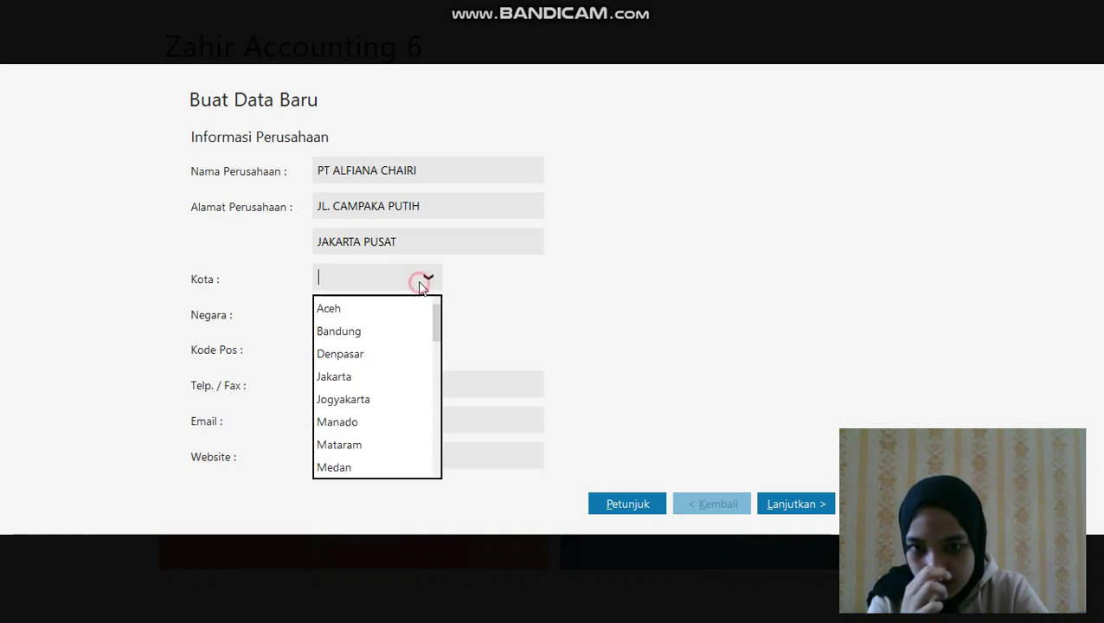
Set the company city to Jakarta and country to Indonesia, and enter the company e-mail address
{"action": "left_click", "coordinate": [390, 376]}
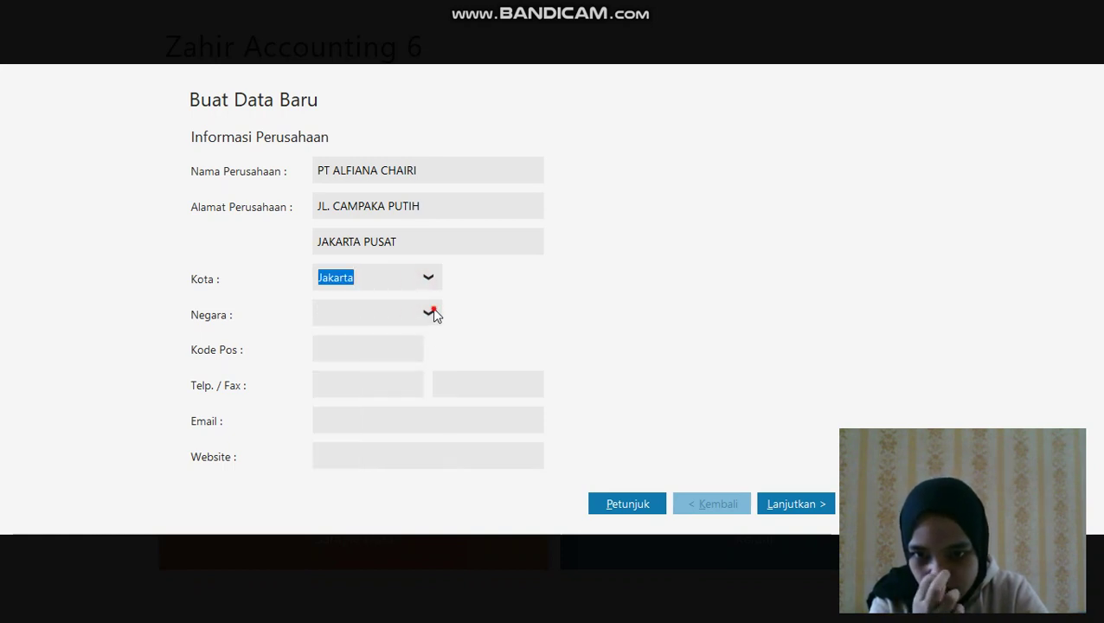
{"action": "left_click", "coordinate": [429, 312]}
{"action": "left_click", "coordinate": [404, 374]}
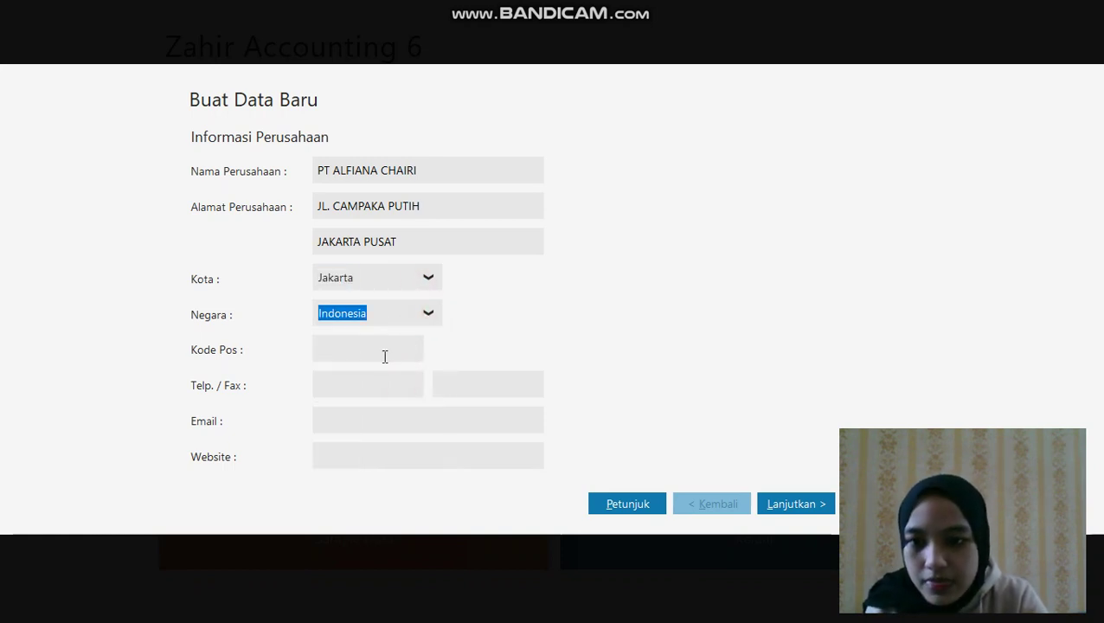
{"action": "left_click", "coordinate": [376, 421]}
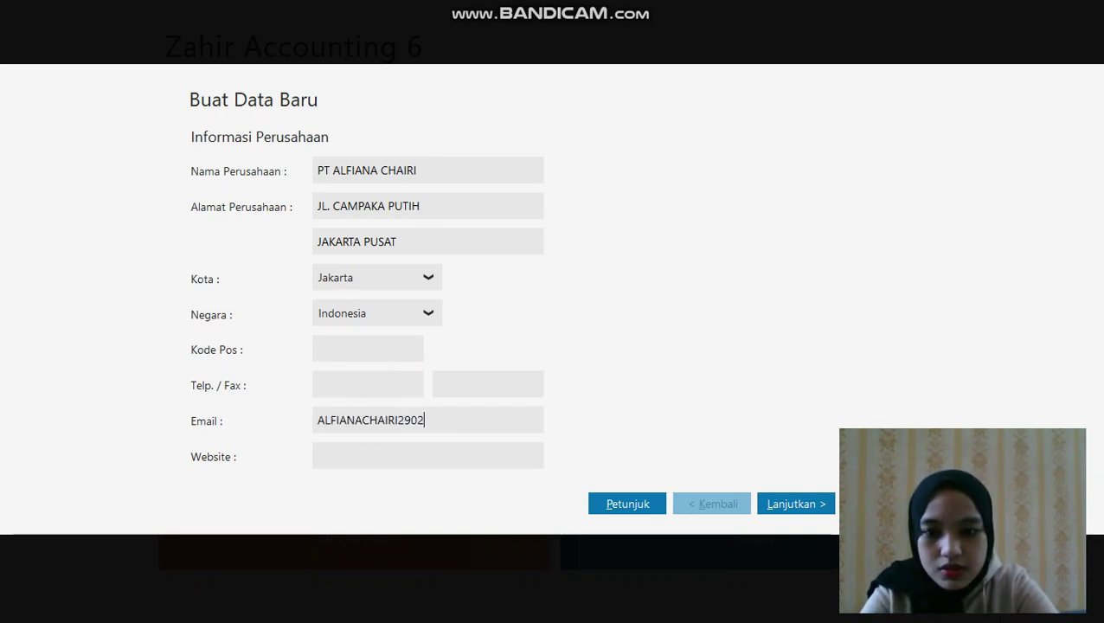
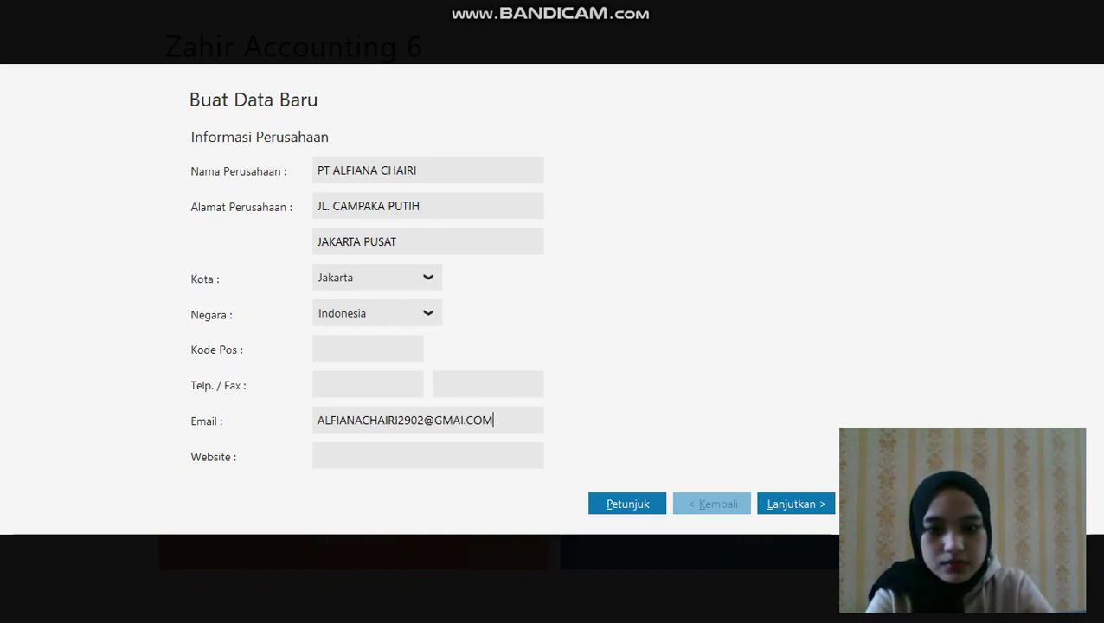
{"action": "left_click", "coordinate": [796, 505]}
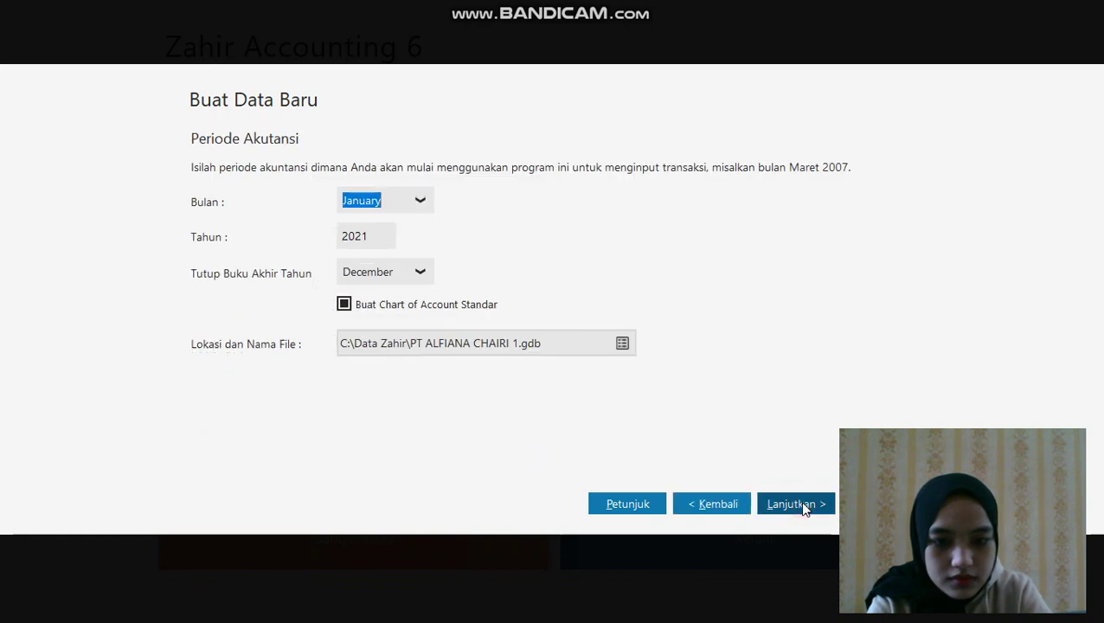
Change the accounting period start year from 2021 to 2020 and confirm the summary
{"action": "double_click", "coordinate": [377, 236]}
{"action": "type", "text": "2"}
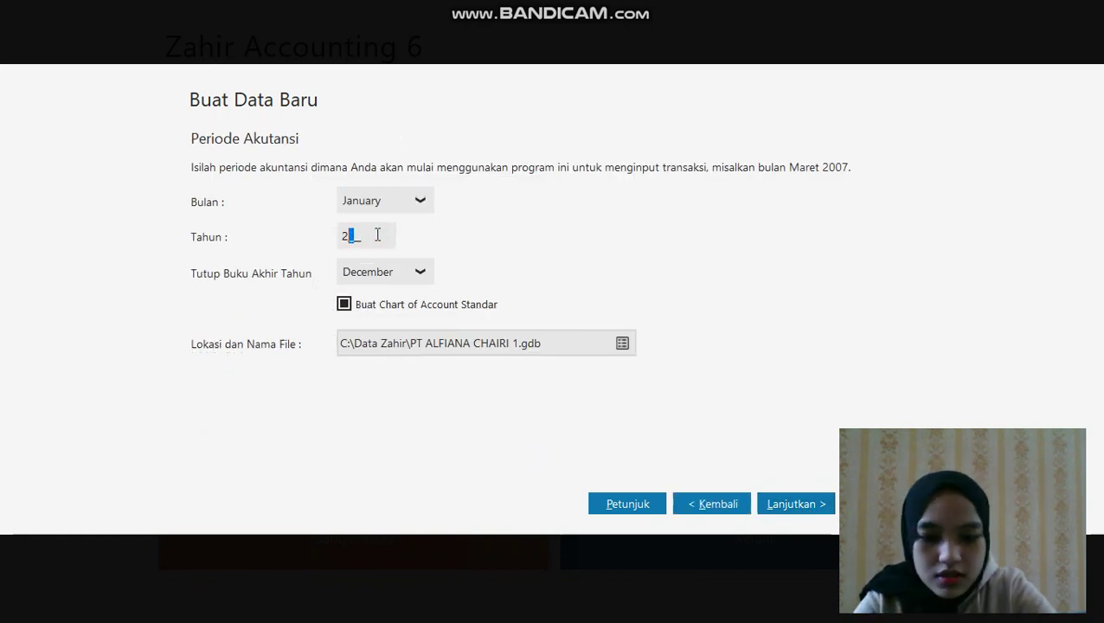
{"action": "type", "text": "020"}
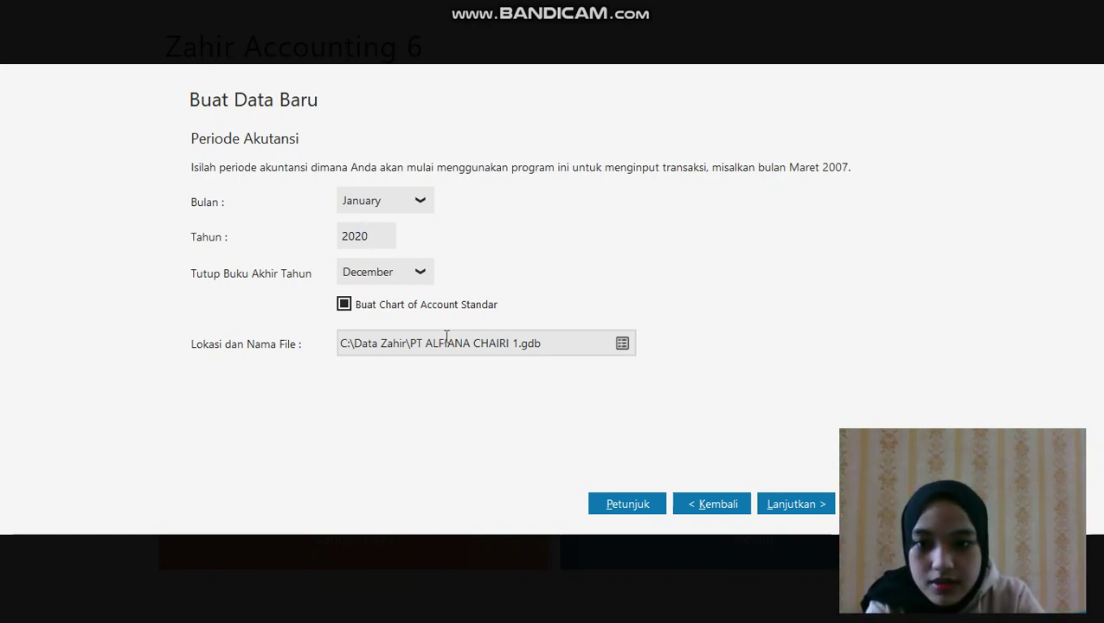
{"action": "left_click", "coordinate": [822, 510]}
{"action": "left_click", "coordinate": [822, 510]}
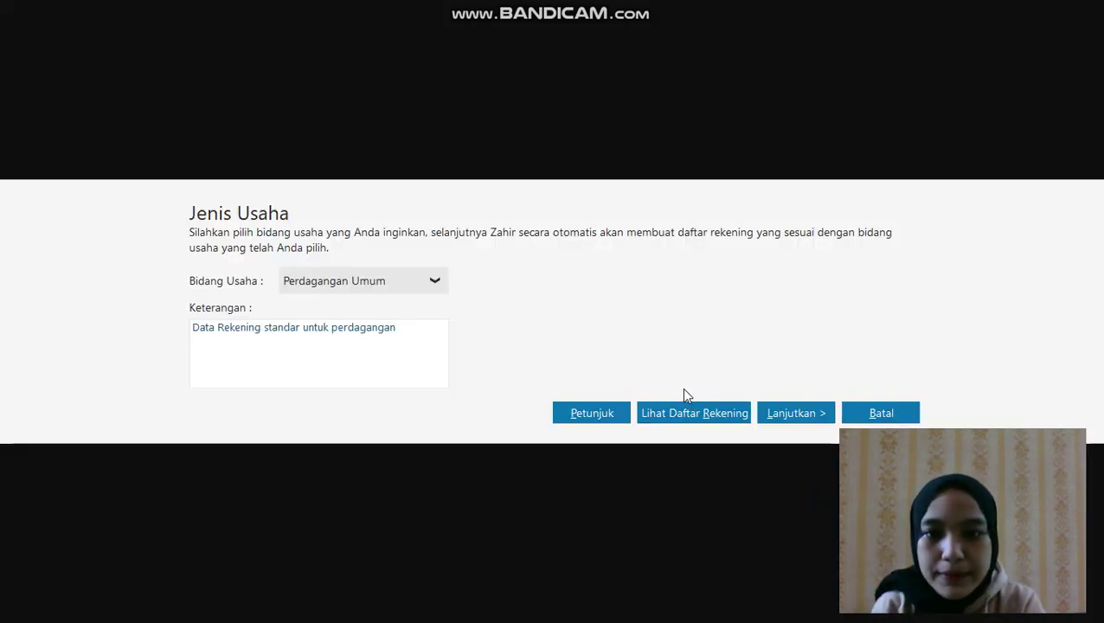
Create the data as Perdagangan Umum with Rupiah functional currency and USD foreign currency settings
{"action": "left_click", "coordinate": [817, 413]}
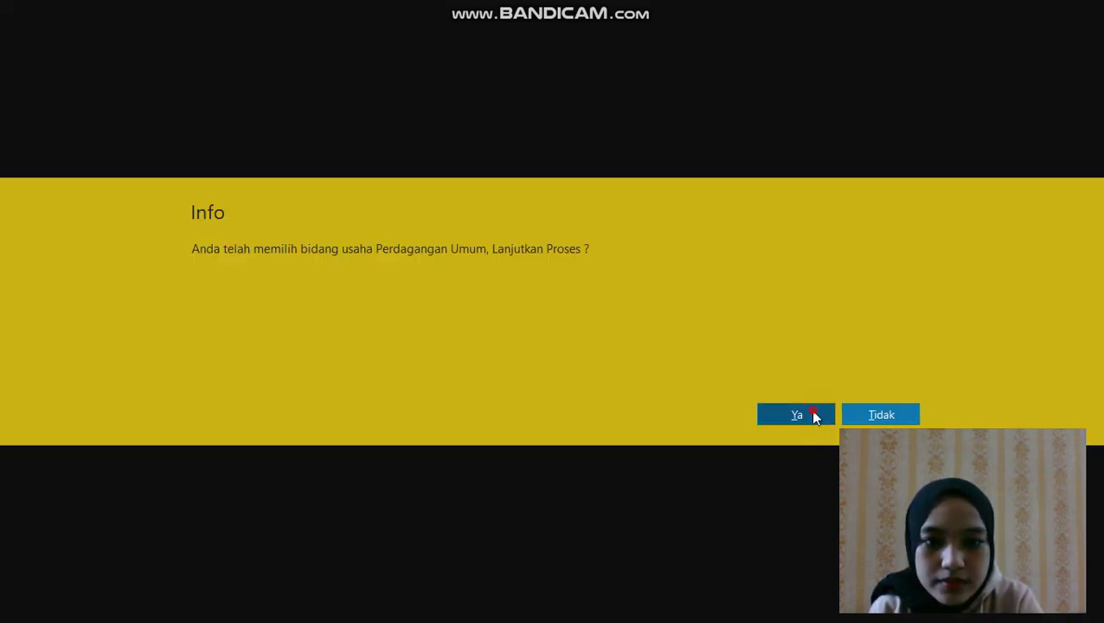
{"action": "left_click", "coordinate": [813, 414]}
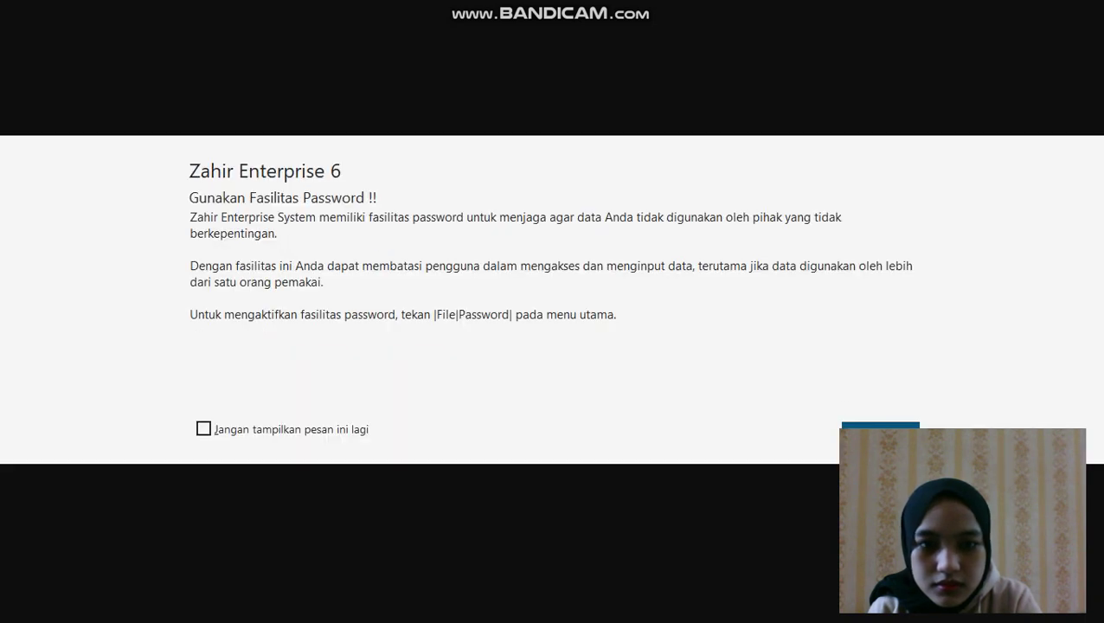
{"action": "left_click", "coordinate": [875, 425]}
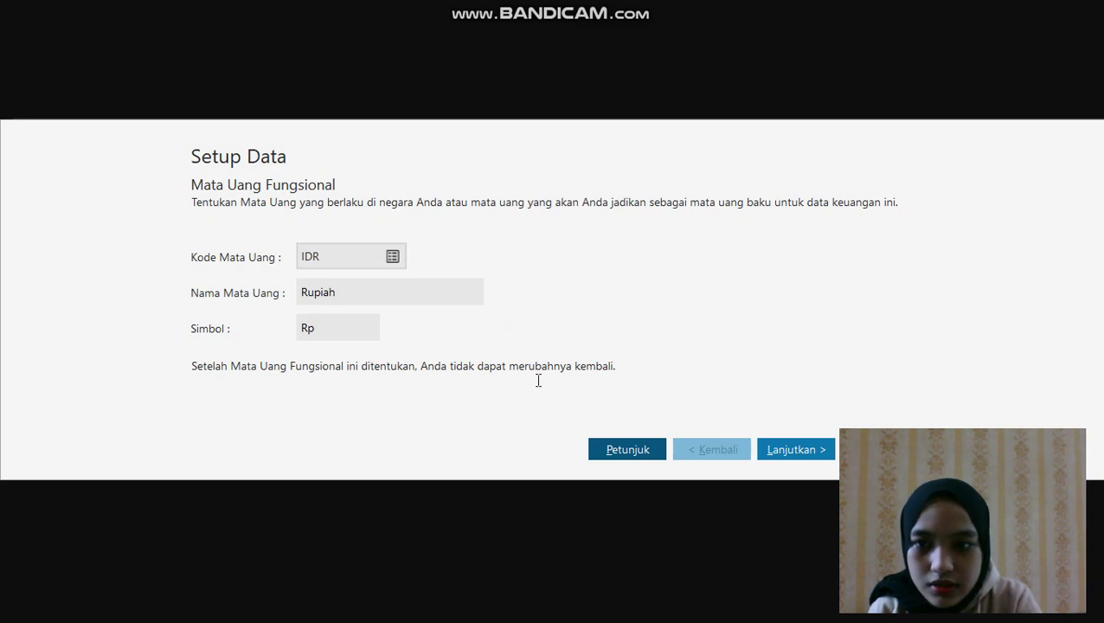
{"action": "left_click", "coordinate": [798, 449]}
{"action": "left_click", "coordinate": [797, 449]}
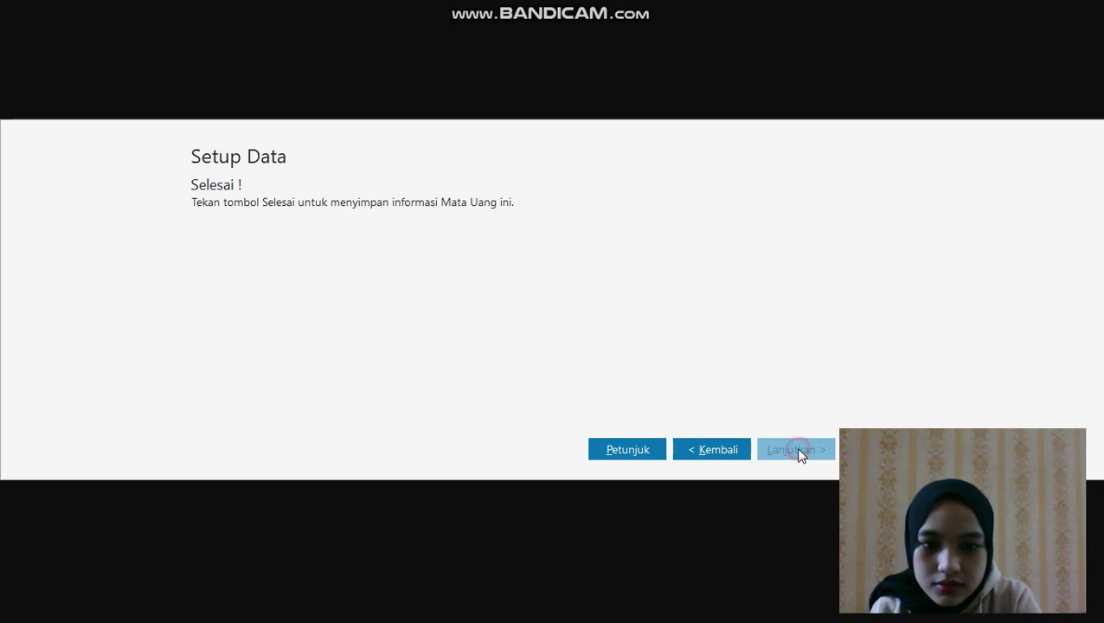
{"action": "key", "text": "Return"}
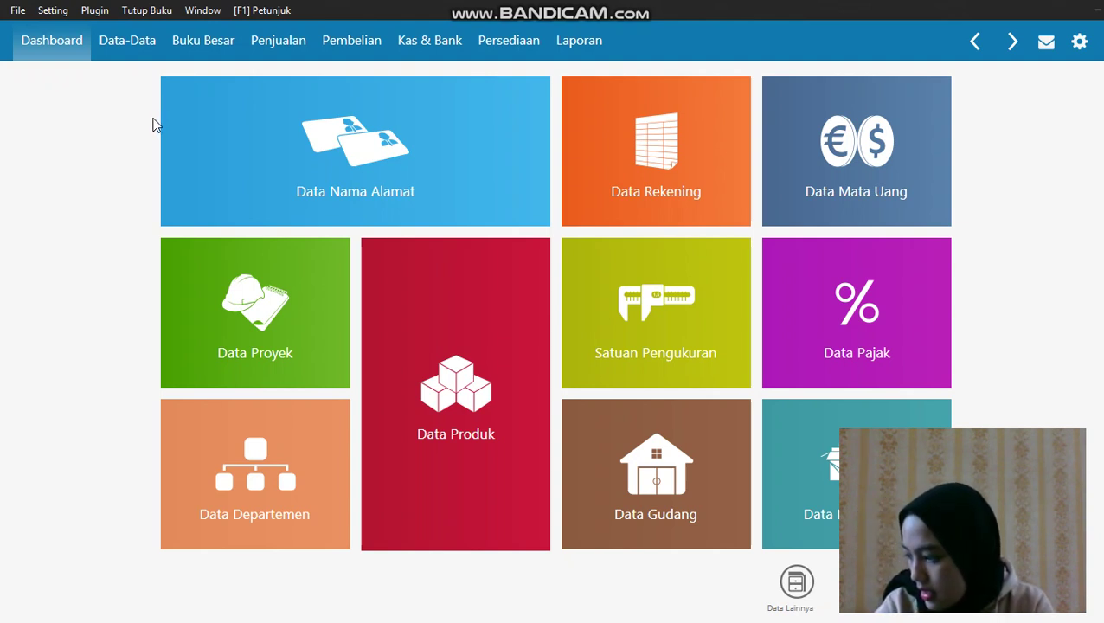
Show the Data Rekening chart of accounts in table view
{"action": "left_click", "coordinate": [136, 45]}
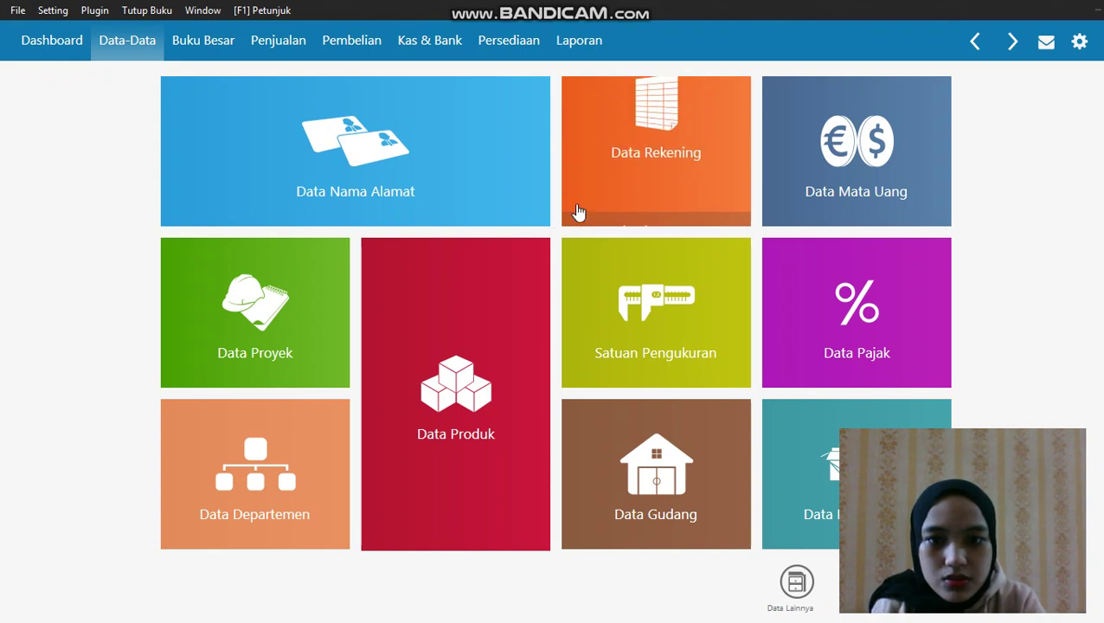
{"action": "left_click", "coordinate": [640, 164]}
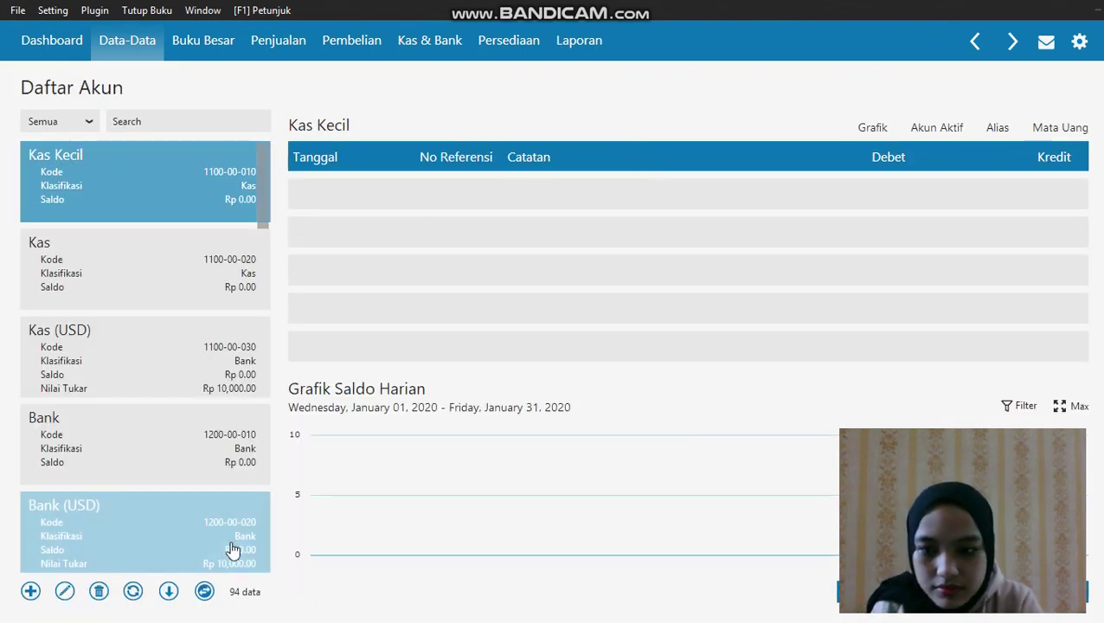
{"action": "left_click", "coordinate": [205, 593]}
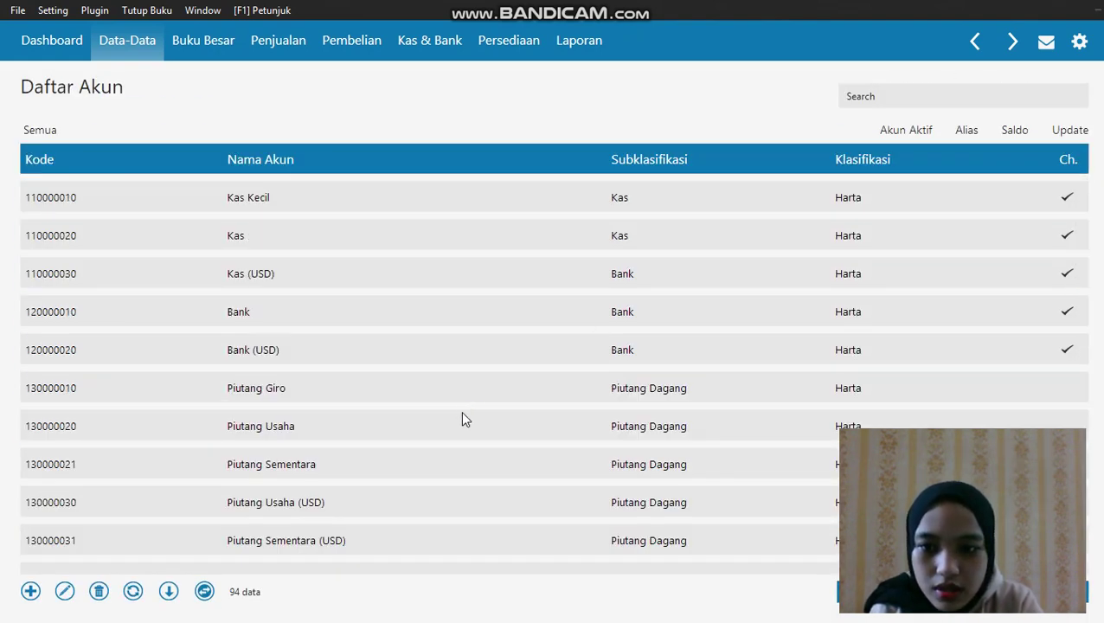
Open the Piutang Usaha account (1300-00-020) for editing, accepting the warning
{"action": "left_click", "coordinate": [453, 433]}
{"action": "right_click", "coordinate": [453, 433]}
{"action": "left_click", "coordinate": [486, 457]}
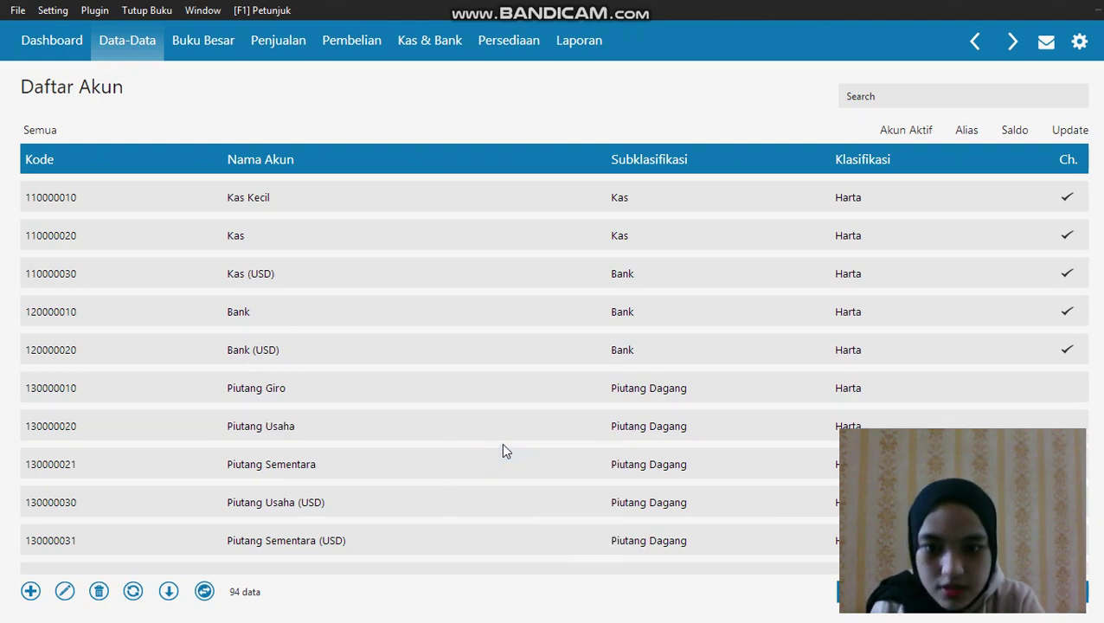
{"action": "left_click", "coordinate": [896, 424]}
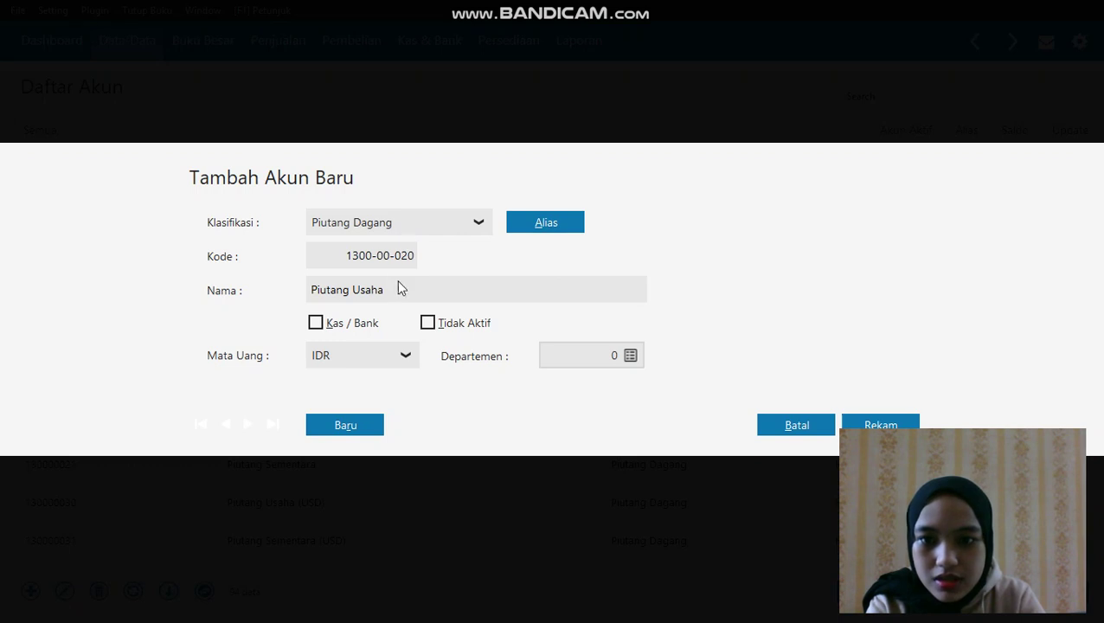
Replace the account name Piutang Usaha with 'Piutang dagang' and save it
{"action": "double_click", "coordinate": [406, 285]}
{"action": "key", "text": "BackSpace"}
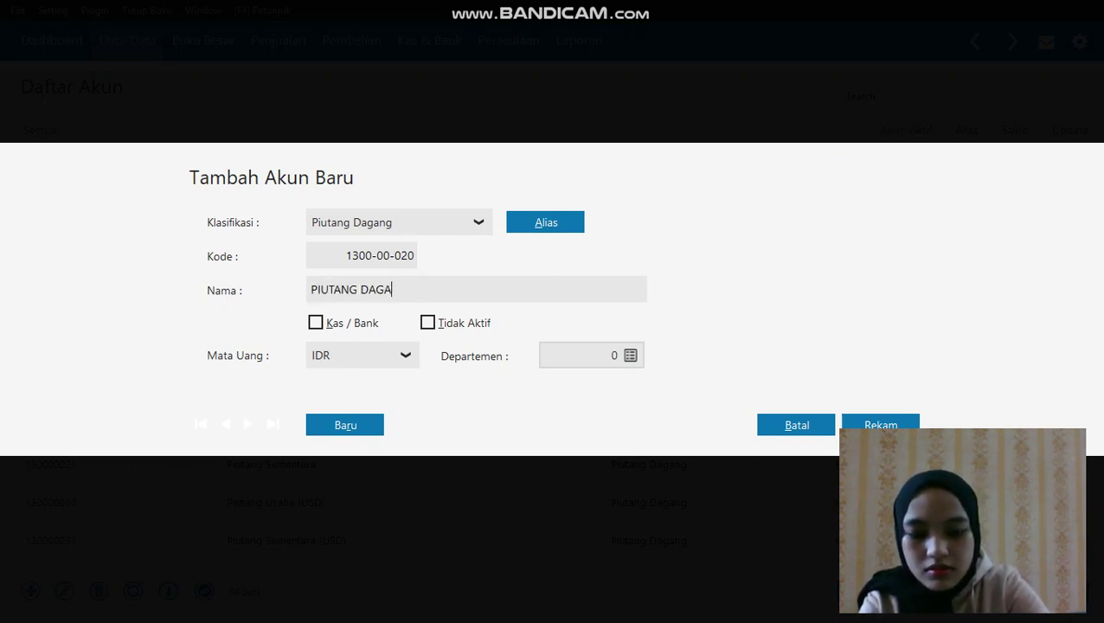
{"action": "key", "text": "BackSpace"}
{"action": "key", "text": "BackSpace"}
{"action": "key", "text": "BackSpace"}
{"action": "key", "text": "BackSpace"}
{"action": "key", "text": "BackSpace"}
{"action": "key", "text": "BackSpace"}
{"action": "key", "text": "BackSpace"}
{"action": "key", "text": "BackSpace"}
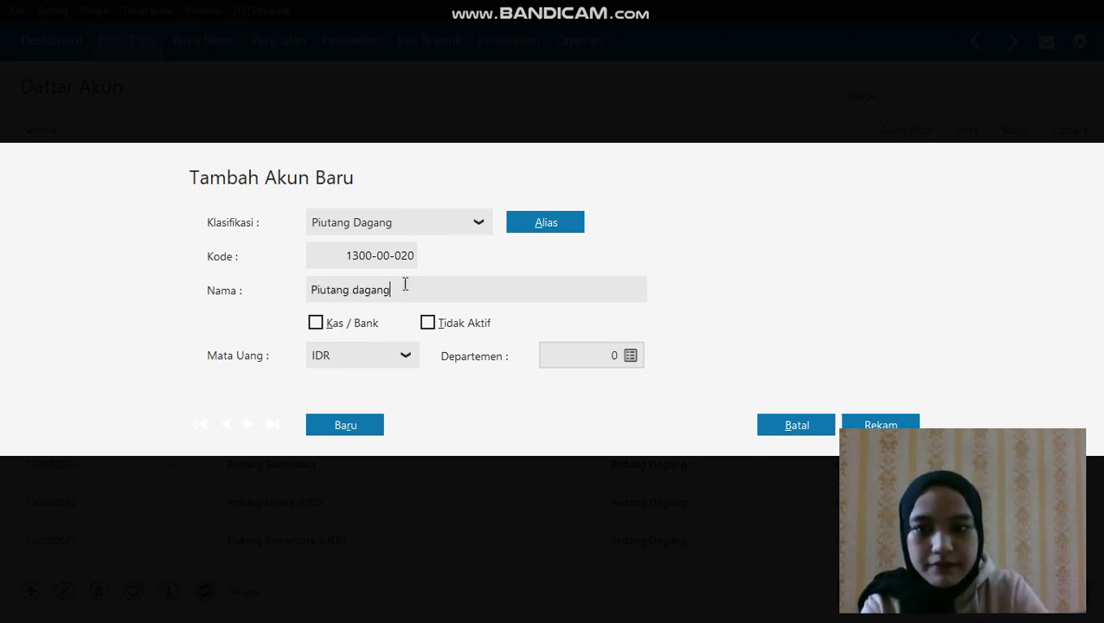
{"action": "left_click", "coordinate": [879, 422]}
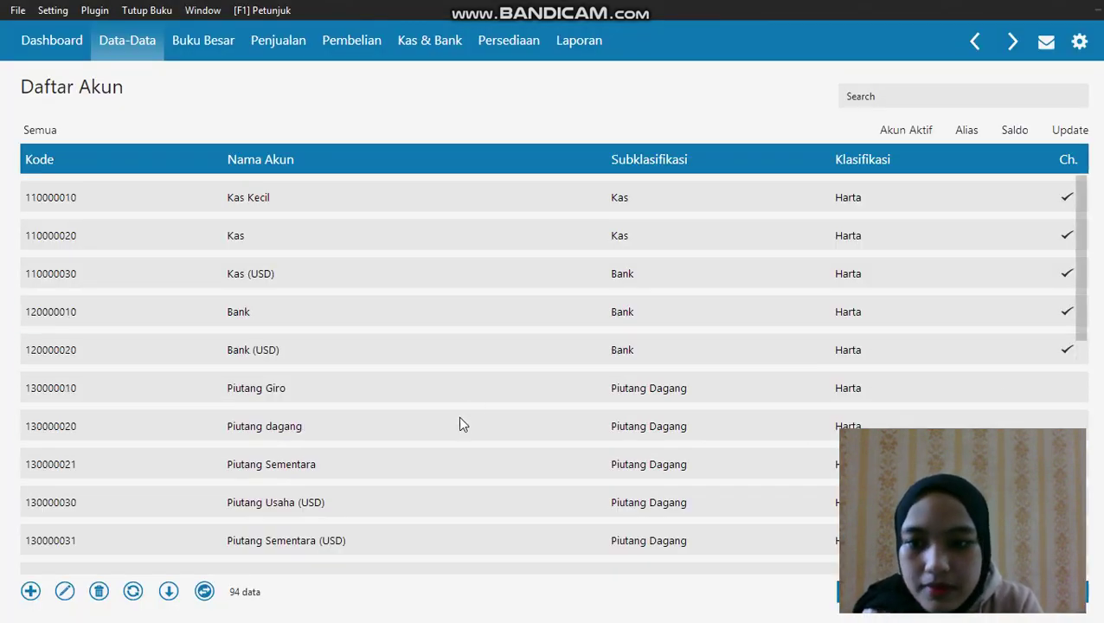
{"action": "scroll", "coordinate": [458, 430], "scroll_direction": "down", "scroll_amount": 1}
{"action": "scroll", "coordinate": [459, 430], "scroll_direction": "down", "scroll_amount": 1}
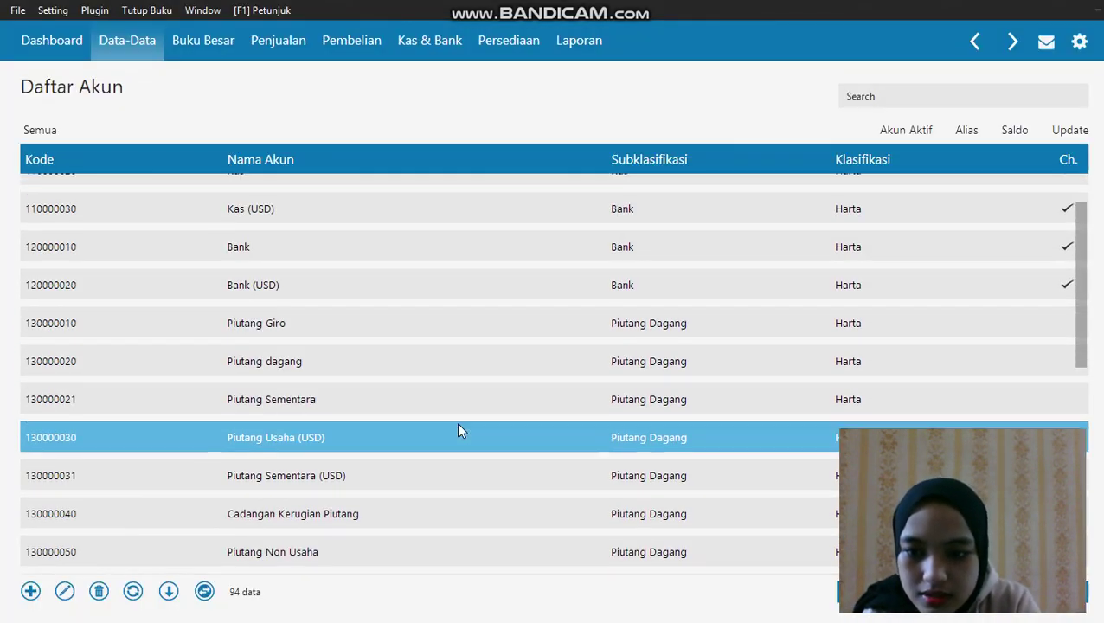
{"action": "scroll", "coordinate": [458, 430], "scroll_direction": "down", "scroll_amount": 3}
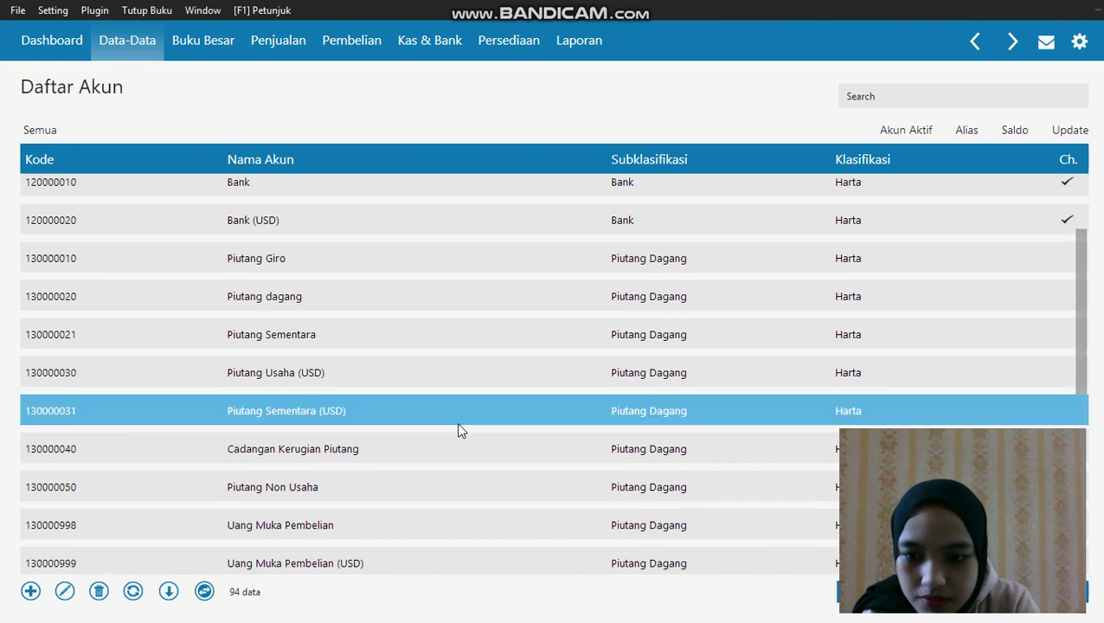
{"action": "scroll", "coordinate": [458, 430], "scroll_direction": "down", "scroll_amount": 4}
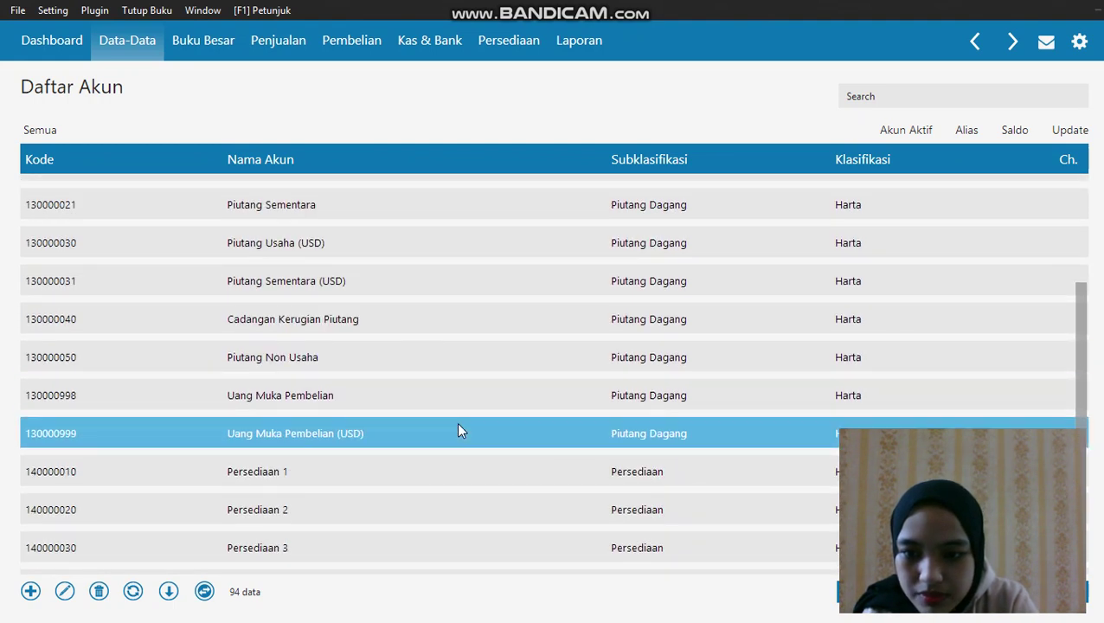
Rename the Persediaan 1 account to 'Persediaan handphone' and save it
{"action": "right_click", "coordinate": [458, 430]}
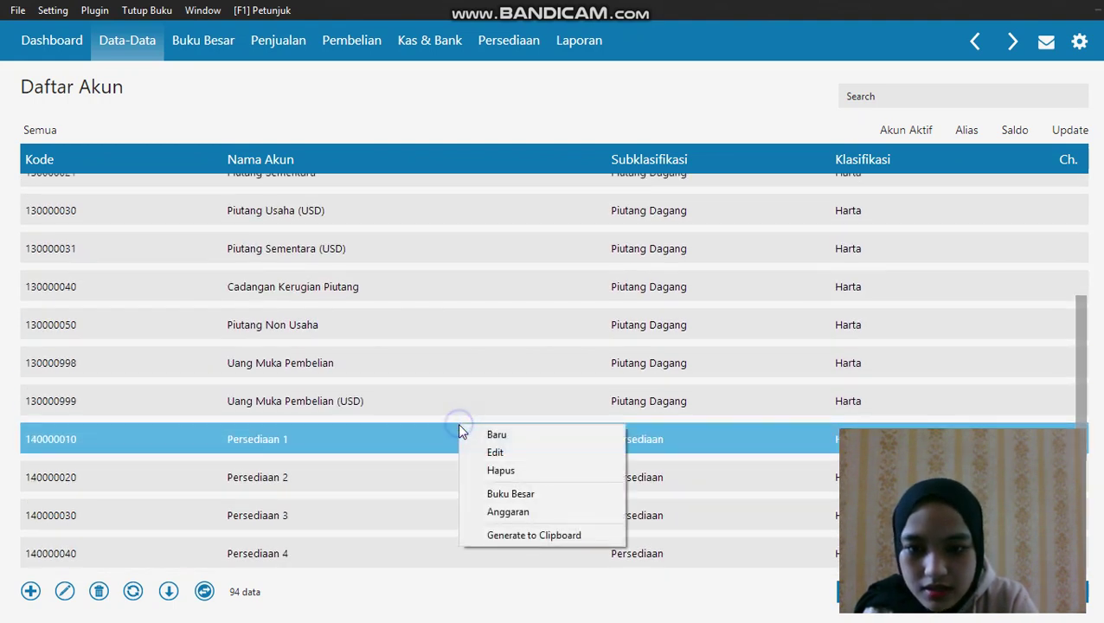
{"action": "left_click", "coordinate": [491, 452]}
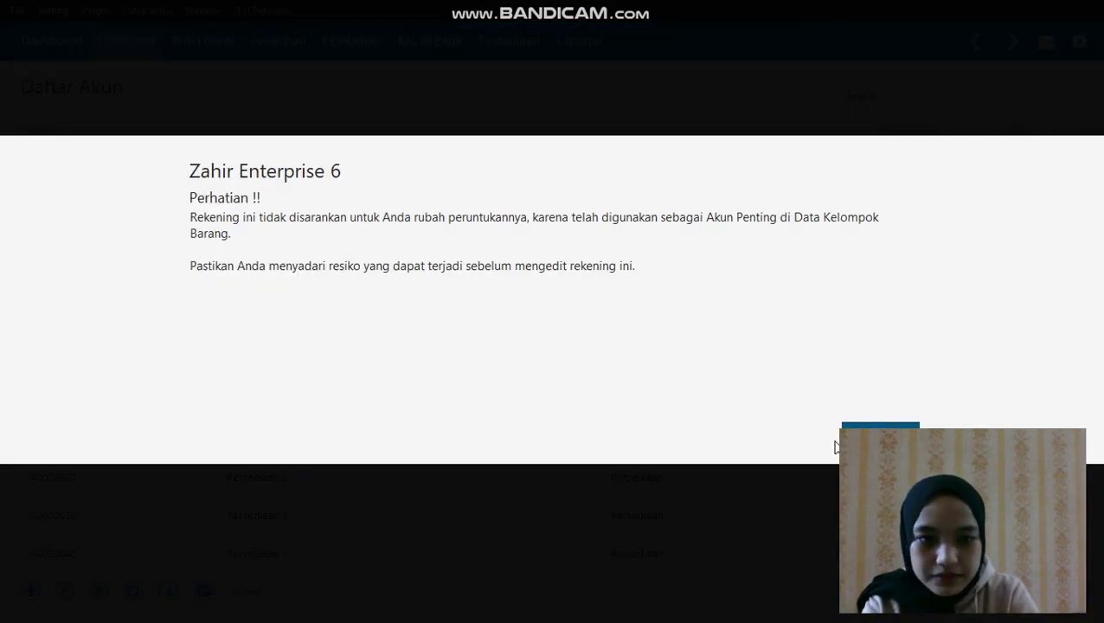
{"action": "left_click", "coordinate": [864, 425]}
{"action": "left_click", "coordinate": [466, 298]}
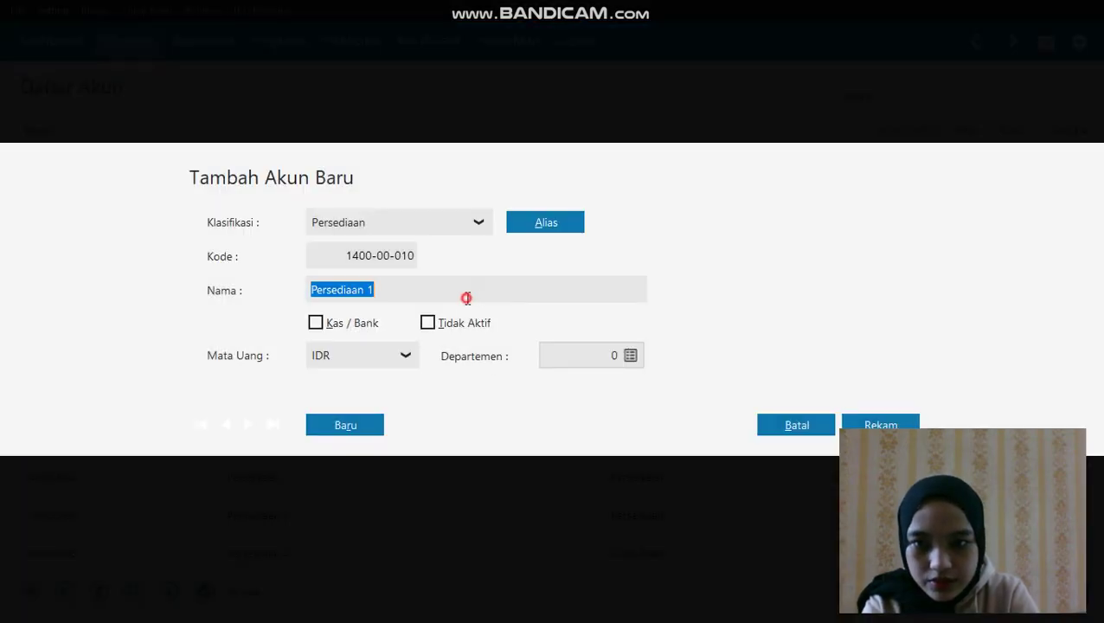
{"action": "double_click", "coordinate": [466, 297]}
{"action": "type", "text": "h"}
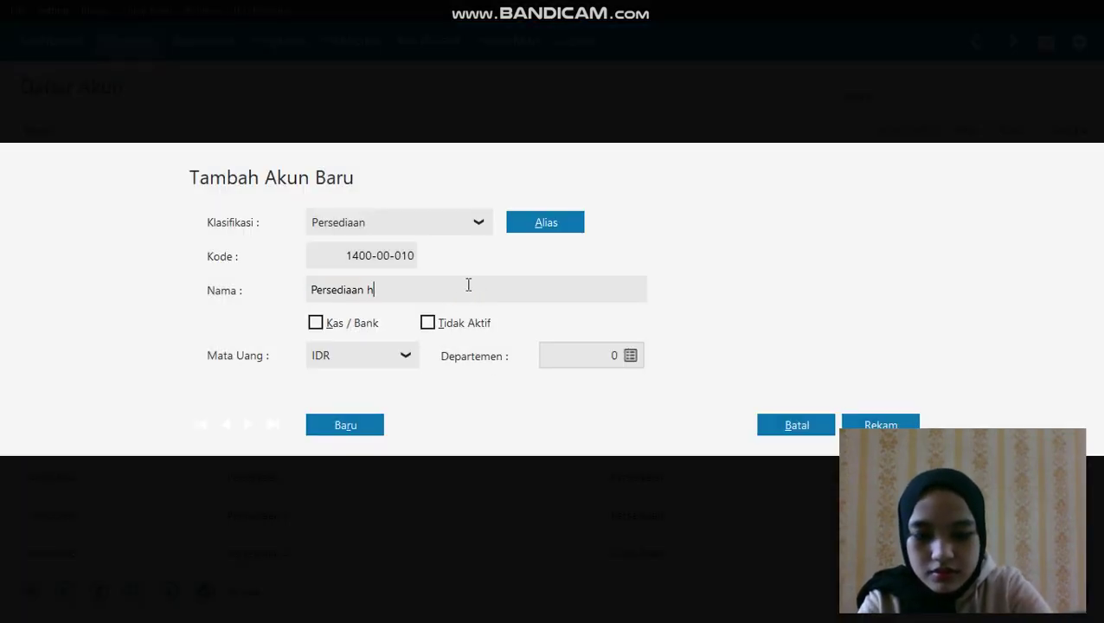
{"action": "type", "text": "andphone"}
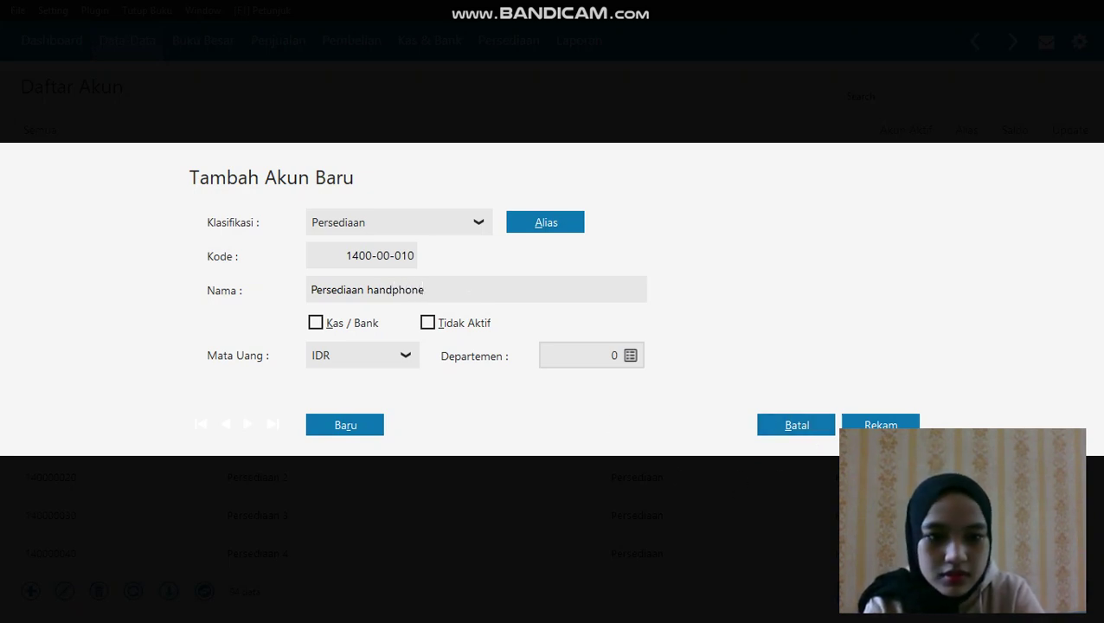
{"action": "left_click", "coordinate": [879, 425]}
Rename the Persediaan 2 account to 'Persediaan casing' and save it
{"action": "left_click", "coordinate": [399, 445]}
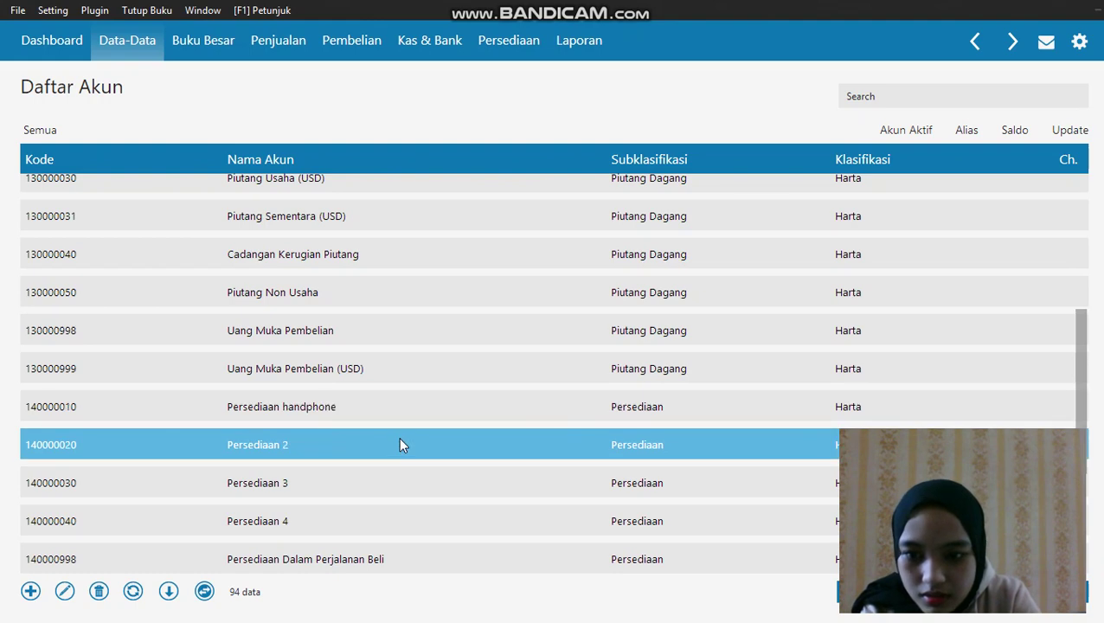
{"action": "right_click", "coordinate": [399, 438]}
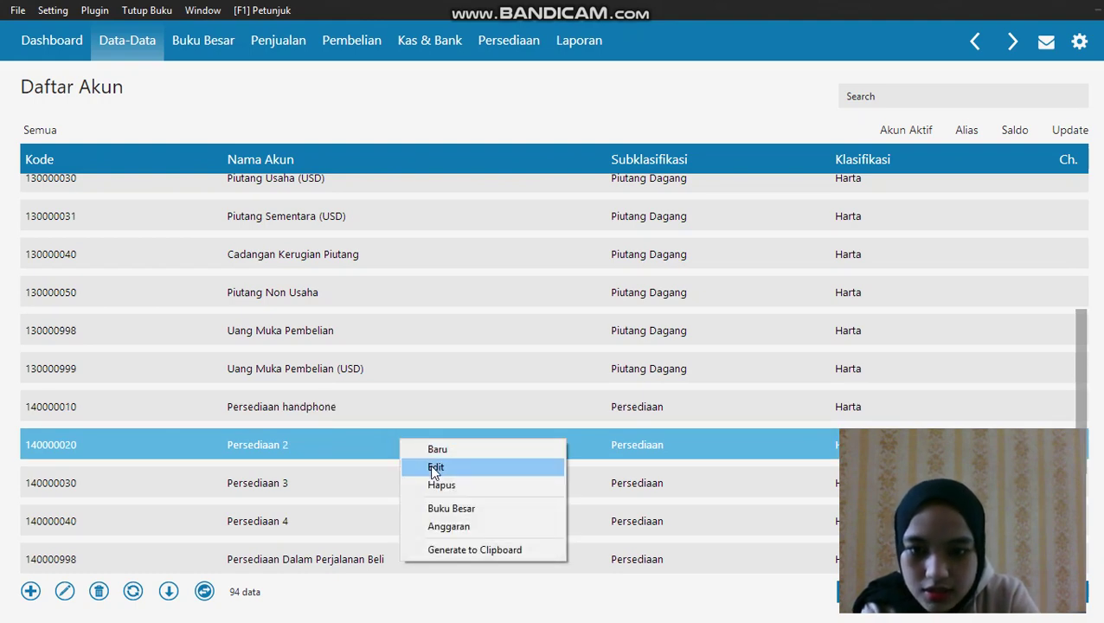
{"action": "left_click", "coordinate": [433, 468]}
{"action": "left_click", "coordinate": [878, 426]}
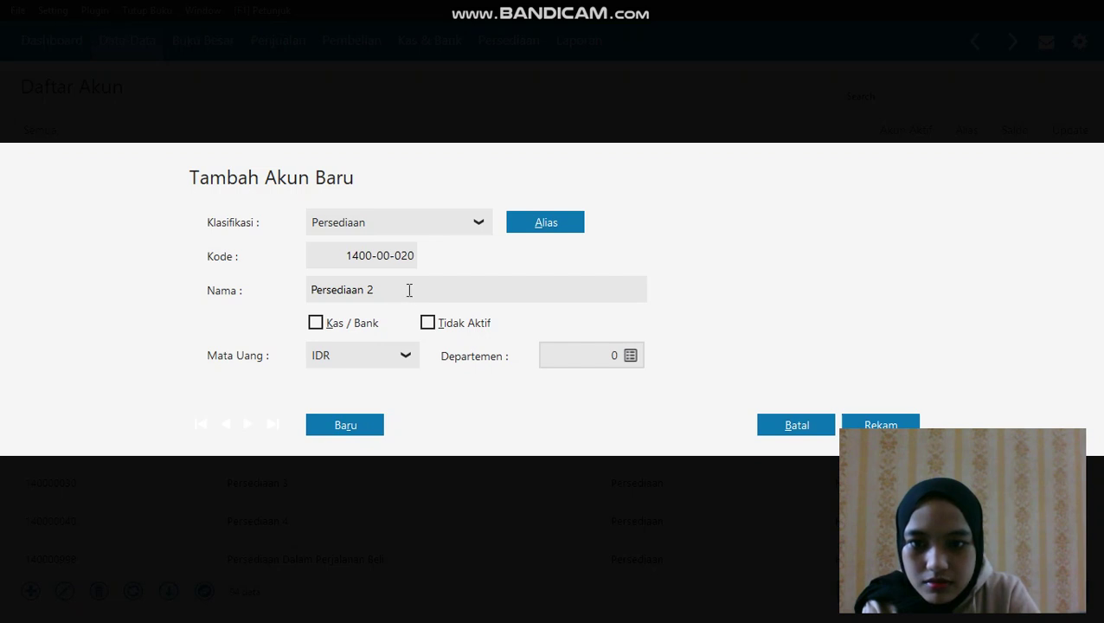
{"action": "left_click", "coordinate": [409, 290]}
{"action": "left_click", "coordinate": [409, 290]}
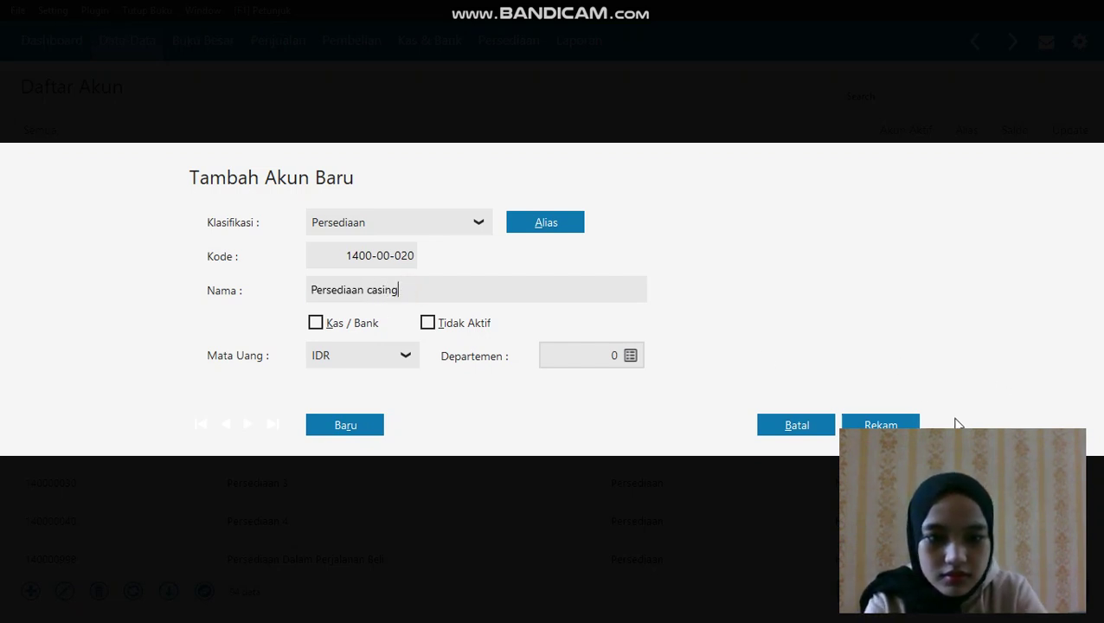
{"action": "left_click", "coordinate": [879, 425]}
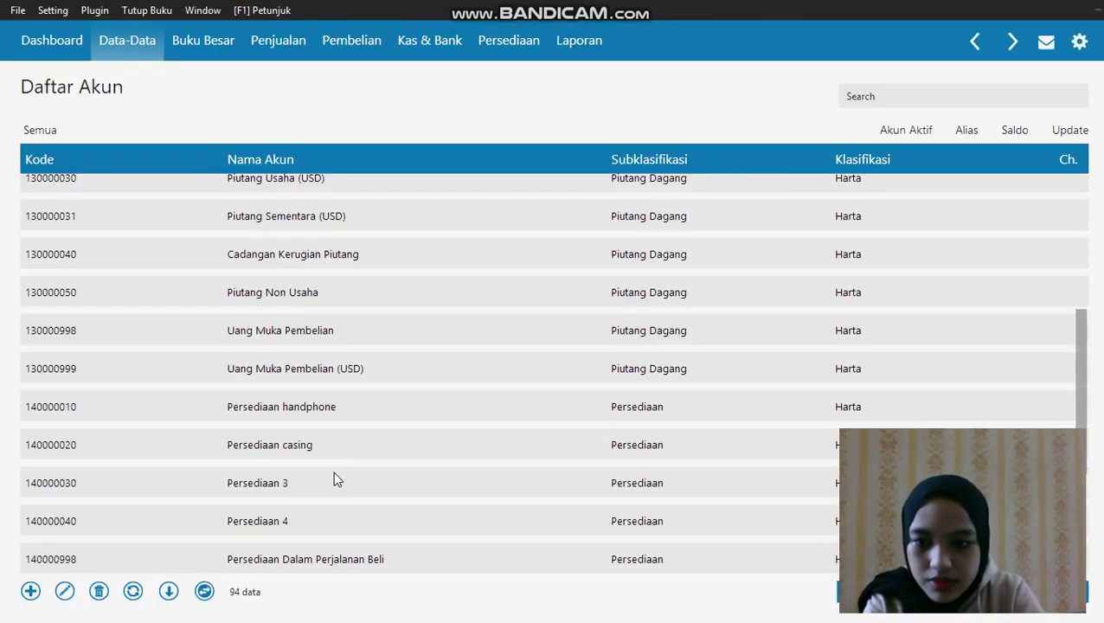
Rename the Persediaan 3 account to 'Persediaan baterai' and save it
{"action": "right_click", "coordinate": [336, 479]}
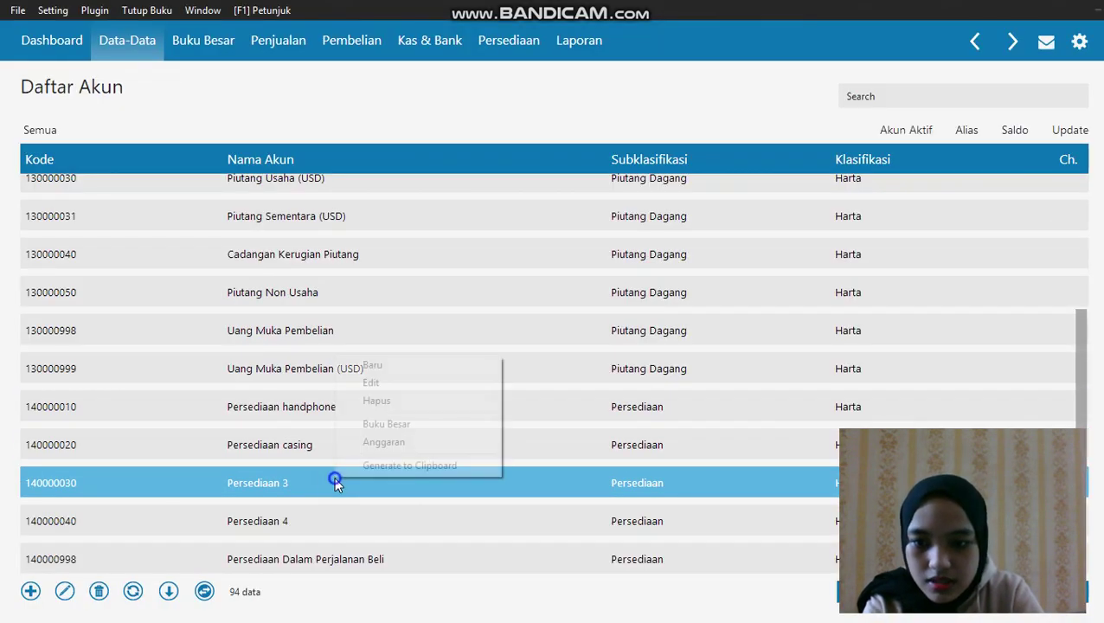
{"action": "left_click", "coordinate": [396, 385]}
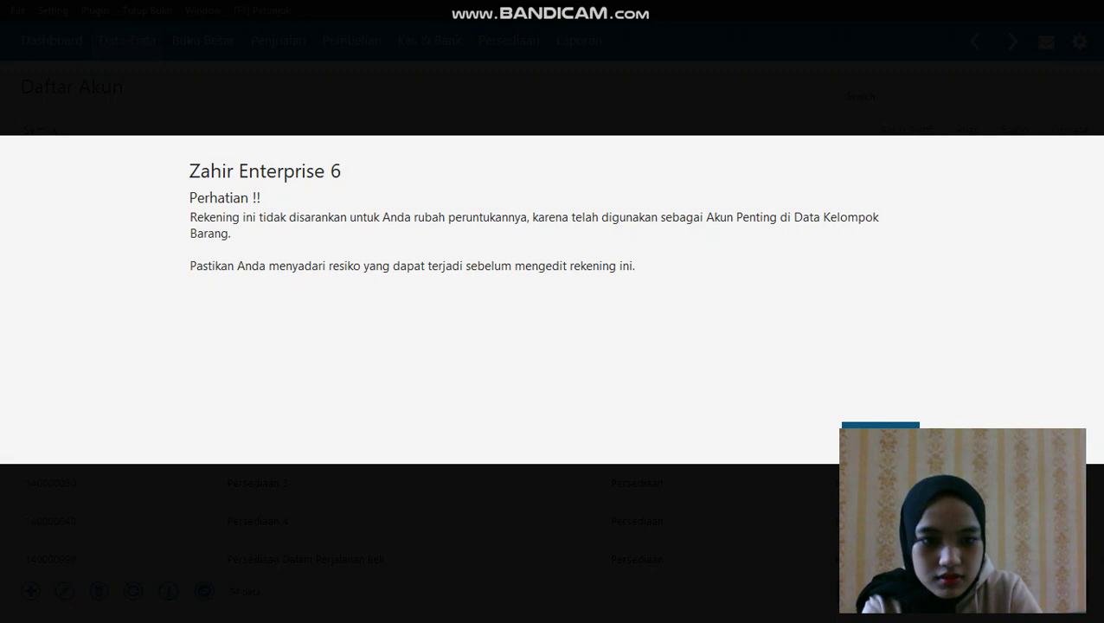
{"action": "left_click", "coordinate": [880, 424]}
{"action": "left_click", "coordinate": [488, 289]}
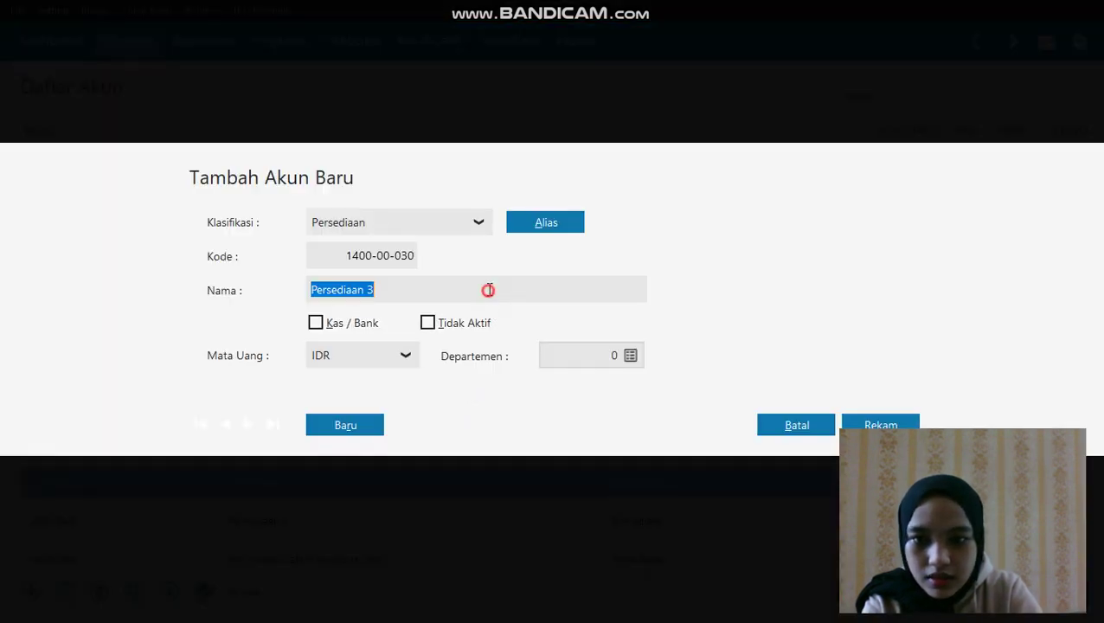
{"action": "double_click", "coordinate": [487, 289]}
{"action": "type", "text": "bate"}
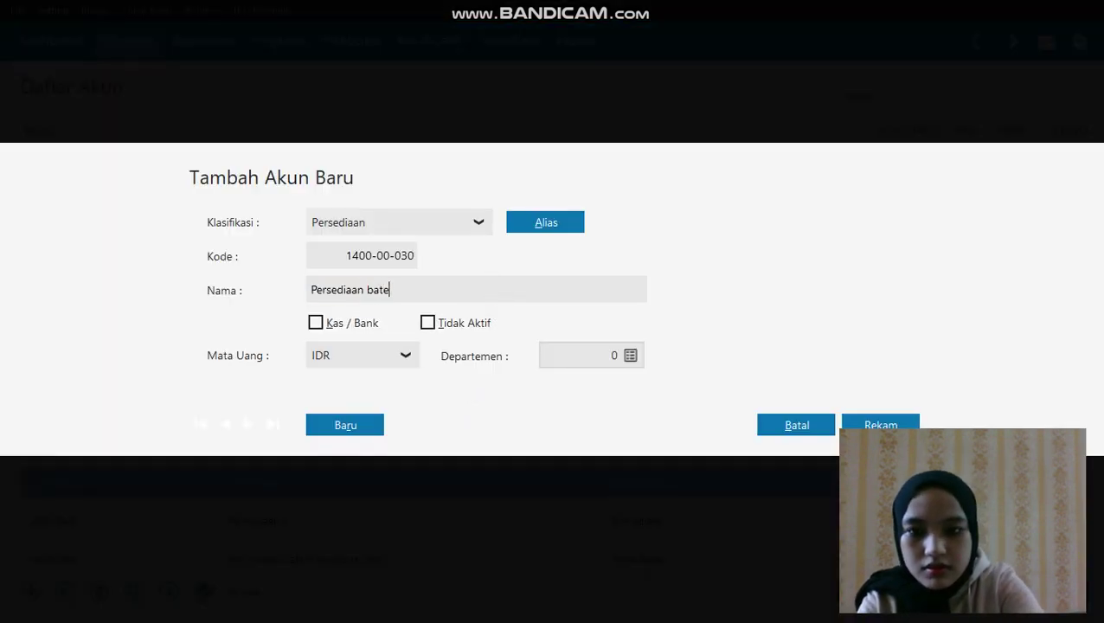
{"action": "type", "text": "rai"}
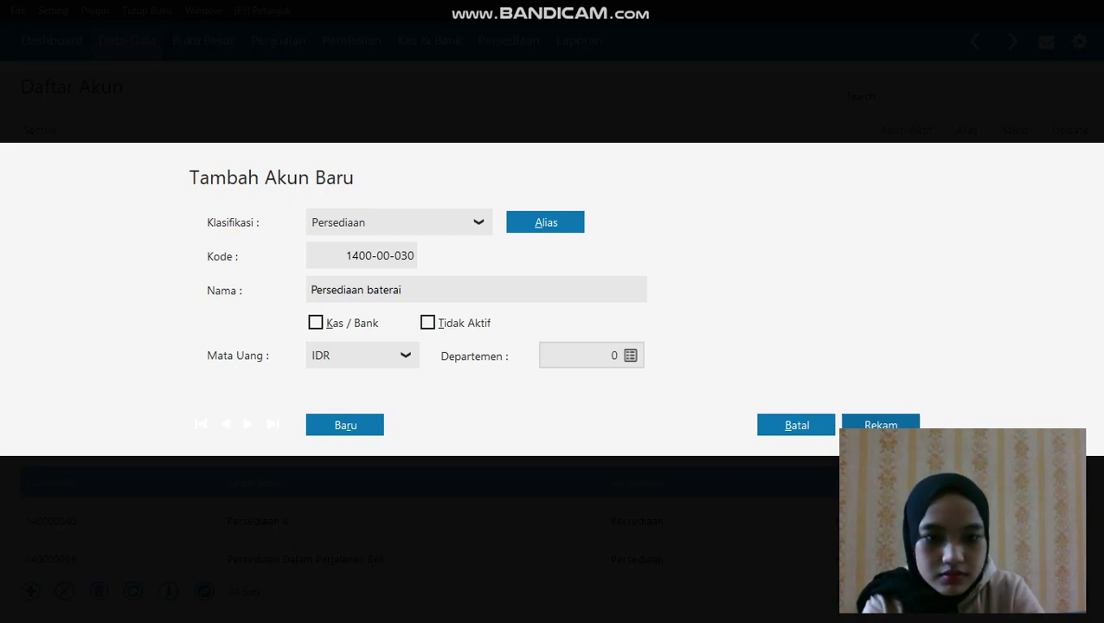
{"action": "left_click", "coordinate": [863, 422]}
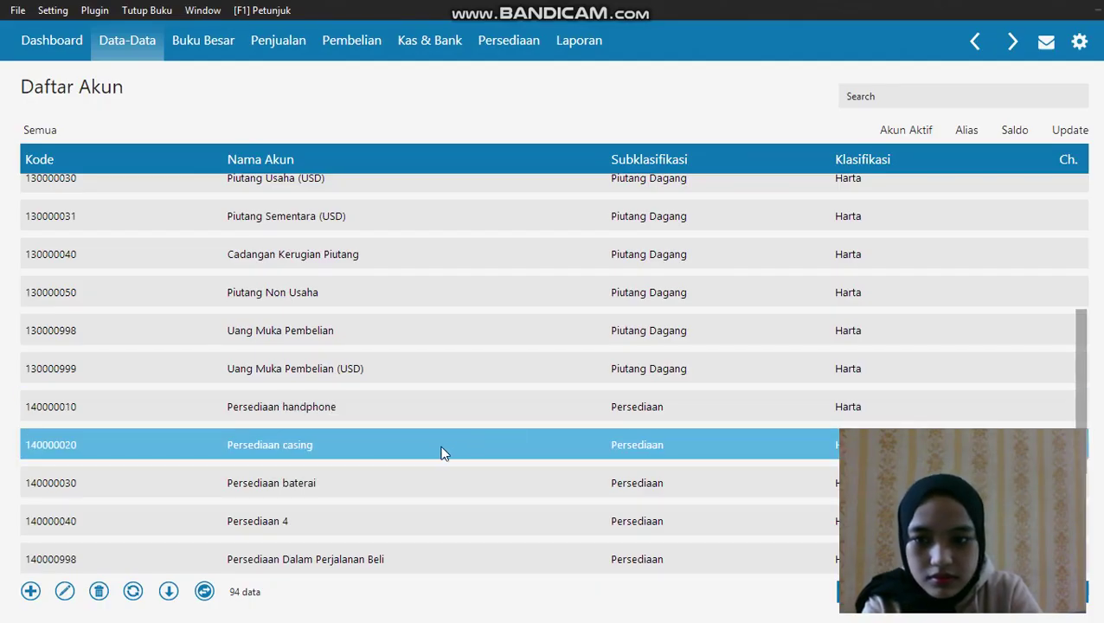
Rename the Hutang Usaha account (210000020) to 'hutang dagang' and save it
{"action": "scroll", "coordinate": [486, 468], "scroll_direction": "down", "scroll_amount": 1}
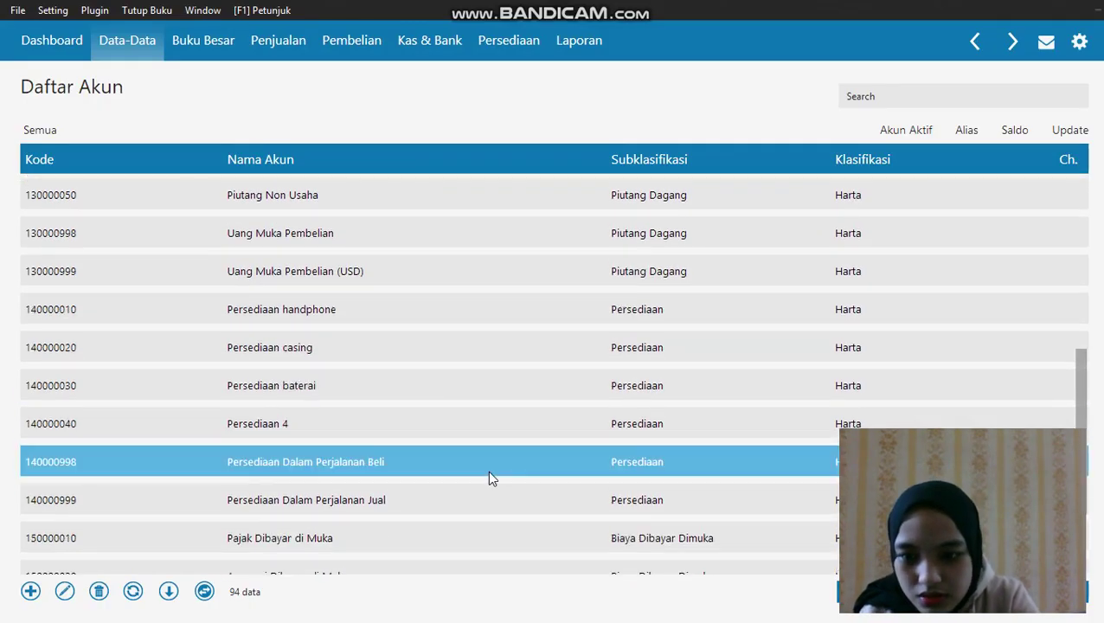
{"action": "scroll", "coordinate": [488, 472], "scroll_direction": "down", "scroll_amount": 1}
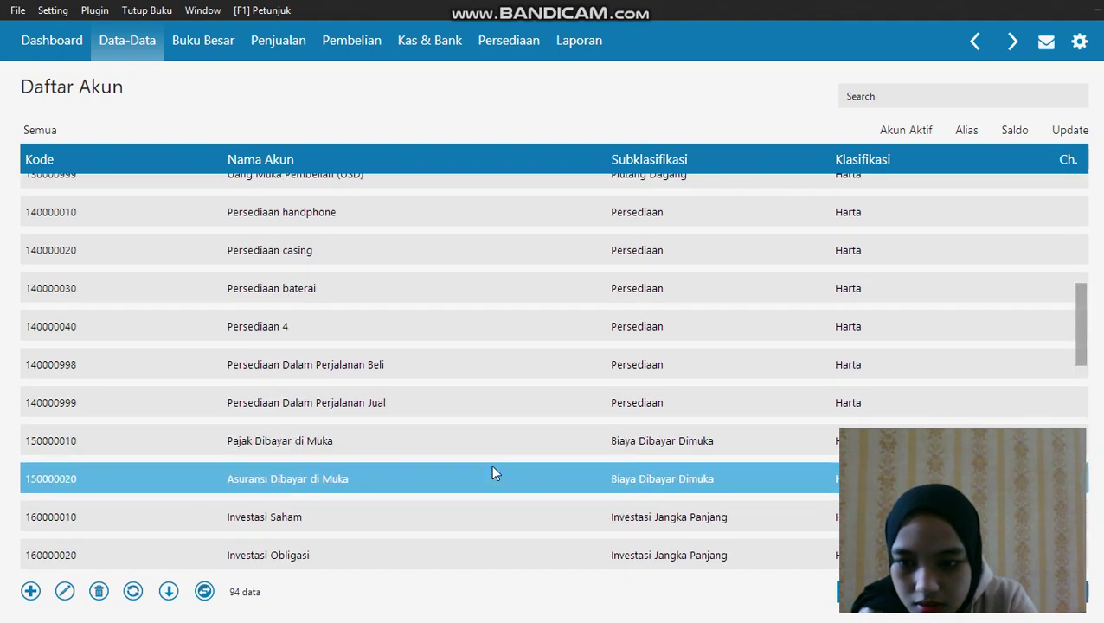
{"action": "scroll", "coordinate": [490, 472], "scroll_direction": "down", "scroll_amount": 2}
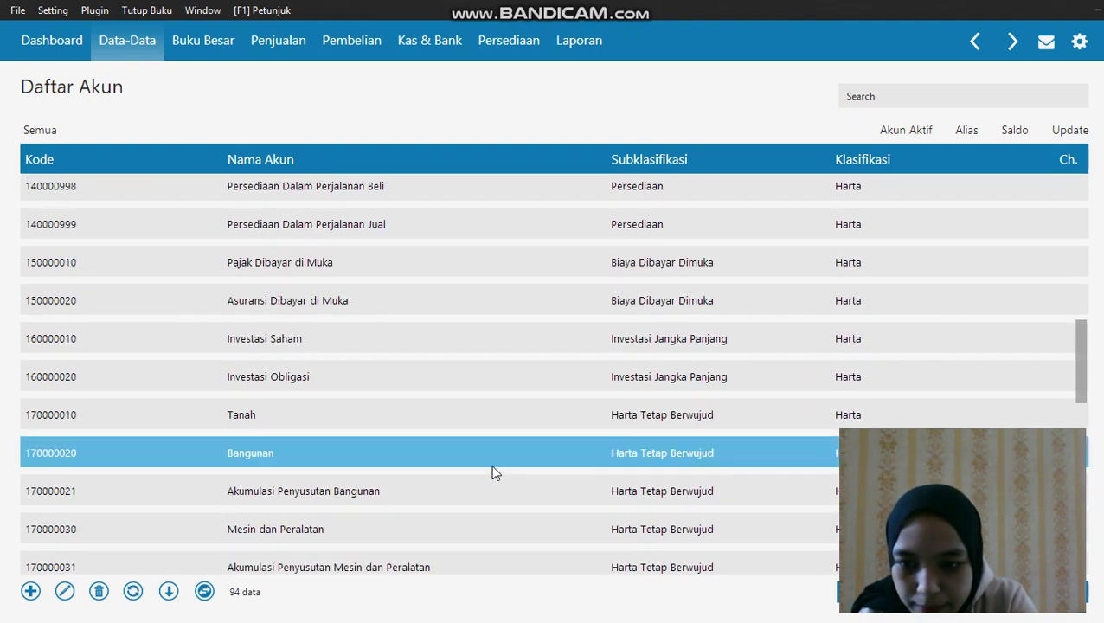
{"action": "scroll", "coordinate": [493, 472], "scroll_direction": "down", "scroll_amount": 2}
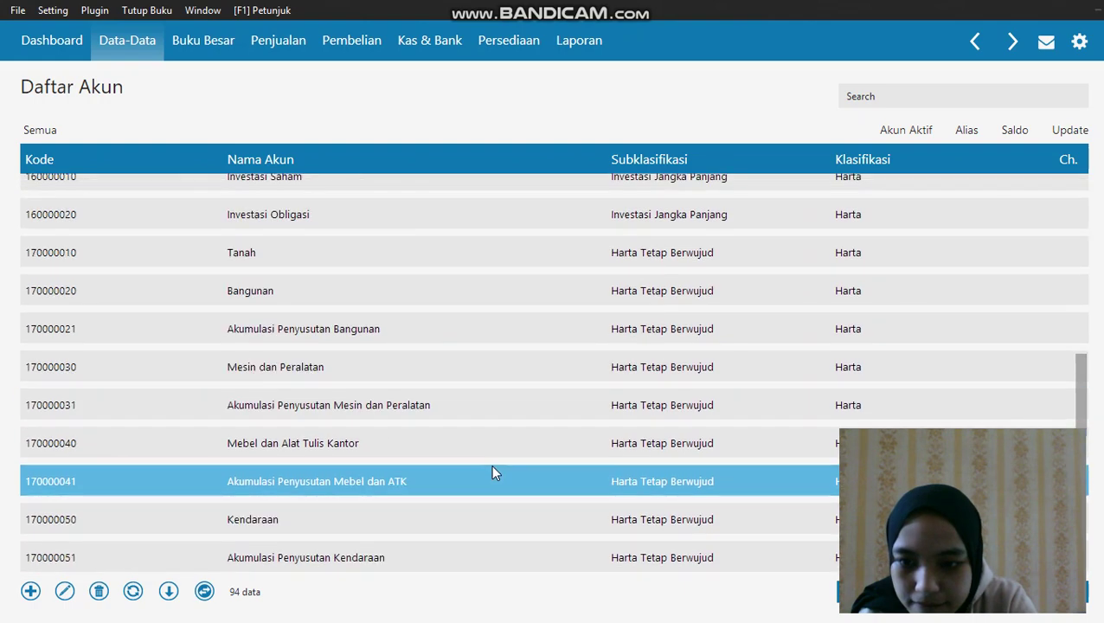
{"action": "scroll", "coordinate": [492, 473], "scroll_direction": "down", "scroll_amount": 3}
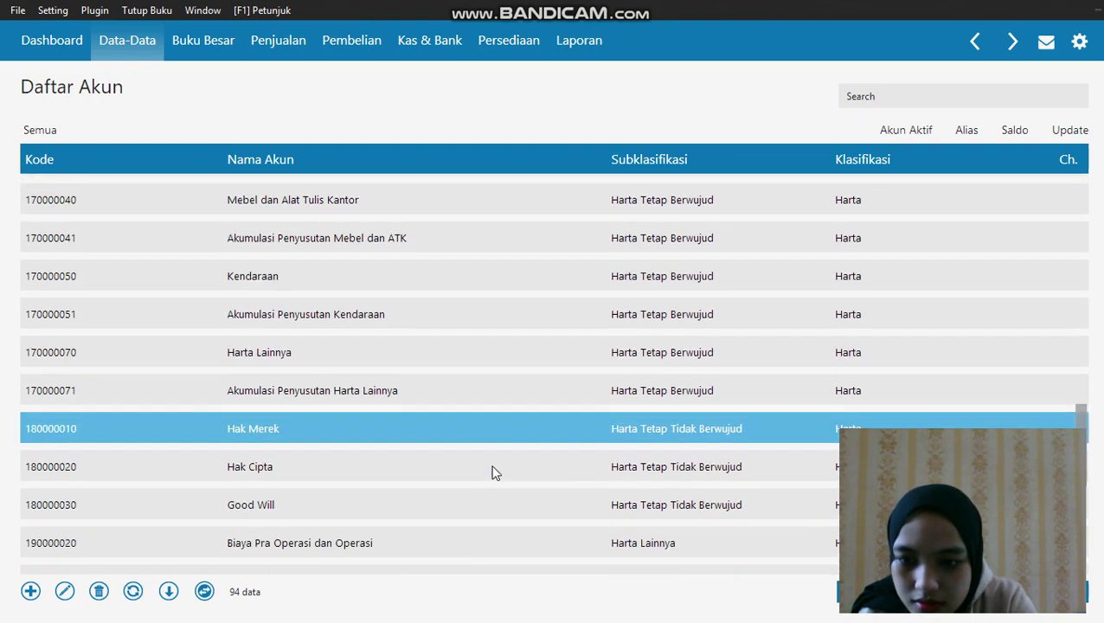
{"action": "scroll", "coordinate": [491, 472], "scroll_direction": "down", "scroll_amount": 2}
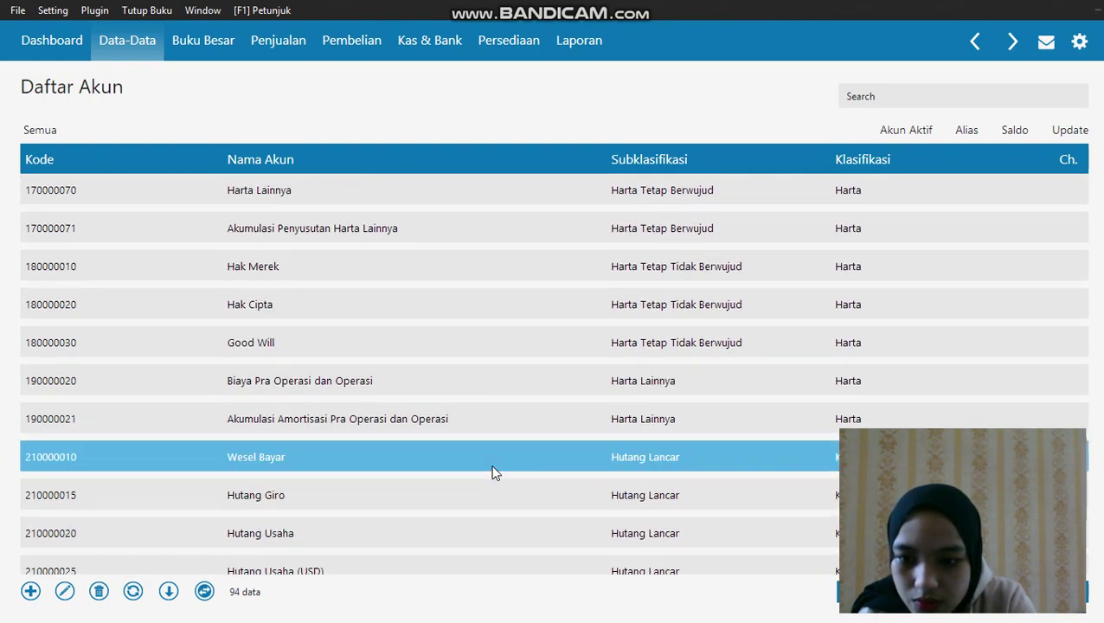
{"action": "right_click", "coordinate": [489, 537]}
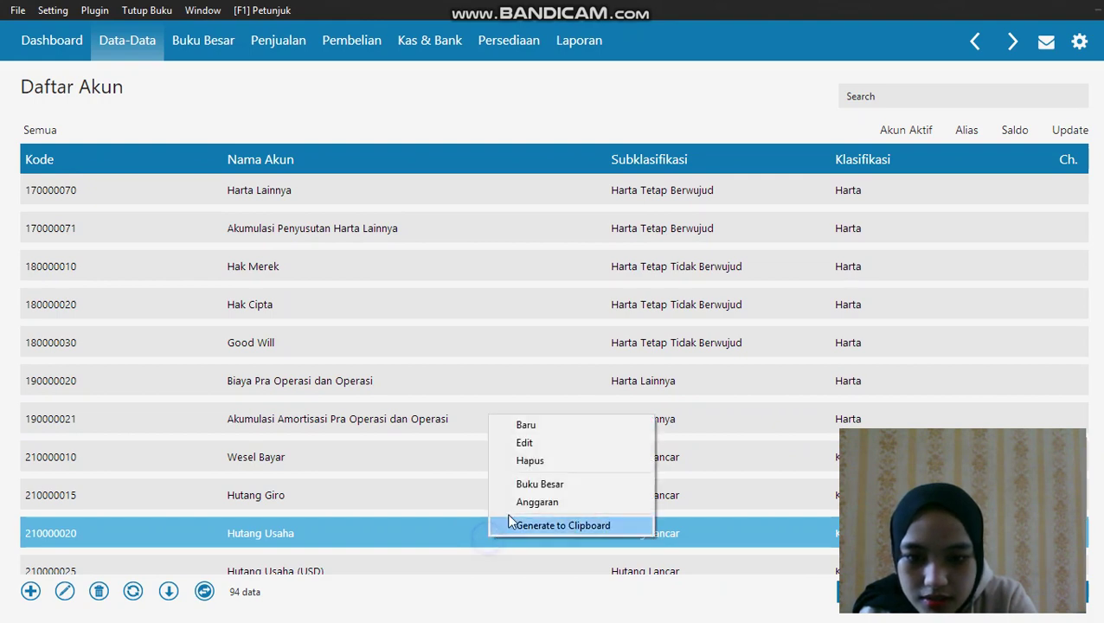
{"action": "left_click", "coordinate": [547, 442]}
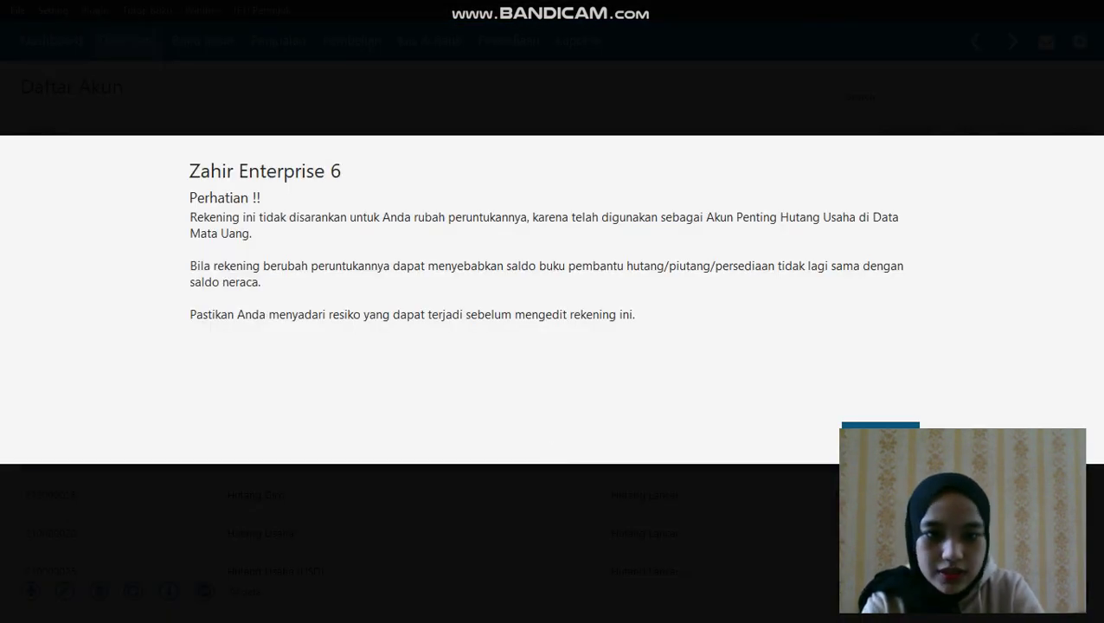
{"action": "left_click", "coordinate": [880, 433]}
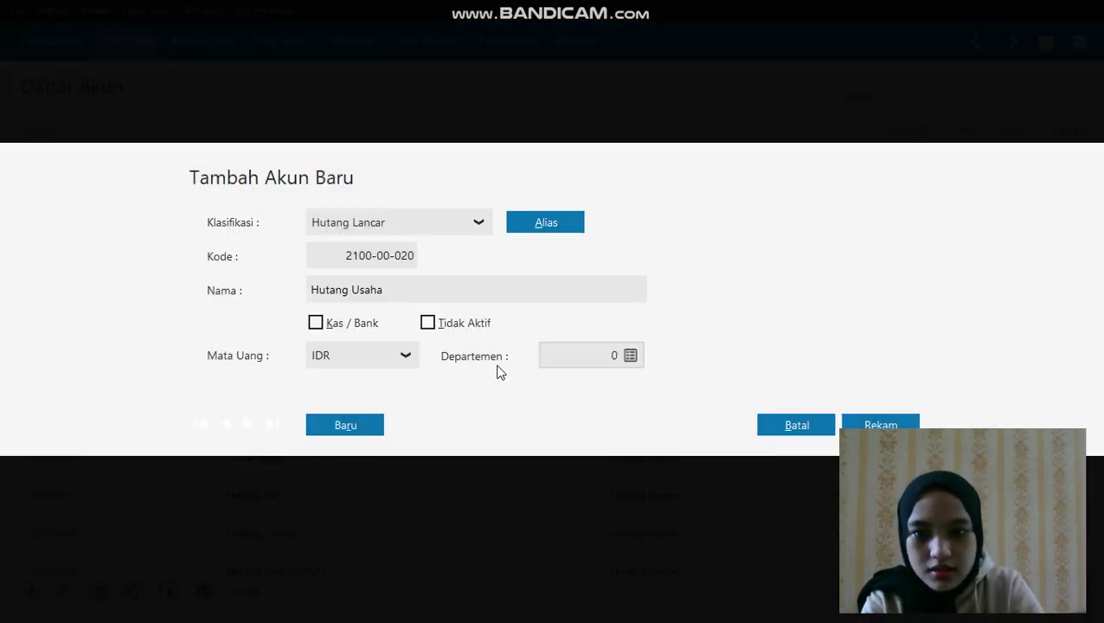
{"action": "triple_click", "coordinate": [486, 290]}
{"action": "key", "text": "BackSpace"}
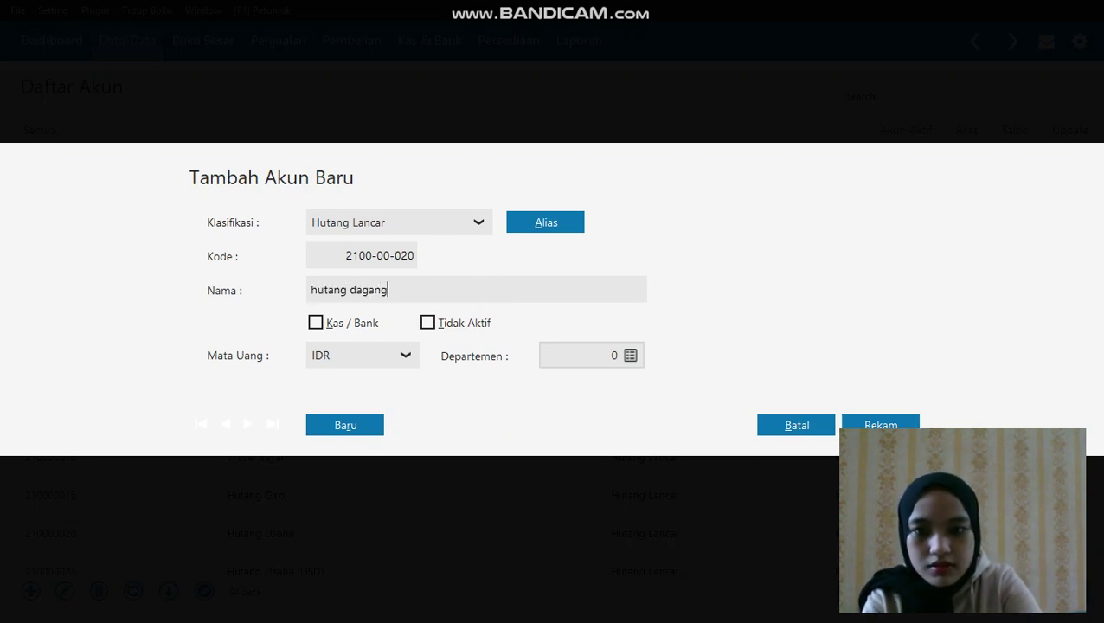
{"action": "left_click", "coordinate": [879, 424]}
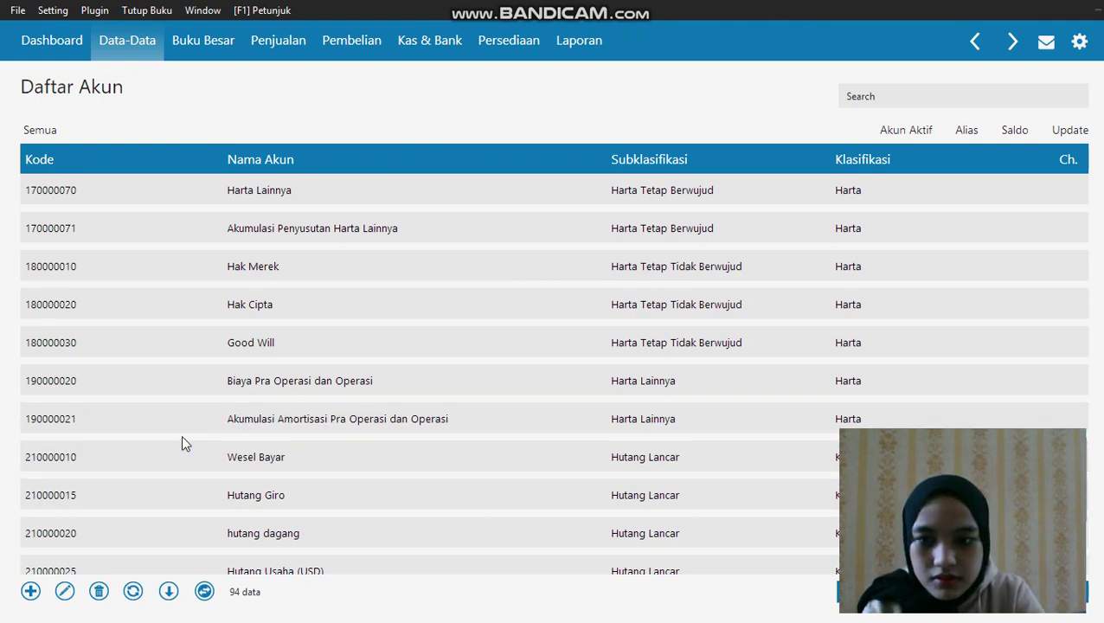
Scroll through Daftar Akun, inspect Modal Disetor, and go back to the Data-Data tile page
{"action": "scroll", "coordinate": [181, 435], "scroll_direction": "down", "scroll_amount": 2}
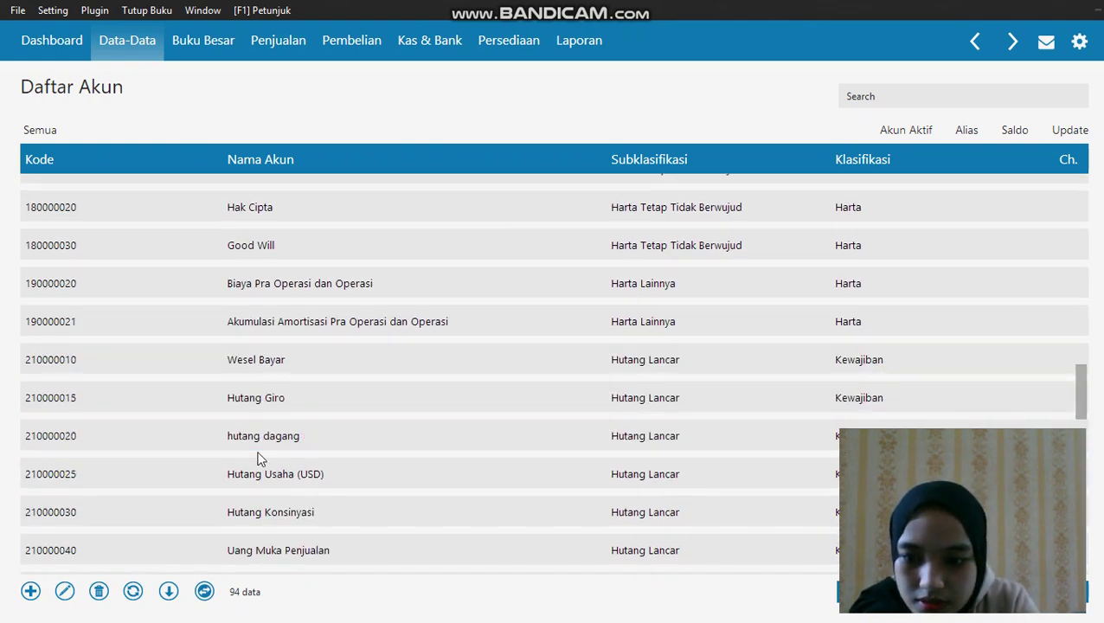
{"action": "scroll", "coordinate": [259, 456], "scroll_direction": "down", "scroll_amount": 3}
{"action": "scroll", "coordinate": [262, 461], "scroll_direction": "down", "scroll_amount": 5}
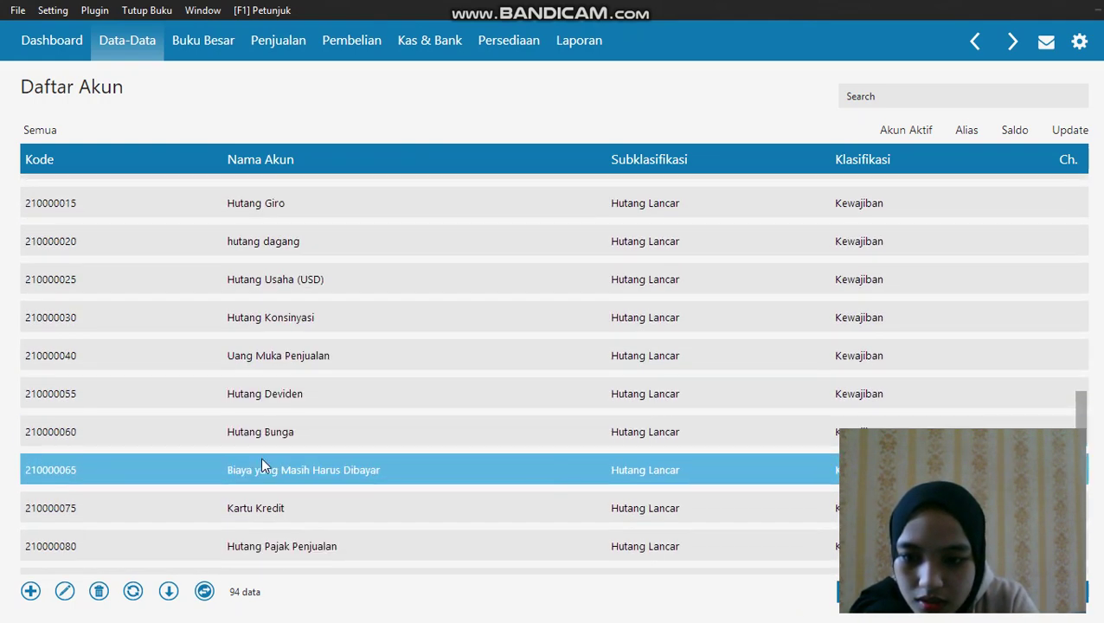
{"action": "scroll", "coordinate": [263, 465], "scroll_direction": "down", "scroll_amount": 4}
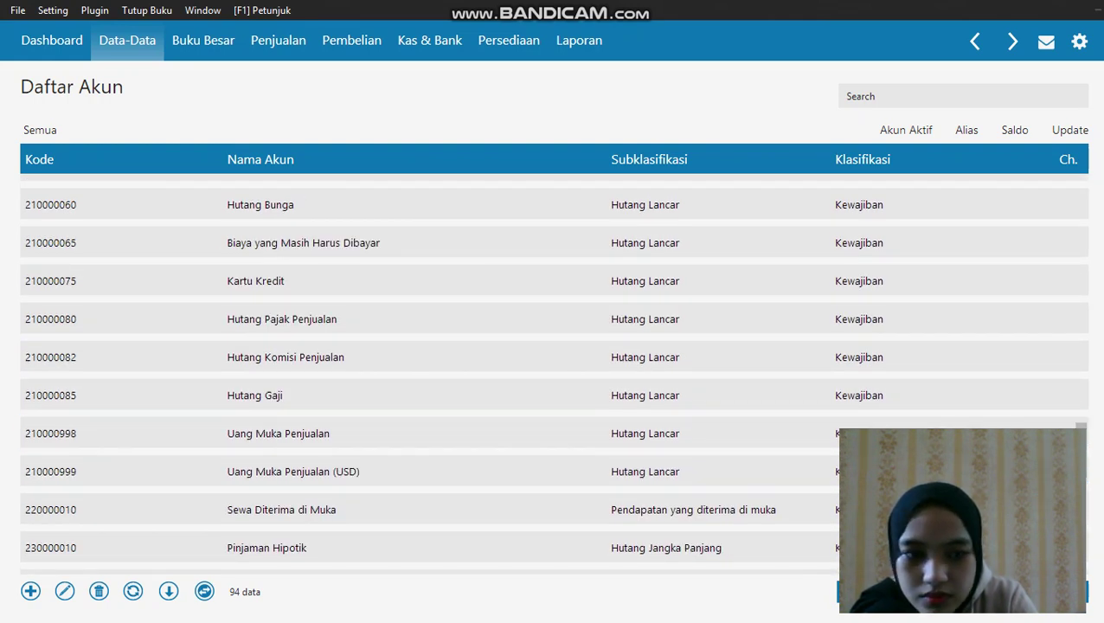
{"action": "scroll", "coordinate": [264, 467], "scroll_direction": "up", "scroll_amount": 1}
{"action": "scroll", "coordinate": [1073, 410], "scroll_direction": "up", "scroll_amount": 9}
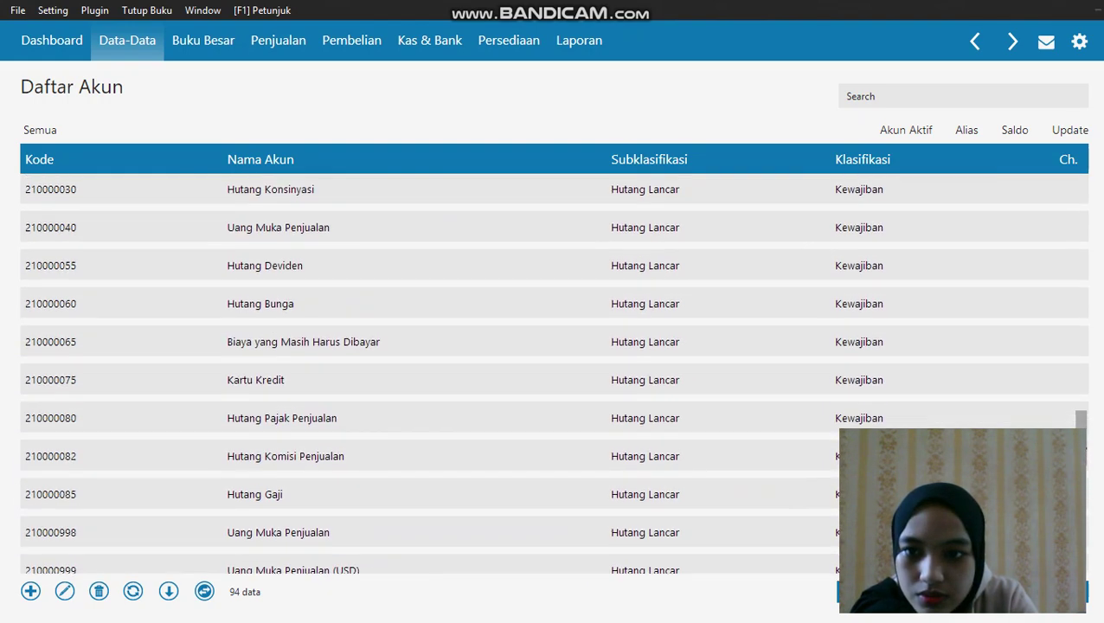
{"action": "scroll", "coordinate": [1073, 397], "scroll_direction": "up", "scroll_amount": 5}
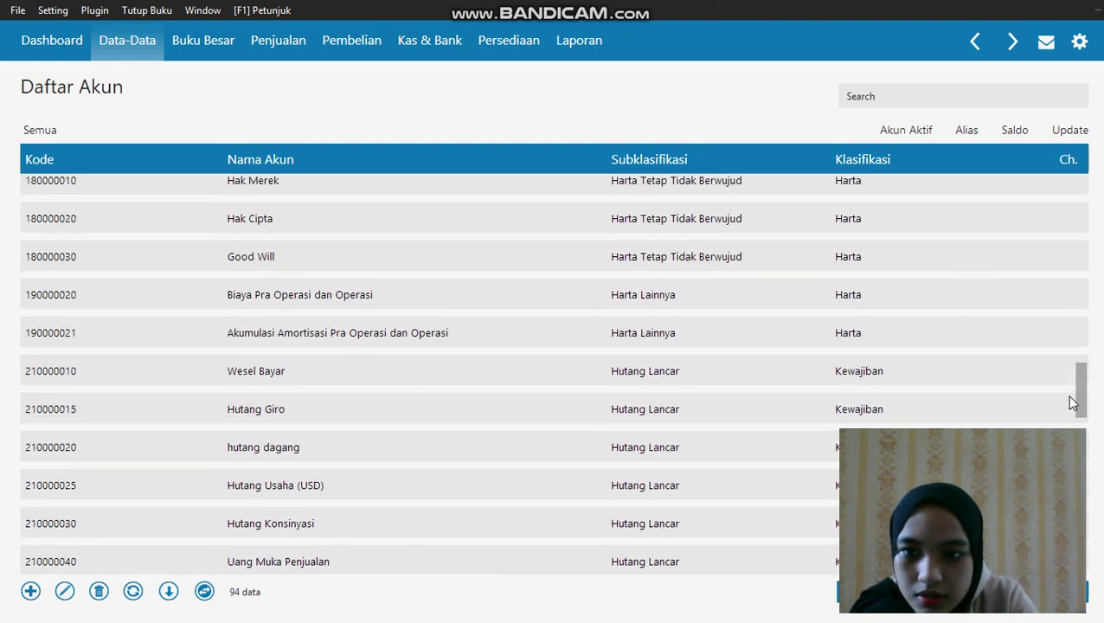
{"action": "scroll", "coordinate": [1082, 424], "scroll_direction": "down", "scroll_amount": 8}
{"action": "left_click_drag", "start_coordinate": [1092, 440], "coordinate": [1097, 503]}
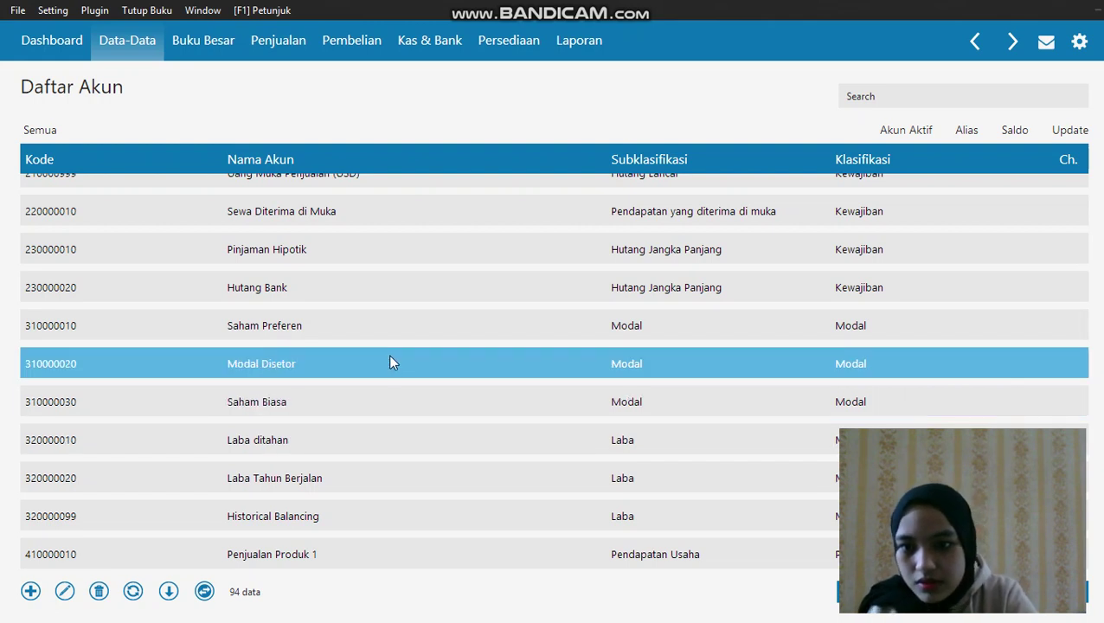
{"action": "right_click", "coordinate": [390, 367]}
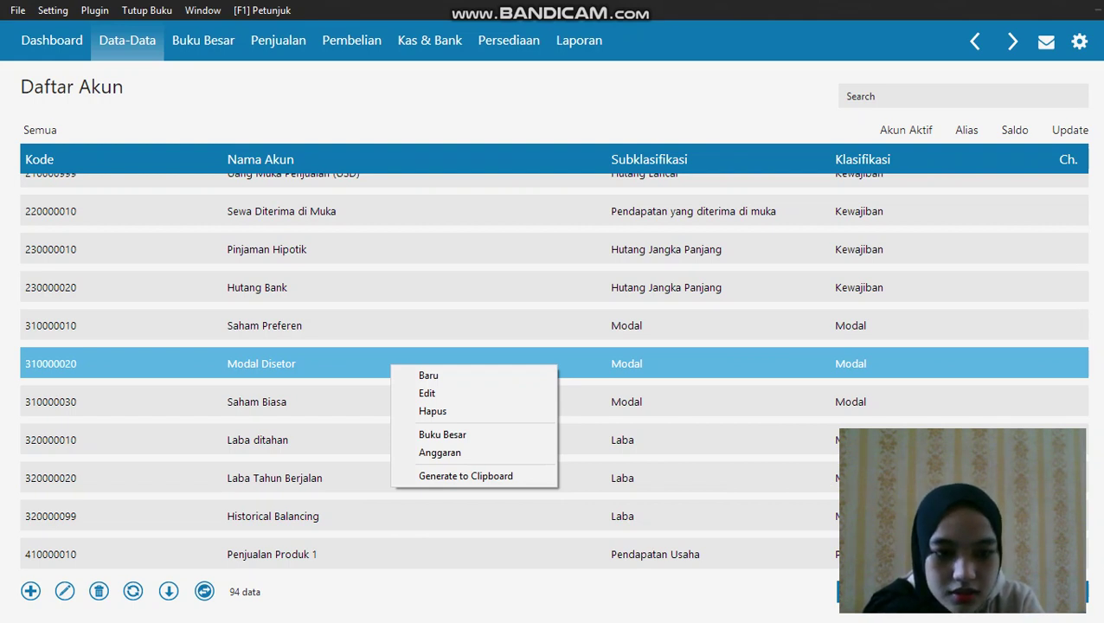
{"action": "left_click", "coordinate": [127, 40]}
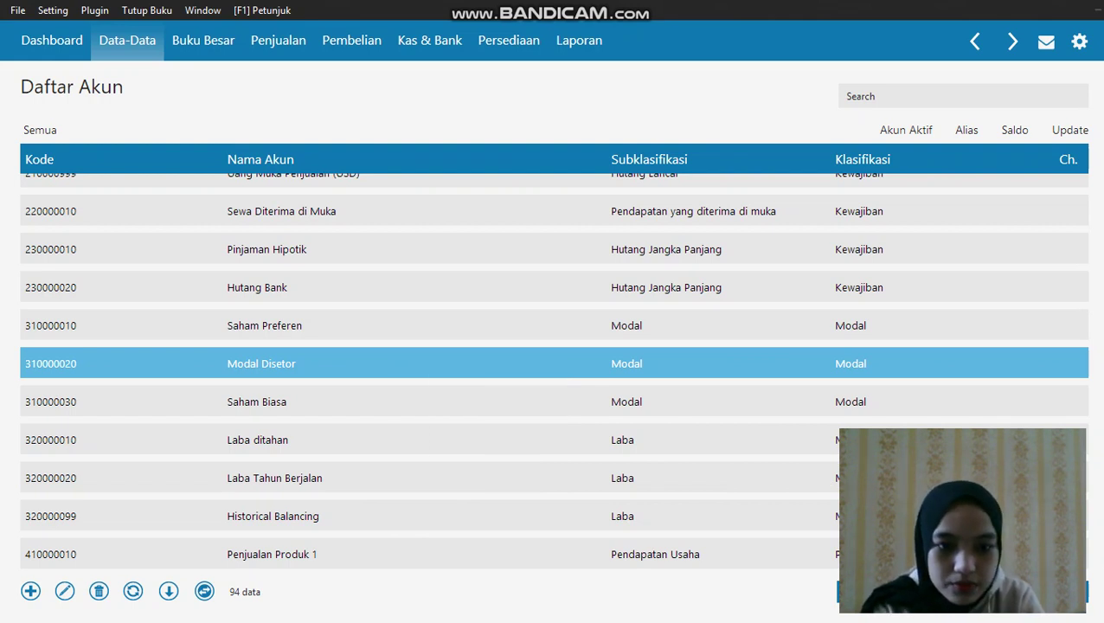
{"action": "mouse_move", "coordinate": [497, 147]}
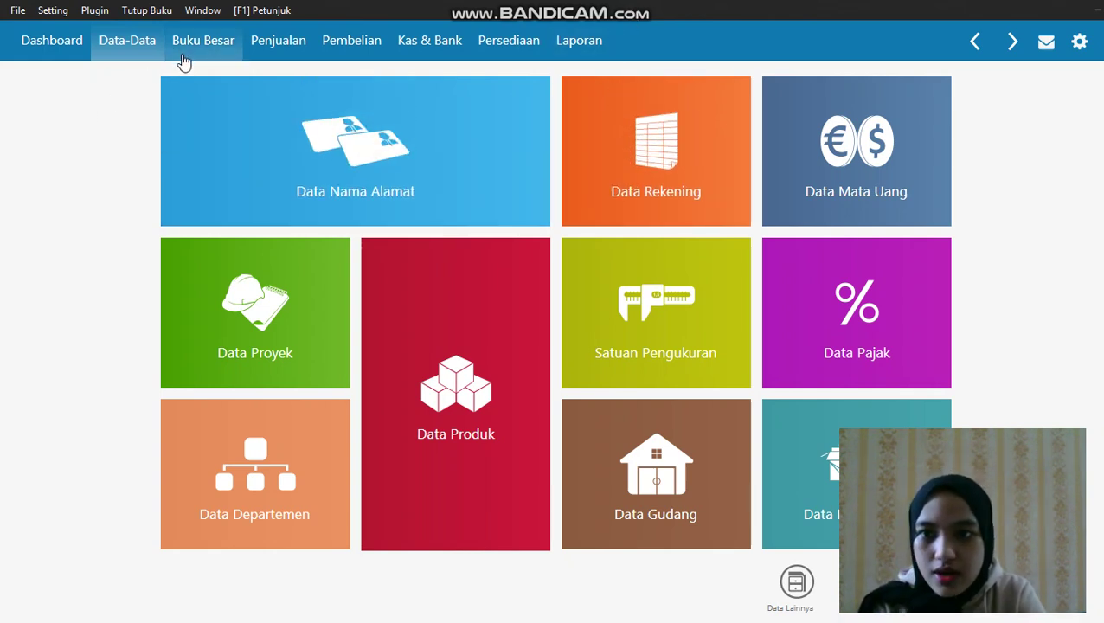
Open the account opening-balance entry form from the settings menu
{"action": "left_click", "coordinate": [55, 12]}
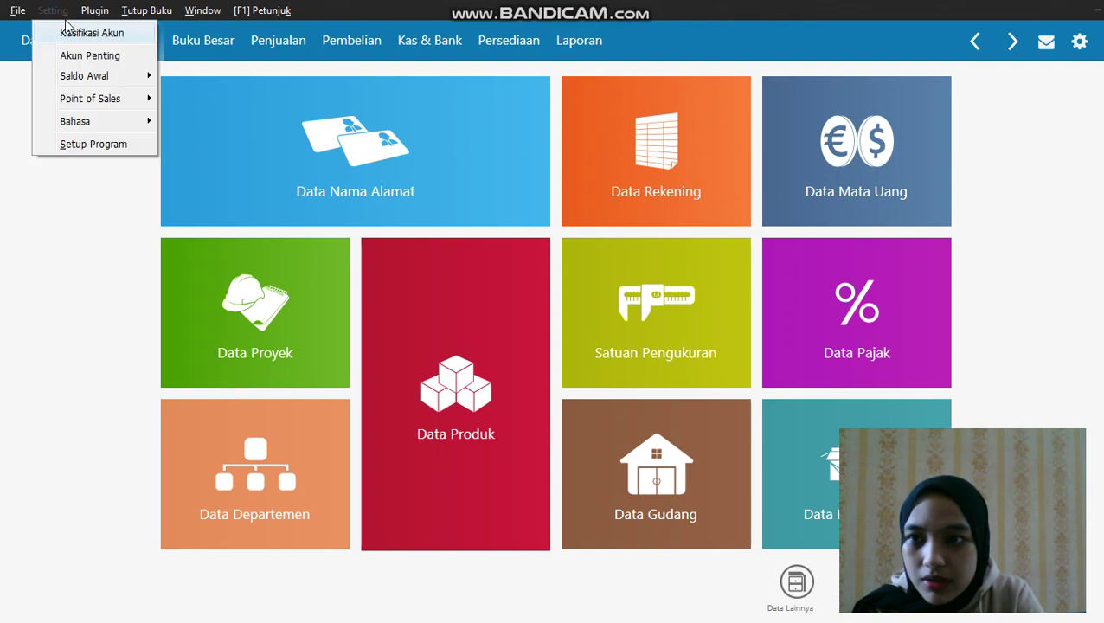
{"action": "mouse_move", "coordinate": [108, 78]}
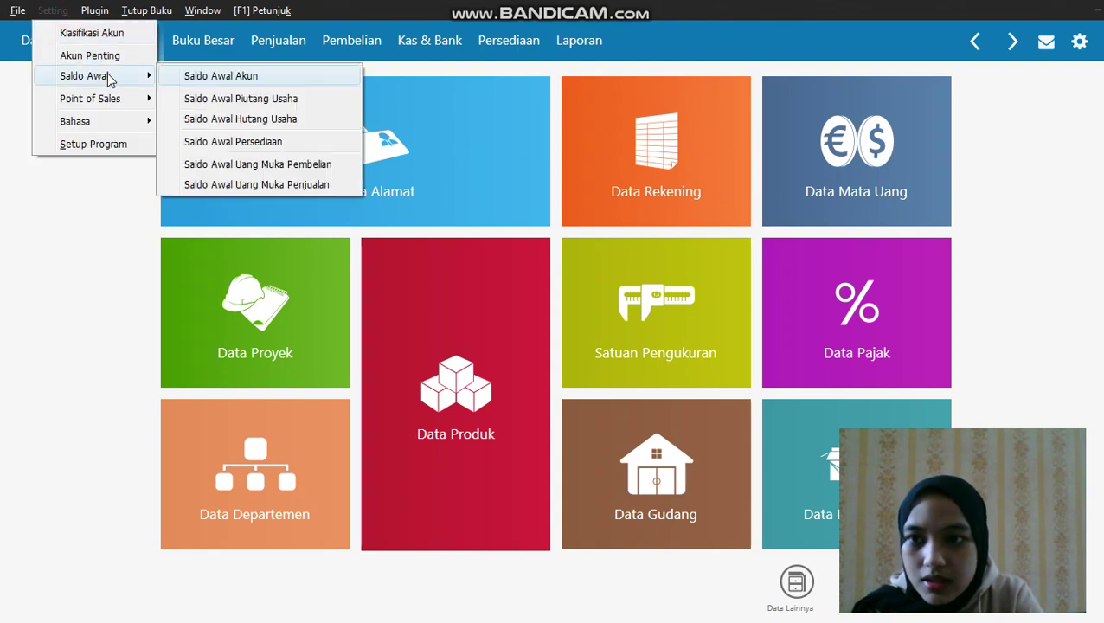
{"action": "left_click", "coordinate": [181, 78]}
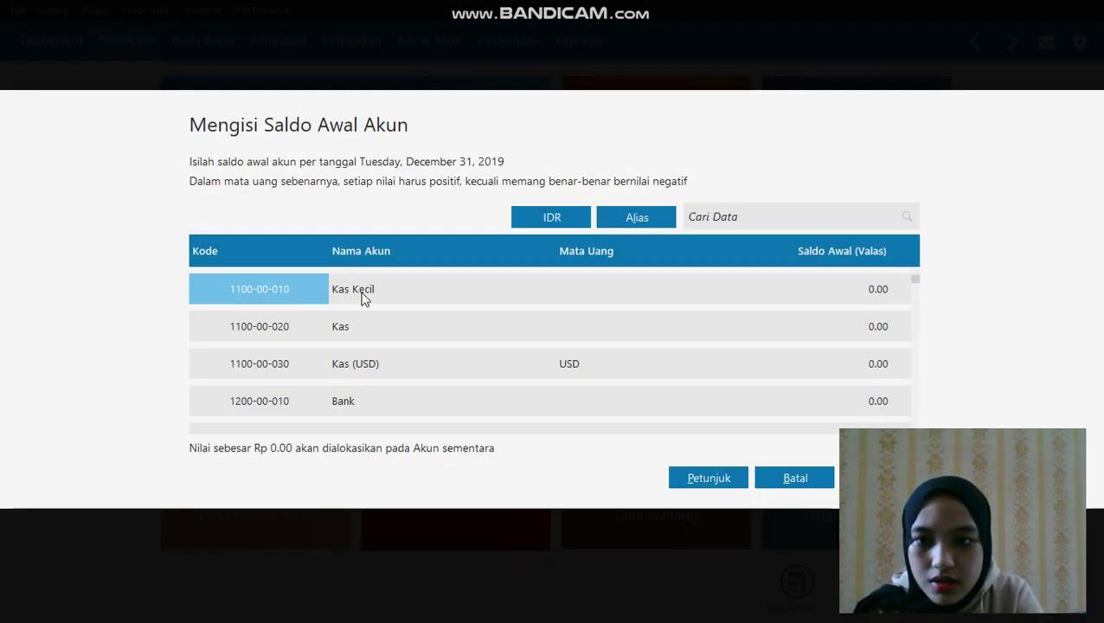
Enter opening balances of 5,000,000 for Kas and 50,000,000 for Bank
{"action": "left_click", "coordinate": [521, 334]}
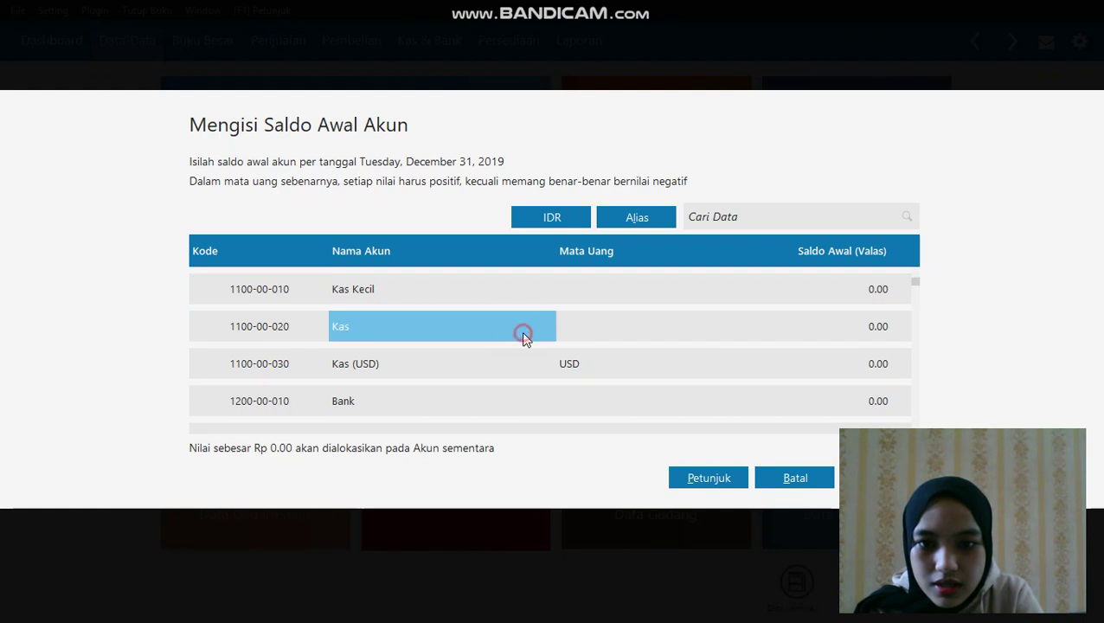
{"action": "left_click", "coordinate": [783, 326]}
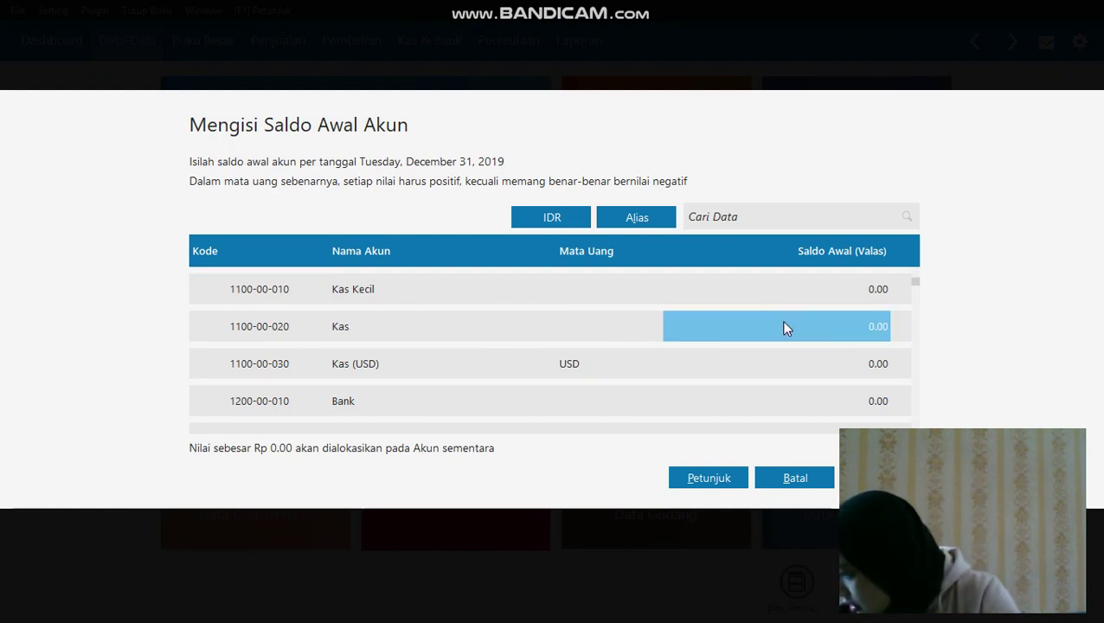
{"action": "type", "text": "5"}
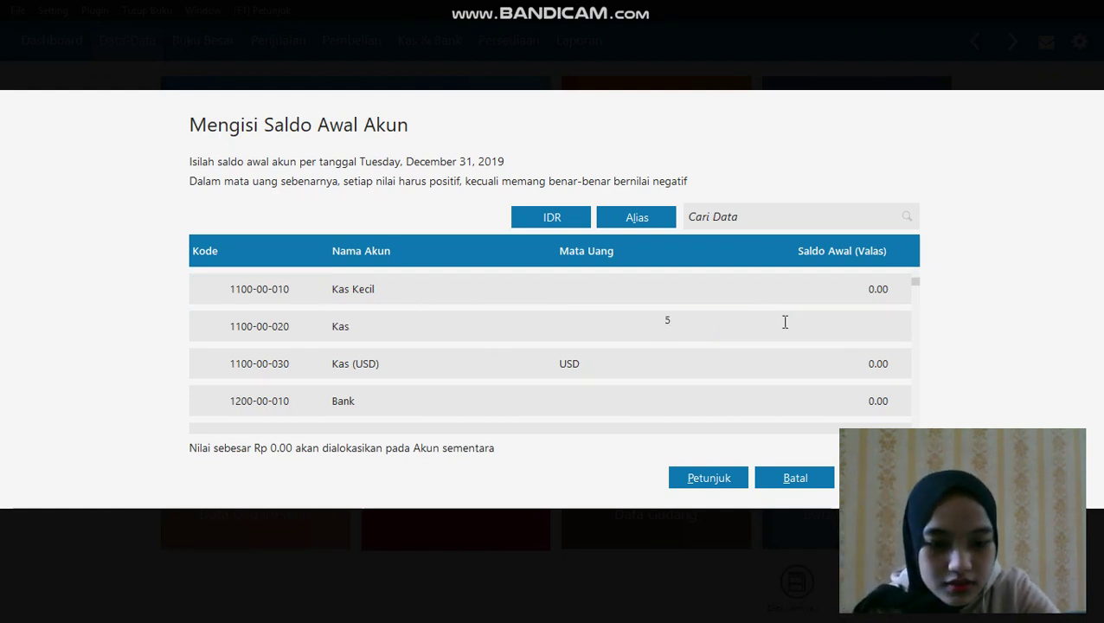
{"action": "type", "text": "000000"}
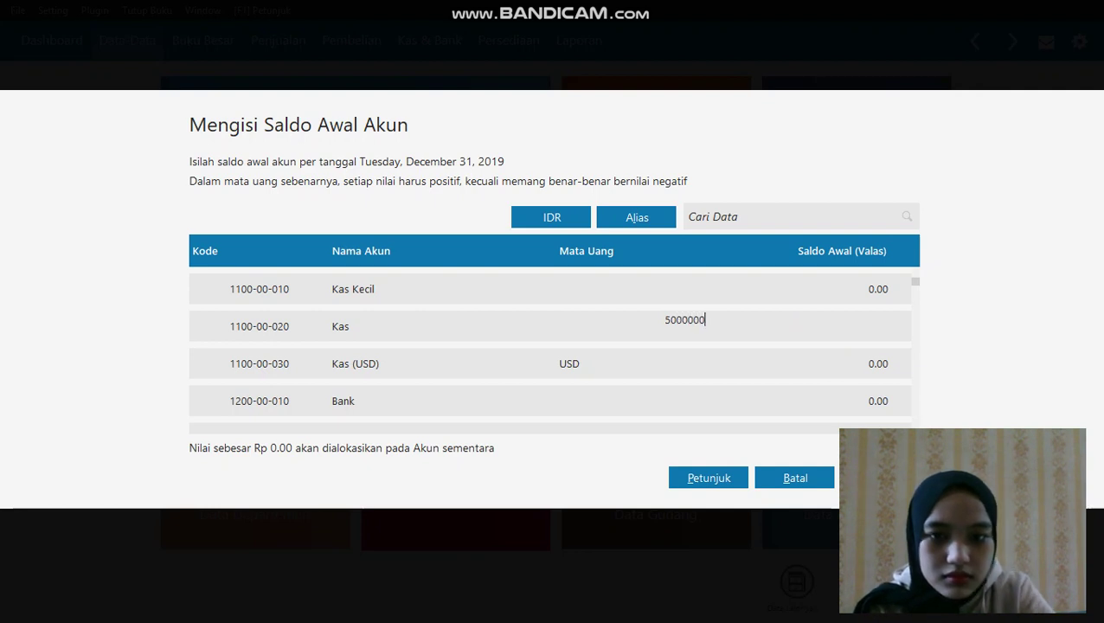
{"action": "left_click", "coordinate": [645, 410]}
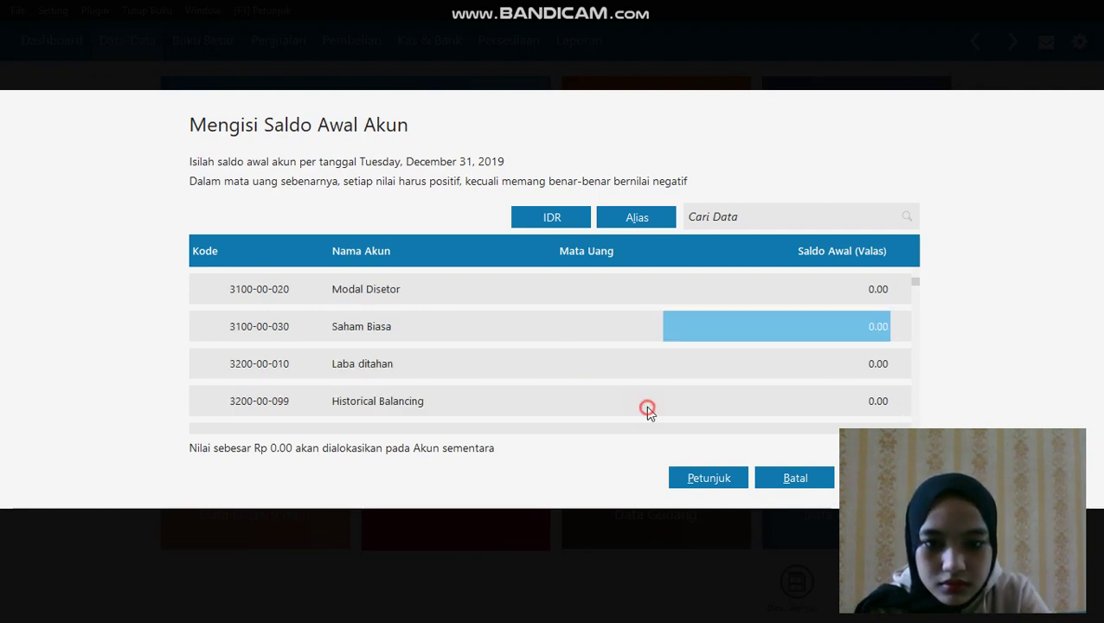
{"action": "left_click", "coordinate": [726, 402]}
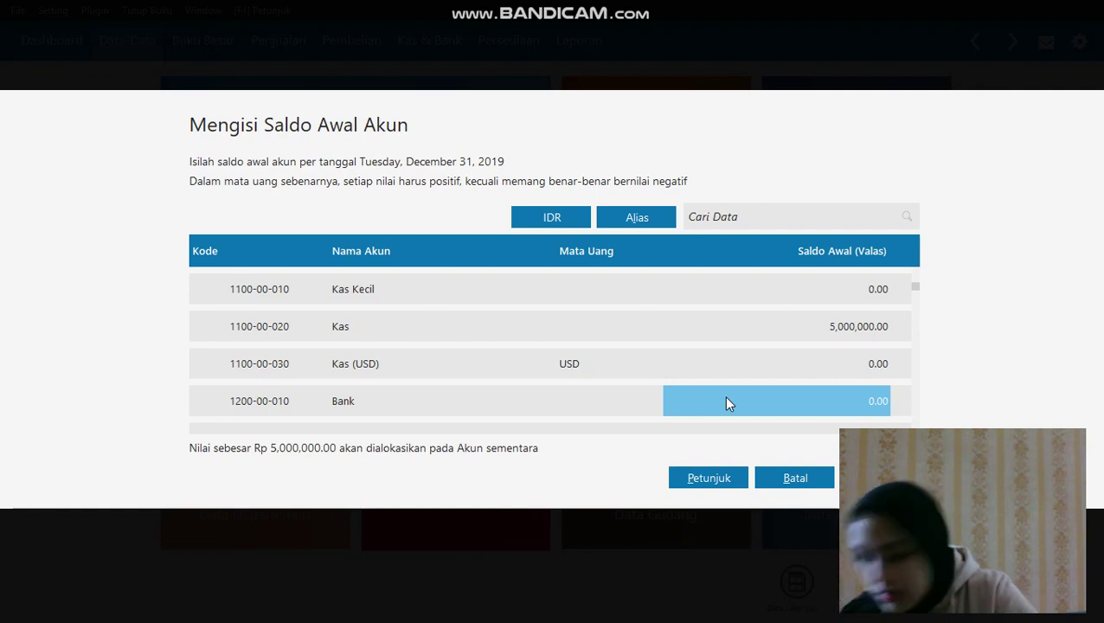
{"action": "type", "text": "5000"}
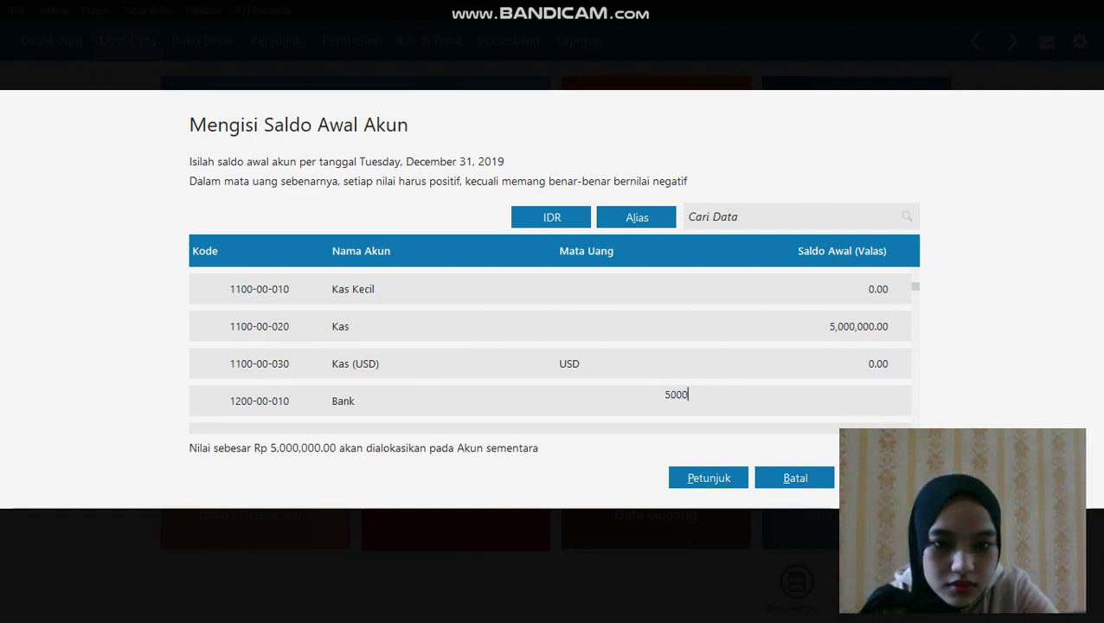
{"action": "type", "text": "0000"}
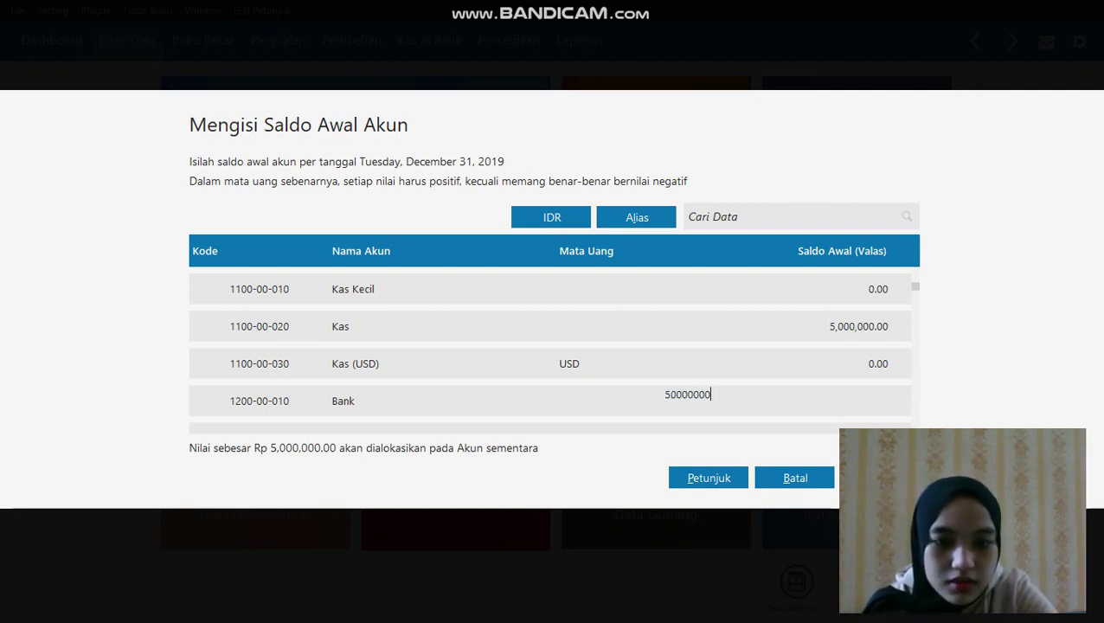
{"action": "key", "text": "Return"}
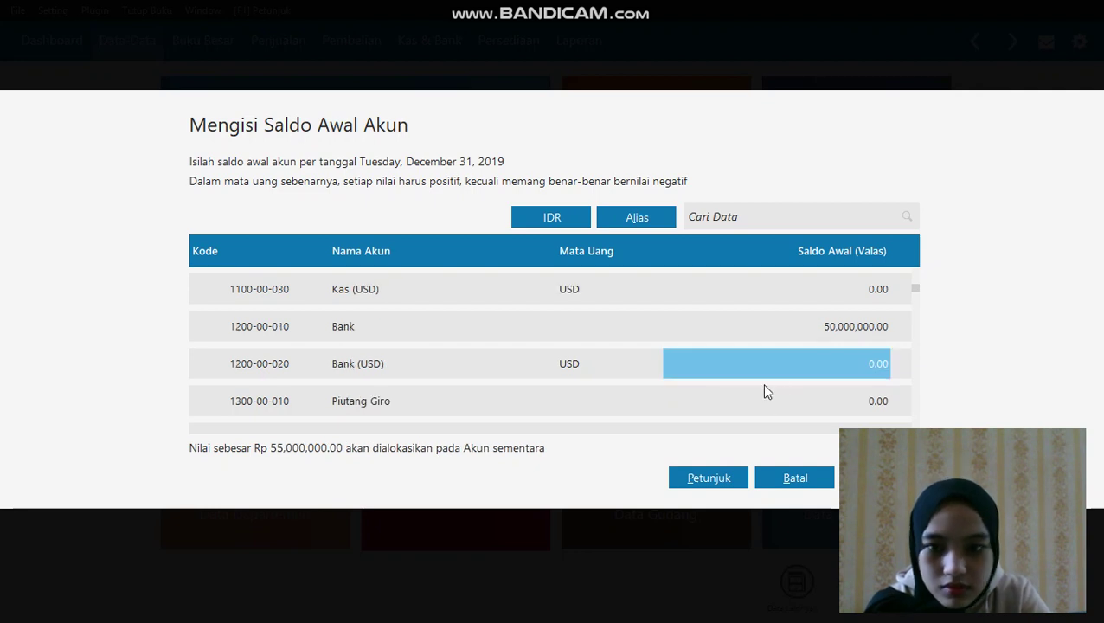
{"action": "key", "text": "Down"}
{"action": "key", "text": "Down"}
{"action": "key", "text": "Down"}
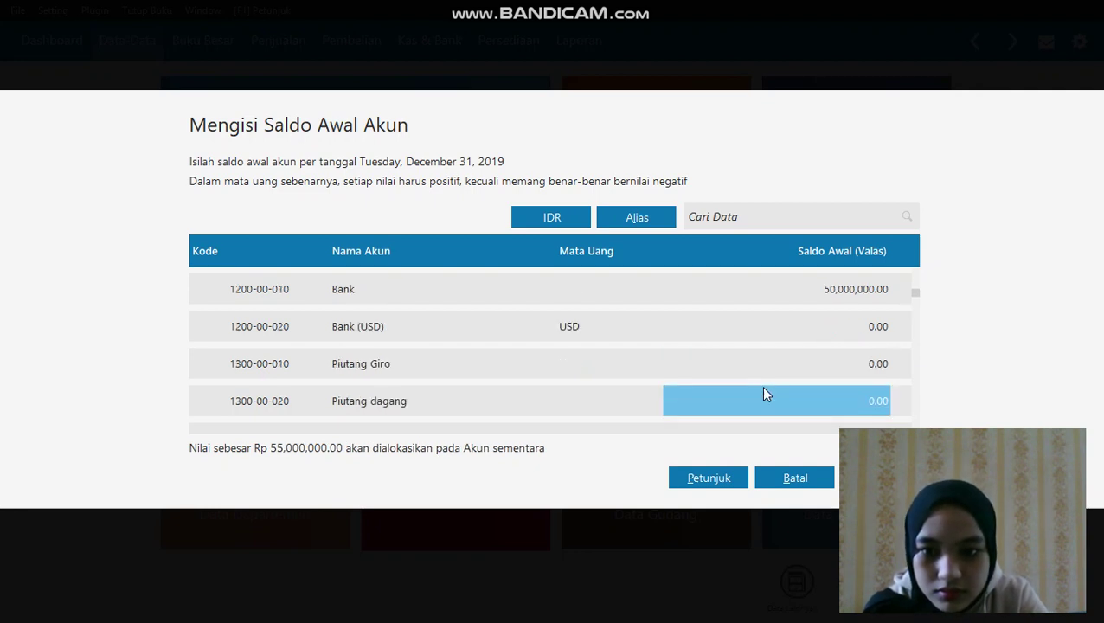
Give Piutang dagang a 15,000,000 opening balance, leaving Piutang Sementara at zero
{"action": "left_click", "coordinate": [763, 395]}
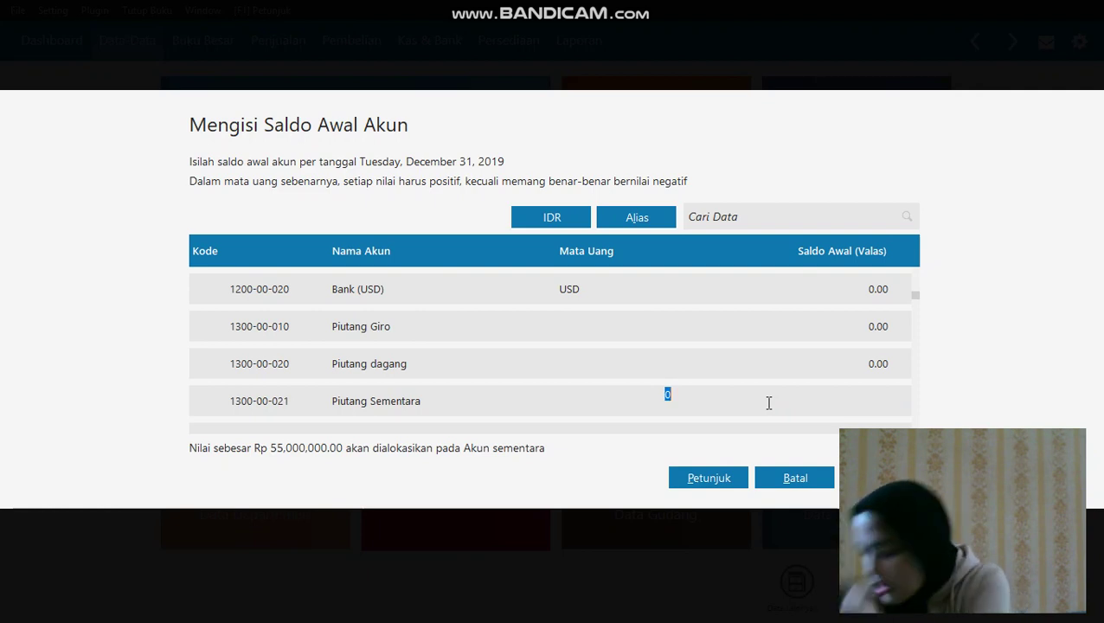
{"action": "type", "text": "1500"}
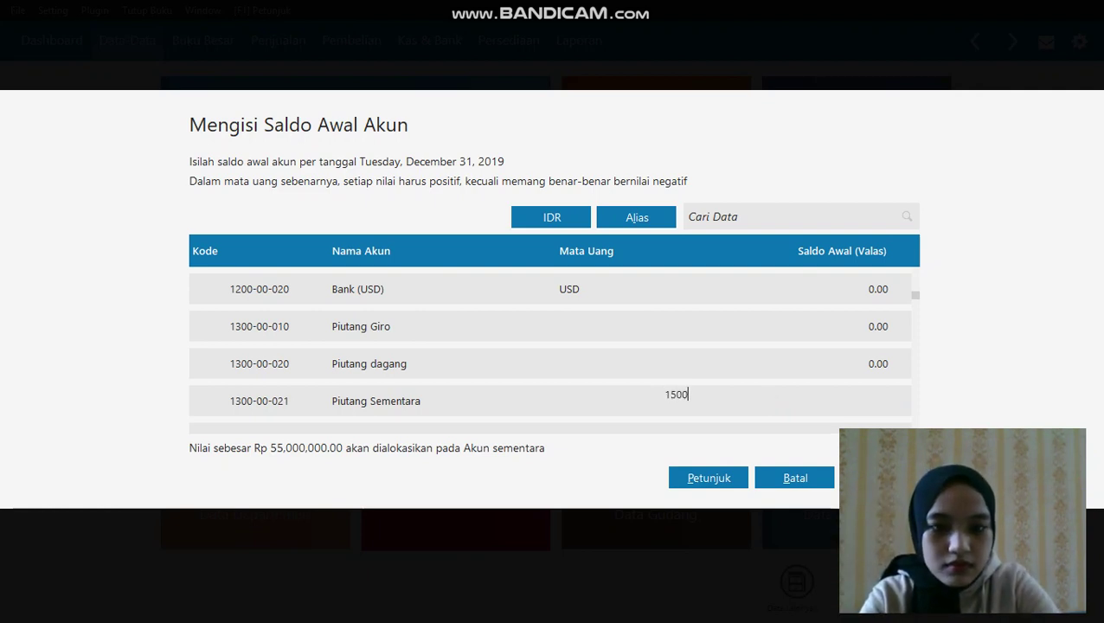
{"action": "type", "text": "0000"}
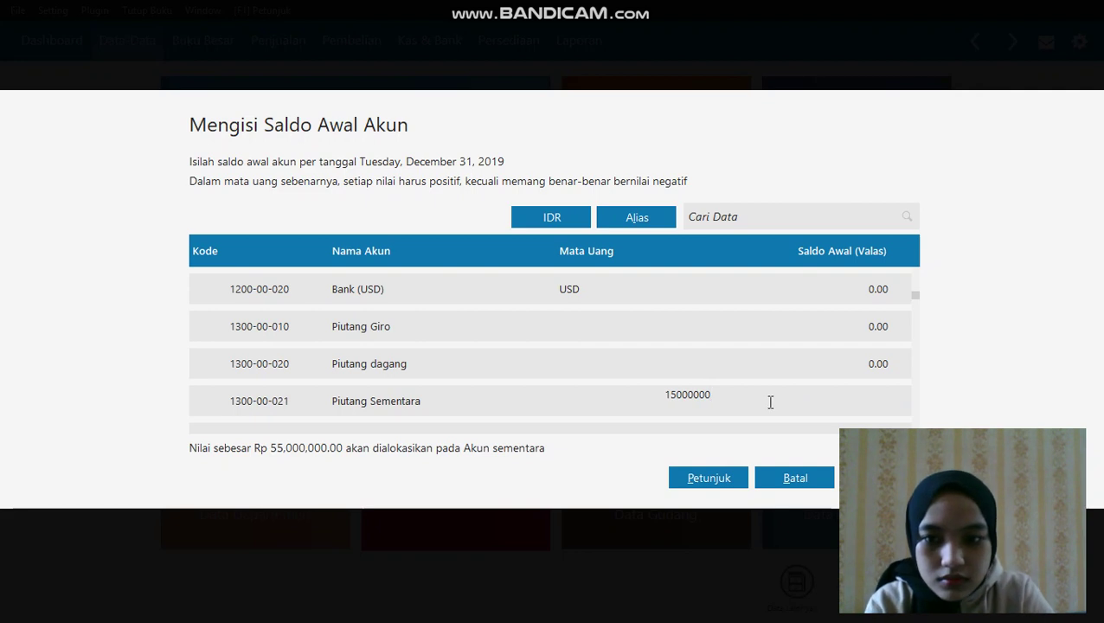
{"action": "scroll", "coordinate": [771, 403], "scroll_direction": "down", "scroll_amount": 1}
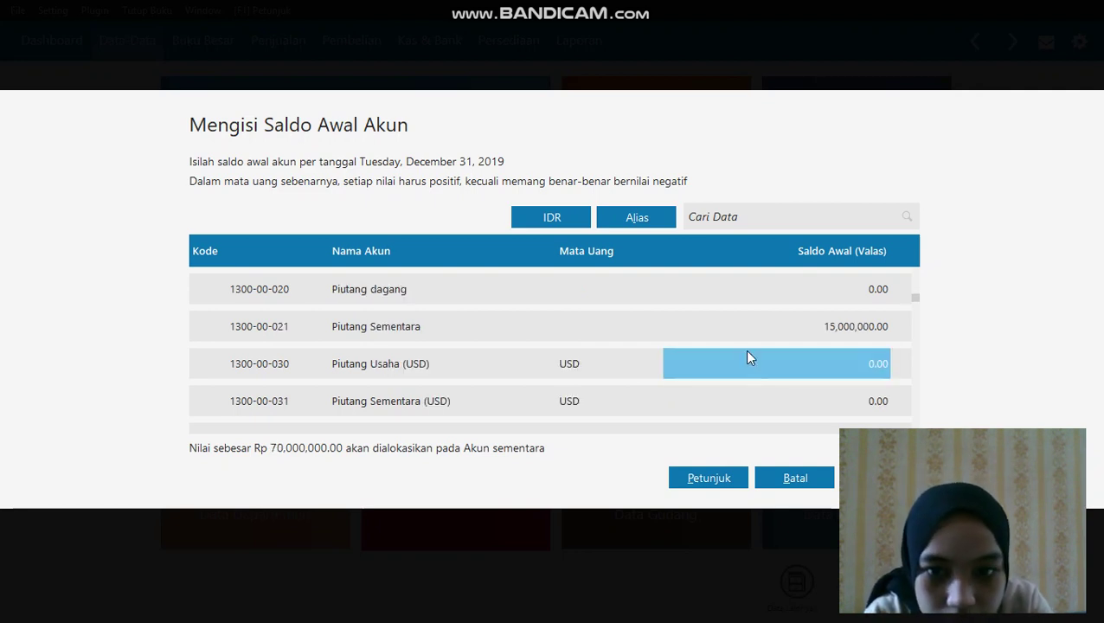
{"action": "left_click", "coordinate": [810, 320]}
{"action": "key", "text": "BackSpace"}
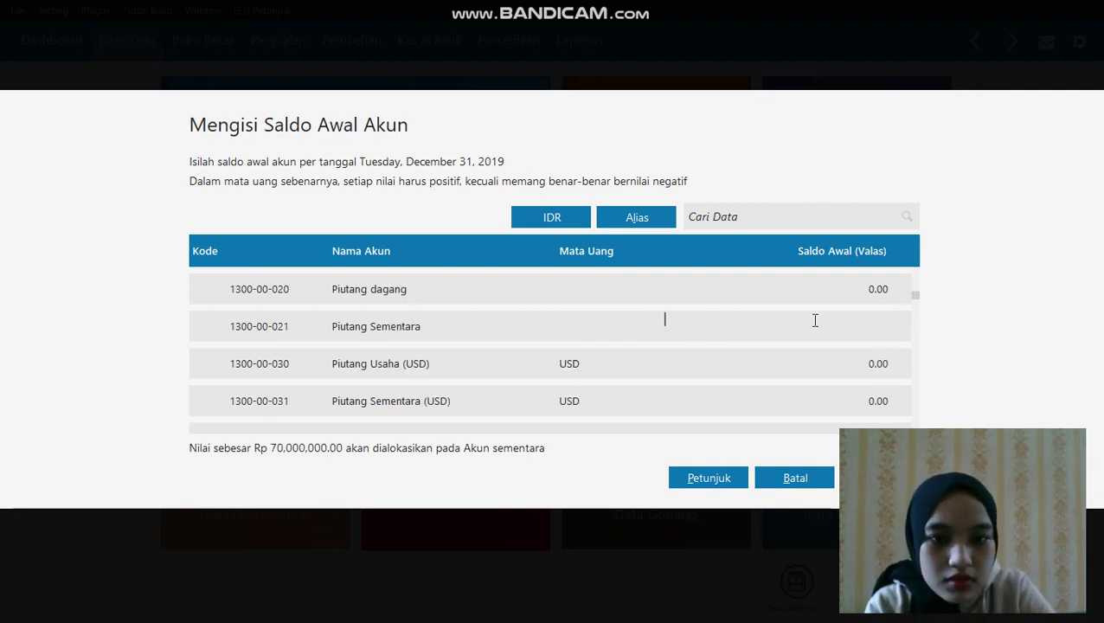
{"action": "left_click", "coordinate": [802, 281]}
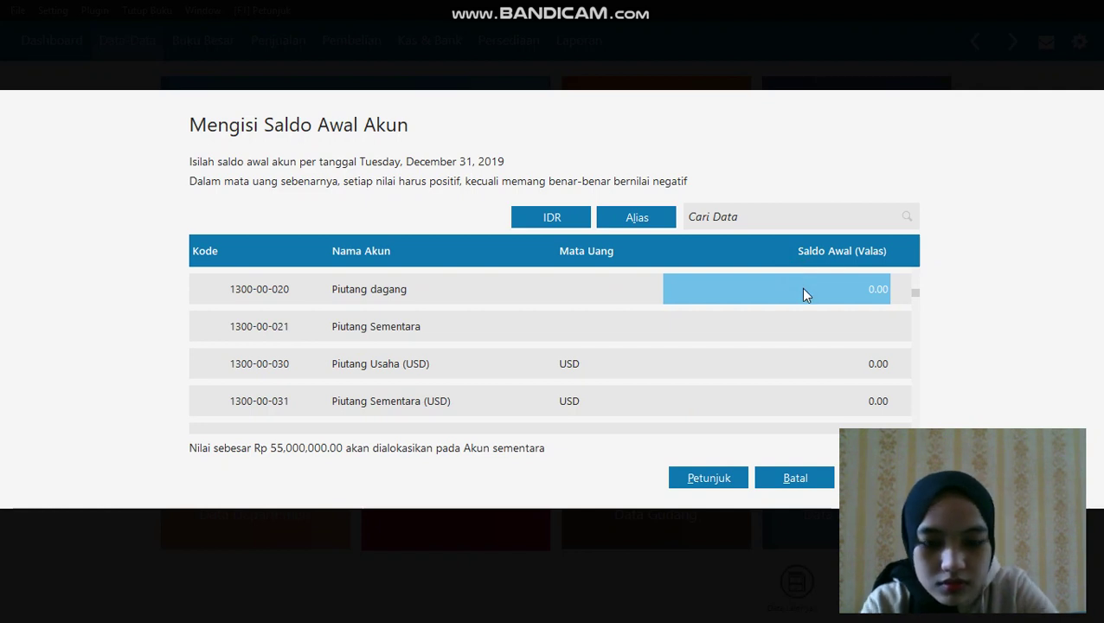
{"action": "key", "text": "BackSpace"}
{"action": "type", "text": "1"}
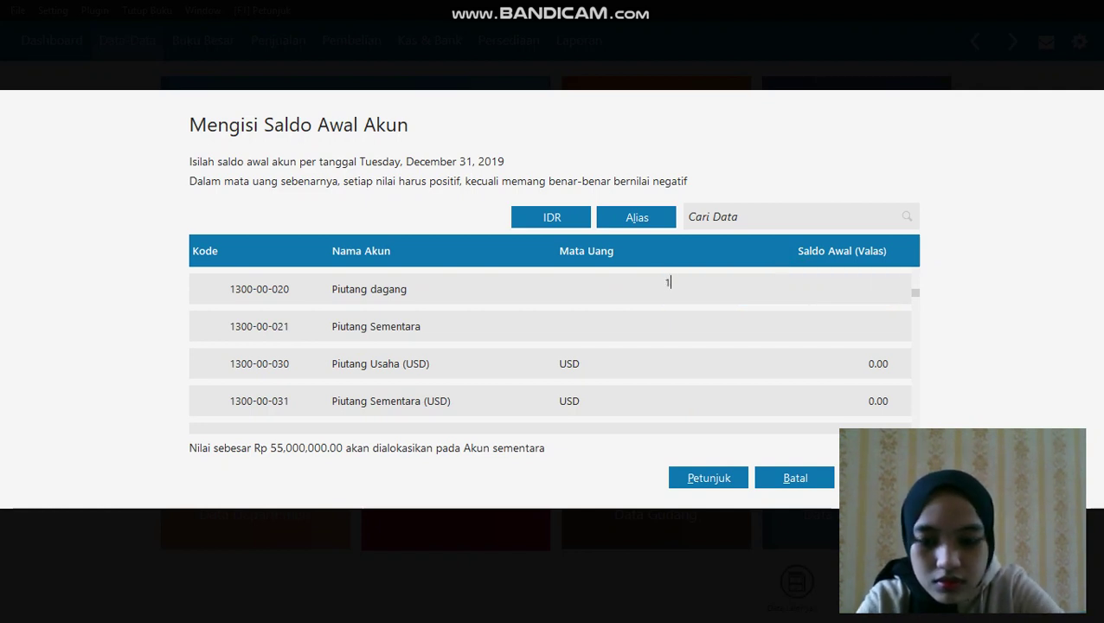
{"action": "type", "text": "5000"}
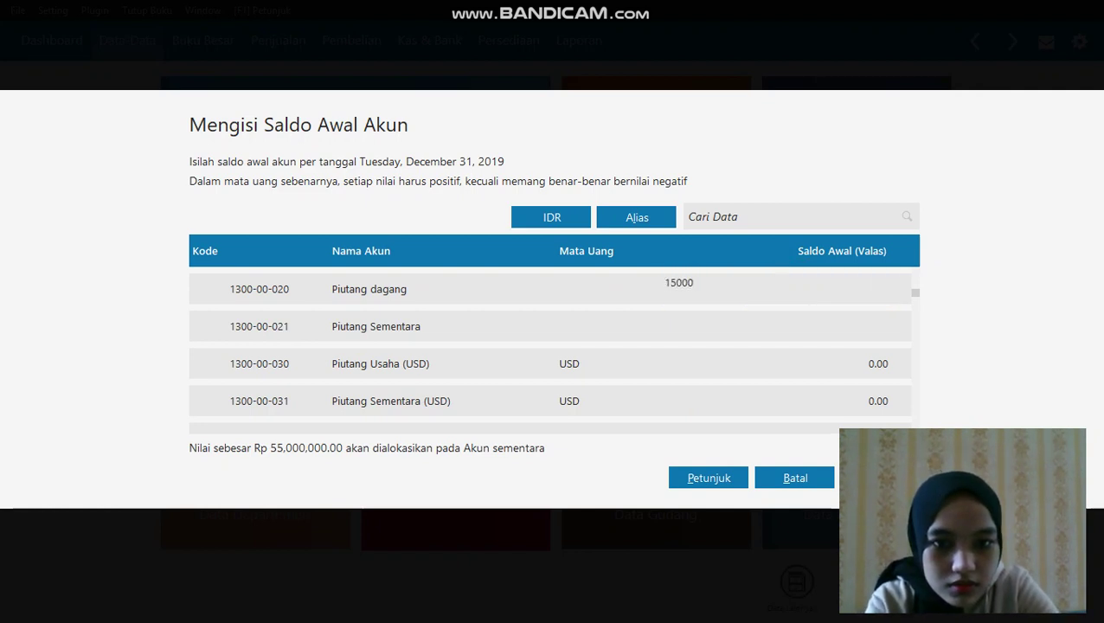
{"action": "type", "text": "000"}
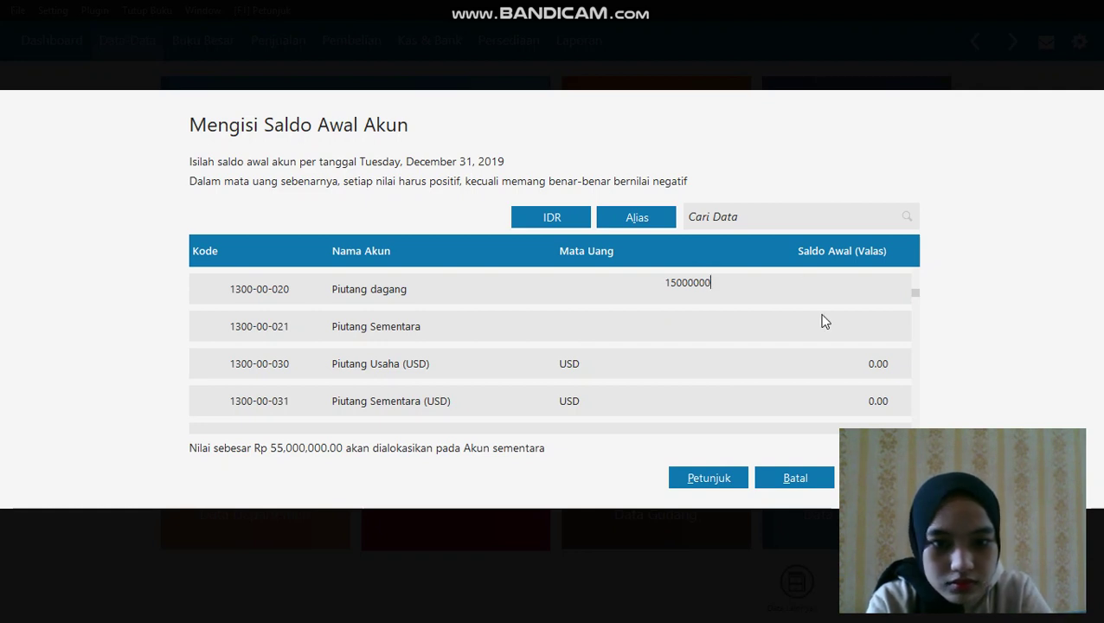
{"action": "key", "text": "Return"}
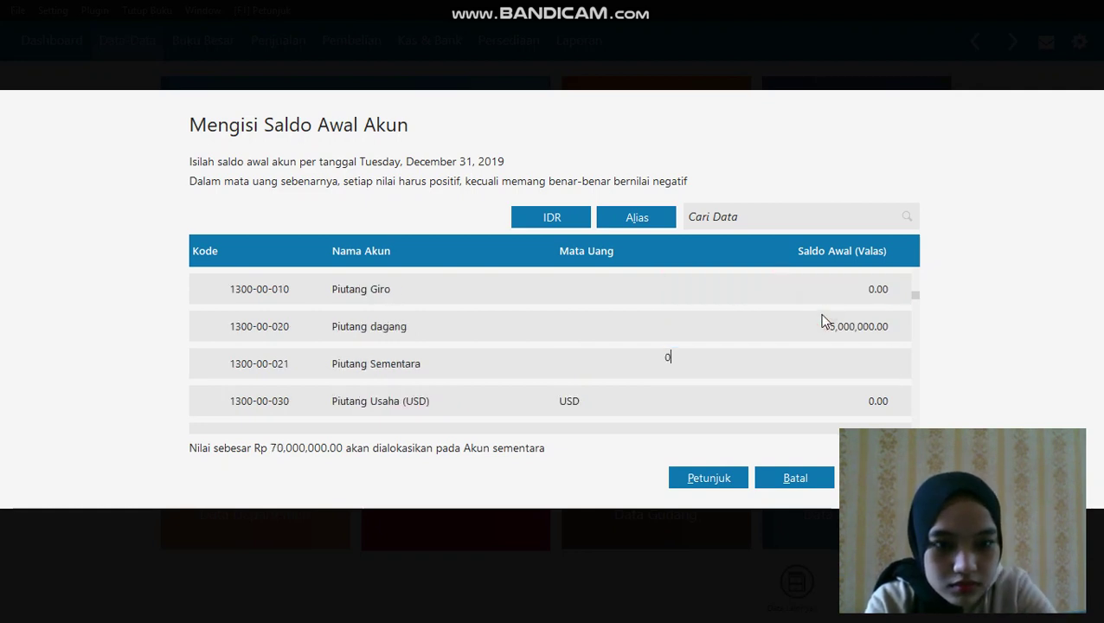
{"action": "left_click", "coordinate": [775, 387]}
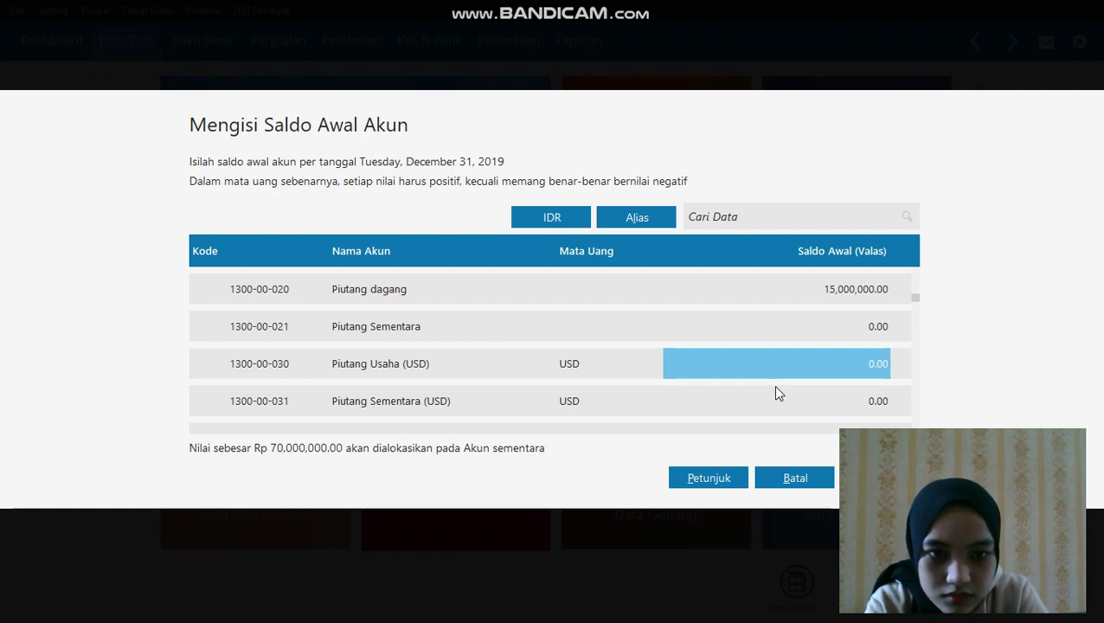
{"action": "key", "text": "Return"}
{"action": "key", "text": "Return"}
{"action": "key", "text": "Return"}
{"action": "key", "text": "Return"}
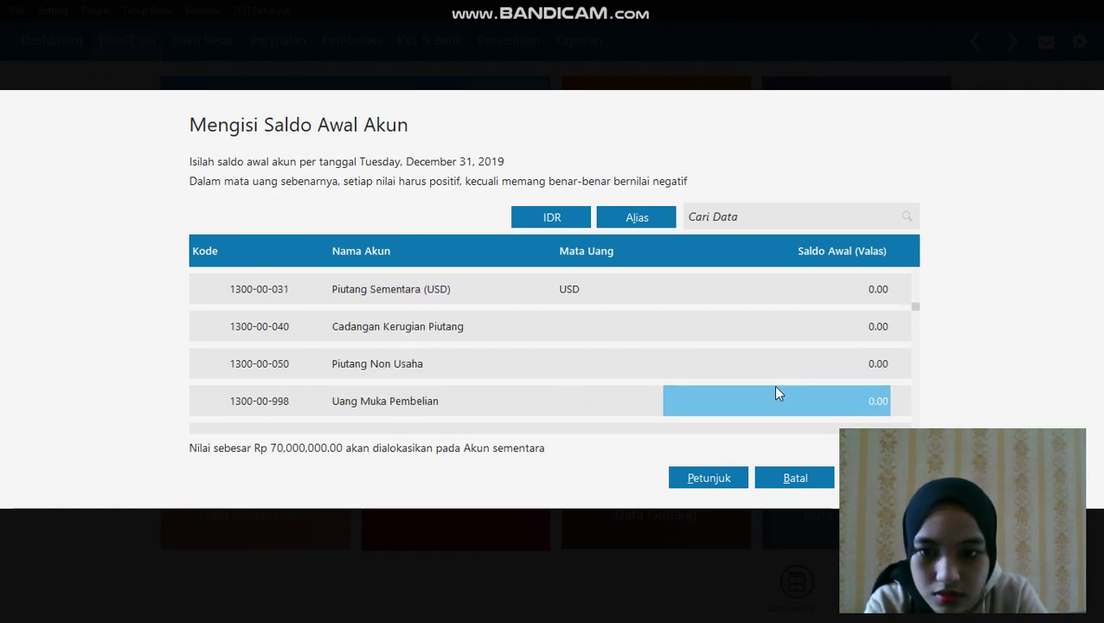
{"action": "key", "text": "Return"}
{"action": "key", "text": "Return"}
{"action": "key", "text": "Return"}
{"action": "key", "text": "Return"}
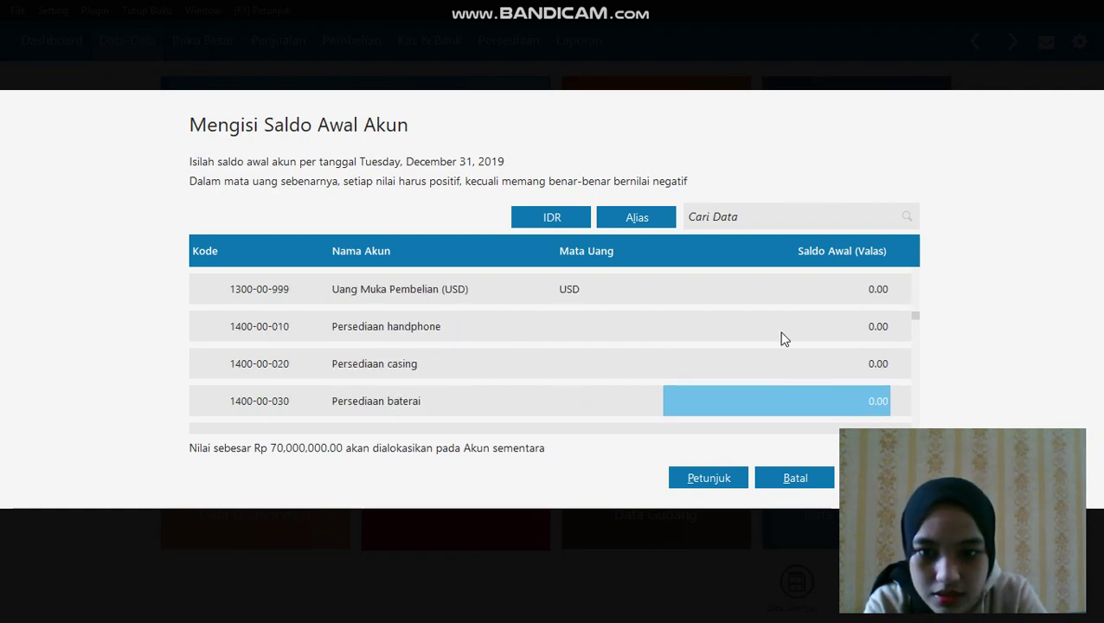
Enter inventory opening balances for Persediaan handphone, casing 1,500,000 and baterai 750,000
{"action": "left_click", "coordinate": [782, 333]}
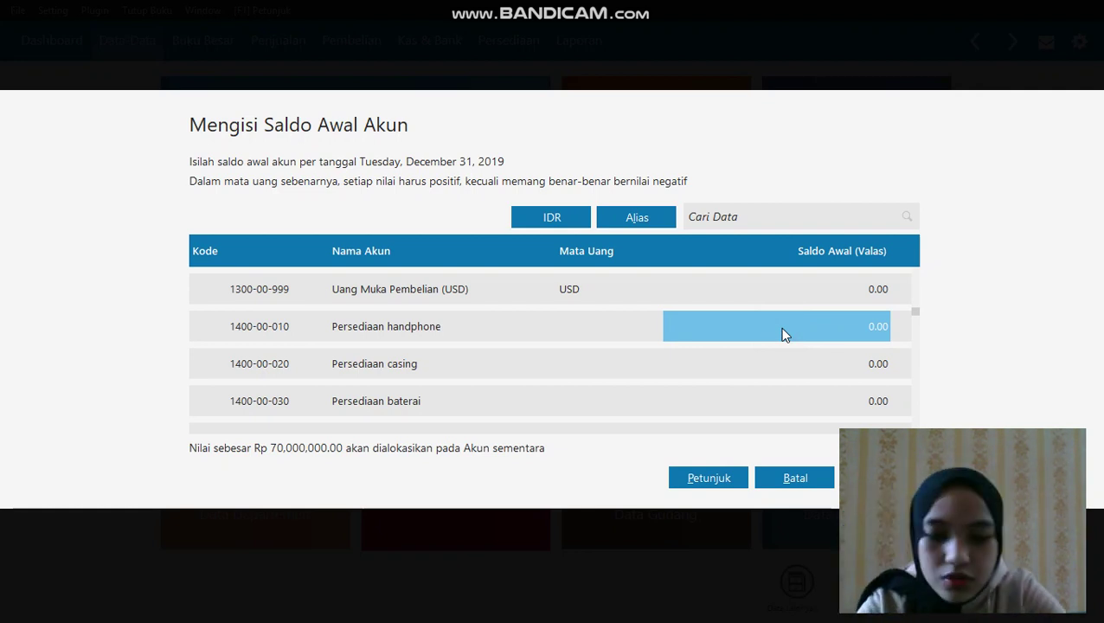
{"action": "type", "text": "20200000"}
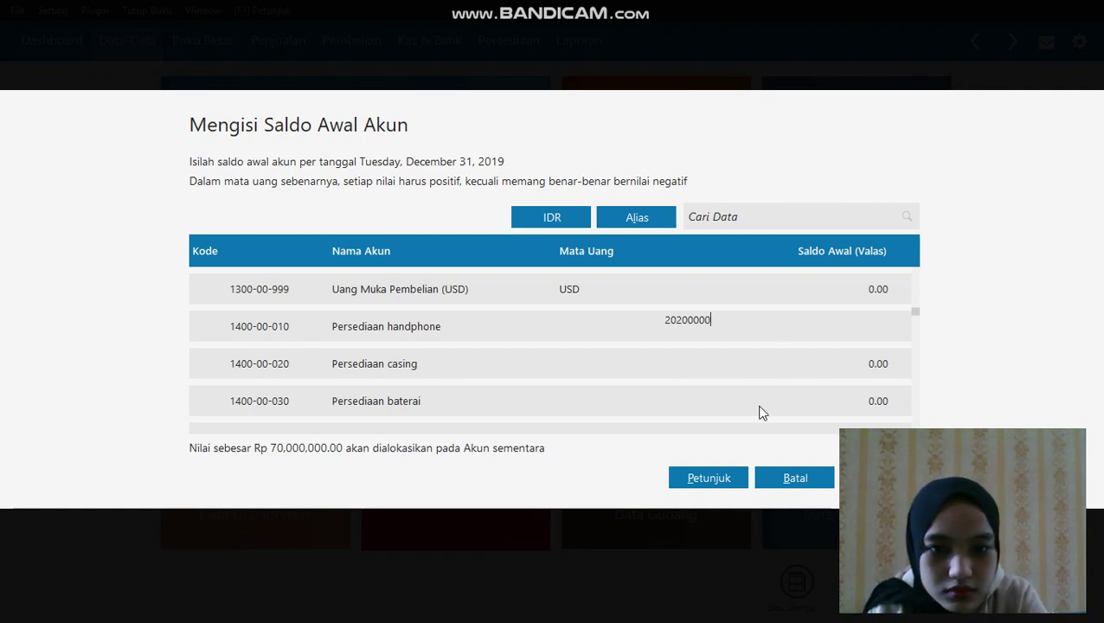
{"action": "left_click", "coordinate": [762, 363]}
{"action": "left_click", "coordinate": [762, 365]}
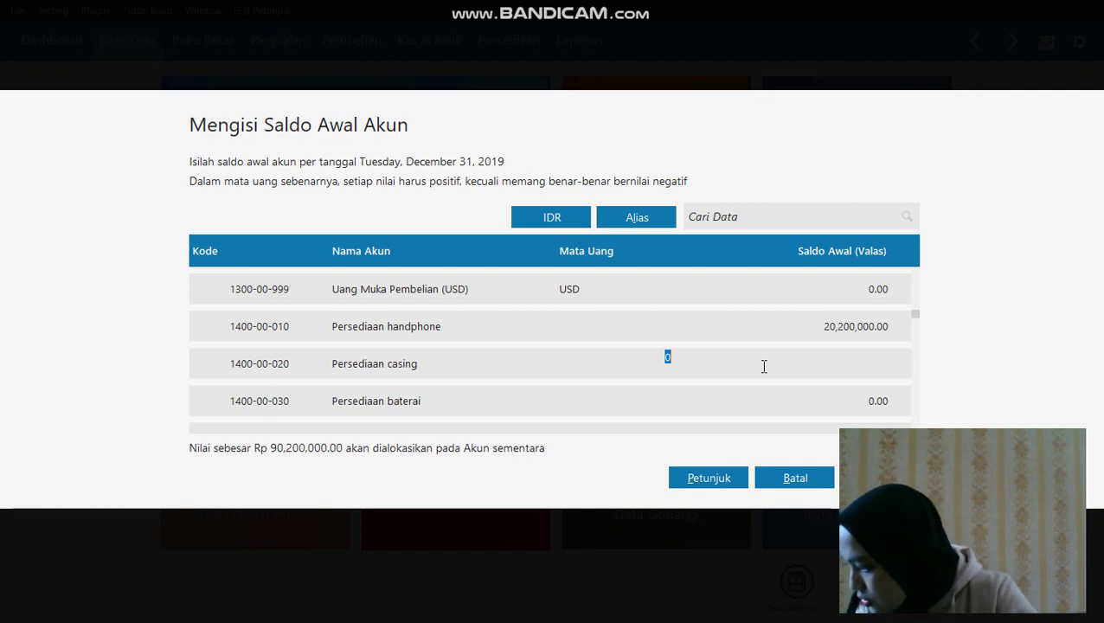
{"action": "type", "text": "15"}
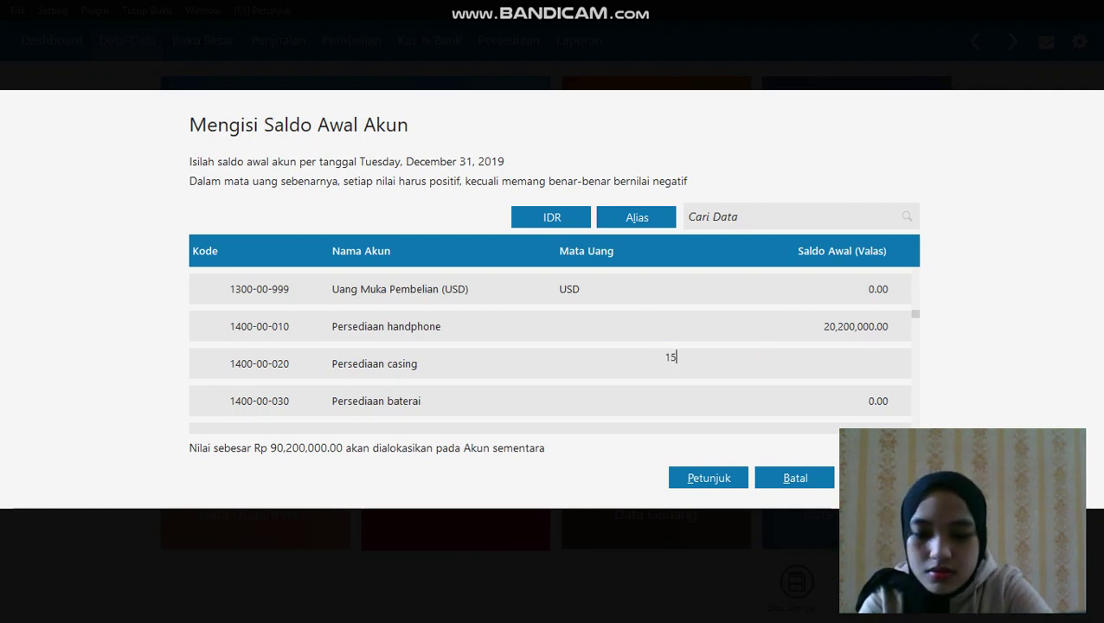
{"action": "type", "text": "00000"}
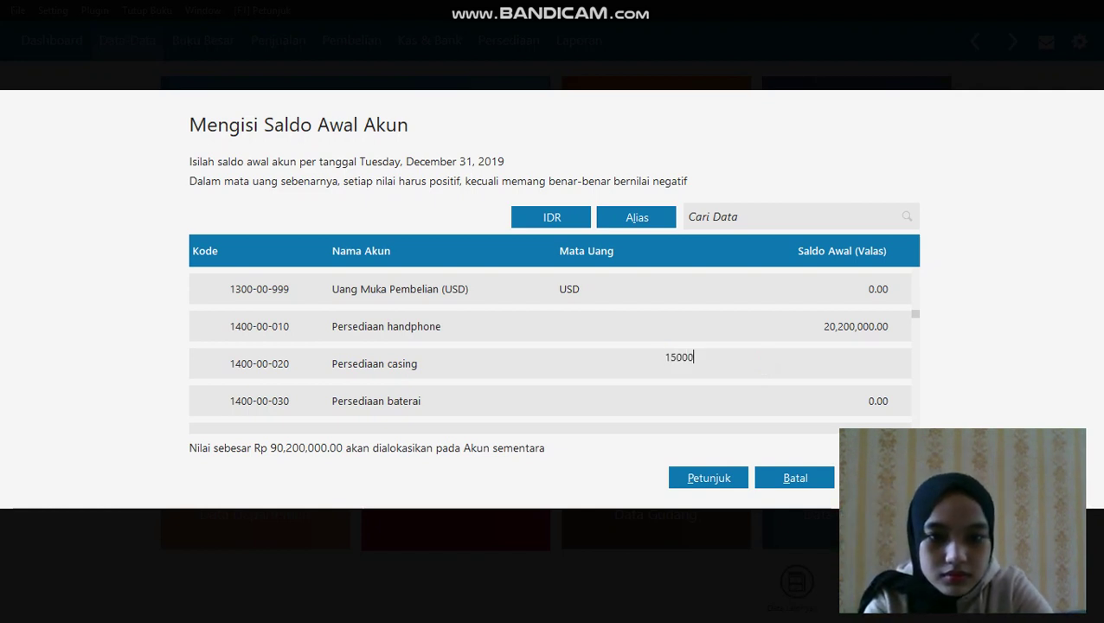
{"action": "scroll", "coordinate": [835, 407], "scroll_direction": "down", "scroll_amount": 1}
{"action": "left_click", "coordinate": [837, 400]}
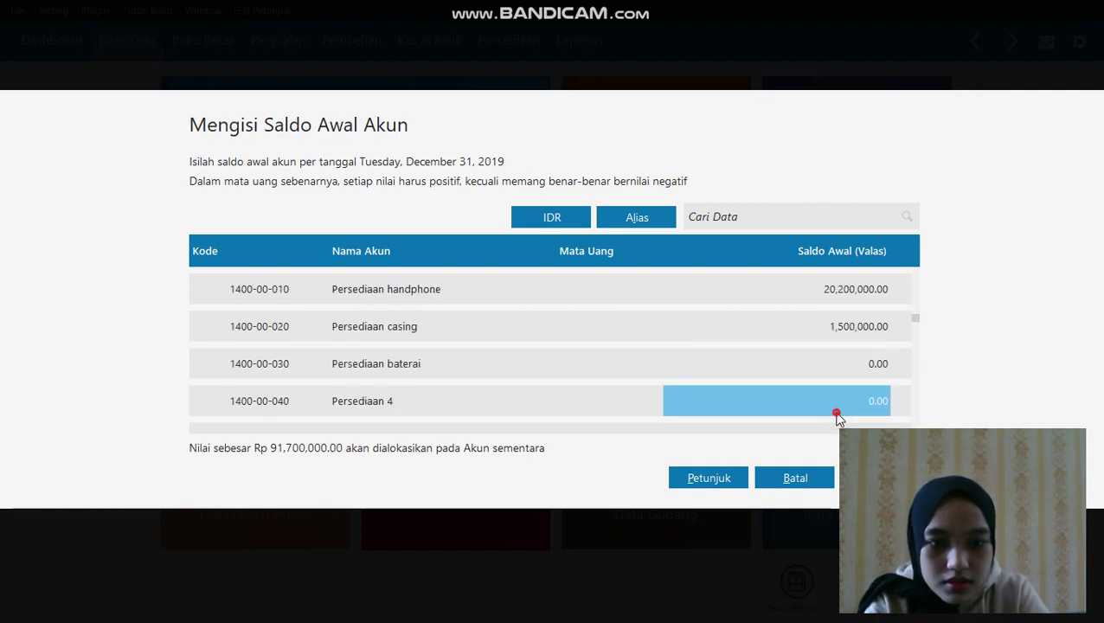
{"action": "left_click", "coordinate": [814, 364]}
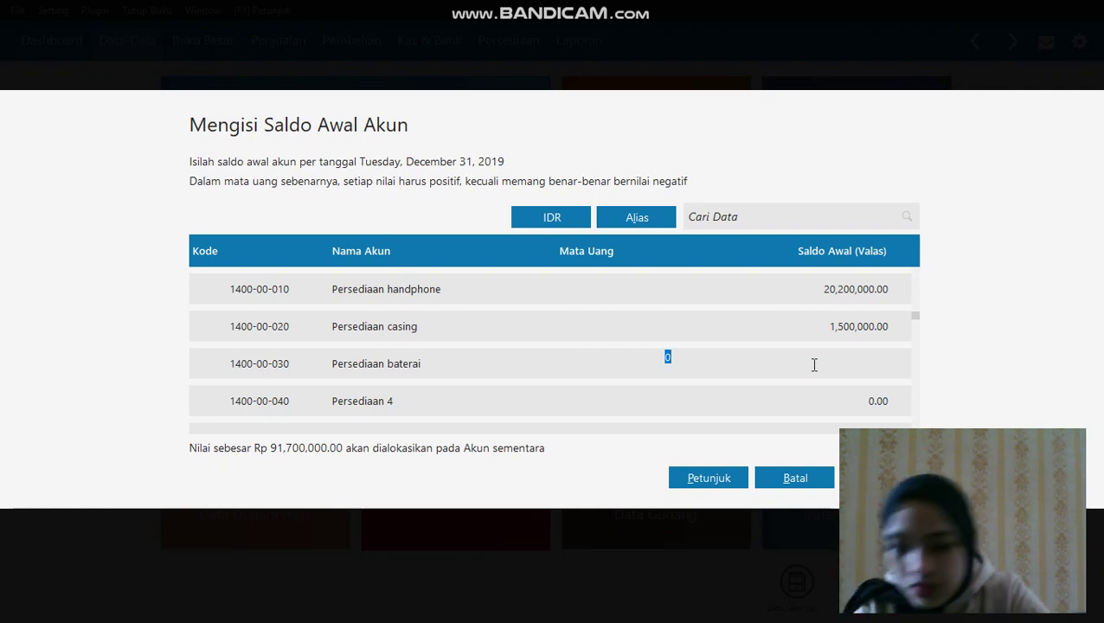
{"action": "type", "text": "7500"}
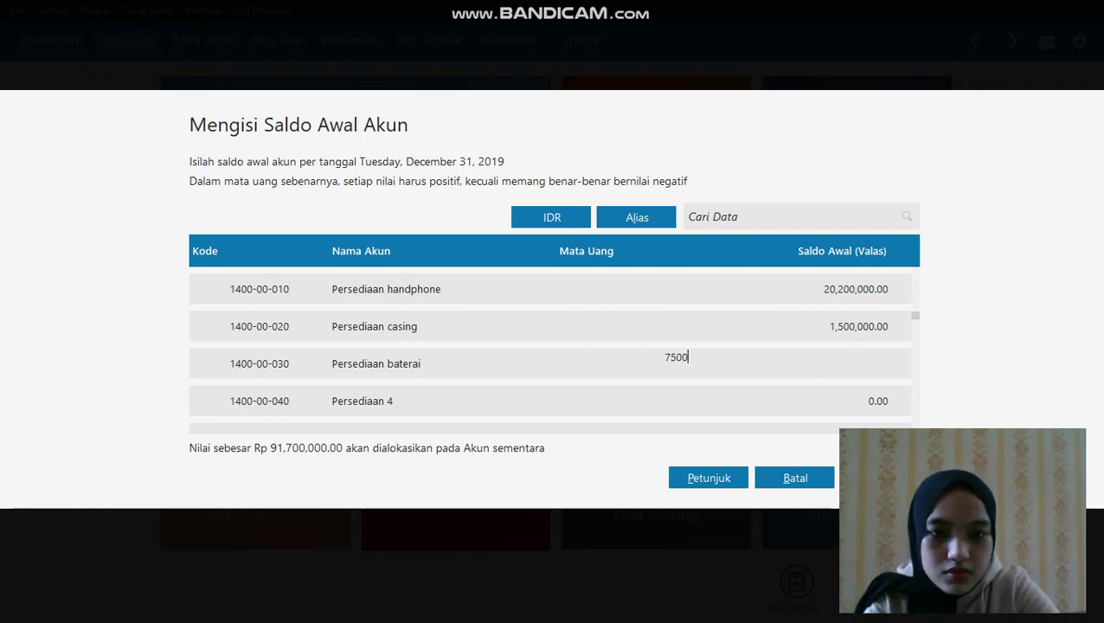
{"action": "type", "text": "00"}
{"action": "key", "text": "Return"}
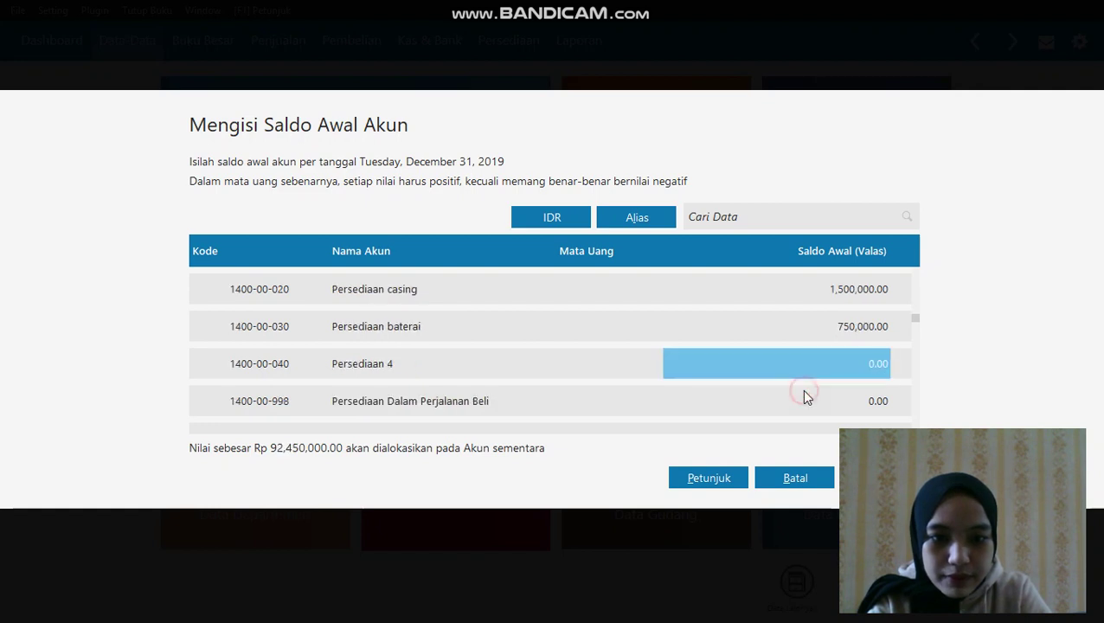
Enter 120,000,000 for Kendaraan and -12,000,000 for Akumulasi Penyusutan Kendaraan
{"action": "key", "text": "Return"}
{"action": "key", "text": "Return"}
{"action": "key", "text": "Return"}
{"action": "key", "text": "Return"}
{"action": "key", "text": "Return"}
{"action": "key", "text": "Return"}
{"action": "key", "text": "Return"}
{"action": "key", "text": "Return"}
{"action": "key", "text": "Return"}
{"action": "key", "text": "Return"}
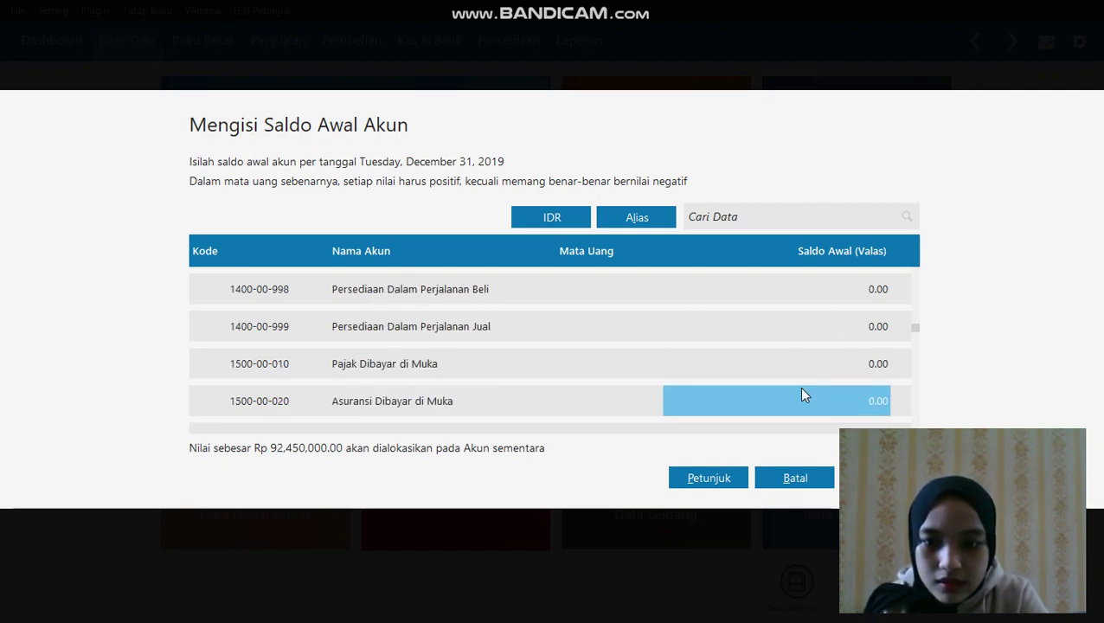
{"action": "key", "text": "Return"}
{"action": "key", "text": "Return"}
{"action": "key", "text": "Return"}
{"action": "key", "text": "Return"}
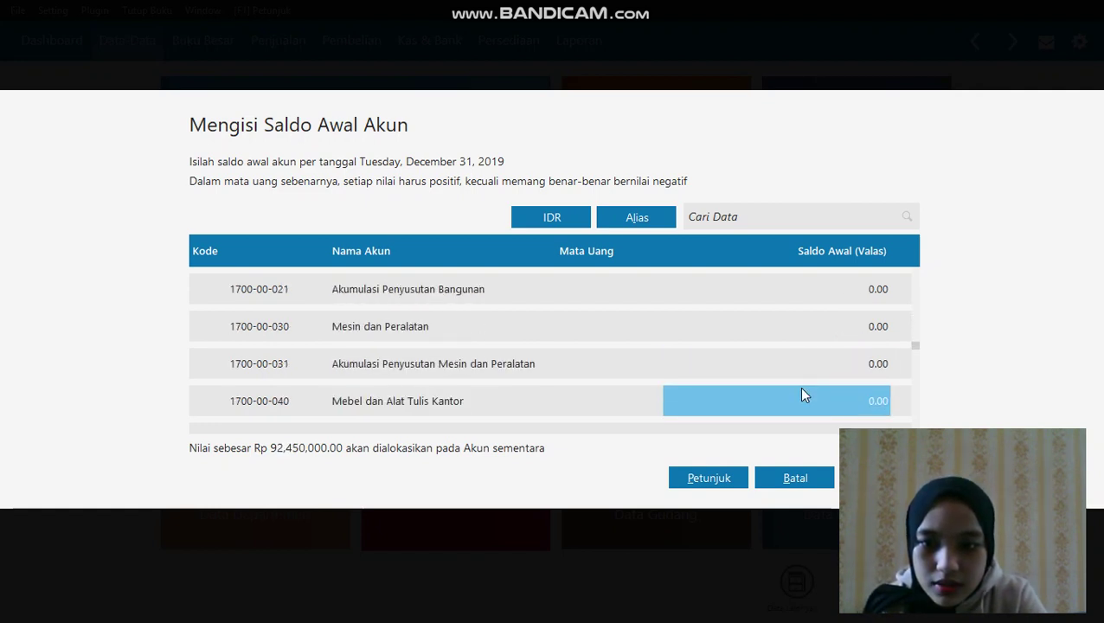
{"action": "left_click", "coordinate": [799, 408]}
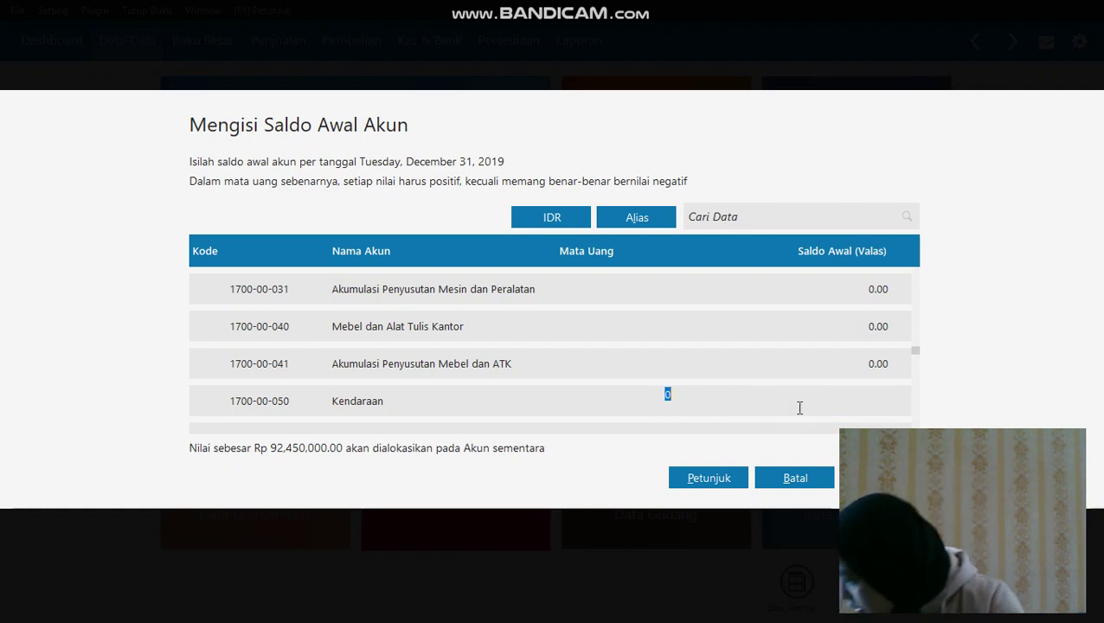
{"action": "type", "text": "120,"}
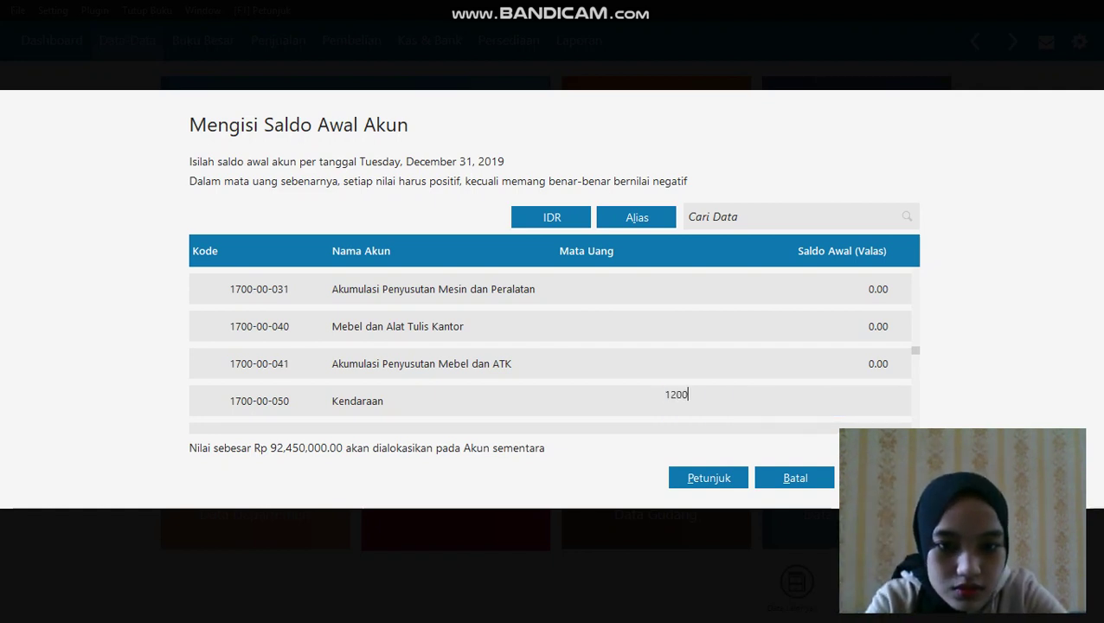
{"action": "type", "text": "000,000"}
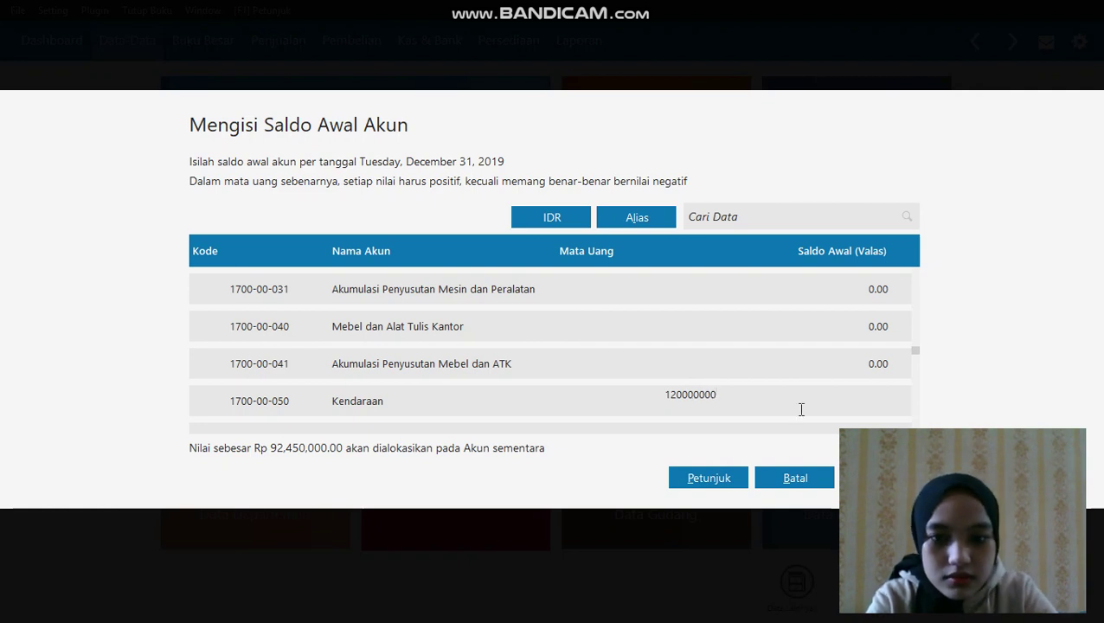
{"action": "key", "text": "Return"}
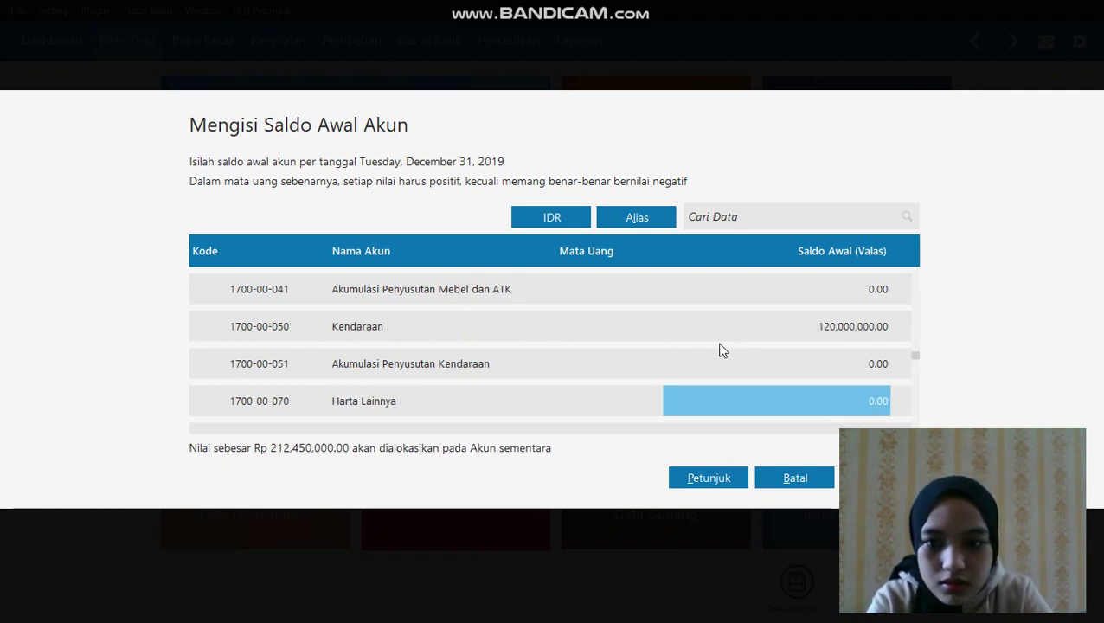
{"action": "left_click", "coordinate": [714, 360]}
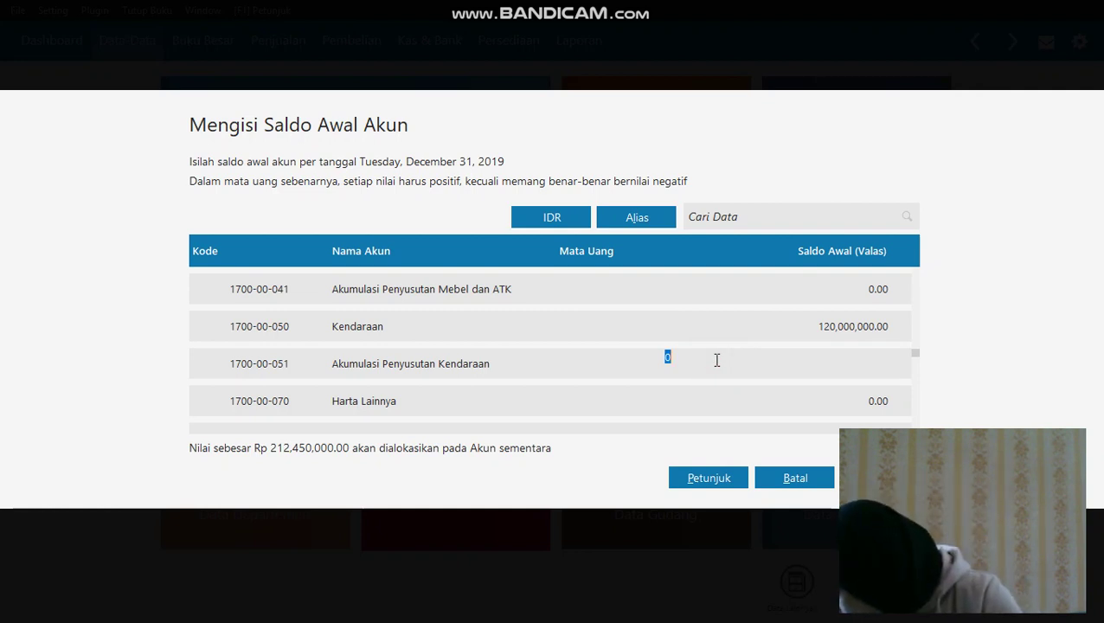
{"action": "type", "text": "-12"}
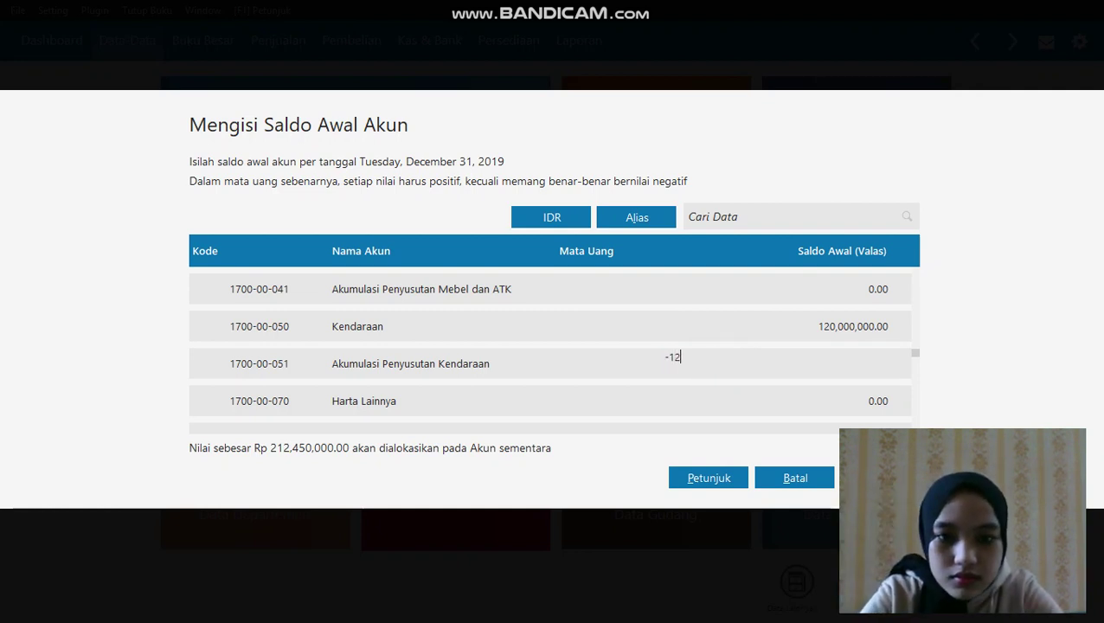
{"action": "type", "text": "000000"}
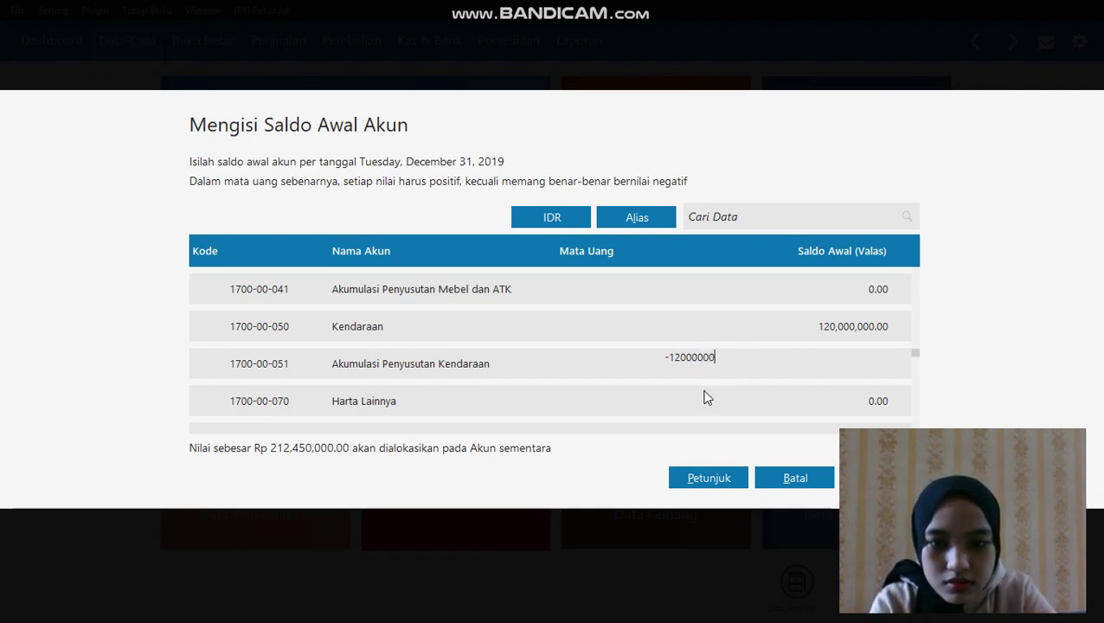
{"action": "scroll", "coordinate": [702, 394], "scroll_direction": "down", "scroll_amount": 4}
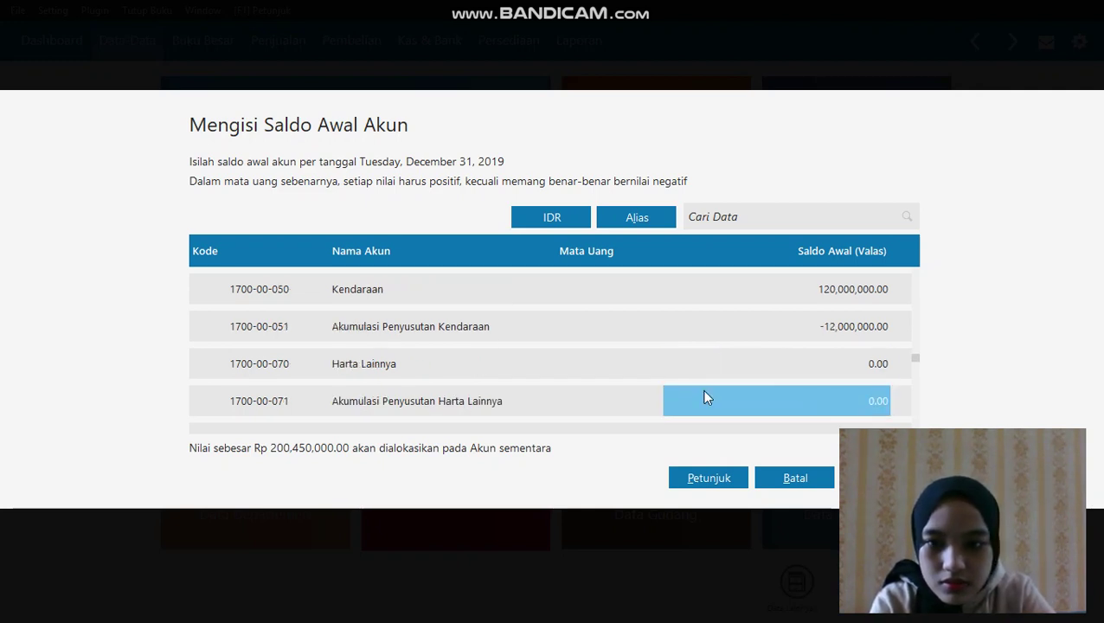
Enter opening balances of 5,400,000 for hutang dagang and 30,000,000 for Hutang Bank
{"action": "scroll", "coordinate": [702, 396], "scroll_direction": "down", "scroll_amount": 10}
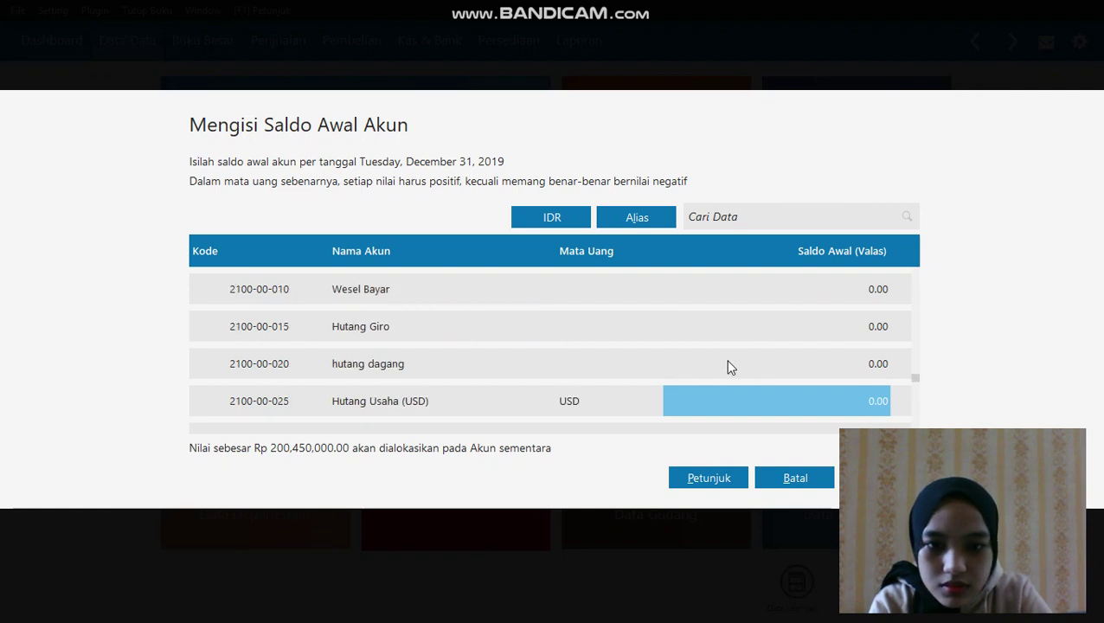
{"action": "left_click", "coordinate": [727, 364]}
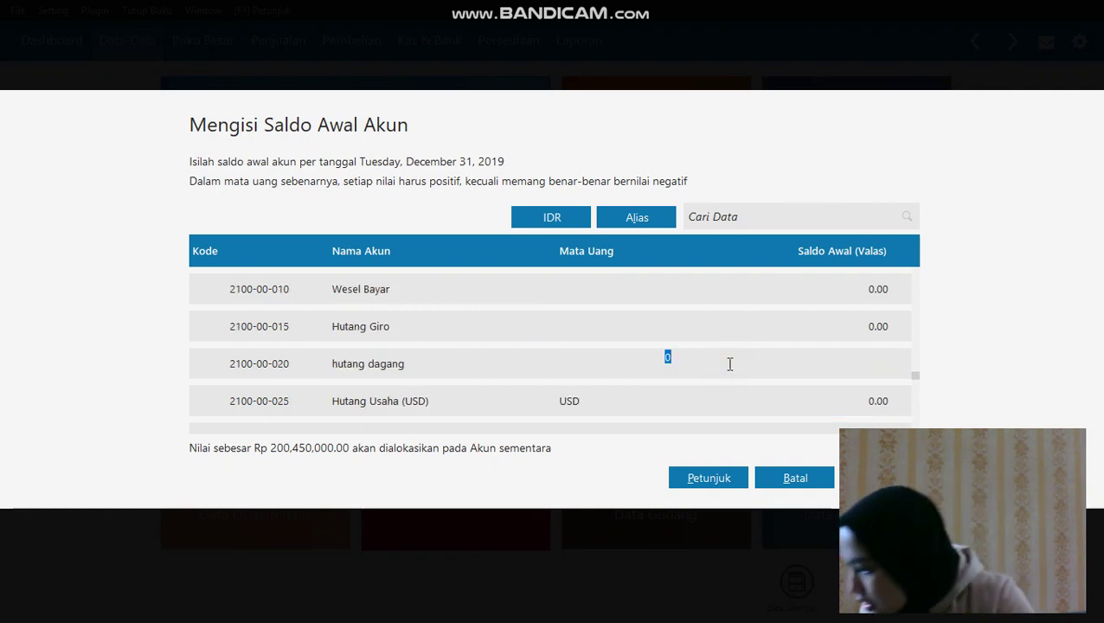
{"action": "type", "text": "54"}
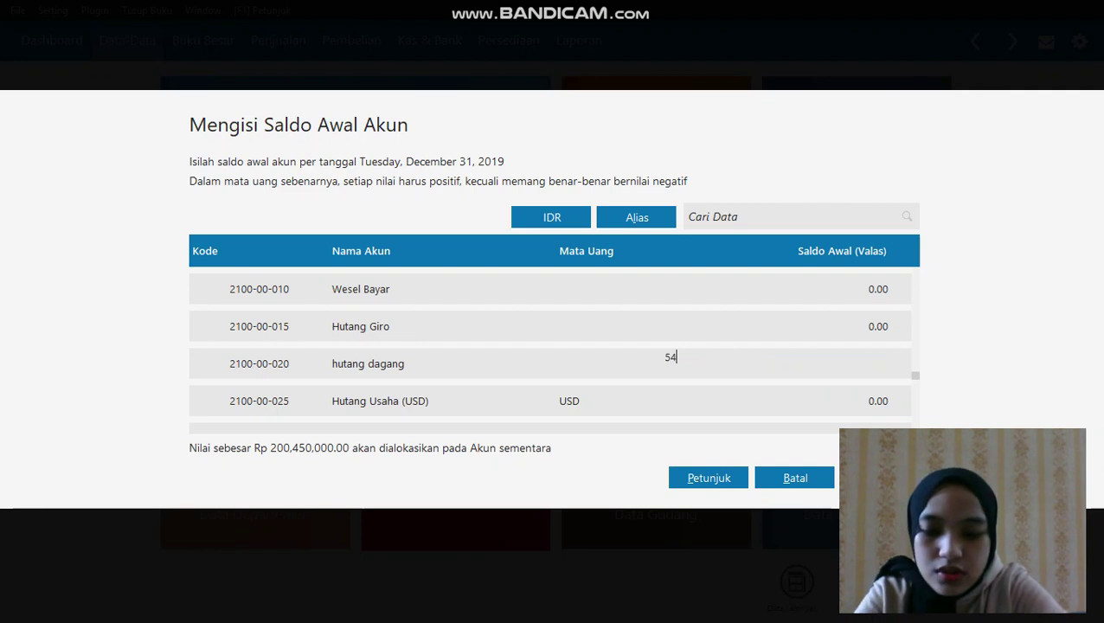
{"action": "type", "text": "00000"}
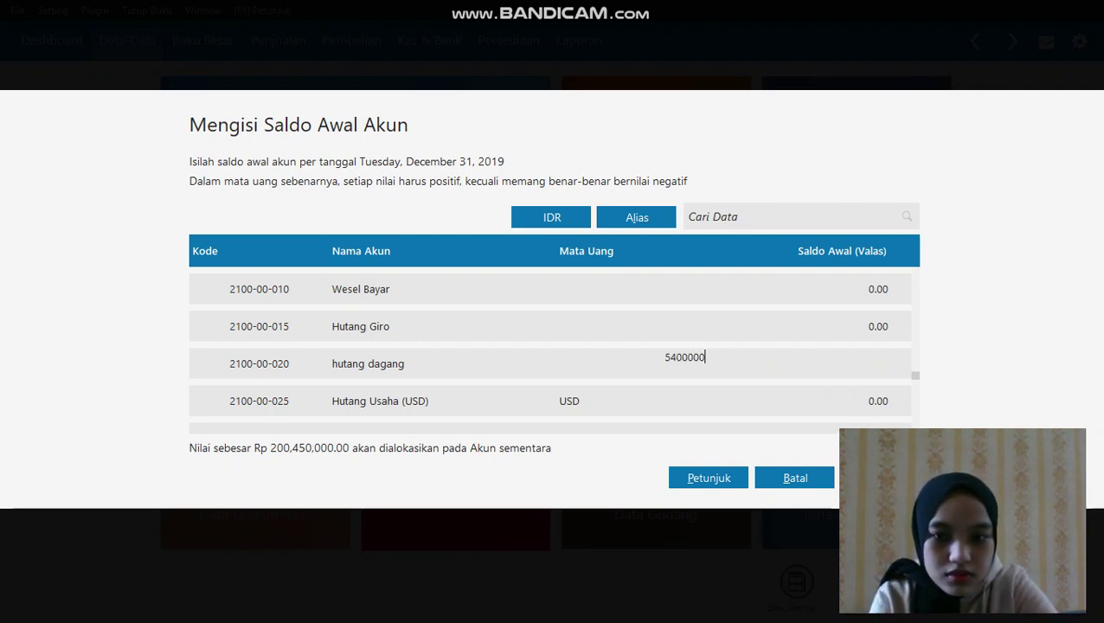
{"action": "key", "text": "Down"}
{"action": "key", "text": "Down"}
{"action": "key", "text": "Down"}
{"action": "key", "text": "Down"}
{"action": "key", "text": "Down"}
{"action": "key", "text": "Down"}
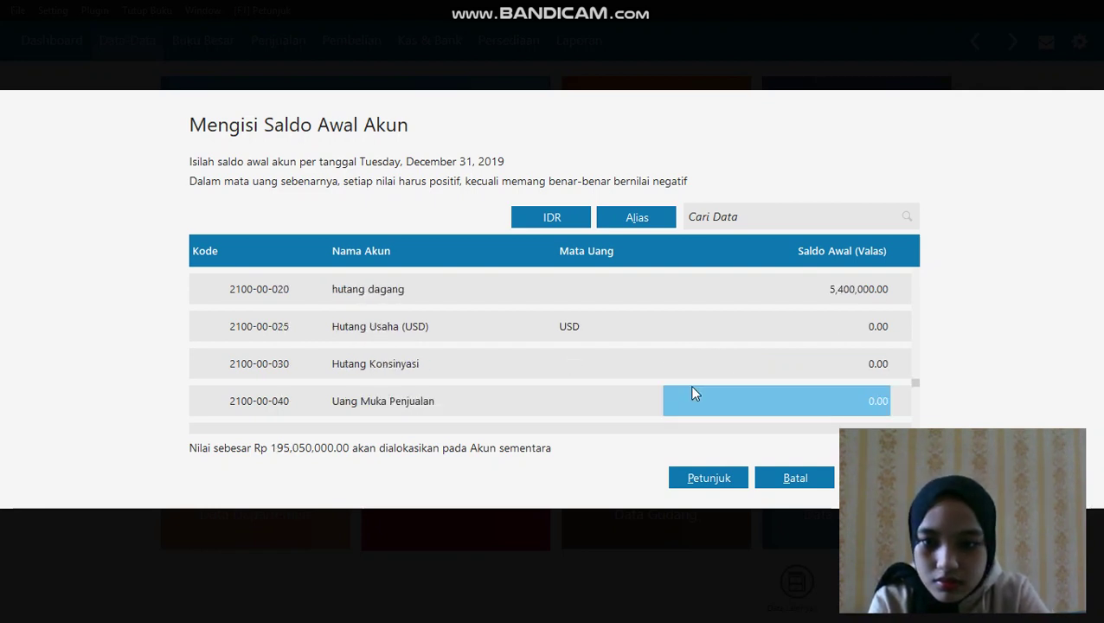
{"action": "key", "text": "Down"}
{"action": "key", "text": "Down"}
{"action": "key", "text": "Down"}
{"action": "key", "text": "Down"}
{"action": "key", "text": "Down"}
{"action": "key", "text": "Down"}
{"action": "key", "text": "Down"}
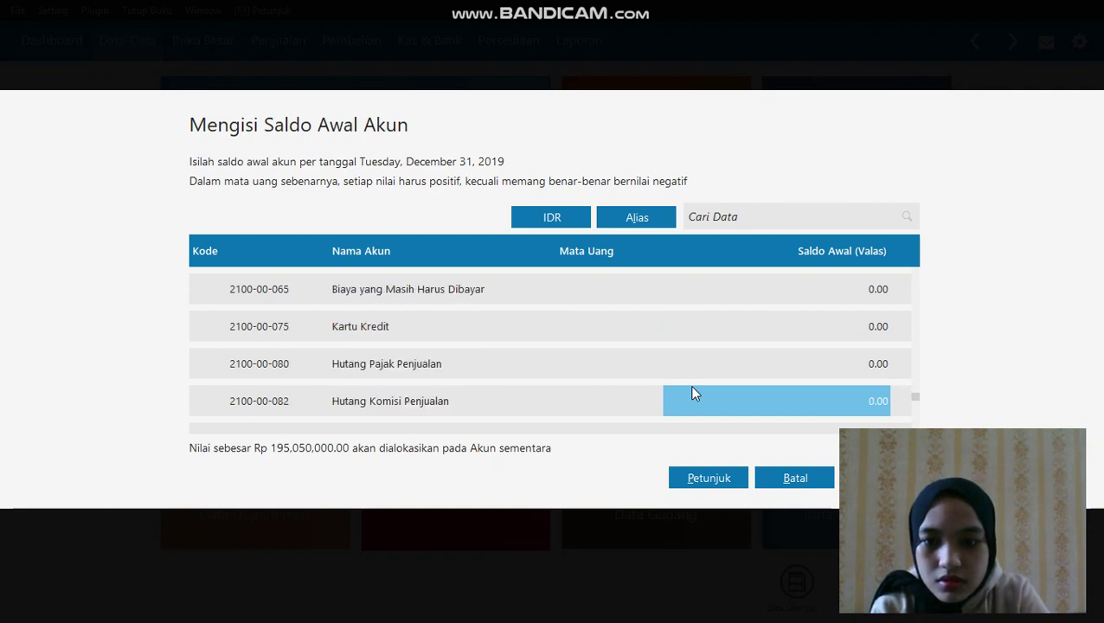
{"action": "key", "text": "Down"}
{"action": "key", "text": "Down"}
{"action": "key", "text": "Down"}
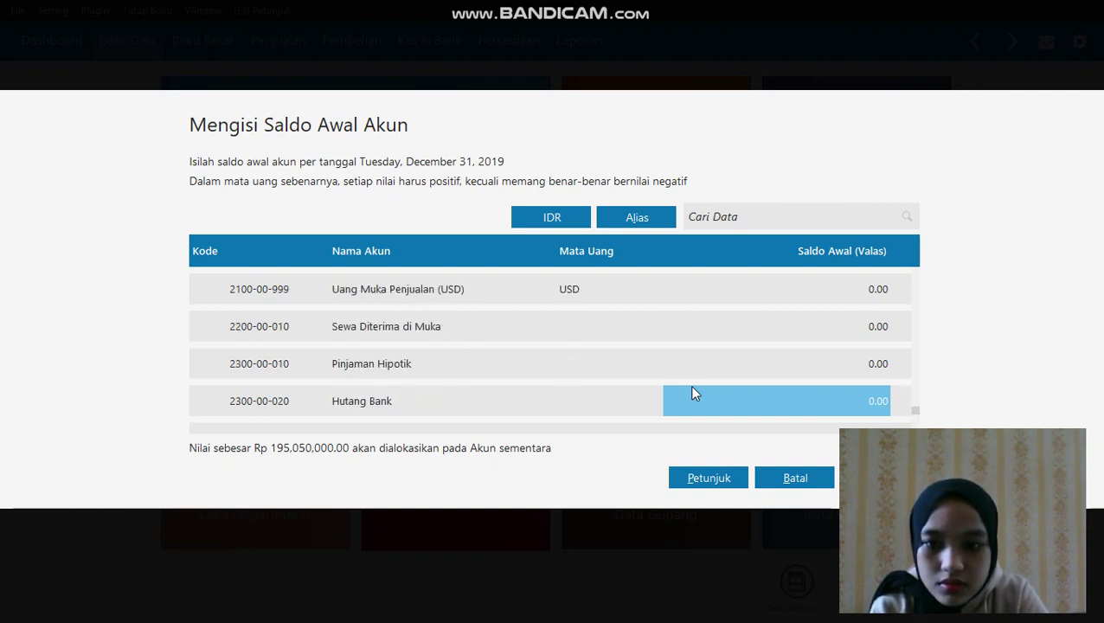
{"action": "left_click", "coordinate": [692, 396]}
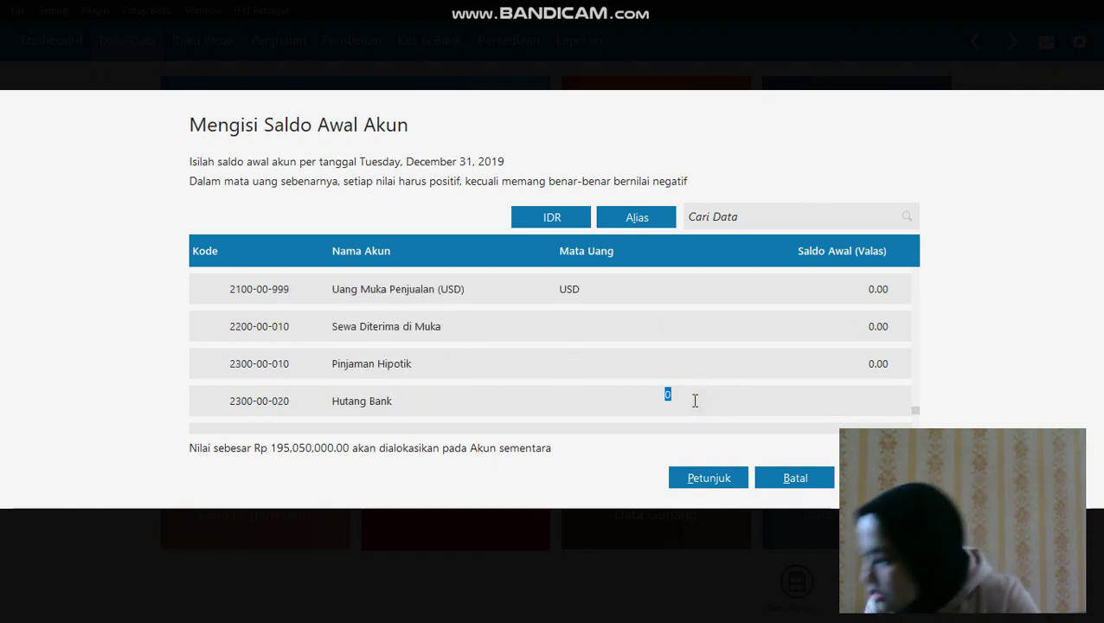
{"action": "type", "text": "3"}
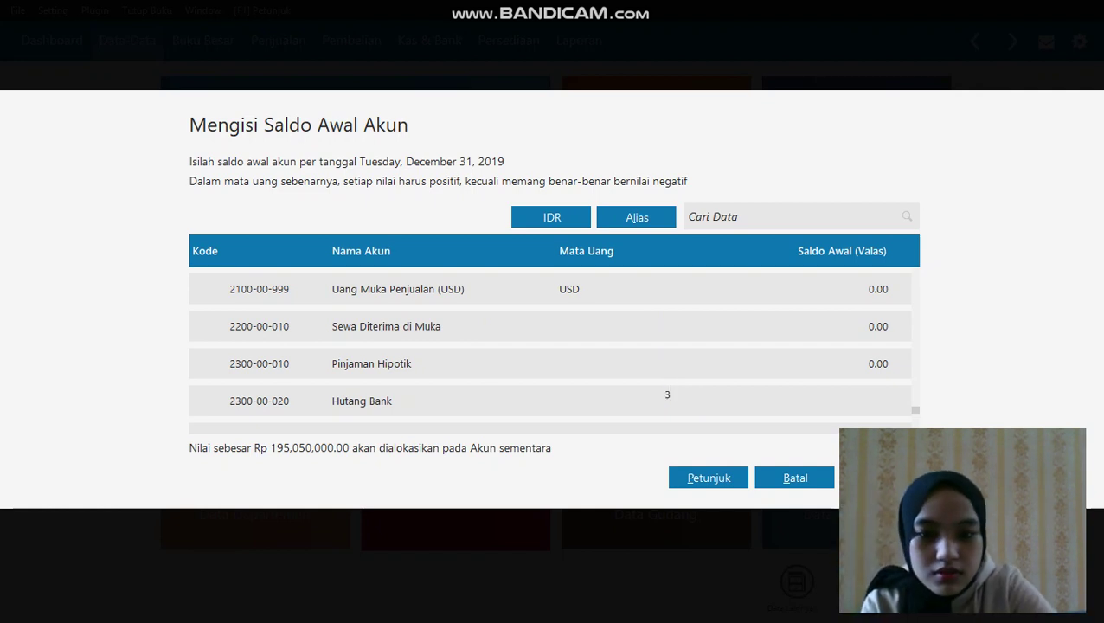
{"action": "type", "text": "0000"}
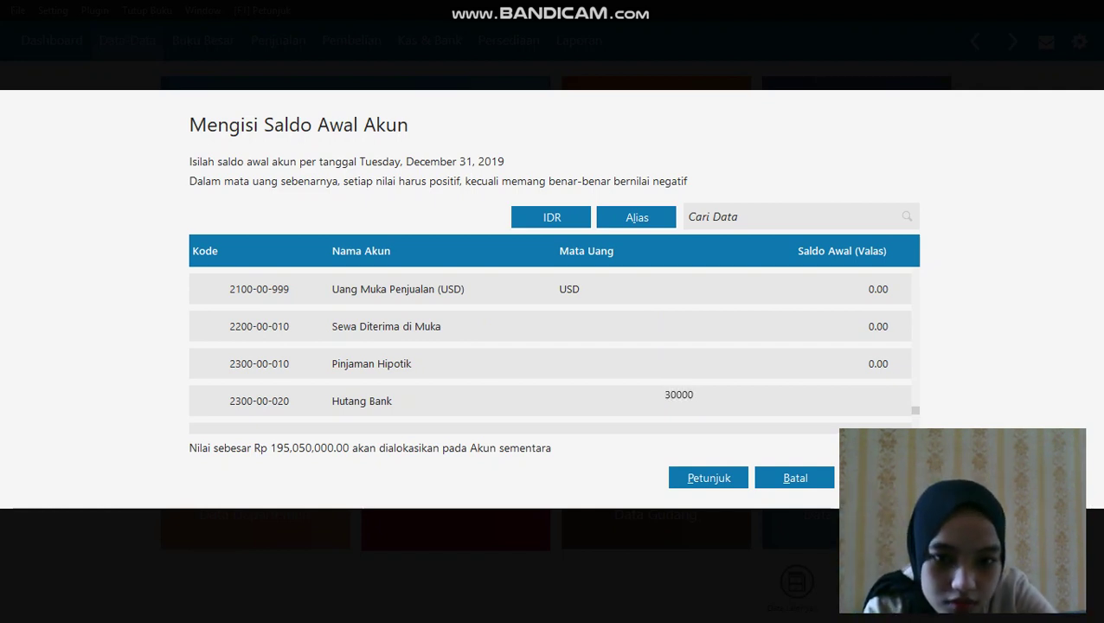
{"action": "type", "text": "000"}
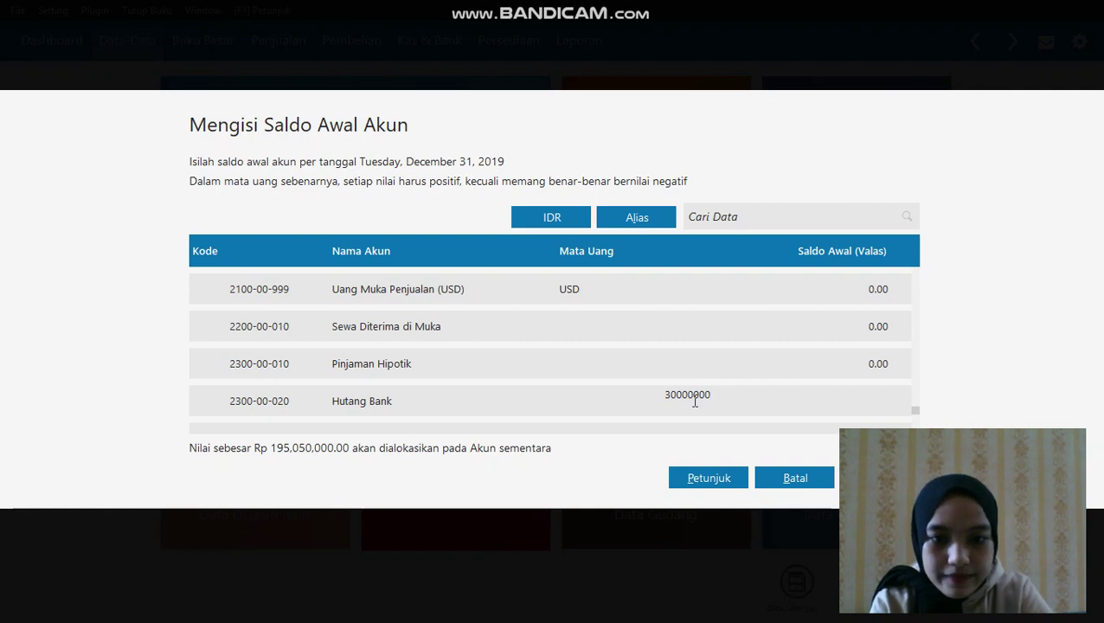
{"action": "key", "text": "Down"}
{"action": "key", "text": "Down"}
{"action": "key", "text": "Down"}
{"action": "key", "text": "Down"}
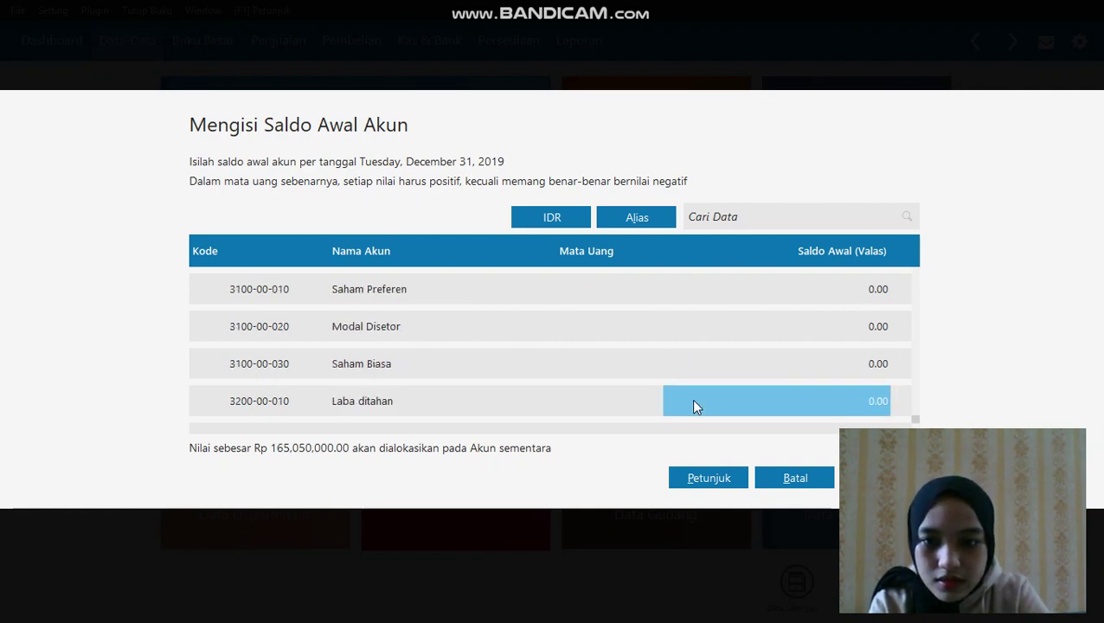
Save the opening balances, confirming despite the unbalanced total
{"action": "key", "text": "Down"}
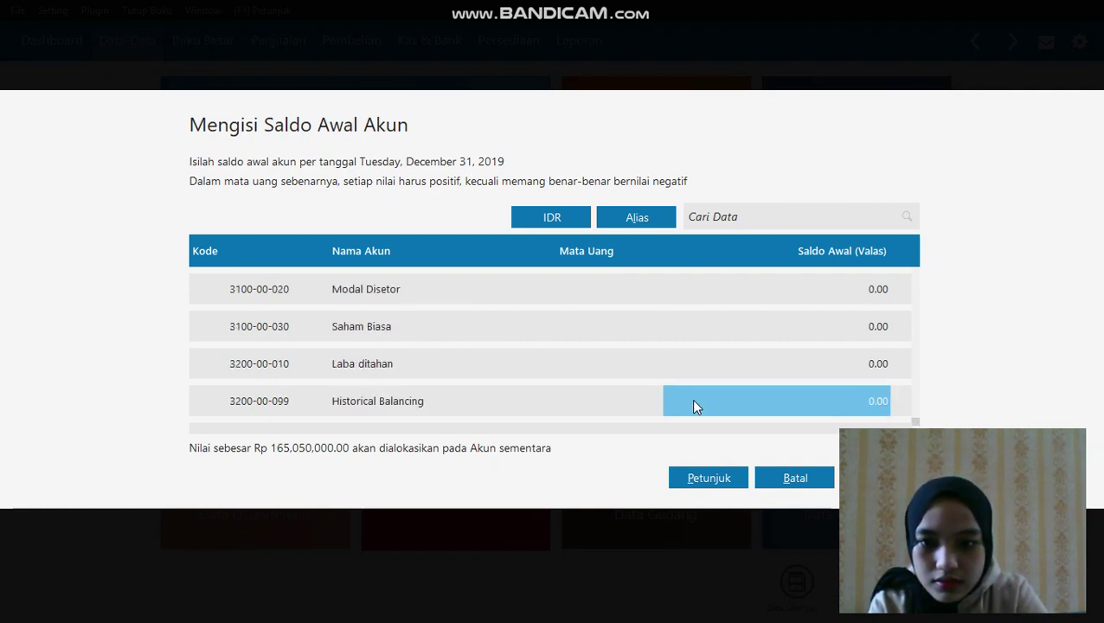
{"action": "key", "text": "Up"}
{"action": "key", "text": "Up"}
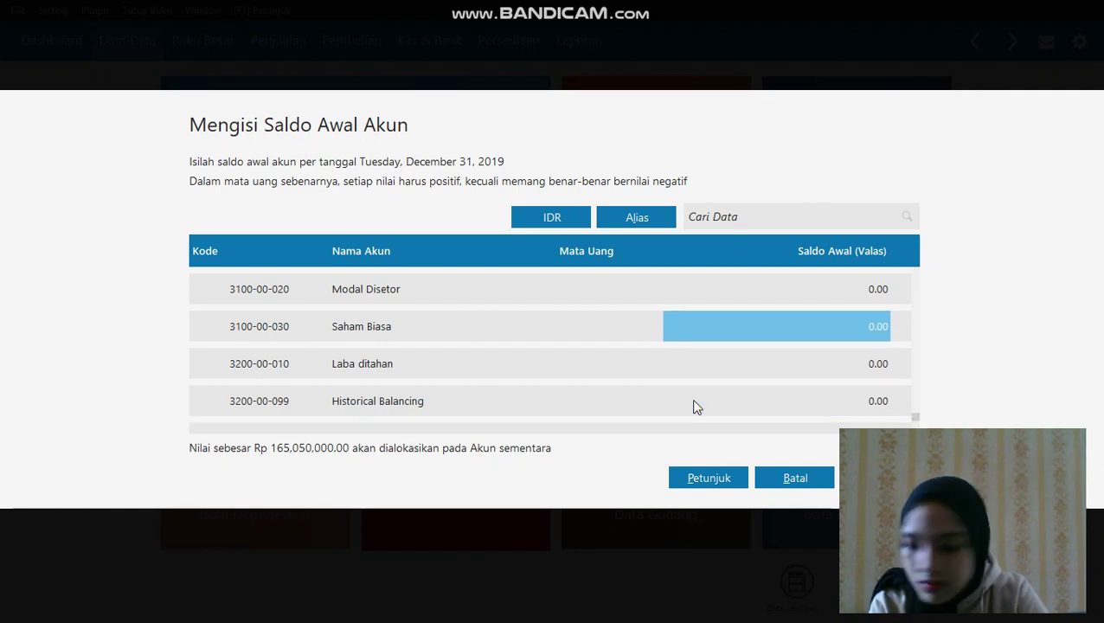
{"action": "key", "text": "Up"}
{"action": "key", "text": "Up"}
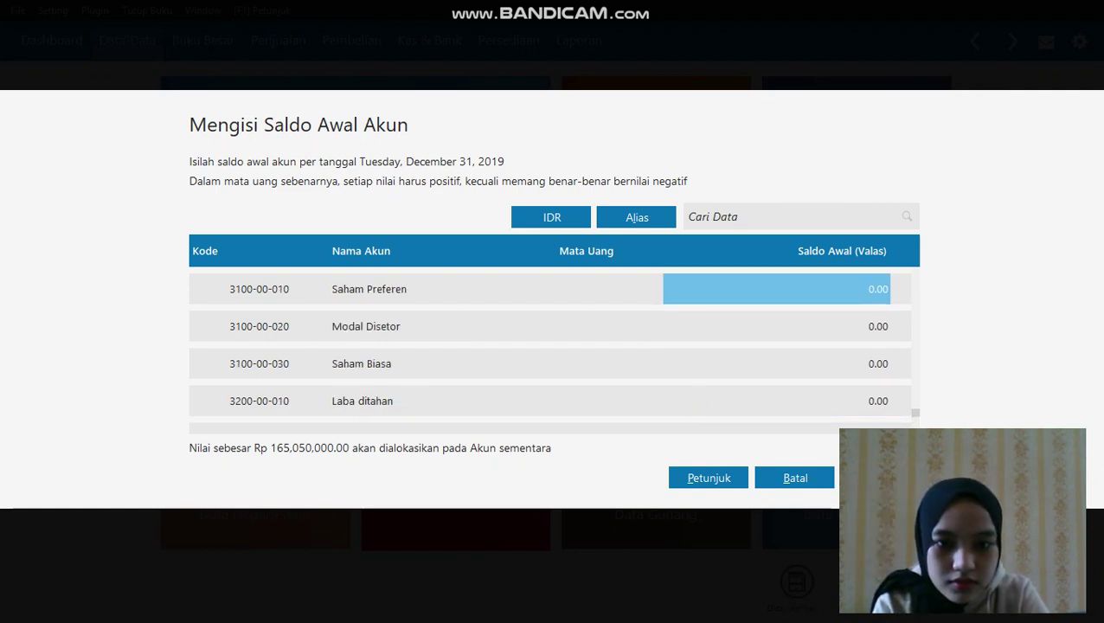
{"action": "left_click", "coordinate": [879, 477]}
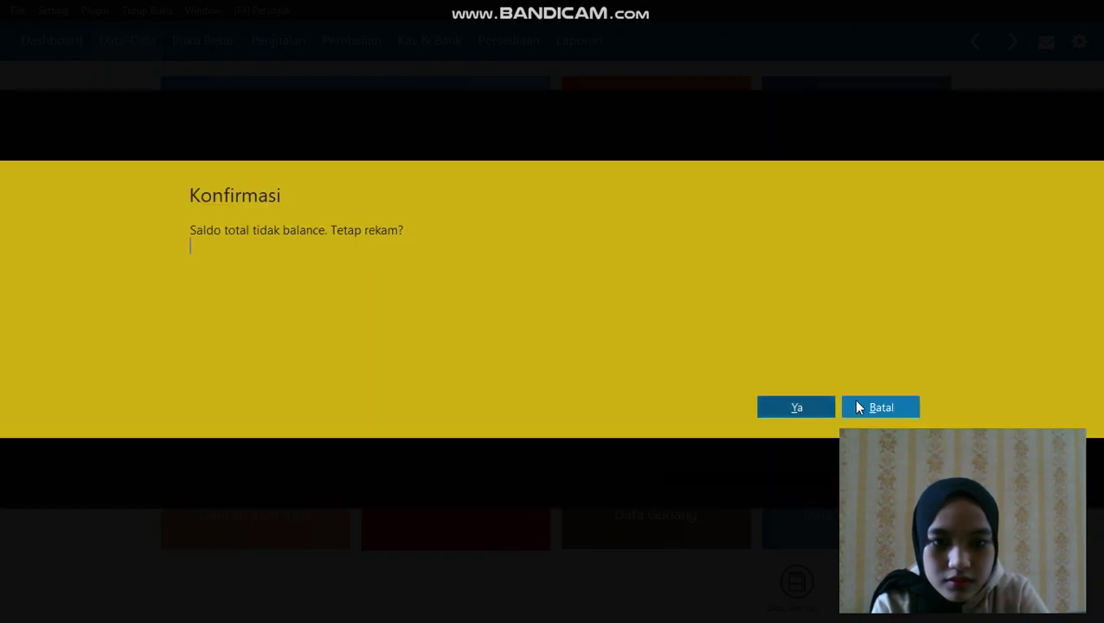
{"action": "left_click", "coordinate": [829, 409]}
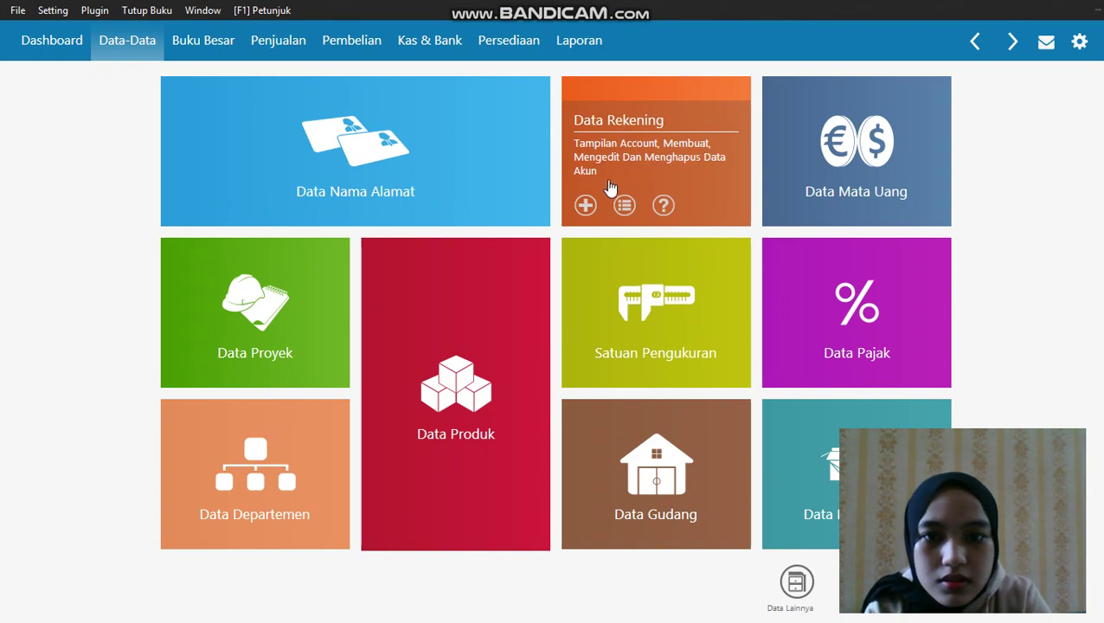
{"action": "left_click", "coordinate": [591, 202]}
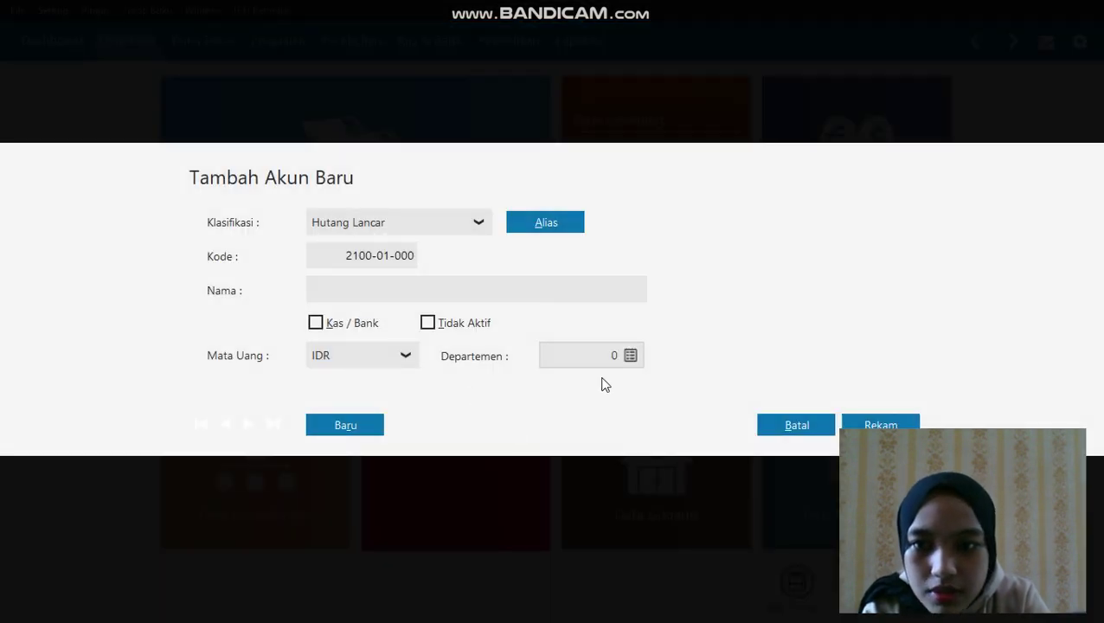
Close the new-account form unsaved and review the 94-account chart in table layout
{"action": "left_click", "coordinate": [813, 422]}
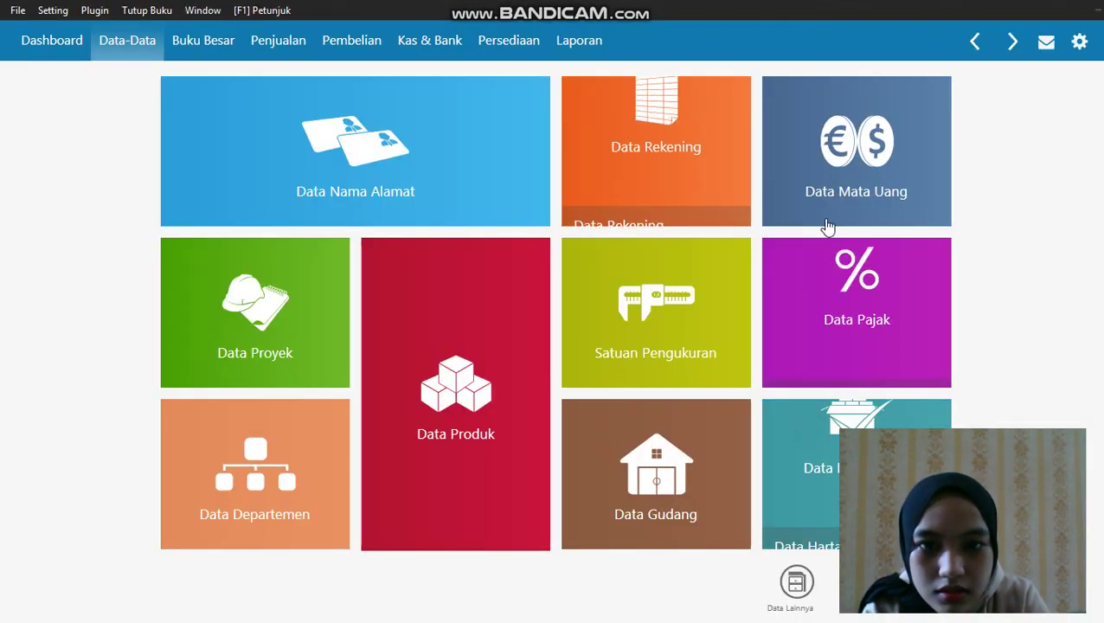
{"action": "left_click", "coordinate": [698, 156]}
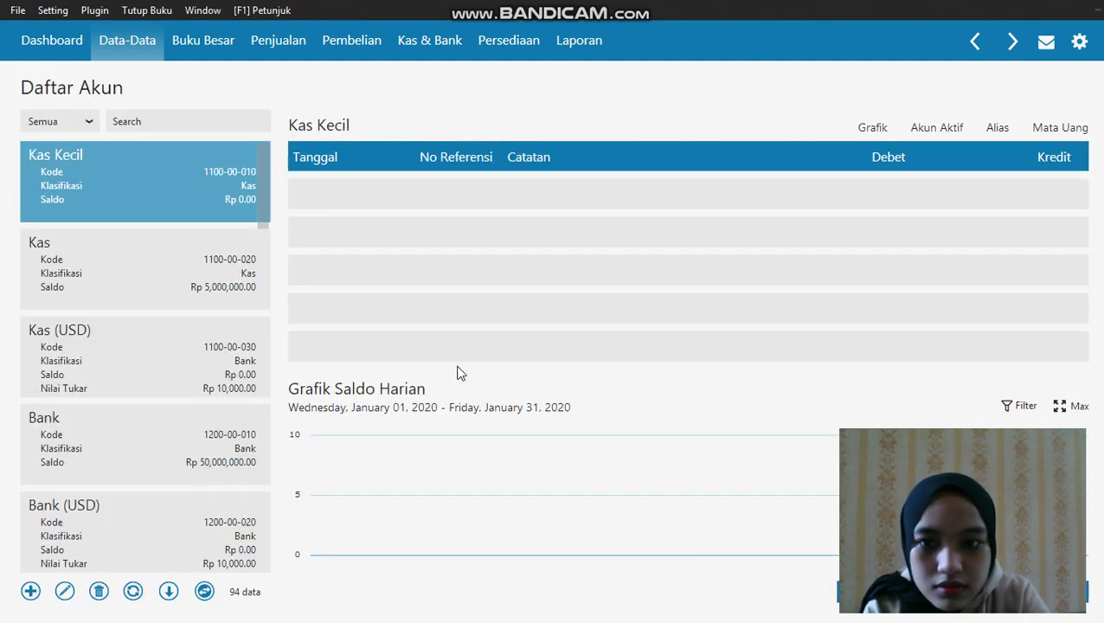
{"action": "left_click", "coordinate": [204, 590]}
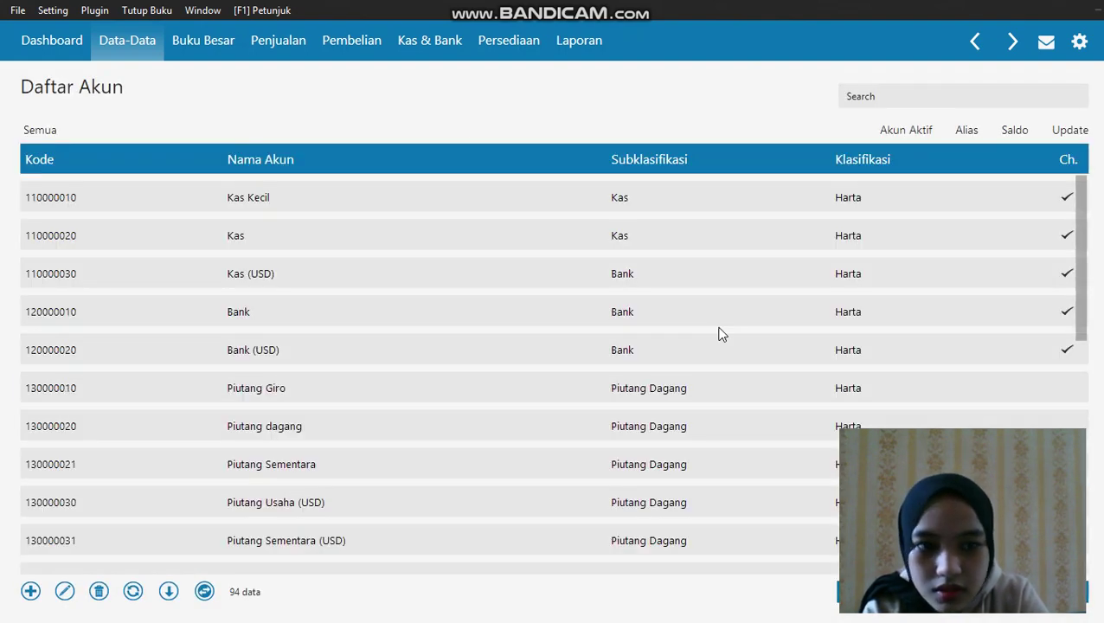
{"action": "left_click_drag", "start_coordinate": [1082, 276], "coordinate": [1092, 535]}
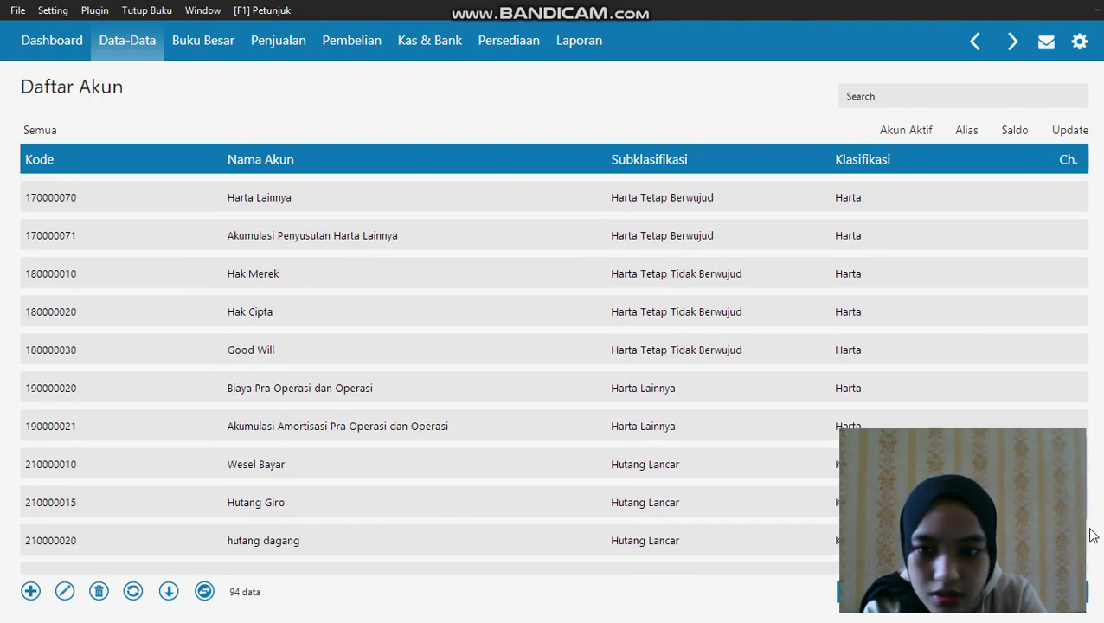
{"action": "scroll", "coordinate": [1090, 536], "scroll_direction": "down", "scroll_amount": 15}
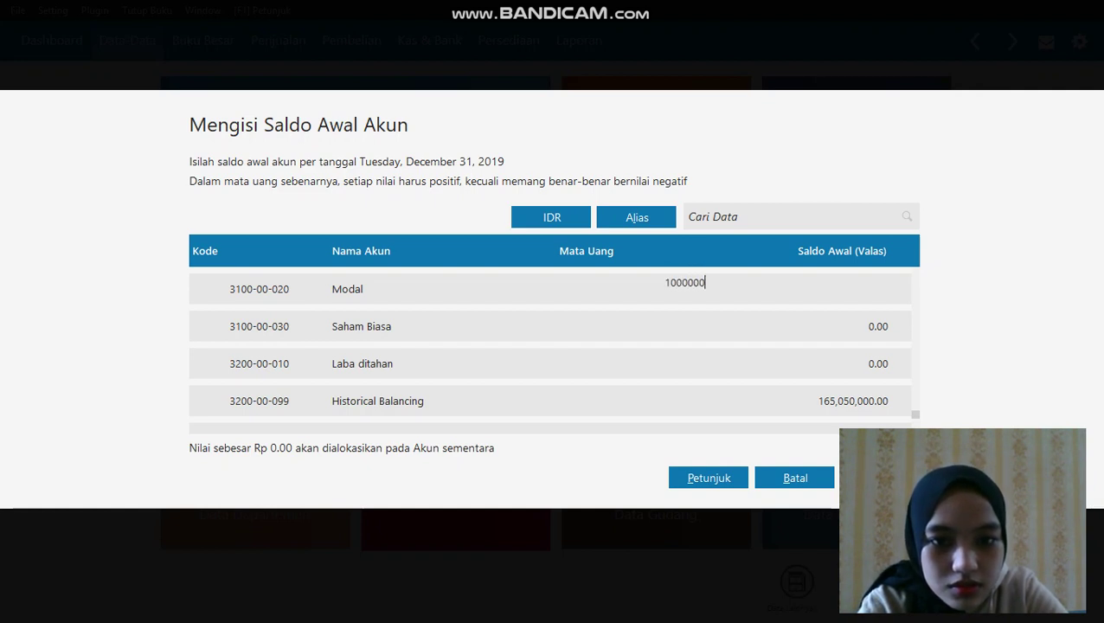
Commit Modal's balance, keep Saham Biasa at 0, and enter 40,000,000 for Laba ditahan
{"action": "left_click", "coordinate": [828, 361]}
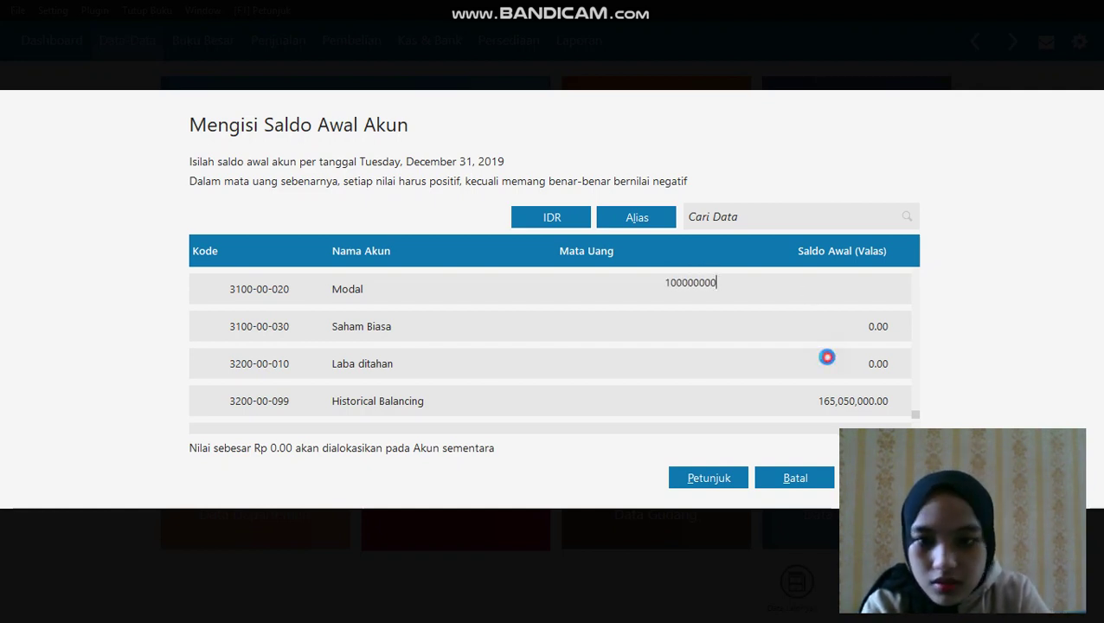
{"action": "left_click", "coordinate": [813, 362]}
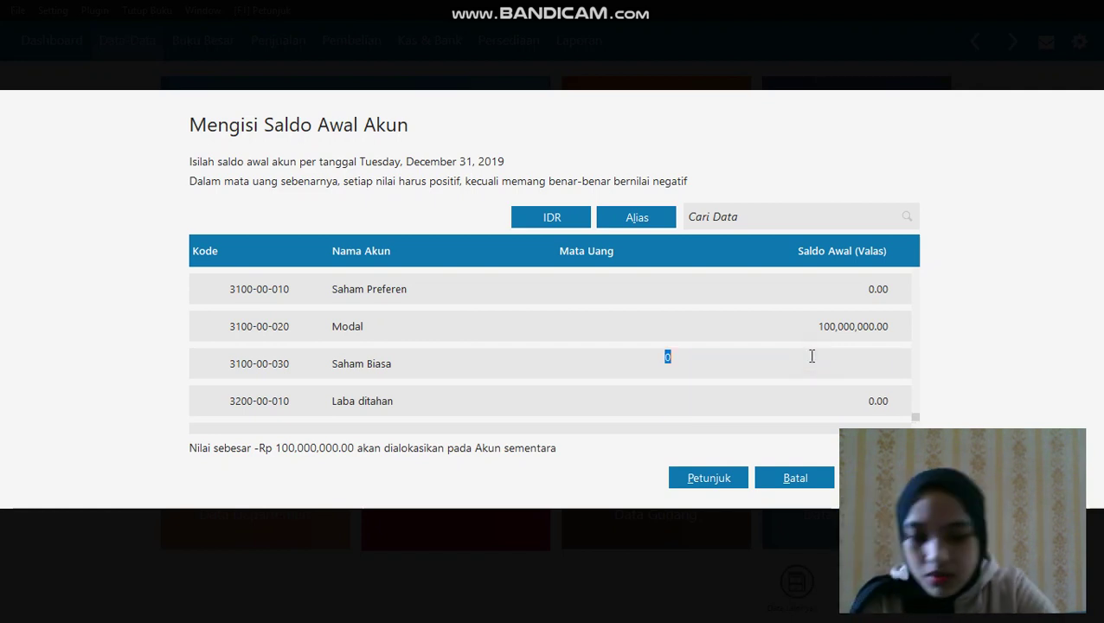
{"action": "type", "text": "4000"}
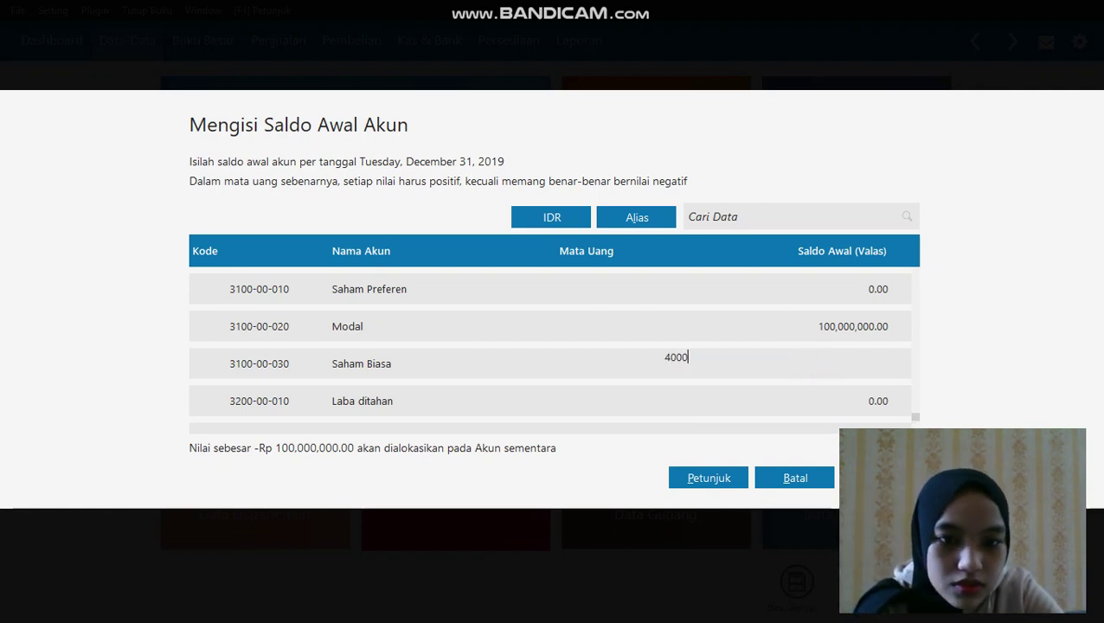
{"action": "type", "text": "0000"}
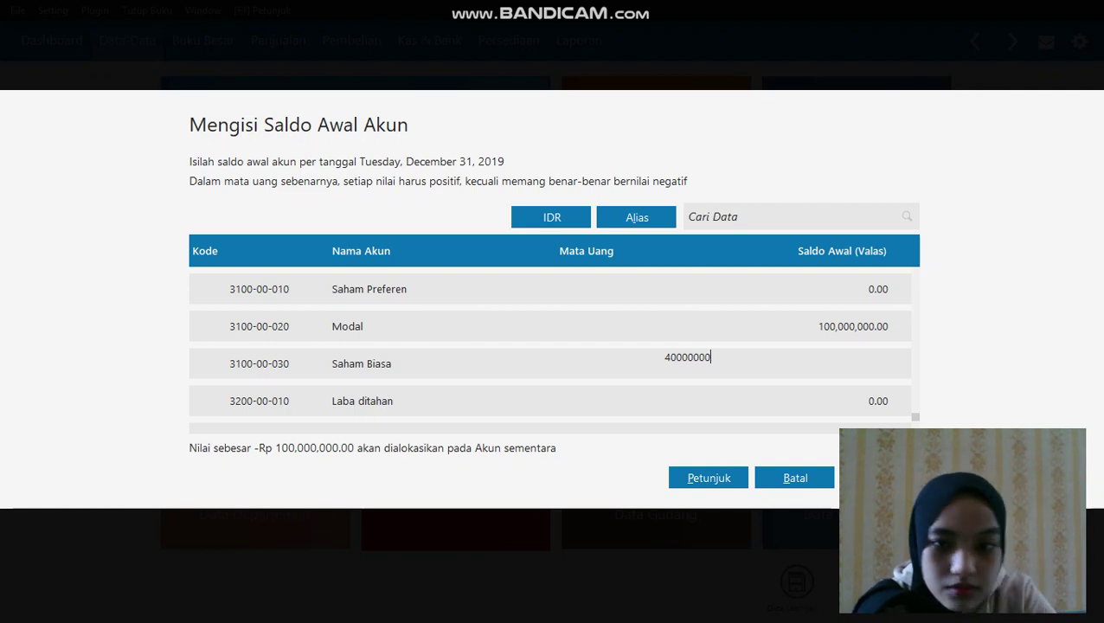
{"action": "left_click_drag", "start_coordinate": [711, 357], "coordinate": [661, 366]}
{"action": "type", "text": "0"}
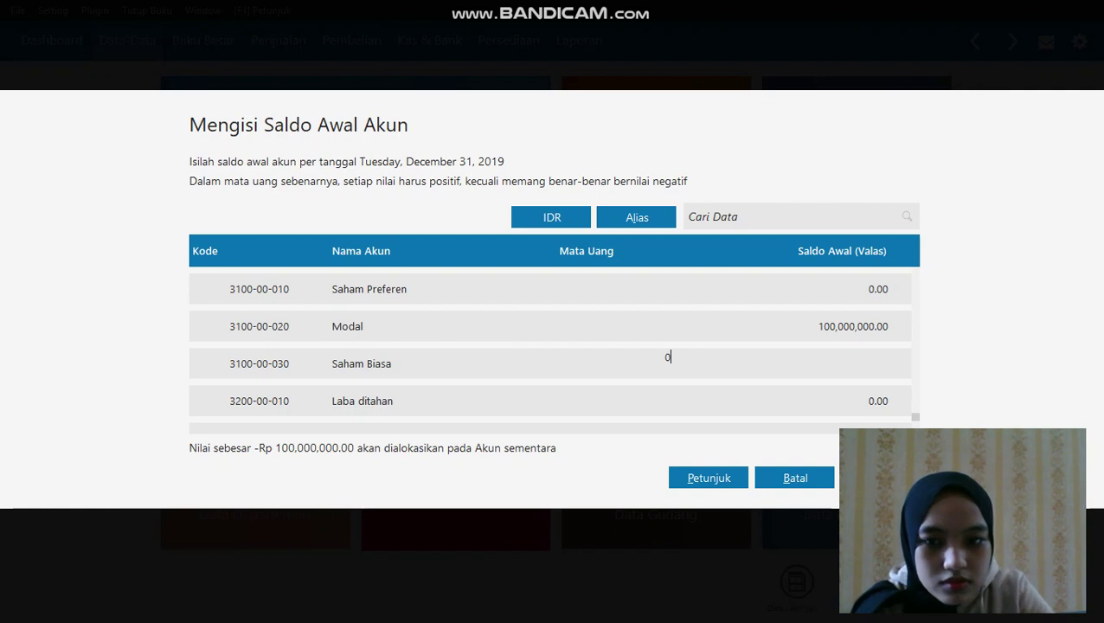
{"action": "left_click", "coordinate": [690, 391]}
{"action": "type", "text": "40,"}
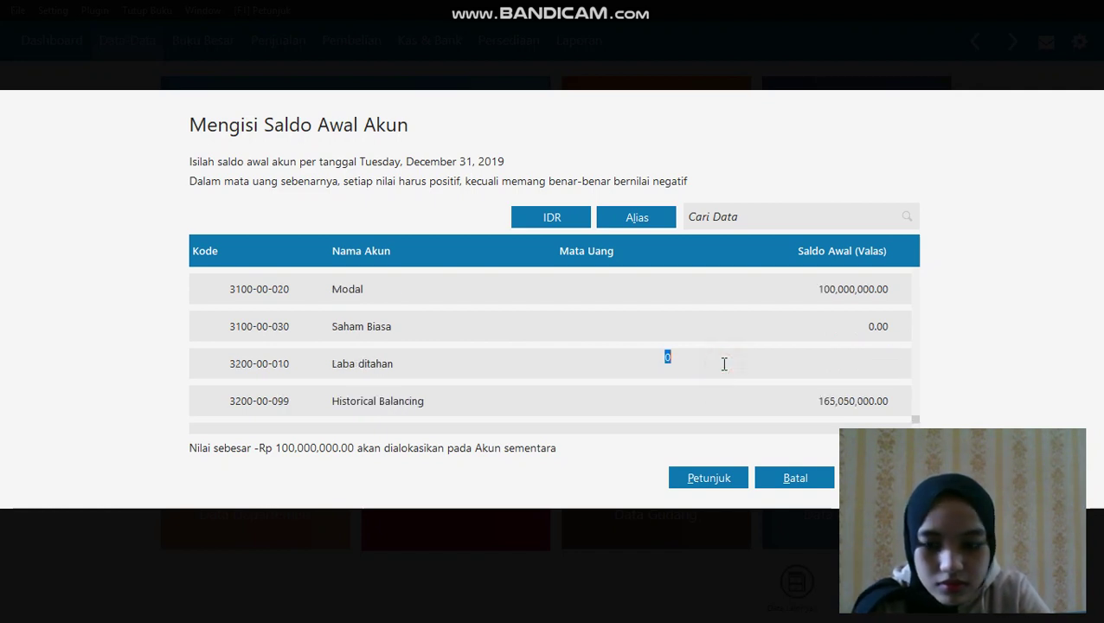
{"action": "type", "text": "000"}
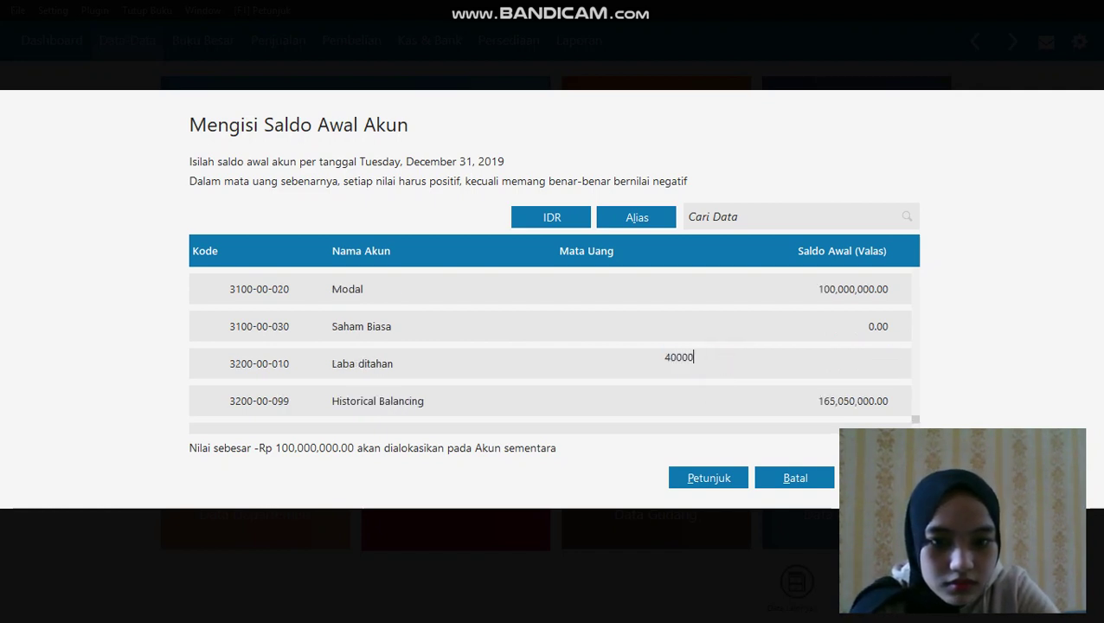
{"action": "type", "text": ",000"}
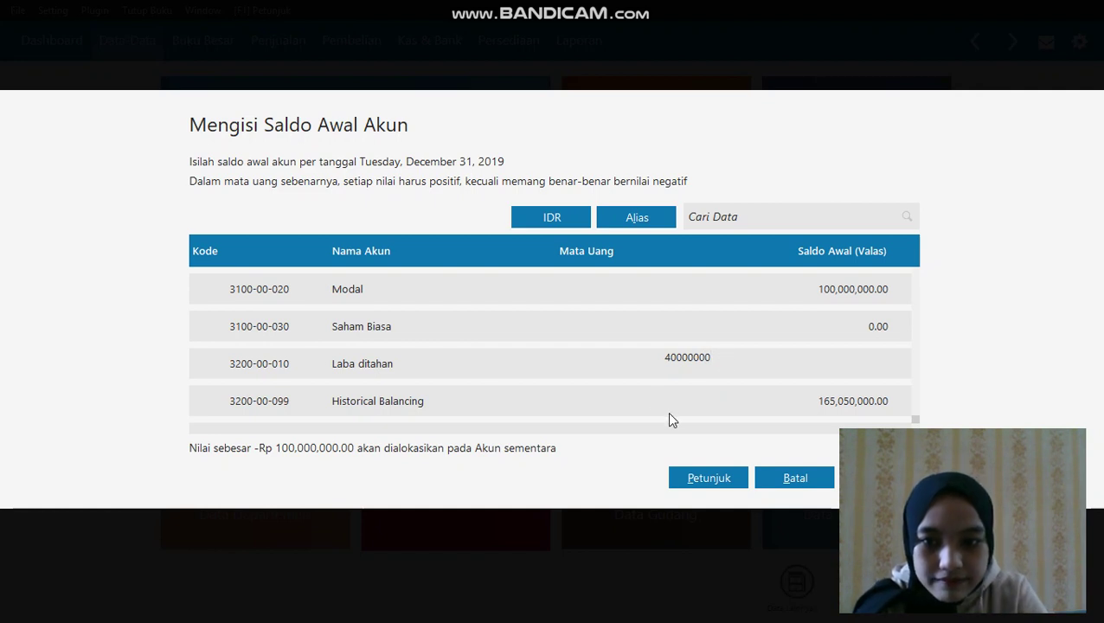
{"action": "left_click", "coordinate": [654, 402]}
{"action": "key", "text": "Up"}
{"action": "key", "text": "Up"}
{"action": "key", "text": "Down"}
{"action": "key", "text": "Down"}
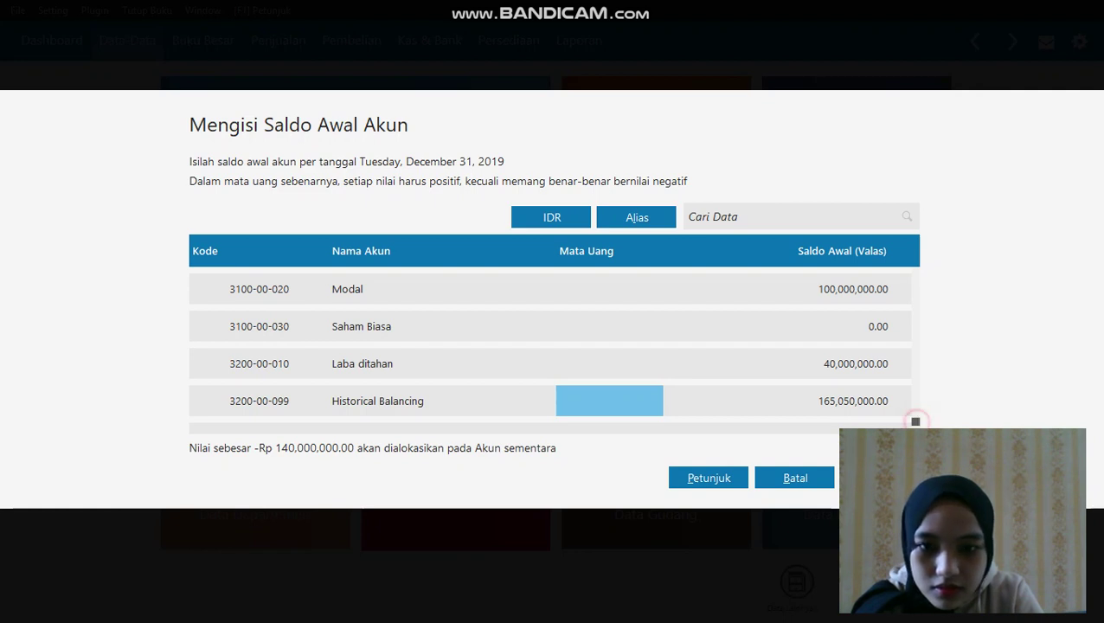
Save the opening balances, confirming despite the unbalanced total
{"action": "left_click_drag", "start_coordinate": [910, 394], "coordinate": [915, 429]}
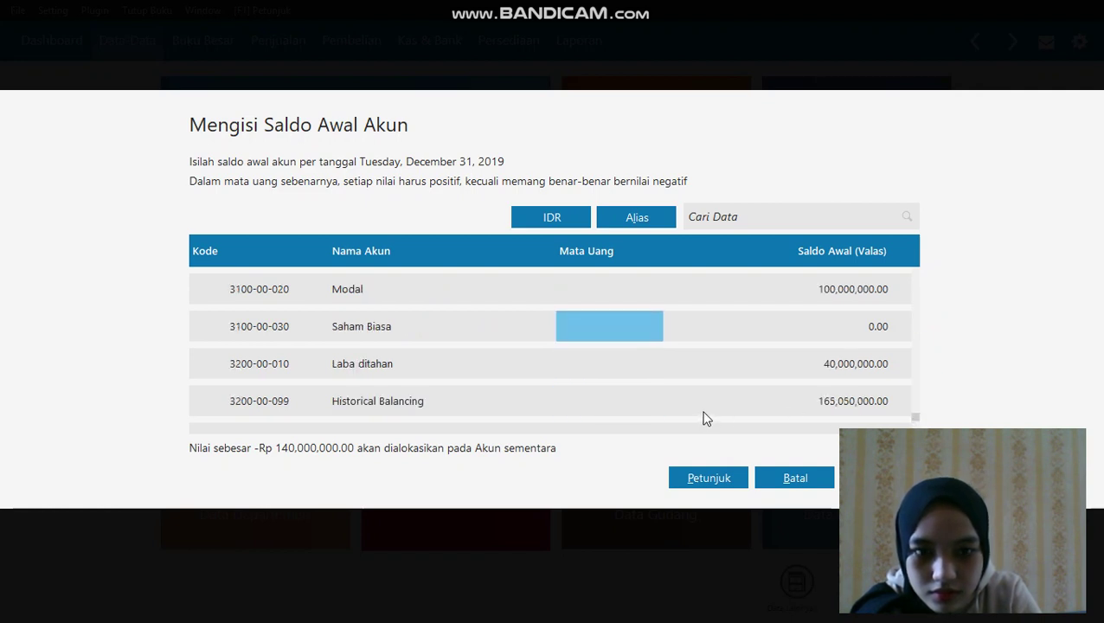
{"action": "scroll", "coordinate": [703, 419], "scroll_direction": "up", "scroll_amount": 1}
{"action": "scroll", "coordinate": [703, 418], "scroll_direction": "up", "scroll_amount": 5}
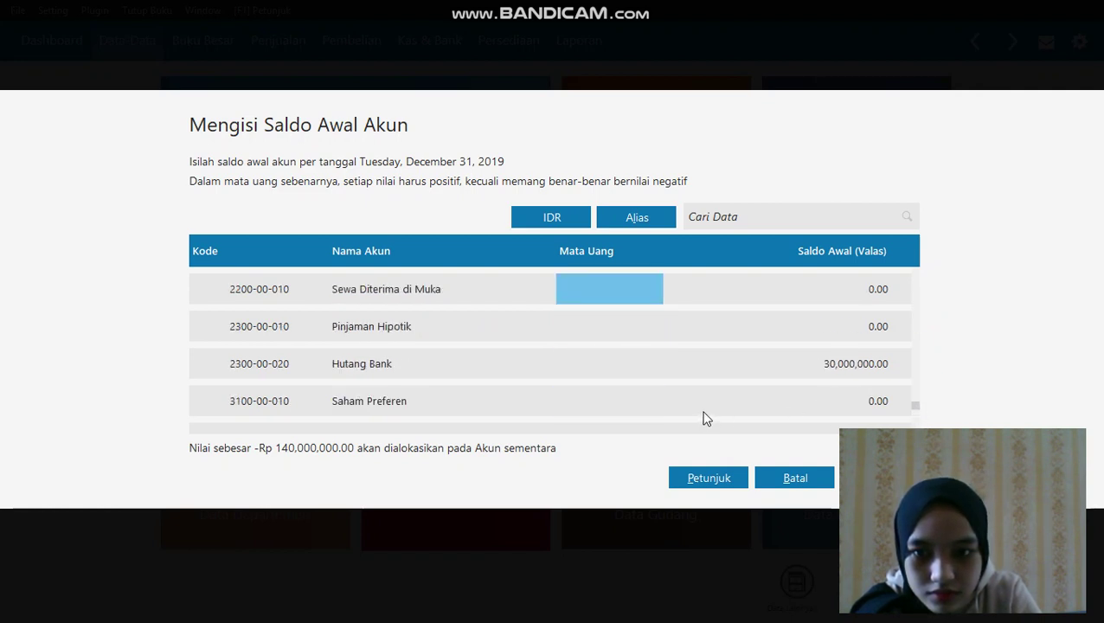
{"action": "scroll", "coordinate": [704, 419], "scroll_direction": "up", "scroll_amount": 4}
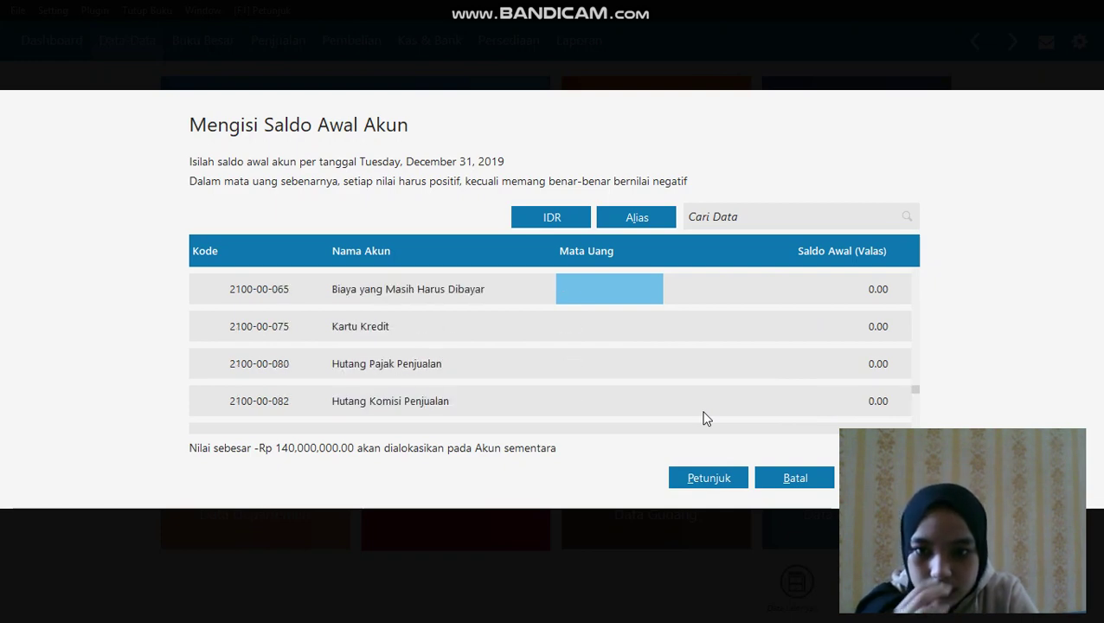
{"action": "left_click", "coordinate": [876, 478]}
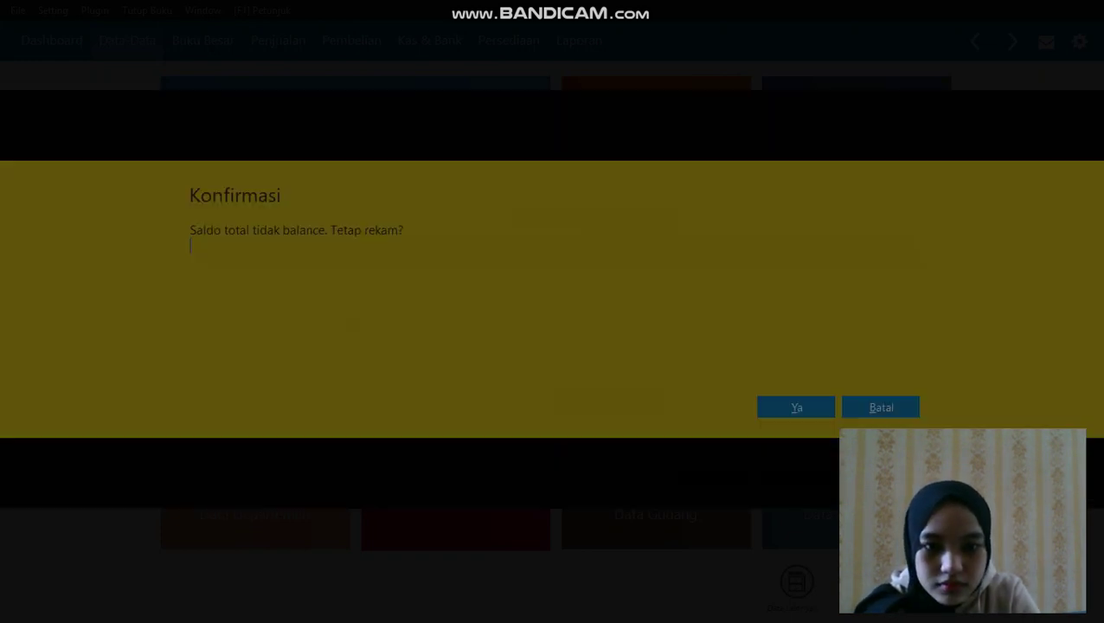
{"action": "left_click", "coordinate": [809, 412]}
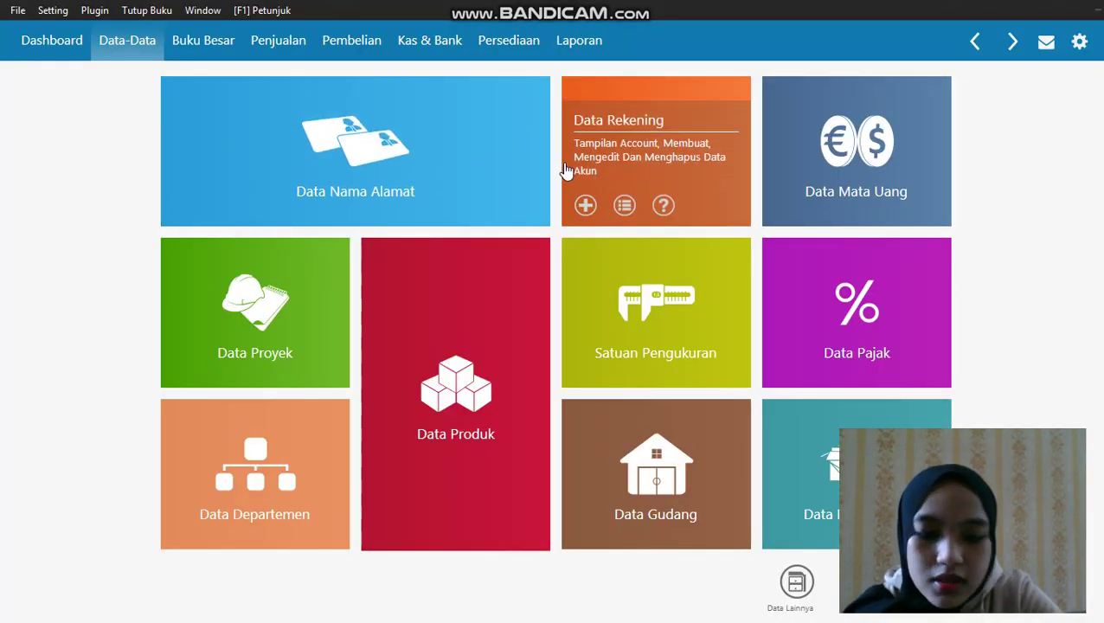
Create a Laba-classified account named 'laba tahun berjalan'
{"action": "left_click", "coordinate": [585, 205]}
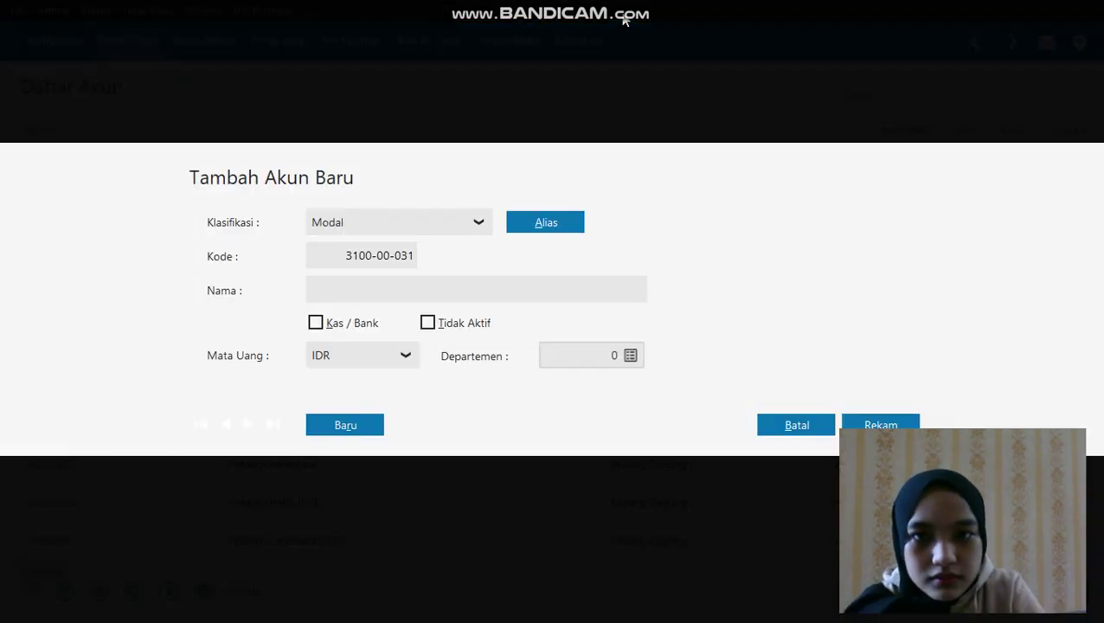
{"action": "left_click", "coordinate": [478, 223]}
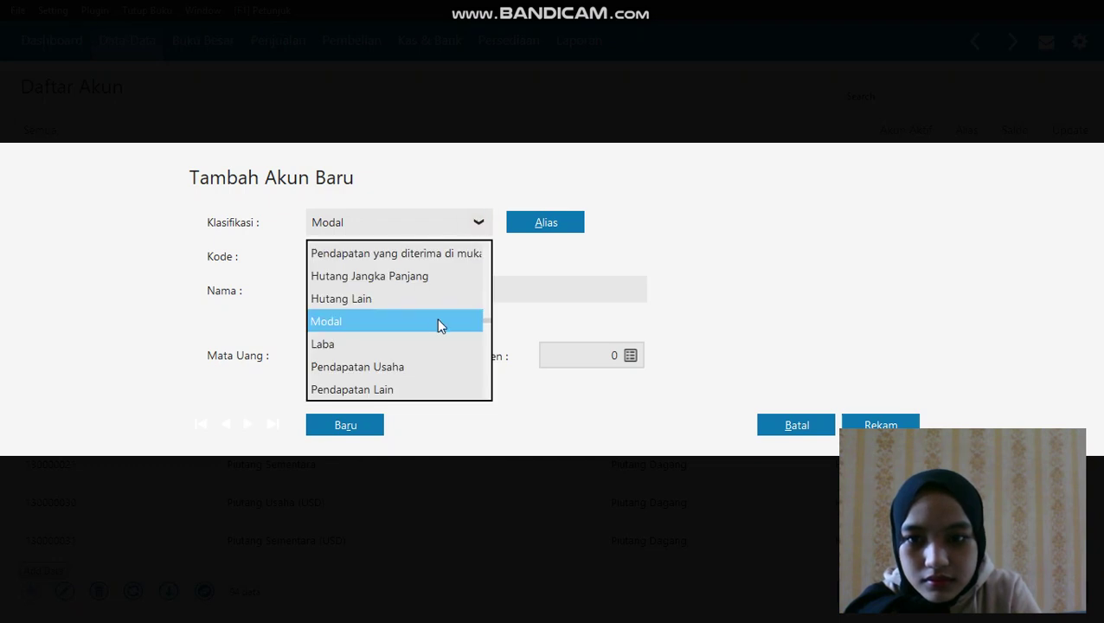
{"action": "left_click", "coordinate": [422, 342]}
{"action": "left_click", "coordinate": [394, 288]}
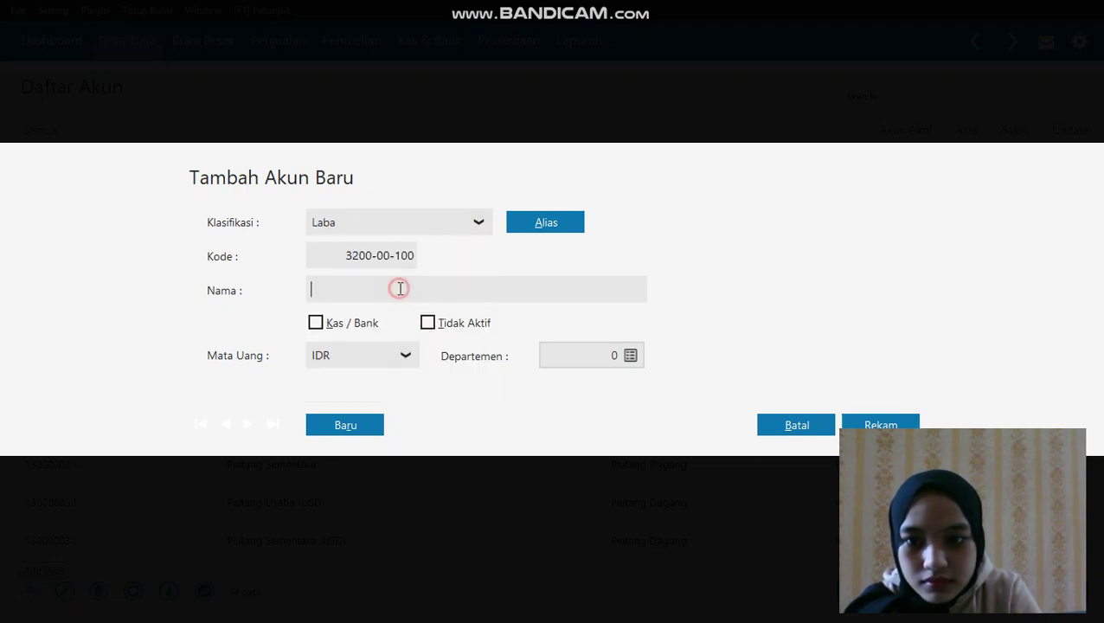
{"action": "type", "text": "laba"}
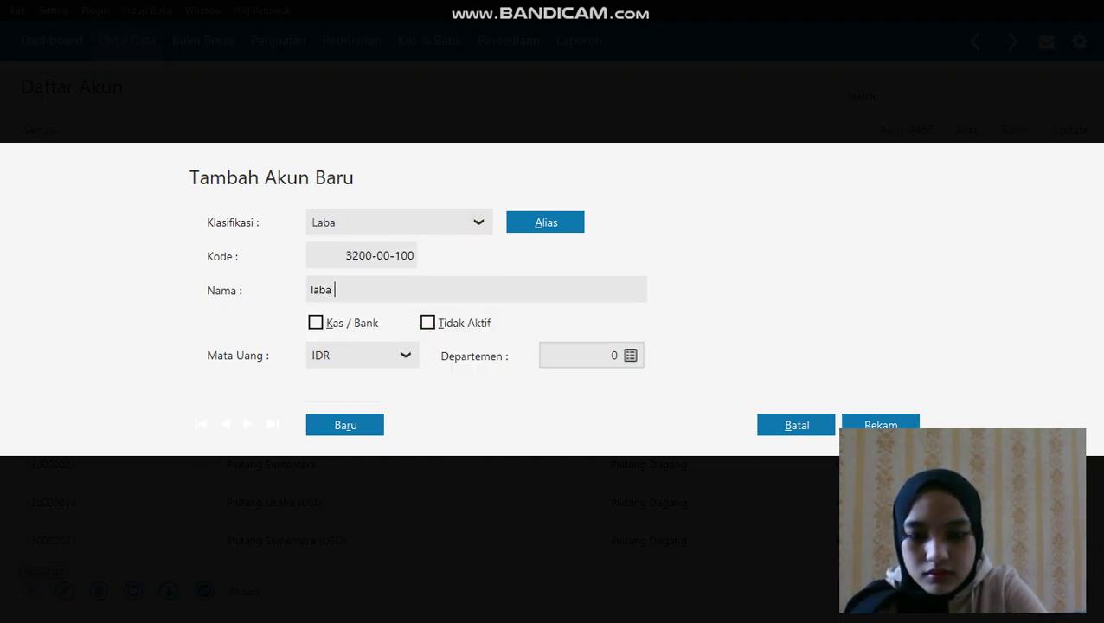
{"action": "type", "text": " tahun ber"}
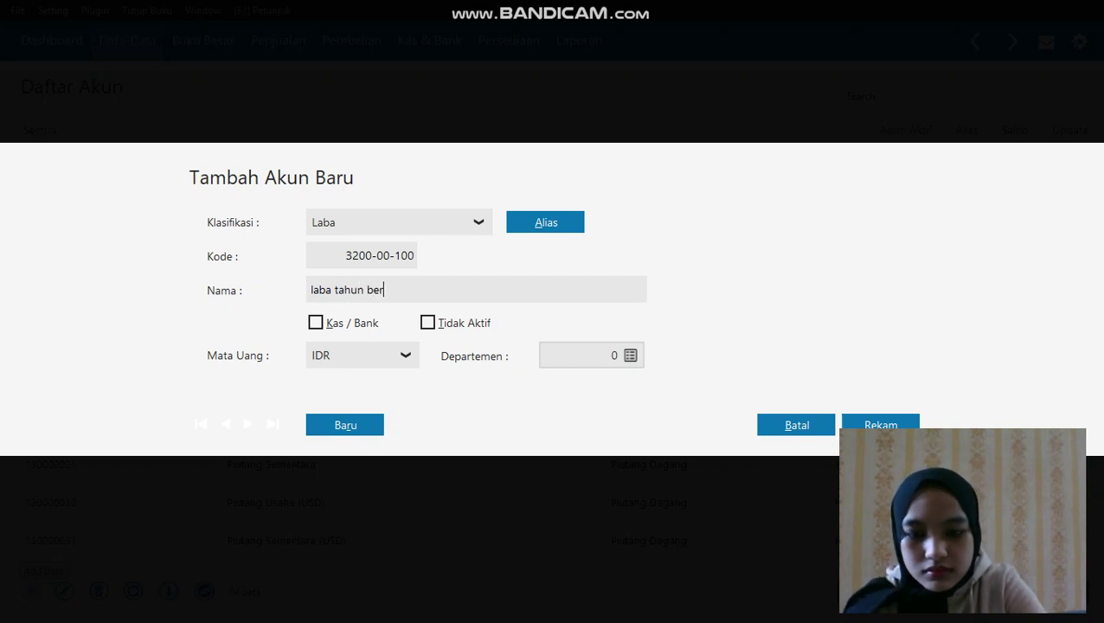
{"action": "type", "text": "jalan"}
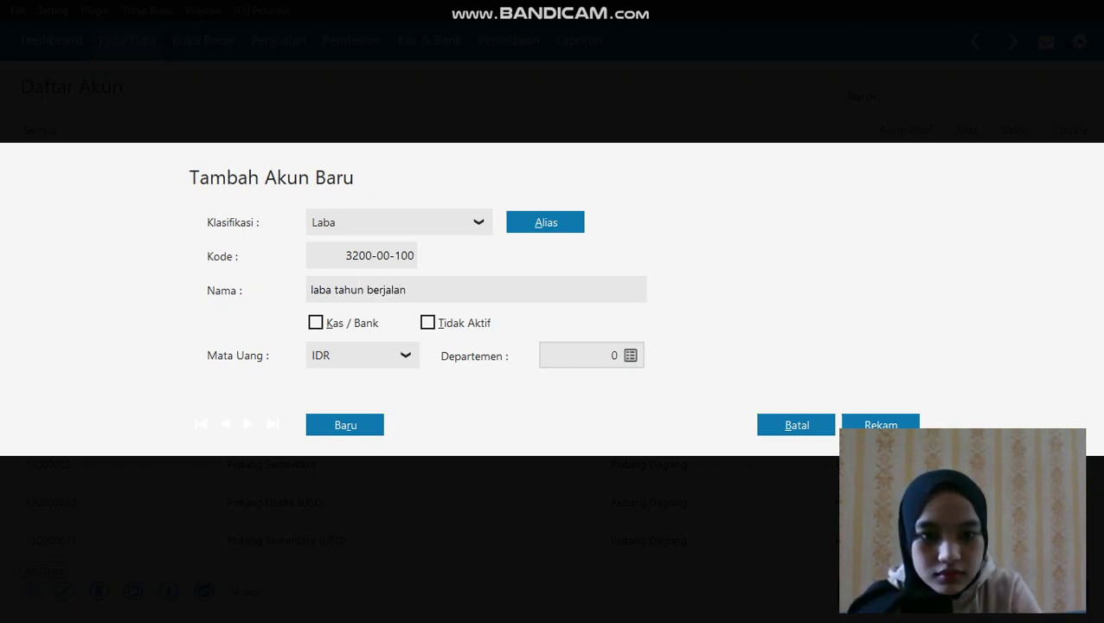
{"action": "left_click", "coordinate": [907, 423]}
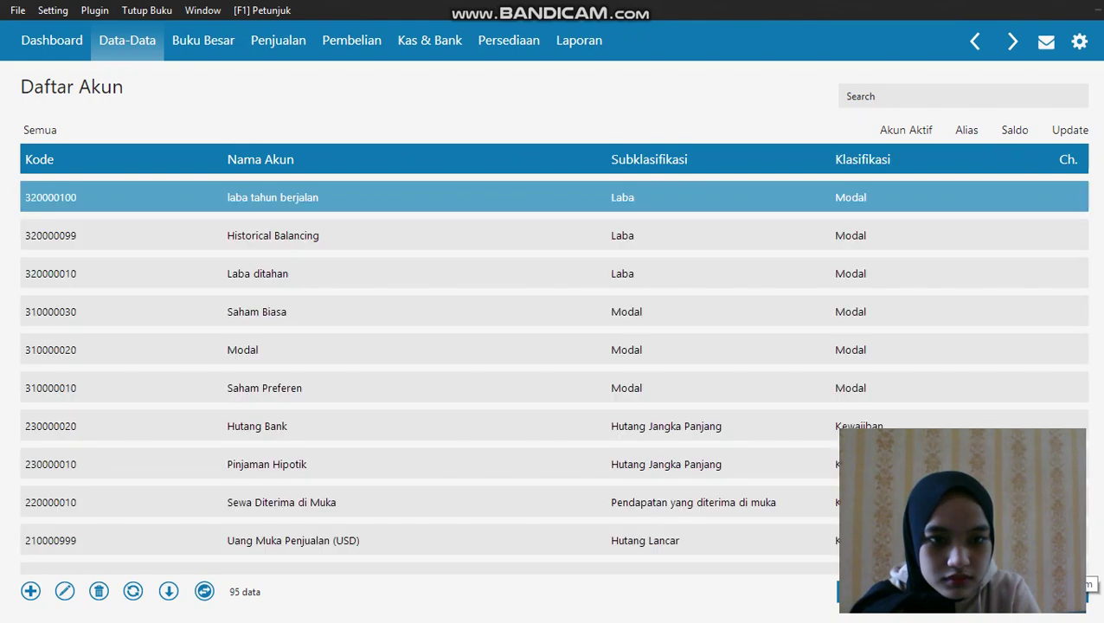
Check the account table for the new 3200-00-100 account, then return to the data tiles
{"action": "key", "text": "Escape"}
{"action": "left_click", "coordinate": [638, 192]}
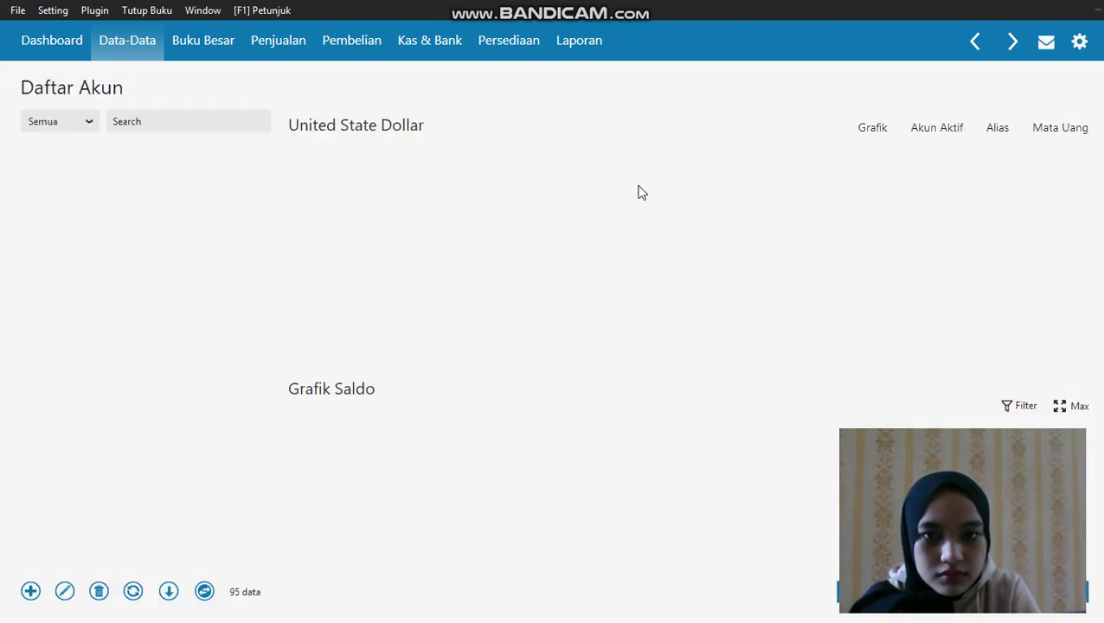
{"action": "left_click", "coordinate": [205, 591]}
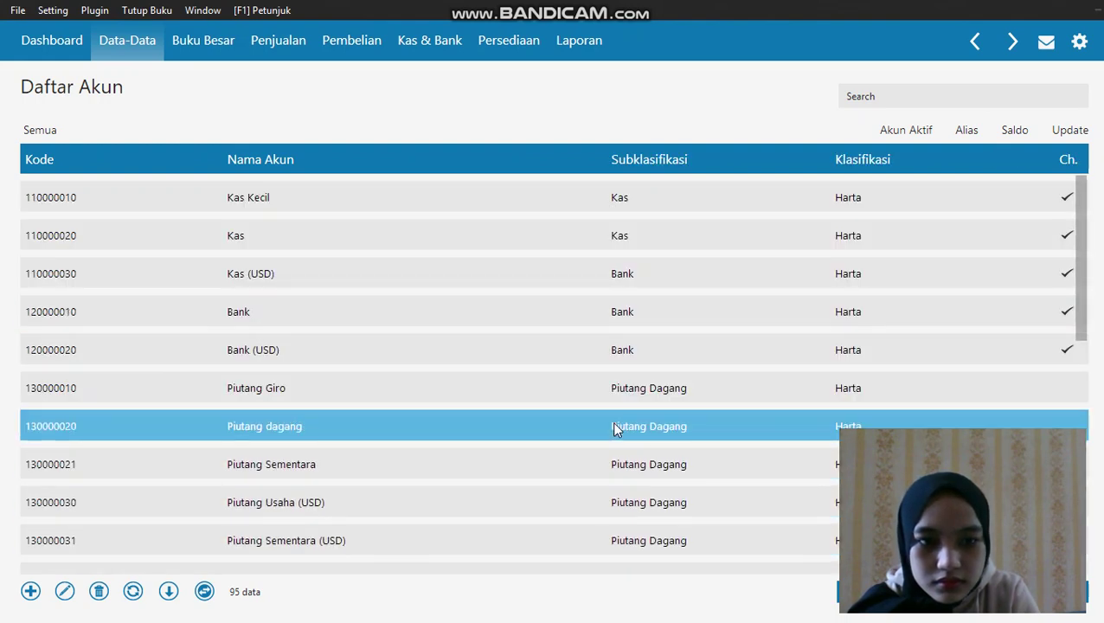
{"action": "scroll", "coordinate": [1079, 293], "scroll_direction": "down", "scroll_amount": 1}
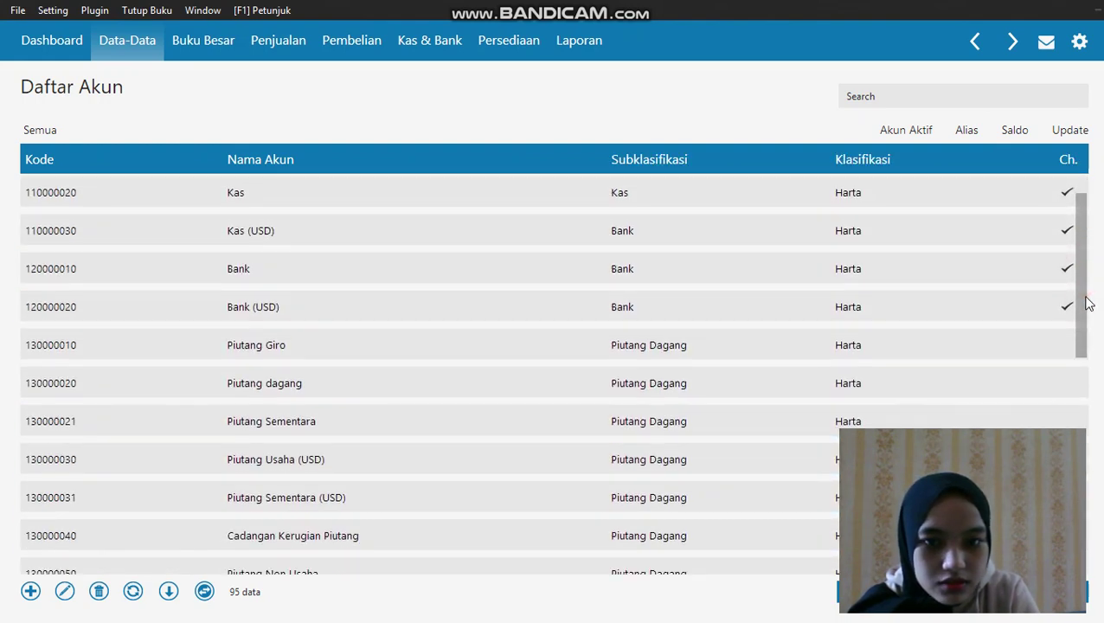
{"action": "left_click", "coordinate": [1077, 591]}
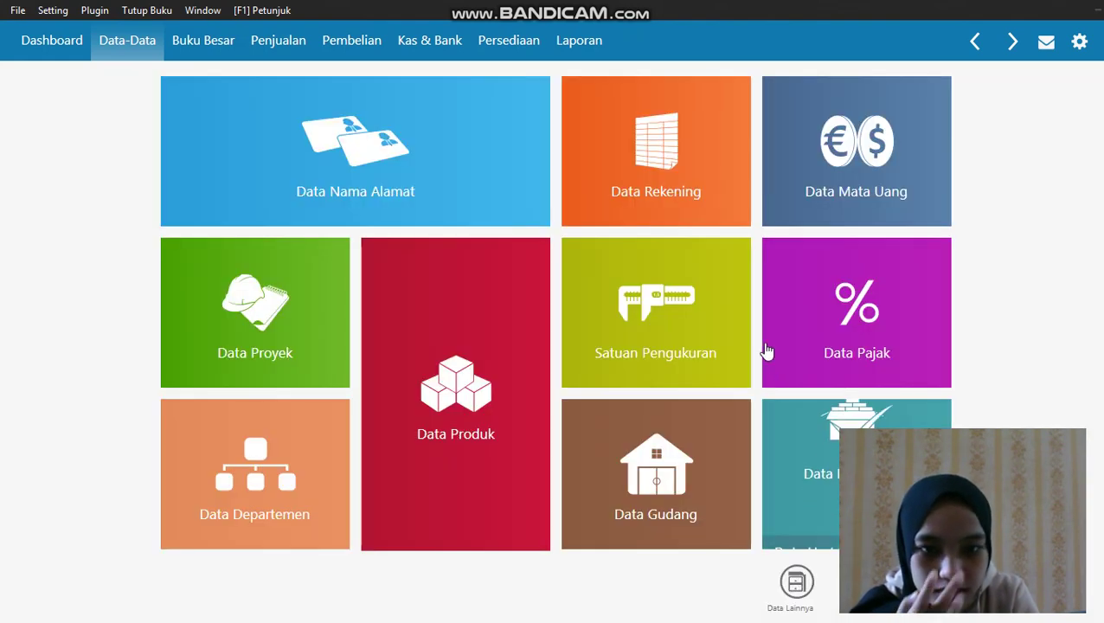
In Saldo Awal Akun, give laba tahun berjalan an opening balance of 25,050,000.00
{"action": "mouse_move", "coordinate": [616, 142]}
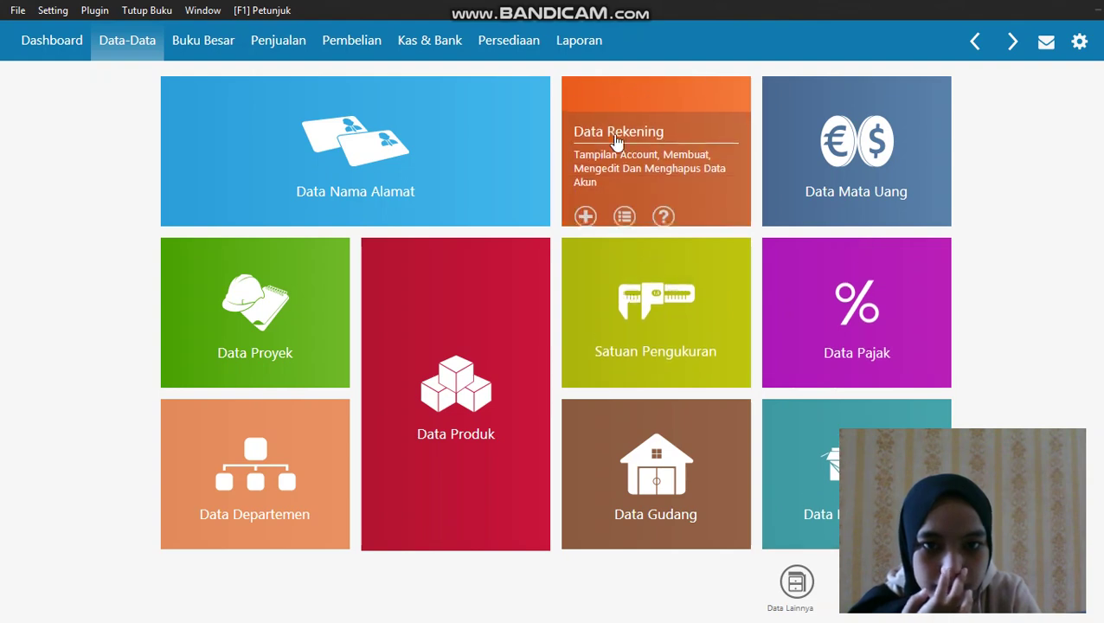
{"action": "left_click", "coordinate": [54, 12]}
{"action": "mouse_move", "coordinate": [97, 80]}
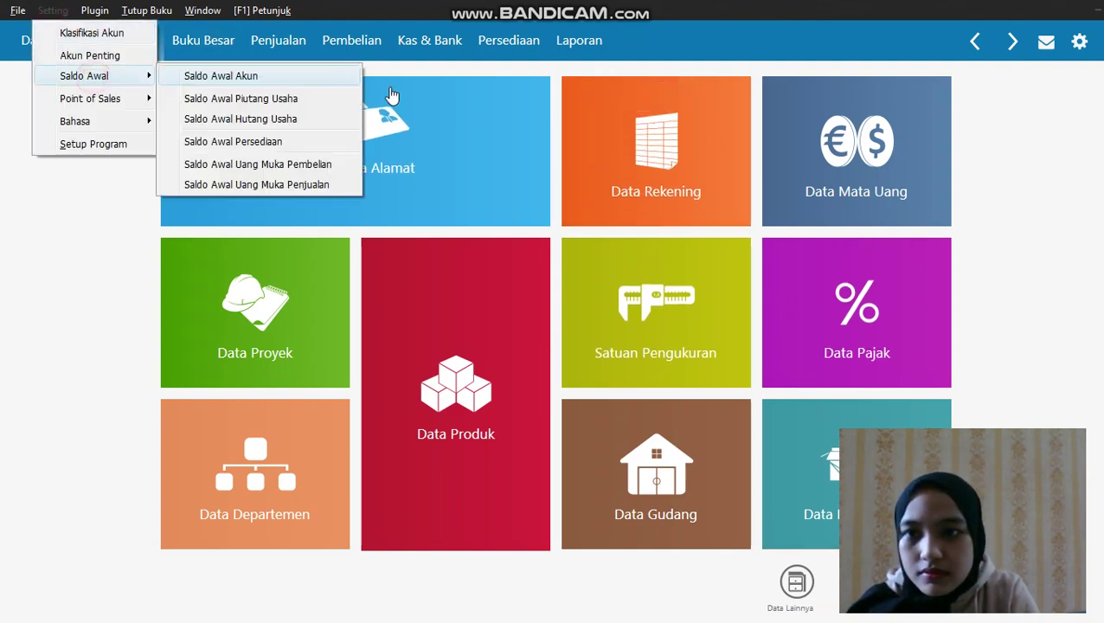
{"action": "left_click", "coordinate": [342, 76]}
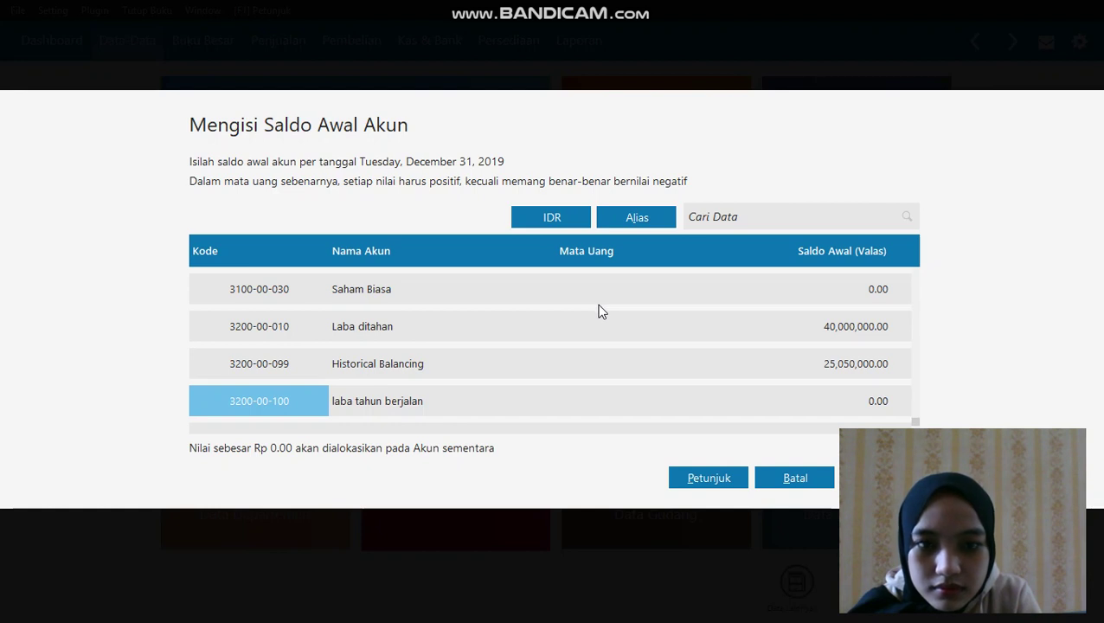
{"action": "left_click", "coordinate": [394, 398]}
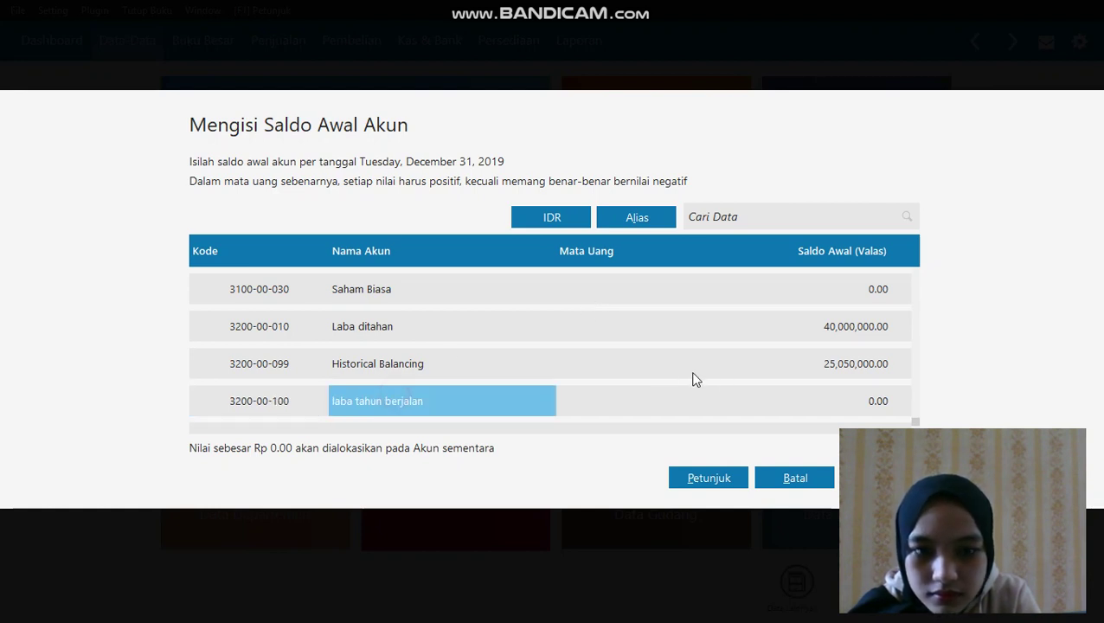
{"action": "left_click", "coordinate": [838, 401]}
{"action": "left_click", "coordinate": [838, 401]}
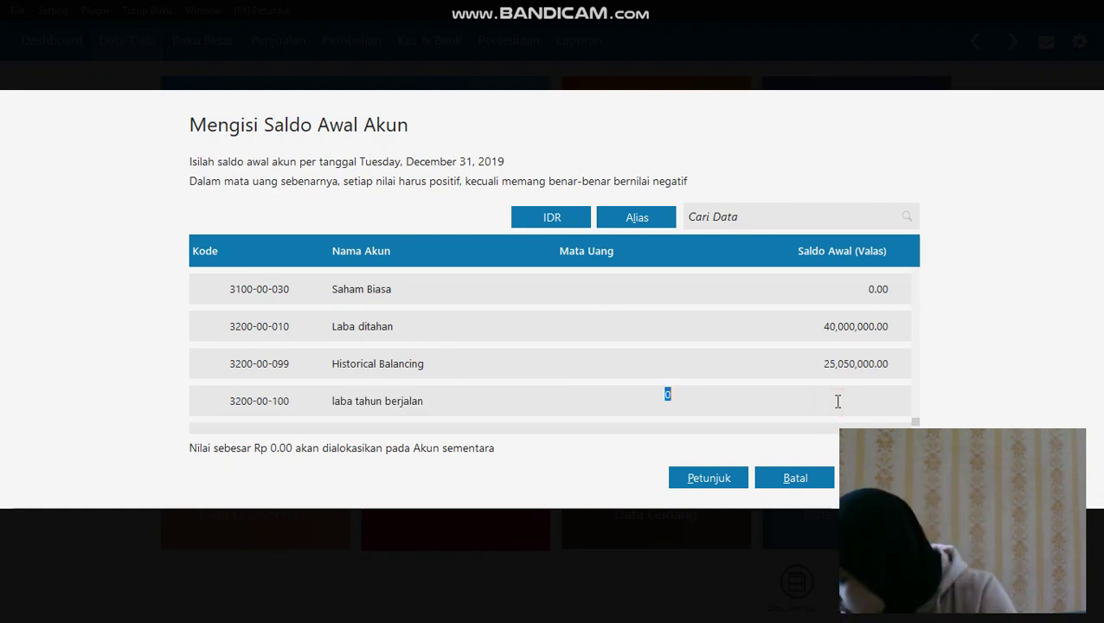
{"action": "type", "text": "25"}
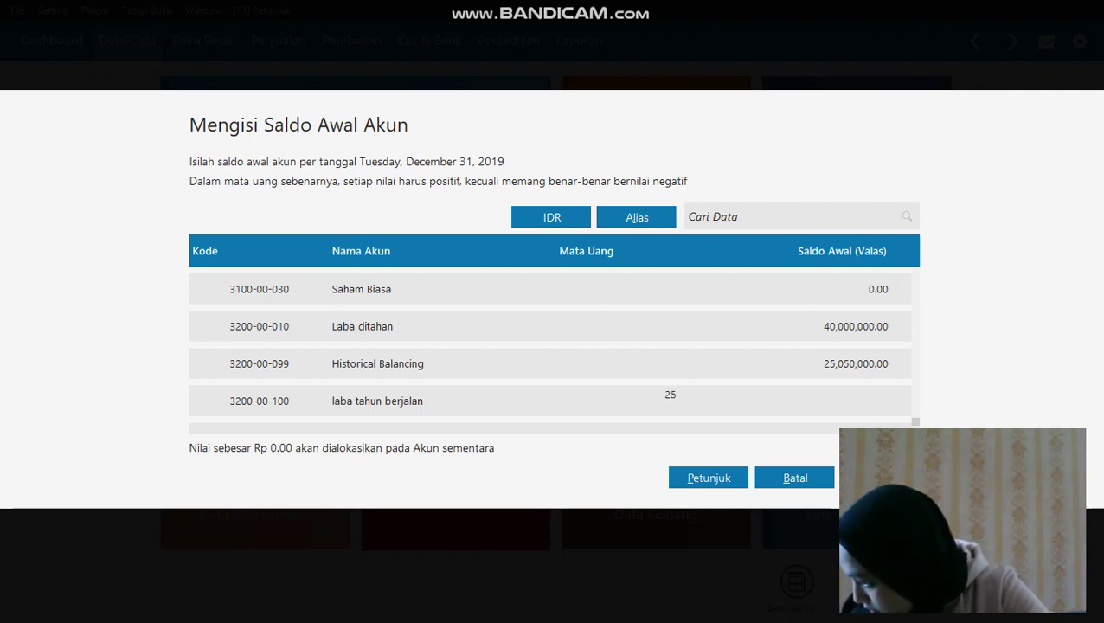
{"action": "type", "text": "05"}
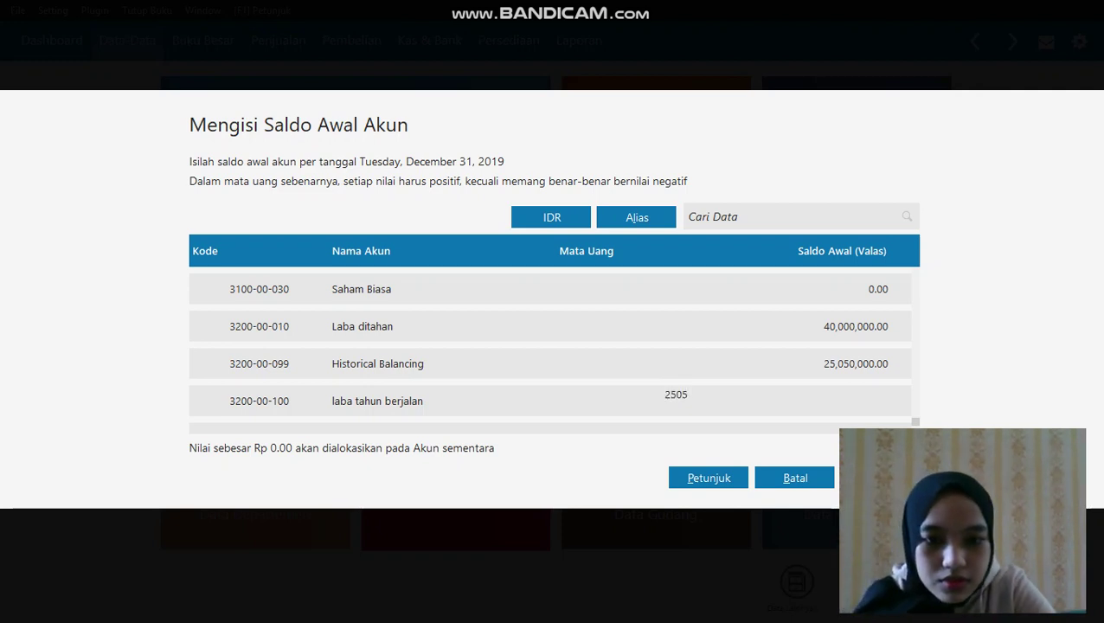
{"action": "type", "text": "0000"}
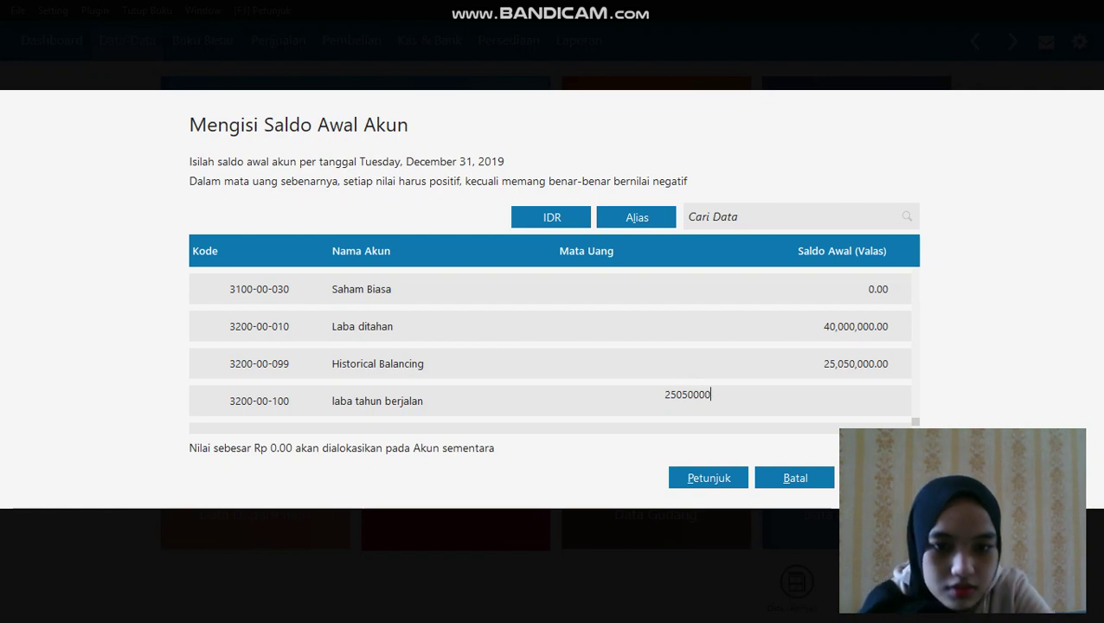
{"action": "key", "text": "ctrl+a"}
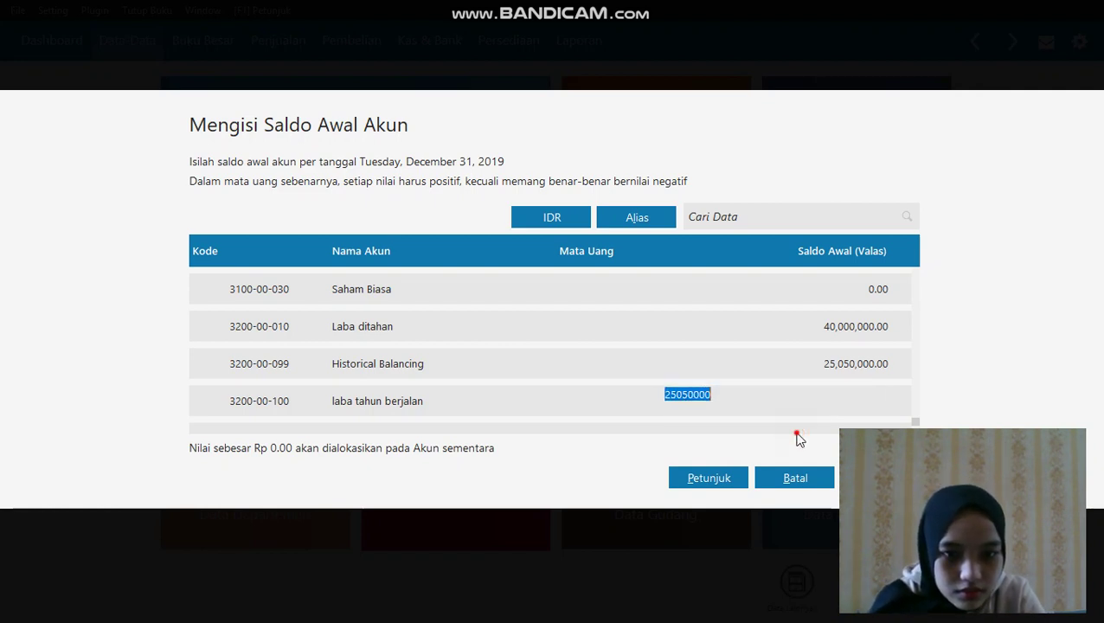
{"action": "left_click", "coordinate": [768, 365]}
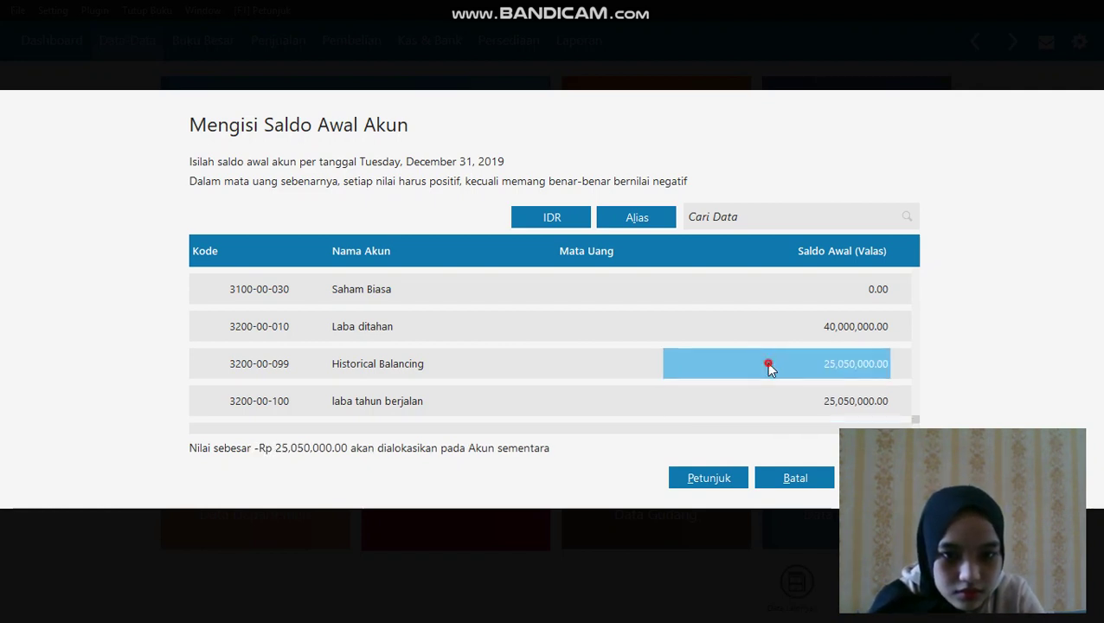
{"action": "left_click", "coordinate": [787, 412]}
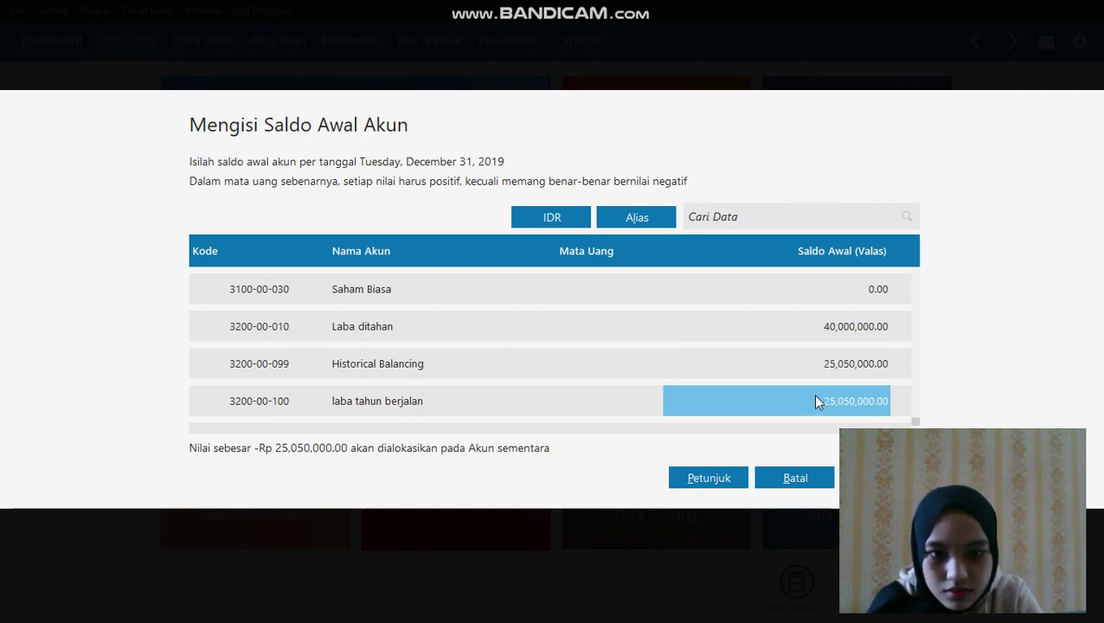
Set Historical Balancing to 0.00 and save the opening balances
{"action": "left_click", "coordinate": [833, 367]}
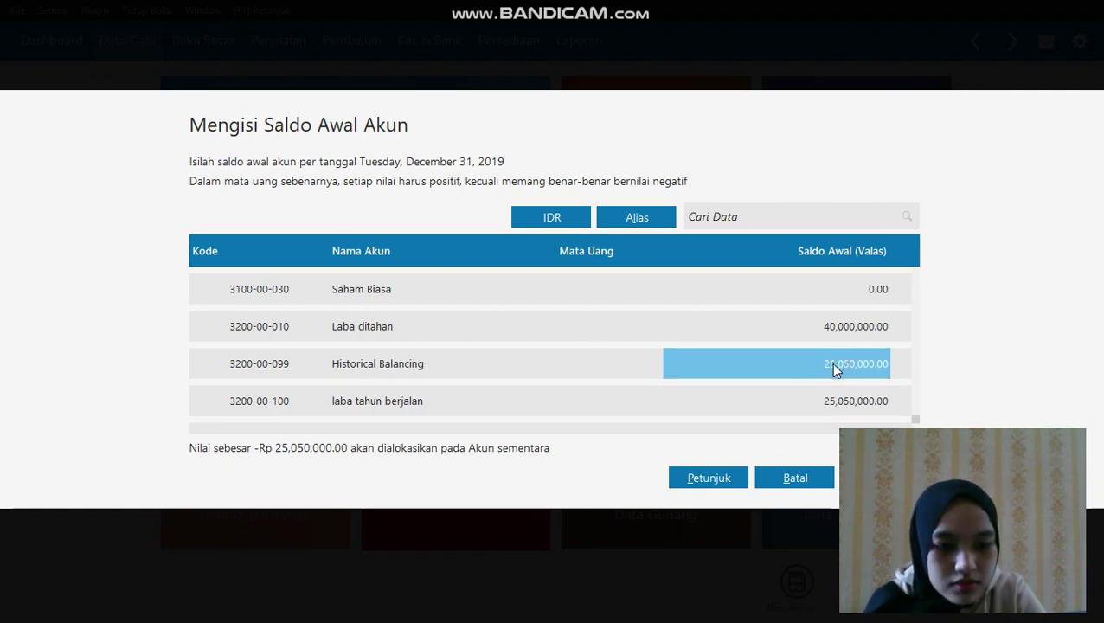
{"action": "left_click", "coordinate": [834, 364]}
{"action": "key", "text": "BackSpace"}
{"action": "type", "text": "0"}
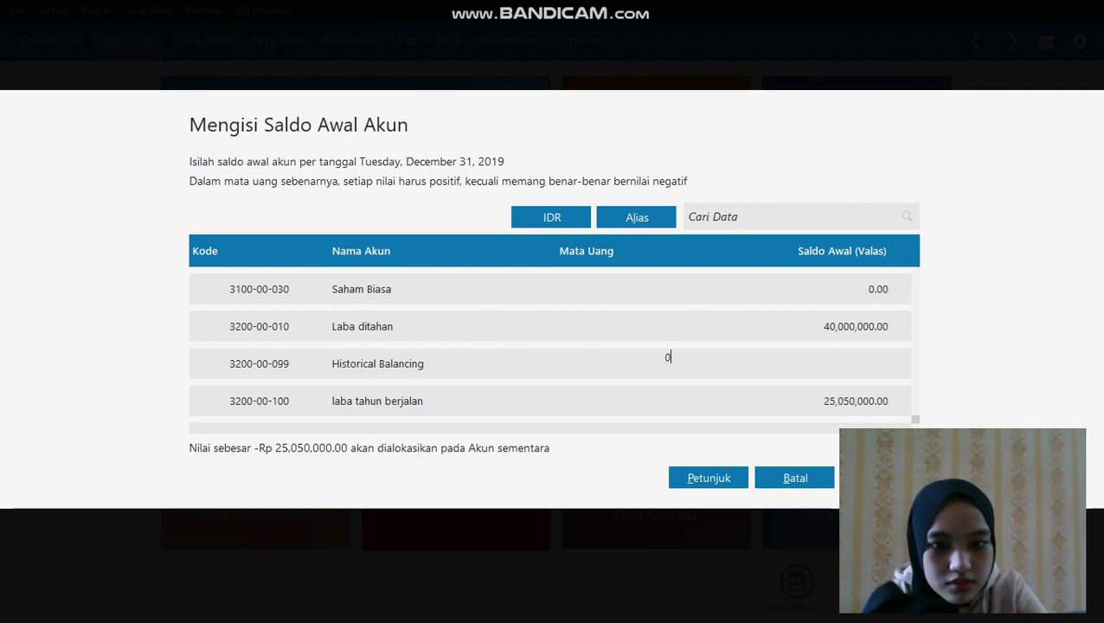
{"action": "left_click", "coordinate": [813, 400]}
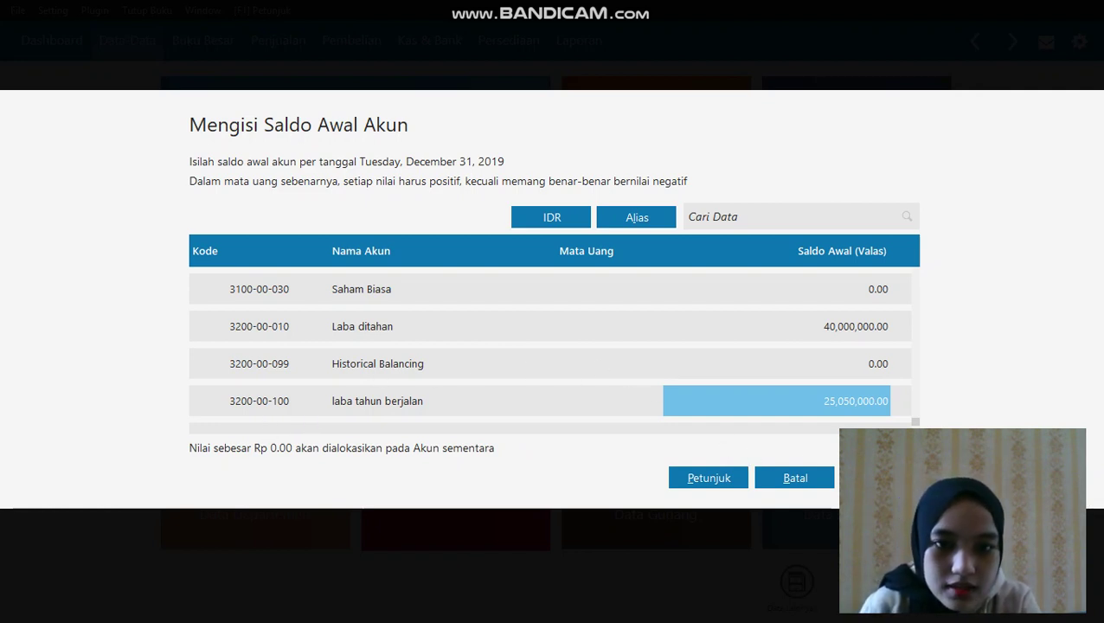
{"action": "left_click", "coordinate": [880, 478]}
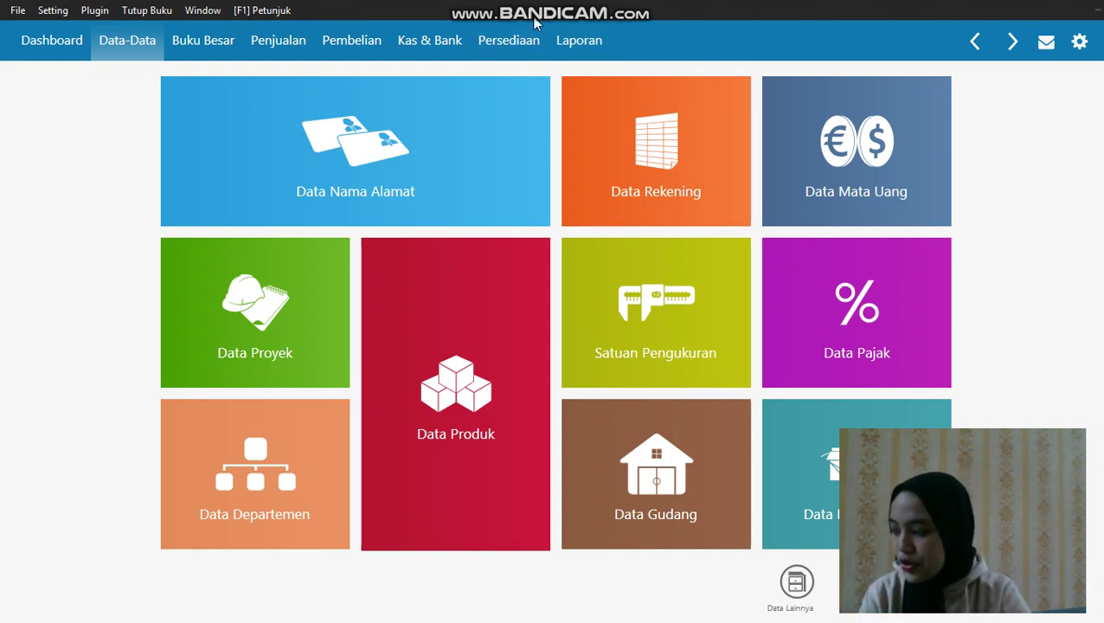
Add customer C-001 TOKO ANUGRAH as a Customer record and save it
{"action": "mouse_move", "coordinate": [172, 211]}
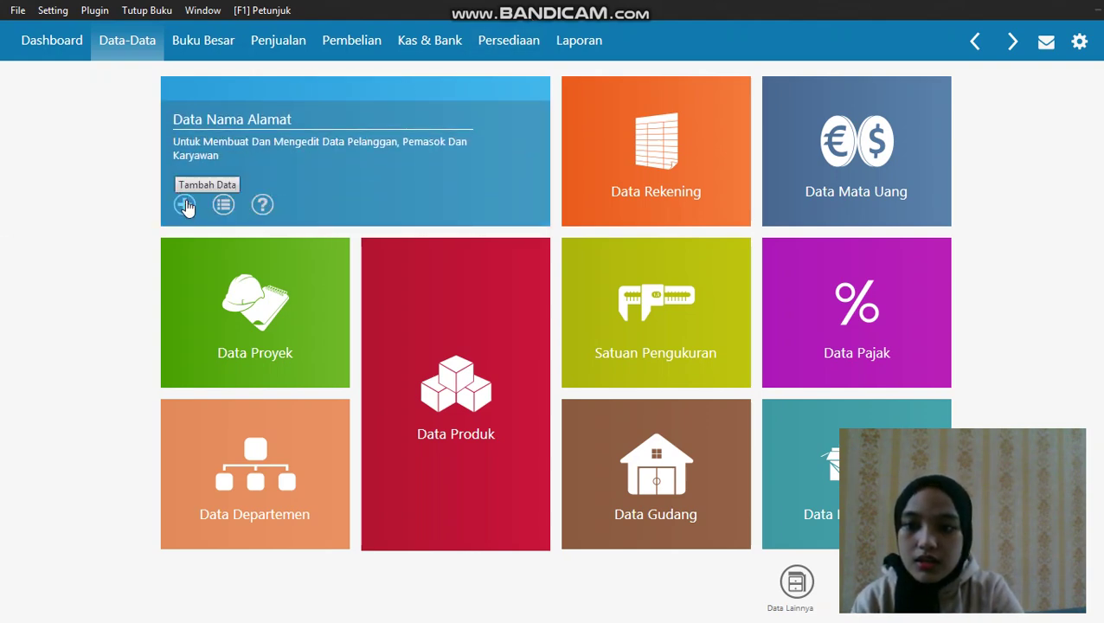
{"action": "left_click", "coordinate": [185, 207]}
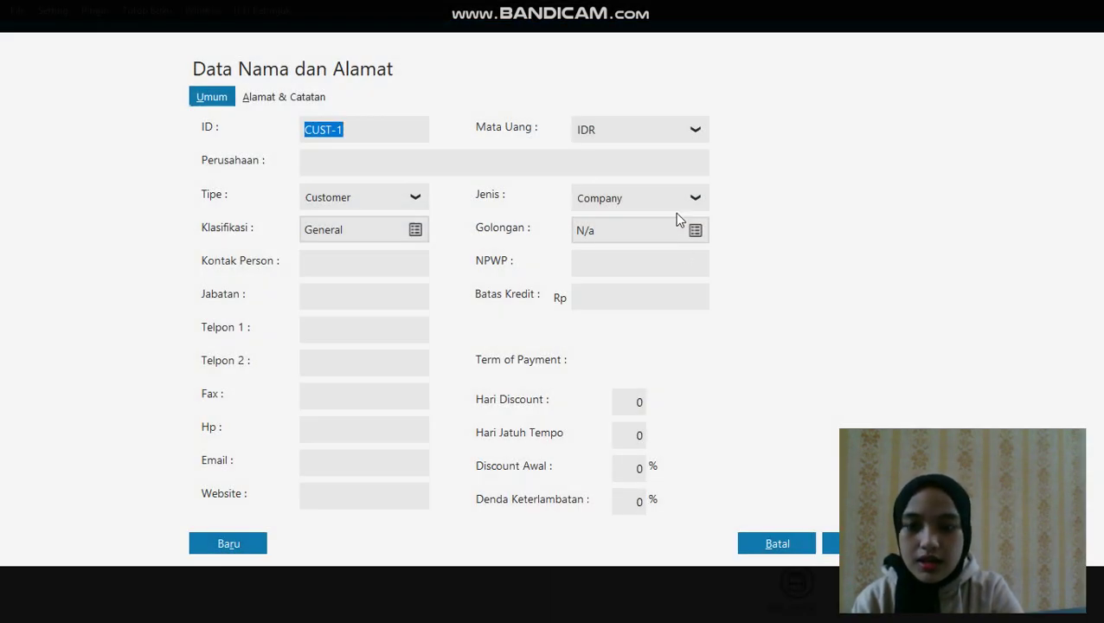
{"action": "left_click", "coordinate": [409, 132]}
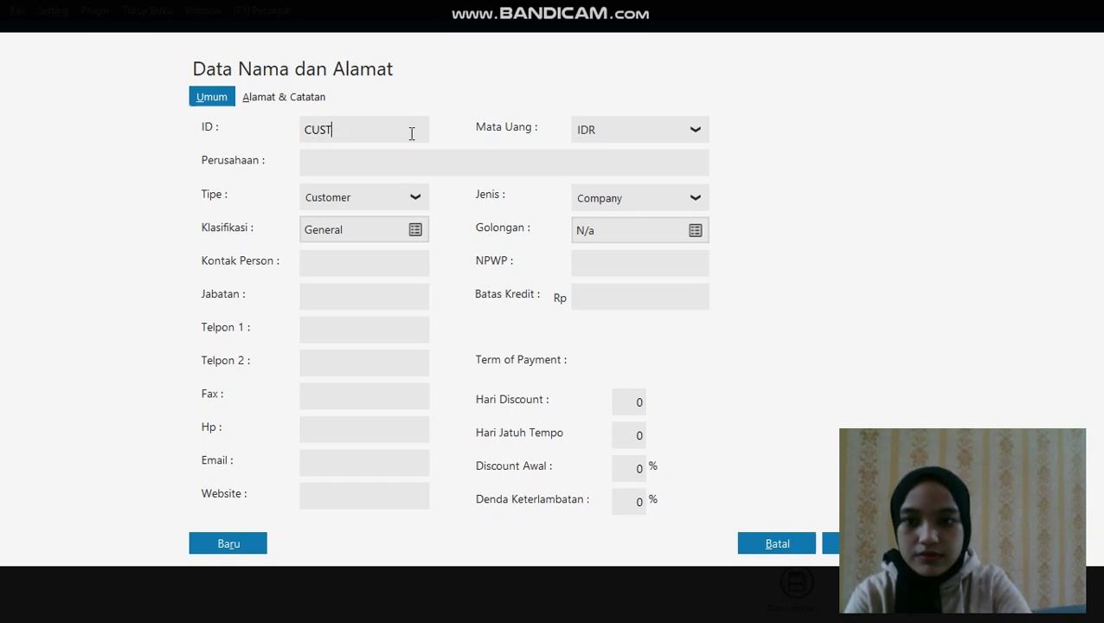
{"action": "key", "text": "BackSpace"}
{"action": "key", "text": "BackSpace"}
{"action": "key", "text": "BackSpace"}
{"action": "type", "text": "-001"}
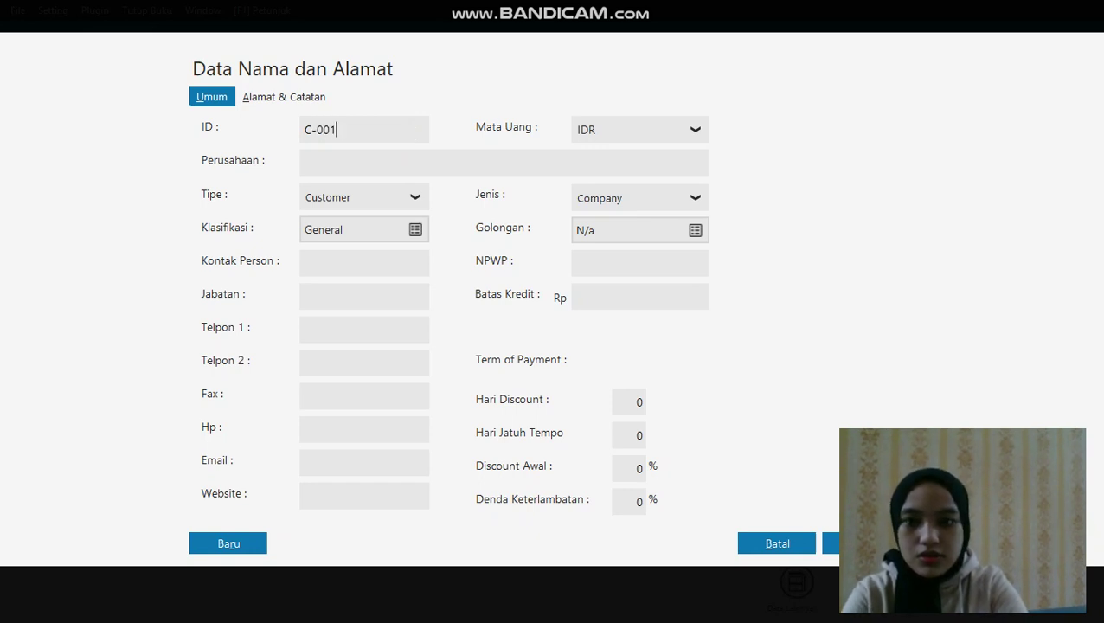
{"action": "left_click", "coordinate": [389, 168]}
{"action": "type", "text": "T"}
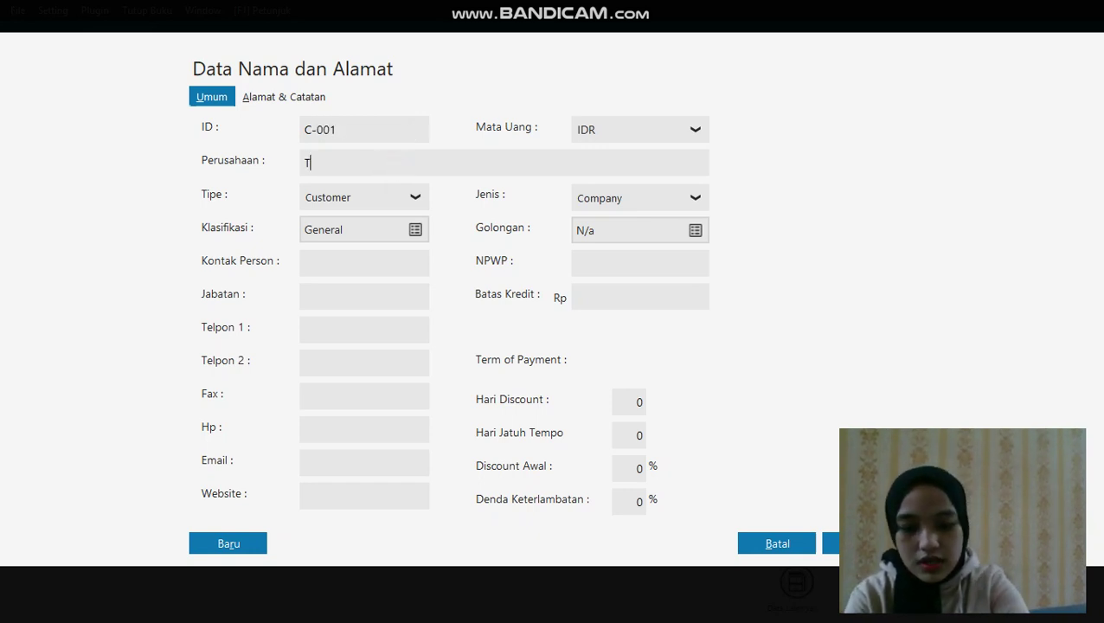
{"action": "type", "text": "OKO ANUGR"}
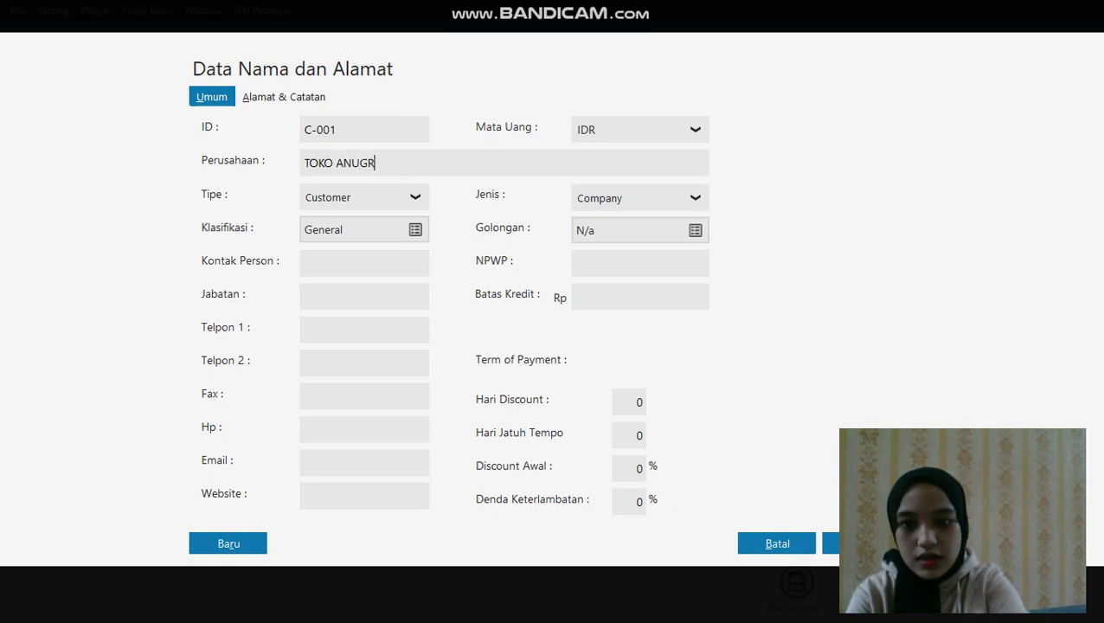
{"action": "type", "text": "AH"}
{"action": "left_click", "coordinate": [399, 197]}
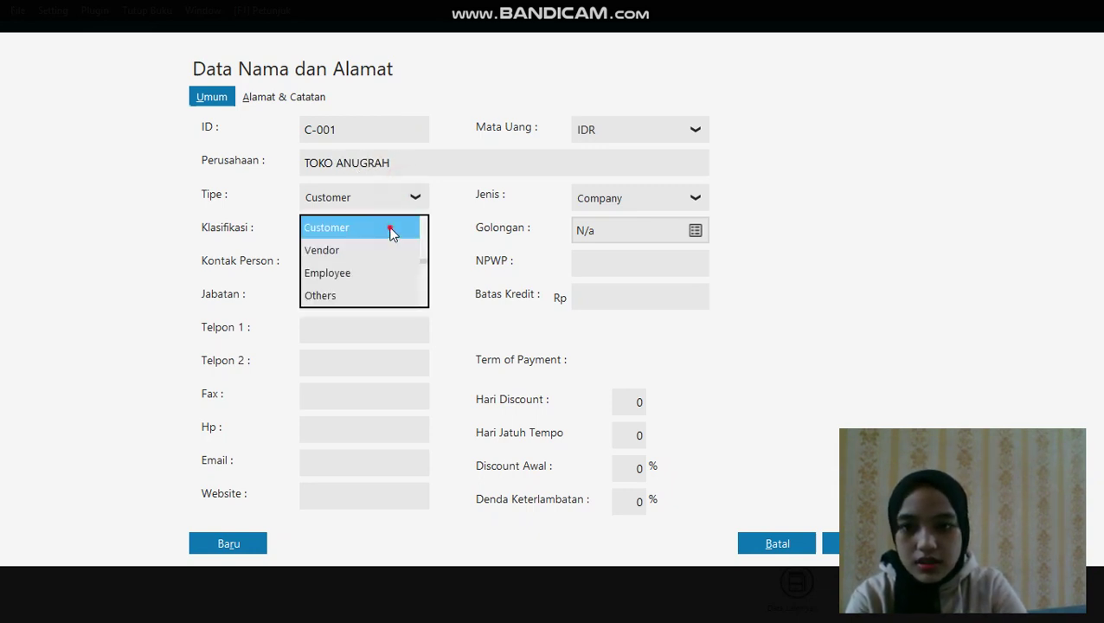
{"action": "left_click", "coordinate": [389, 229]}
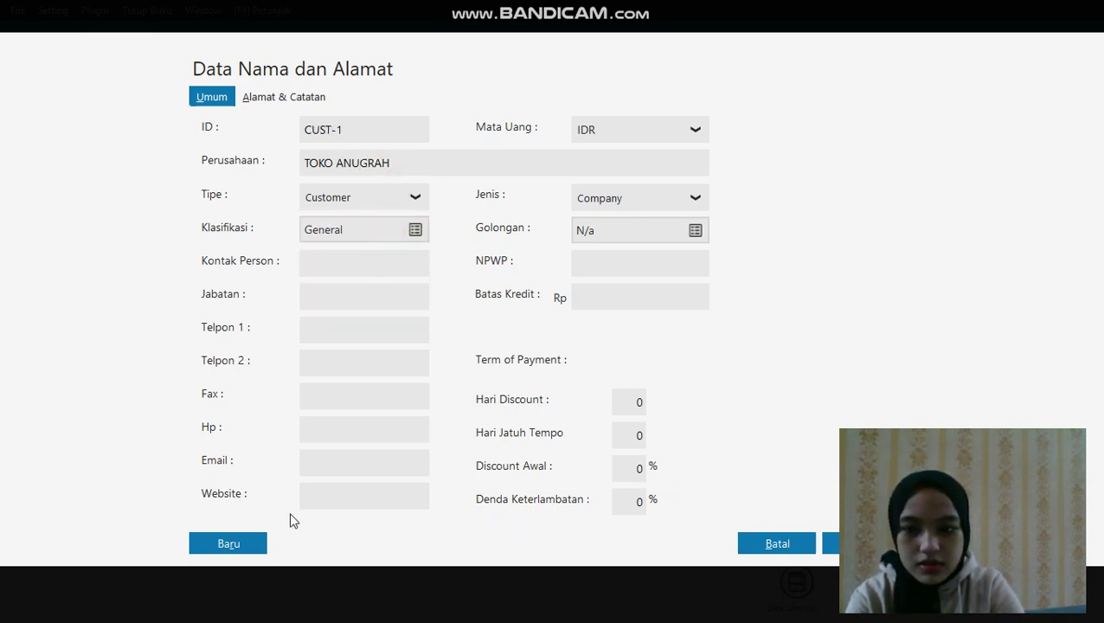
{"action": "left_click", "coordinate": [257, 550]}
Add and save customers TOKO BERKAT and TOKO SUKSES
{"action": "left_click", "coordinate": [363, 131]}
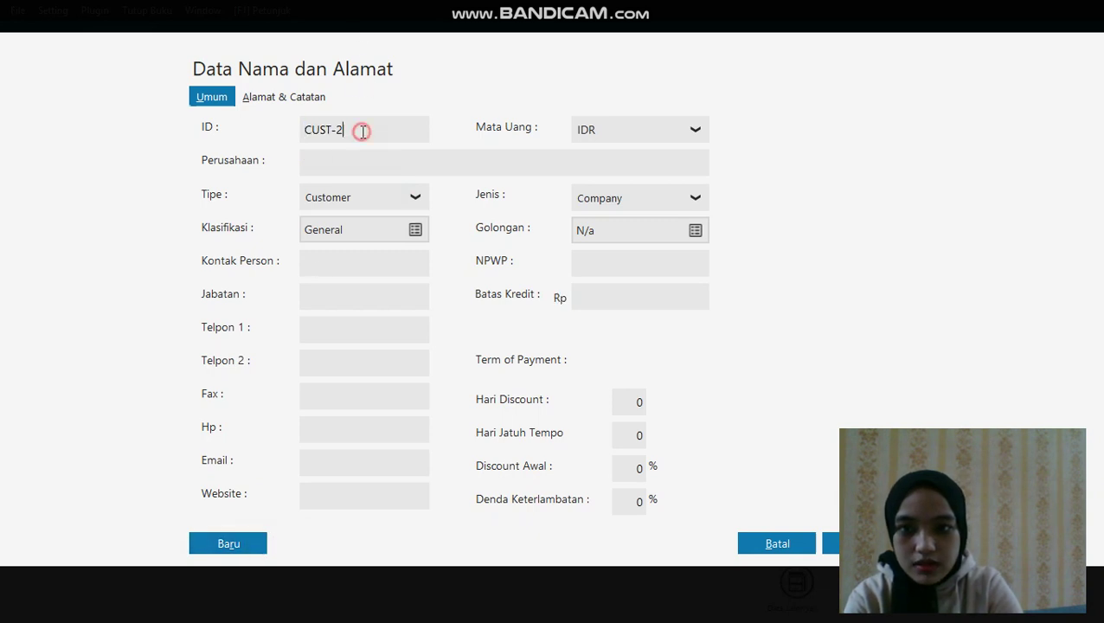
{"action": "key", "text": "BackSpace"}
{"action": "key", "text": "BackSpace"}
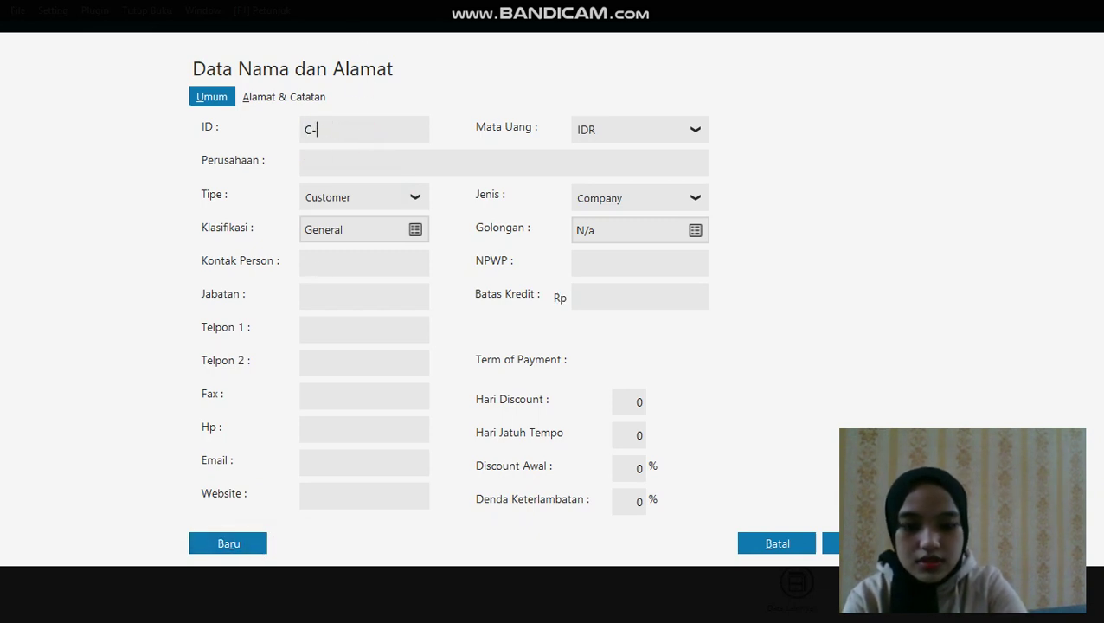
{"action": "left_click", "coordinate": [353, 159]}
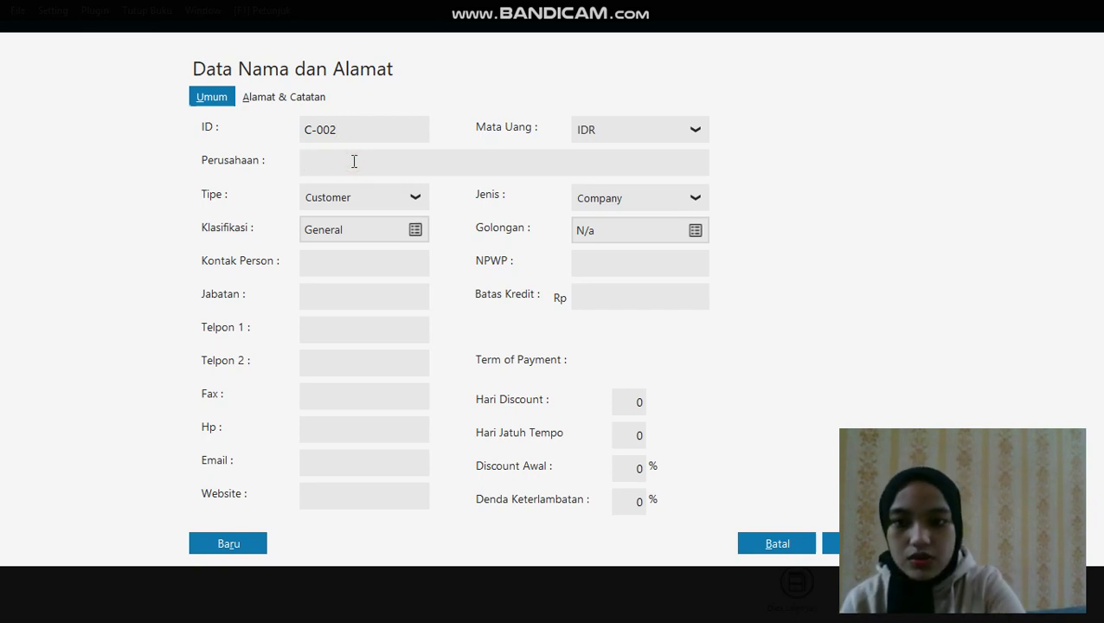
{"action": "type", "text": "TOKO BERKAT"}
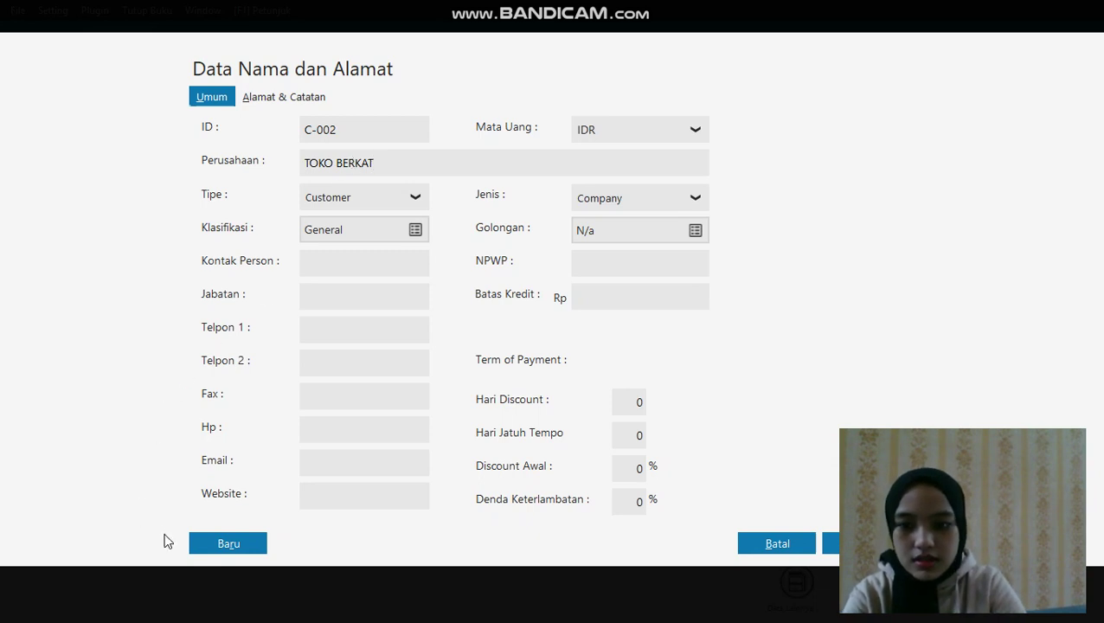
{"action": "left_click", "coordinate": [214, 552]}
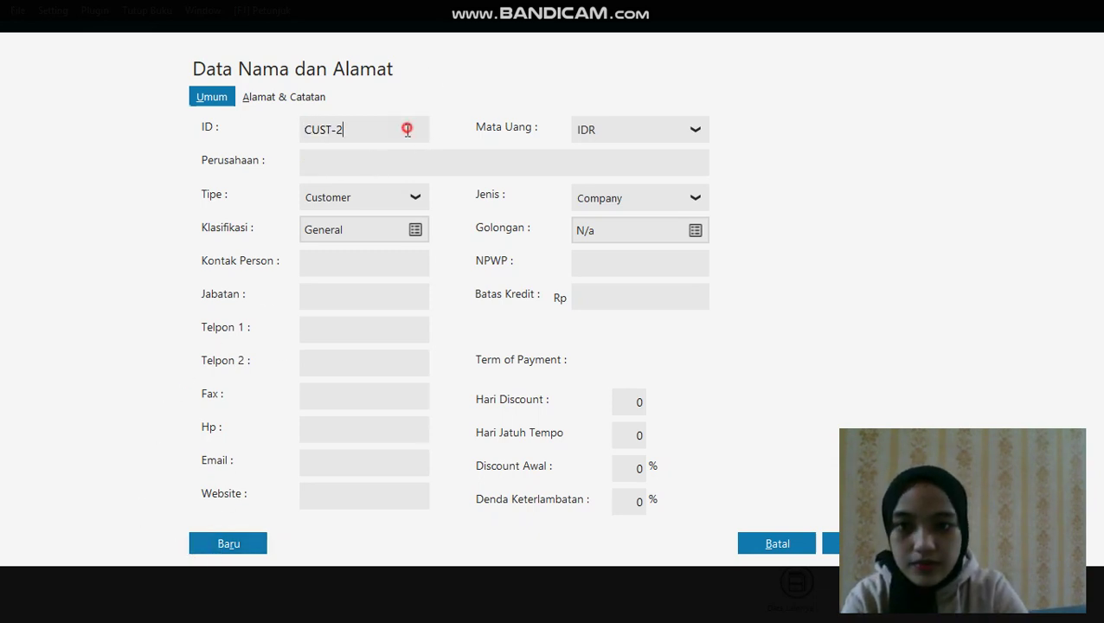
{"action": "key", "text": "BackSpace"}
{"action": "key", "text": "BackSpace"}
{"action": "key", "text": "BackSpace"}
{"action": "key", "text": "BackSpace"}
{"action": "key", "text": "BackSpace"}
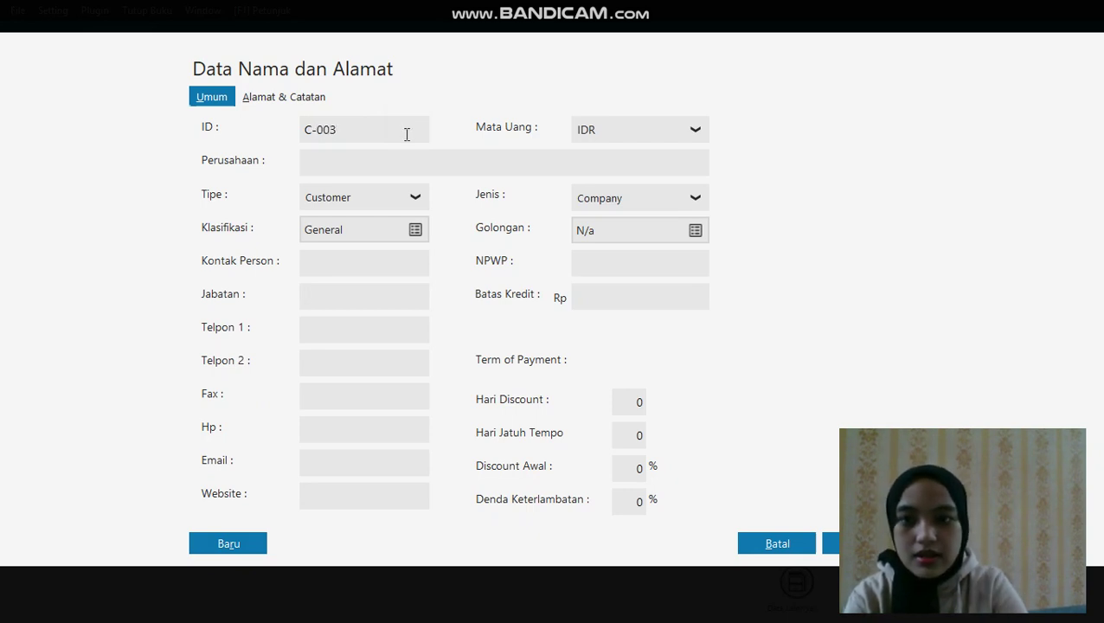
{"action": "left_click", "coordinate": [412, 156]}
{"action": "type", "text": "TOKO SUKSES"}
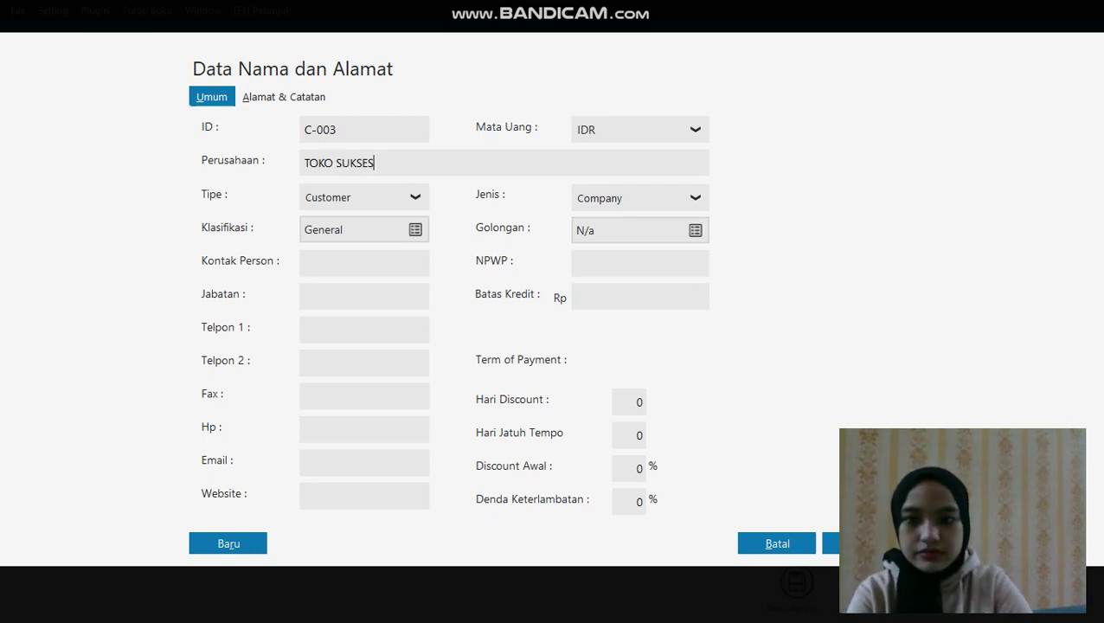
{"action": "left_click", "coordinate": [228, 541]}
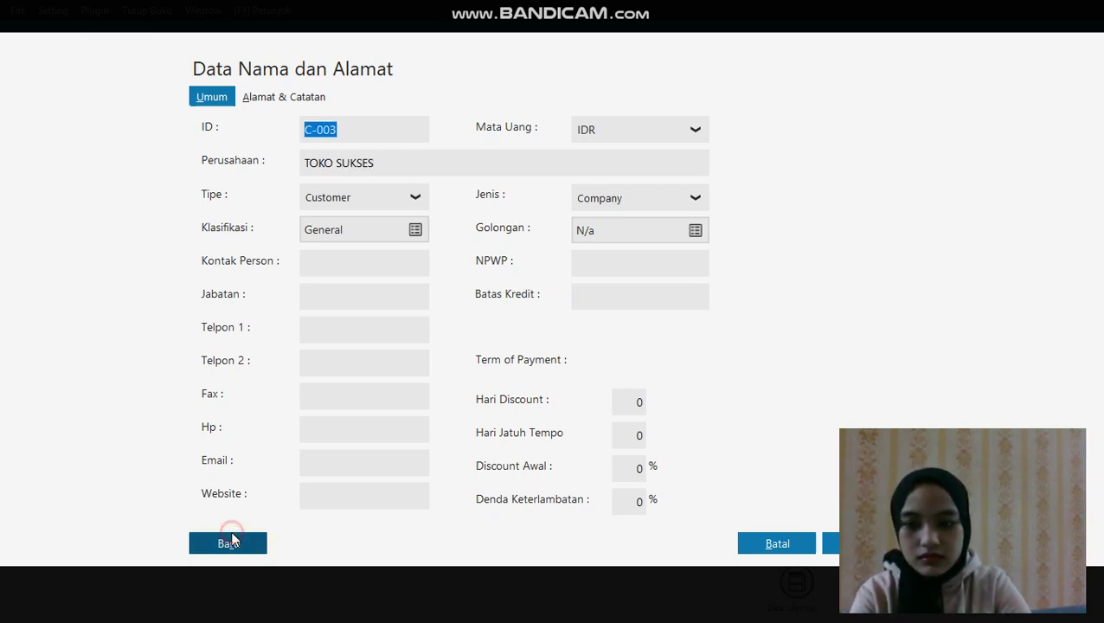
Enter customer C-004 with its company name and save it
{"action": "left_click", "coordinate": [363, 126]}
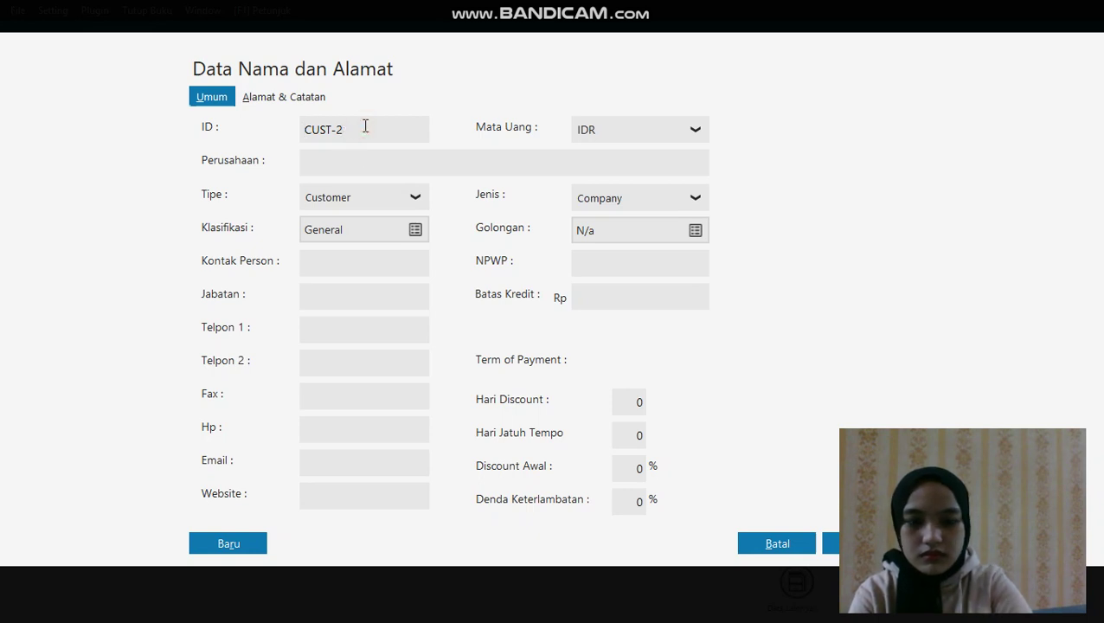
{"action": "key", "text": "BackSpace"}
{"action": "key", "text": "BackSpace"}
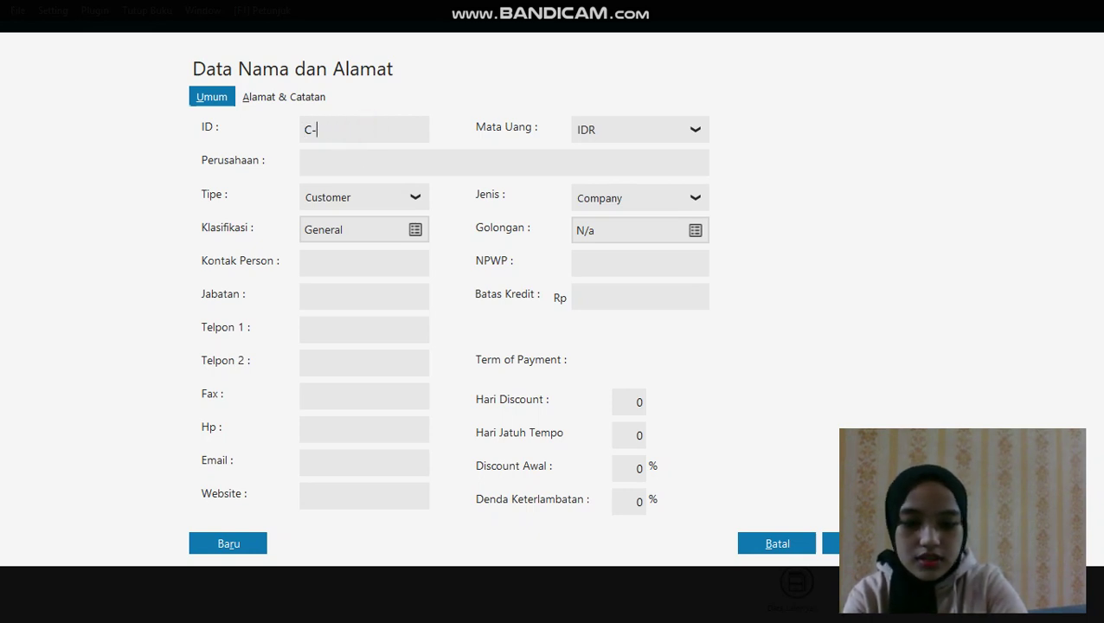
{"action": "left_click", "coordinate": [370, 164]}
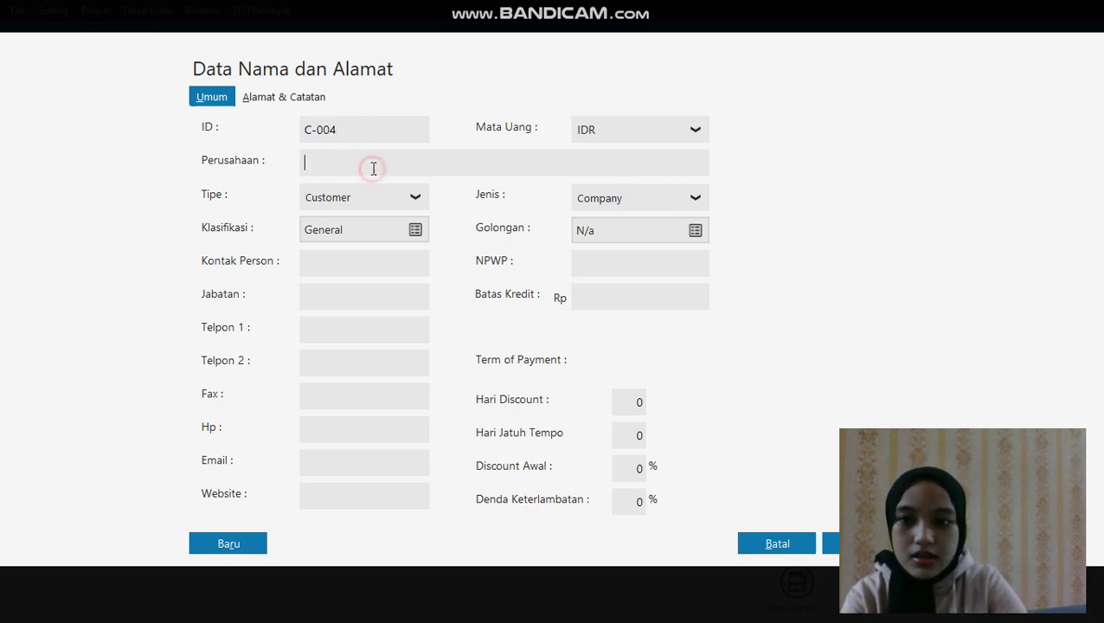
{"action": "type", "text": "T"}
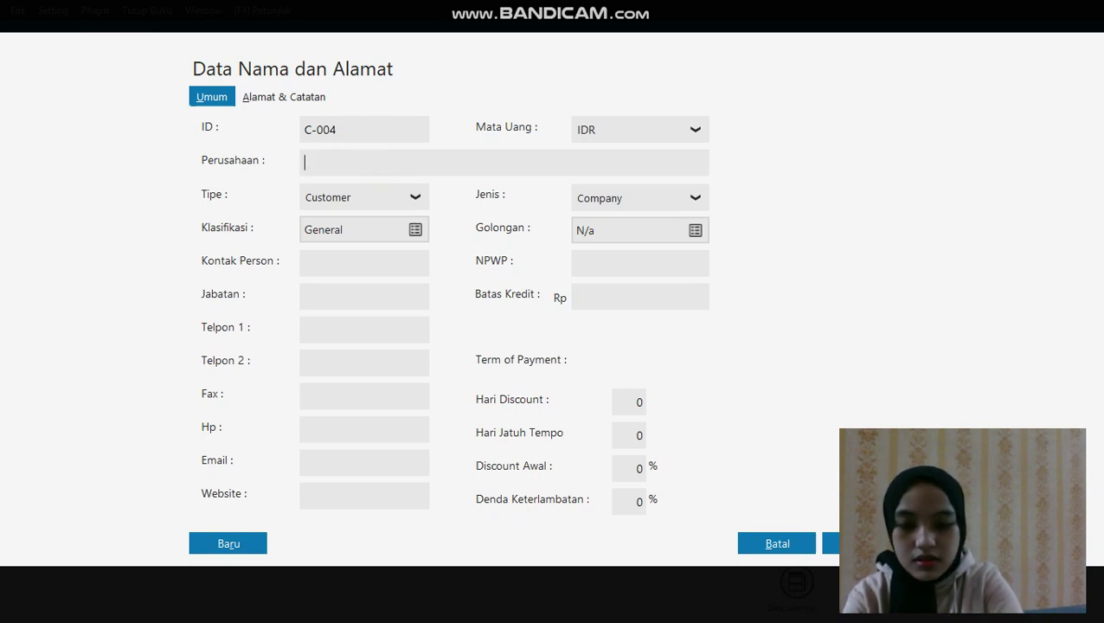
{"action": "left_click", "coordinate": [246, 552]}
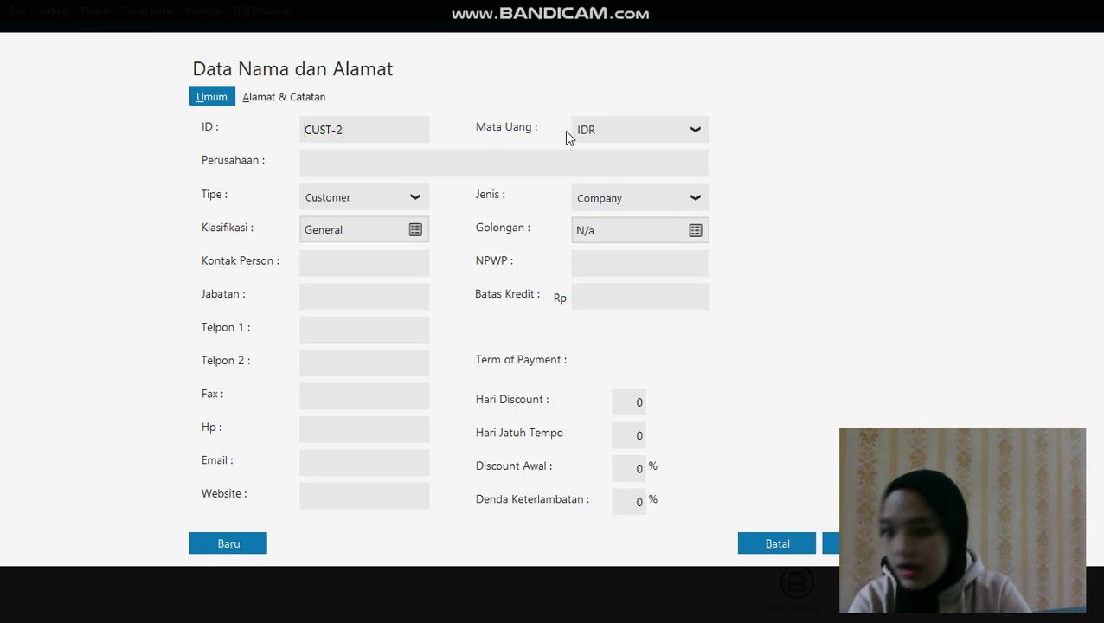
{"action": "left_click", "coordinate": [420, 200]}
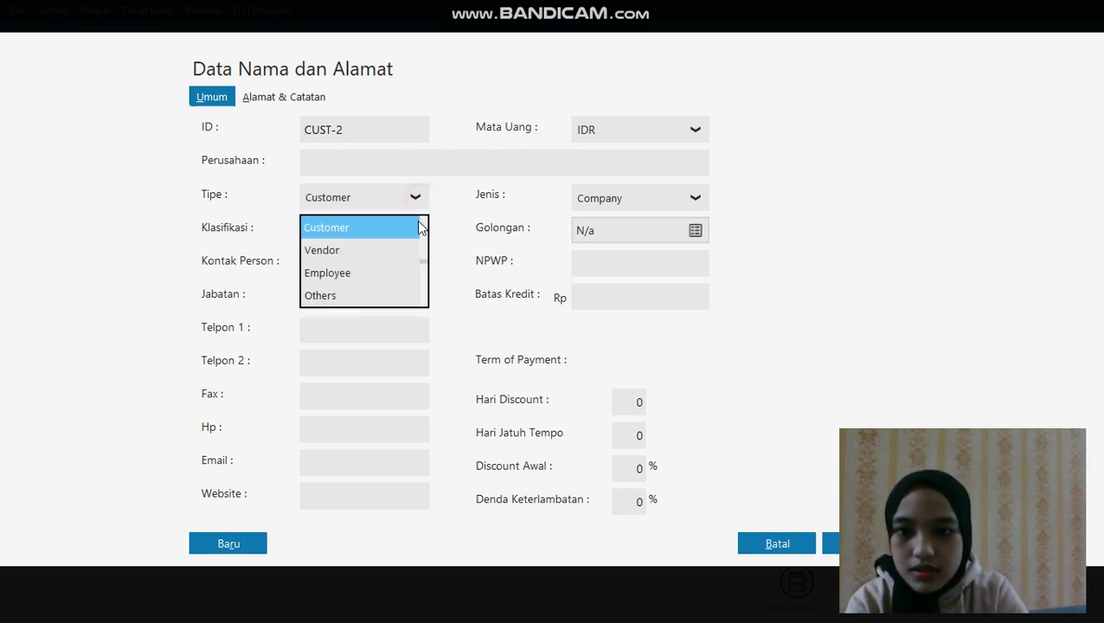
Add vendor V-001 SEPHIA PHONE and save it
{"action": "left_click", "coordinate": [391, 251]}
{"action": "left_click", "coordinate": [399, 163]}
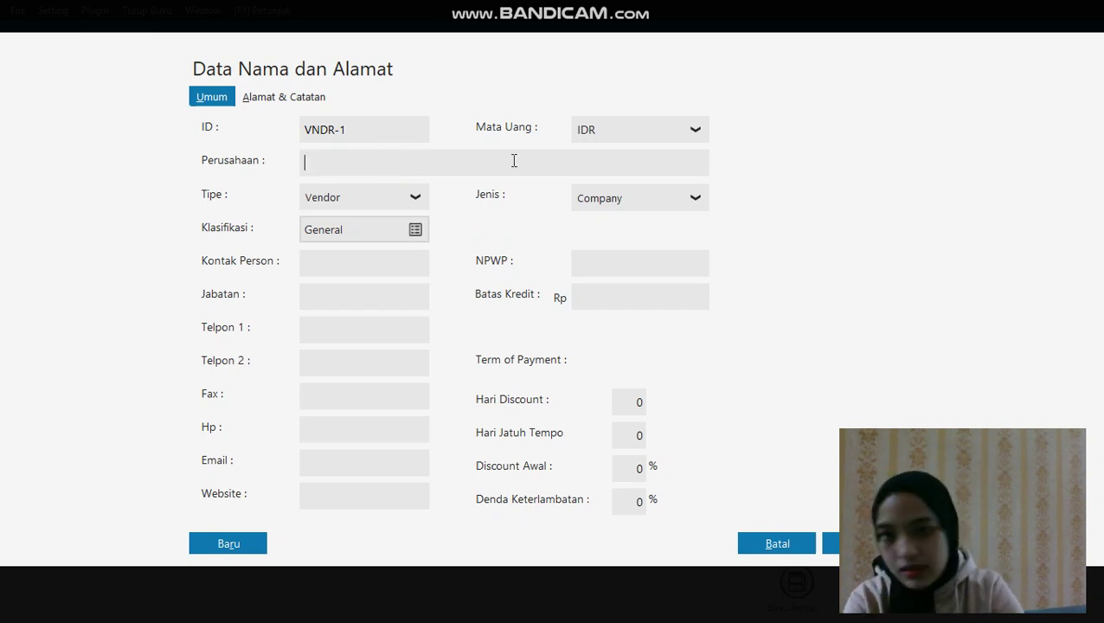
{"action": "double_click", "coordinate": [405, 124]}
{"action": "left_click", "coordinate": [406, 124]}
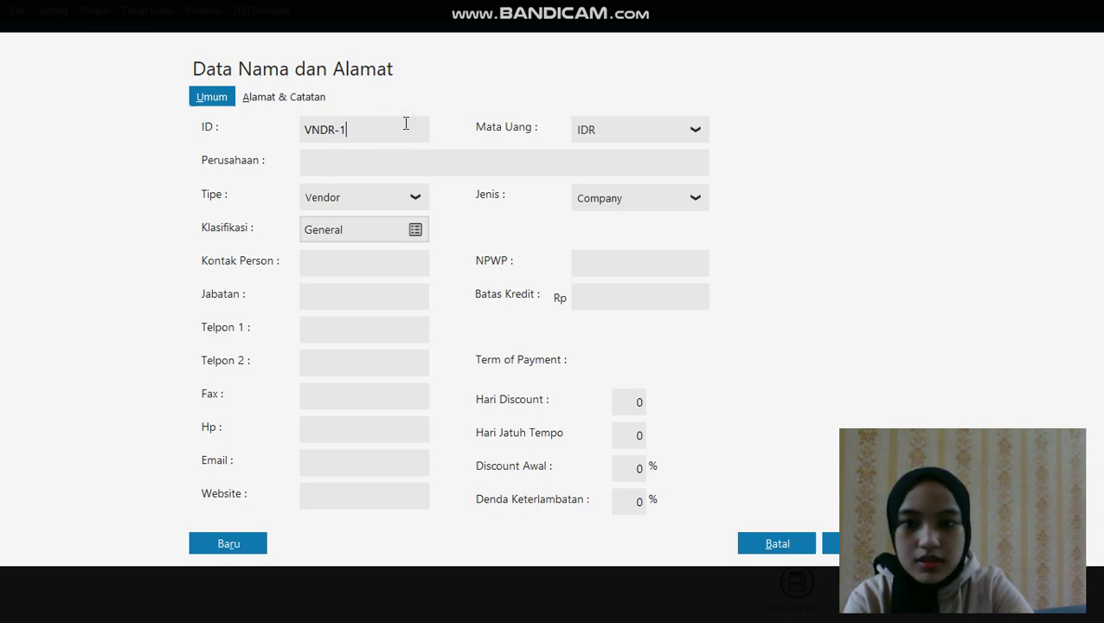
{"action": "key", "text": "BackSpace"}
{"action": "key", "text": "BackSpace"}
{"action": "key", "text": "BackSpace"}
{"action": "key", "text": "BackSpace"}
{"action": "key", "text": "BackSpace"}
{"action": "type", "text": "-00"}
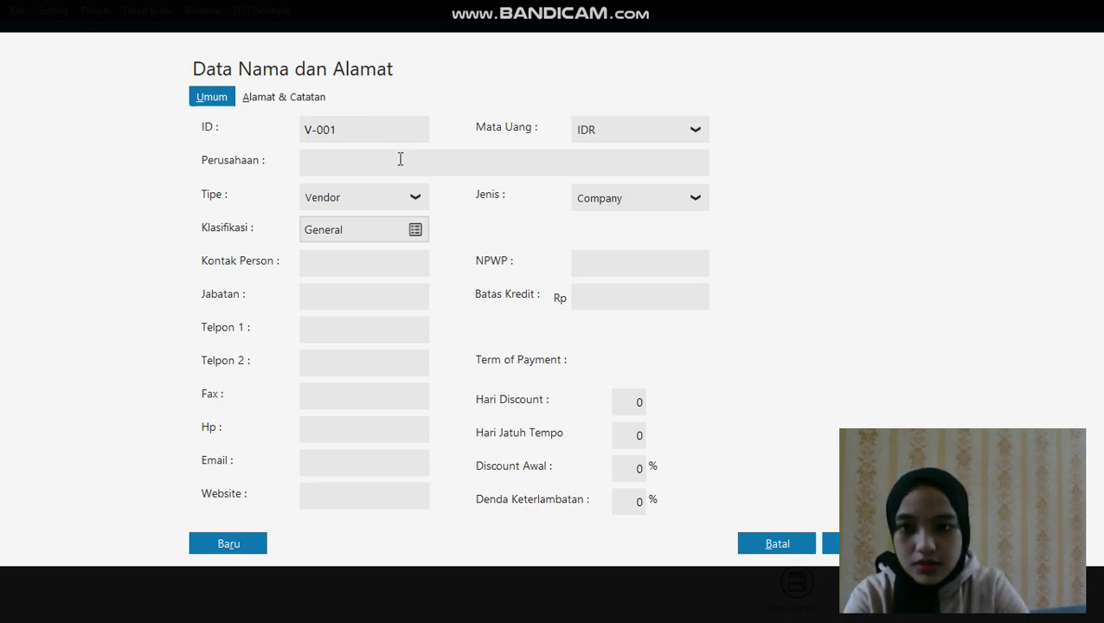
{"action": "left_click", "coordinate": [400, 160]}
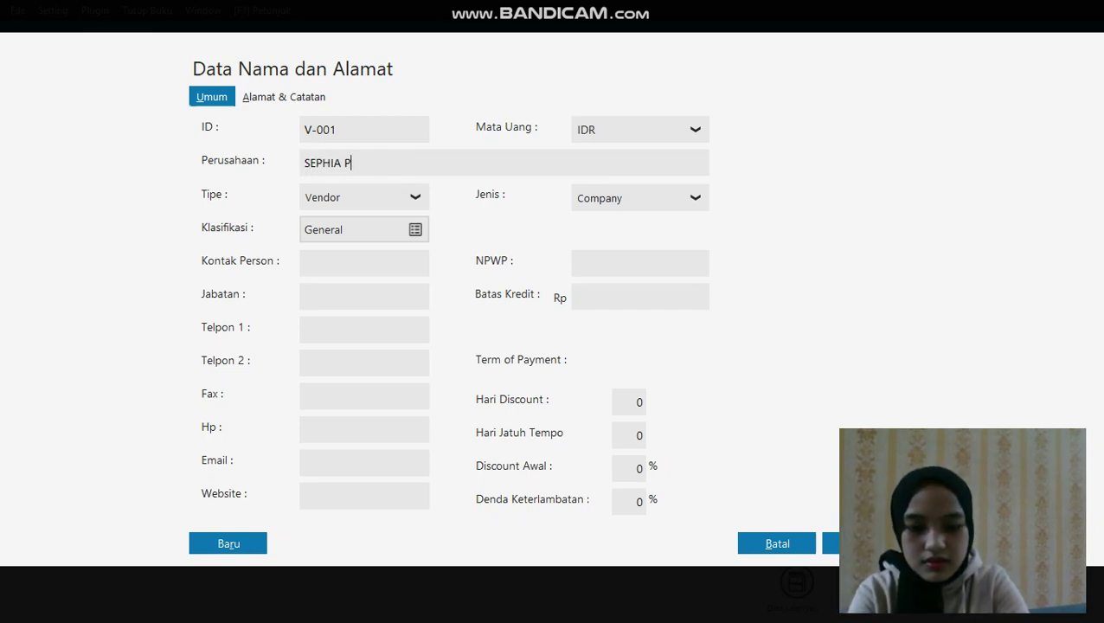
{"action": "left_click", "coordinate": [208, 542]}
Add vendor V-002 TOKO SEMANGAT and save it
{"action": "left_click", "coordinate": [366, 129]}
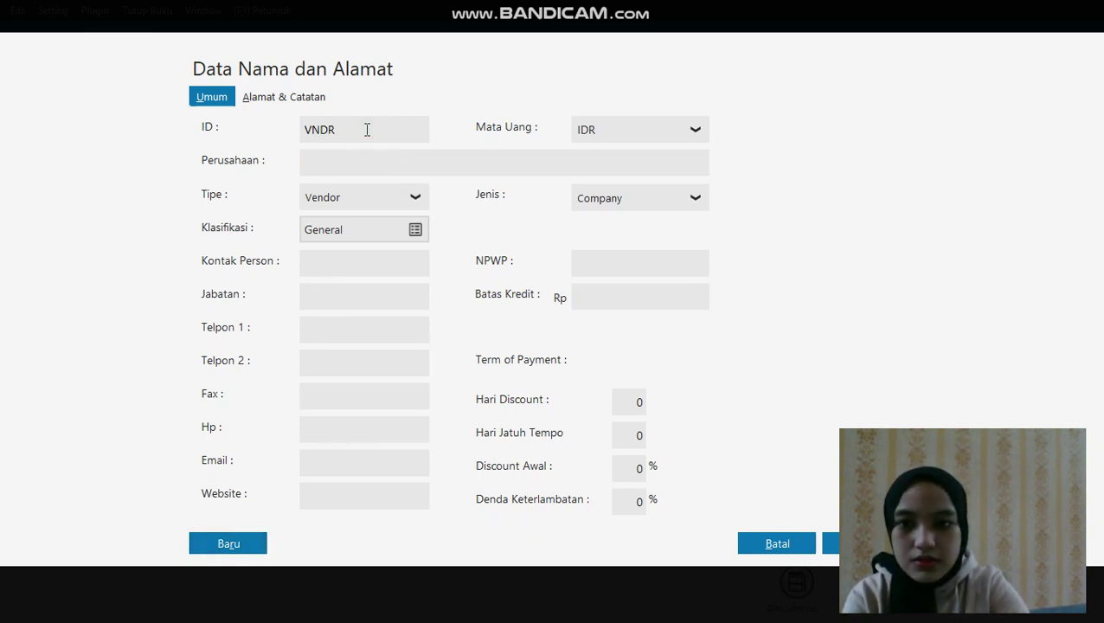
{"action": "type", "text": "-002"}
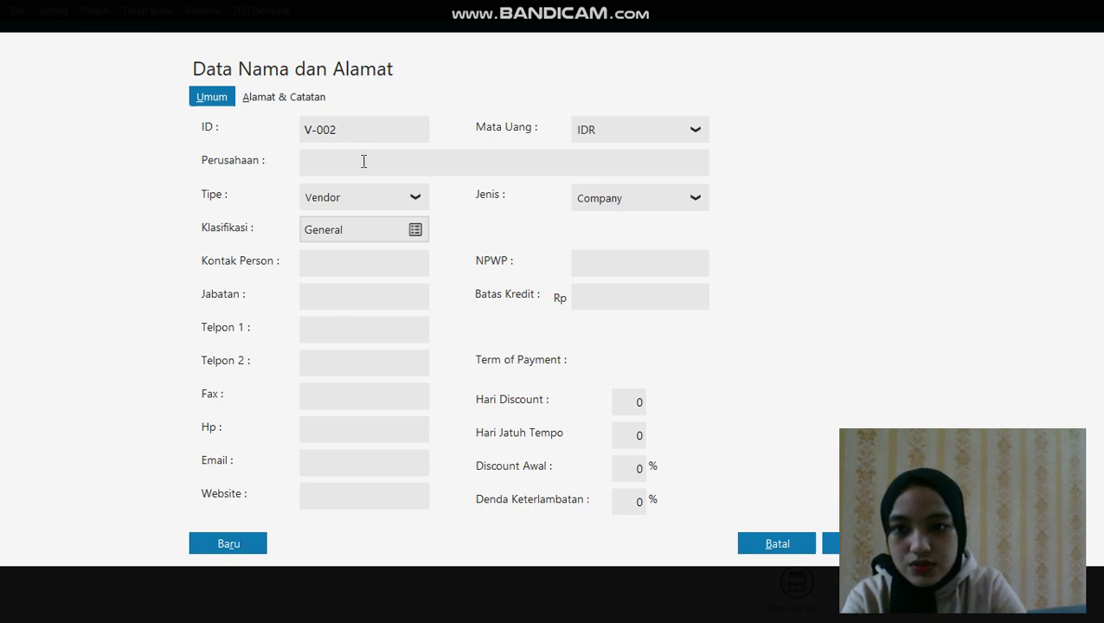
{"action": "left_click", "coordinate": [363, 172]}
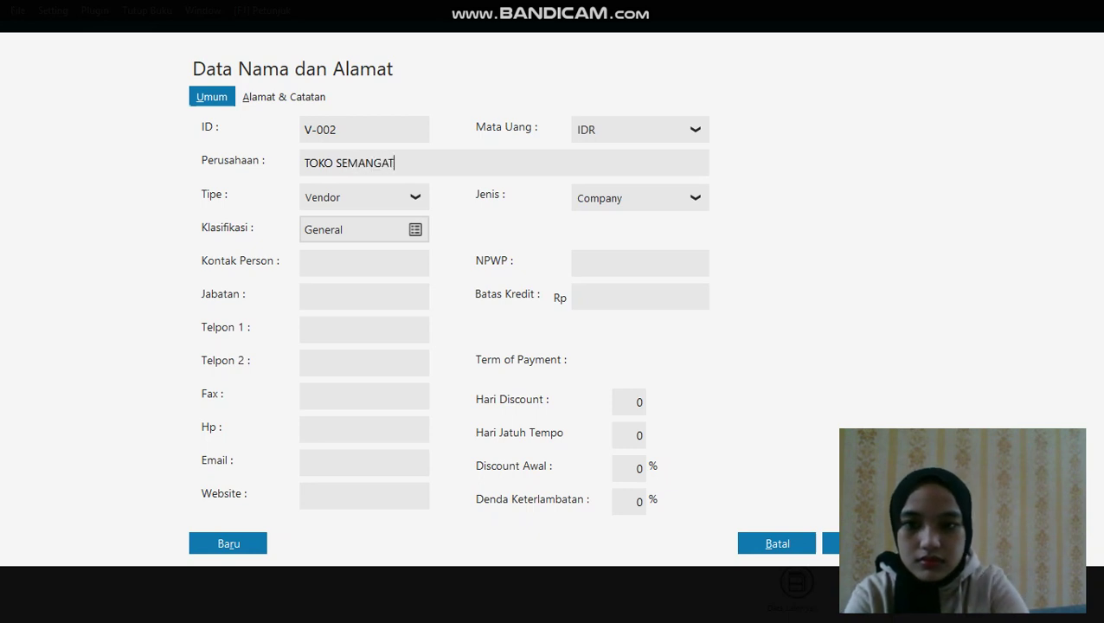
{"action": "left_click", "coordinate": [248, 541]}
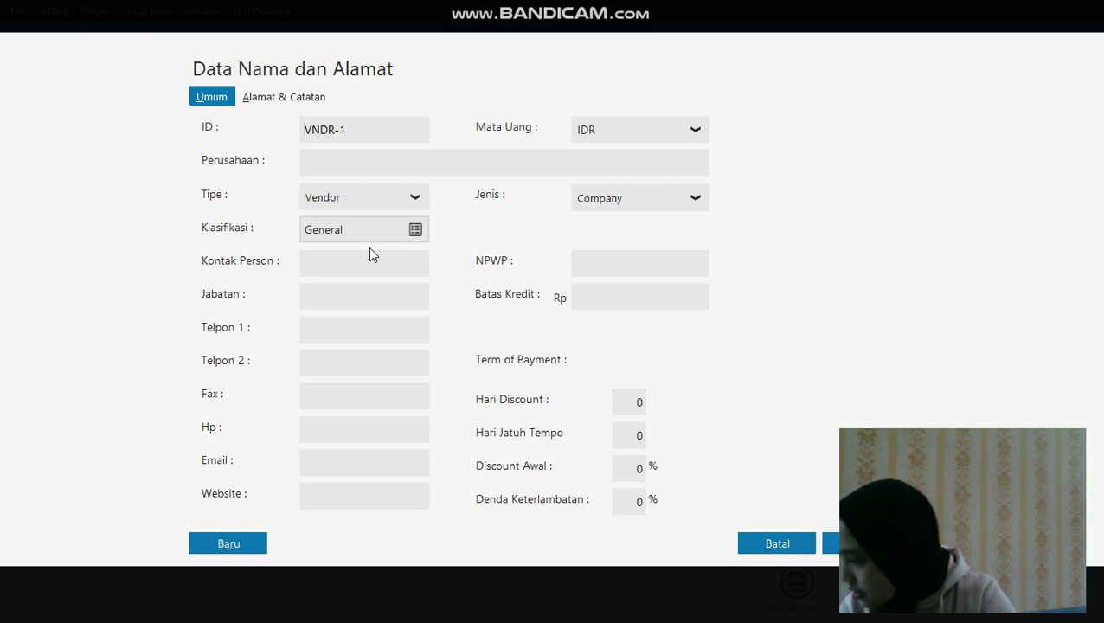
Switch the record type to Employee and save employee E-001 with its name
{"action": "left_click", "coordinate": [396, 206]}
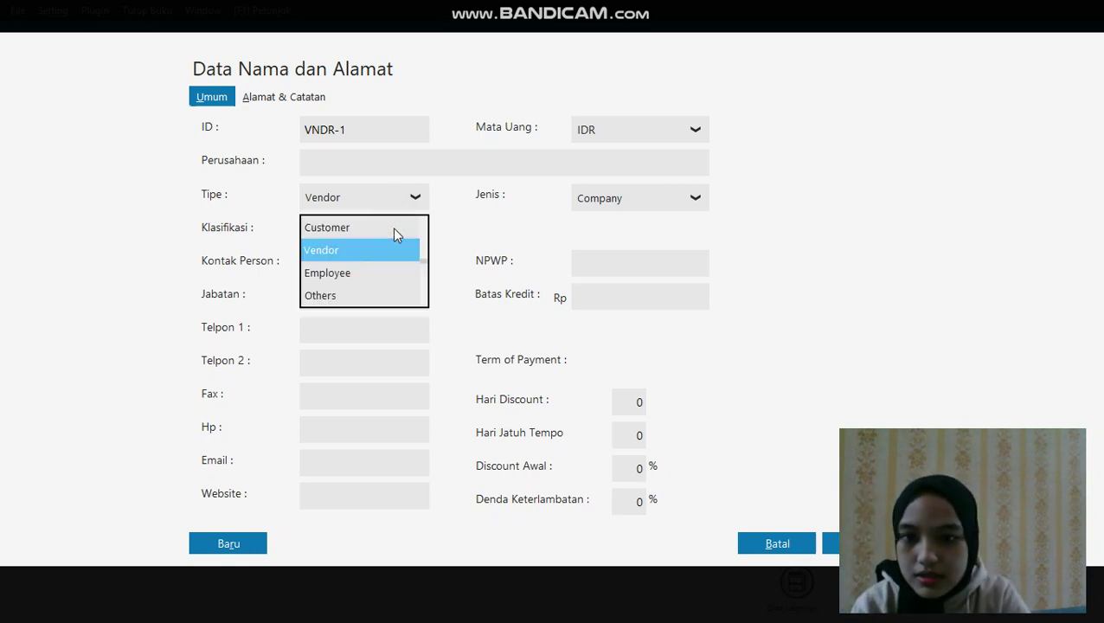
{"action": "left_click", "coordinate": [390, 274]}
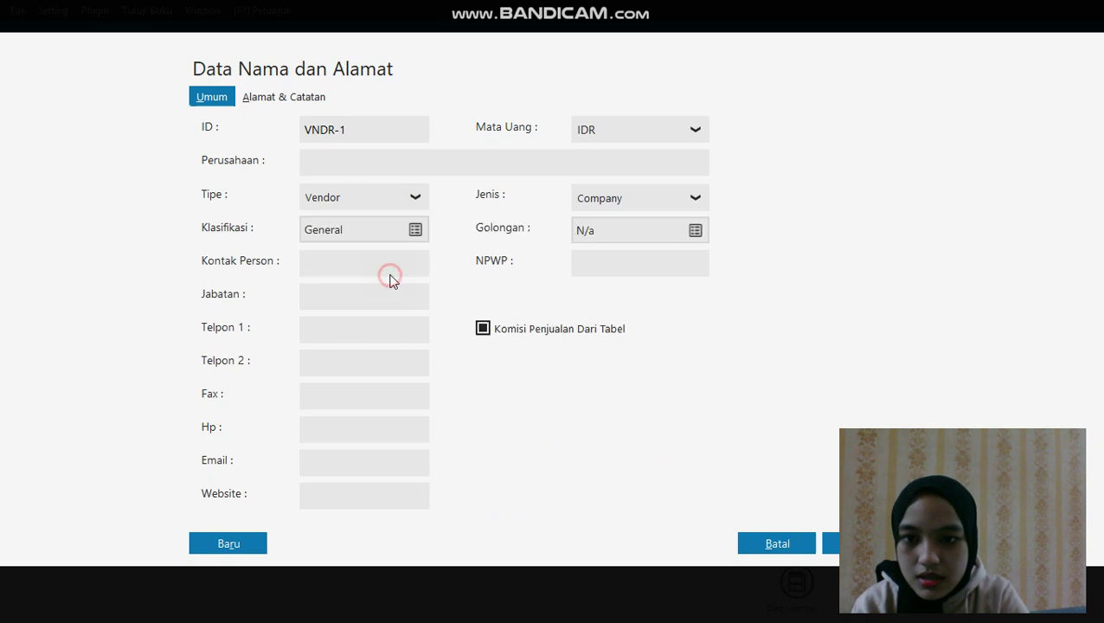
{"action": "left_click", "coordinate": [352, 127]}
{"action": "double_click", "coordinate": [356, 127]}
{"action": "key", "text": "BackSpace"}
{"action": "key", "text": "BackSpace"}
{"action": "key", "text": "BackSpace"}
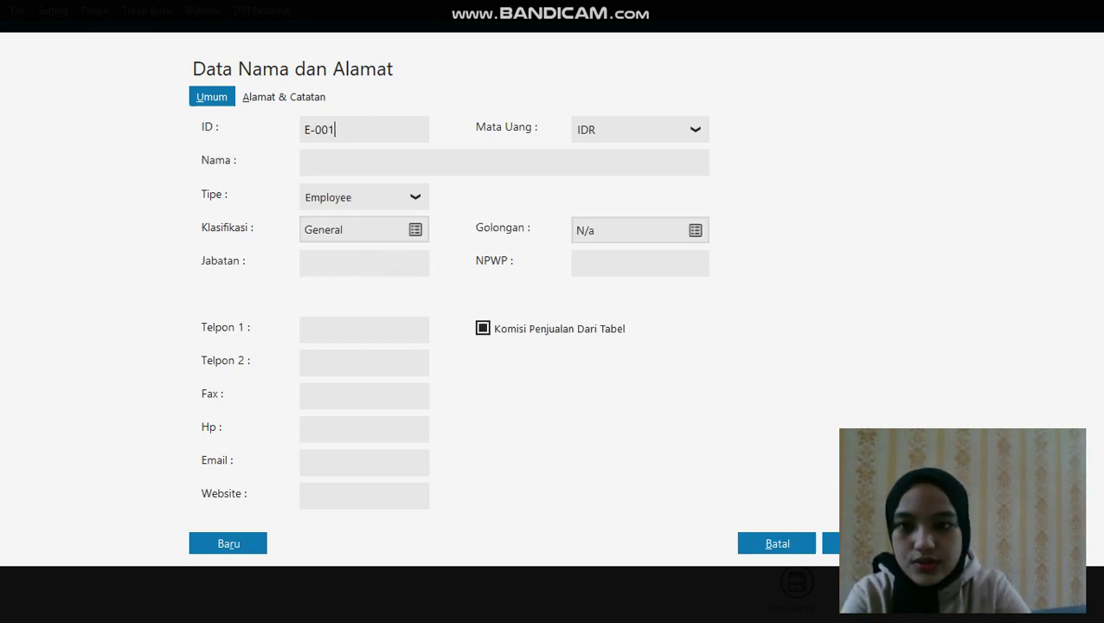
{"action": "left_click", "coordinate": [342, 154]}
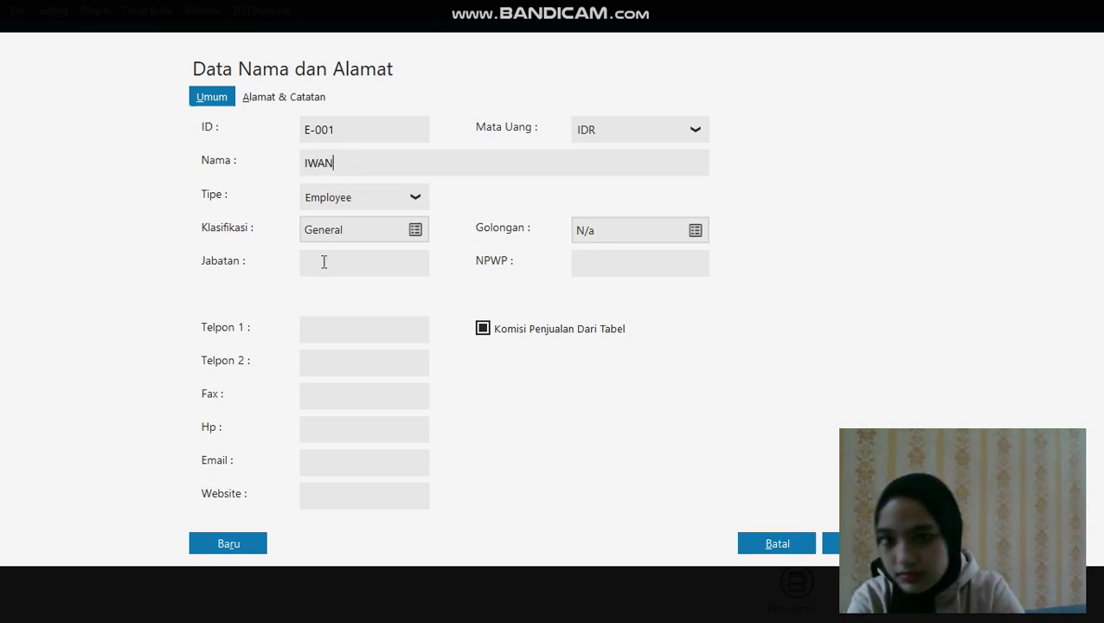
{"action": "left_click", "coordinate": [235, 547]}
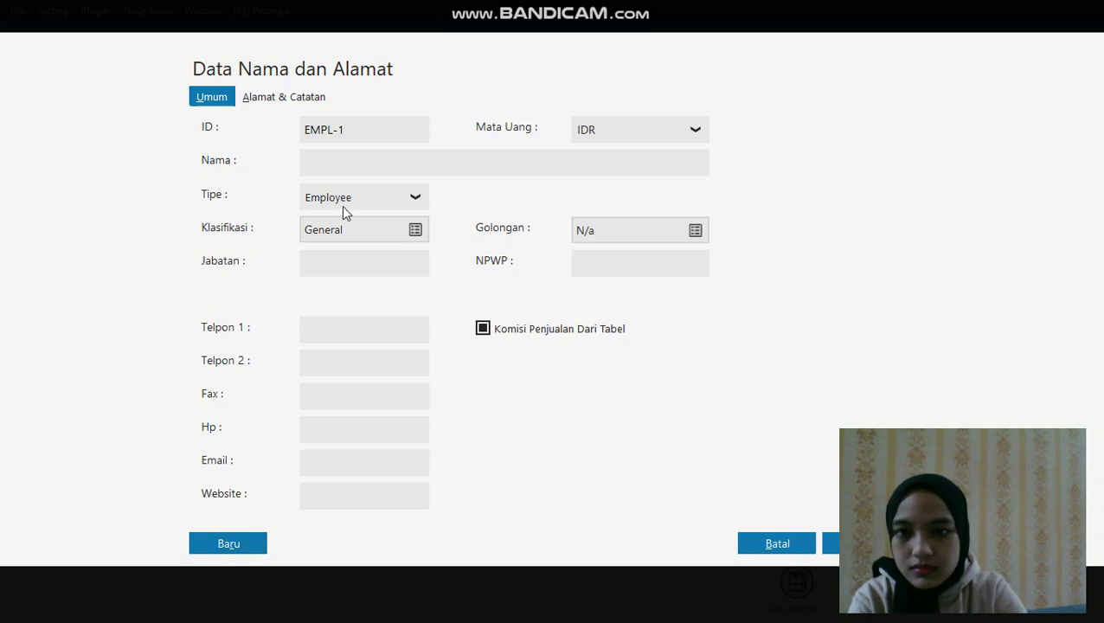
Add and save employees E-002 and E-003 (TARI) with their names
{"action": "left_click", "coordinate": [366, 137]}
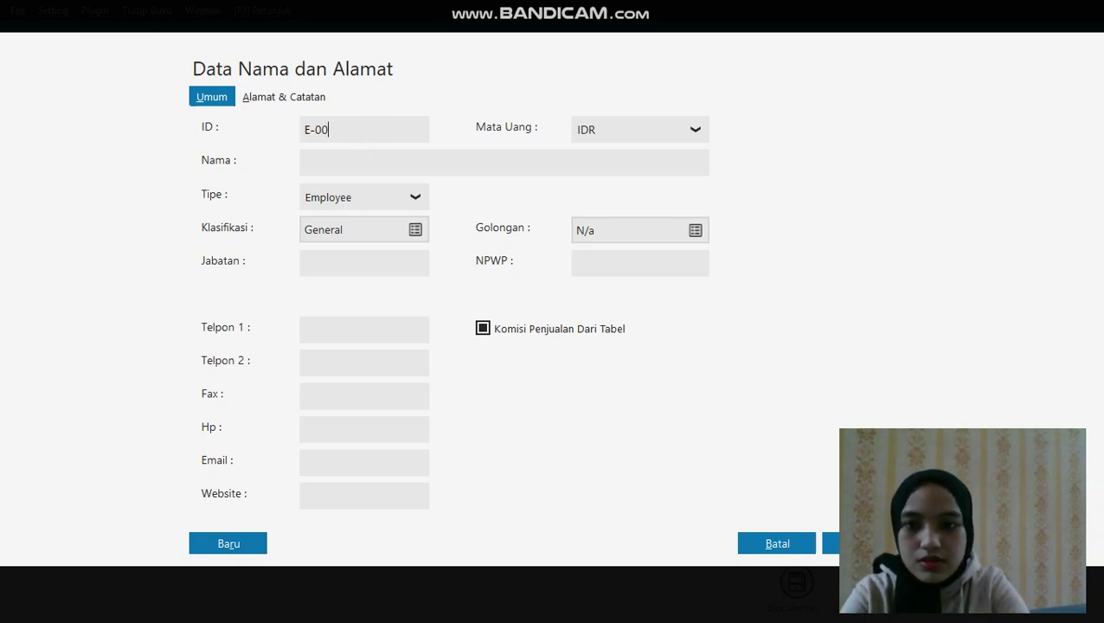
{"action": "left_click", "coordinate": [375, 167]}
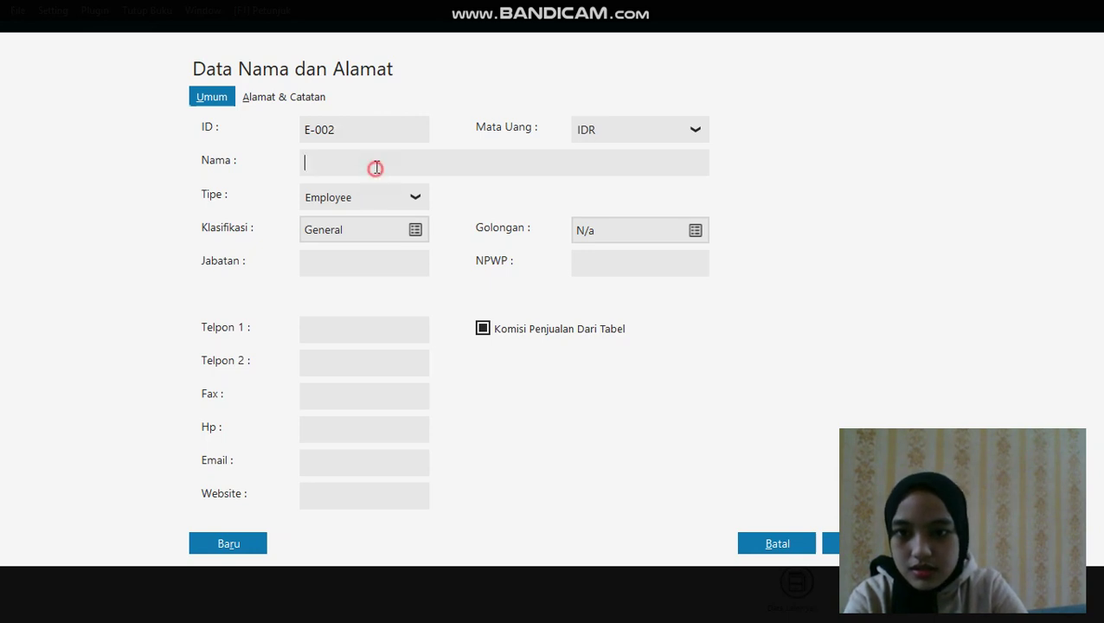
{"action": "type", "text": "BADU"}
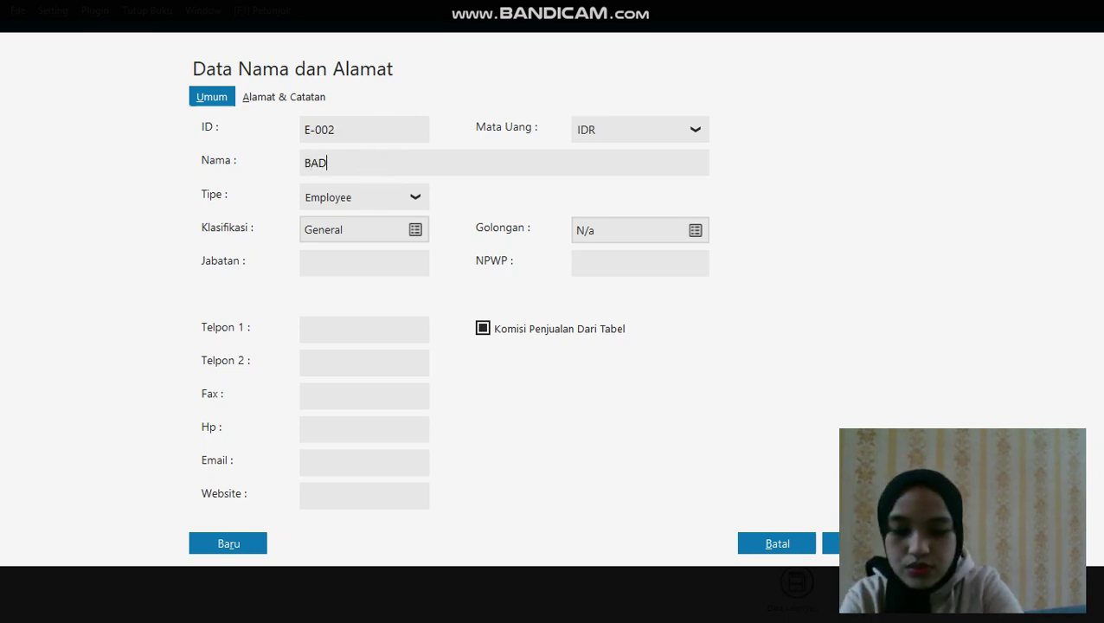
{"action": "left_click", "coordinate": [231, 552]}
{"action": "left_click", "coordinate": [349, 130]}
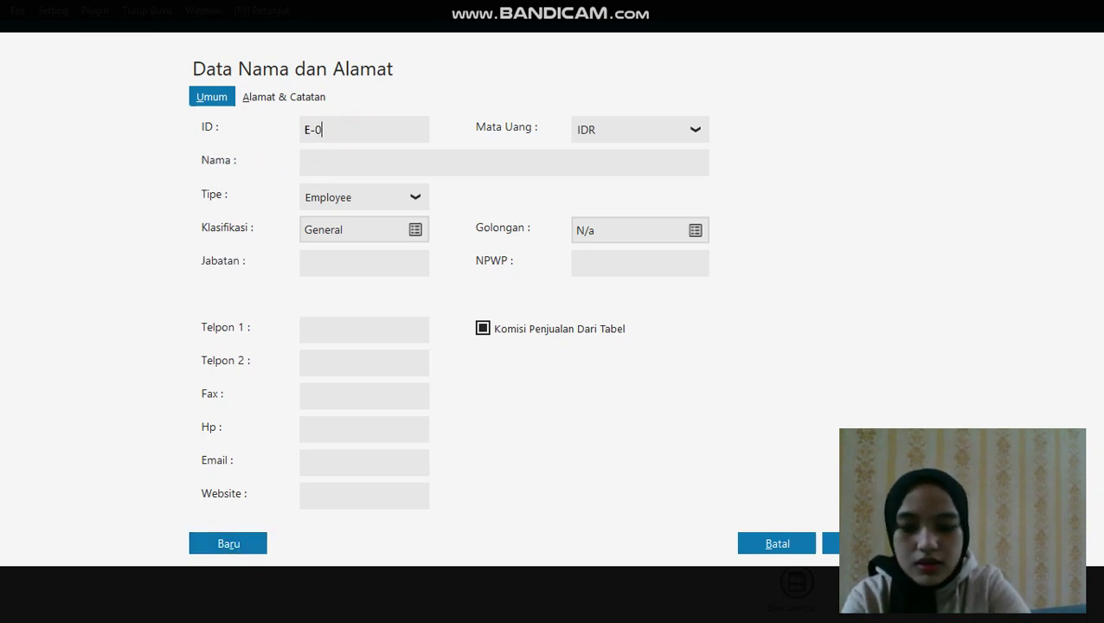
{"action": "left_click", "coordinate": [347, 157]}
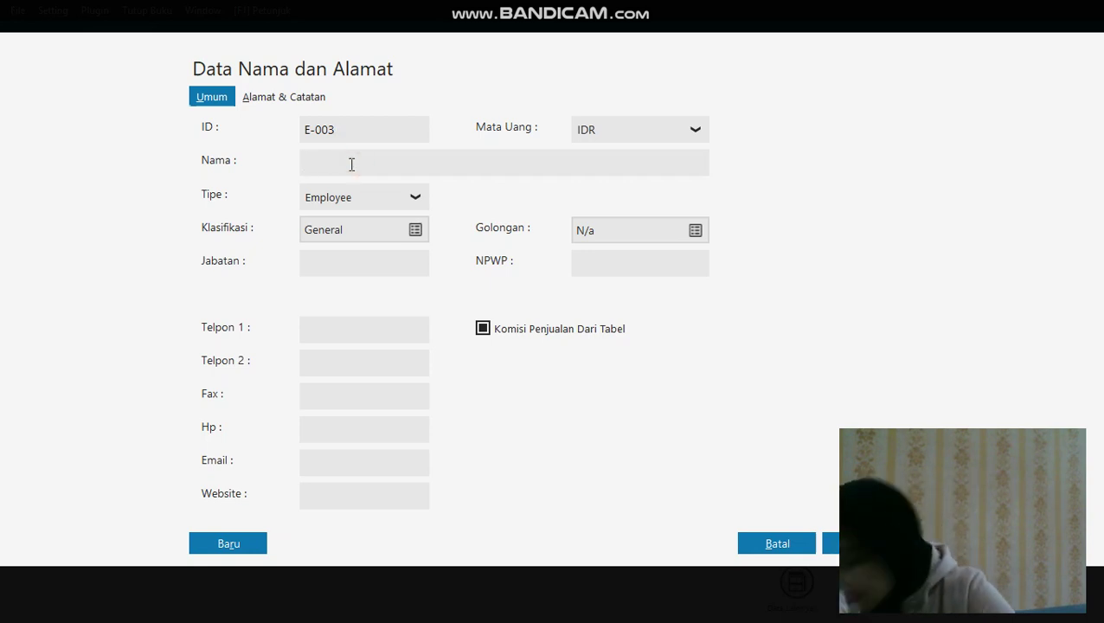
{"action": "type", "text": "TARI"}
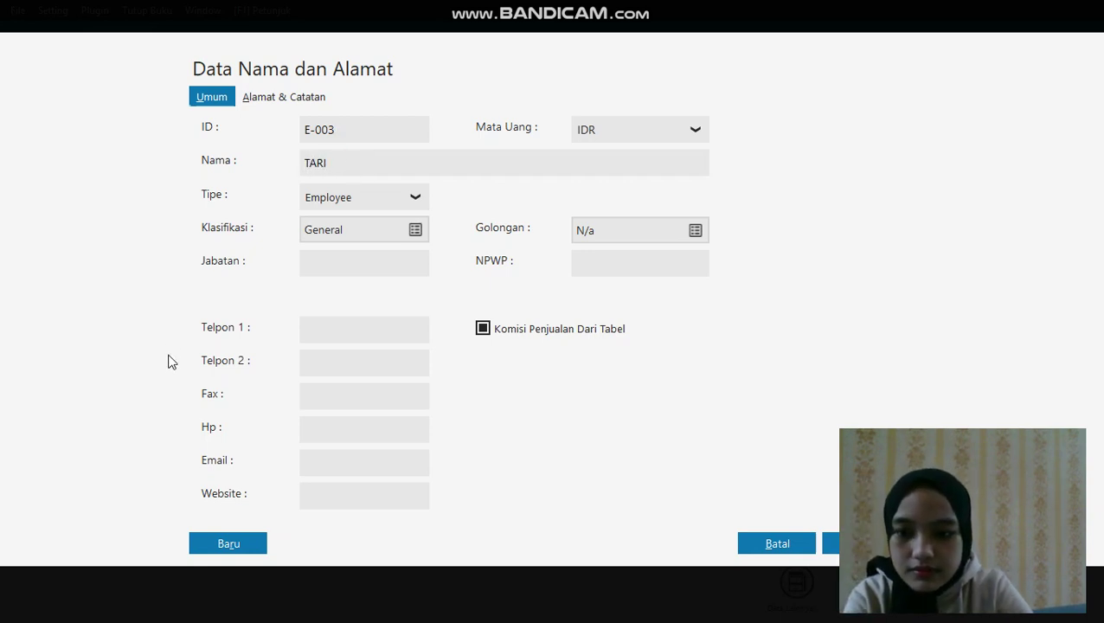
{"action": "left_click", "coordinate": [210, 544]}
Add employee E-004 AGUS, then try saving the empty form, which warns a name is required
{"action": "left_click", "coordinate": [360, 137]}
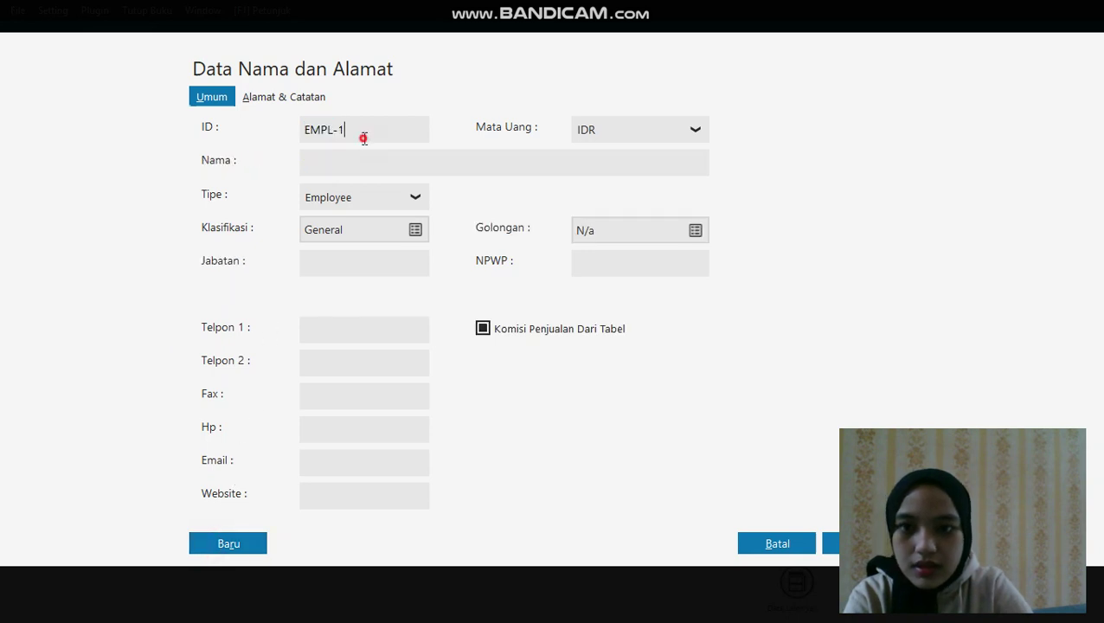
{"action": "double_click", "coordinate": [364, 138]}
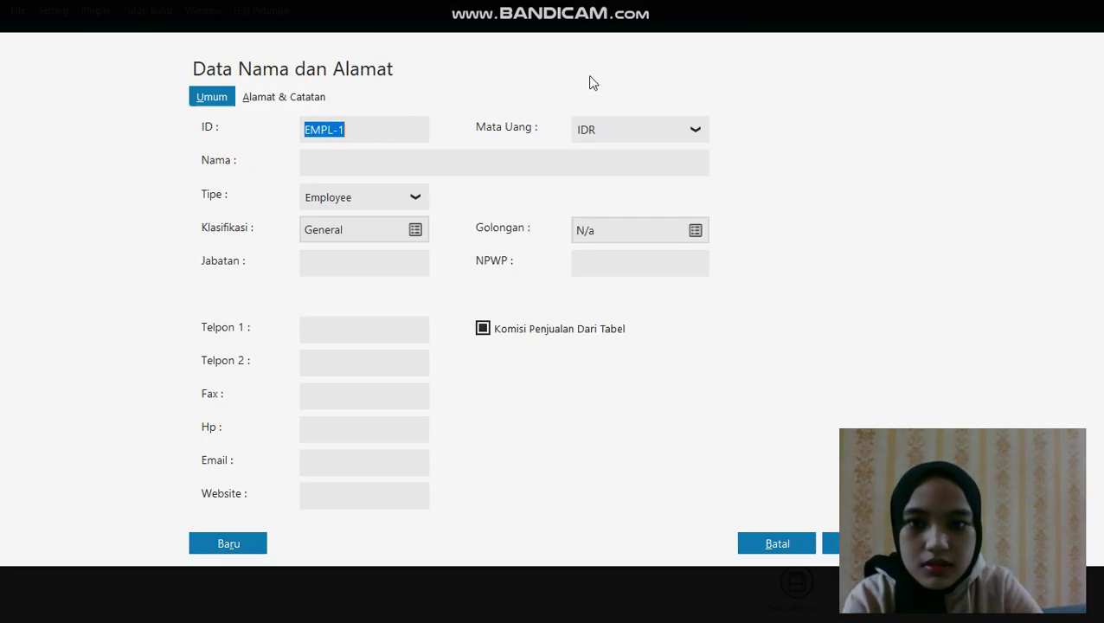
{"action": "left_click", "coordinate": [377, 127]}
{"action": "key", "text": "BackSpace"}
{"action": "key", "text": "BackSpace"}
{"action": "key", "text": "BackSpace"}
{"action": "key", "text": "BackSpace"}
{"action": "key", "text": "BackSpace"}
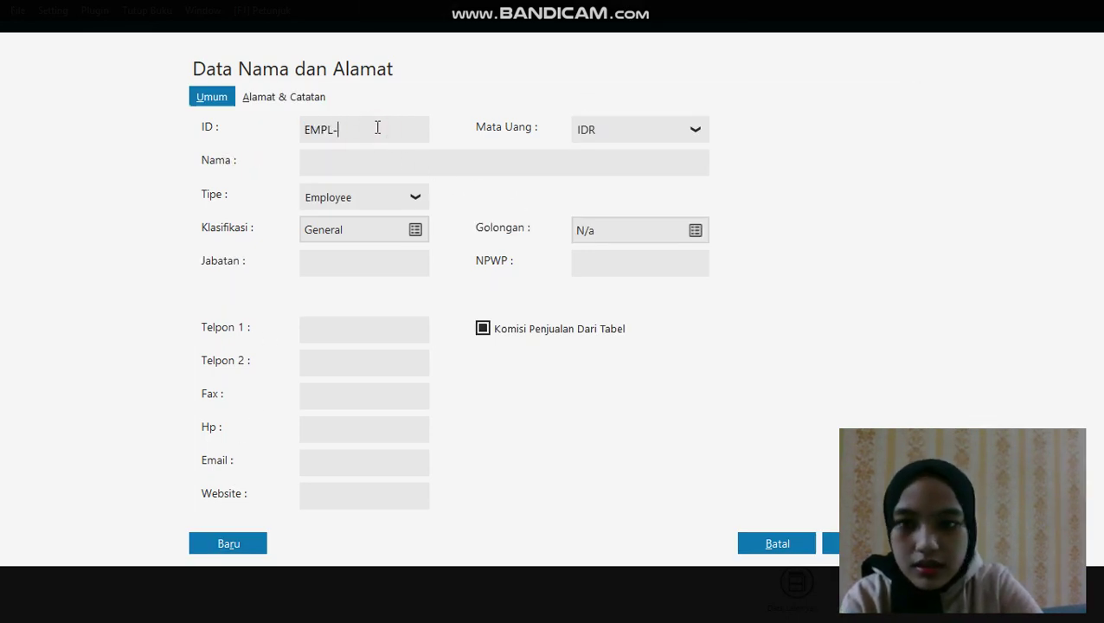
{"action": "type", "text": "-004"}
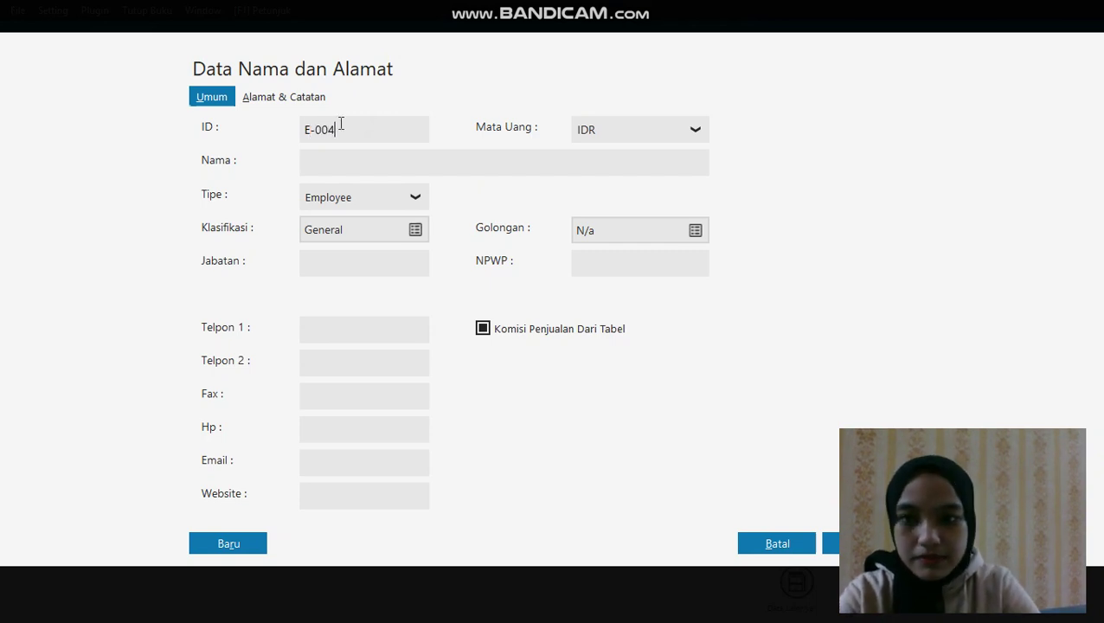
{"action": "left_click", "coordinate": [344, 160]}
{"action": "type", "text": "AGUS"}
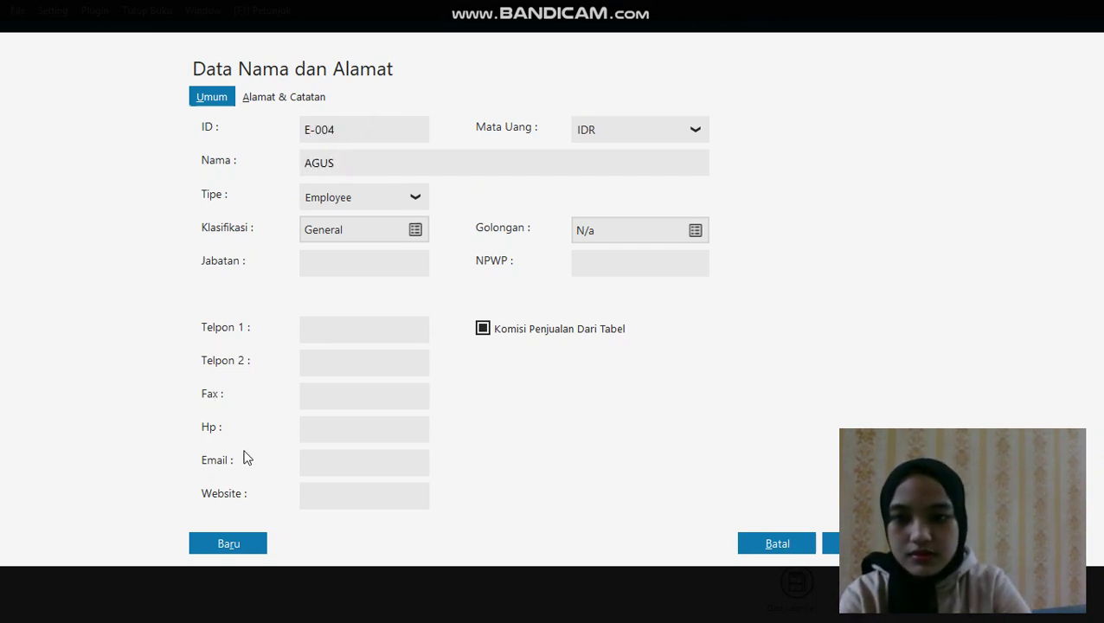
{"action": "left_click", "coordinate": [258, 546]}
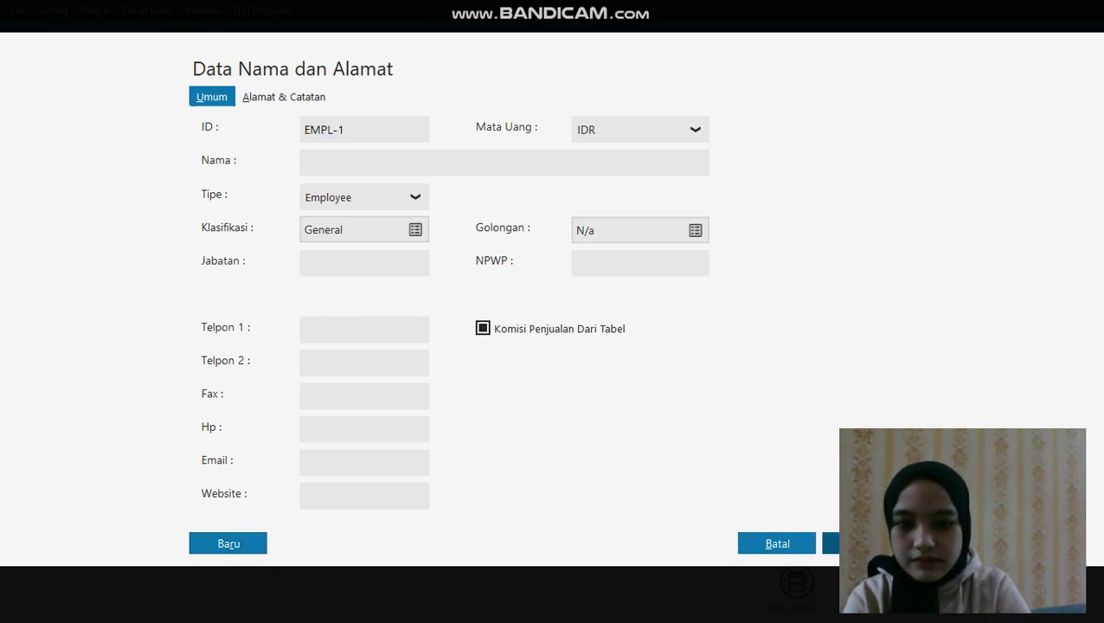
{"action": "left_click", "coordinate": [827, 542]}
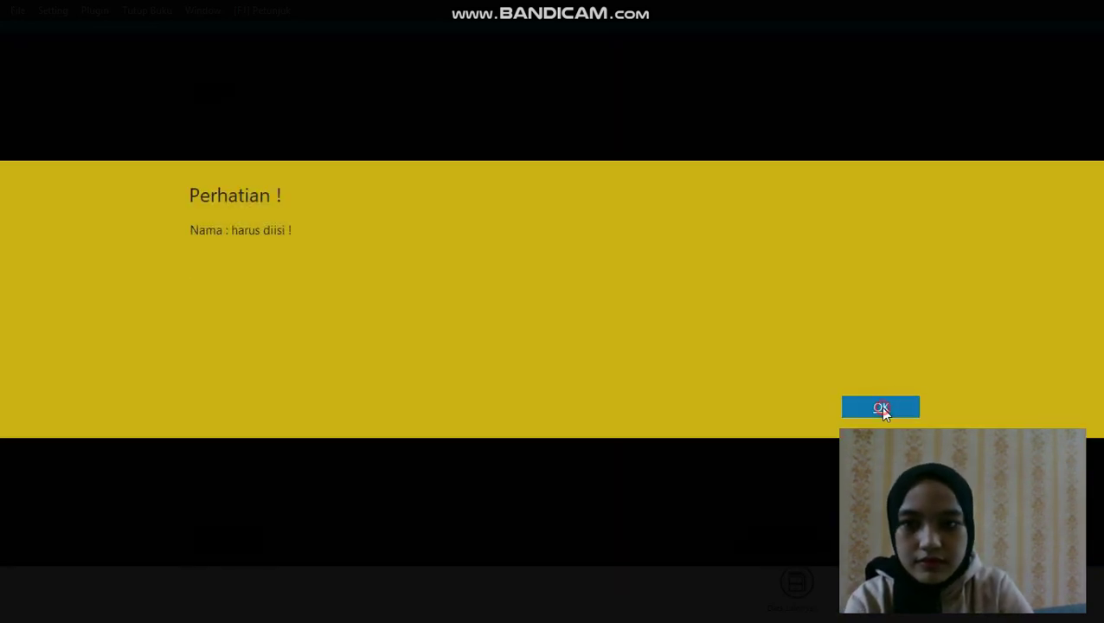
Dismiss the warning, cancel the blank employee form, and review the 10 name records
{"action": "left_click", "coordinate": [880, 406]}
{"action": "left_click", "coordinate": [776, 543]}
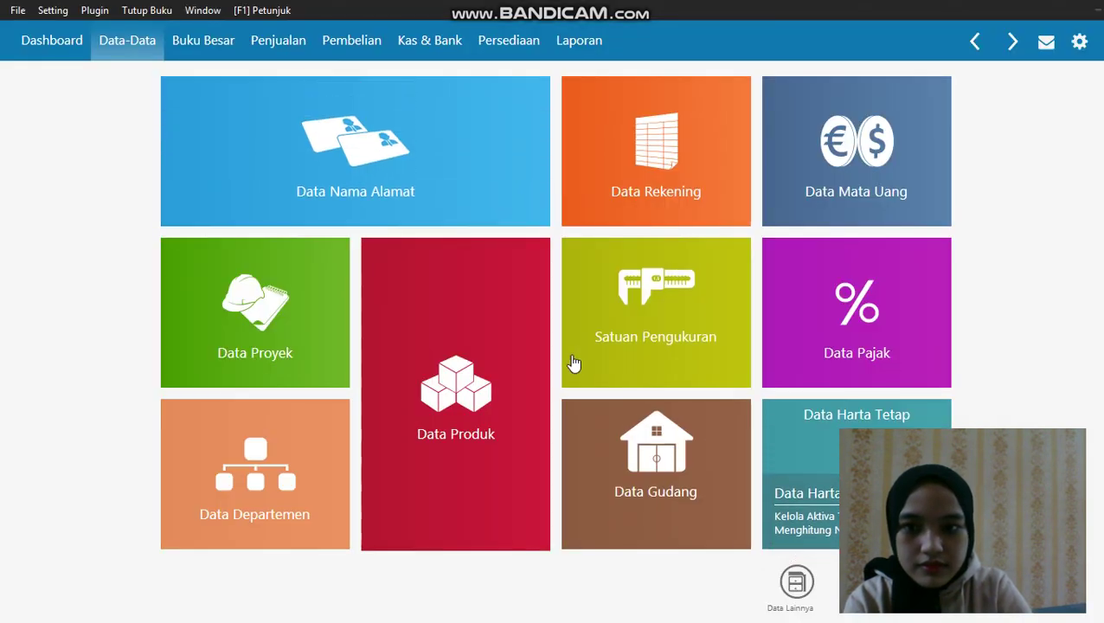
{"action": "left_click", "coordinate": [223, 209]}
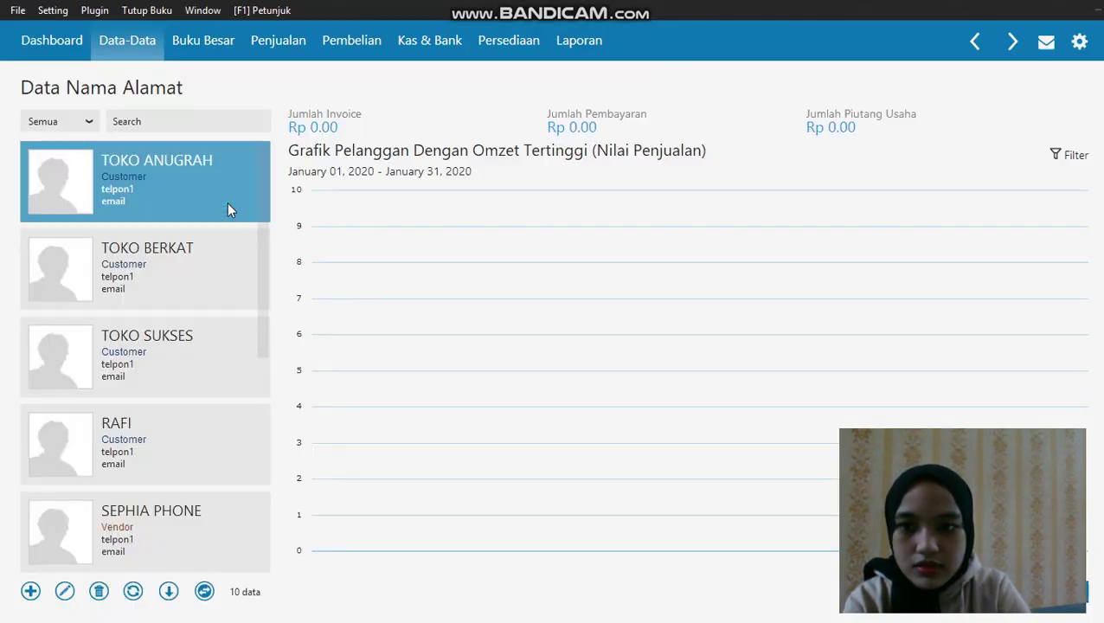
{"action": "scroll", "coordinate": [244, 345], "scroll_direction": "down", "scroll_amount": 1}
{"action": "scroll", "coordinate": [244, 345], "scroll_direction": "down", "scroll_amount": 3}
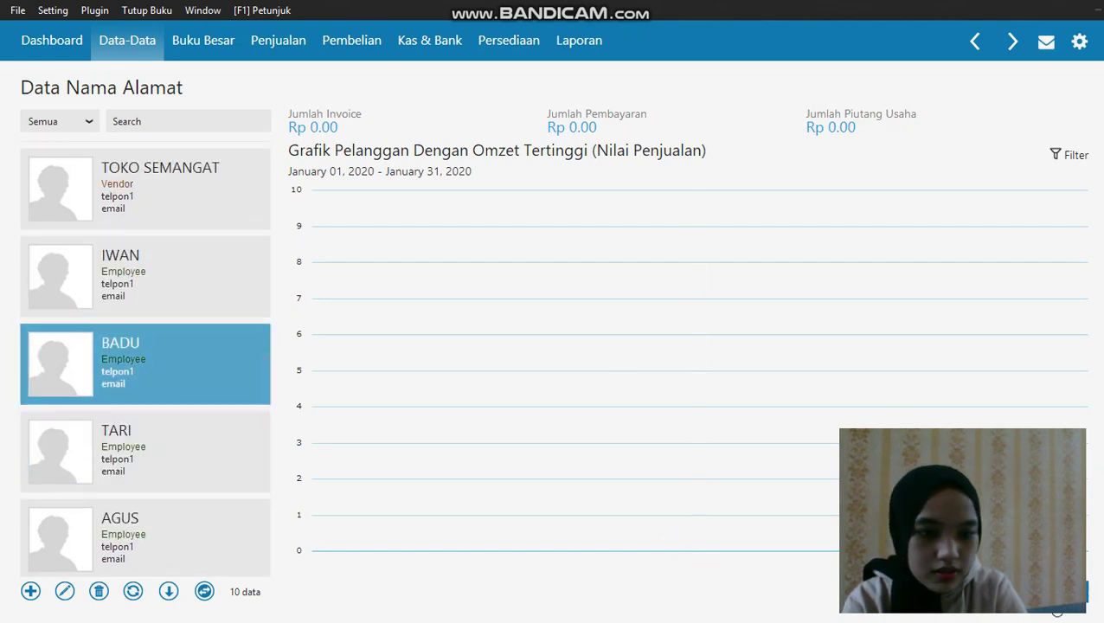
{"action": "left_click", "coordinate": [127, 40]}
{"action": "left_click", "coordinate": [53, 10]}
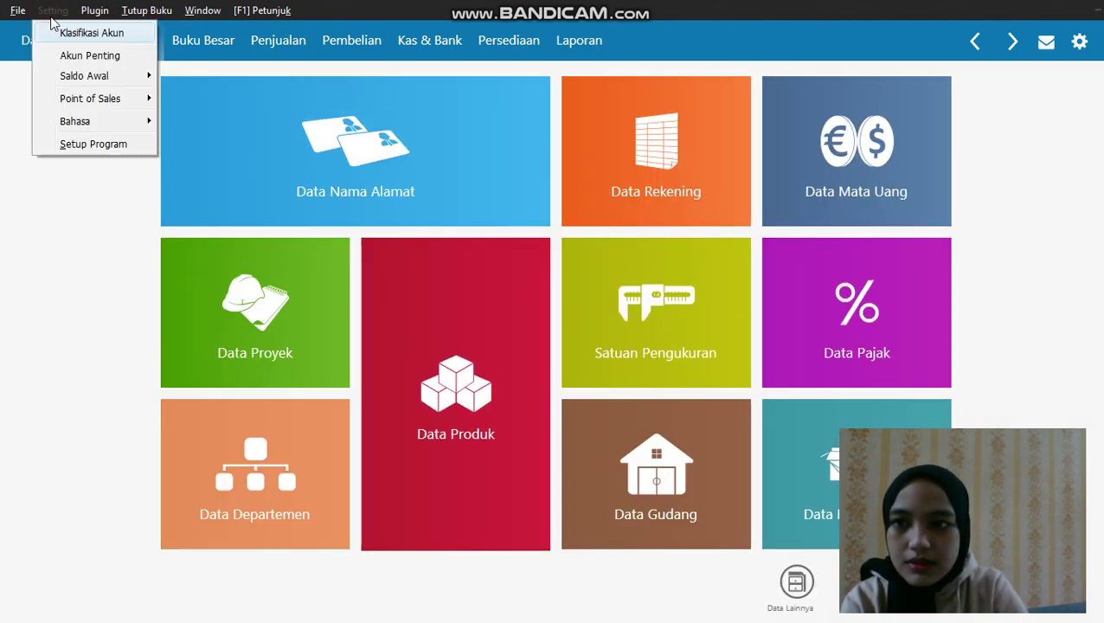
Open Saldo Awal Piutang Usaha filtered to General and start a new receivable entry
{"action": "mouse_move", "coordinate": [97, 82]}
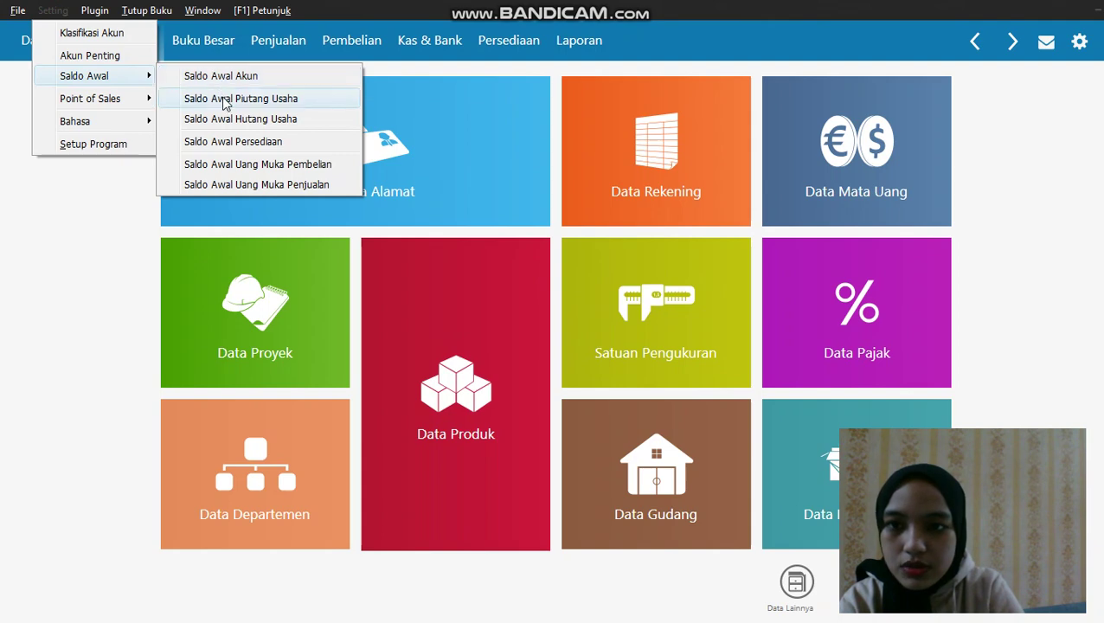
{"action": "left_click", "coordinate": [217, 98]}
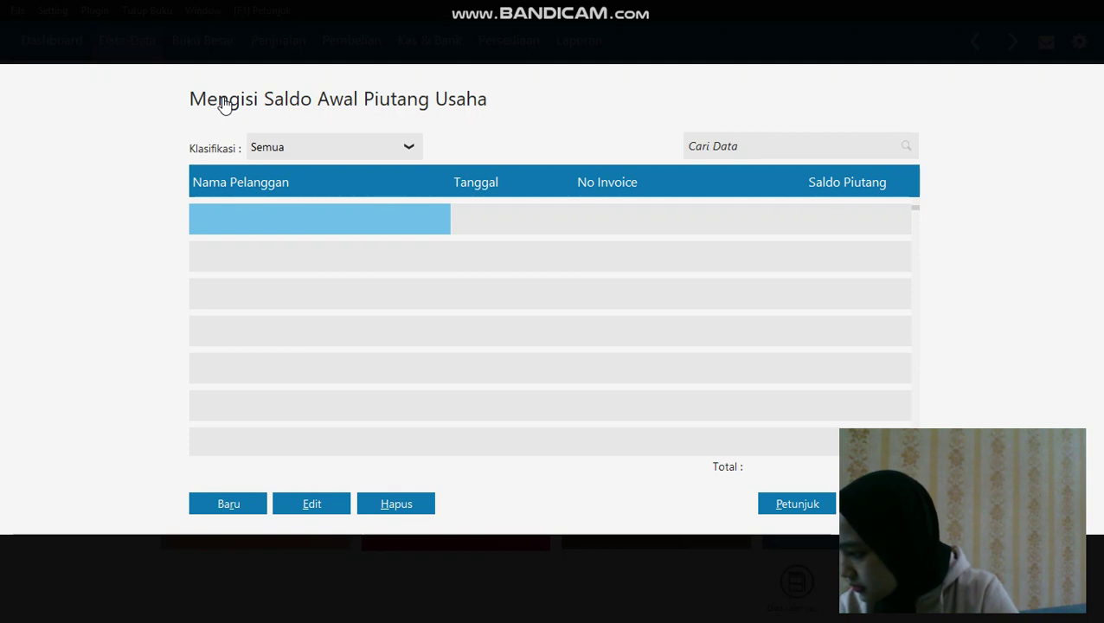
{"action": "left_click", "coordinate": [408, 147]}
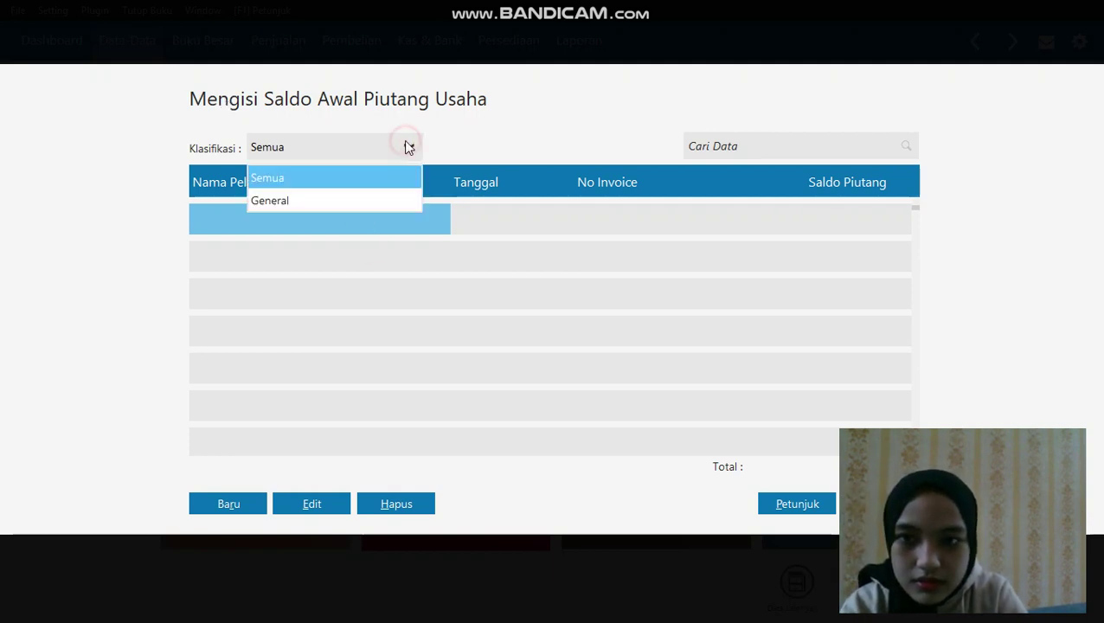
{"action": "left_click", "coordinate": [367, 202]}
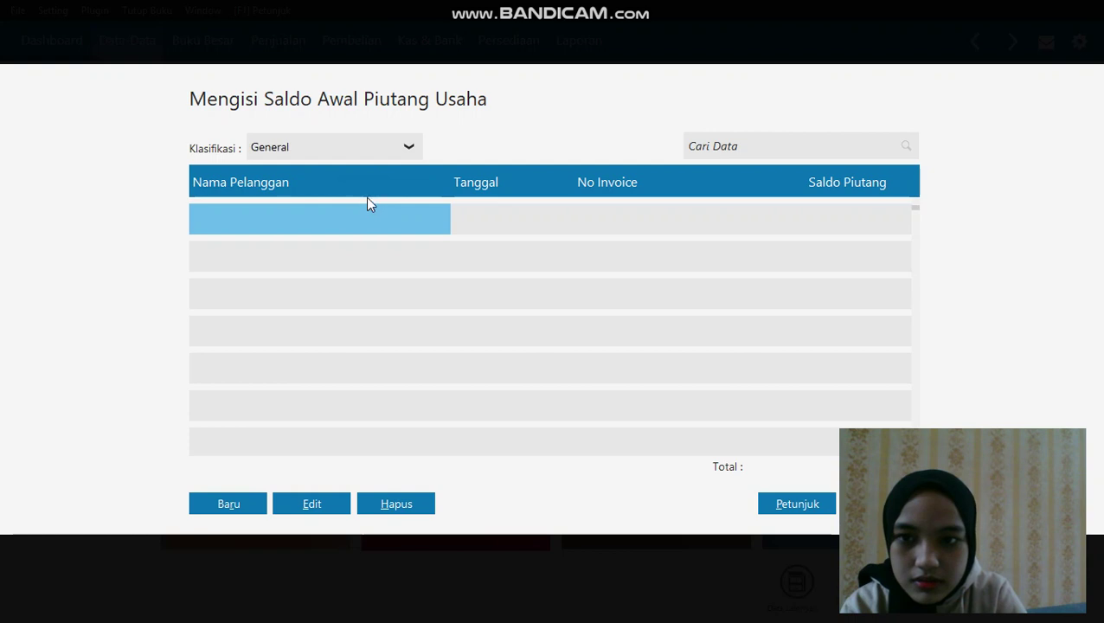
{"action": "left_click", "coordinate": [374, 142]}
{"action": "left_click", "coordinate": [405, 227]}
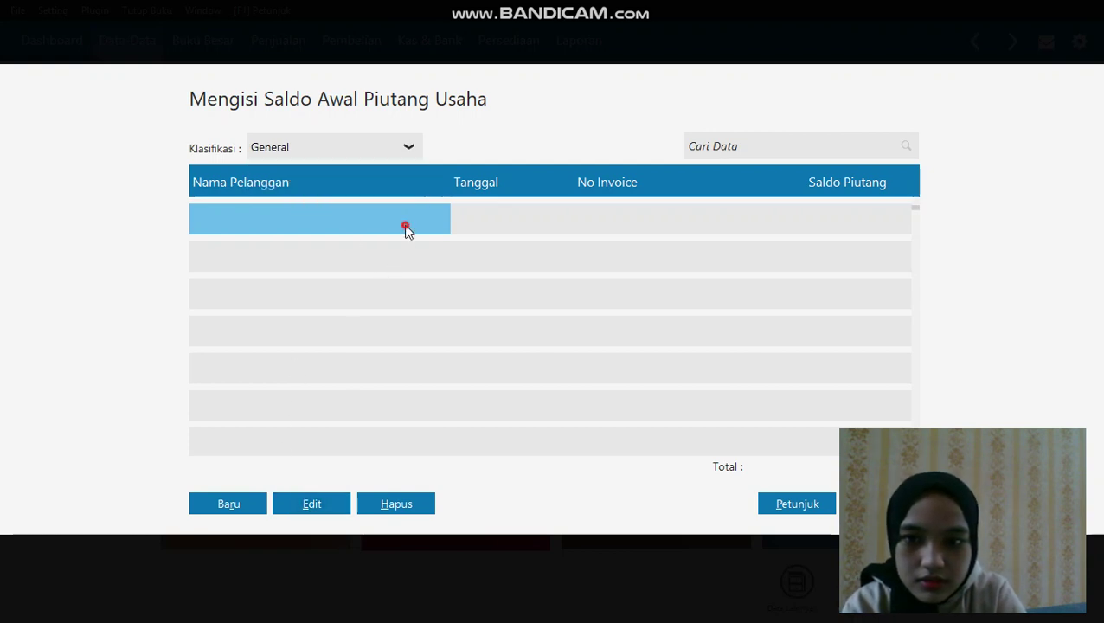
{"action": "left_click", "coordinate": [325, 502]}
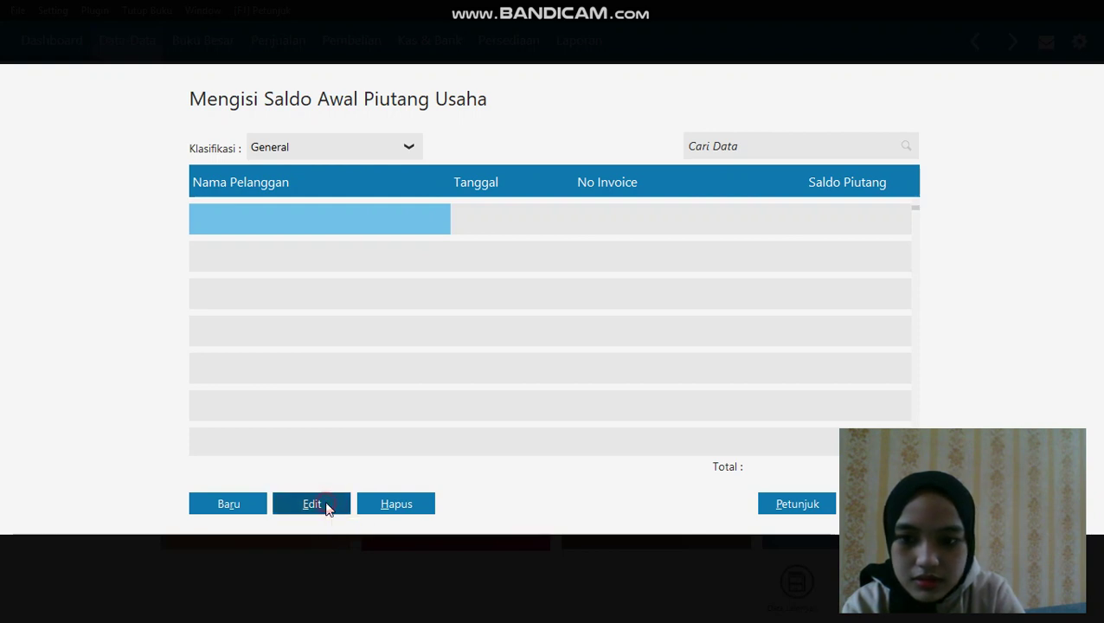
{"action": "left_click", "coordinate": [236, 502]}
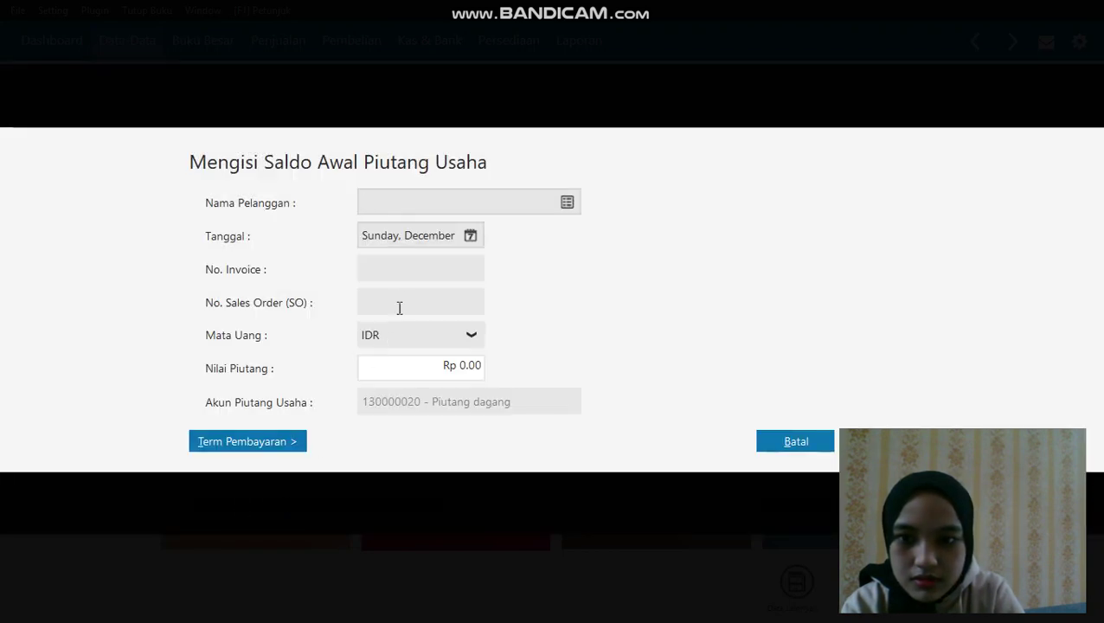
Choose TOKO ANUGRAH as the customer and set the date to the period's month-end
{"action": "left_click", "coordinate": [567, 202]}
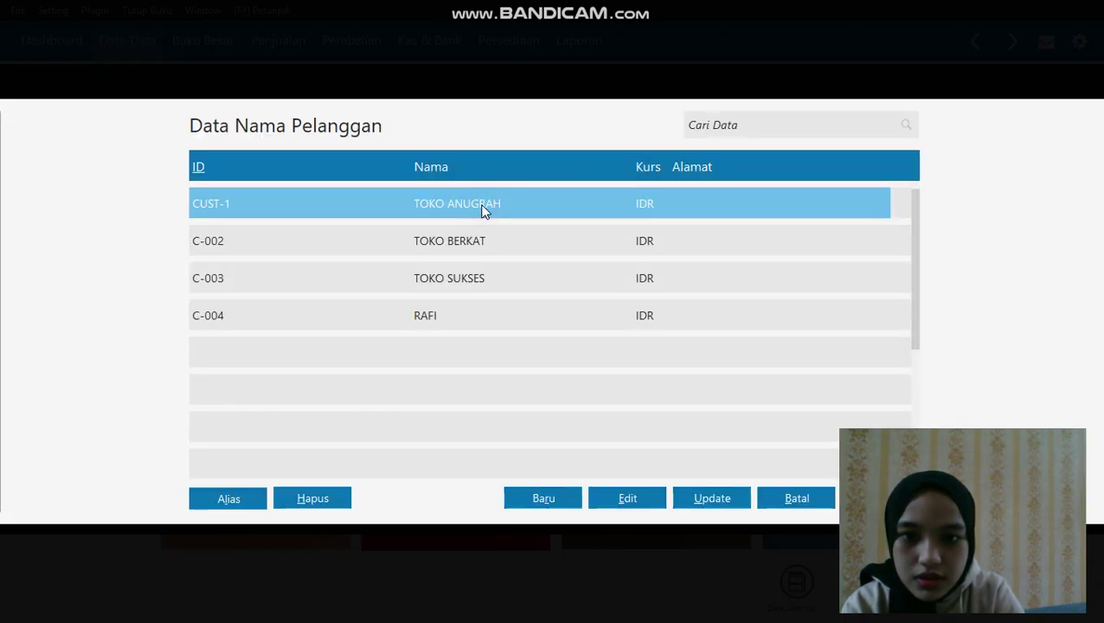
{"action": "left_click", "coordinate": [610, 495]}
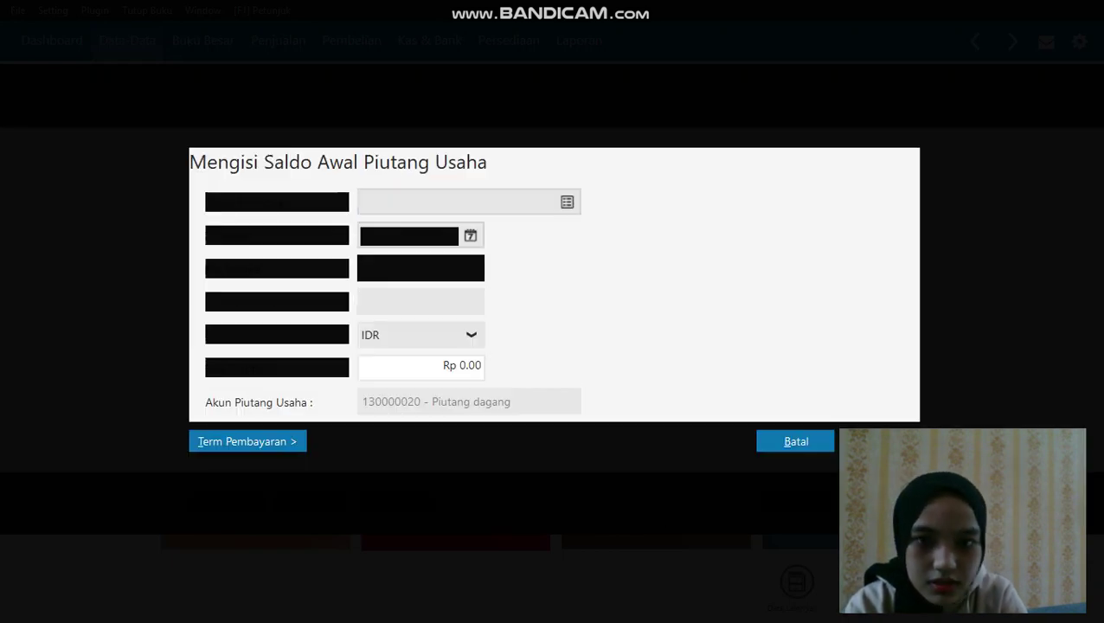
{"action": "left_click", "coordinate": [469, 235]}
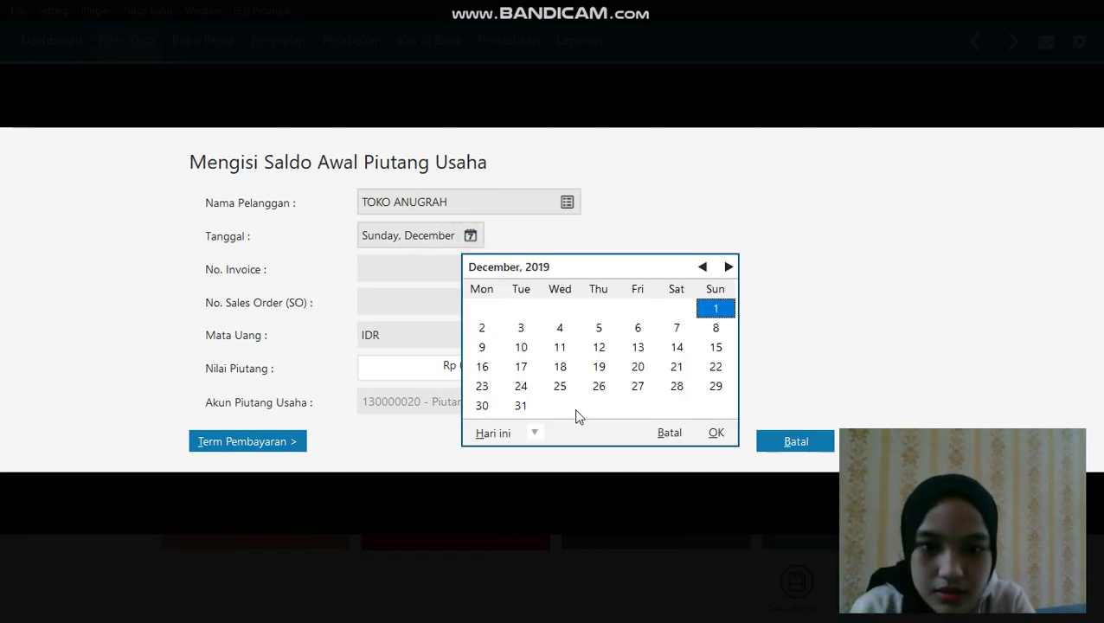
{"action": "left_click", "coordinate": [535, 432]}
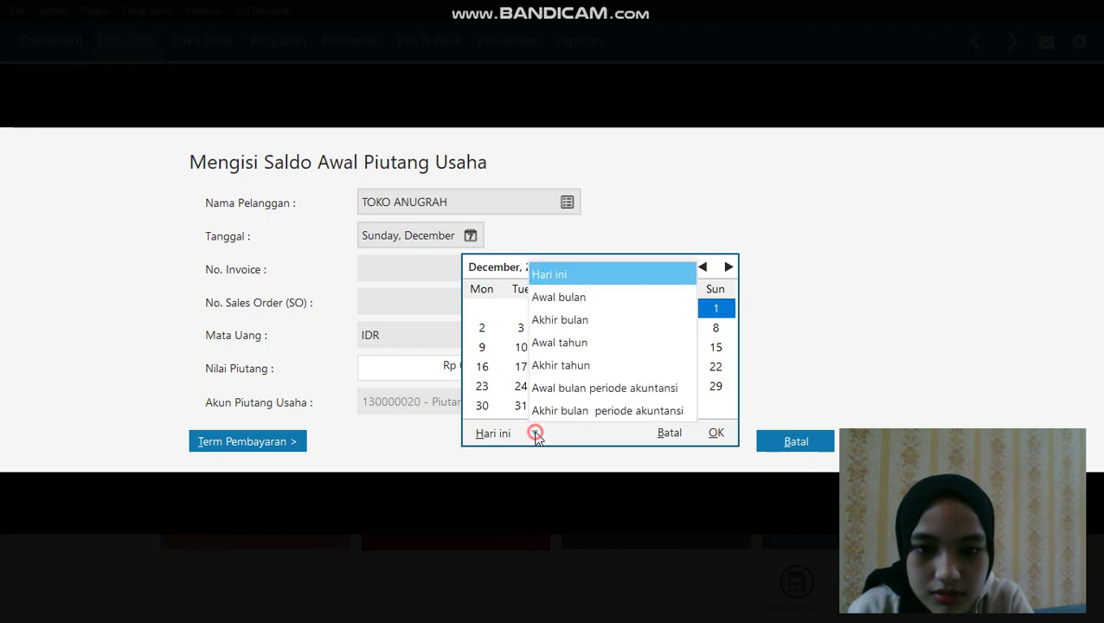
{"action": "left_click", "coordinate": [587, 412]}
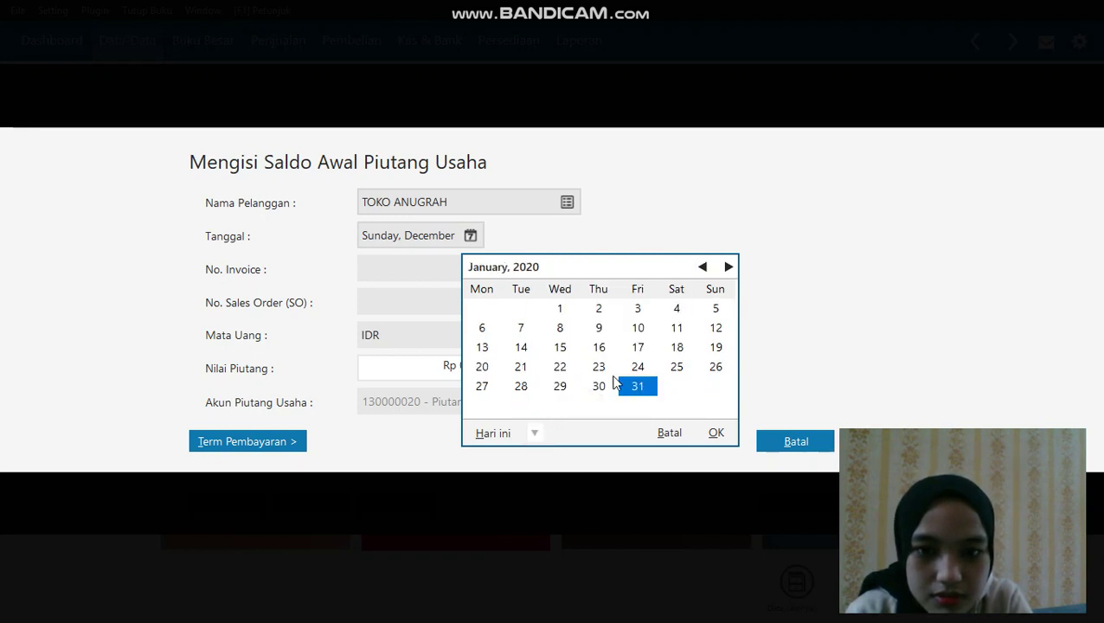
Try dating the entry 11 November 2020, then dismiss the invalid-date error
{"action": "left_click", "coordinate": [728, 267]}
{"action": "left_click", "coordinate": [727, 267]}
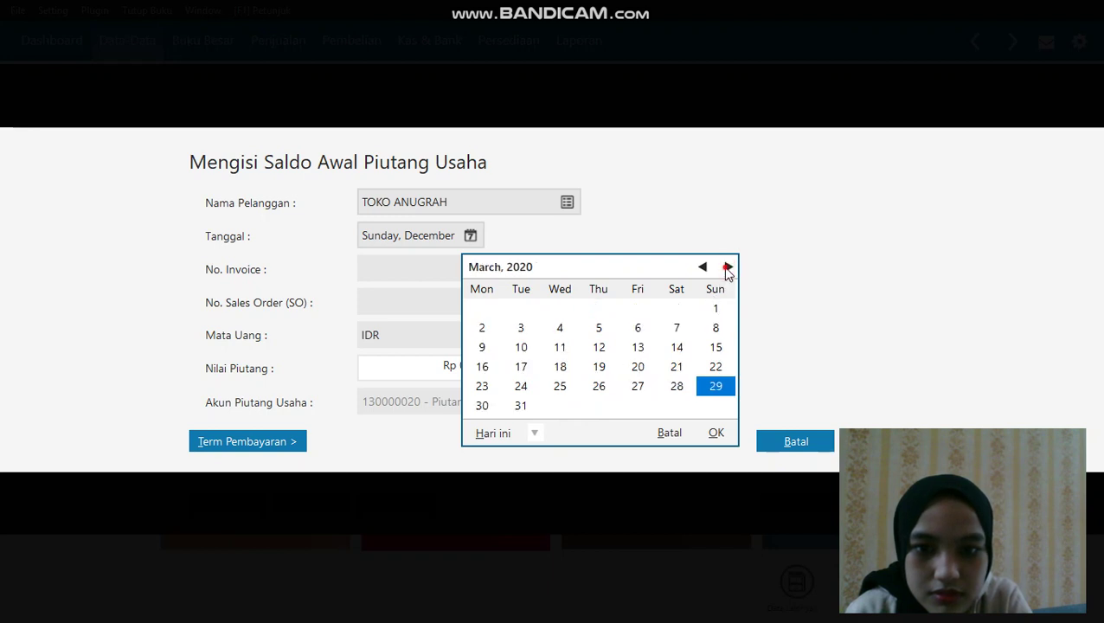
{"action": "left_click", "coordinate": [728, 268]}
{"action": "left_click", "coordinate": [728, 268]}
{"action": "left_click", "coordinate": [728, 267]}
{"action": "left_click", "coordinate": [727, 268]}
{"action": "left_click", "coordinate": [727, 267]}
{"action": "left_click", "coordinate": [727, 267]}
{"action": "left_click", "coordinate": [728, 267]}
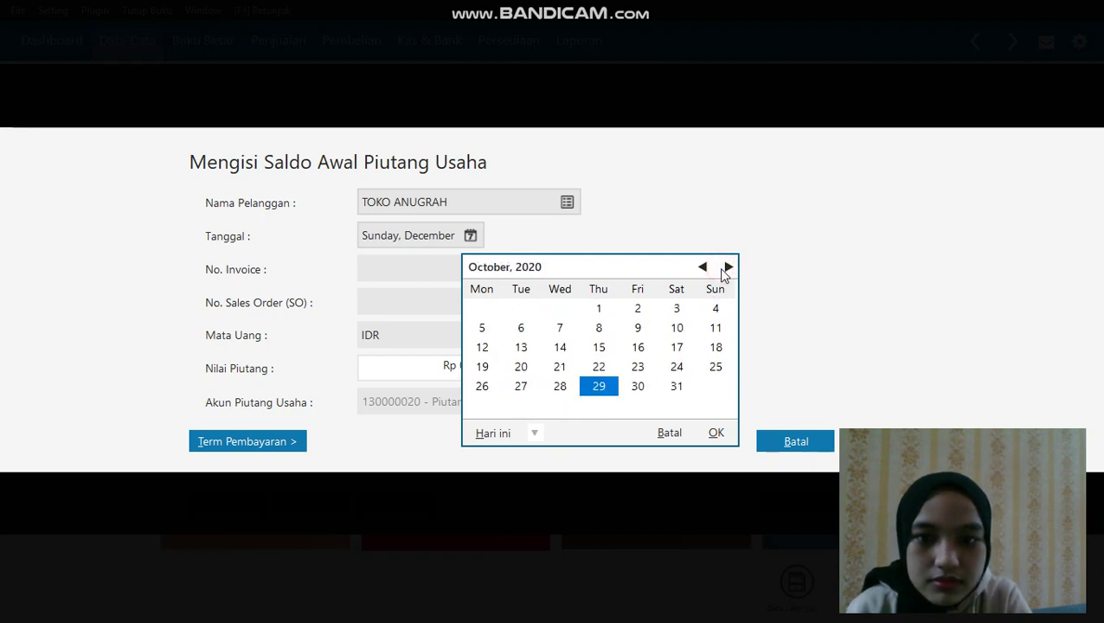
{"action": "left_click", "coordinate": [727, 268]}
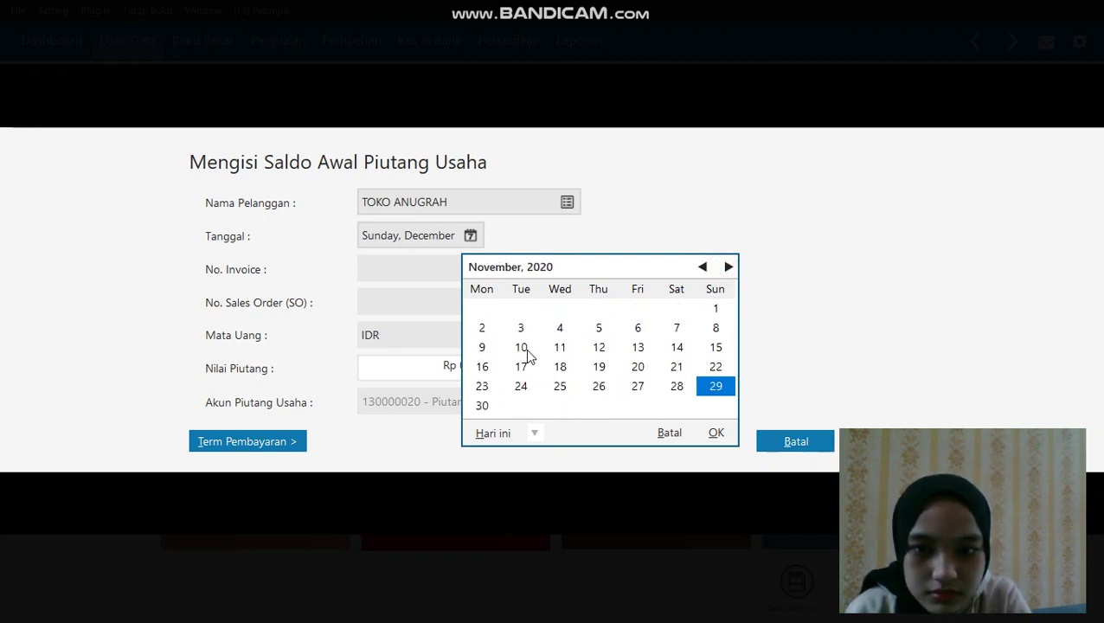
{"action": "left_click", "coordinate": [560, 346]}
{"action": "left_click", "coordinate": [714, 430]}
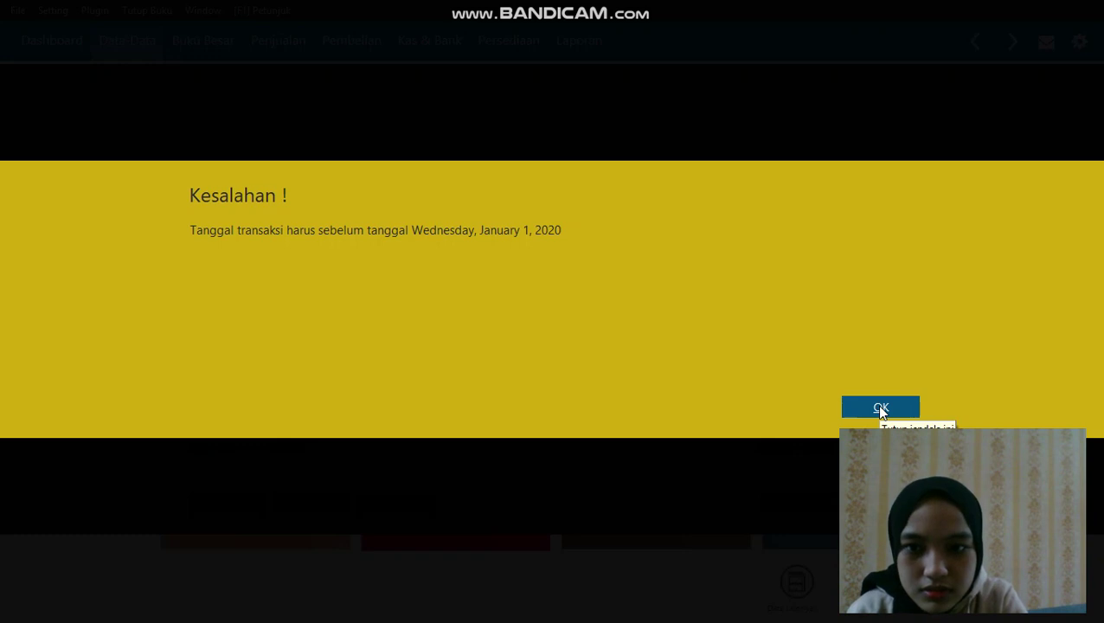
{"action": "left_click", "coordinate": [880, 409]}
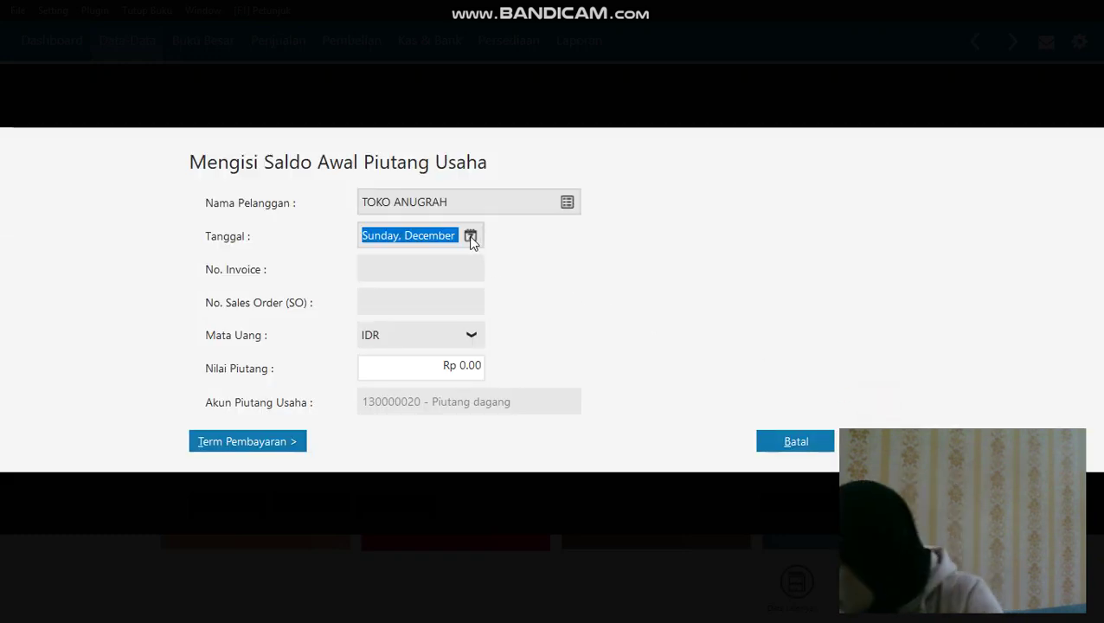
Set the receivable entry date to 11 November 2019
{"action": "left_click", "coordinate": [471, 239]}
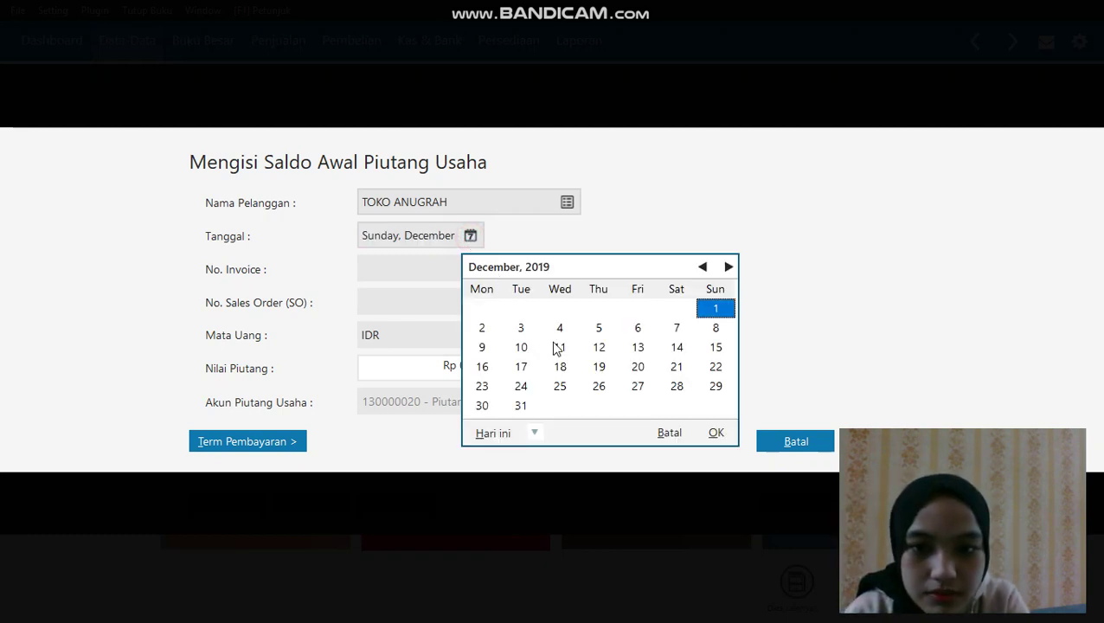
{"action": "left_click", "coordinate": [701, 266]}
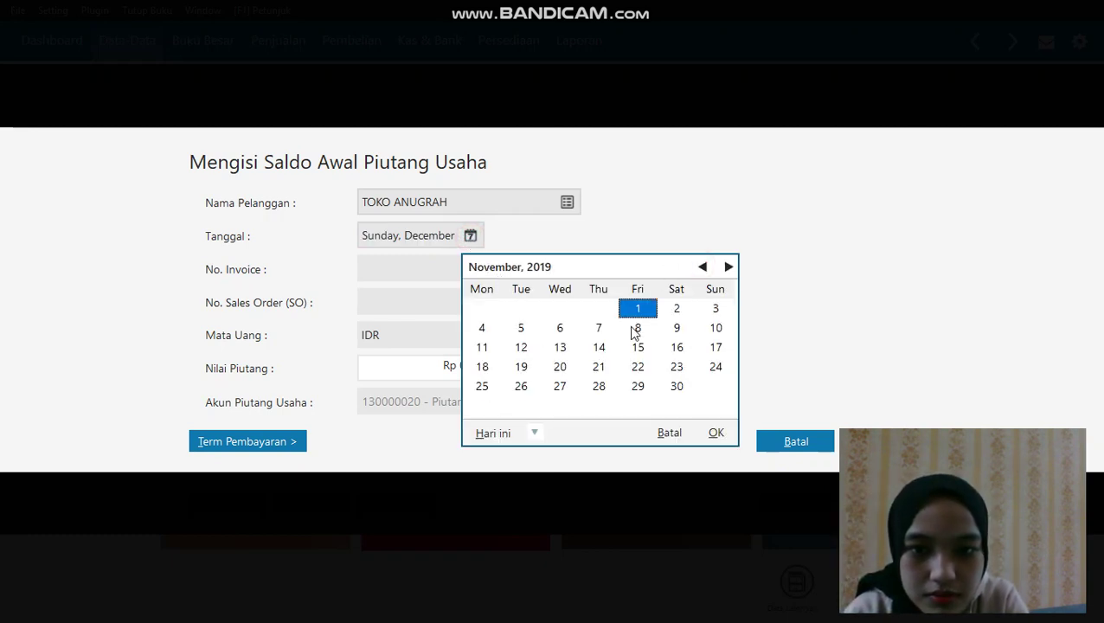
{"action": "left_click", "coordinate": [482, 348]}
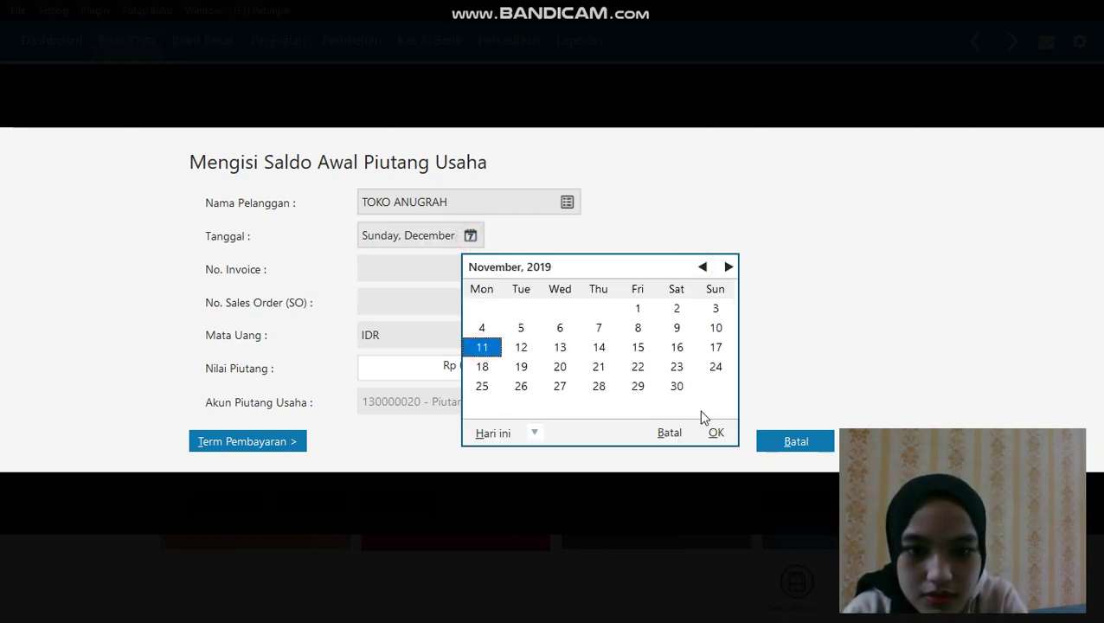
{"action": "left_click", "coordinate": [716, 432]}
Enter invoice number INV-001 and clear the existing zero from the receivable amount
{"action": "left_click", "coordinate": [402, 264]}
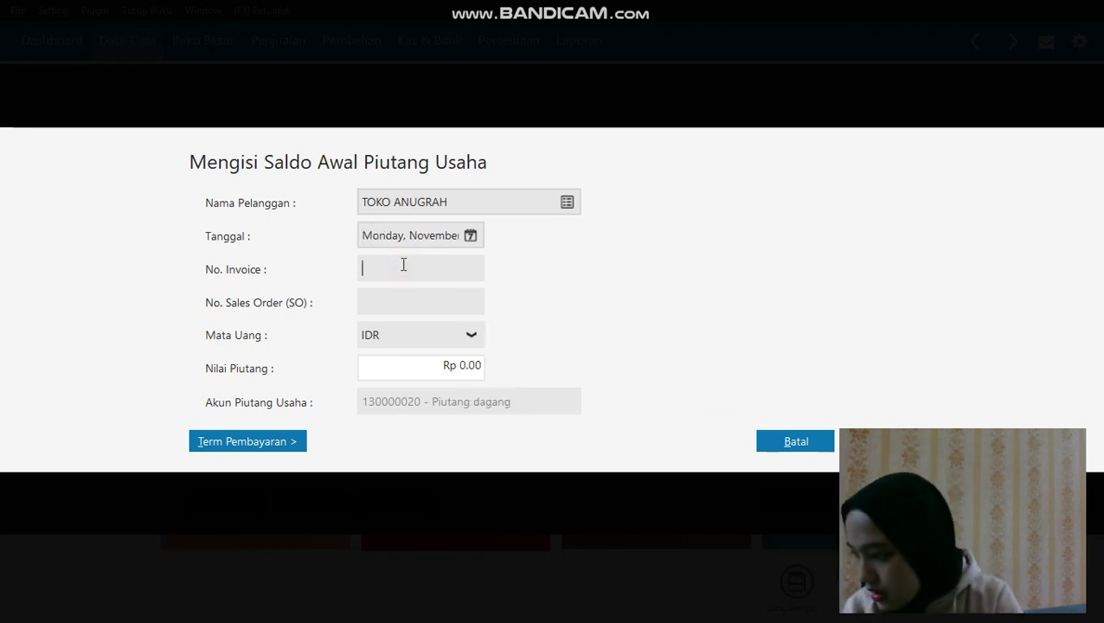
{"action": "type", "text": "INV-001"}
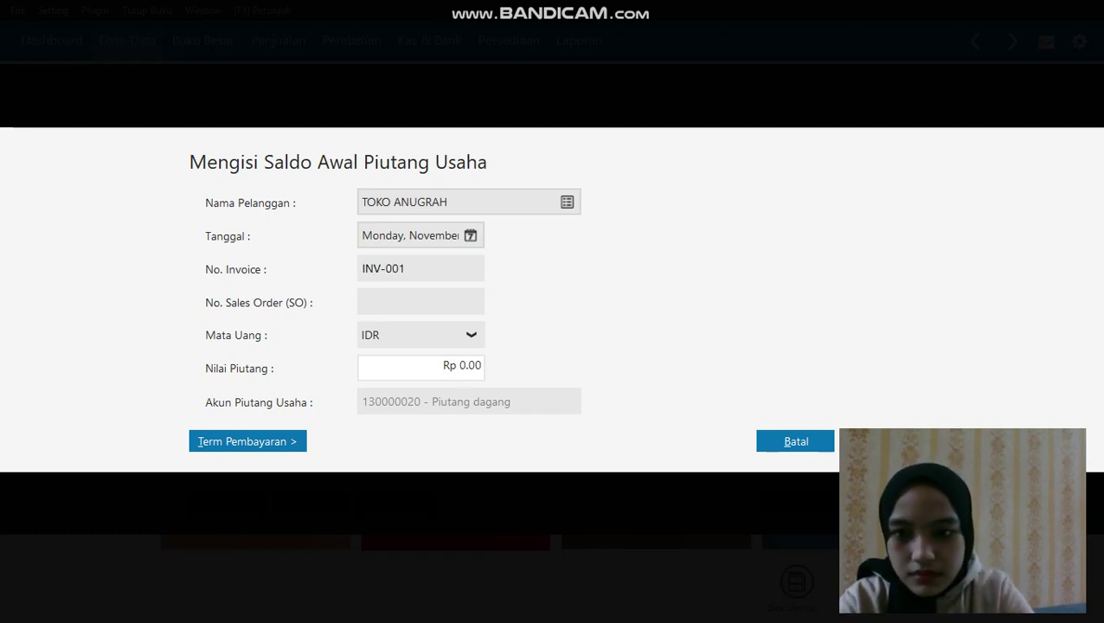
{"action": "left_click", "coordinate": [430, 375]}
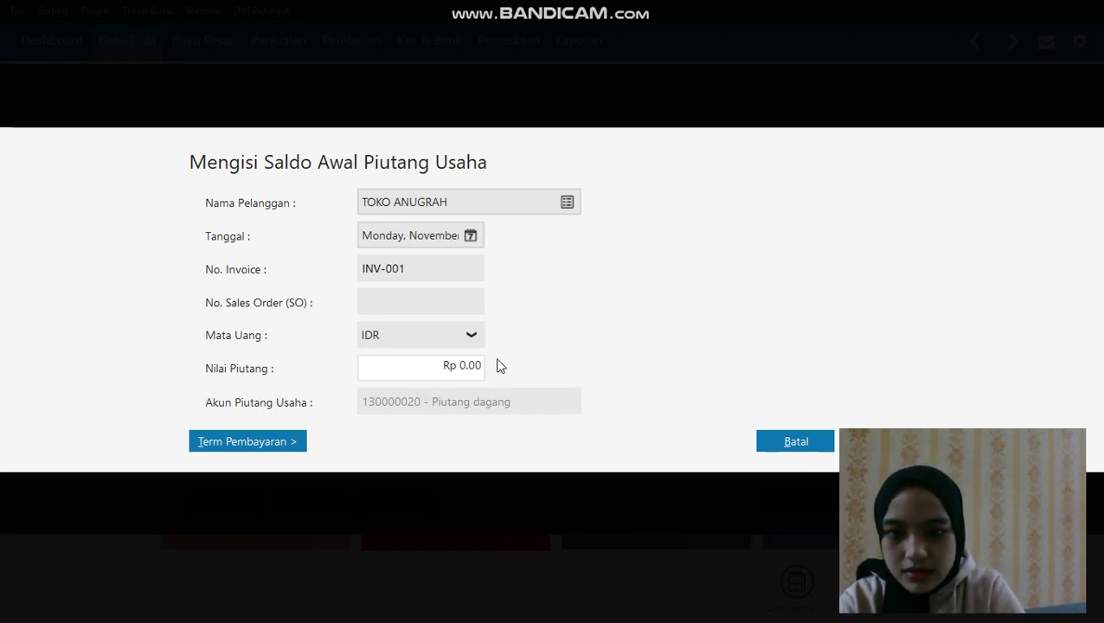
{"action": "left_click_drag", "start_coordinate": [484, 367], "coordinate": [445, 366]}
{"action": "key", "text": "BackSpace"}
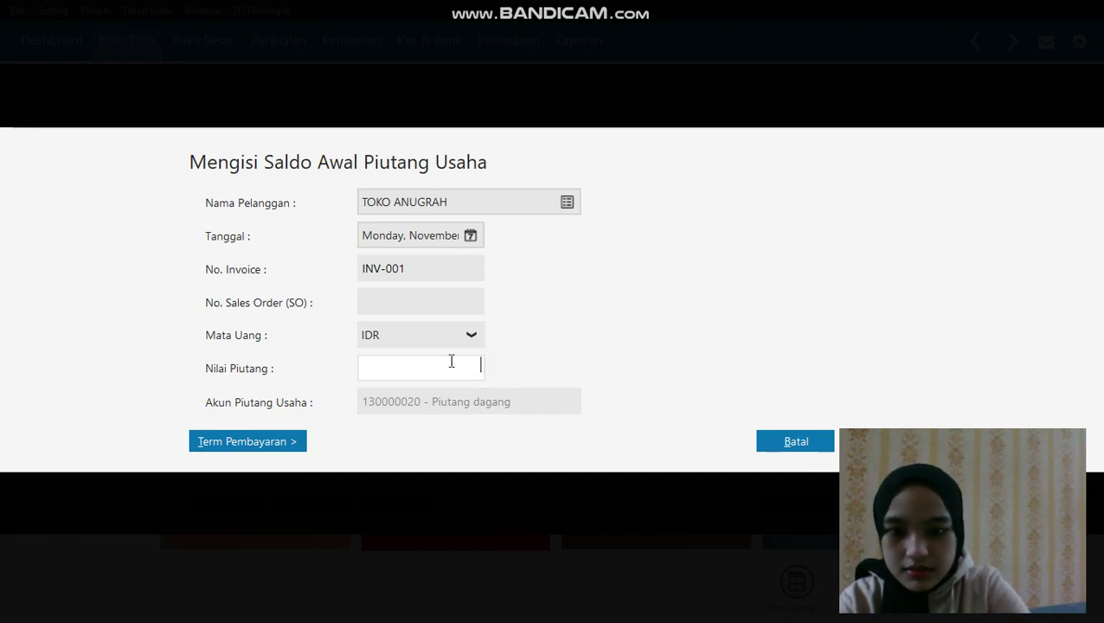
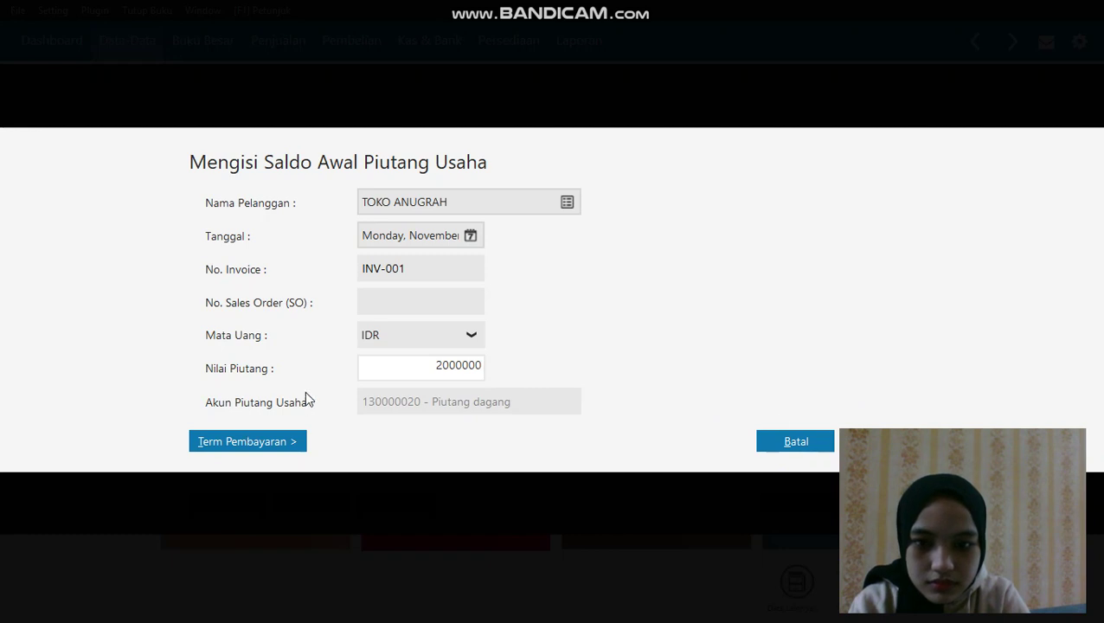
Commit the Rp 2,000,000 amount and save TOKO ANUGRAH's INV-001 receivable dated 11/11/2019
{"action": "left_click", "coordinate": [397, 301]}
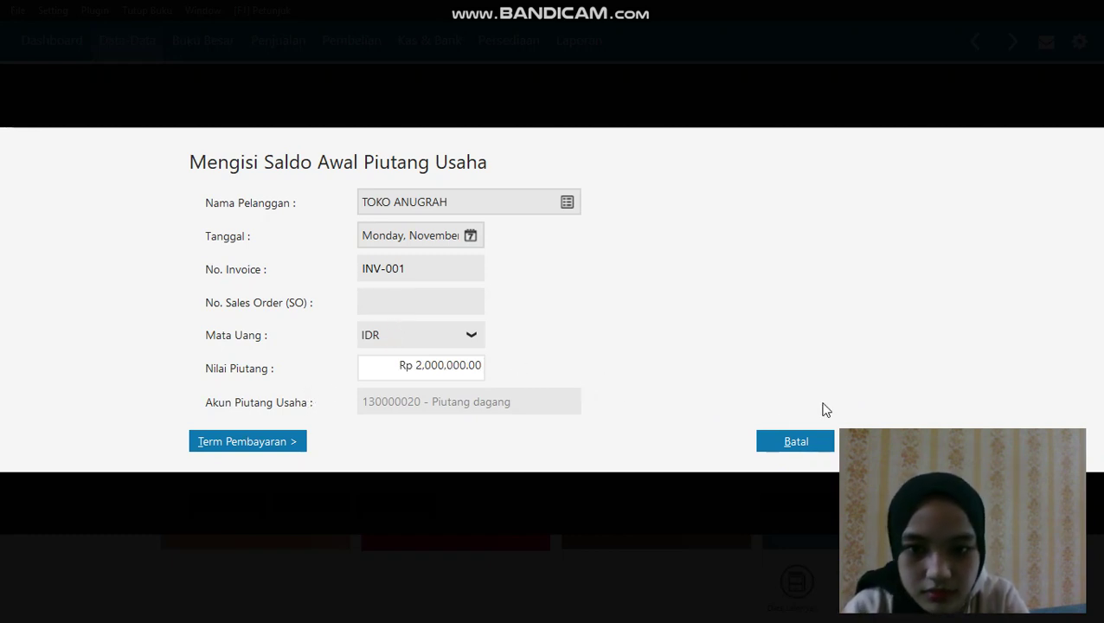
{"action": "left_click", "coordinate": [874, 441]}
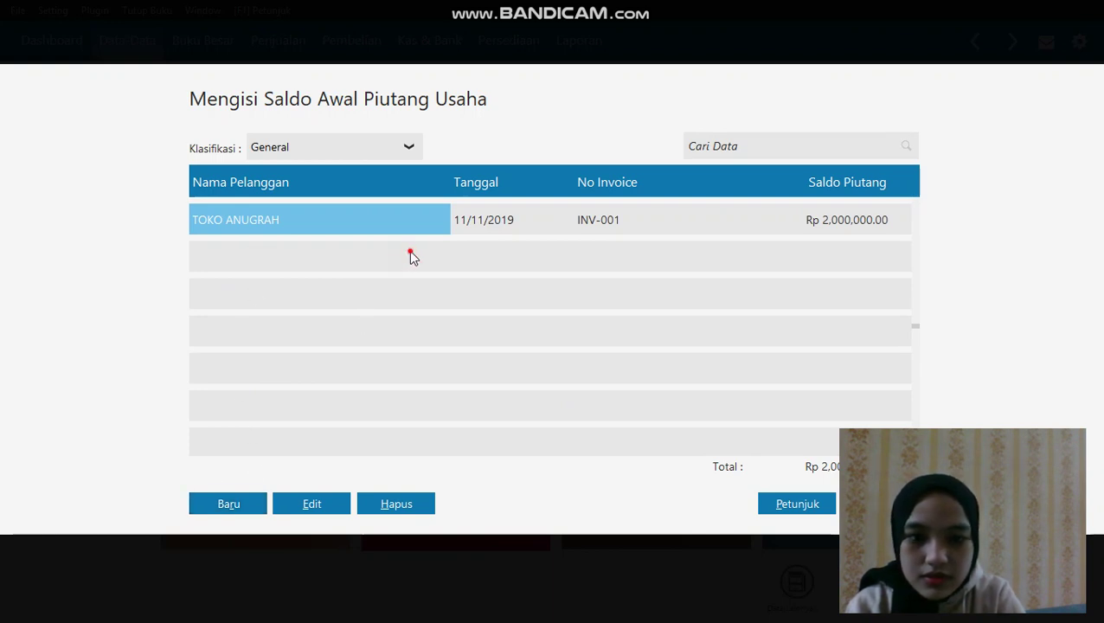
Start a new receivable for customer TOKO ANUGRAH dated 12 December 2019
{"action": "left_click", "coordinate": [249, 510]}
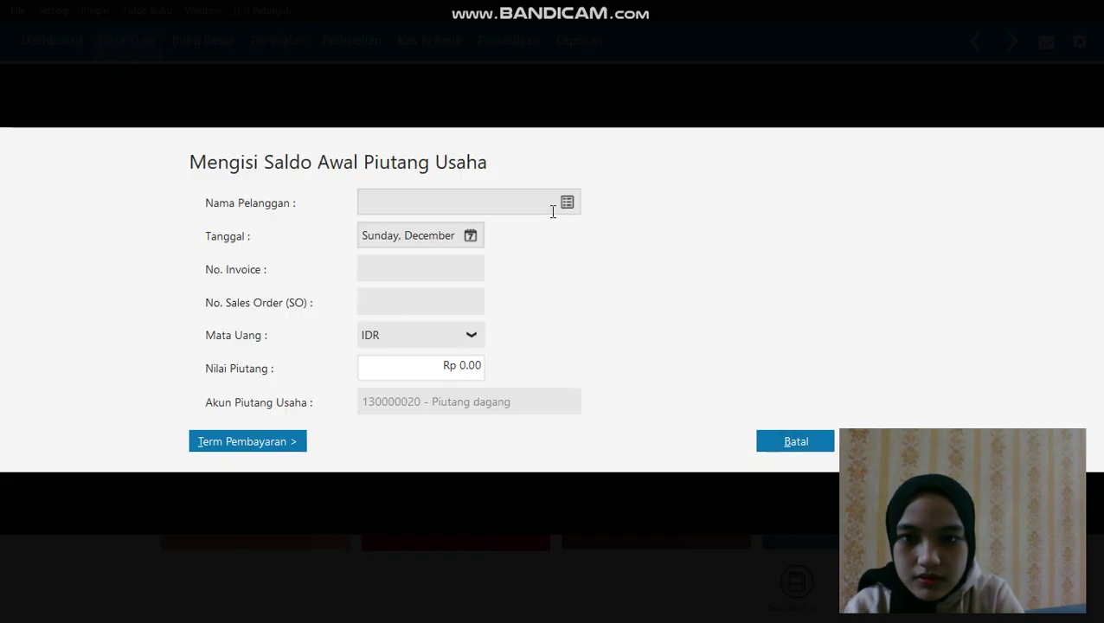
{"action": "left_click", "coordinate": [570, 203]}
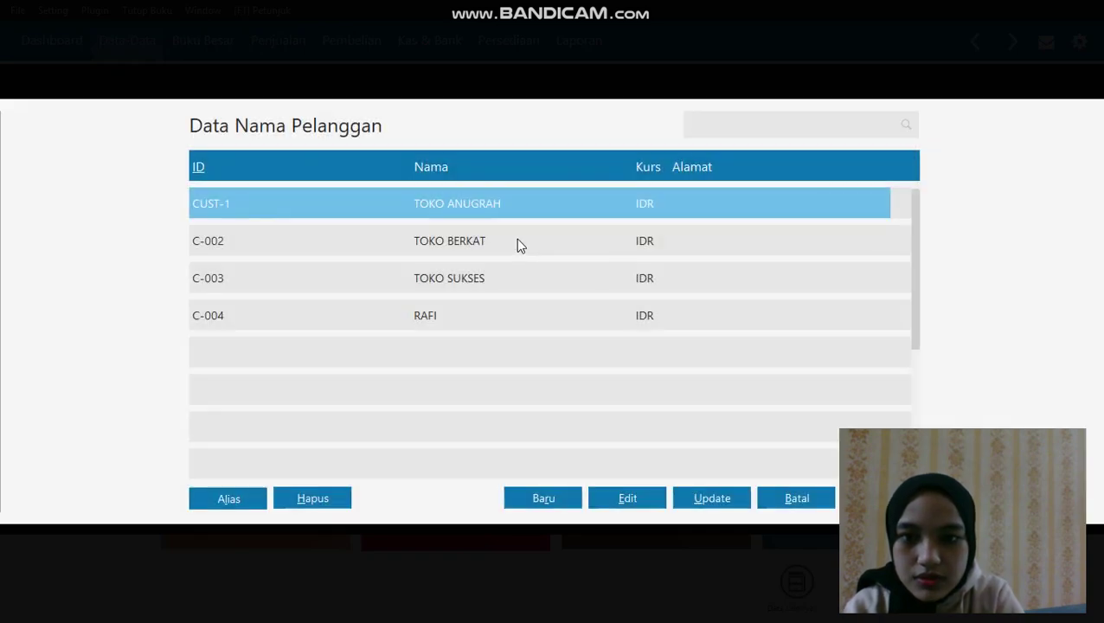
{"action": "left_click", "coordinate": [515, 241]}
{"action": "left_click", "coordinate": [514, 195]}
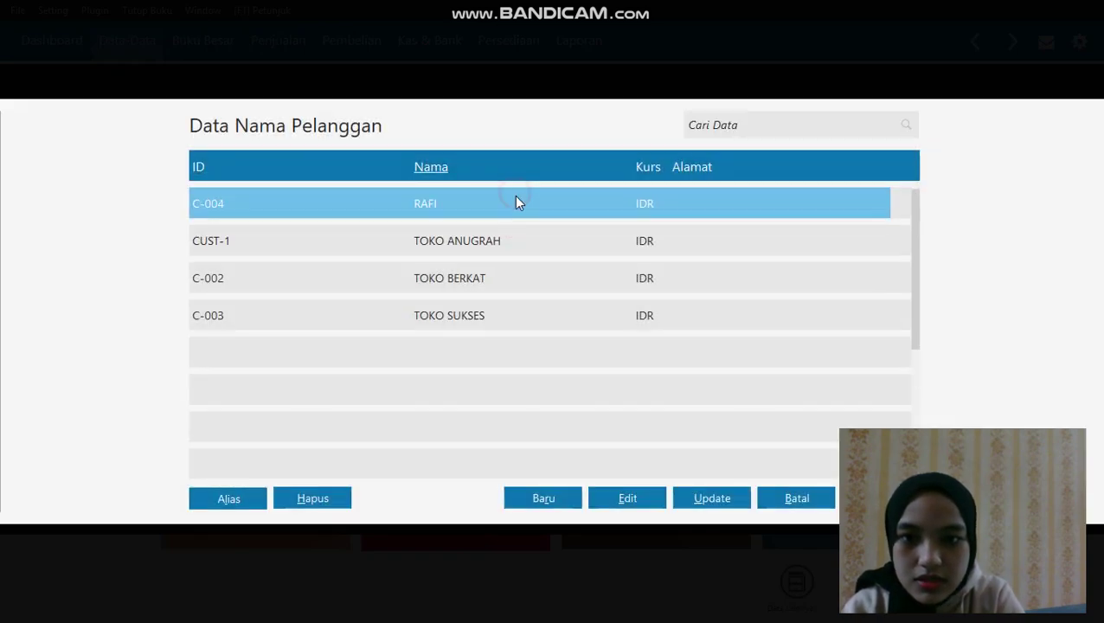
{"action": "left_click", "coordinate": [493, 239]}
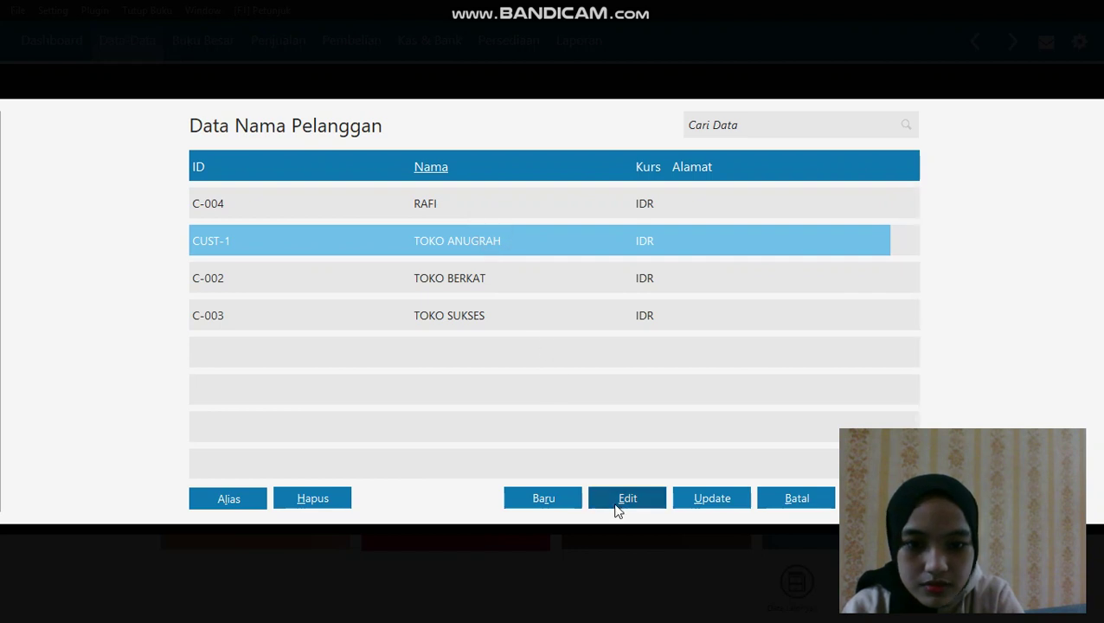
{"action": "key", "text": "Return"}
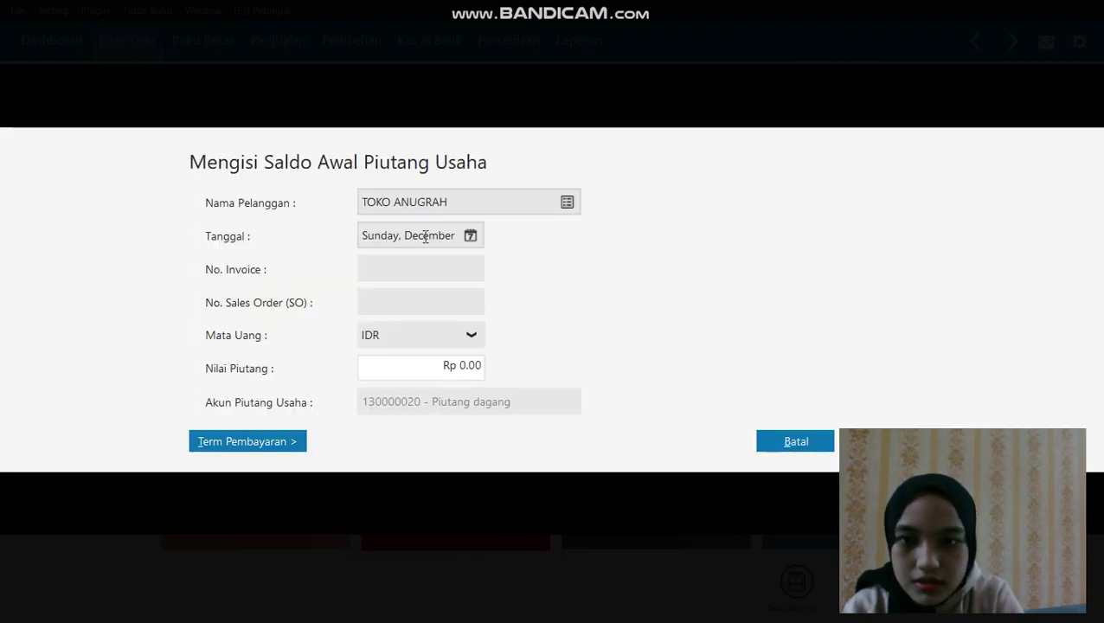
{"action": "left_click", "coordinate": [473, 233]}
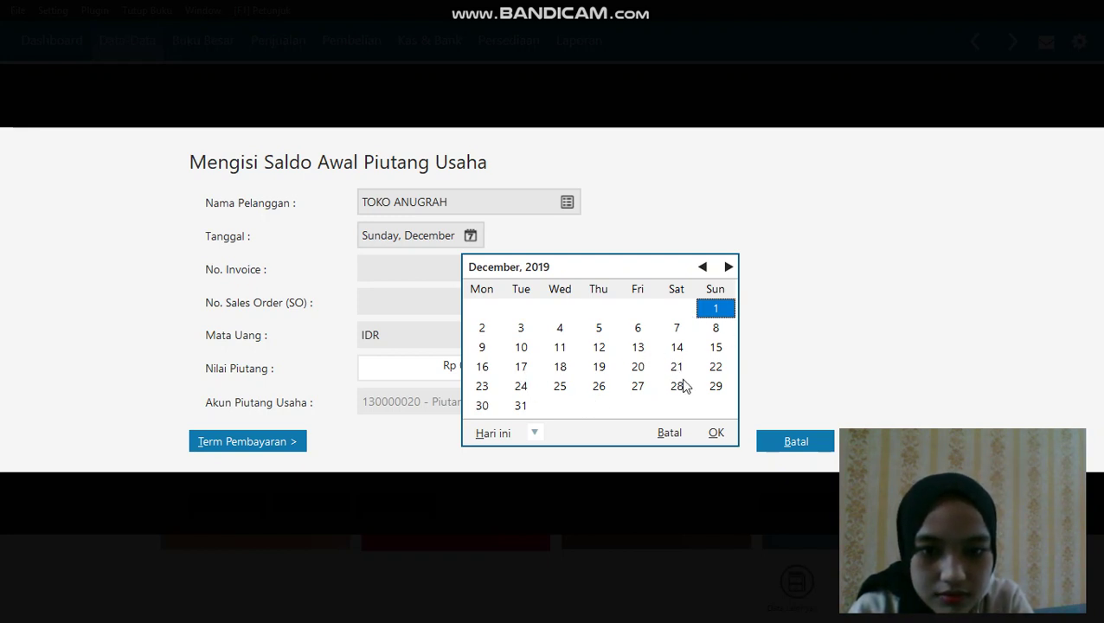
{"action": "left_click", "coordinate": [598, 348]}
{"action": "left_click", "coordinate": [716, 432]}
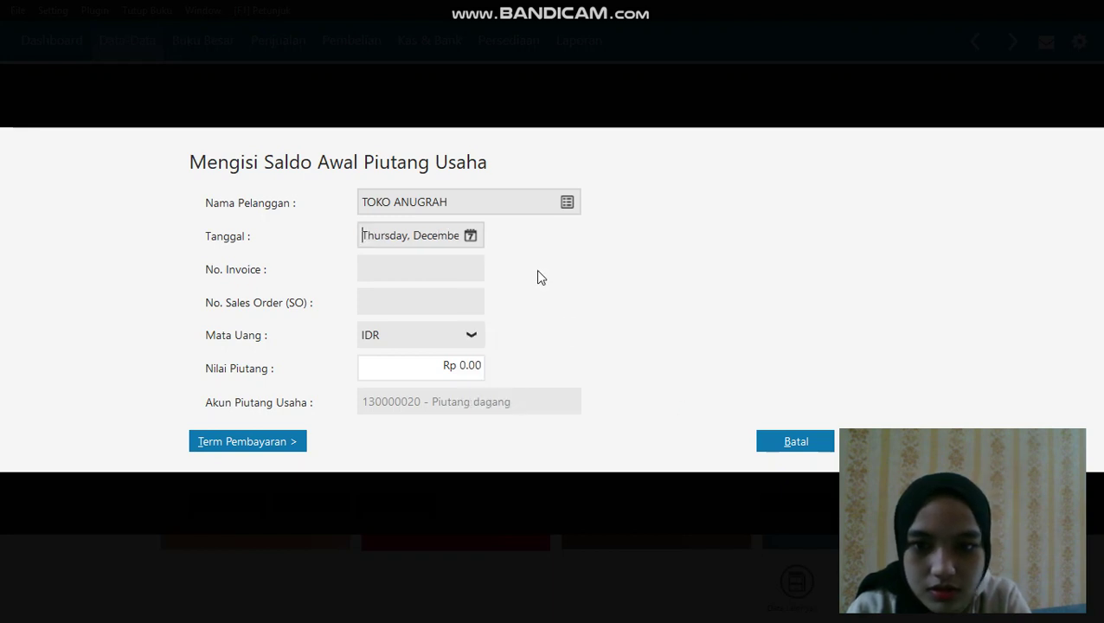
Enter invoice INV-002 with amount 4,300,000 and save the receivable
{"action": "left_click", "coordinate": [448, 275]}
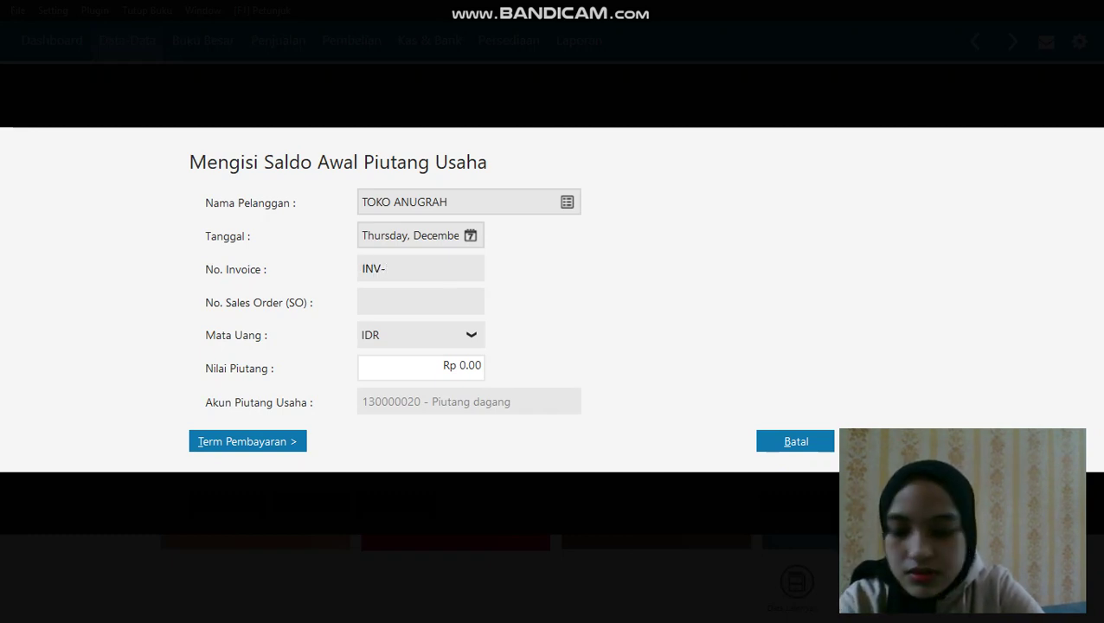
{"action": "type", "text": "002"}
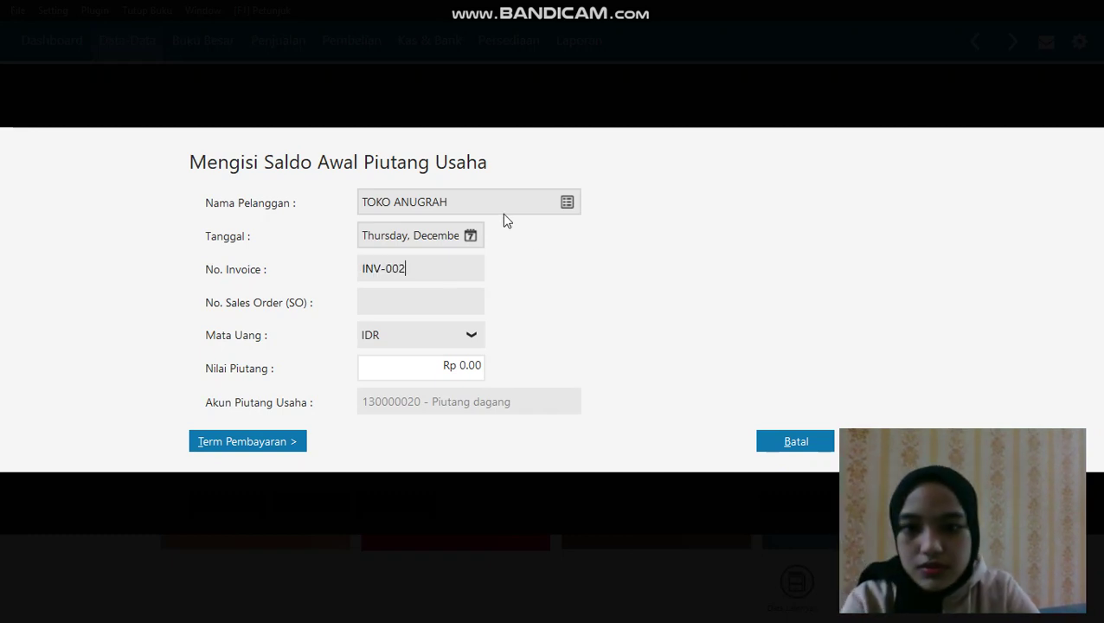
{"action": "left_click", "coordinate": [441, 364]}
{"action": "double_click", "coordinate": [480, 367]}
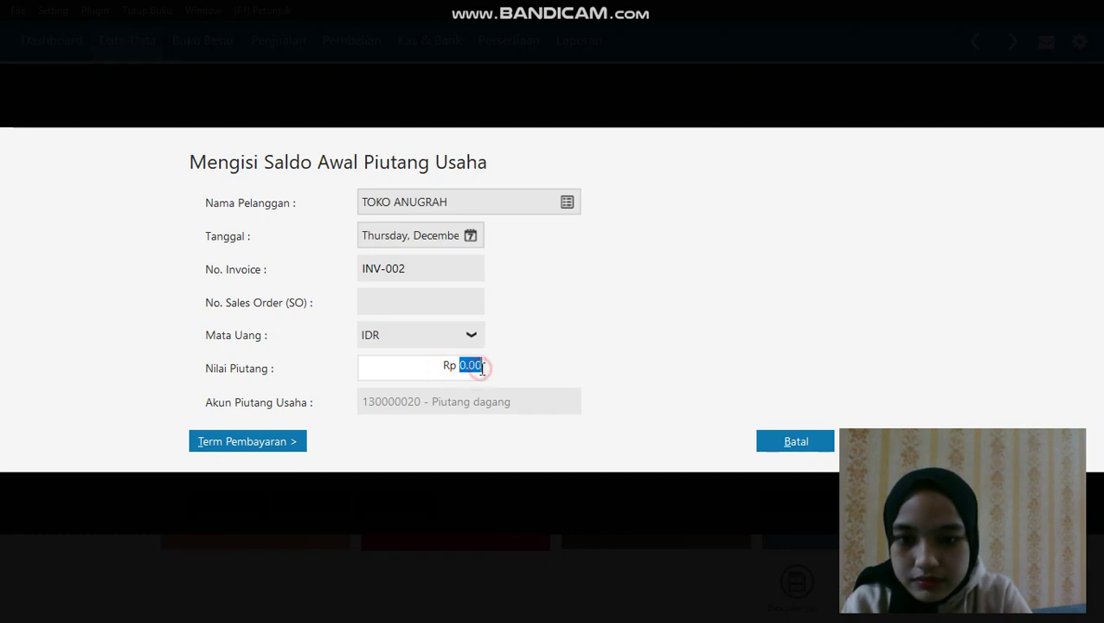
{"action": "left_click", "coordinate": [482, 369]}
{"action": "left_click", "coordinate": [490, 371]}
{"action": "left_click_drag", "start_coordinate": [482, 369], "coordinate": [454, 371]}
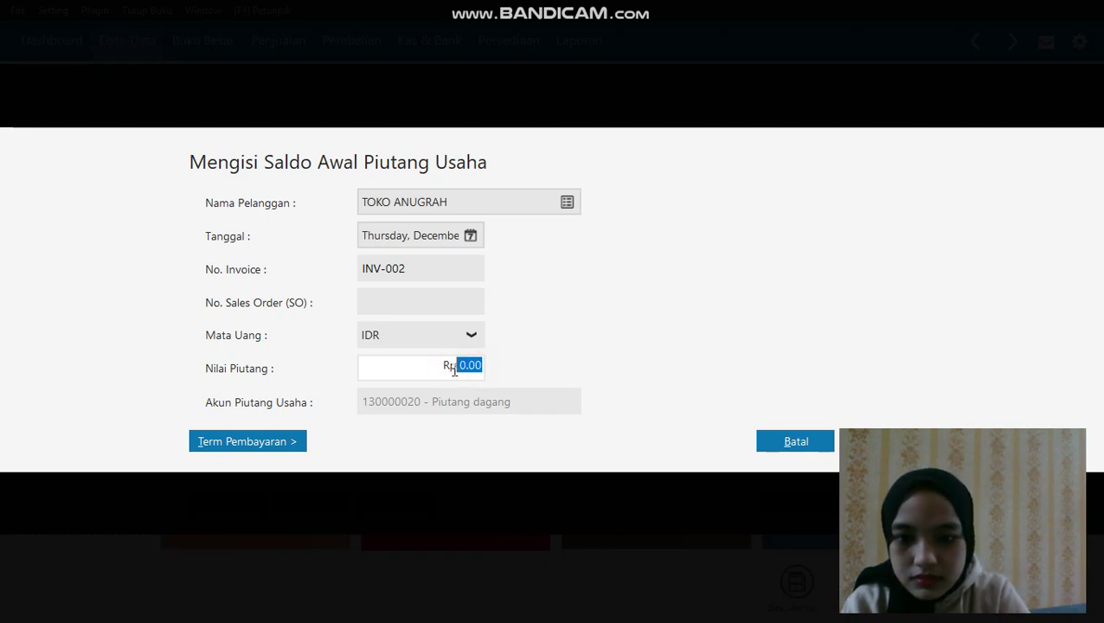
{"action": "key", "text": "BackSpace"}
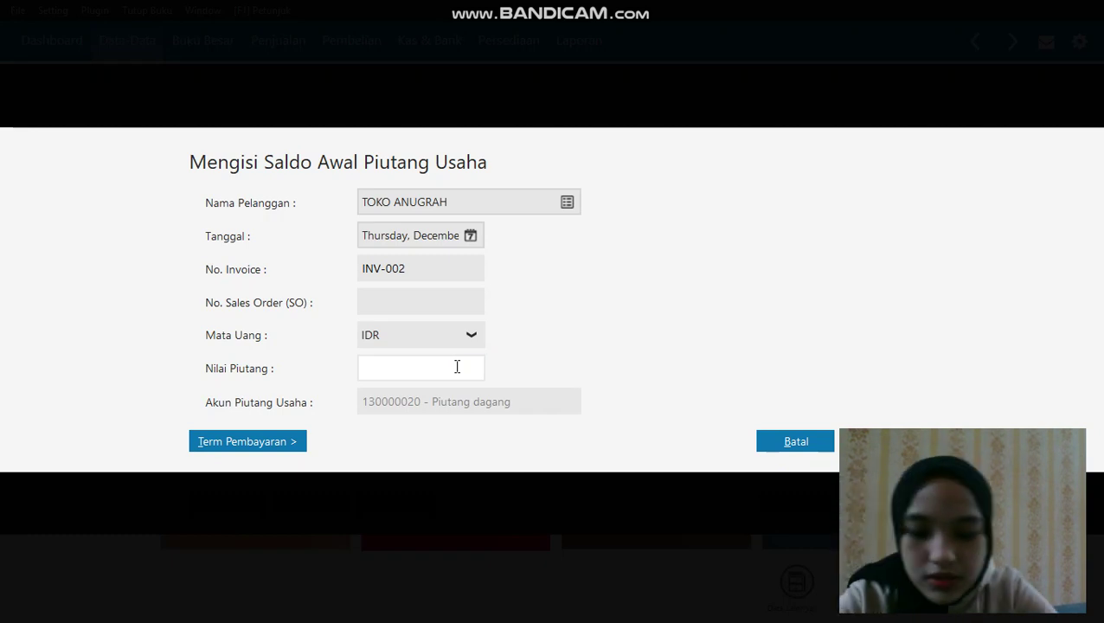
{"action": "type", "text": "4300000"}
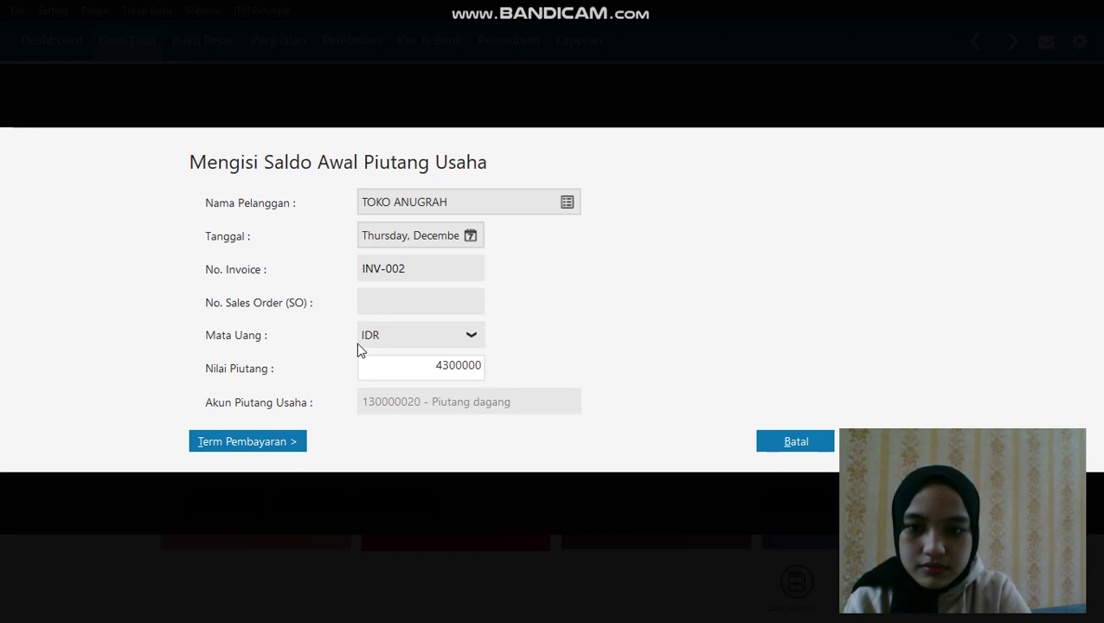
{"action": "left_click", "coordinate": [380, 294]}
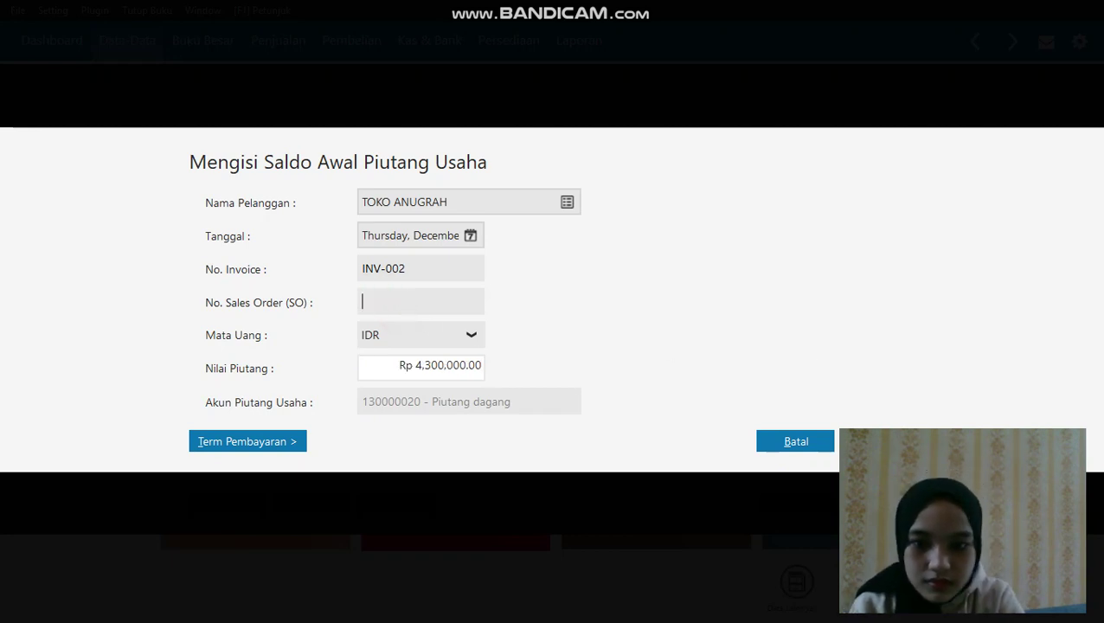
{"action": "left_click", "coordinate": [874, 441]}
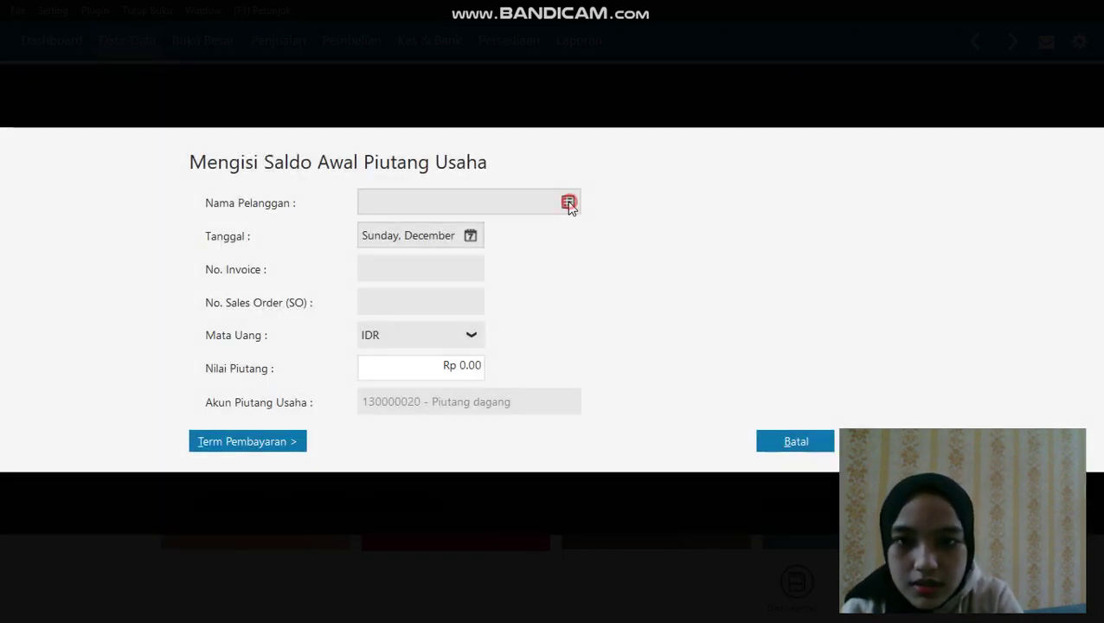
Choose TOKO BERKAT as the customer and date the entry 13 December 2019
{"action": "left_click", "coordinate": [567, 203]}
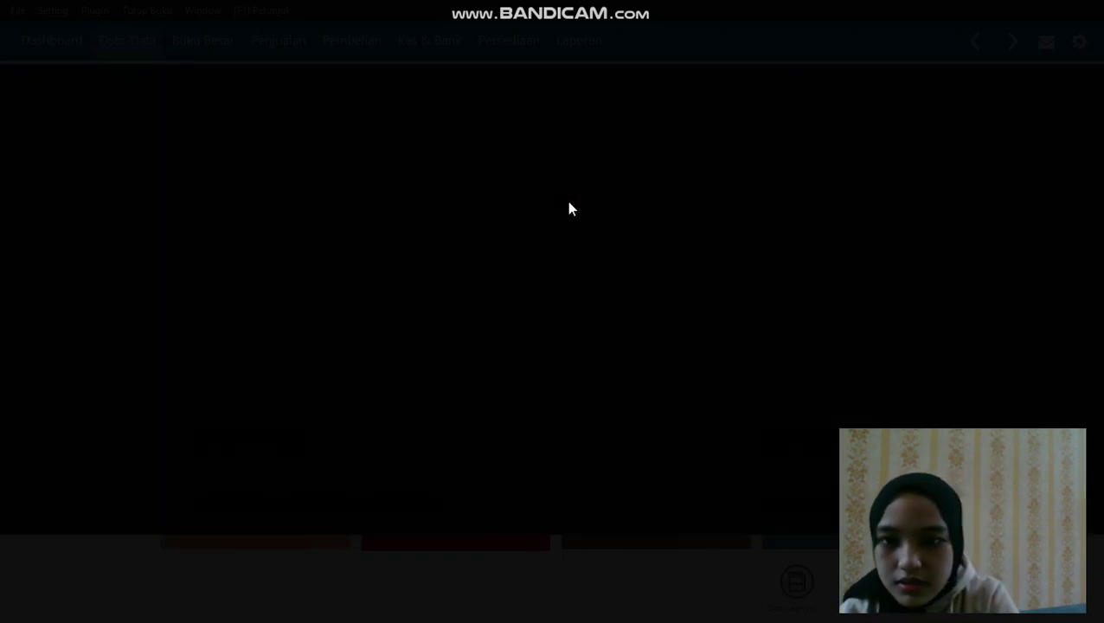
{"action": "mouse_move", "coordinate": [559, 7]}
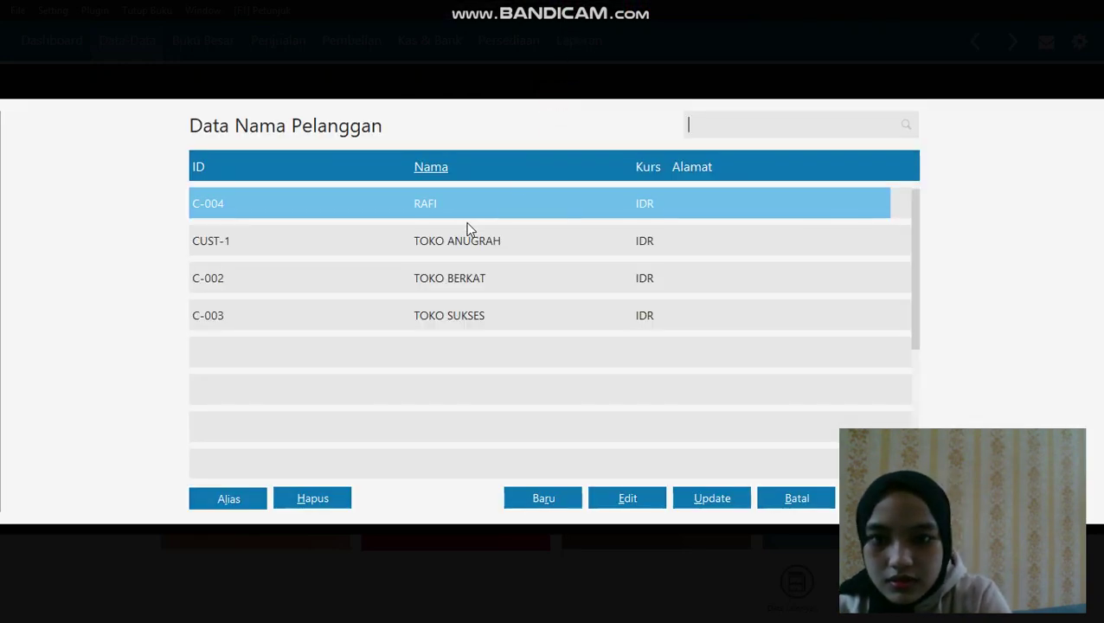
{"action": "left_click", "coordinate": [464, 281]}
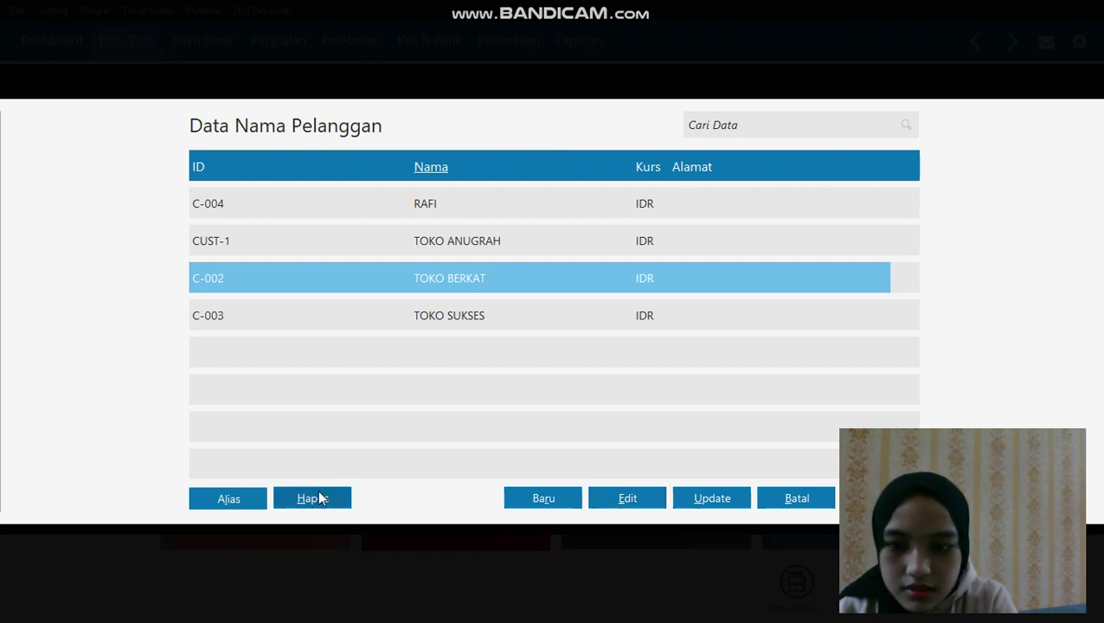
{"action": "double_click", "coordinate": [450, 278]}
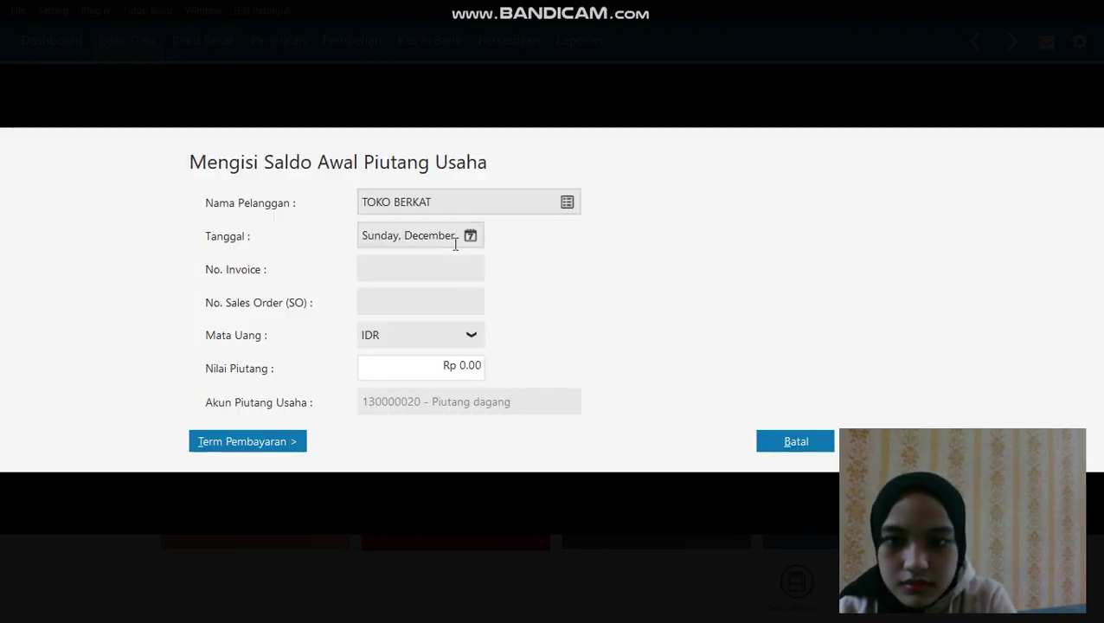
{"action": "left_click", "coordinate": [469, 235]}
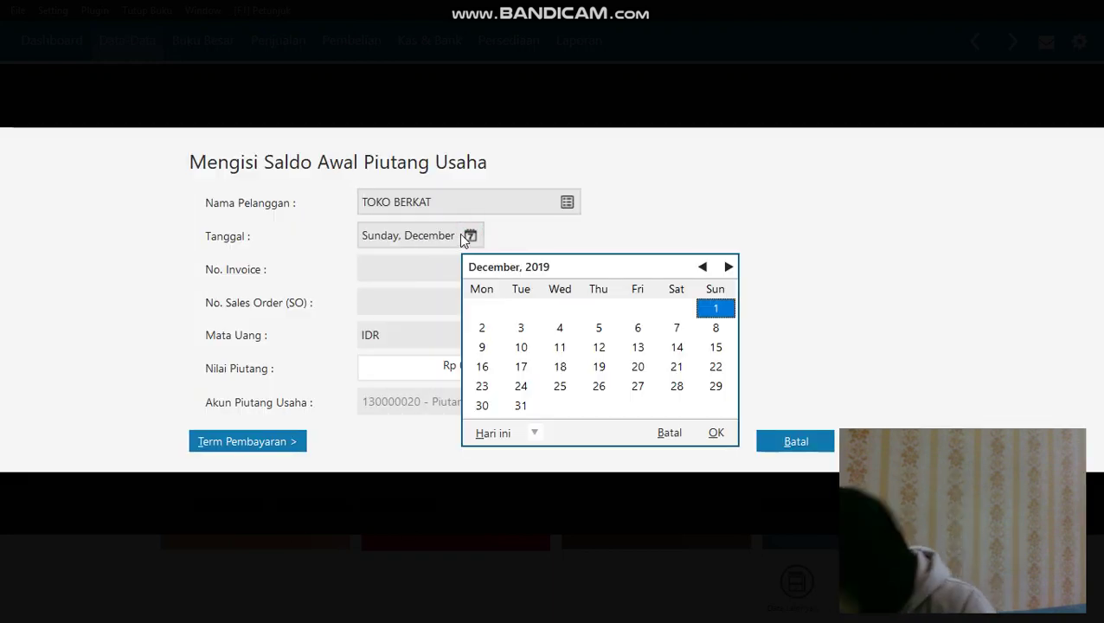
{"action": "left_click", "coordinate": [638, 350]}
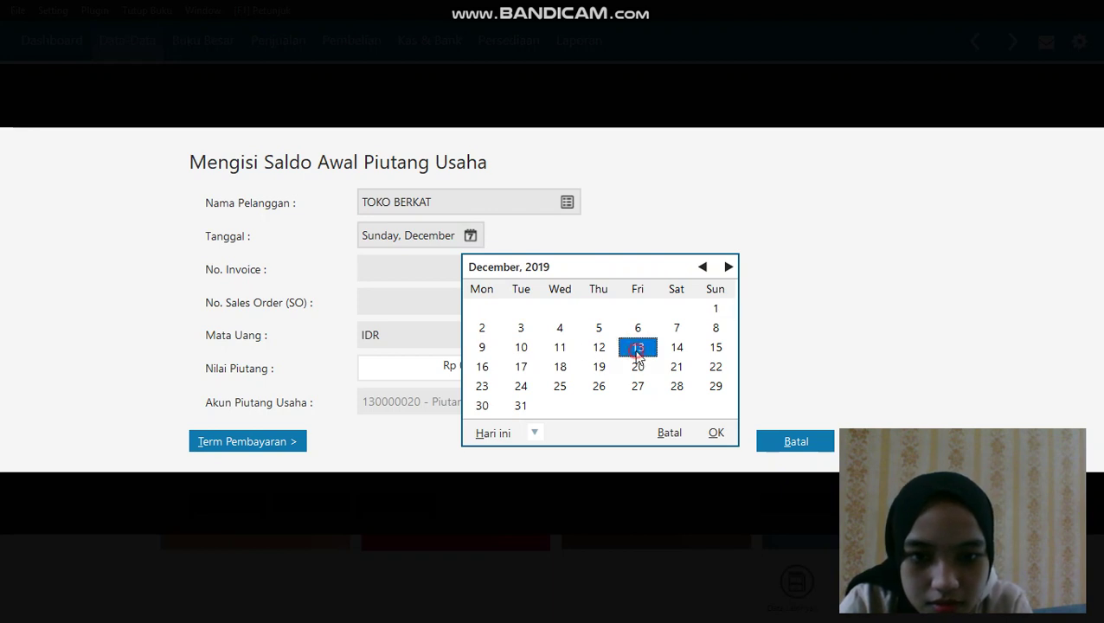
{"action": "left_click", "coordinate": [716, 432]}
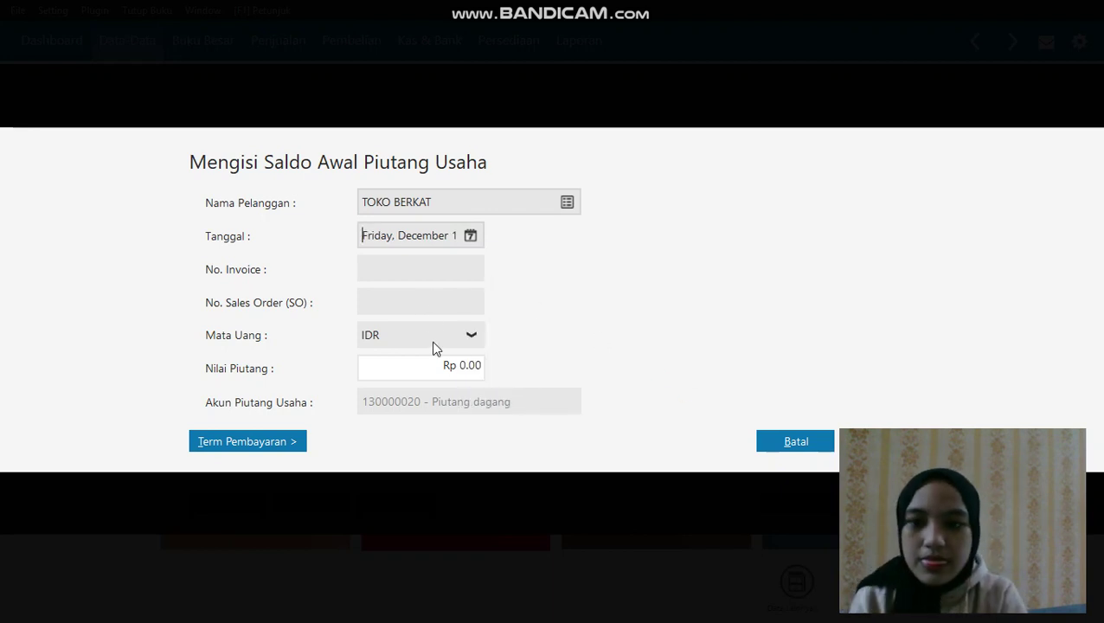
Enter invoice INV-003 for Rp 3,200,000 and save the receivable
{"action": "left_click", "coordinate": [432, 269]}
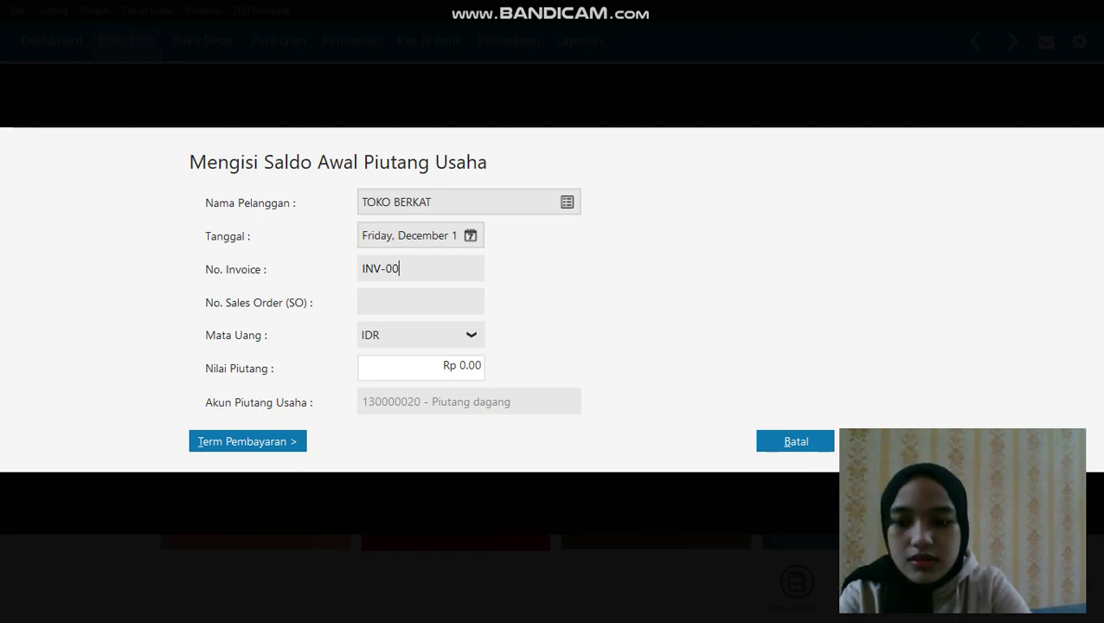
{"action": "left_click", "coordinate": [444, 364]}
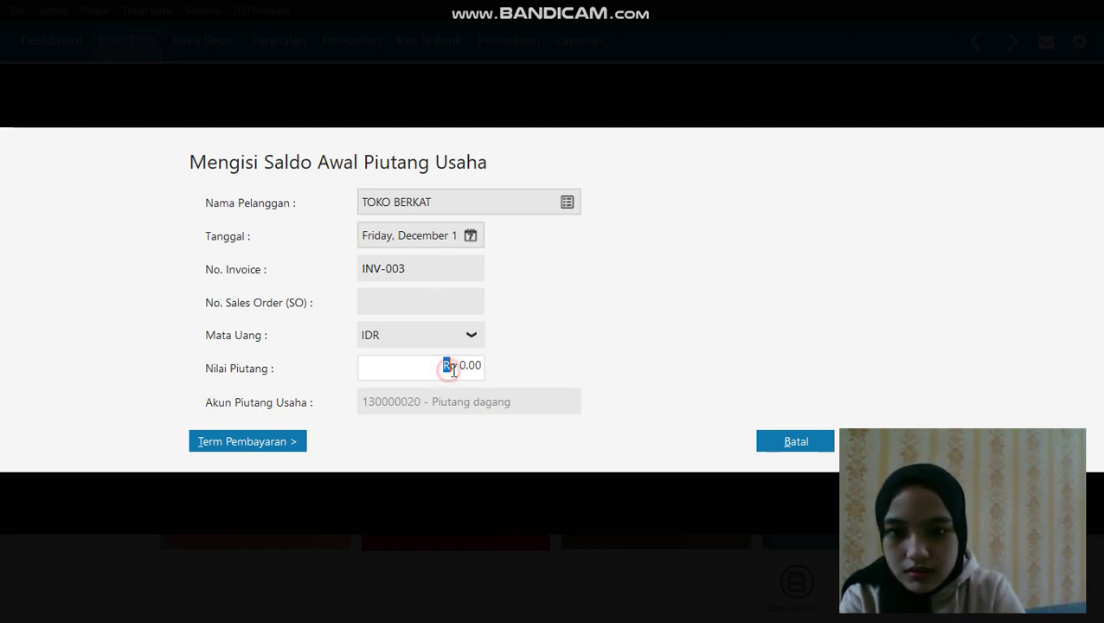
{"action": "left_click_drag", "start_coordinate": [483, 371], "coordinate": [454, 369]}
{"action": "key", "text": "BackSpace"}
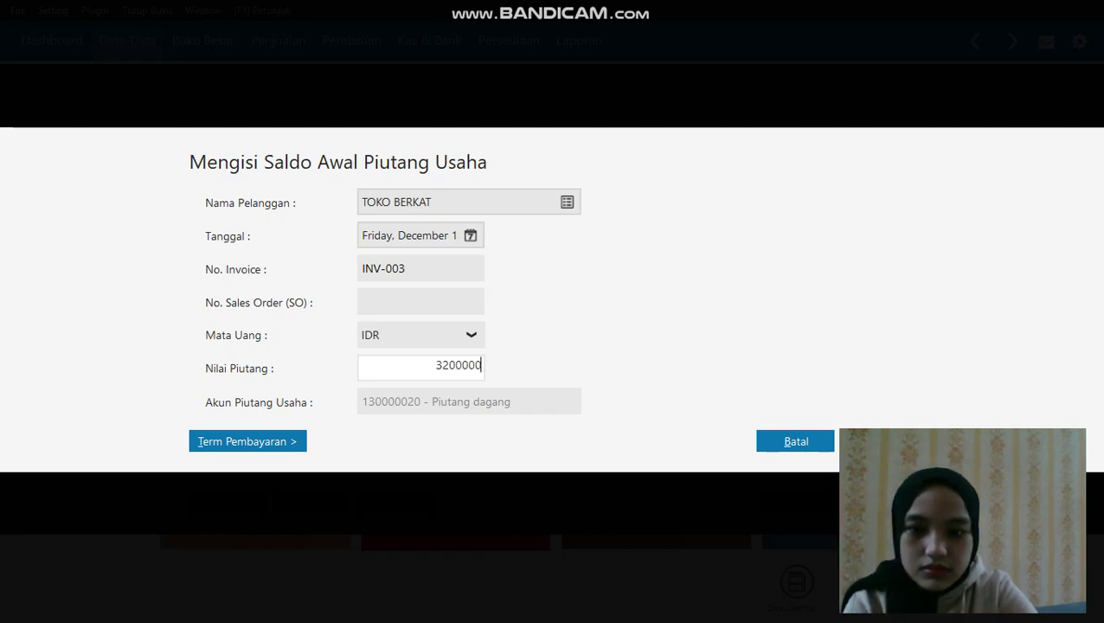
{"action": "left_click", "coordinate": [409, 309]}
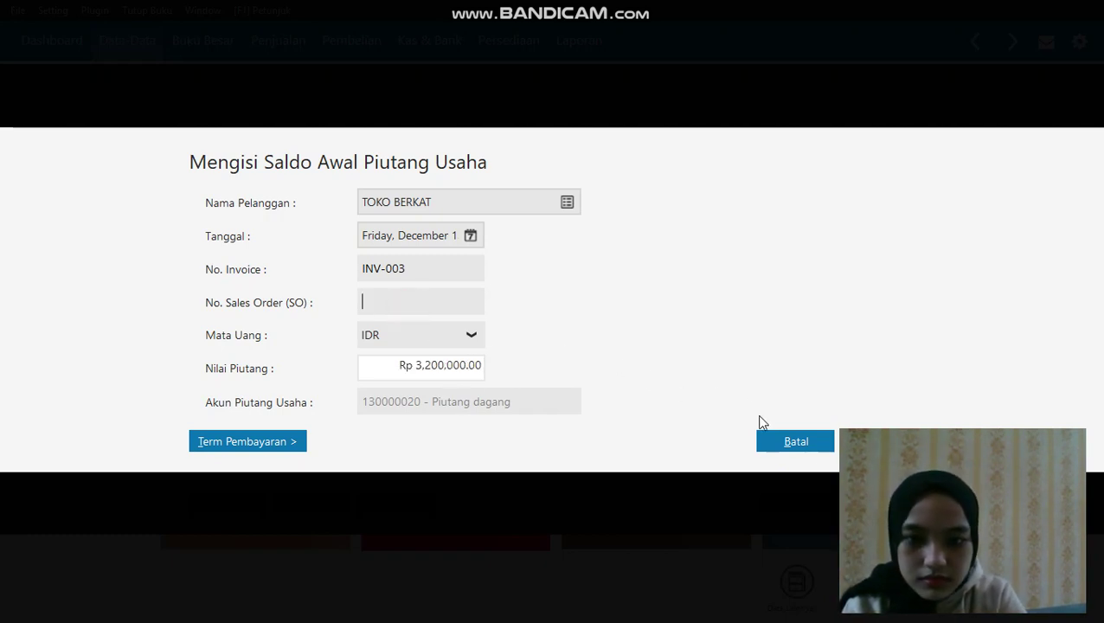
{"action": "left_click", "coordinate": [767, 437]}
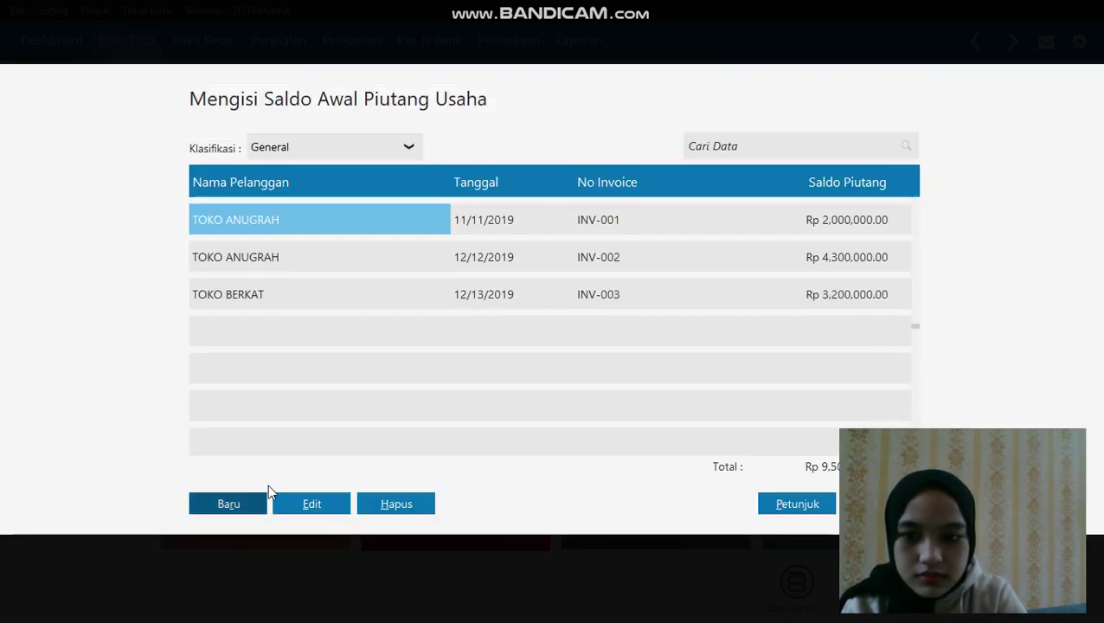
{"action": "left_click", "coordinate": [240, 505]}
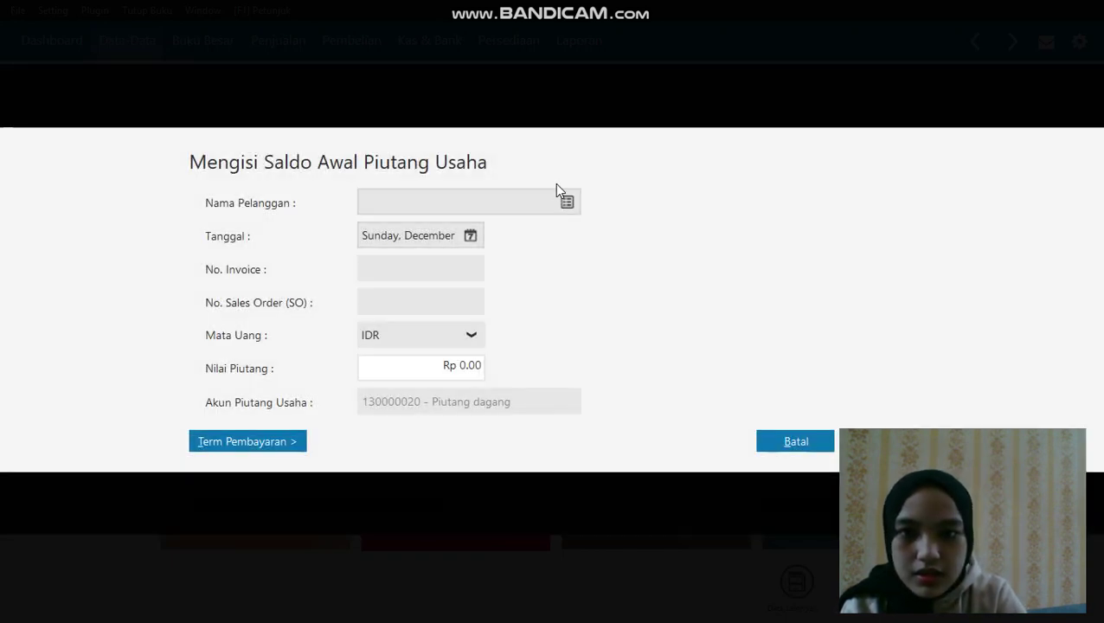
Choose TOKO SUKSES, date the entry 13 December 2019, and keep IDR as currency
{"action": "left_click", "coordinate": [564, 198]}
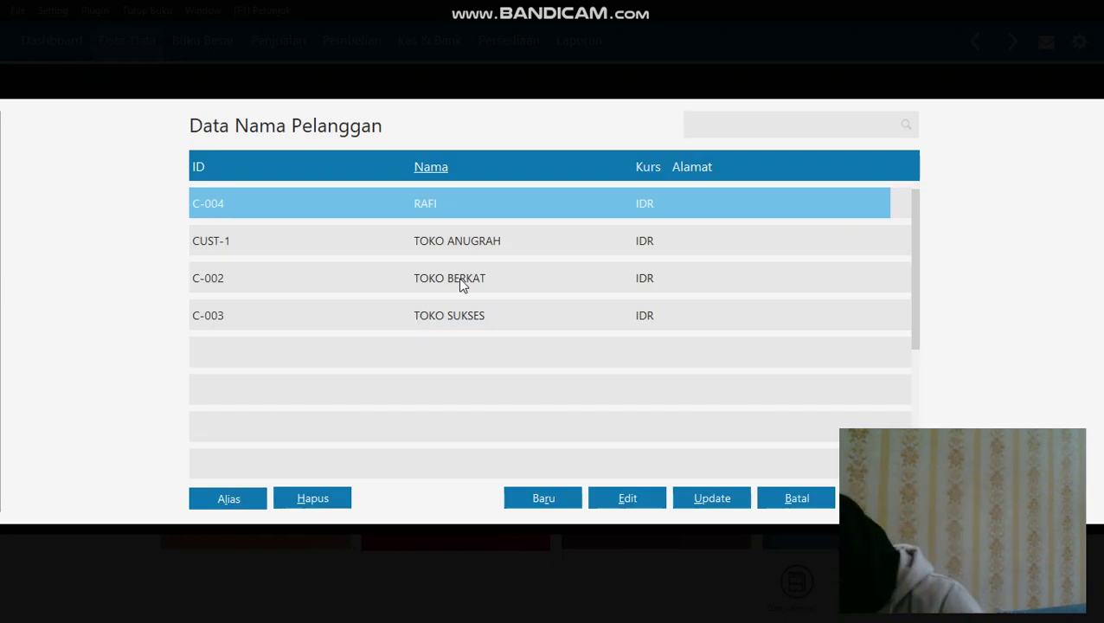
{"action": "left_click", "coordinate": [455, 315]}
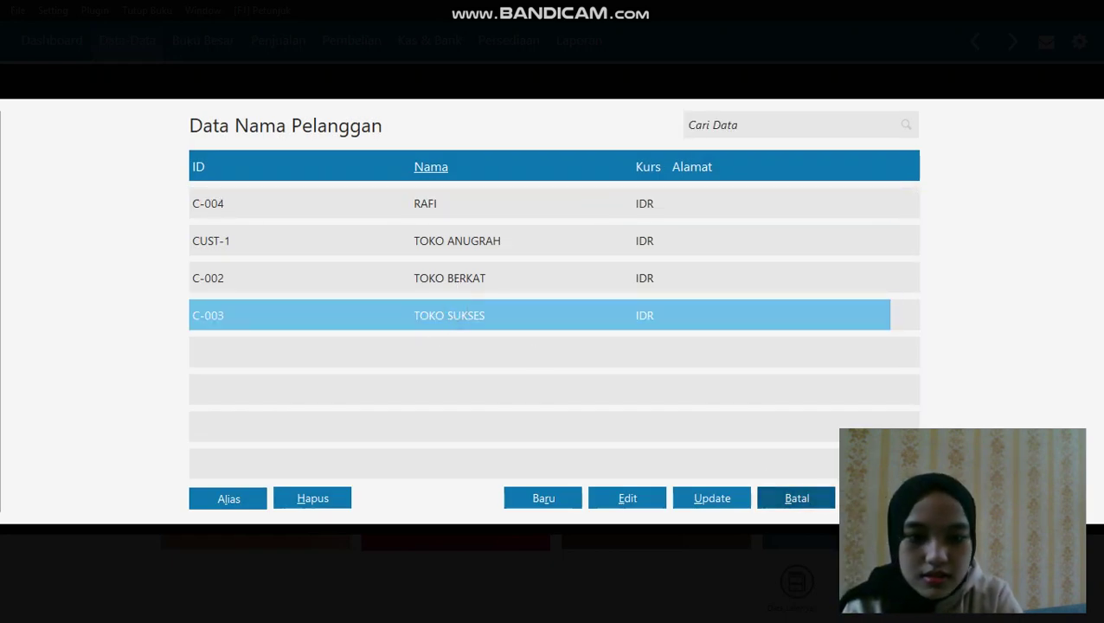
{"action": "left_click", "coordinate": [796, 498]}
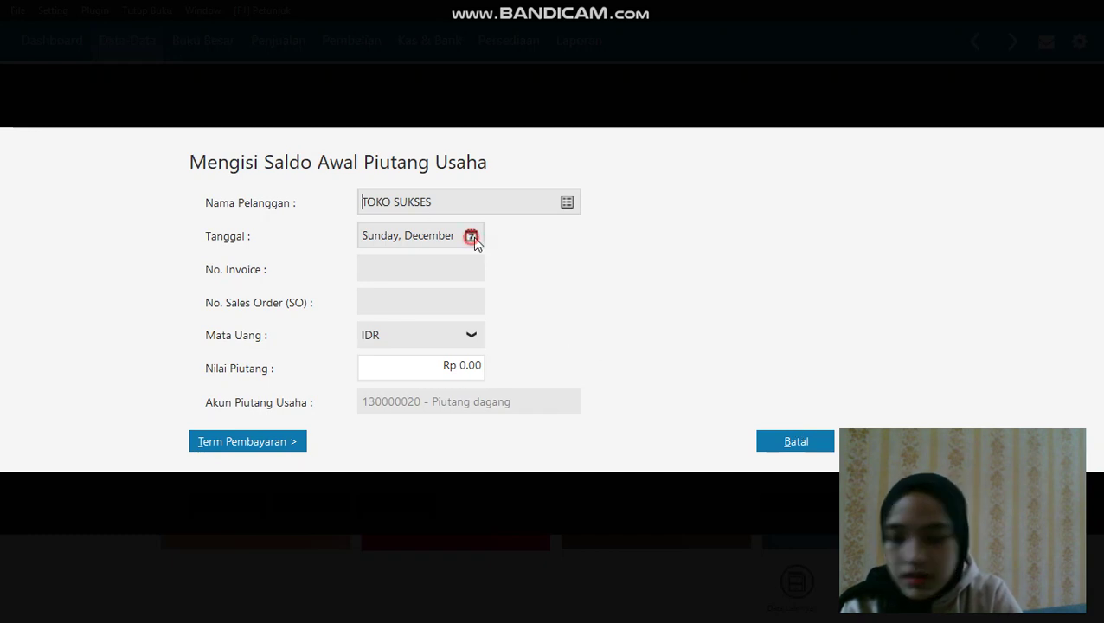
{"action": "left_click", "coordinate": [471, 235]}
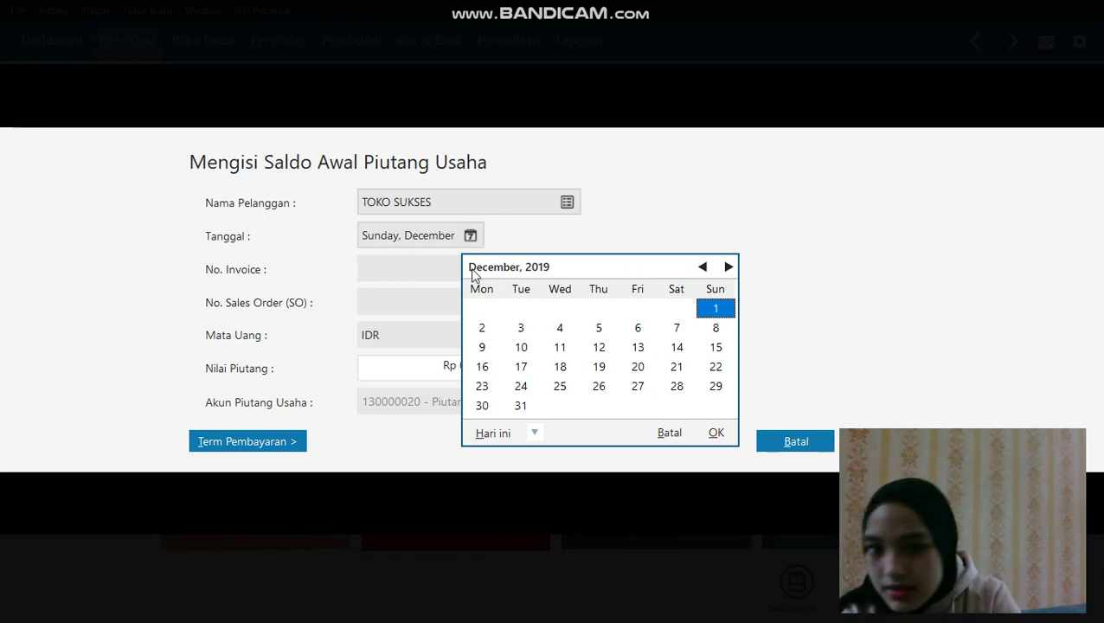
{"action": "left_click", "coordinate": [639, 348]}
{"action": "left_click", "coordinate": [715, 432]}
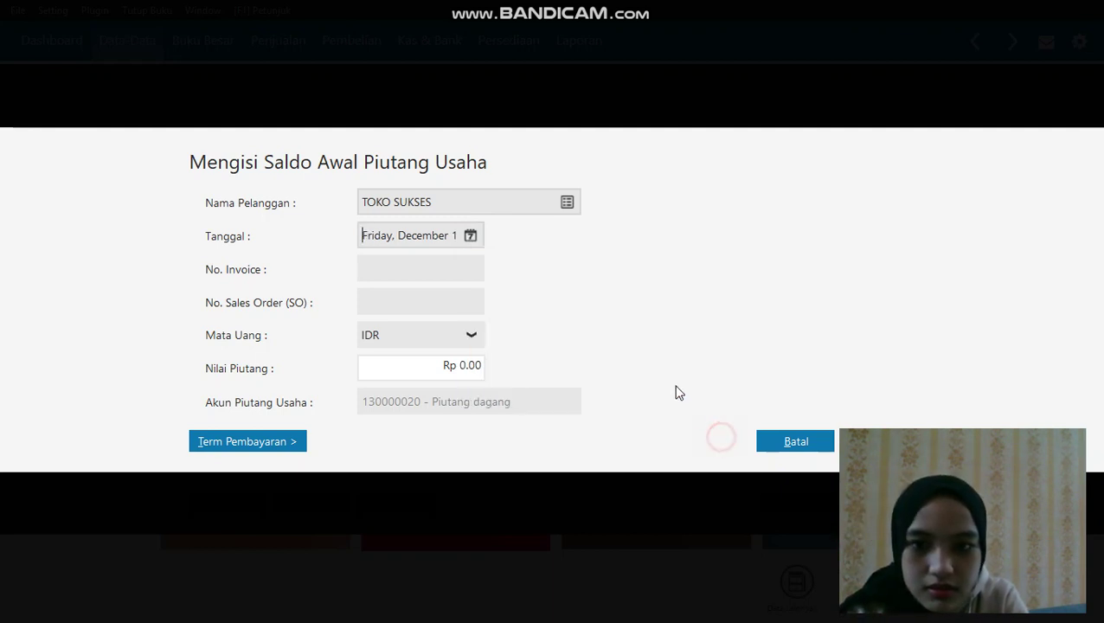
{"action": "left_click", "coordinate": [446, 298]}
{"action": "left_click", "coordinate": [441, 330]}
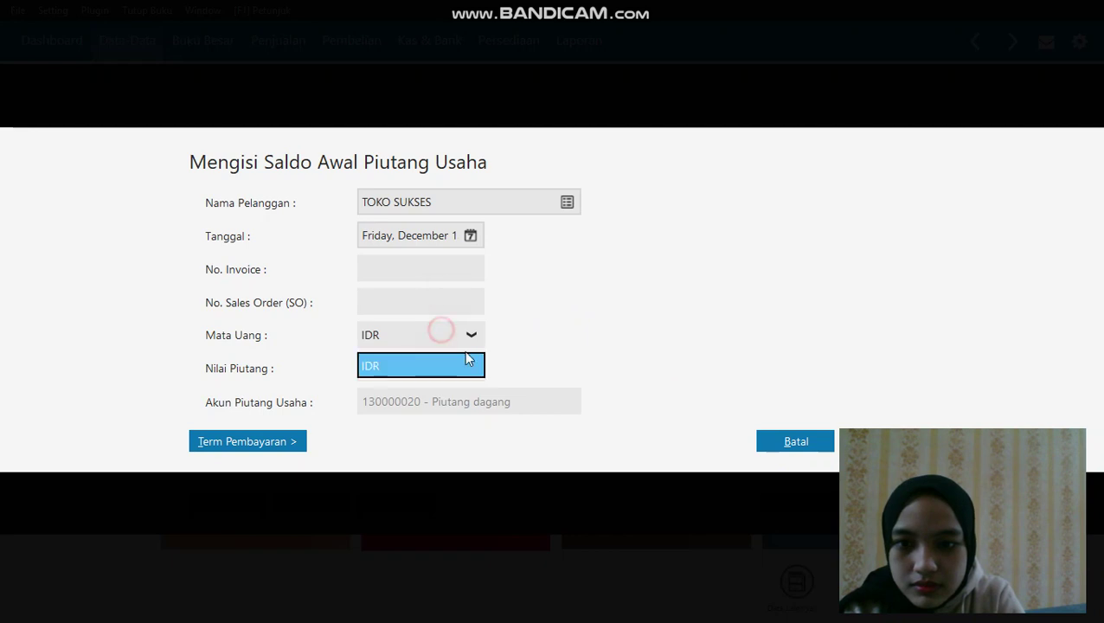
{"action": "left_click", "coordinate": [472, 367]}
Enter Rp 750,000 and the missing invoice number INV-004, then save the receivable
{"action": "key", "text": "BackSpace"}
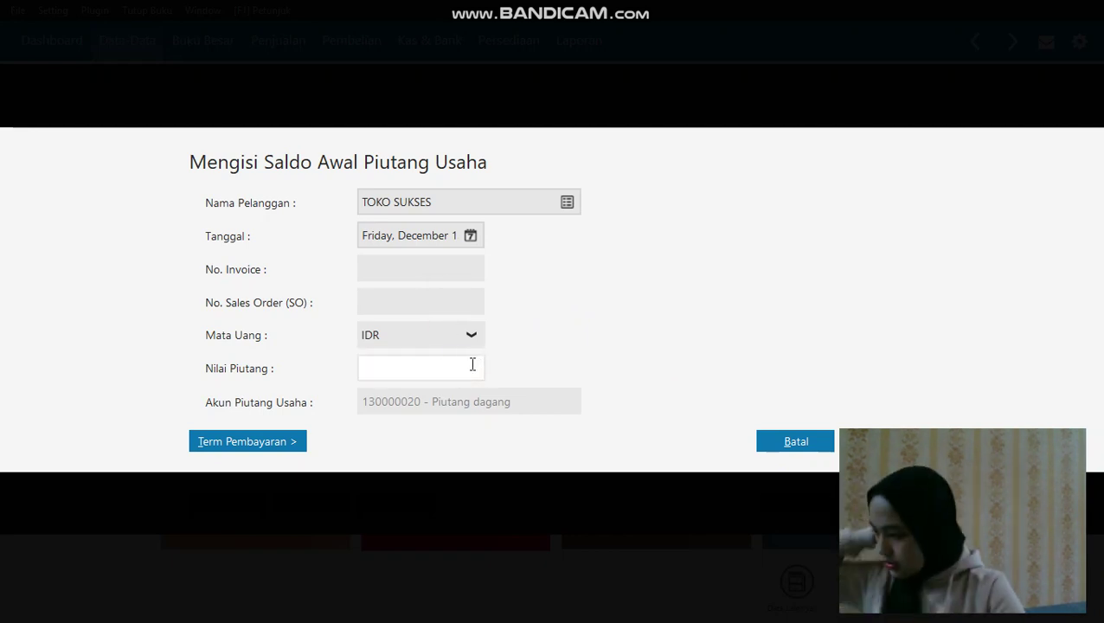
{"action": "type", "text": "750000"}
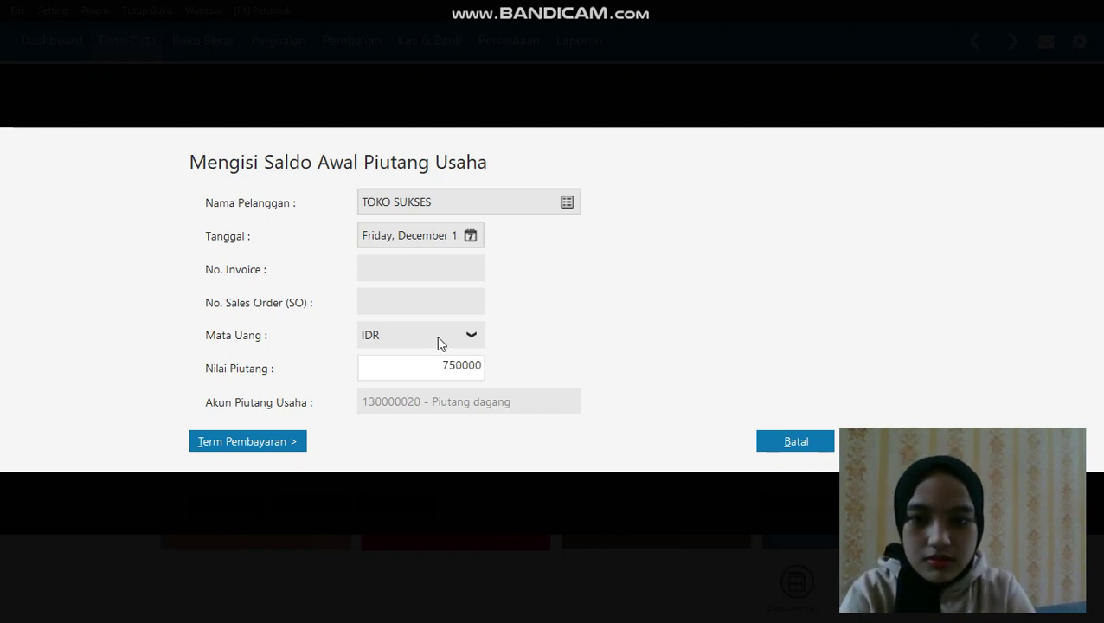
{"action": "left_click", "coordinate": [421, 305]}
{"action": "left_click", "coordinate": [822, 443]}
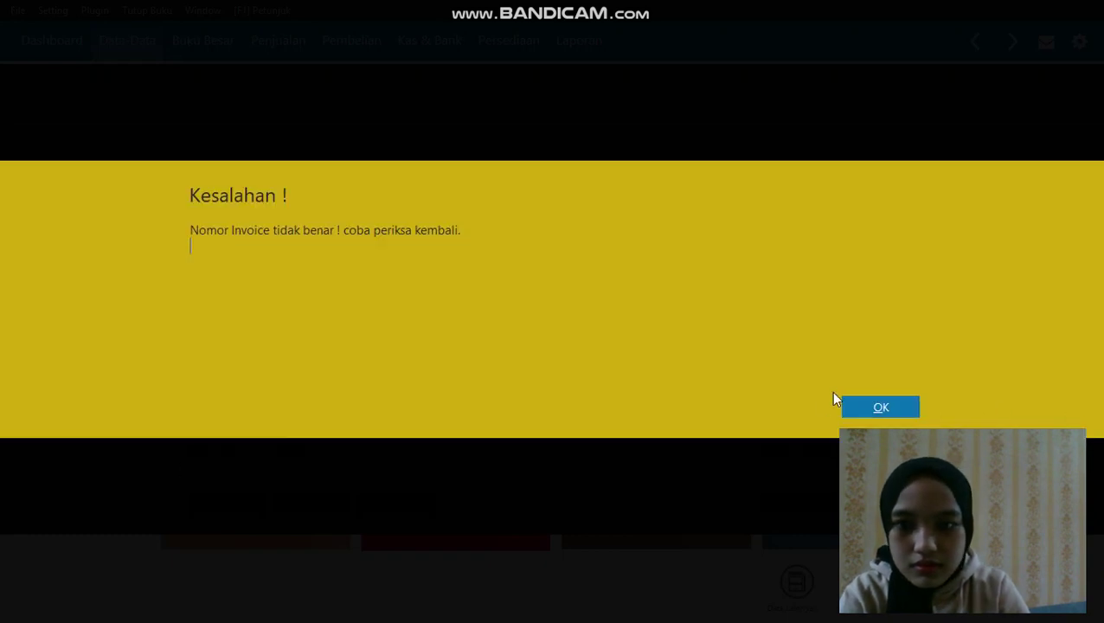
{"action": "left_click", "coordinate": [852, 406]}
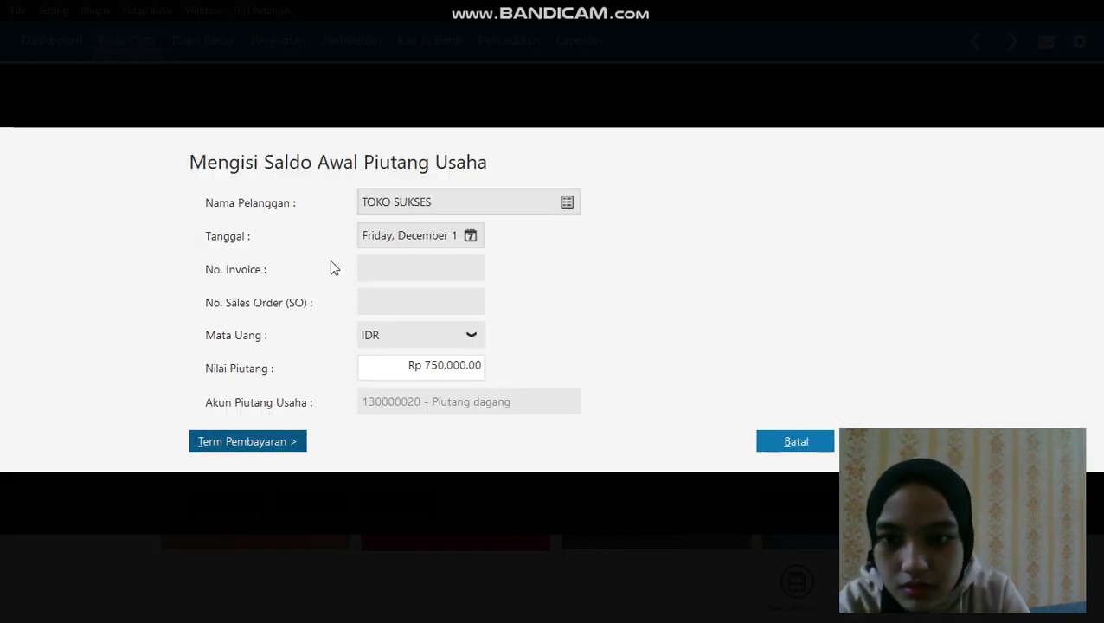
{"action": "left_click", "coordinate": [375, 268]}
{"action": "type", "text": "INV"}
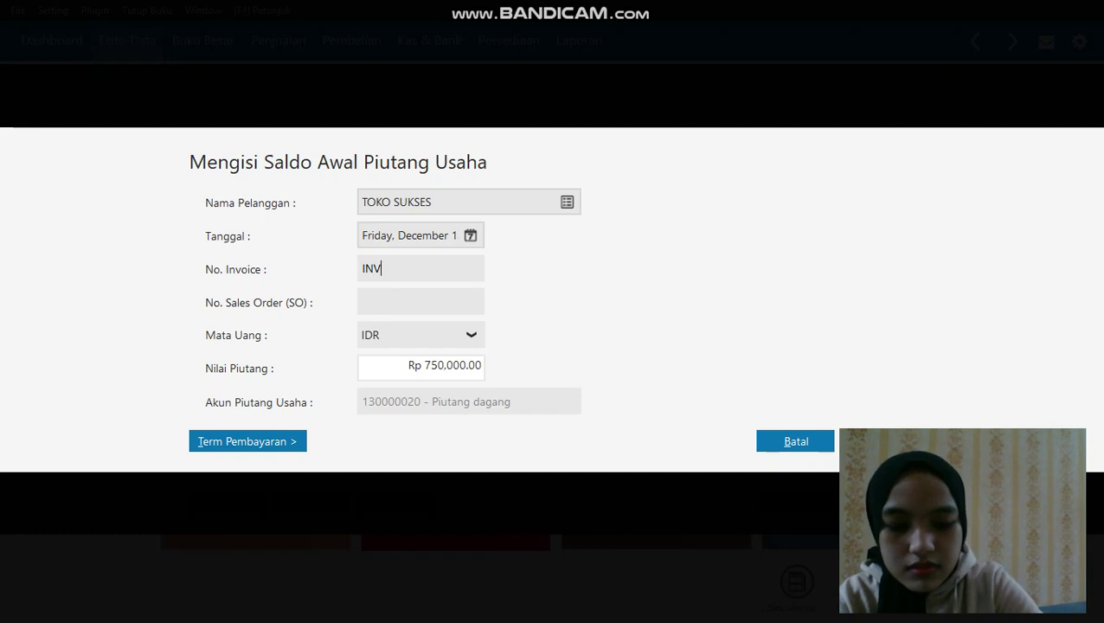
{"action": "type", "text": "-0"}
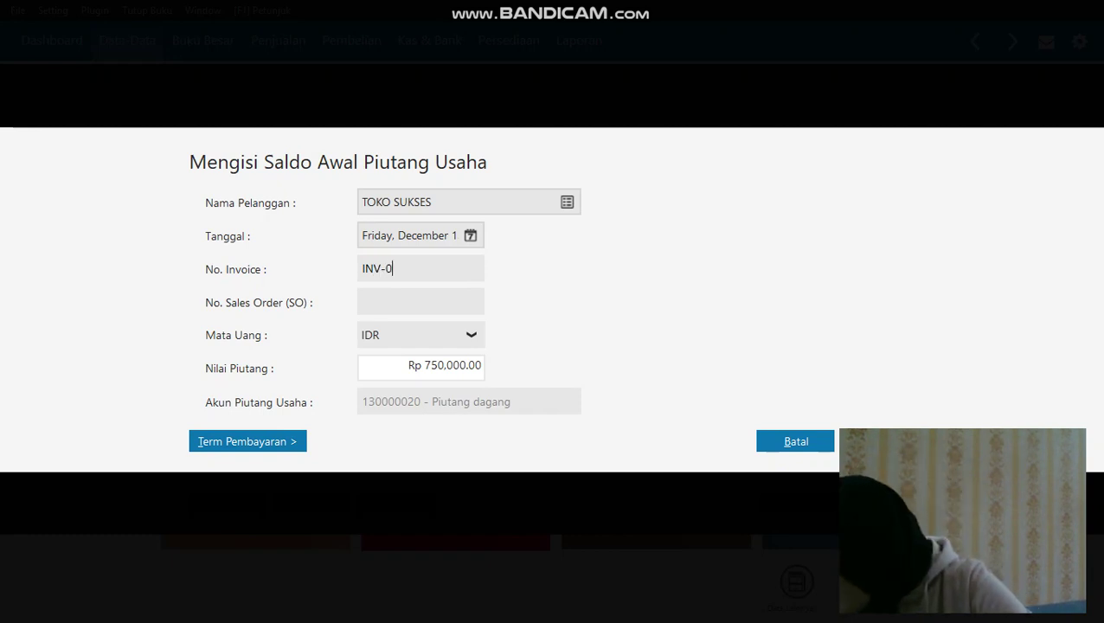
{"action": "type", "text": "04"}
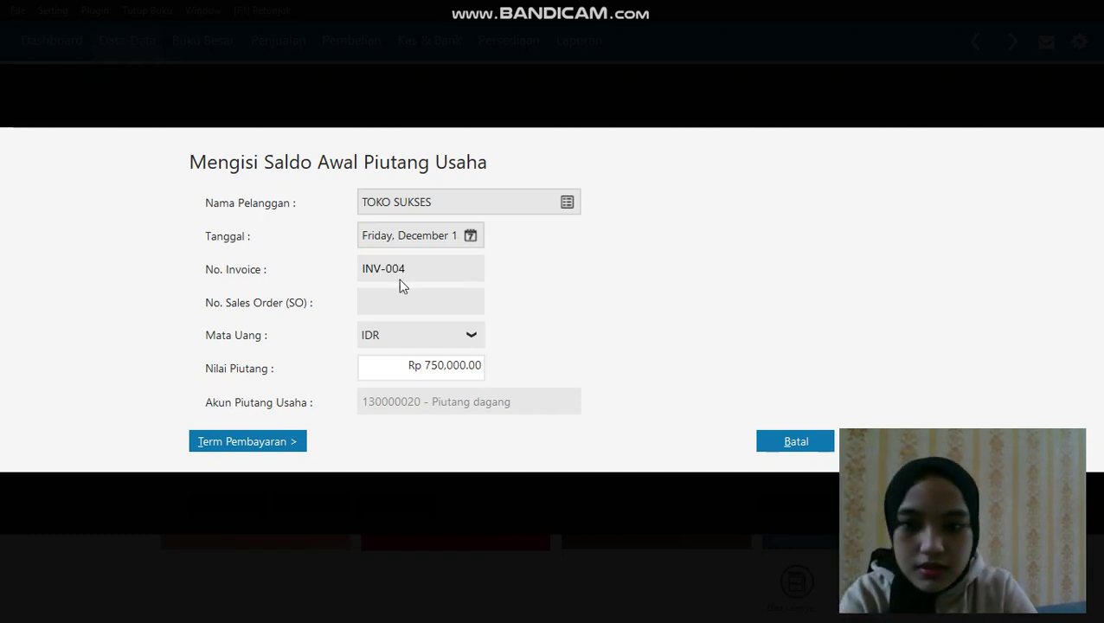
{"action": "left_click", "coordinate": [878, 441]}
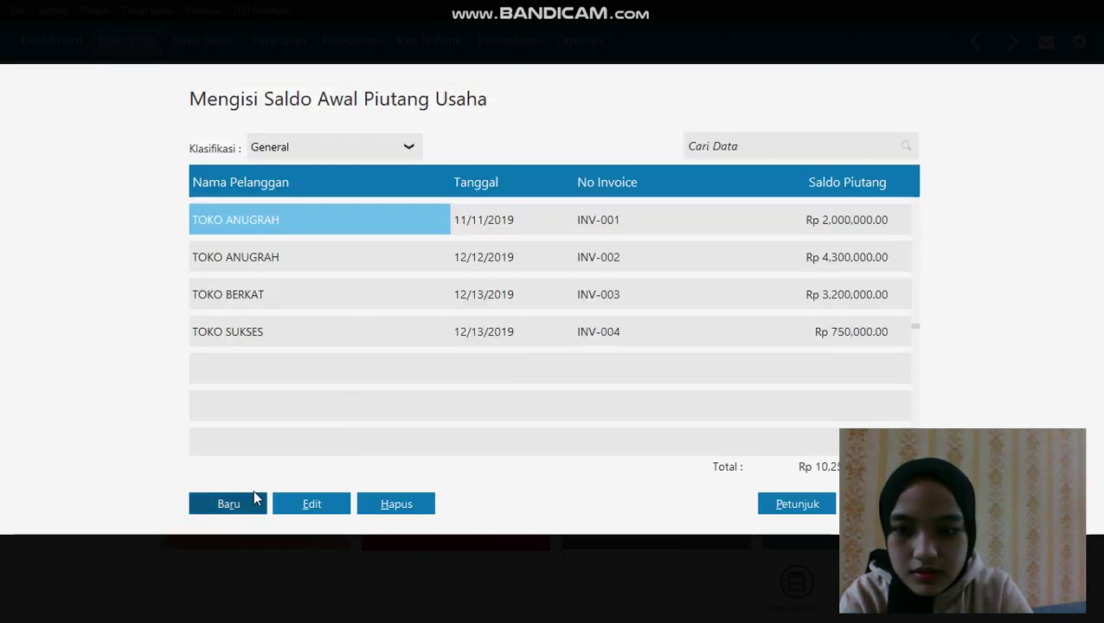
Start a new receivable for customer RAFI dated 13 December 2019
{"action": "left_click", "coordinate": [243, 509]}
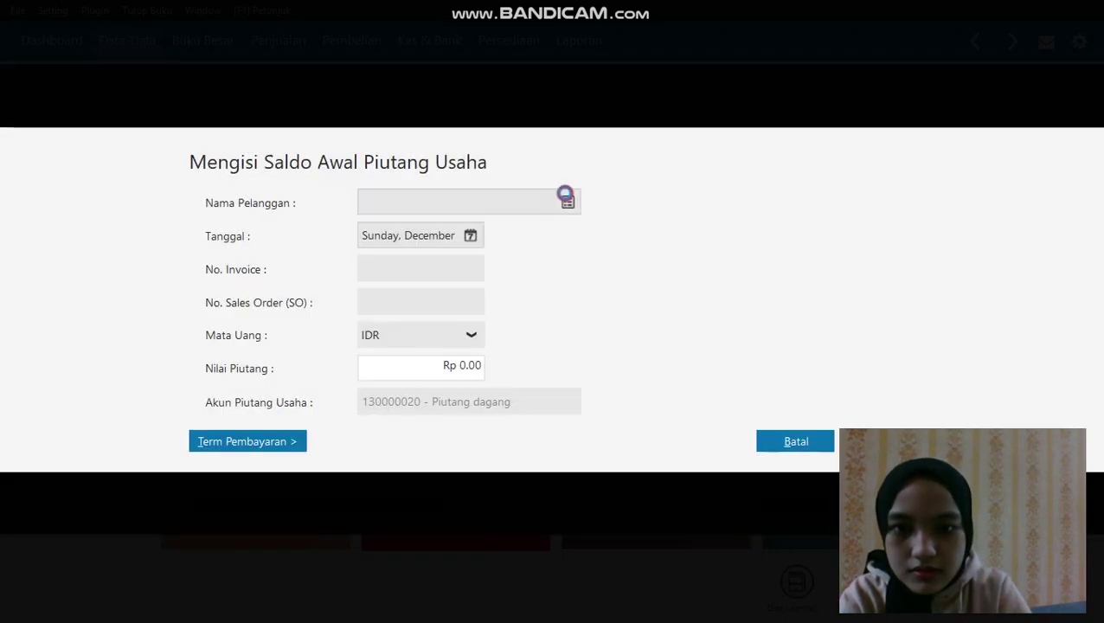
{"action": "left_click", "coordinate": [567, 199]}
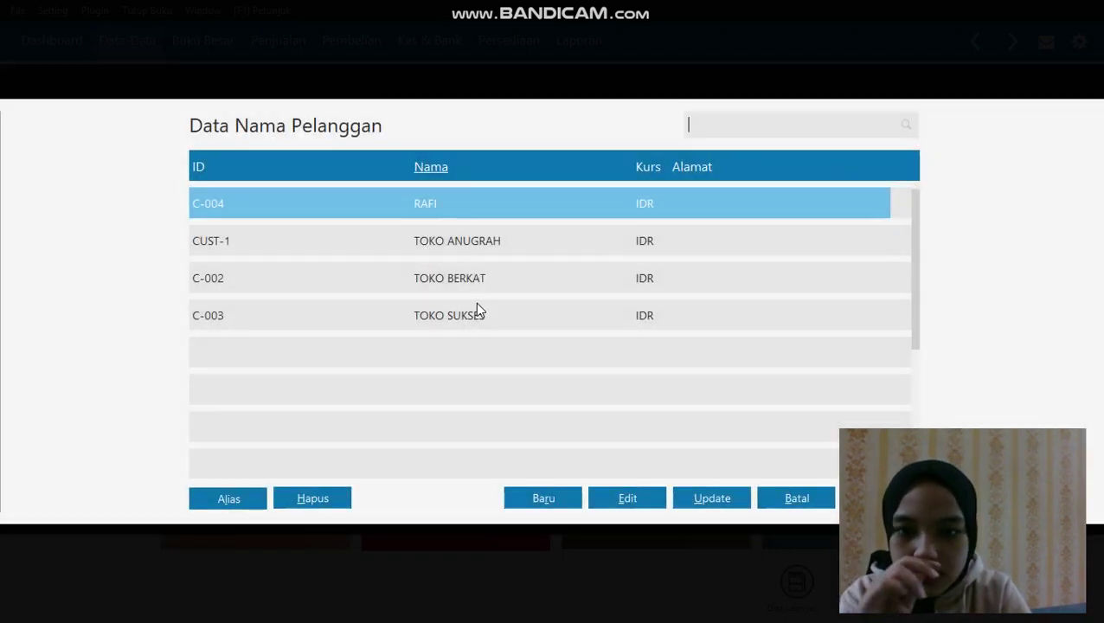
{"action": "left_click", "coordinate": [474, 207]}
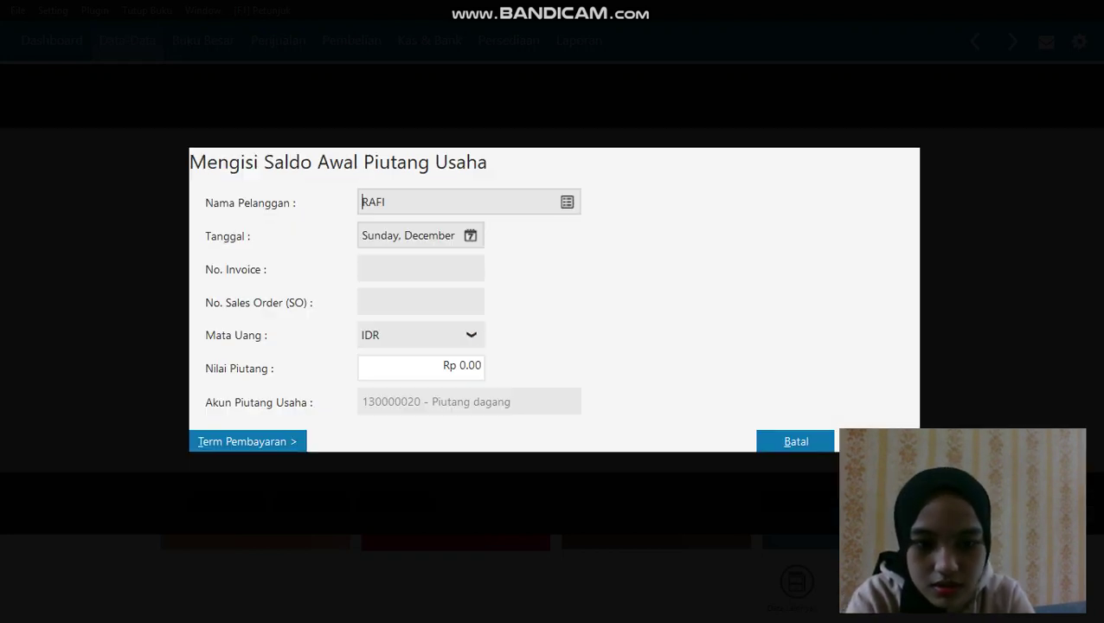
{"action": "left_click", "coordinate": [467, 236]}
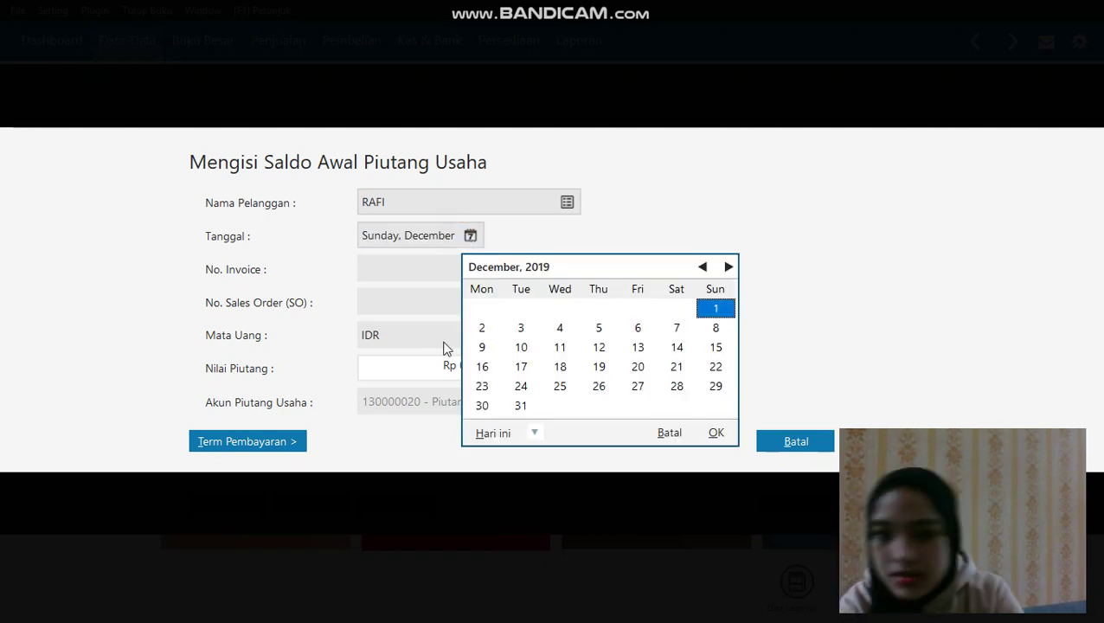
{"action": "left_click", "coordinate": [638, 347]}
{"action": "left_click", "coordinate": [717, 432]}
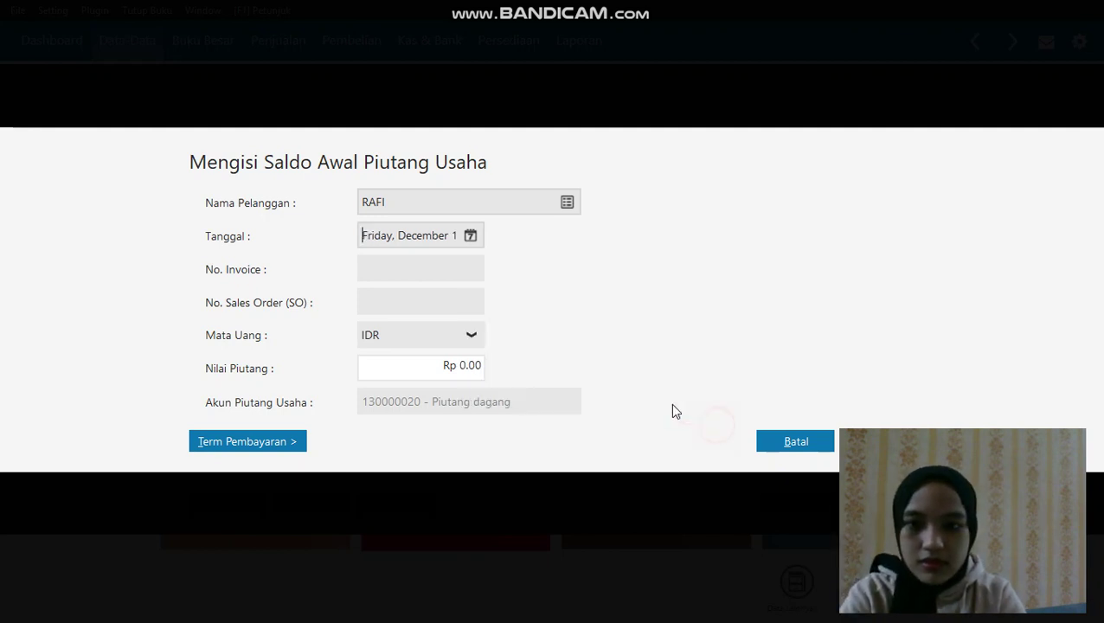
Enter invoice INV-005 with amount 4,750,000, fixing a typo, and save it
{"action": "left_click", "coordinate": [445, 275]}
{"action": "type", "text": "INV"}
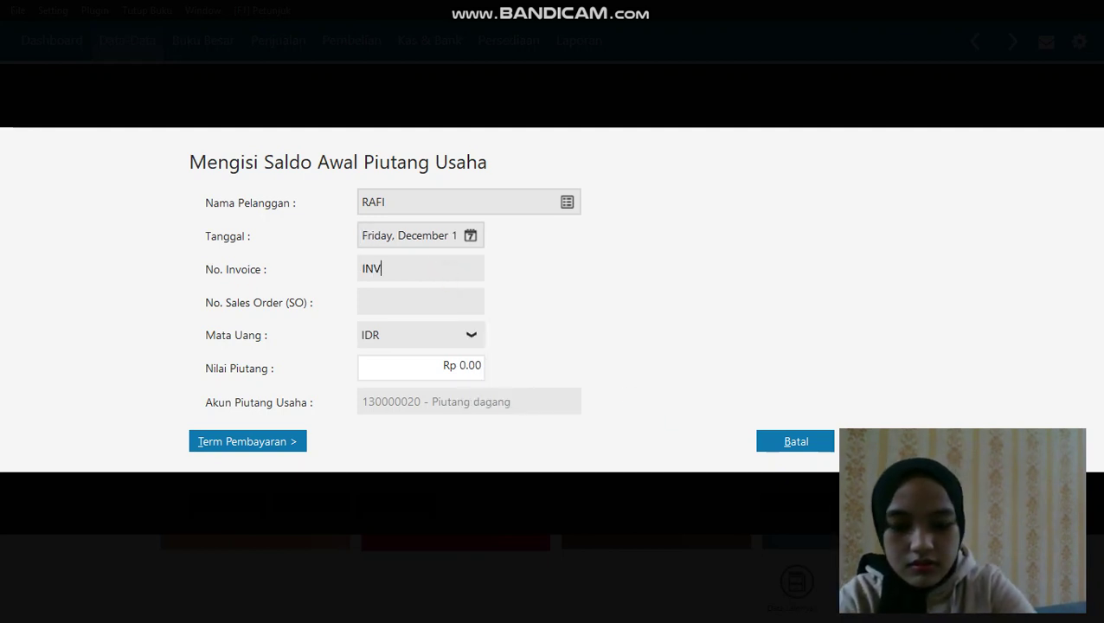
{"action": "type", "text": "-005"}
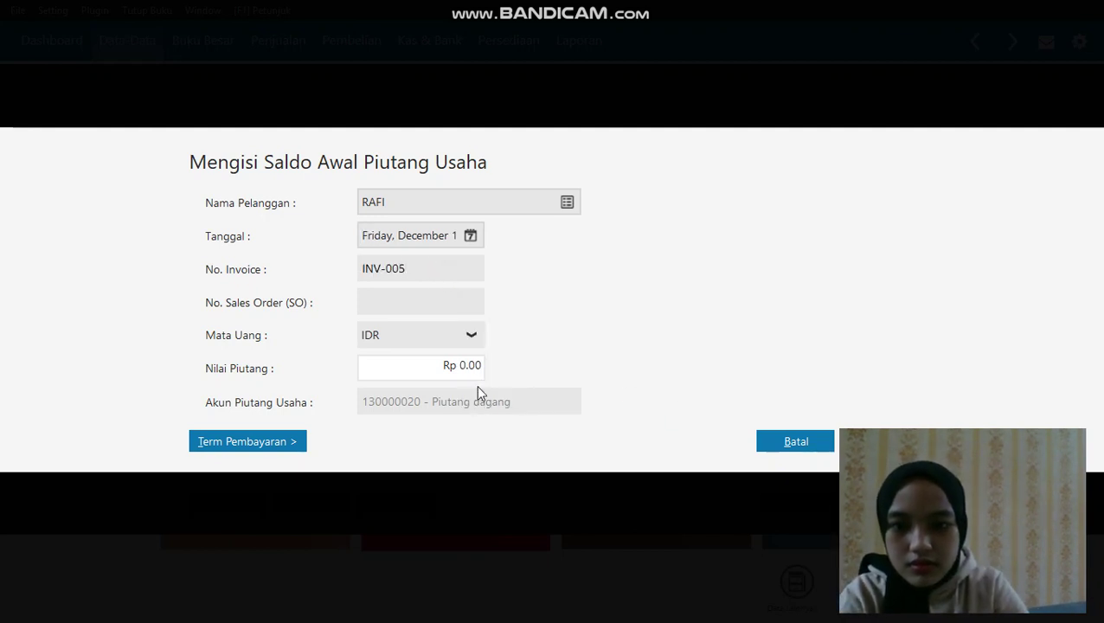
{"action": "left_click", "coordinate": [467, 366]}
{"action": "double_click", "coordinate": [471, 367]}
{"action": "key", "text": "BackSpace"}
{"action": "key", "text": "BackSpace"}
{"action": "key", "text": "BackSpace"}
{"action": "key", "text": "BackSpace"}
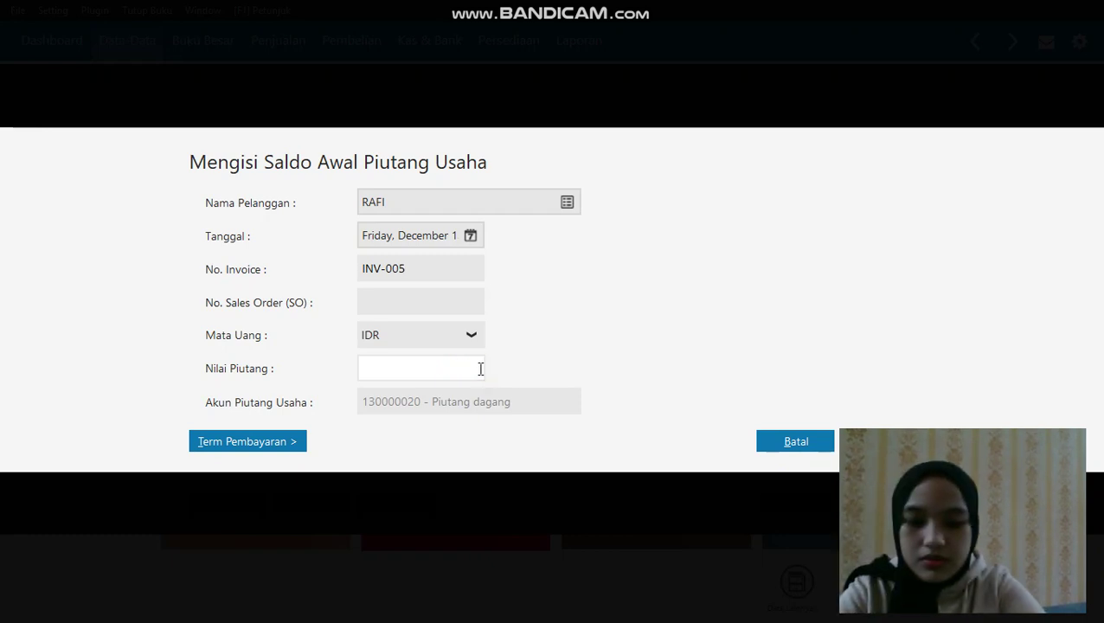
{"action": "type", "text": "745000"}
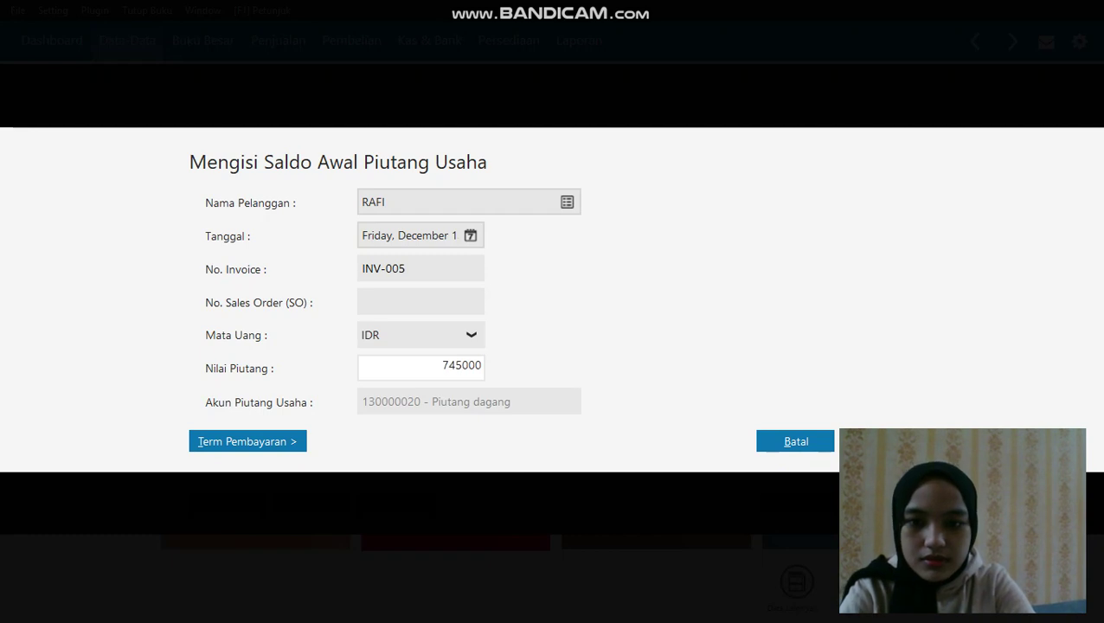
{"action": "type", "text": "00"}
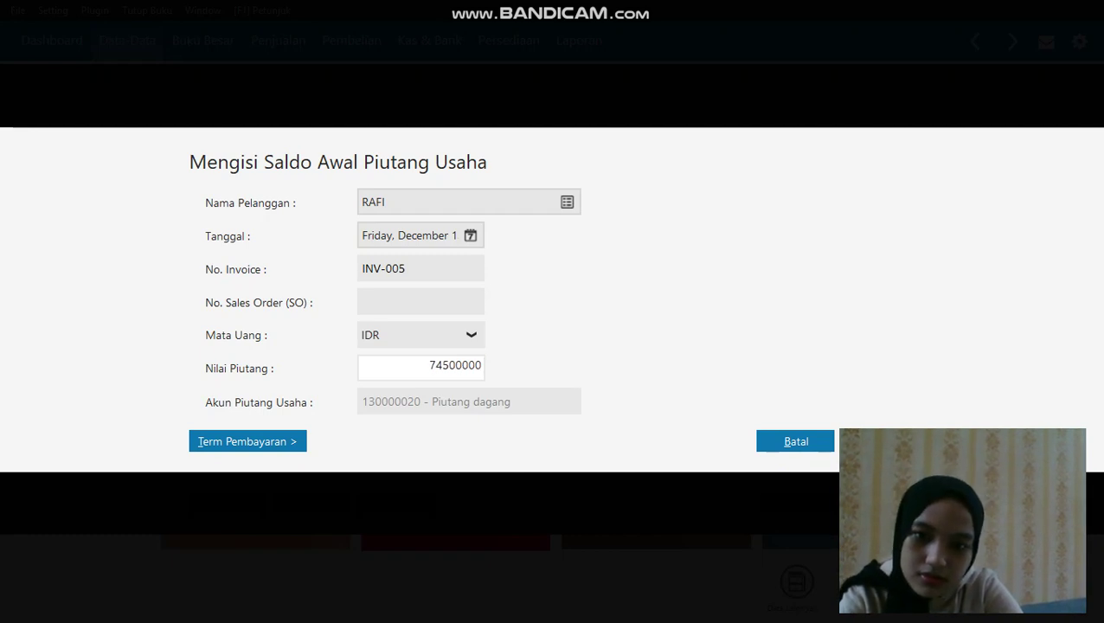
{"action": "key", "text": "BackSpace"}
{"action": "key", "text": "BackSpace"}
{"action": "key", "text": "BackSpace"}
{"action": "key", "text": "BackSpace"}
{"action": "key", "text": "BackSpace"}
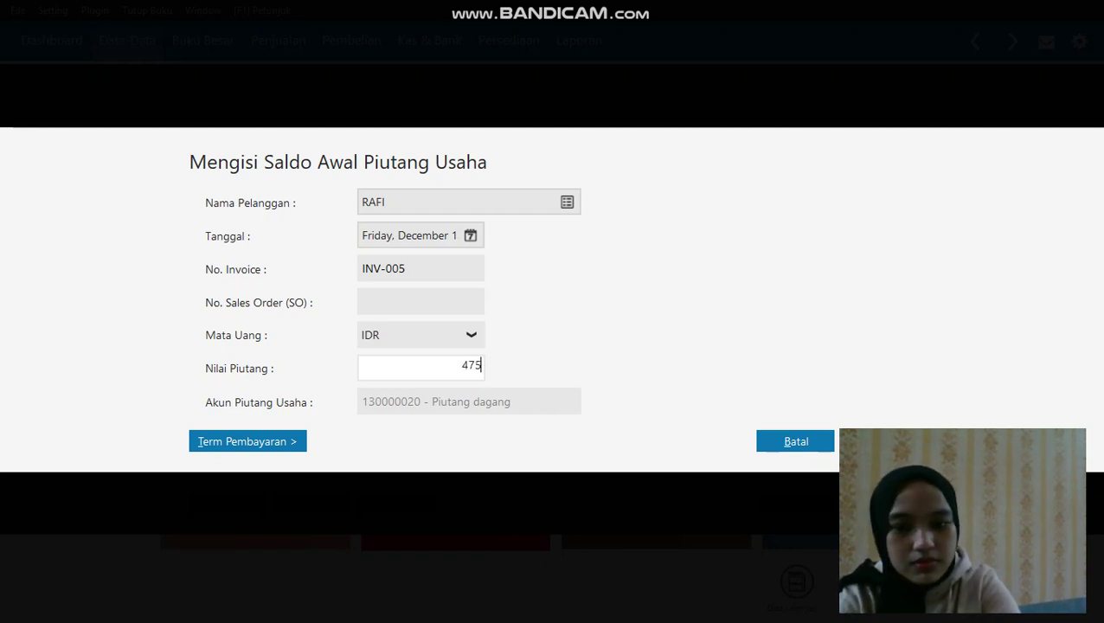
{"action": "type", "text": "0000"}
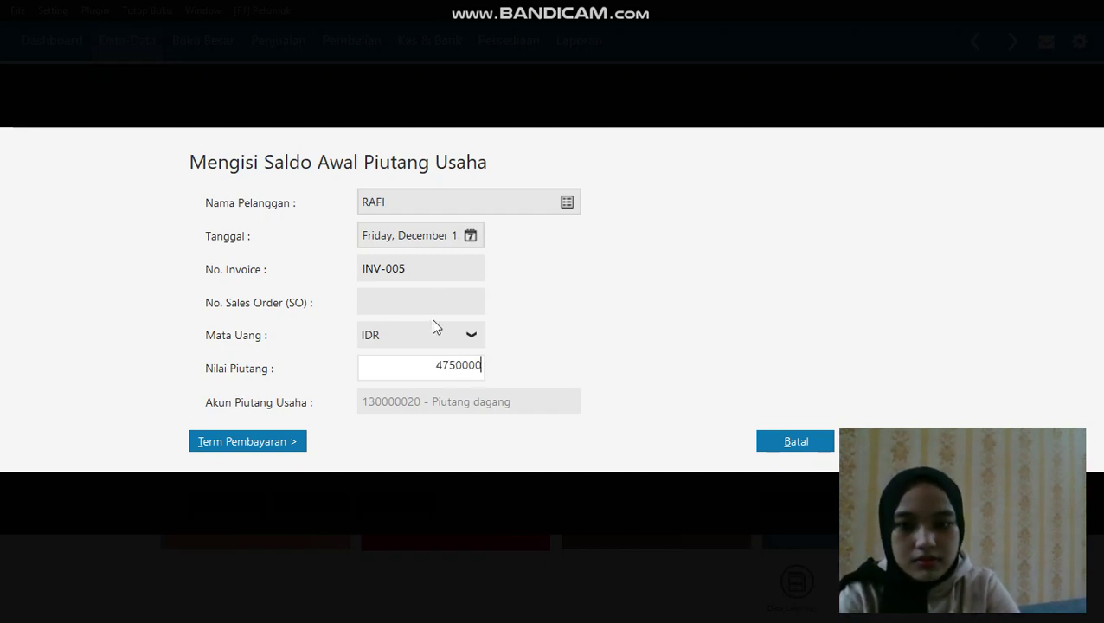
{"action": "left_click", "coordinate": [429, 300]}
{"action": "left_click", "coordinate": [878, 441]}
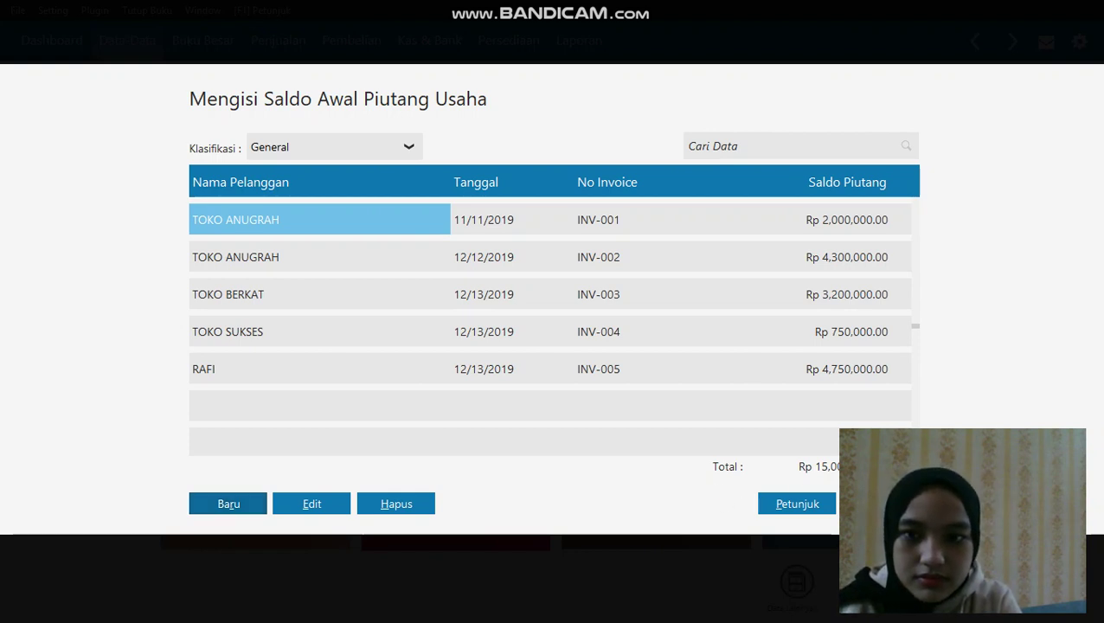
Close the receivables list and open Saldo Awal Hutang Usaha from Setting
{"action": "key", "text": "Escape"}
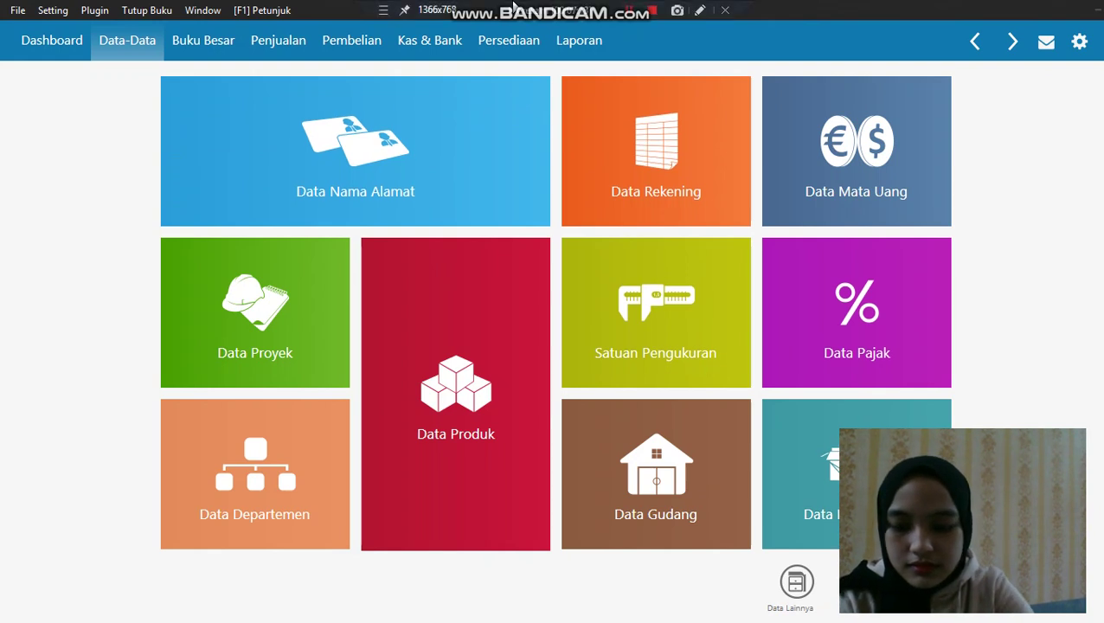
{"action": "left_click", "coordinate": [48, 10]}
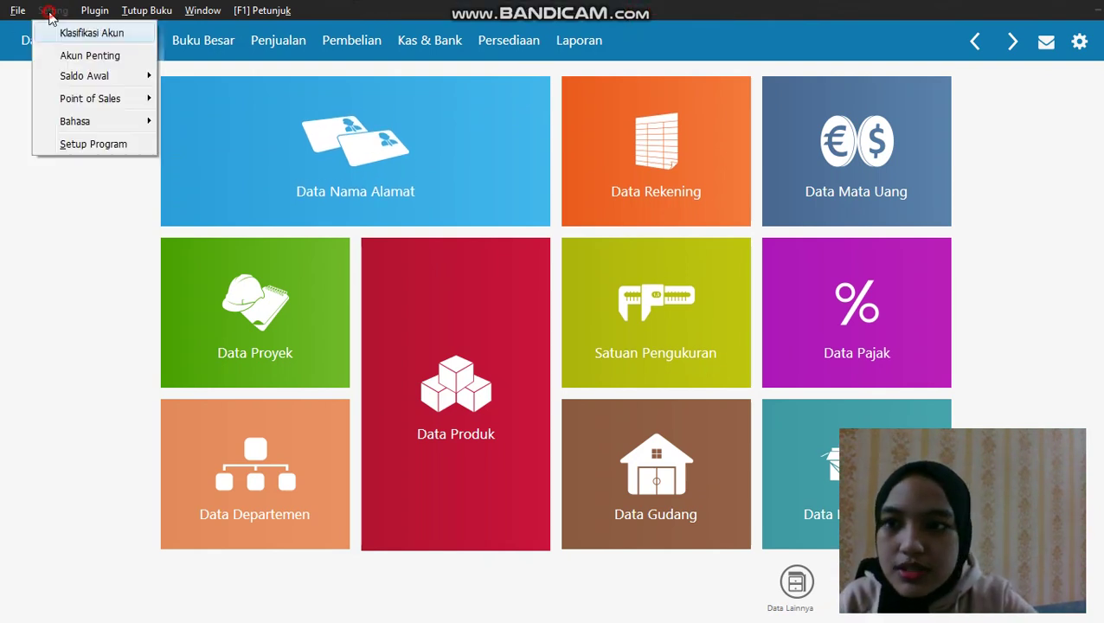
{"action": "mouse_move", "coordinate": [81, 76]}
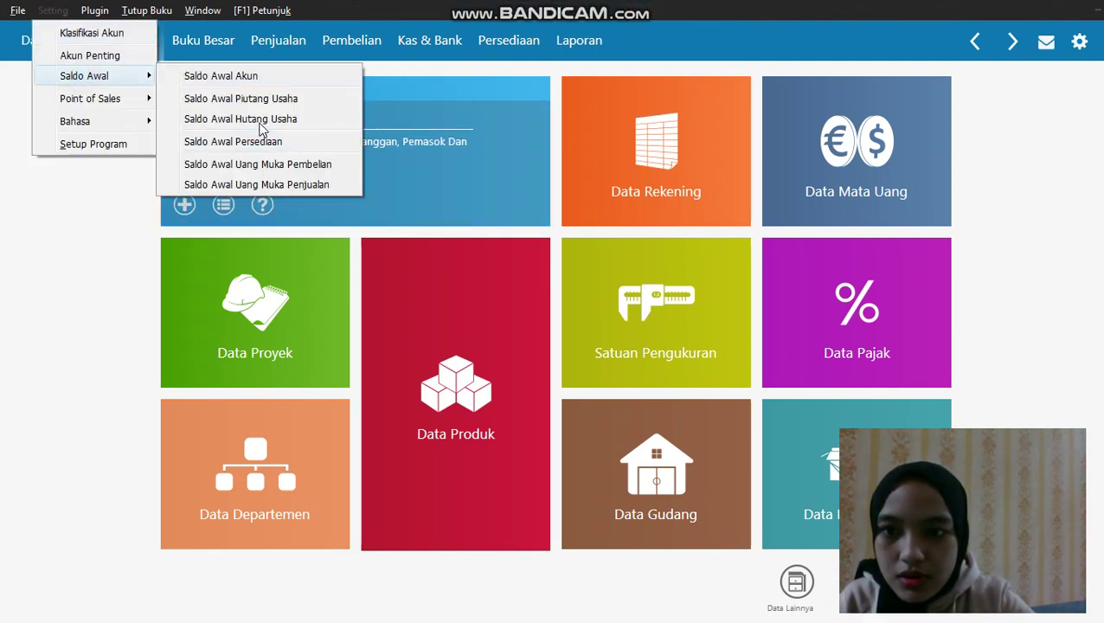
{"action": "left_click", "coordinate": [262, 123]}
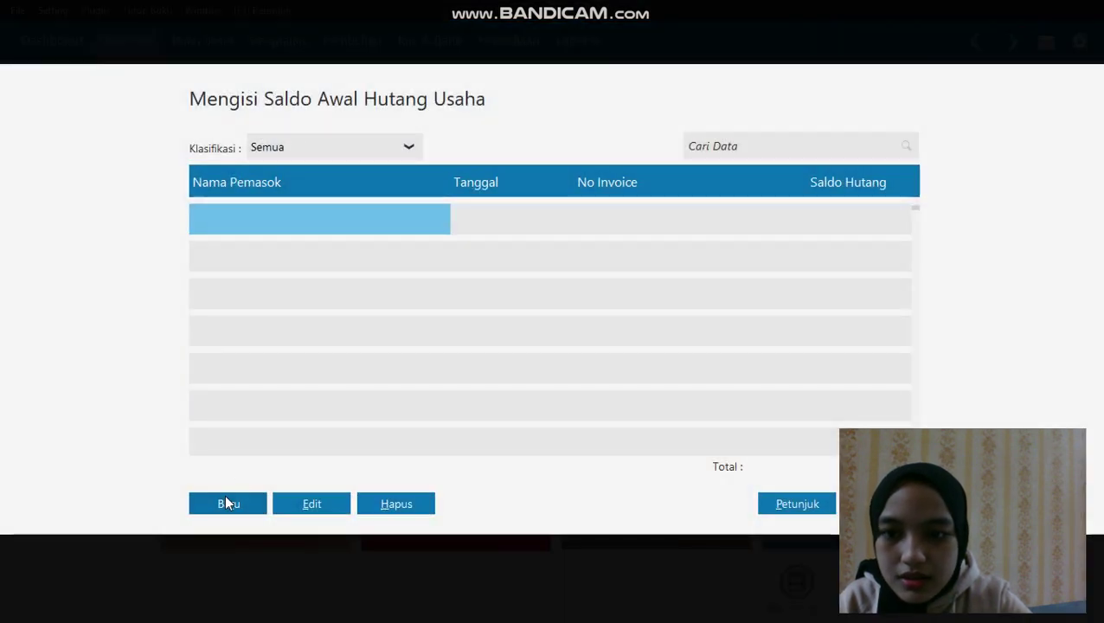
Start a new payable for supplier SEPHIA PHONE dated 18 November 2019
{"action": "left_click", "coordinate": [224, 494]}
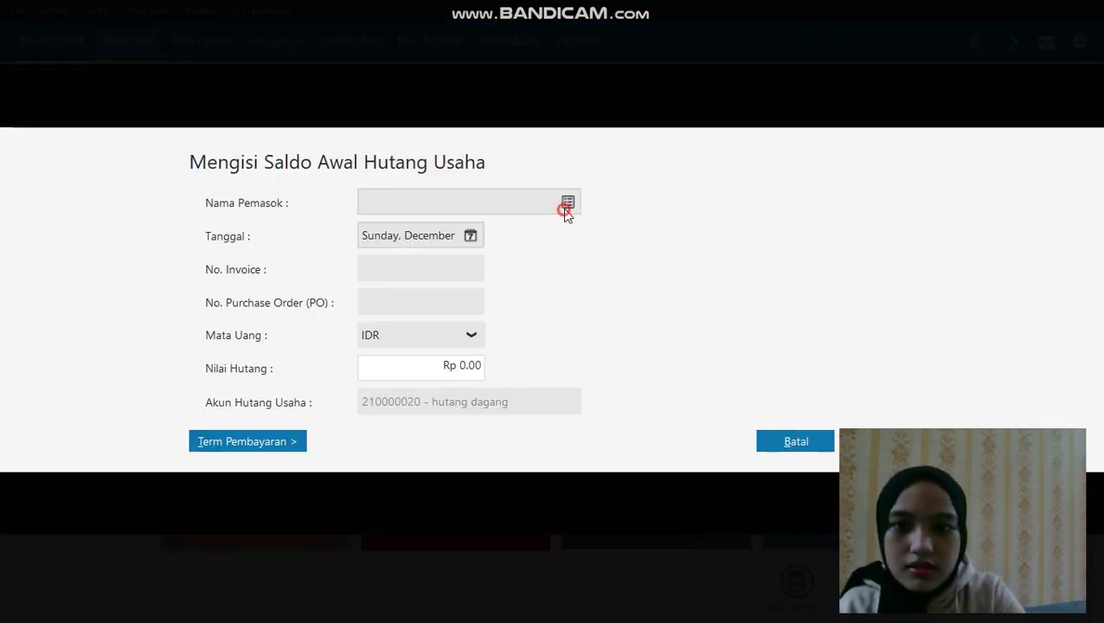
{"action": "left_click", "coordinate": [566, 204]}
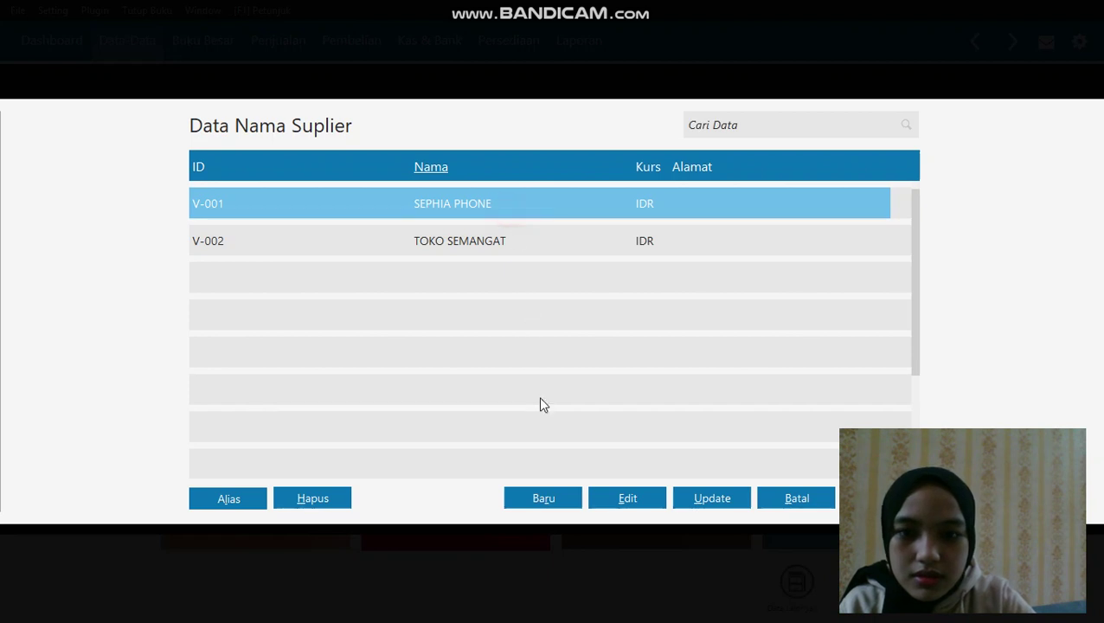
{"action": "key", "text": "Return"}
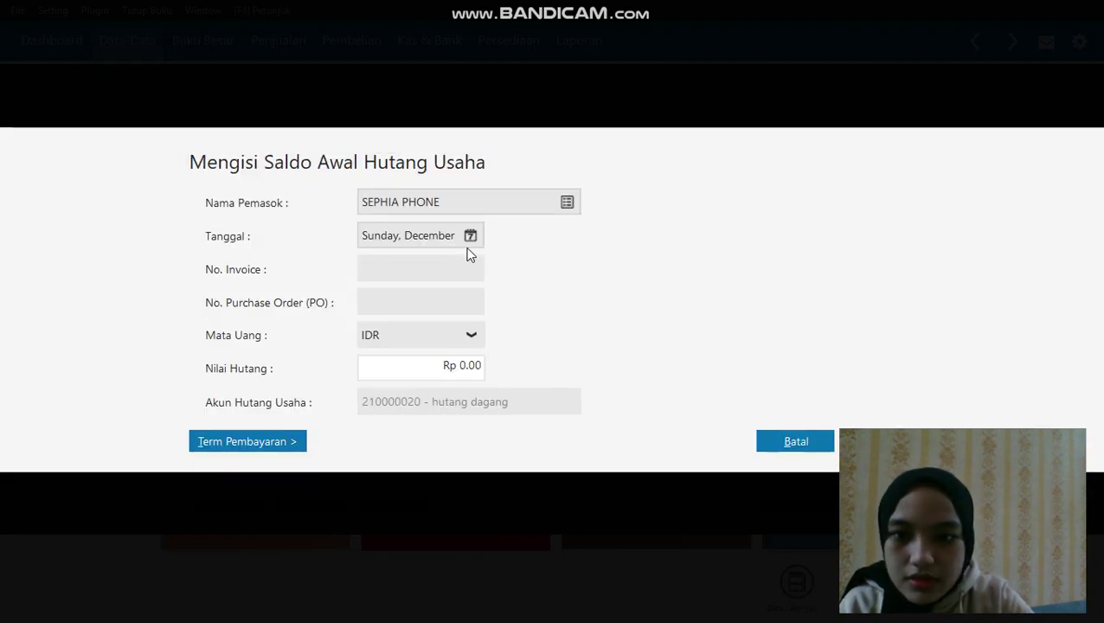
{"action": "left_click", "coordinate": [469, 236]}
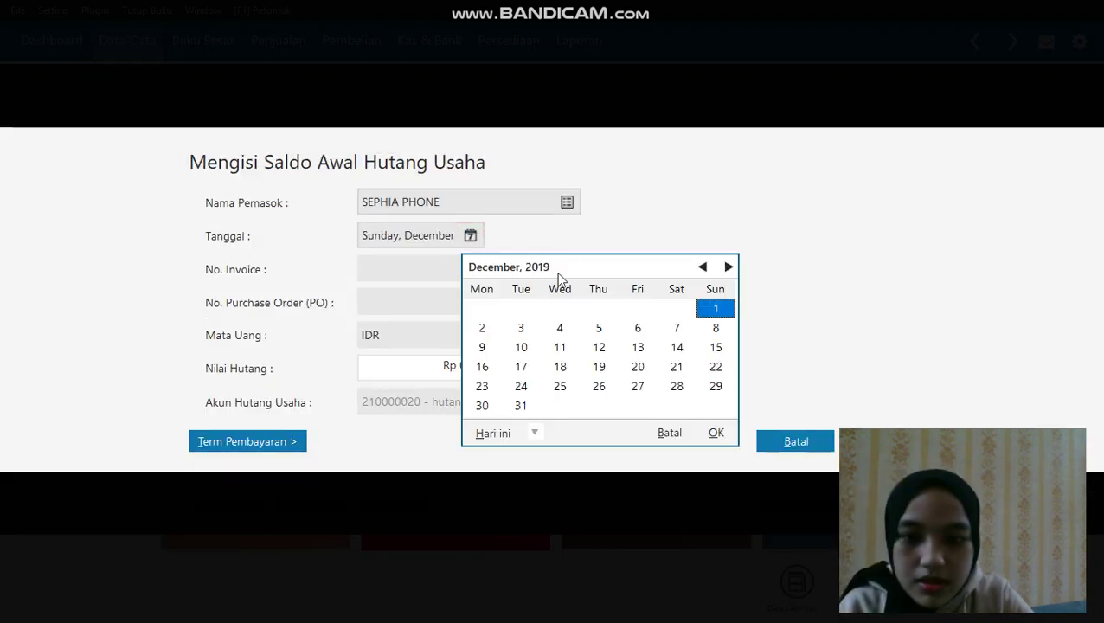
{"action": "left_click", "coordinate": [702, 268]}
{"action": "left_click", "coordinate": [703, 268]}
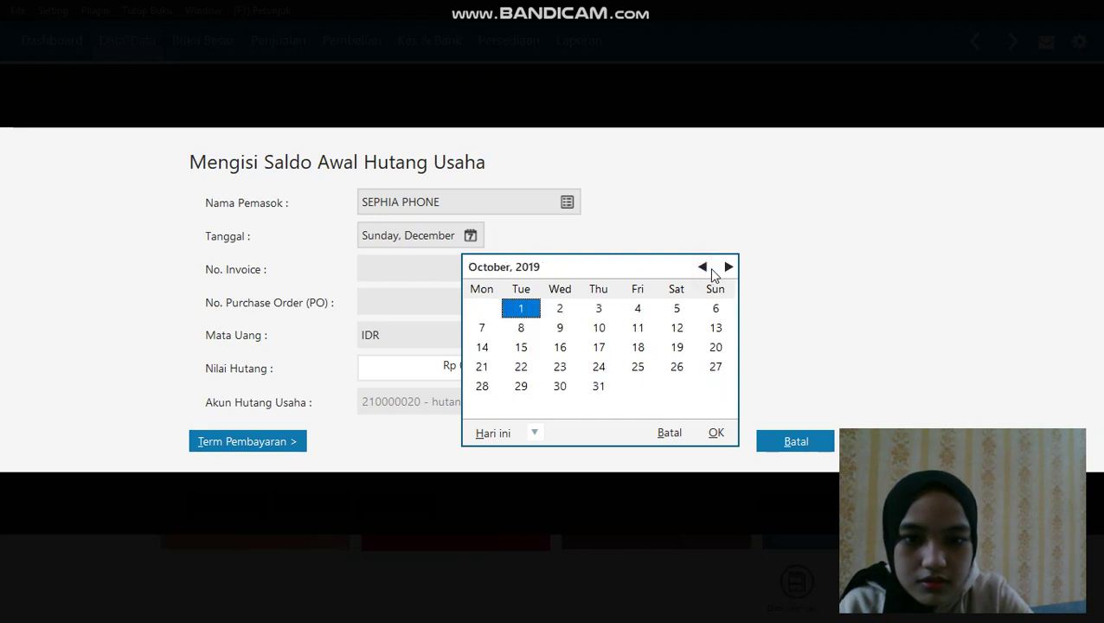
{"action": "left_click", "coordinate": [726, 267]}
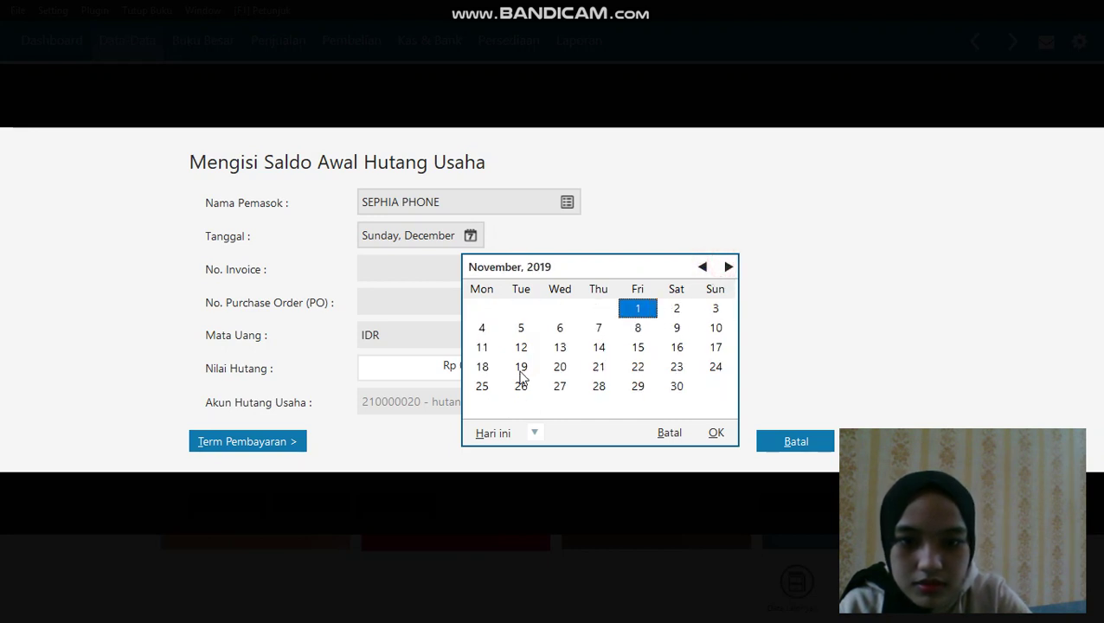
{"action": "left_click", "coordinate": [488, 370]}
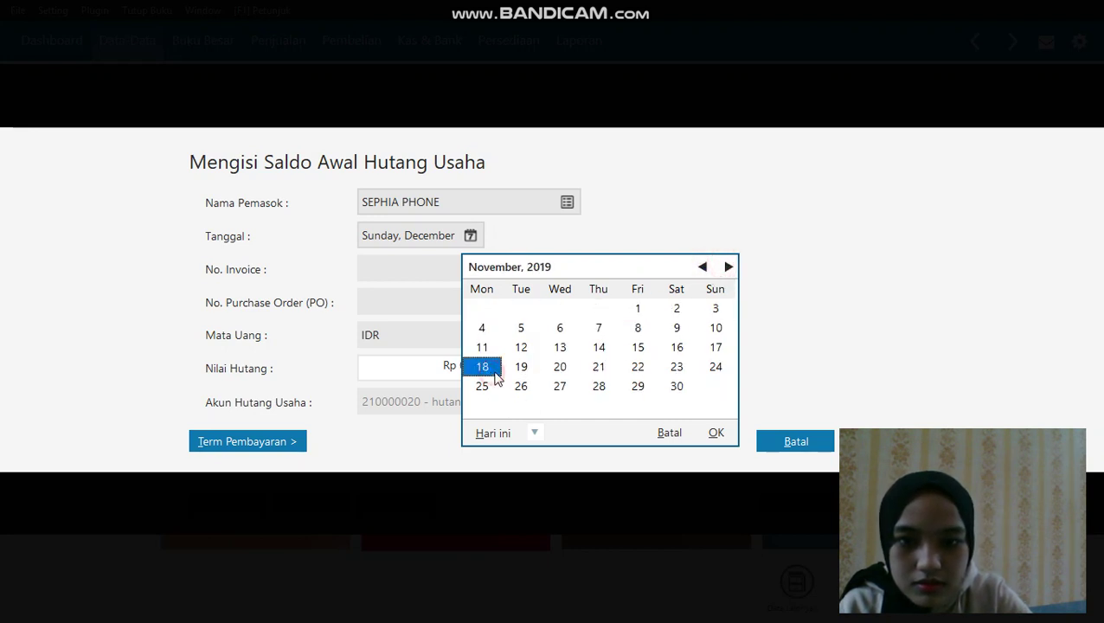
{"action": "left_click", "coordinate": [713, 434]}
Enter invoice INV-023 with amount 2,300,000 and save the payable
{"action": "left_click", "coordinate": [413, 282]}
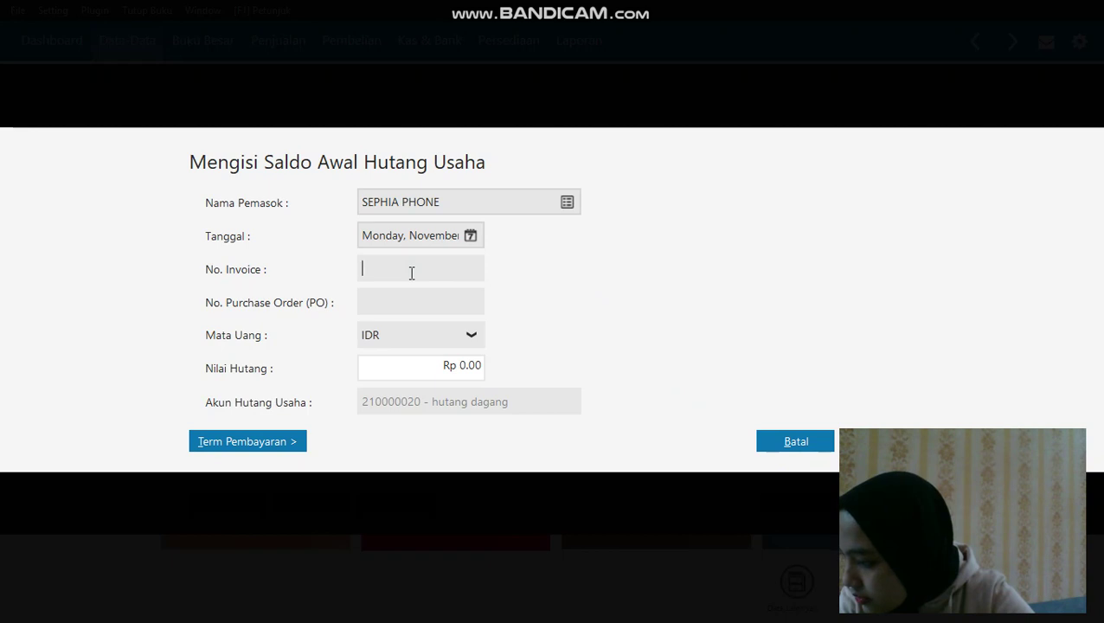
{"action": "type", "text": "IN"}
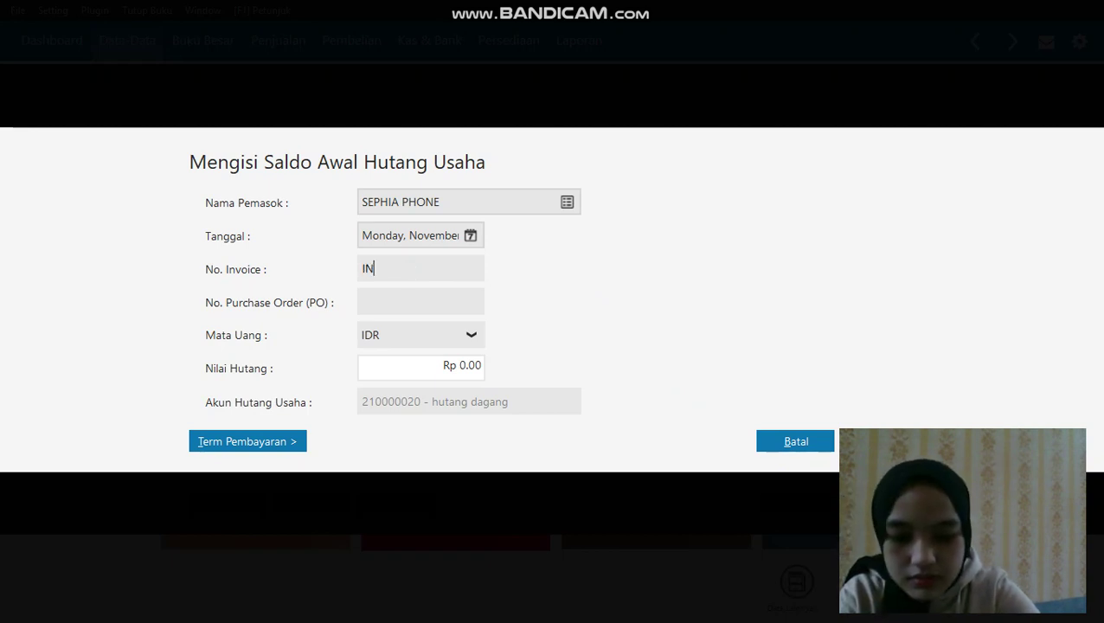
{"action": "type", "text": "V-023"}
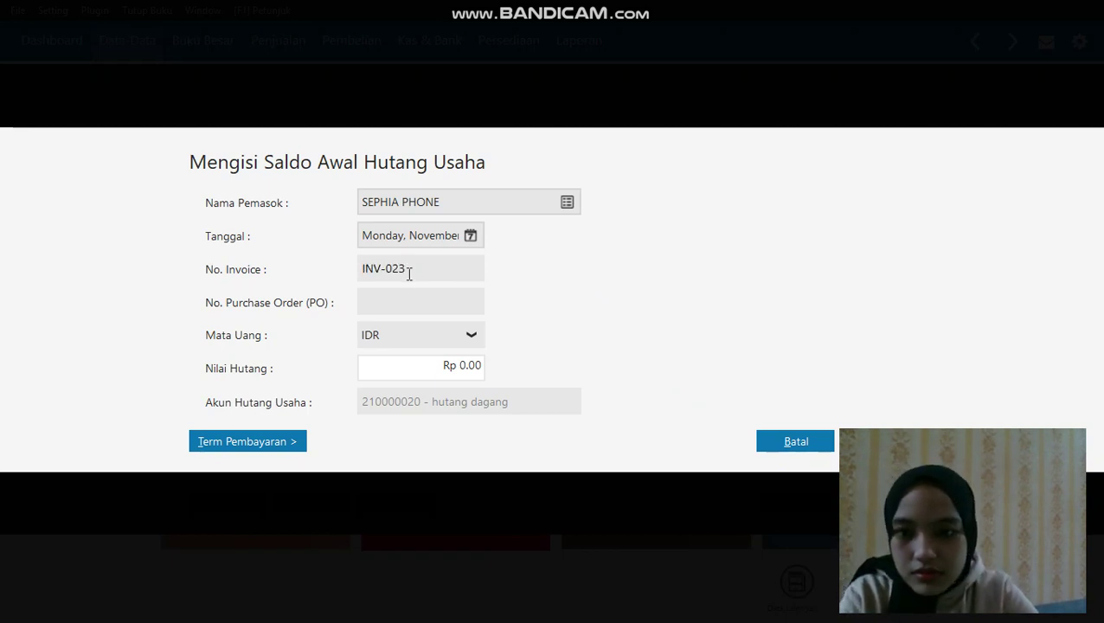
{"action": "left_click", "coordinate": [436, 364]}
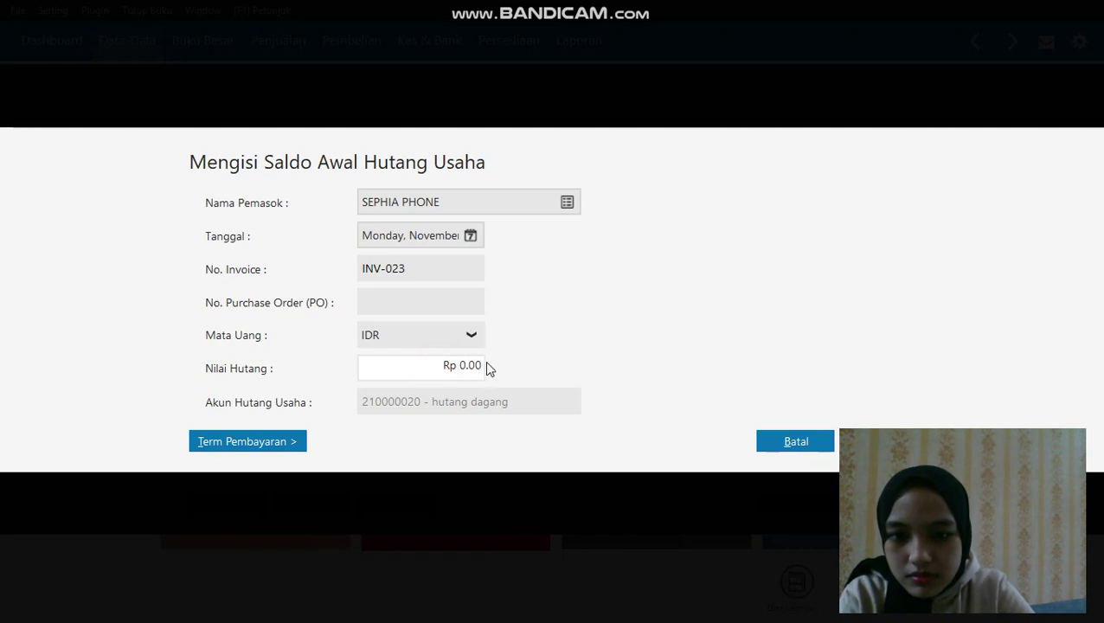
{"action": "left_click", "coordinate": [478, 363]}
{"action": "key", "text": "ctrl+a"}
{"action": "key", "text": "BackSpace"}
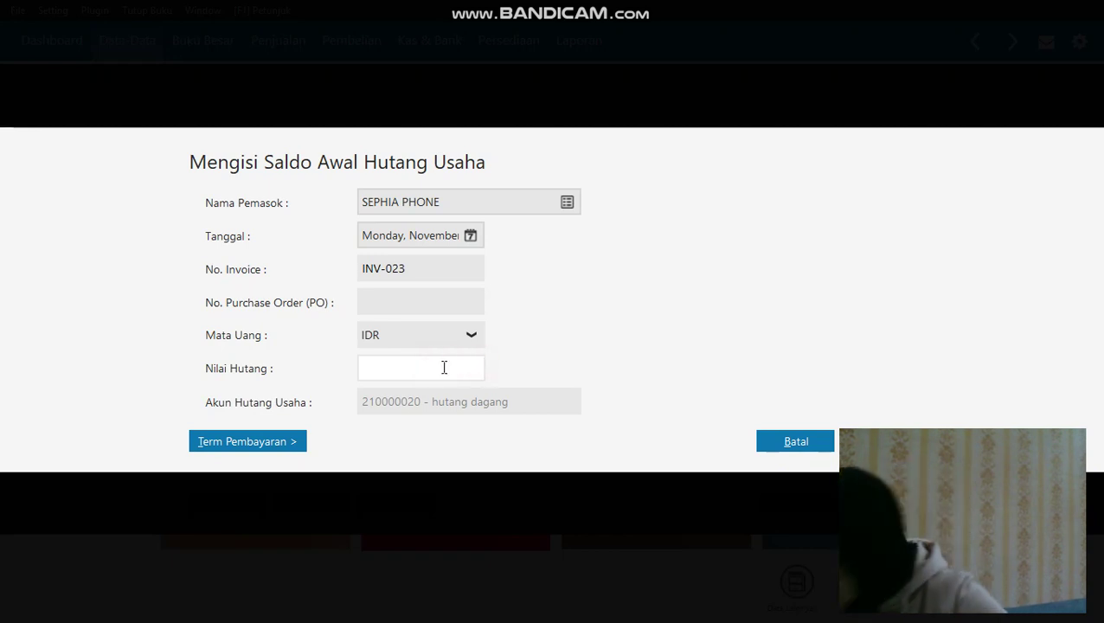
{"action": "type", "text": "2"}
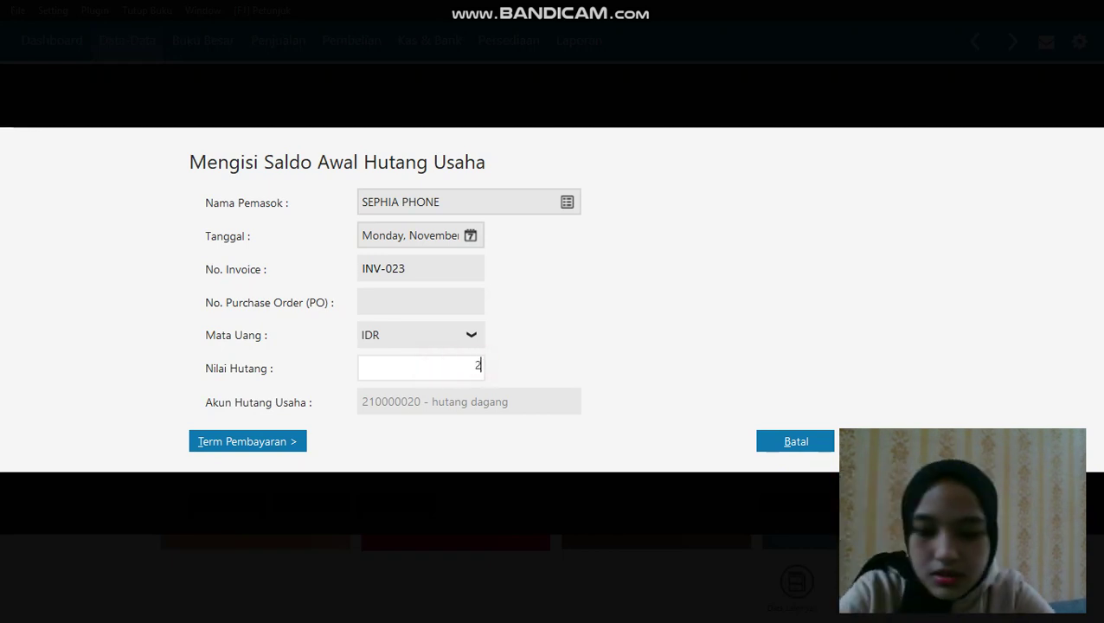
{"action": "type", "text": "30000"}
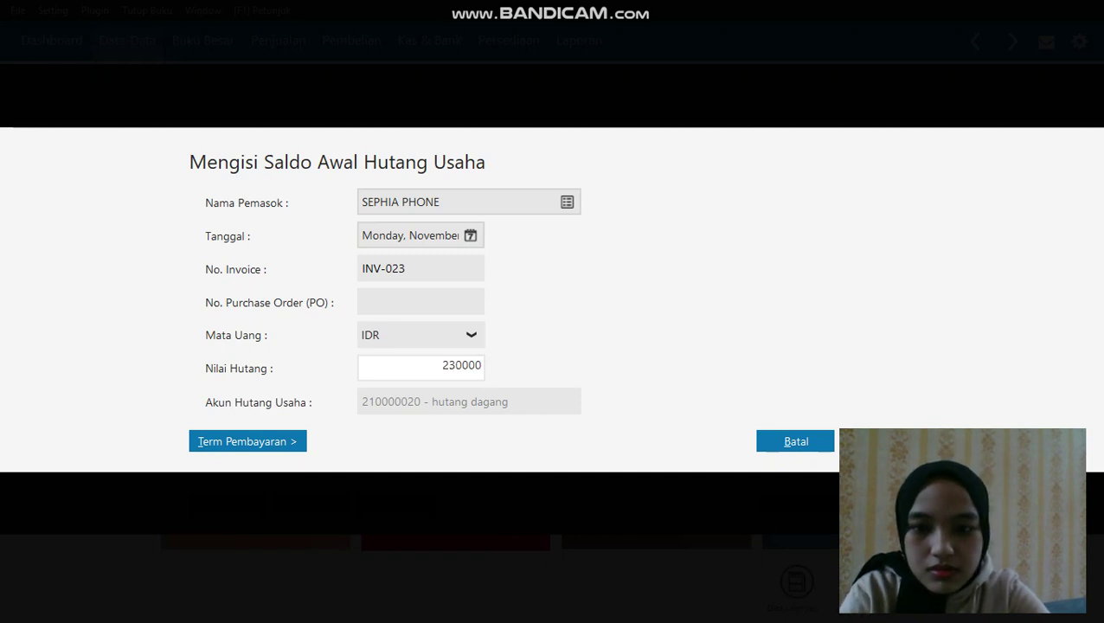
{"action": "type", "text": "0"}
{"action": "left_click", "coordinate": [437, 304]}
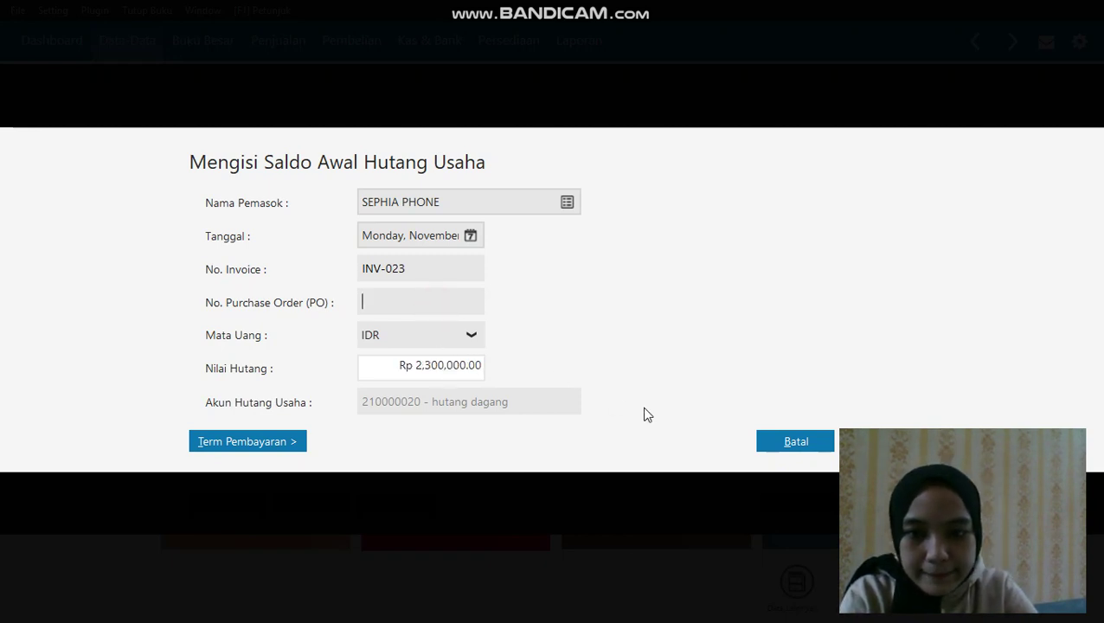
{"action": "left_click", "coordinate": [881, 441]}
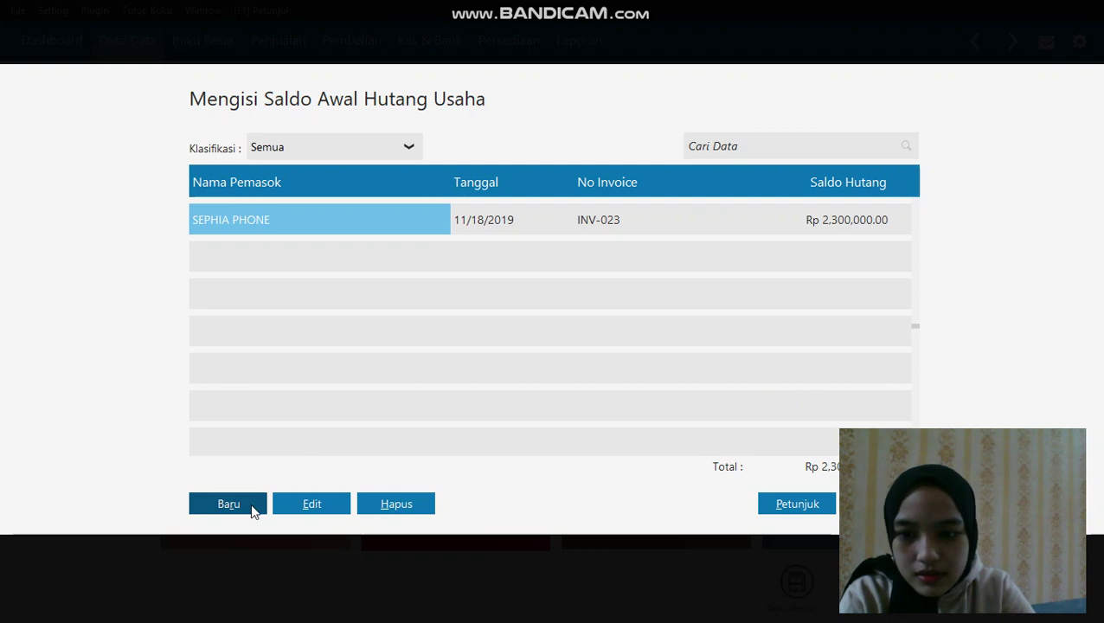
Start a new payable for TOKO SEMANGAT with invoice number XII/243
{"action": "left_click", "coordinate": [253, 509]}
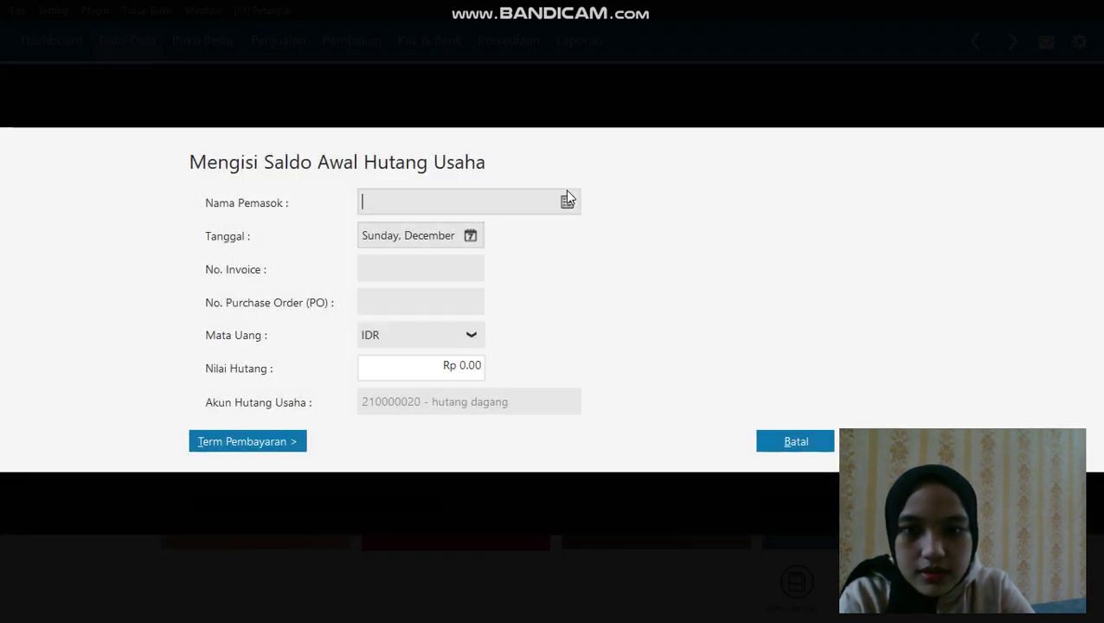
{"action": "left_click", "coordinate": [567, 199]}
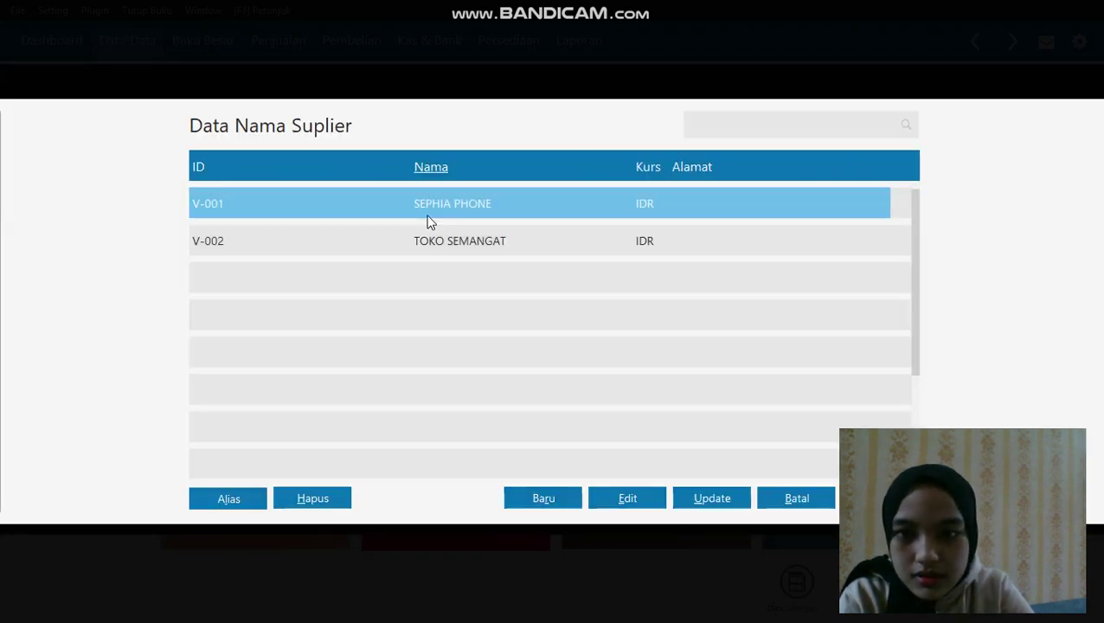
{"action": "left_click", "coordinate": [424, 237]}
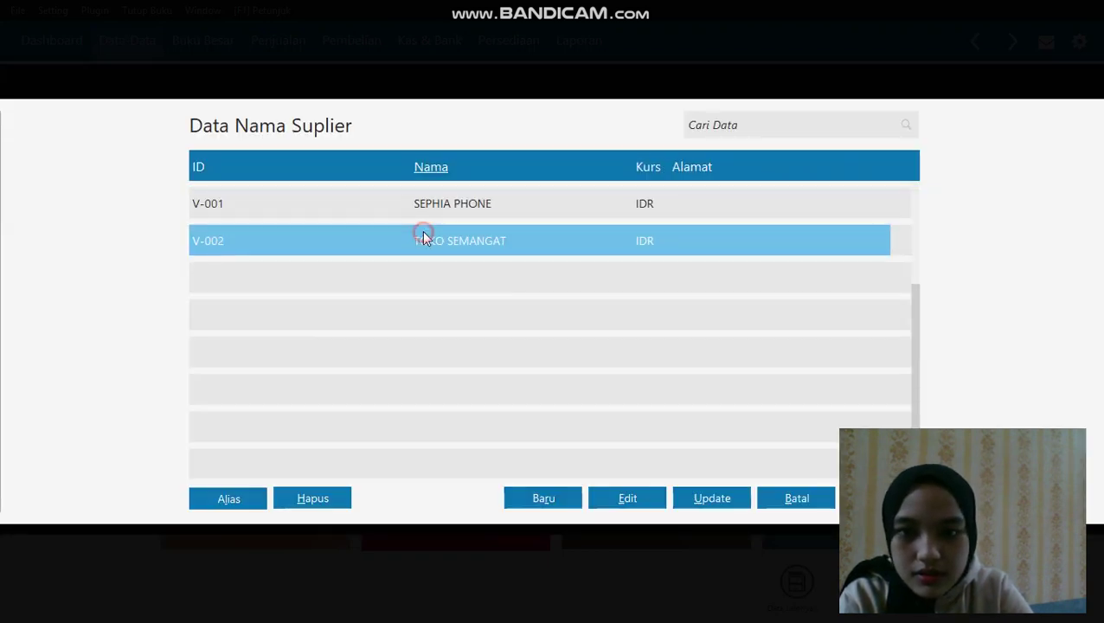
{"action": "key", "text": "Return"}
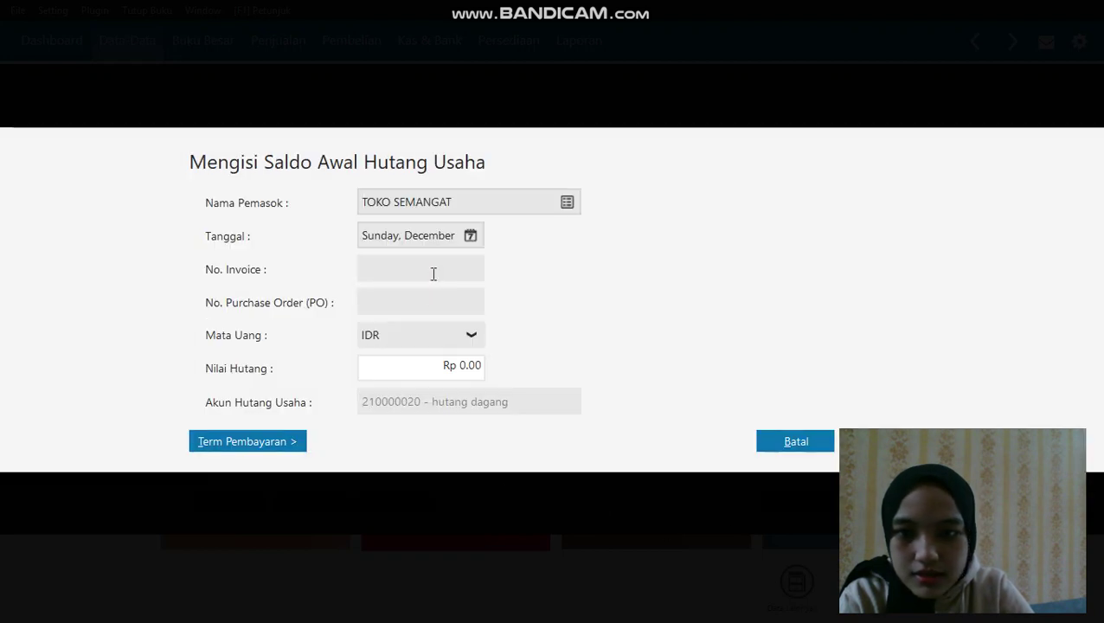
{"action": "left_click", "coordinate": [435, 270]}
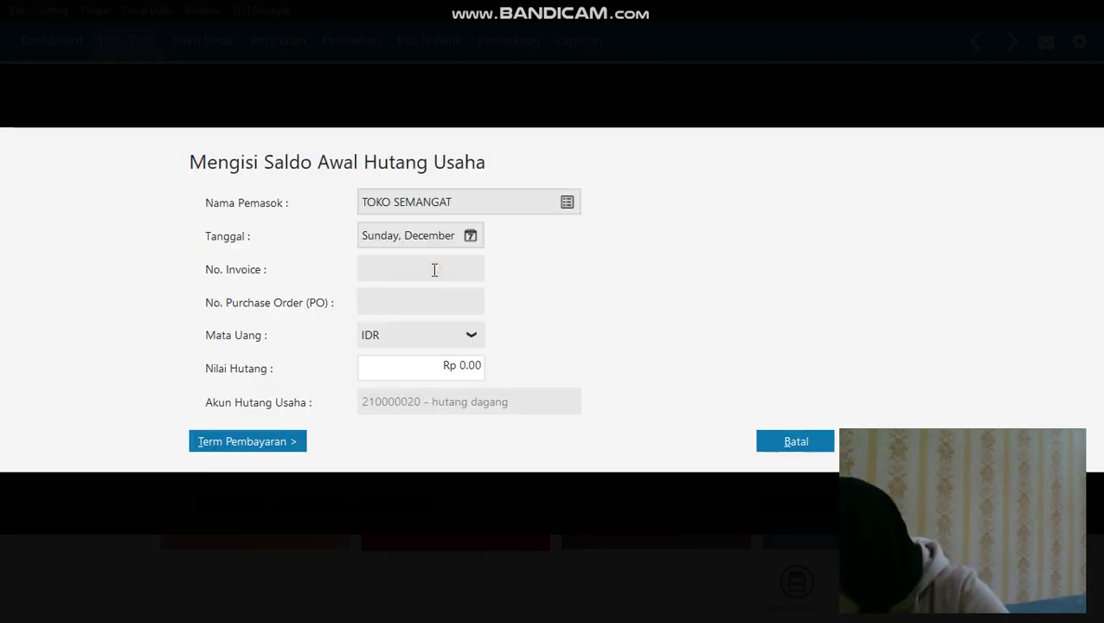
{"action": "left_click", "coordinate": [434, 269]}
{"action": "type", "text": "XII/243"}
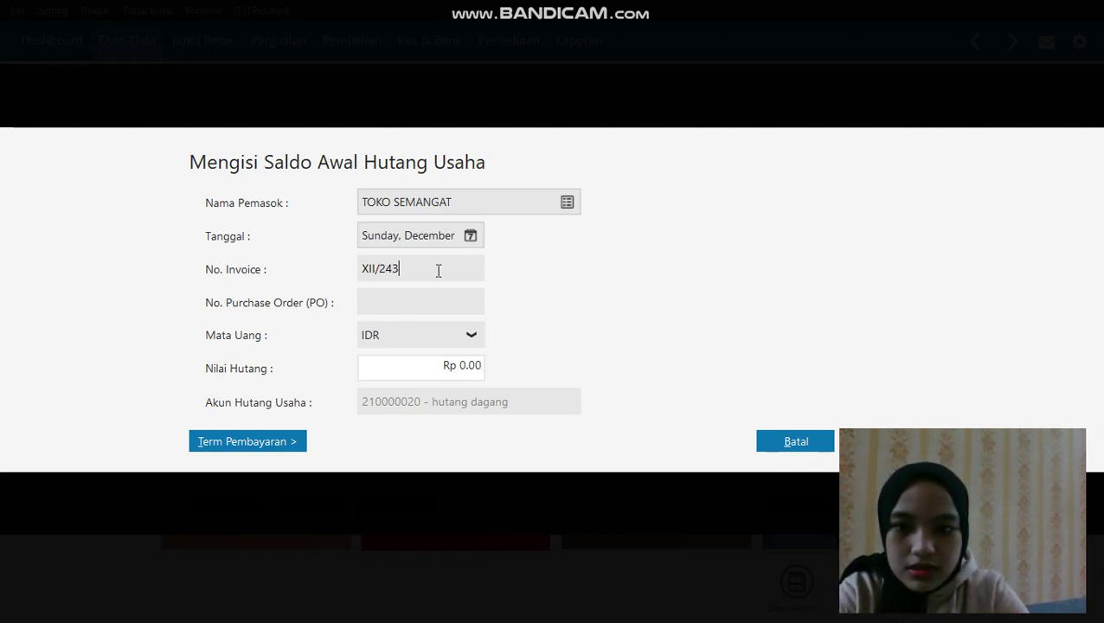
Enter Rp 3,100,000, save the payable, and close the opening payables list
{"action": "double_click", "coordinate": [448, 365]}
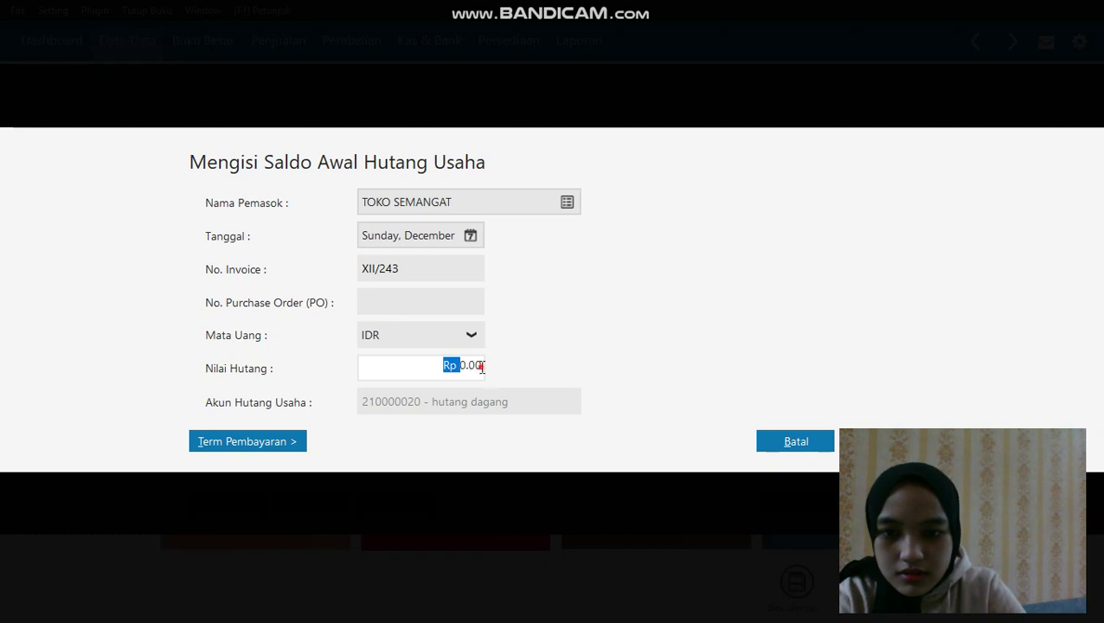
{"action": "left_click_drag", "start_coordinate": [482, 365], "coordinate": [443, 369]}
{"action": "key", "text": "BackSpace"}
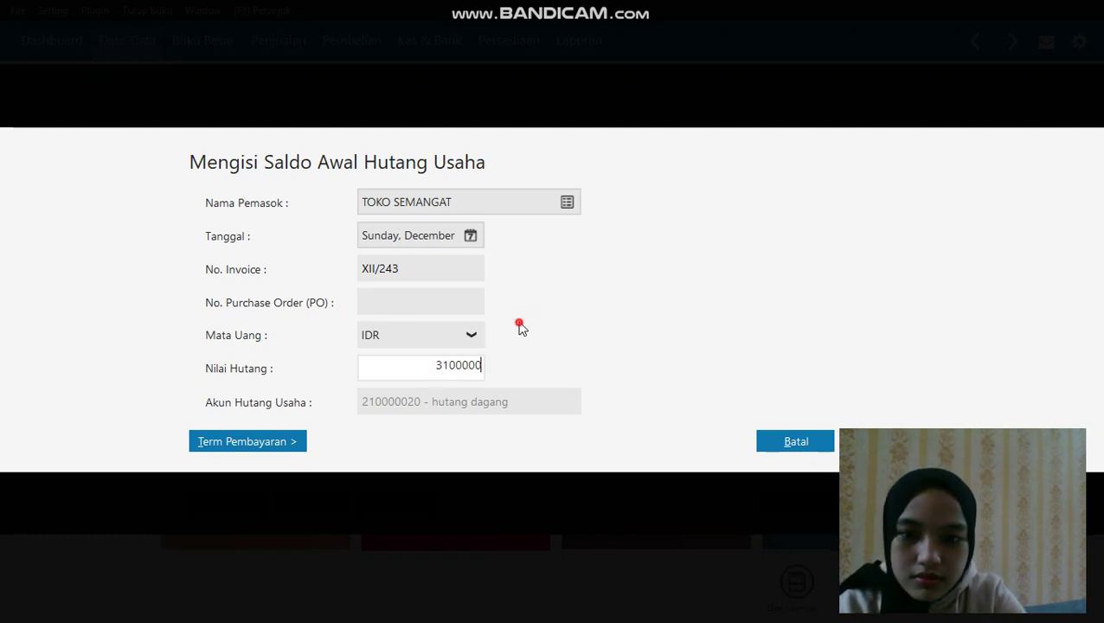
{"action": "left_click", "coordinate": [461, 299]}
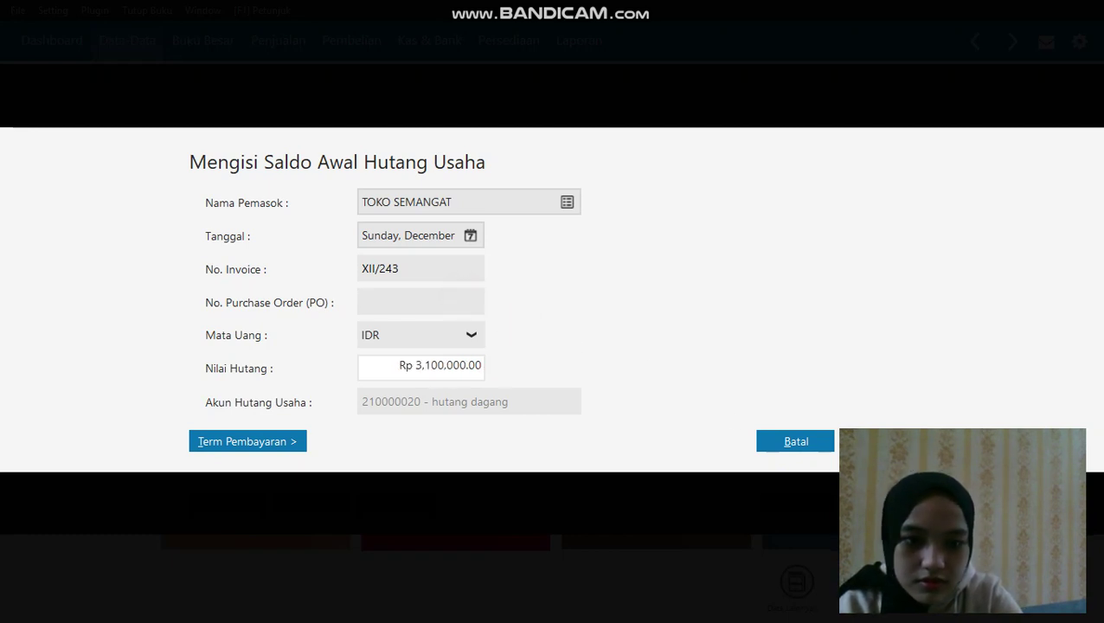
{"action": "left_click", "coordinate": [880, 441]}
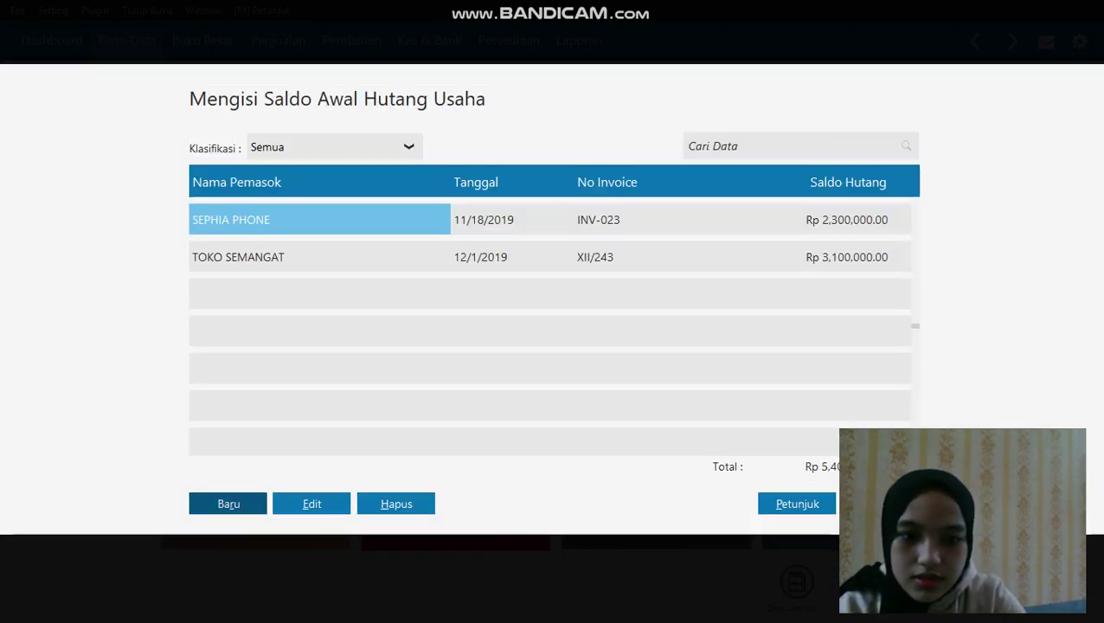
{"action": "key", "text": "Escape"}
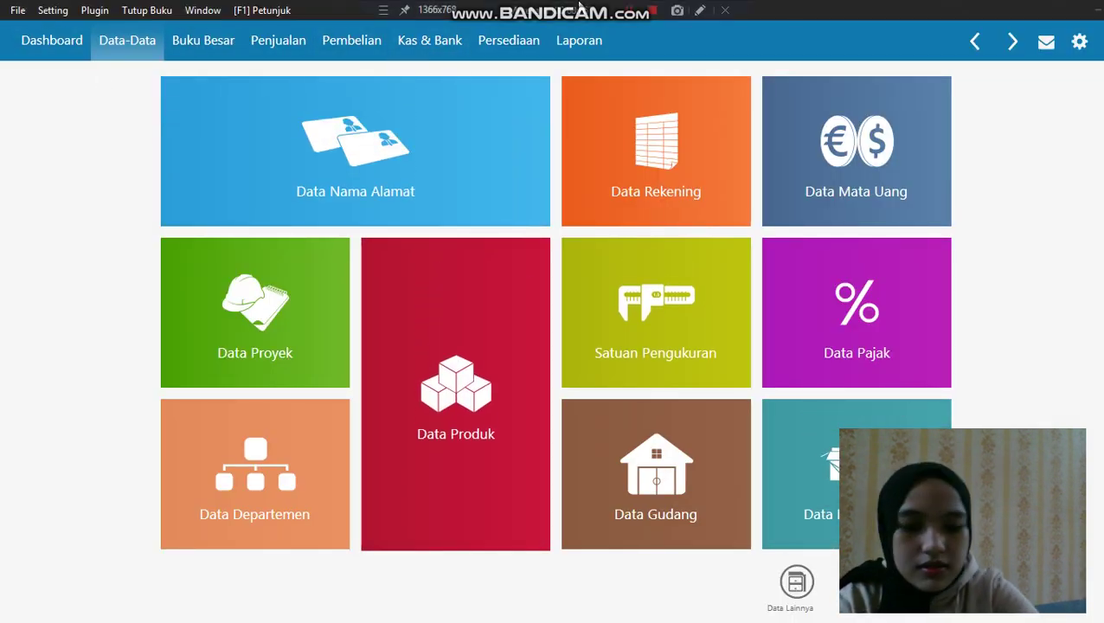
Open the product data page and start a new product
{"action": "left_click", "coordinate": [474, 15]}
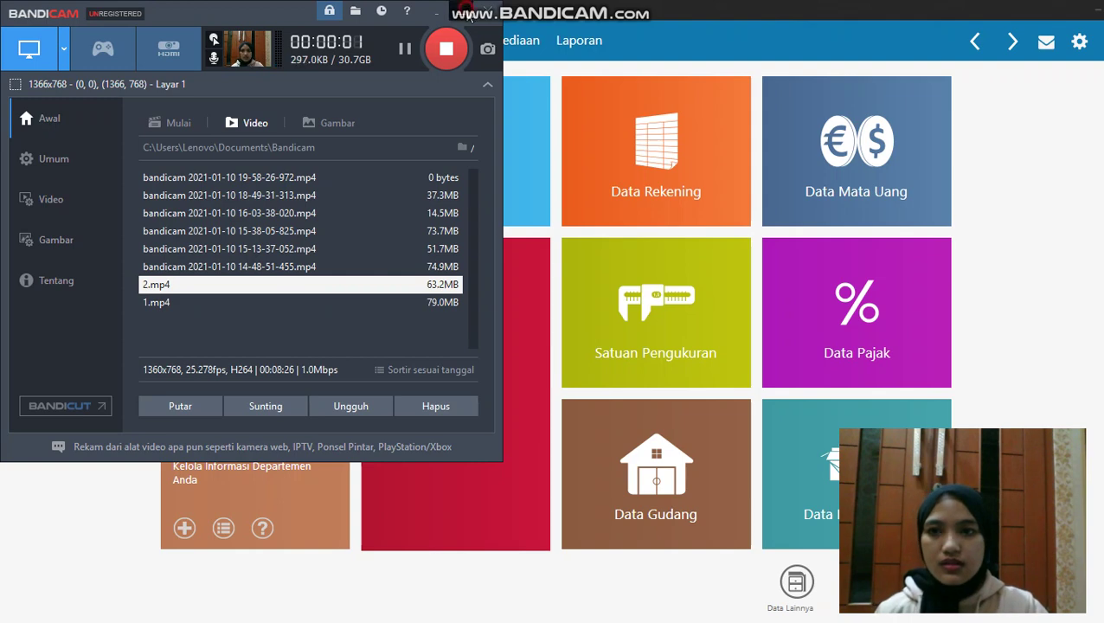
{"action": "left_click", "coordinate": [438, 13]}
{"action": "mouse_move", "coordinate": [419, 101]}
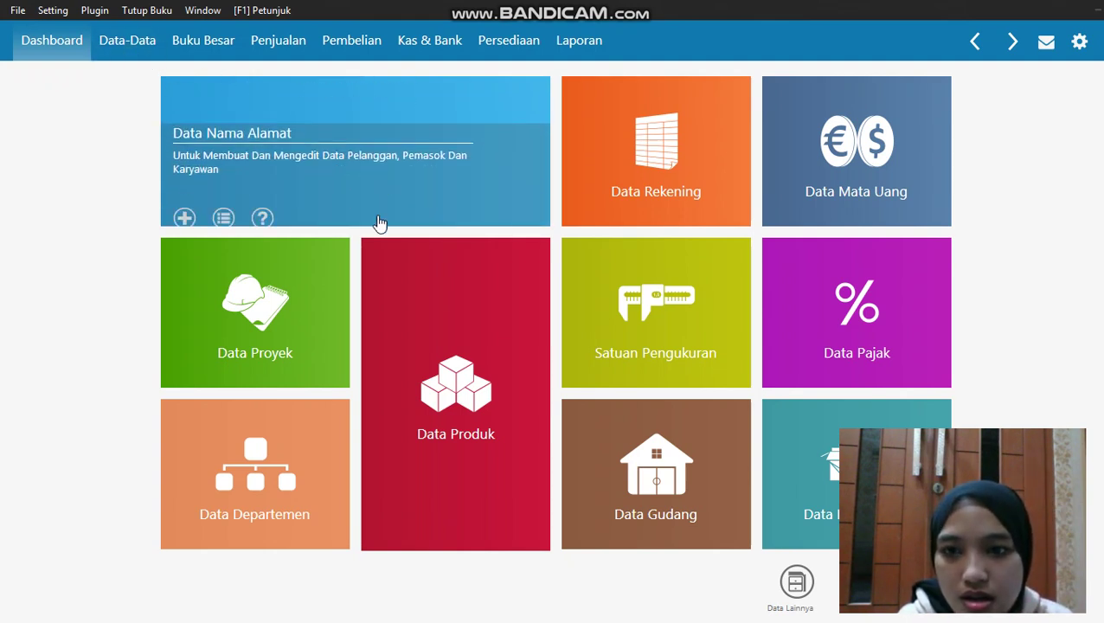
{"action": "left_click", "coordinate": [440, 287]}
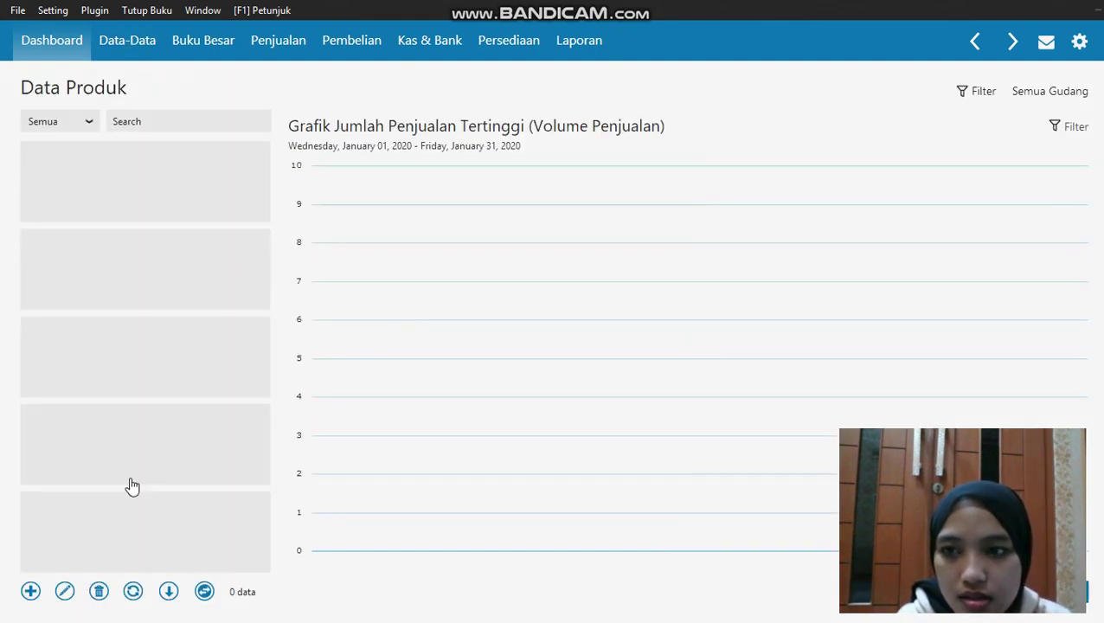
{"action": "left_click", "coordinate": [32, 593]}
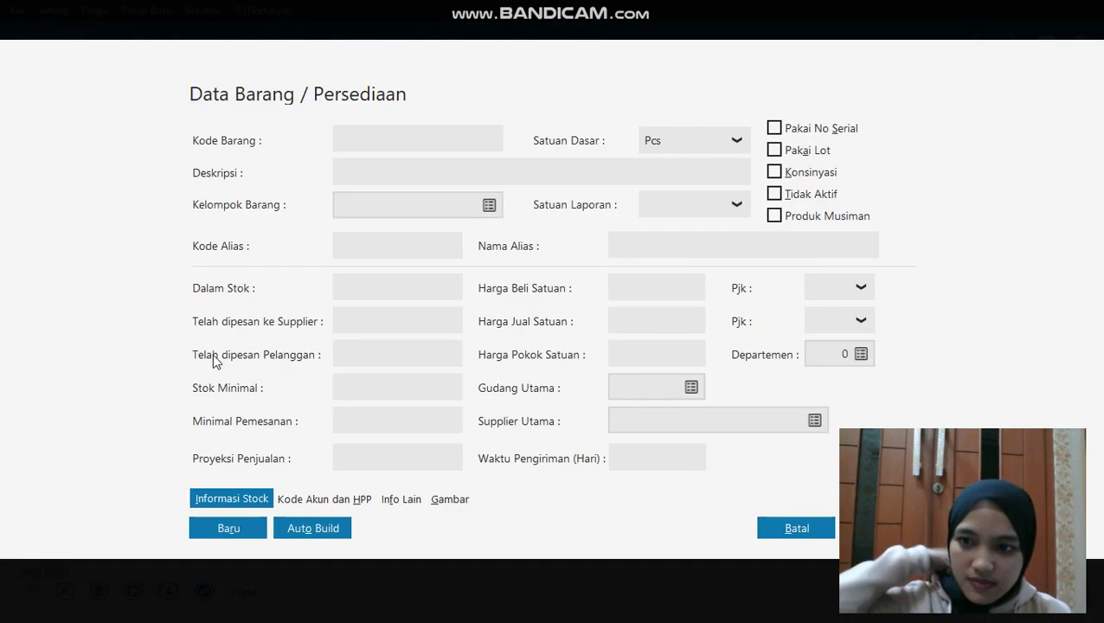
Edit item group Product 1 in the group lookup, renaming it PERSEDIAAN HANDPHONE, and save
{"action": "left_click", "coordinate": [488, 204]}
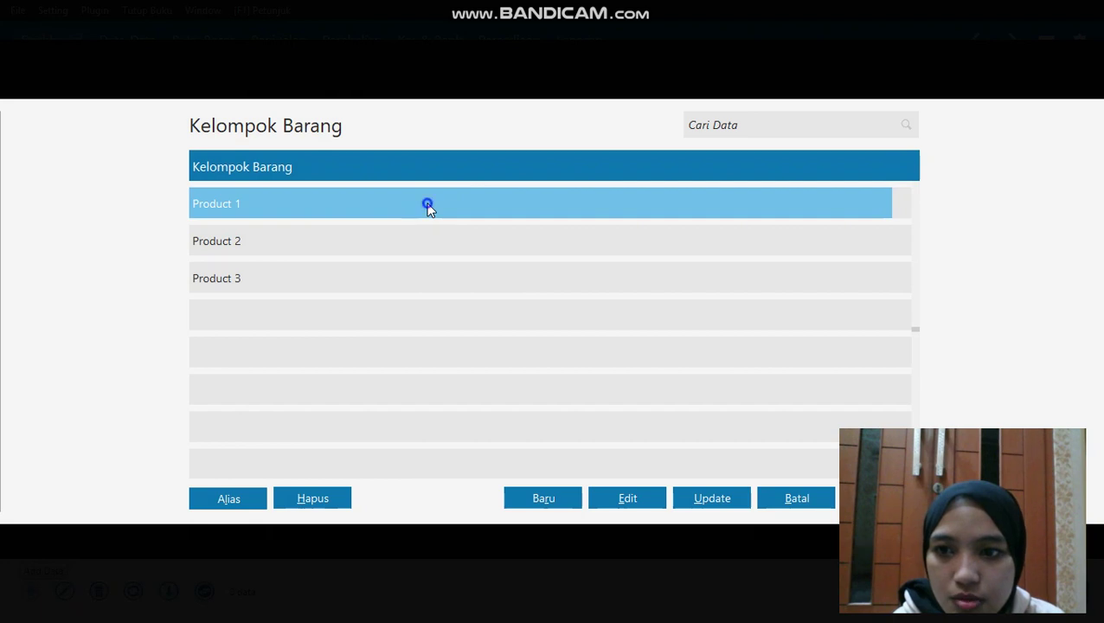
{"action": "left_click", "coordinate": [616, 502]}
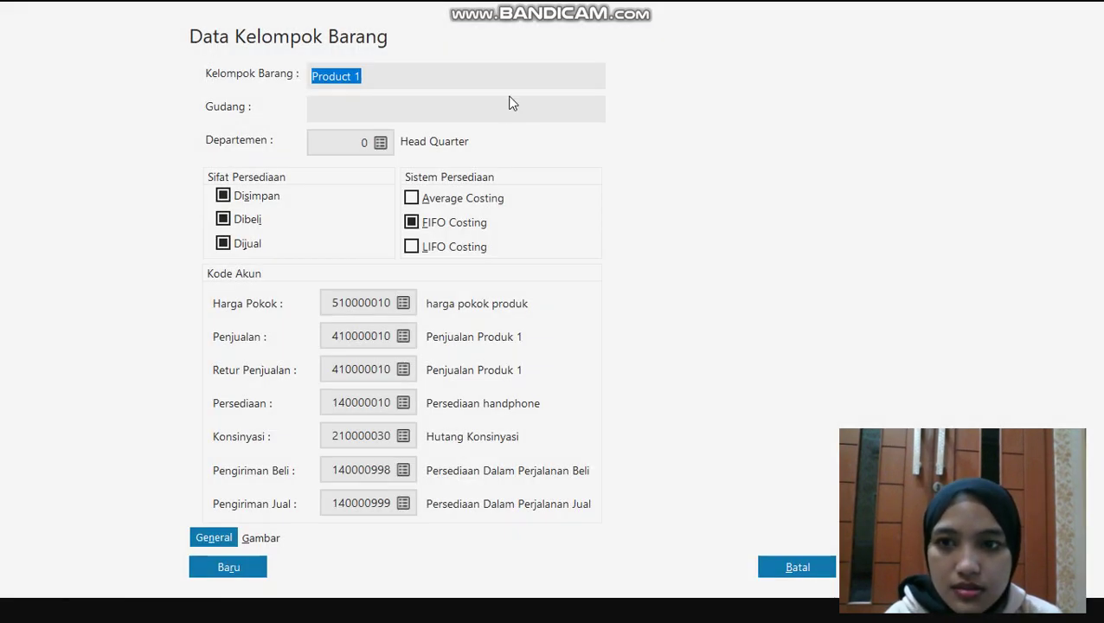
{"action": "left_click", "coordinate": [502, 75]}
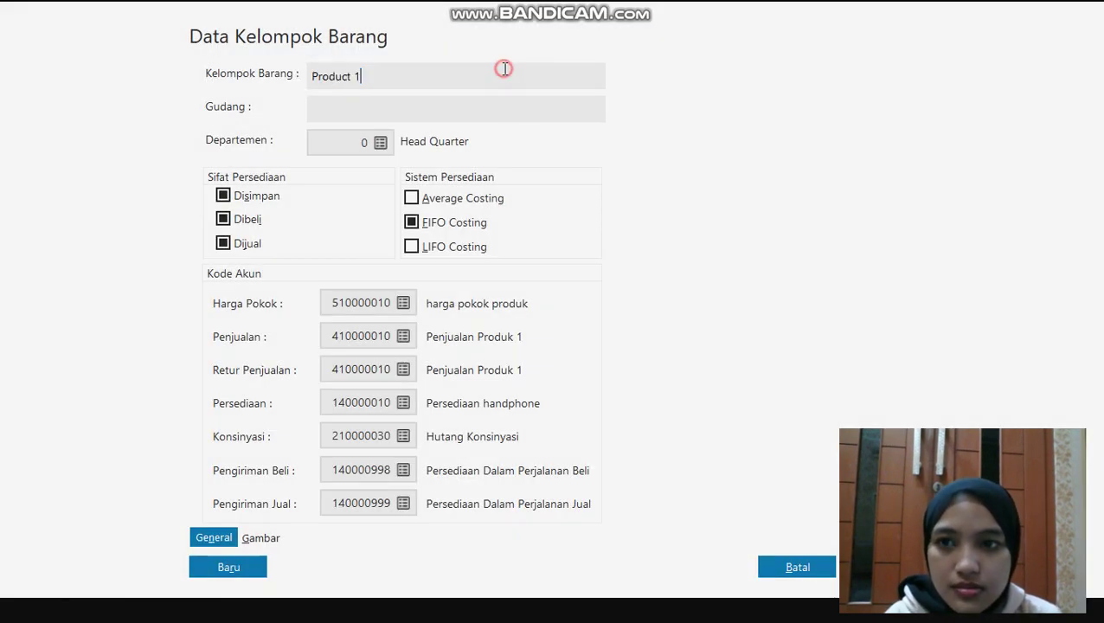
{"action": "key", "text": "BackSpace"}
{"action": "key", "text": "BackSpace"}
{"action": "key", "text": "BackSpace"}
{"action": "key", "text": "BackSpace"}
{"action": "key", "text": "BackSpace"}
{"action": "key", "text": "BackSpace"}
{"action": "key", "text": "BackSpace"}
{"action": "key", "text": "BackSpace"}
{"action": "key", "text": "BackSpace"}
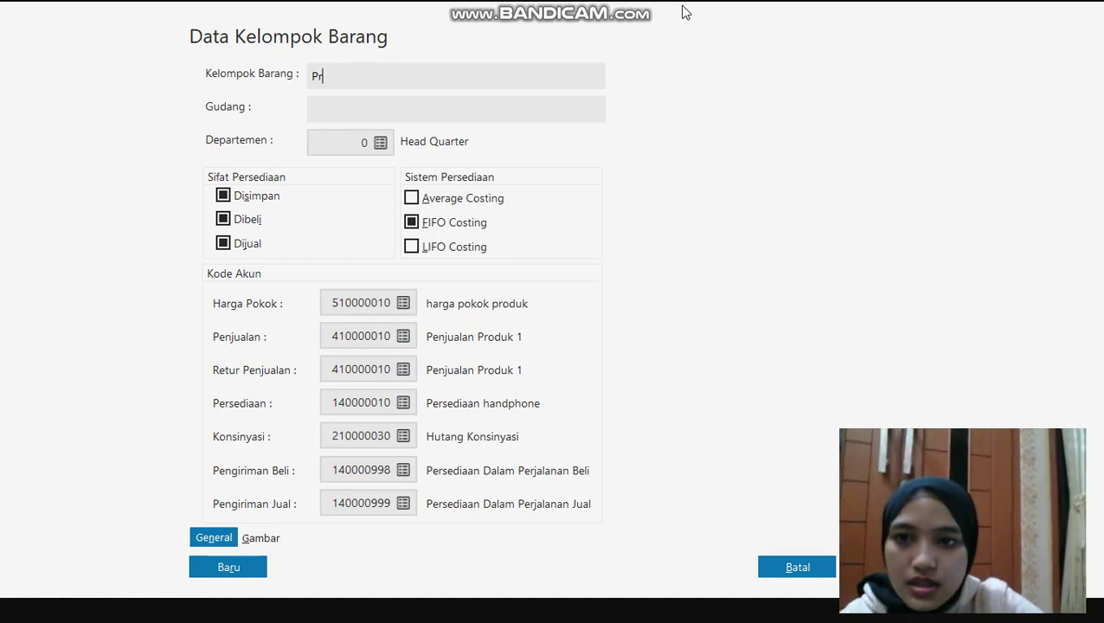
{"action": "type", "text": "PERSE"}
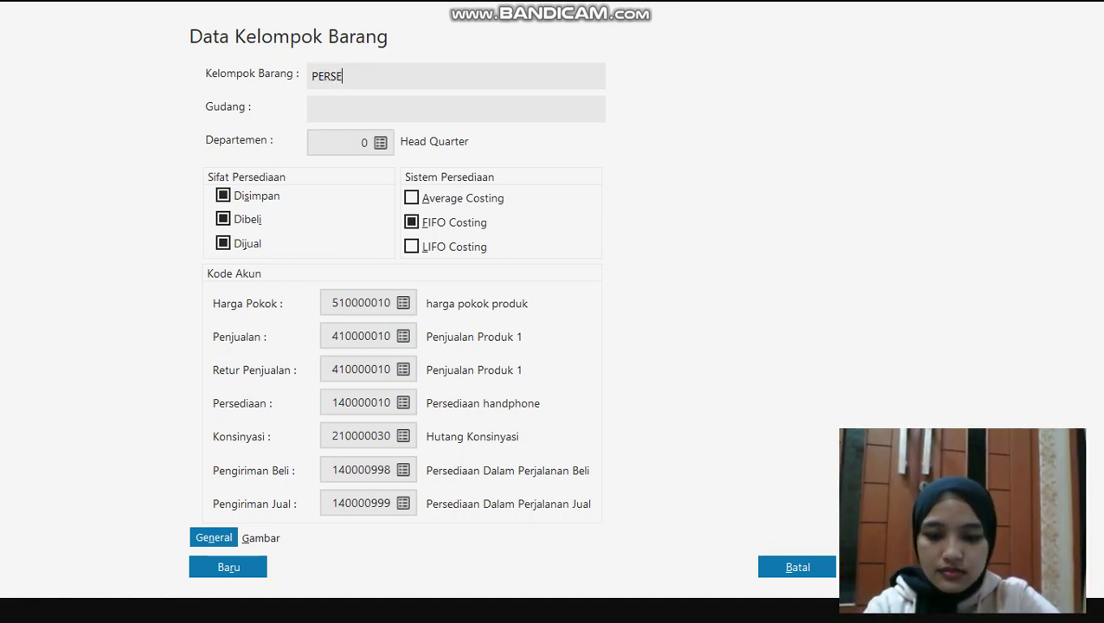
{"action": "type", "text": "DIAAN H"}
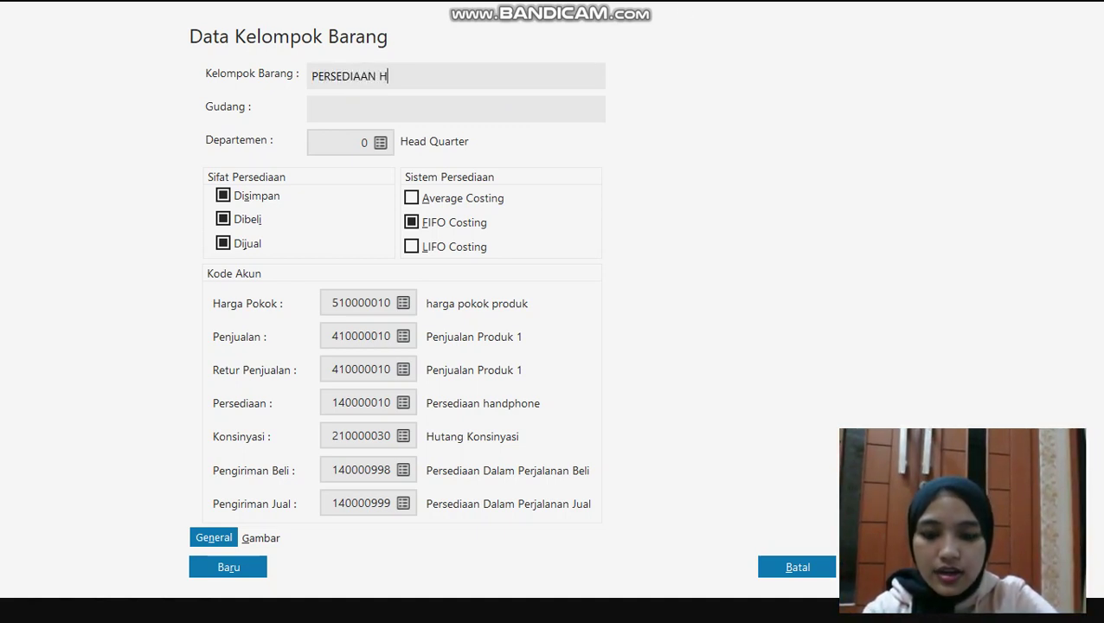
{"action": "type", "text": "AN"}
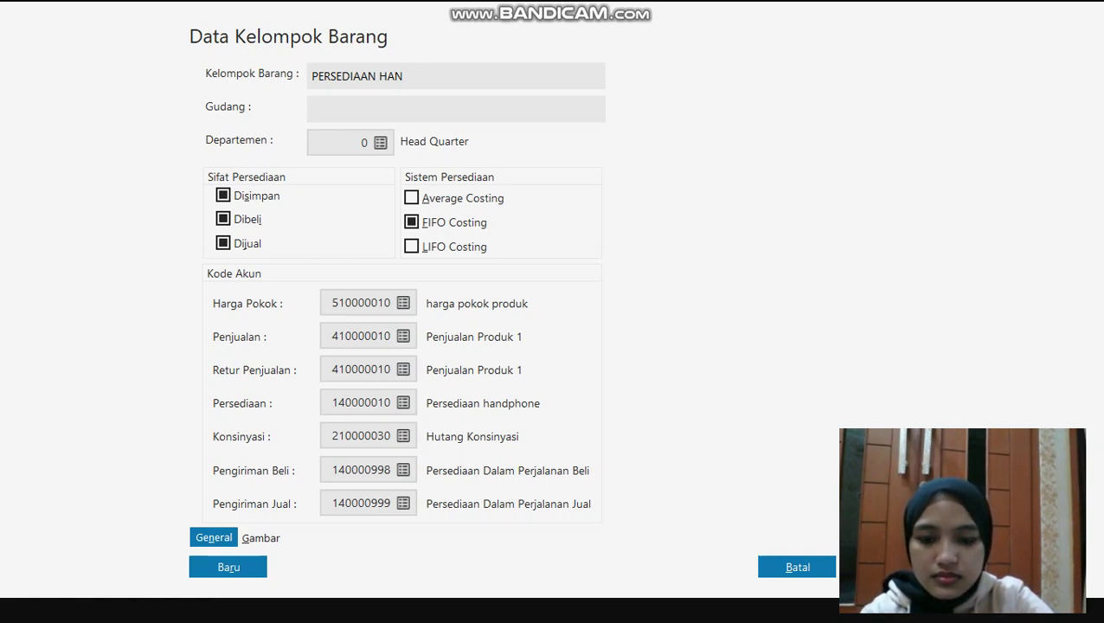
{"action": "type", "text": "DPHONE"}
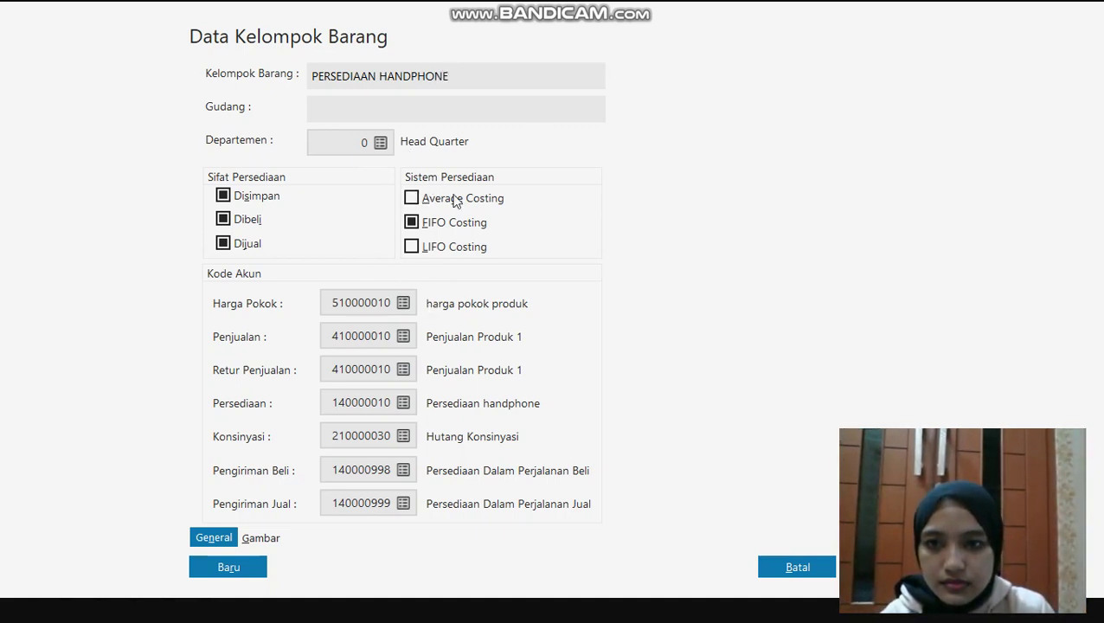
{"action": "key", "text": "ctrl+s"}
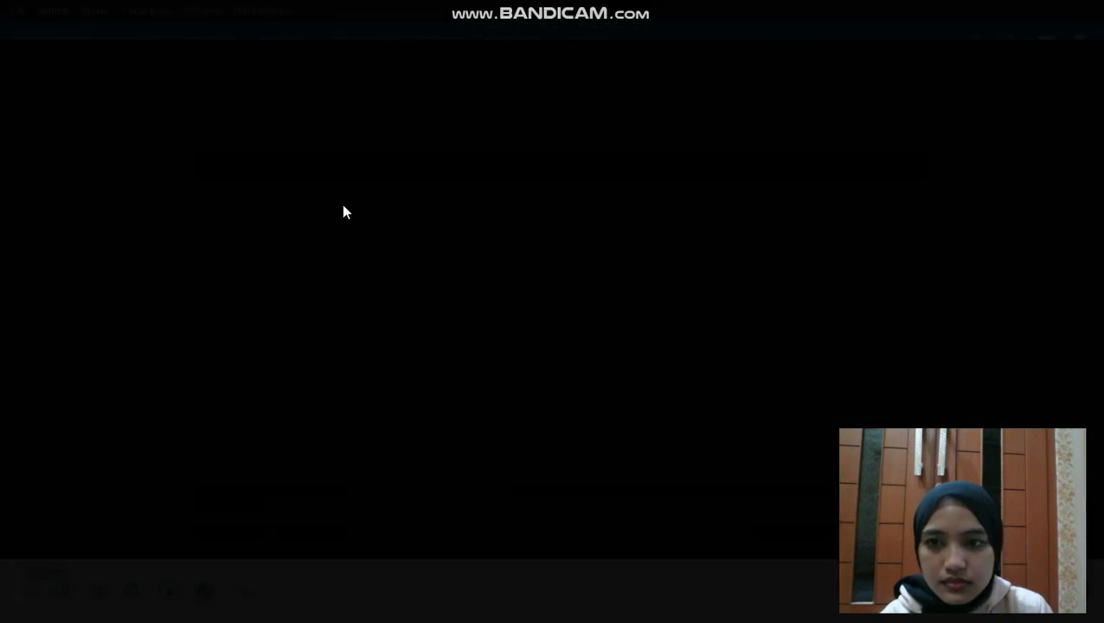
Apply the HANDPHONE group's account codes, then rename Product 2 to PERSEDIAAN CASING
{"action": "left_click", "coordinate": [796, 407]}
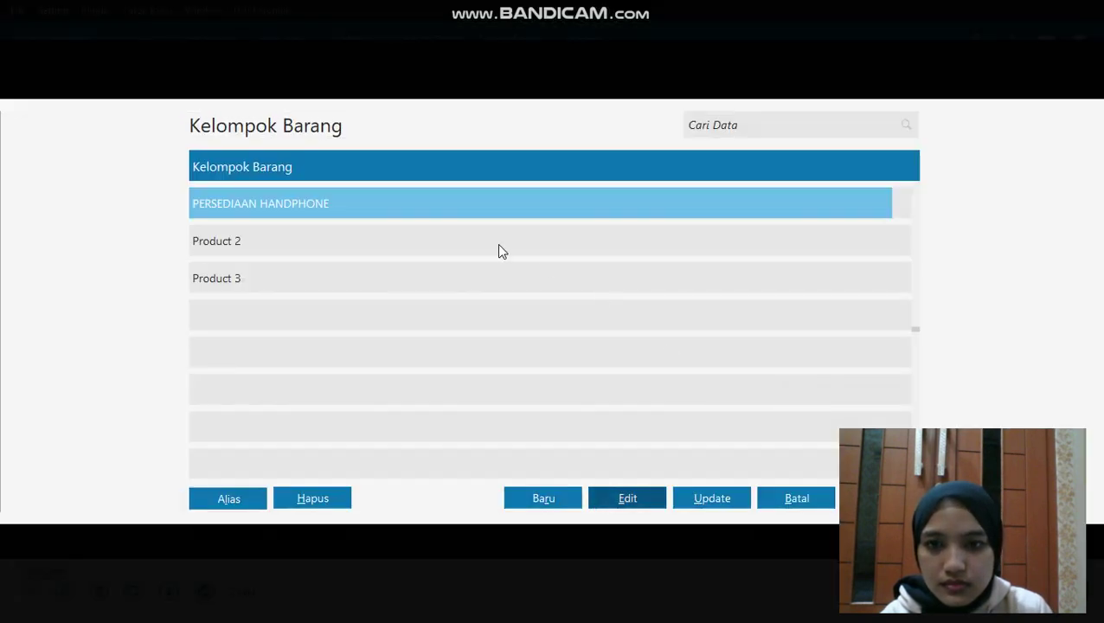
{"action": "left_click", "coordinate": [330, 236]}
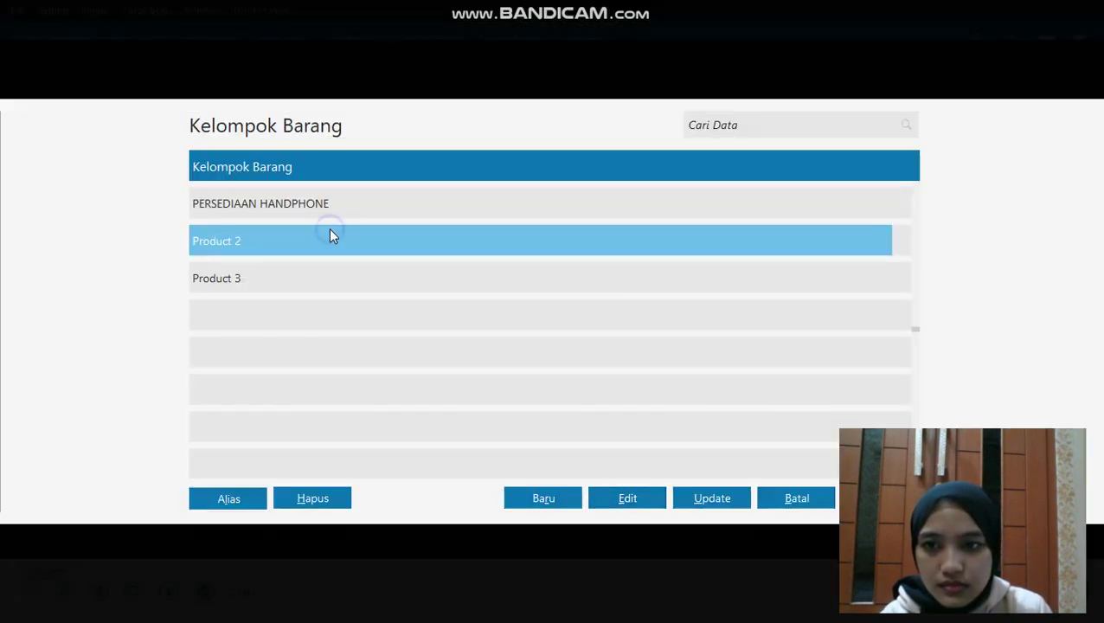
{"action": "left_click", "coordinate": [640, 497]}
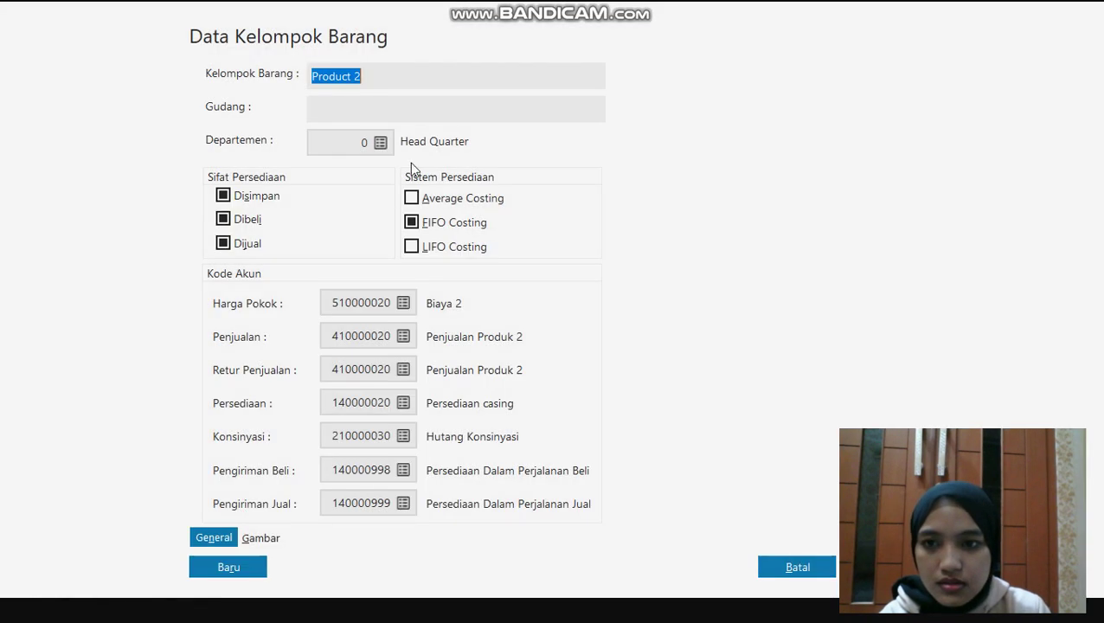
{"action": "left_click", "coordinate": [444, 76]}
{"action": "key", "text": "BackSpace"}
{"action": "key", "text": "BackSpace"}
{"action": "key", "text": "BackSpace"}
{"action": "key", "text": "BackSpace"}
{"action": "key", "text": "BackSpace"}
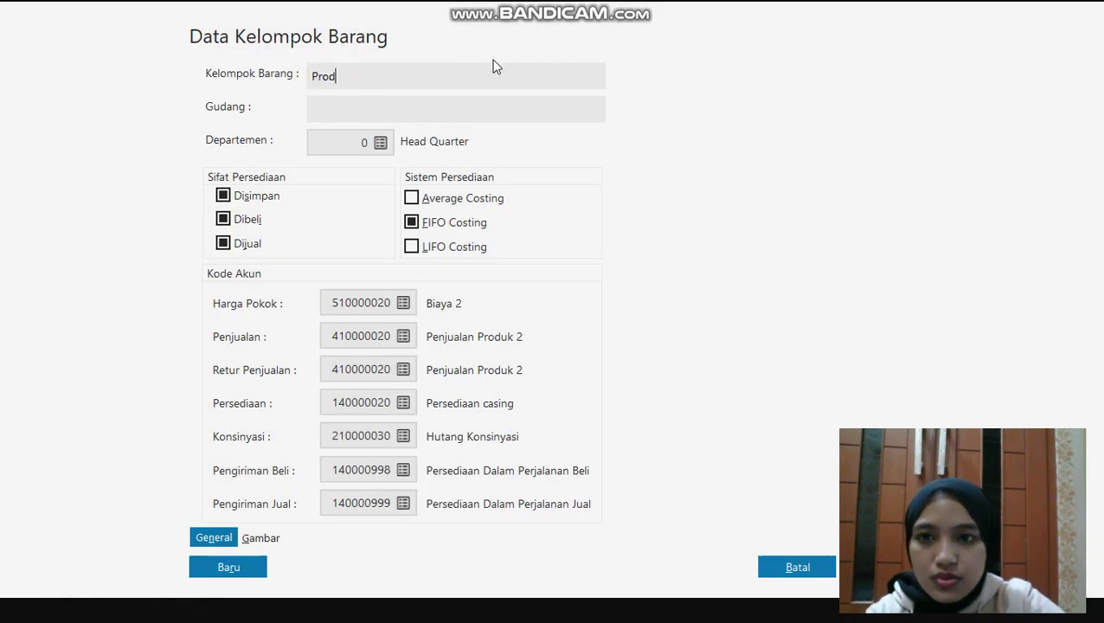
{"action": "key", "text": "BackSpace"}
{"action": "key", "text": "BackSpace"}
{"action": "key", "text": "BackSpace"}
{"action": "type", "text": "ERSE"}
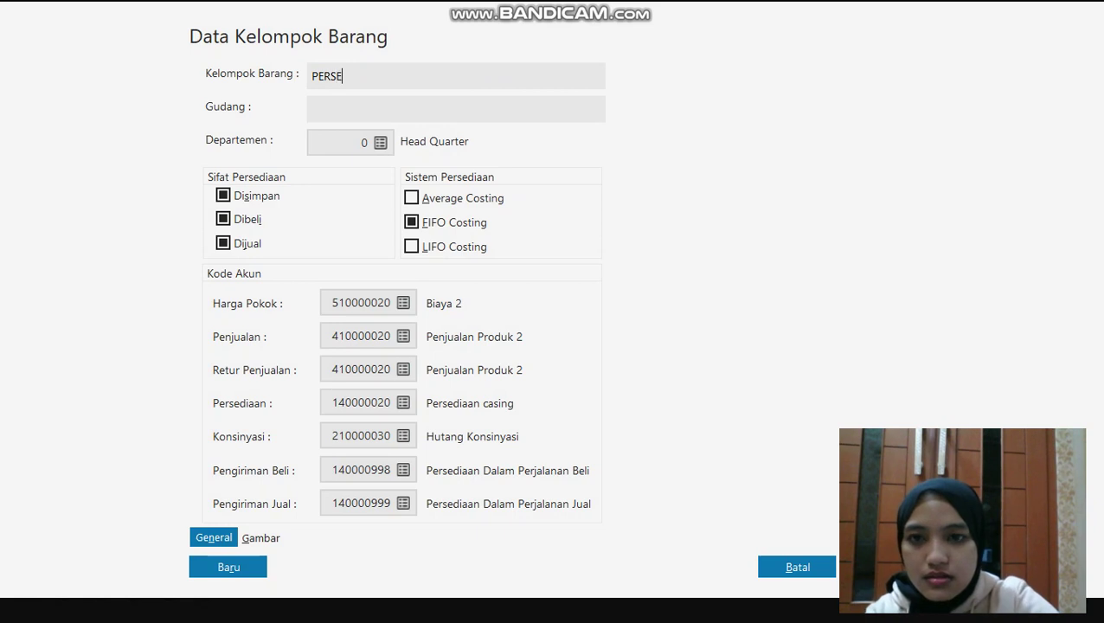
{"action": "type", "text": "DIAAN C"}
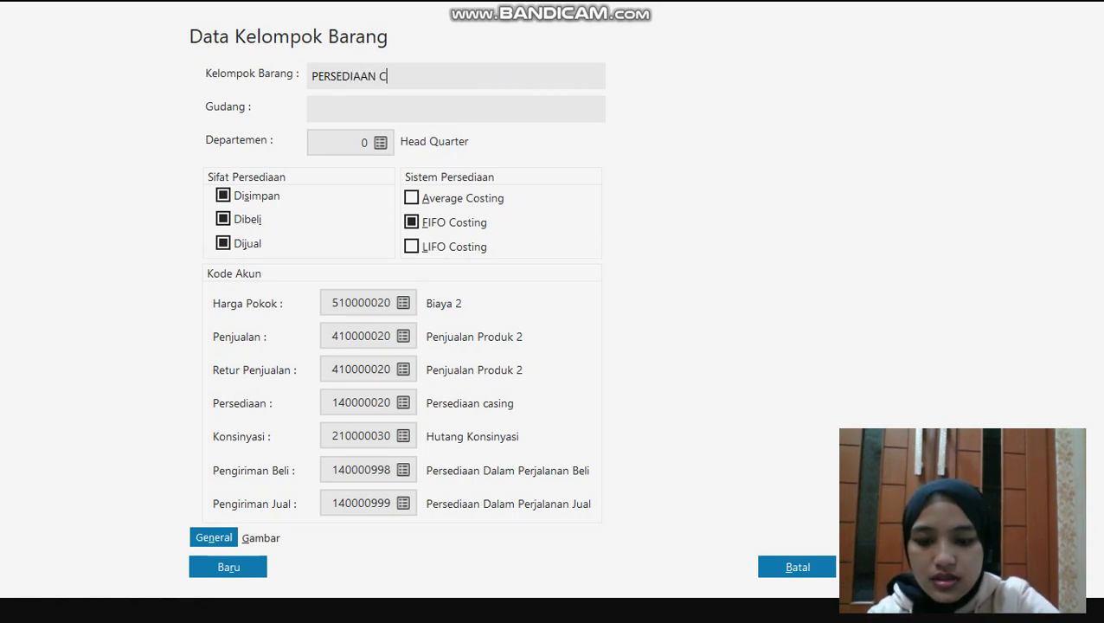
{"action": "type", "text": "ASING"}
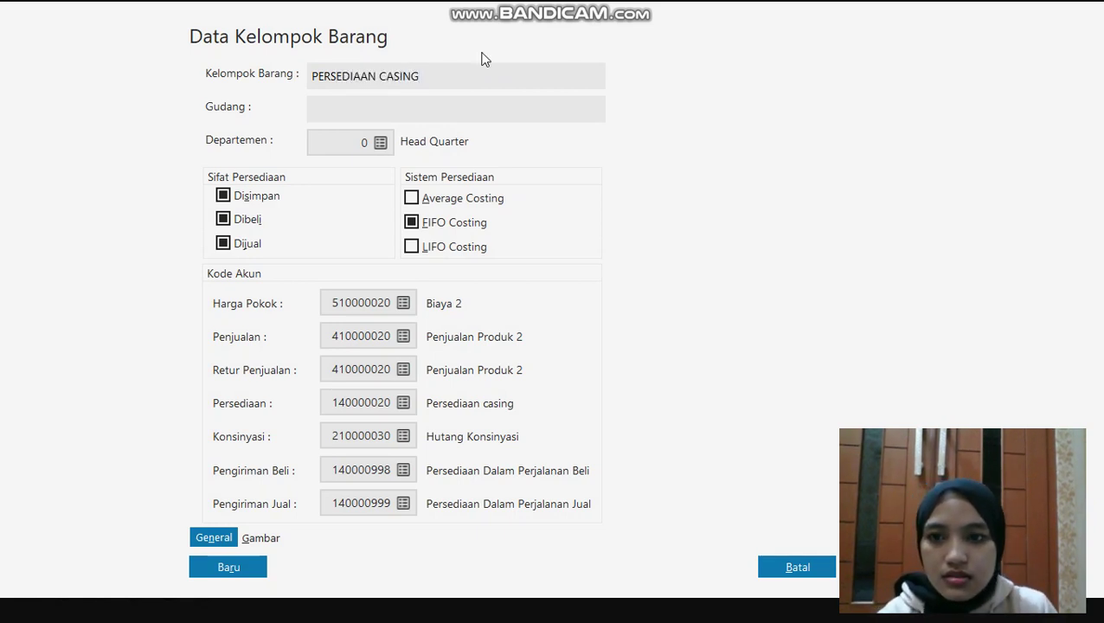
Set cost-of-goods account 510000010 harga pokok produk, save, and apply it to the group's products
{"action": "left_click", "coordinate": [403, 303]}
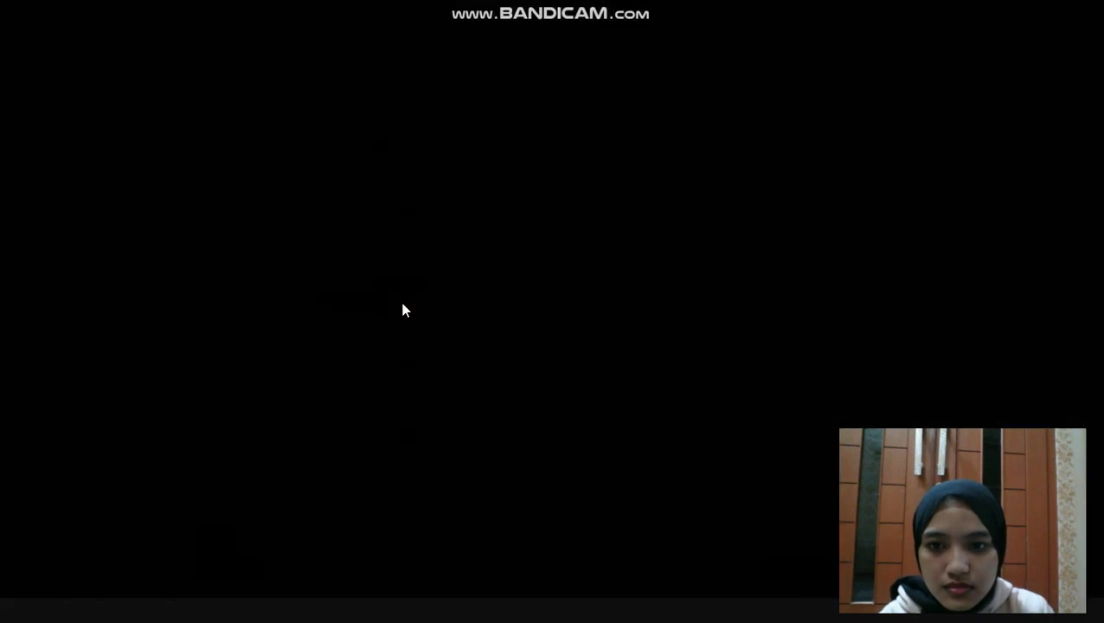
{"action": "left_click", "coordinate": [510, 278]}
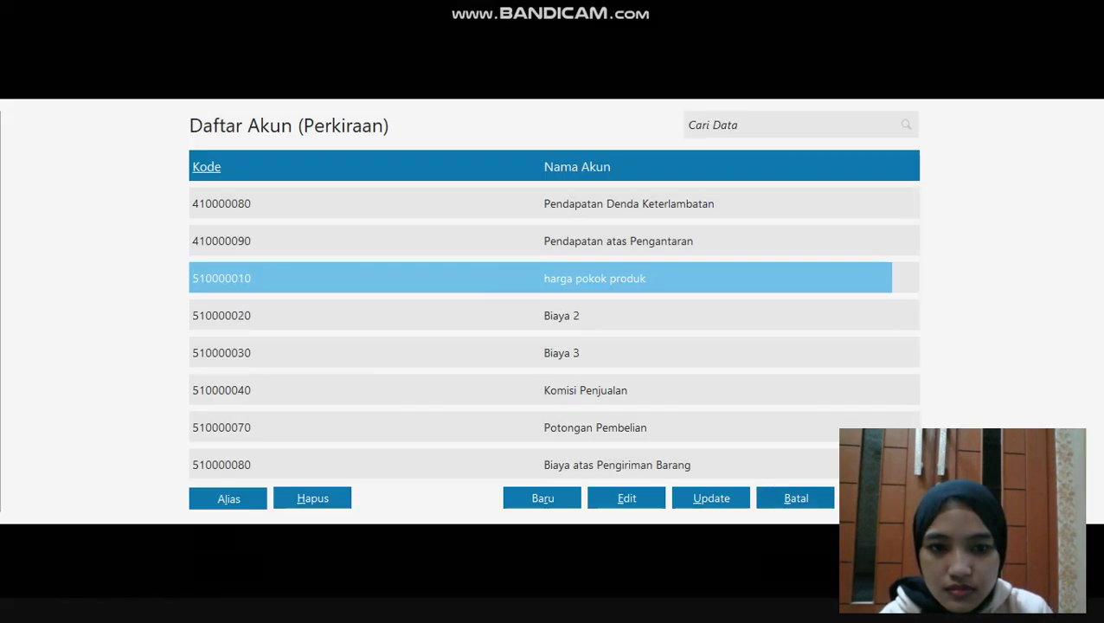
{"action": "double_click", "coordinate": [510, 278]}
{"action": "left_click", "coordinate": [823, 564]}
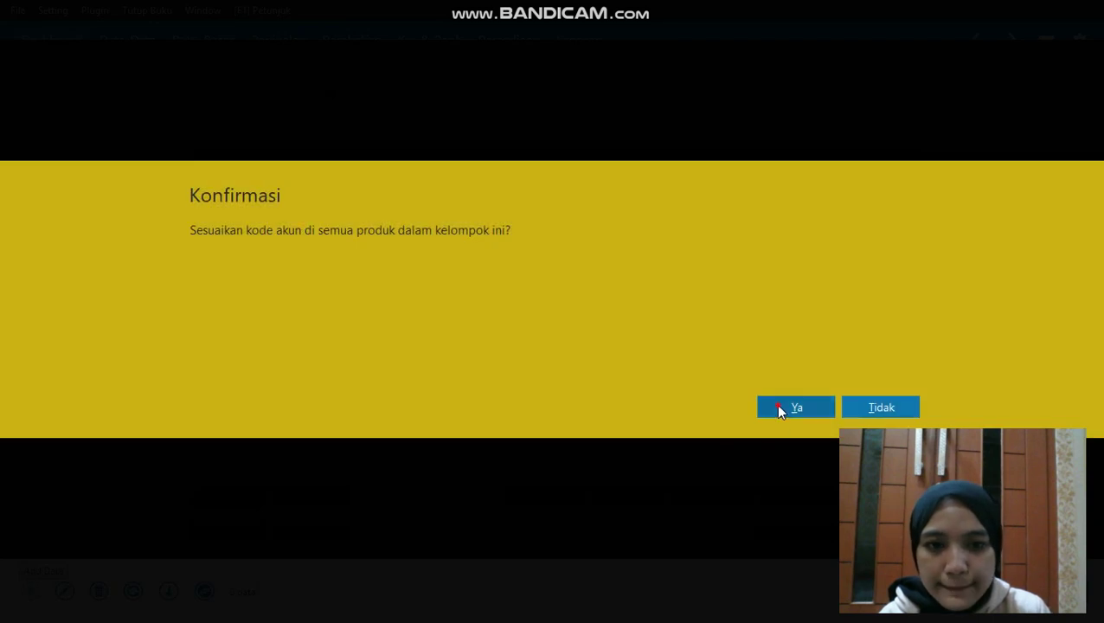
{"action": "left_click", "coordinate": [779, 410]}
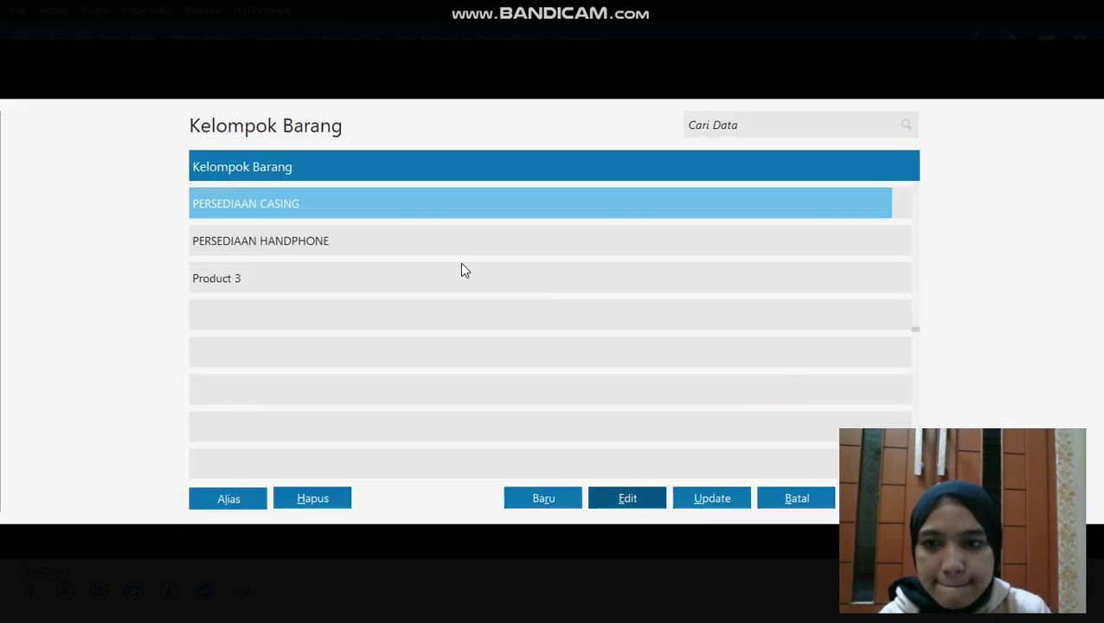
{"action": "left_click", "coordinate": [409, 271]}
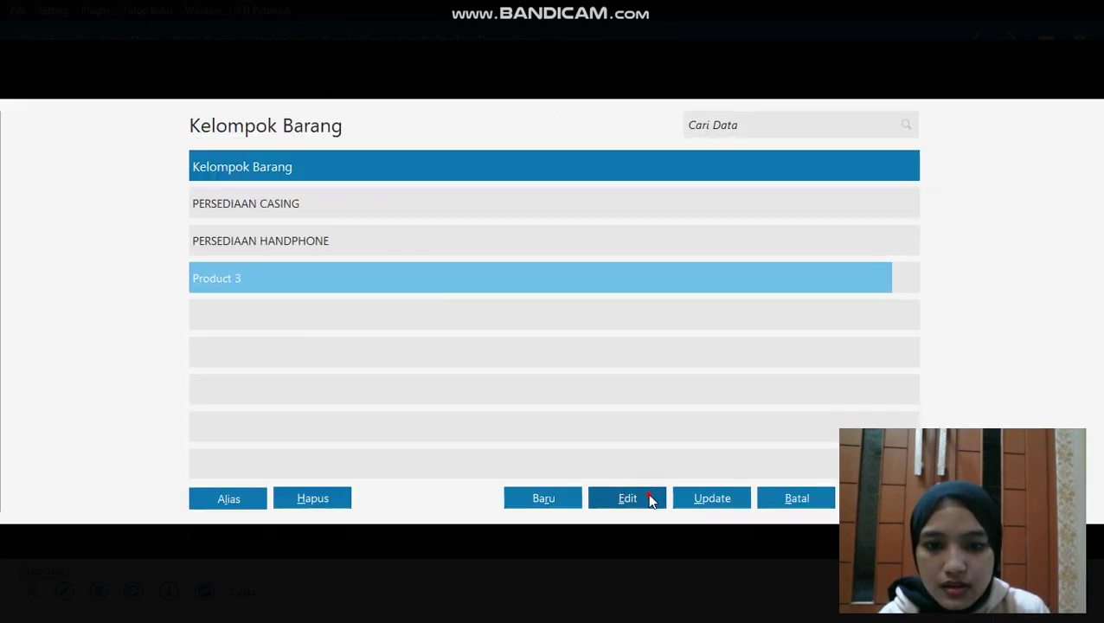
Rename Product 3 to PERSEDIAAN BATERAI with cost account 510000010, save, and confirm Ya
{"action": "double_click", "coordinate": [424, 277]}
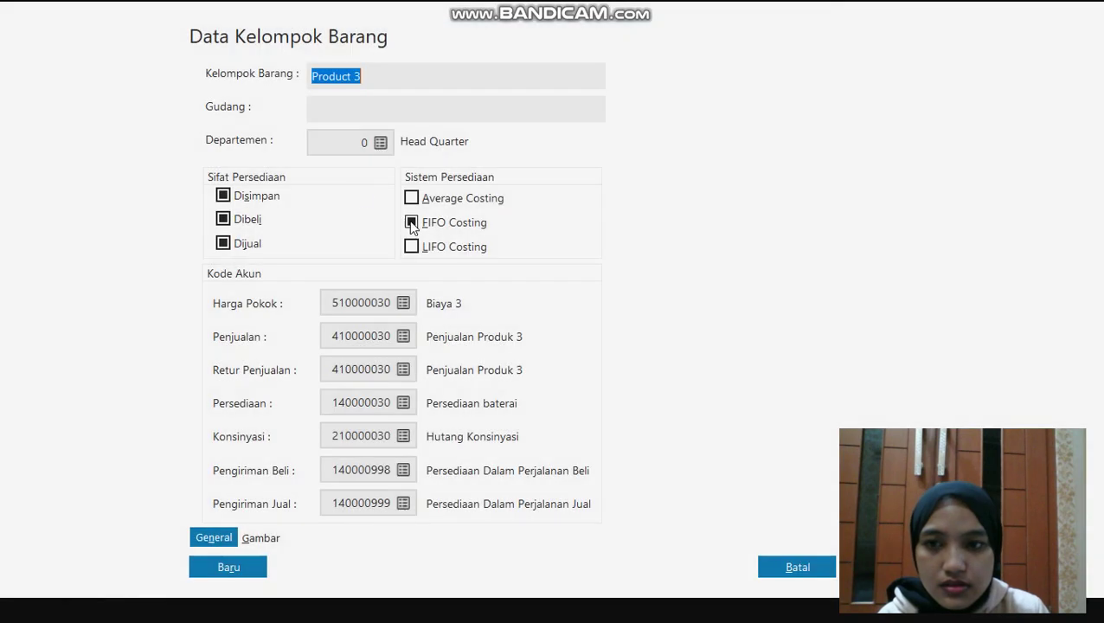
{"action": "left_click", "coordinate": [387, 76]}
{"action": "key", "text": "BackSpace"}
{"action": "key", "text": "BackSpace"}
{"action": "key", "text": "BackSpace"}
{"action": "key", "text": "BackSpace"}
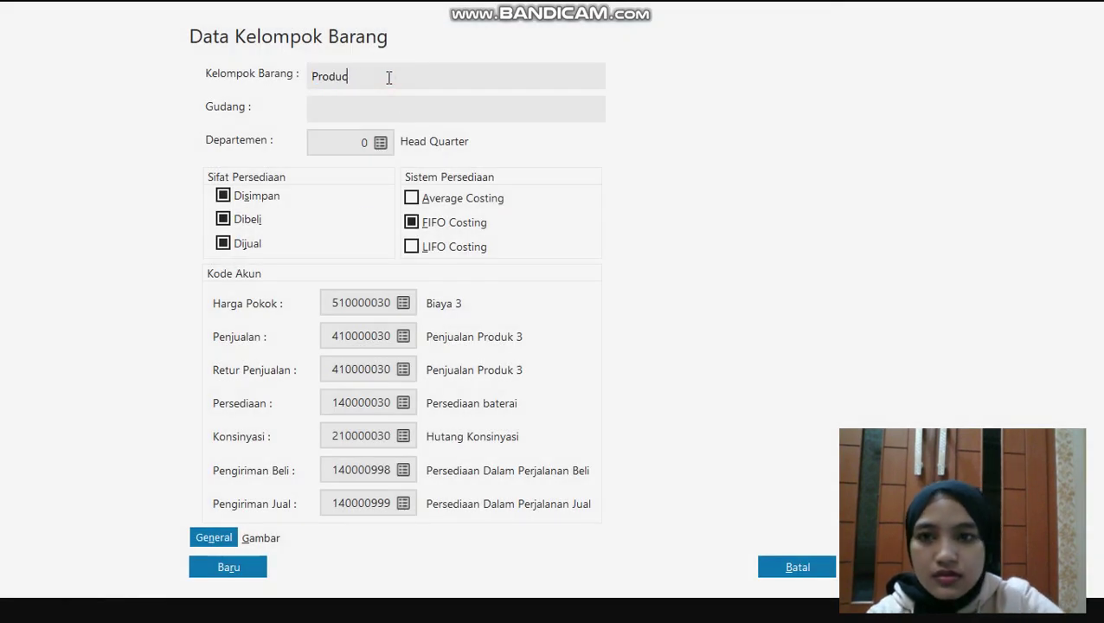
{"action": "key", "text": "BackSpace"}
{"action": "key", "text": "BackSpace"}
{"action": "key", "text": "BackSpace"}
{"action": "key", "text": "BackSpace"}
{"action": "type", "text": "ER"}
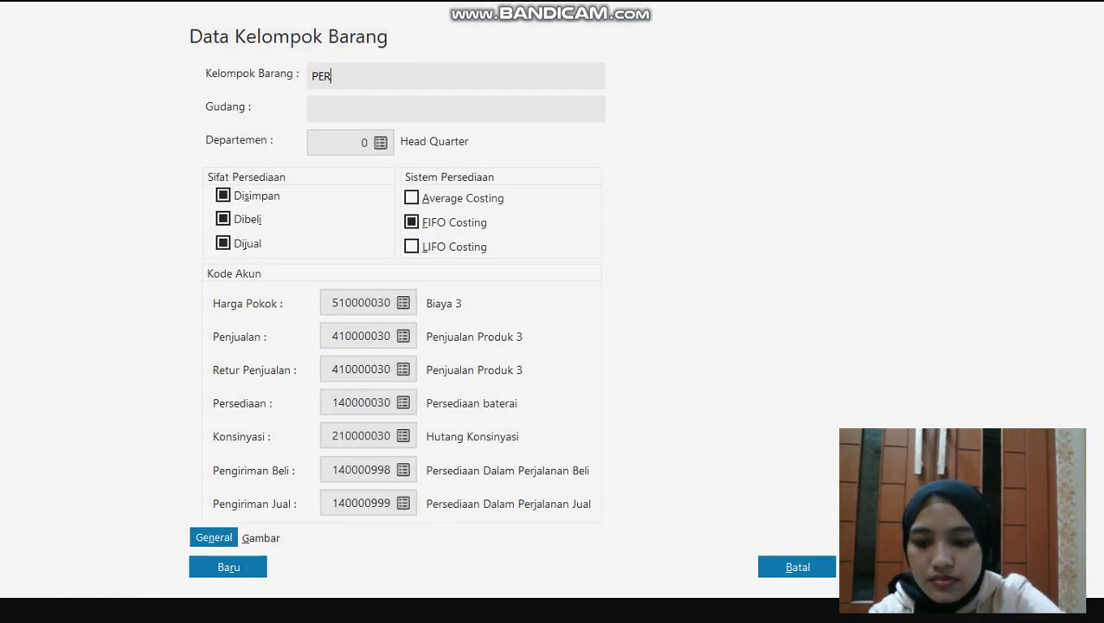
{"action": "type", "text": "SEDIAAN "}
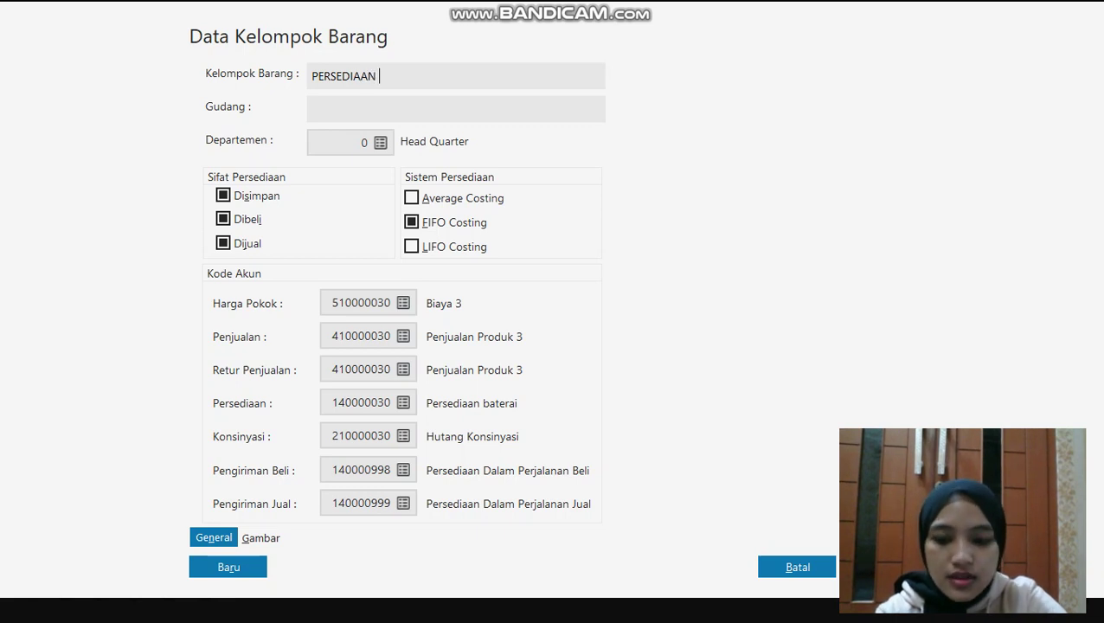
{"action": "type", "text": "BATERAI"}
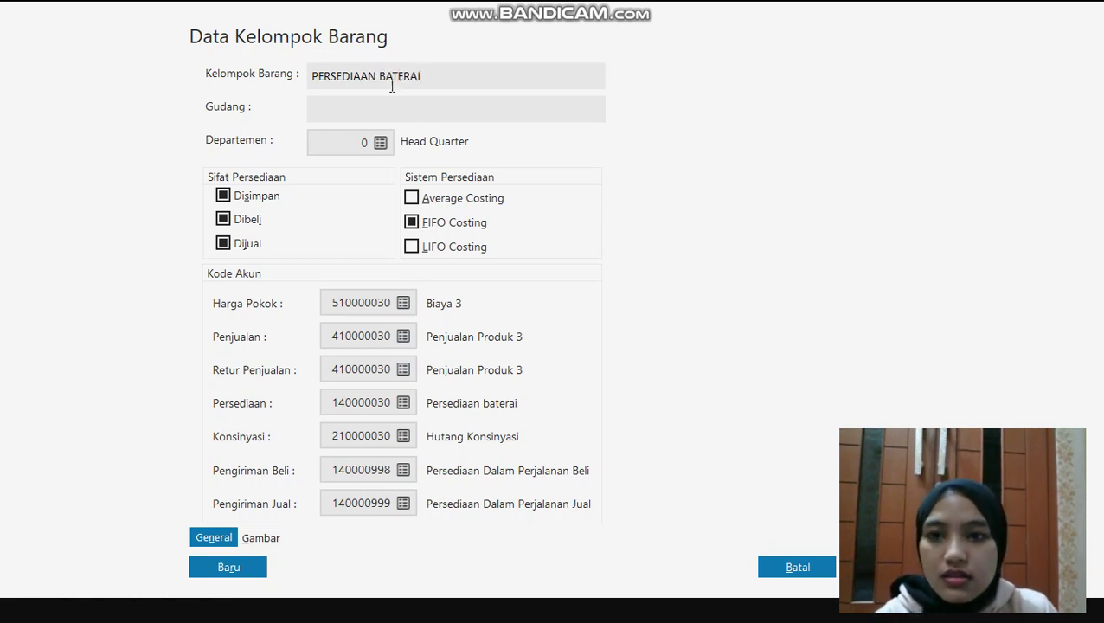
{"action": "left_click", "coordinate": [403, 304]}
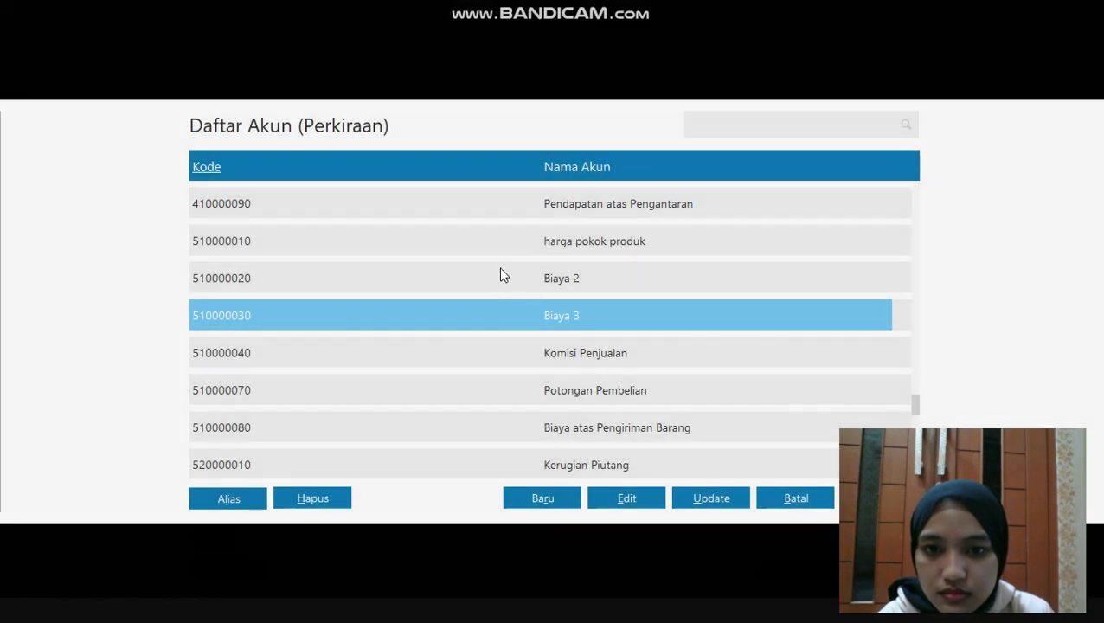
{"action": "left_click", "coordinate": [506, 251]}
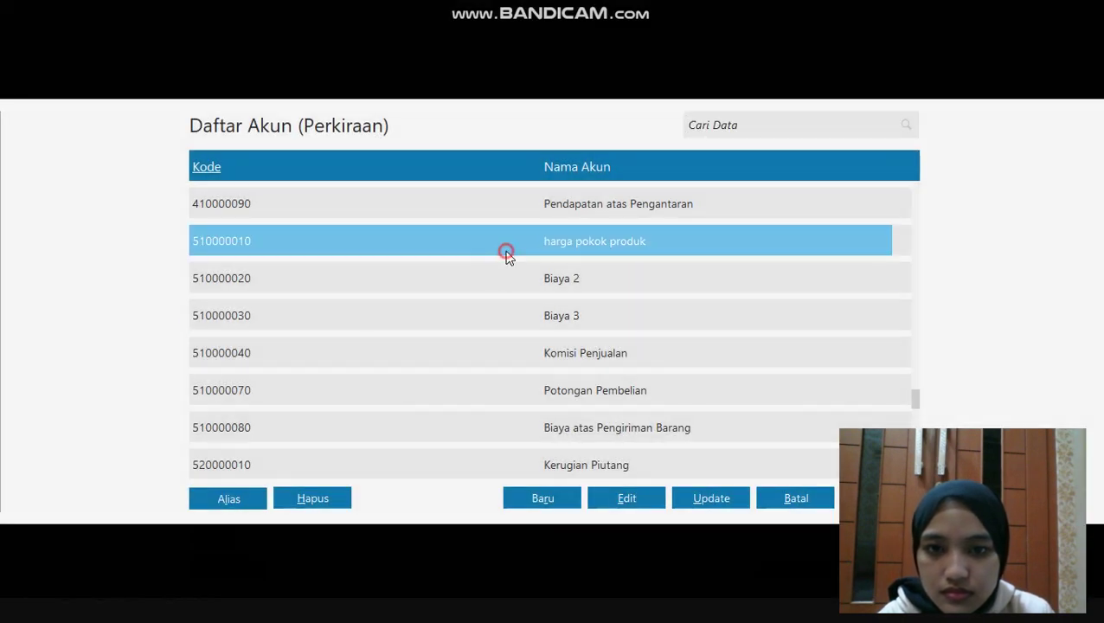
{"action": "left_click", "coordinate": [711, 498]}
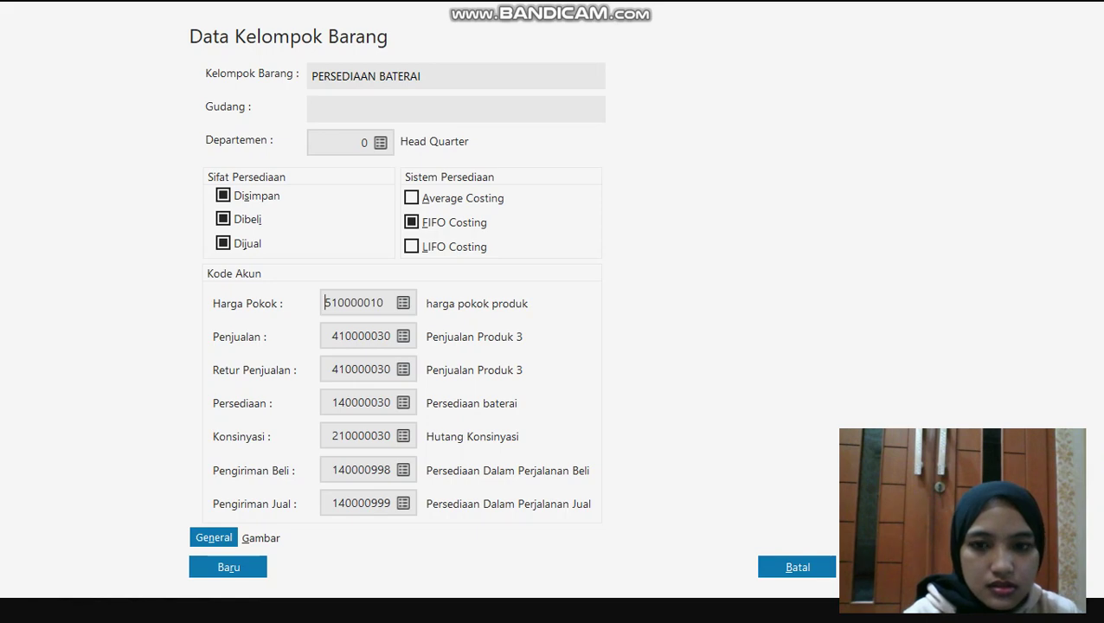
{"action": "left_click", "coordinate": [880, 567]}
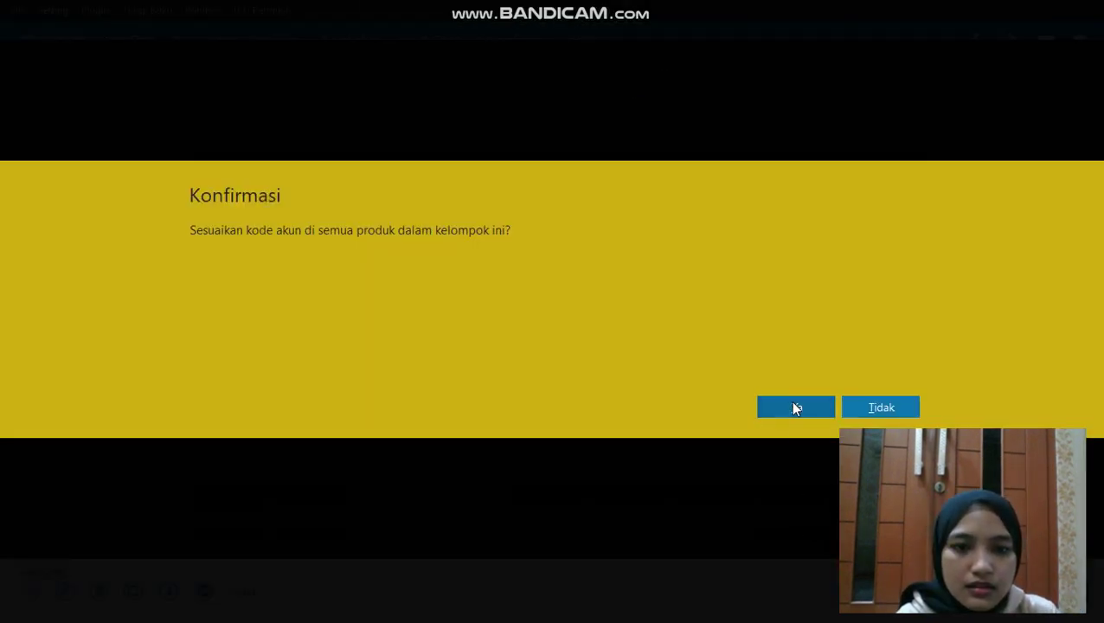
{"action": "left_click", "coordinate": [796, 408]}
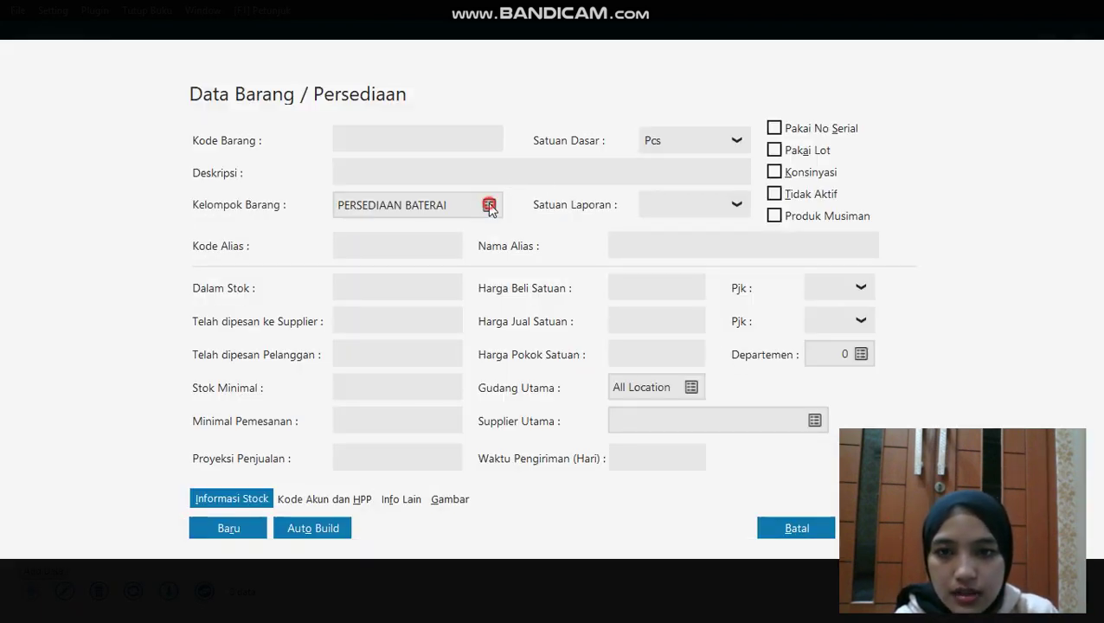
Enter item H-001 SAMSUNG GALAXY J1 in group PERSEDIAAN HANDPHONE, unit Pcs, and save it
{"action": "left_click", "coordinate": [489, 205]}
{"action": "left_click", "coordinate": [441, 283]}
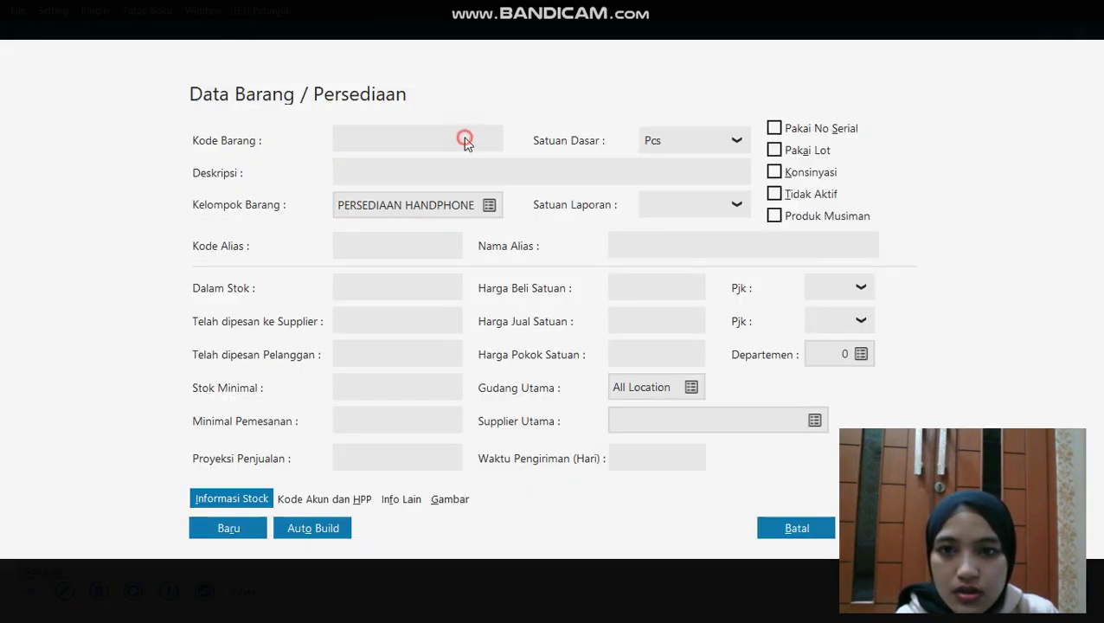
{"action": "left_click", "coordinate": [464, 142]}
{"action": "left_click", "coordinate": [407, 145]}
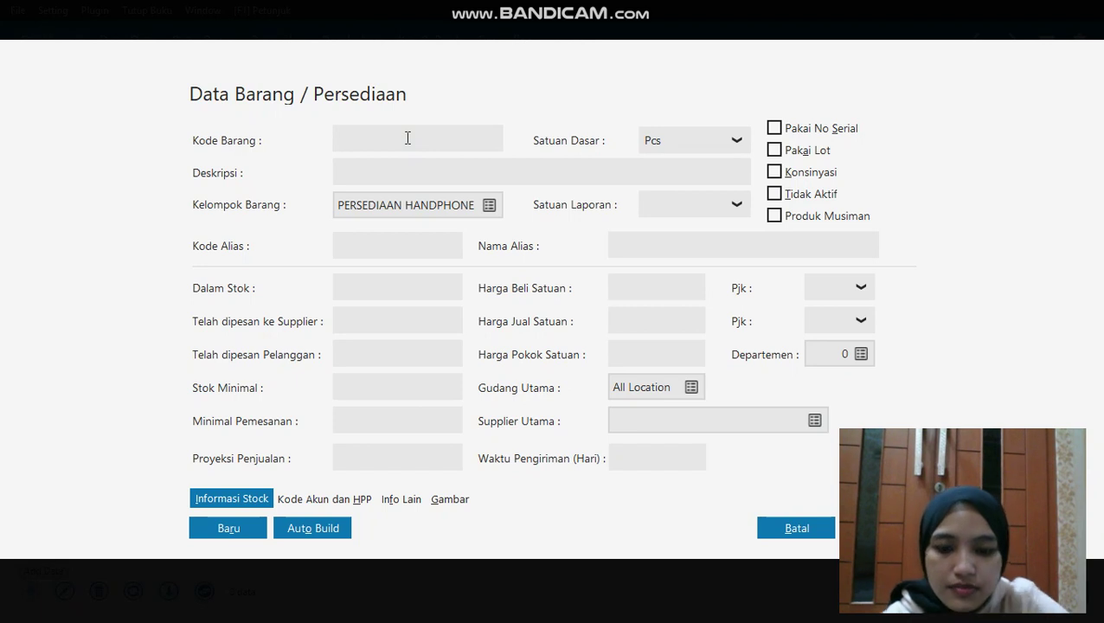
{"action": "type", "text": "H-001"}
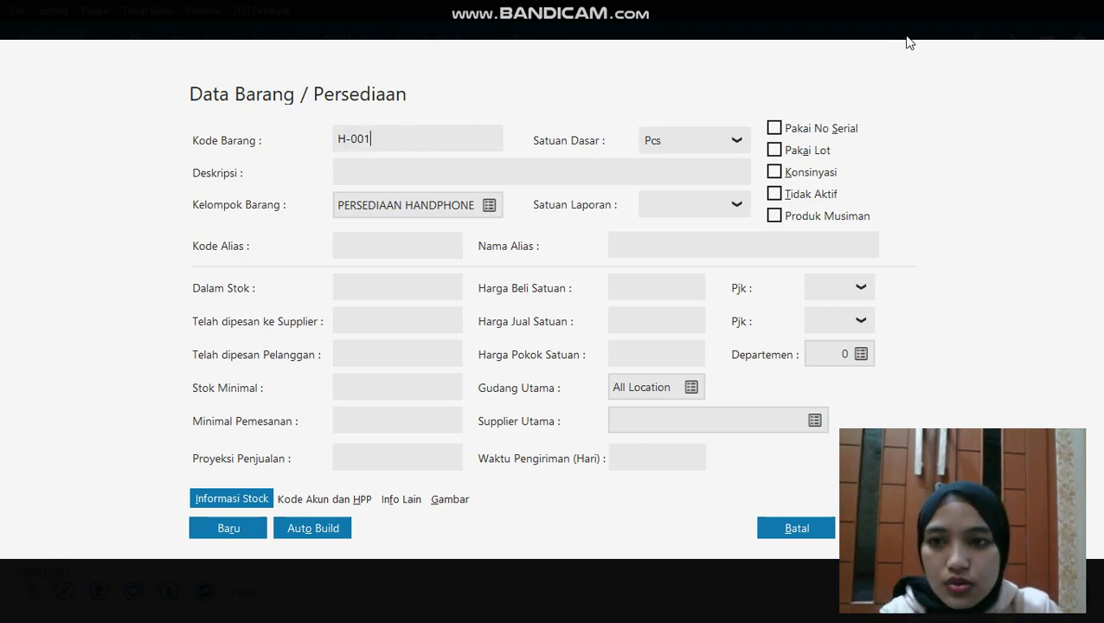
{"action": "left_click", "coordinate": [675, 168]}
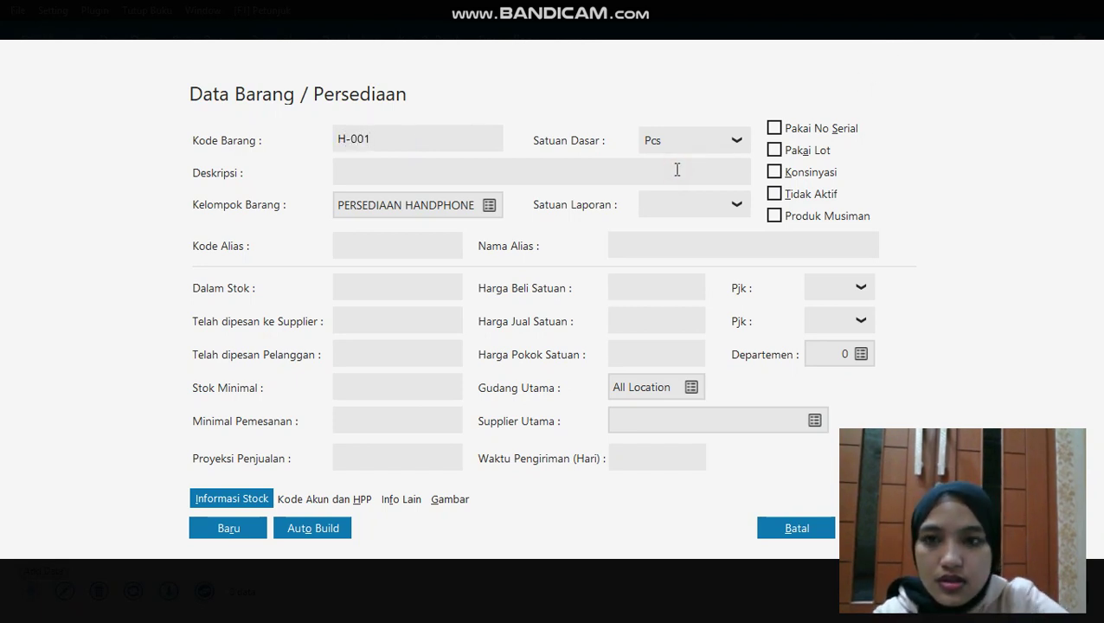
{"action": "type", "text": "SAMSUNG GALX"}
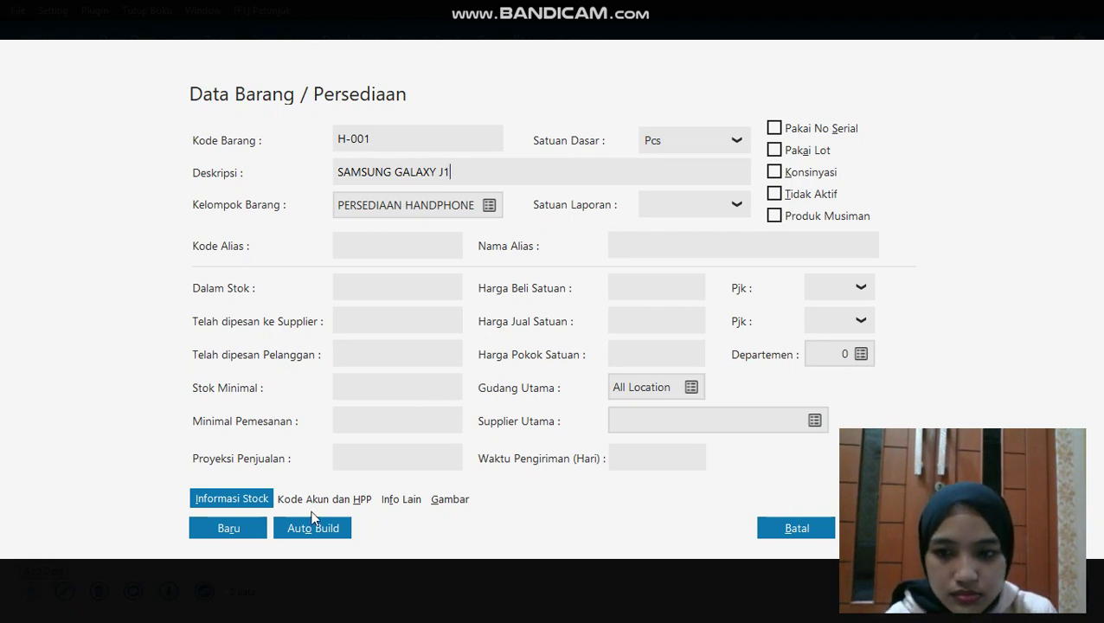
{"action": "left_click", "coordinate": [230, 528]}
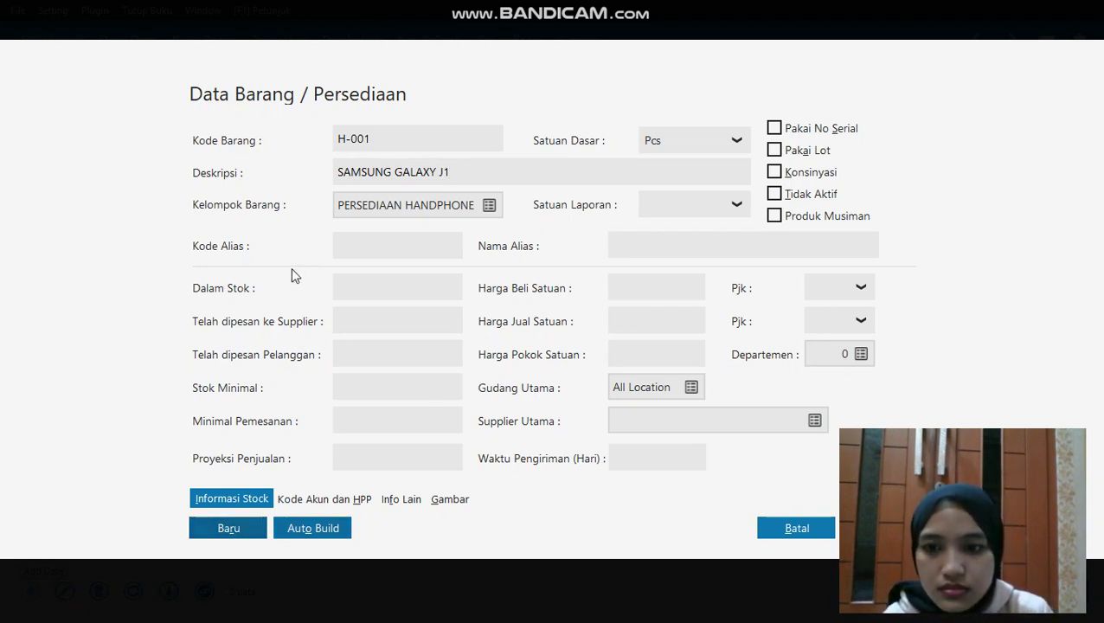
{"action": "left_click", "coordinate": [350, 172]}
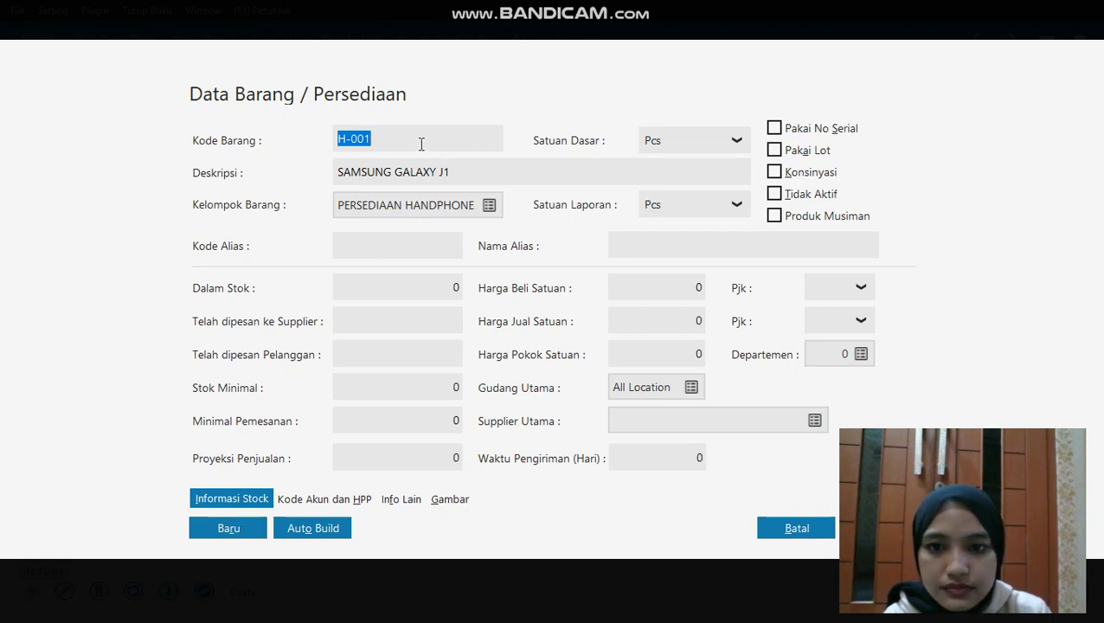
Add item H-002 SAMSUNG GALAXY J7 and save it
{"action": "left_click", "coordinate": [227, 527]}
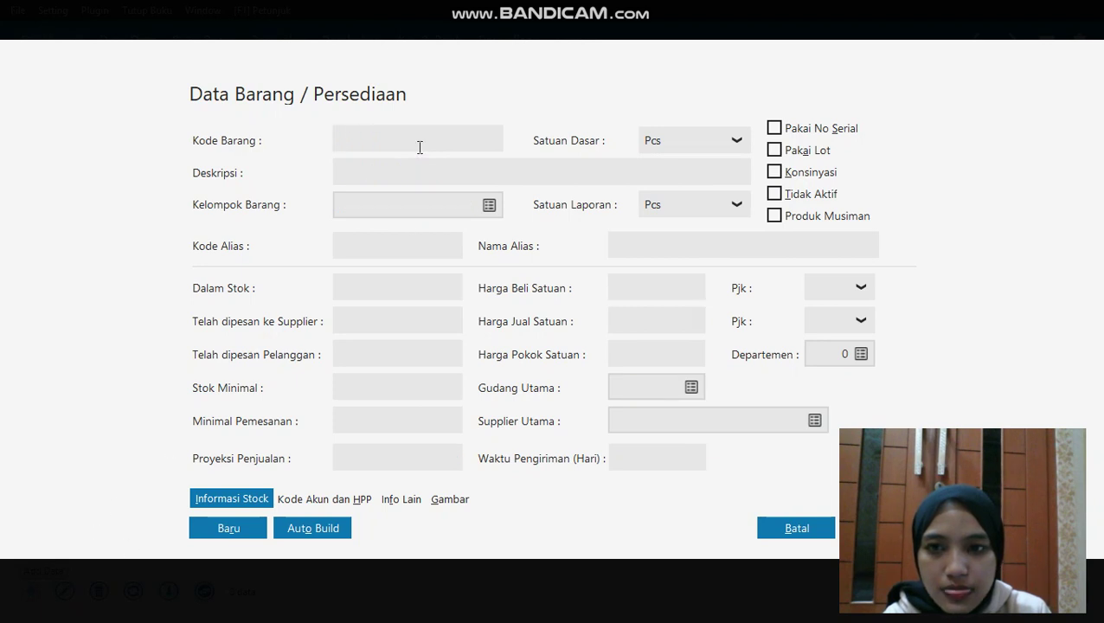
{"action": "type", "text": "H"}
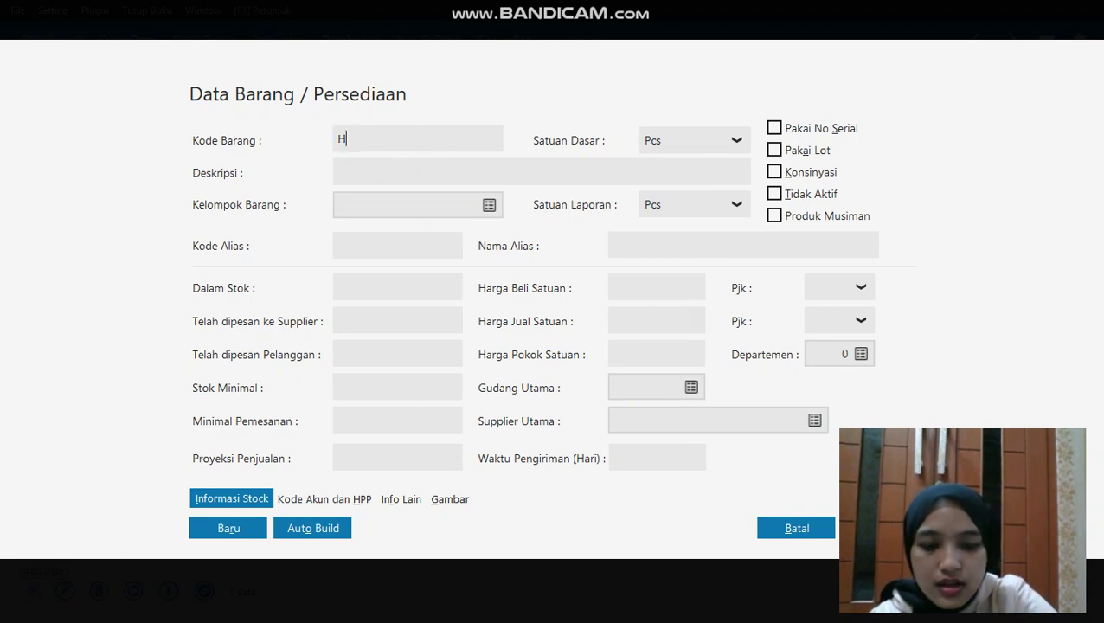
{"action": "type", "text": "-002"}
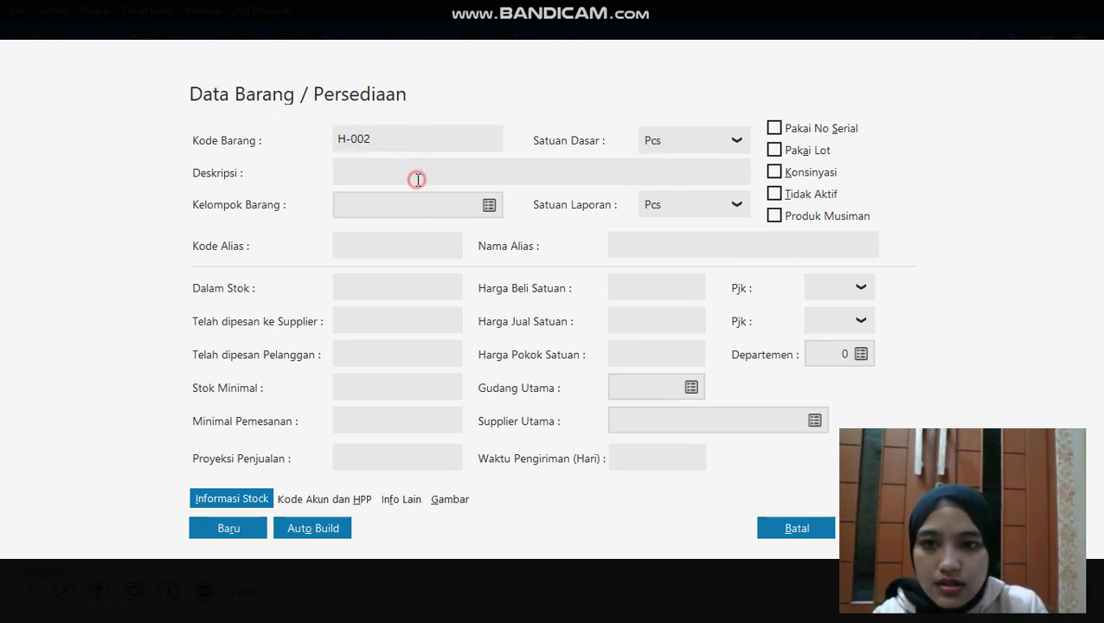
{"action": "left_click", "coordinate": [417, 173]}
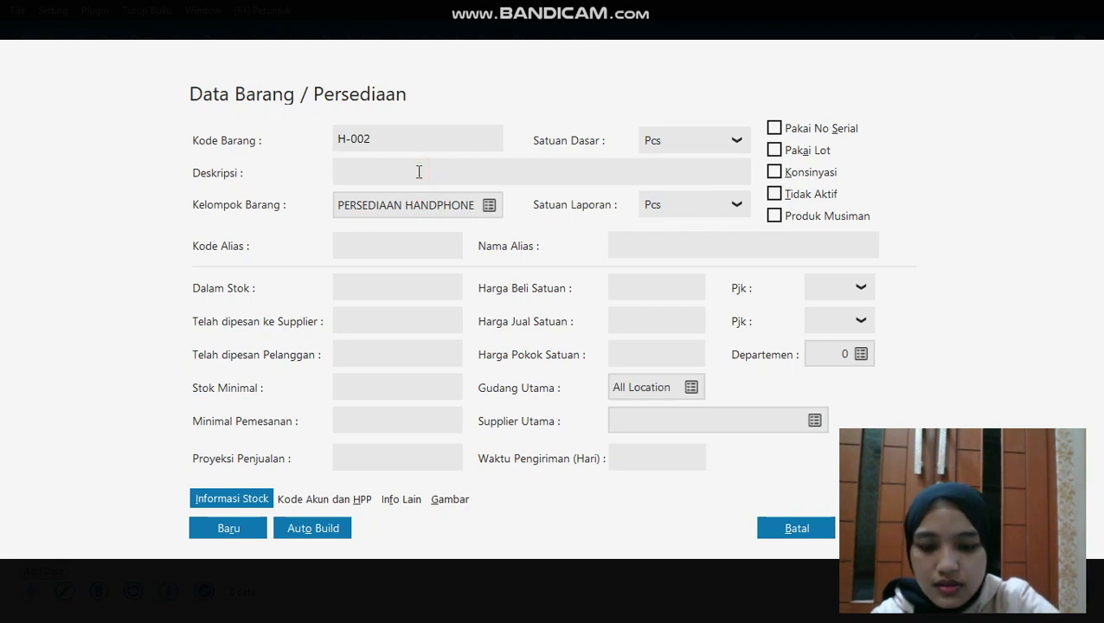
{"action": "type", "text": "SAMSUNG GALAXY"}
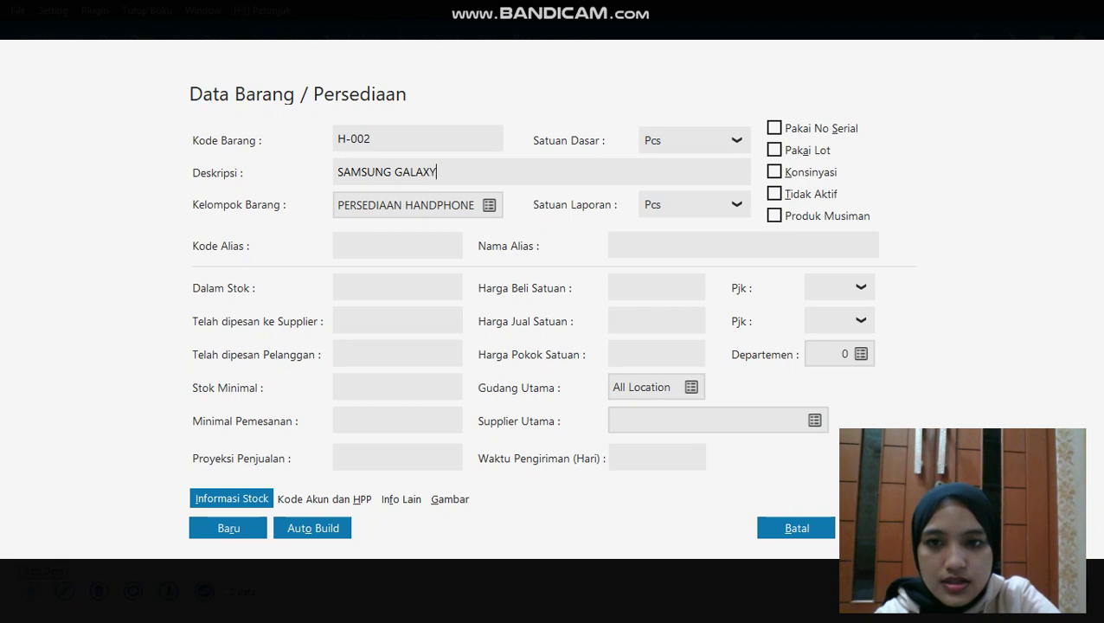
{"action": "type", "text": " J7"}
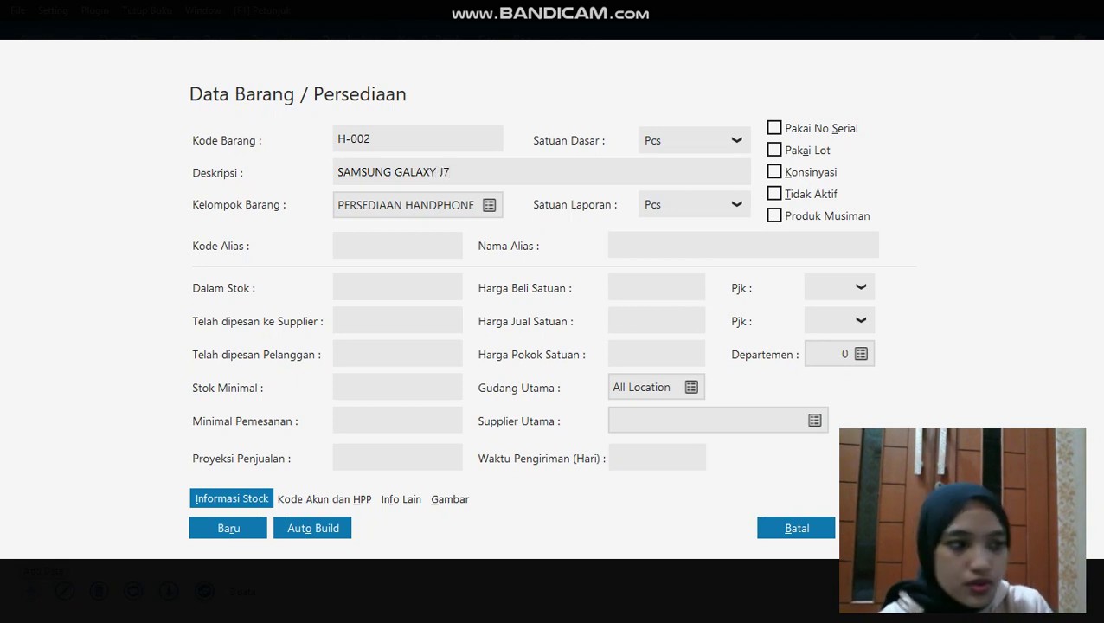
{"action": "left_click", "coordinate": [253, 531]}
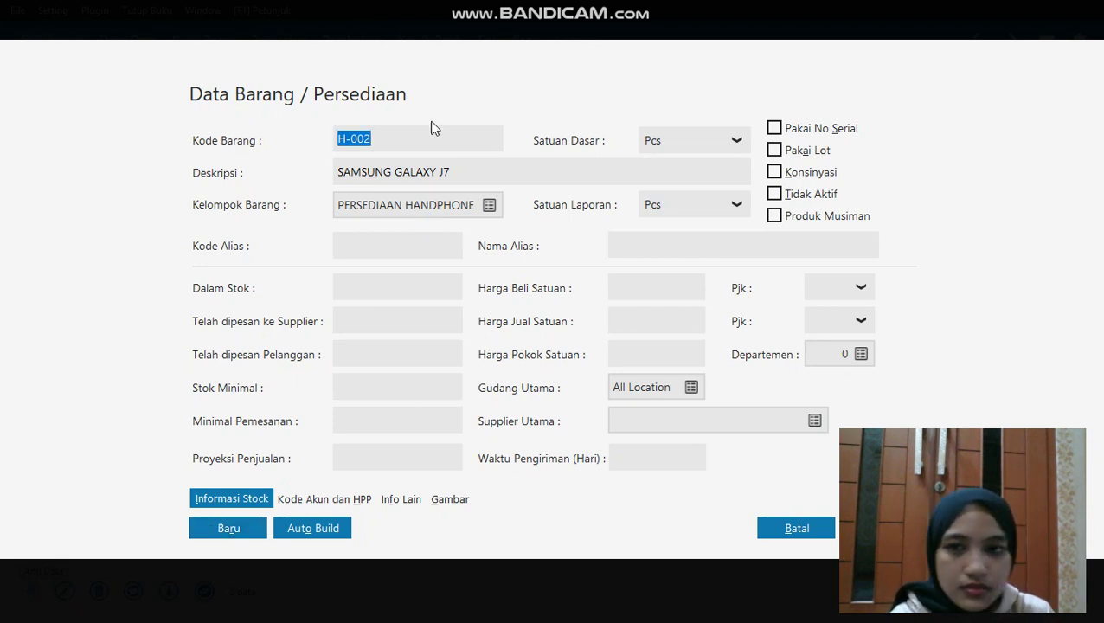
Add item H-003 OPPO F1 PLUS and save it
{"action": "key", "text": "BackSpace"}
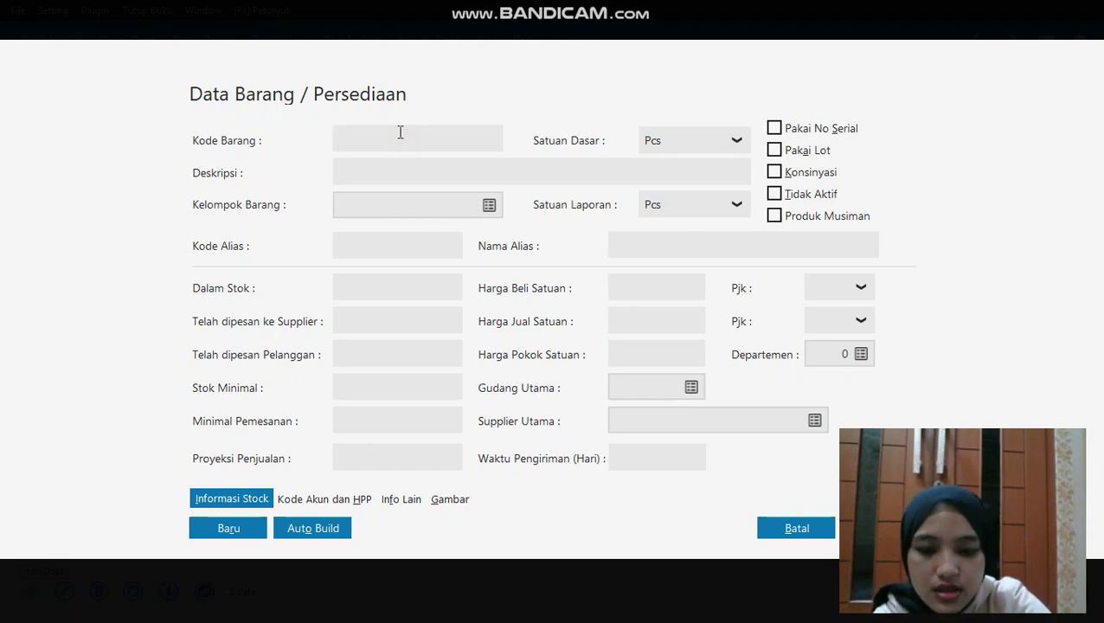
{"action": "type", "text": "H-003"}
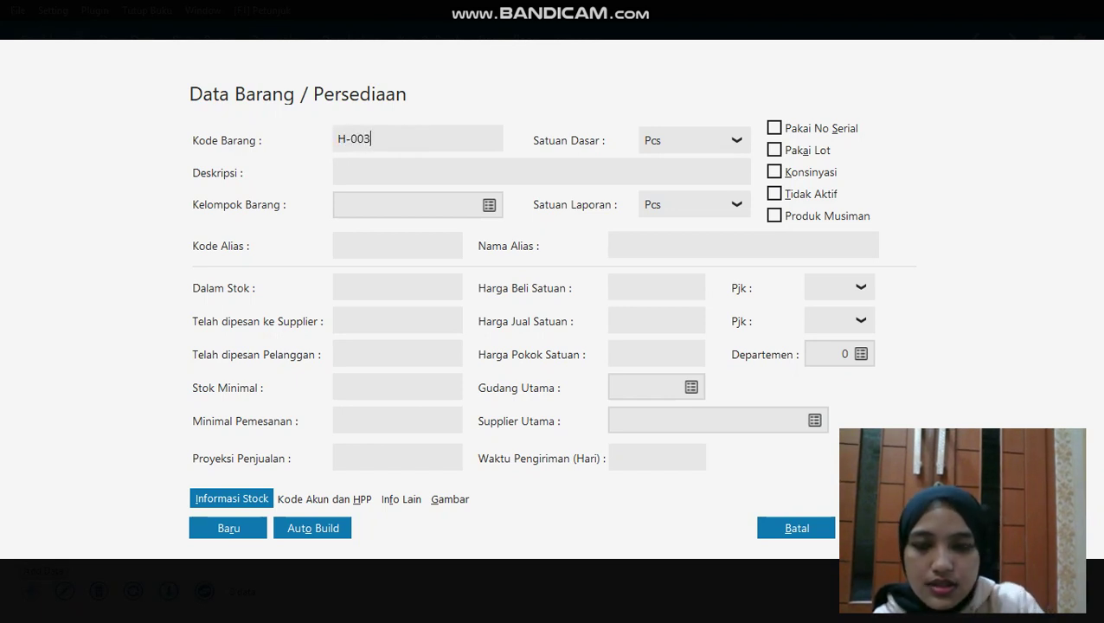
{"action": "left_click", "coordinate": [403, 177]}
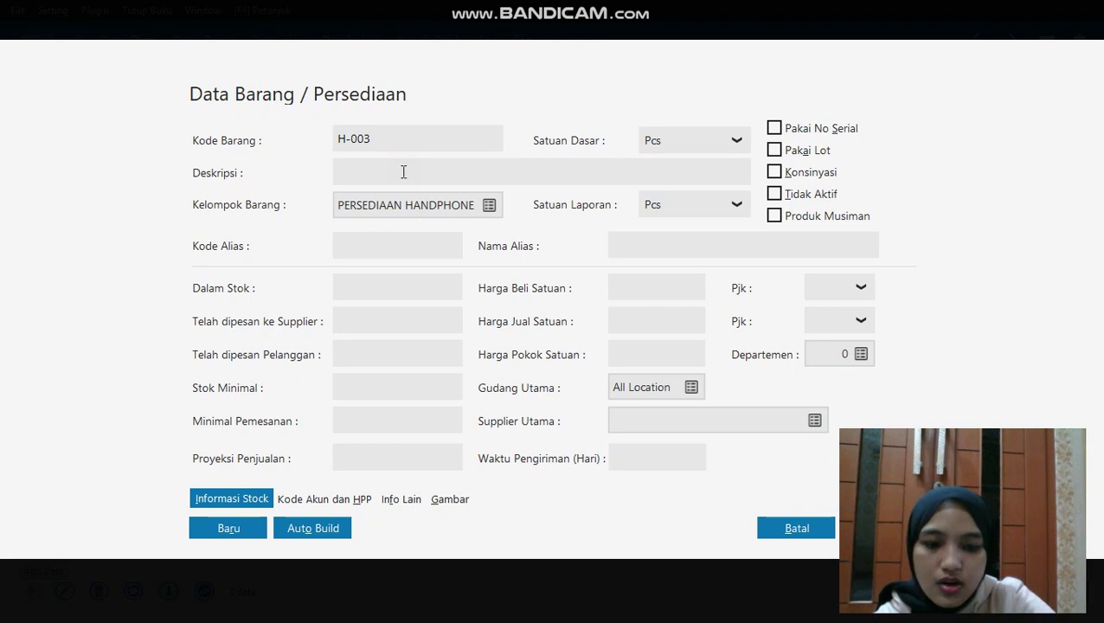
{"action": "type", "text": "OPPO"}
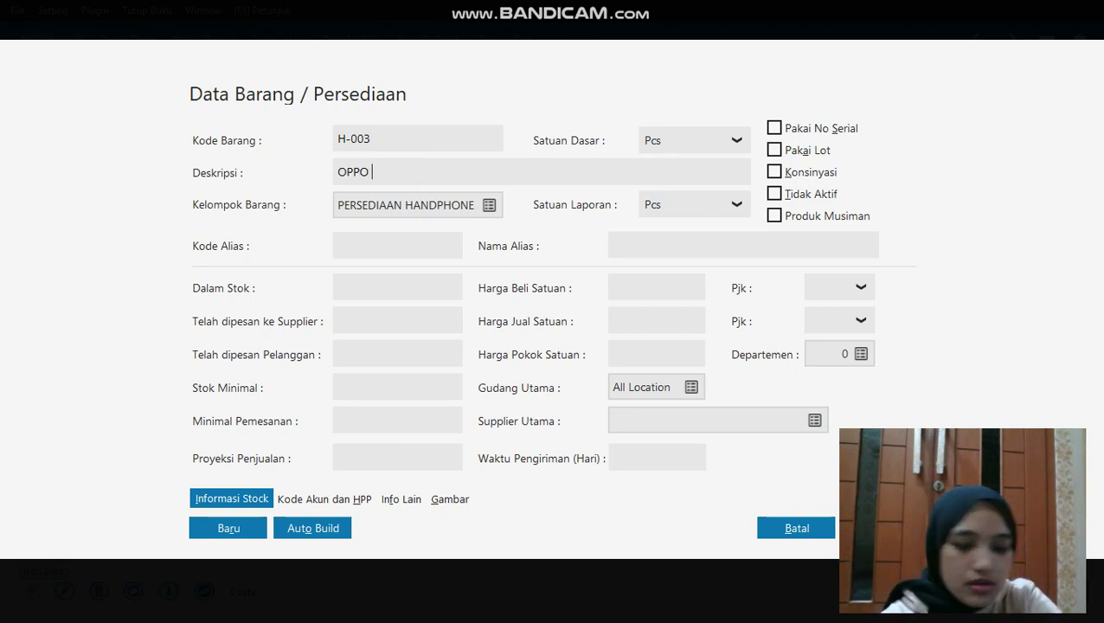
{"action": "type", "text": " F1 PL"}
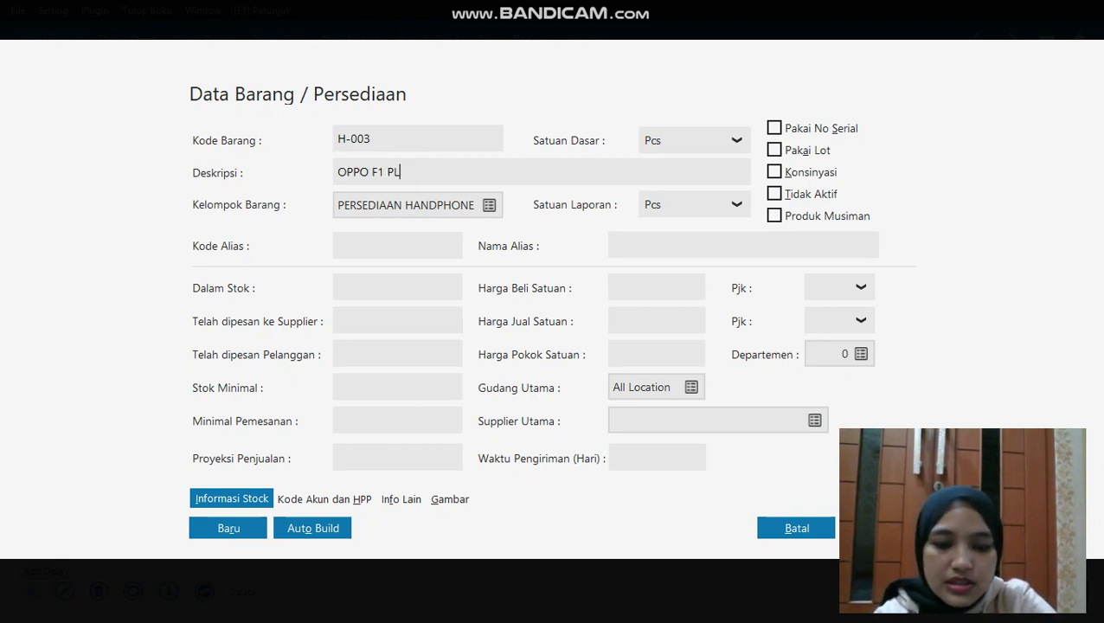
{"action": "type", "text": "US"}
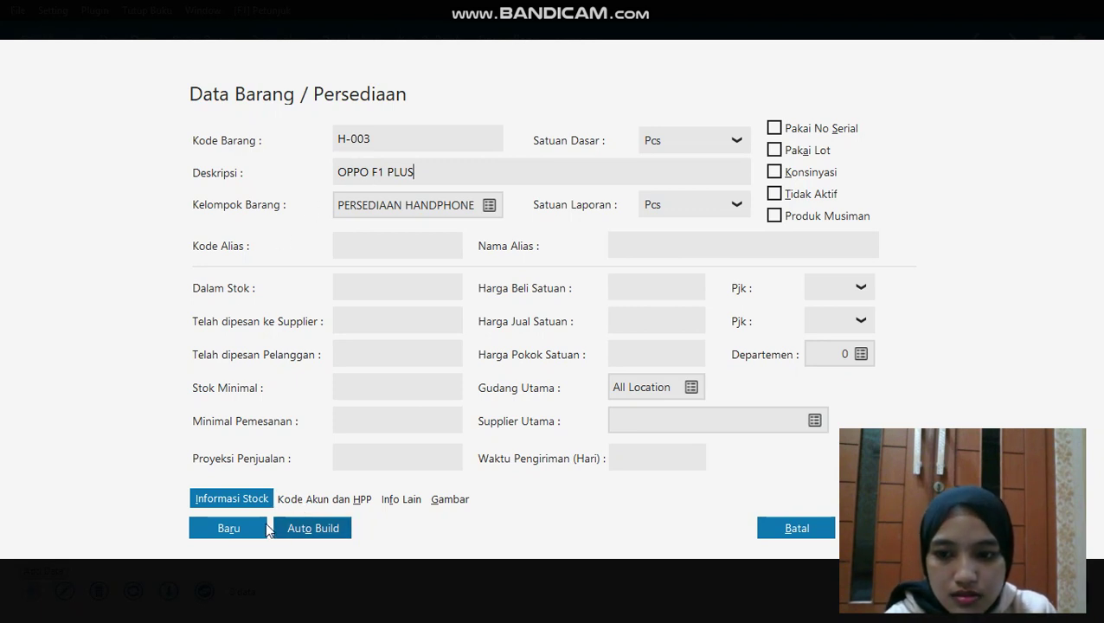
{"action": "left_click", "coordinate": [260, 523]}
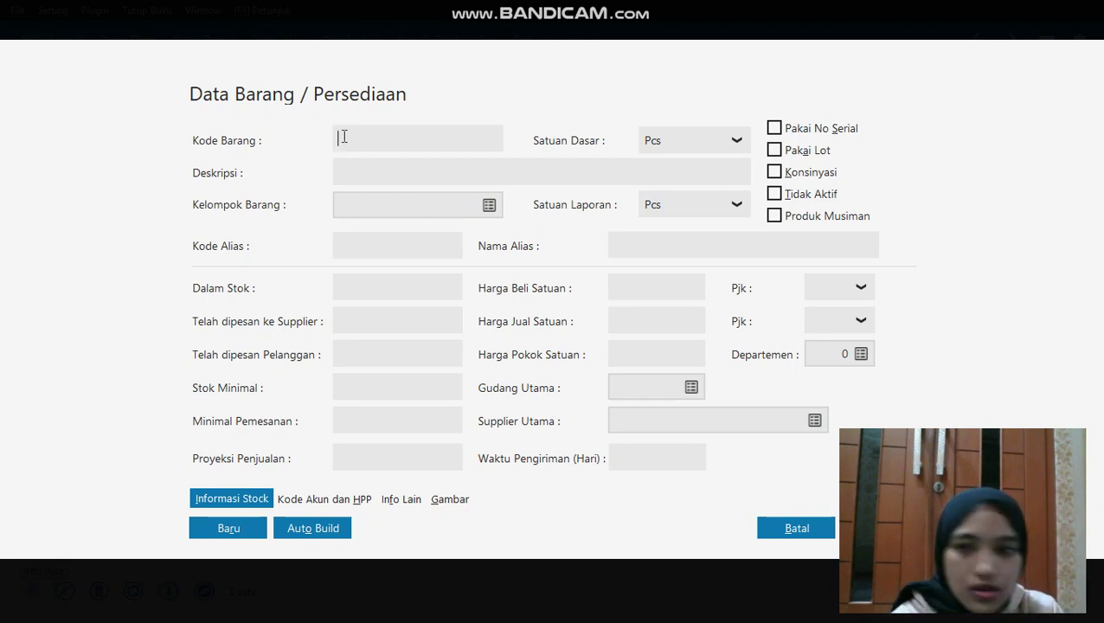
Add item H-004 OPPO F1 S and save it
{"action": "type", "text": "H-0"}
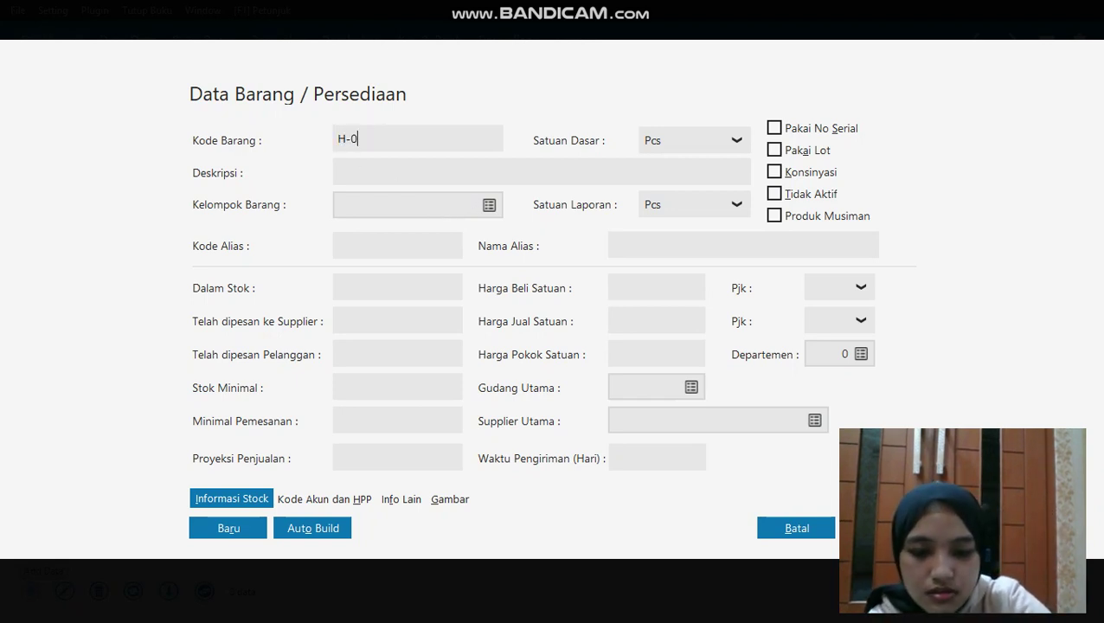
{"action": "type", "text": "04"}
{"action": "left_click", "coordinate": [370, 179]}
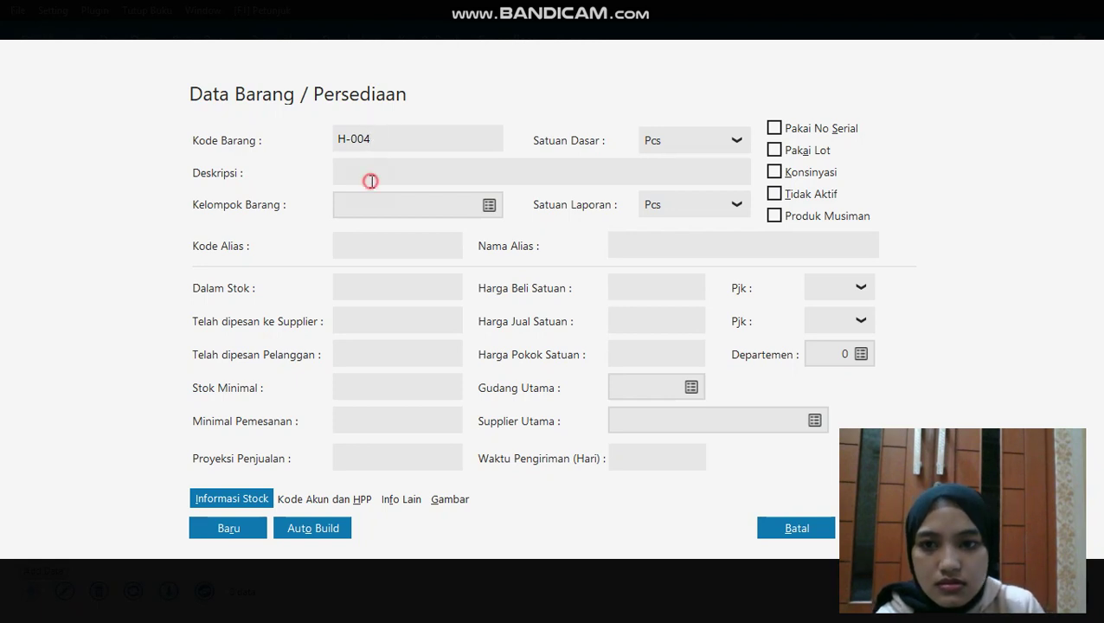
{"action": "type", "text": "OPPO"}
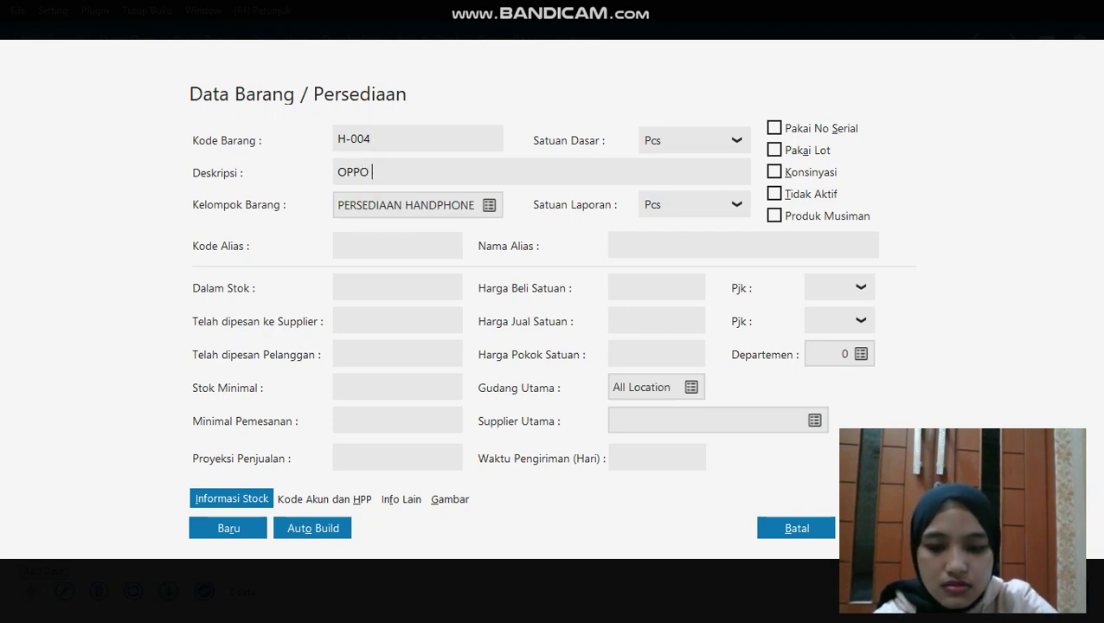
{"action": "type", "text": " F1 S"}
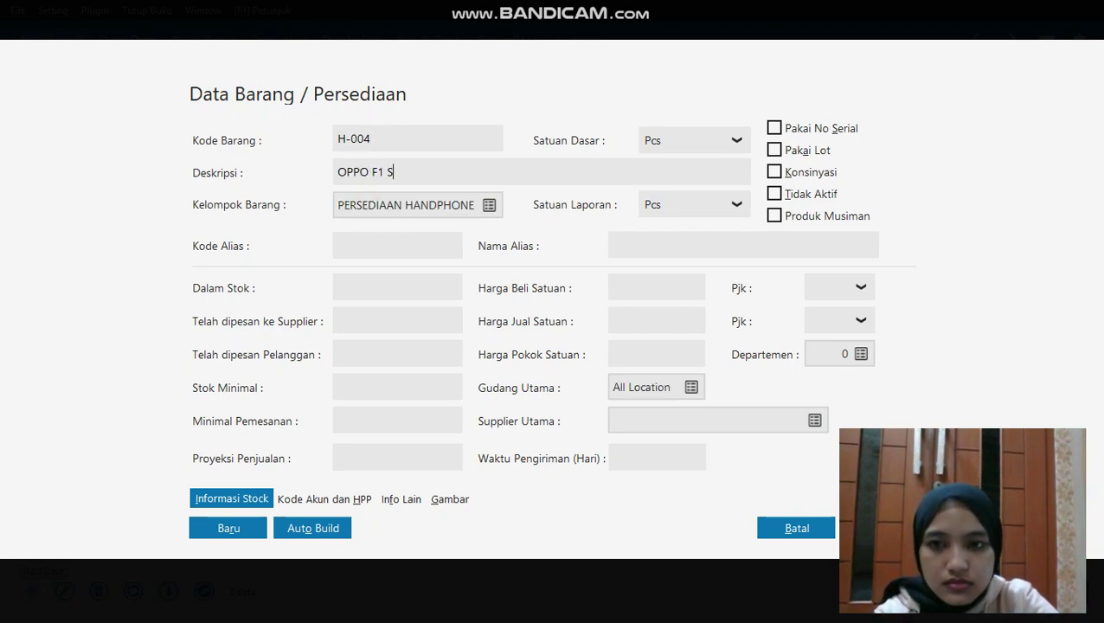
{"action": "left_click", "coordinate": [220, 531]}
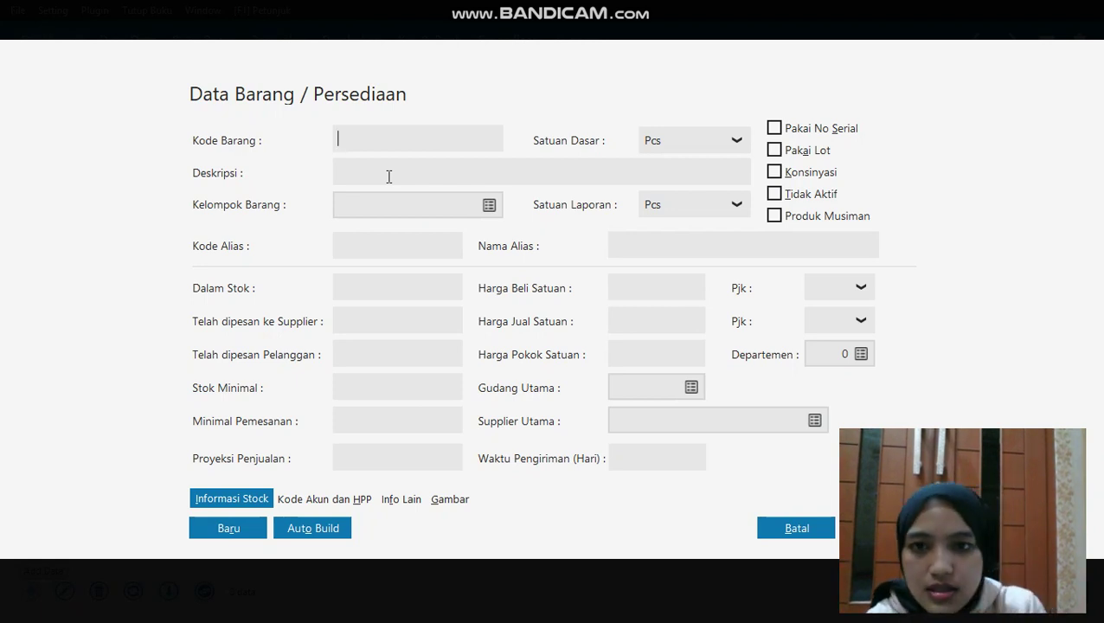
Add item C-001 CASING SAMSUNG in group PERSEDIAAN CASING and save it
{"action": "left_click", "coordinate": [488, 205]}
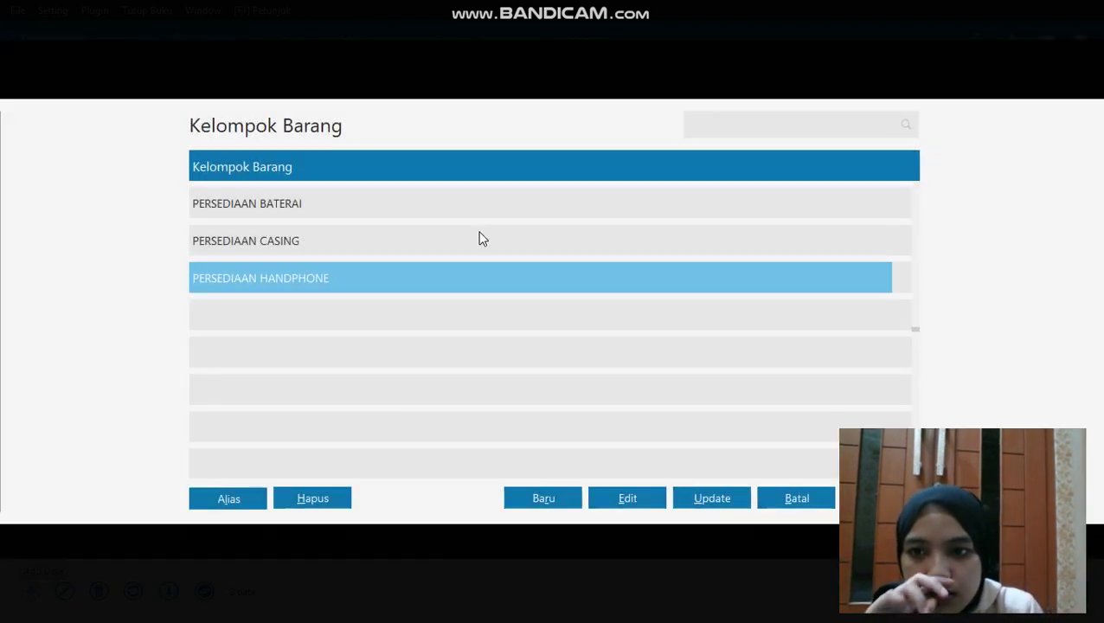
{"action": "double_click", "coordinate": [443, 239]}
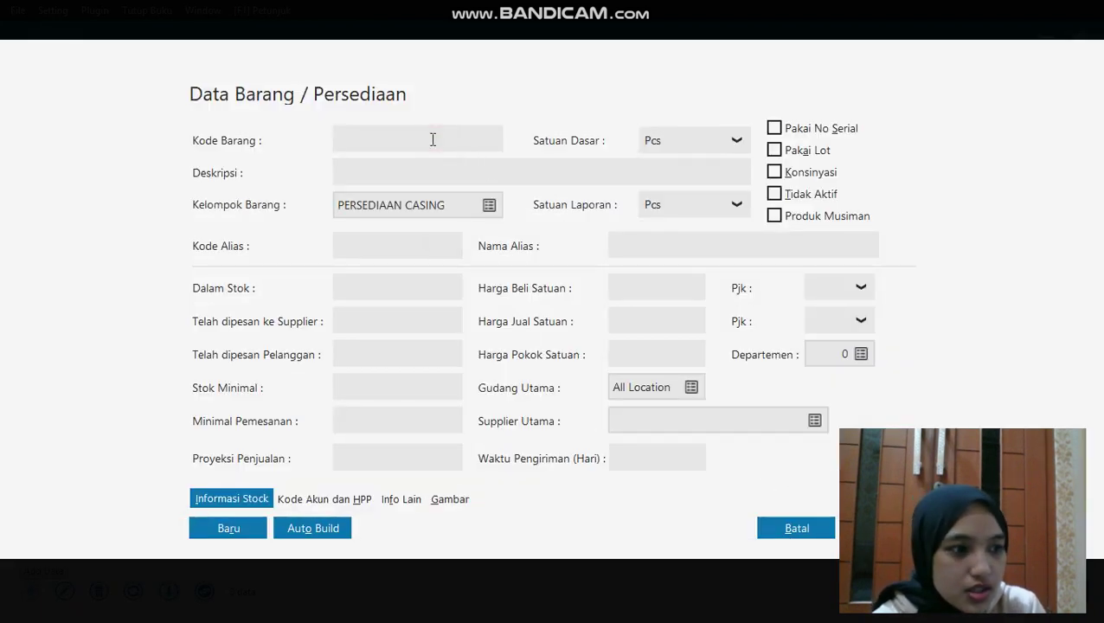
{"action": "type", "text": "C-001"}
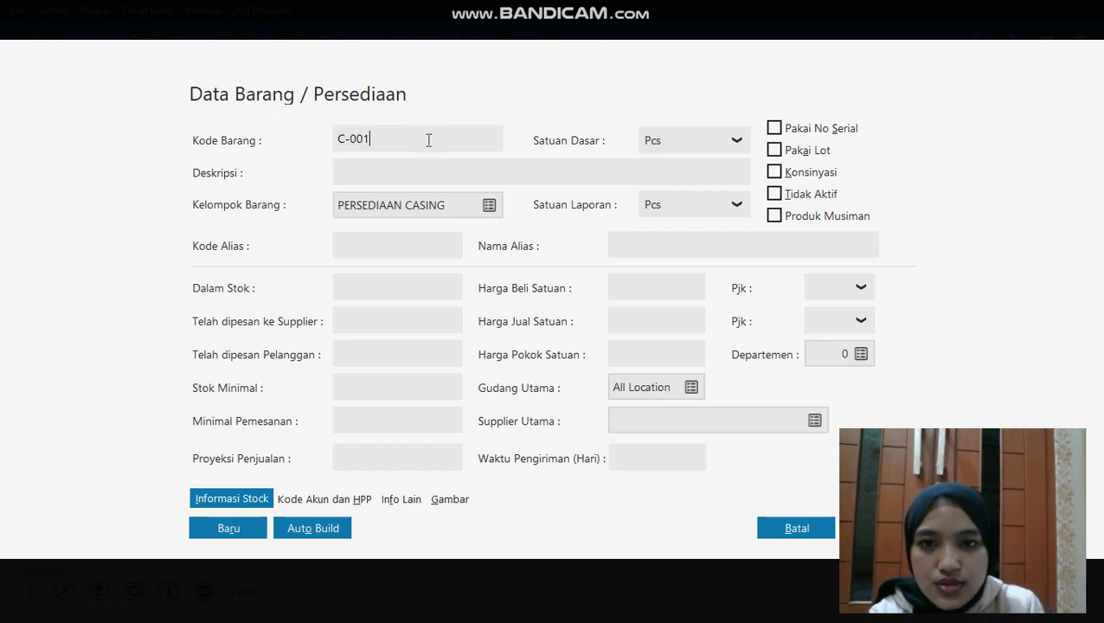
{"action": "left_click", "coordinate": [431, 168]}
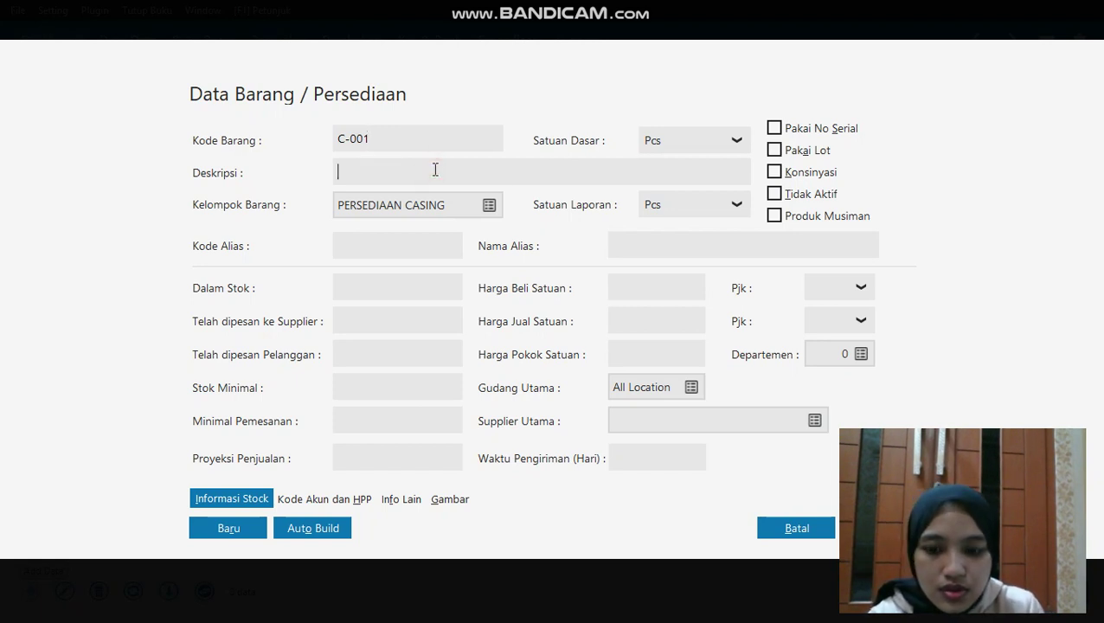
{"action": "type", "text": "CASING SAM"}
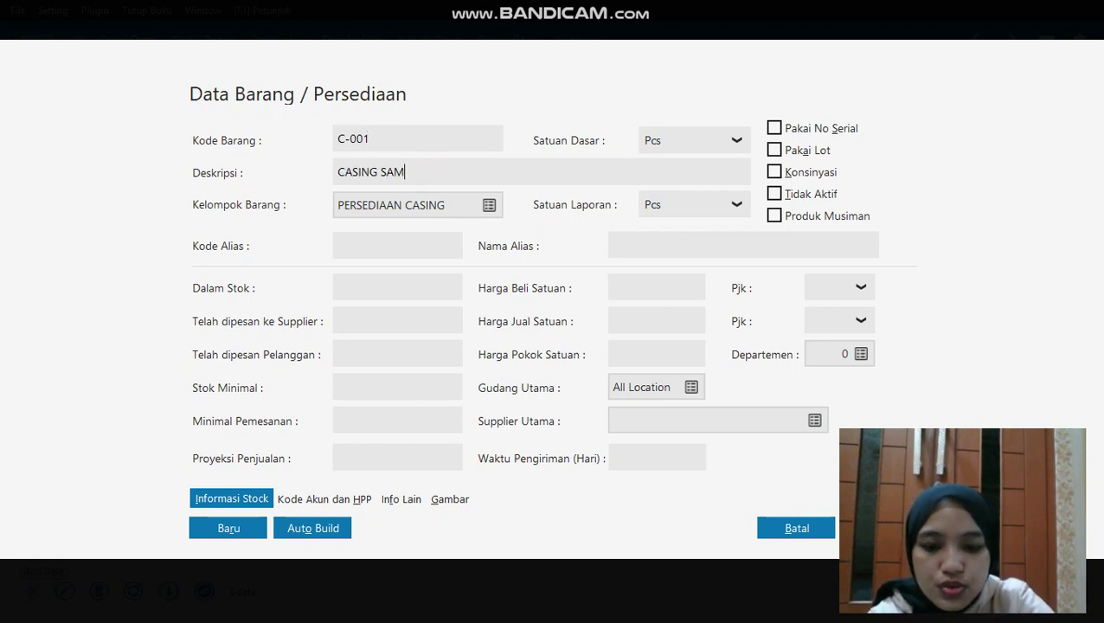
{"action": "type", "text": "SUNG"}
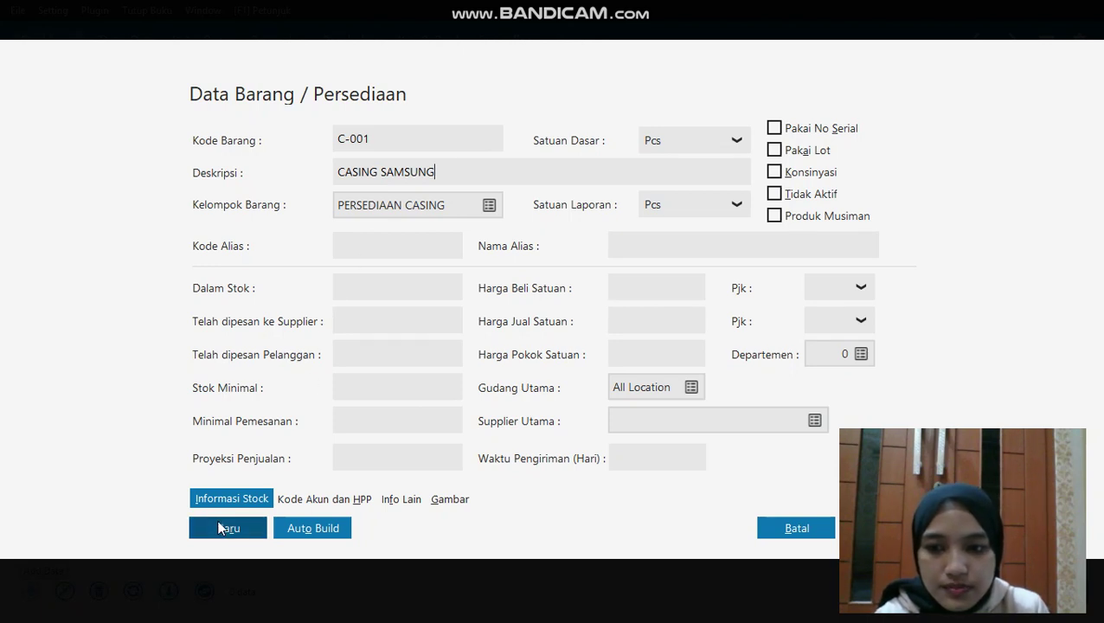
{"action": "left_click", "coordinate": [221, 527]}
{"action": "left_click", "coordinate": [220, 528]}
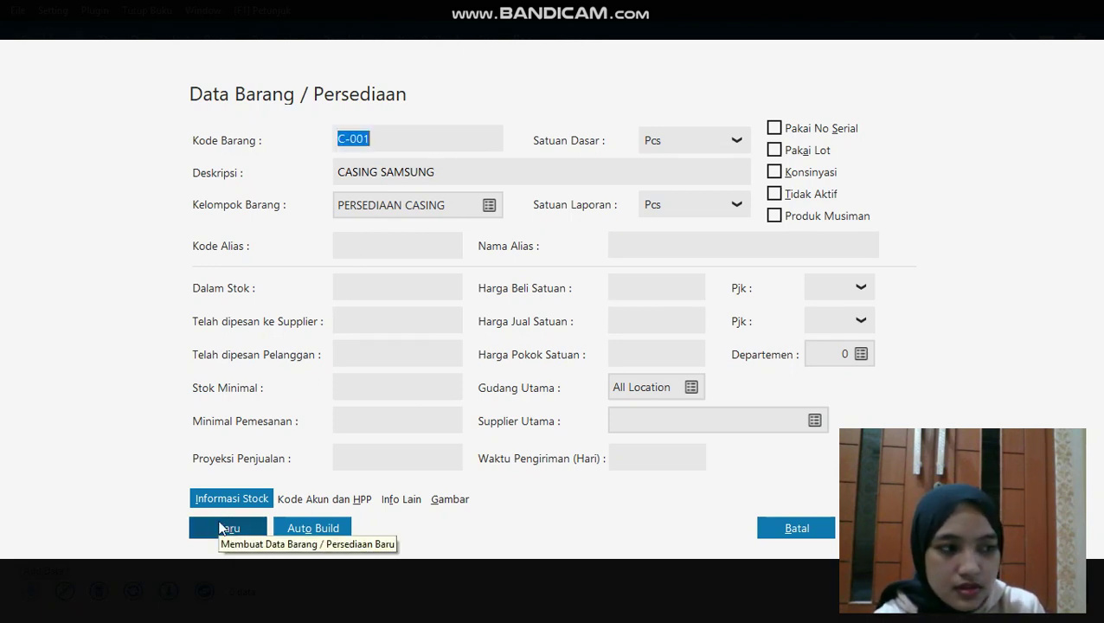
Add item C-002 CASING OPPO and save it
{"action": "left_click", "coordinate": [393, 138]}
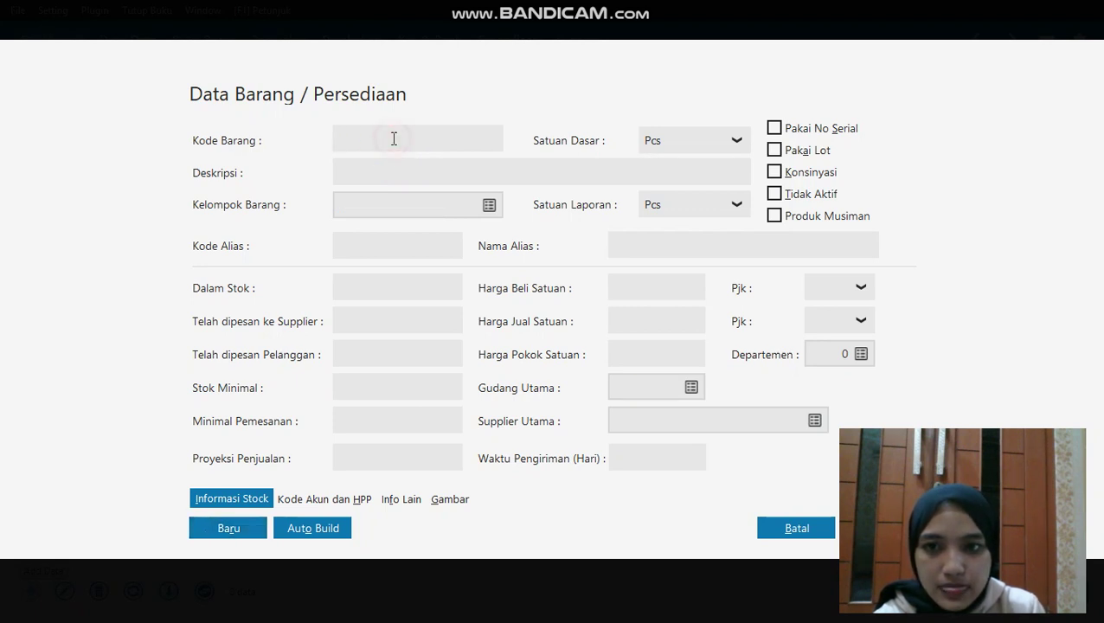
{"action": "type", "text": "C"}
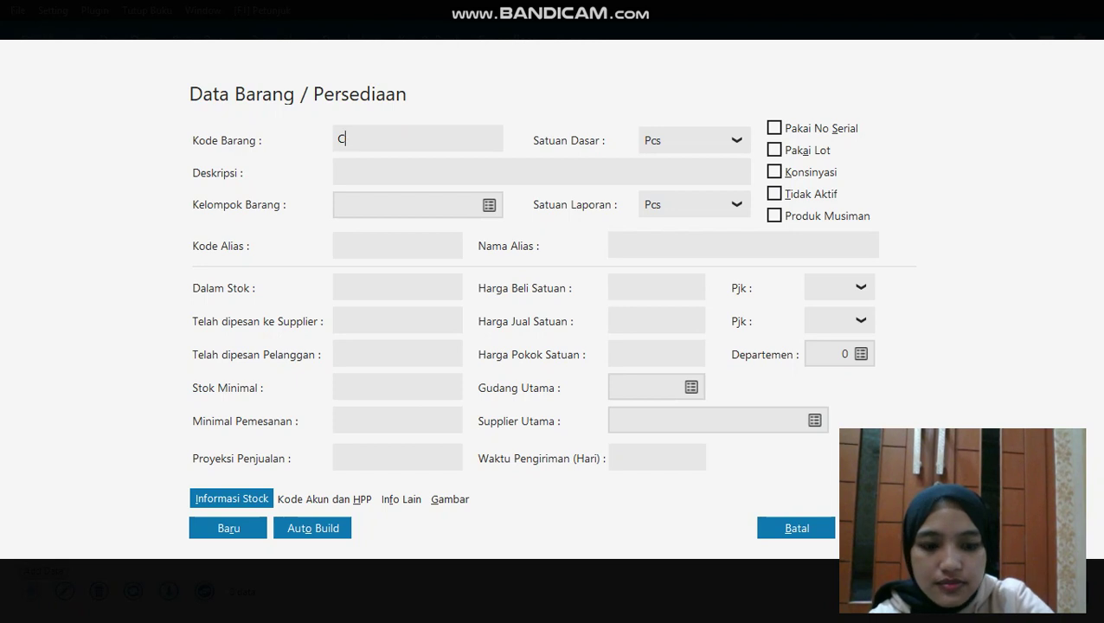
{"action": "type", "text": "-002"}
{"action": "left_click", "coordinate": [370, 175]}
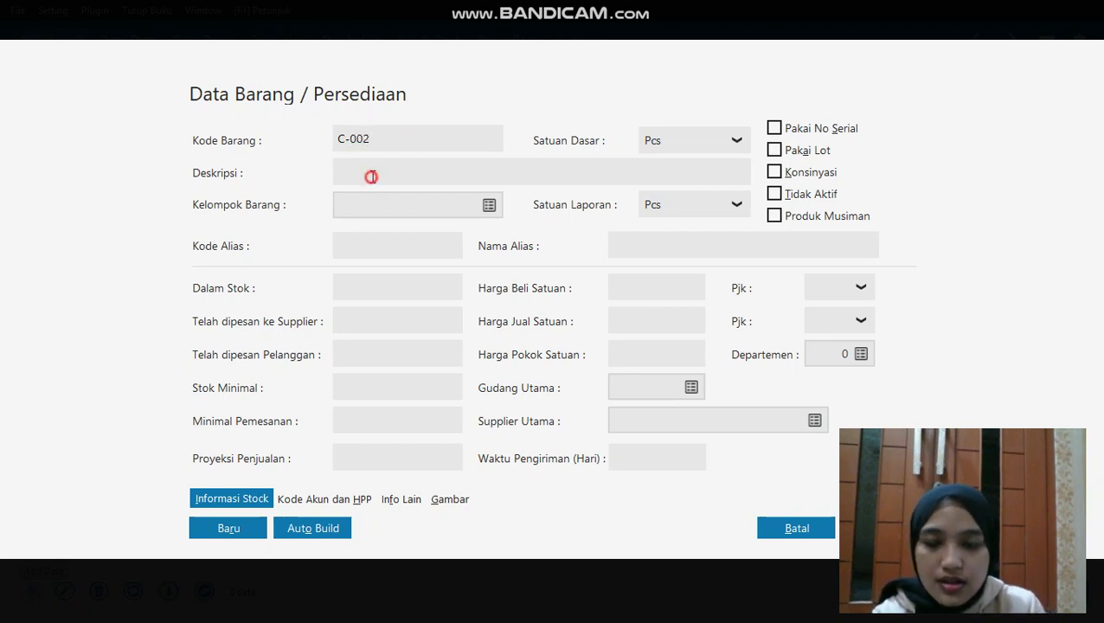
{"action": "type", "text": "CASING"}
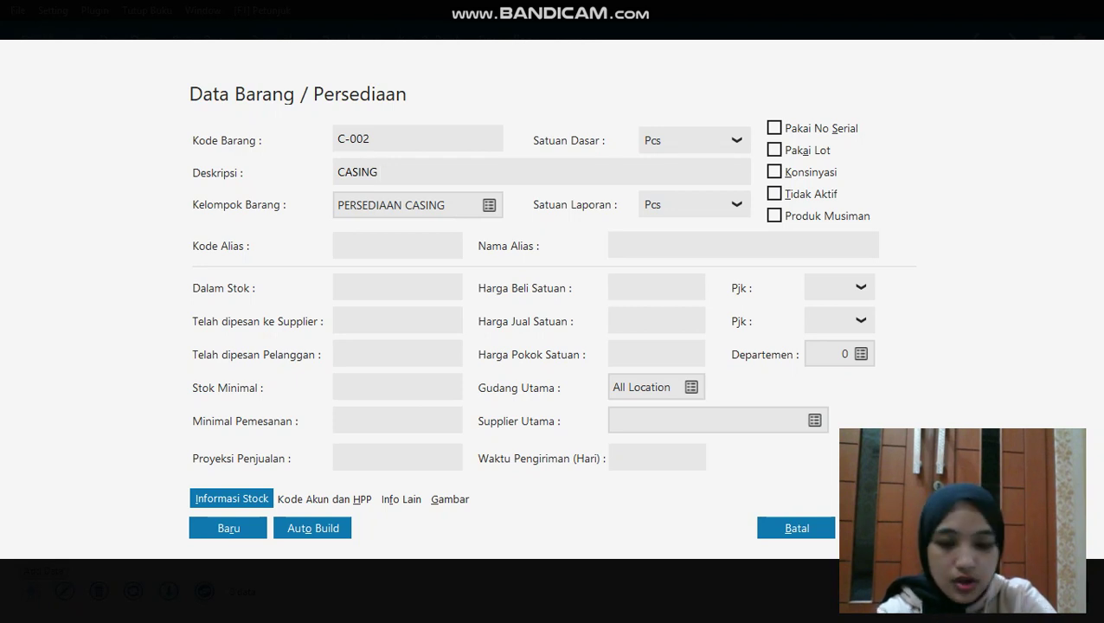
{"action": "type", "text": " OPPO"}
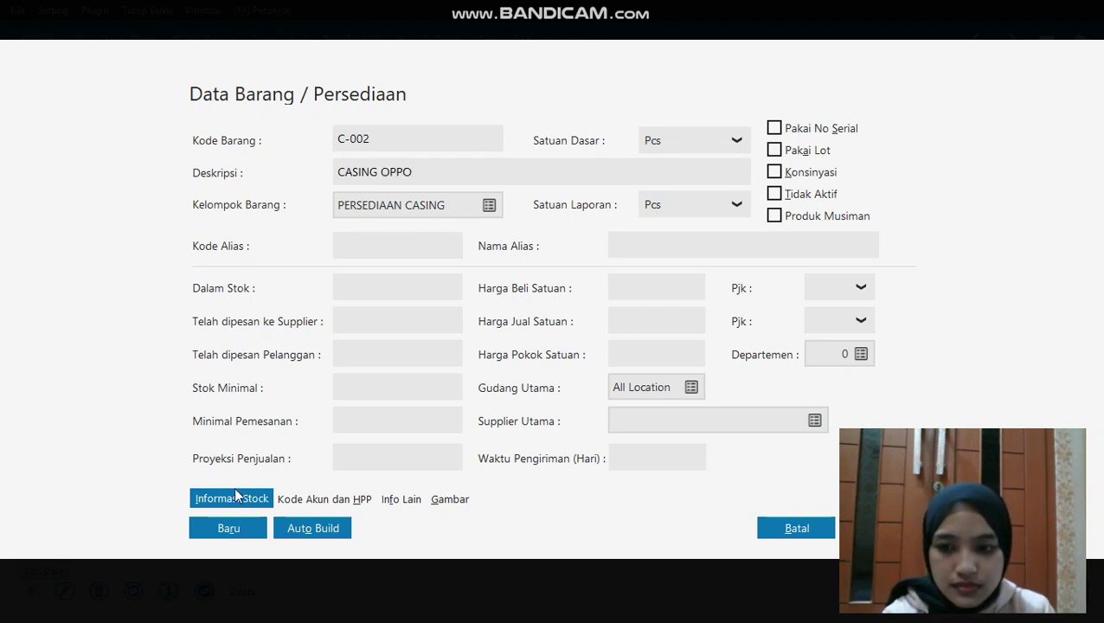
{"action": "left_click", "coordinate": [238, 526]}
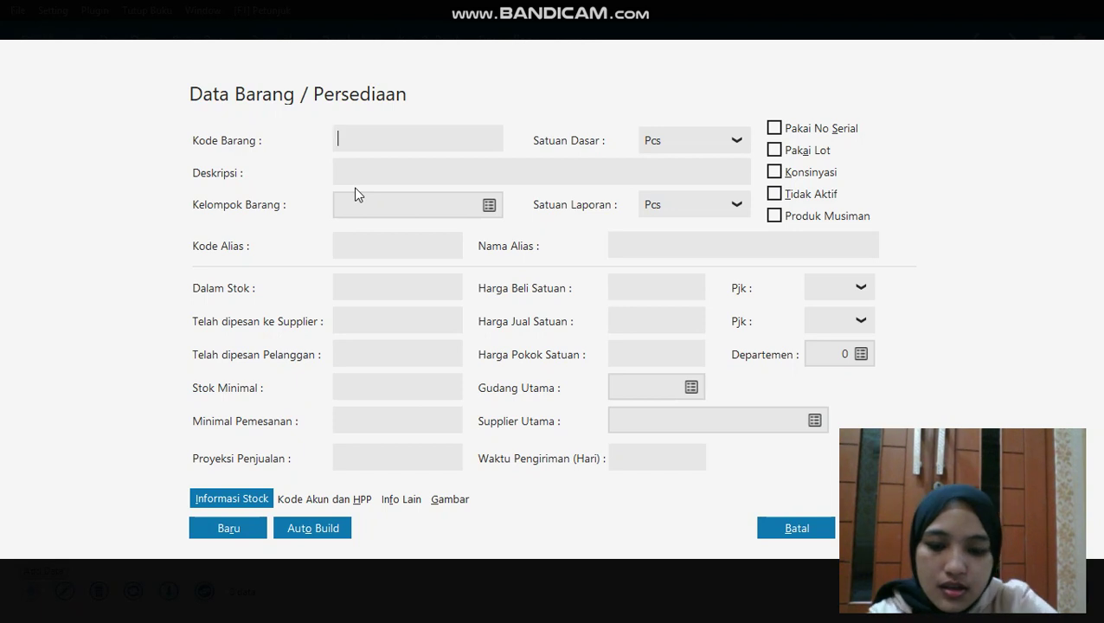
Add item B-001 BATERAI SAMSUNG and save it
{"action": "type", "text": "B-001"}
{"action": "left_click", "coordinate": [359, 171]}
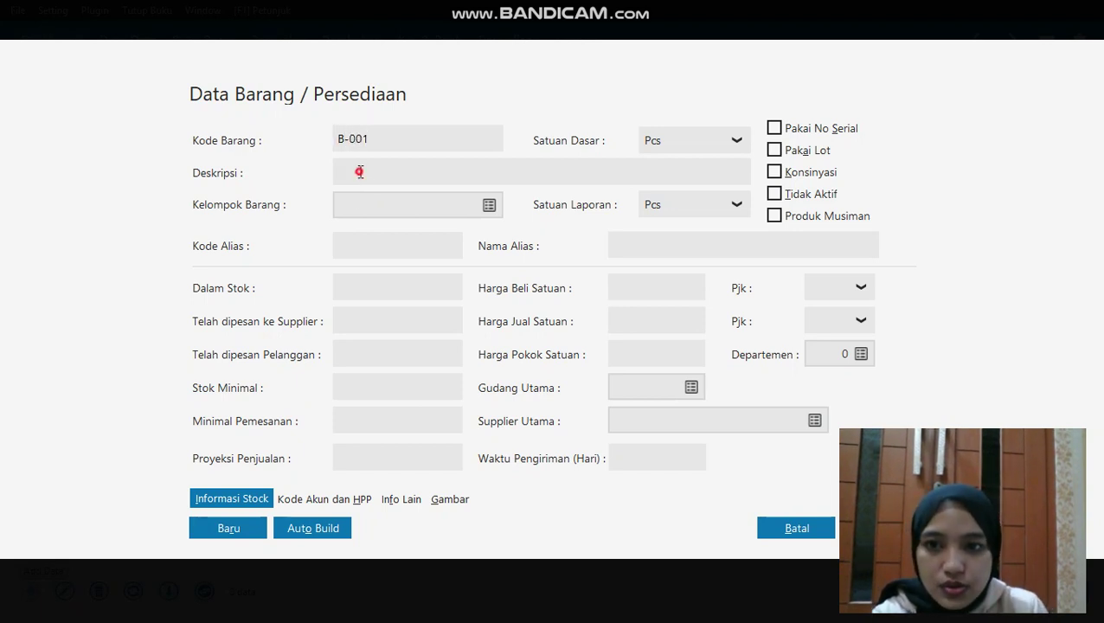
{"action": "type", "text": "BATE"}
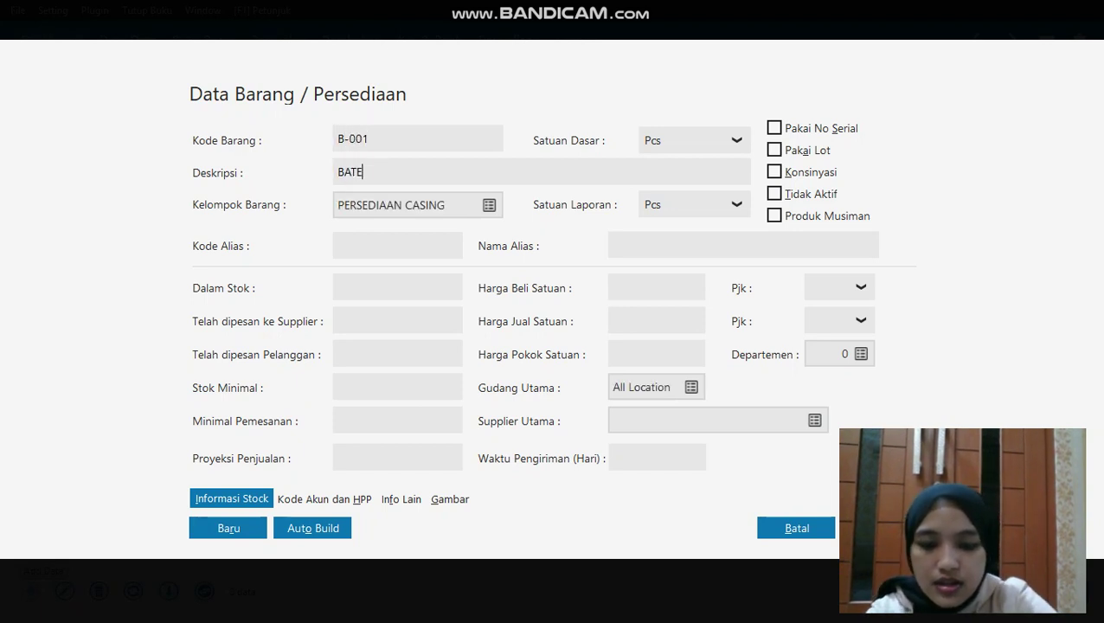
{"action": "type", "text": "RAI SAMSUNG"}
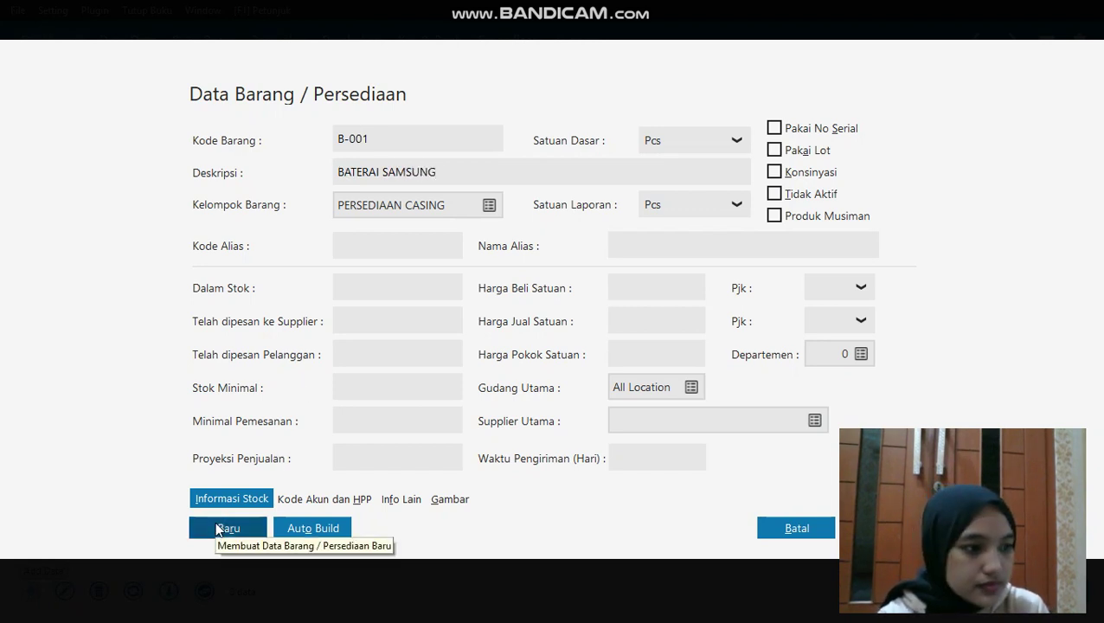
{"action": "left_click", "coordinate": [372, 154]}
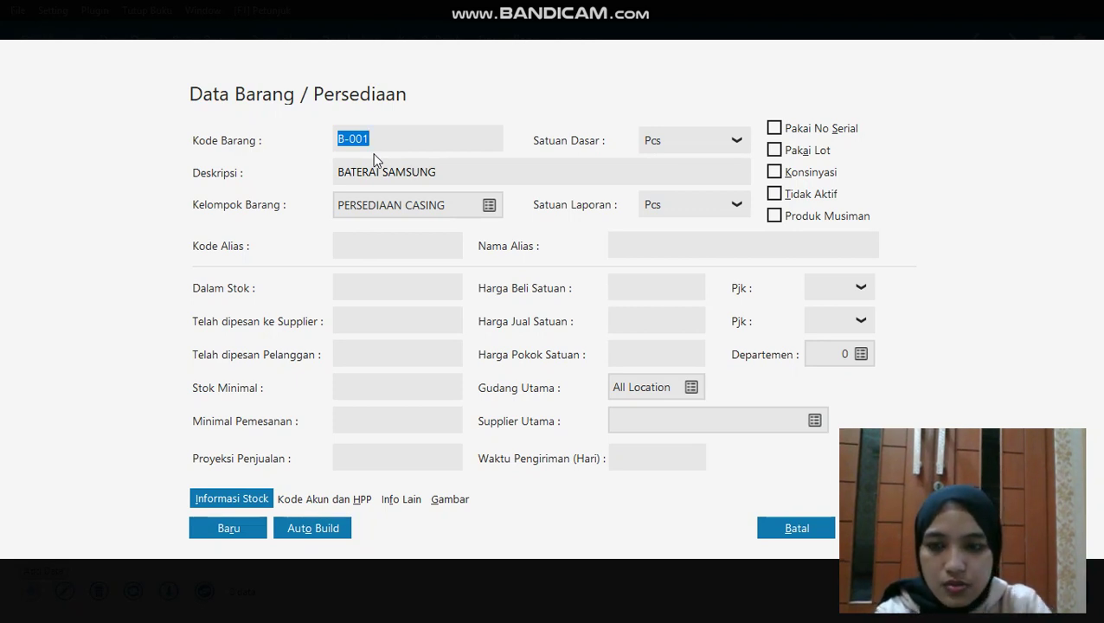
{"action": "key", "text": "BackSpace"}
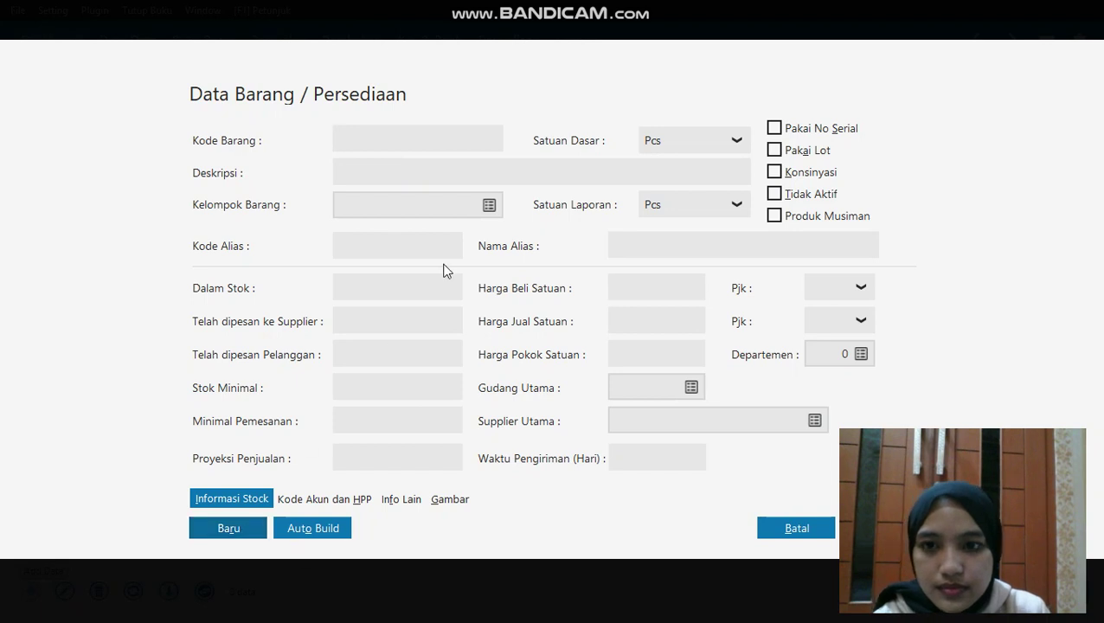
Add item B-002 BATERAI OPPO, then save and close the item form
{"action": "type", "text": "B-002"}
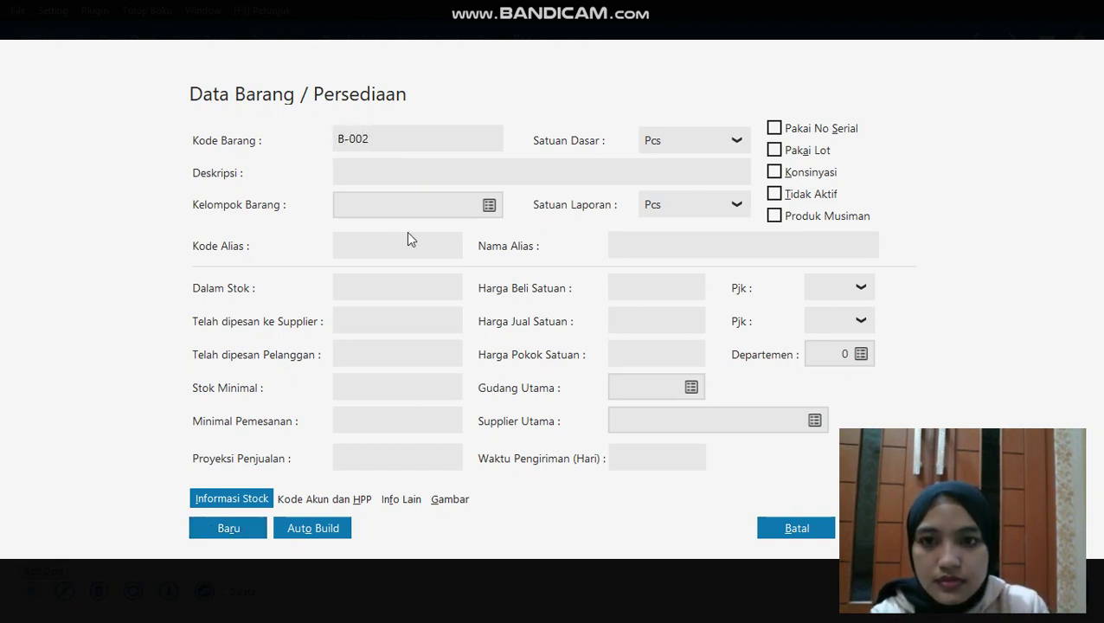
{"action": "left_click", "coordinate": [365, 167]}
{"action": "type", "text": "BAT"}
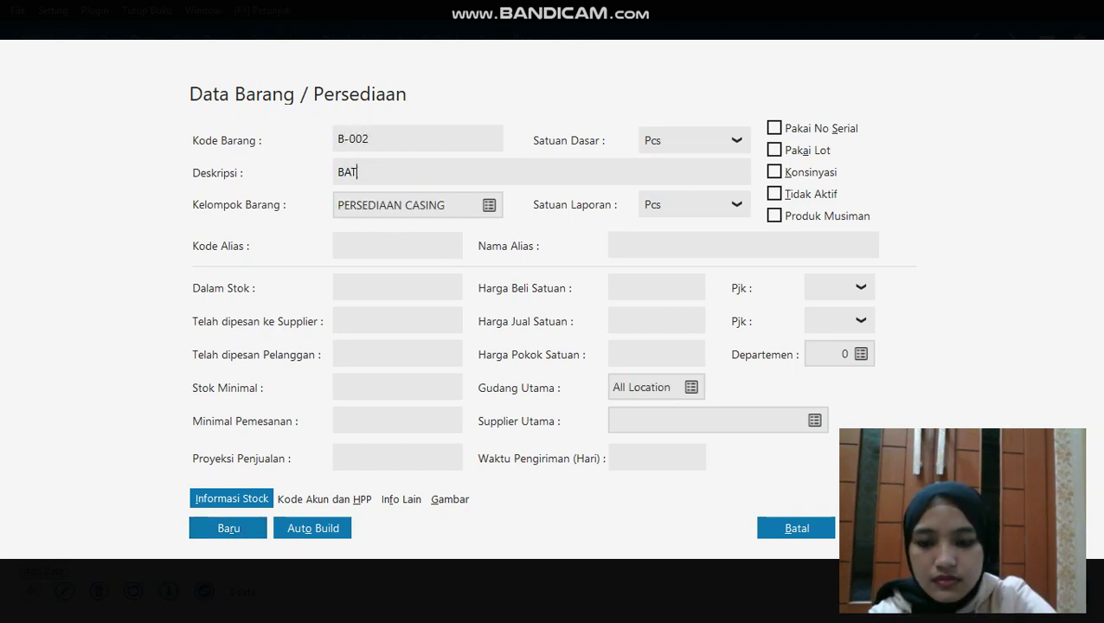
{"action": "type", "text": "ERAI OPPO"}
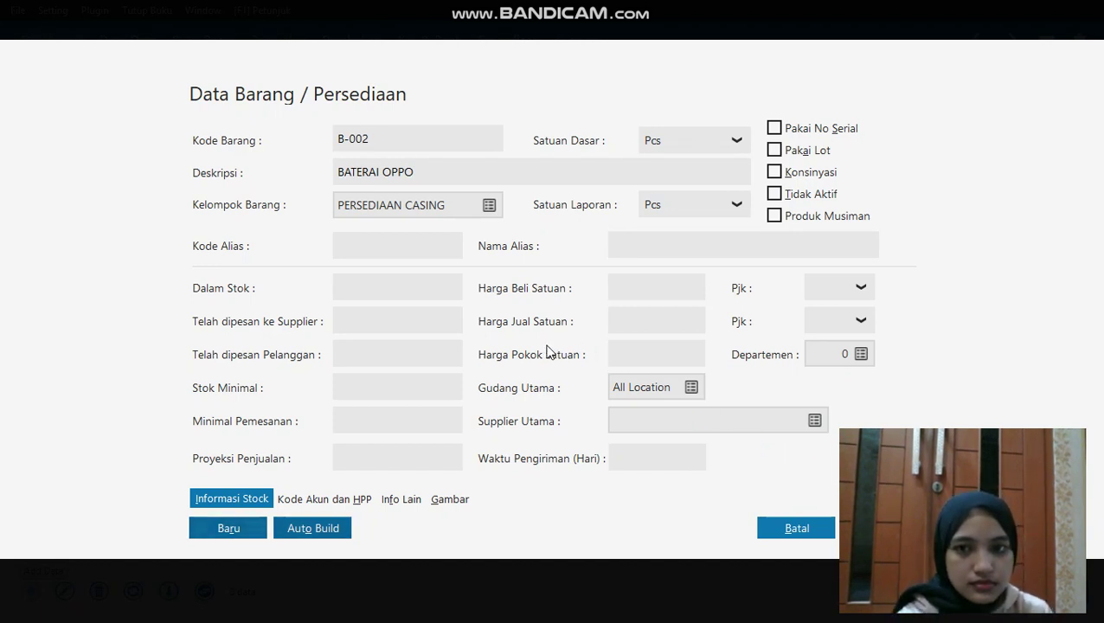
{"action": "key", "text": "ctrl+s"}
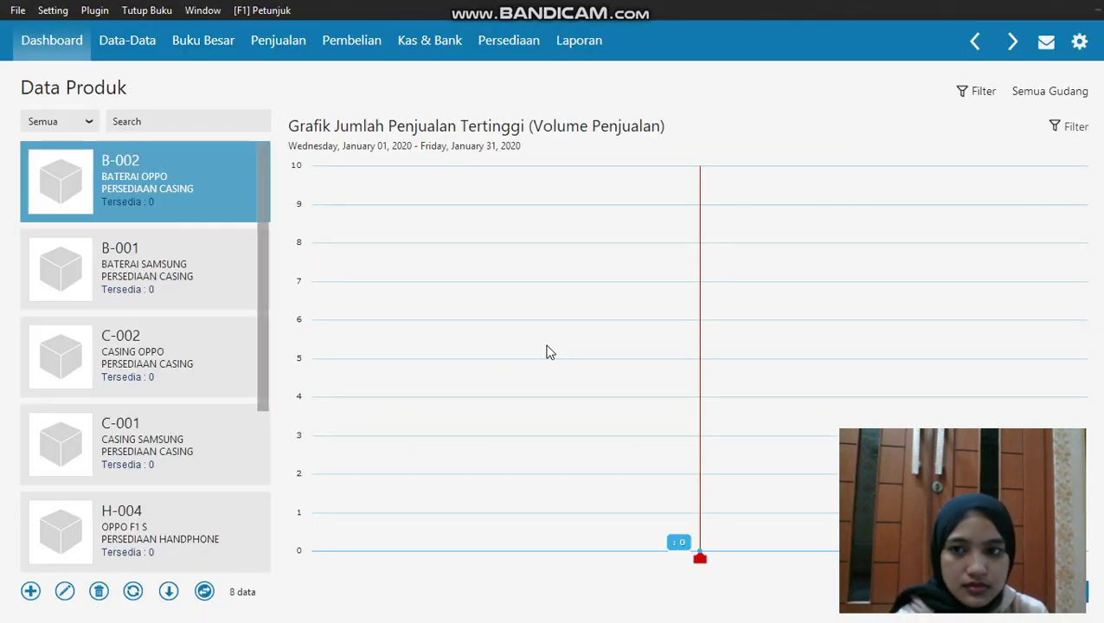
Leave the product form and go to the opening inventory balance entry
{"action": "left_click", "coordinate": [31, 591]}
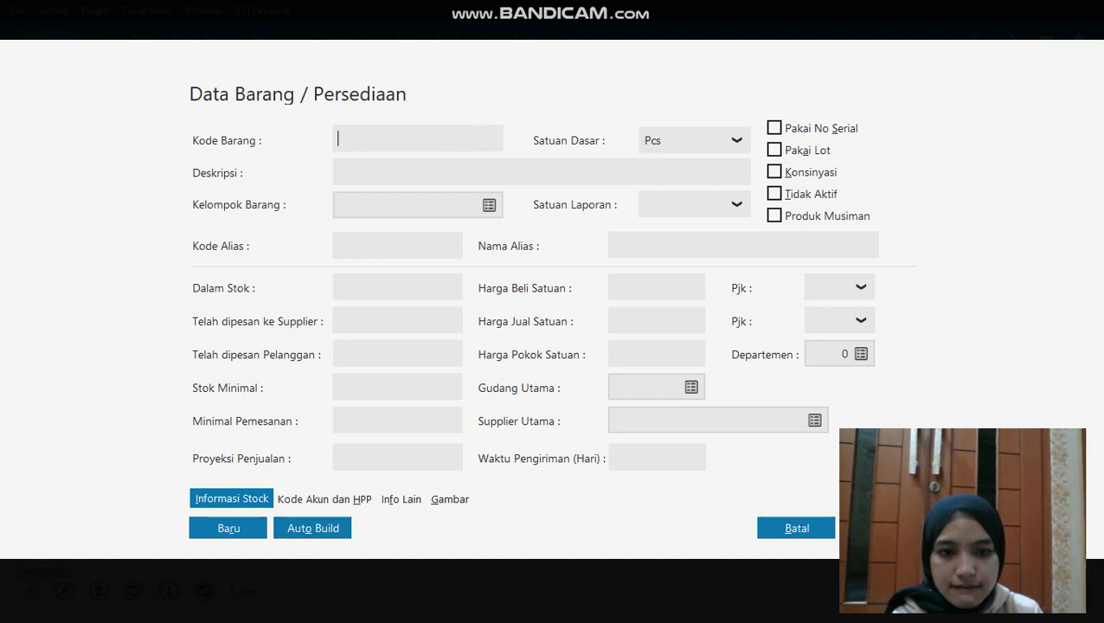
{"action": "left_click", "coordinate": [796, 535]}
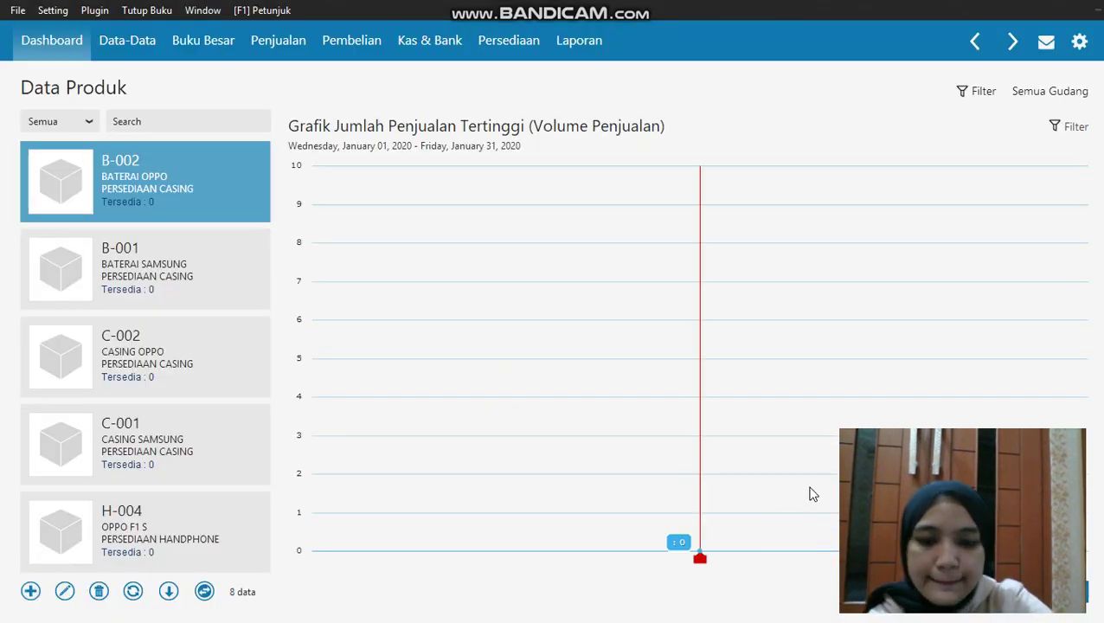
{"action": "key", "text": "Escape"}
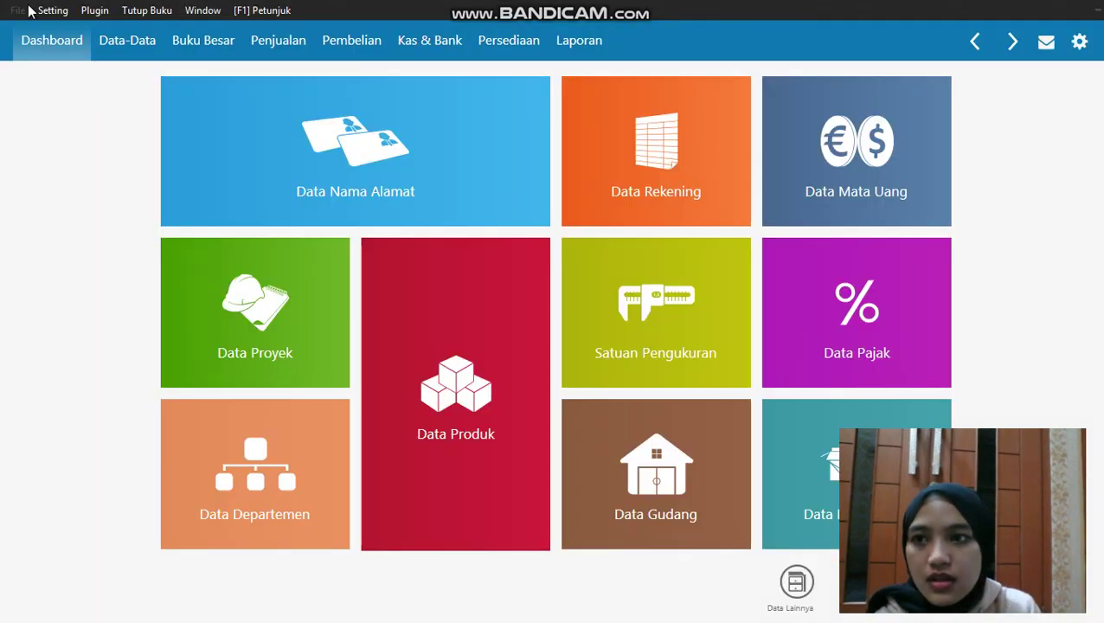
{"action": "left_click", "coordinate": [39, 10]}
{"action": "mouse_move", "coordinate": [73, 77]}
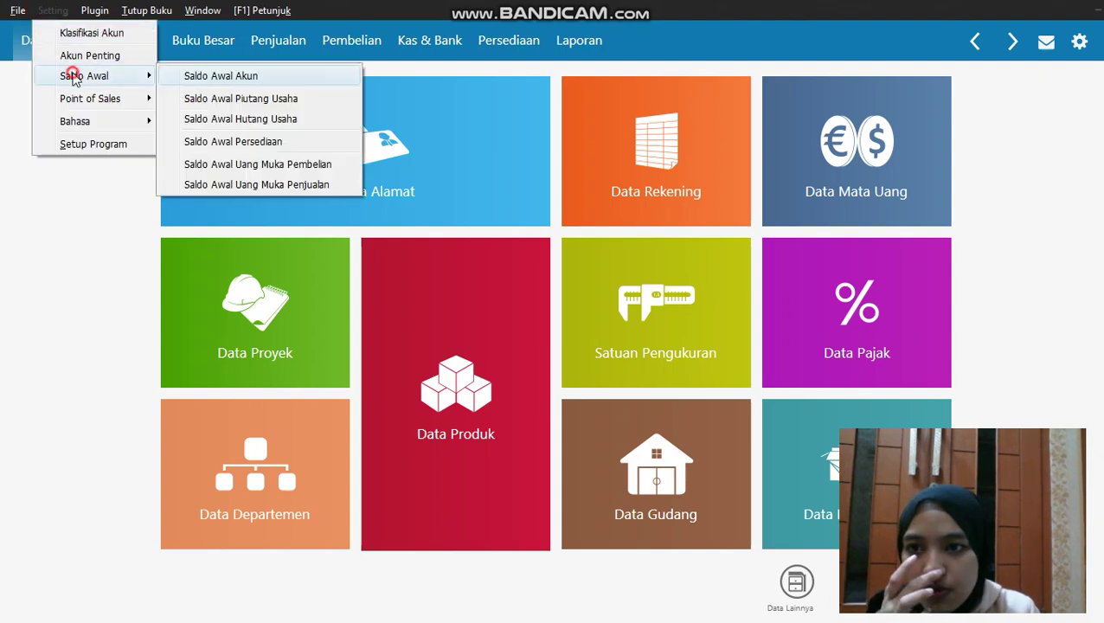
{"action": "left_click", "coordinate": [270, 143]}
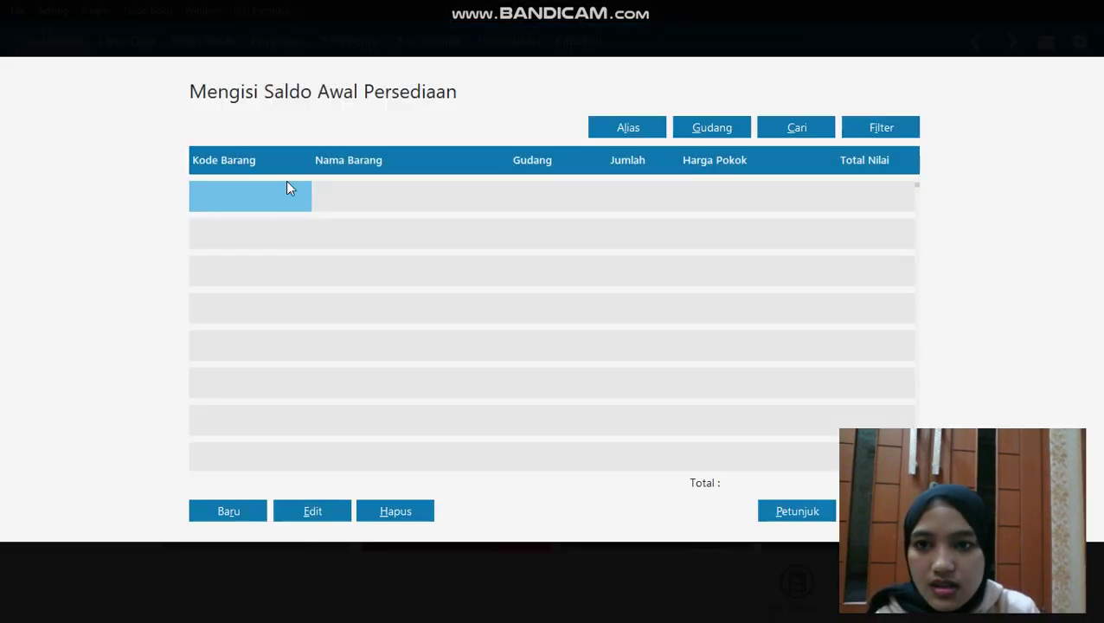
Record opening stock 4 for H-001 at unit cost 1,500,000
{"action": "left_click", "coordinate": [226, 512]}
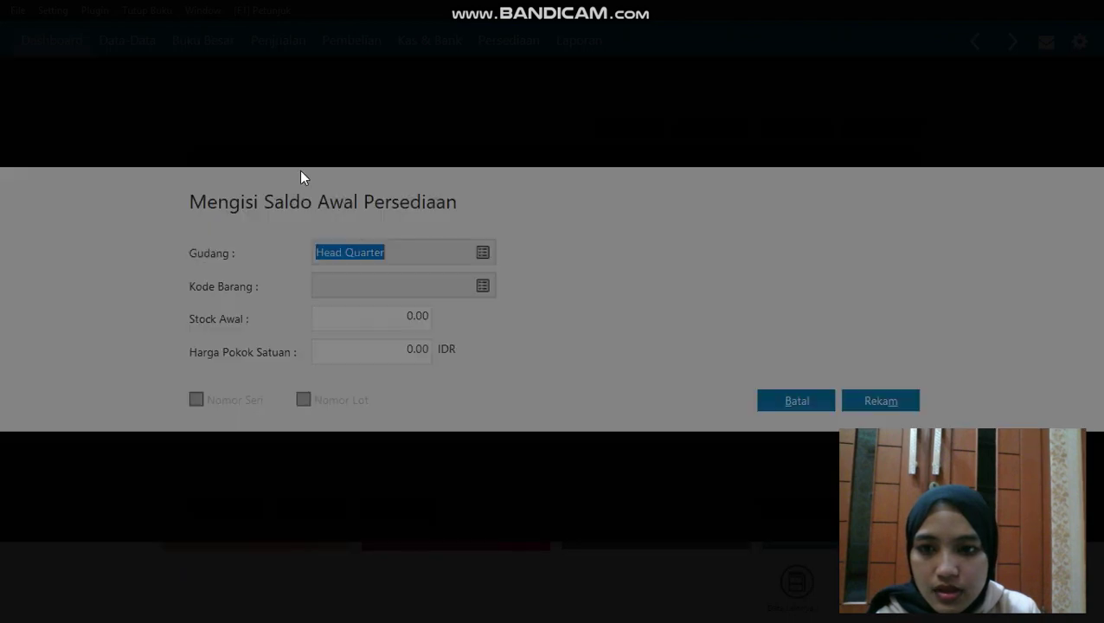
{"action": "left_click", "coordinate": [483, 286]}
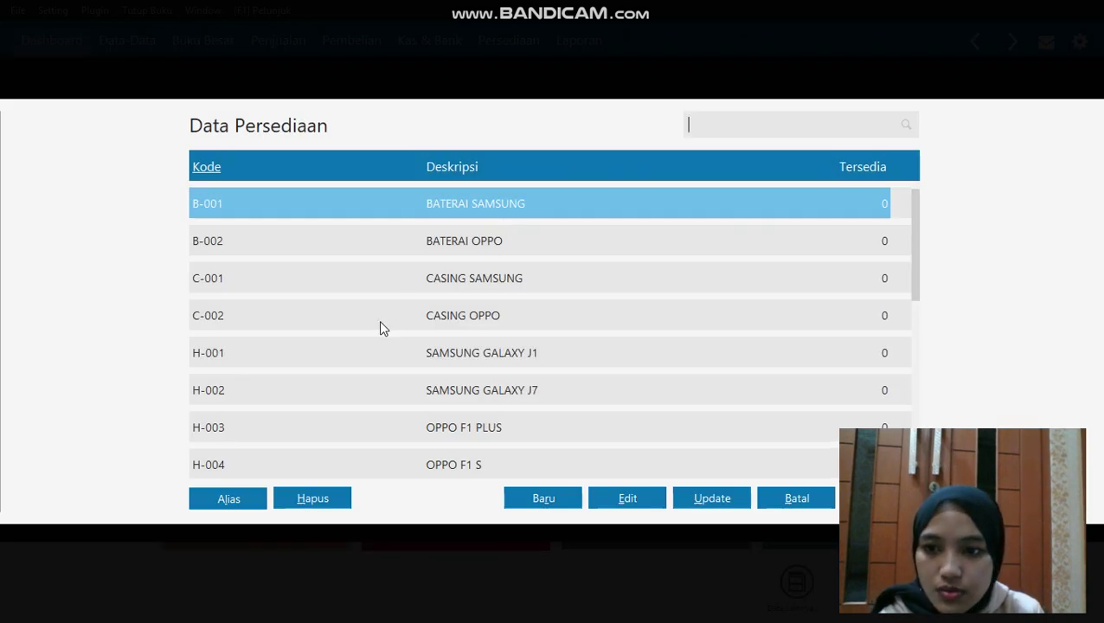
{"action": "left_click", "coordinate": [354, 348]}
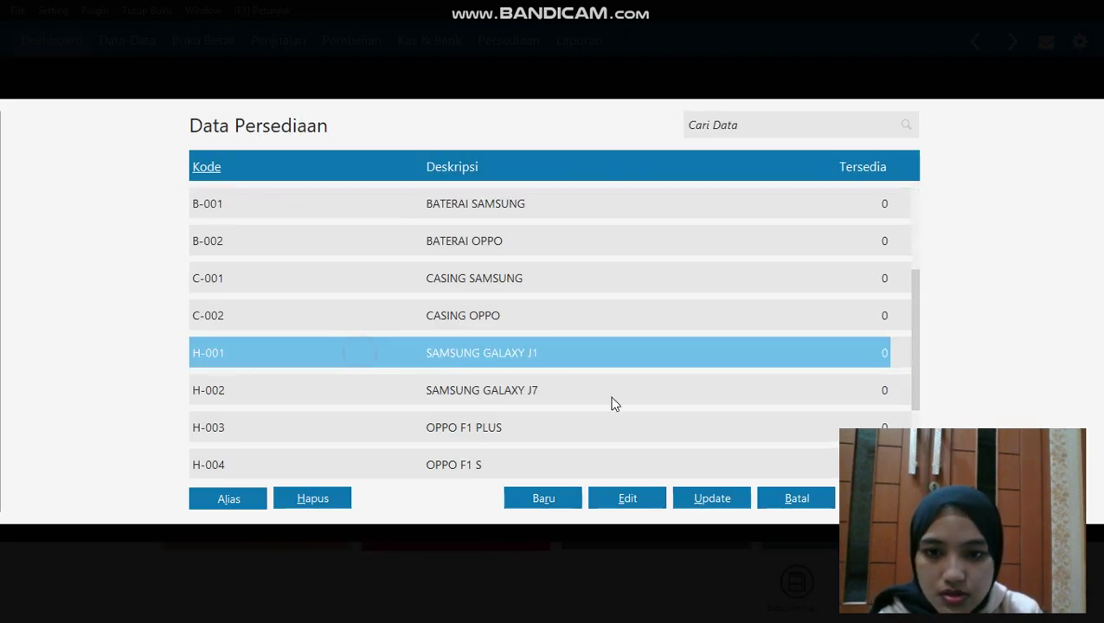
{"action": "key", "text": "Return"}
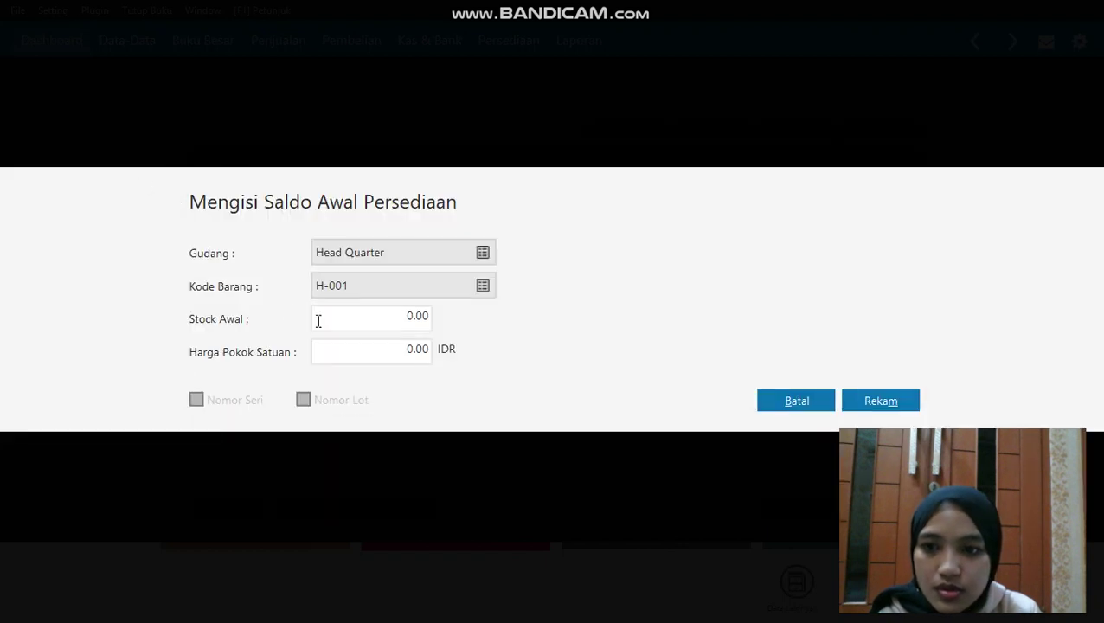
{"action": "left_click", "coordinate": [391, 321]}
{"action": "double_click", "coordinate": [401, 321]}
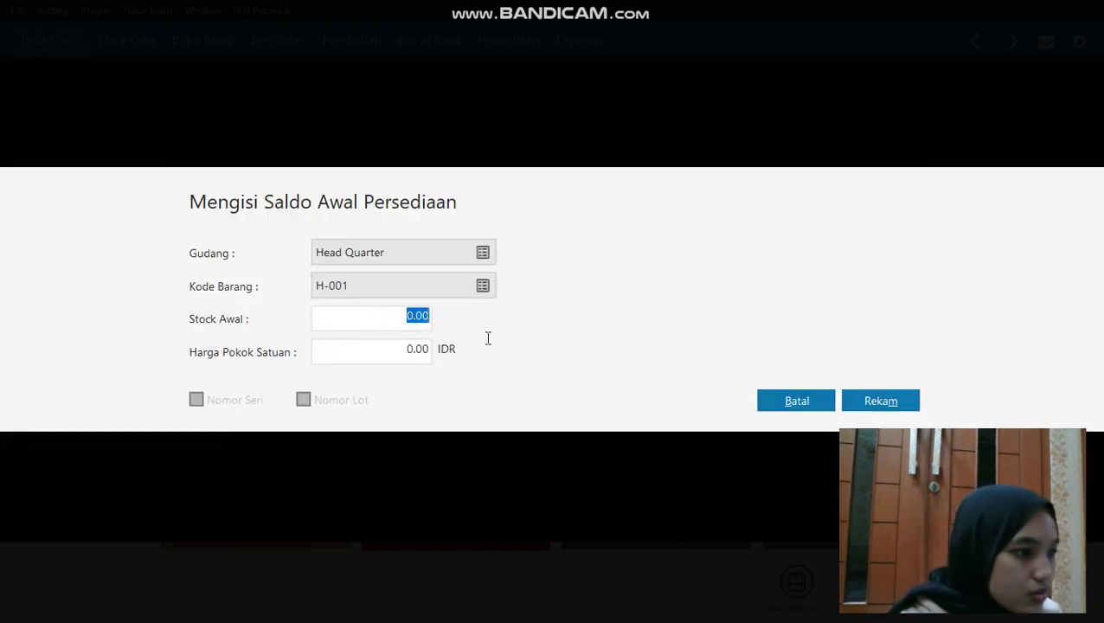
{"action": "key", "text": "BackSpace"}
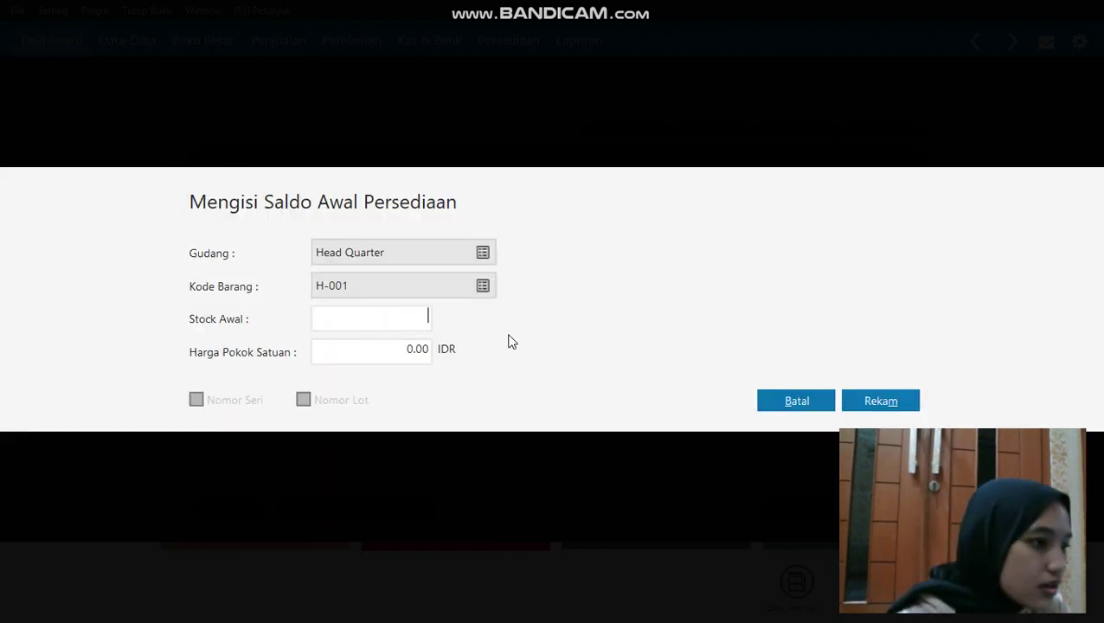
{"action": "left_click", "coordinate": [399, 357]}
{"action": "key", "text": "BackSpace"}
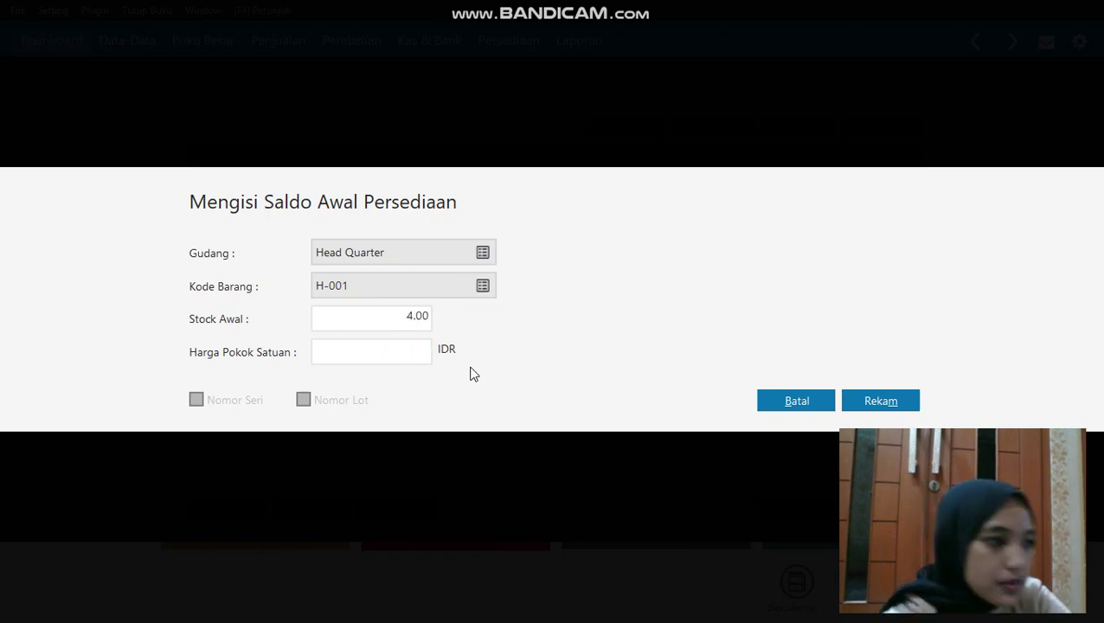
{"action": "type", "text": "1.50"}
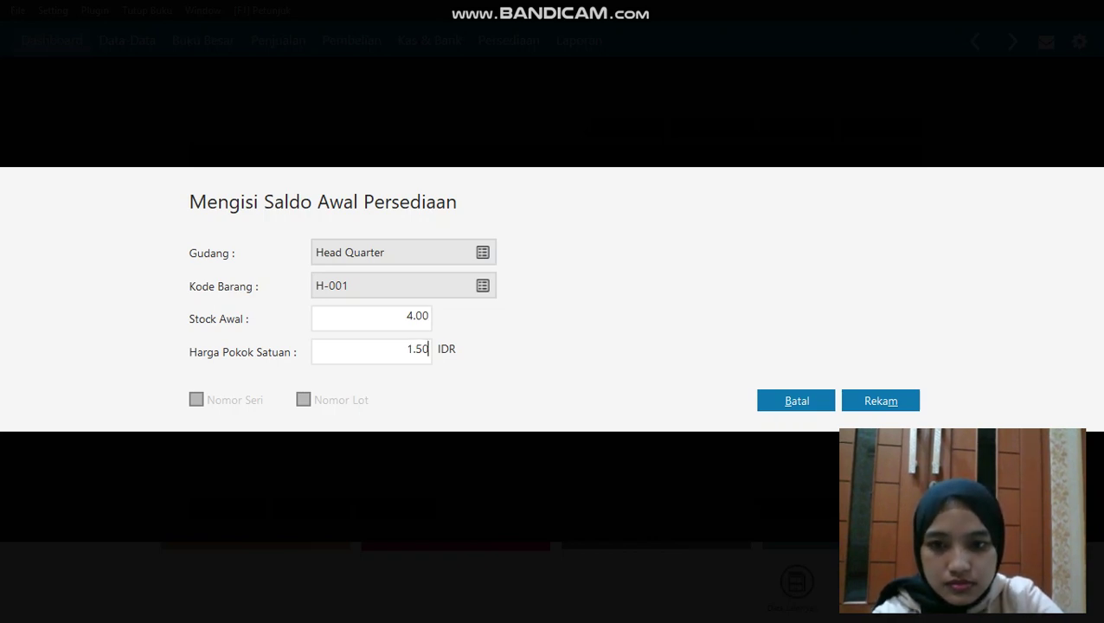
{"action": "key", "text": "BackSpace"}
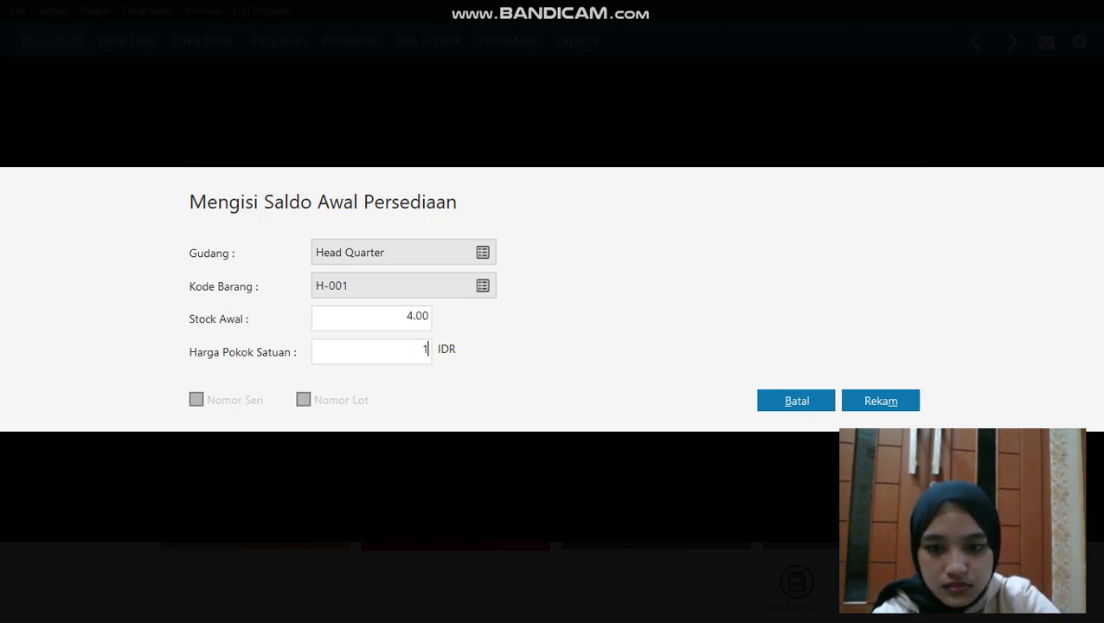
{"action": "type", "text": "500"}
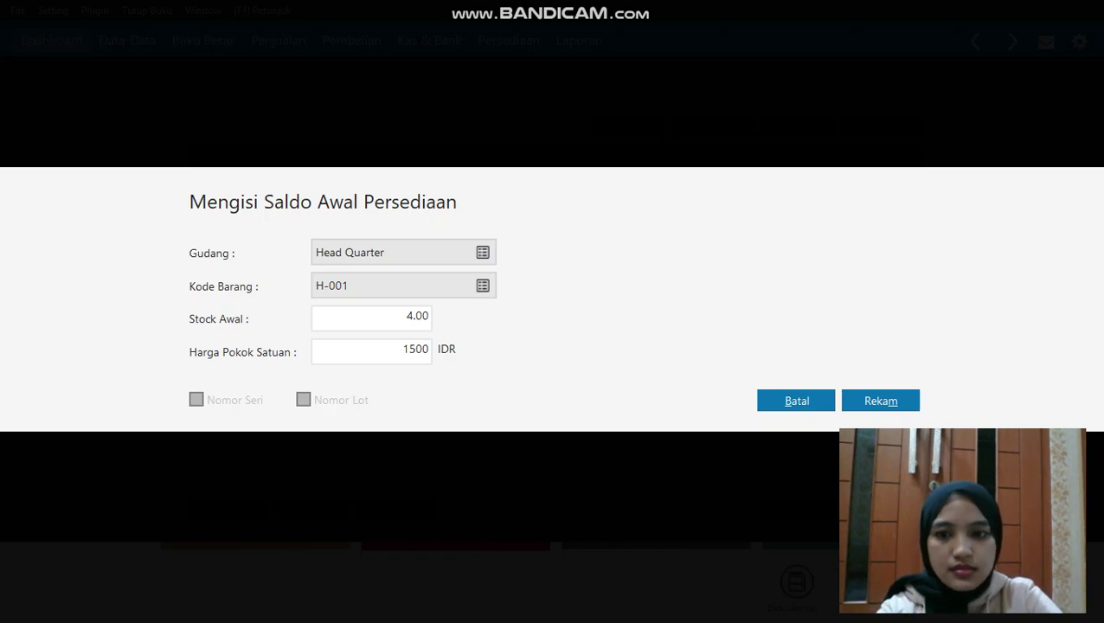
{"action": "type", "text": "000"}
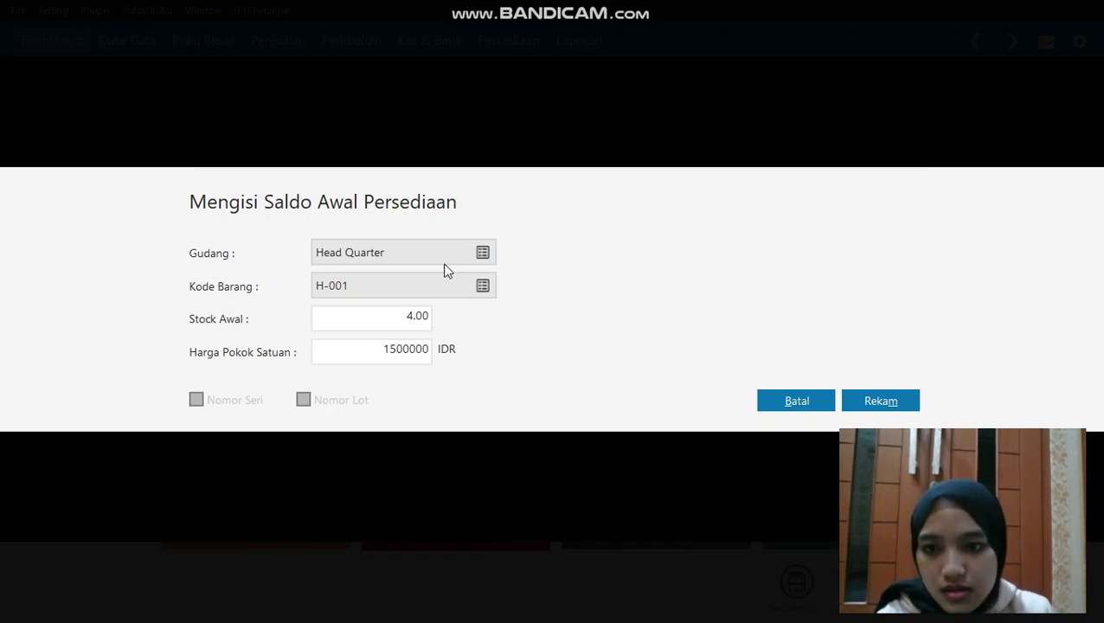
{"action": "left_click", "coordinate": [380, 325]}
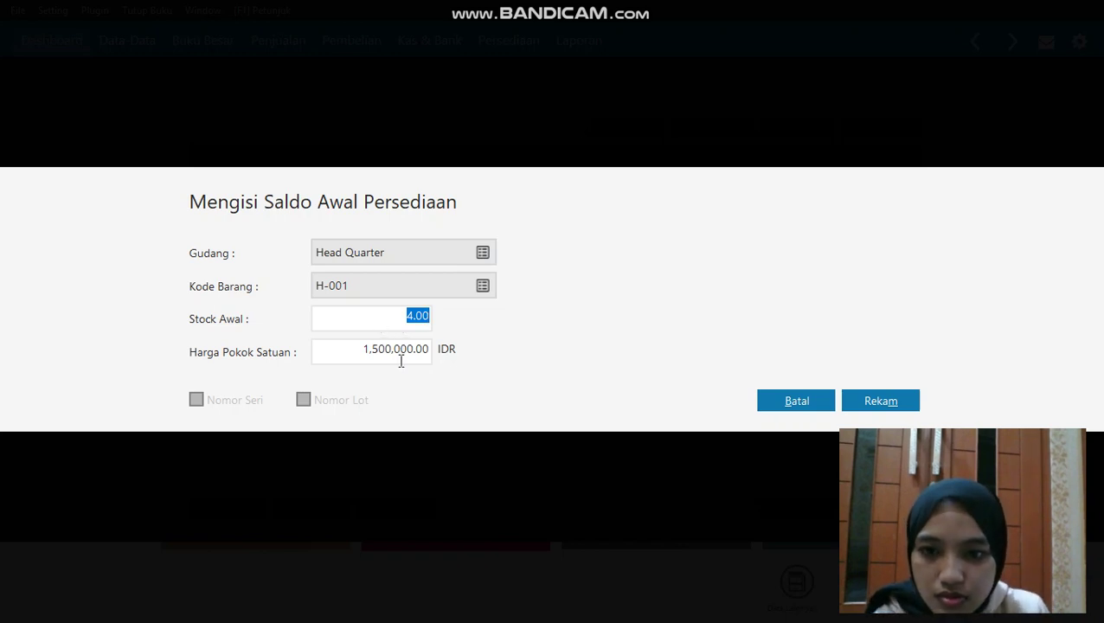
{"action": "left_click", "coordinate": [873, 400]}
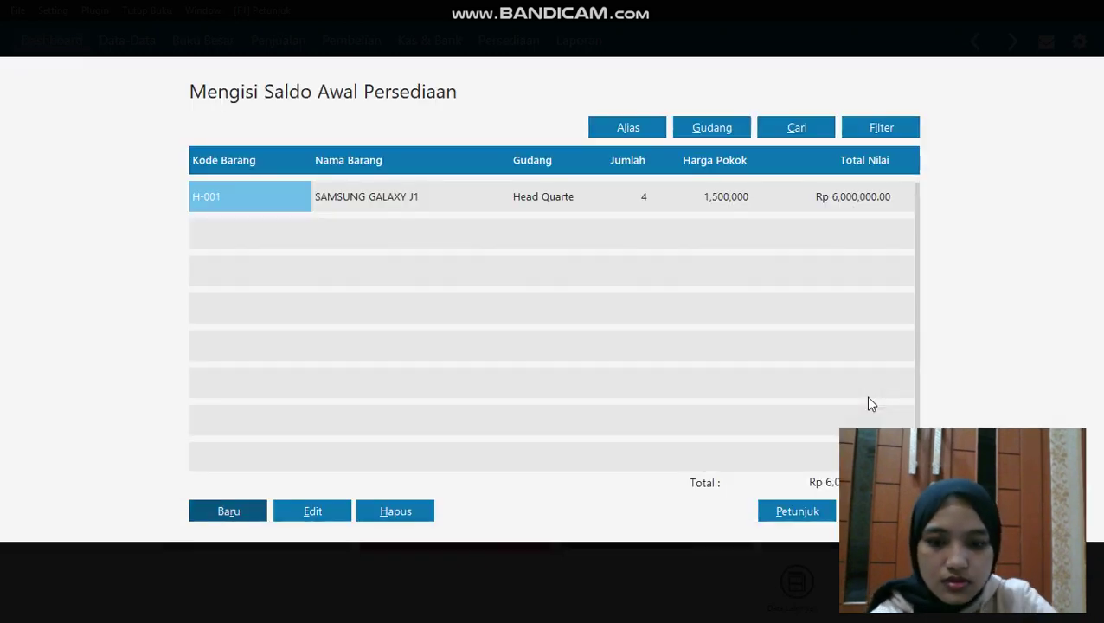
Record opening stock 2 for H-002 at unit cost 2,800,000
{"action": "left_click", "coordinate": [230, 510]}
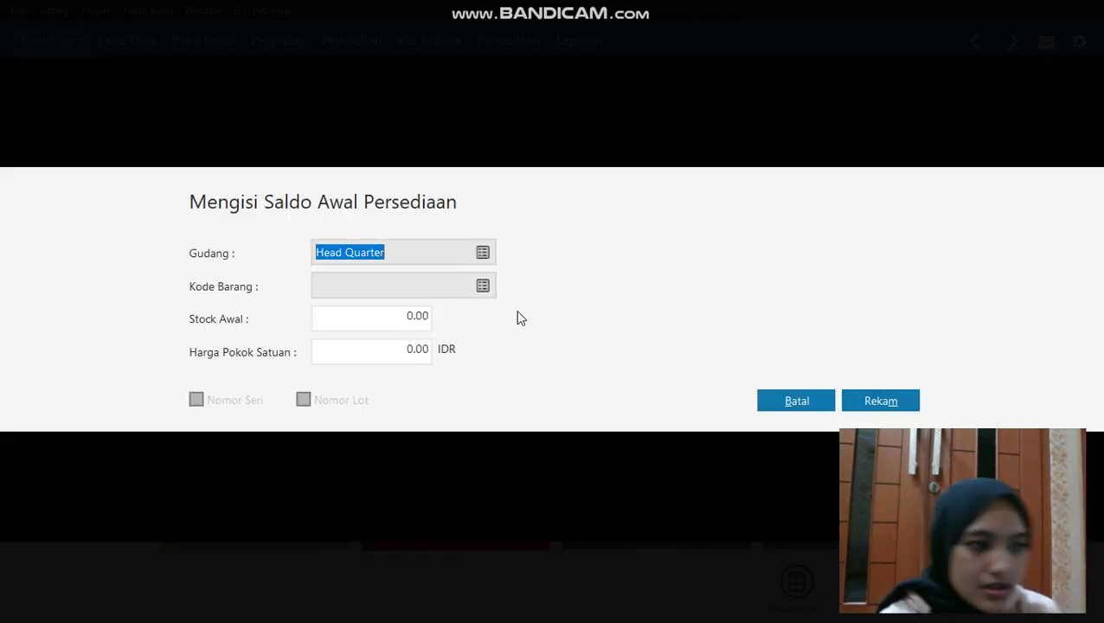
{"action": "left_click", "coordinate": [480, 286]}
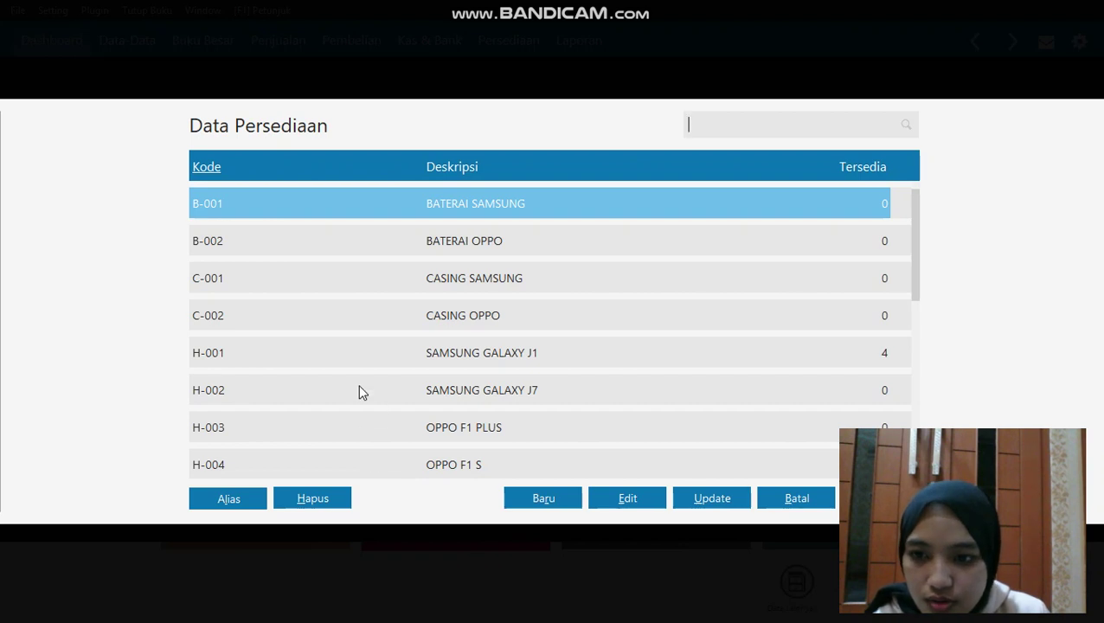
{"action": "double_click", "coordinate": [358, 391]}
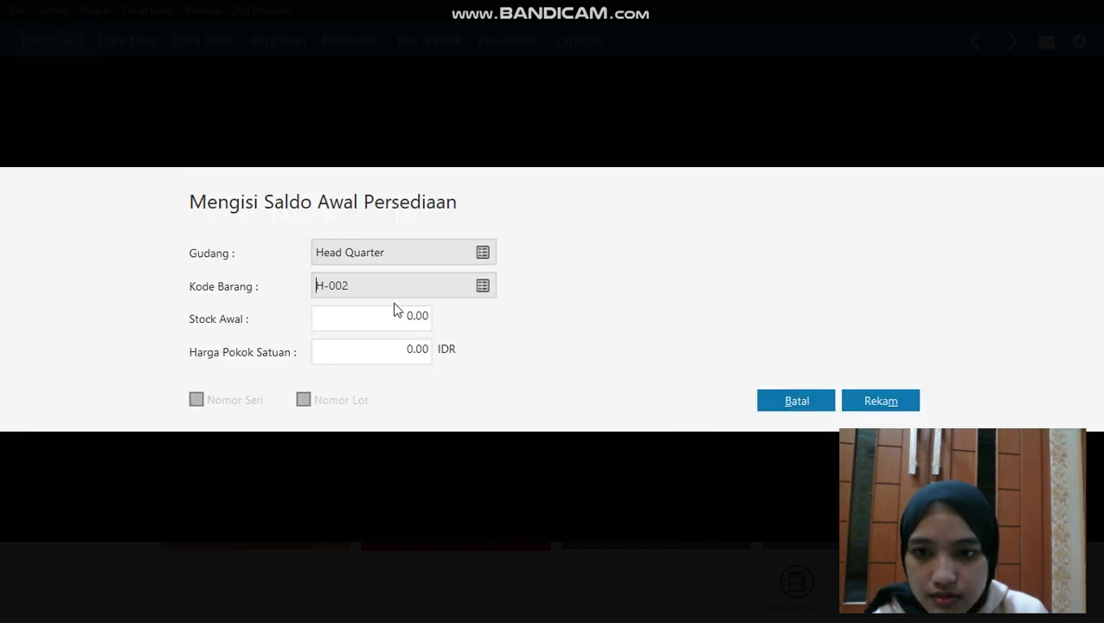
{"action": "left_click", "coordinate": [372, 319]}
{"action": "key", "text": "ctrl+a"}
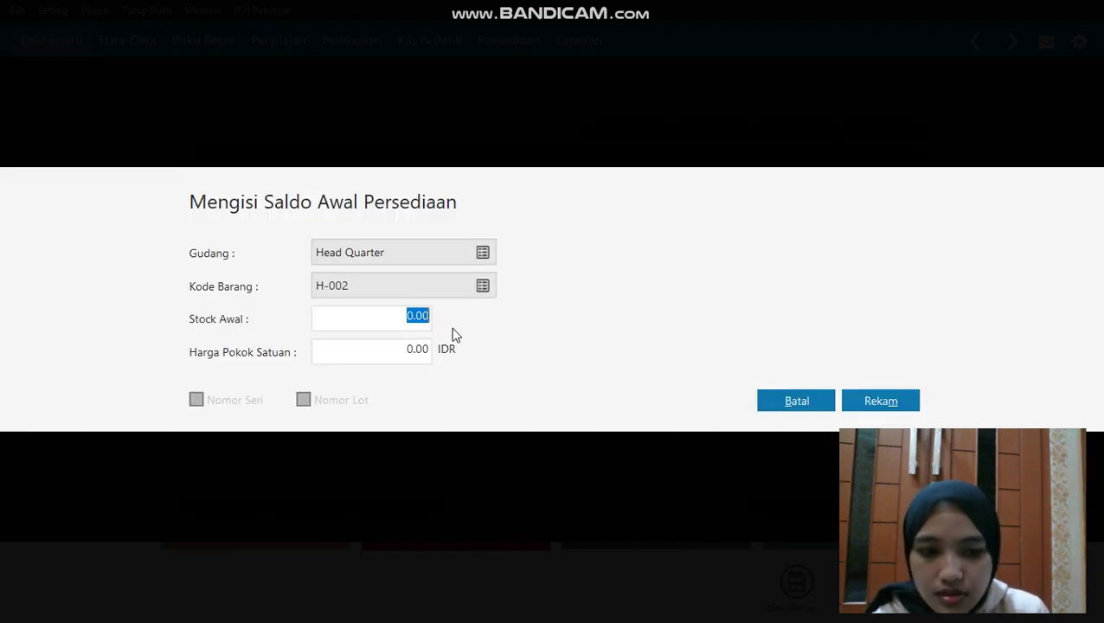
{"action": "key", "text": "BackSpace"}
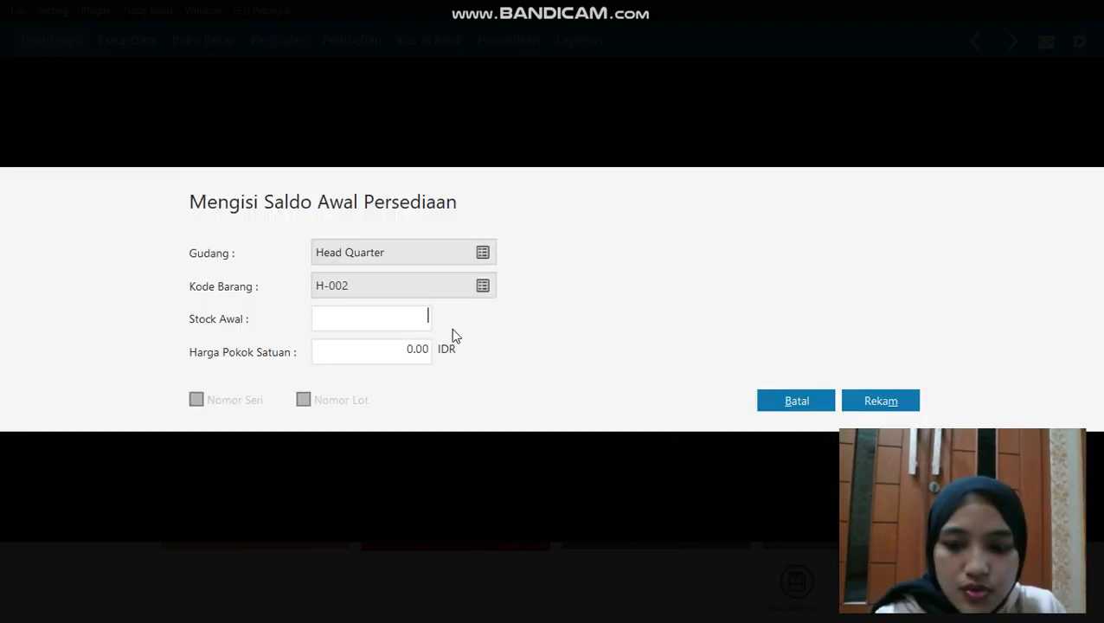
{"action": "type", "text": "2"}
{"action": "key", "text": "Tab"}
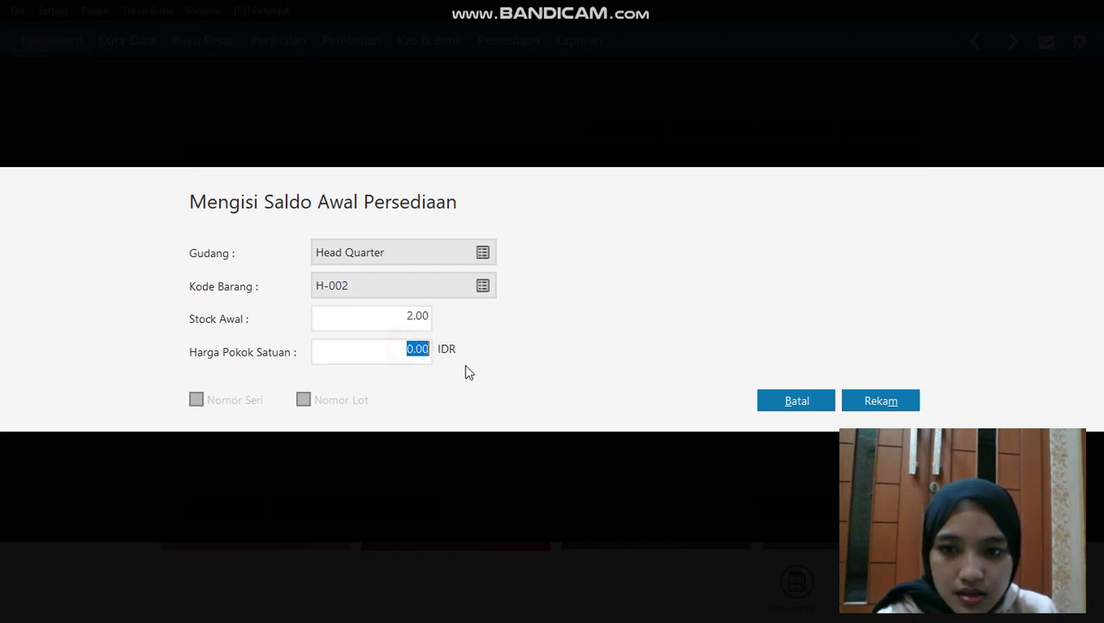
{"action": "key", "text": "BackSpace"}
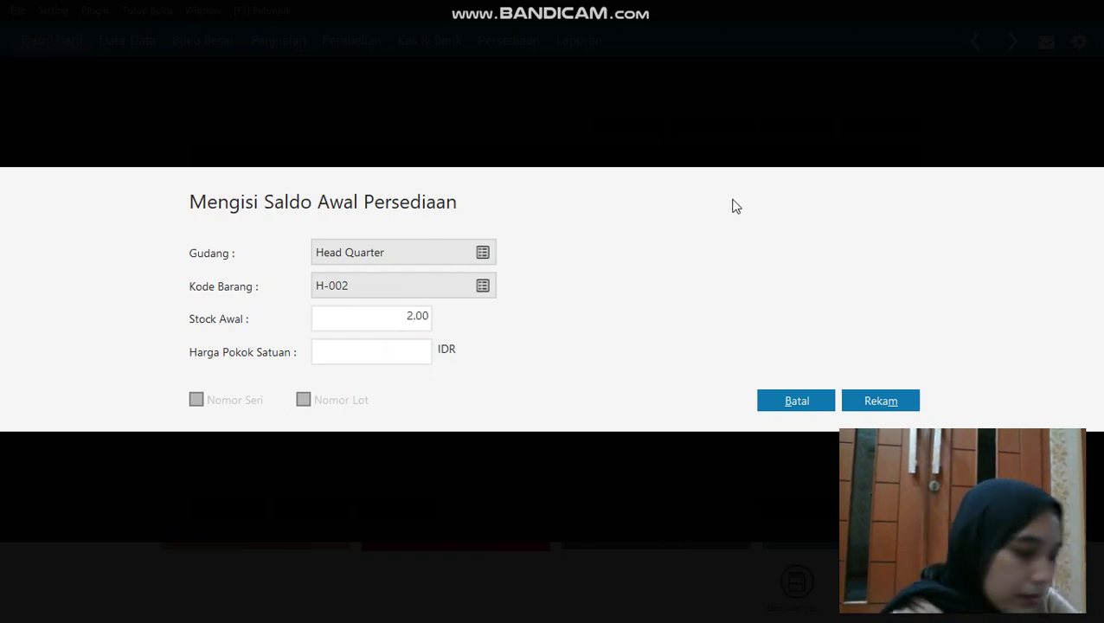
{"action": "type", "text": "2"}
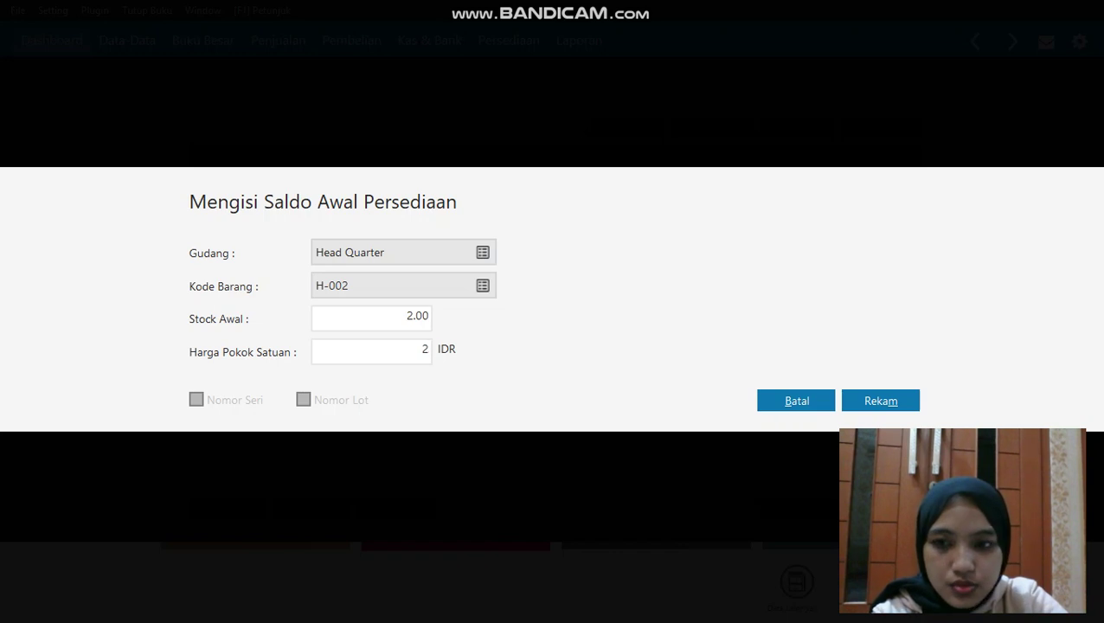
{"action": "type", "text": "800000"}
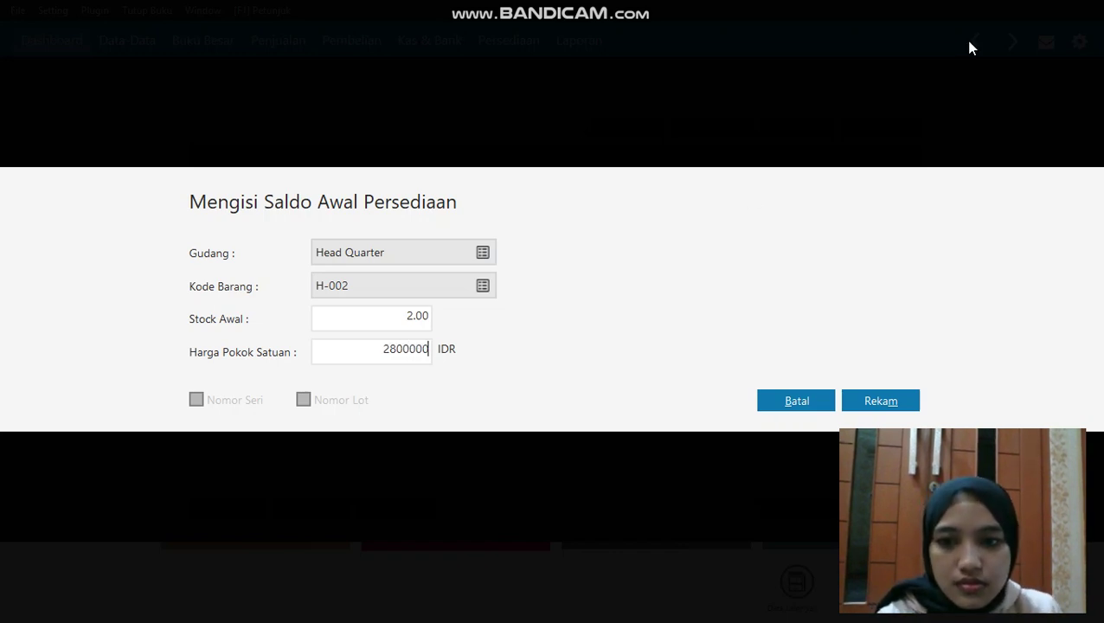
{"action": "left_click", "coordinate": [372, 326]}
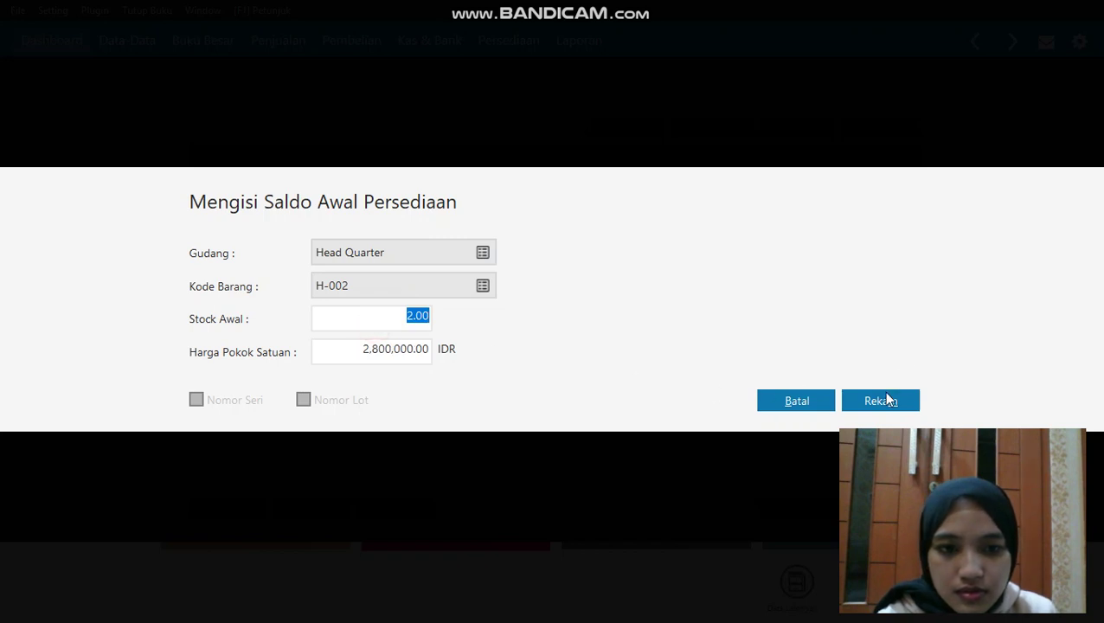
{"action": "left_click", "coordinate": [887, 399]}
Close the opening stock window and confirm recalculating inventory balances
{"action": "left_click", "coordinate": [232, 519]}
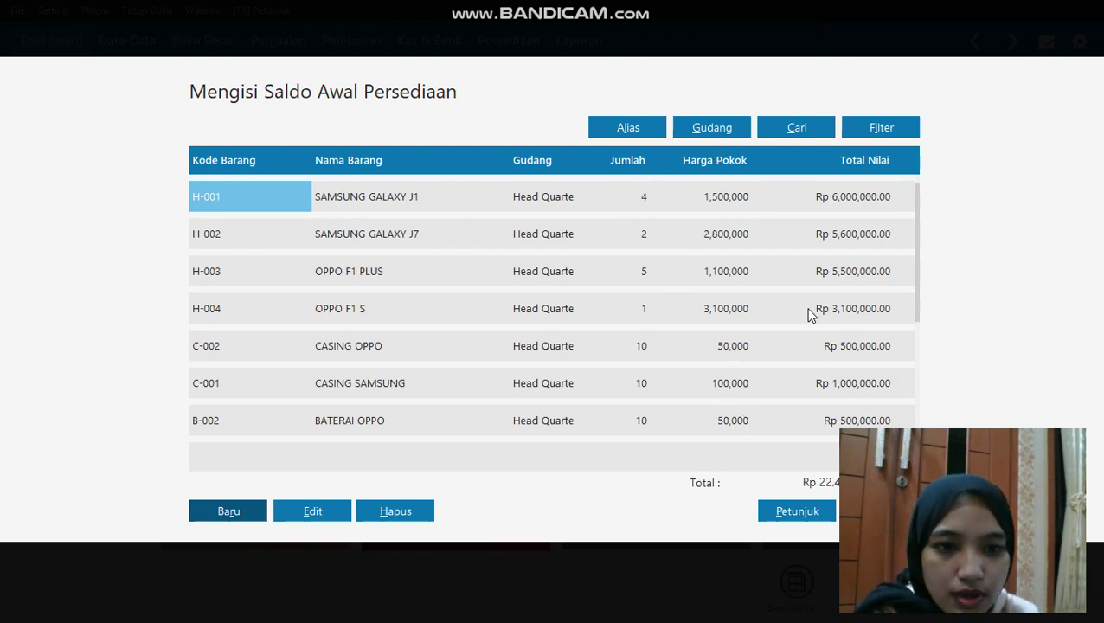
{"action": "left_click_drag", "start_coordinate": [920, 304], "coordinate": [918, 420]}
{"action": "key", "text": "Escape"}
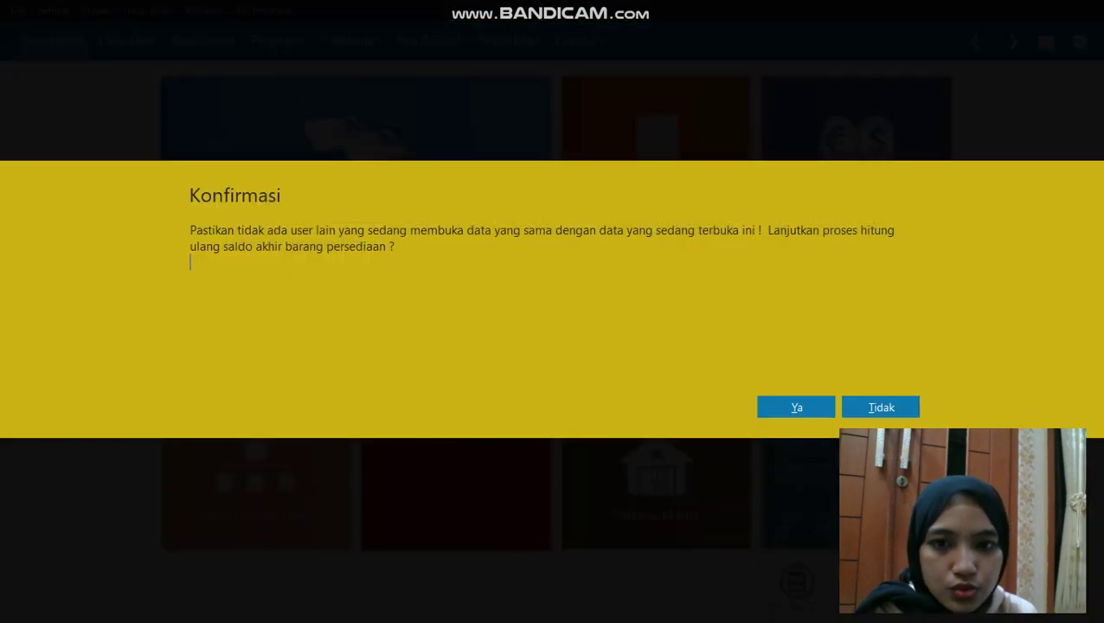
{"action": "left_click", "coordinate": [797, 403]}
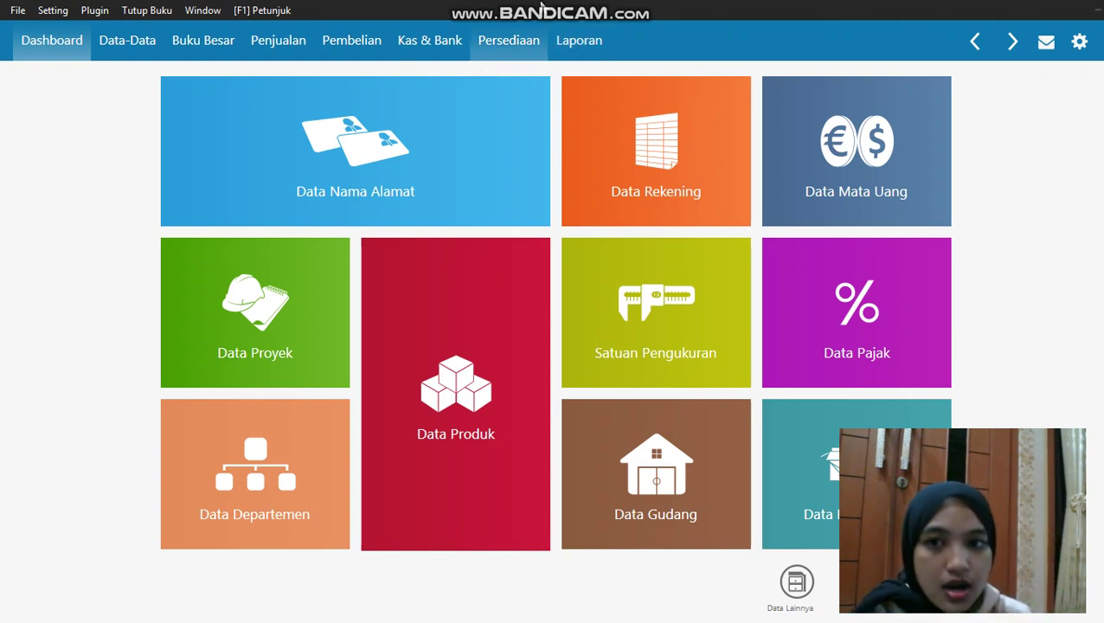
Start a new cash-out transaction in the Kas & Bank section
{"action": "left_click", "coordinate": [441, 41]}
{"action": "mouse_move", "coordinate": [391, 162]}
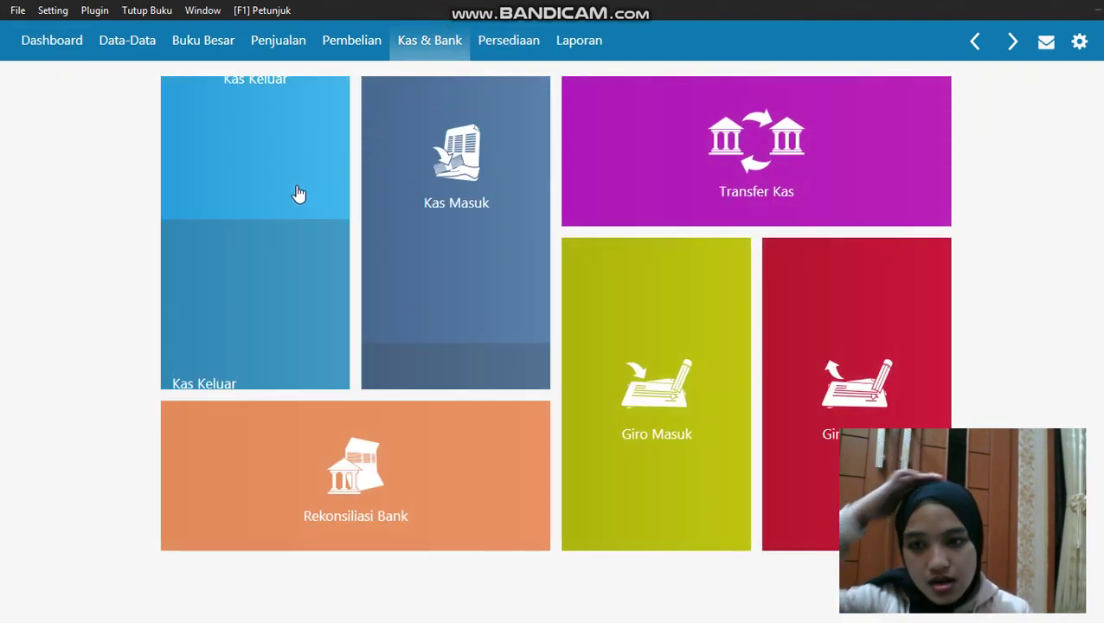
{"action": "left_click", "coordinate": [281, 184]}
{"action": "left_click", "coordinate": [61, 598]}
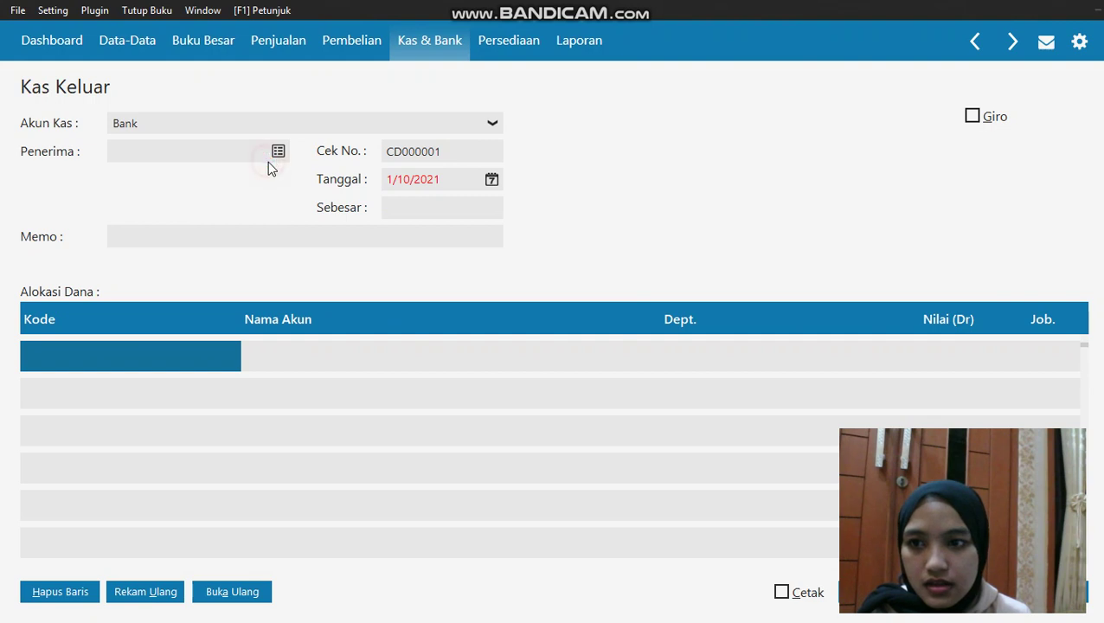
Create a new payee contact of type Others with the recipient's name and select it
{"action": "left_click", "coordinate": [276, 153]}
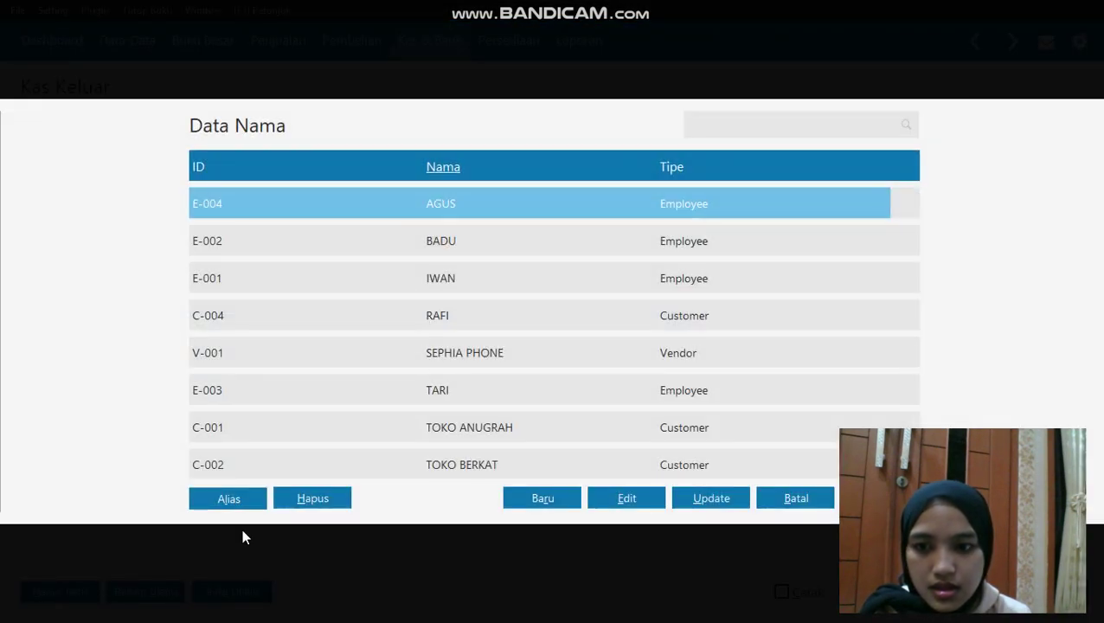
{"action": "left_click", "coordinate": [516, 499]}
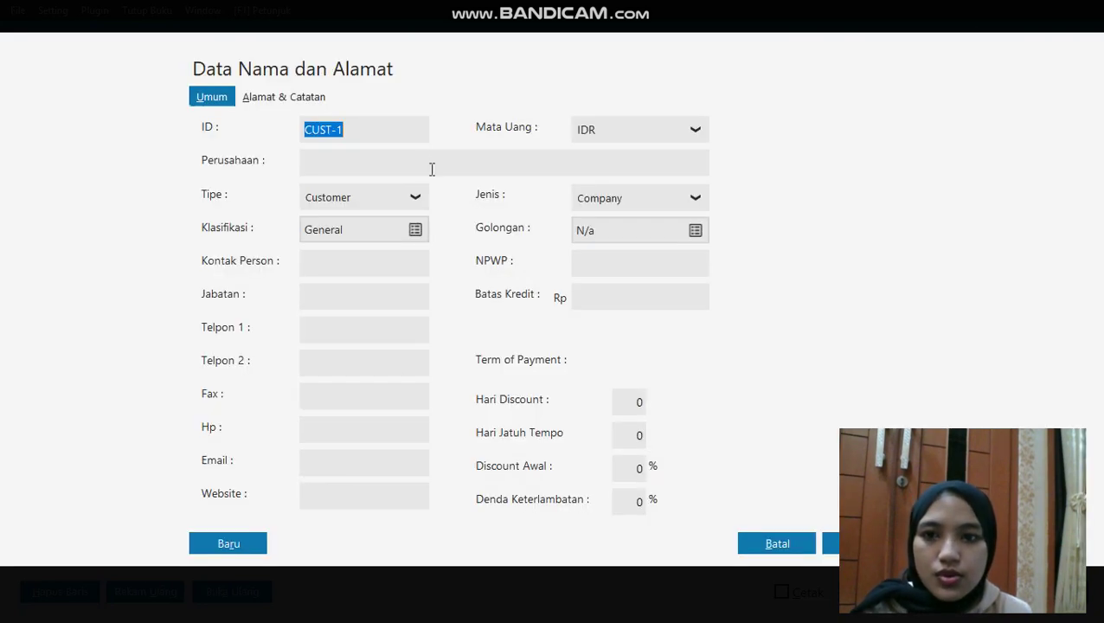
{"action": "left_click", "coordinate": [418, 163]}
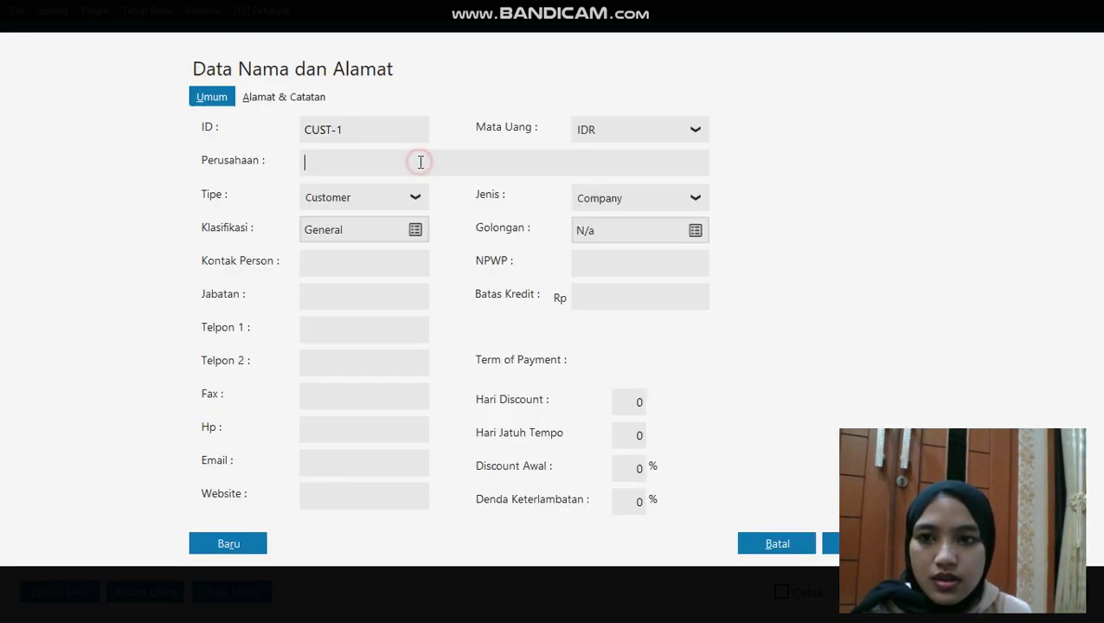
{"action": "left_click", "coordinate": [410, 211]}
{"action": "left_click", "coordinate": [394, 294]}
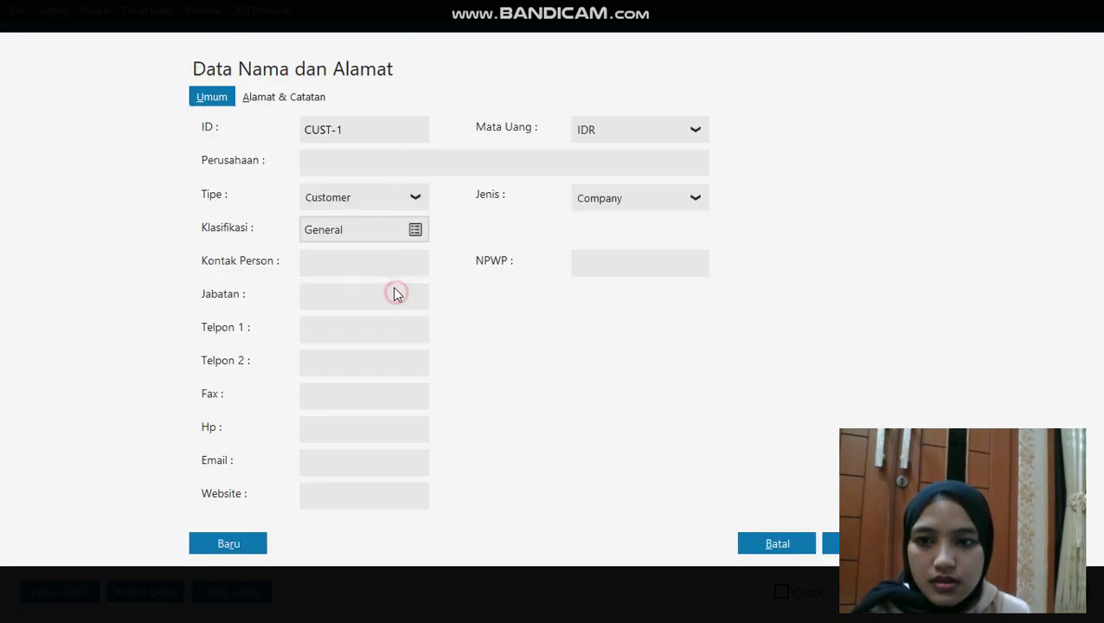
{"action": "left_click", "coordinate": [351, 153]}
{"action": "type", "text": "H"}
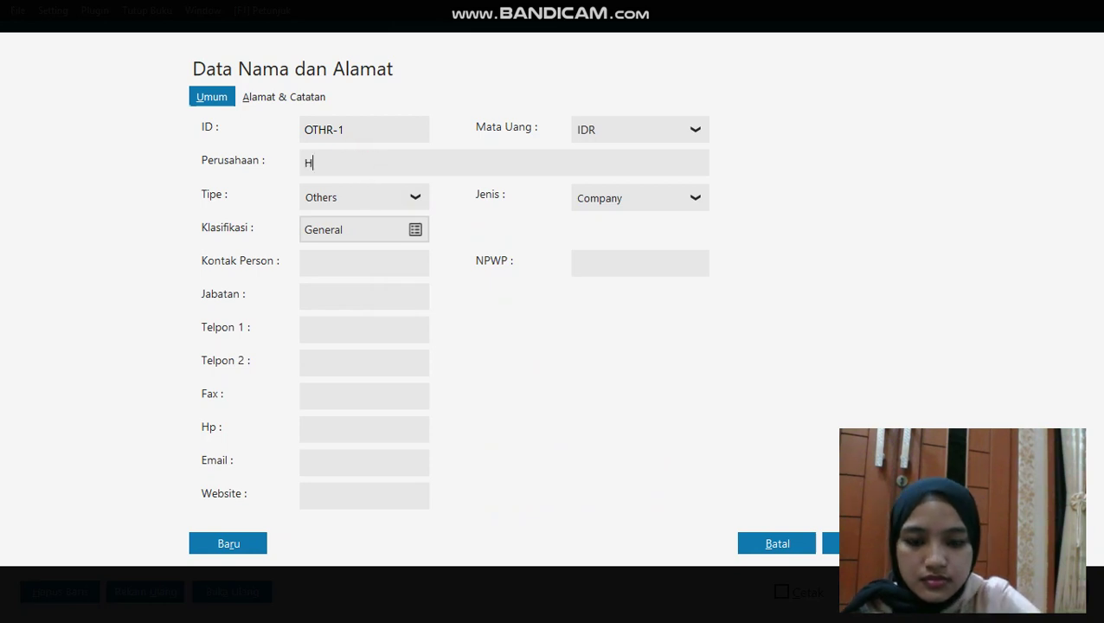
{"action": "type", "text": ". AHMAD"}
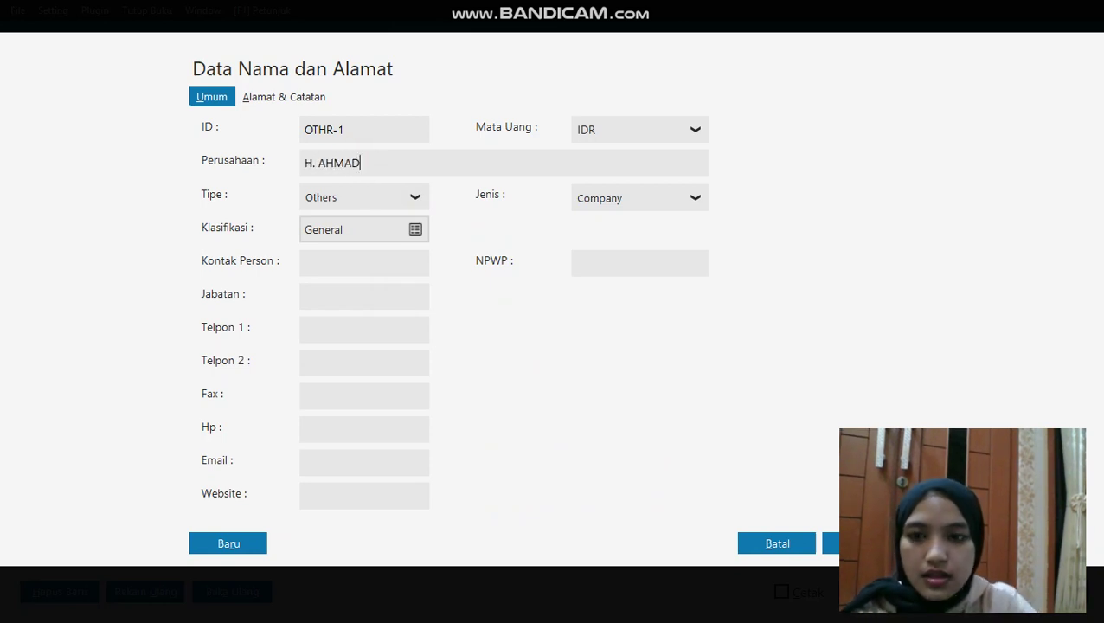
{"action": "left_click", "coordinate": [856, 543]}
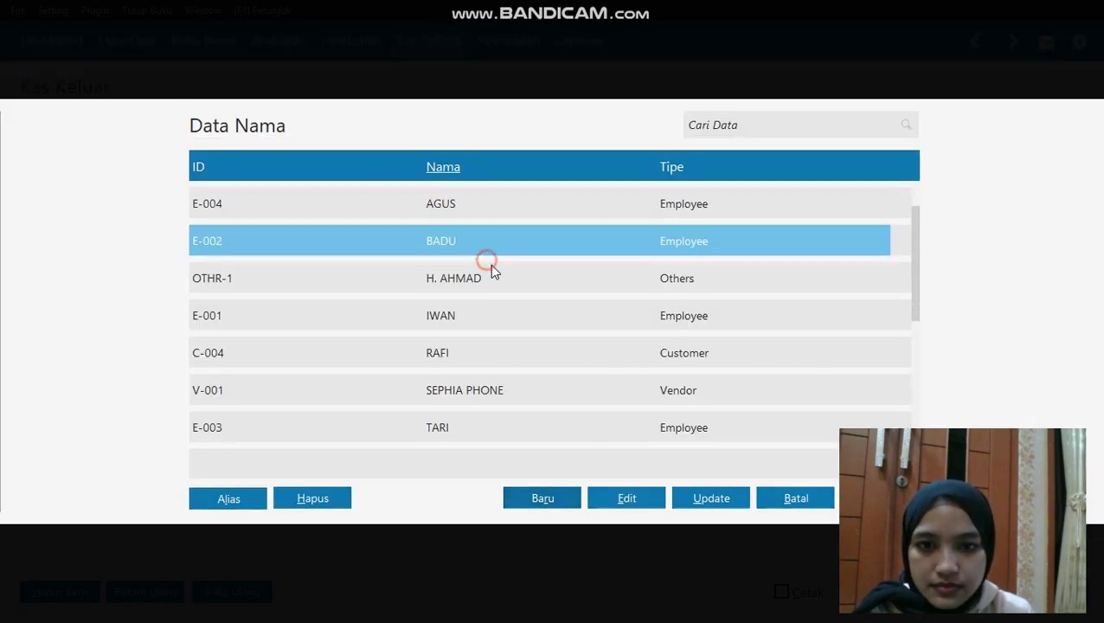
{"action": "double_click", "coordinate": [493, 275]}
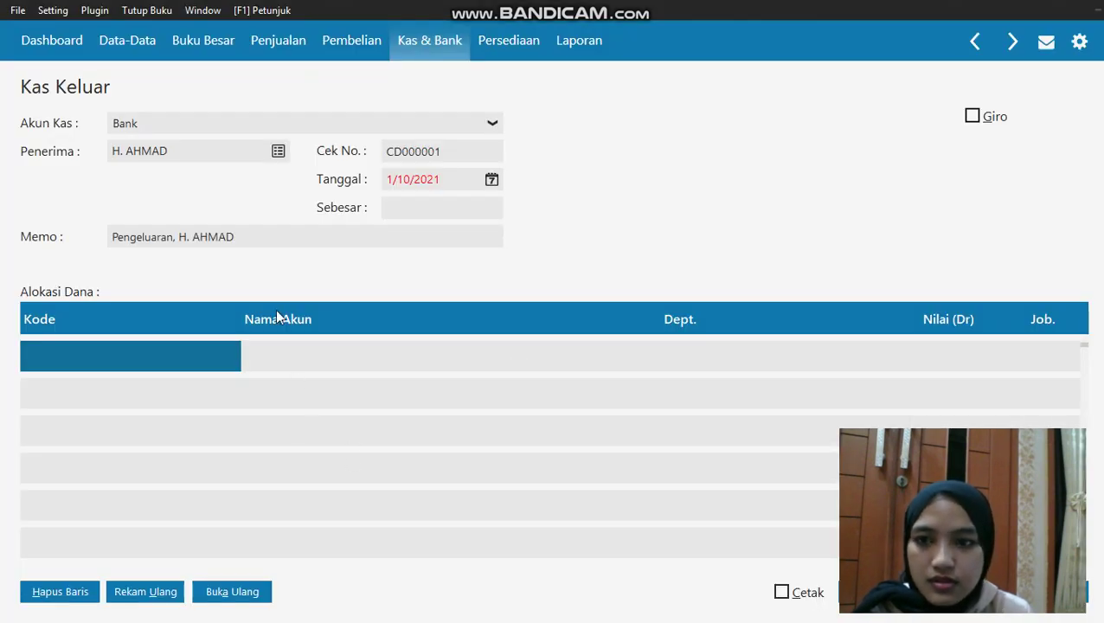
Set the transaction date to 2 January 2020 using the accounting-period start preset
{"action": "left_click", "coordinate": [490, 180]}
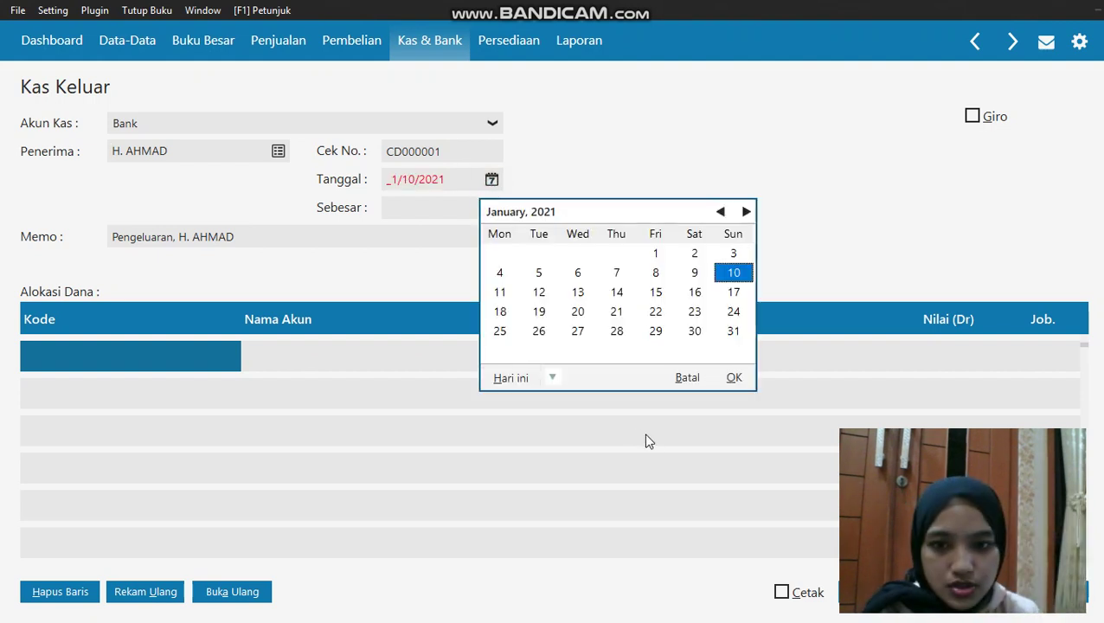
{"action": "left_click", "coordinate": [551, 377]}
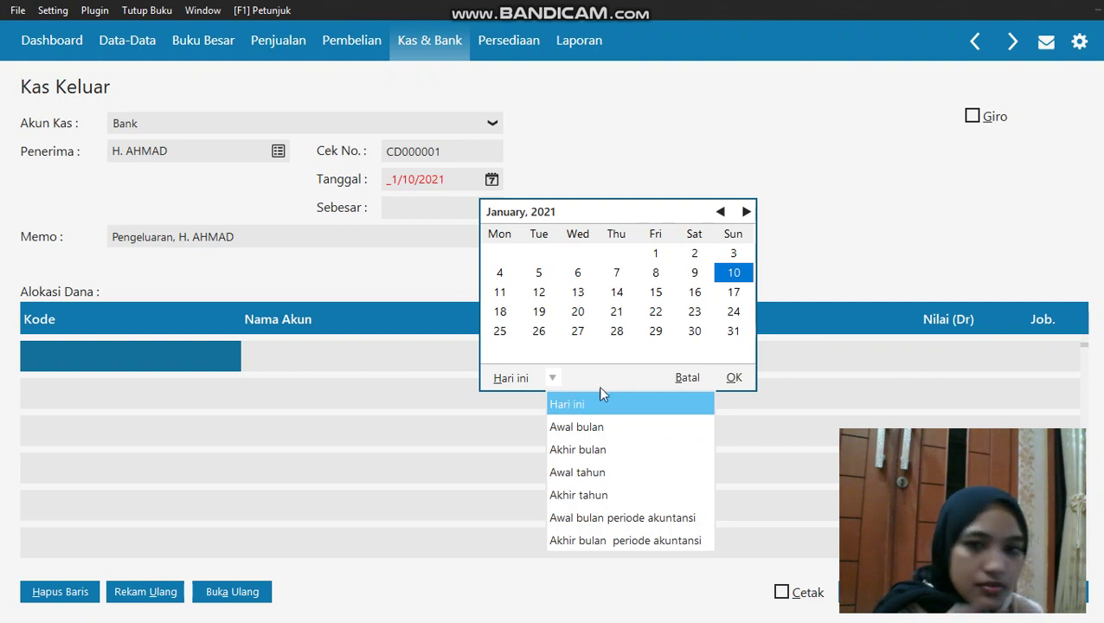
{"action": "left_click", "coordinate": [622, 517]}
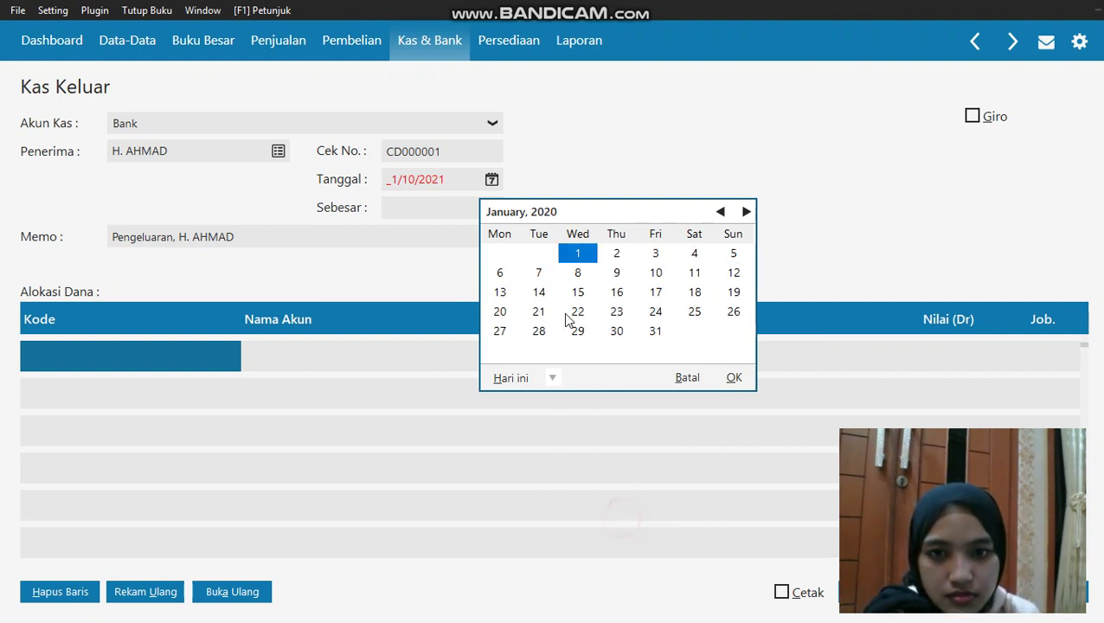
{"action": "left_click", "coordinate": [630, 256]}
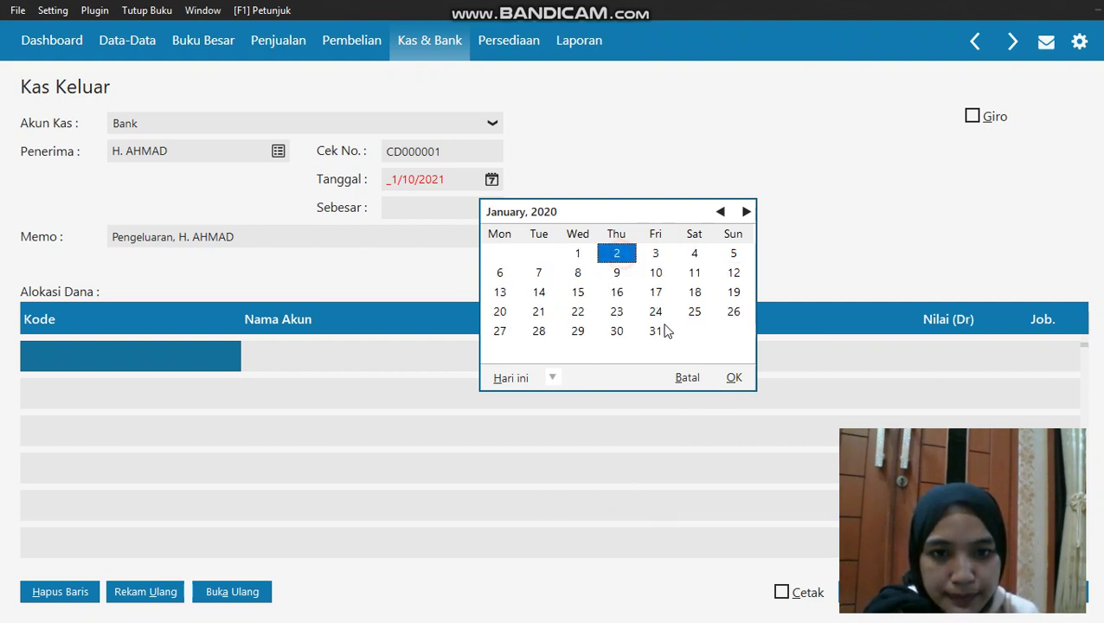
{"action": "left_click", "coordinate": [731, 378]}
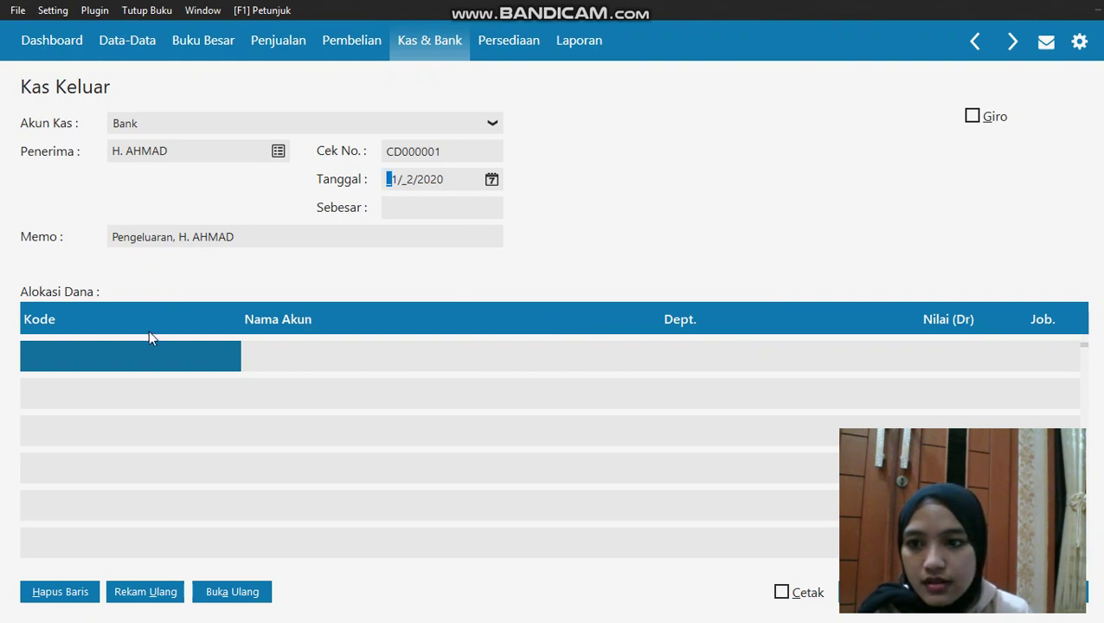
{"action": "double_click", "coordinate": [127, 343]}
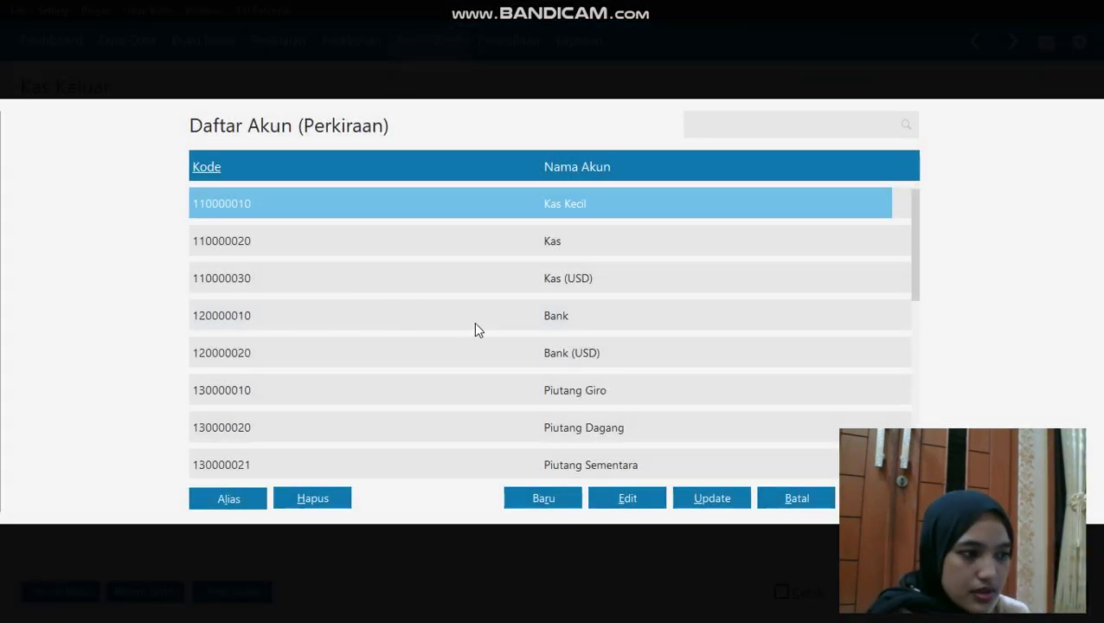
Create account 1500-00-021 'Sewa dibayar dimuka' classified as Biaya Dibayar Dimuka
{"action": "key", "text": "Down"}
{"action": "key", "text": "Down"}
{"action": "key", "text": "Down"}
{"action": "key", "text": "Down"}
{"action": "key", "text": "Down"}
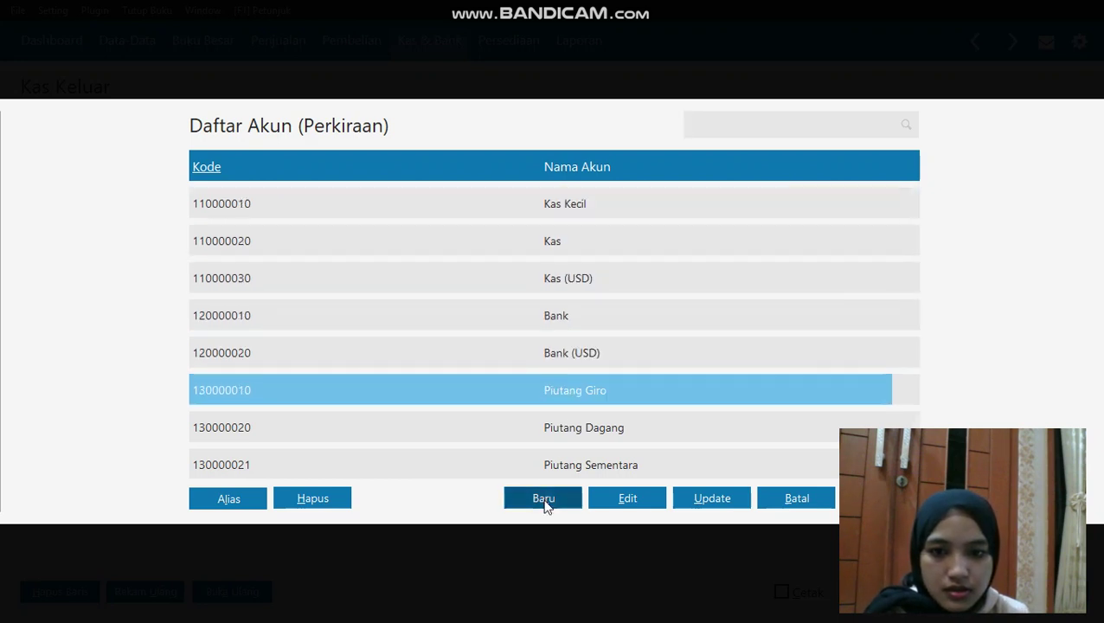
{"action": "left_click", "coordinate": [543, 499]}
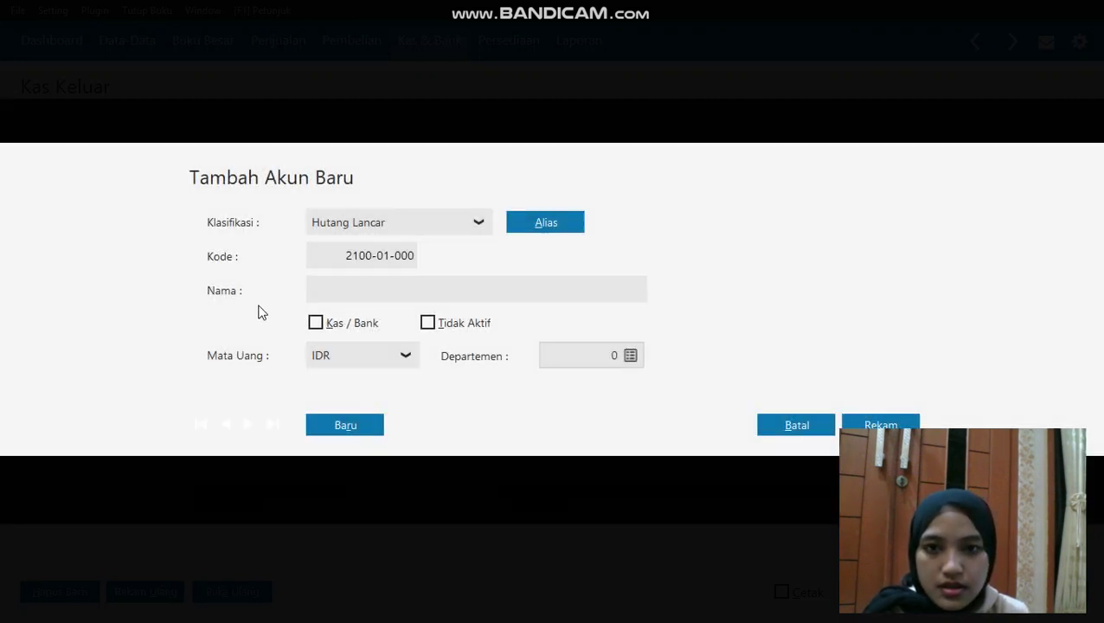
{"action": "left_click", "coordinate": [448, 224]}
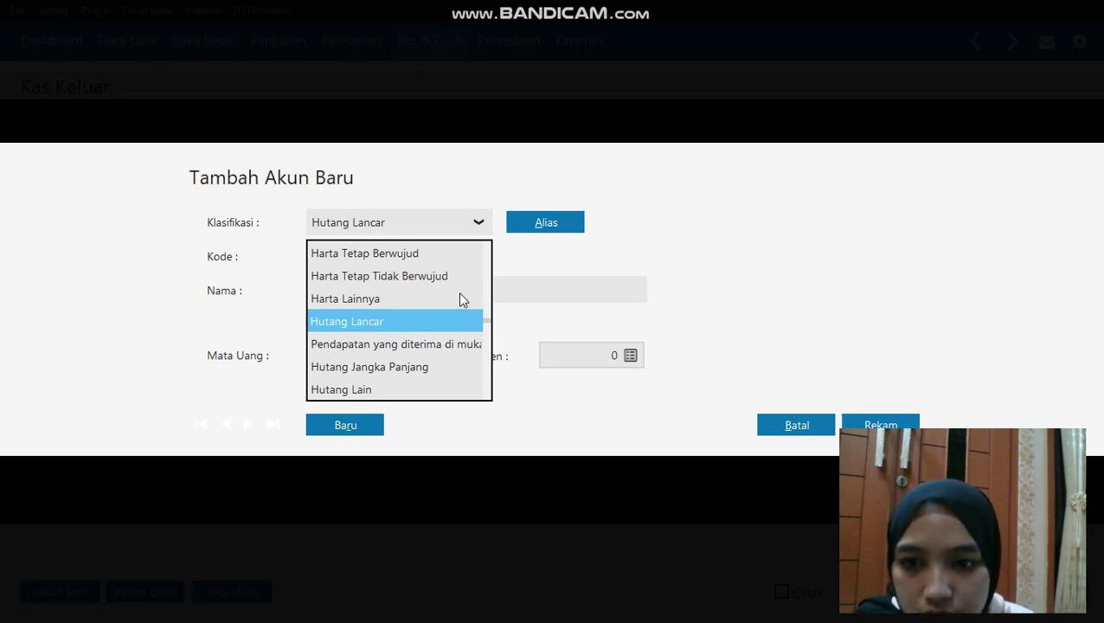
{"action": "key", "text": "Down"}
{"action": "key", "text": "Down"}
{"action": "key", "text": "Down"}
{"action": "key", "text": "Down"}
{"action": "key", "text": "Down"}
{"action": "key", "text": "Down"}
{"action": "key", "text": "Down"}
{"action": "key", "text": "Down"}
{"action": "key", "text": "Down"}
{"action": "key", "text": "Down"}
{"action": "key", "text": "Down"}
{"action": "key", "text": "Down"}
{"action": "key", "text": "Down"}
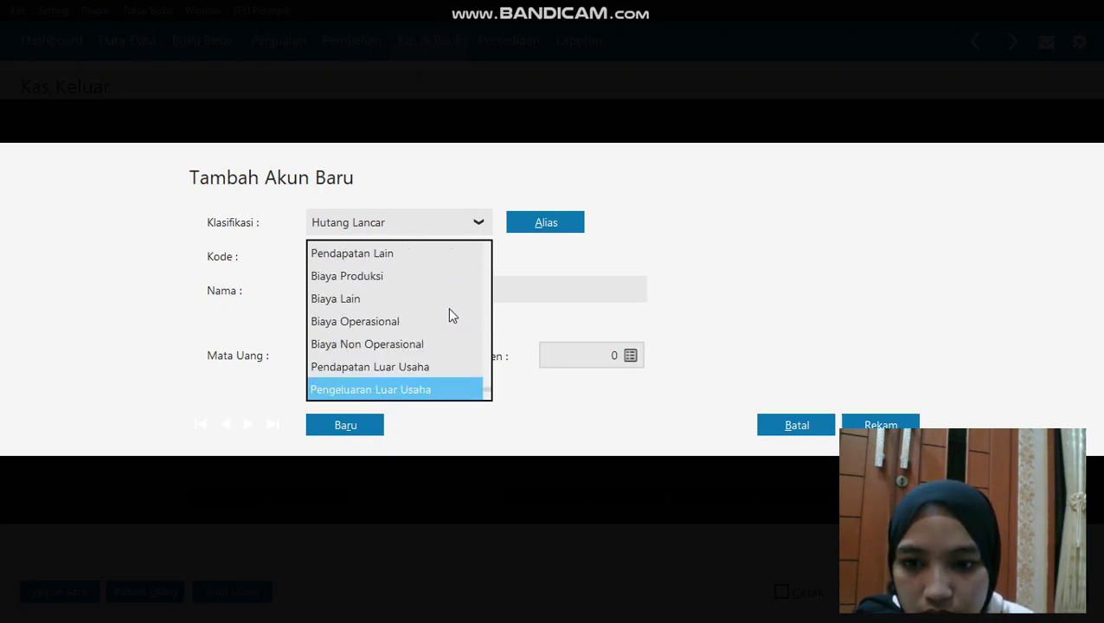
{"action": "key", "text": "Up"}
{"action": "key", "text": "Up"}
{"action": "key", "text": "Up"}
{"action": "key", "text": "Up"}
{"action": "key", "text": "Up"}
{"action": "key", "text": "Up"}
{"action": "key", "text": "Up"}
{"action": "key", "text": "Up"}
{"action": "key", "text": "Up"}
{"action": "key", "text": "Up"}
{"action": "key", "text": "Up"}
{"action": "key", "text": "Up"}
{"action": "key", "text": "Up"}
{"action": "key", "text": "Up"}
{"action": "key", "text": "Up"}
{"action": "key", "text": "Up"}
{"action": "key", "text": "Up"}
{"action": "key", "text": "Up"}
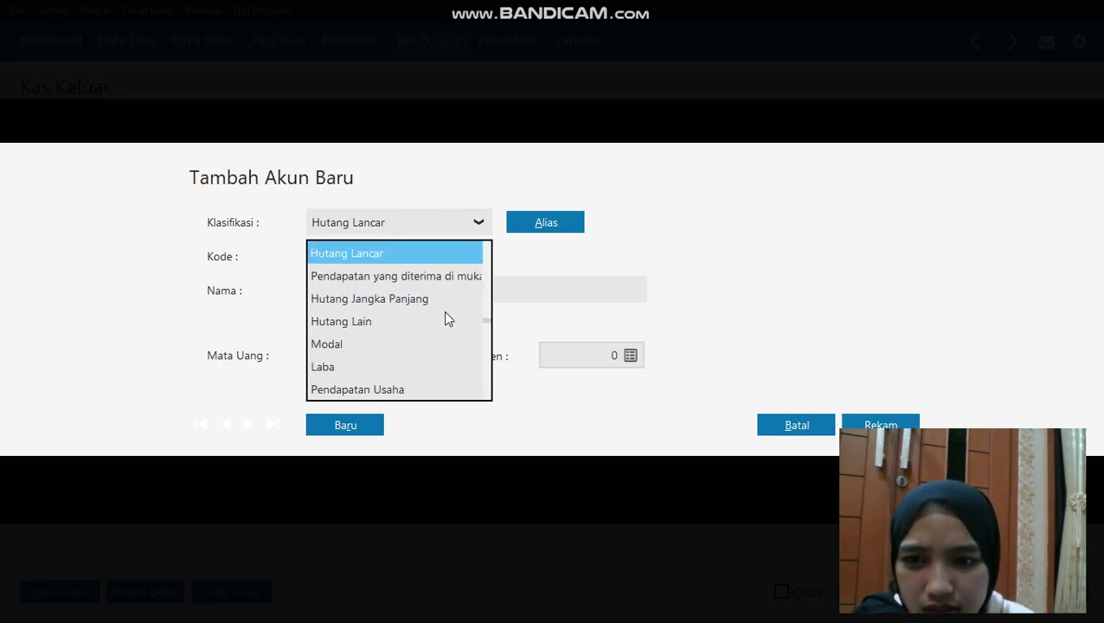
{"action": "key", "text": "Up"}
{"action": "key", "text": "Up"}
{"action": "key", "text": "Up"}
{"action": "key", "text": "Up"}
{"action": "left_click", "coordinate": [424, 344]}
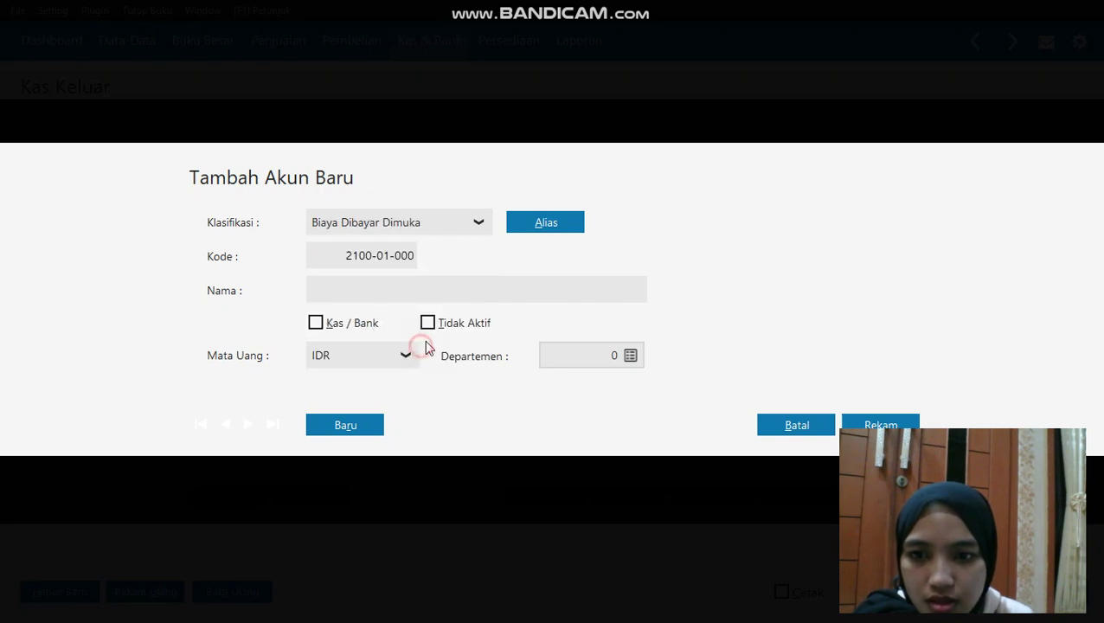
{"action": "left_click", "coordinate": [439, 287]}
{"action": "type", "text": "SEW"}
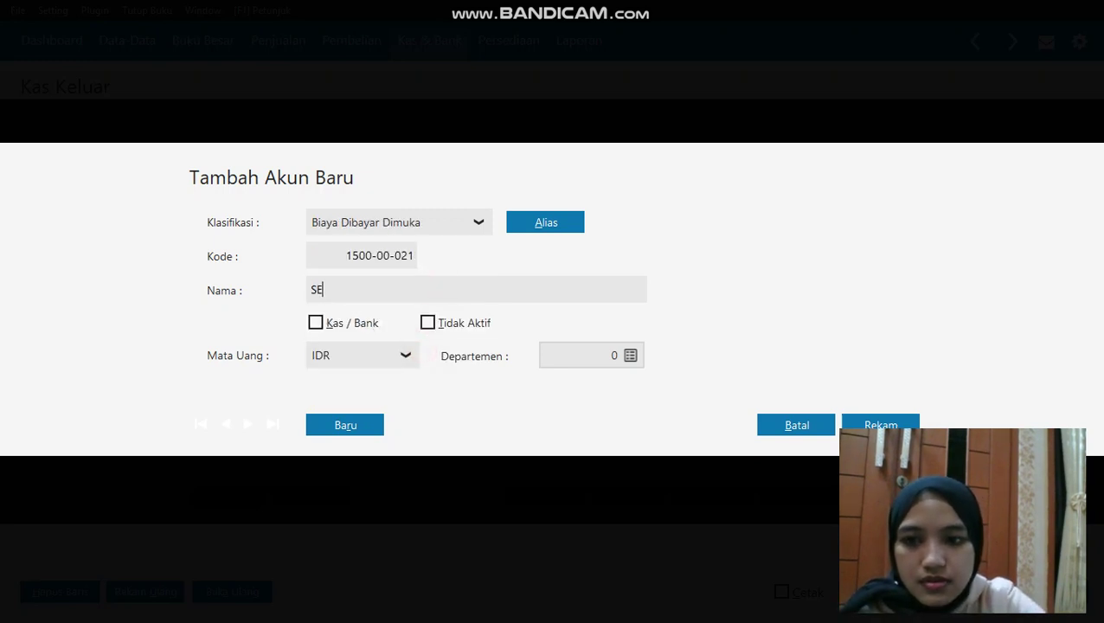
{"action": "key", "text": "BackSpace"}
{"action": "type", "text": "ewa dib"}
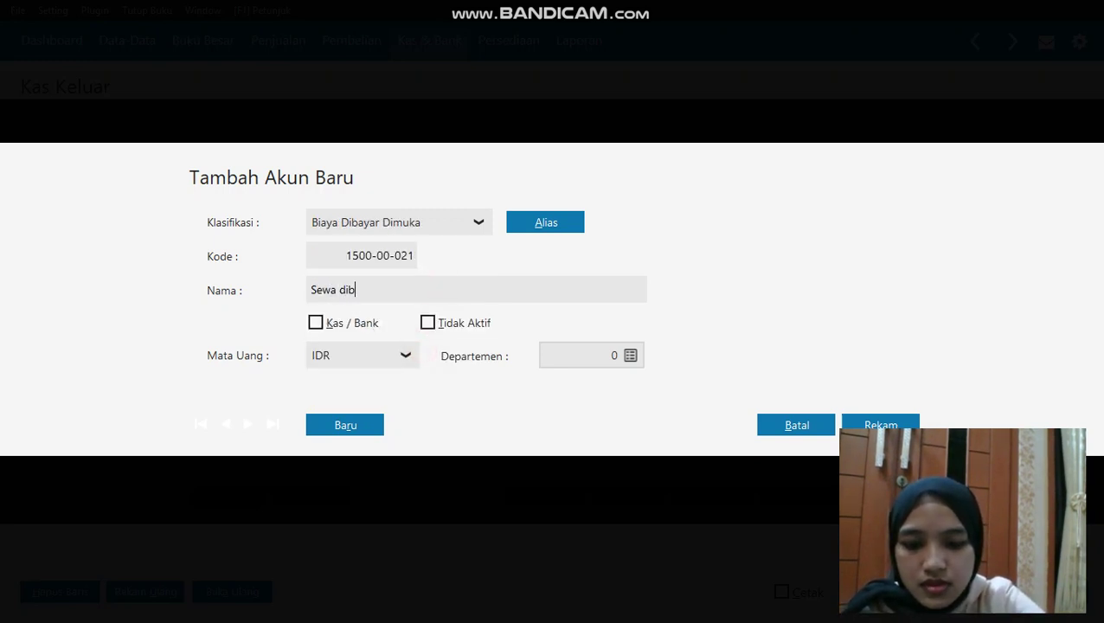
{"action": "type", "text": "ayar dimuka"}
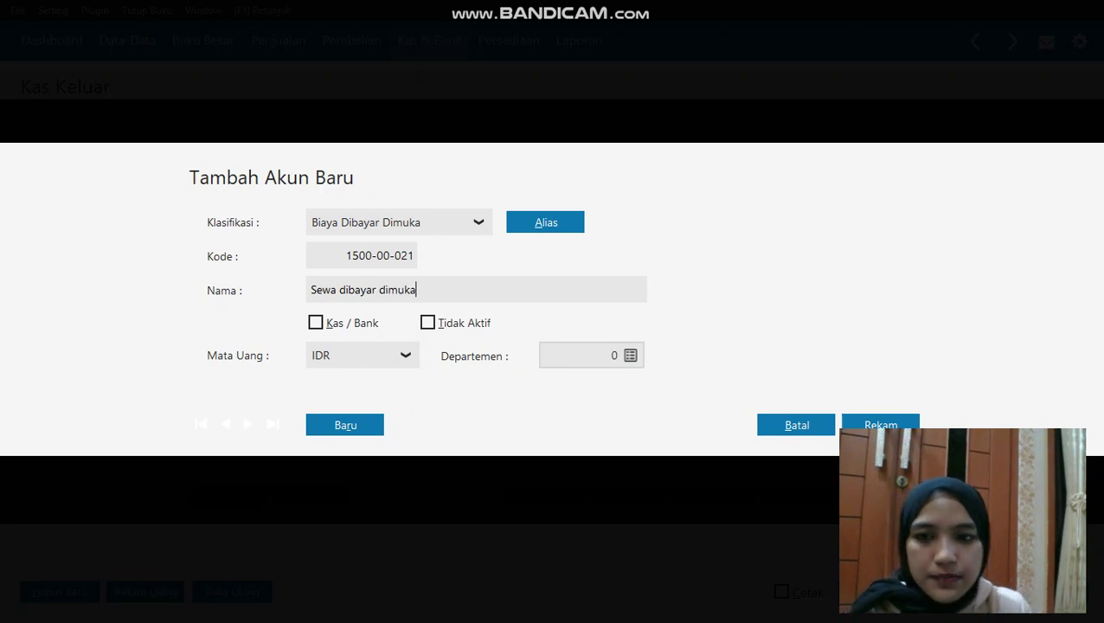
{"action": "left_click", "coordinate": [896, 423]}
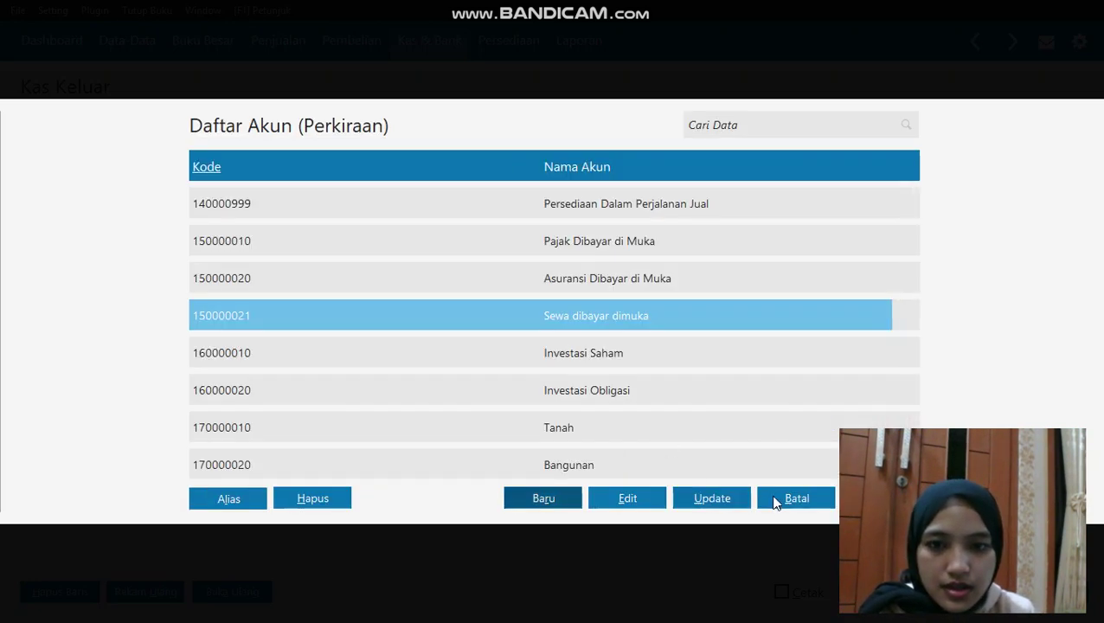
Put the new account on the allocation line, keeping department 0
{"action": "key", "text": "Return"}
{"action": "double_click", "coordinate": [665, 352]}
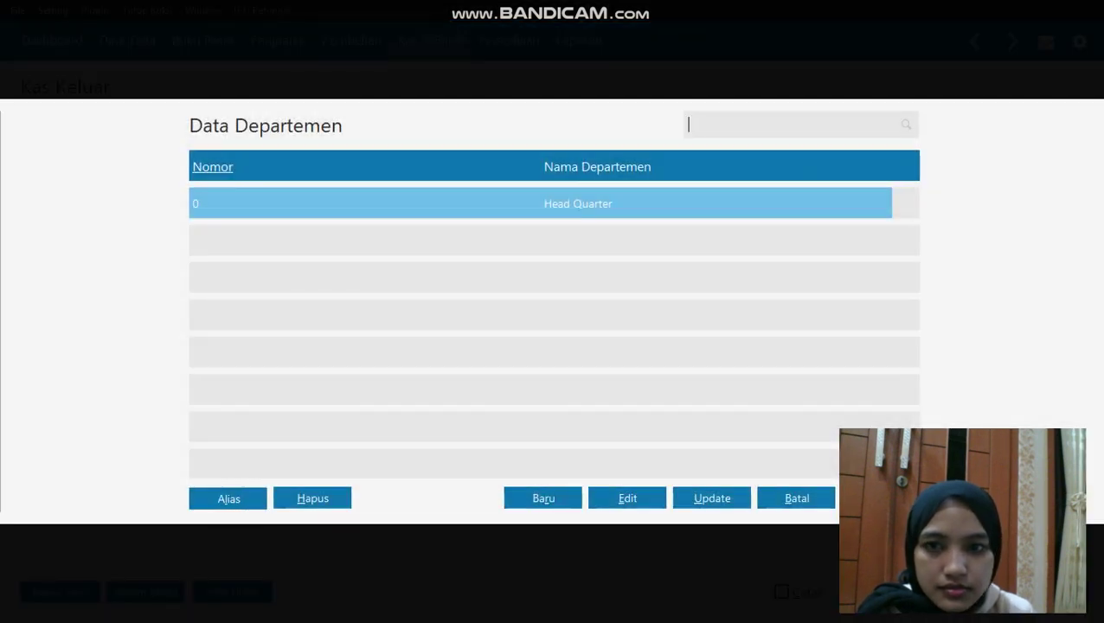
{"action": "left_click", "coordinate": [820, 499]}
{"action": "left_click", "coordinate": [924, 367]}
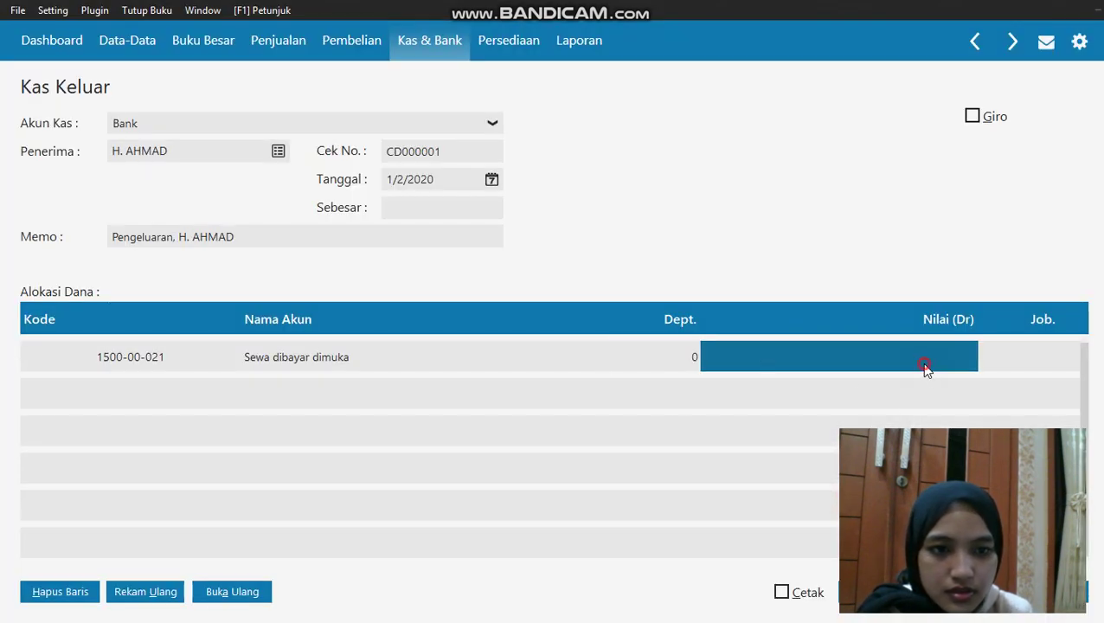
Enter a 9,500,000 debit, record cash-out CD000001 for Rp 9,500,000.00, and return to Kas & Bank
{"action": "left_click", "coordinate": [924, 367]}
{"action": "type", "text": "9"}
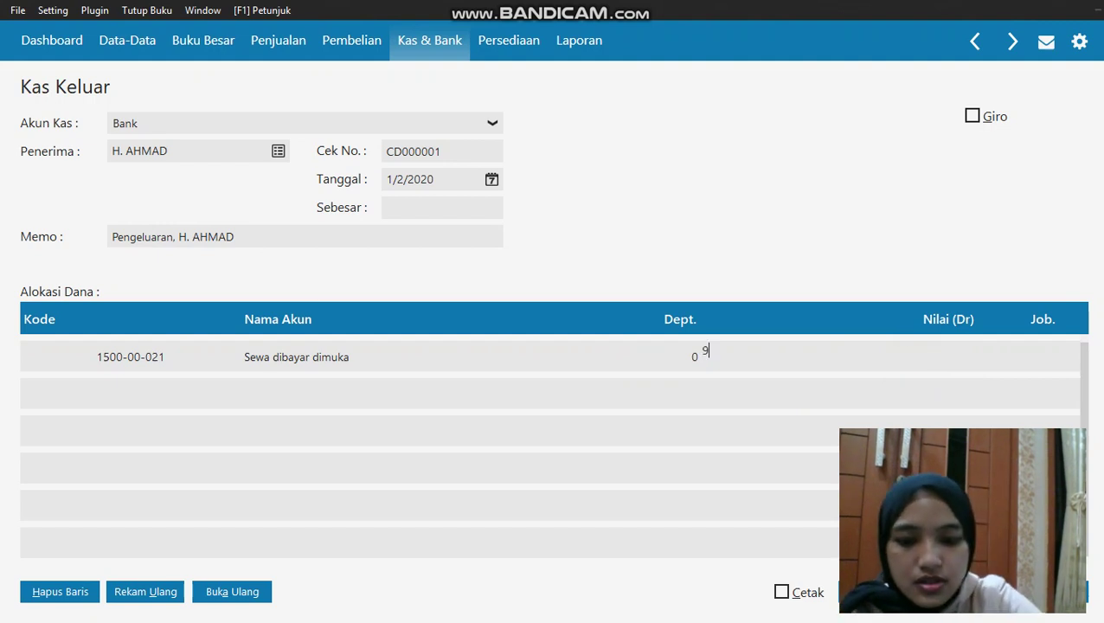
{"action": "type", "text": "5000"}
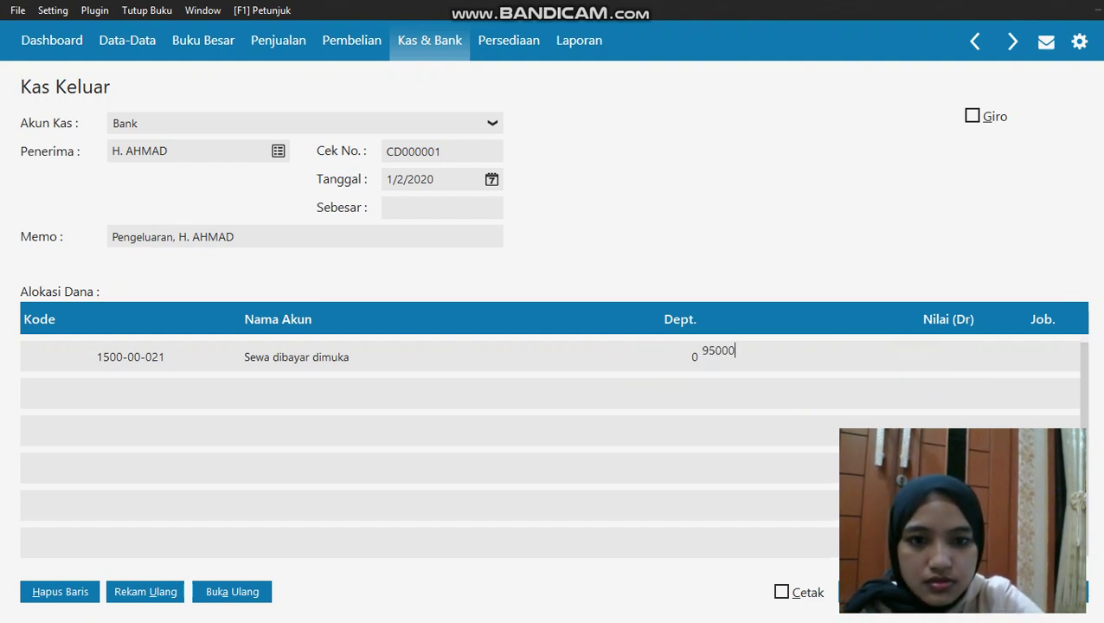
{"action": "type", "text": "00"}
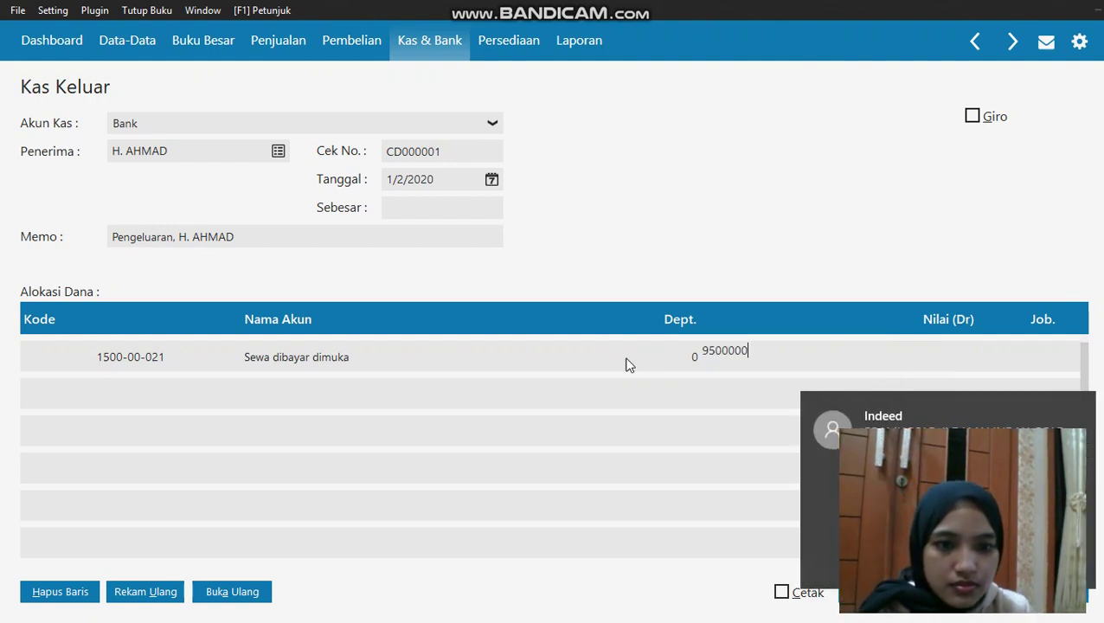
{"action": "key", "text": "Return"}
{"action": "left_click", "coordinate": [262, 181]}
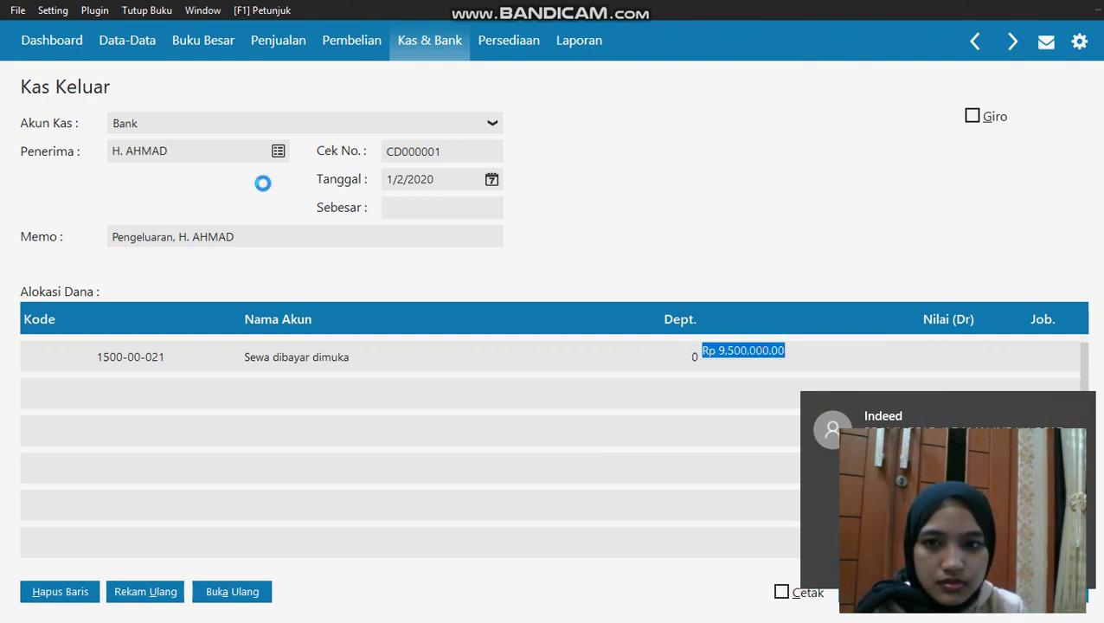
{"action": "left_click", "coordinate": [395, 212]}
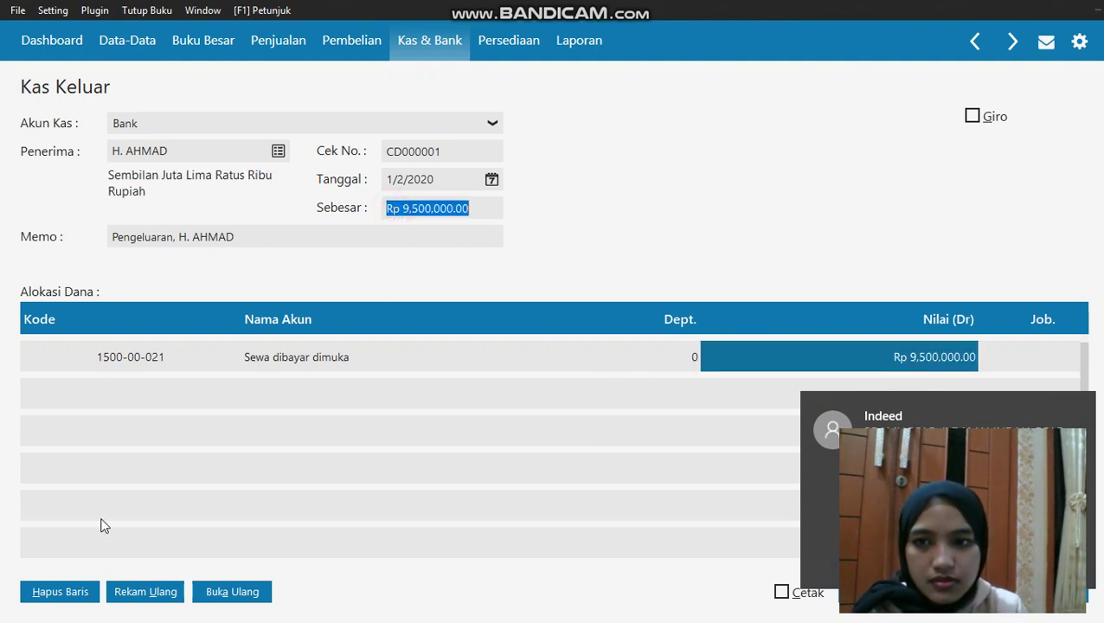
{"action": "left_click", "coordinate": [464, 515]}
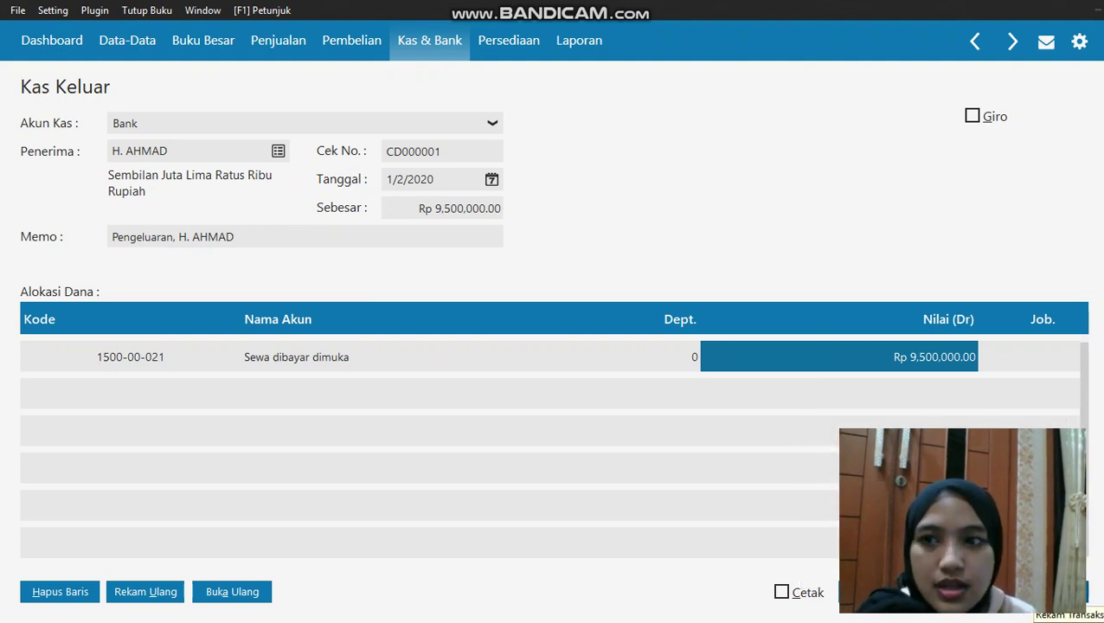
{"action": "left_click", "coordinate": [1048, 592]}
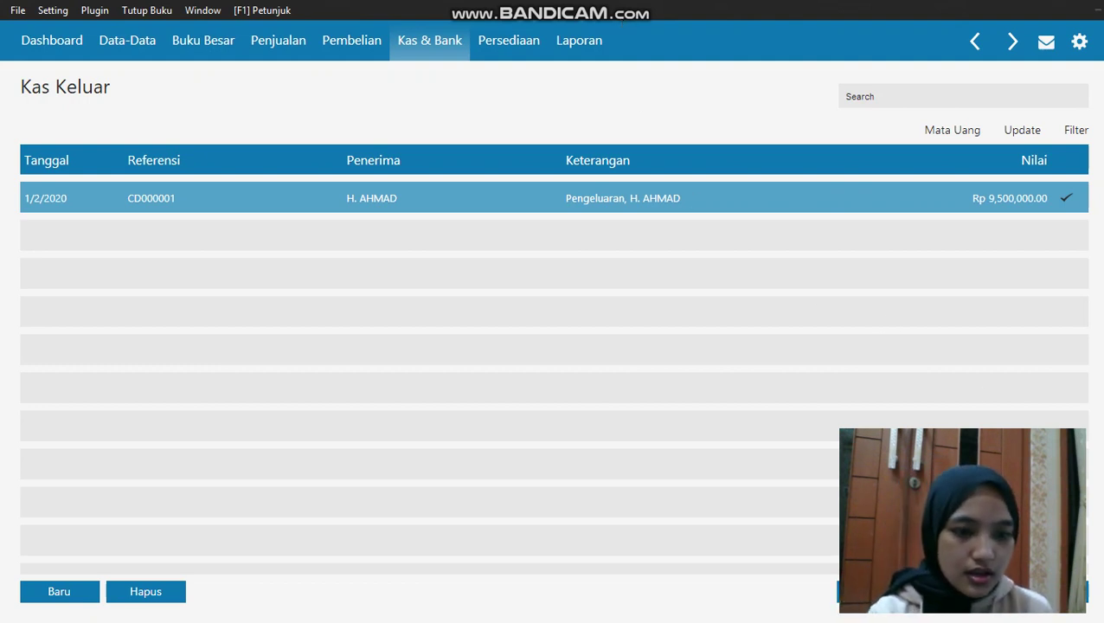
{"action": "left_click", "coordinate": [430, 40]}
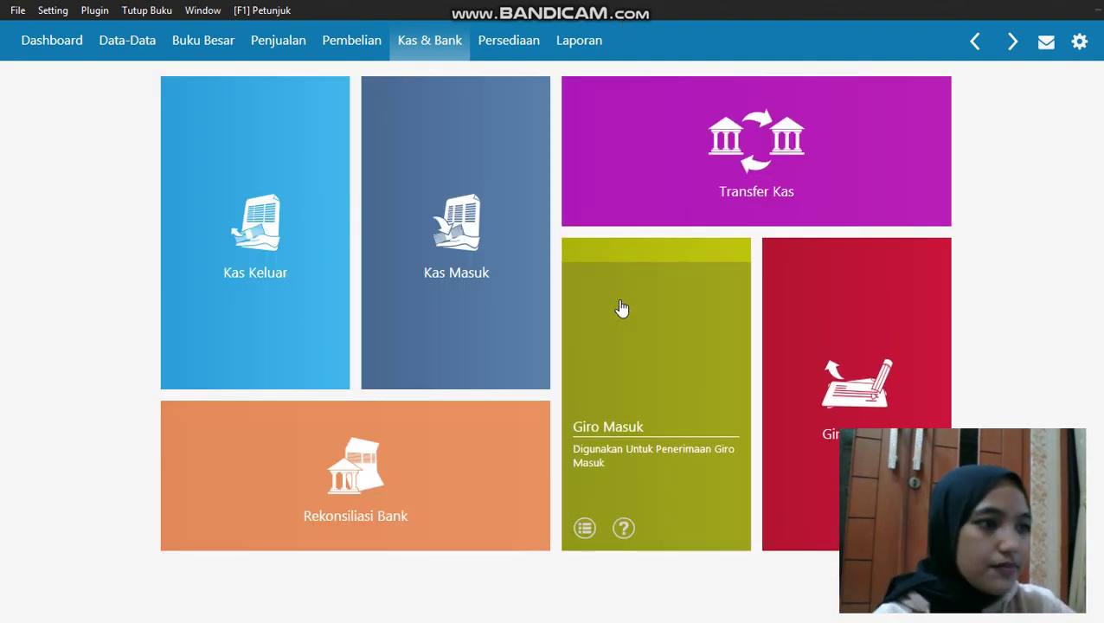
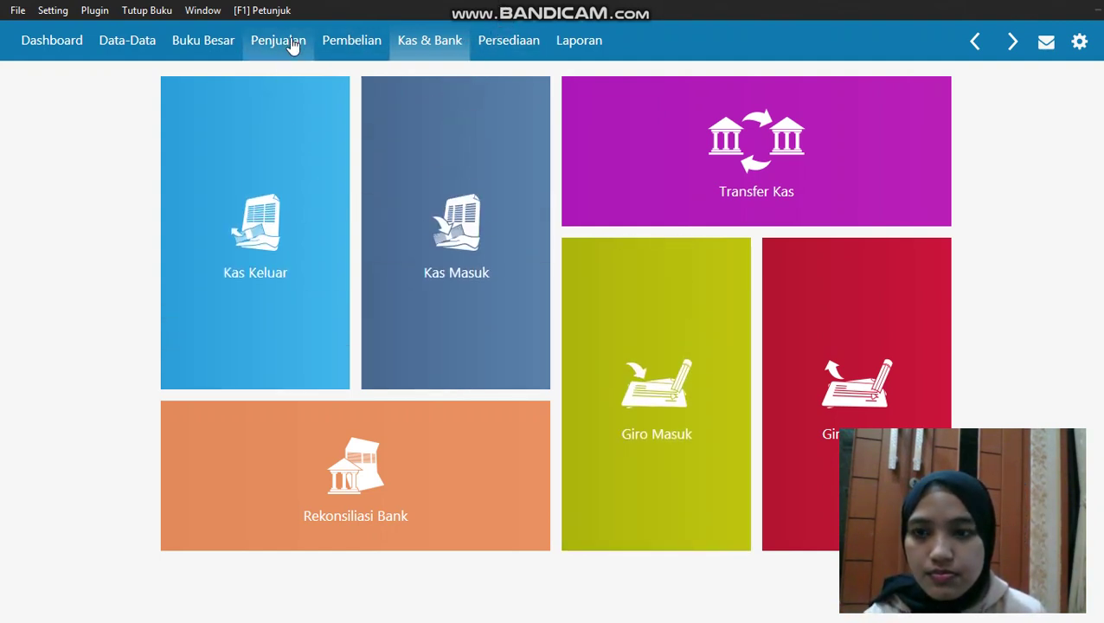
Start a new goods receipt from Pembelian > Penerimaan Barang
{"action": "left_click", "coordinate": [335, 50]}
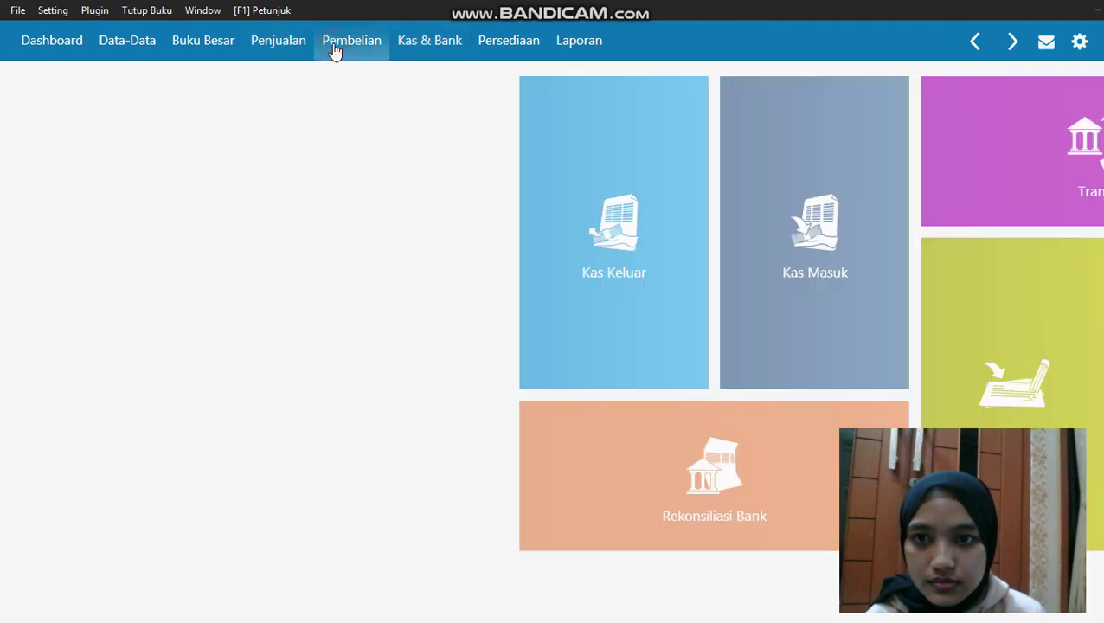
{"action": "left_click", "coordinate": [248, 282]}
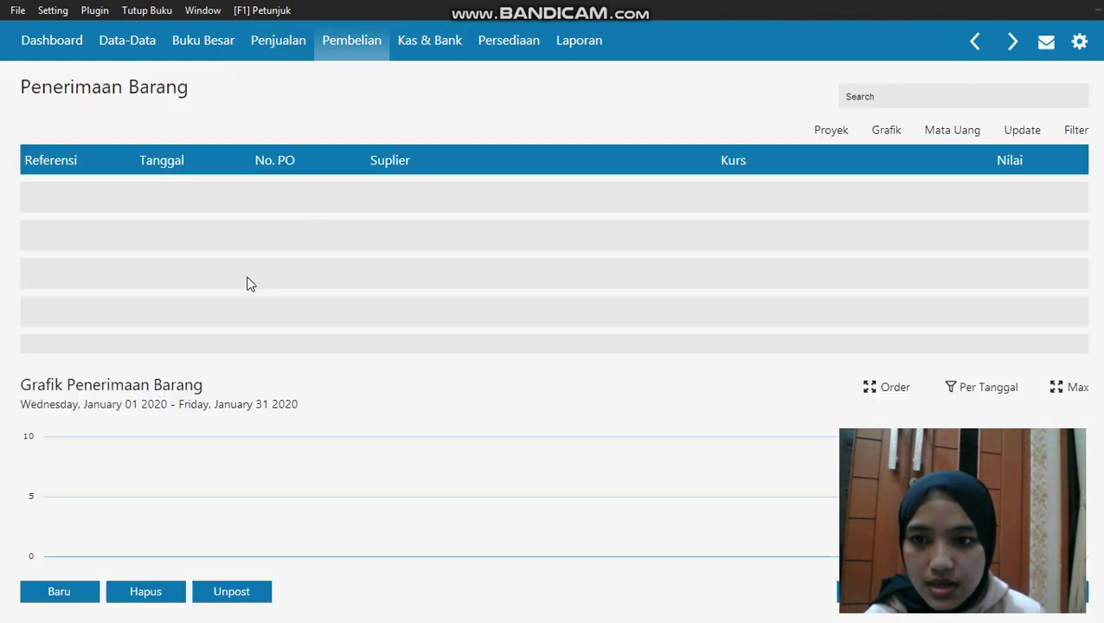
{"action": "left_click", "coordinate": [72, 585]}
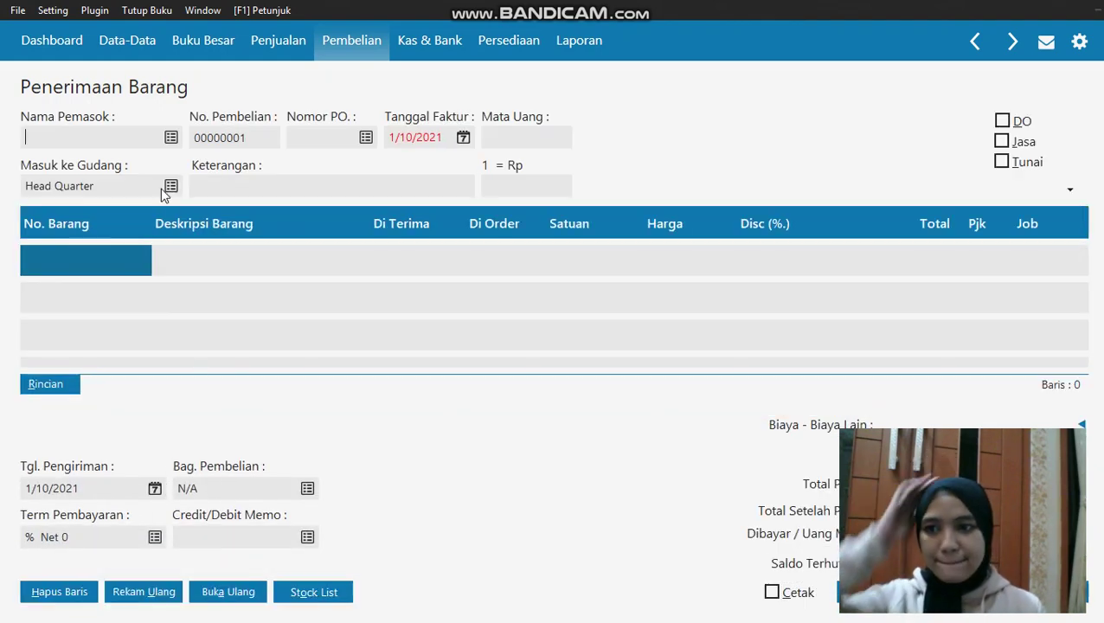
Add a new Vendor contact with supplier ID V-003
{"action": "left_click", "coordinate": [170, 140]}
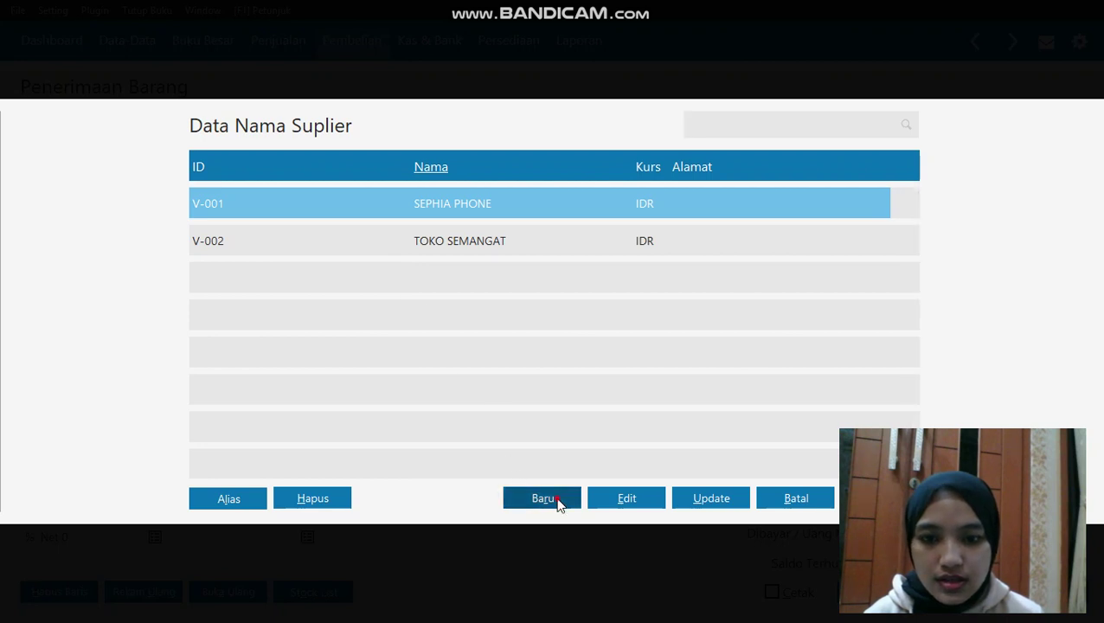
{"action": "left_click", "coordinate": [558, 504]}
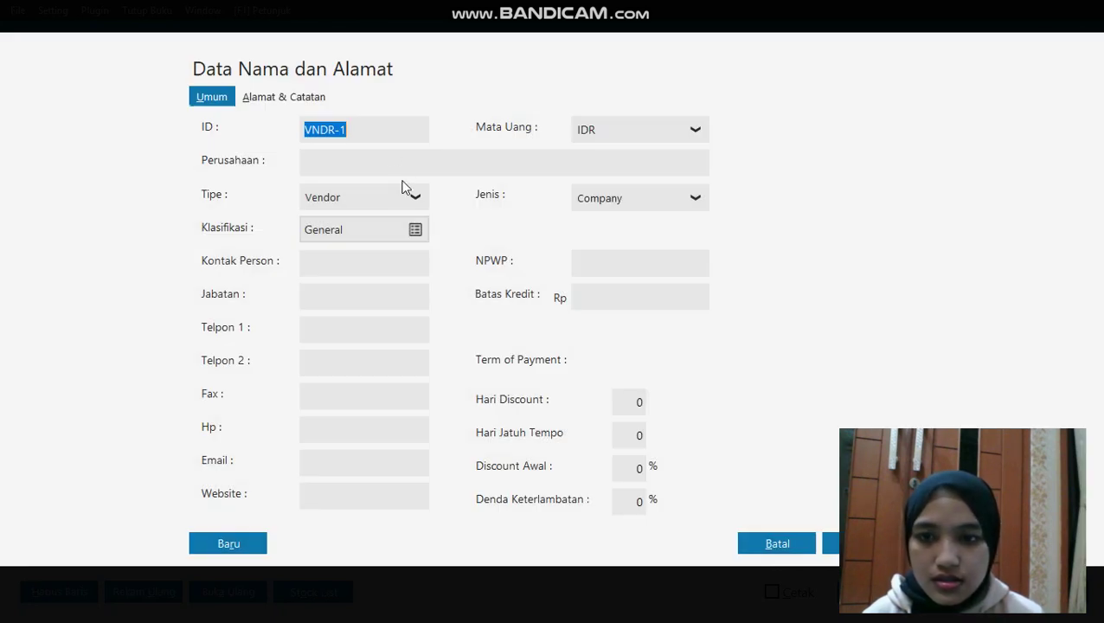
{"action": "left_click", "coordinate": [412, 198]}
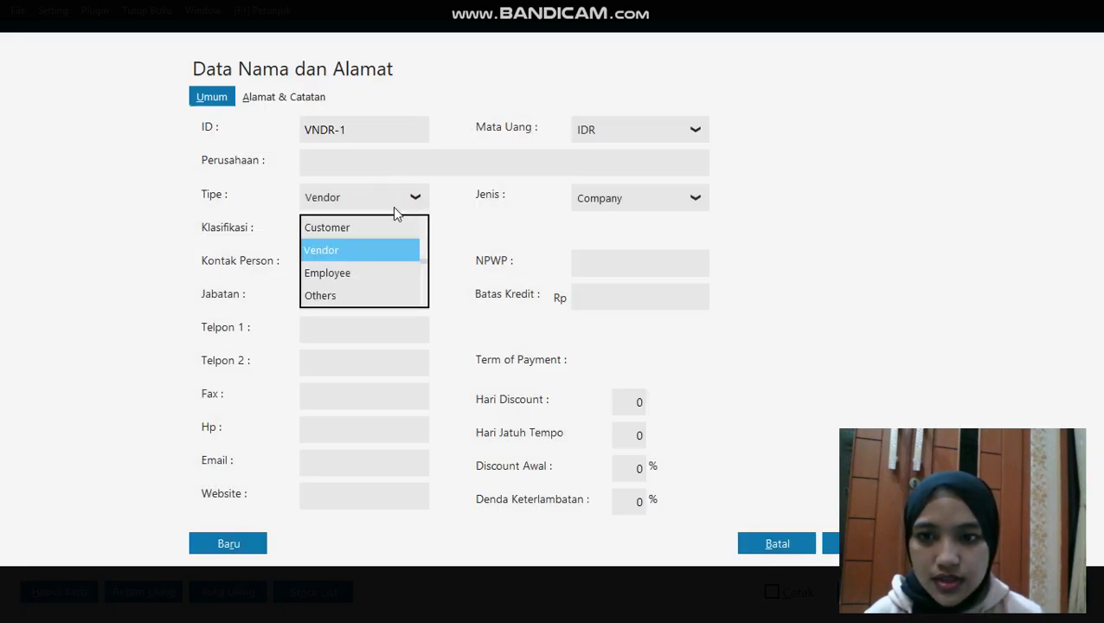
{"action": "left_click", "coordinate": [385, 249]}
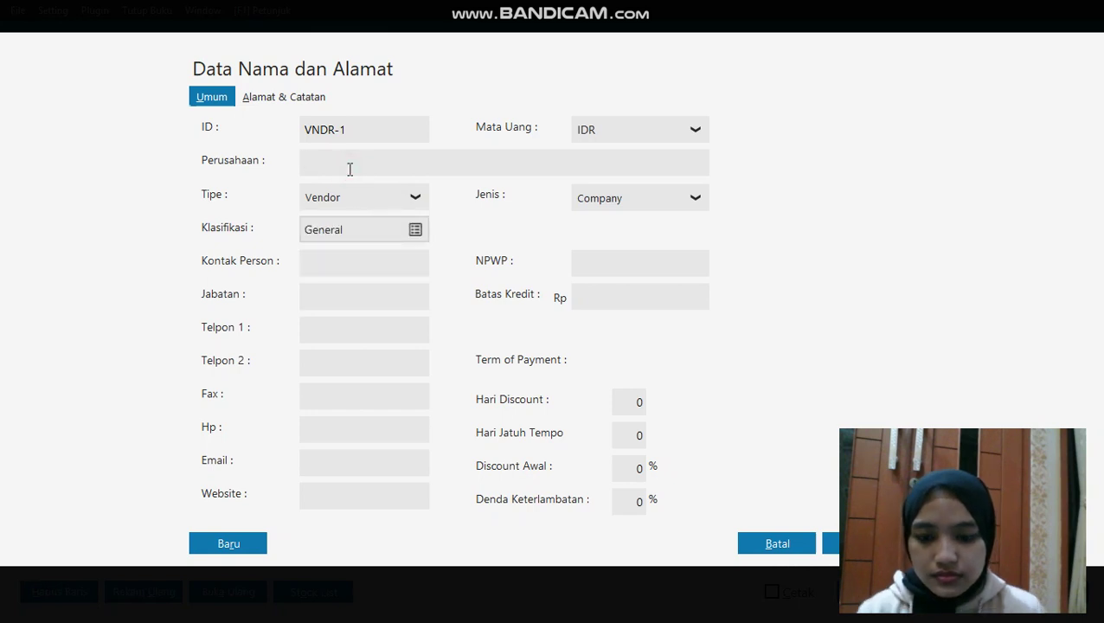
{"action": "left_click", "coordinate": [349, 168]}
{"action": "left_click", "coordinate": [362, 123]}
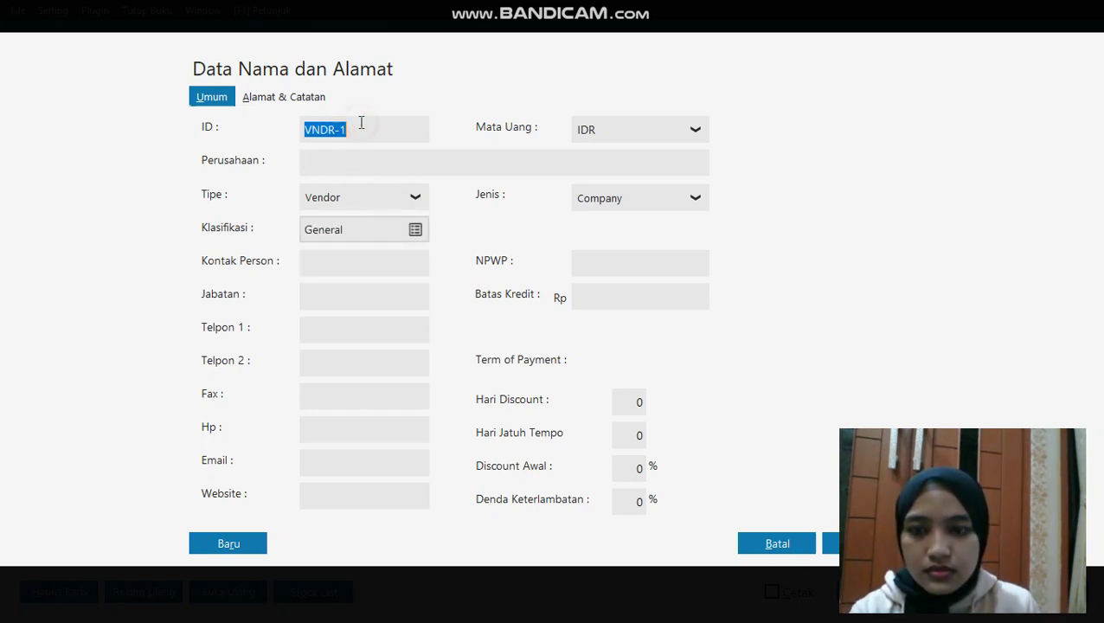
{"action": "type", "text": "v-00"}
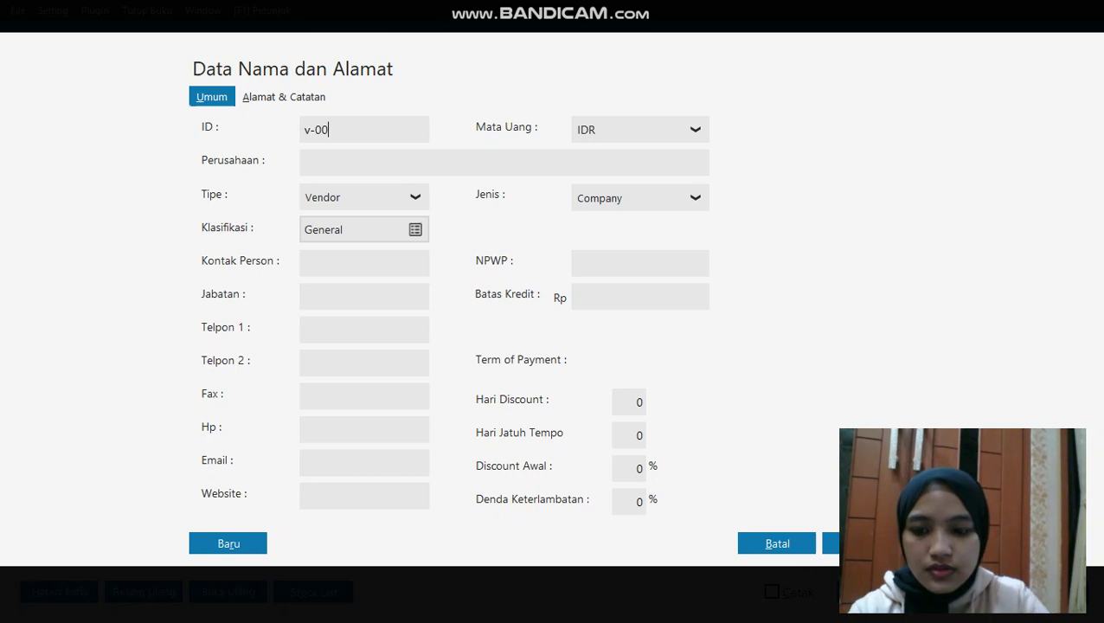
{"action": "type", "text": "3"}
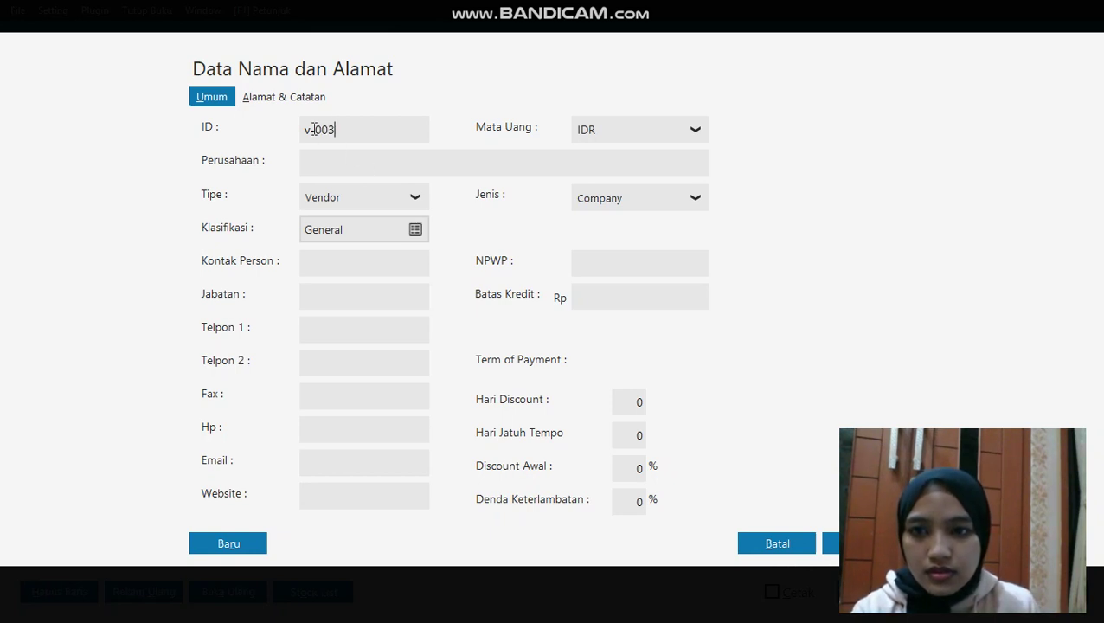
{"action": "left_click", "coordinate": [313, 129]}
{"action": "key", "text": "BackSpace"}
{"action": "type", "text": "V"}
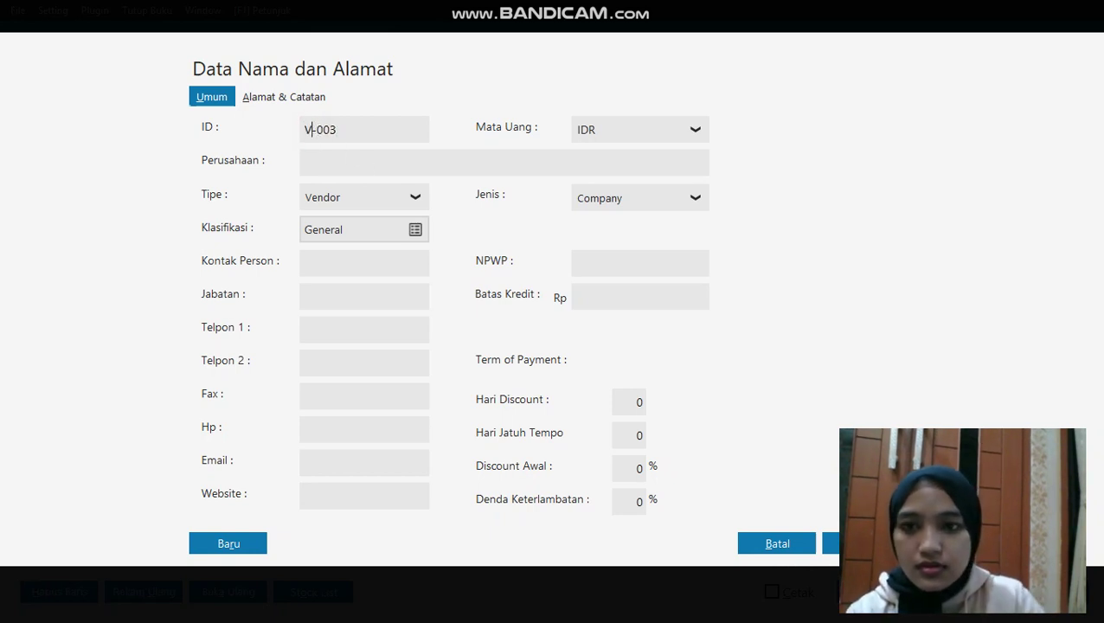
Name the vendor TOKO CITRA KOMPUTER, save it, and select it as the receipt's supplier
{"action": "left_click", "coordinate": [365, 170]}
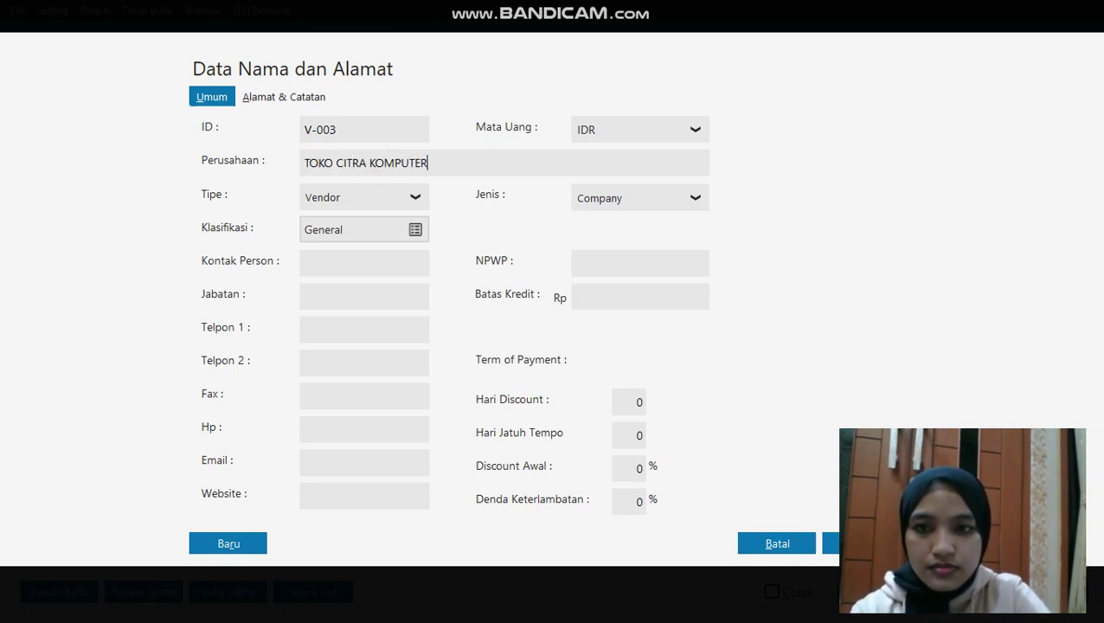
{"action": "type", "text": "TOKO CITRA KOMPUTER"}
{"action": "key", "text": "Return"}
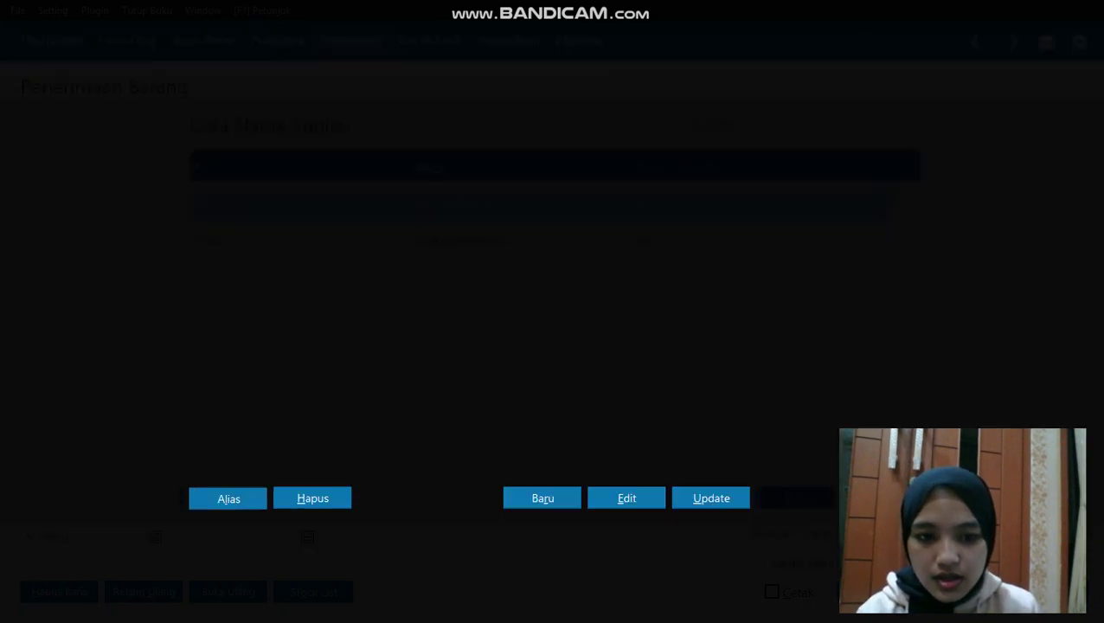
{"action": "left_click", "coordinate": [513, 262]}
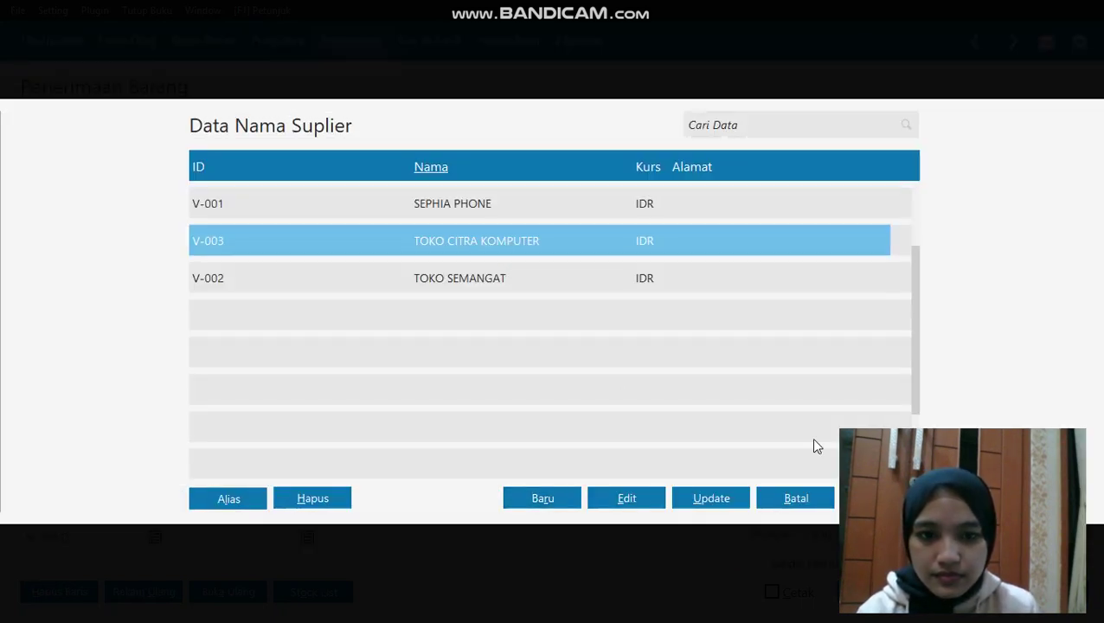
{"action": "key", "text": "Return"}
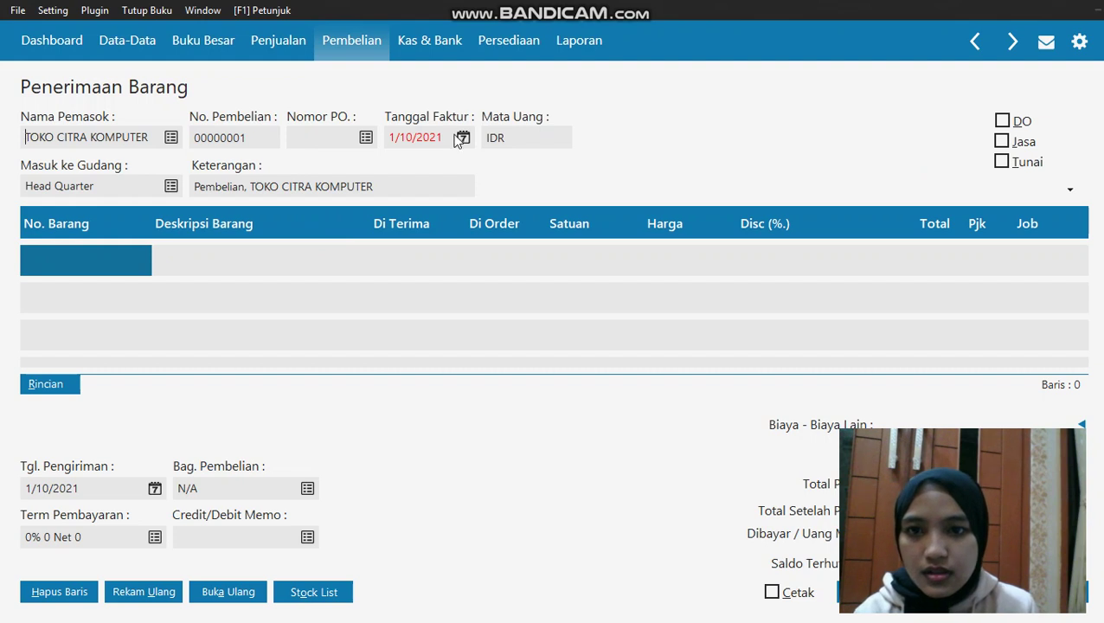
Set the invoice date to 3 January 2020
{"action": "left_click", "coordinate": [461, 138]}
{"action": "left_click", "coordinate": [455, 335]}
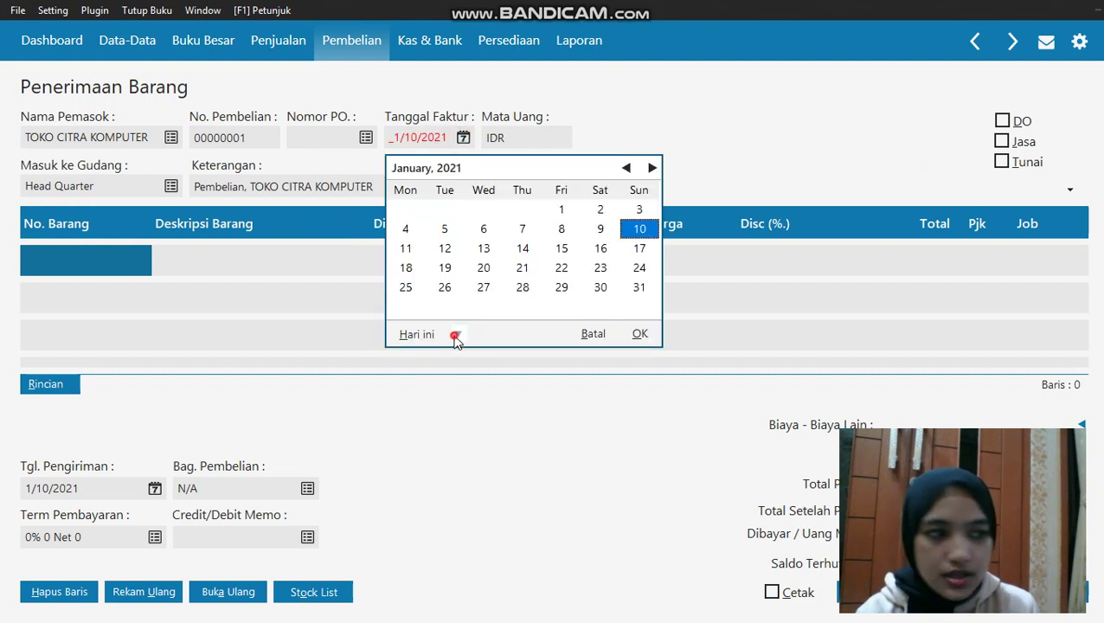
{"action": "left_click", "coordinate": [502, 475]}
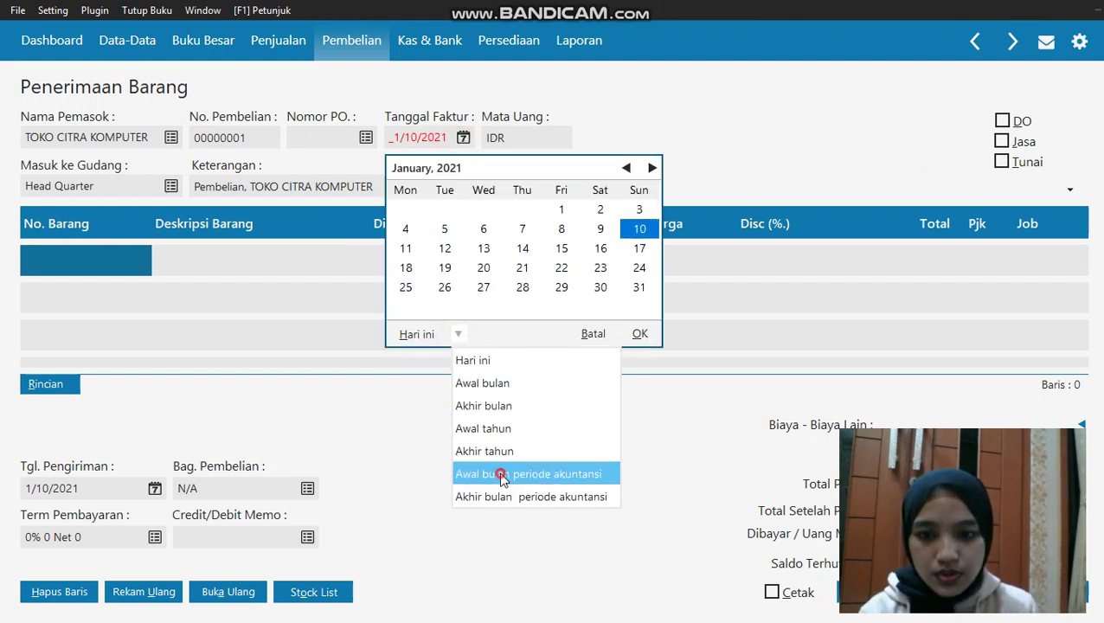
{"action": "left_click", "coordinate": [561, 209]}
{"action": "left_click", "coordinate": [639, 334]}
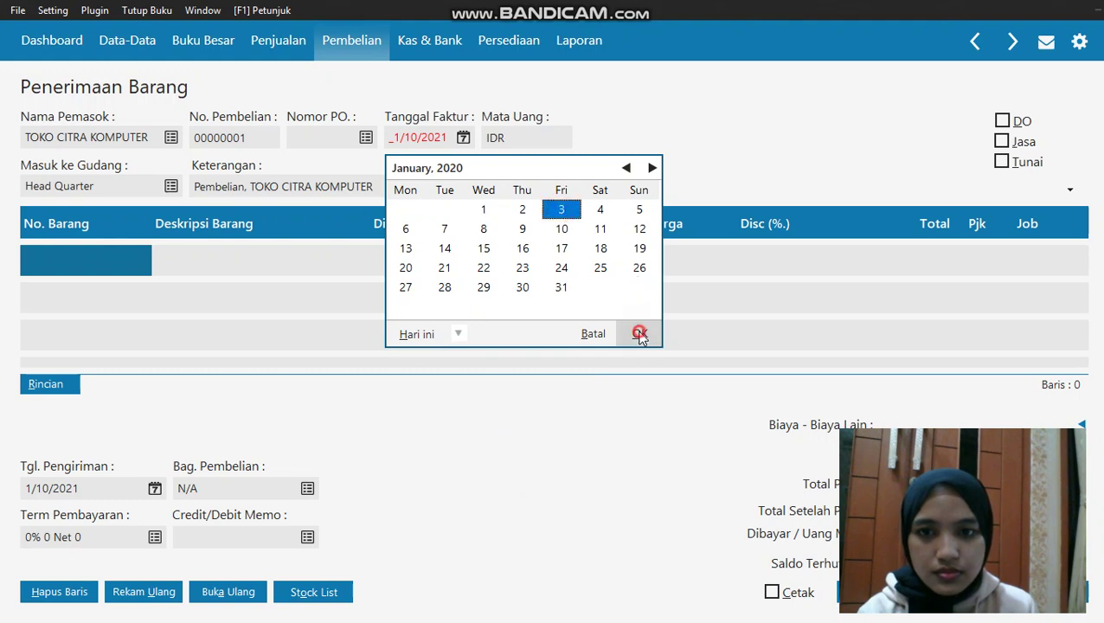
Begin a new inventory item for the first line and review its item-group list
{"action": "left_click", "coordinate": [108, 259]}
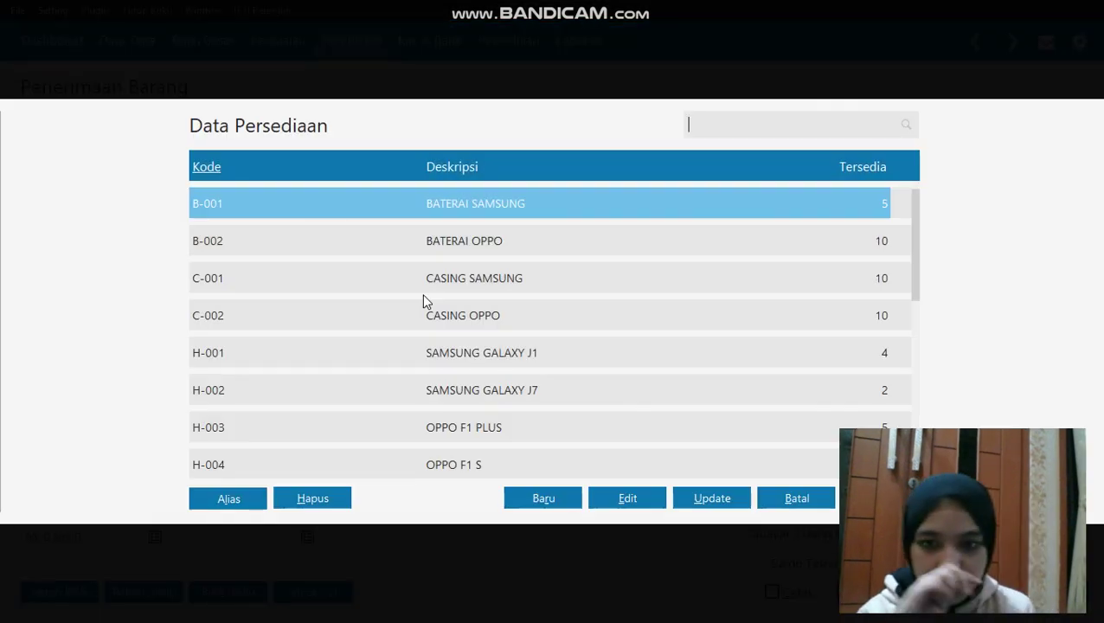
{"action": "left_click", "coordinate": [530, 488]}
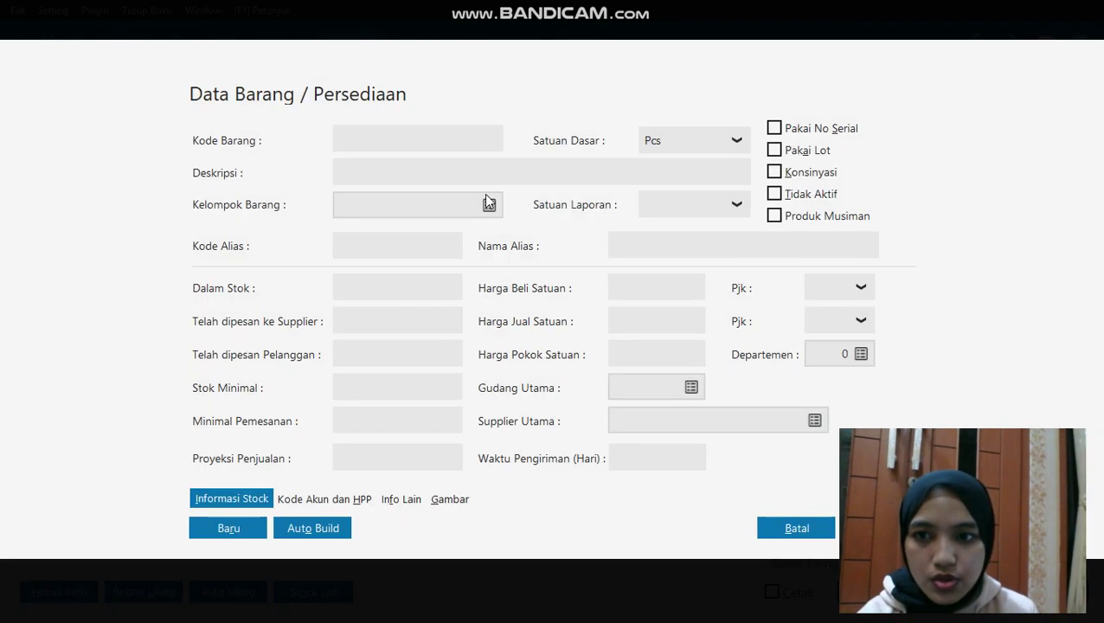
{"action": "left_click", "coordinate": [498, 205]}
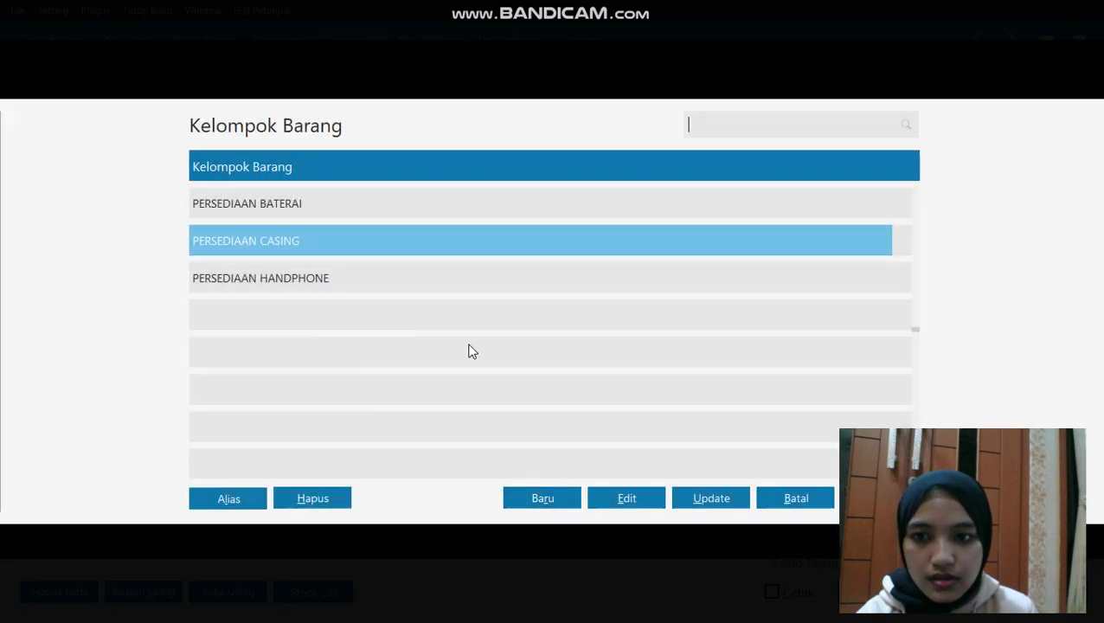
{"action": "left_click", "coordinate": [453, 316]}
{"action": "left_click", "coordinate": [459, 291]}
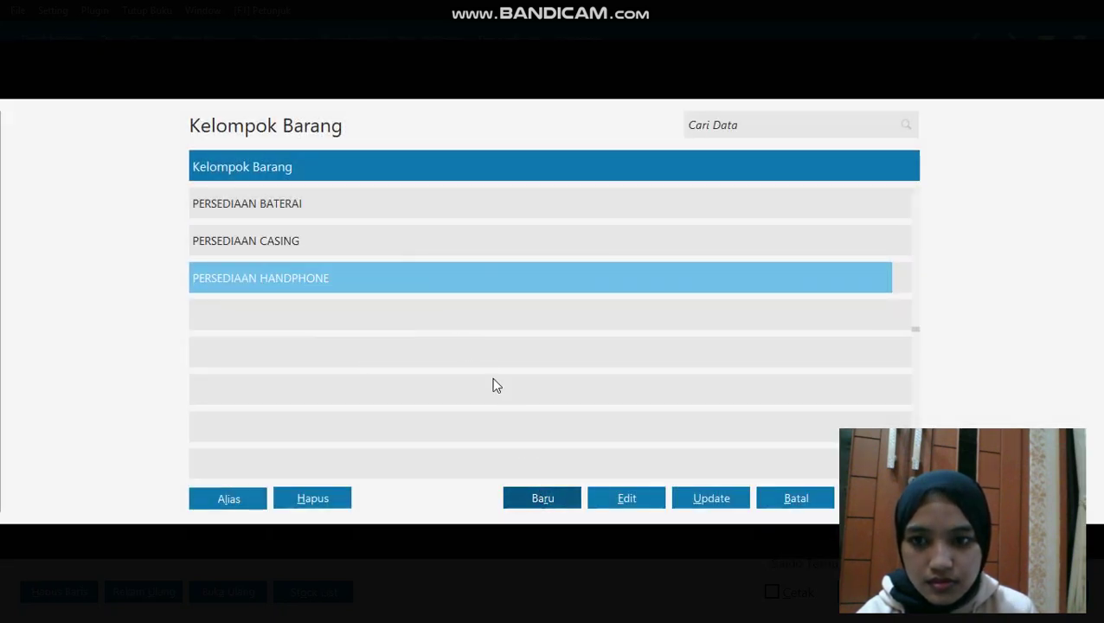
{"action": "left_click", "coordinate": [452, 203]}
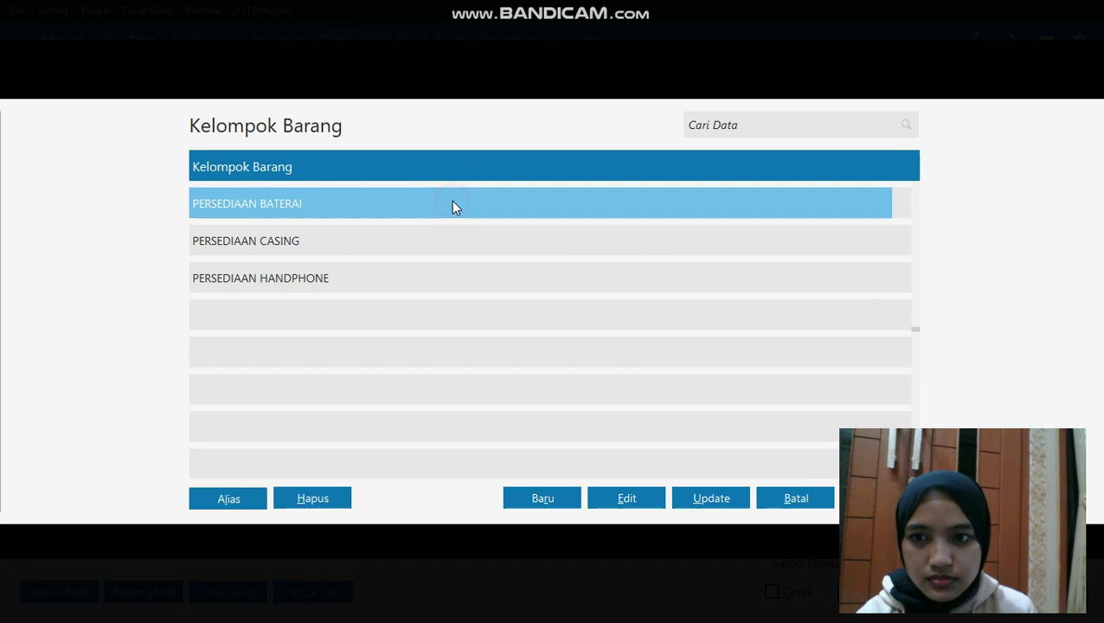
{"action": "left_click", "coordinate": [416, 304]}
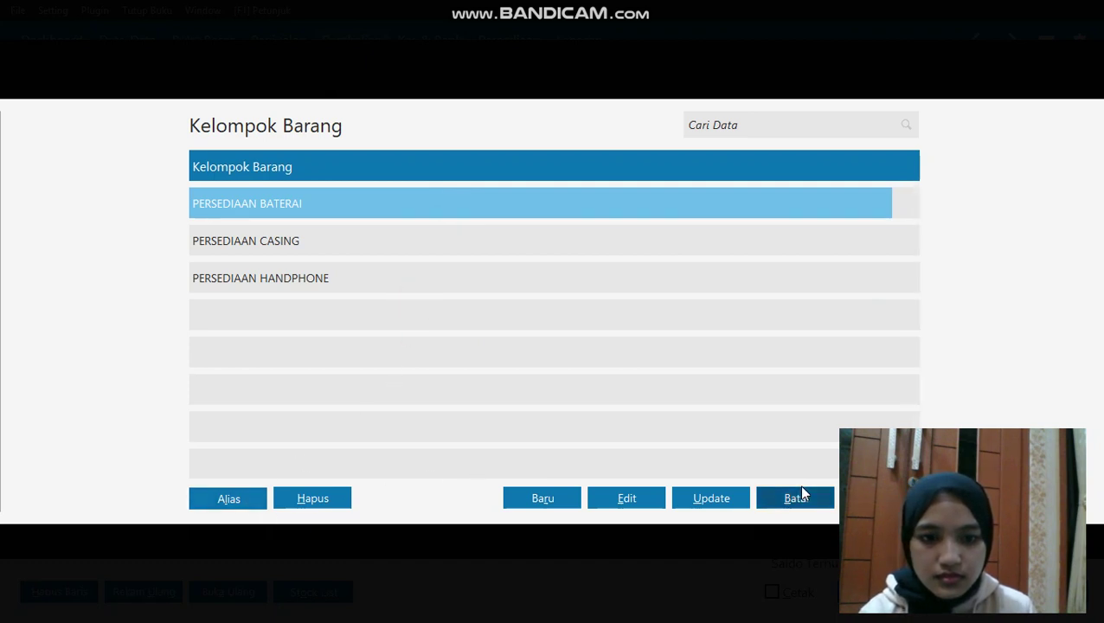
{"action": "left_click", "coordinate": [803, 502]}
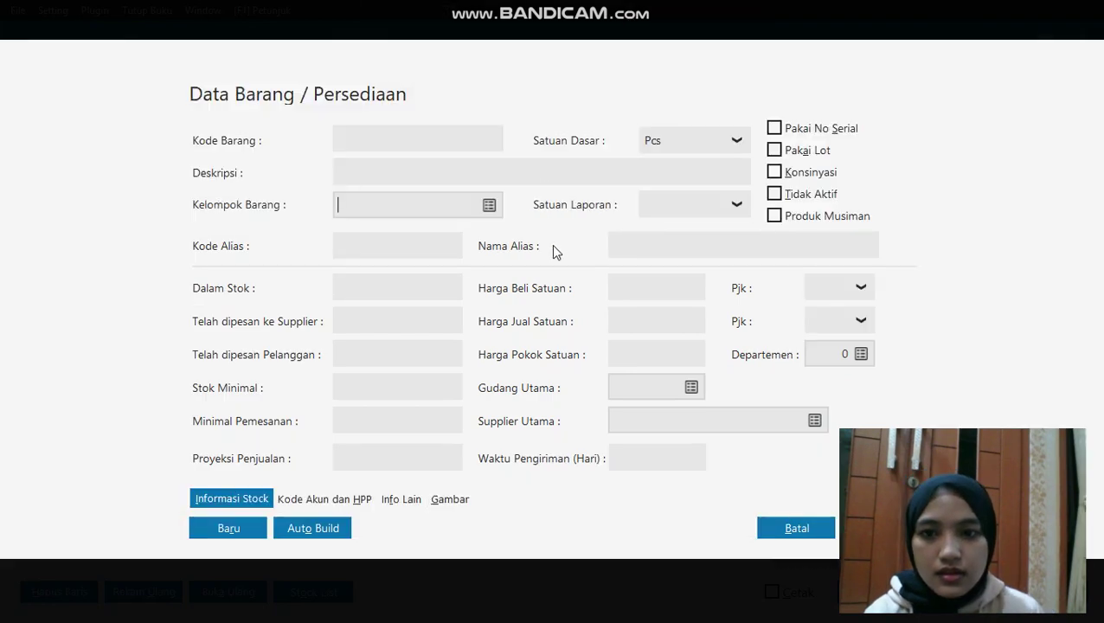
{"action": "left_click", "coordinate": [487, 205]}
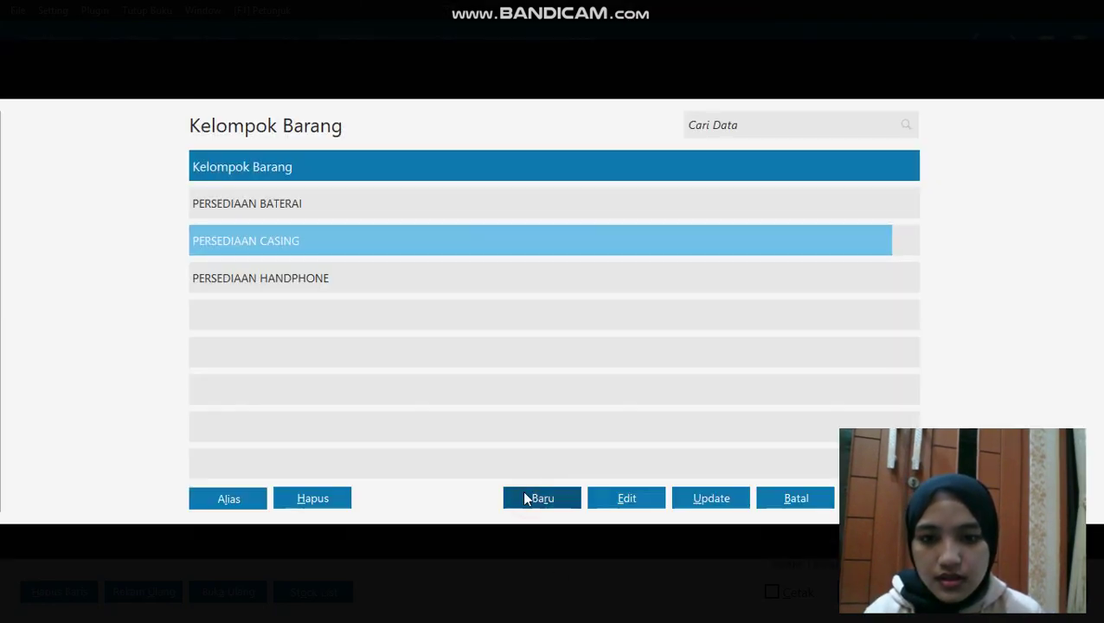
Add item group PERALATAN KOMPUTER, marked as not sold
{"action": "left_click", "coordinate": [525, 499]}
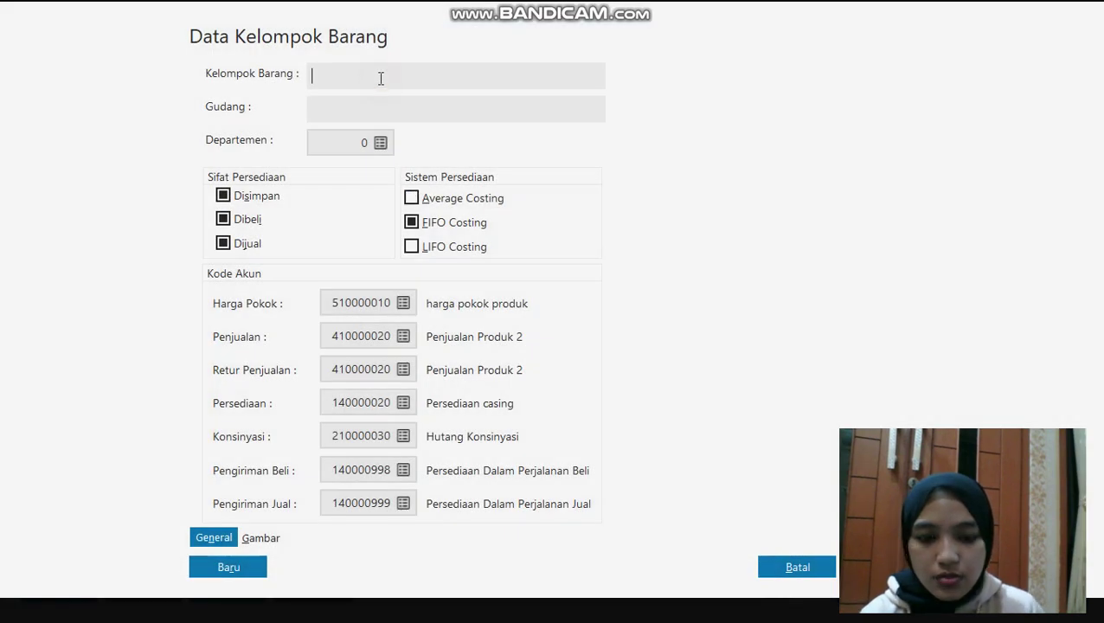
{"action": "type", "text": "PERALATA"}
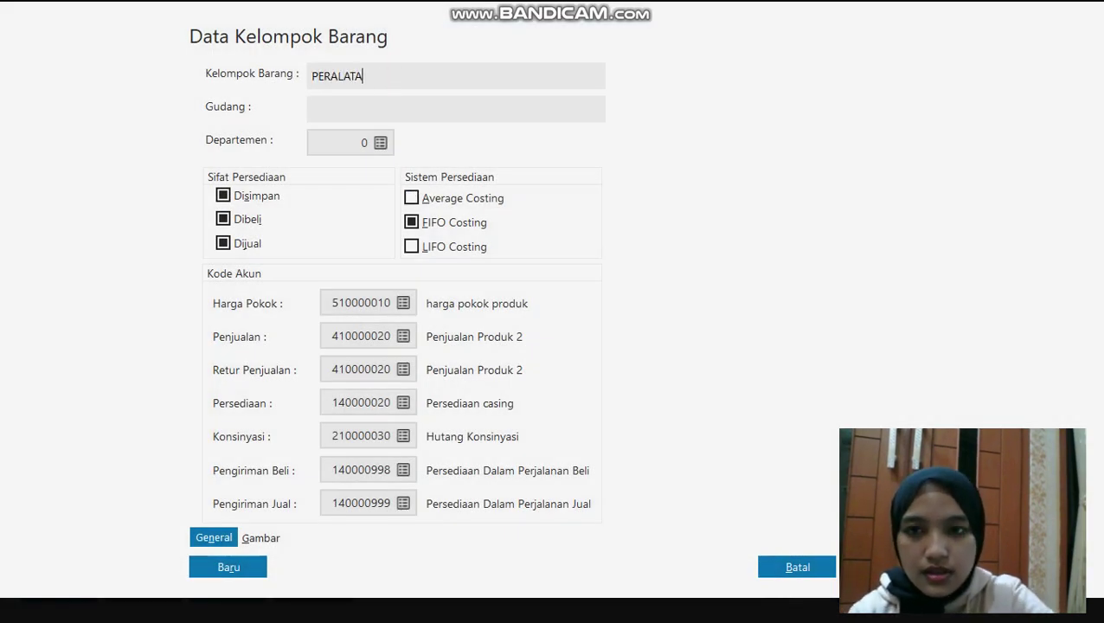
{"action": "type", "text": "N KOMPUTER"}
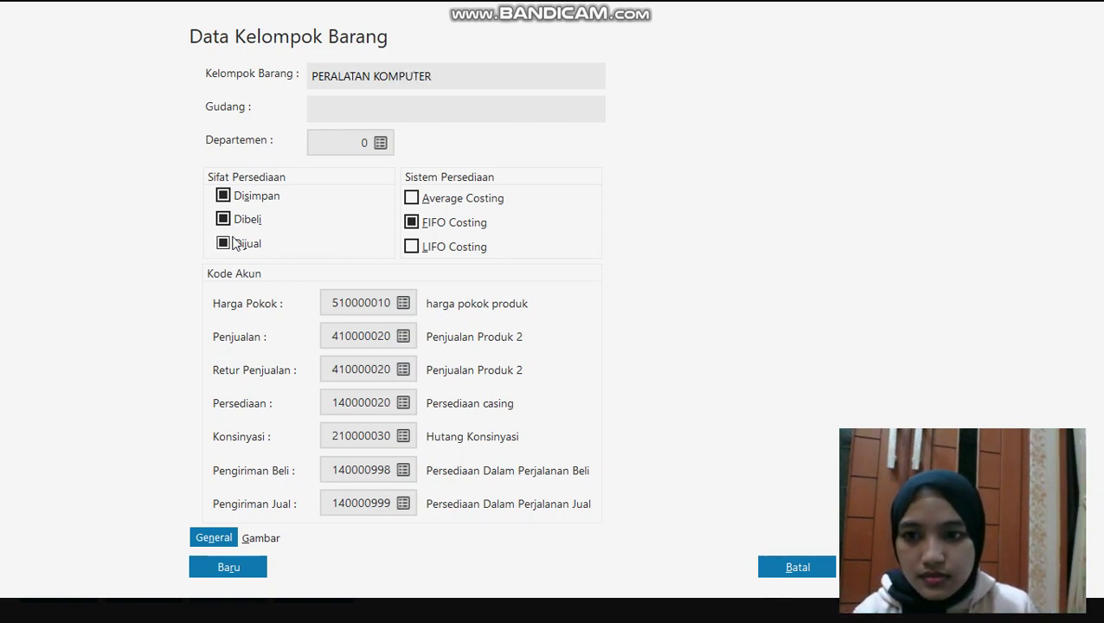
{"action": "left_click", "coordinate": [230, 243]}
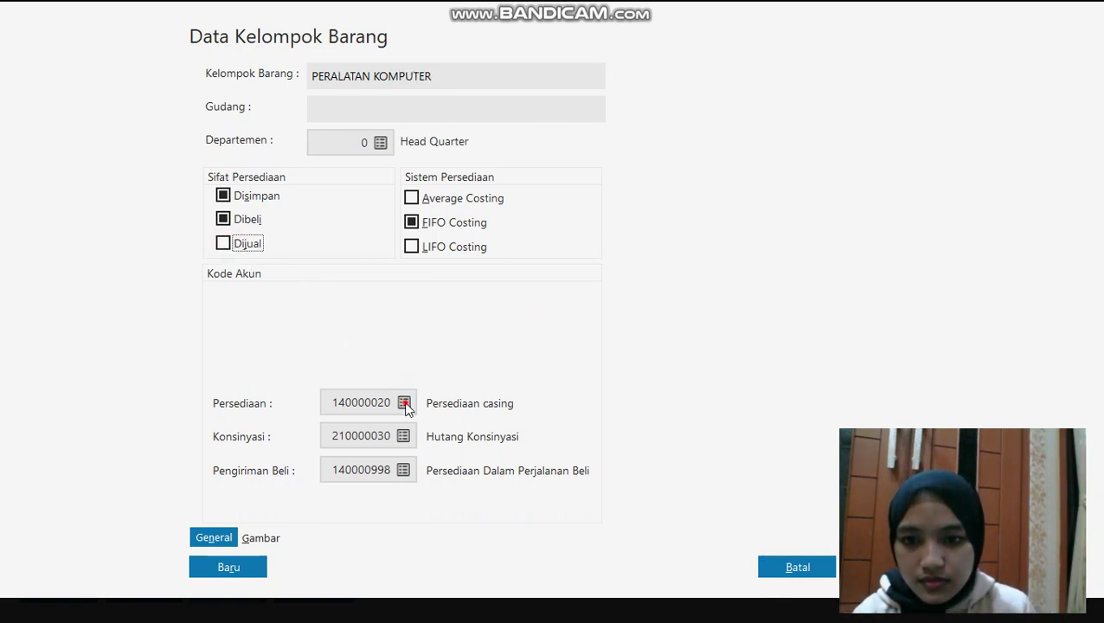
Set the group's inventory account to 170000030 Mesin dan Peralatan
{"action": "left_click", "coordinate": [404, 403]}
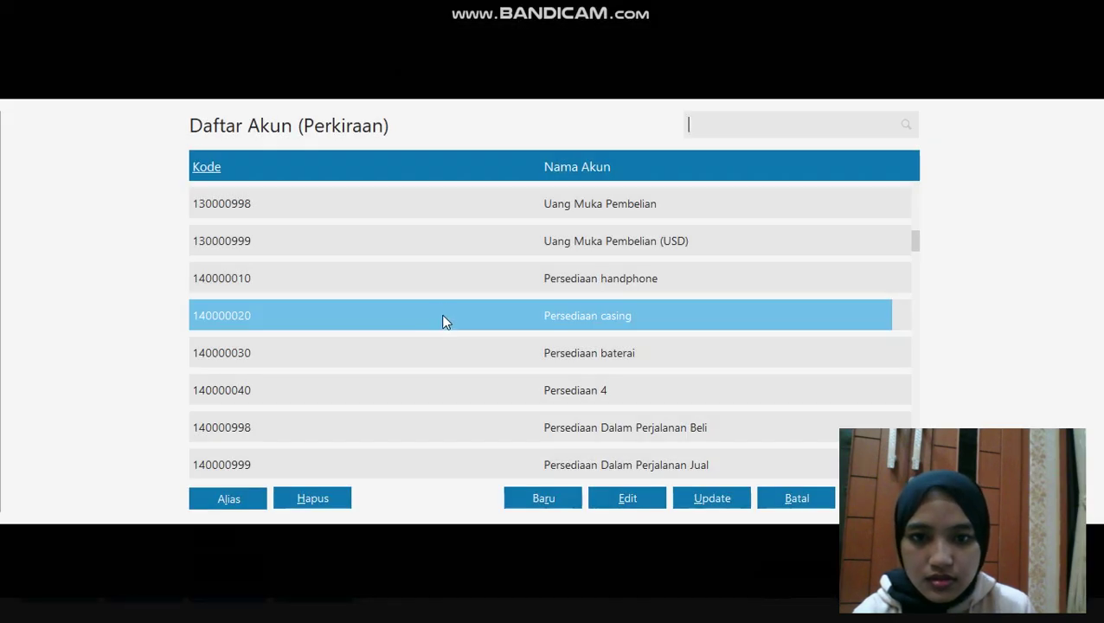
{"action": "key", "text": "Down"}
{"action": "key", "text": "Down"}
{"action": "key", "text": "Down"}
{"action": "key", "text": "Down"}
{"action": "key", "text": "Down"}
{"action": "key", "text": "Down"}
{"action": "key", "text": "Down"}
{"action": "key", "text": "Down"}
{"action": "key", "text": "Down"}
{"action": "key", "text": "Down"}
{"action": "key", "text": "Down"}
{"action": "key", "text": "Down"}
{"action": "key", "text": "Down"}
{"action": "key", "text": "Down"}
{"action": "key", "text": "Down"}
{"action": "key", "text": "Down"}
{"action": "key", "text": "Down"}
{"action": "key", "text": "Down"}
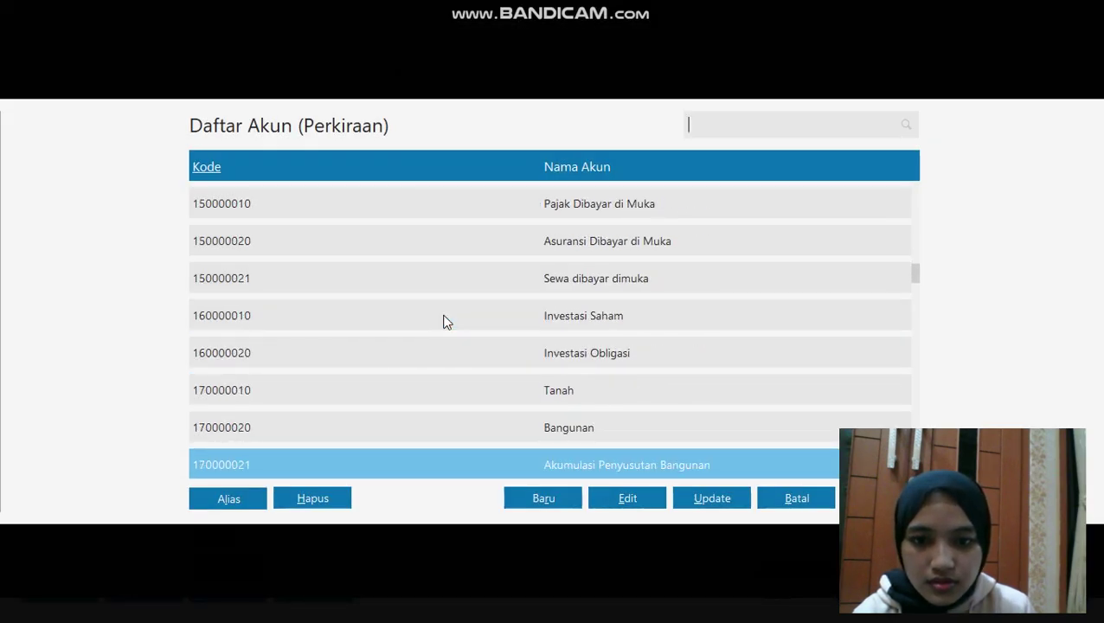
{"action": "key", "text": "Down"}
{"action": "key", "text": "Down"}
{"action": "key", "text": "Down"}
{"action": "key", "text": "Down"}
{"action": "key", "text": "Down"}
{"action": "key", "text": "Down"}
{"action": "key", "text": "Down"}
{"action": "key", "text": "Down"}
{"action": "key", "text": "Down"}
{"action": "key", "text": "Down"}
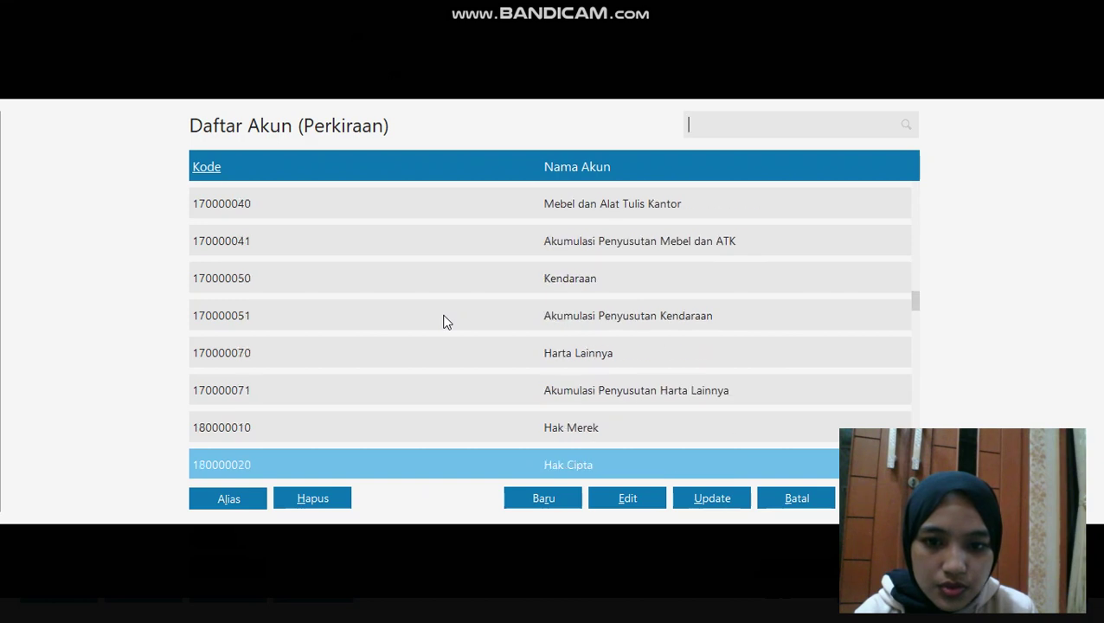
{"action": "key", "text": "Down"}
{"action": "key", "text": "Down"}
{"action": "key", "text": "Down"}
{"action": "key", "text": "Down"}
{"action": "key", "text": "Down"}
{"action": "key", "text": "Down"}
{"action": "key", "text": "Down"}
{"action": "key", "text": "Down"}
{"action": "key", "text": "Down"}
{"action": "key", "text": "Down"}
{"action": "key", "text": "Down"}
{"action": "key", "text": "Down"}
{"action": "key", "text": "Down"}
{"action": "key", "text": "Down"}
{"action": "key", "text": "Down"}
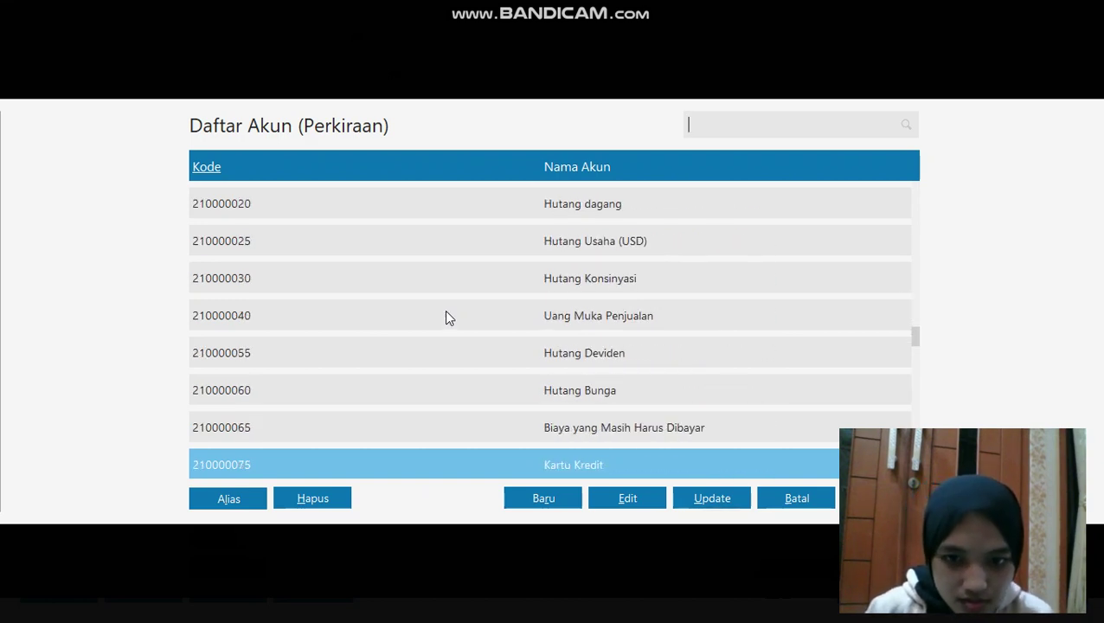
{"action": "key", "text": "Down"}
{"action": "key", "text": "Down"}
{"action": "key", "text": "Down"}
{"action": "key", "text": "Down"}
{"action": "key", "text": "Down"}
{"action": "key", "text": "Down"}
{"action": "key", "text": "Down"}
{"action": "key", "text": "Down"}
{"action": "key", "text": "Down"}
{"action": "key", "text": "Down"}
{"action": "key", "text": "Down"}
{"action": "key", "text": "Down"}
{"action": "key", "text": "Down"}
{"action": "key", "text": "Down"}
{"action": "key", "text": "Down"}
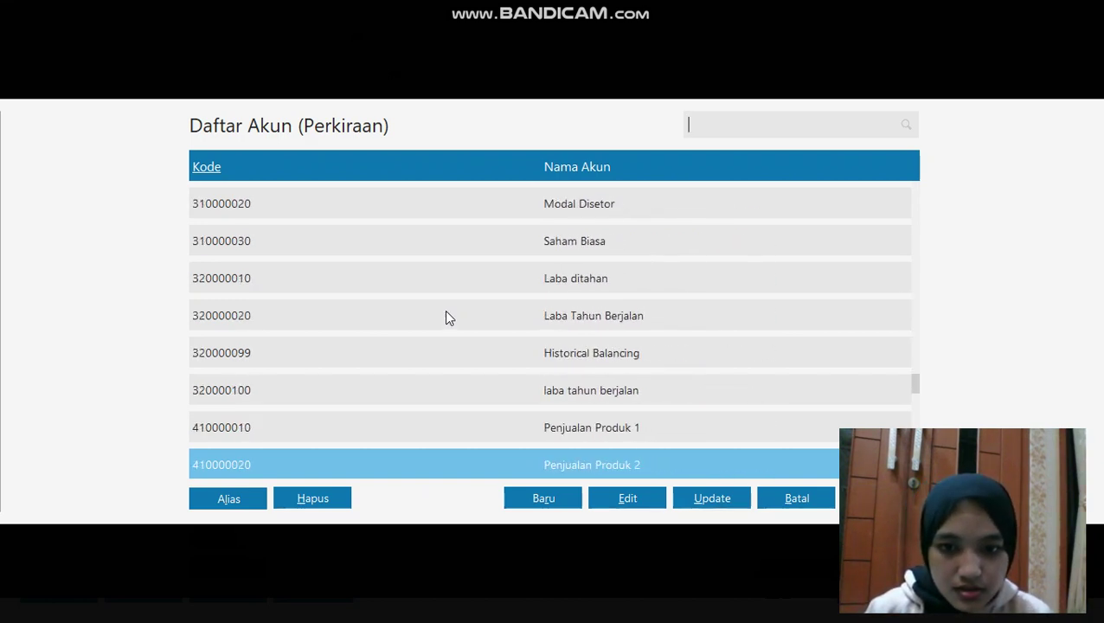
{"action": "key", "text": "Down"}
{"action": "key", "text": "Down"}
{"action": "key", "text": "Down"}
{"action": "key", "text": "Down"}
{"action": "key", "text": "Down"}
{"action": "key", "text": "Down"}
{"action": "key", "text": "Down"}
{"action": "key", "text": "Down"}
{"action": "key", "text": "Down"}
{"action": "key", "text": "Down"}
{"action": "key", "text": "Down"}
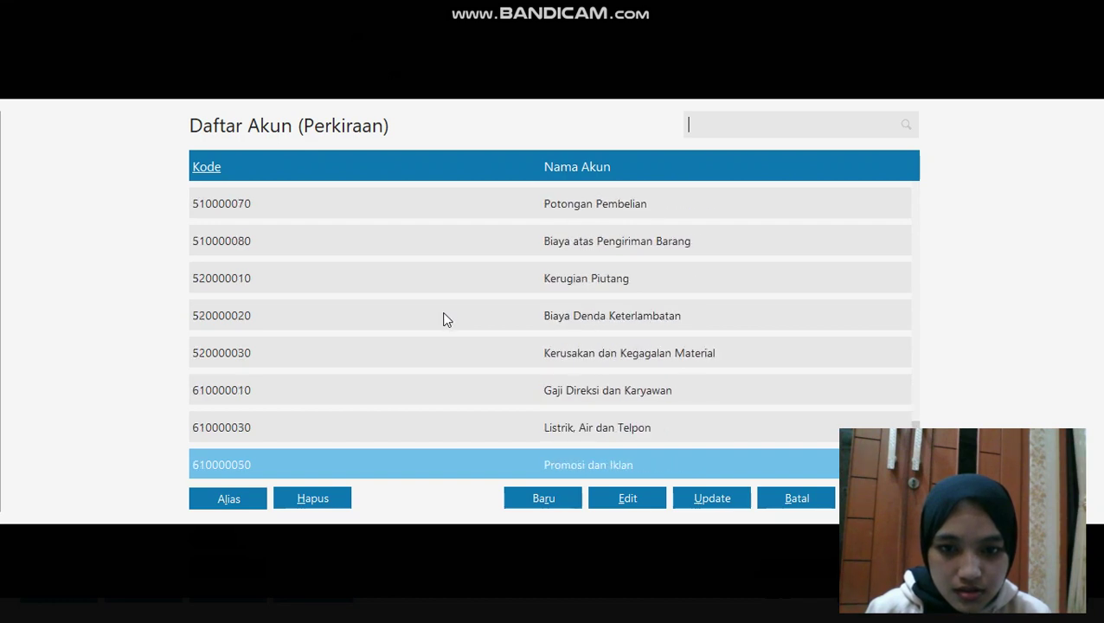
{"action": "key", "text": "Down"}
{"action": "key", "text": "Down"}
{"action": "key", "text": "Down"}
{"action": "key", "text": "Down"}
{"action": "key", "text": "Down"}
{"action": "key", "text": "Down"}
{"action": "key", "text": "Down"}
{"action": "key", "text": "Down"}
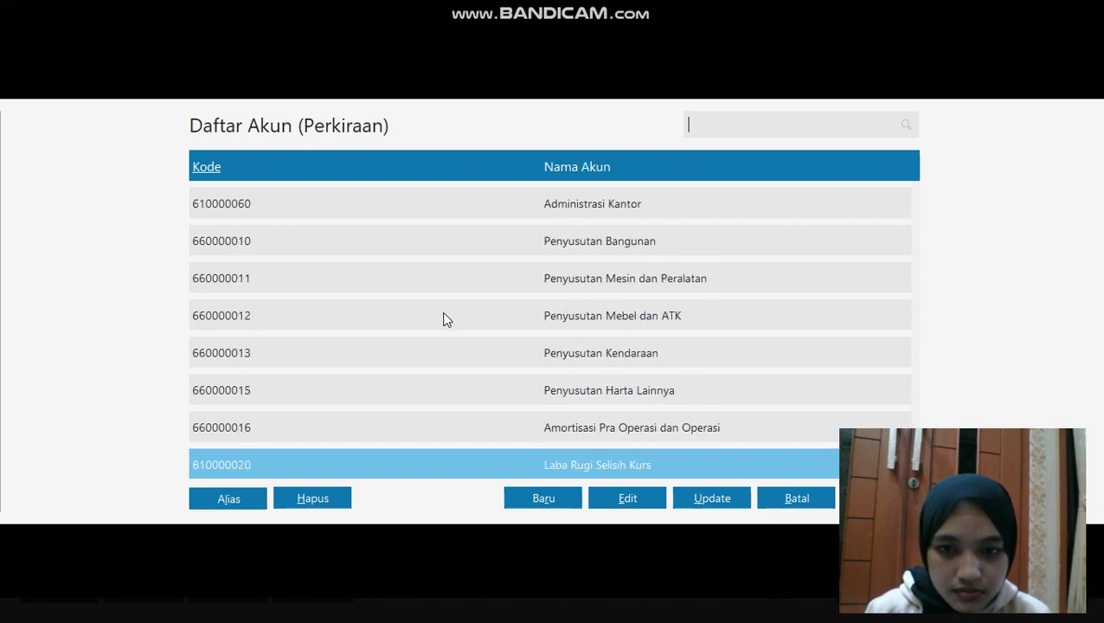
{"action": "key", "text": "Down"}
{"action": "key", "text": "Down"}
{"action": "key", "text": "Down"}
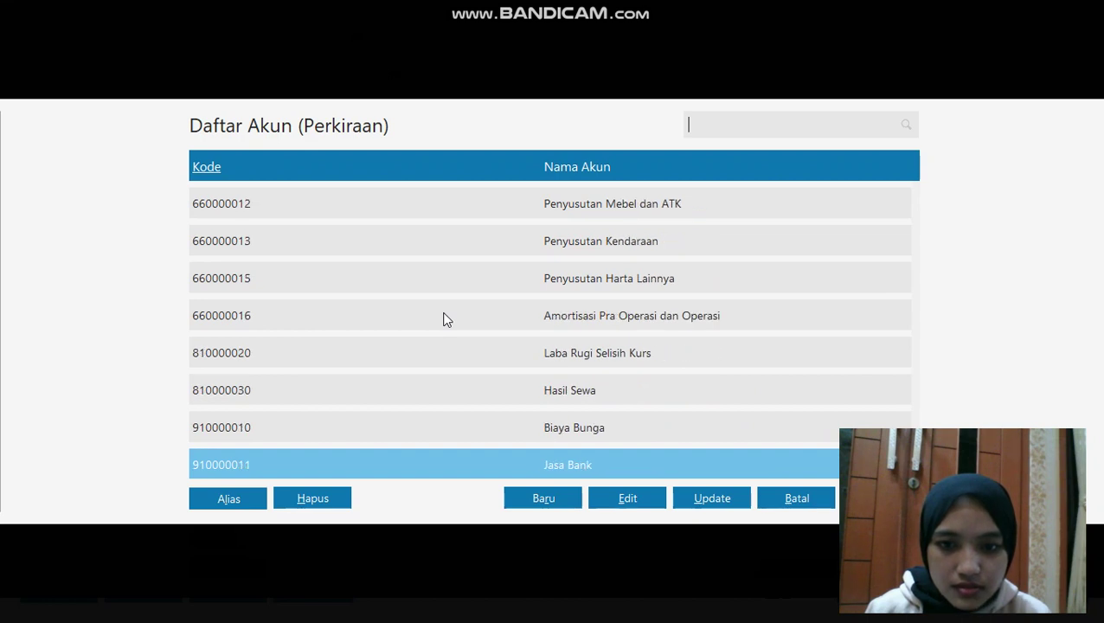
{"action": "key", "text": "Up"}
{"action": "key", "text": "Up"}
{"action": "key", "text": "Up"}
{"action": "key", "text": "Up"}
{"action": "key", "text": "Up"}
{"action": "key", "text": "Up"}
{"action": "key", "text": "Up"}
{"action": "key", "text": "Up"}
{"action": "key", "text": "Up"}
{"action": "key", "text": "Up"}
{"action": "key", "text": "Up"}
{"action": "key", "text": "Up"}
{"action": "key", "text": "Up"}
{"action": "key", "text": "Up"}
{"action": "key", "text": "Up"}
{"action": "key", "text": "Up"}
{"action": "key", "text": "Up"}
{"action": "key", "text": "Up"}
{"action": "key", "text": "Up"}
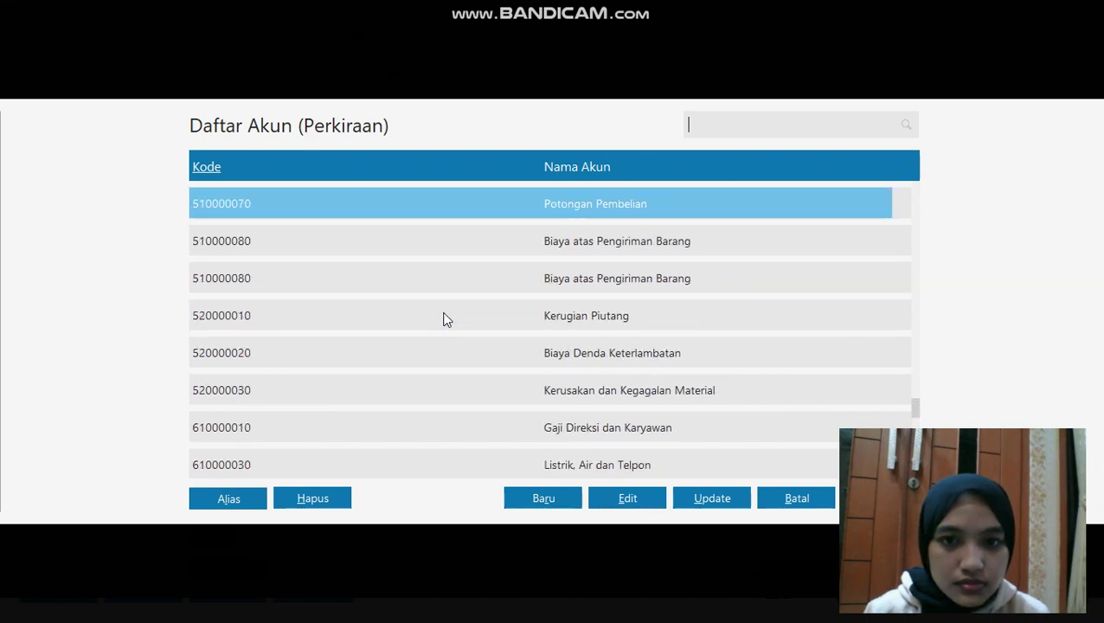
{"action": "key", "text": "Up"}
{"action": "key", "text": "Up"}
{"action": "key", "text": "Up"}
{"action": "key", "text": "Up"}
{"action": "key", "text": "Up"}
{"action": "key", "text": "Up"}
{"action": "key", "text": "Up"}
{"action": "key", "text": "Up"}
{"action": "key", "text": "Up"}
{"action": "key", "text": "Up"}
{"action": "key", "text": "Up"}
{"action": "key", "text": "Up"}
{"action": "key", "text": "Up"}
{"action": "key", "text": "Up"}
{"action": "key", "text": "Up"}
{"action": "key", "text": "Up"}
{"action": "key", "text": "Up"}
{"action": "key", "text": "Up"}
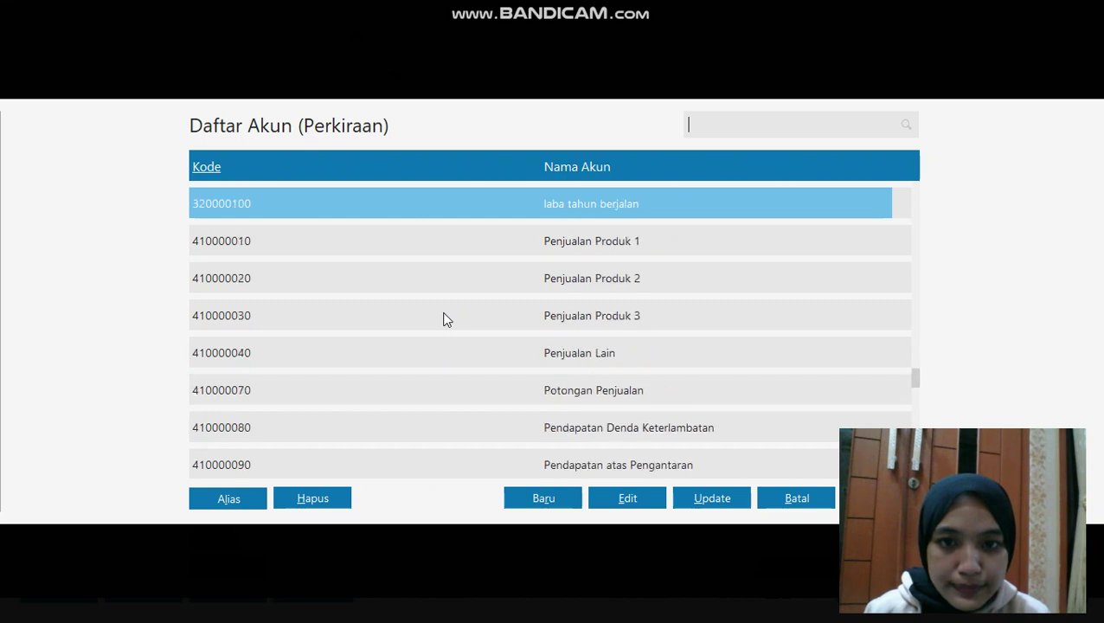
{"action": "key", "text": "Up"}
{"action": "key", "text": "Up"}
{"action": "key", "text": "Up"}
{"action": "key", "text": "Up"}
{"action": "key", "text": "Up"}
{"action": "key", "text": "Up"}
{"action": "key", "text": "Up"}
{"action": "key", "text": "Up"}
{"action": "key", "text": "Up"}
{"action": "key", "text": "Up"}
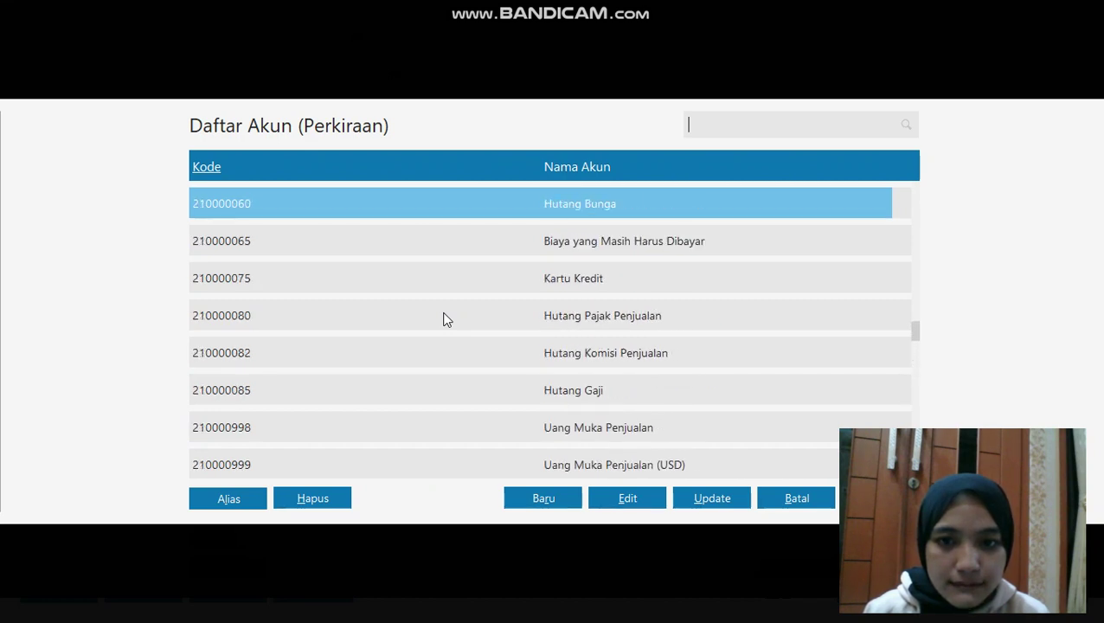
{"action": "key", "text": "Up"}
{"action": "key", "text": "Up"}
{"action": "key", "text": "Up"}
{"action": "key", "text": "Up"}
{"action": "key", "text": "Up"}
{"action": "key", "text": "Up"}
{"action": "key", "text": "Up"}
{"action": "key", "text": "Up"}
{"action": "key", "text": "Up"}
{"action": "key", "text": "Up"}
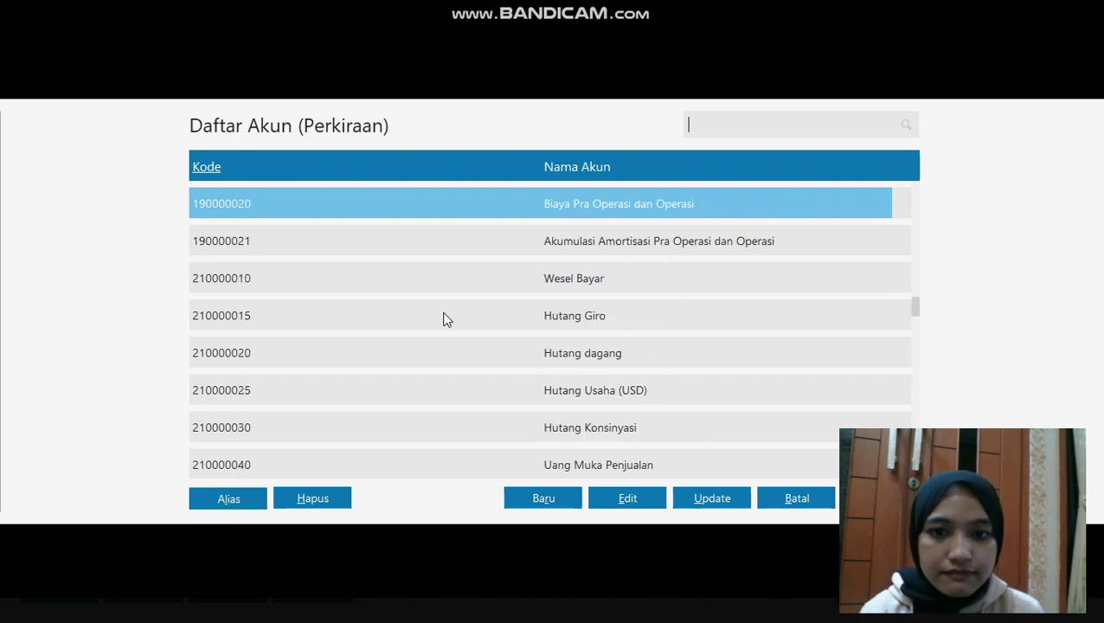
{"action": "key", "text": "Up"}
{"action": "key", "text": "Up"}
{"action": "key", "text": "Up"}
{"action": "key", "text": "Up"}
{"action": "key", "text": "Up"}
{"action": "key", "text": "Up"}
{"action": "key", "text": "Up"}
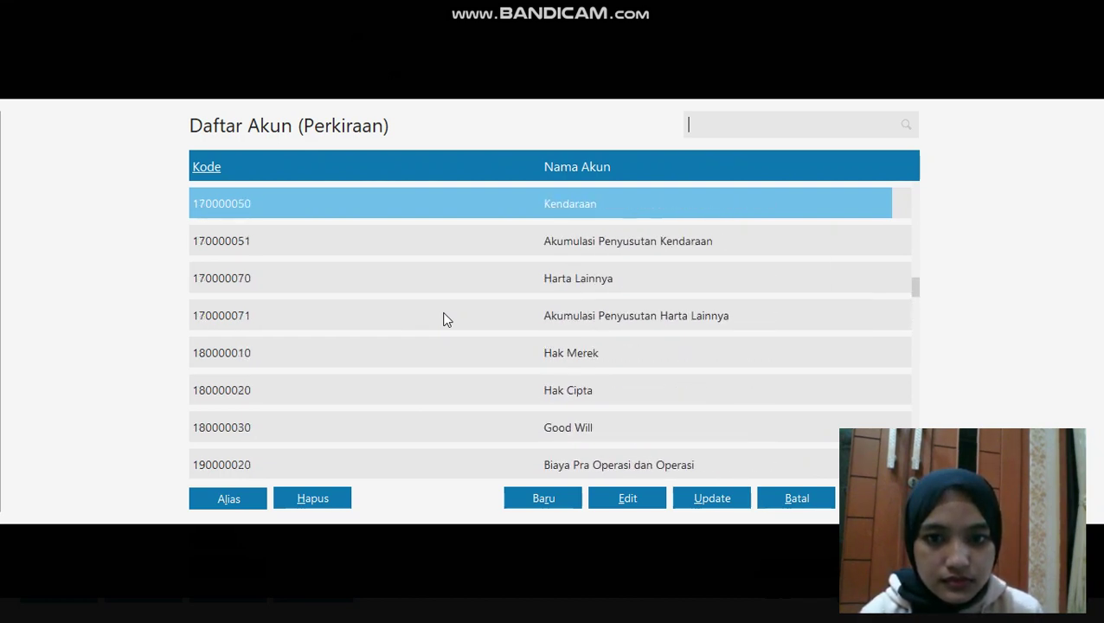
{"action": "key", "text": "Up"}
{"action": "key", "text": "Up"}
{"action": "key", "text": "Up"}
{"action": "key", "text": "Up"}
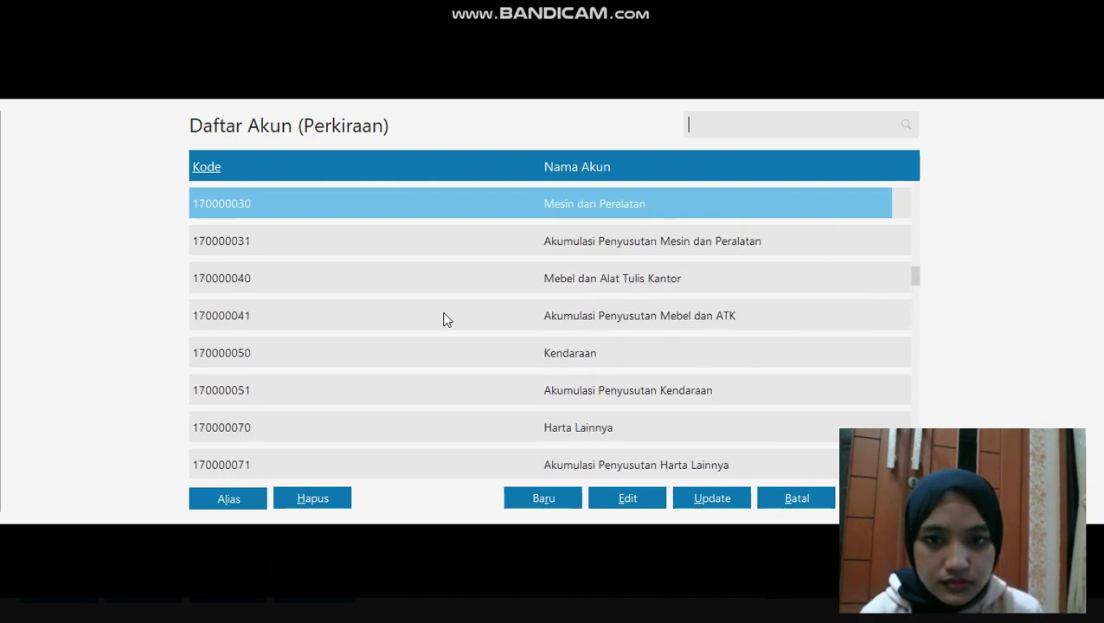
{"action": "left_click", "coordinate": [518, 195]}
{"action": "key", "text": "Return"}
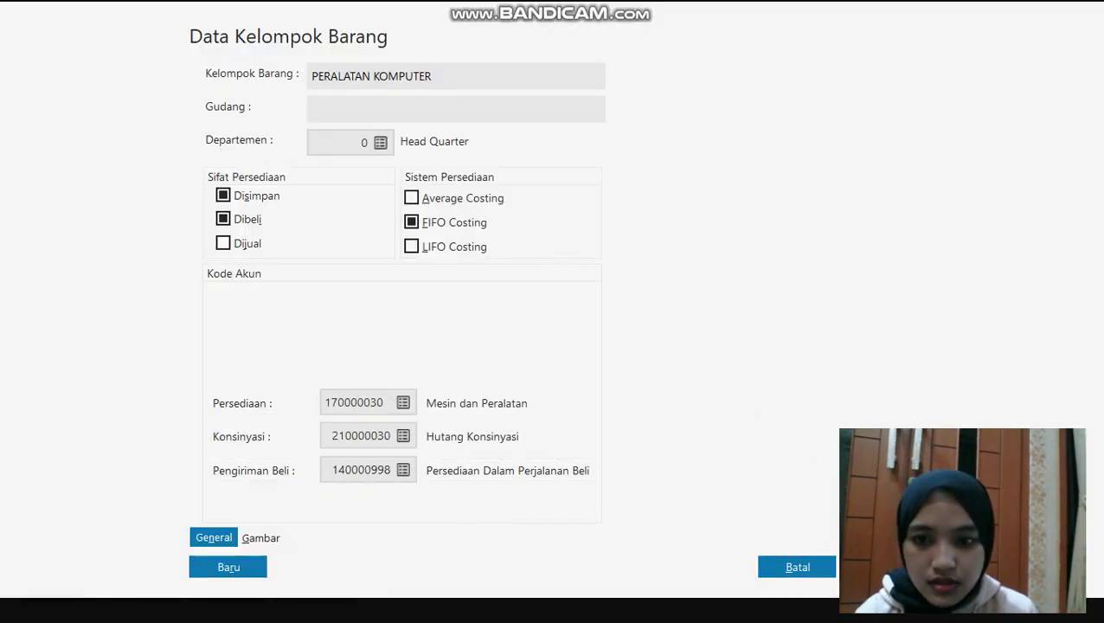
Save the group, applying its account codes to all products
{"action": "left_click", "coordinate": [881, 566]}
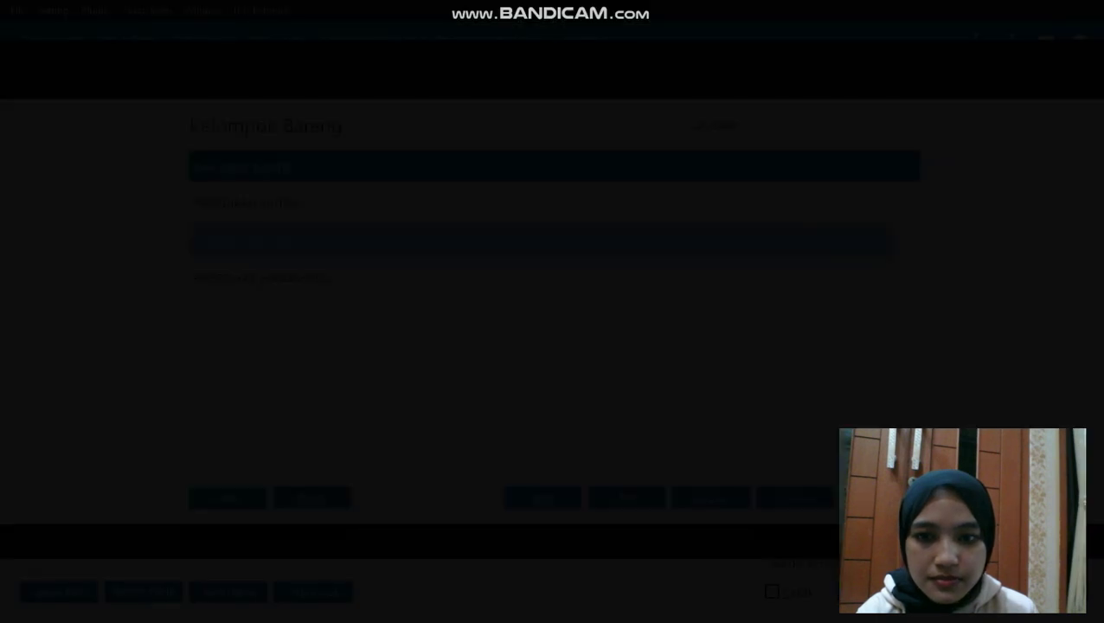
{"action": "left_click", "coordinate": [779, 408]}
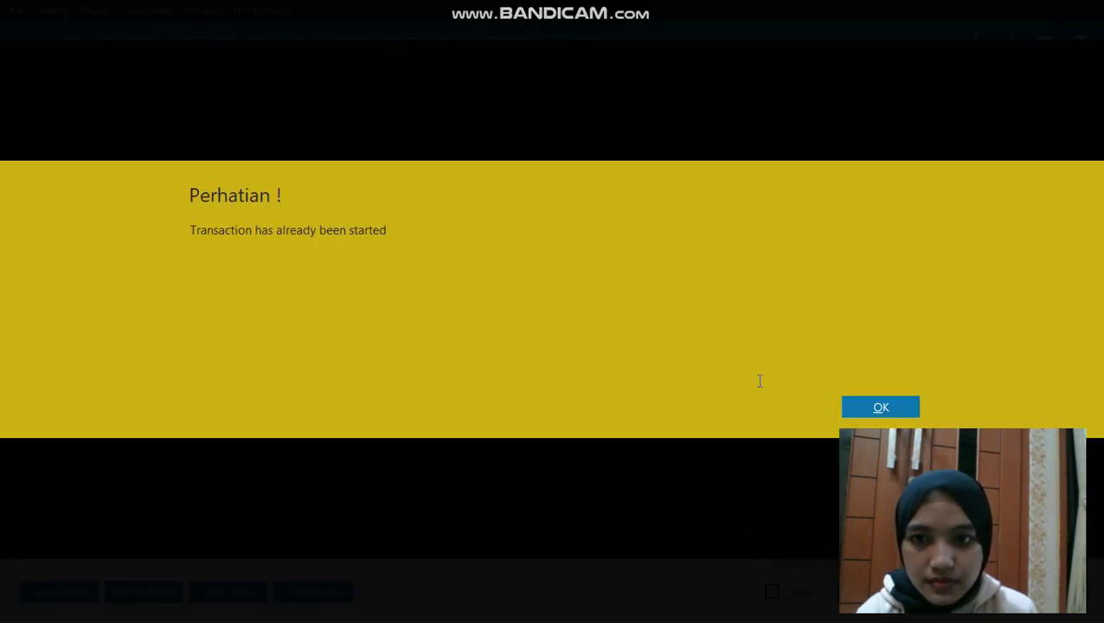
{"action": "left_click", "coordinate": [845, 409]}
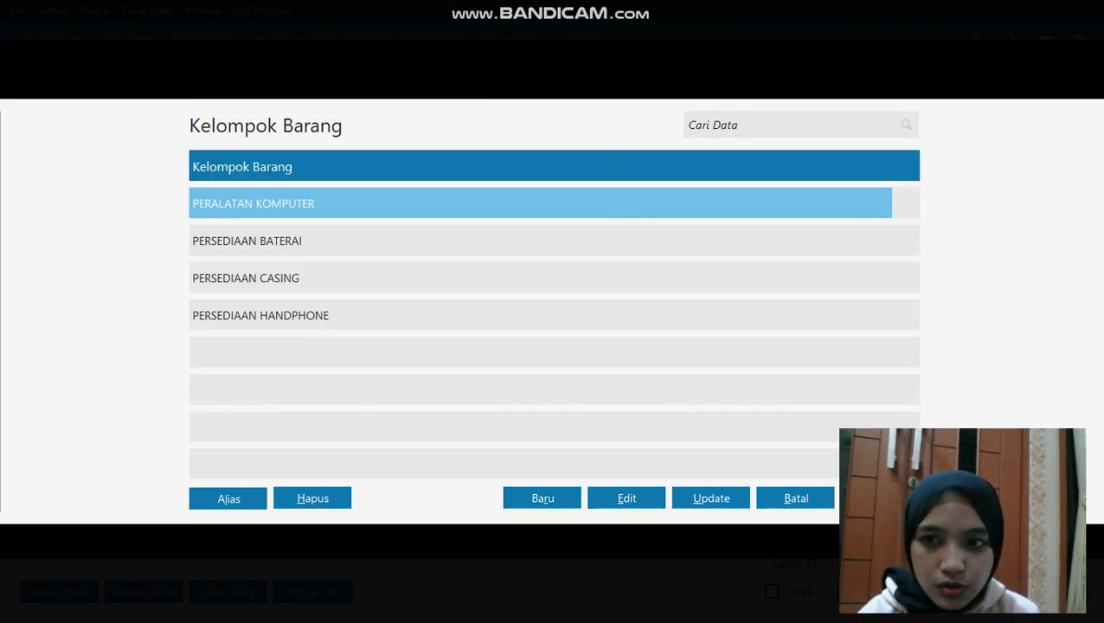
Assign group PERALATAN KOMPUTER and save item P-001 CPU KOMPUTER
{"action": "left_click", "coordinate": [879, 498]}
{"action": "left_click", "coordinate": [417, 135]}
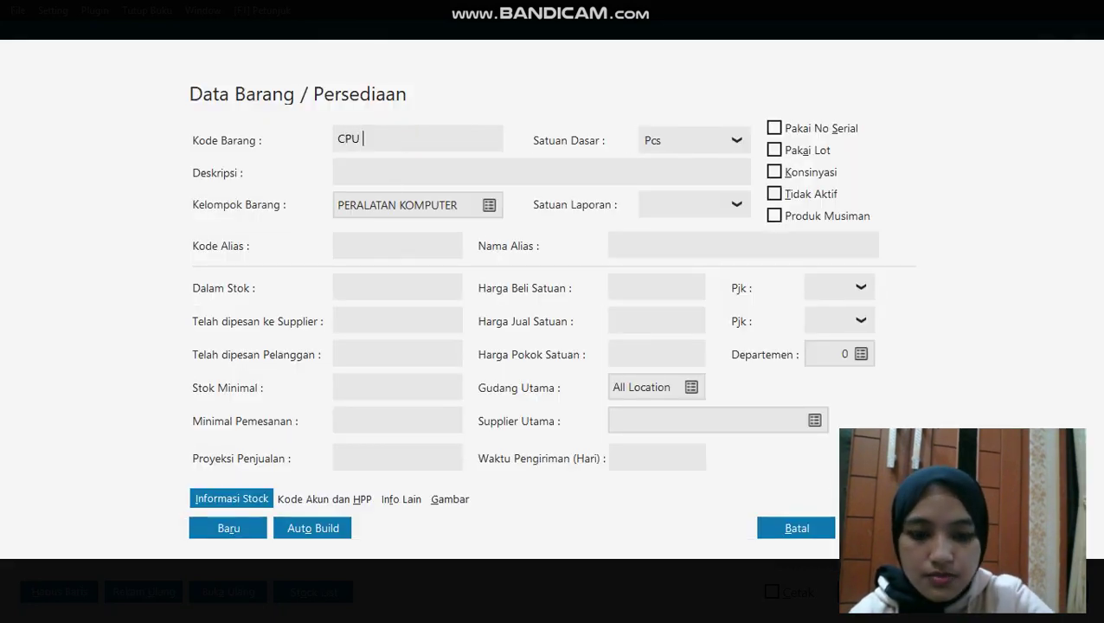
{"action": "type", "text": "CPU KOMPUTER"}
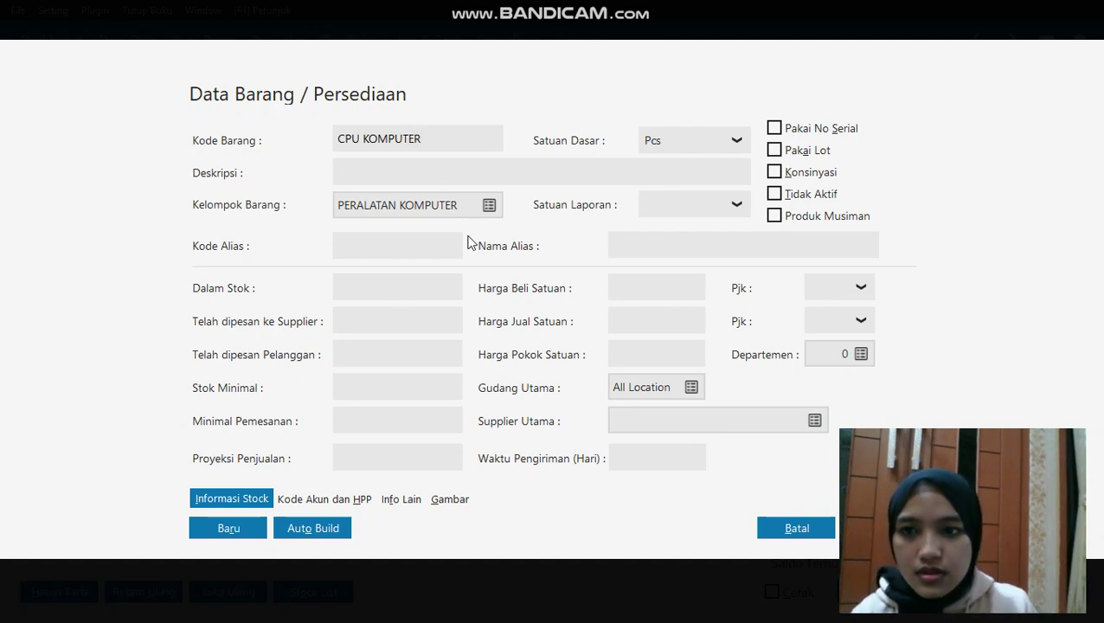
{"action": "left_click_drag", "start_coordinate": [431, 138], "coordinate": [335, 139]}
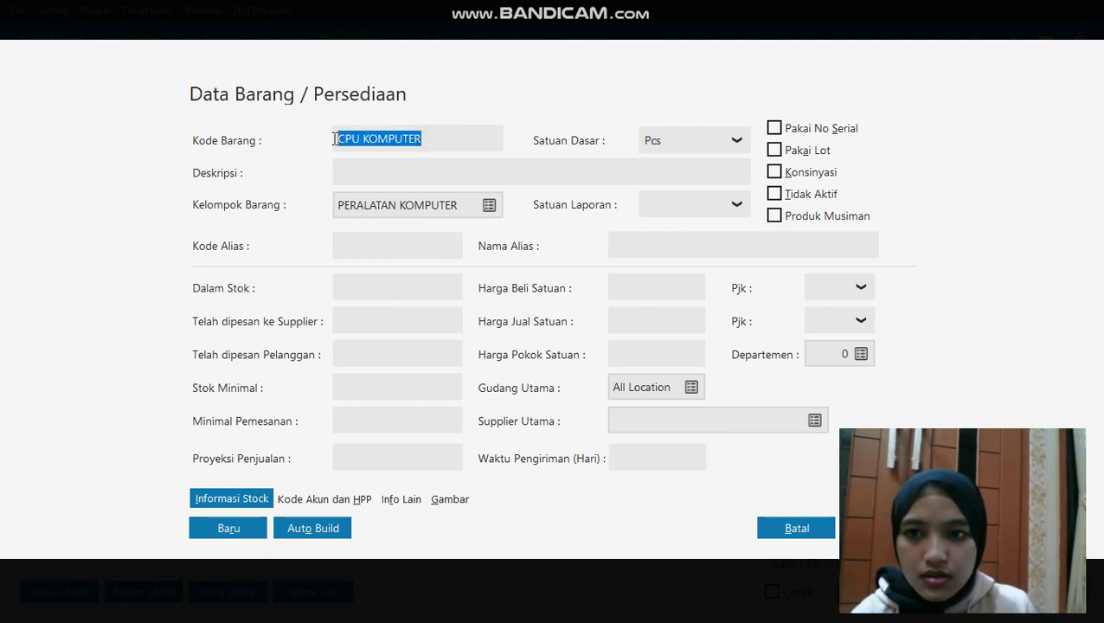
{"action": "key", "text": "BackSpace"}
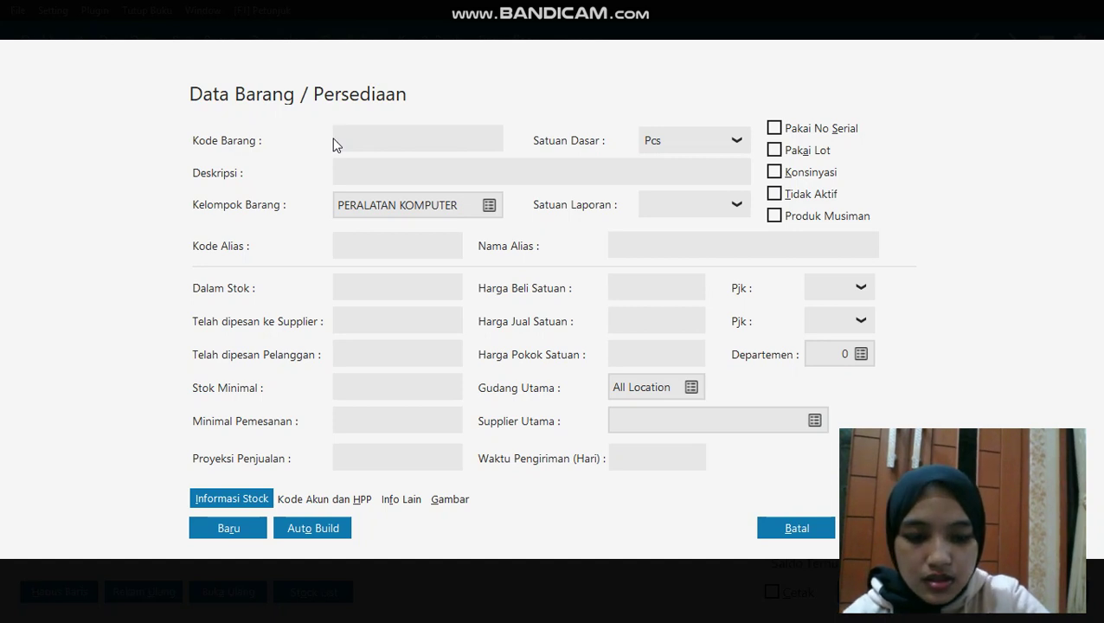
{"action": "type", "text": "P-001"}
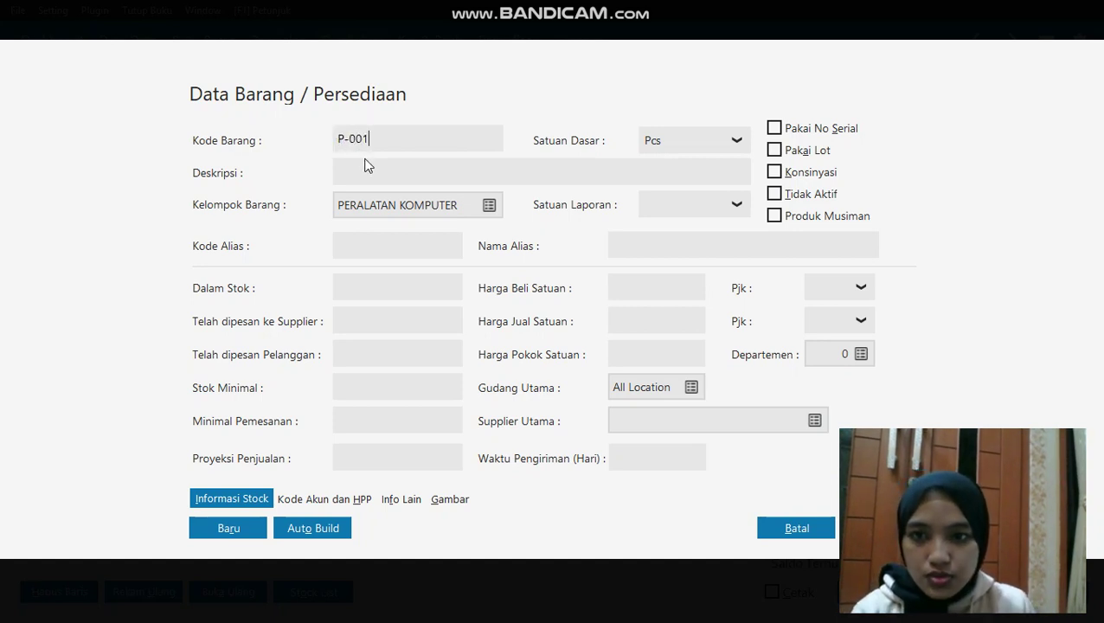
{"action": "left_click", "coordinate": [367, 166]}
{"action": "type", "text": "CPU KO"}
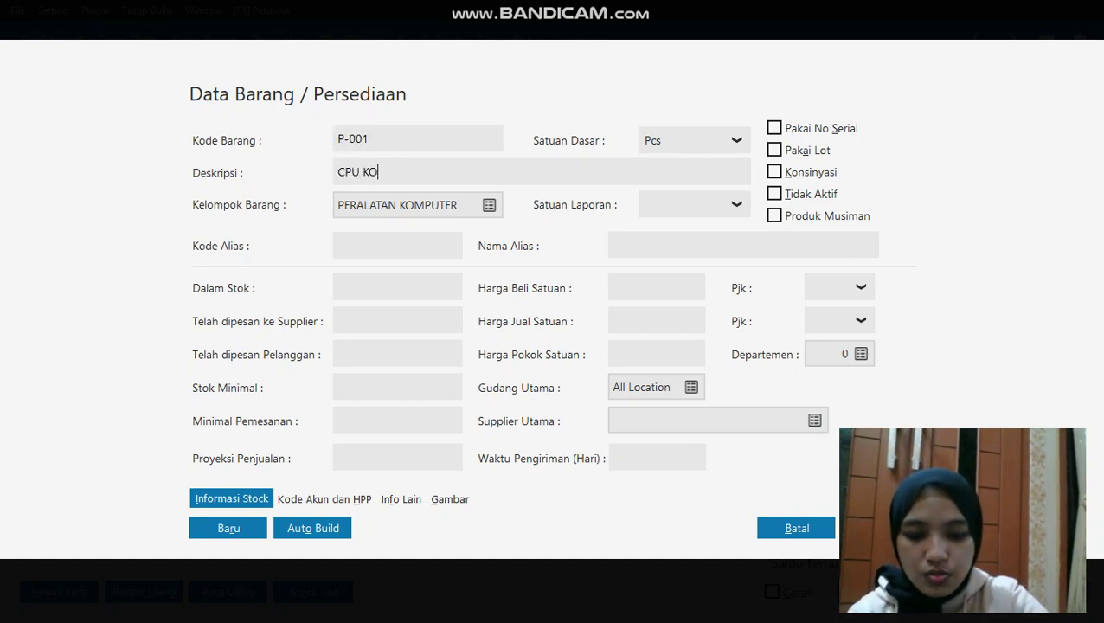
{"action": "type", "text": "MPUTER"}
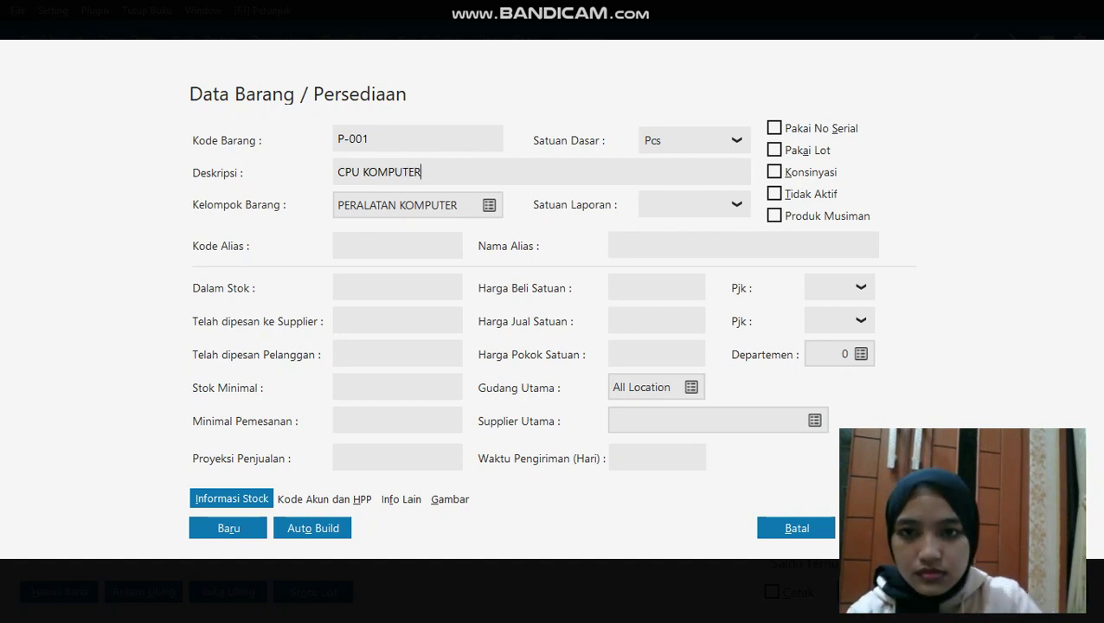
{"action": "left_click", "coordinate": [221, 528]}
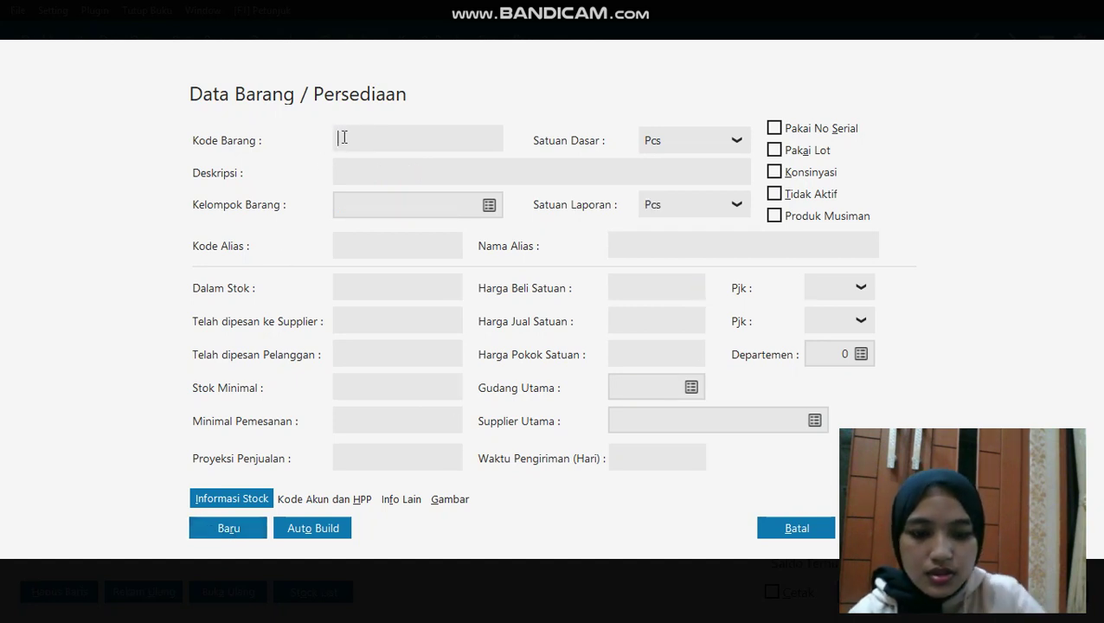
Add items P-002 MONITOR and P-003 PRINTER, then close the item form
{"action": "type", "text": "P-002"}
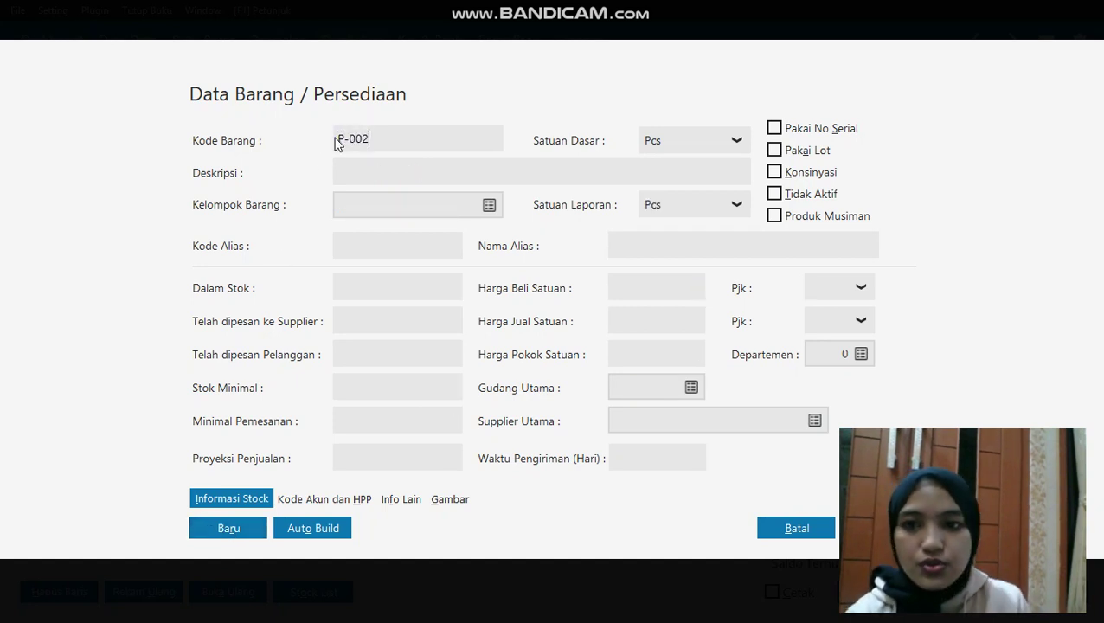
{"action": "left_click", "coordinate": [365, 170]}
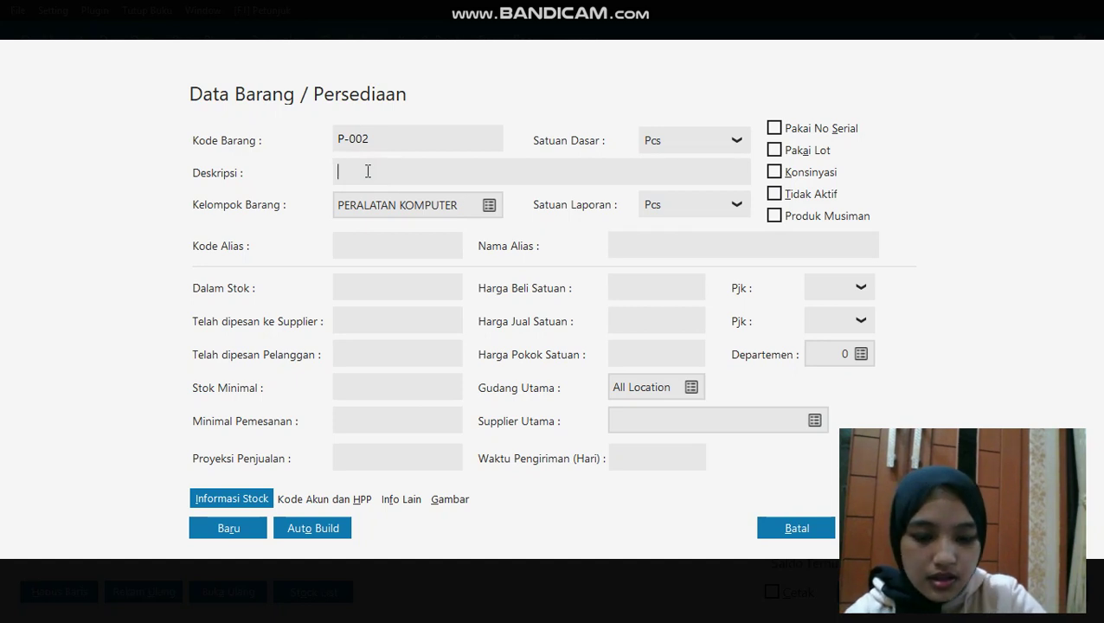
{"action": "type", "text": "MONITOR"}
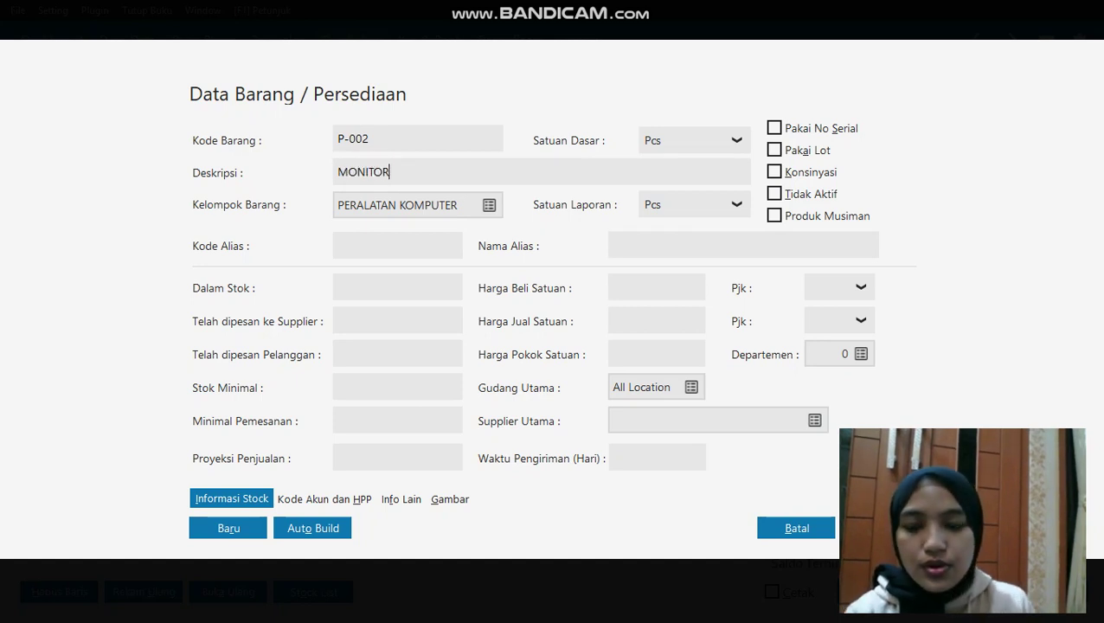
{"action": "left_click", "coordinate": [204, 529]}
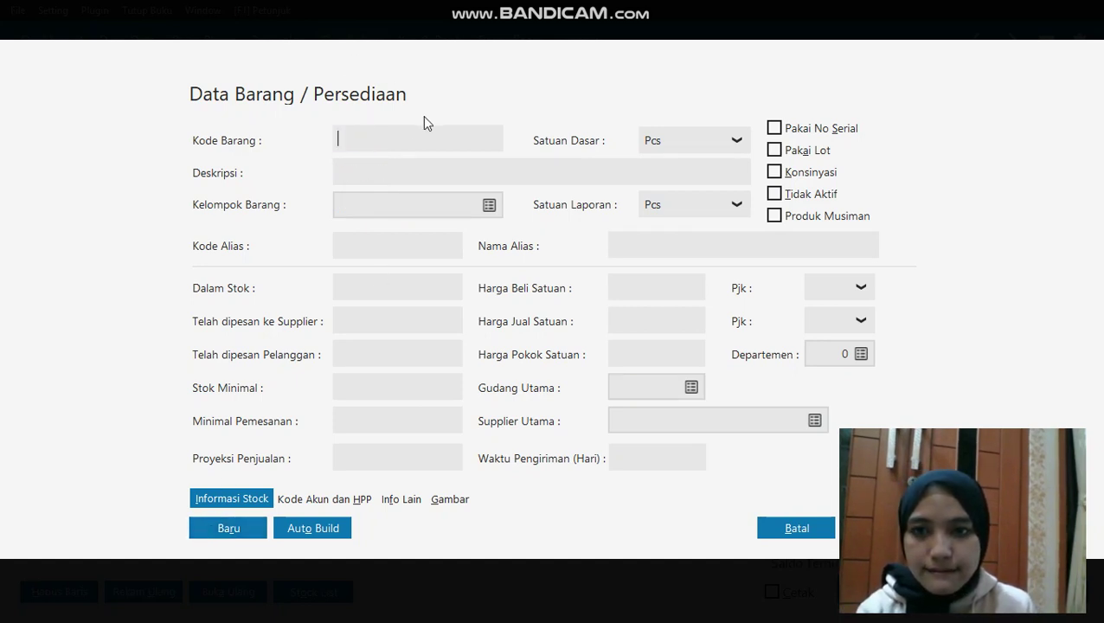
{"action": "type", "text": "P-00"}
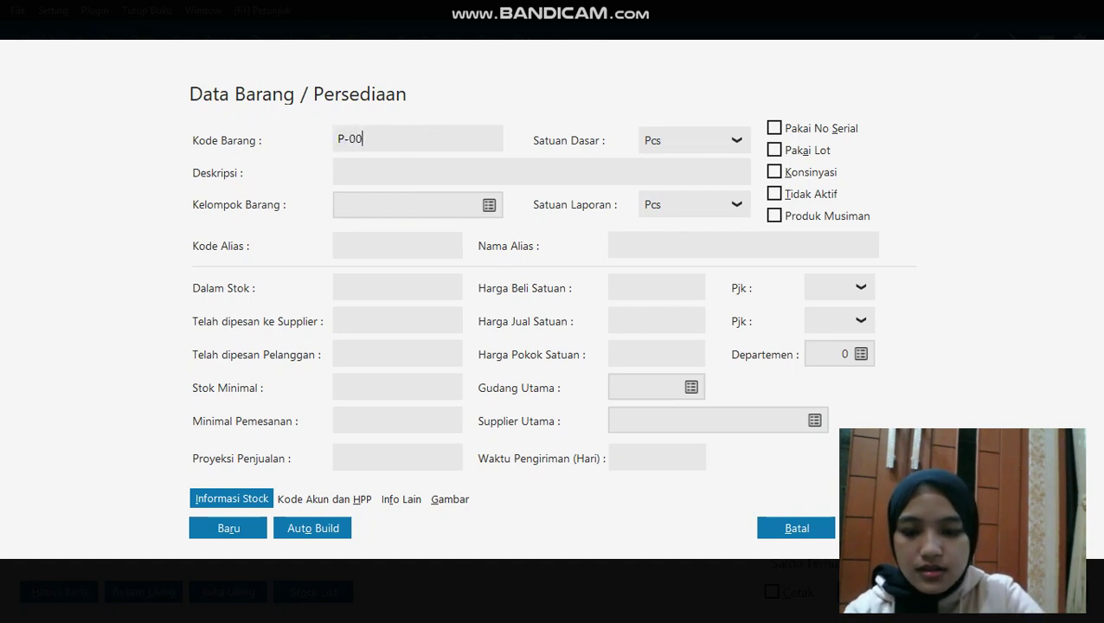
{"action": "type", "text": "3"}
{"action": "left_click", "coordinate": [443, 171]}
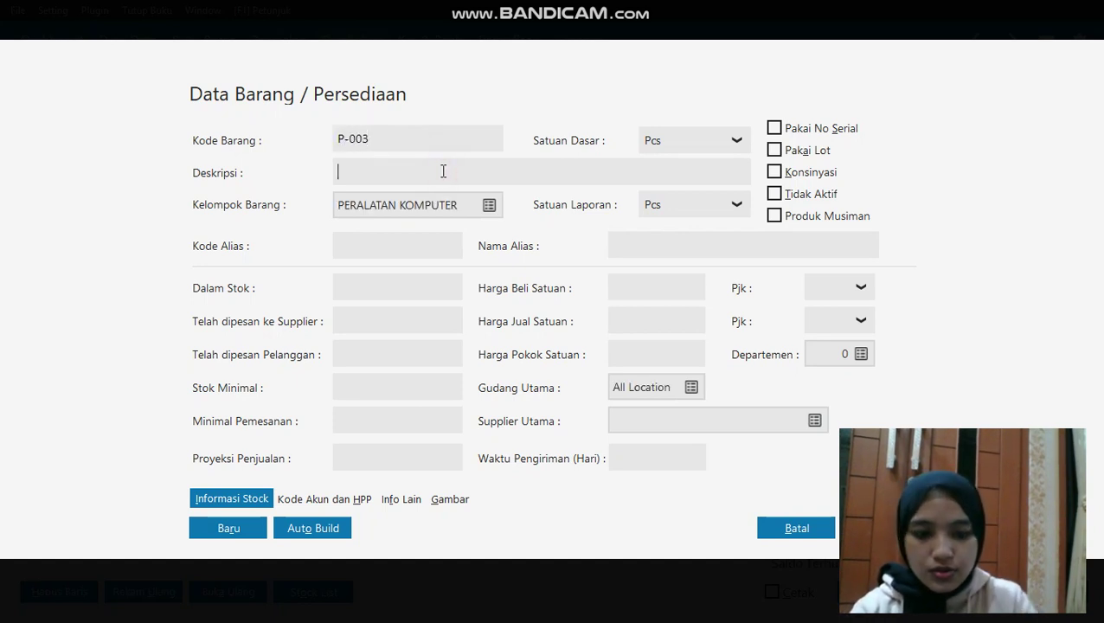
{"action": "type", "text": "PRINTER"}
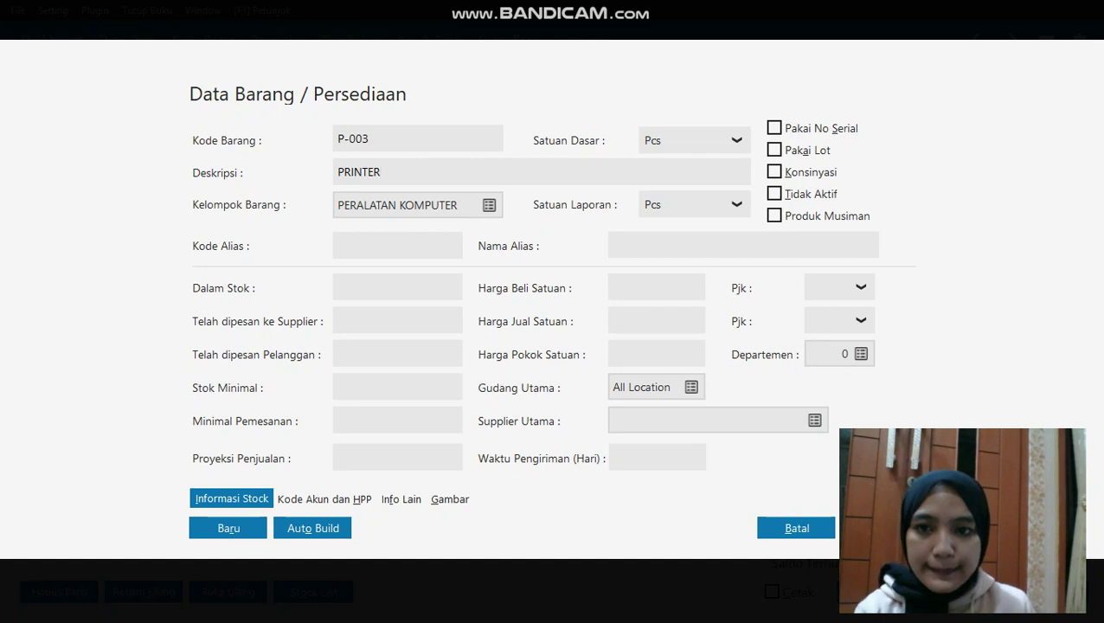
{"action": "left_click", "coordinate": [220, 531]}
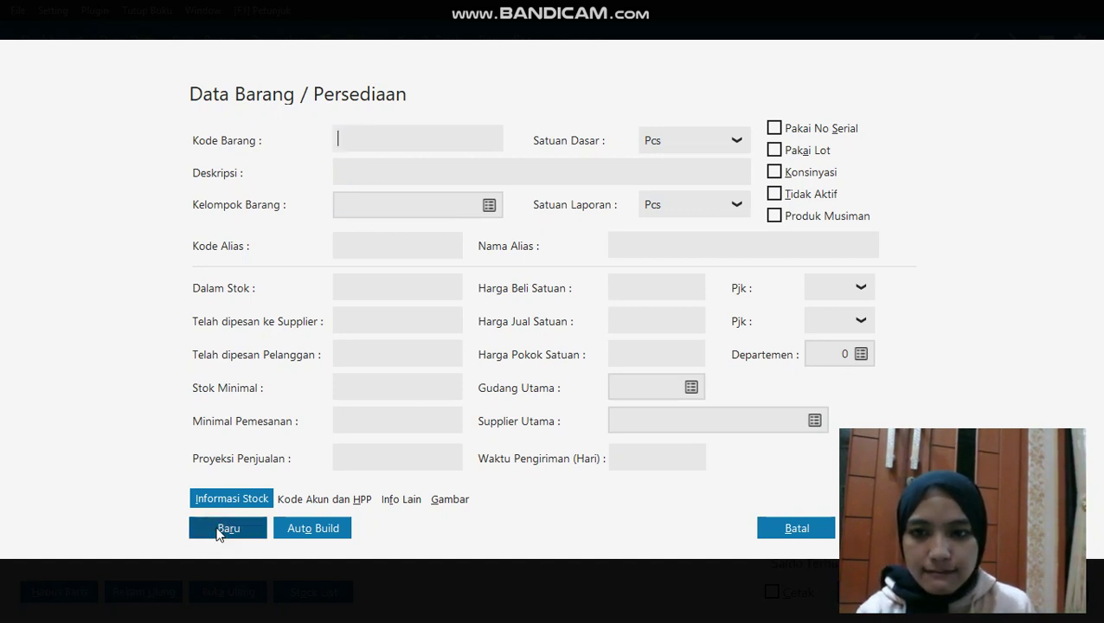
{"action": "left_click", "coordinate": [800, 533]}
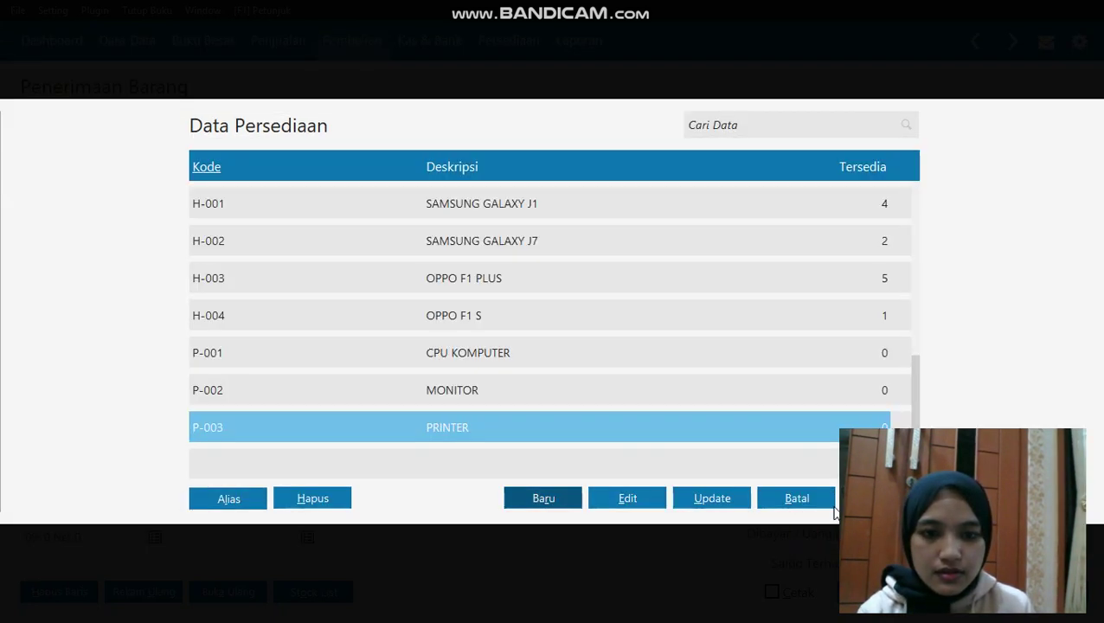
Put P-001 CPU KOMPUTER on the first row: quantity 1 at 1,750,000
{"action": "left_click_drag", "start_coordinate": [634, 389], "coordinate": [621, 346]}
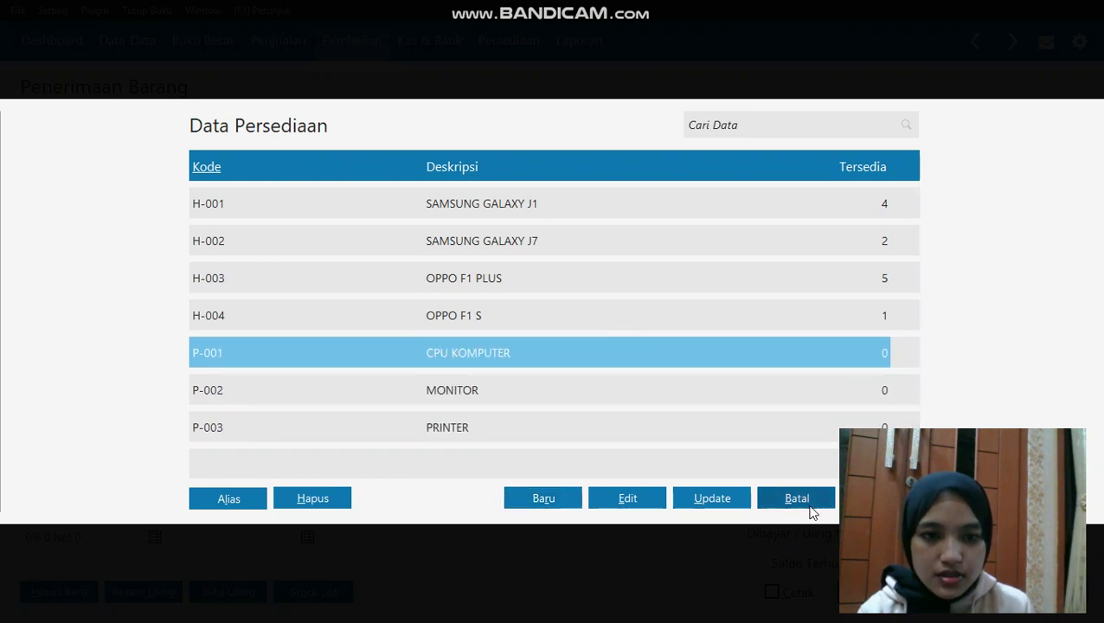
{"action": "left_click", "coordinate": [797, 499]}
{"action": "left_click", "coordinate": [435, 261]}
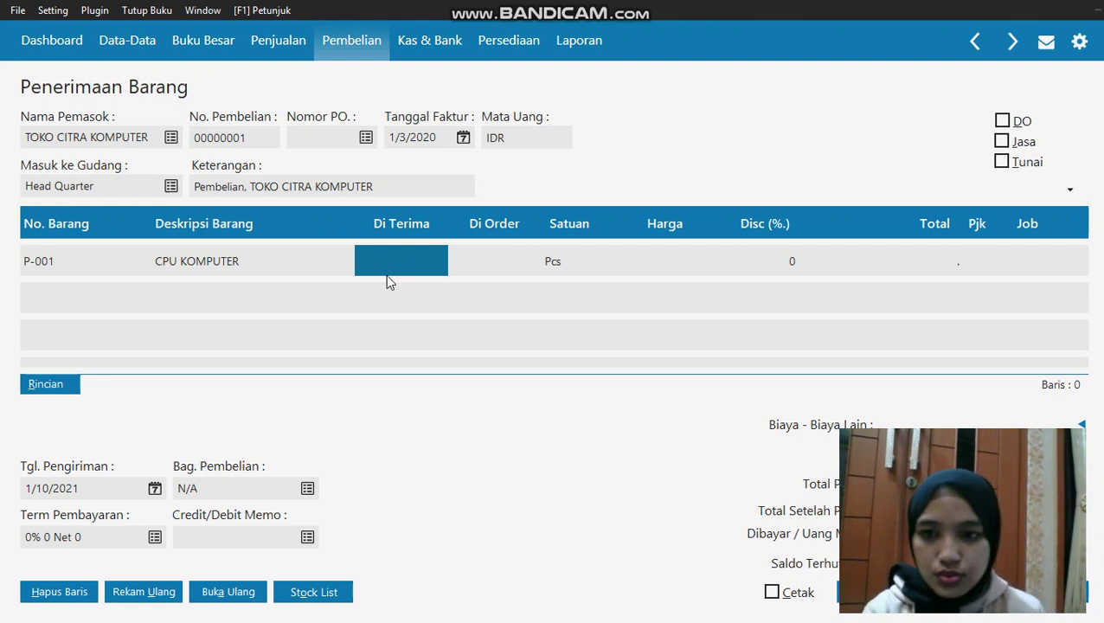
{"action": "type", "text": "1"}
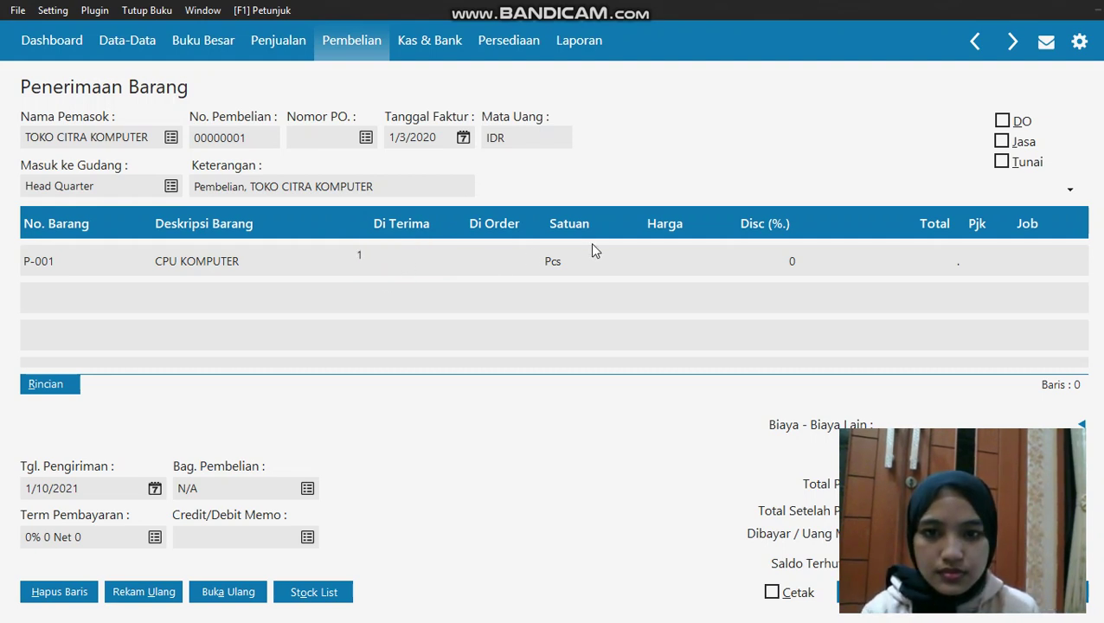
{"action": "left_click", "coordinate": [623, 252]}
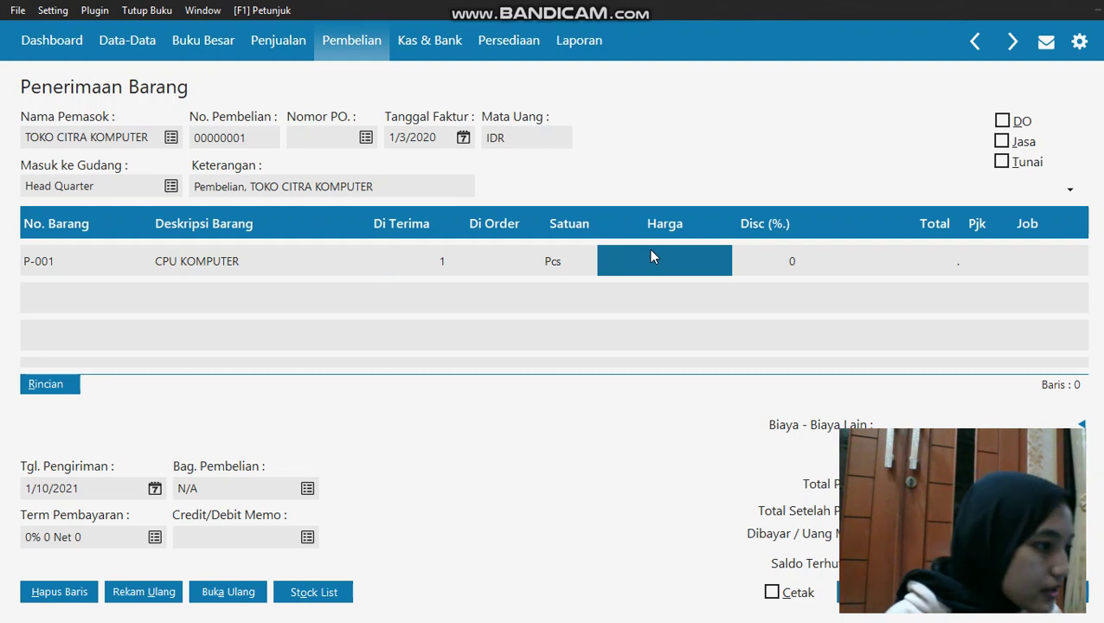
{"action": "type", "text": "1750000"}
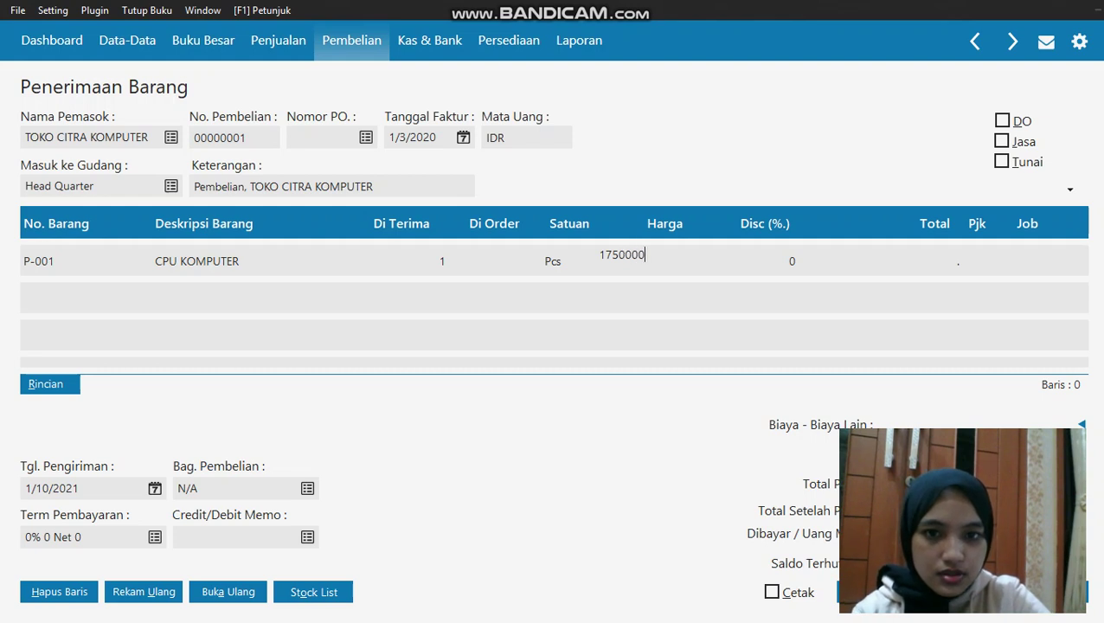
{"action": "left_click", "coordinate": [667, 299]}
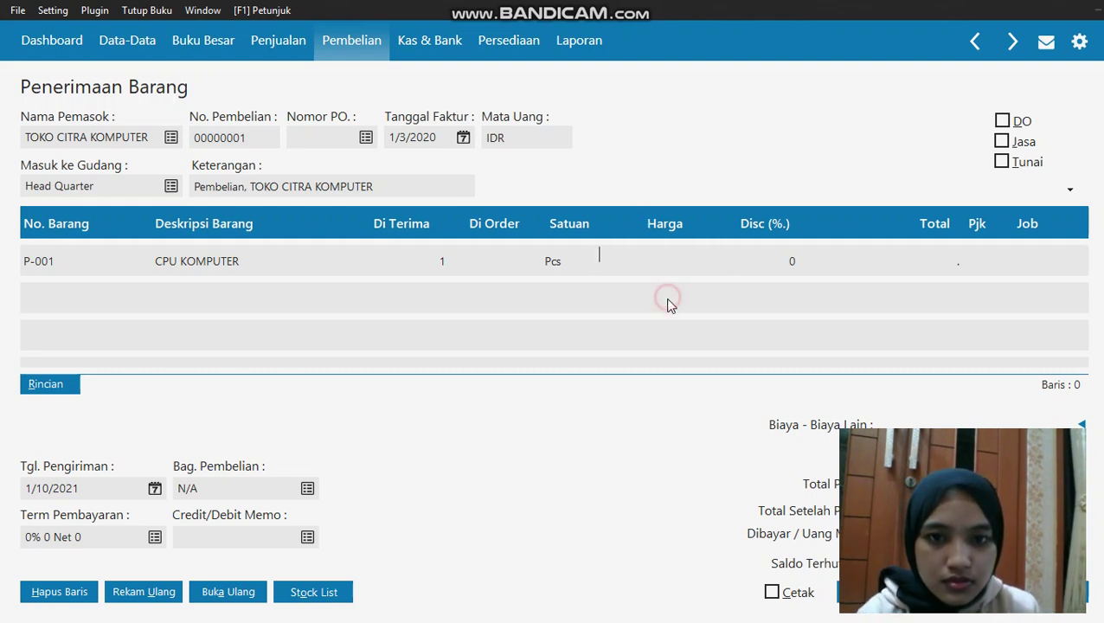
{"action": "left_click", "coordinate": [684, 254]}
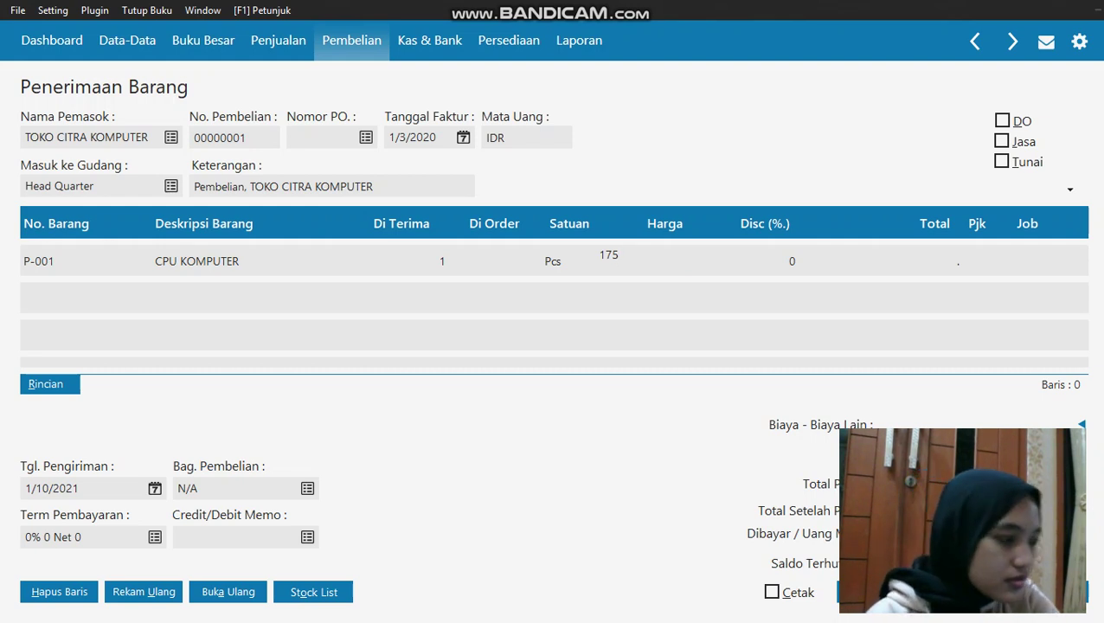
{"action": "type", "text": "1750000"}
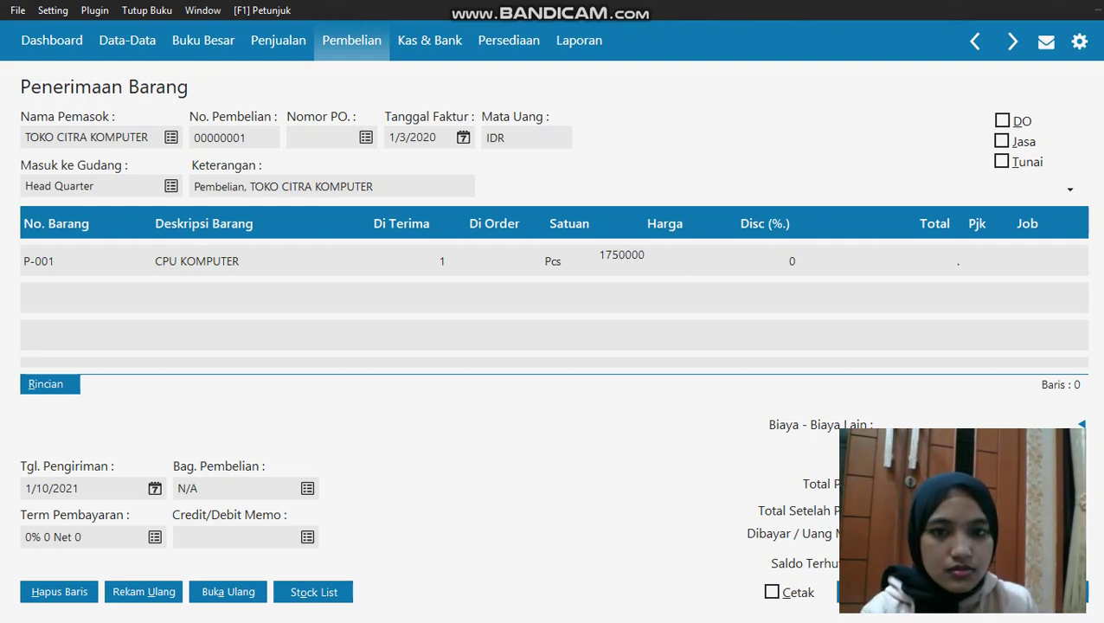
{"action": "key", "text": "Return"}
Set the CPU row's tax code to VAT
{"action": "left_click", "coordinate": [989, 258]}
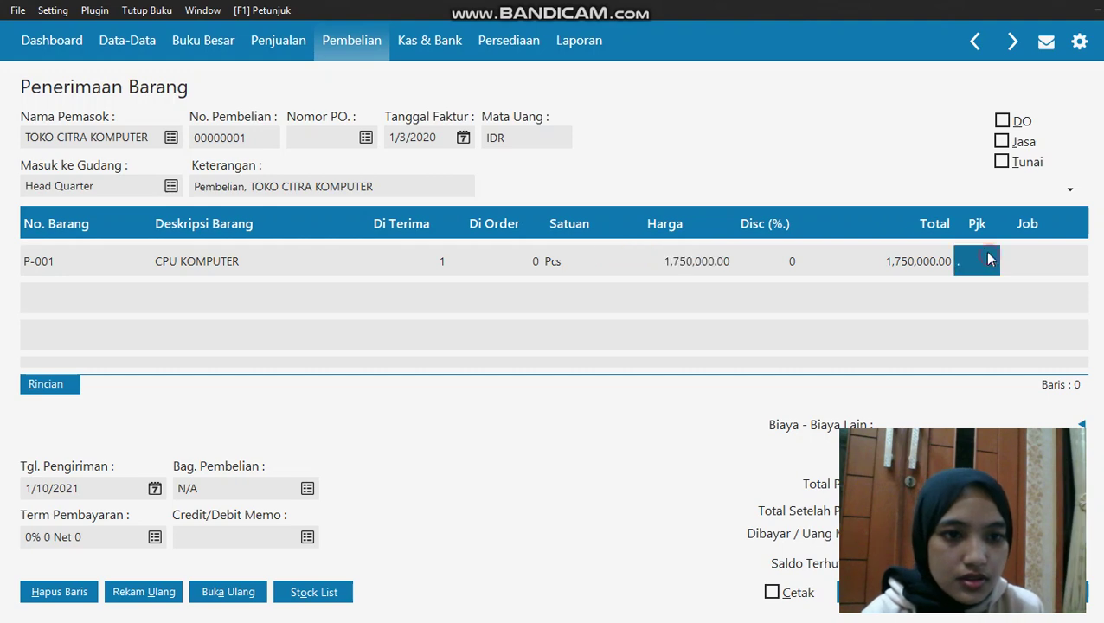
{"action": "left_click", "coordinate": [981, 255]}
{"action": "left_click", "coordinate": [609, 204]}
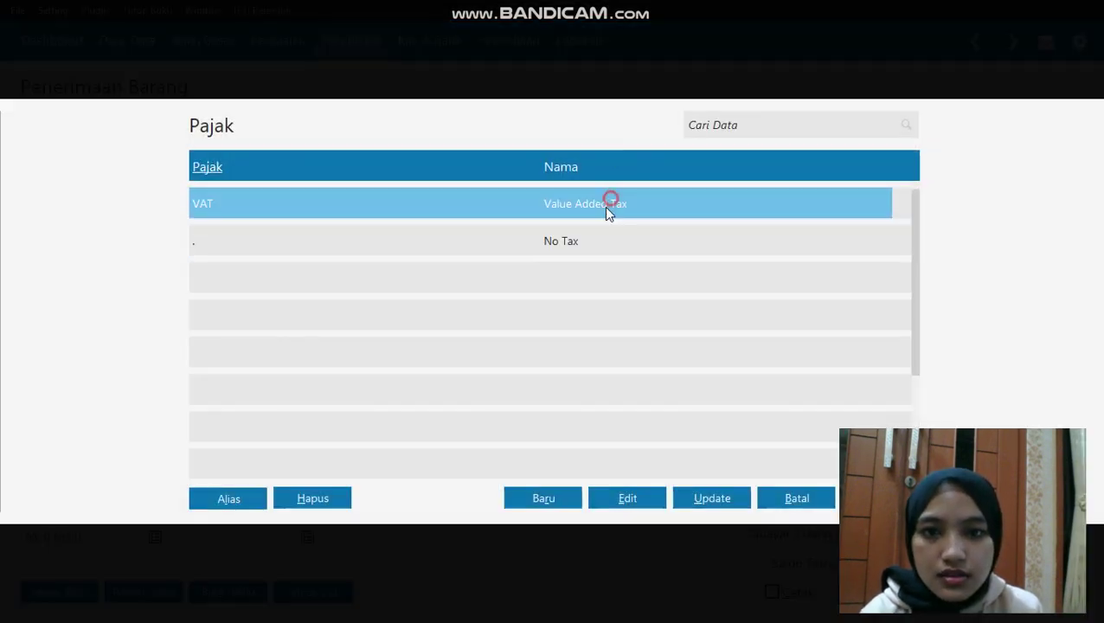
{"action": "double_click", "coordinate": [609, 208]}
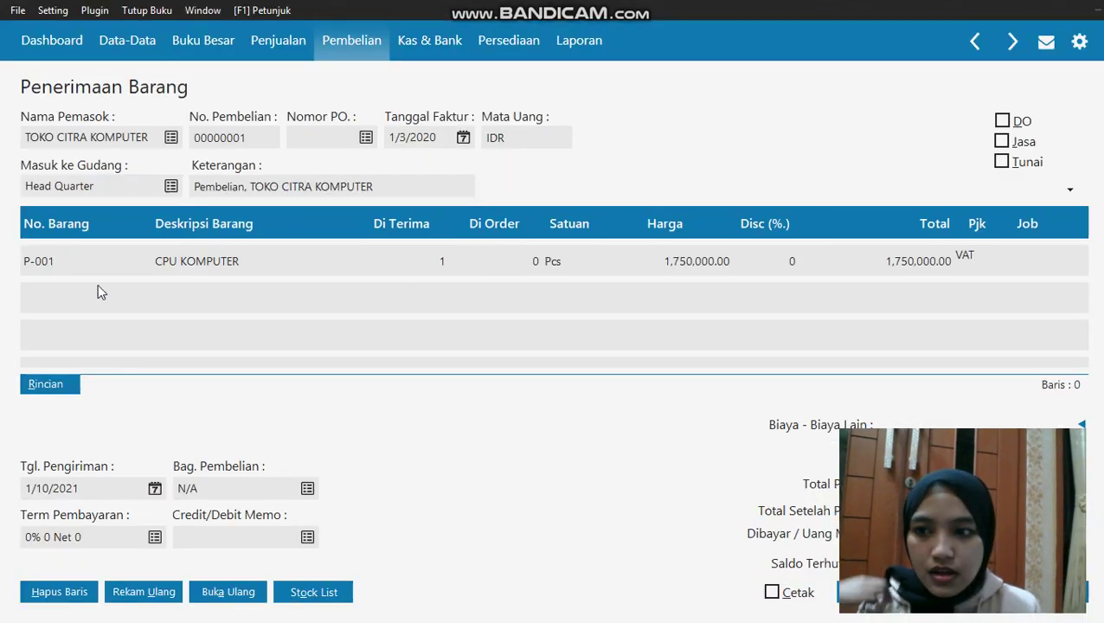
Put P-002 MONITOR on the second row
{"action": "left_click", "coordinate": [52, 294]}
{"action": "key", "text": "Down"}
{"action": "key", "text": "Left"}
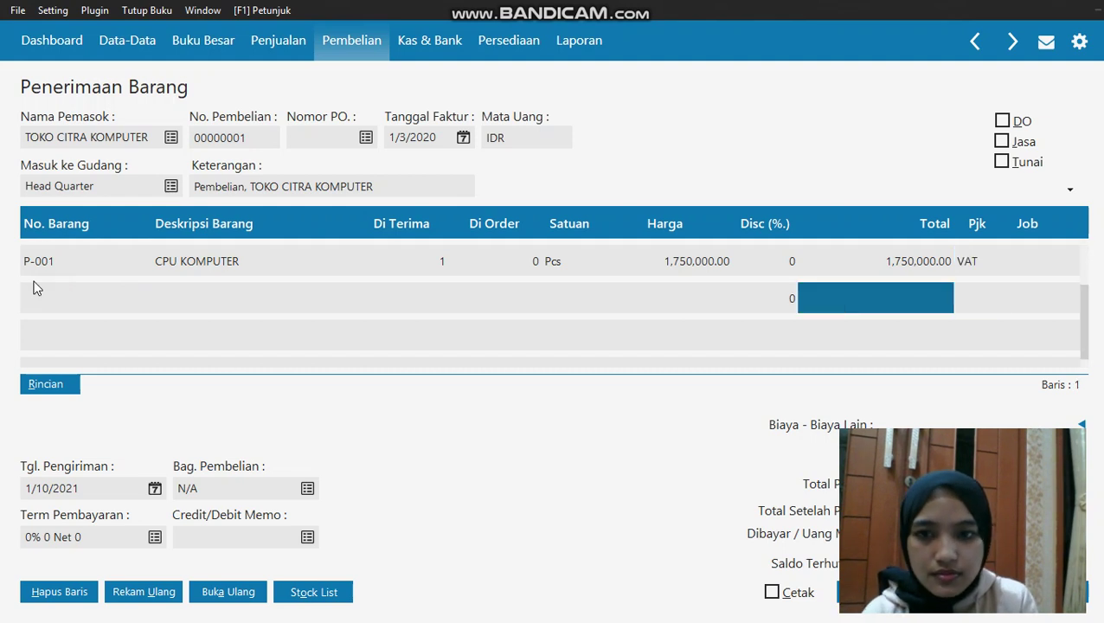
{"action": "key", "text": "Left"}
{"action": "key", "text": "Left"}
{"action": "key", "text": "Left"}
{"action": "key", "text": "Left"}
{"action": "key", "text": "Left"}
{"action": "key", "text": "Left"}
{"action": "key", "text": "Left"}
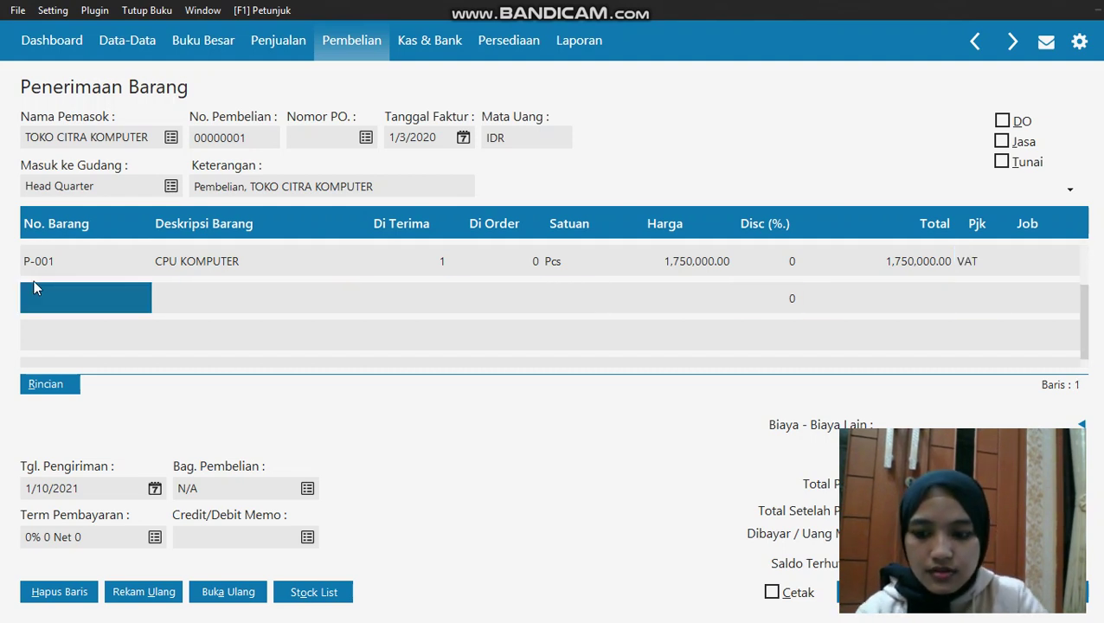
{"action": "left_click", "coordinate": [114, 296]}
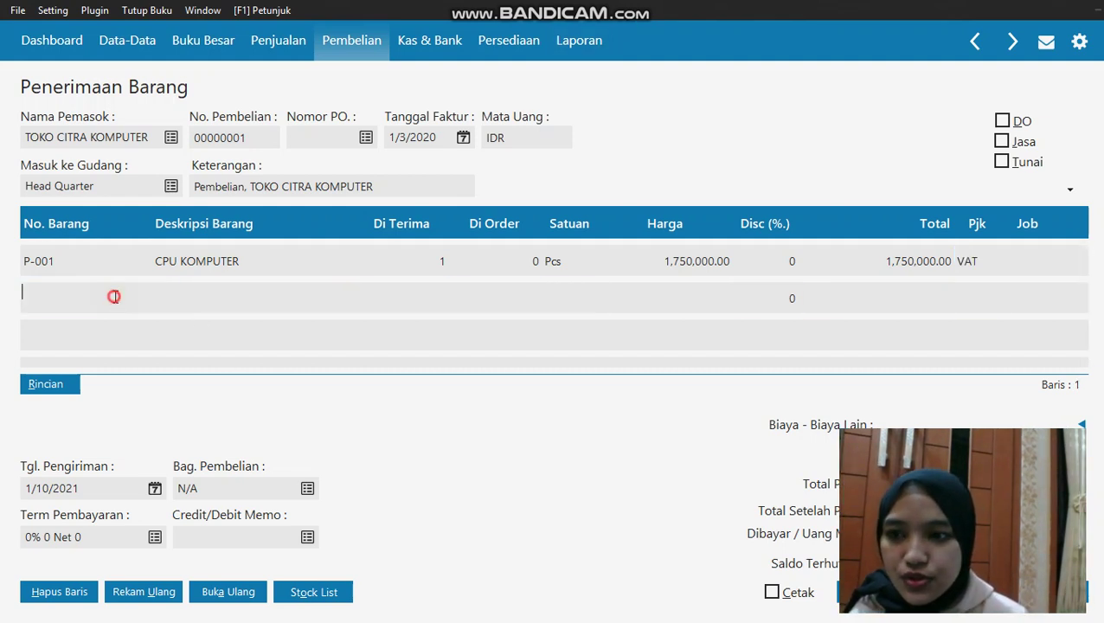
{"action": "left_click", "coordinate": [113, 296]}
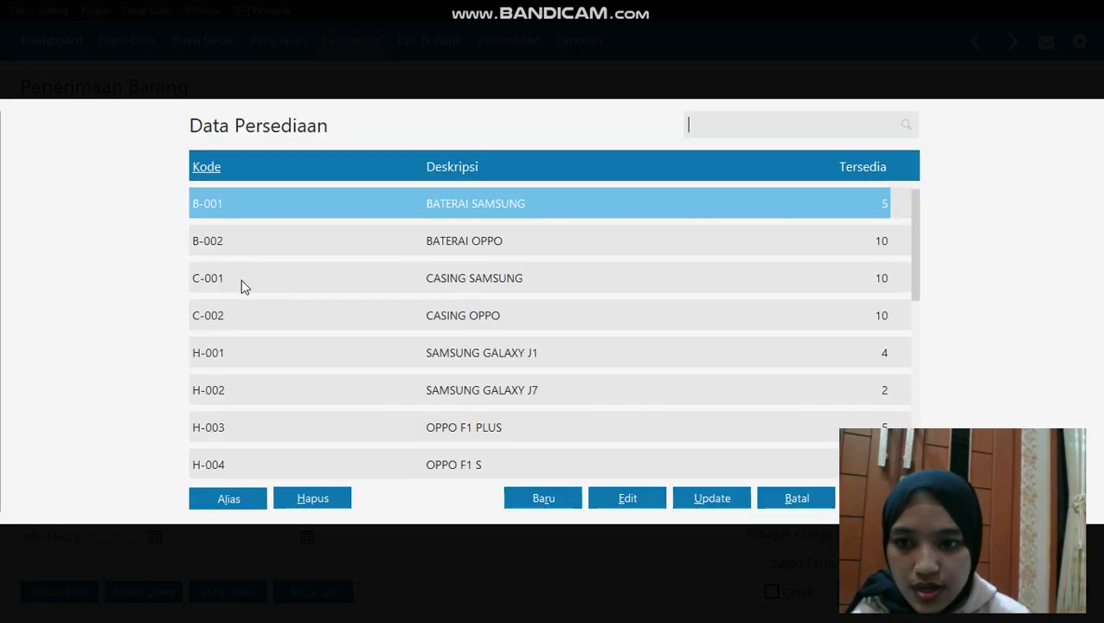
{"action": "scroll", "coordinate": [406, 343], "scroll_direction": "down", "scroll_amount": 10}
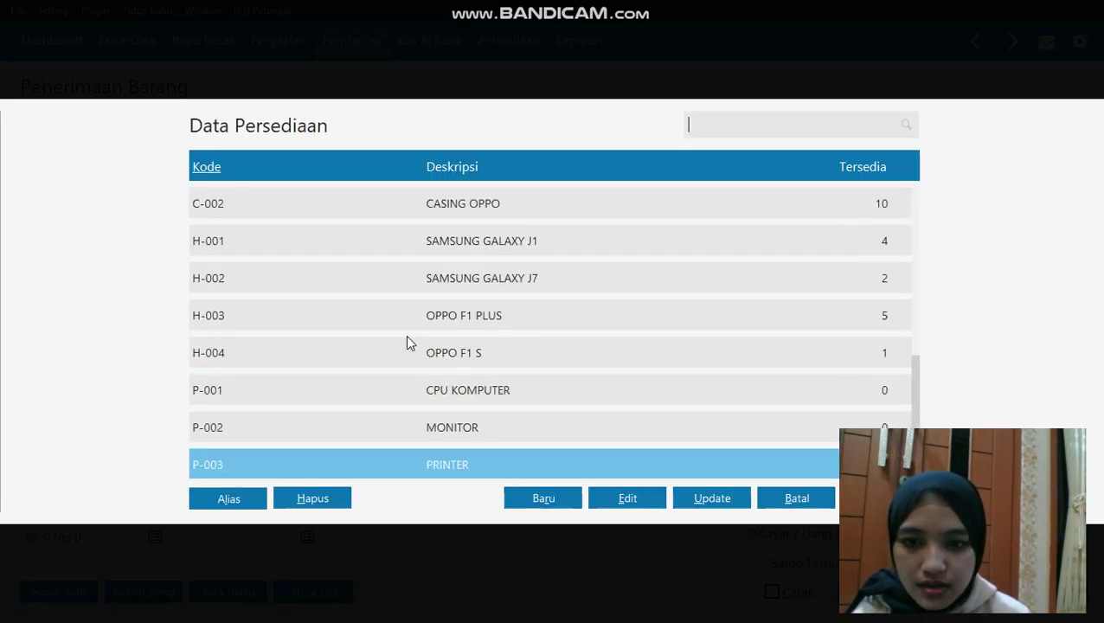
{"action": "double_click", "coordinate": [426, 429]}
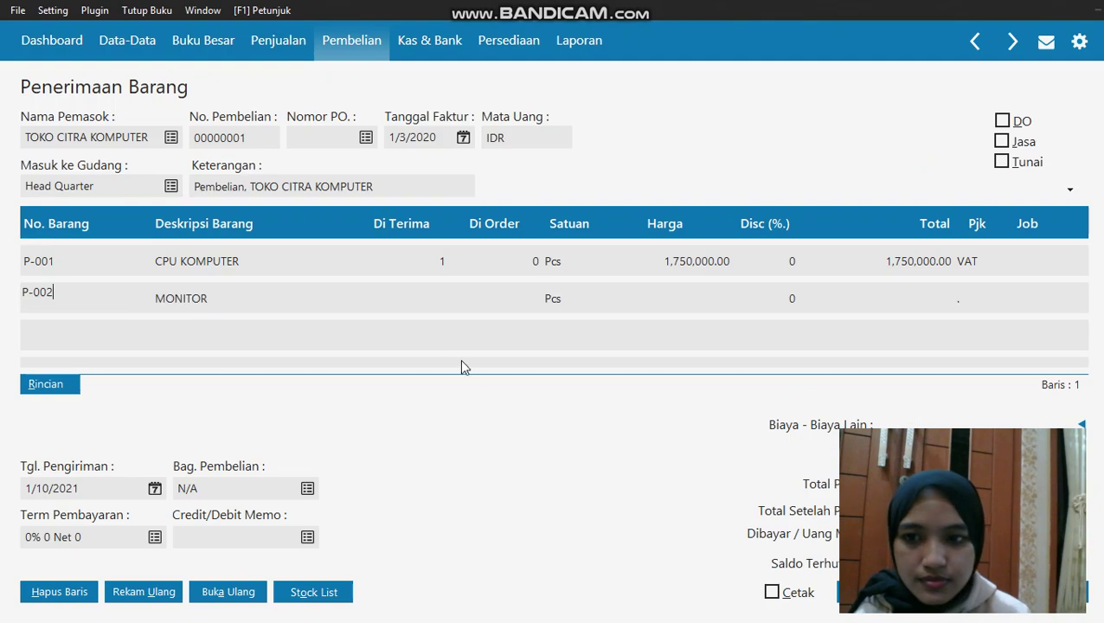
Give MONITOR quantity 1, price 350,000 and tax code VAT
{"action": "left_click", "coordinate": [417, 297]}
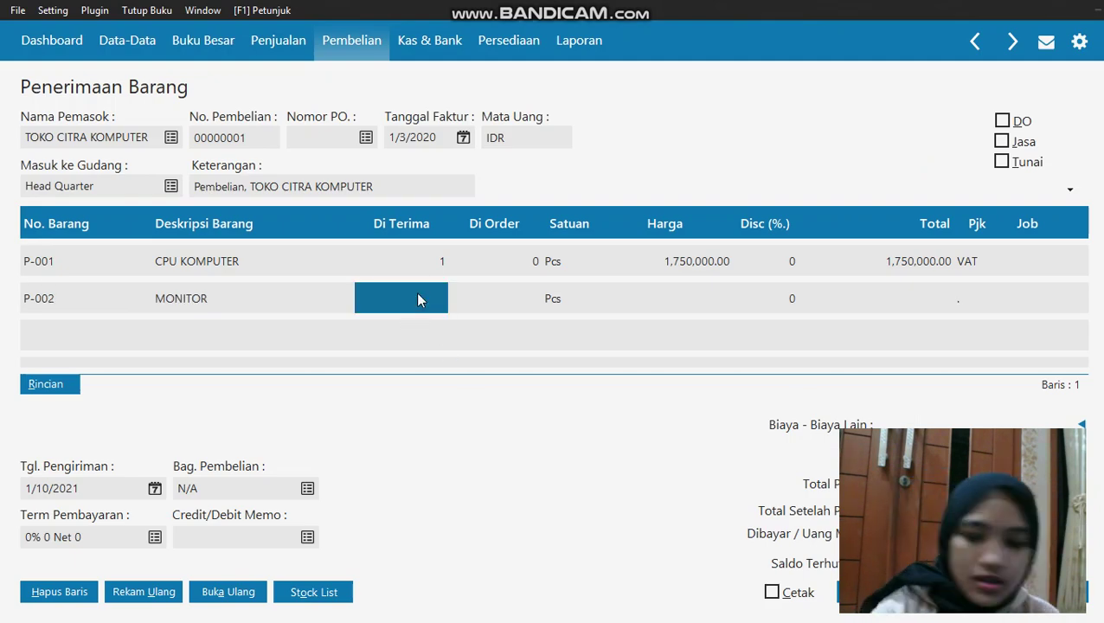
{"action": "type", "text": "1"}
{"action": "left_click", "coordinate": [676, 291]}
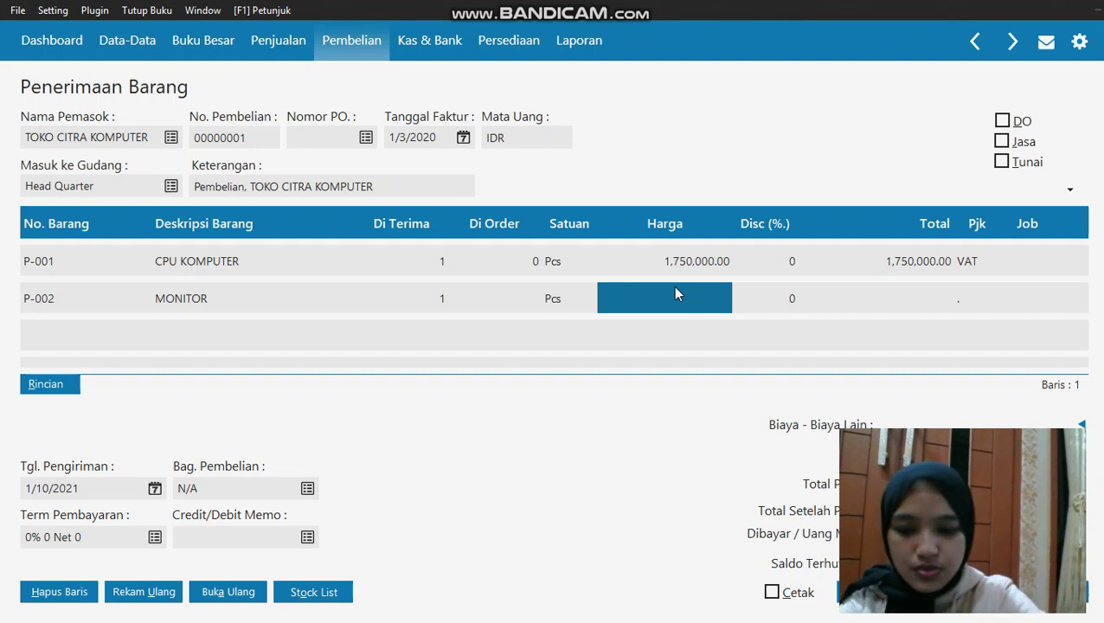
{"action": "type", "text": "35000"}
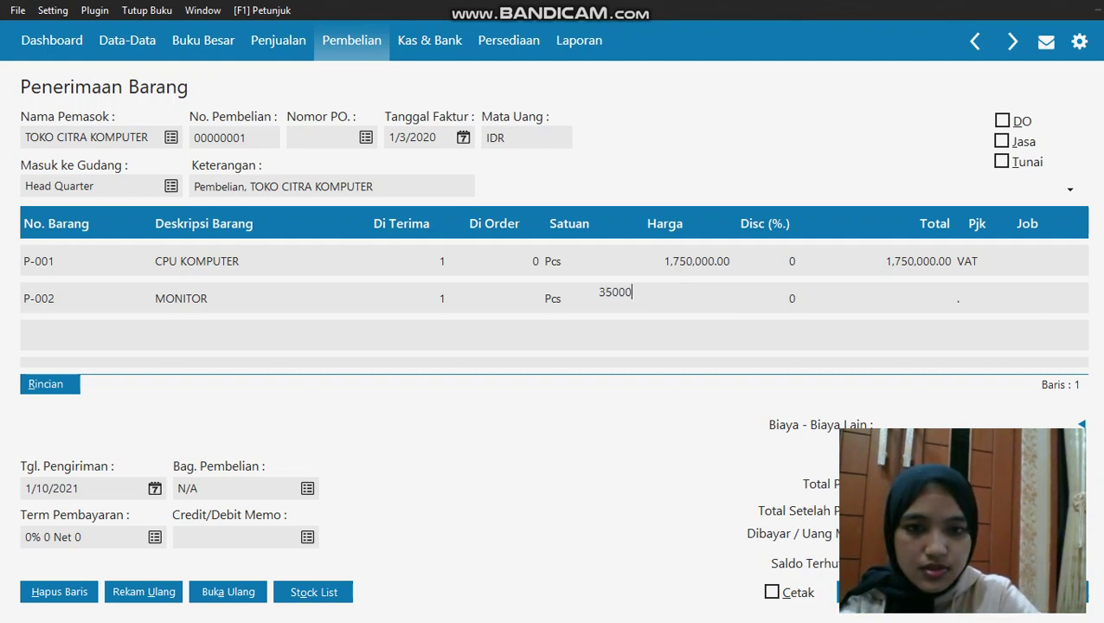
{"action": "type", "text": ",000"}
{"action": "key", "text": "Return"}
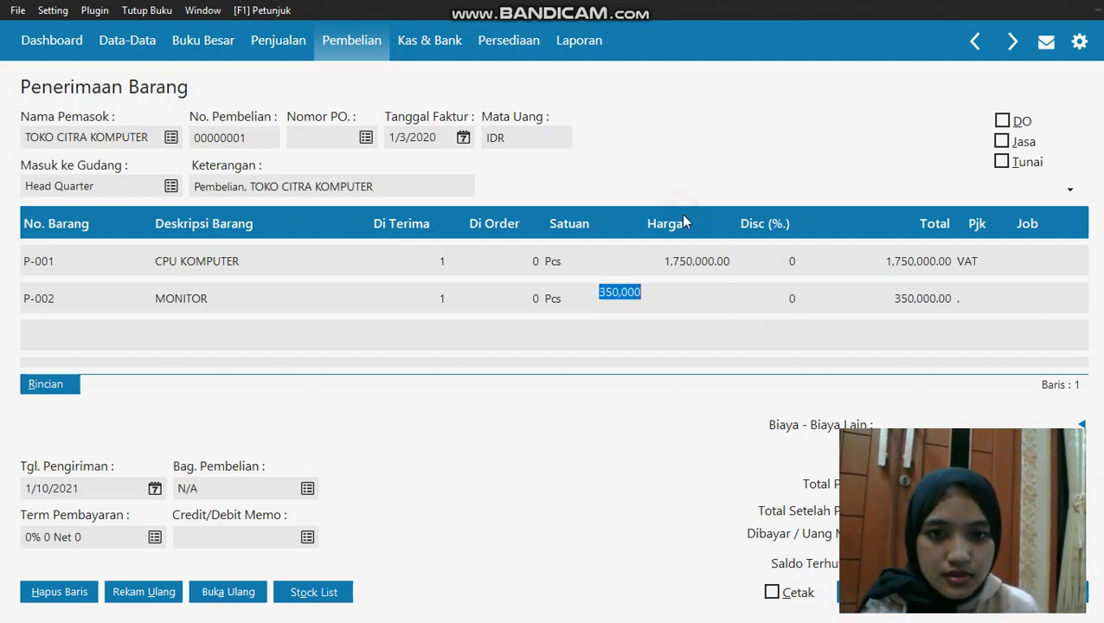
{"action": "left_click", "coordinate": [974, 298]}
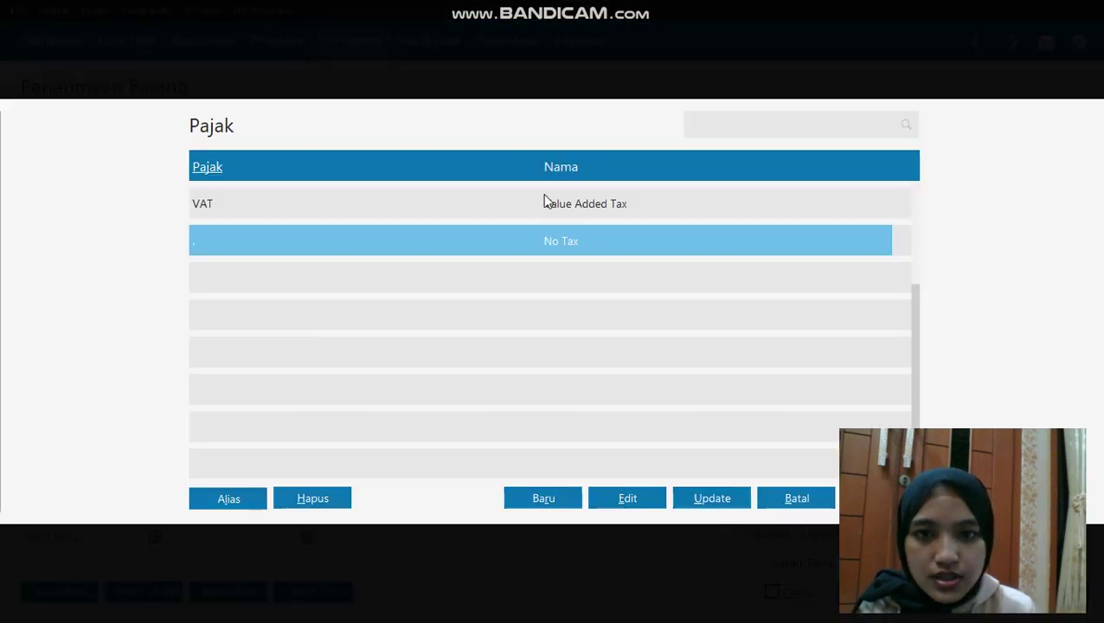
{"action": "left_click", "coordinate": [545, 198]}
{"action": "double_click", "coordinate": [497, 241]}
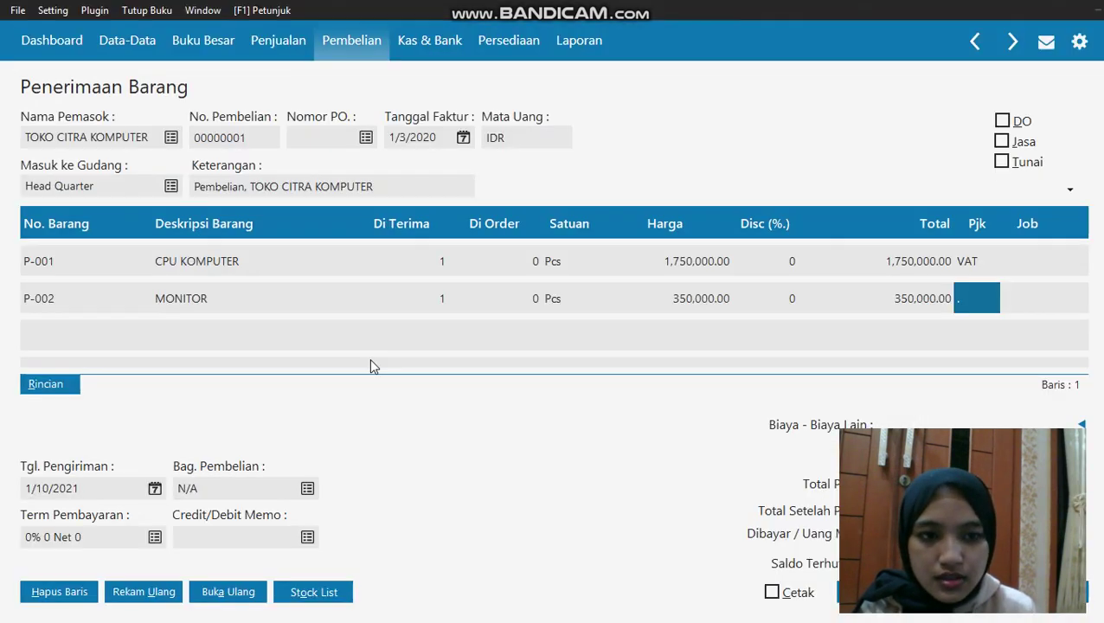
{"action": "left_click", "coordinate": [38, 327]}
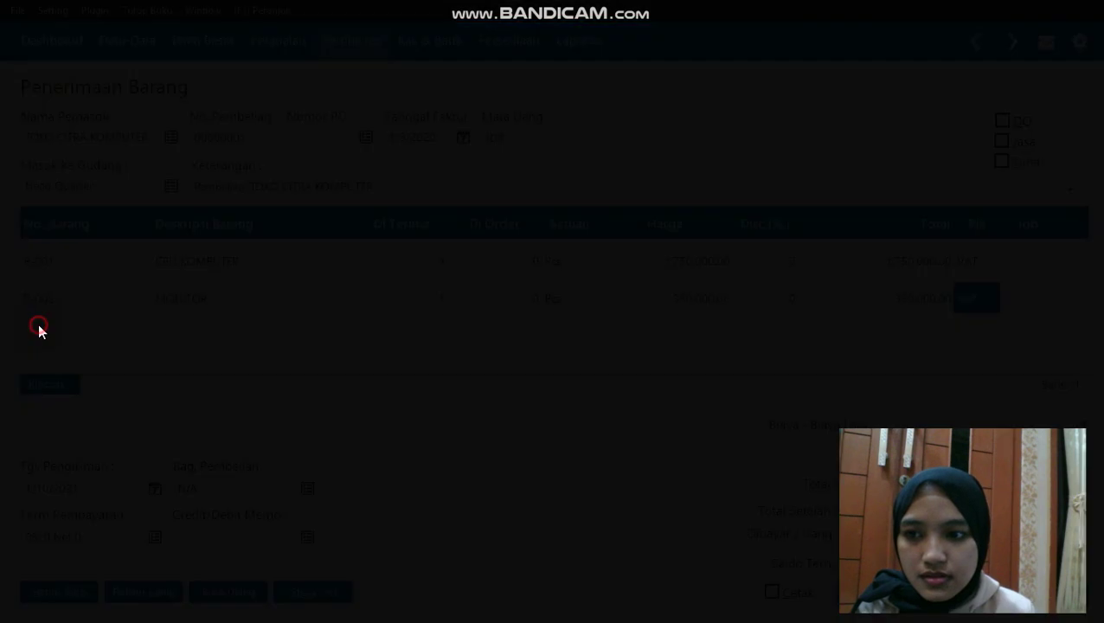
{"action": "left_click", "coordinate": [880, 498]}
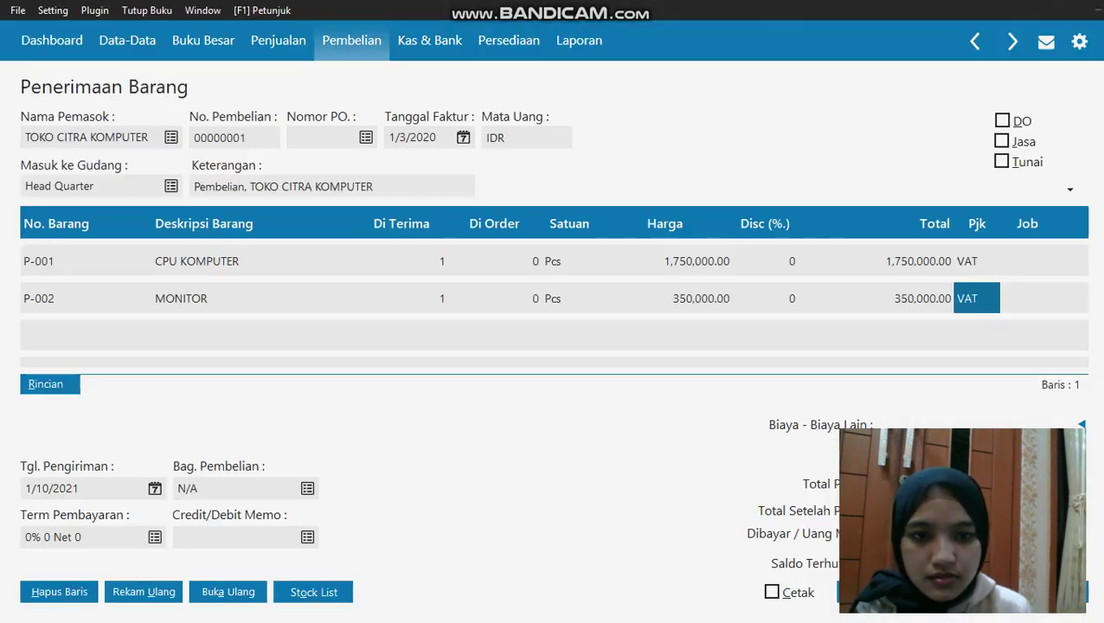
{"action": "key", "text": "Return"}
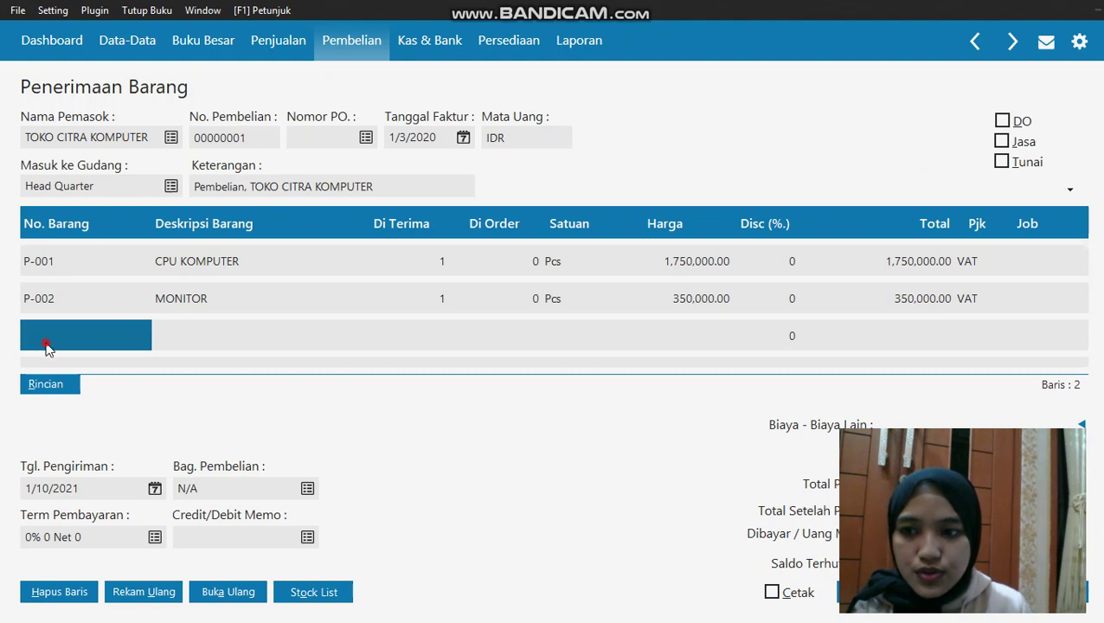
Put P-003 PRINTER on the third row: quantity 2 at 215,000, no tax code
{"action": "double_click", "coordinate": [46, 343]}
{"action": "key", "text": "Down"}
{"action": "key", "text": "Down"}
{"action": "key", "text": "Down"}
{"action": "key", "text": "Down"}
{"action": "key", "text": "Down"}
{"action": "key", "text": "Down"}
{"action": "key", "text": "Down"}
{"action": "key", "text": "Down"}
{"action": "key", "text": "Down"}
{"action": "key", "text": "Down"}
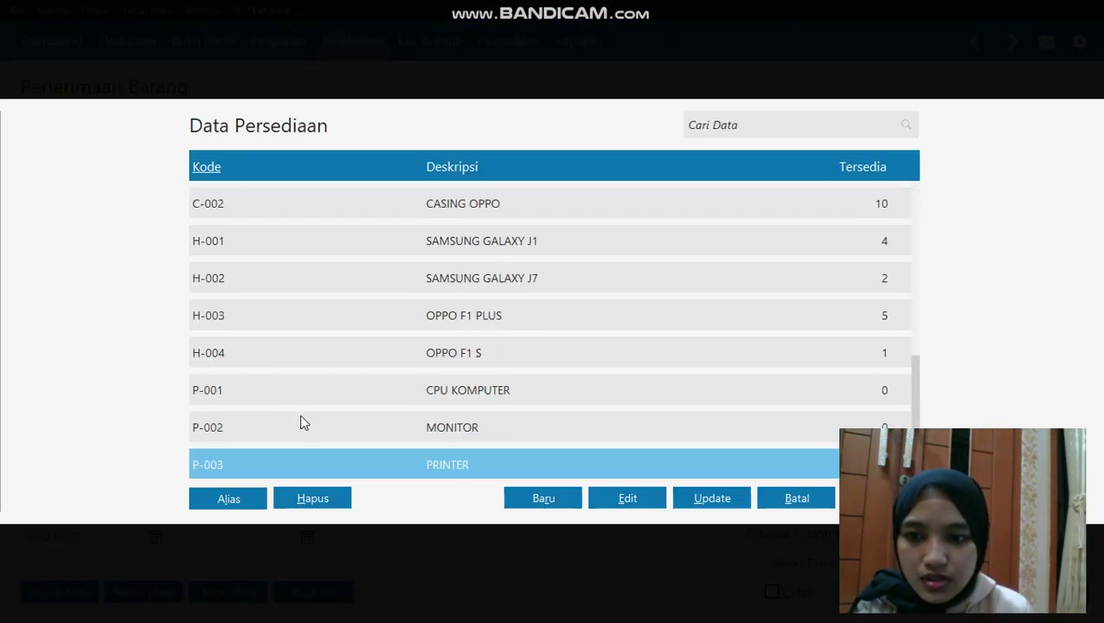
{"action": "key", "text": "Return"}
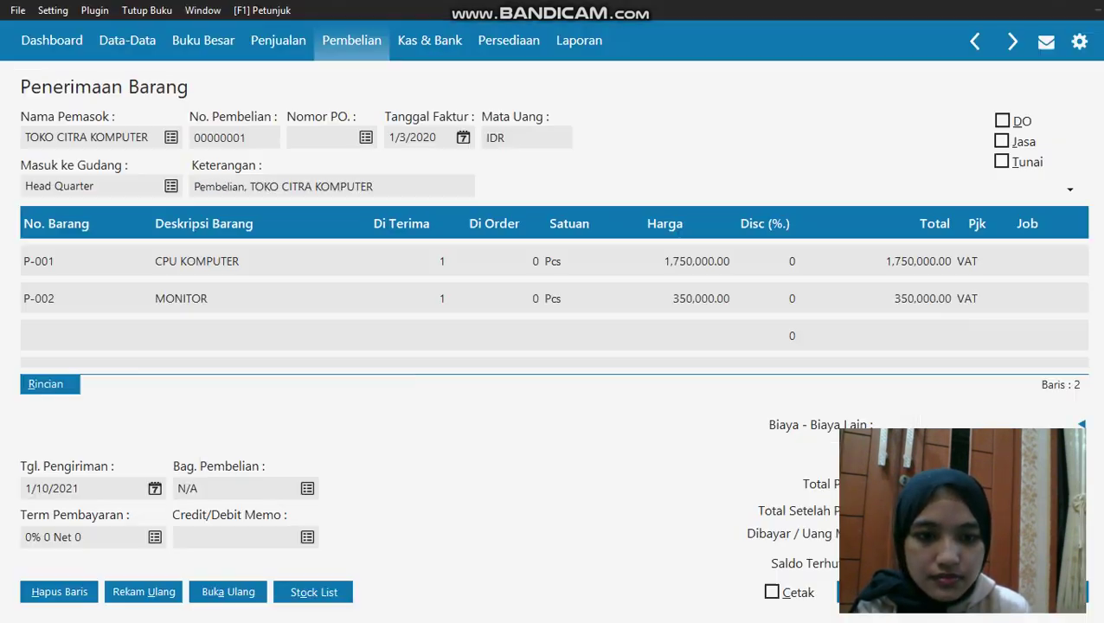
{"action": "left_click", "coordinate": [432, 337]}
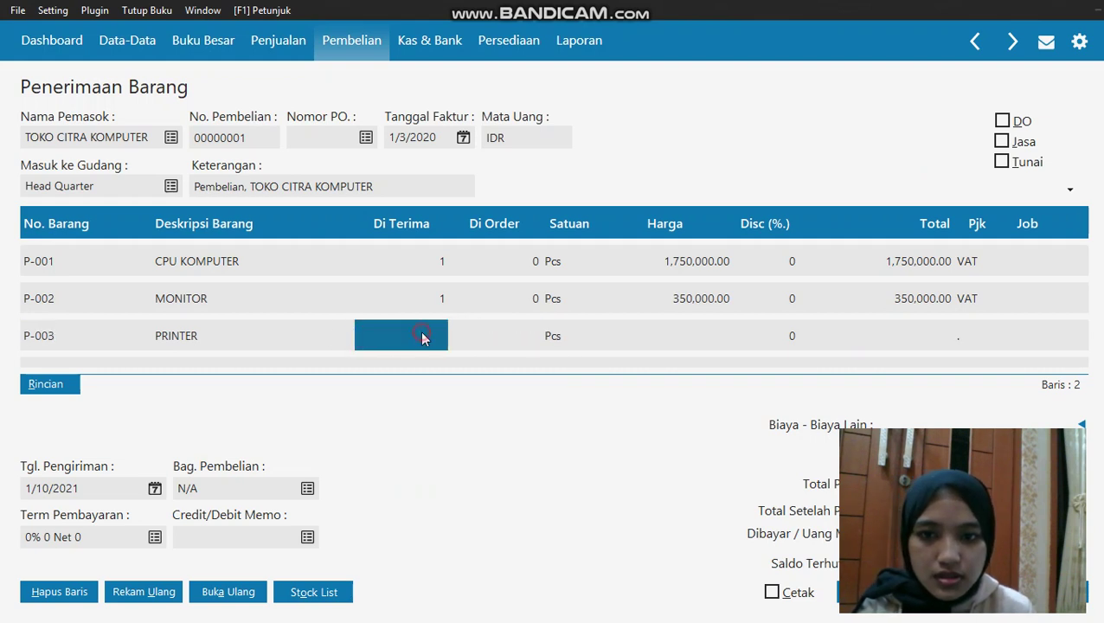
{"action": "type", "text": "2"}
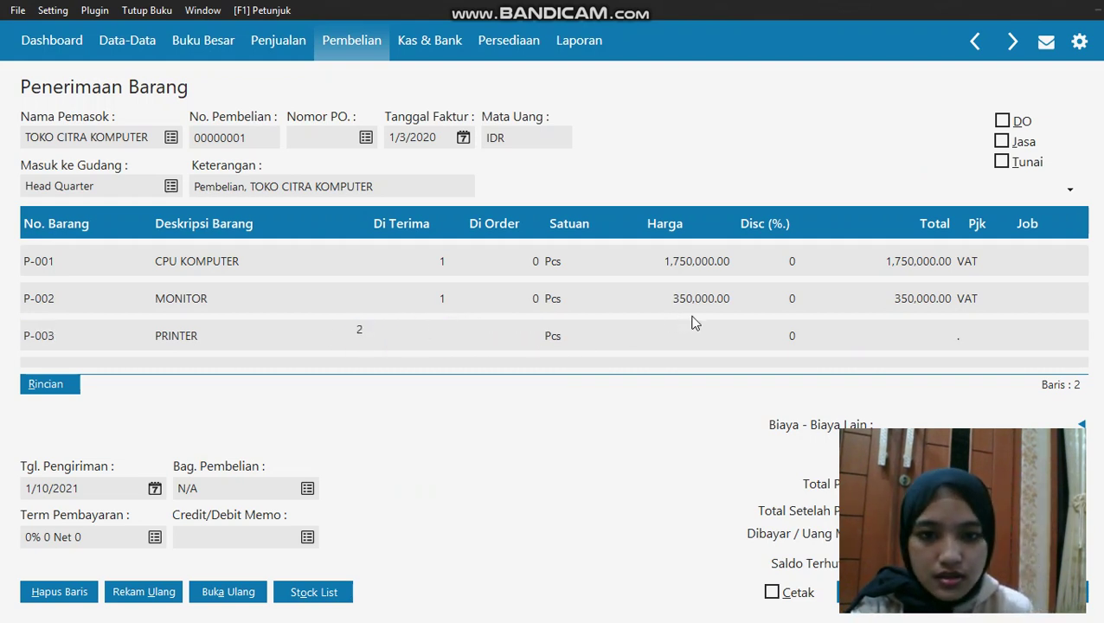
{"action": "left_click", "coordinate": [711, 334]}
{"action": "type", "text": "2"}
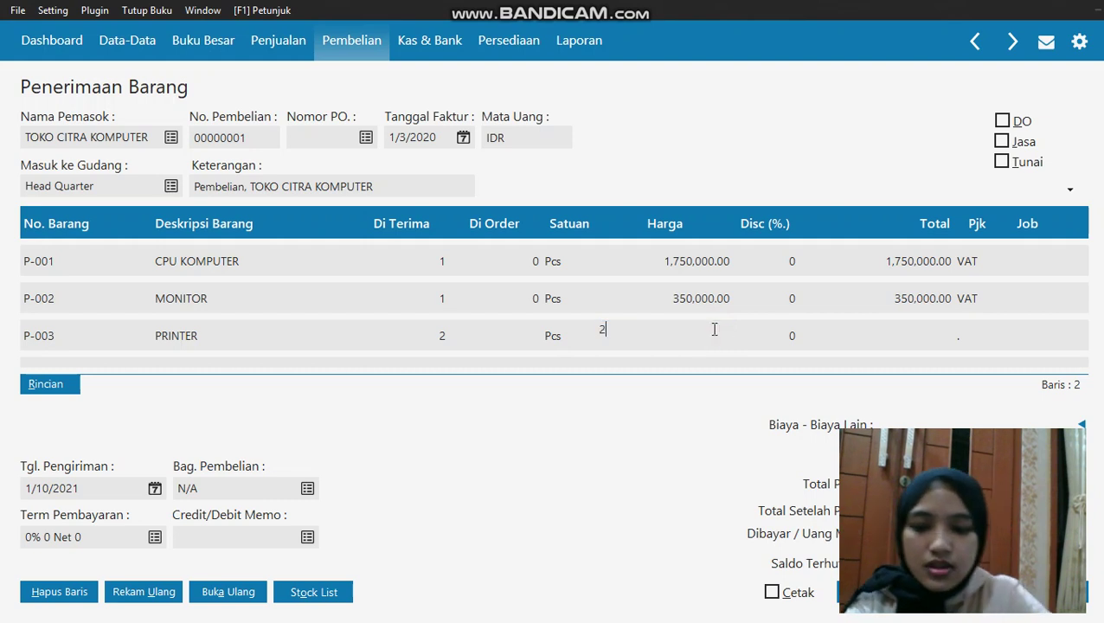
{"action": "type", "text": "15,000"}
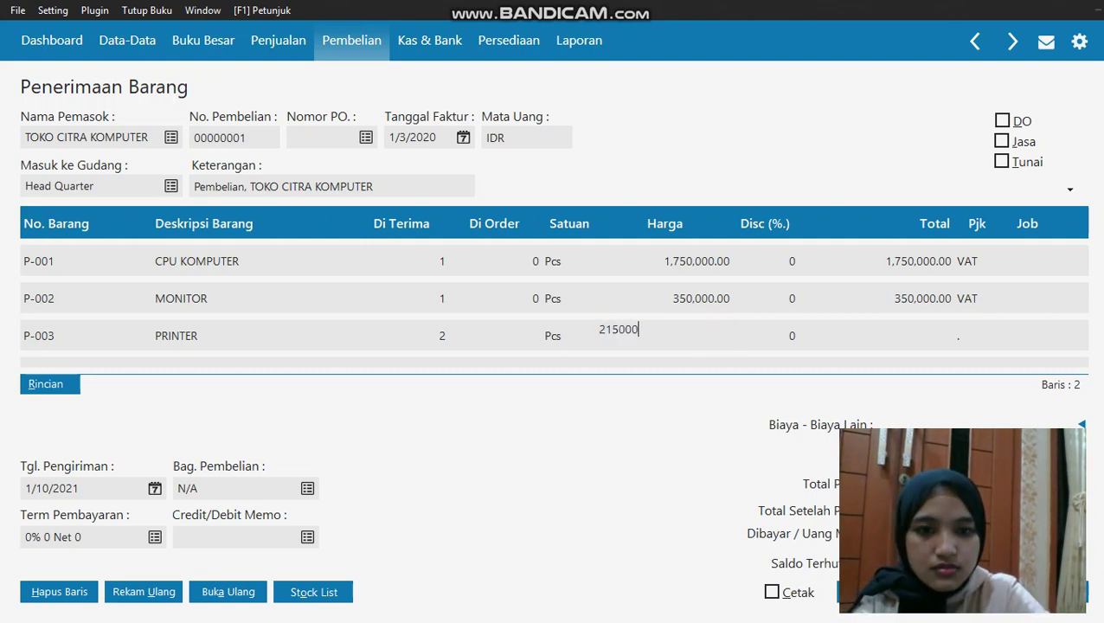
{"action": "left_click", "coordinate": [710, 221]}
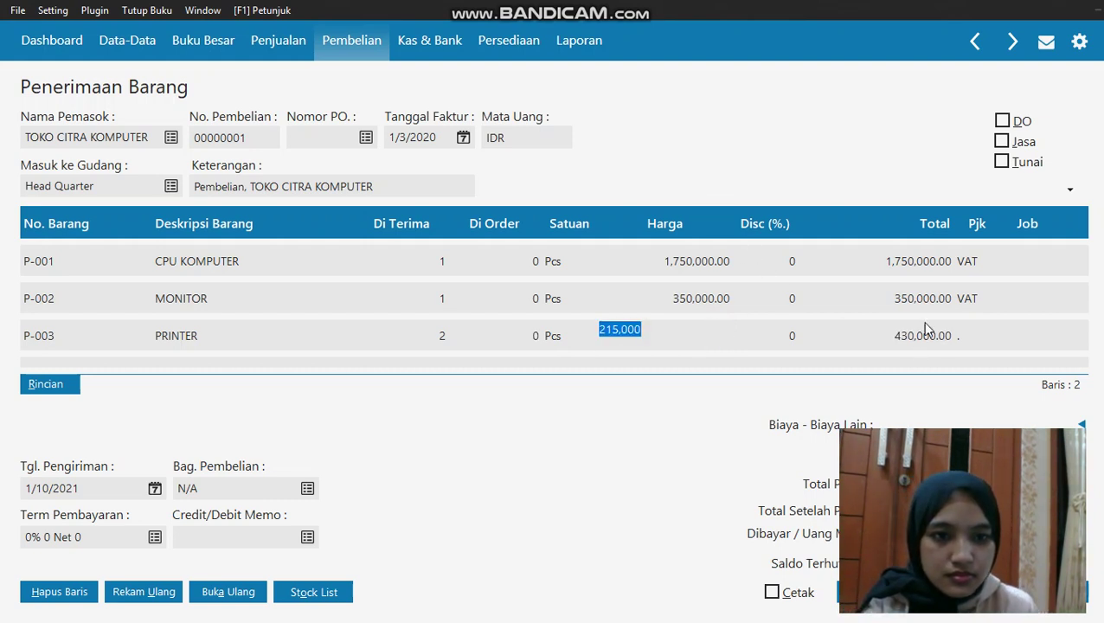
{"action": "left_click", "coordinate": [964, 334]}
{"action": "left_click", "coordinate": [961, 327]}
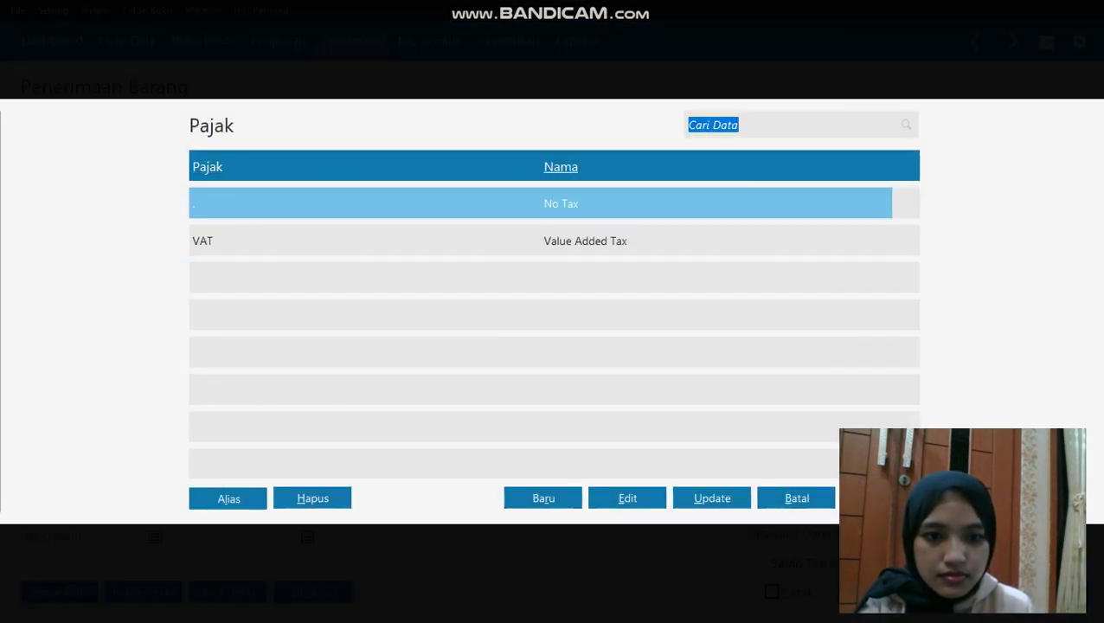
{"action": "key", "text": "Escape"}
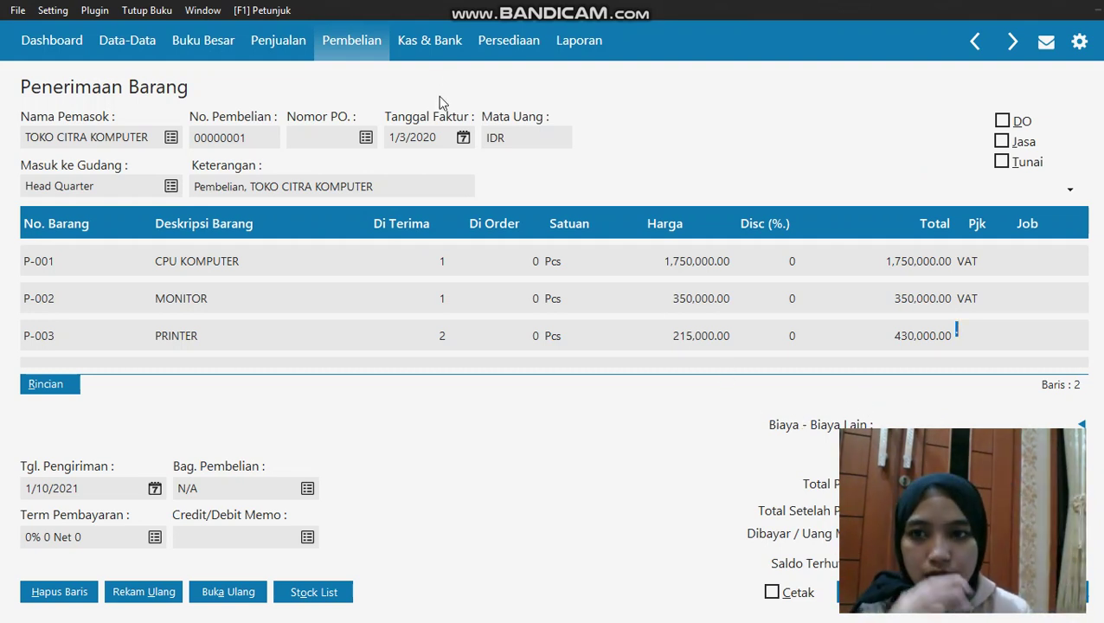
{"action": "key", "text": "Down"}
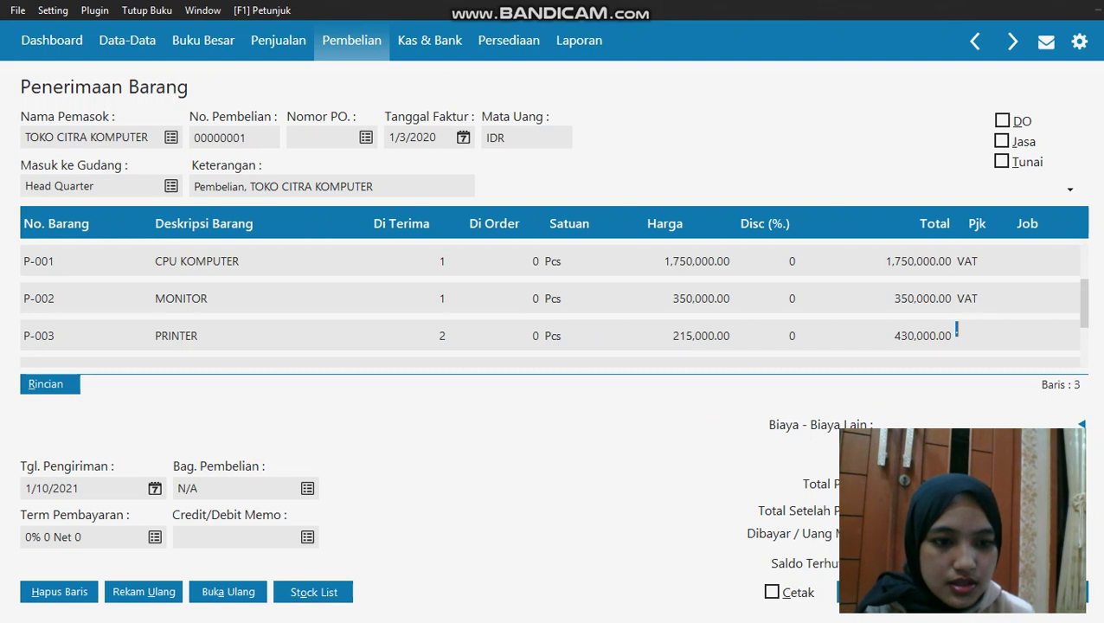
Save receipt 00000001 (Rp 2,783,000.00) and open new goods receipt 00000002
{"action": "key", "text": "Return"}
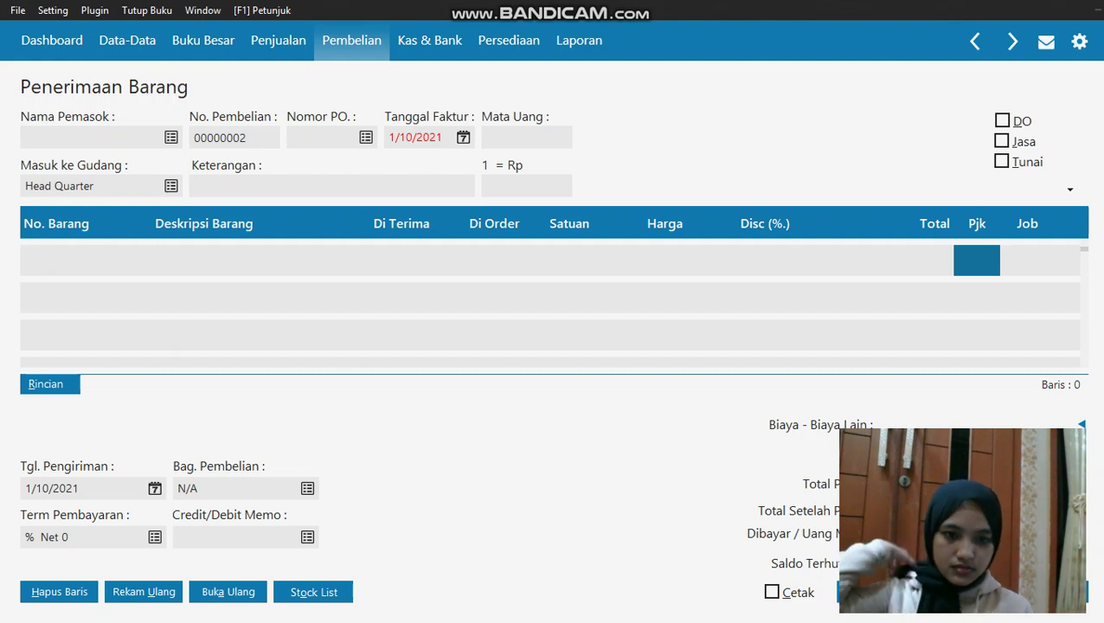
{"action": "key", "text": "Escape"}
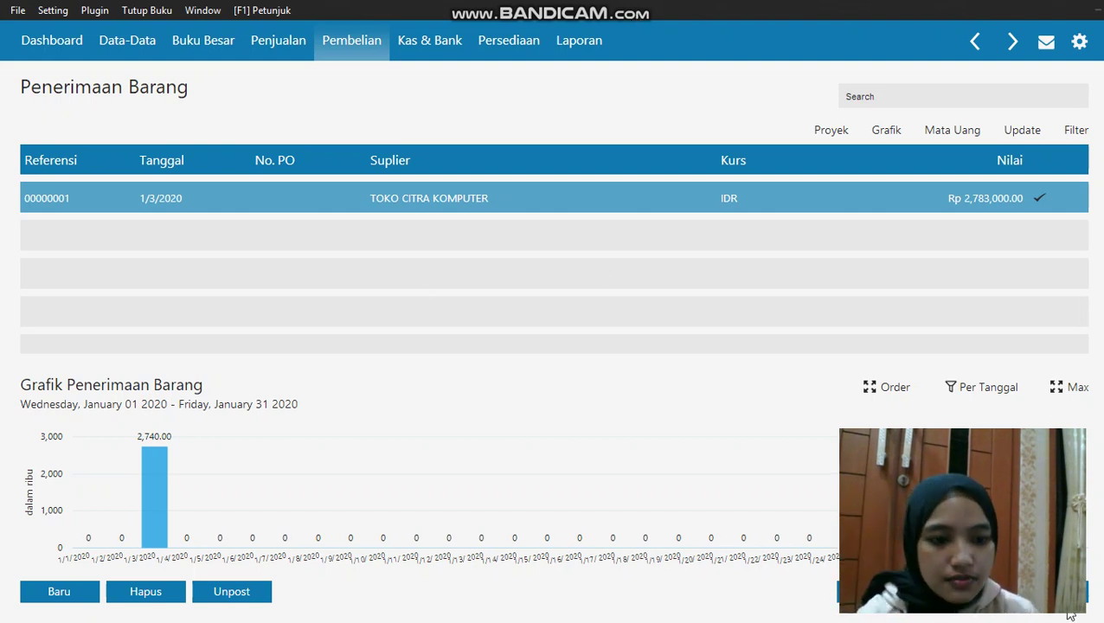
{"action": "left_click", "coordinate": [351, 40]}
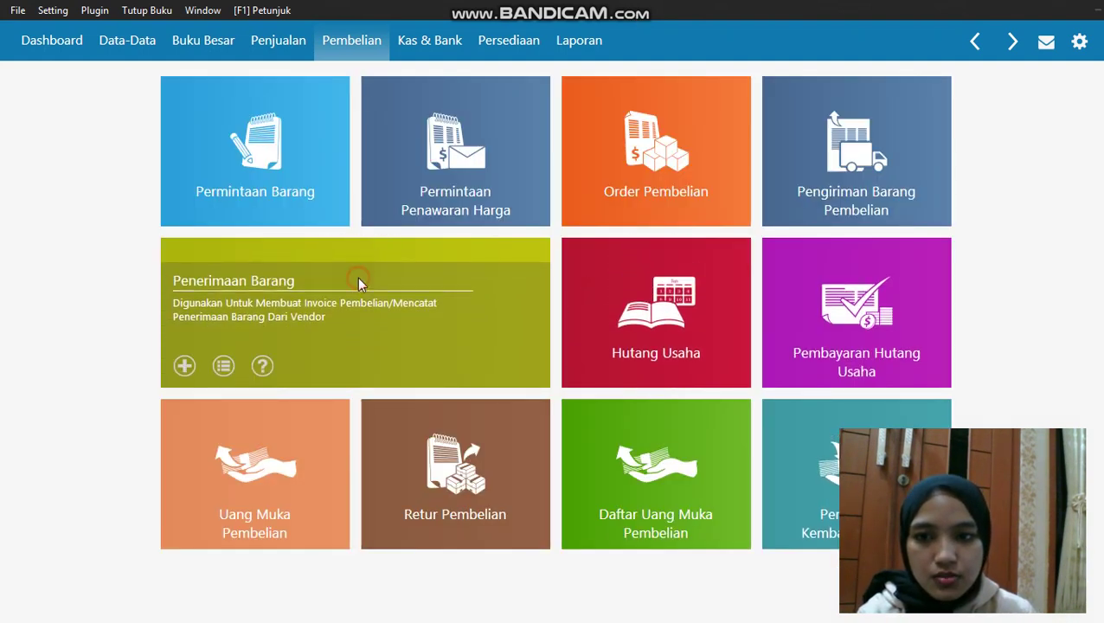
{"action": "left_click", "coordinate": [359, 278]}
{"action": "left_click", "coordinate": [48, 590]}
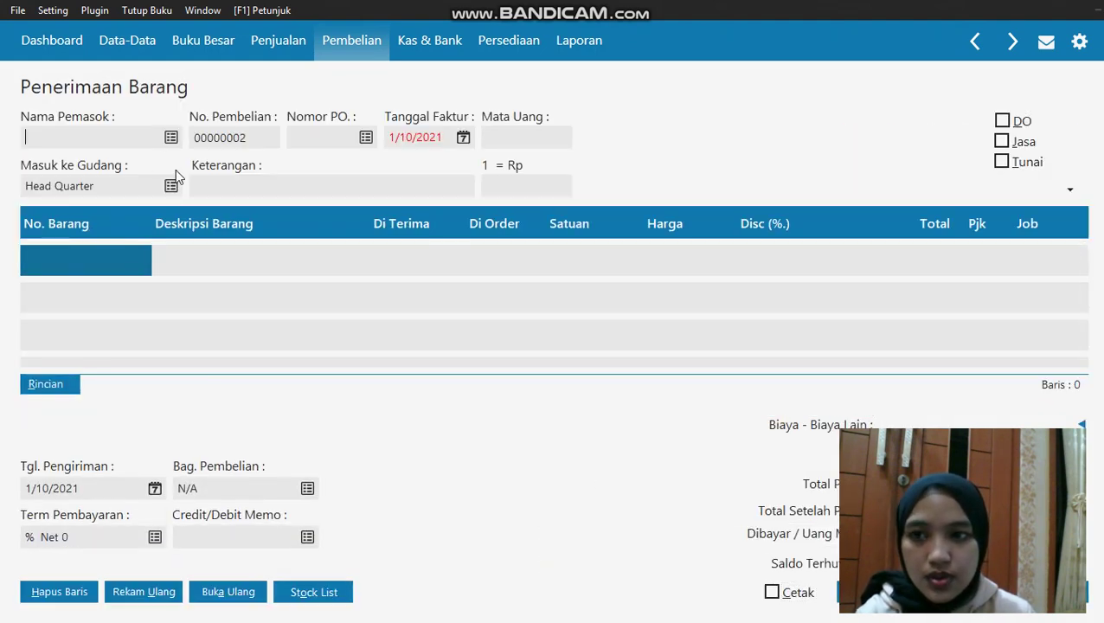
Choose TOKO SEMANGAT as the supplier and set the invoice date to 3 January 2020
{"action": "left_click", "coordinate": [173, 139]}
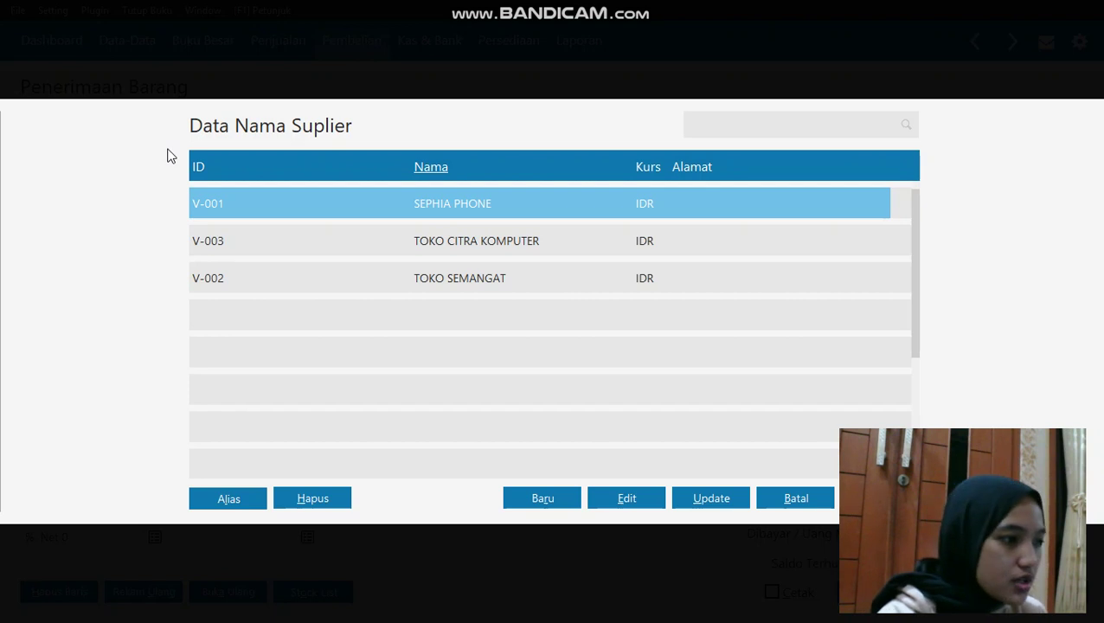
{"action": "left_click", "coordinate": [321, 275]}
{"action": "double_click", "coordinate": [264, 289]}
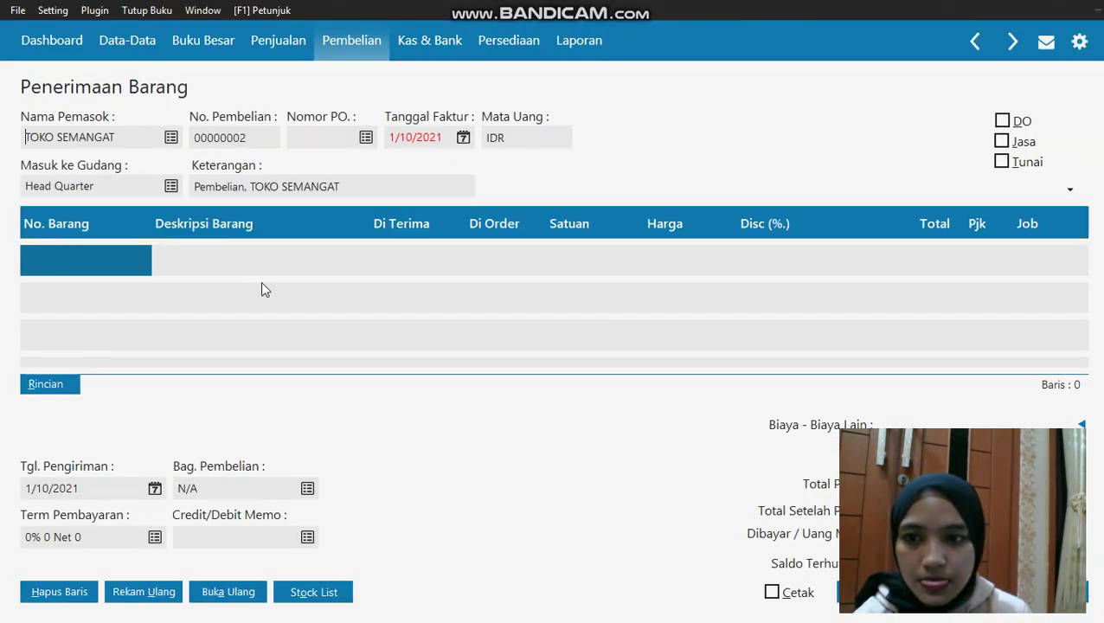
{"action": "left_click", "coordinate": [463, 138]}
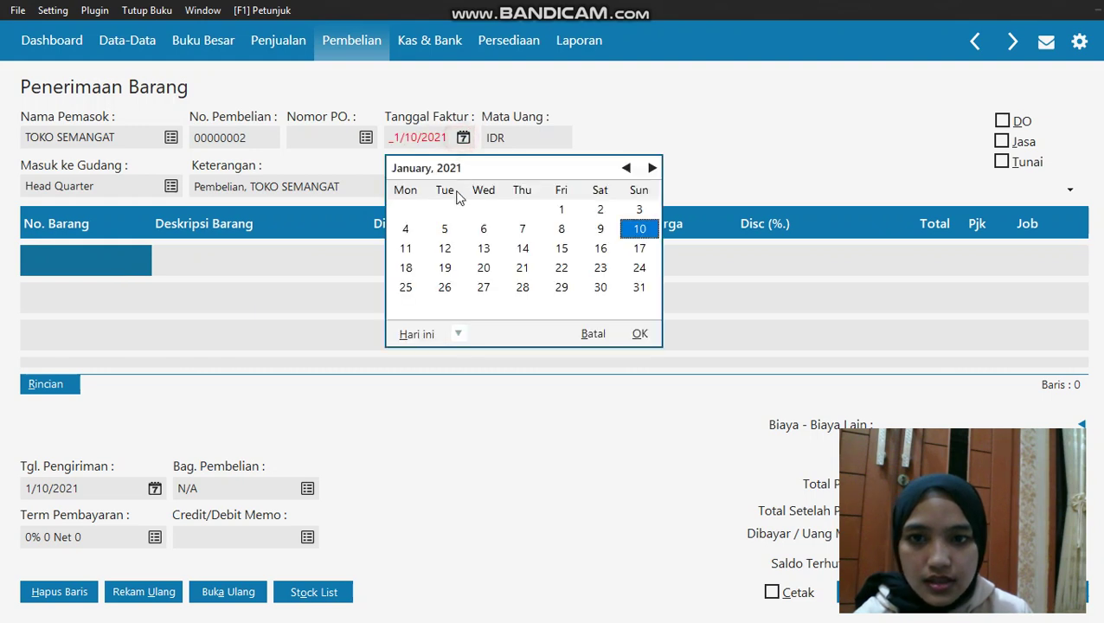
{"action": "left_click", "coordinate": [461, 335]}
{"action": "left_click", "coordinate": [487, 474]}
{"action": "left_click", "coordinate": [558, 211]}
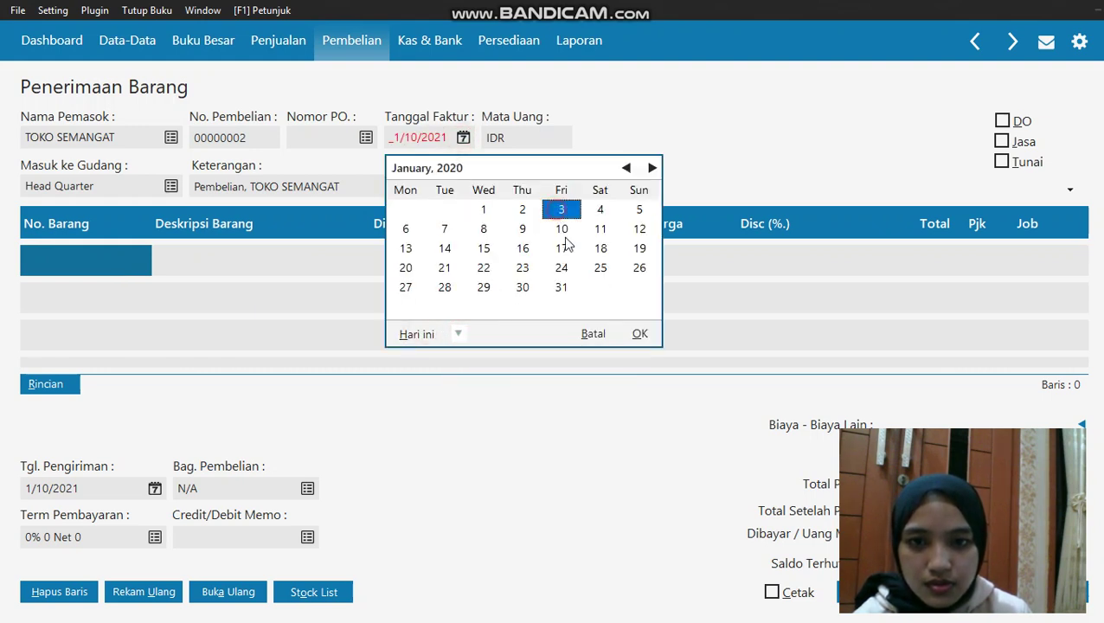
{"action": "left_click", "coordinate": [639, 334]}
Add BATERAI SAMSUNG as the first line with quantity 10 at a price of 55,000
{"action": "double_click", "coordinate": [134, 244]}
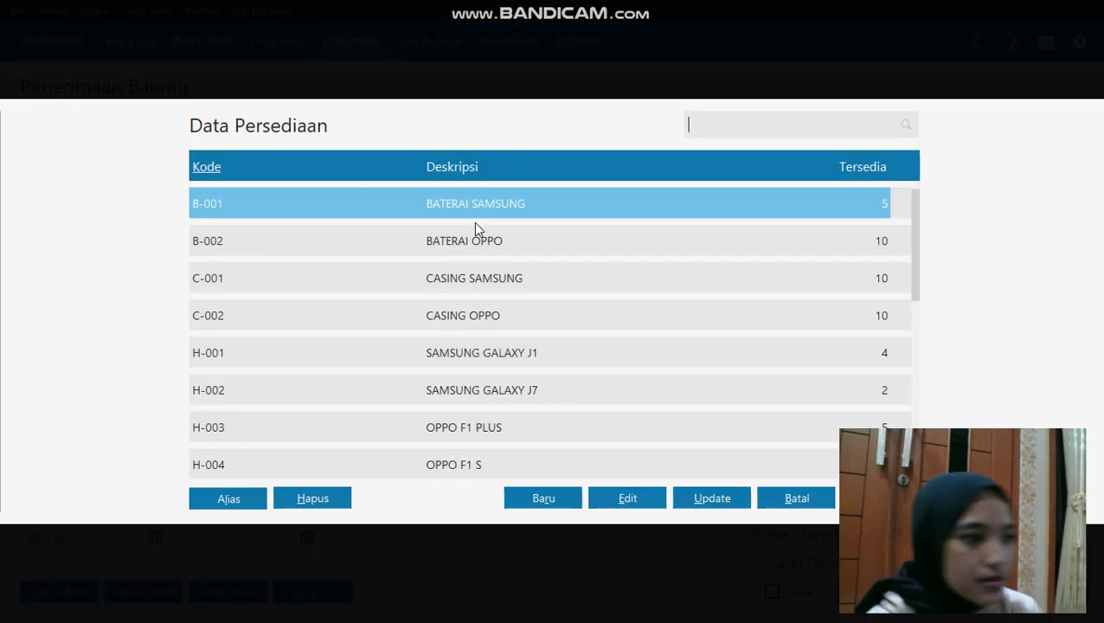
{"action": "left_click", "coordinate": [478, 212]}
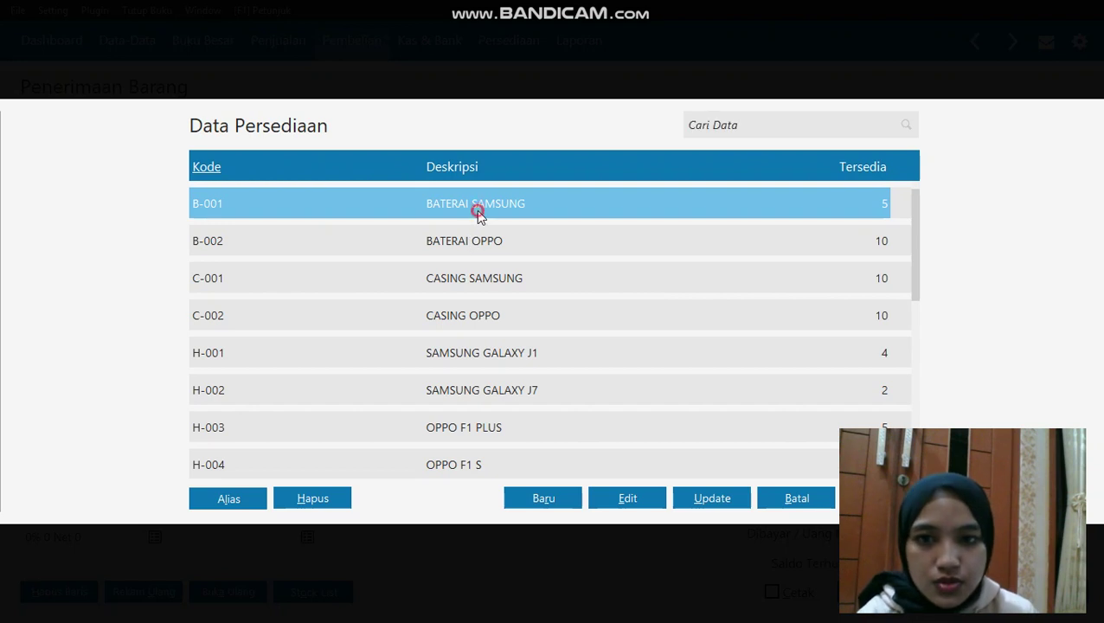
{"action": "double_click", "coordinate": [478, 208]}
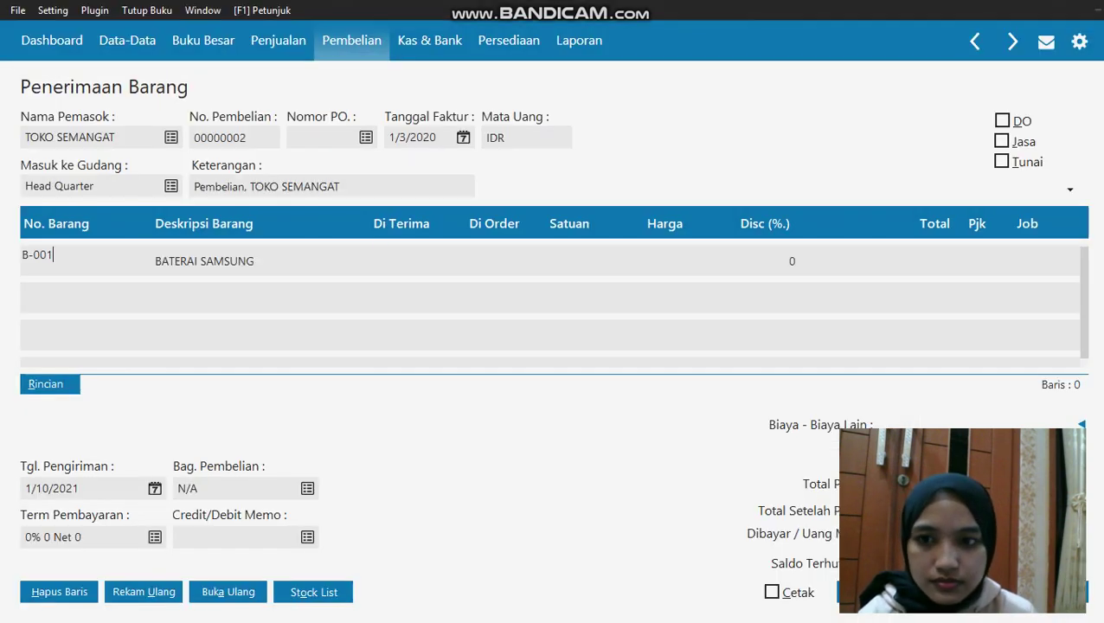
{"action": "left_click", "coordinate": [410, 260]}
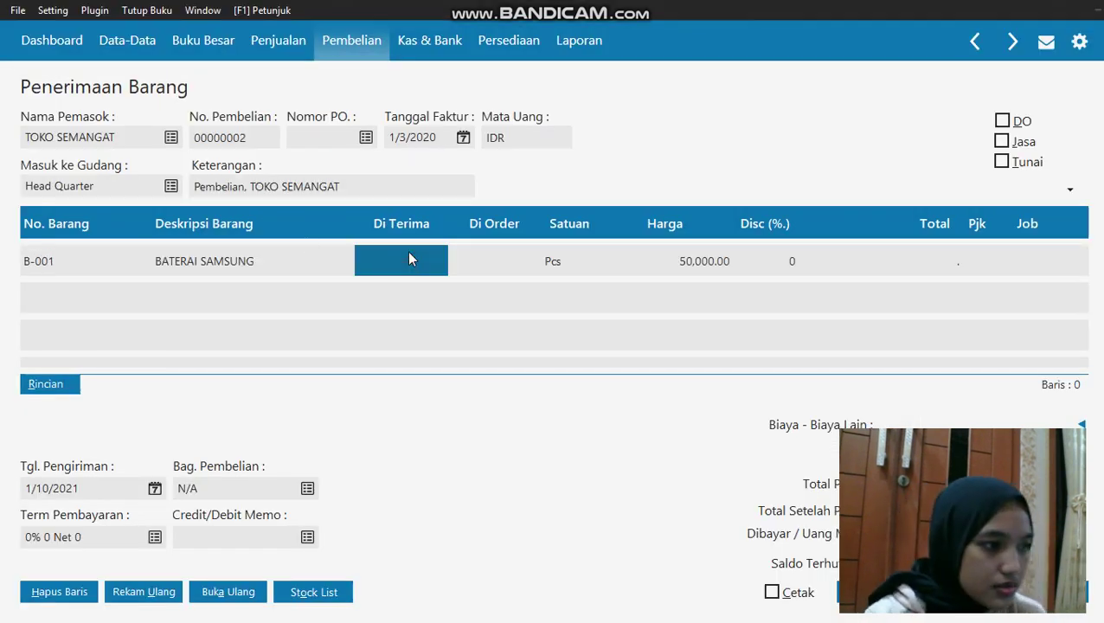
{"action": "type", "text": "10"}
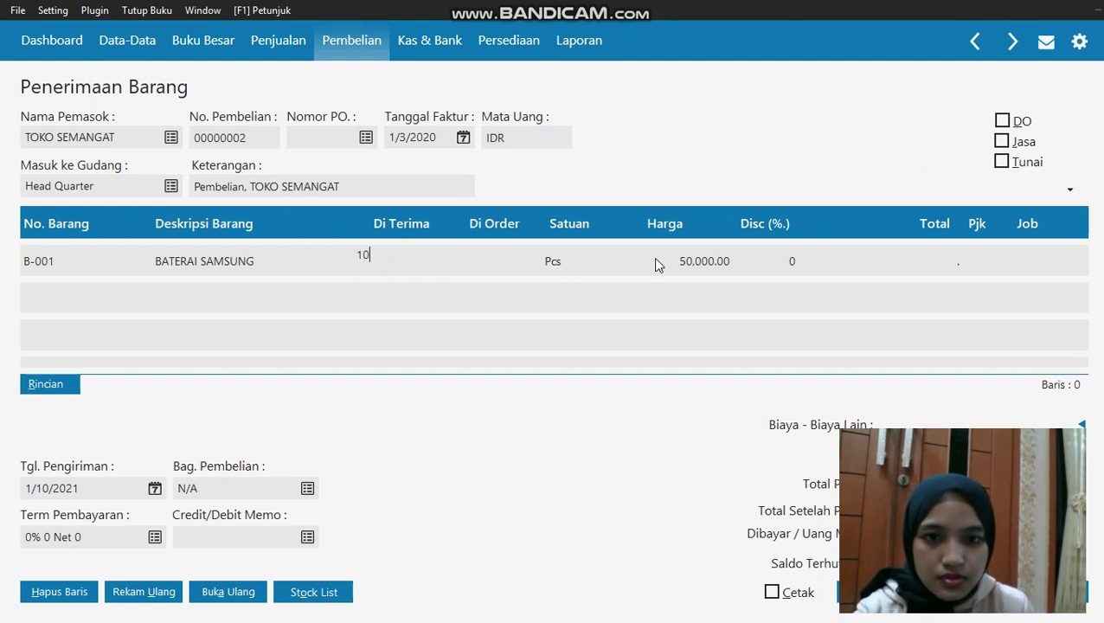
{"action": "key", "text": "Return"}
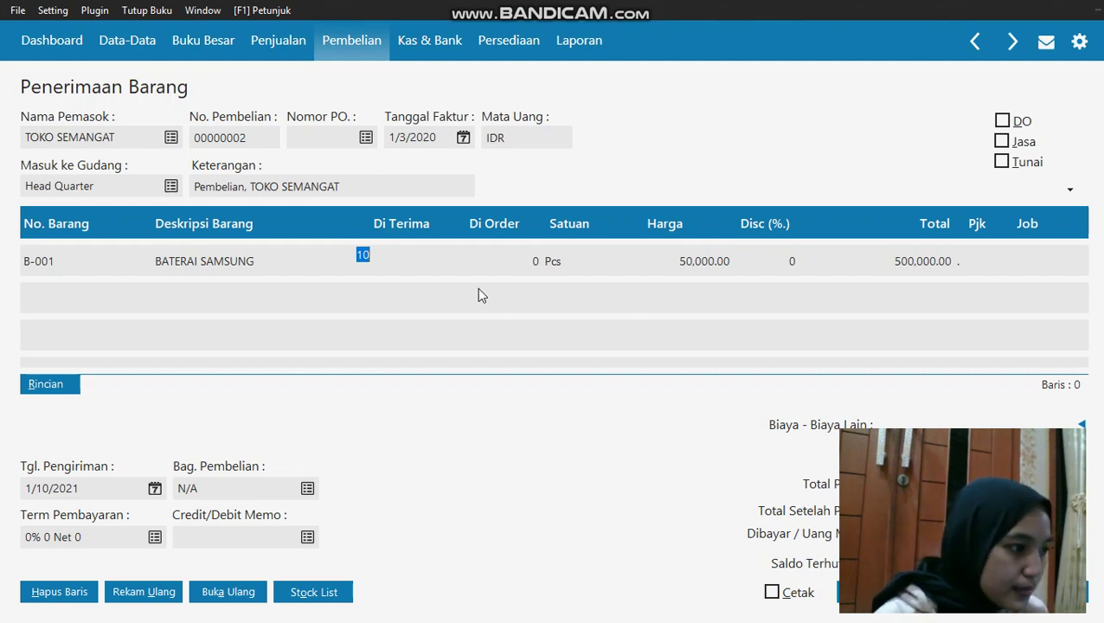
{"action": "left_click", "coordinate": [685, 262]}
{"action": "left_click", "coordinate": [696, 263]}
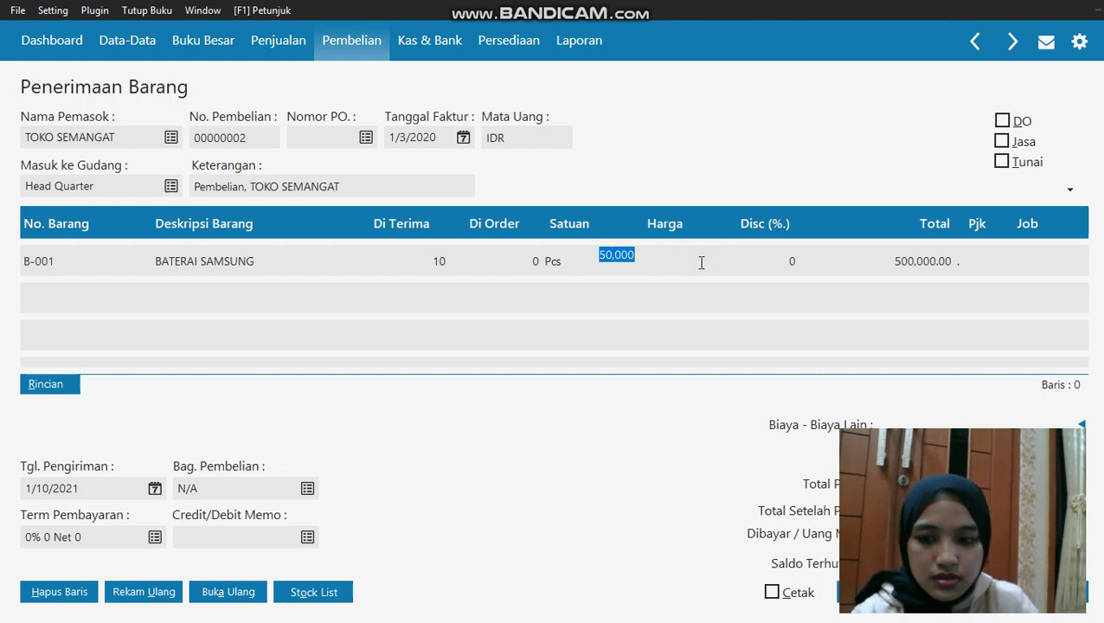
{"action": "type", "text": "5500"}
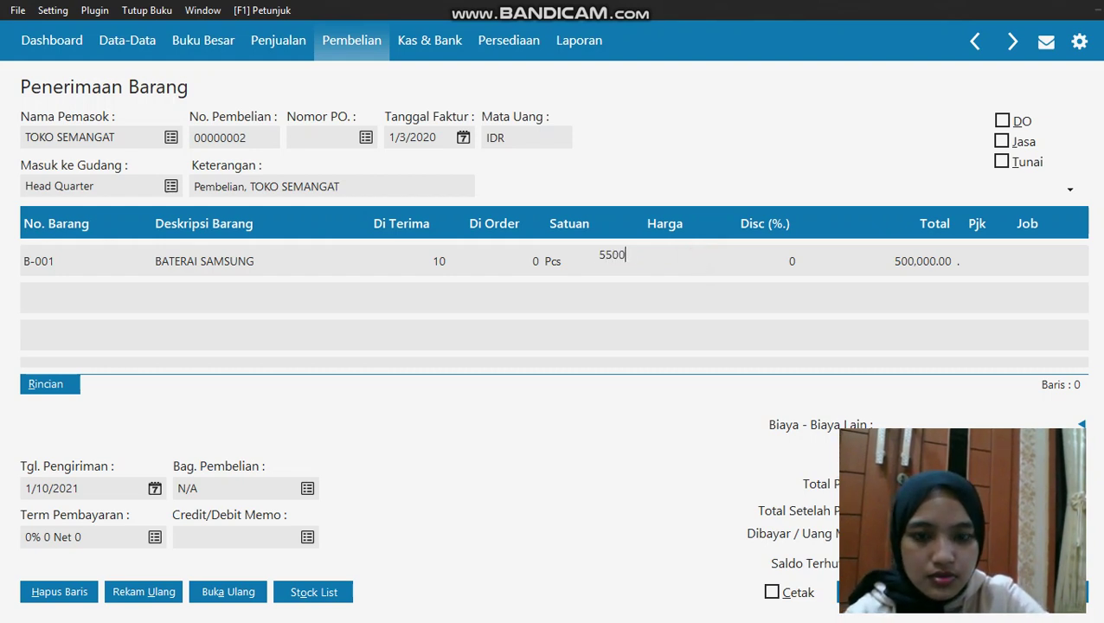
{"action": "type", "text": "0"}
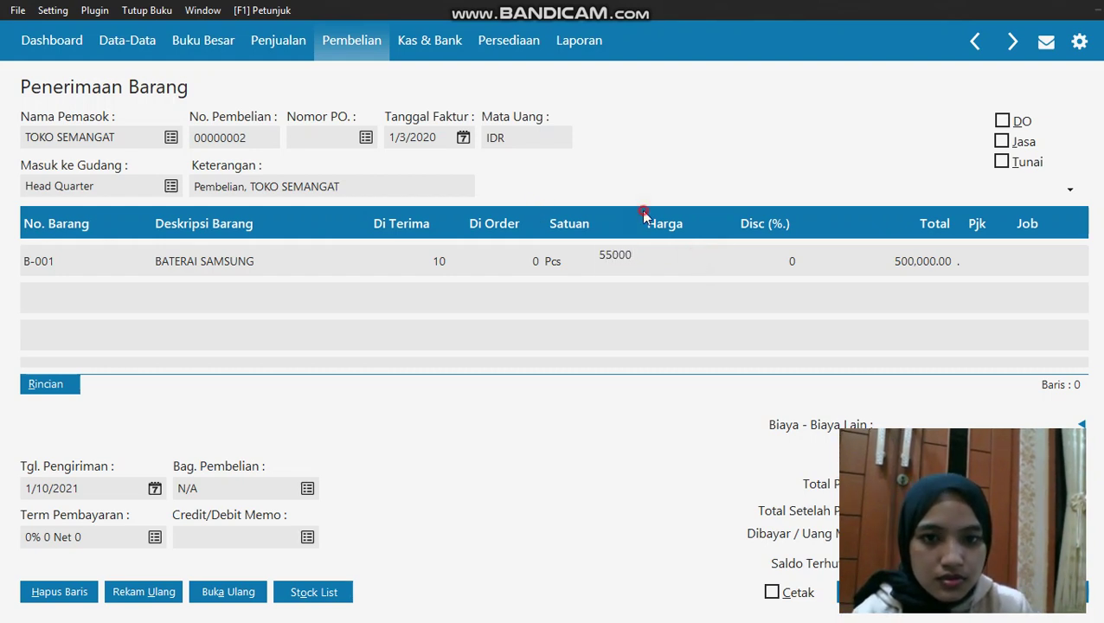
{"action": "left_click", "coordinate": [645, 214]}
{"action": "left_click", "coordinate": [694, 304]}
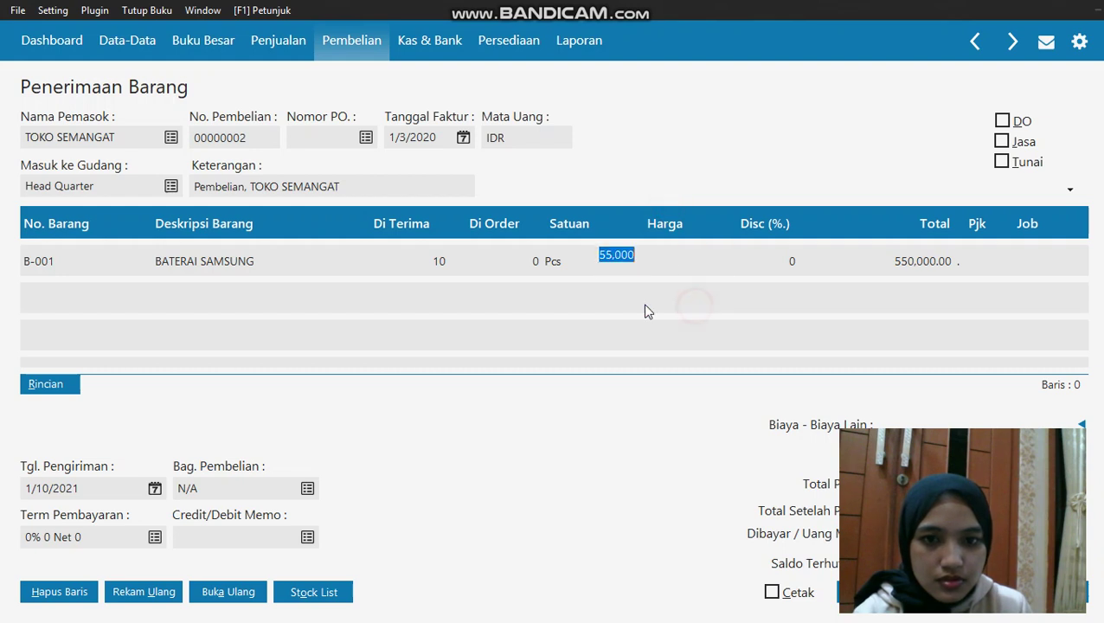
{"action": "left_click", "coordinate": [961, 261]}
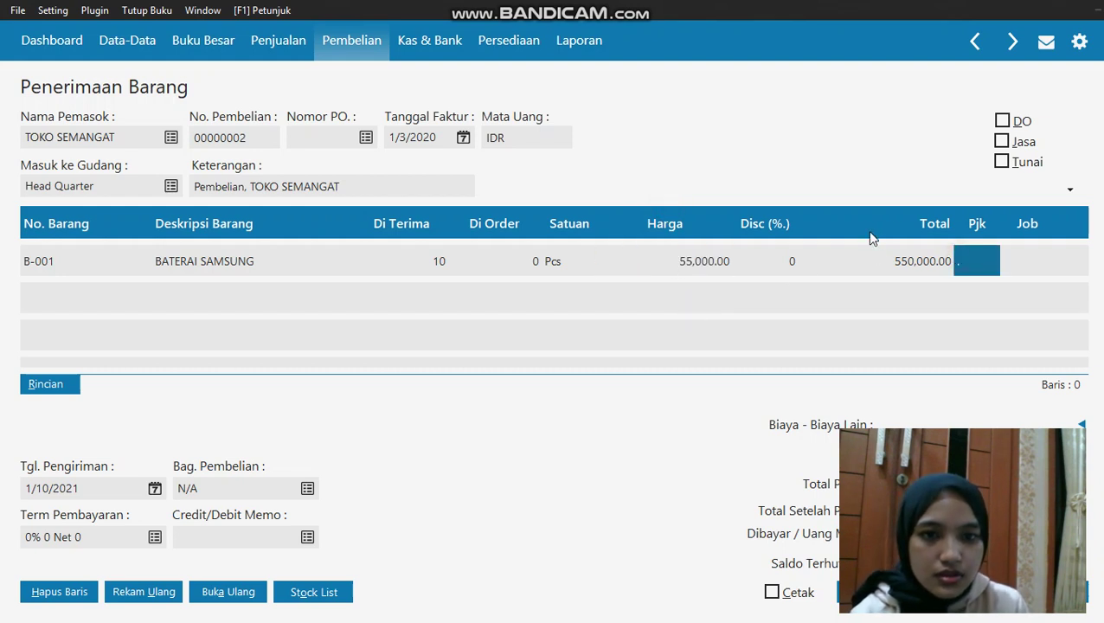
{"action": "key", "text": "Return"}
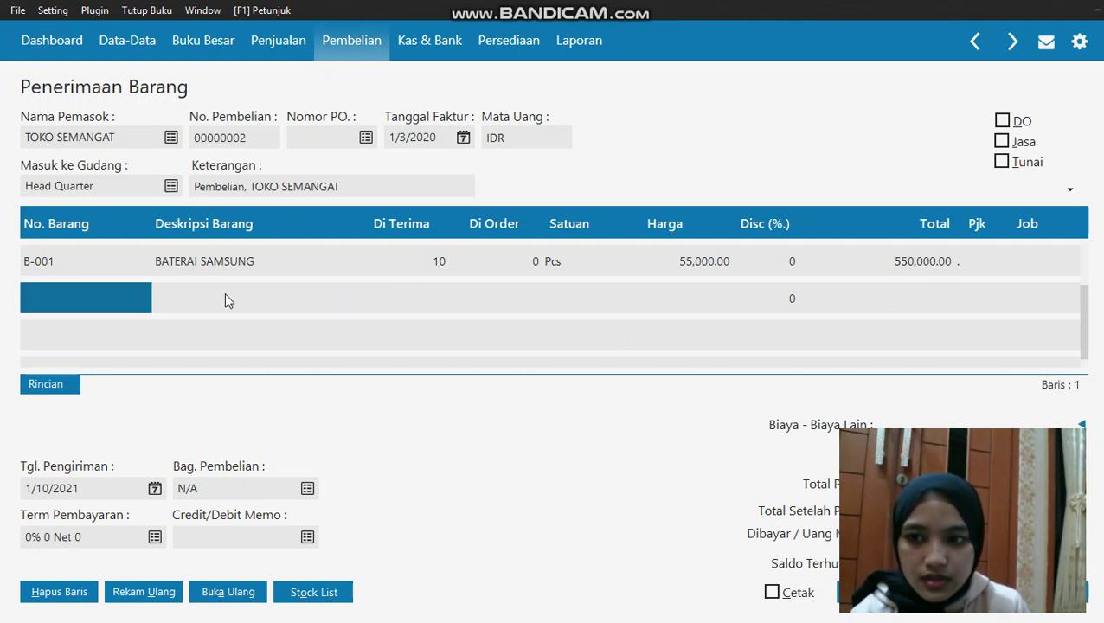
Add BATERAI OPPO as the second line with quantity 5 at 55,000, opening a new row
{"action": "double_click", "coordinate": [141, 294]}
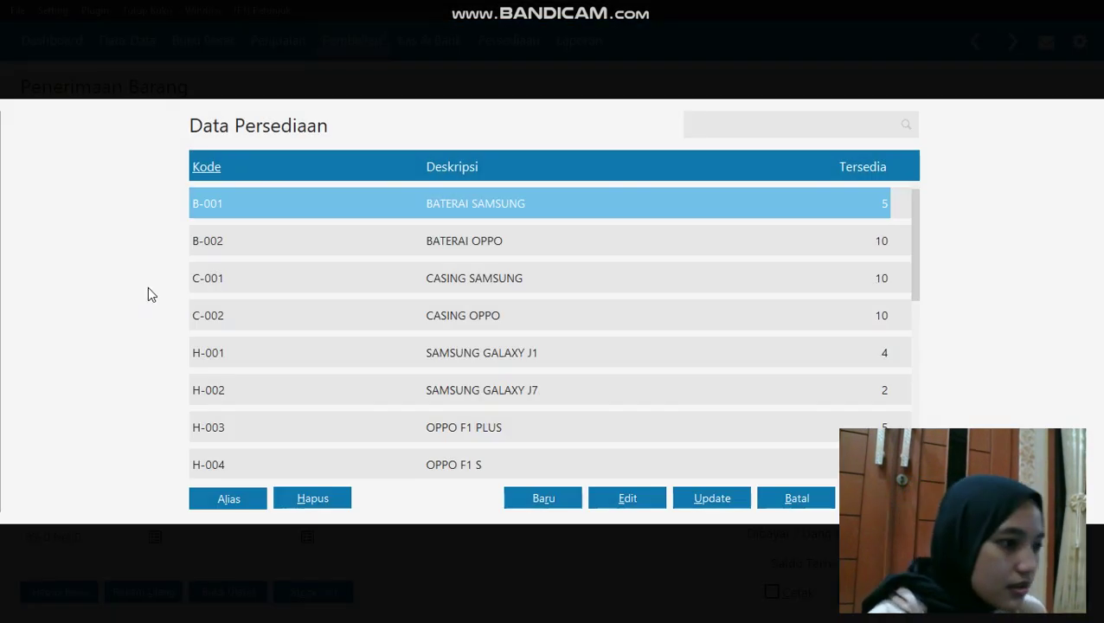
{"action": "left_click", "coordinate": [347, 240]}
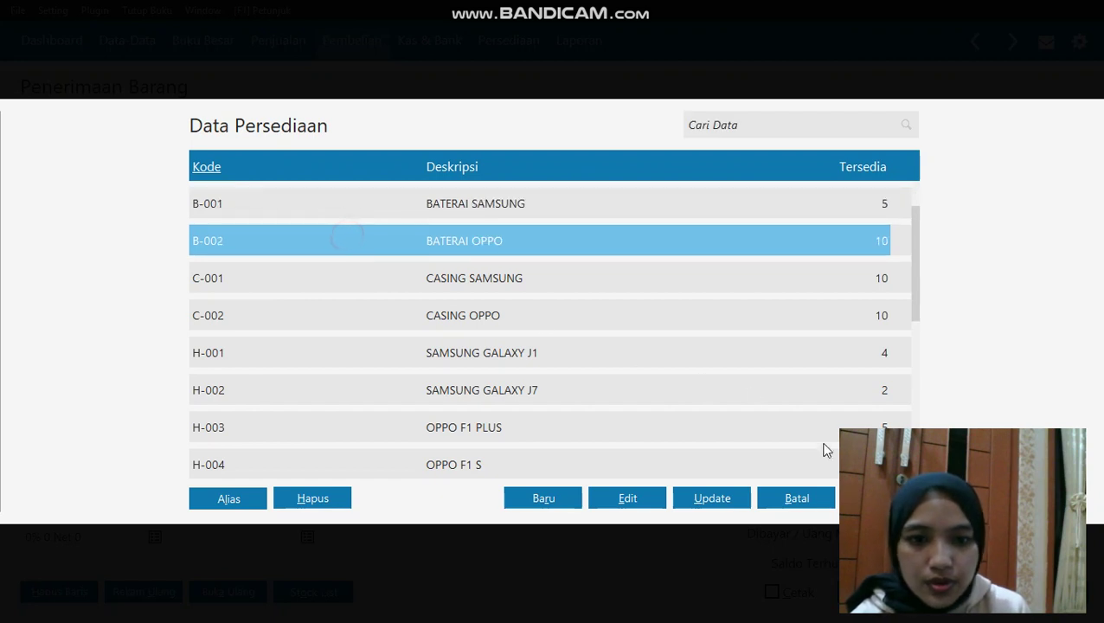
{"action": "key", "text": "Return"}
{"action": "left_click", "coordinate": [428, 289]}
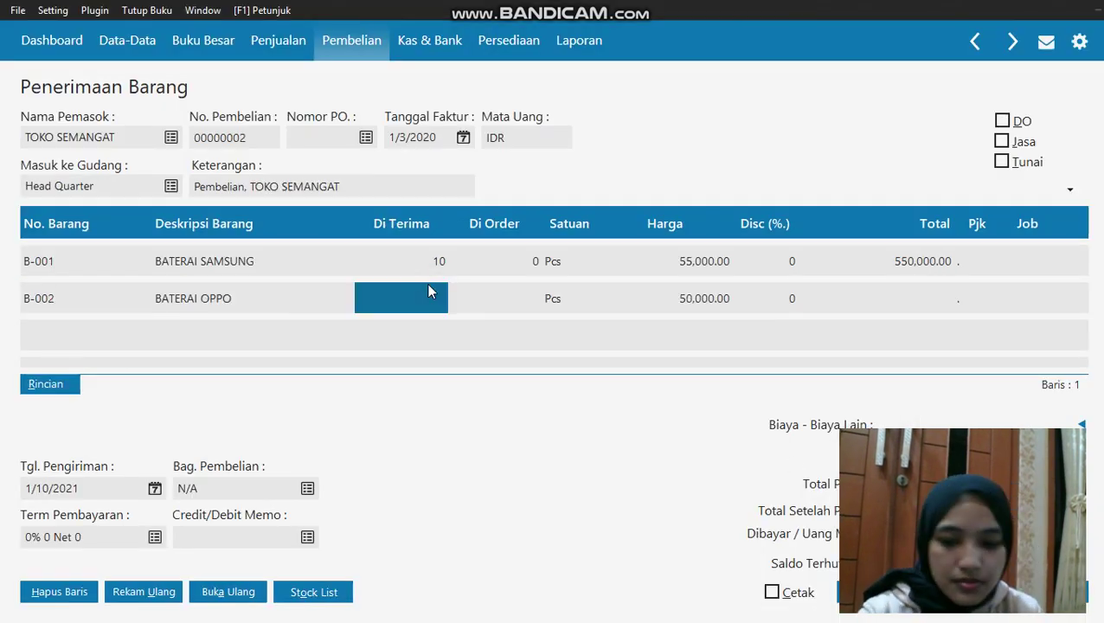
{"action": "type", "text": "5"}
{"action": "left_click", "coordinate": [685, 297]}
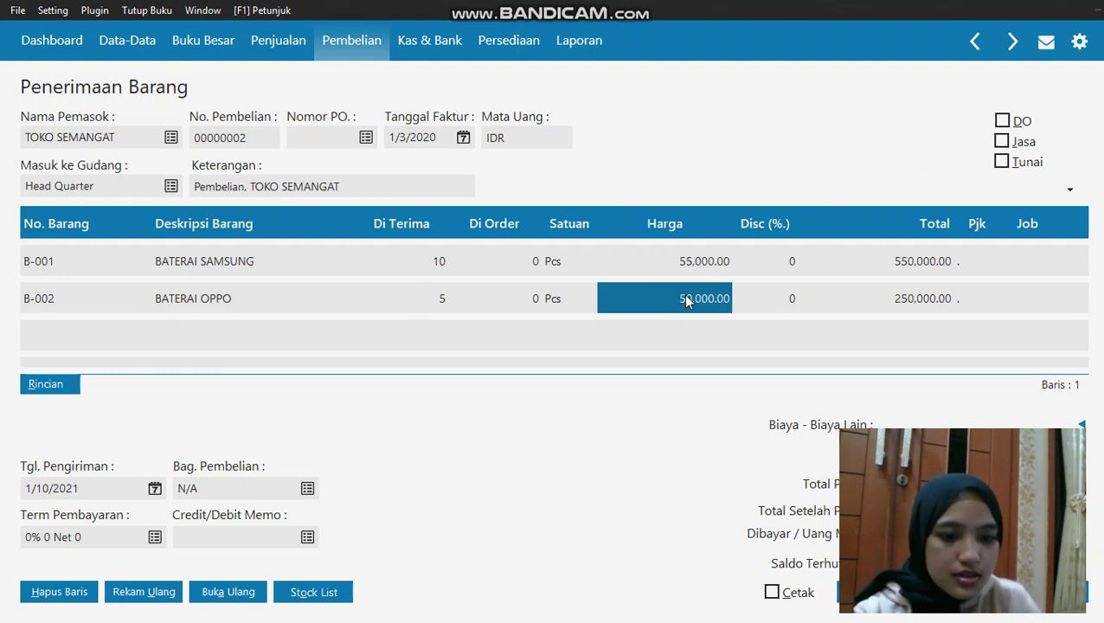
{"action": "key", "text": "BackSpace"}
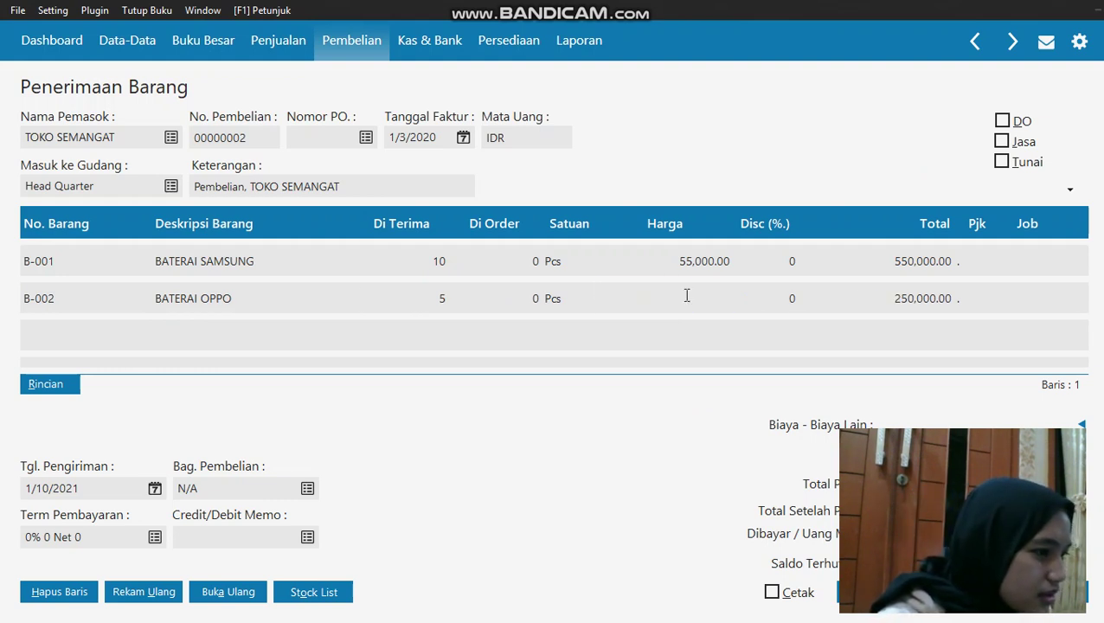
{"action": "type", "text": "55000"}
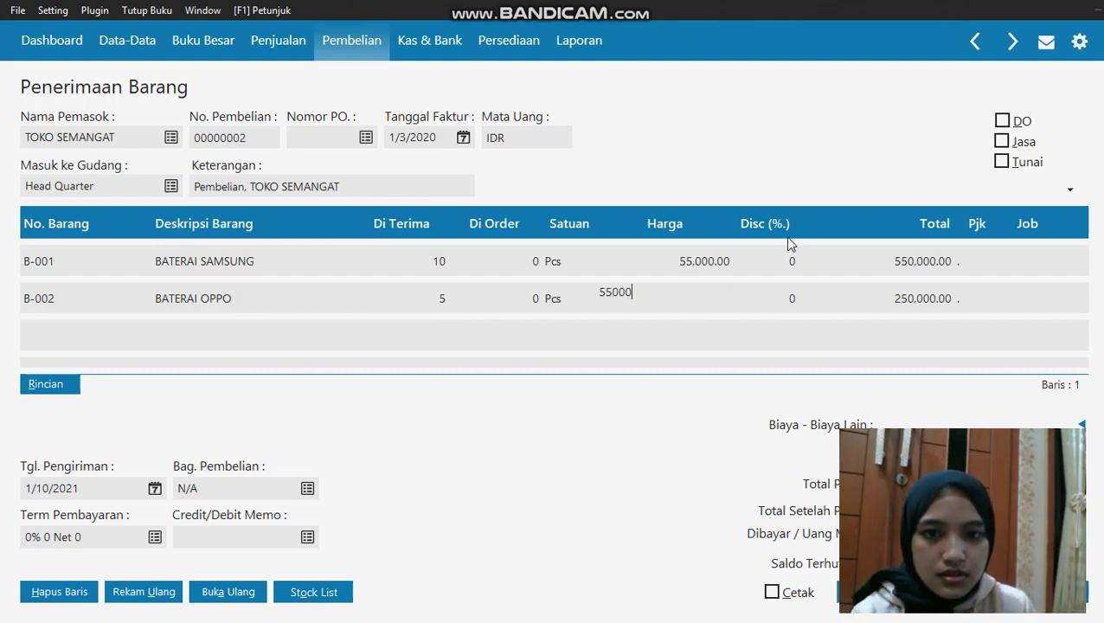
{"action": "key", "text": "Return"}
{"action": "left_click", "coordinate": [768, 301]}
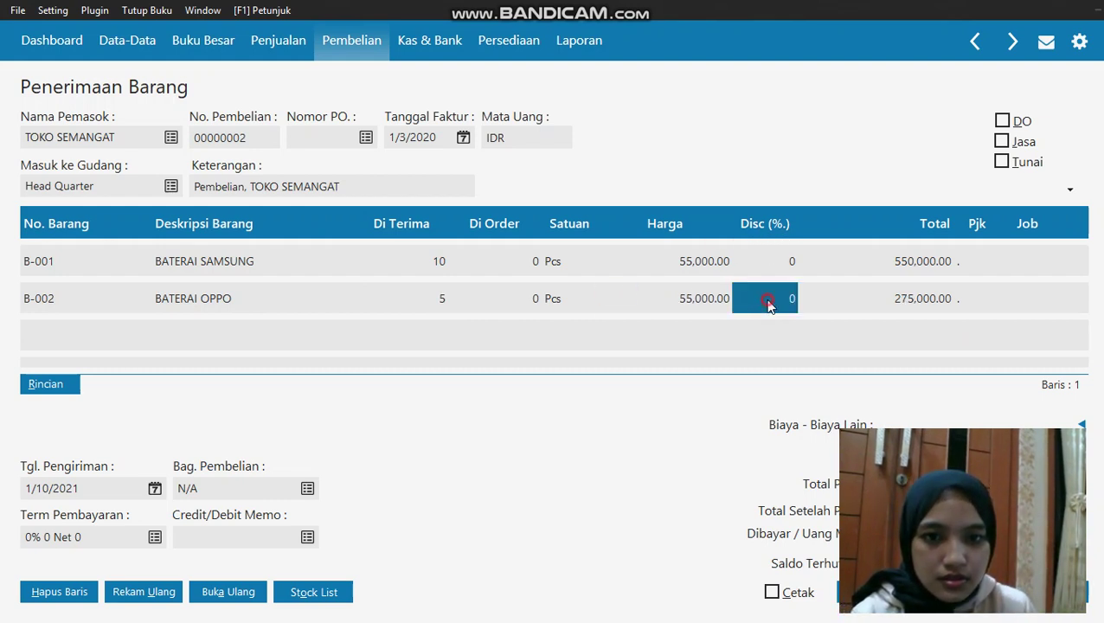
{"action": "left_click", "coordinate": [1012, 309]}
{"action": "left_click", "coordinate": [954, 303]}
{"action": "key", "text": "Down"}
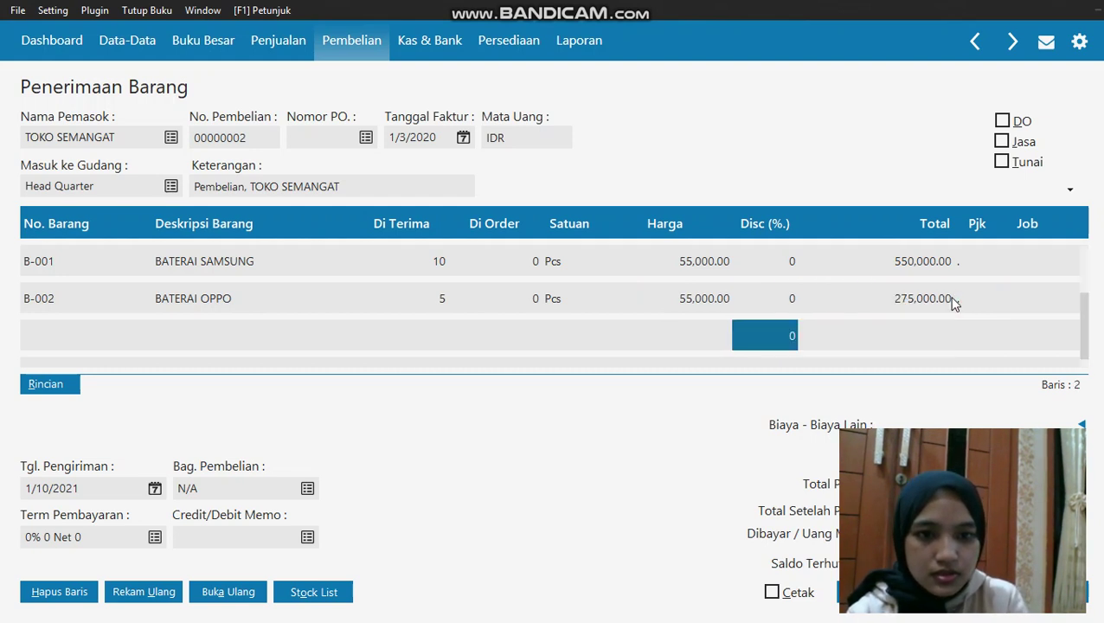
{"action": "key", "text": "Left"}
{"action": "key", "text": "Left"}
{"action": "key", "text": "Left"}
{"action": "key", "text": "Left"}
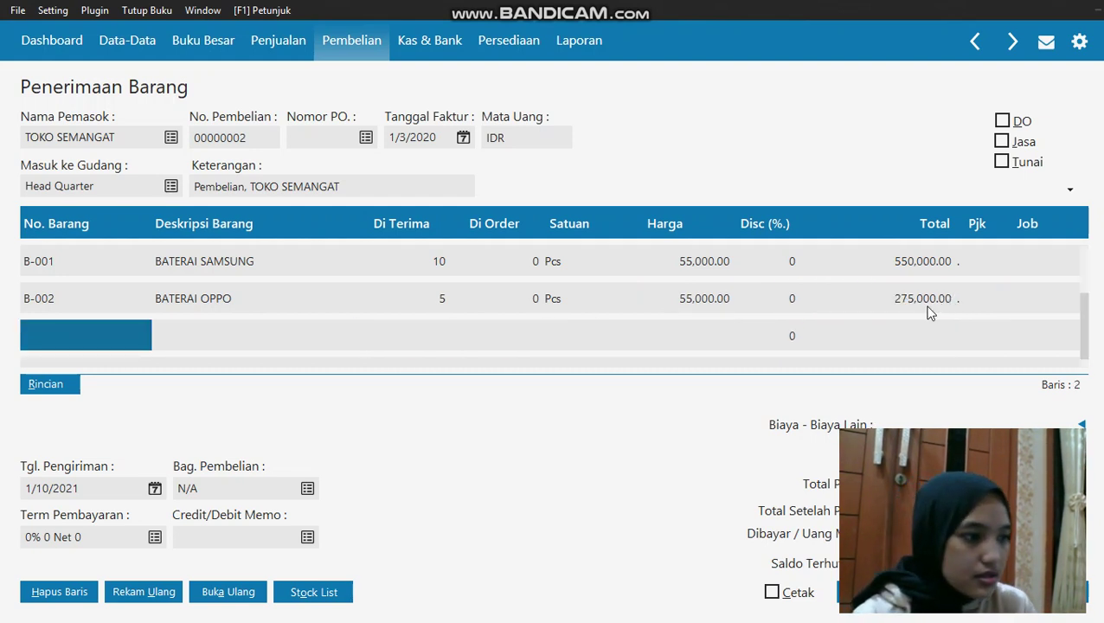
Add OPPO F1 PLUS (H-003) with quantity 3 at a price of 3,000,000
{"action": "double_click", "coordinate": [112, 341]}
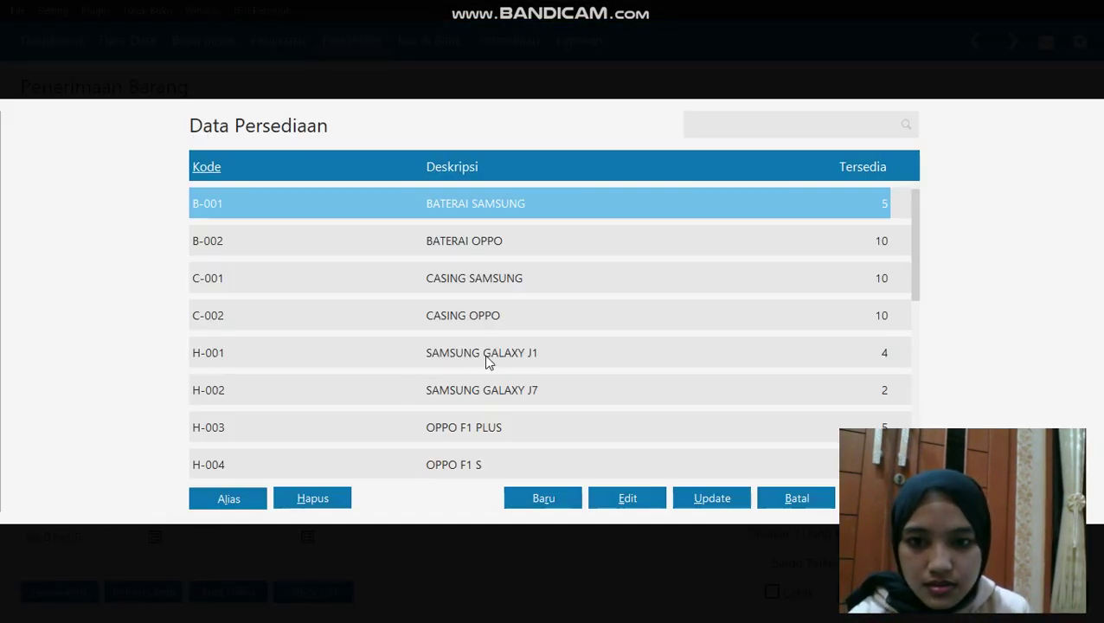
{"action": "double_click", "coordinate": [478, 428]}
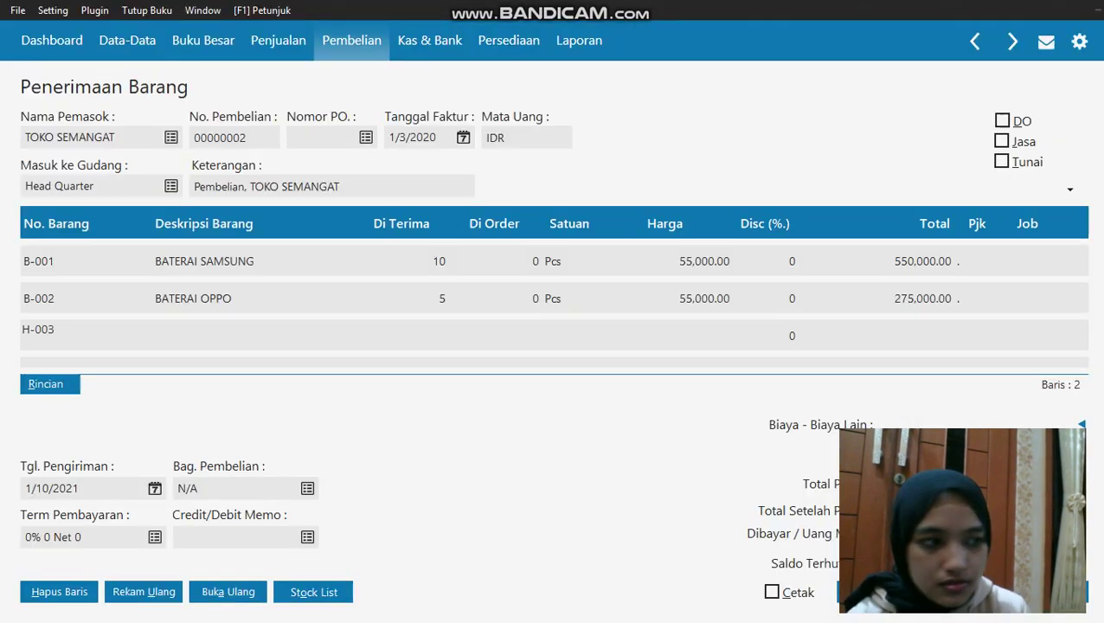
{"action": "left_click", "coordinate": [442, 343]}
{"action": "left_click", "coordinate": [420, 330]}
{"action": "type", "text": "3"}
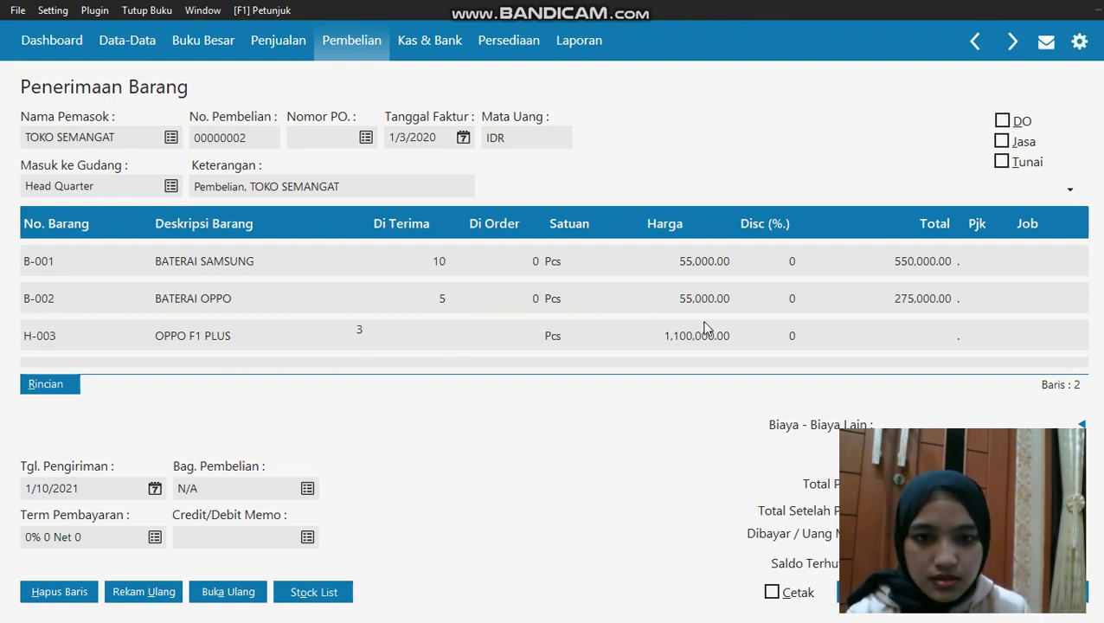
{"action": "left_click", "coordinate": [705, 335]}
{"action": "left_click", "coordinate": [707, 330]}
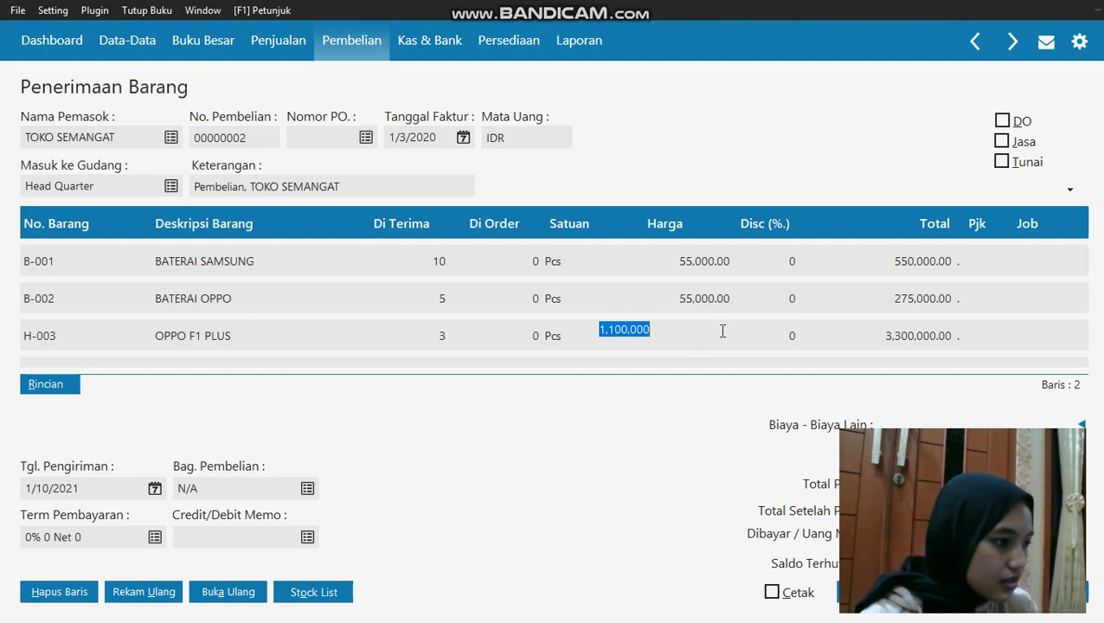
{"action": "key", "text": "BackSpace"}
{"action": "type", "text": "3,"}
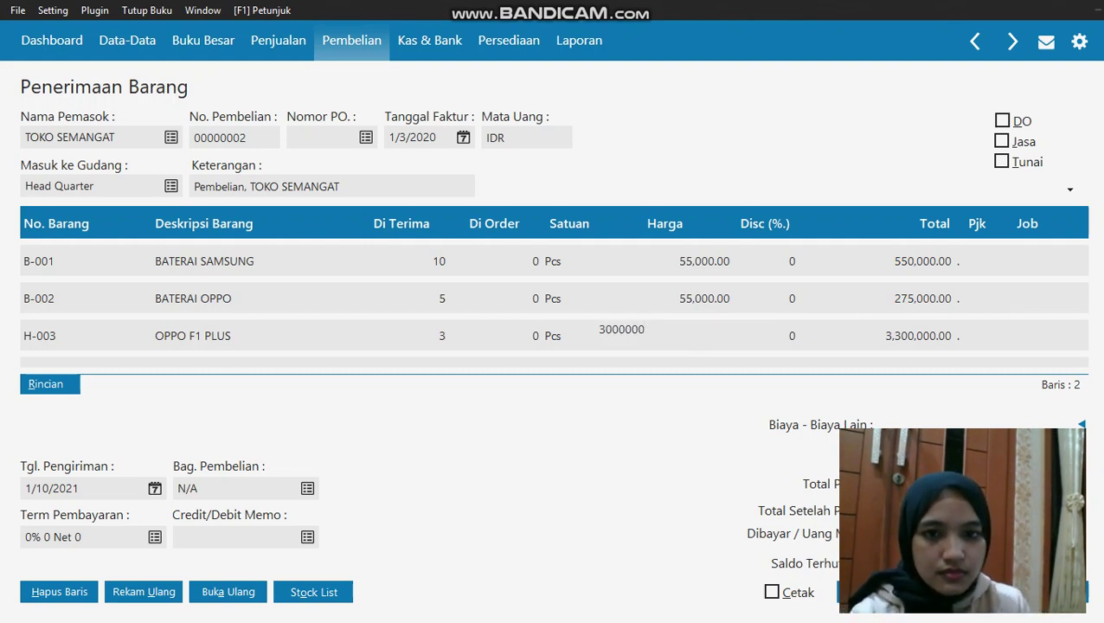
{"action": "type", "text": "000,000"}
{"action": "key", "text": "Return"}
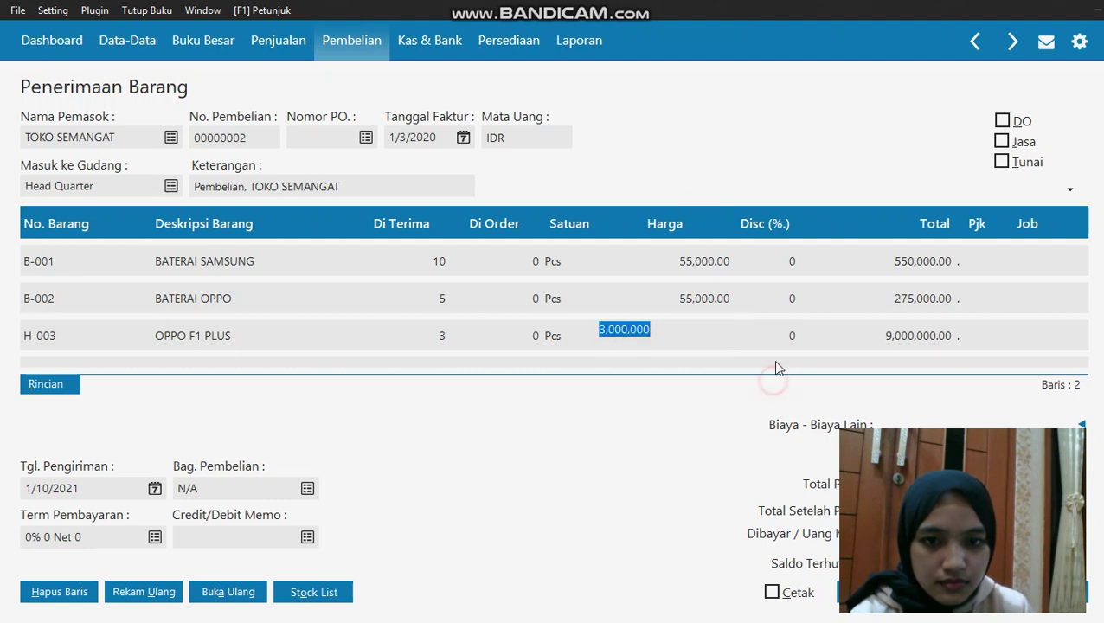
{"action": "left_click", "coordinate": [773, 359]}
{"action": "left_click", "coordinate": [832, 351]}
Add SAMSUNG GALAXY J7 (H-002) with quantity 2 at a price of 2,800,000
{"action": "left_click", "coordinate": [811, 367]}
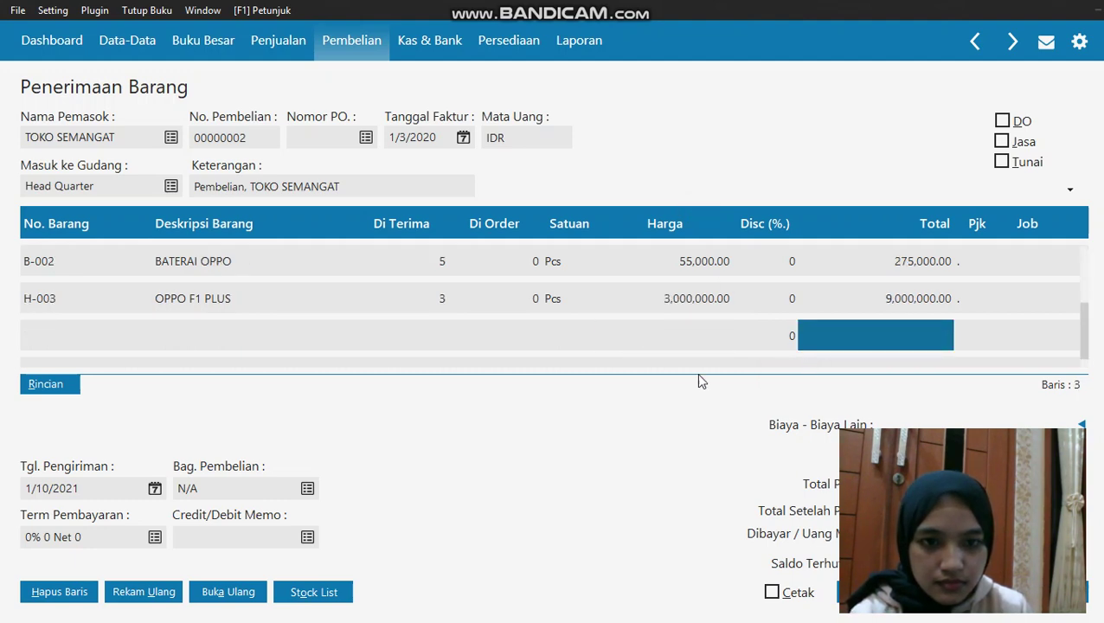
{"action": "double_click", "coordinate": [36, 333]}
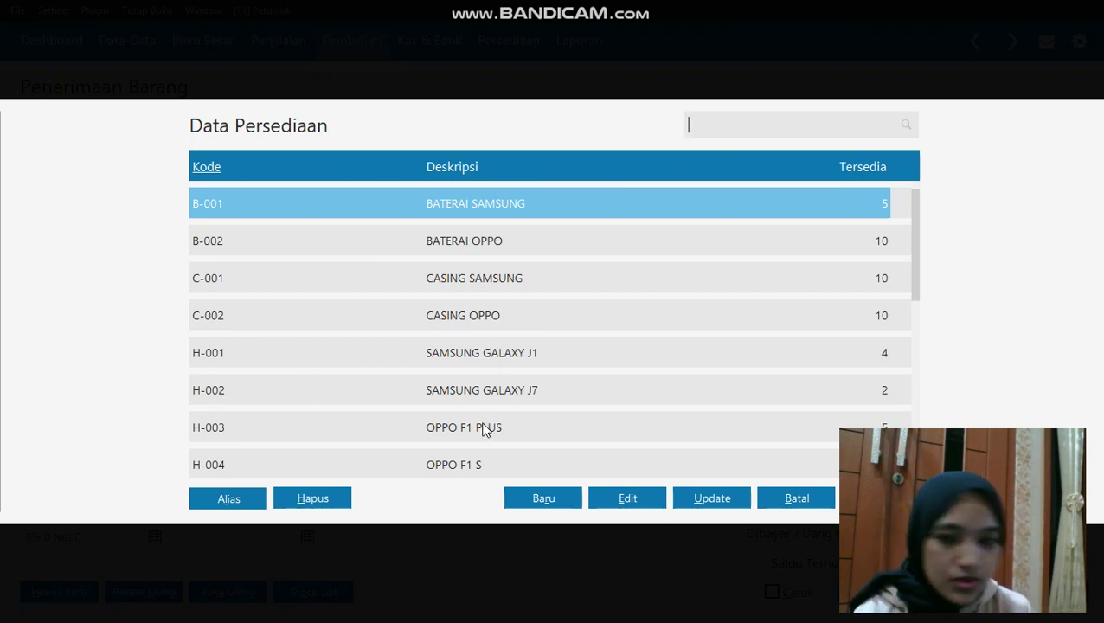
{"action": "left_click", "coordinate": [488, 388]}
{"action": "key", "text": "Return"}
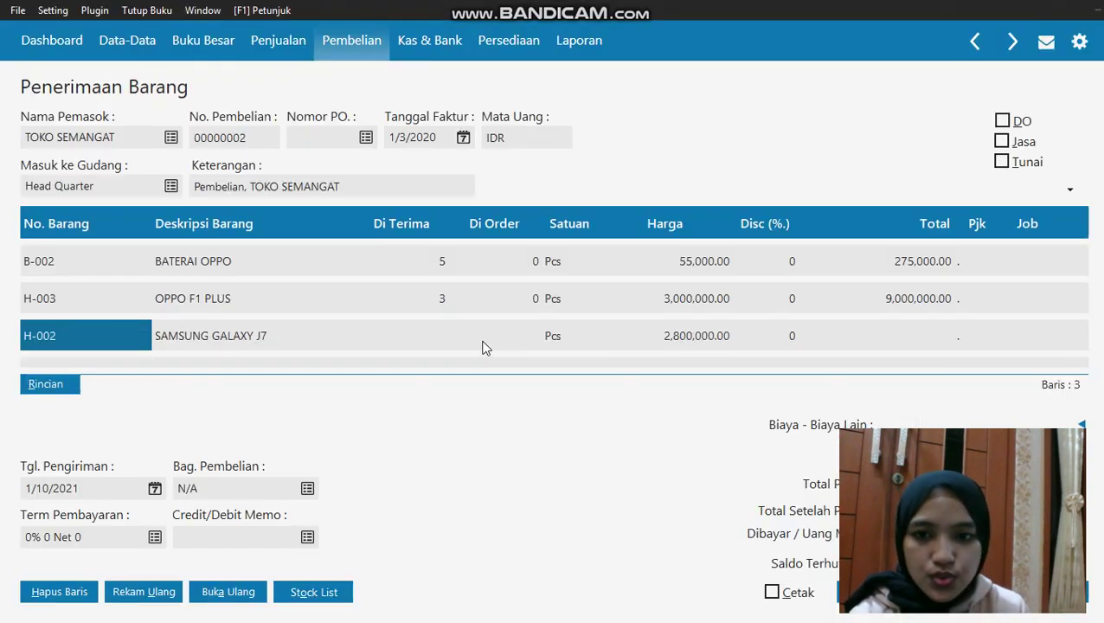
{"action": "left_click", "coordinate": [422, 335]}
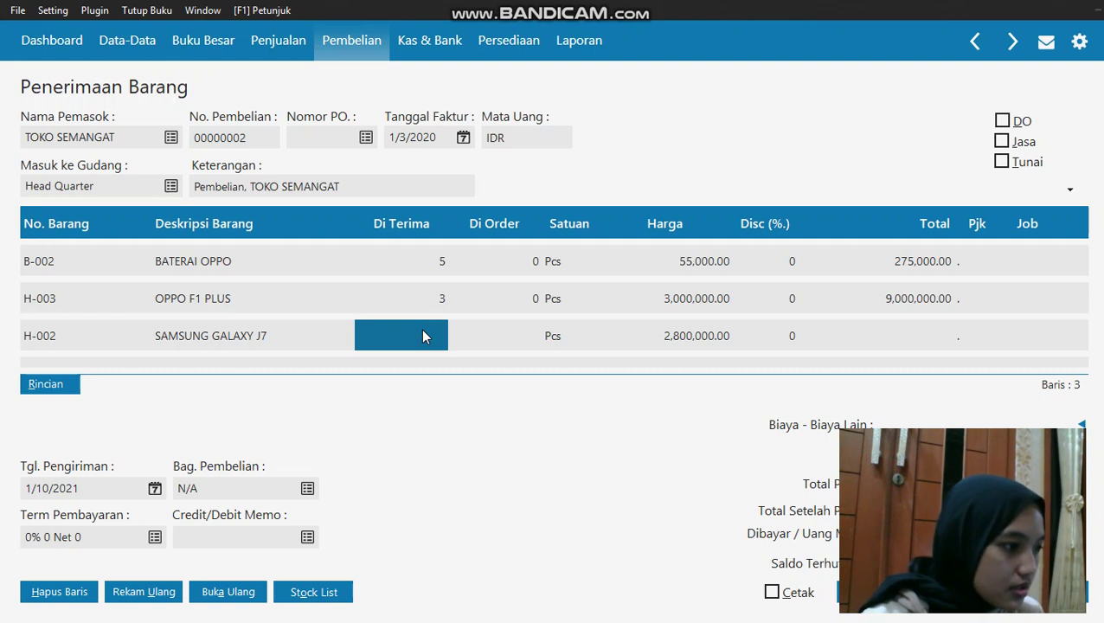
{"action": "type", "text": "2"}
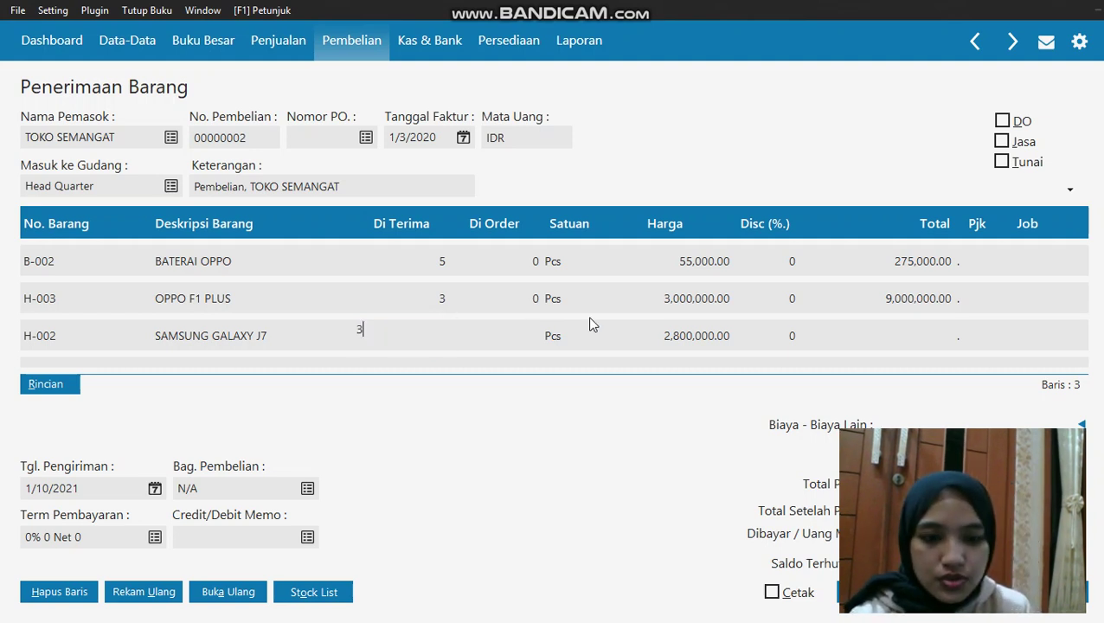
{"action": "left_click", "coordinate": [684, 332]}
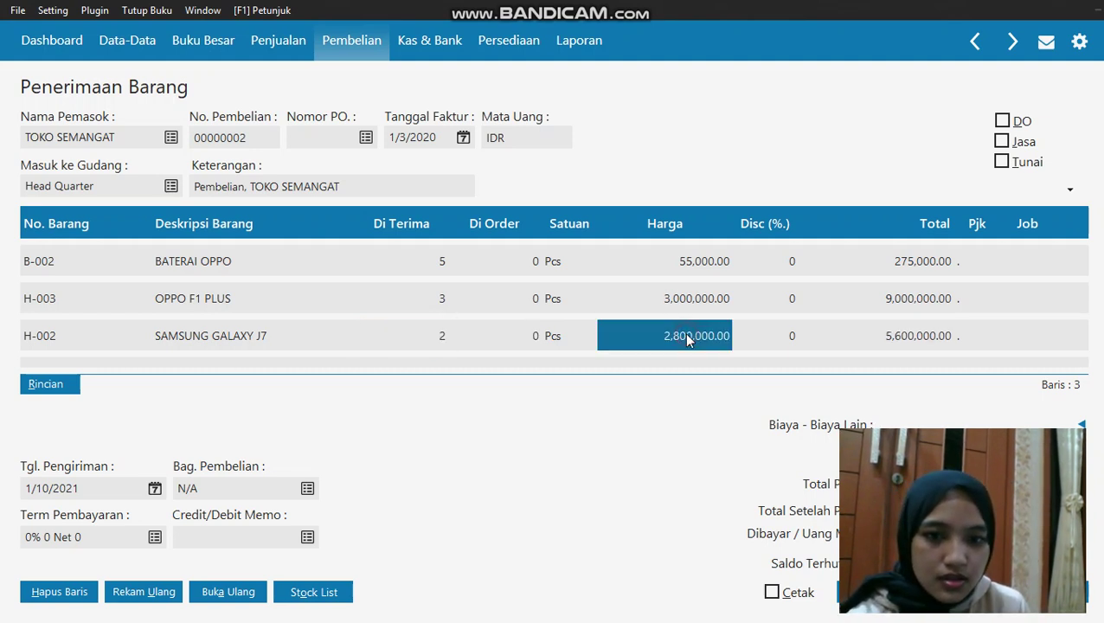
{"action": "left_click", "coordinate": [684, 332]}
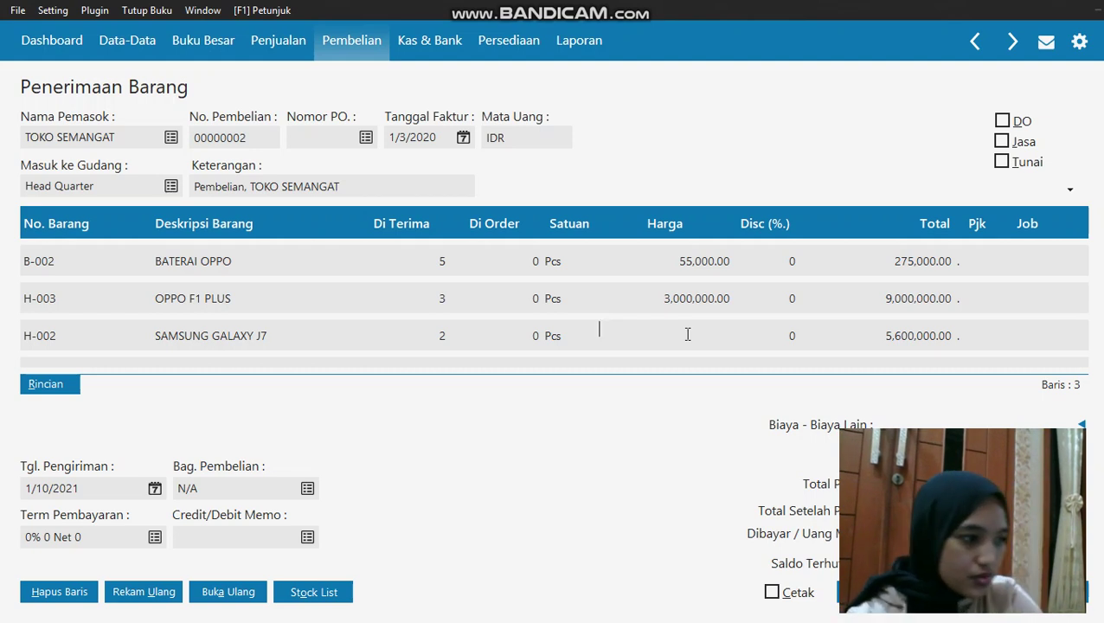
{"action": "type", "text": "28"}
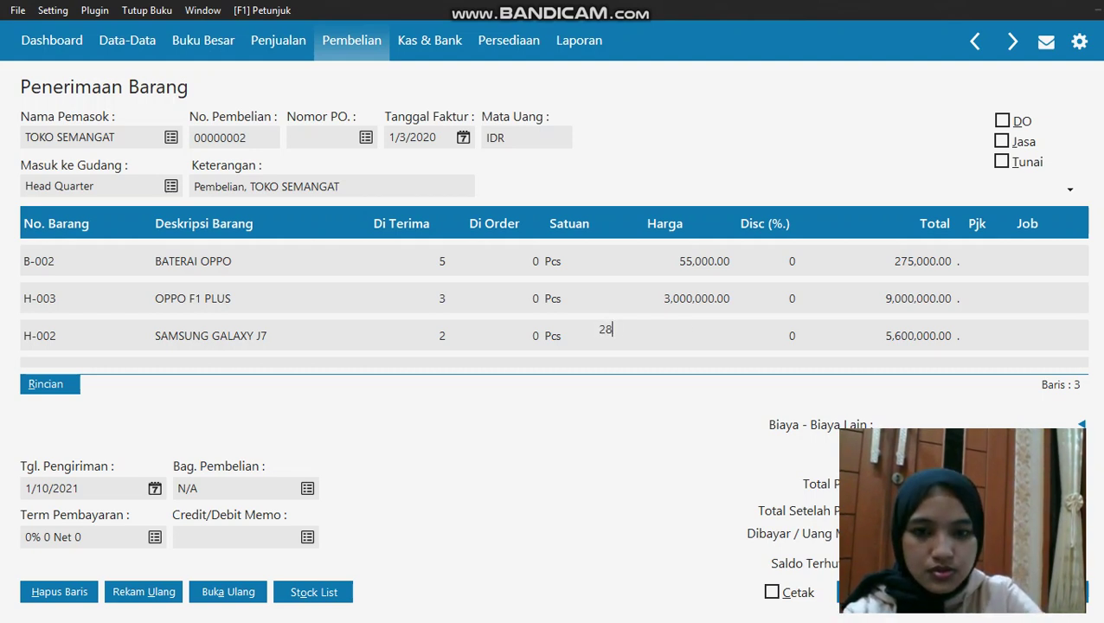
{"action": "type", "text": "00000"}
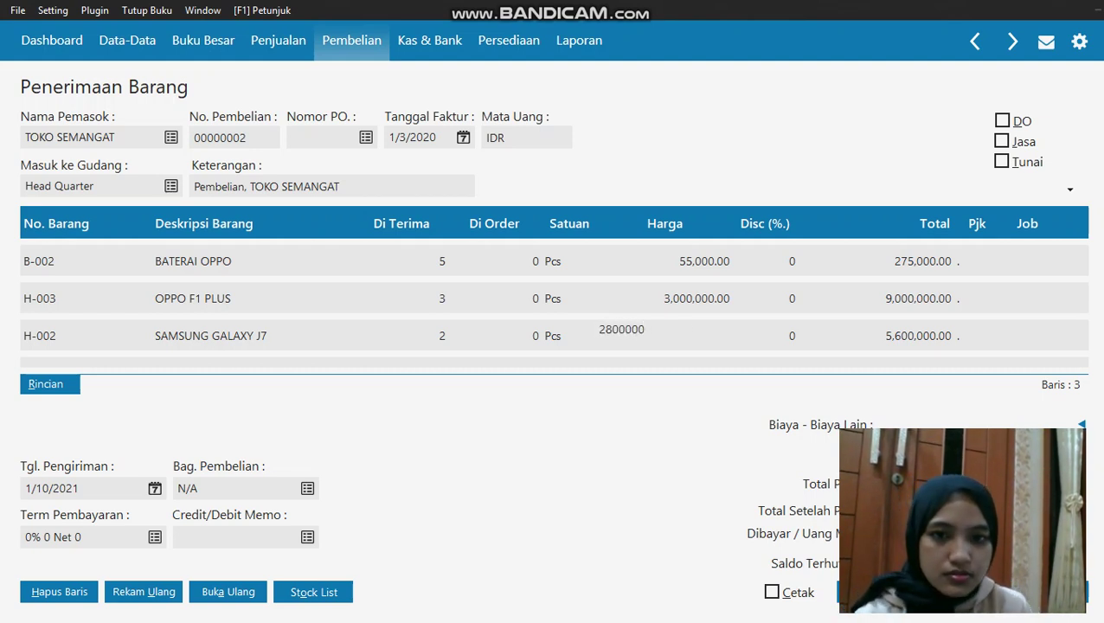
{"action": "key", "text": "Return"}
{"action": "left_click", "coordinate": [774, 338]}
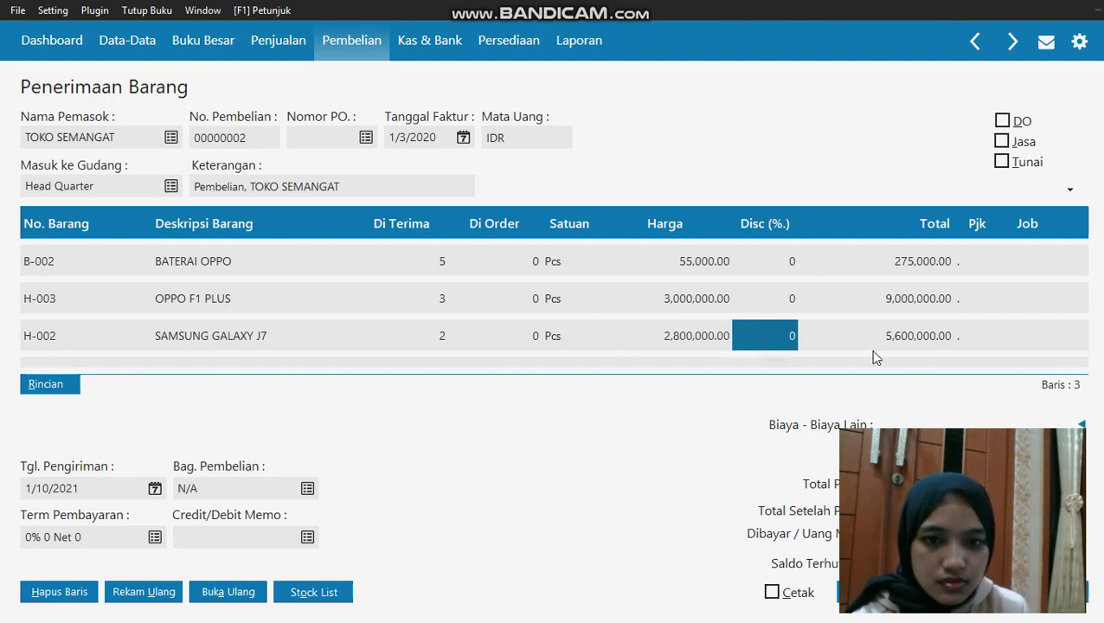
{"action": "left_click", "coordinate": [870, 349]}
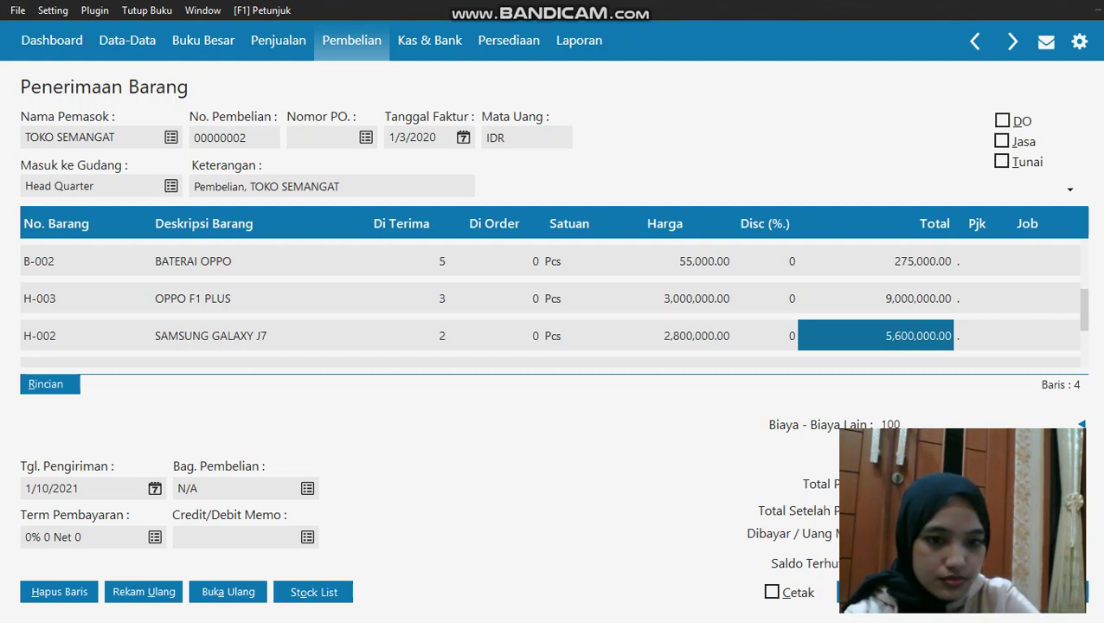
Enter 100,000 as other costs, save the receipt, and close the goods receipt form and list
{"action": "type", "text": "000"}
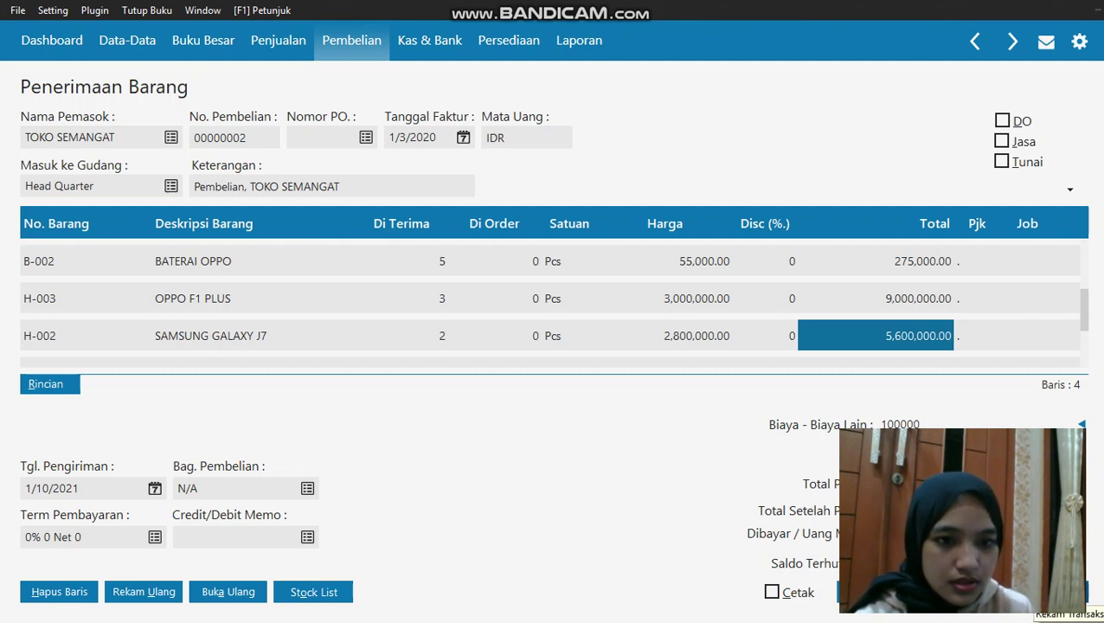
{"action": "key", "text": "Return"}
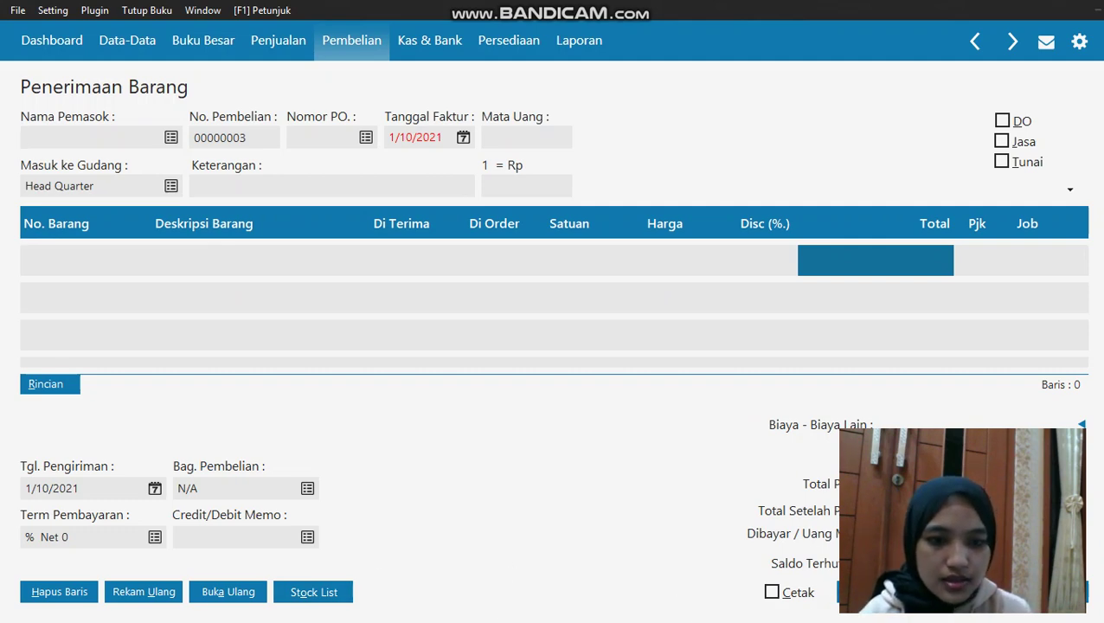
{"action": "left_click", "coordinate": [961, 592]}
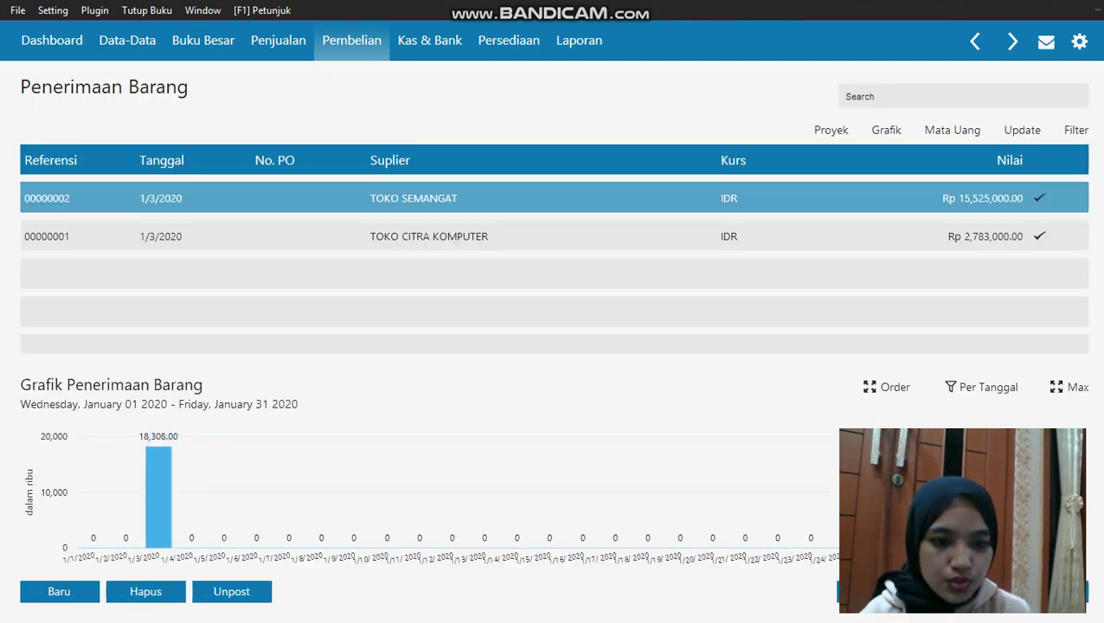
{"action": "left_click", "coordinate": [962, 592]}
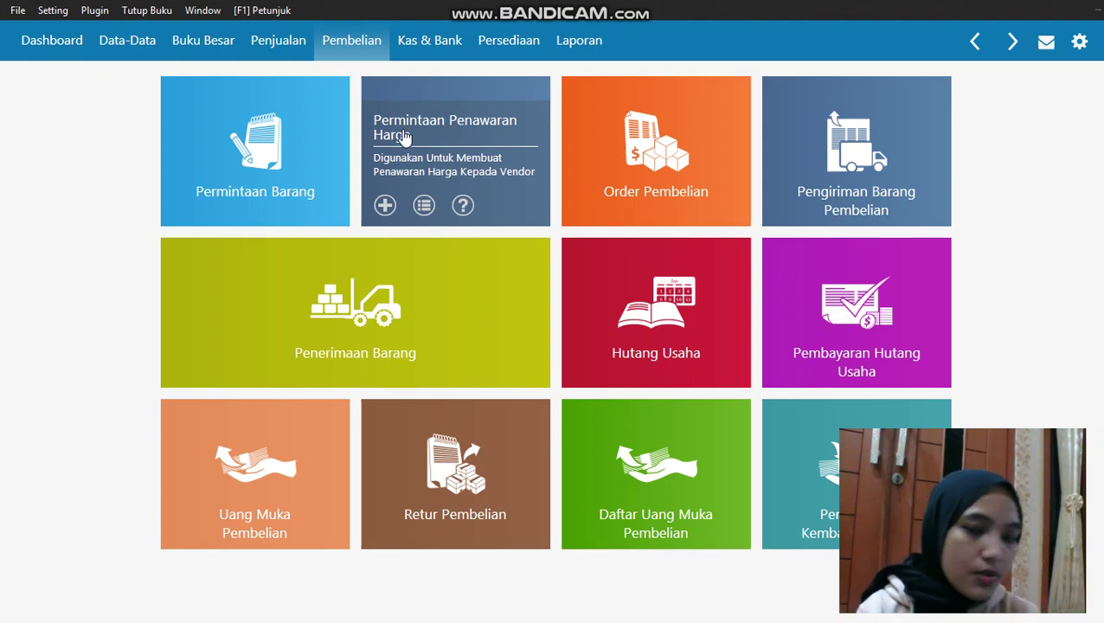
{"action": "left_click", "coordinate": [396, 51]}
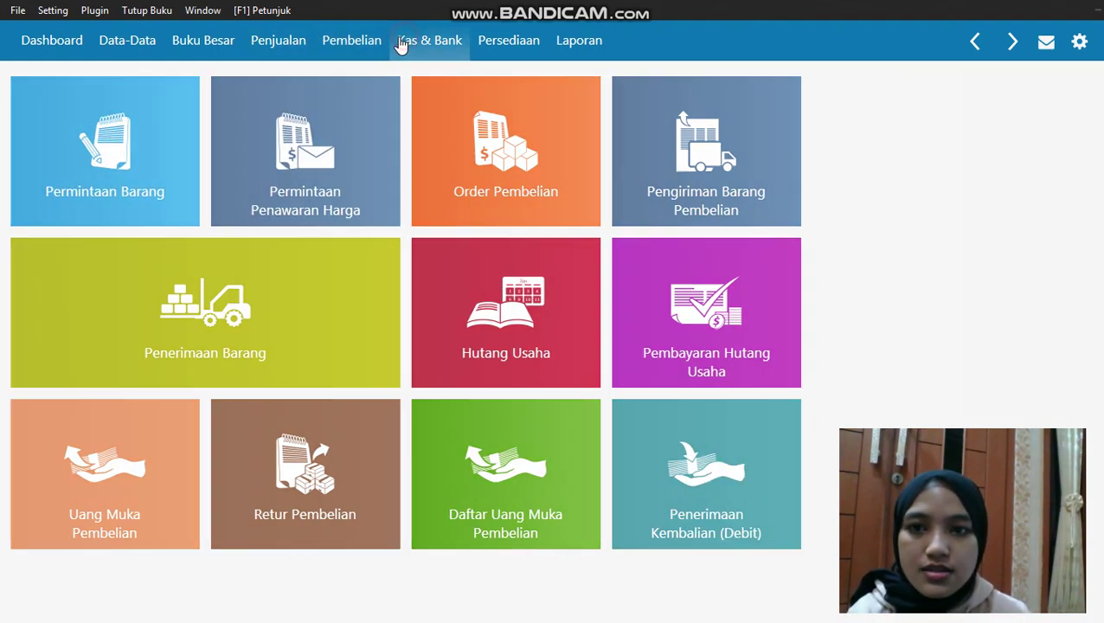
Start a new Kas Masuk receipt with Kas as the cash account and open the payer list
{"action": "left_click", "coordinate": [393, 199]}
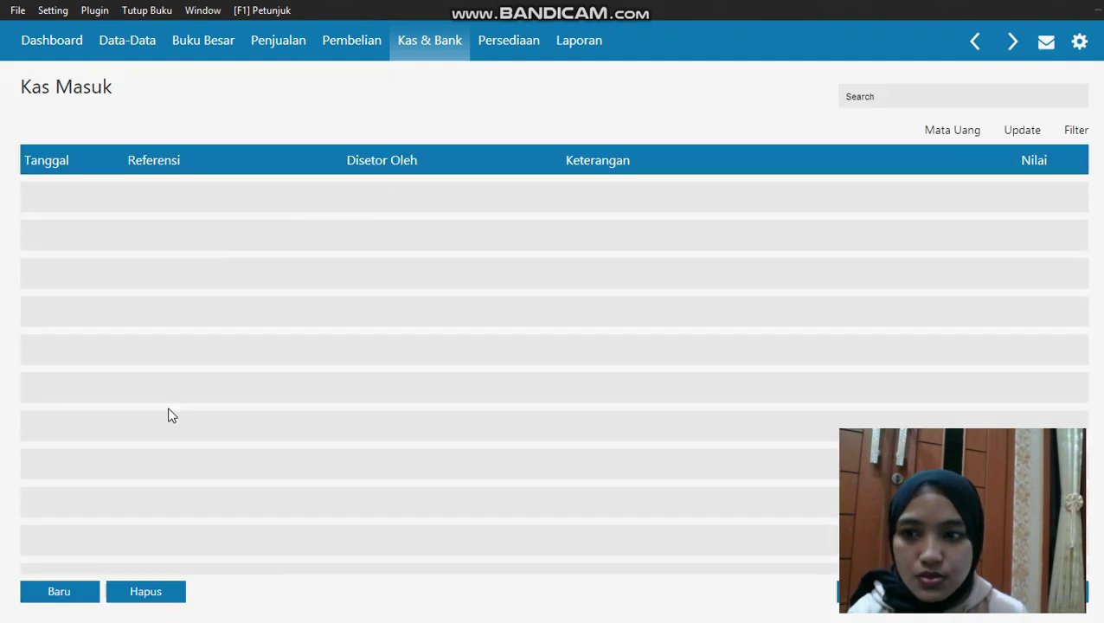
{"action": "left_click", "coordinate": [70, 592]}
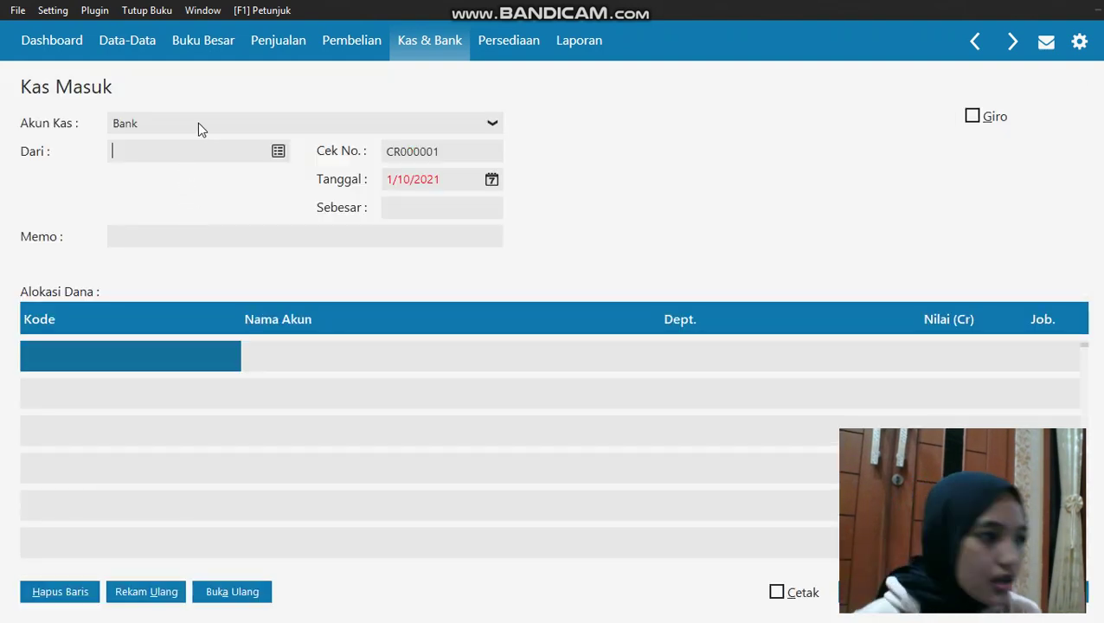
{"action": "left_click", "coordinate": [191, 128]}
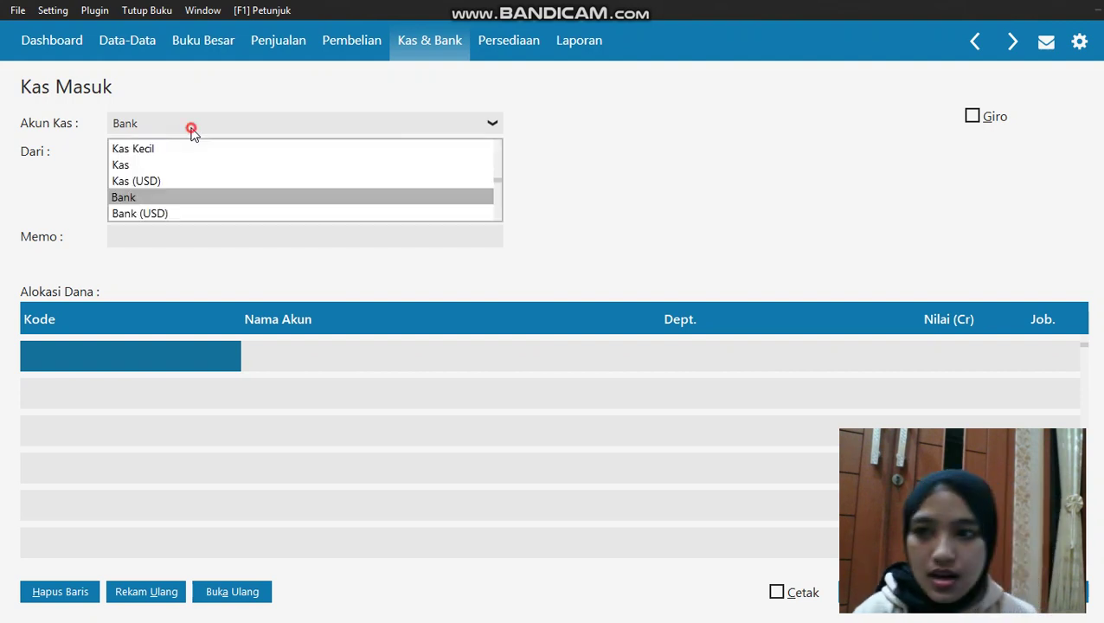
{"action": "left_click", "coordinate": [182, 166]}
{"action": "left_click", "coordinate": [185, 152]}
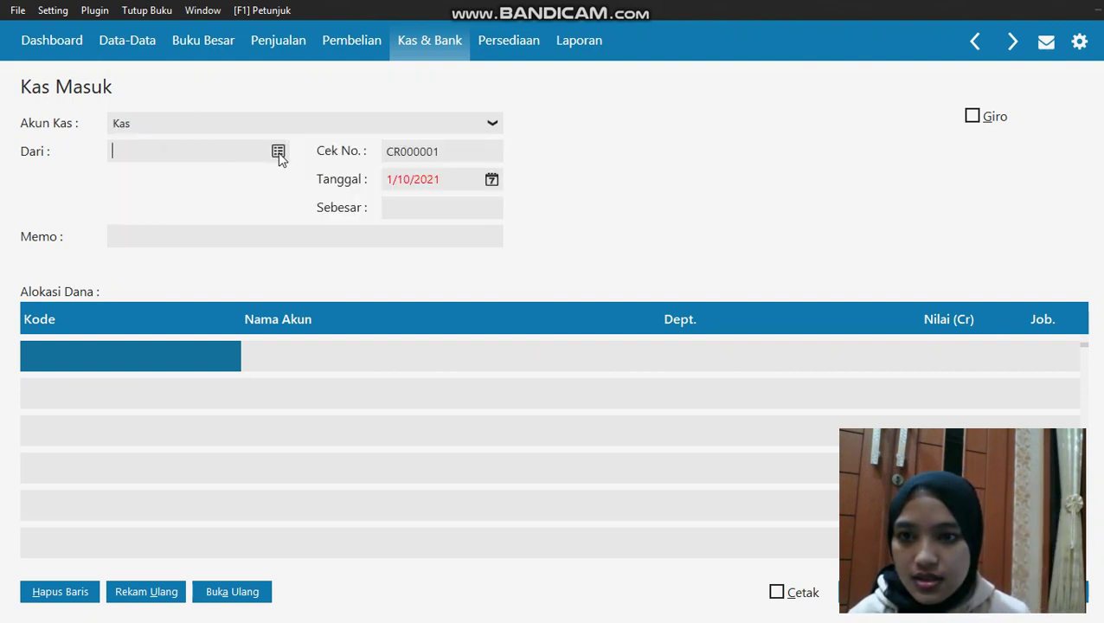
{"action": "left_click", "coordinate": [278, 151]}
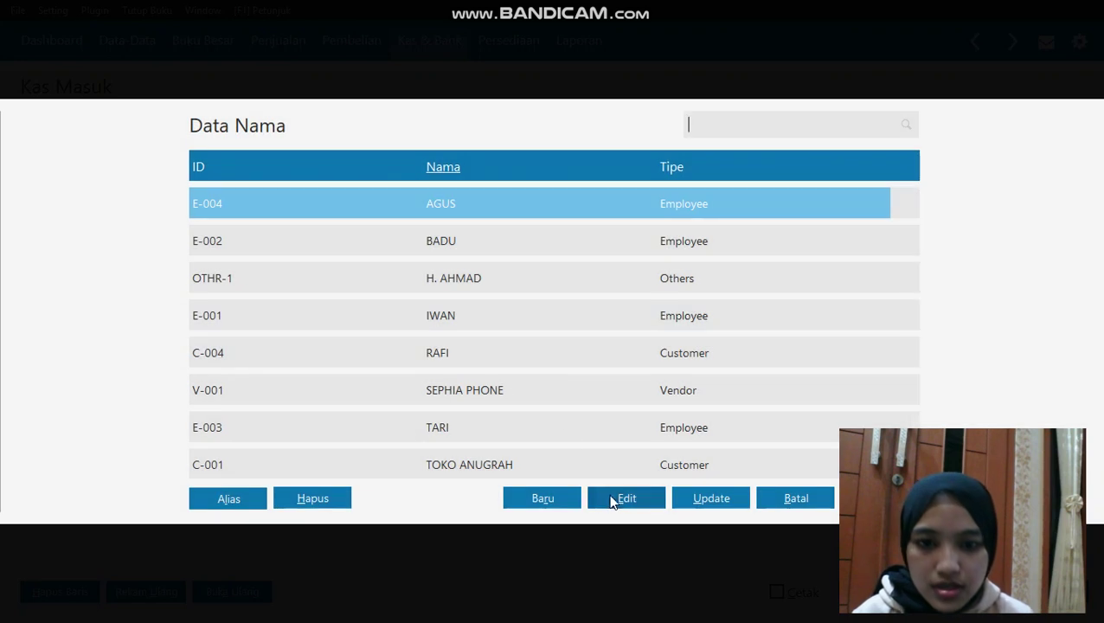
Create employee DANI with ID E-005 and select DANI as the payer
{"action": "left_click", "coordinate": [578, 500]}
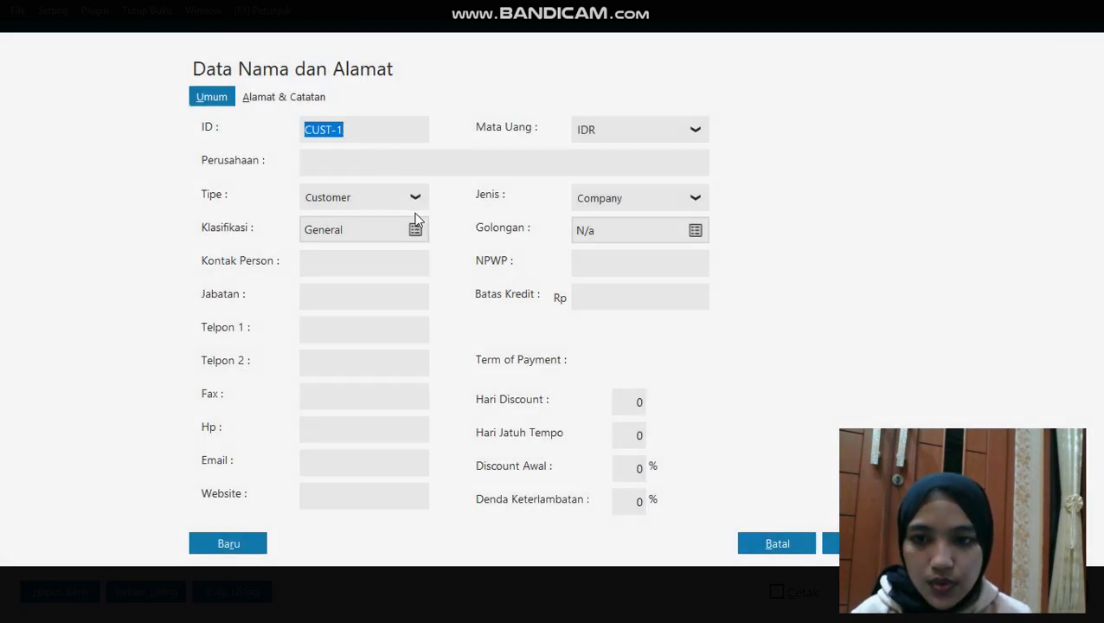
{"action": "left_click", "coordinate": [412, 197]}
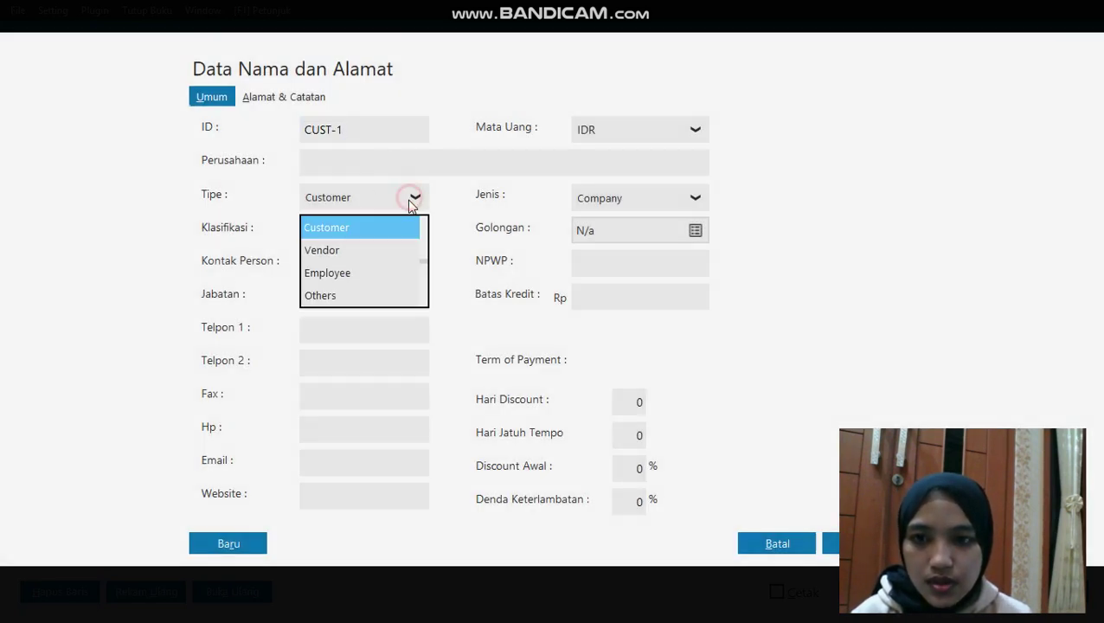
{"action": "left_click", "coordinate": [378, 270]}
{"action": "left_click", "coordinate": [323, 160]}
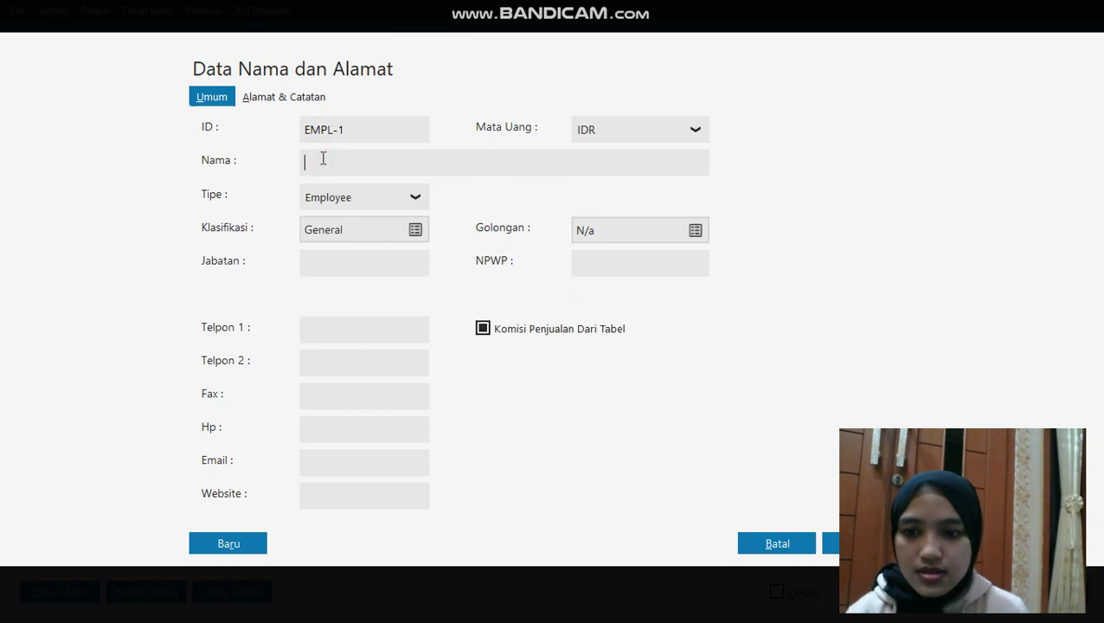
{"action": "type", "text": "DANI"}
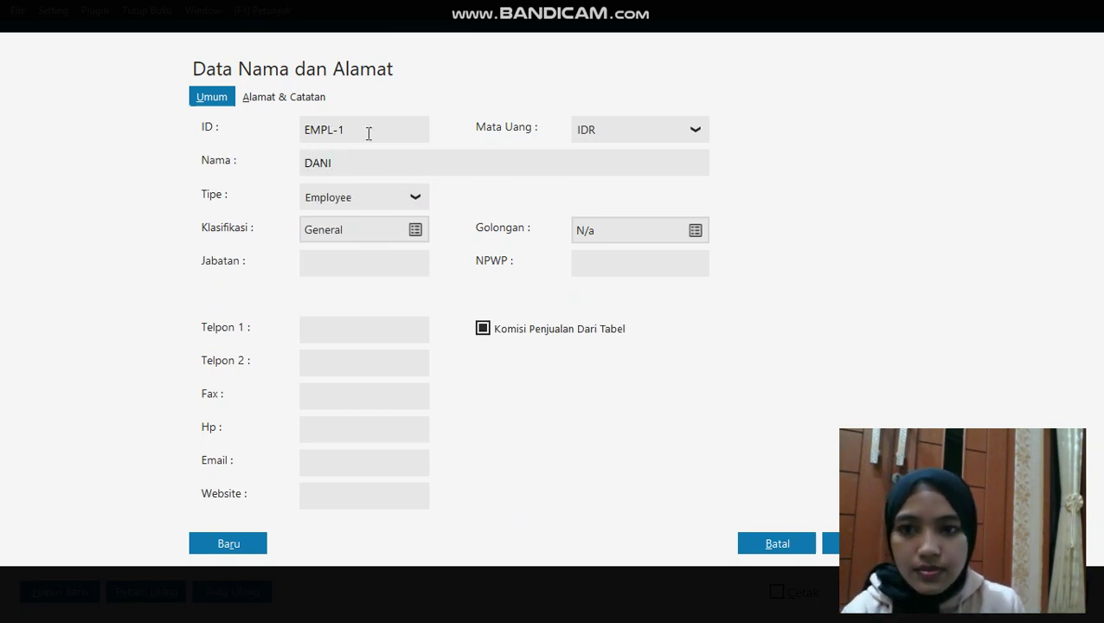
{"action": "double_click", "coordinate": [368, 129]}
{"action": "key", "text": "BackSpace"}
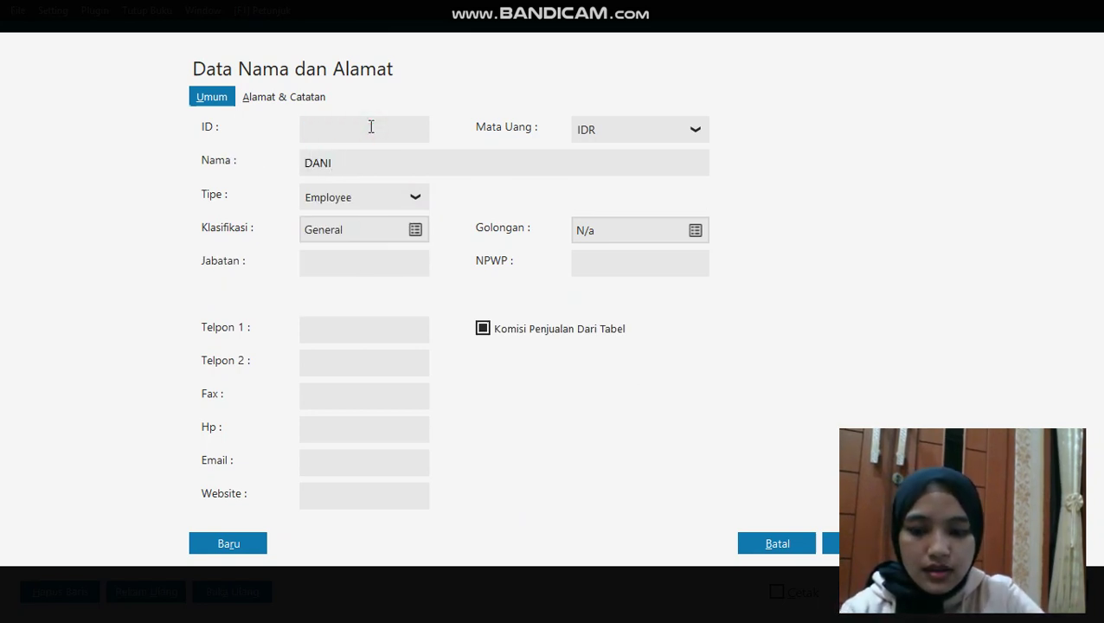
{"action": "type", "text": "E-005"}
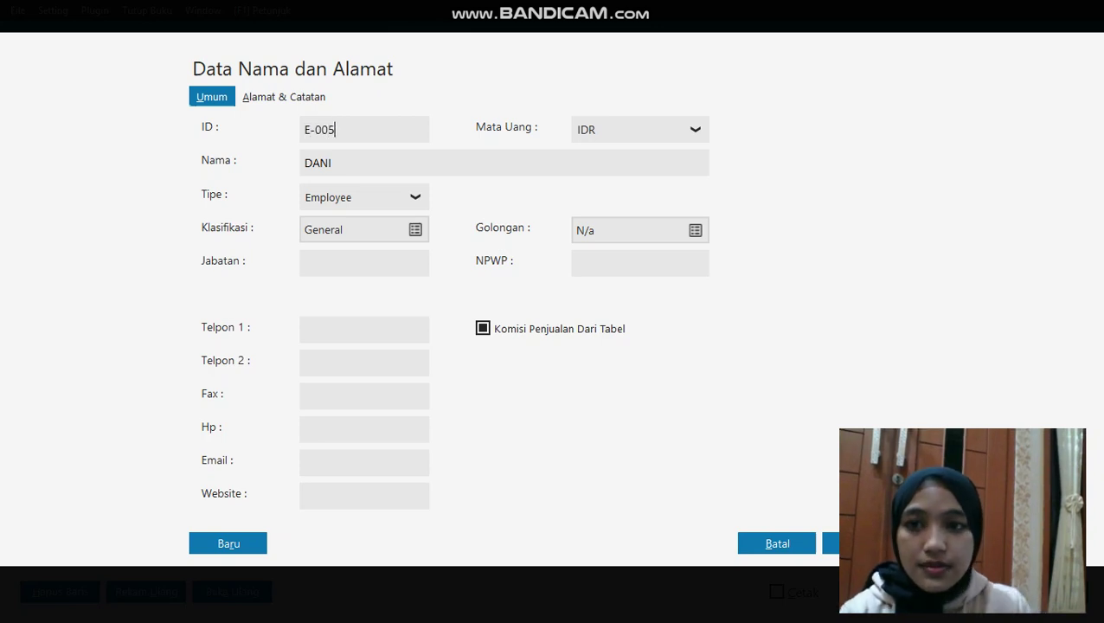
{"action": "left_click", "coordinate": [830, 543]}
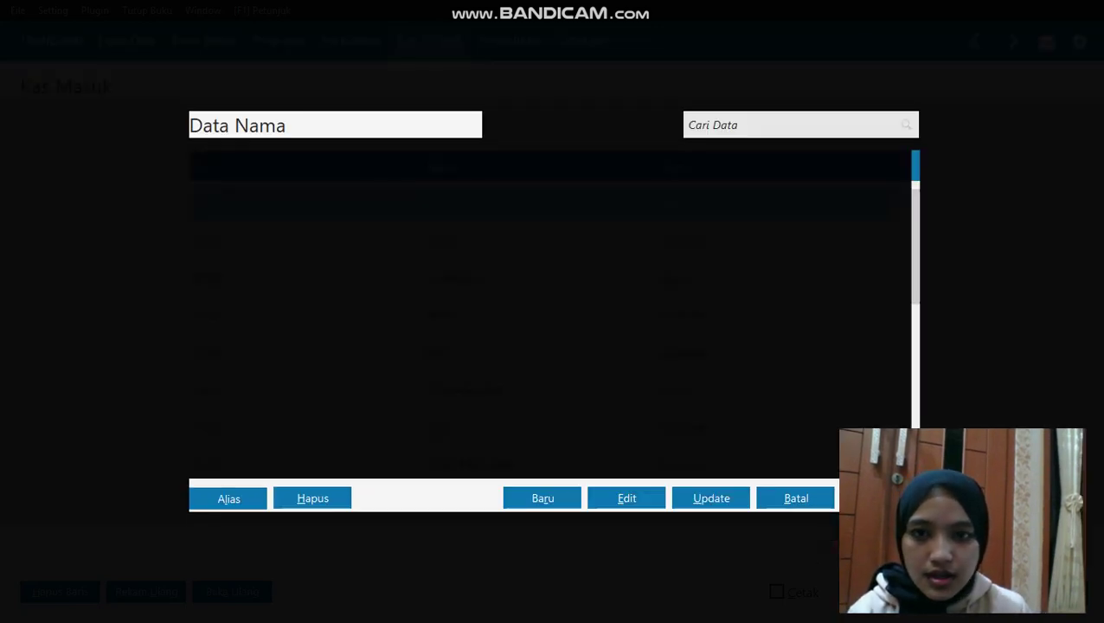
{"action": "double_click", "coordinate": [468, 286]}
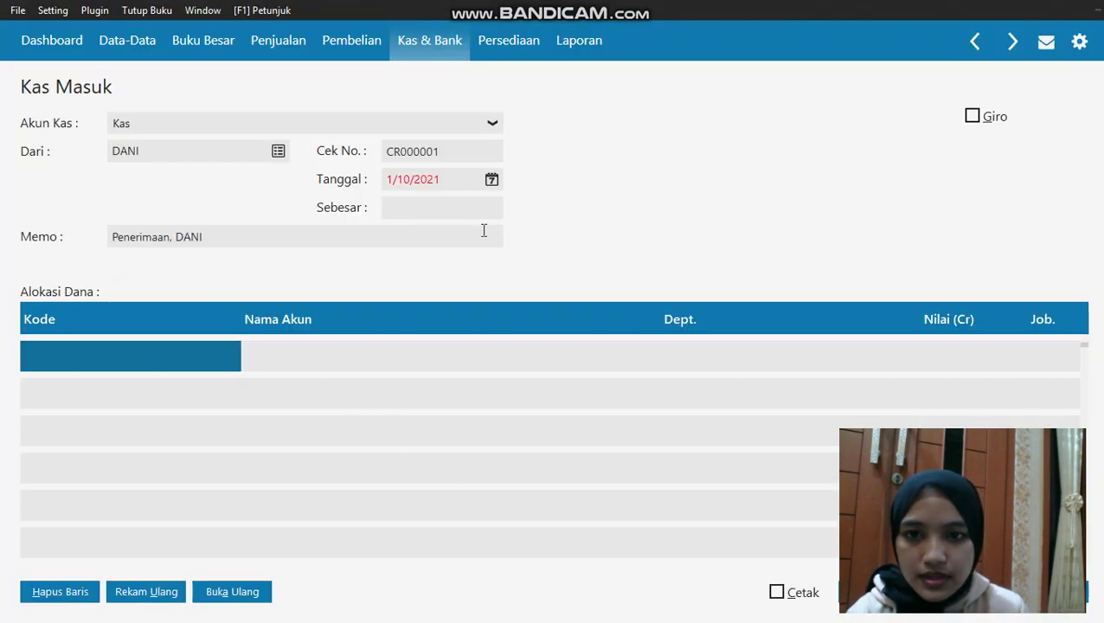
Set the receipt date to 7 January 2020
{"action": "left_click", "coordinate": [490, 180]}
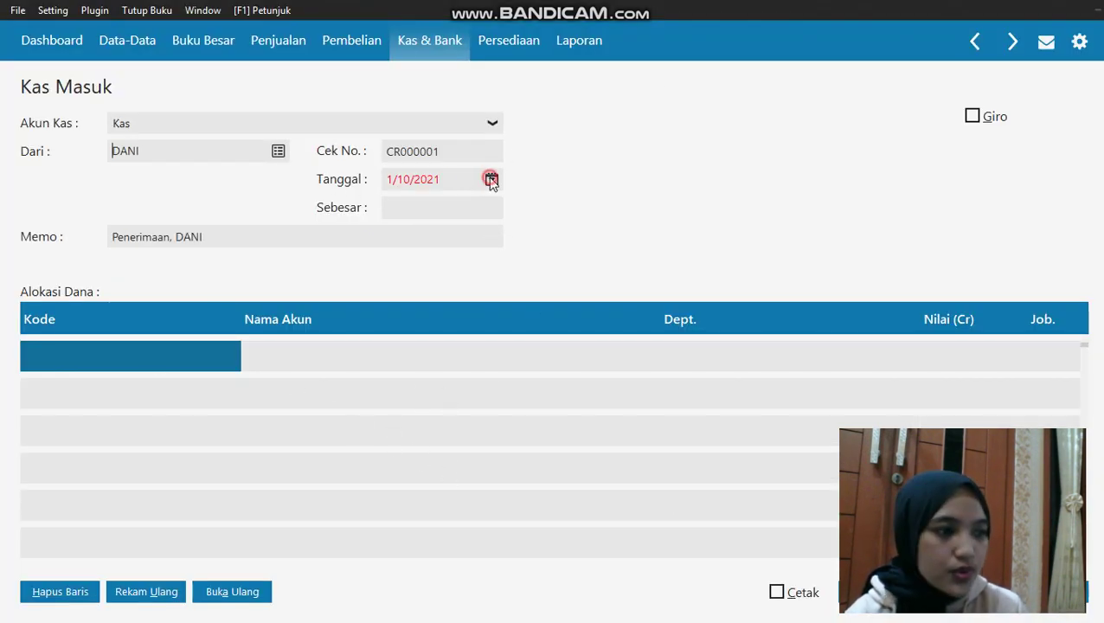
{"action": "left_click", "coordinate": [535, 373]}
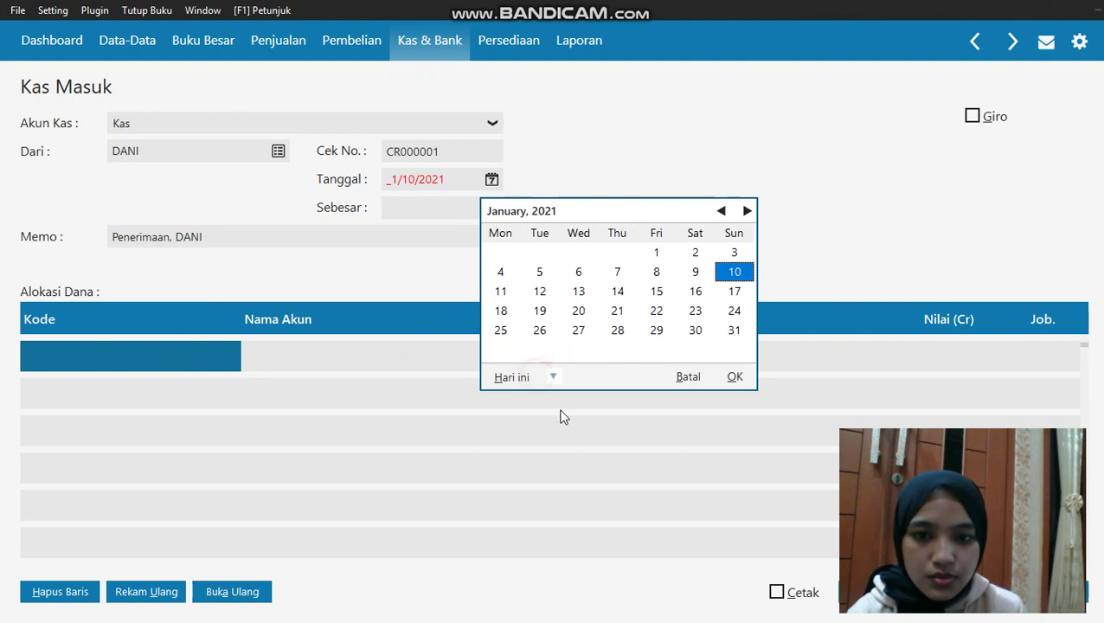
{"action": "left_click", "coordinate": [553, 377]}
{"action": "left_click", "coordinate": [581, 514]}
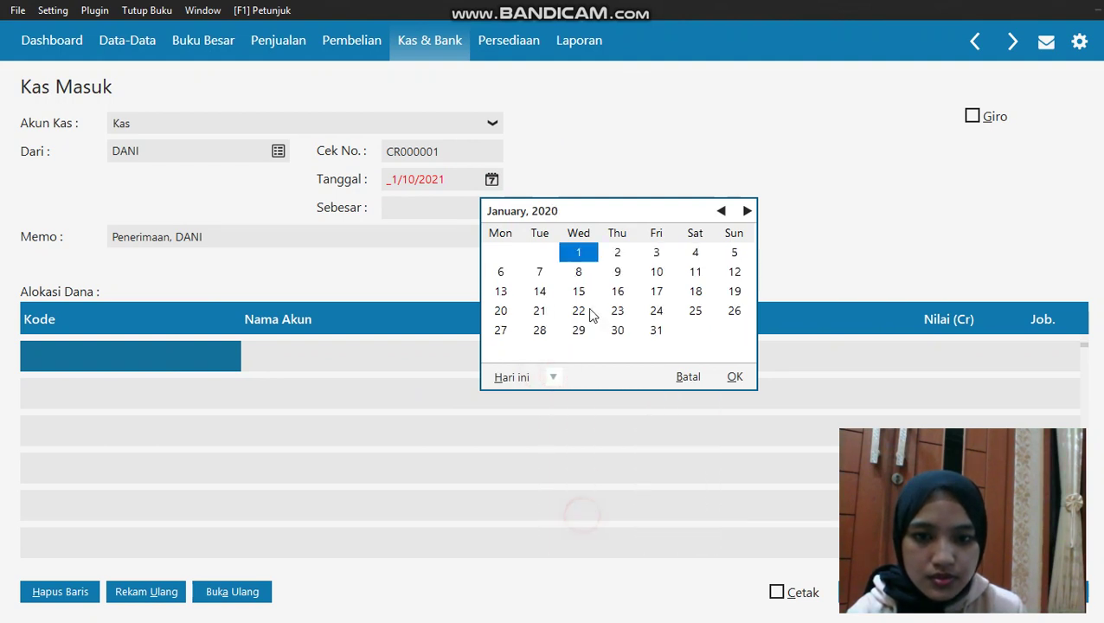
{"action": "left_click", "coordinate": [540, 272]}
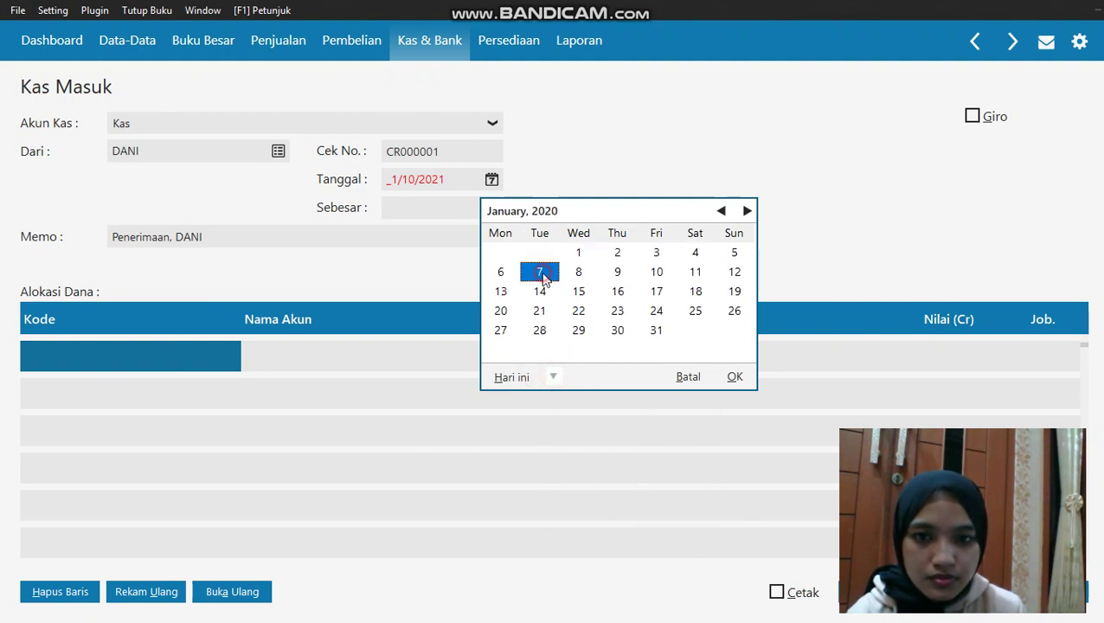
{"action": "left_click", "coordinate": [736, 377]}
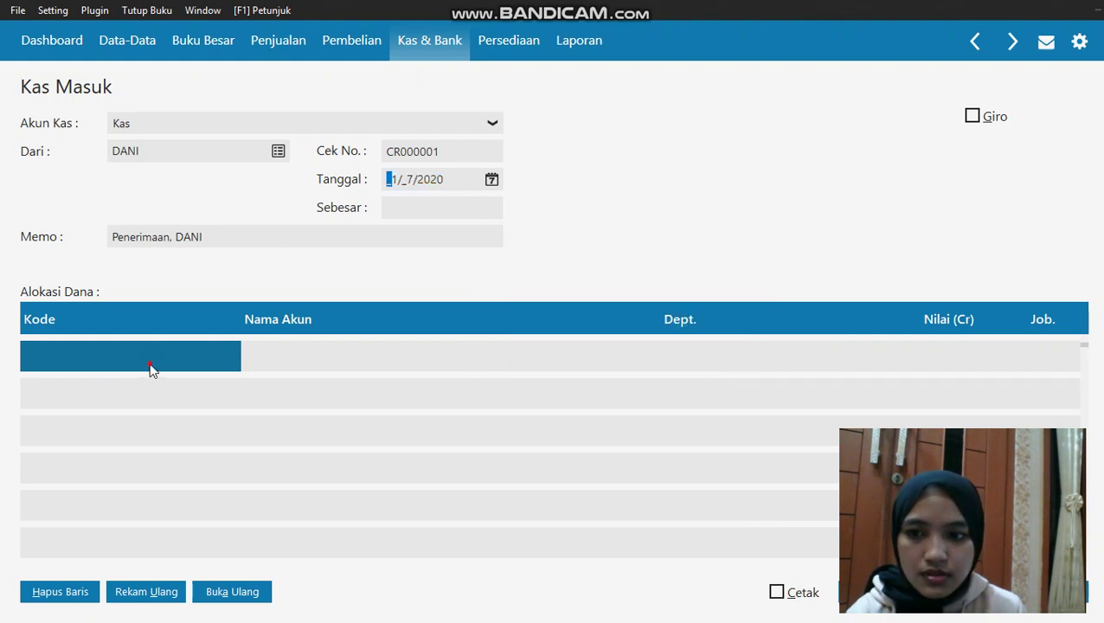
{"action": "left_click", "coordinate": [149, 364]}
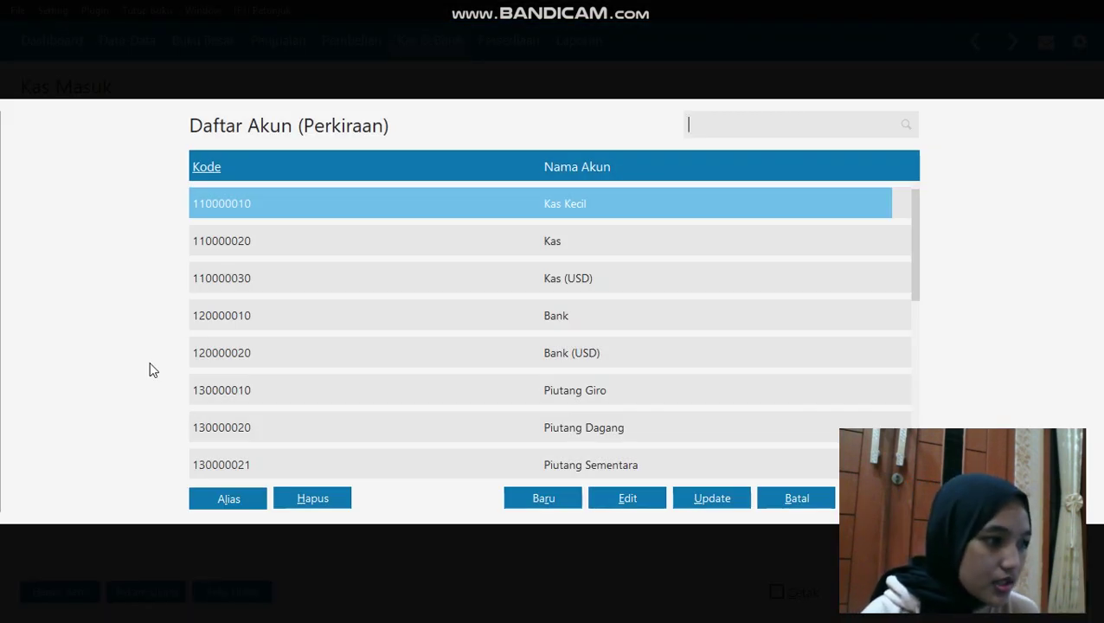
Put Listrik, Air dan Telpon on the first allocation row with amount 1,125,000
{"action": "key", "text": "Down"}
{"action": "key", "text": "Down"}
{"action": "key", "text": "Down"}
{"action": "key", "text": "Down"}
{"action": "key", "text": "Down"}
{"action": "key", "text": "Down"}
{"action": "key", "text": "Down"}
{"action": "key", "text": "Down"}
{"action": "key", "text": "Down"}
{"action": "key", "text": "Down"}
{"action": "key", "text": "Down"}
{"action": "key", "text": "Down"}
{"action": "key", "text": "Down"}
{"action": "key", "text": "Down"}
{"action": "key", "text": "Down"}
{"action": "key", "text": "Down"}
{"action": "key", "text": "Down"}
{"action": "key", "text": "Down"}
{"action": "key", "text": "Down"}
{"action": "key", "text": "Down"}
{"action": "key", "text": "Down"}
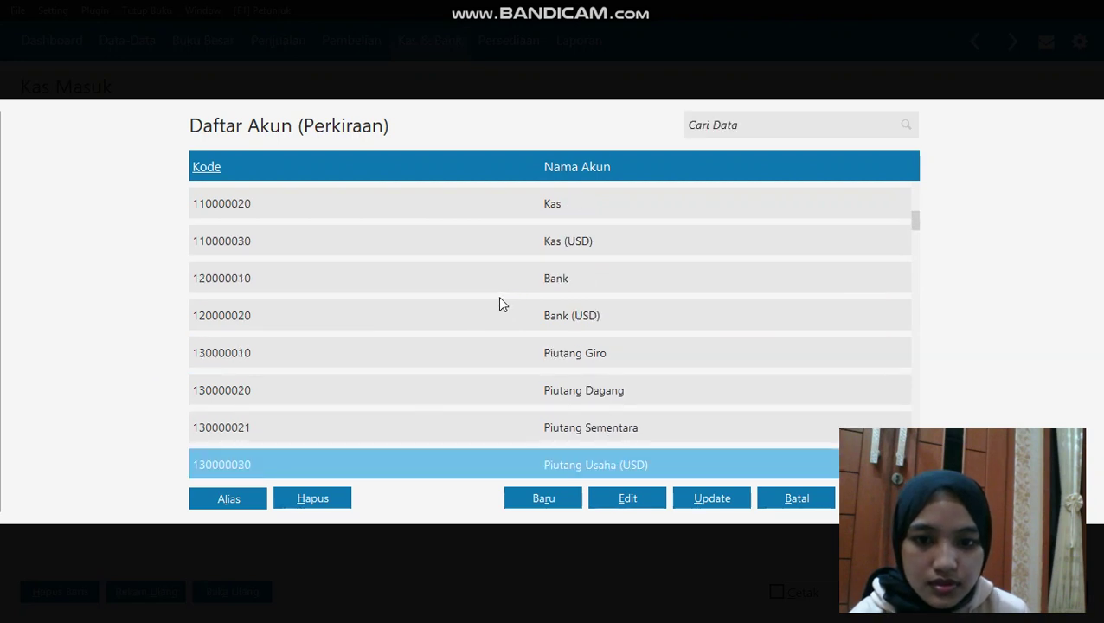
{"action": "key", "text": "Down"}
{"action": "key", "text": "Down"}
{"action": "key", "text": "Down"}
{"action": "key", "text": "Down"}
{"action": "key", "text": "Down"}
{"action": "key", "text": "Down"}
{"action": "key", "text": "Down"}
{"action": "key", "text": "Down"}
{"action": "key", "text": "Down"}
{"action": "key", "text": "Down"}
{"action": "key", "text": "Down"}
{"action": "key", "text": "Down"}
{"action": "key", "text": "Down"}
{"action": "key", "text": "Down"}
{"action": "key", "text": "Down"}
{"action": "key", "text": "Down"}
{"action": "key", "text": "Down"}
{"action": "key", "text": "Down"}
{"action": "key", "text": "Down"}
{"action": "key", "text": "Down"}
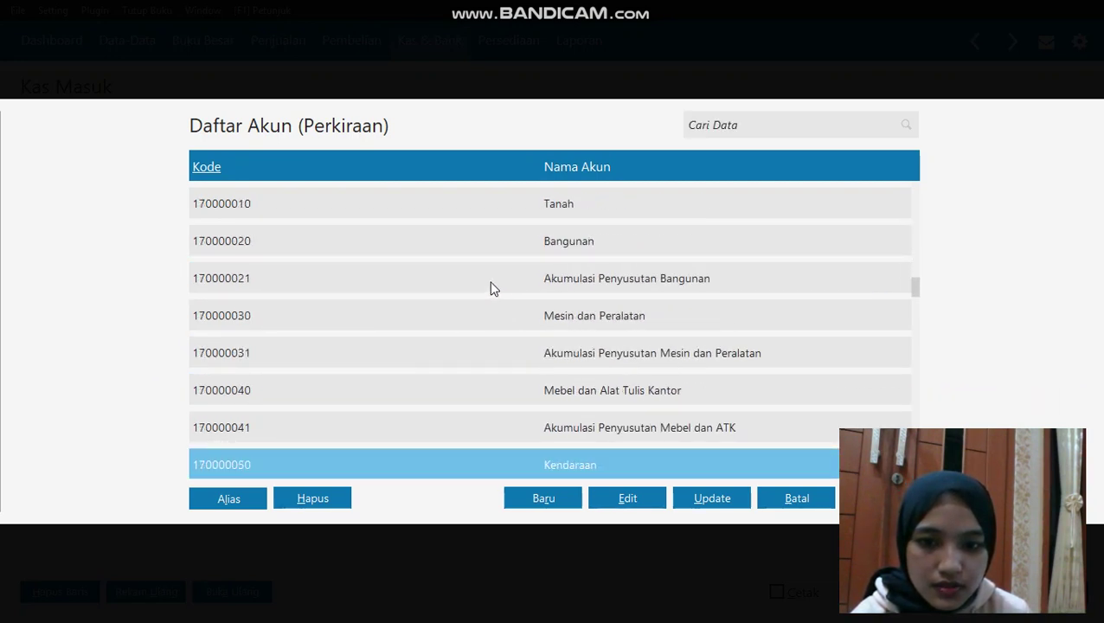
{"action": "key", "text": "Down"}
{"action": "key", "text": "Down"}
{"action": "key", "text": "Down"}
{"action": "key", "text": "Down"}
{"action": "key", "text": "Down"}
{"action": "key", "text": "Down"}
{"action": "key", "text": "Down"}
{"action": "key", "text": "Down"}
{"action": "key", "text": "Down"}
{"action": "key", "text": "Down"}
{"action": "key", "text": "Down"}
{"action": "key", "text": "Down"}
{"action": "key", "text": "Down"}
{"action": "key", "text": "Down"}
{"action": "key", "text": "Down"}
{"action": "key", "text": "Down"}
{"action": "key", "text": "Down"}
{"action": "key", "text": "Down"}
{"action": "key", "text": "Down"}
{"action": "key", "text": "Down"}
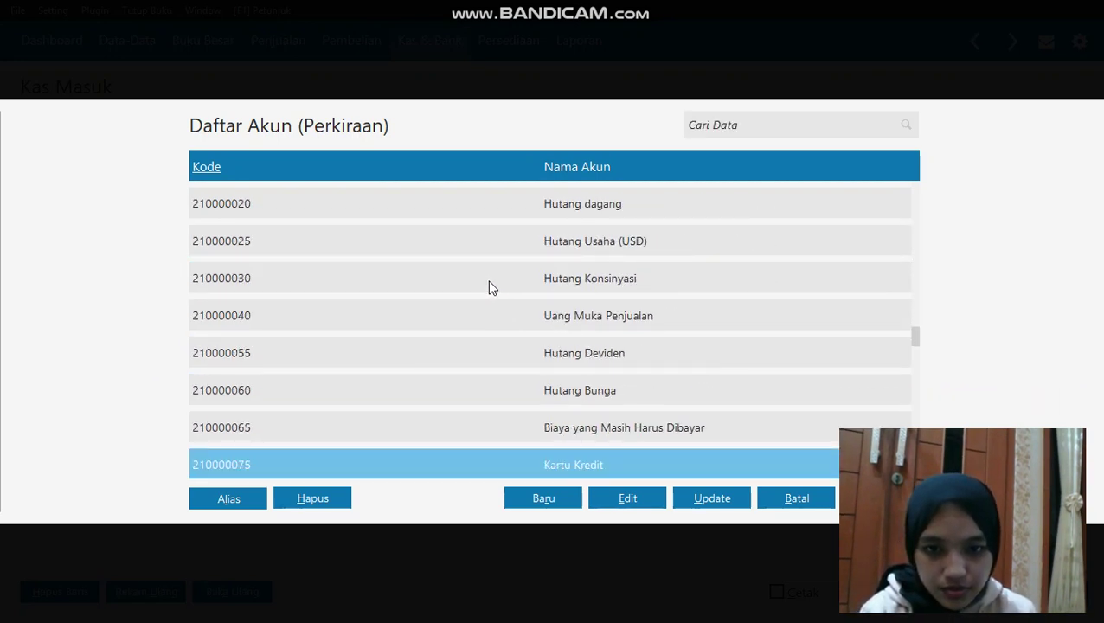
{"action": "key", "text": "Down"}
{"action": "key", "text": "Down"}
{"action": "key", "text": "Down"}
{"action": "key", "text": "Down"}
{"action": "key", "text": "Down"}
{"action": "key", "text": "Down"}
{"action": "key", "text": "Down"}
{"action": "key", "text": "Down"}
{"action": "key", "text": "Down"}
{"action": "key", "text": "Down"}
{"action": "key", "text": "Down"}
{"action": "key", "text": "Down"}
{"action": "key", "text": "Down"}
{"action": "key", "text": "Down"}
{"action": "key", "text": "Down"}
{"action": "key", "text": "Down"}
{"action": "key", "text": "Down"}
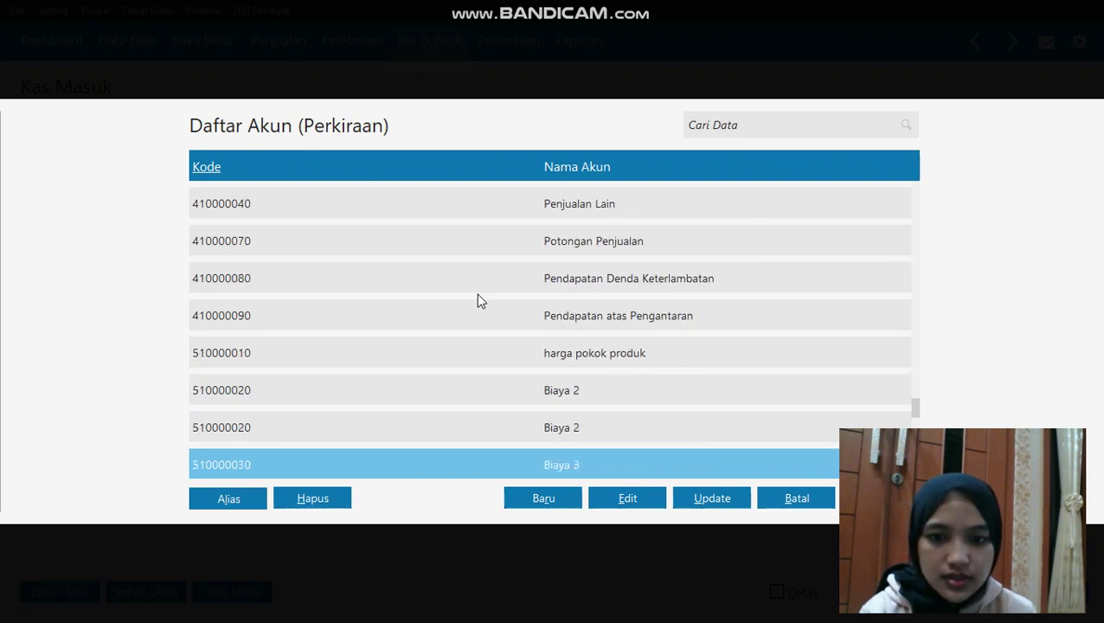
{"action": "left_click", "coordinate": [567, 358]}
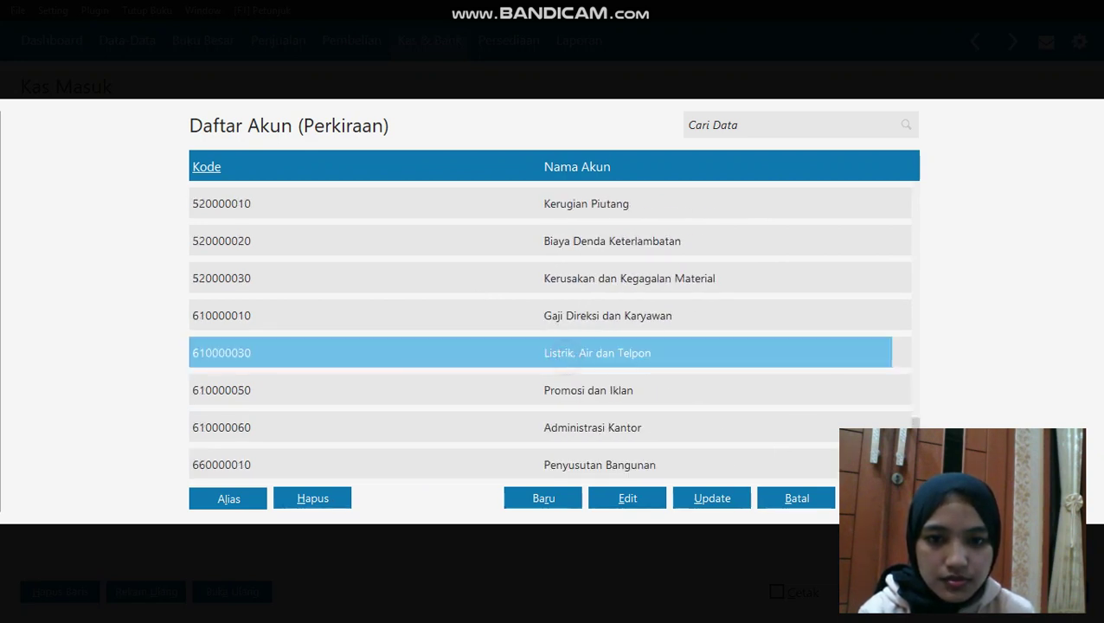
{"action": "key", "text": "Return"}
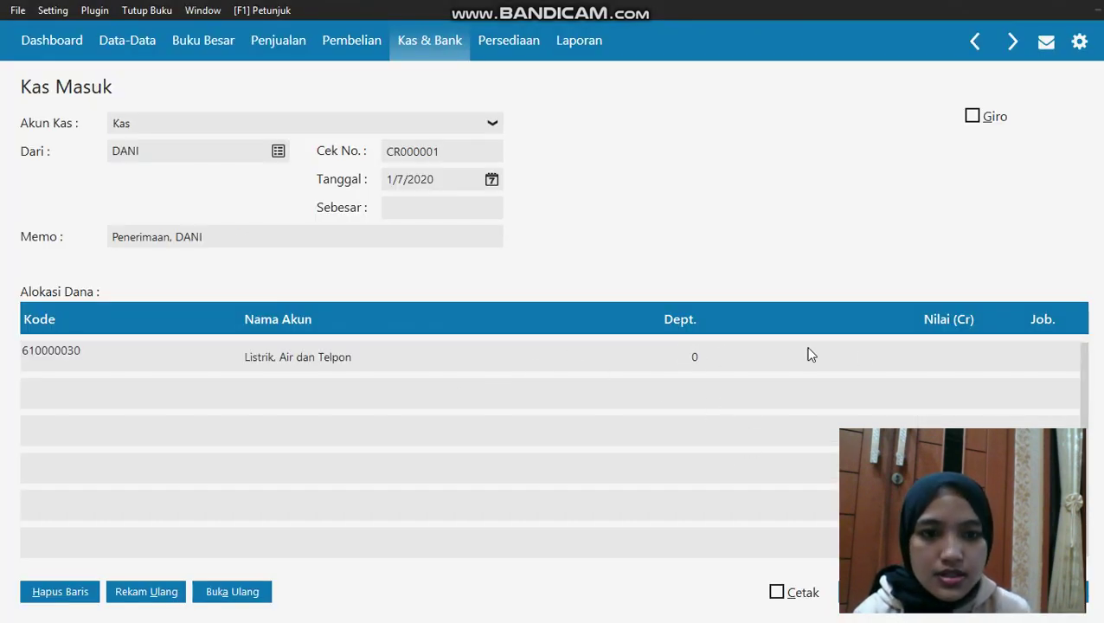
{"action": "left_click", "coordinate": [871, 356]}
{"action": "type", "text": "1125000"}
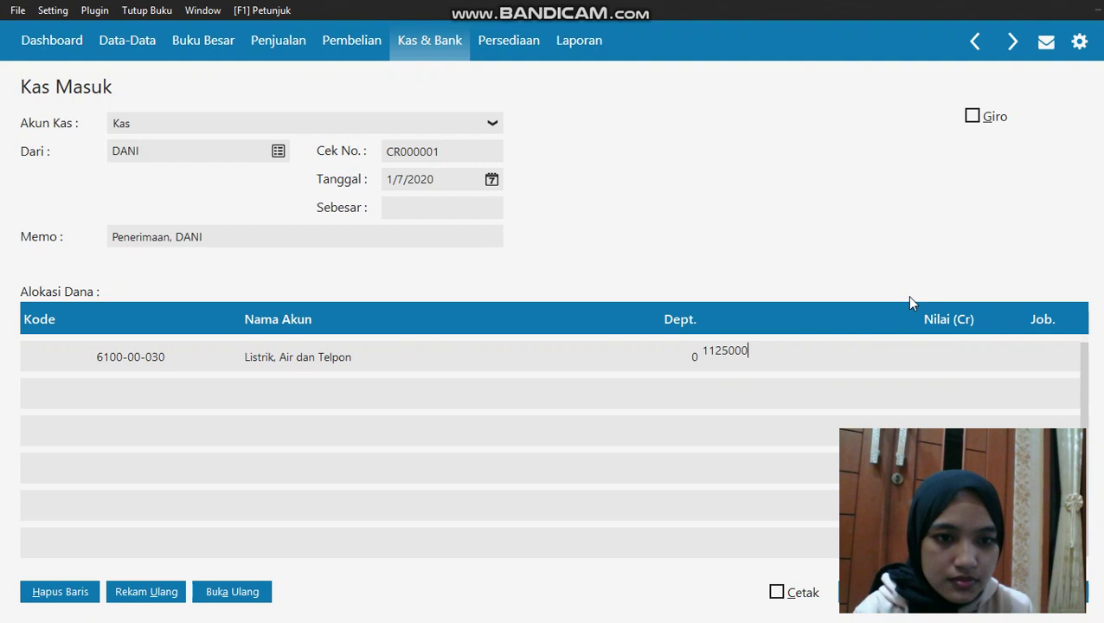
{"action": "key", "text": "Return"}
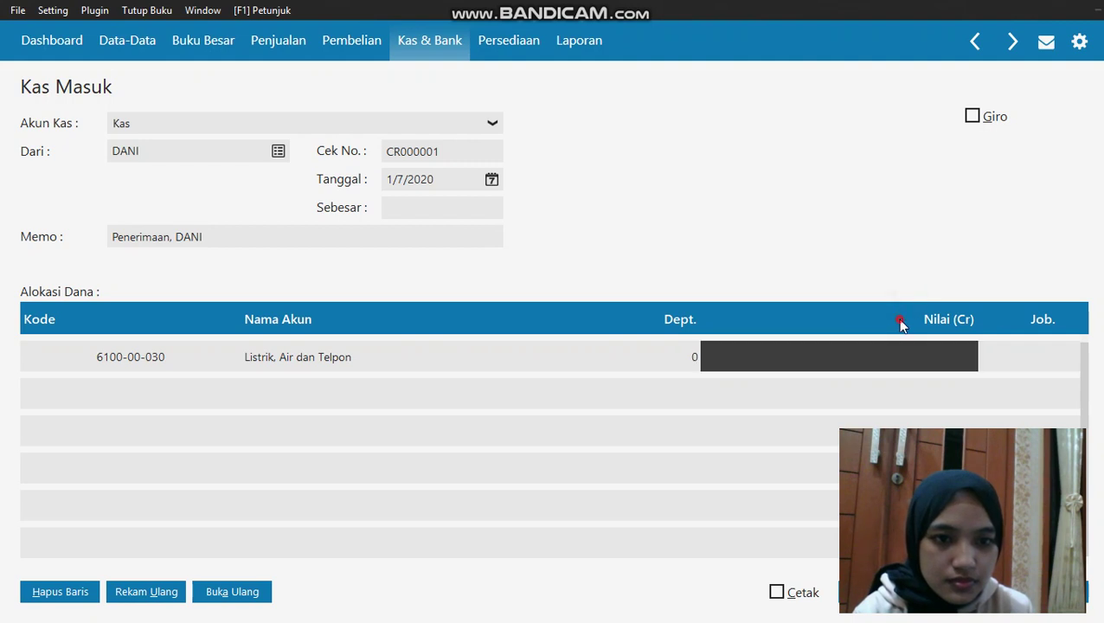
{"action": "left_click", "coordinate": [77, 397]}
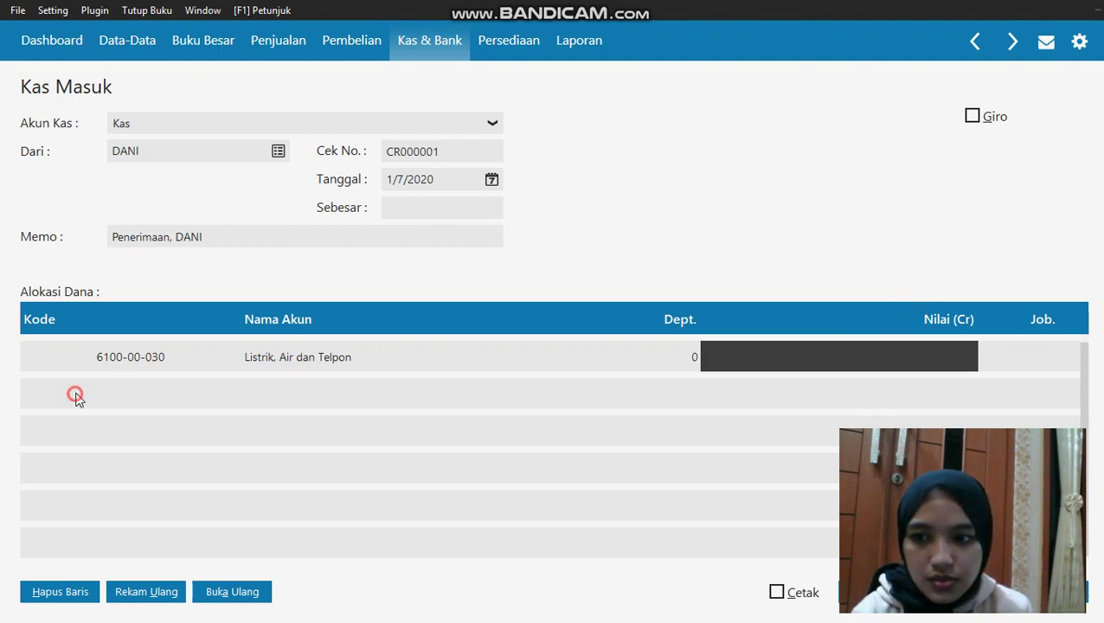
{"action": "left_click", "coordinate": [76, 399]}
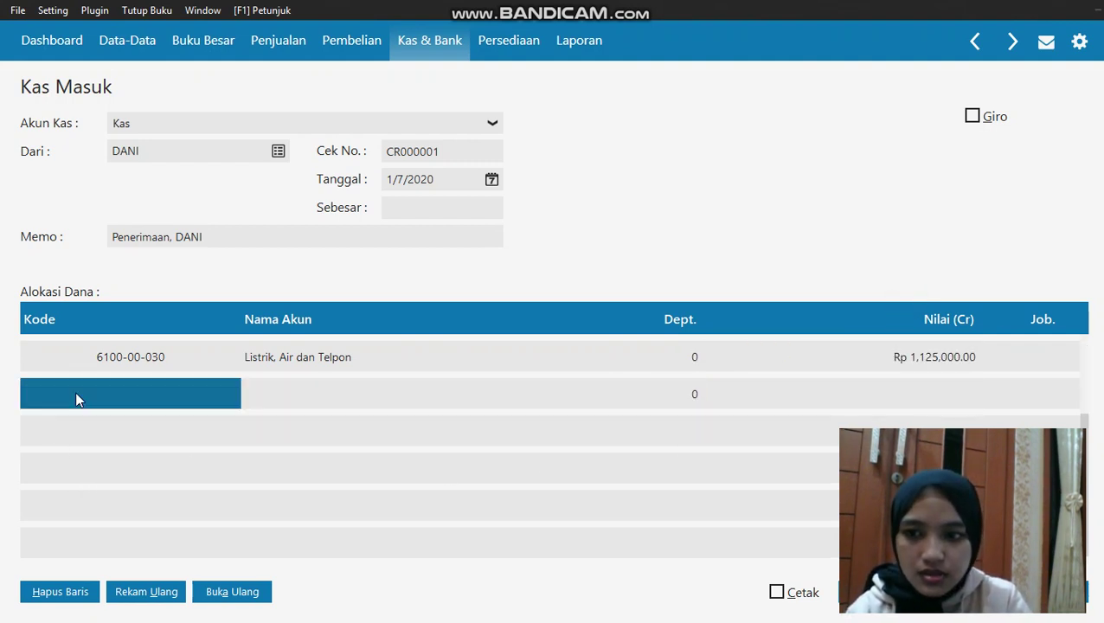
{"action": "key", "text": "Return"}
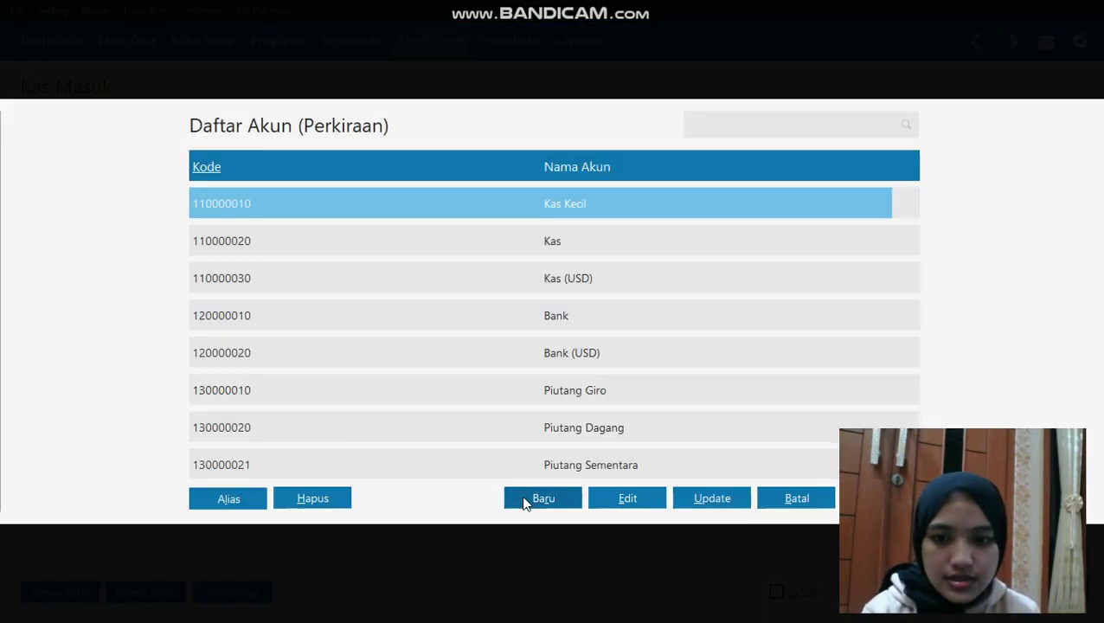
Create Biaya Operasional account 'Biaya bensi motor' (6100-00-061) and use it on row two
{"action": "left_click", "coordinate": [521, 497]}
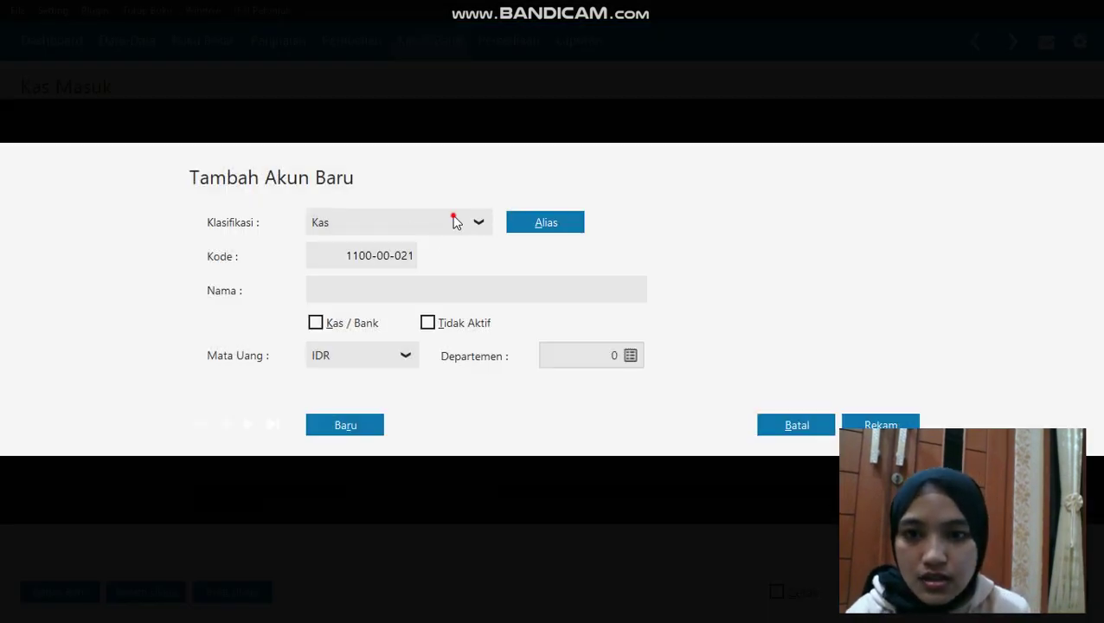
{"action": "left_click", "coordinate": [475, 223]}
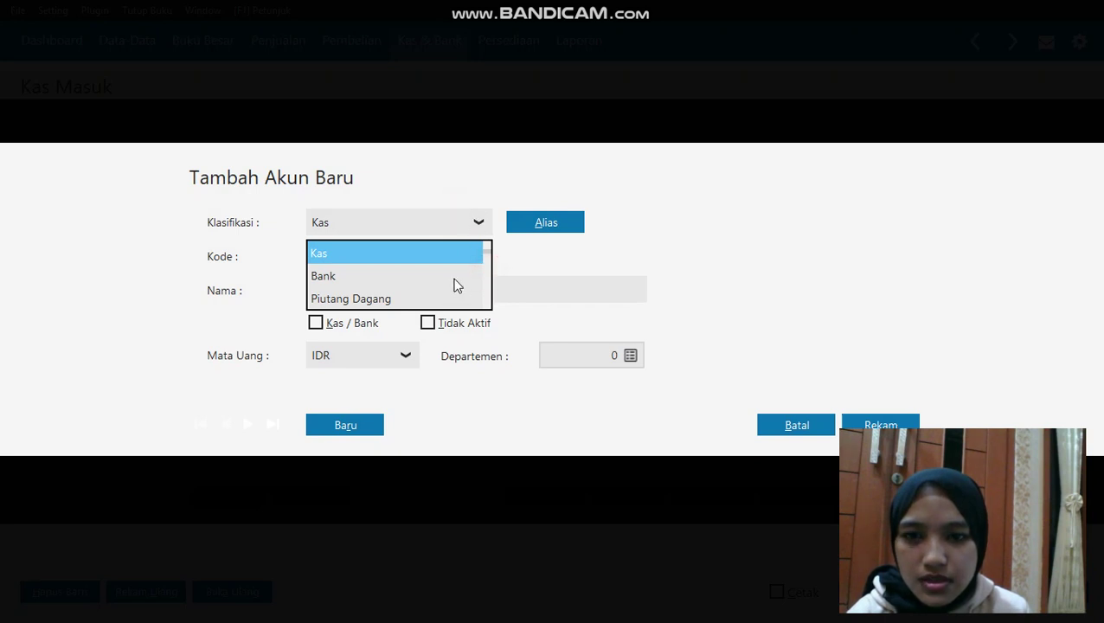
{"action": "key", "text": "Down"}
{"action": "key", "text": "Down"}
{"action": "key", "text": "Down"}
{"action": "key", "text": "Down"}
{"action": "key", "text": "Down"}
{"action": "key", "text": "Down"}
{"action": "key", "text": "Down"}
{"action": "key", "text": "Down"}
{"action": "key", "text": "Down"}
{"action": "key", "text": "Down"}
{"action": "key", "text": "Down"}
{"action": "key", "text": "Down"}
{"action": "key", "text": "Down"}
{"action": "key", "text": "Down"}
{"action": "key", "text": "Down"}
{"action": "key", "text": "Down"}
{"action": "key", "text": "Down"}
{"action": "key", "text": "Down"}
{"action": "key", "text": "Down"}
{"action": "key", "text": "Down"}
{"action": "key", "text": "Down"}
{"action": "key", "text": "Down"}
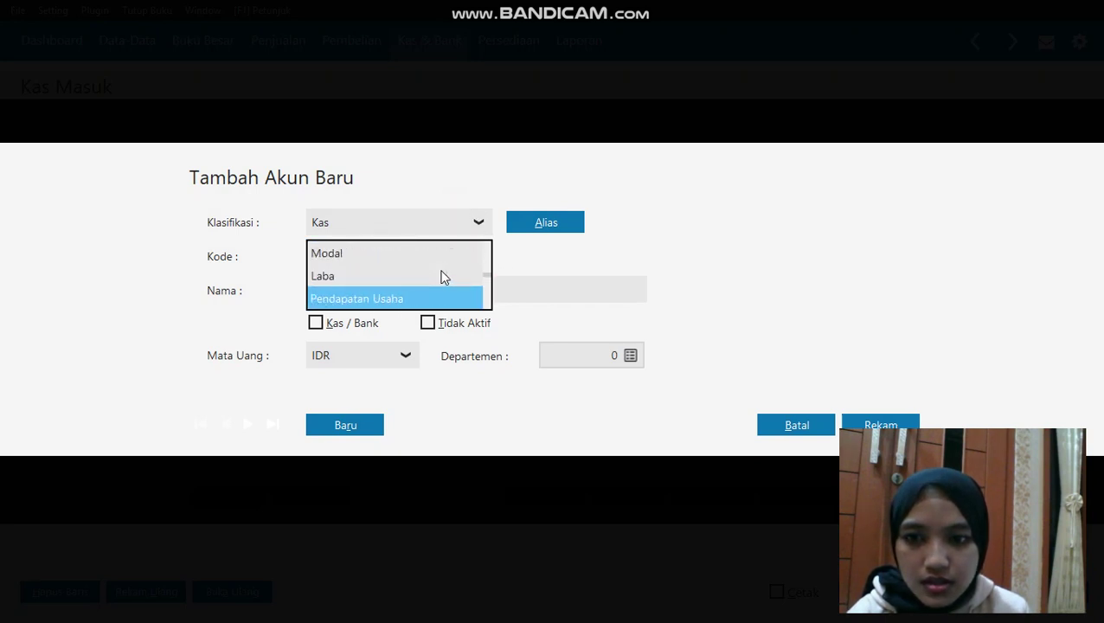
{"action": "key", "text": "Up"}
{"action": "key", "text": "Up"}
{"action": "key", "text": "Up"}
{"action": "key", "text": "Up"}
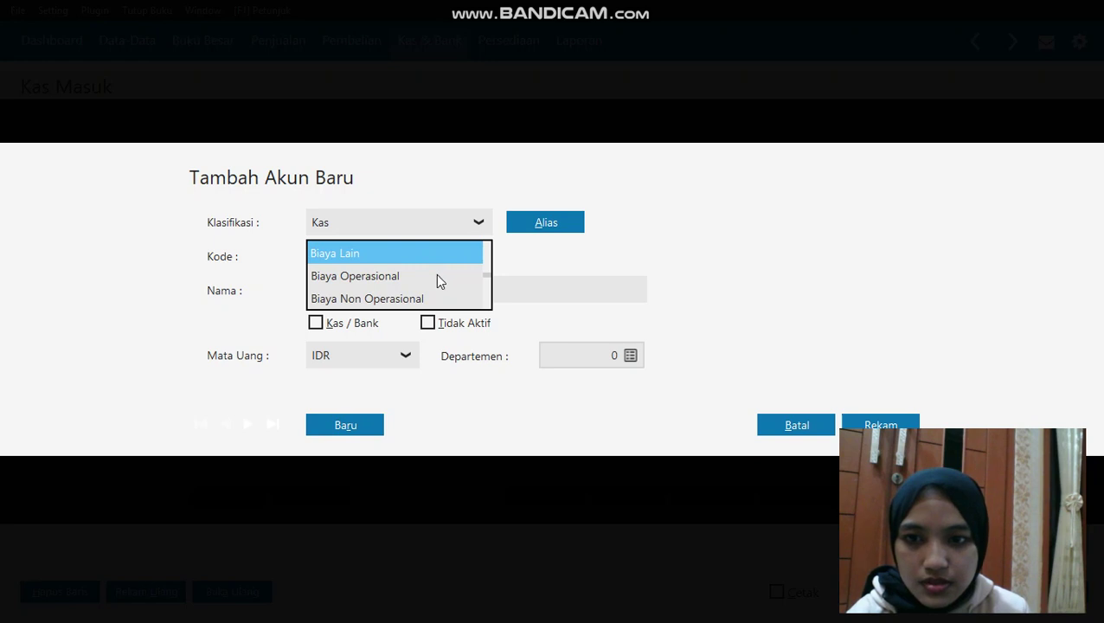
{"action": "left_click", "coordinate": [436, 275]}
{"action": "left_click", "coordinate": [433, 293]}
{"action": "type", "text": "BIA"}
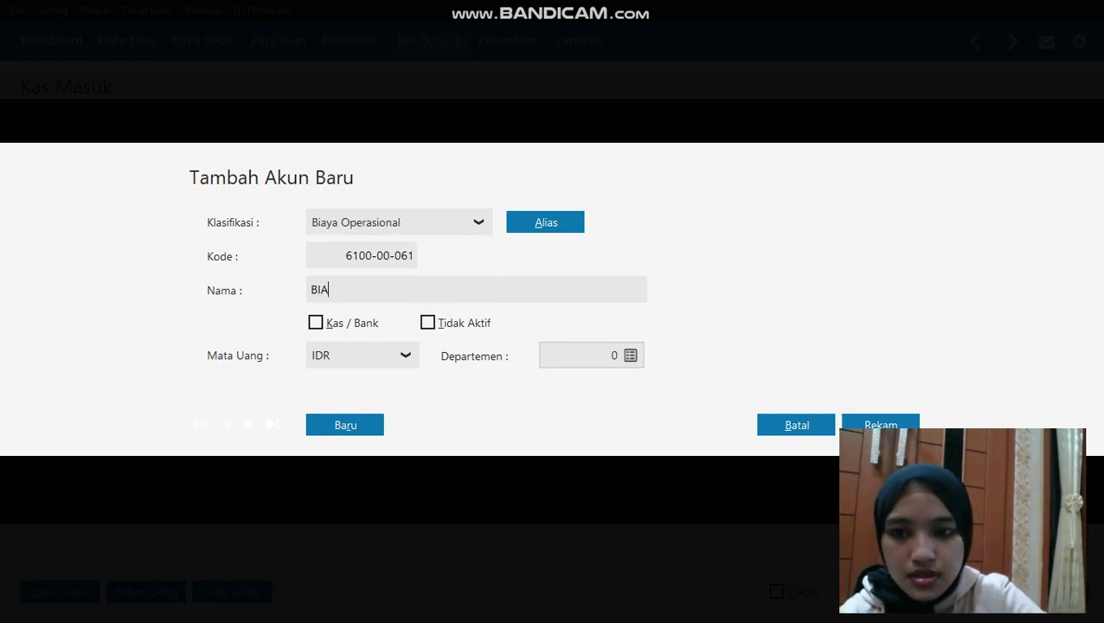
{"action": "type", "text": "YA"}
{"action": "key", "text": "BackSpace"}
{"action": "key", "text": "BackSpace"}
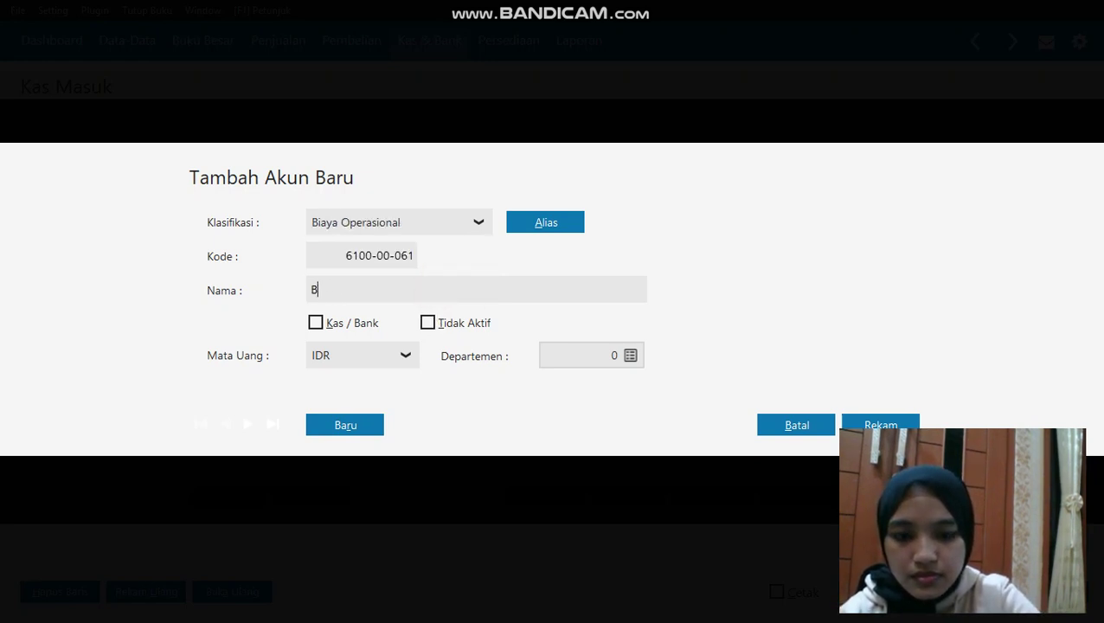
{"action": "type", "text": "ya bensi motor"}
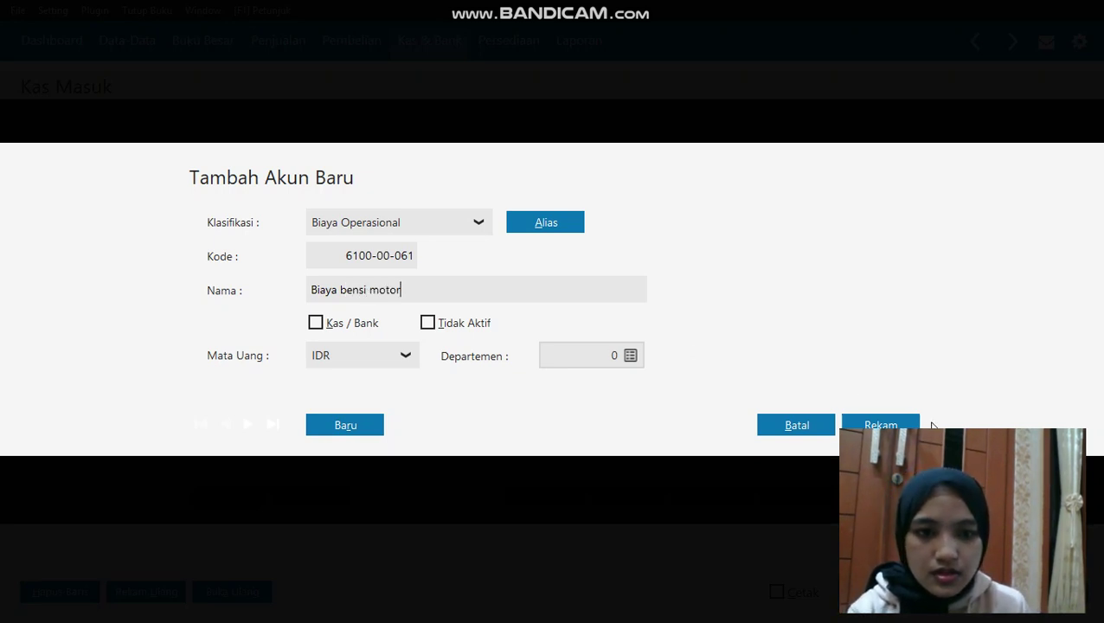
{"action": "left_click", "coordinate": [865, 424]}
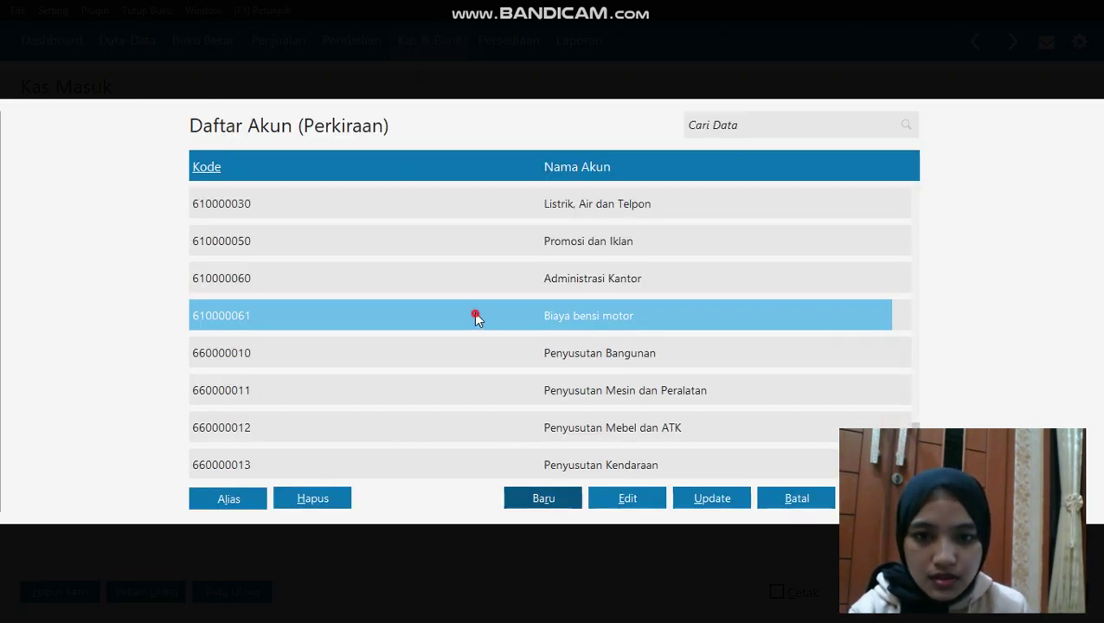
{"action": "left_click", "coordinate": [881, 498]}
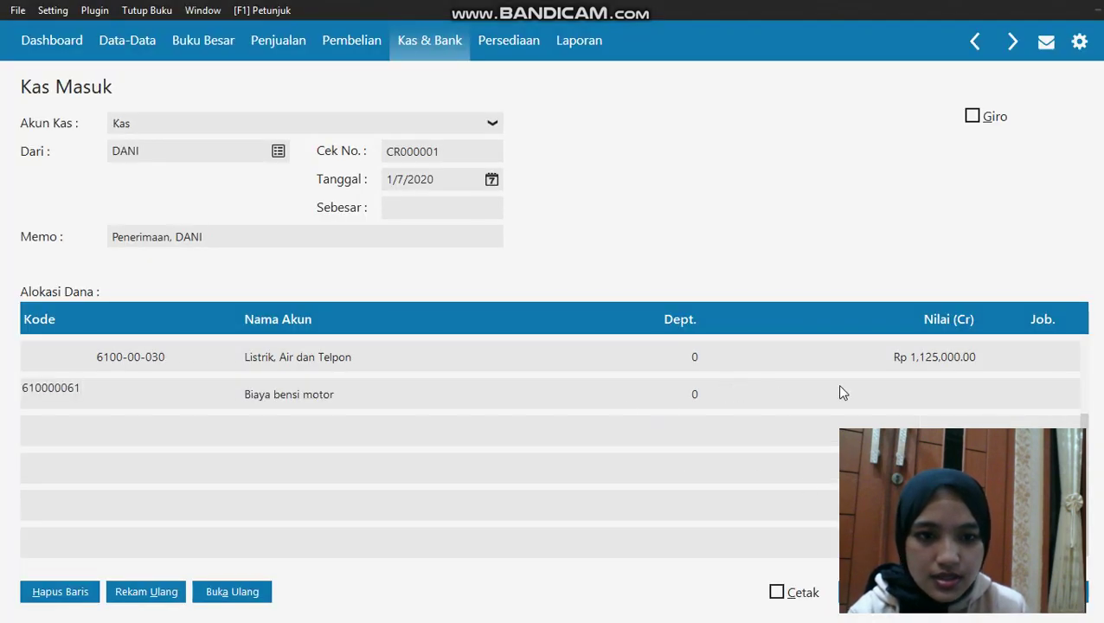
Enter 25,000 for Biaya bensi motor, fill the 1,150,000 total, and save receipt CR000001
{"action": "left_click", "coordinate": [975, 371]}
{"action": "left_click", "coordinate": [965, 389]}
{"action": "type", "text": "2"}
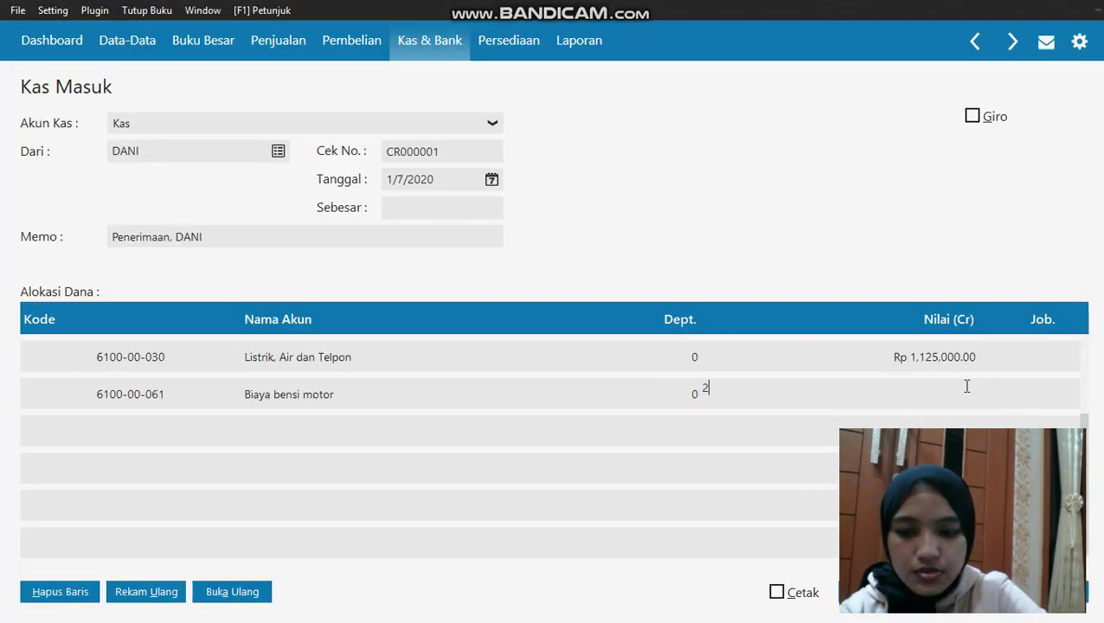
{"action": "type", "text": "5000"}
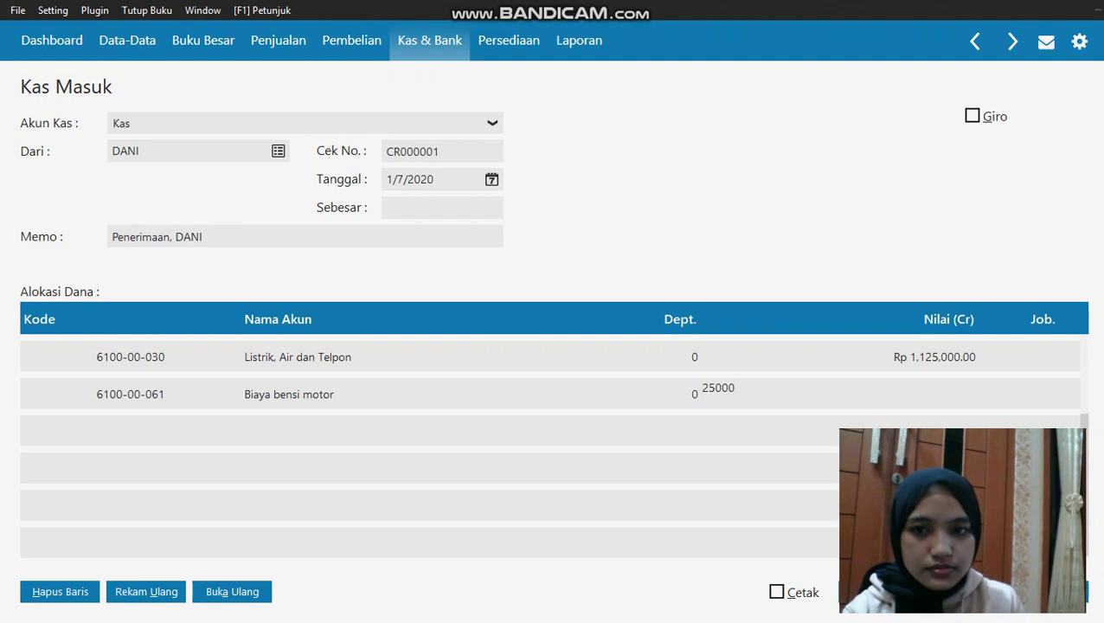
{"action": "key", "text": "Return"}
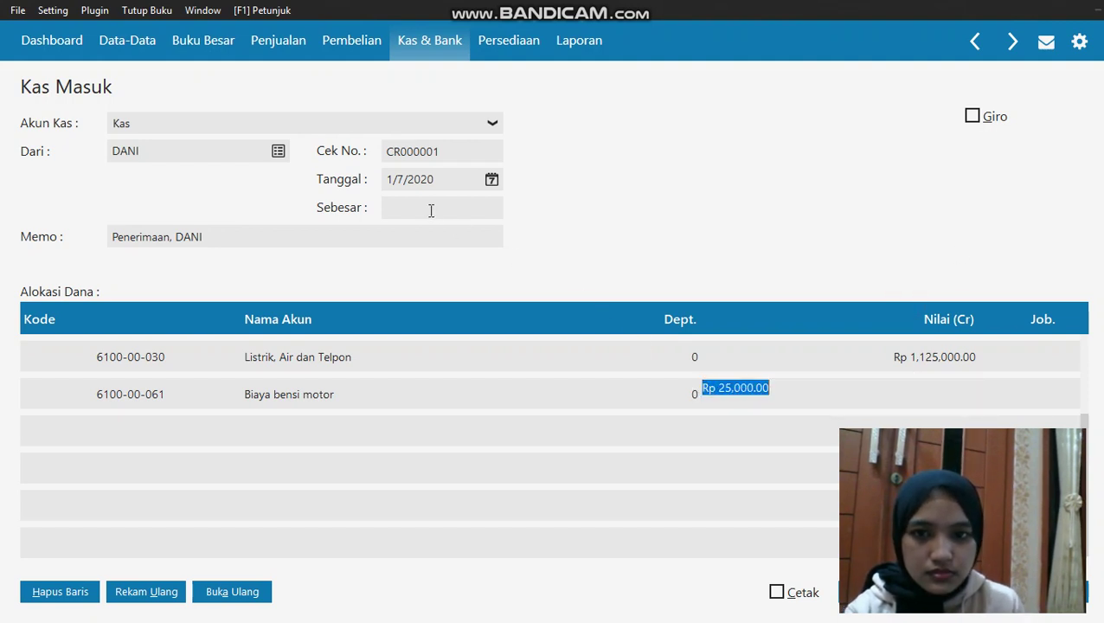
{"action": "left_click", "coordinate": [431, 210]}
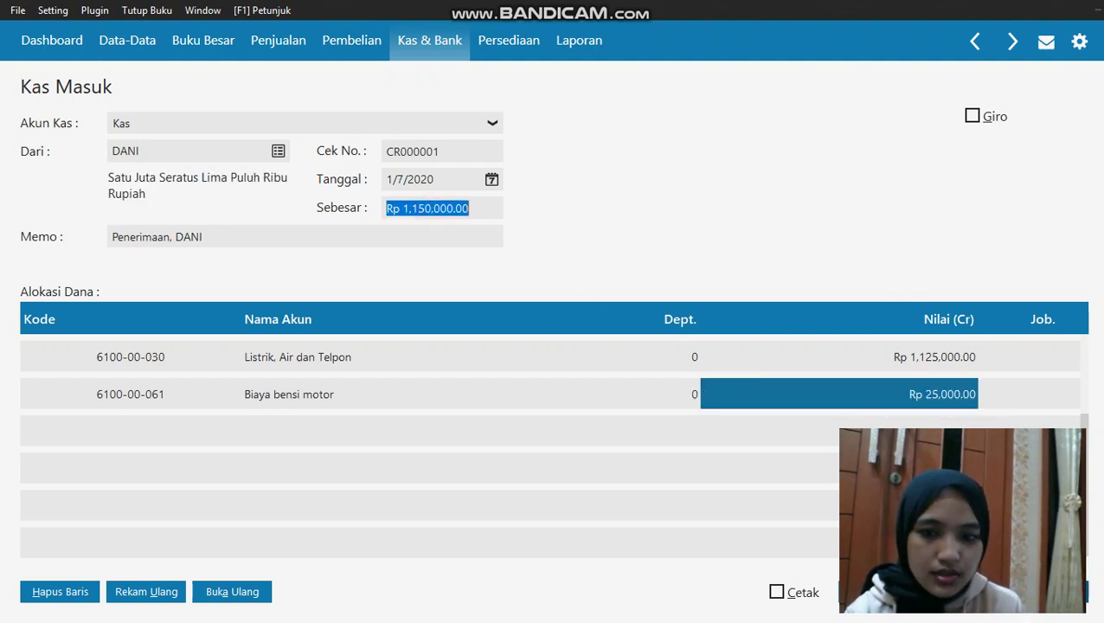
{"action": "left_click", "coordinate": [1083, 592]}
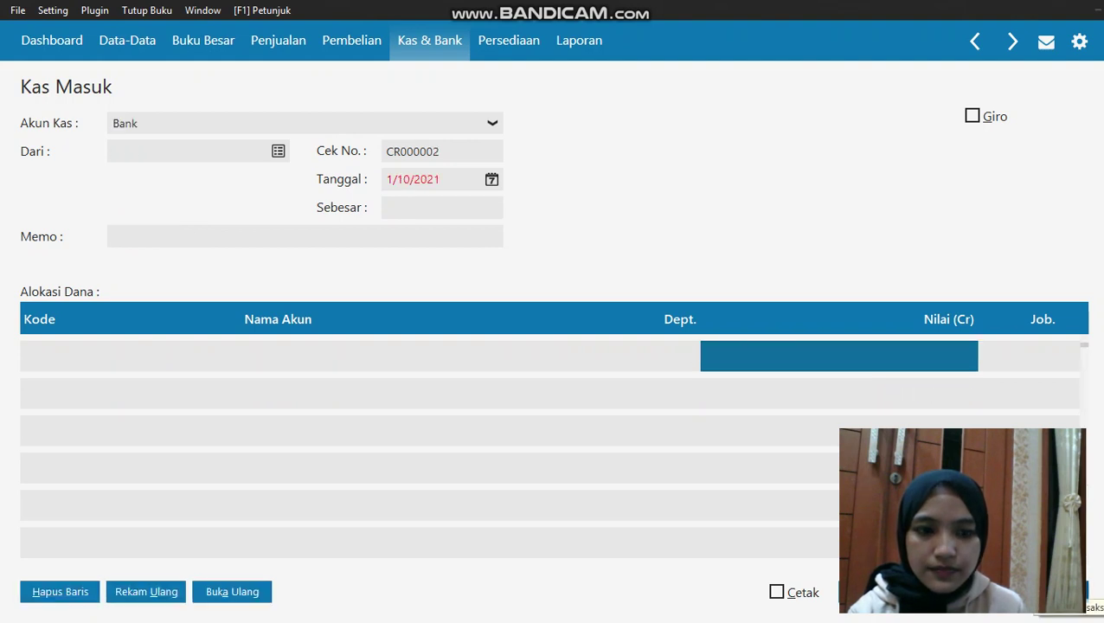
Close the receipt form and reopen the Kas Masuk receipts list
{"action": "left_click", "coordinate": [1083, 594]}
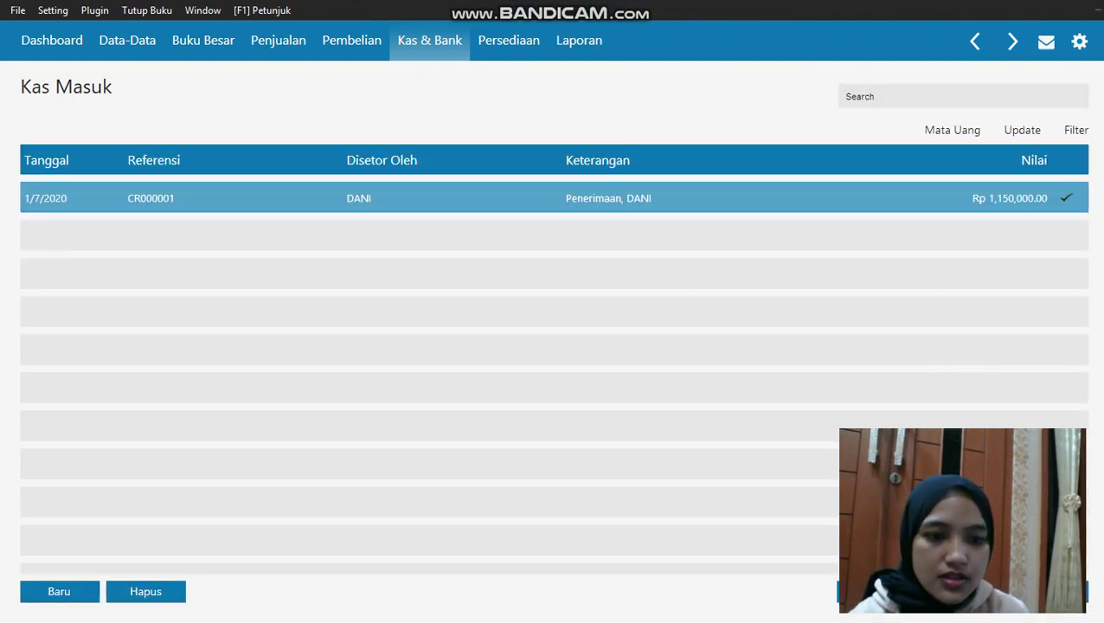
{"action": "left_click", "coordinate": [1083, 593]}
{"action": "mouse_move", "coordinate": [862, 426]}
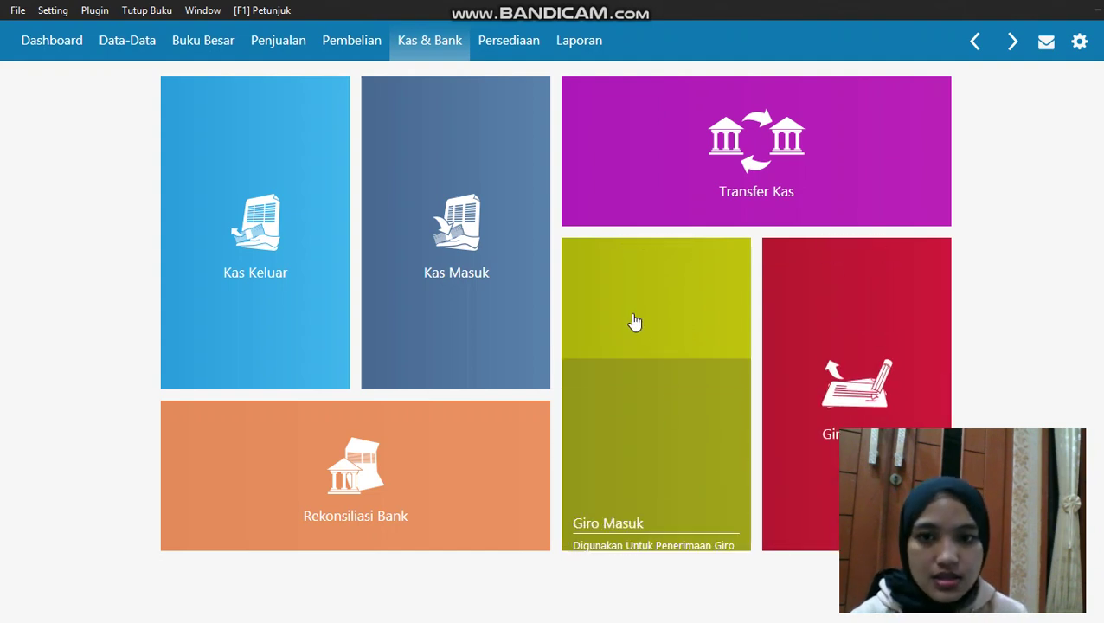
{"action": "left_click", "coordinate": [517, 233]}
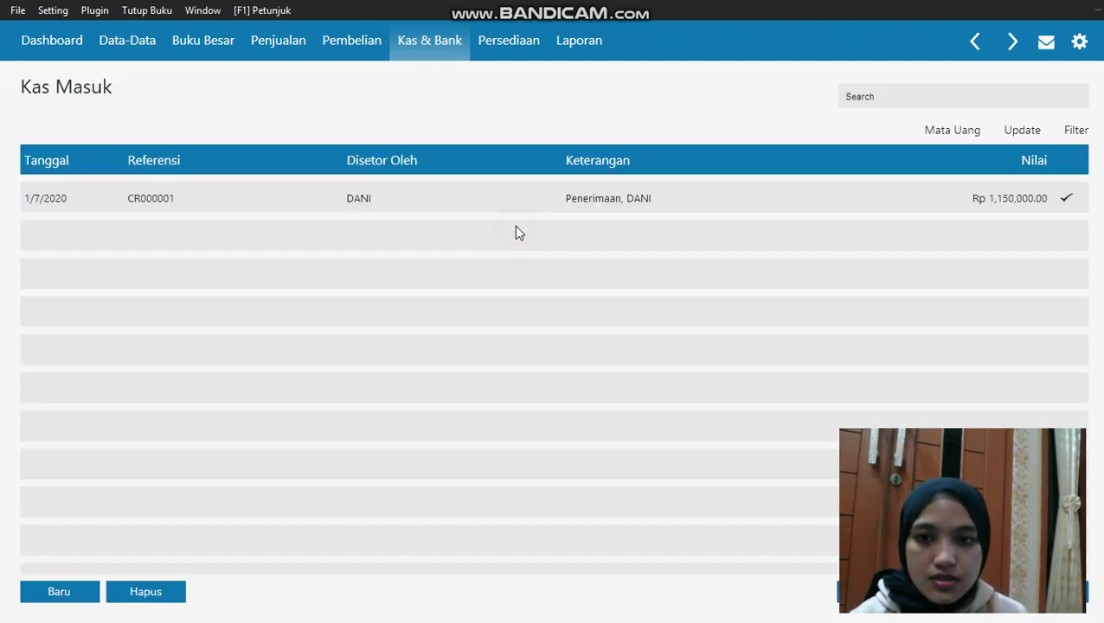
Start a new cash receipt into the Kas account with the customer as payer
{"action": "left_click", "coordinate": [60, 590]}
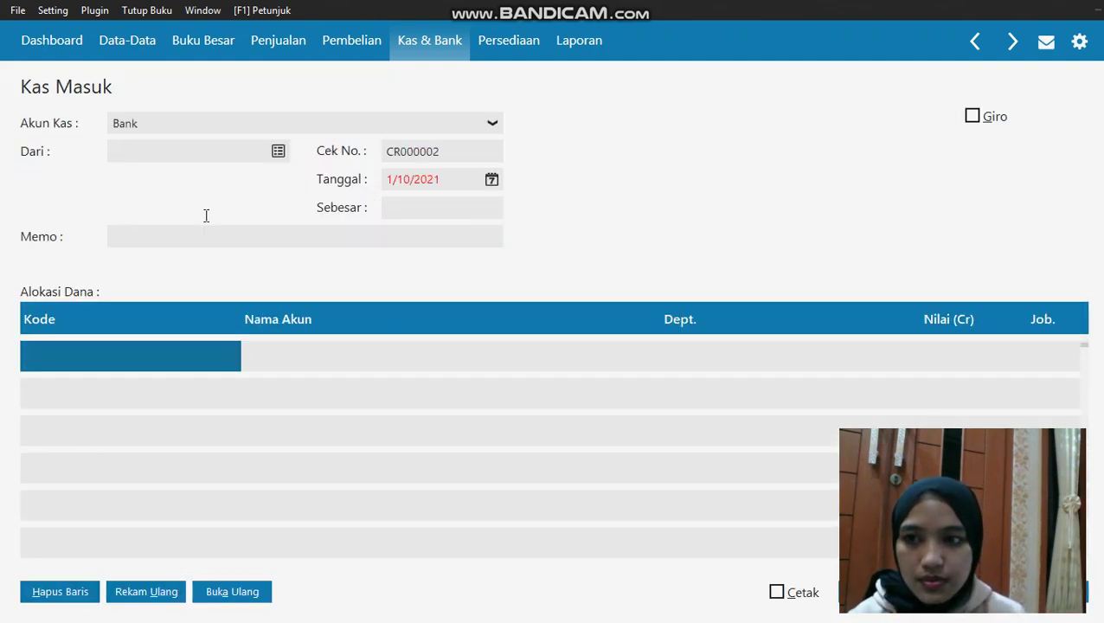
{"action": "left_click", "coordinate": [226, 122]}
{"action": "left_click", "coordinate": [206, 167]}
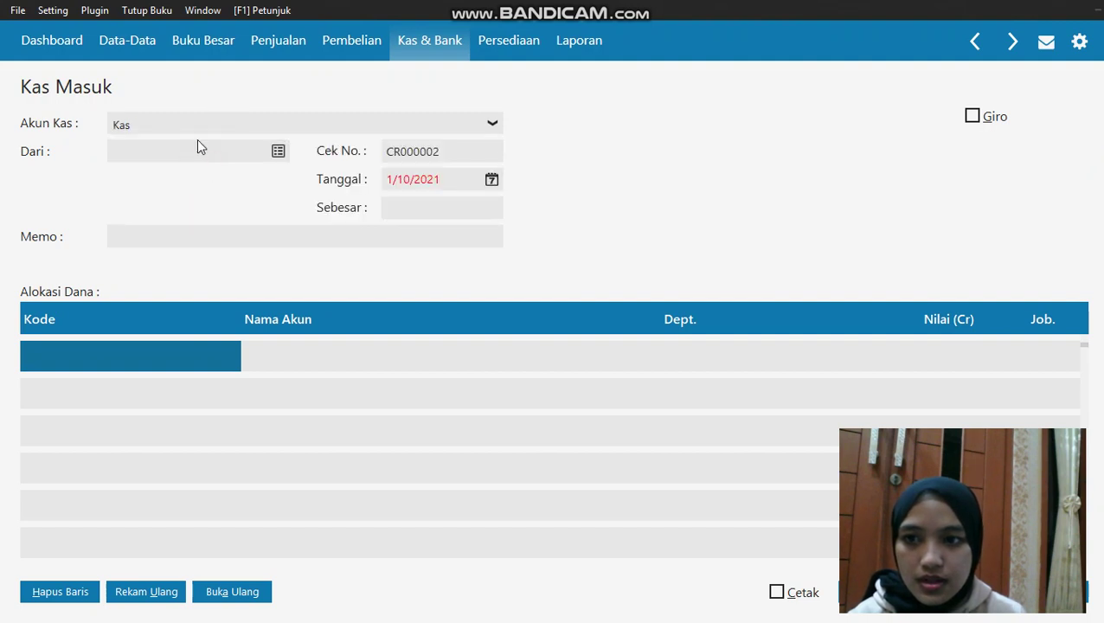
{"action": "left_click", "coordinate": [276, 152]}
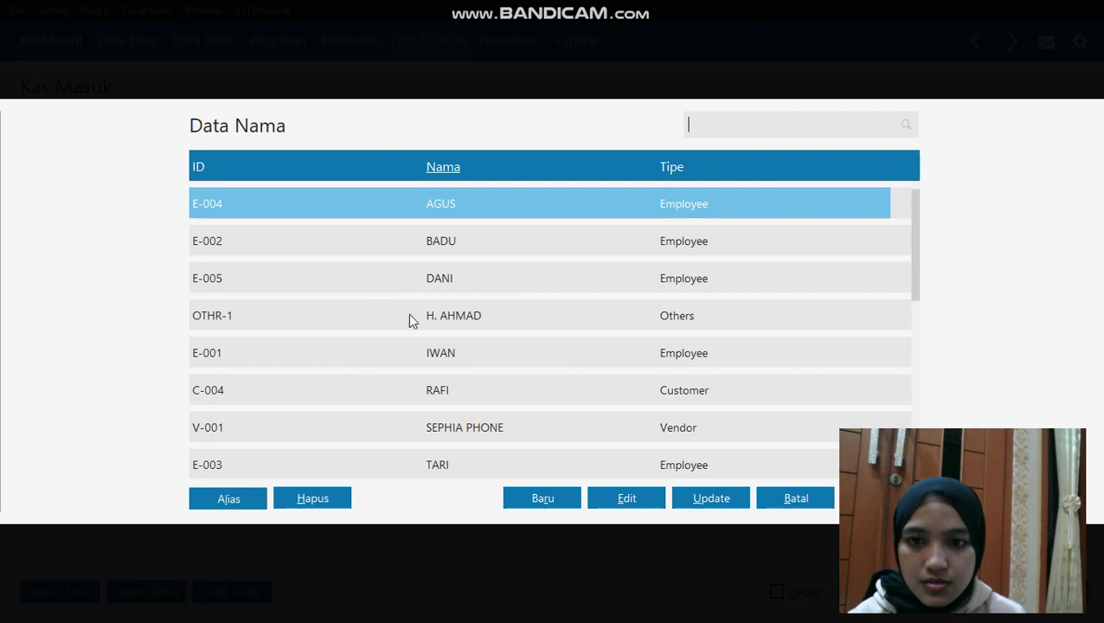
{"action": "double_click", "coordinate": [443, 389]}
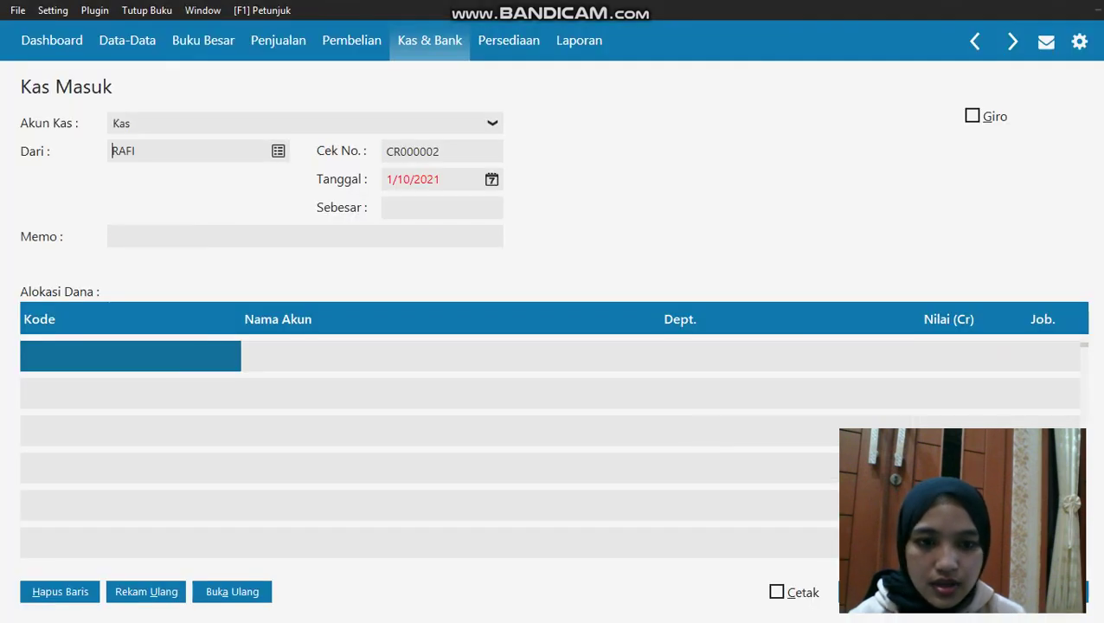
{"action": "left_click", "coordinate": [200, 360]}
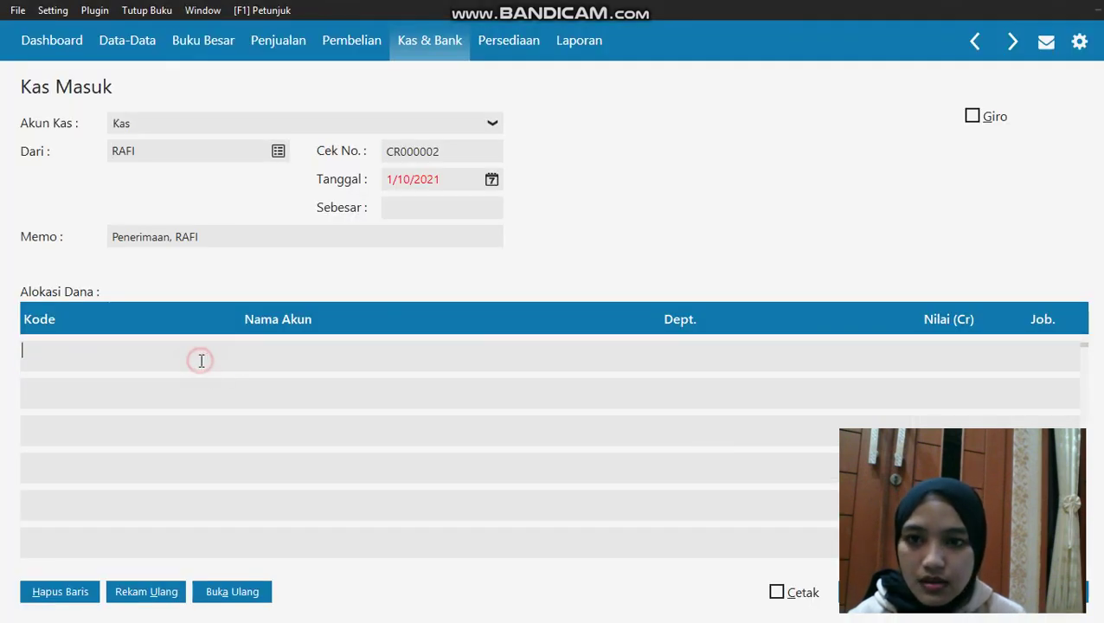
Set the receipt date to 8 January 2020
{"action": "left_click", "coordinate": [500, 175]}
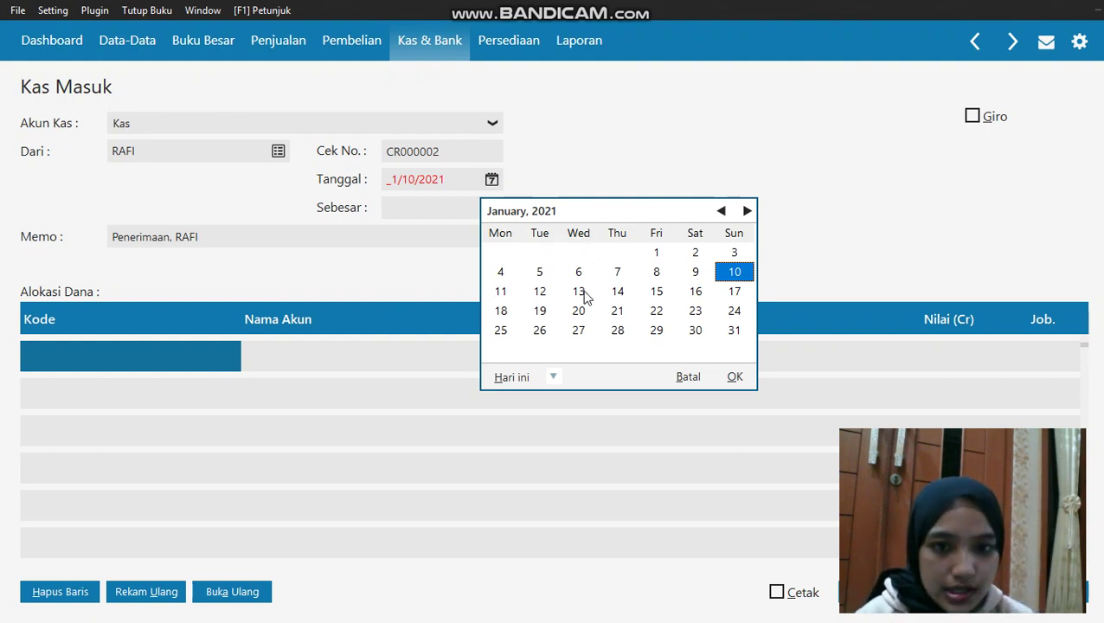
{"action": "left_click", "coordinate": [553, 377]}
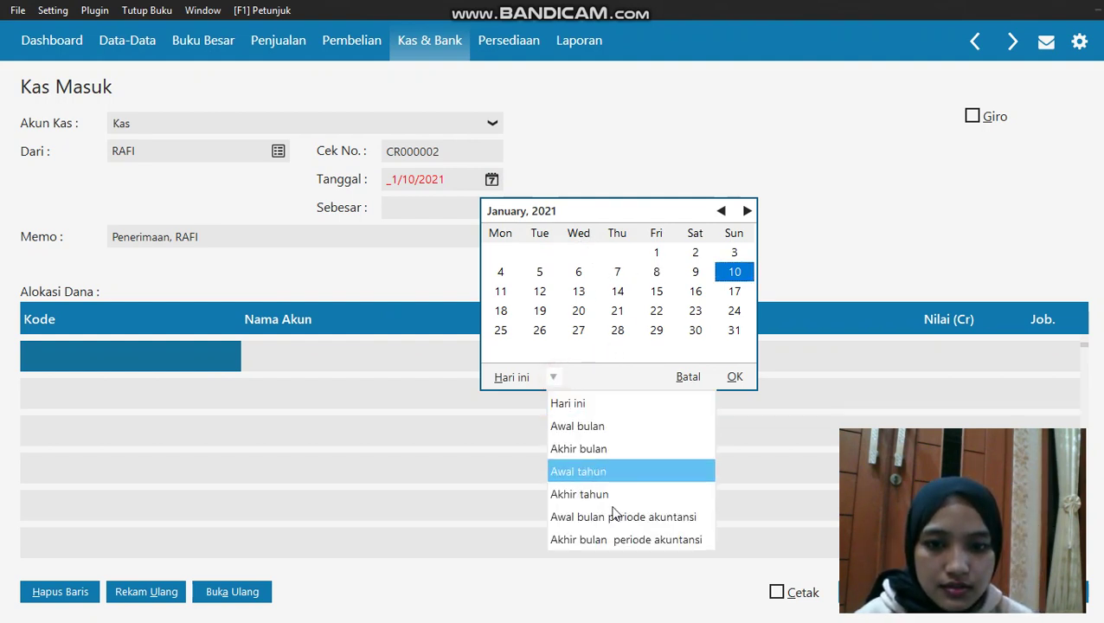
{"action": "left_click", "coordinate": [614, 517]}
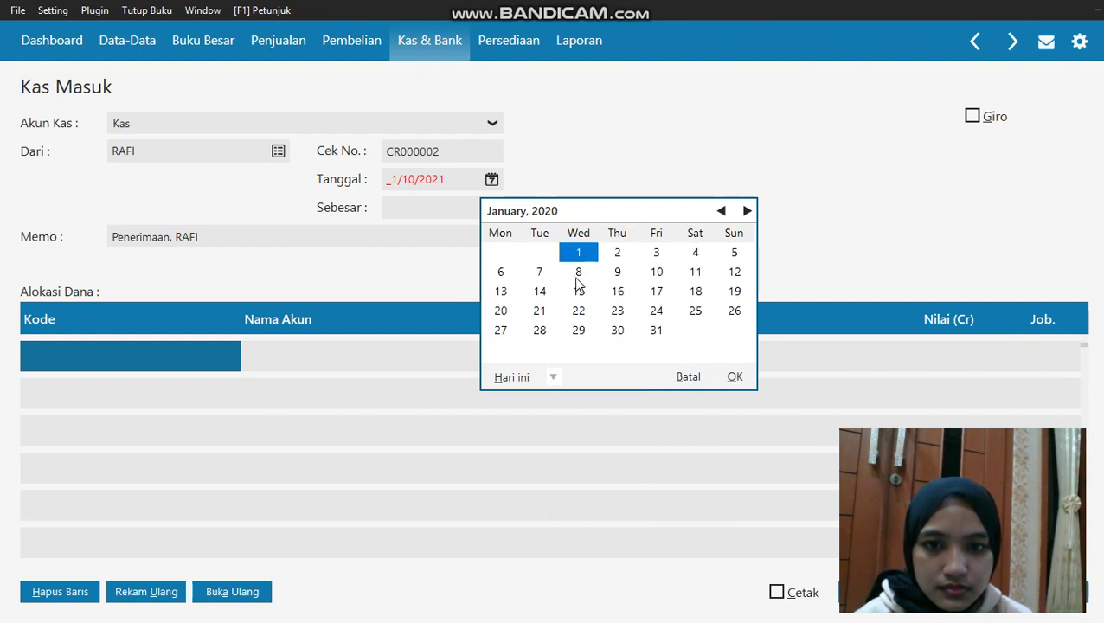
{"action": "left_click", "coordinate": [578, 273]}
{"action": "left_click", "coordinate": [732, 378]}
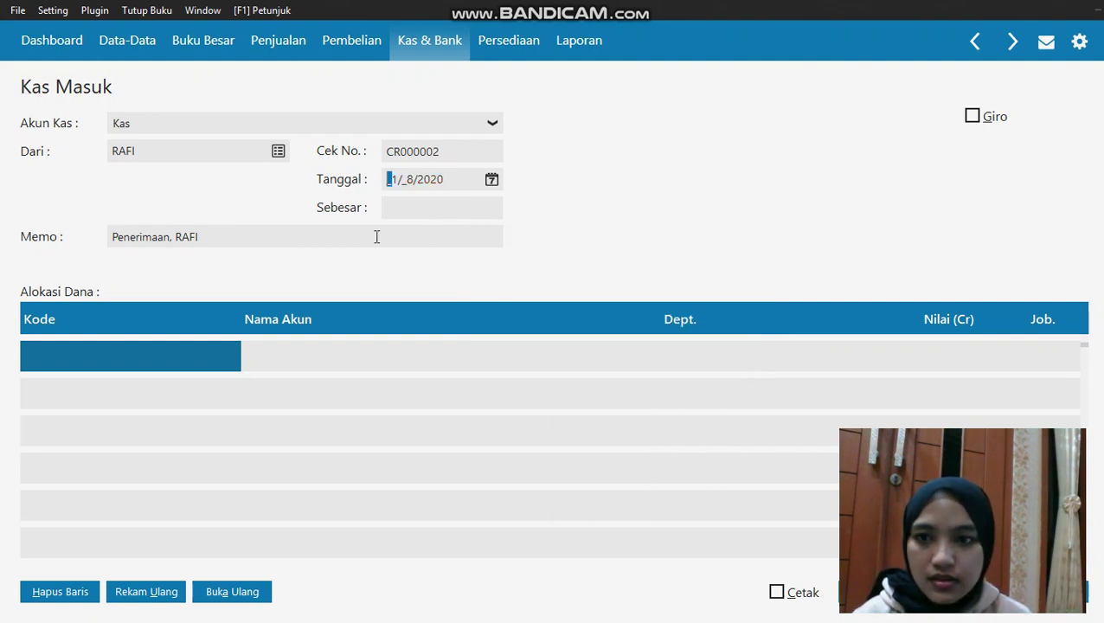
{"action": "double_click", "coordinate": [192, 351]}
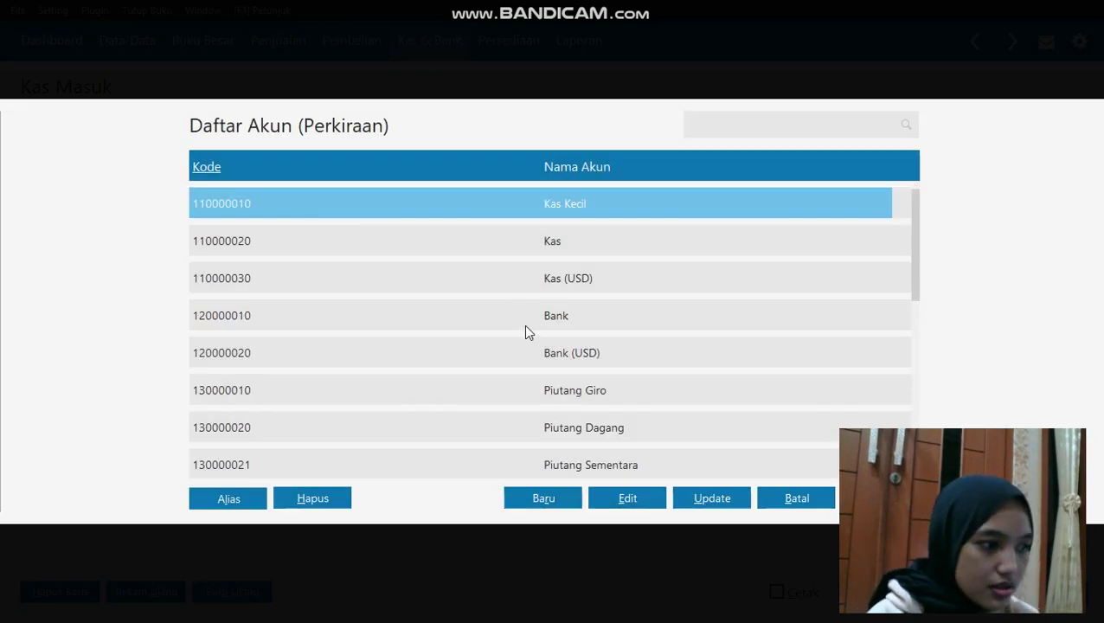
Search the Daftar Akun list for a 'serv' account, then clear the search
{"action": "key", "text": "Down"}
{"action": "key", "text": "Down"}
{"action": "key", "text": "Down"}
{"action": "key", "text": "Down"}
{"action": "key", "text": "Down"}
{"action": "key", "text": "Down"}
{"action": "key", "text": "Down"}
{"action": "key", "text": "Down"}
{"action": "key", "text": "Down"}
{"action": "key", "text": "Down"}
{"action": "key", "text": "Down"}
{"action": "key", "text": "Down"}
{"action": "key", "text": "Down"}
{"action": "key", "text": "Down"}
{"action": "key", "text": "Down"}
{"action": "key", "text": "Down"}
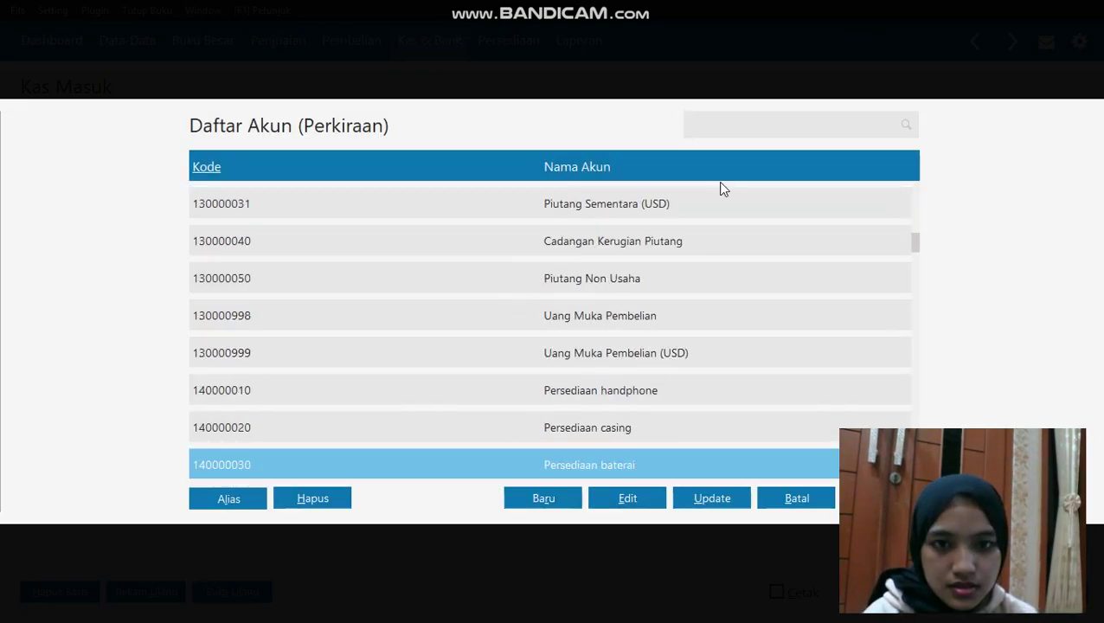
{"action": "left_click", "coordinate": [722, 122]}
{"action": "type", "text": "serv"}
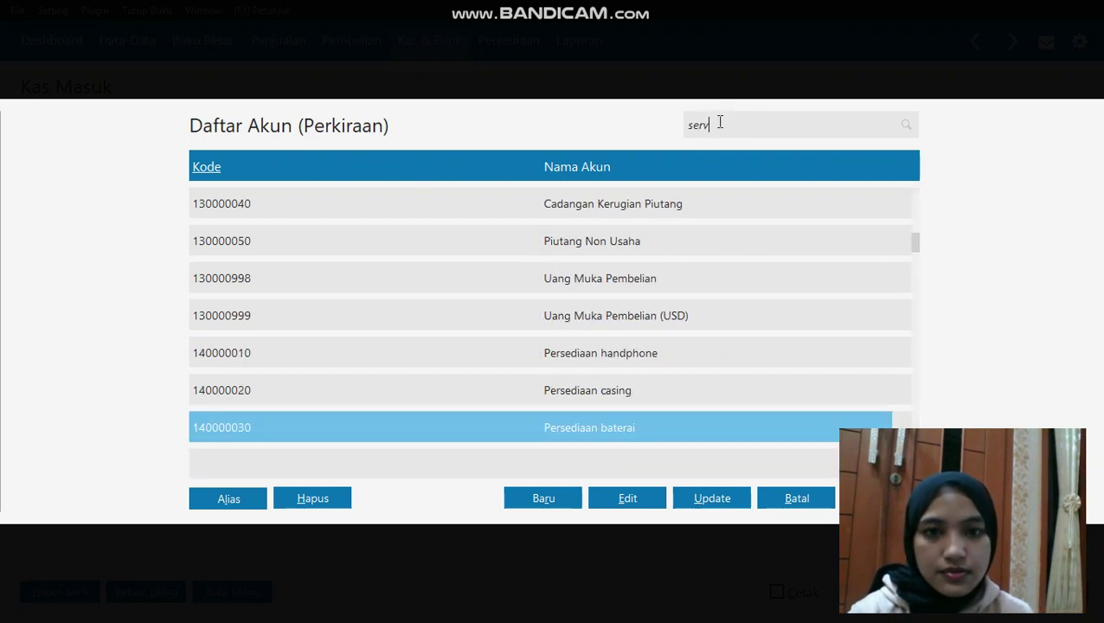
{"action": "key", "text": "BackSpace"}
{"action": "key", "text": "BackSpace"}
{"action": "key", "text": "BackSpace"}
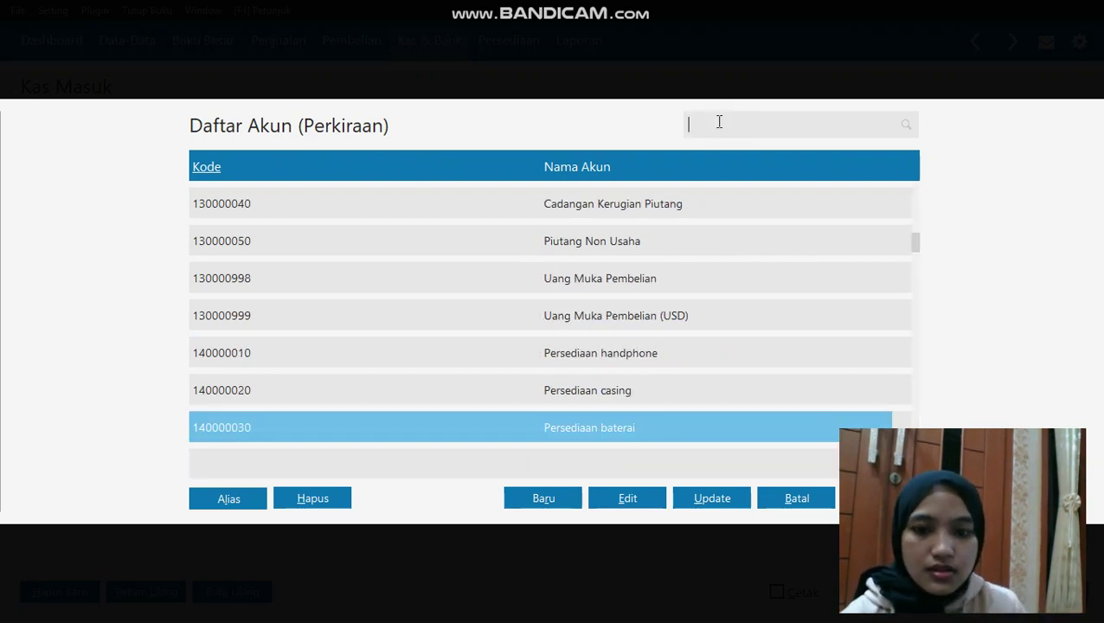
Create a Pendapatan Lain account named 'pendapatan lain' and put it on the first Alokasi Dana row
{"action": "left_click", "coordinate": [527, 493]}
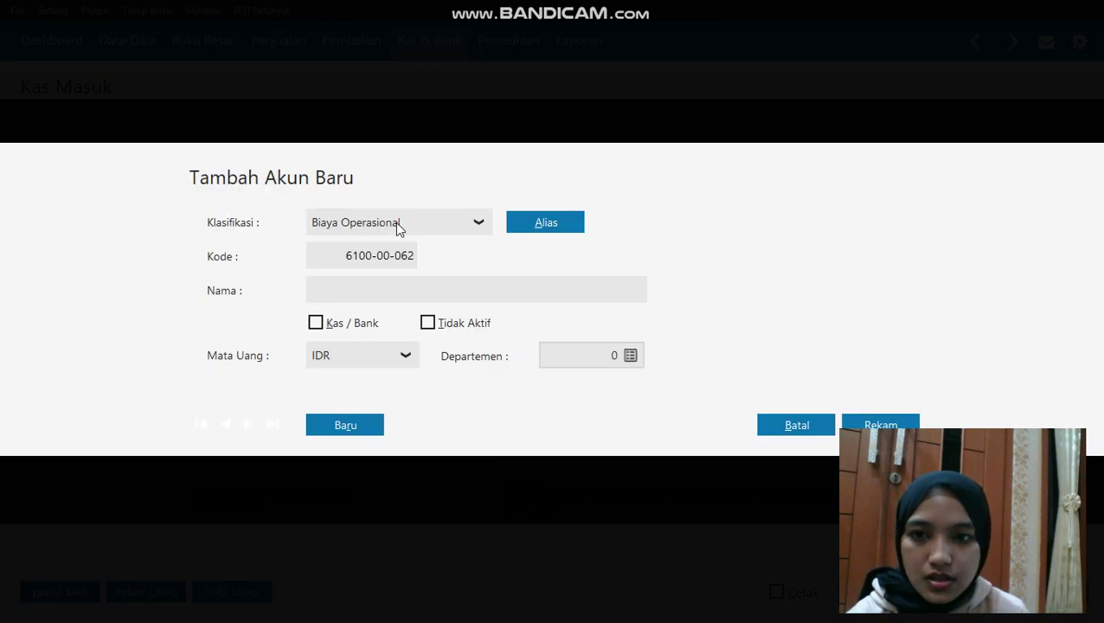
{"action": "left_click", "coordinate": [397, 224]}
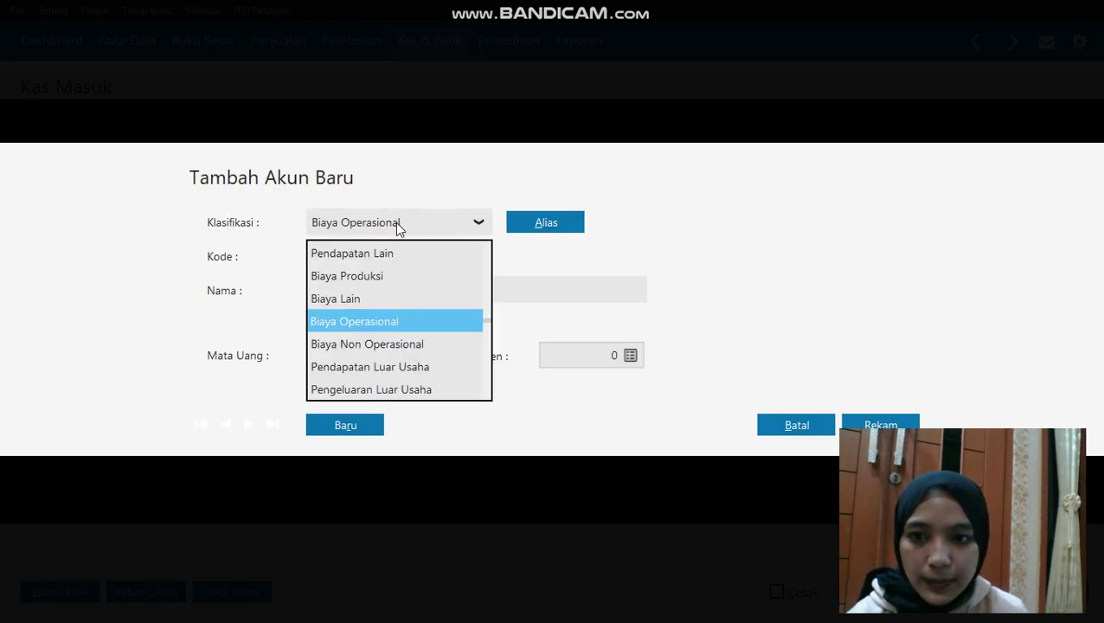
{"action": "left_click", "coordinate": [382, 253]}
{"action": "left_click", "coordinate": [394, 288]}
{"action": "type", "text": "p"}
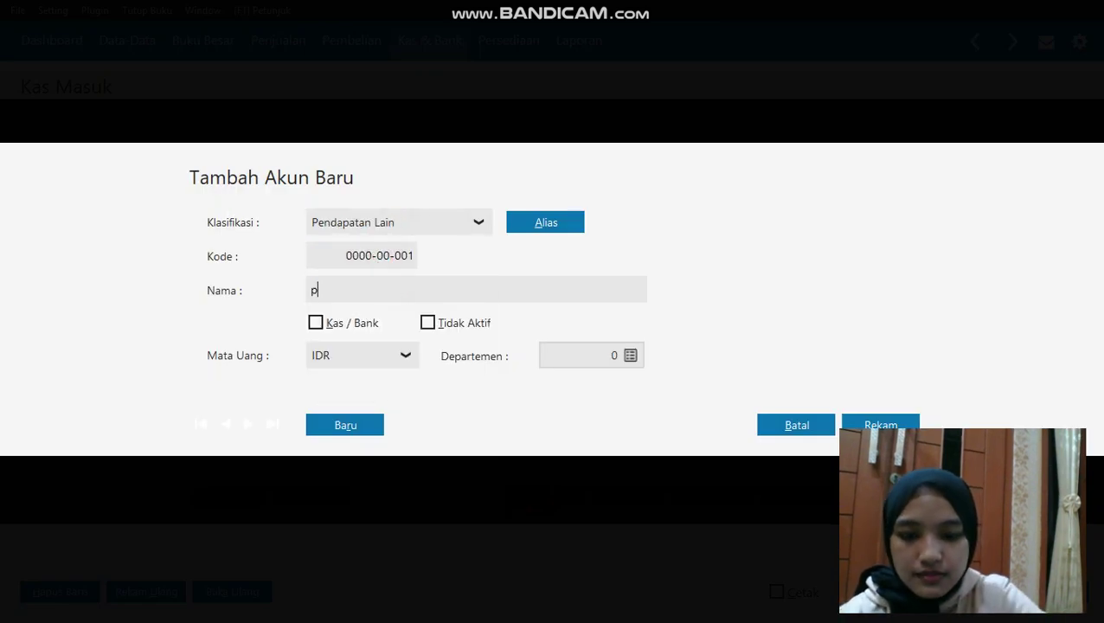
{"action": "type", "text": "endapatan lain"}
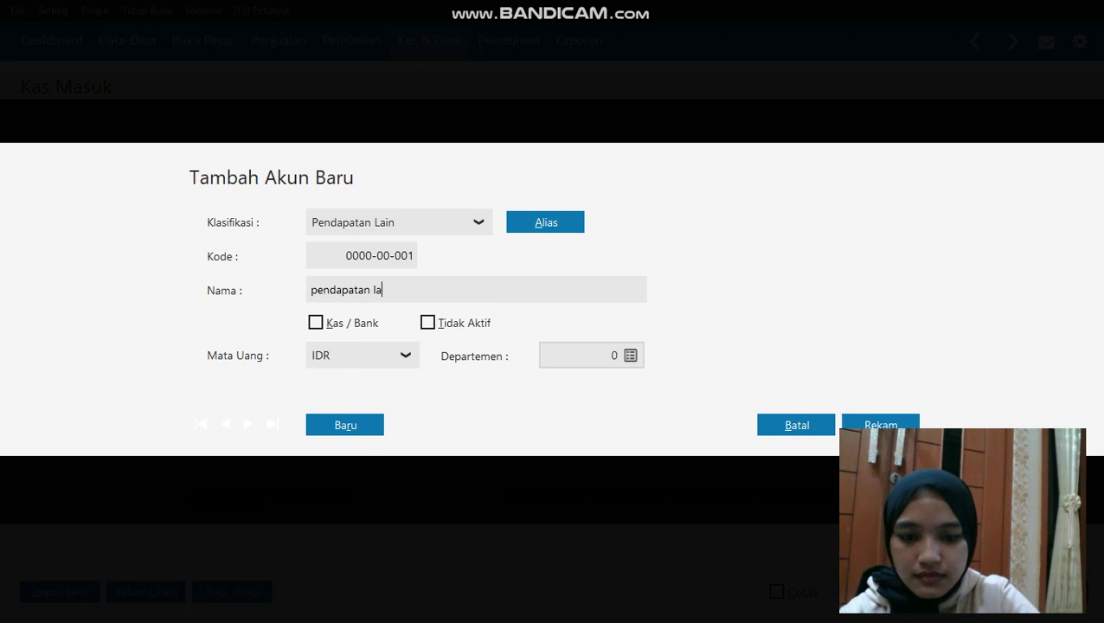
{"action": "left_click", "coordinate": [866, 423]}
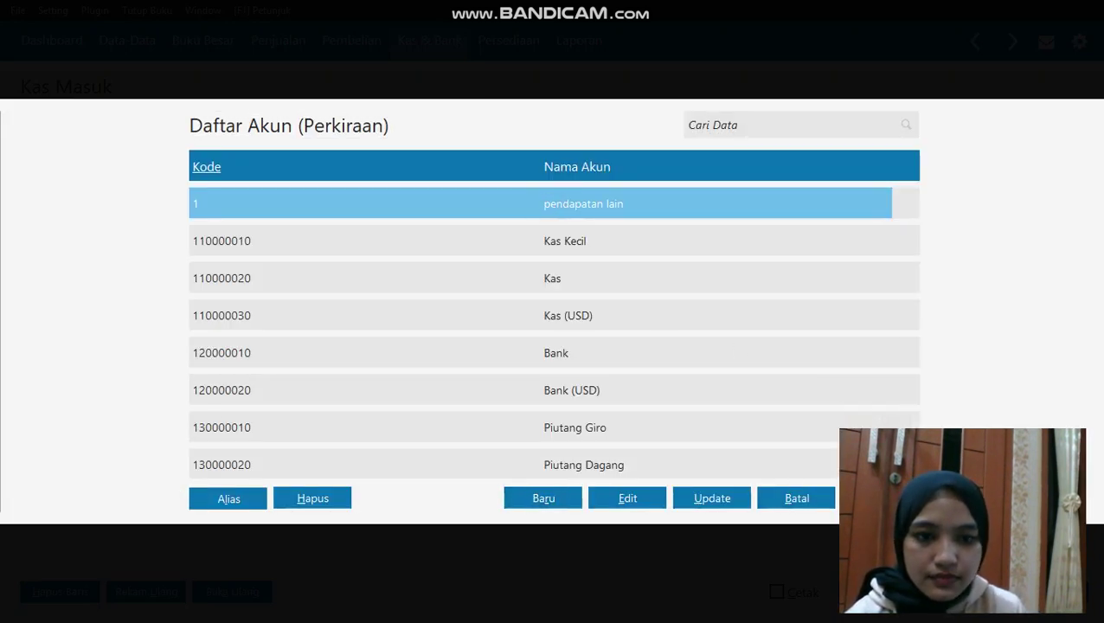
{"action": "key", "text": "Return"}
Enter a 180,000 credit on the pendapatan lain line, fill Sebesar, and save receipt CR000002
{"action": "left_click", "coordinate": [947, 358]}
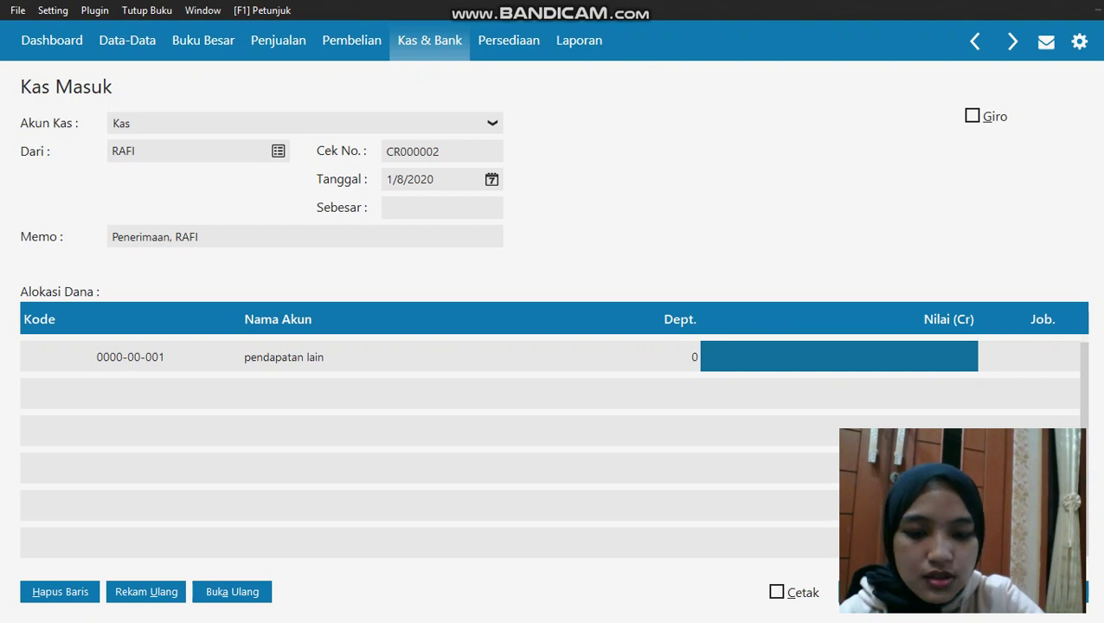
{"action": "type", "text": "180000"}
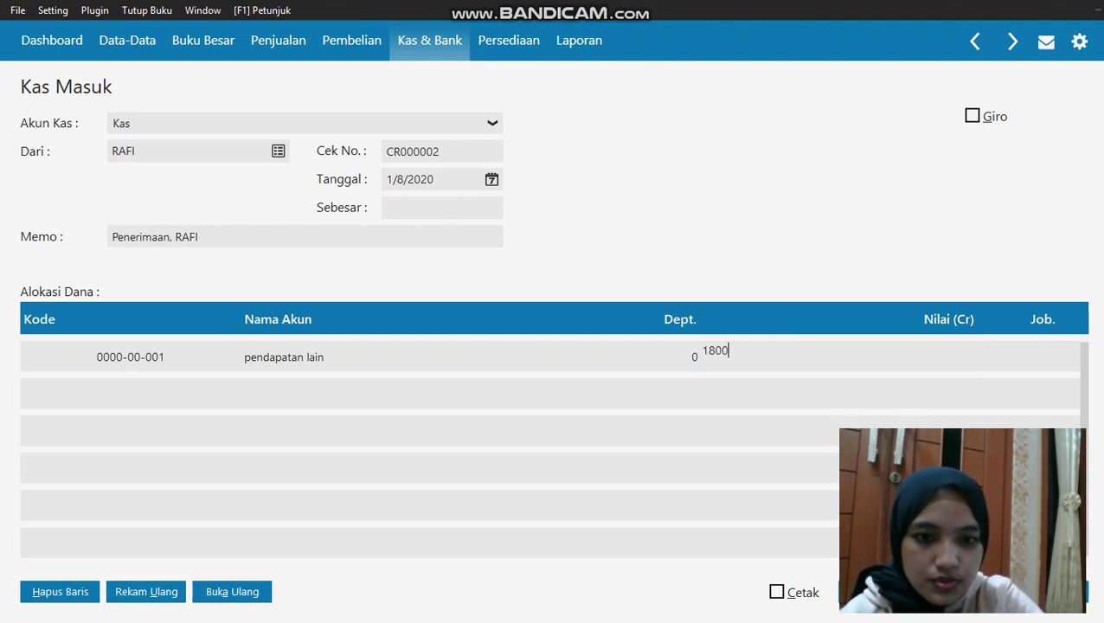
{"action": "left_click", "coordinate": [894, 317]}
{"action": "left_click", "coordinate": [916, 396]}
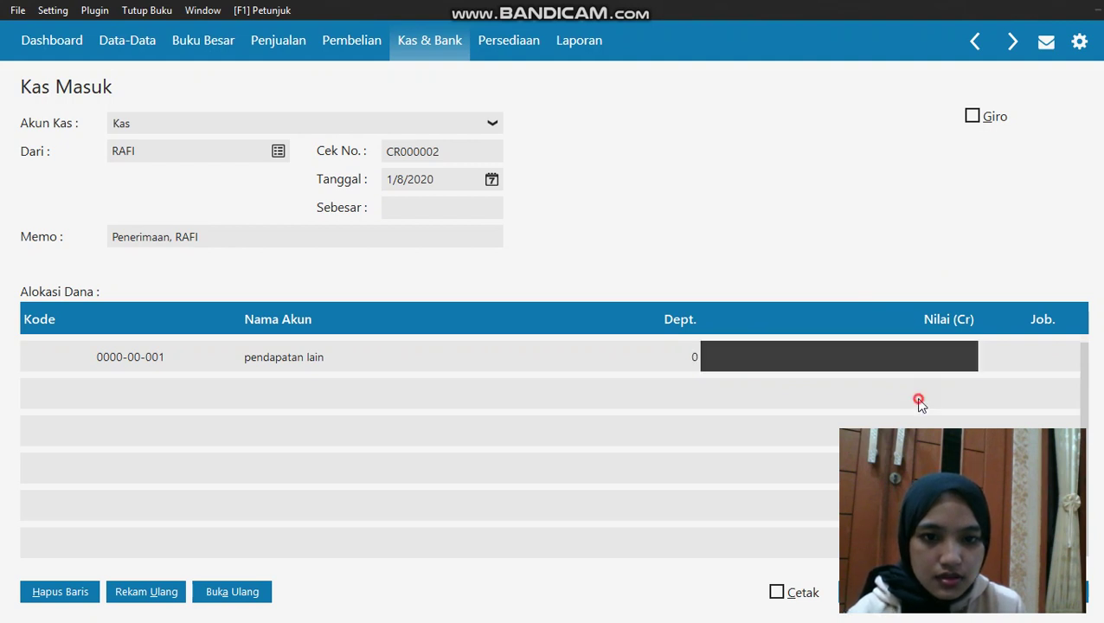
{"action": "left_click", "coordinate": [456, 208]}
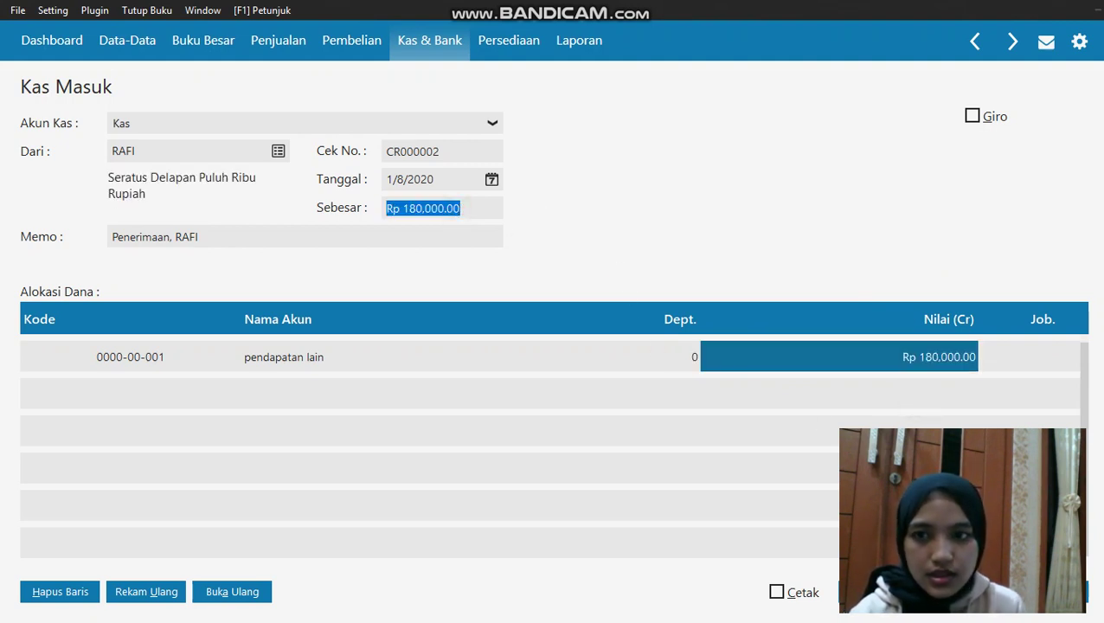
{"action": "left_click", "coordinate": [1083, 592]}
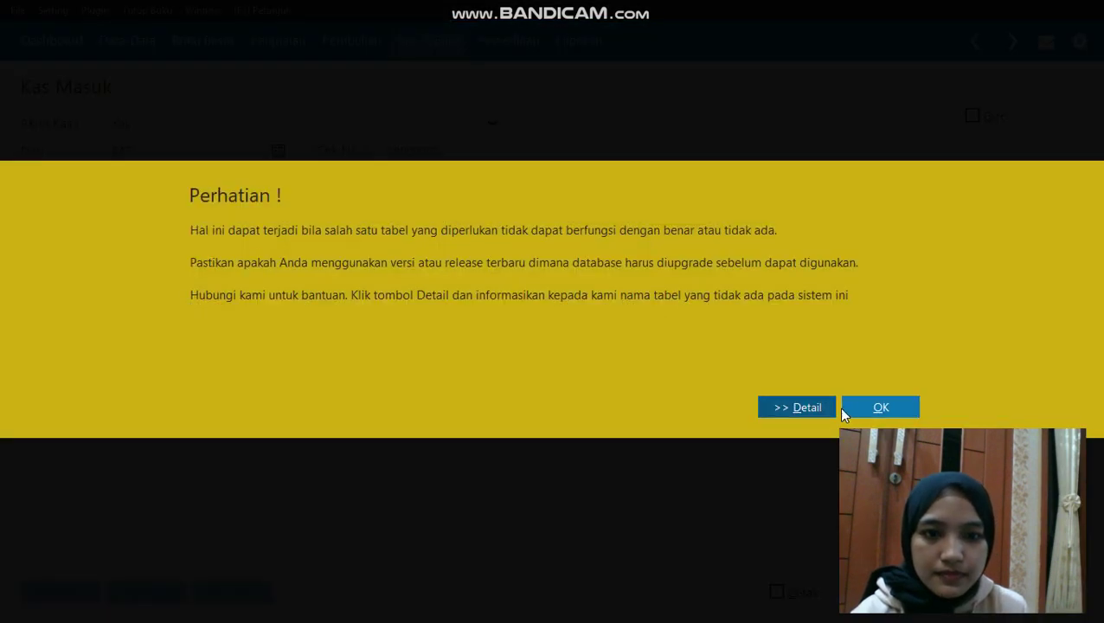
{"action": "left_click", "coordinate": [845, 413]}
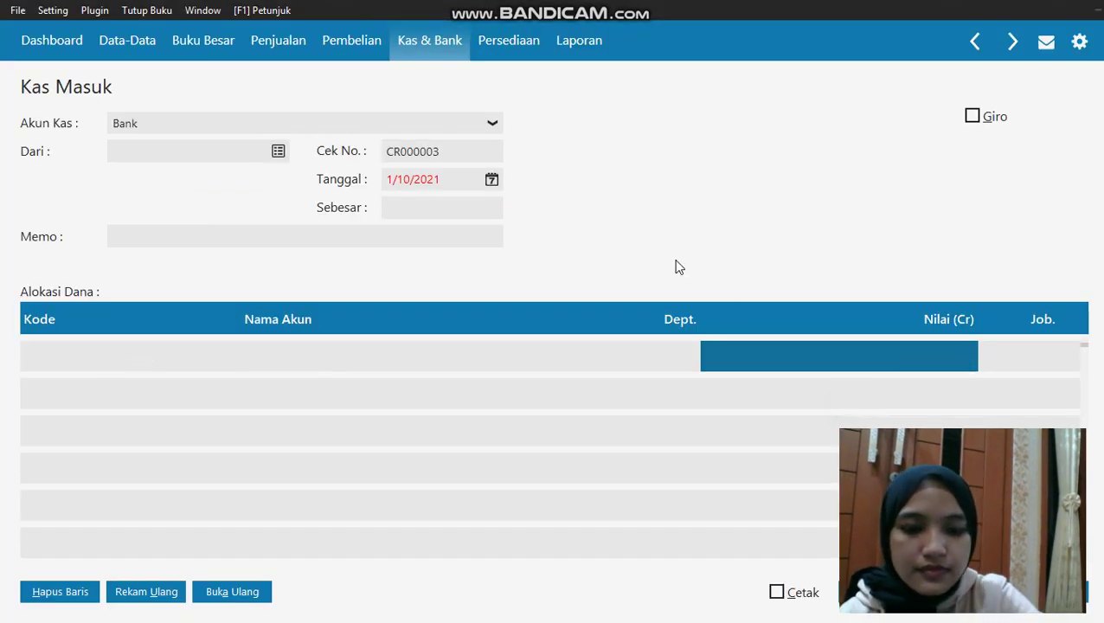
Close the Kas Masuk form and open the Pembayaran Hutang Usaha list under Pembelian
{"action": "key", "text": "Escape"}
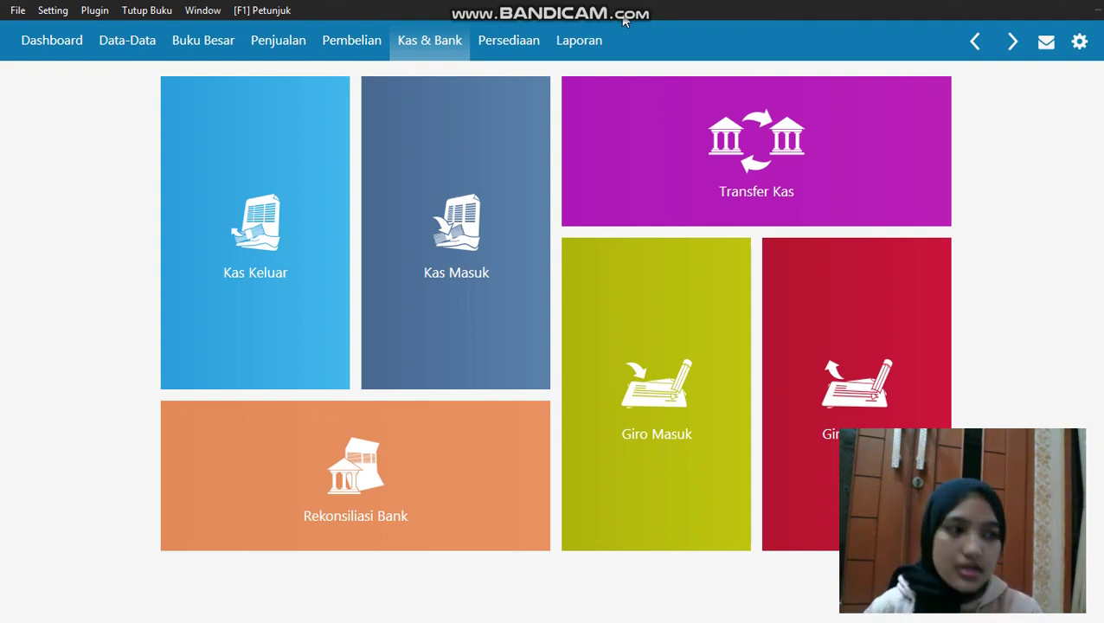
{"action": "left_click", "coordinate": [362, 53]}
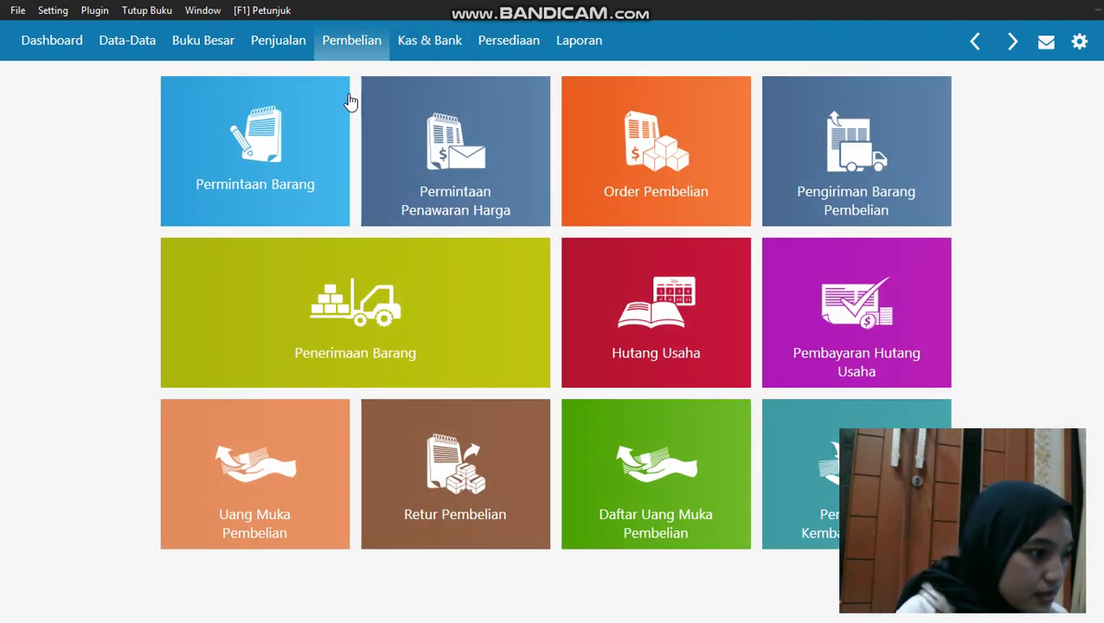
{"action": "left_click", "coordinate": [290, 42]}
{"action": "mouse_move", "coordinate": [891, 279]}
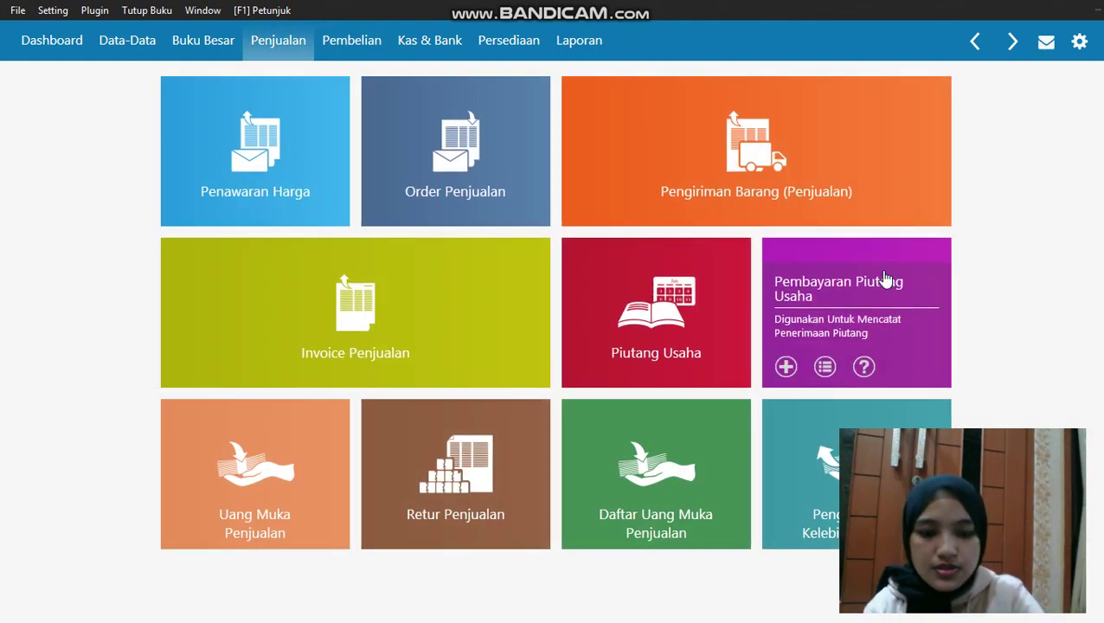
{"action": "left_click", "coordinate": [351, 40]}
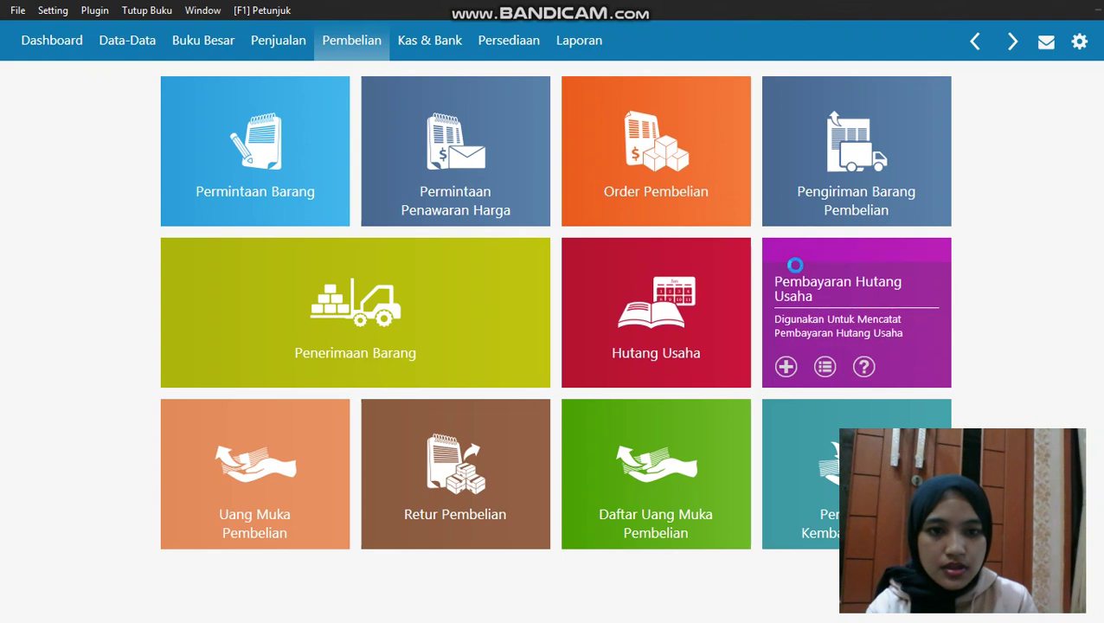
{"action": "left_click", "coordinate": [789, 266]}
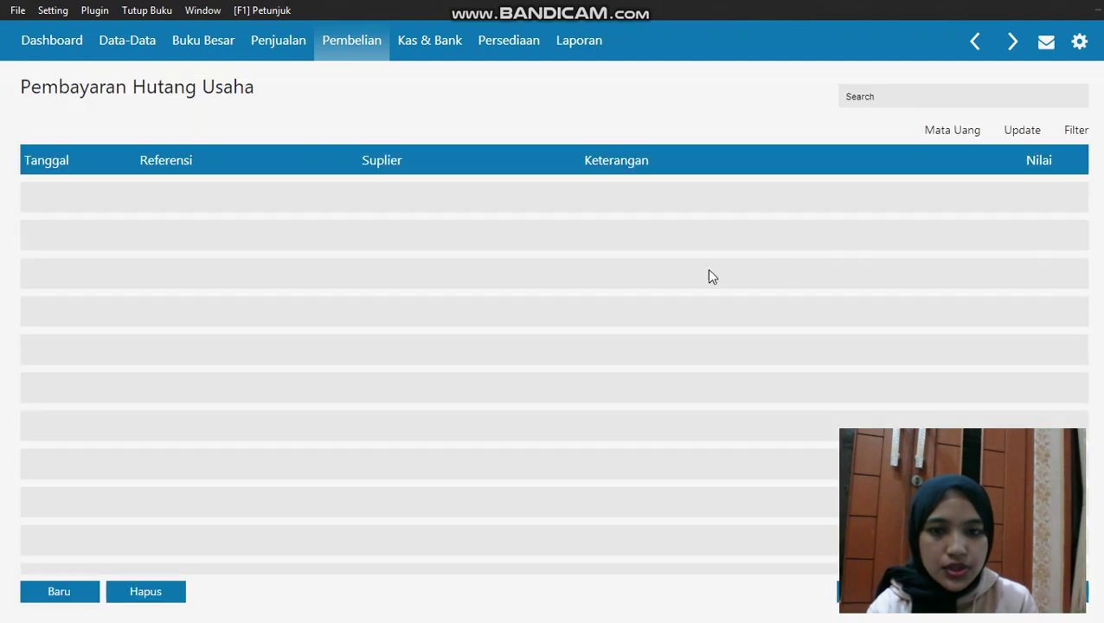
Start a new debt payment from the Bank account to supplier TOKO SEMANGAT
{"action": "left_click", "coordinate": [45, 587]}
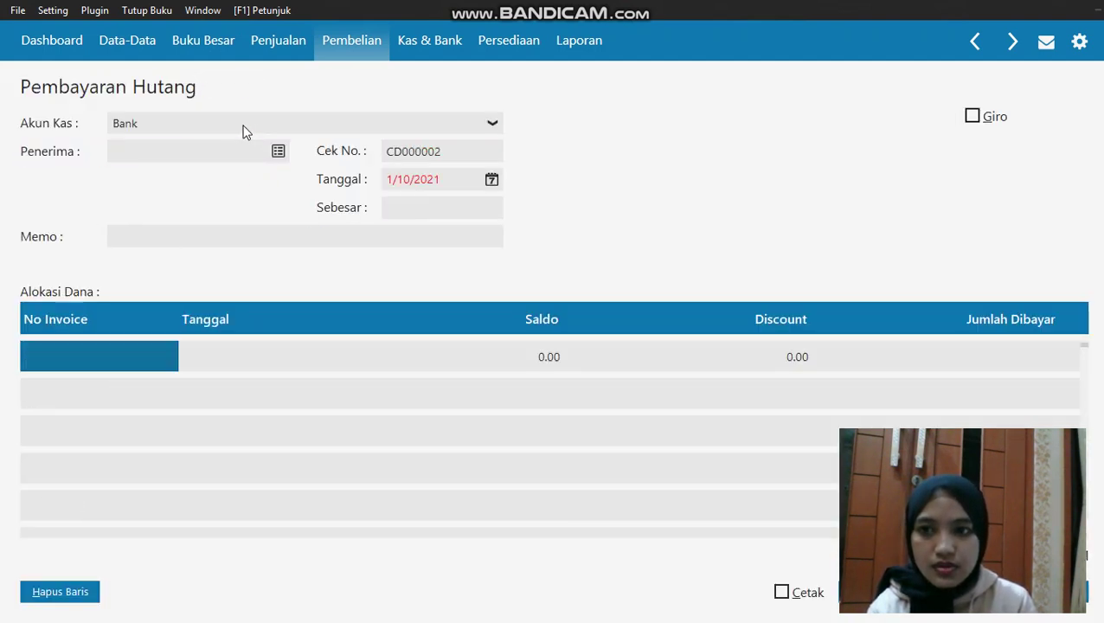
{"action": "left_click", "coordinate": [242, 131]}
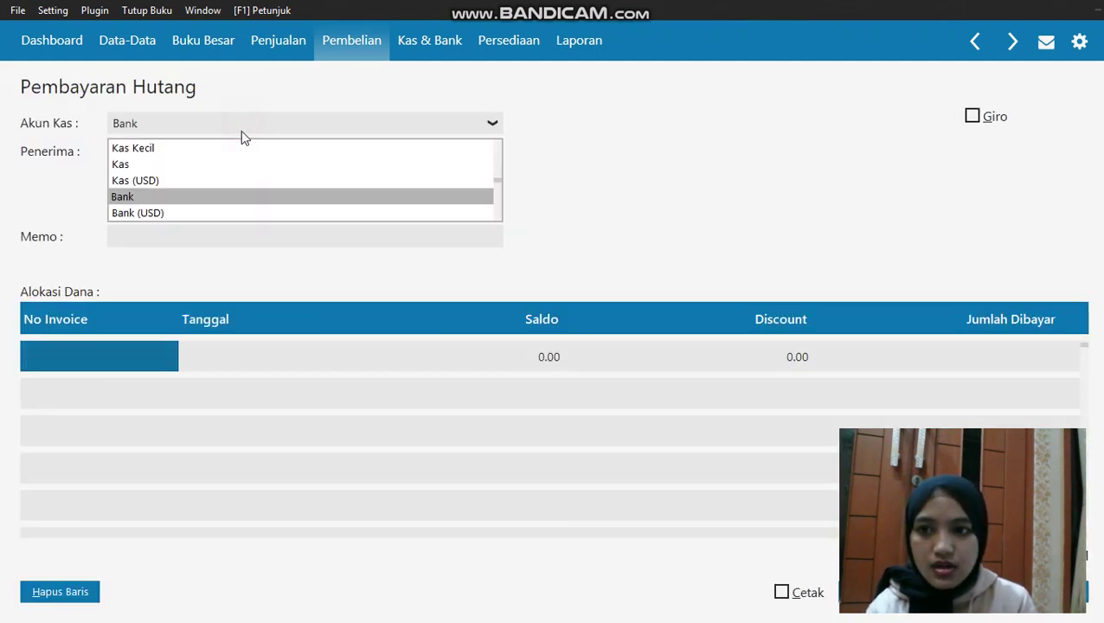
{"action": "left_click", "coordinate": [213, 195]}
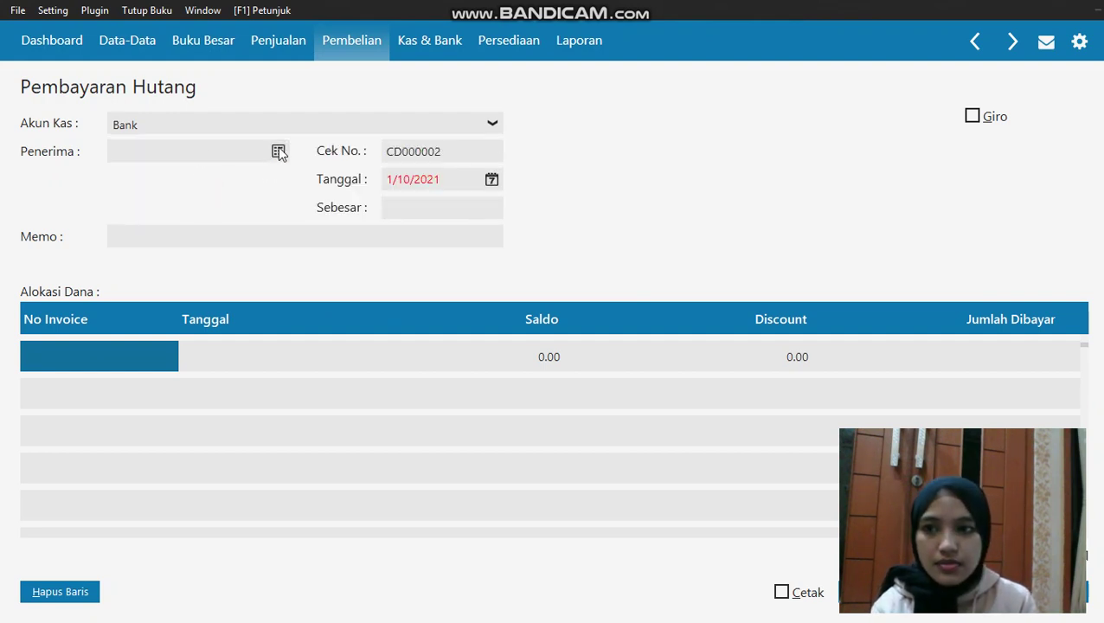
{"action": "left_click", "coordinate": [279, 153]}
{"action": "left_click", "coordinate": [392, 245]}
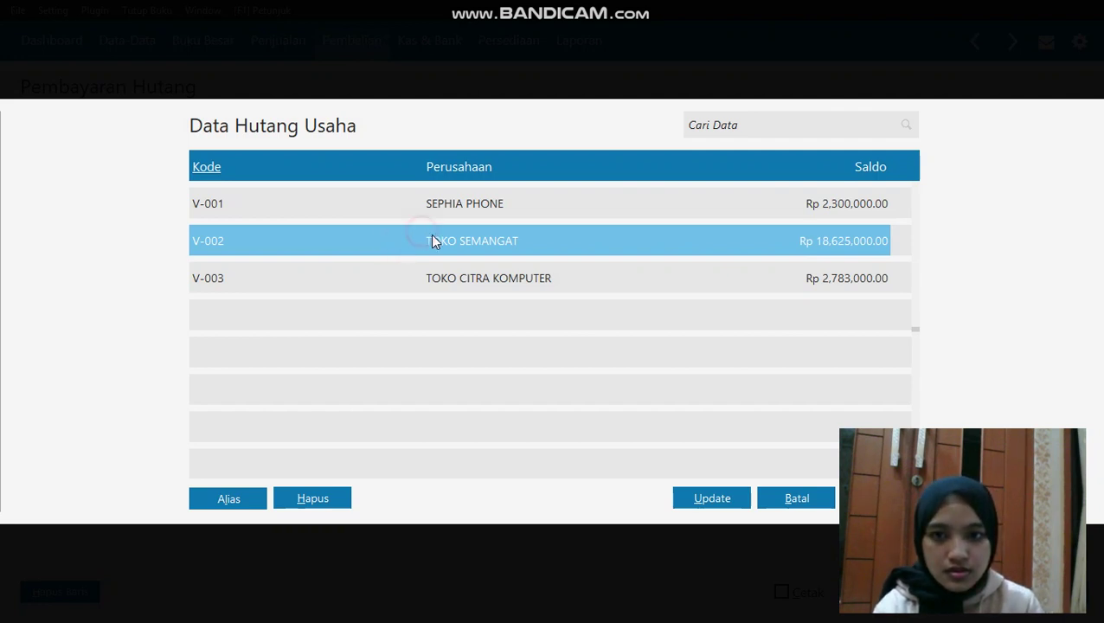
{"action": "key", "text": "Return"}
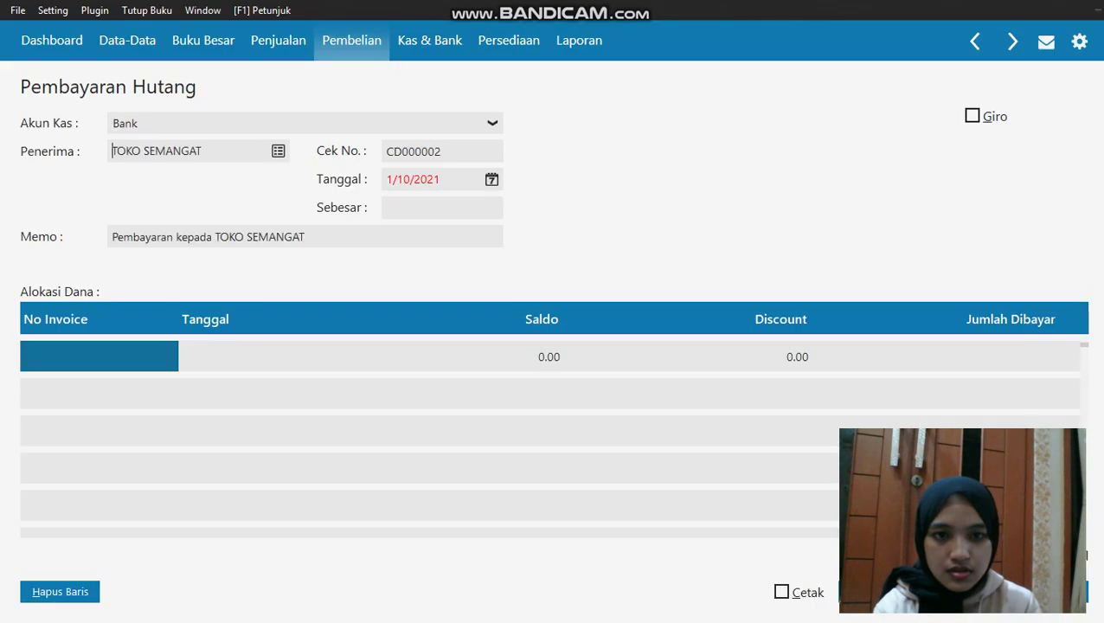
Set the payment date to 1/15/2020
{"action": "left_click", "coordinate": [491, 180]}
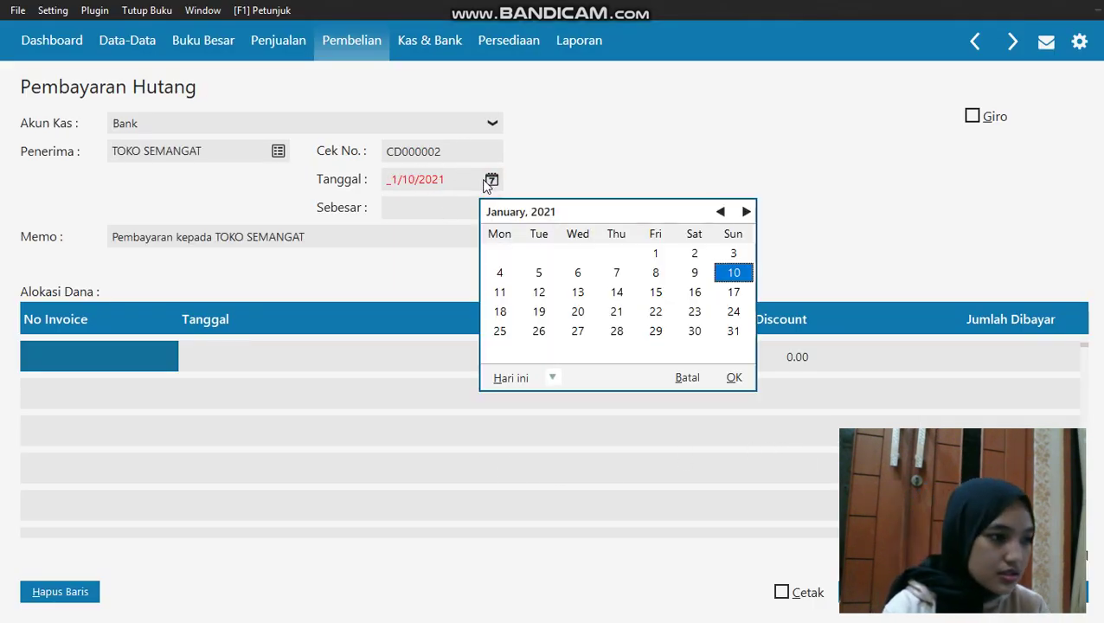
{"action": "left_click", "coordinate": [554, 381]}
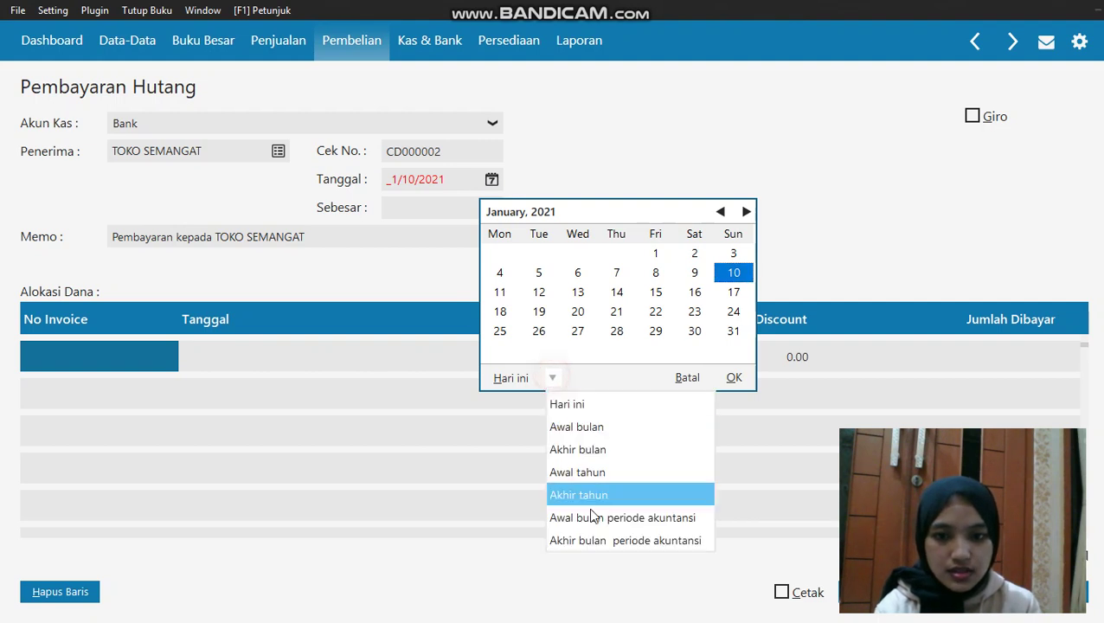
{"action": "left_click", "coordinate": [604, 516]}
{"action": "left_click", "coordinate": [574, 293]}
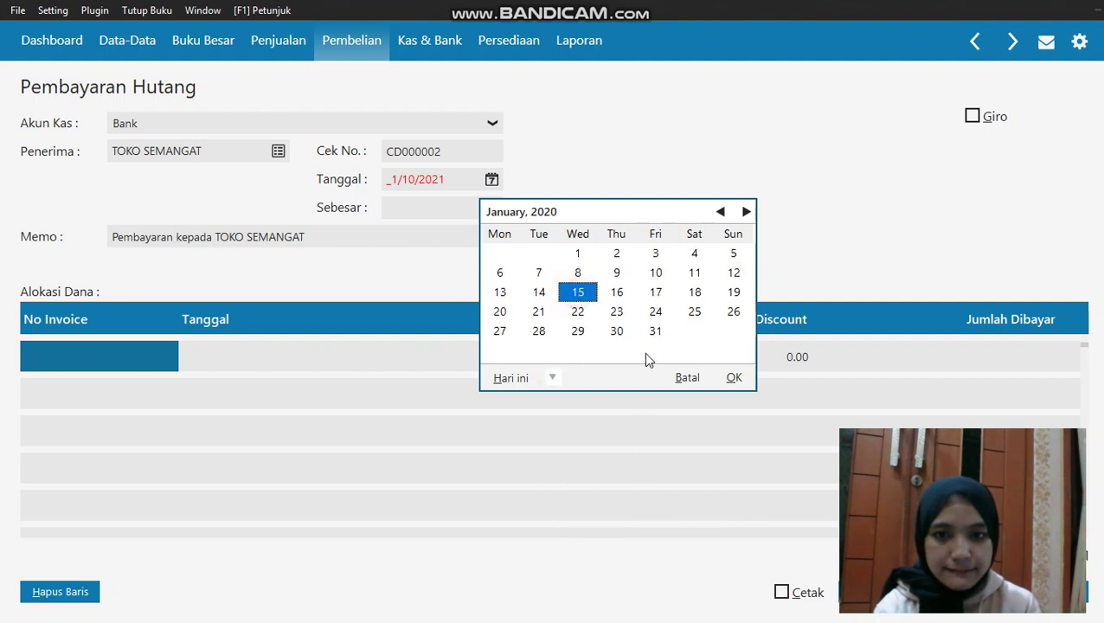
{"action": "left_click", "coordinate": [733, 378]}
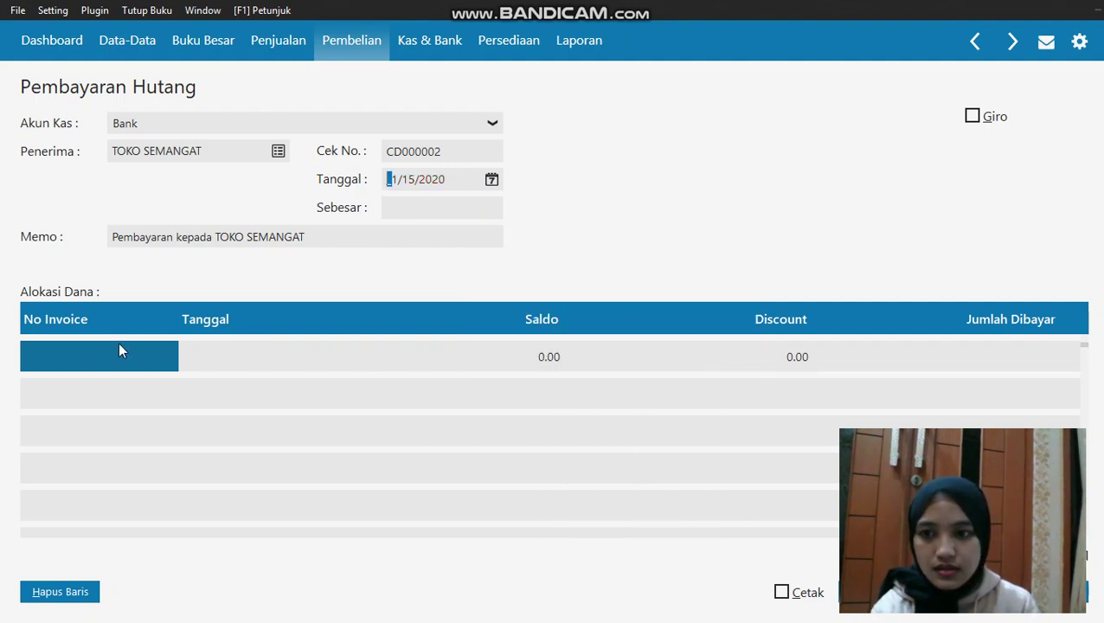
Add invoice XII/243 to the payment and check its discount
{"action": "left_click", "coordinate": [120, 346]}
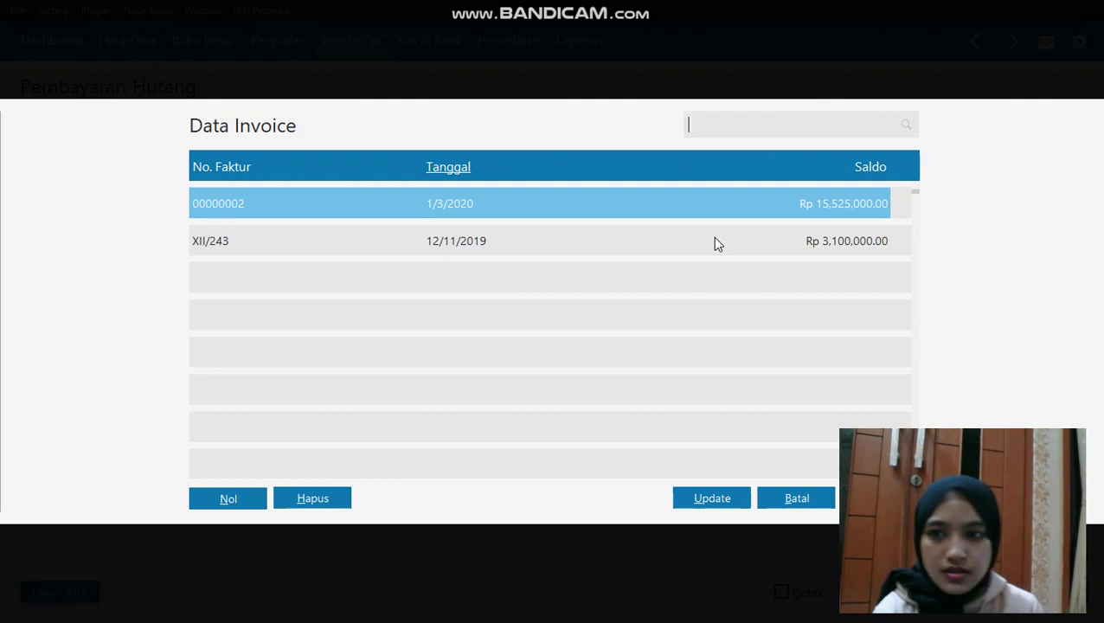
{"action": "left_click", "coordinate": [708, 240]}
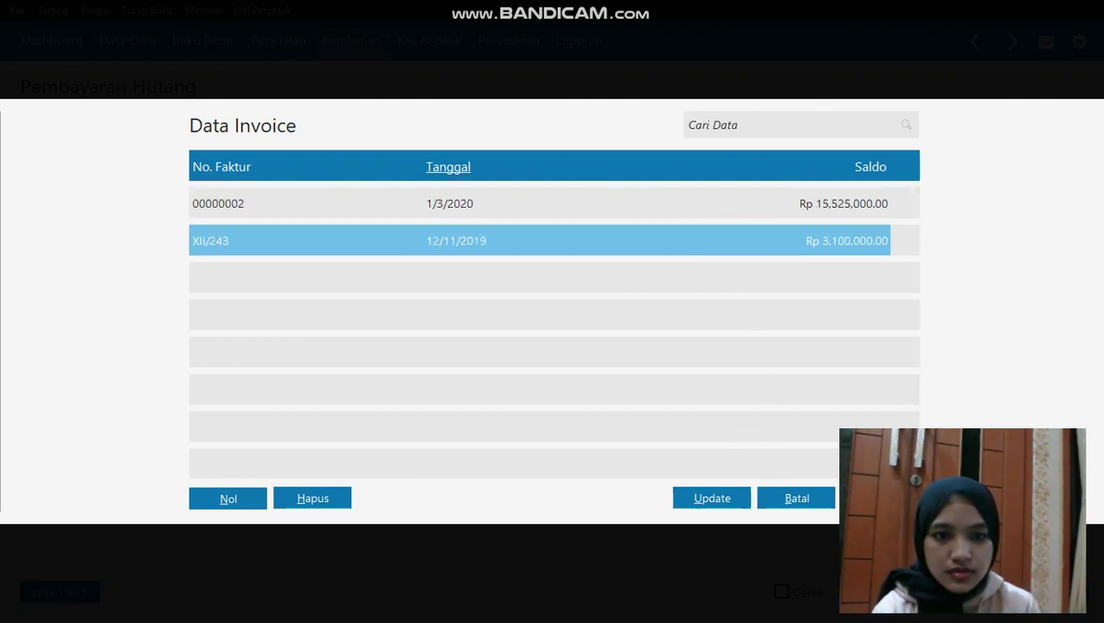
{"action": "double_click", "coordinate": [708, 240]}
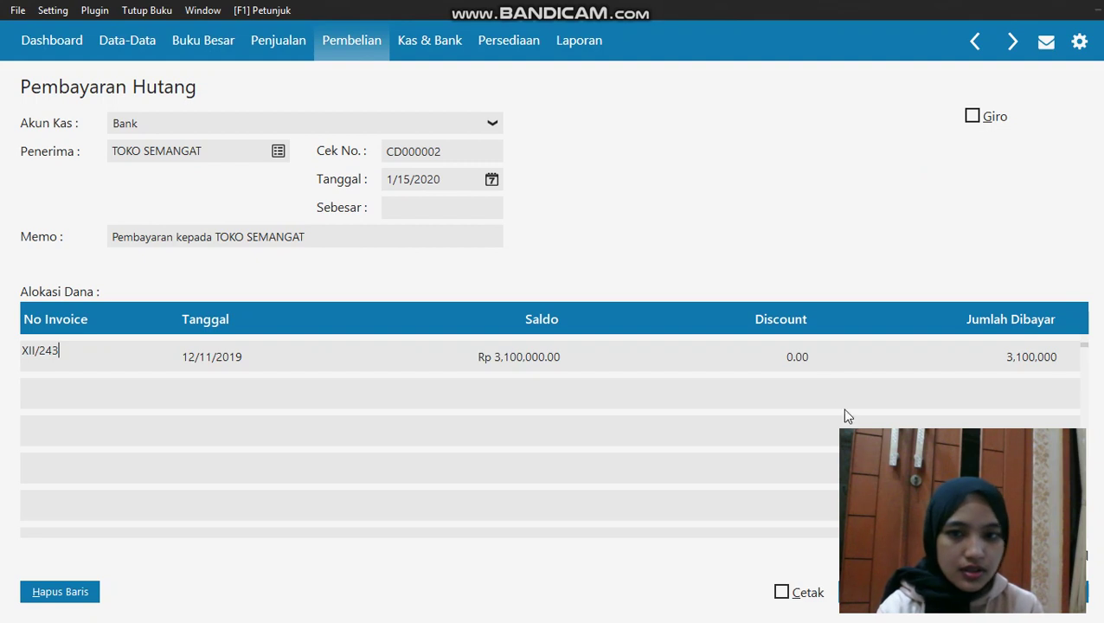
{"action": "left_click", "coordinate": [800, 358]}
{"action": "left_click", "coordinate": [797, 355]}
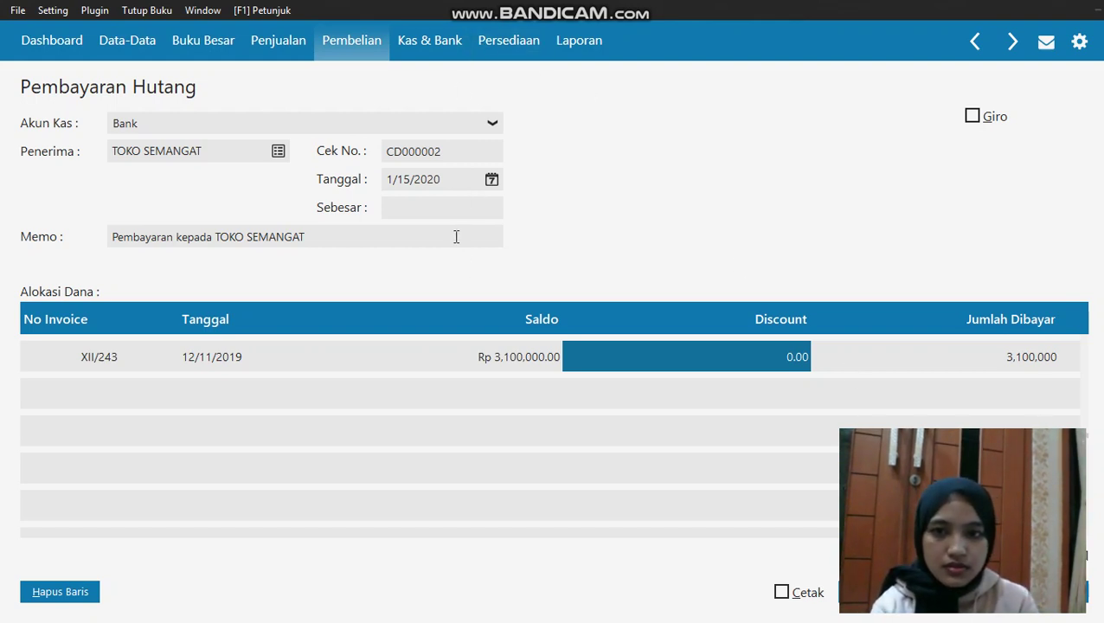
Fill the Rp 3,200,000.00 total, save payment CD000002, and return to the Pembelian overview
{"action": "left_click", "coordinate": [454, 207]}
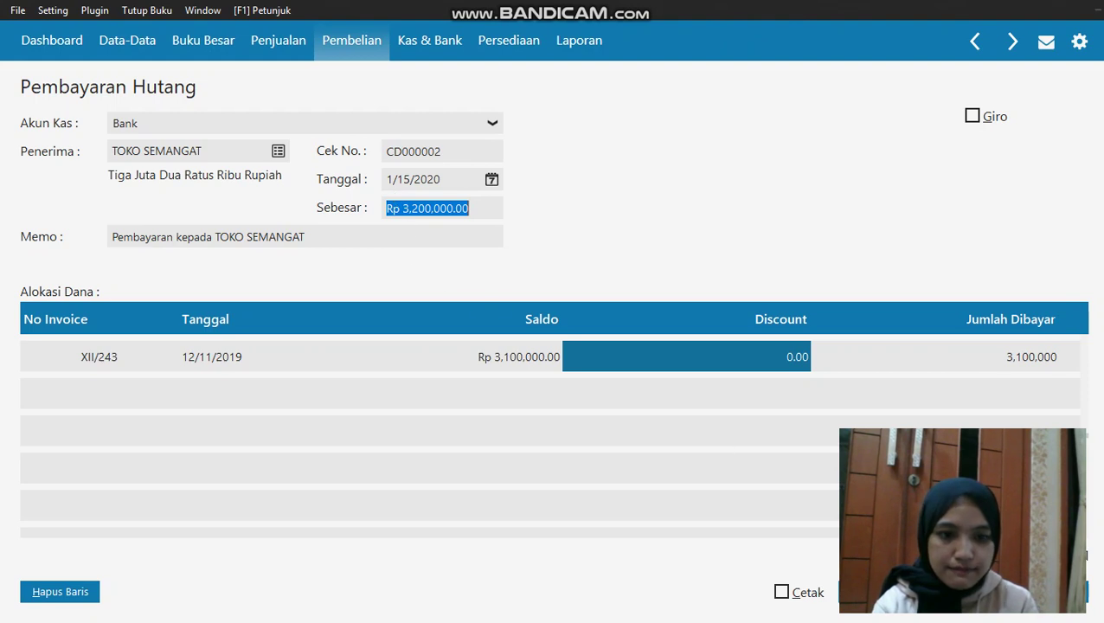
{"action": "left_click", "coordinate": [1083, 592]}
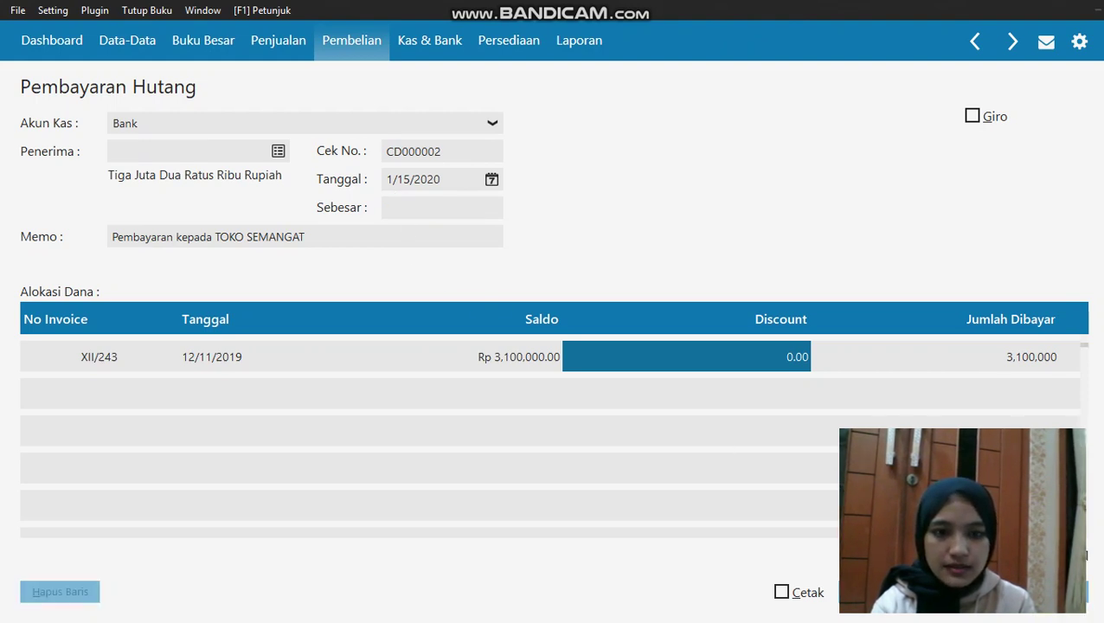
{"action": "key", "text": "Escape"}
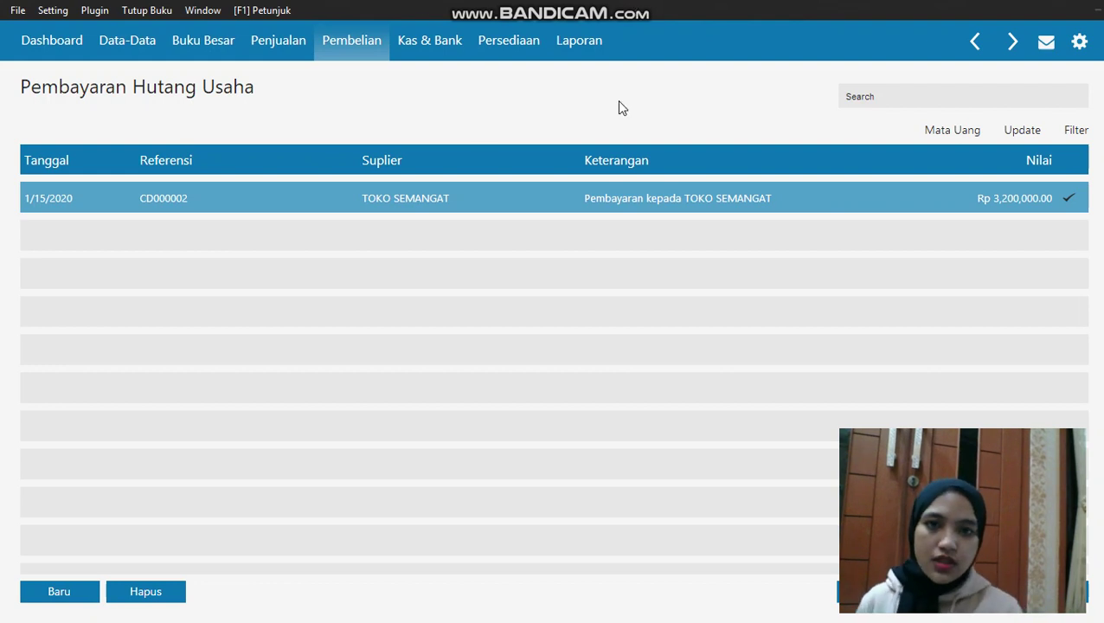
{"action": "key", "text": "Escape"}
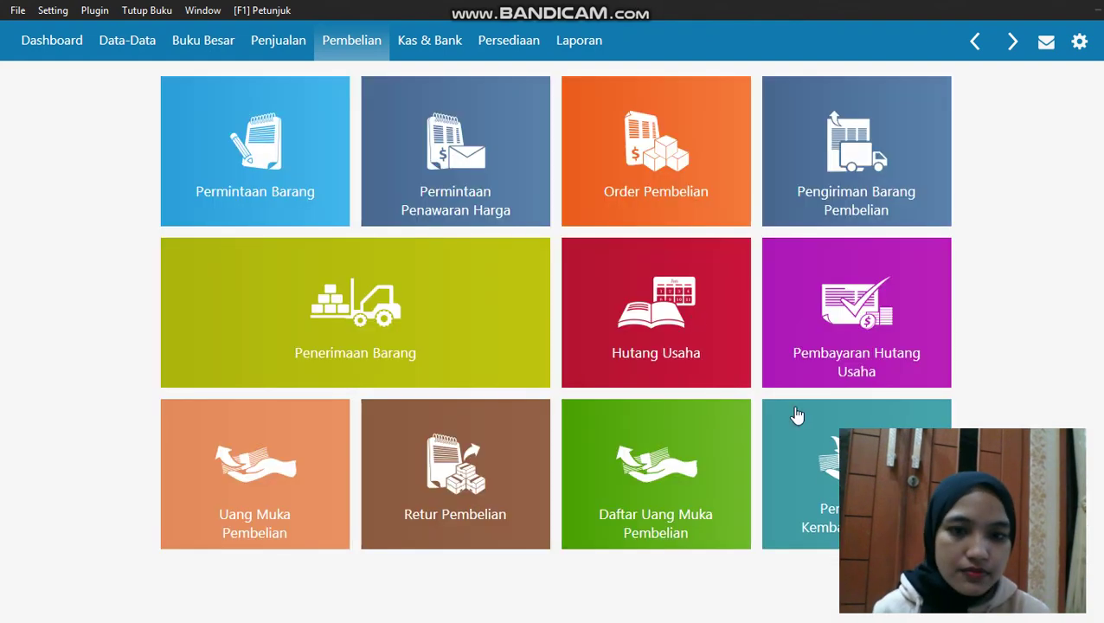
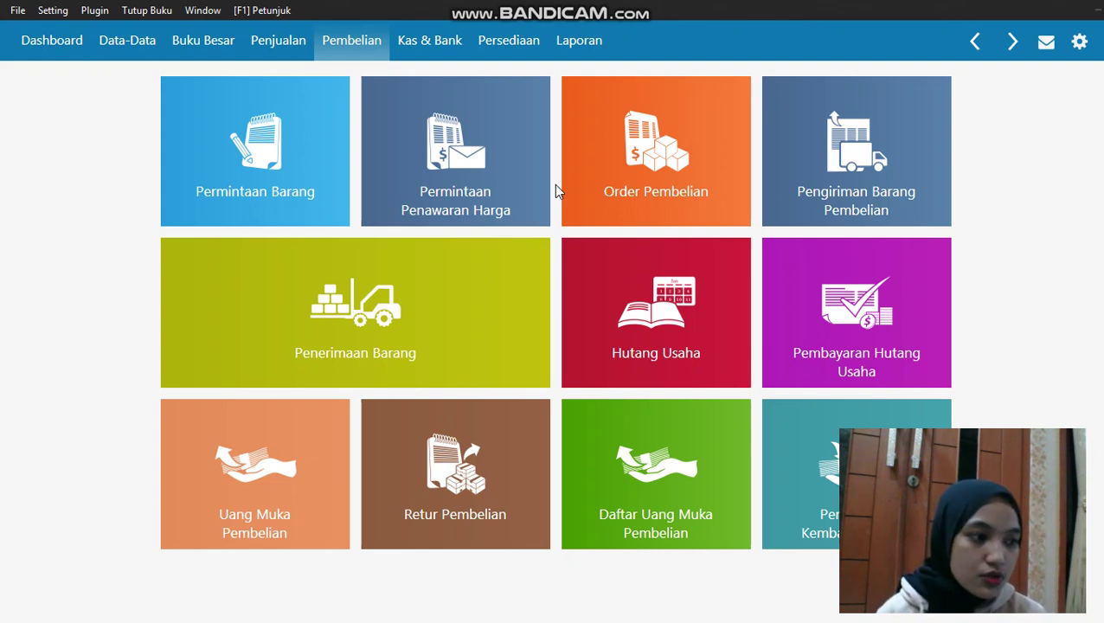
Start a new receivable payment into Kas from customer TOKO BERKAT
{"action": "left_click", "coordinate": [277, 41]}
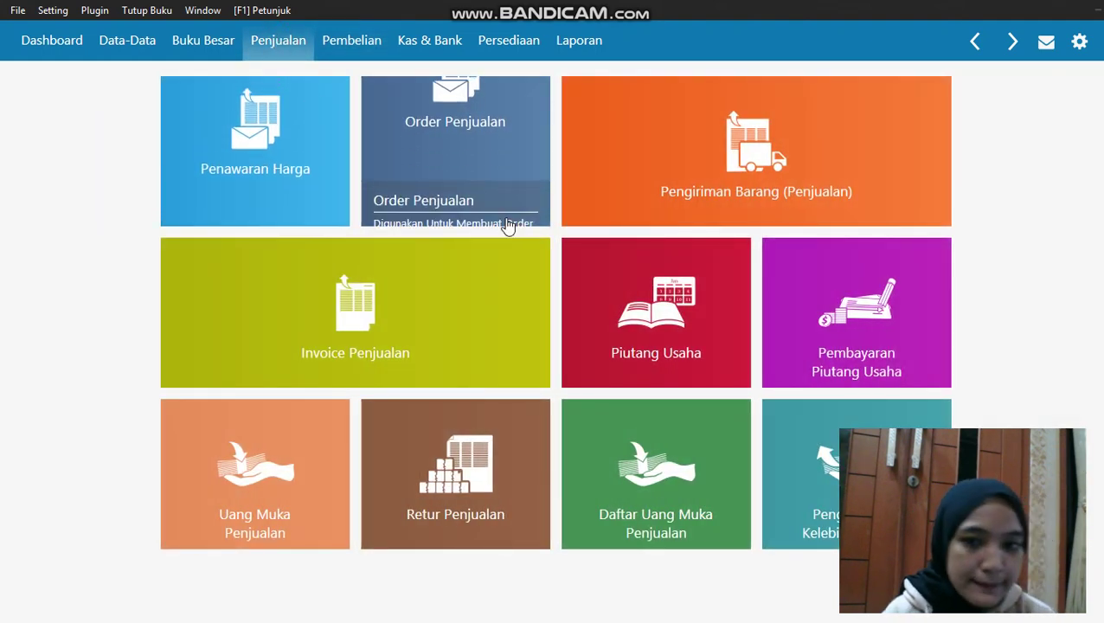
{"action": "left_click", "coordinate": [826, 265]}
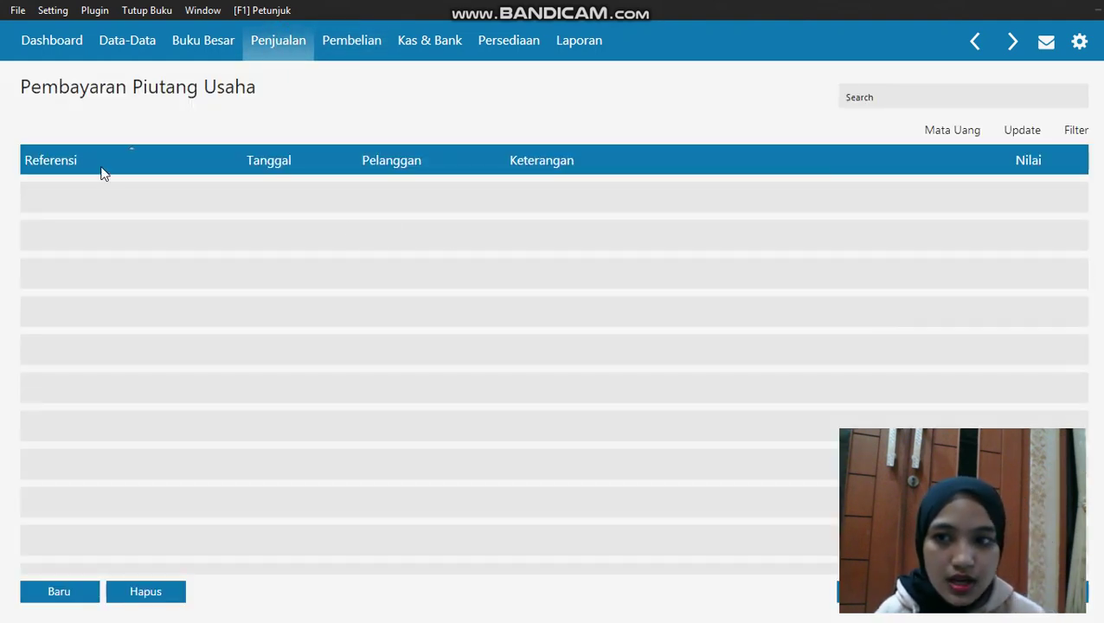
{"action": "left_click", "coordinate": [73, 587]}
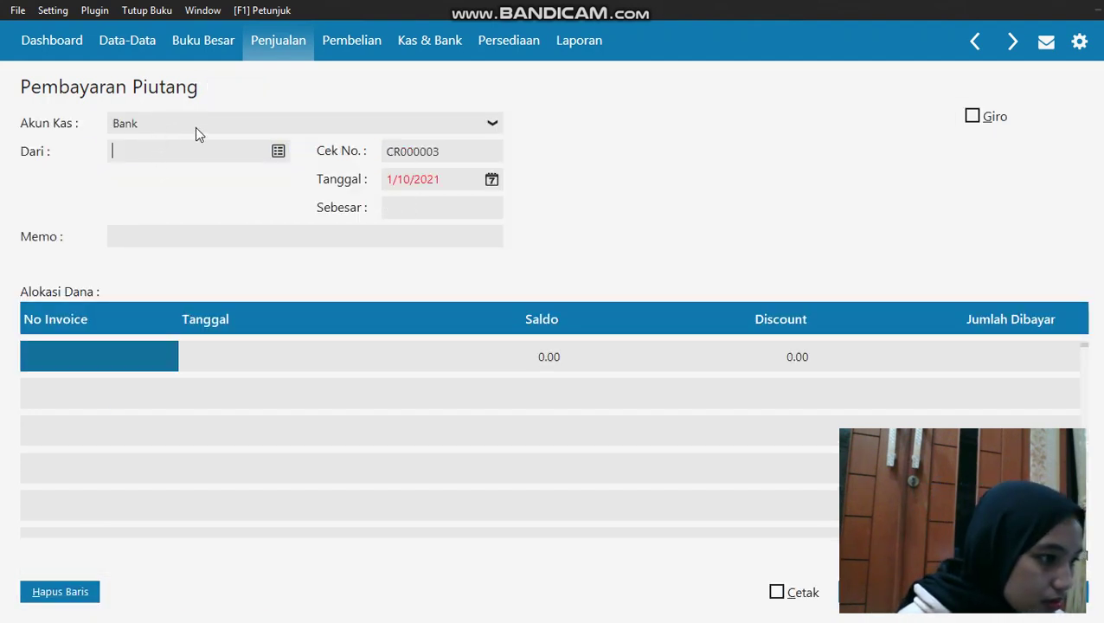
{"action": "left_click", "coordinate": [196, 130]}
{"action": "left_click", "coordinate": [194, 164]}
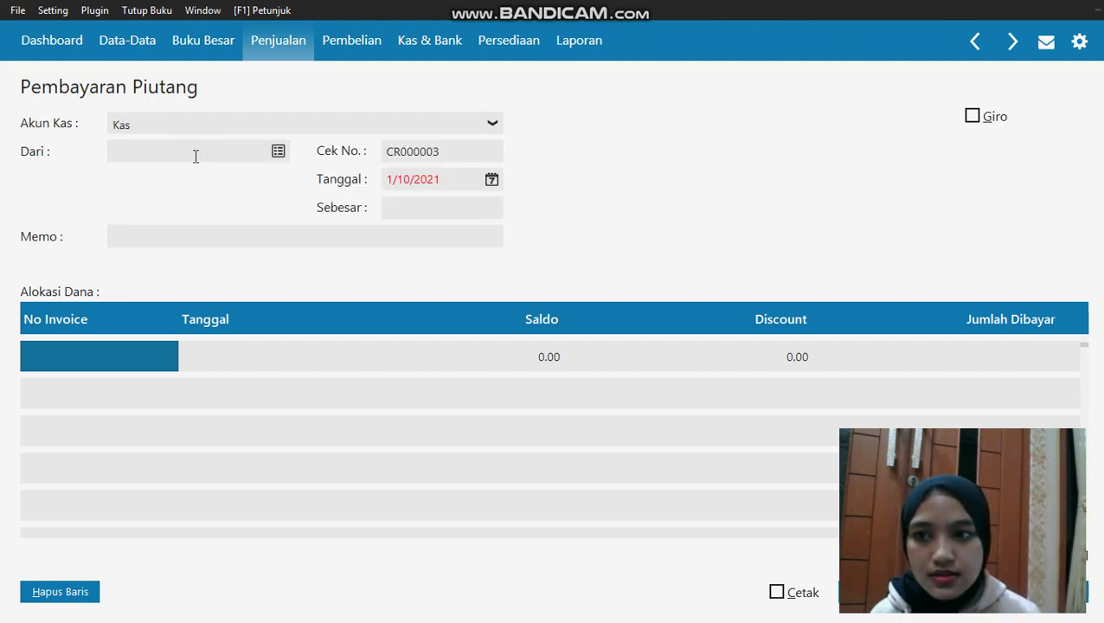
{"action": "left_click", "coordinate": [277, 150]}
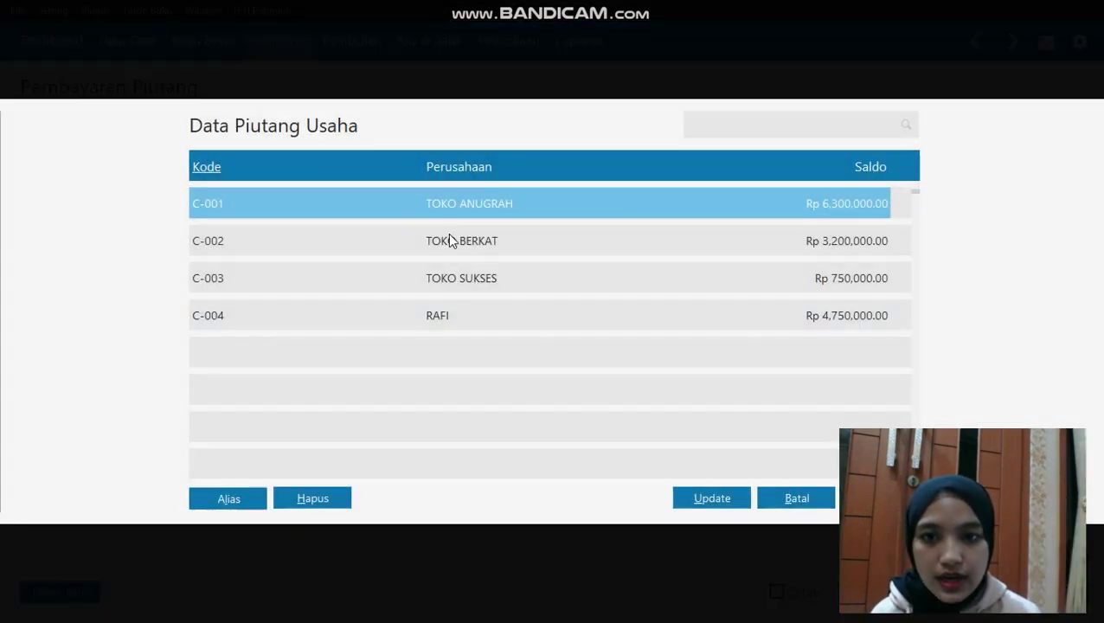
{"action": "left_click", "coordinate": [447, 239]}
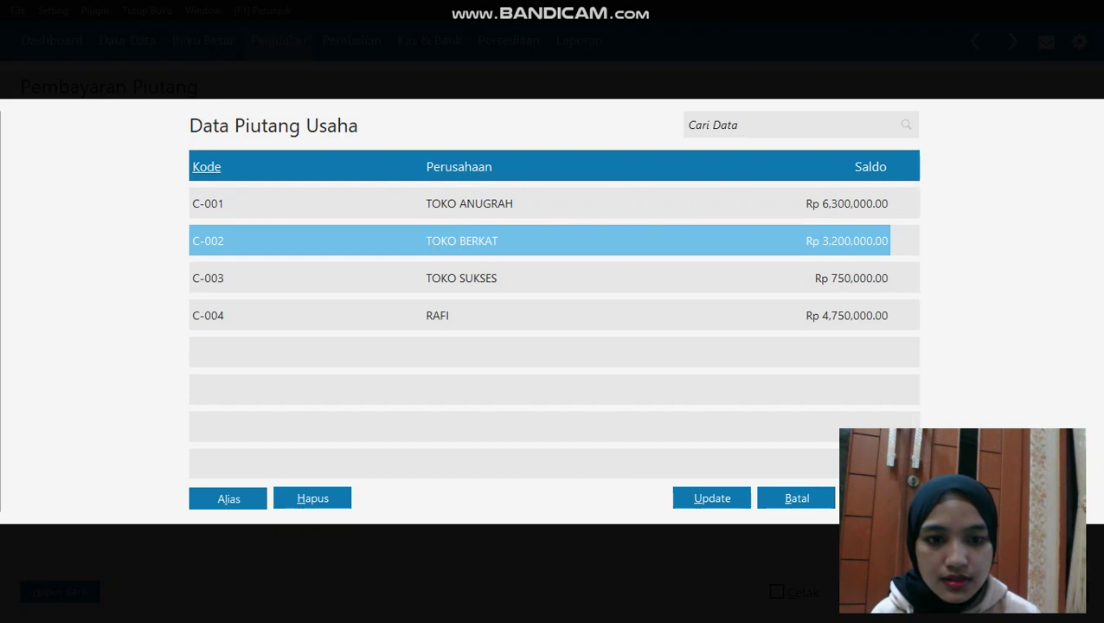
{"action": "left_click", "coordinate": [813, 495]}
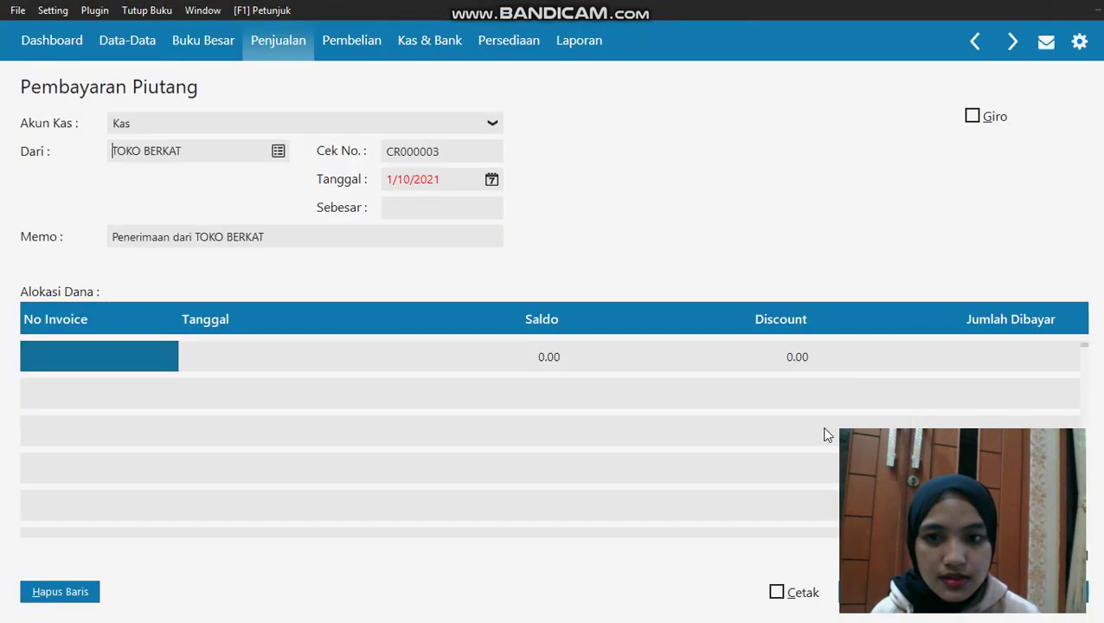
Date the payment 1/17/2020 and allocate it to invoice INV-003
{"action": "left_click", "coordinate": [492, 180]}
{"action": "left_click", "coordinate": [552, 376]}
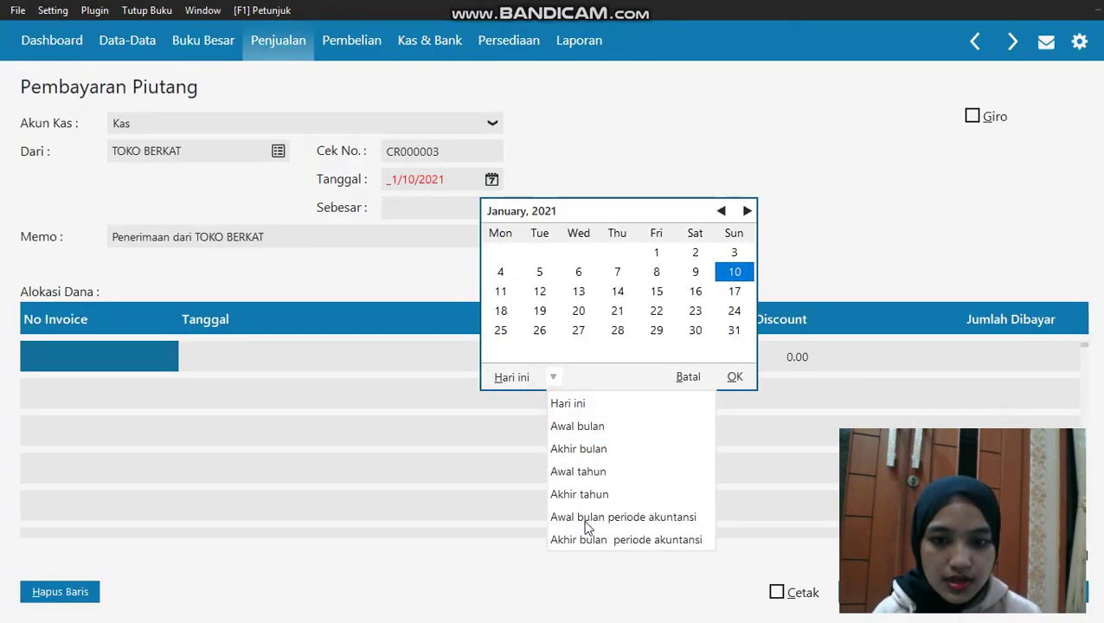
{"action": "left_click", "coordinate": [585, 521]}
{"action": "left_click", "coordinate": [661, 293]}
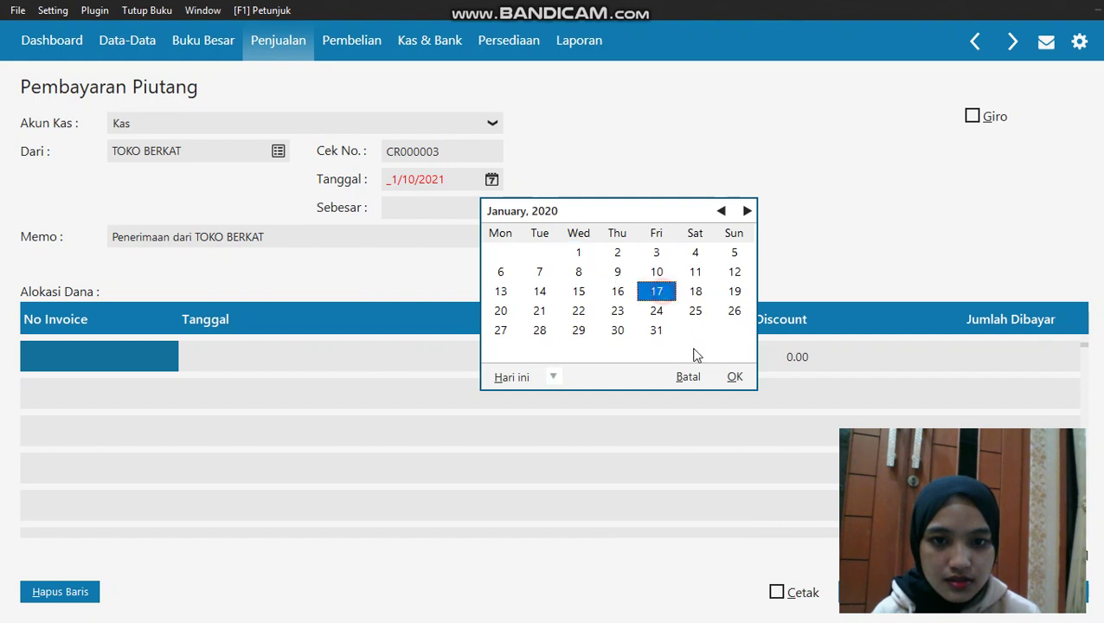
{"action": "left_click", "coordinate": [734, 376]}
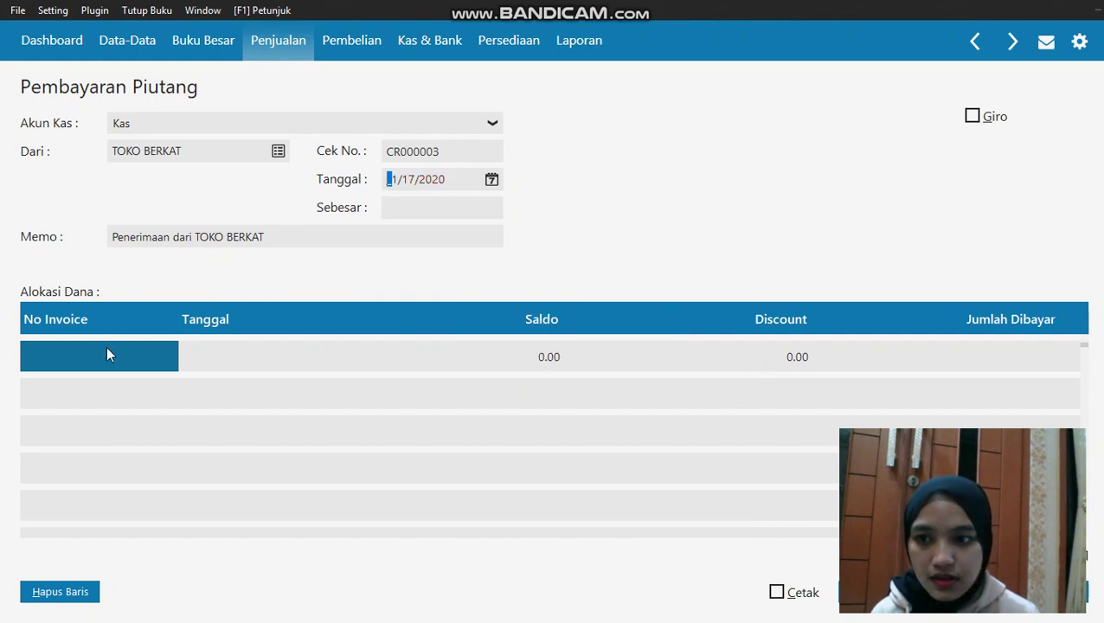
{"action": "left_click", "coordinate": [106, 351]}
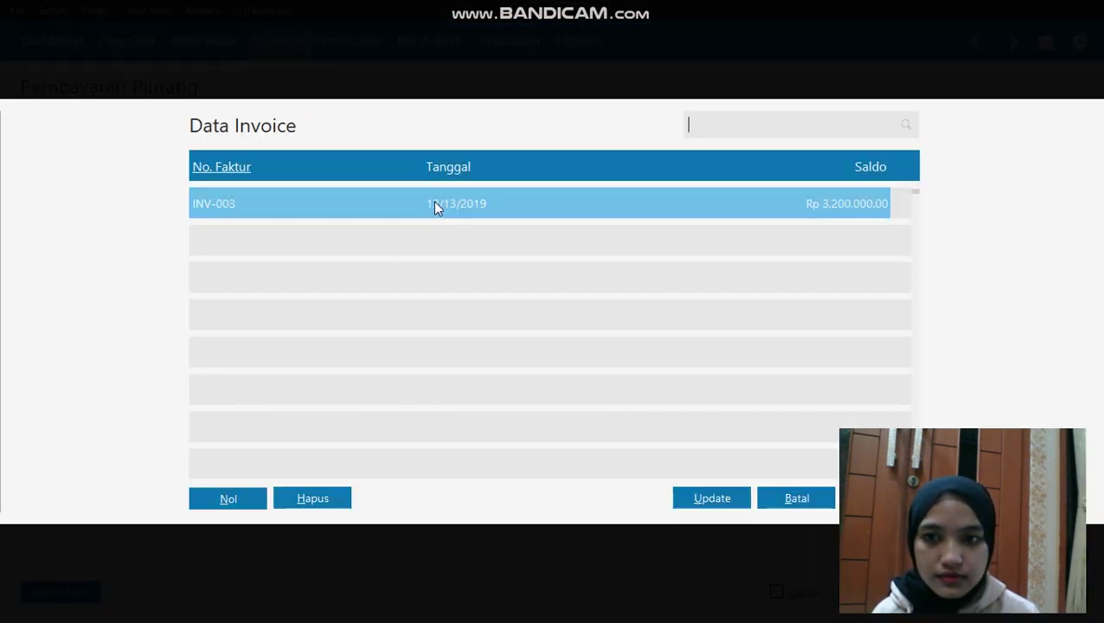
{"action": "left_click", "coordinate": [712, 498]}
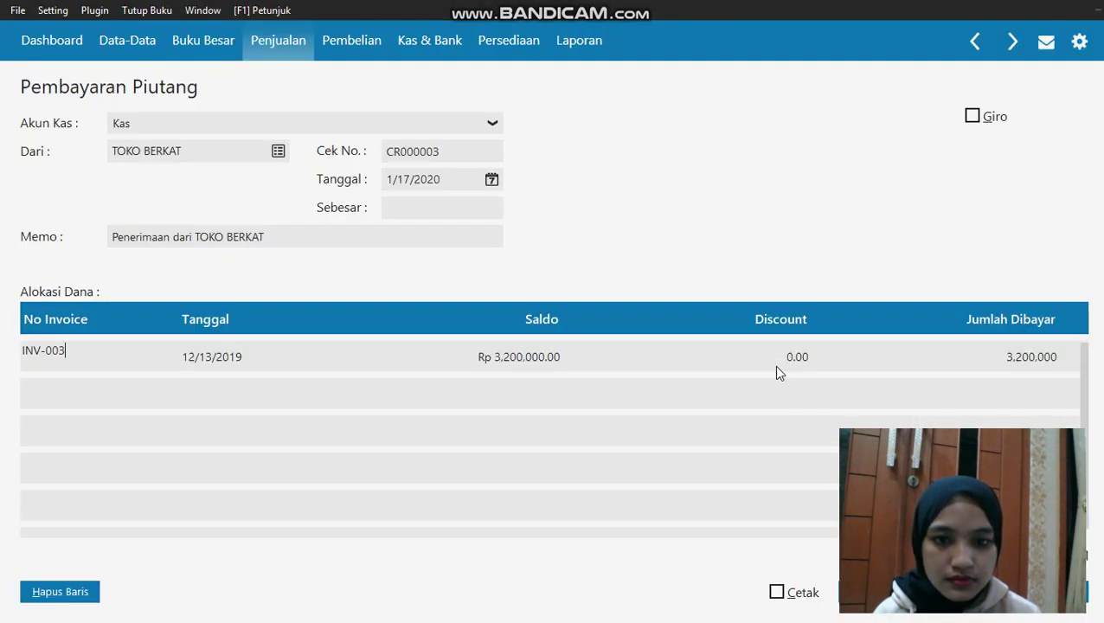
{"action": "left_click", "coordinate": [780, 358]}
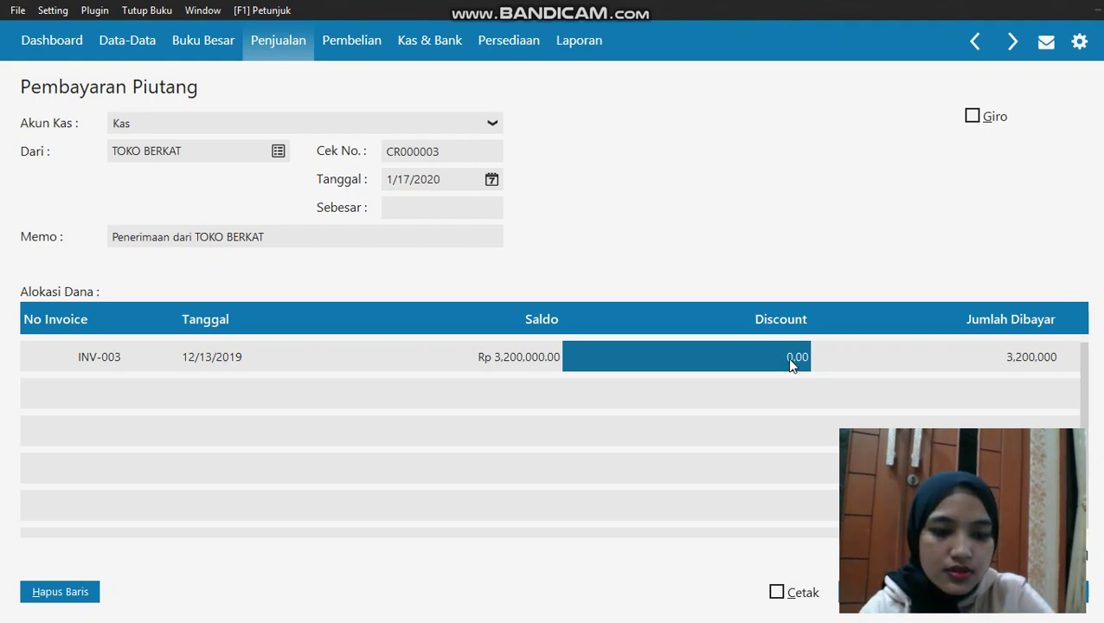
Give INV-003 a 200,000 discount, fill the Rp 3,000,000 total, and save receipt CR000003
{"action": "double_click", "coordinate": [787, 357]}
{"action": "type", "text": "20"}
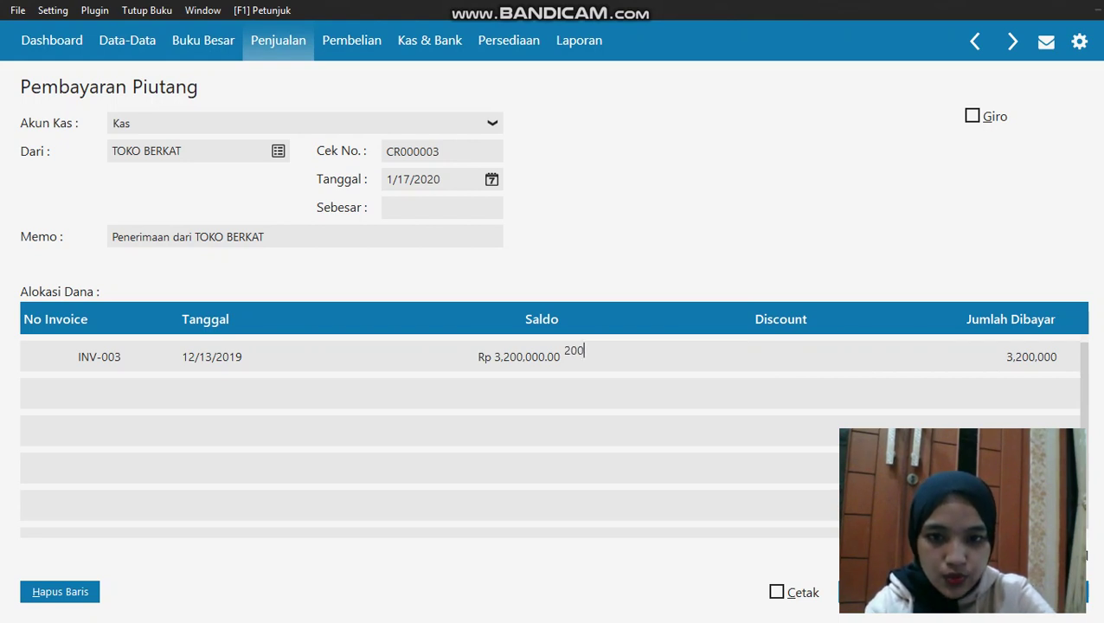
{"action": "type", "text": "0,000"}
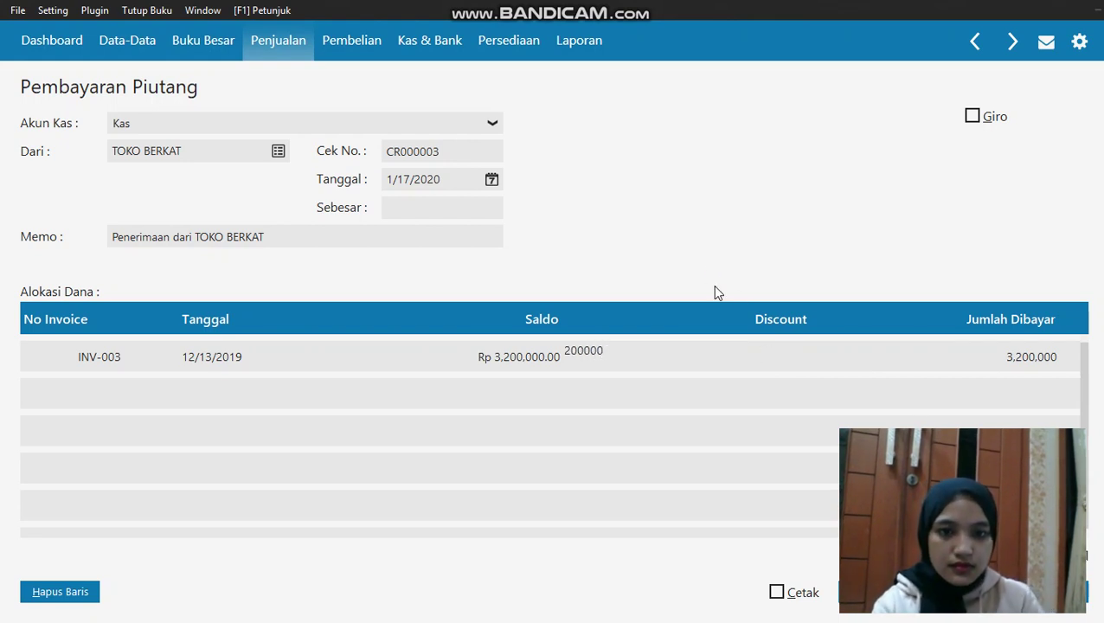
{"action": "key", "text": "Return"}
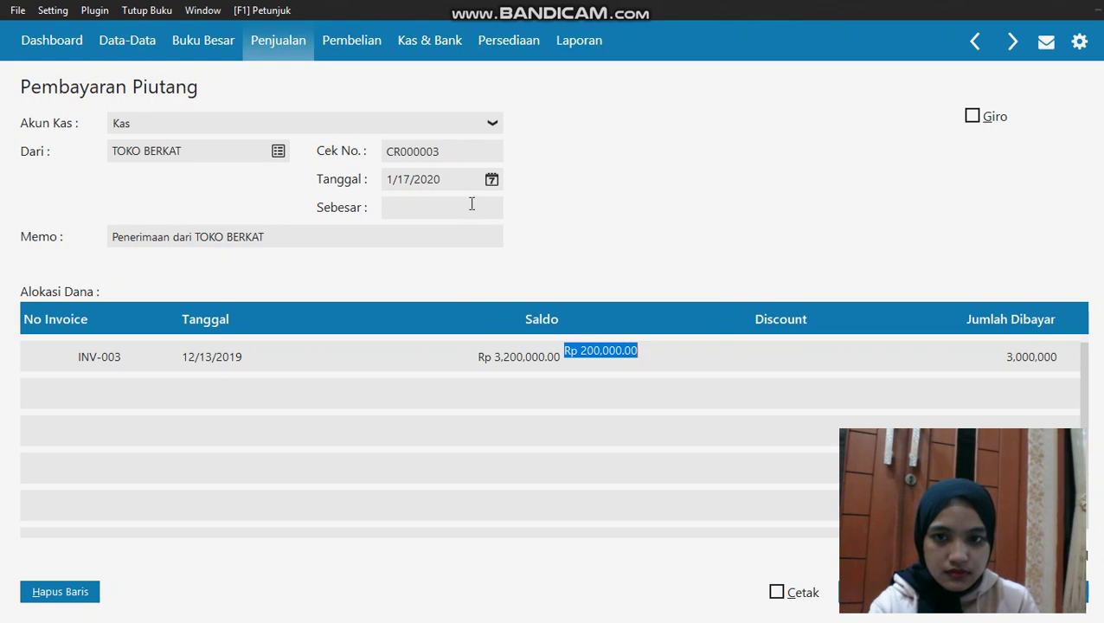
{"action": "left_click", "coordinate": [472, 206]}
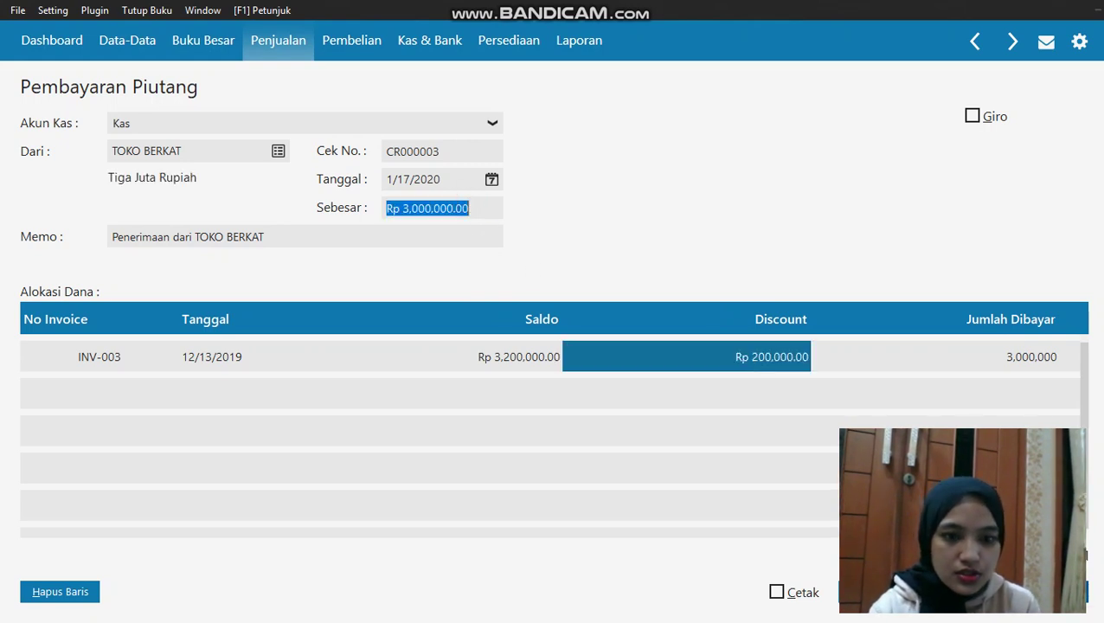
{"action": "left_click", "coordinate": [897, 594]}
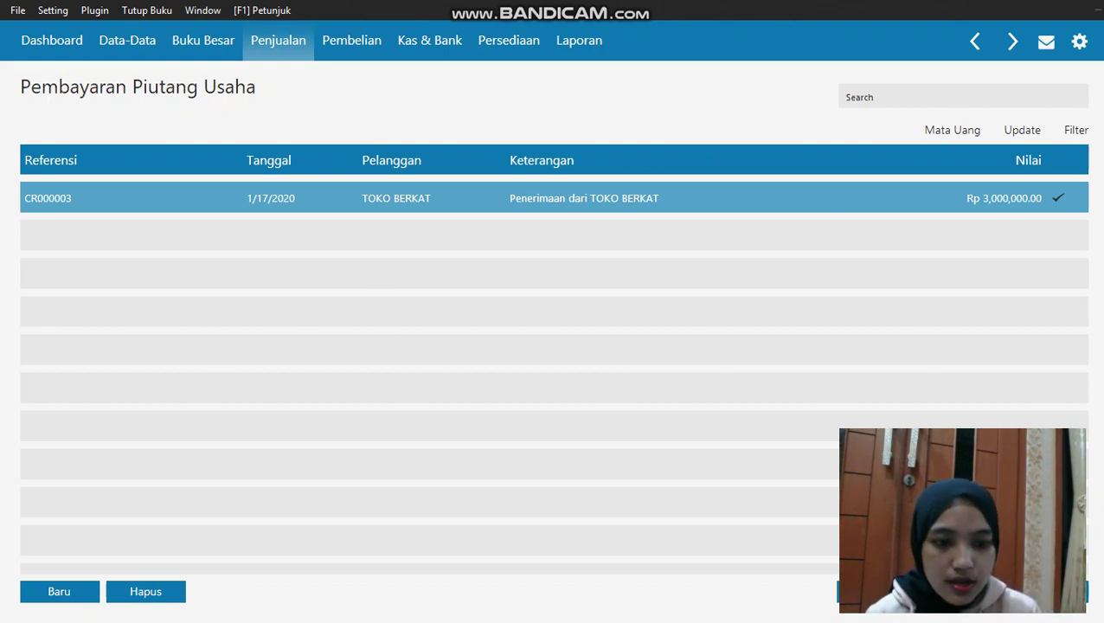
Start a new sales down payment into Kas from customer TOKO BERKAT
{"action": "left_click", "coordinate": [1048, 591]}
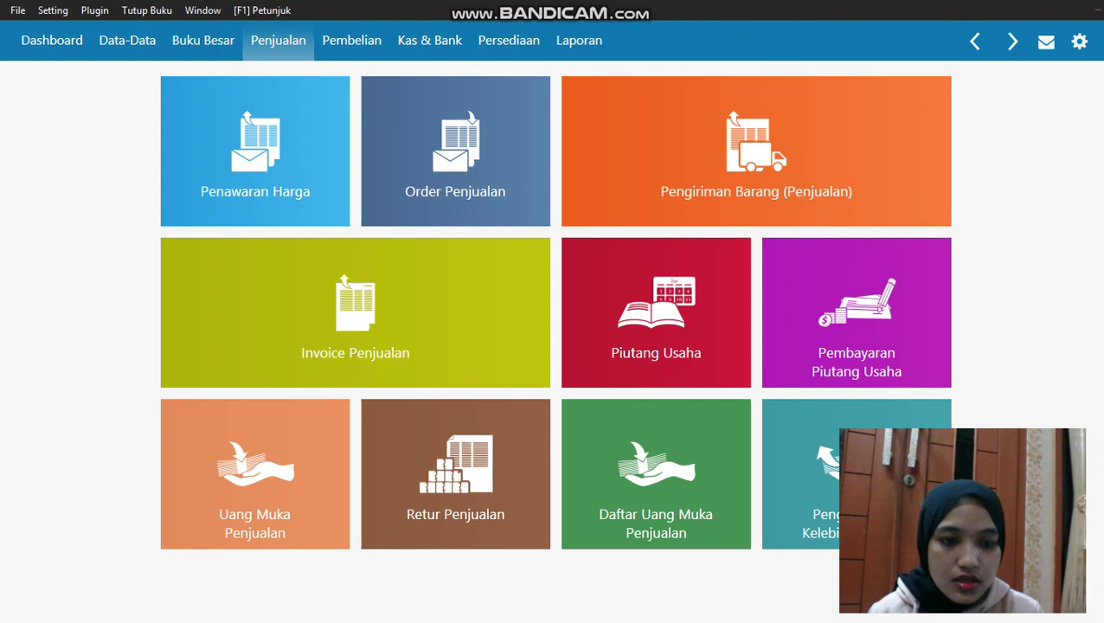
{"action": "left_click", "coordinate": [314, 454]}
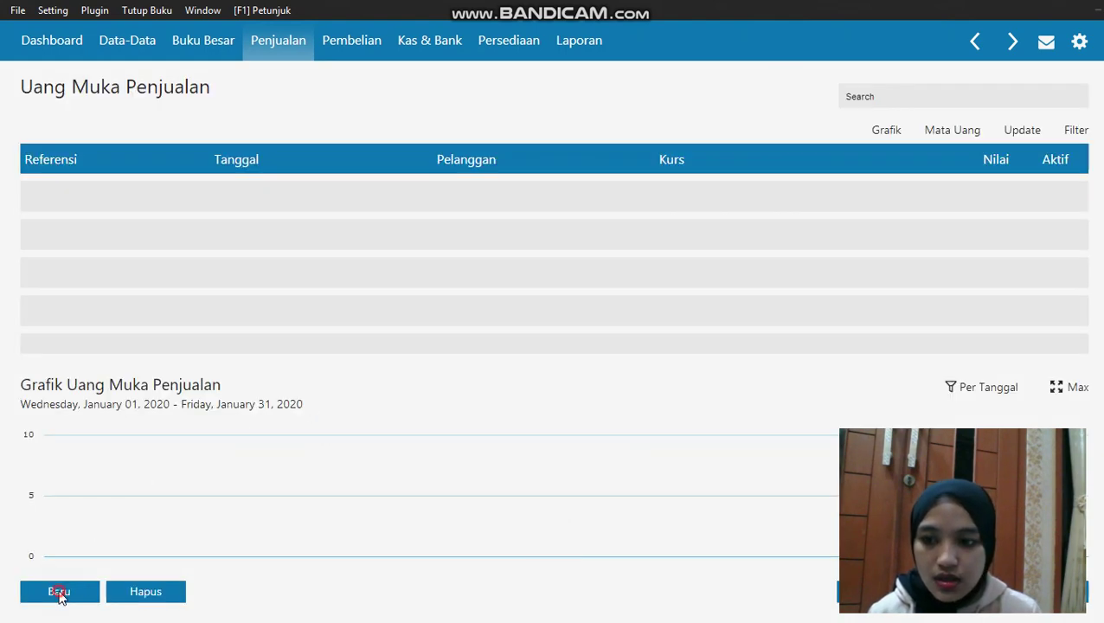
{"action": "left_click", "coordinate": [73, 590]}
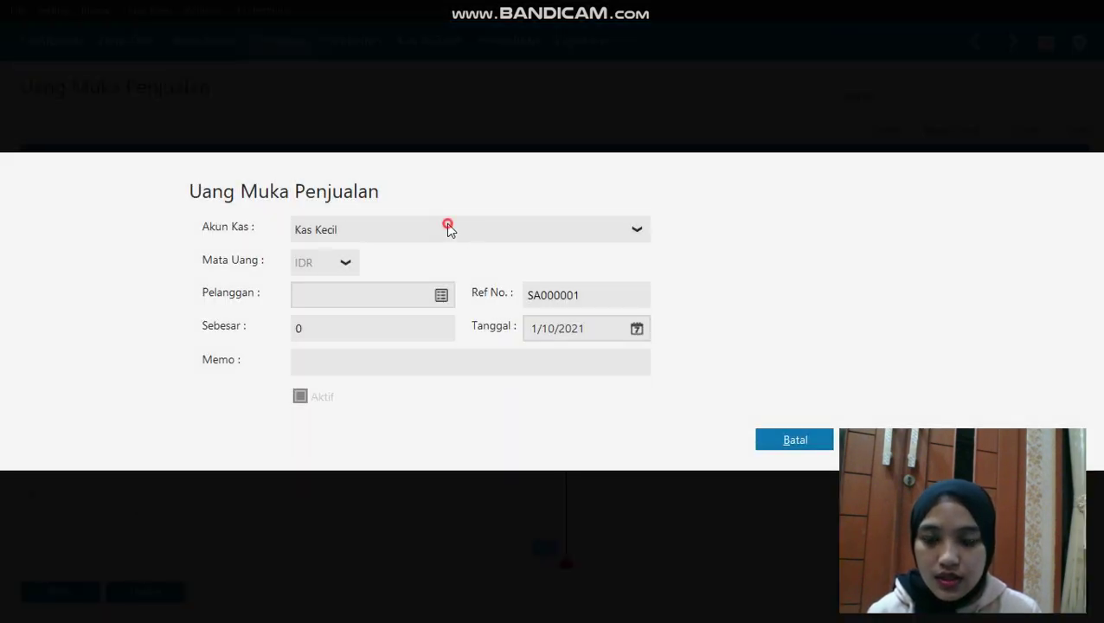
{"action": "left_click", "coordinate": [448, 227]}
{"action": "left_click", "coordinate": [415, 281]}
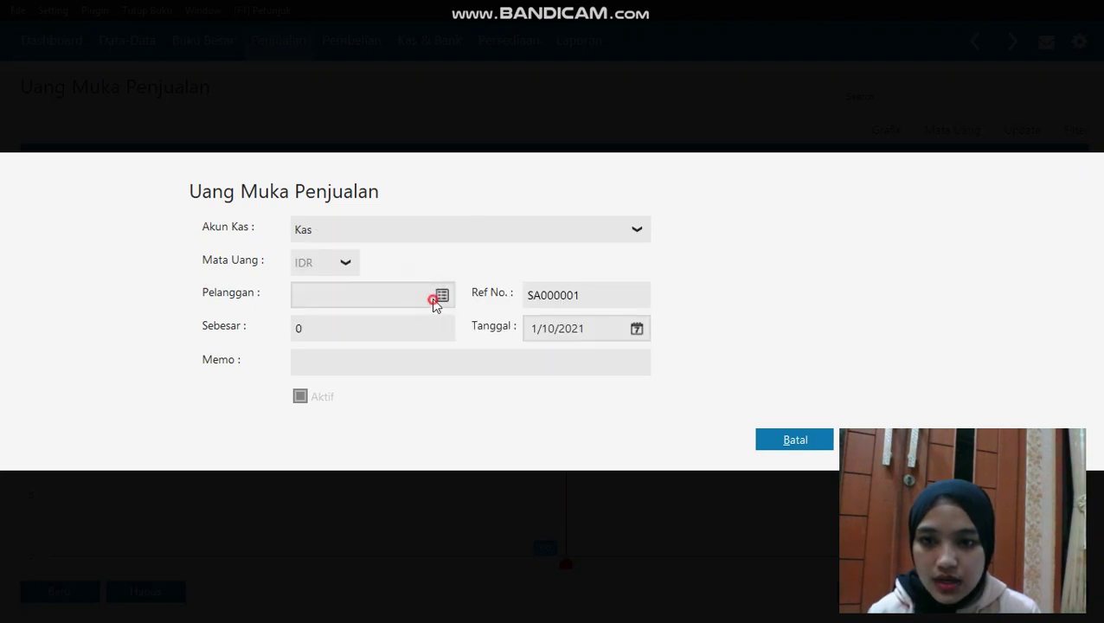
{"action": "left_click", "coordinate": [438, 298]}
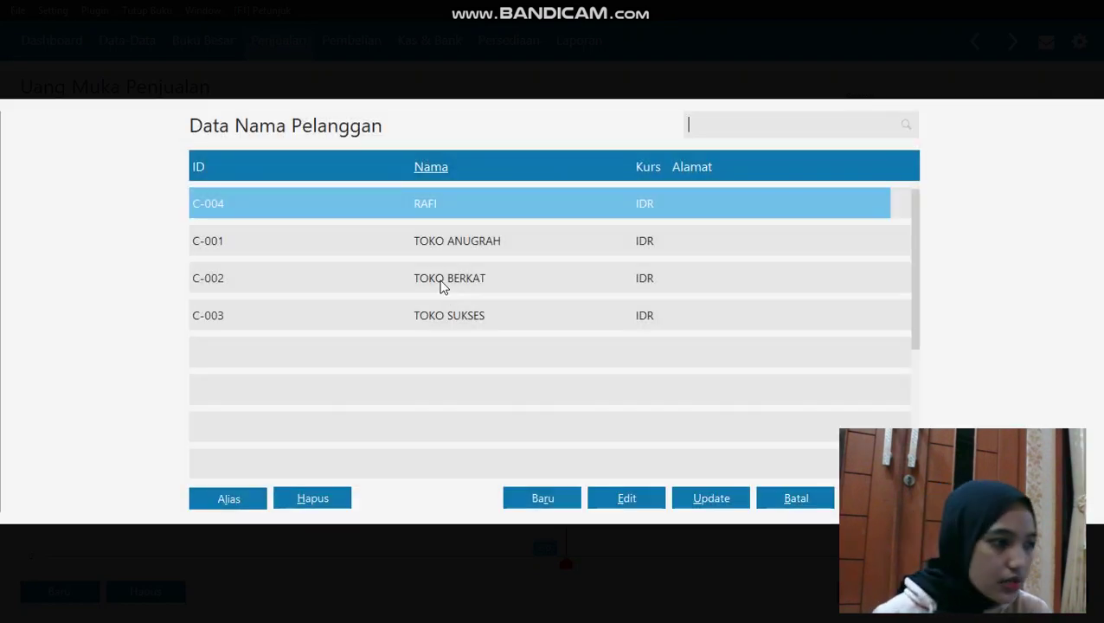
{"action": "left_click", "coordinate": [451, 285]}
{"action": "left_click", "coordinate": [879, 497]}
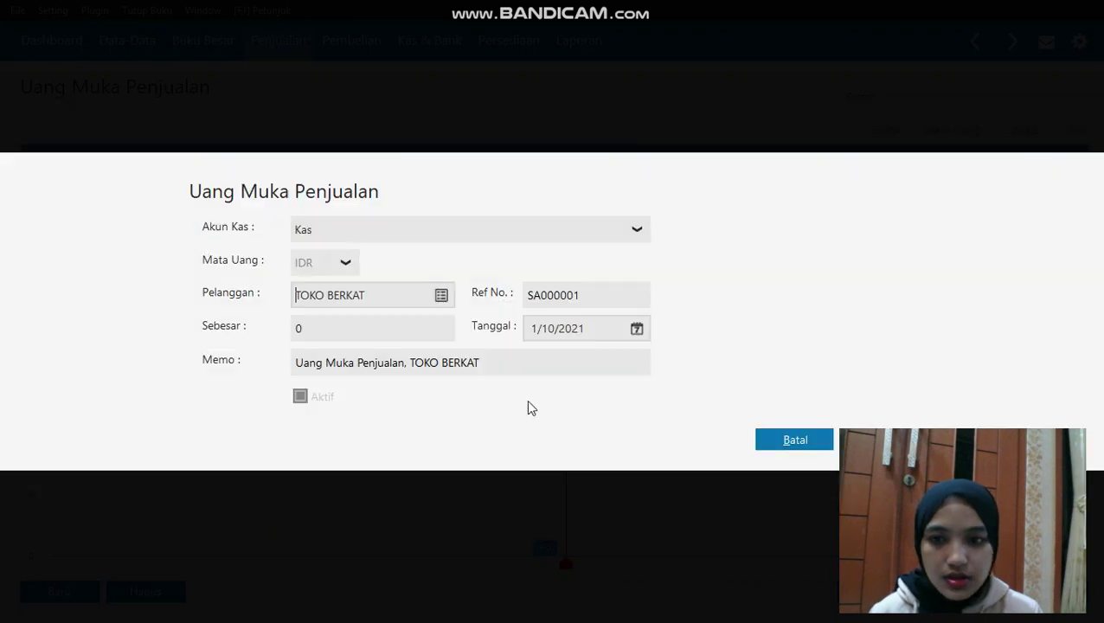
Enter 300,000 dated 1/19/2020, save down payment SA000001, and return to the sales menu
{"action": "left_click", "coordinate": [350, 332]}
{"action": "type", "text": "300,"}
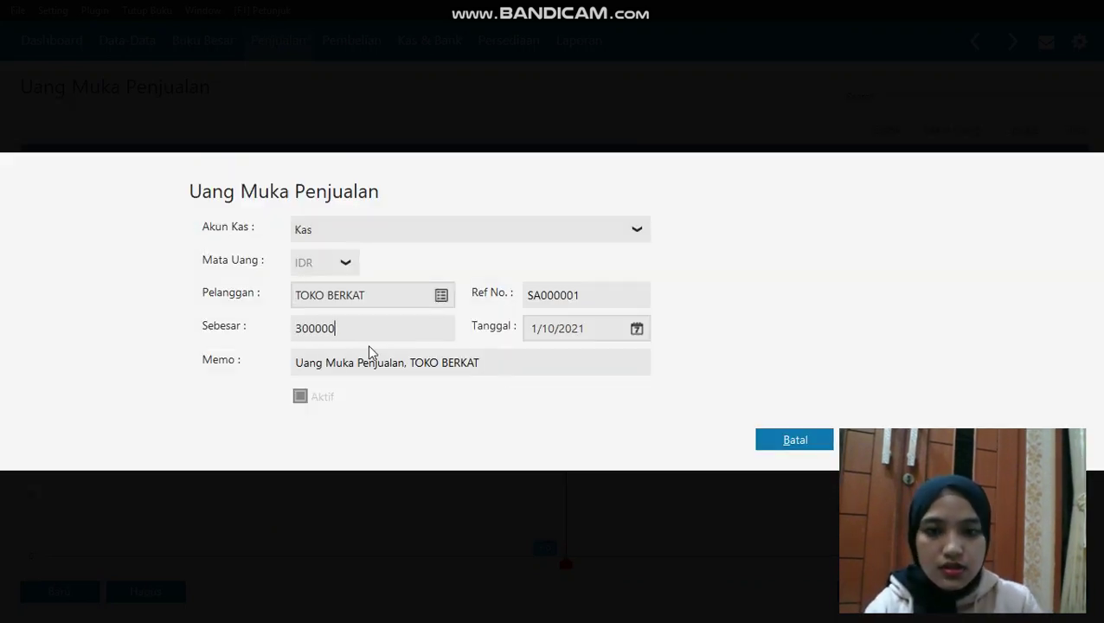
{"action": "type", "text": "000"}
{"action": "left_click", "coordinate": [636, 329]}
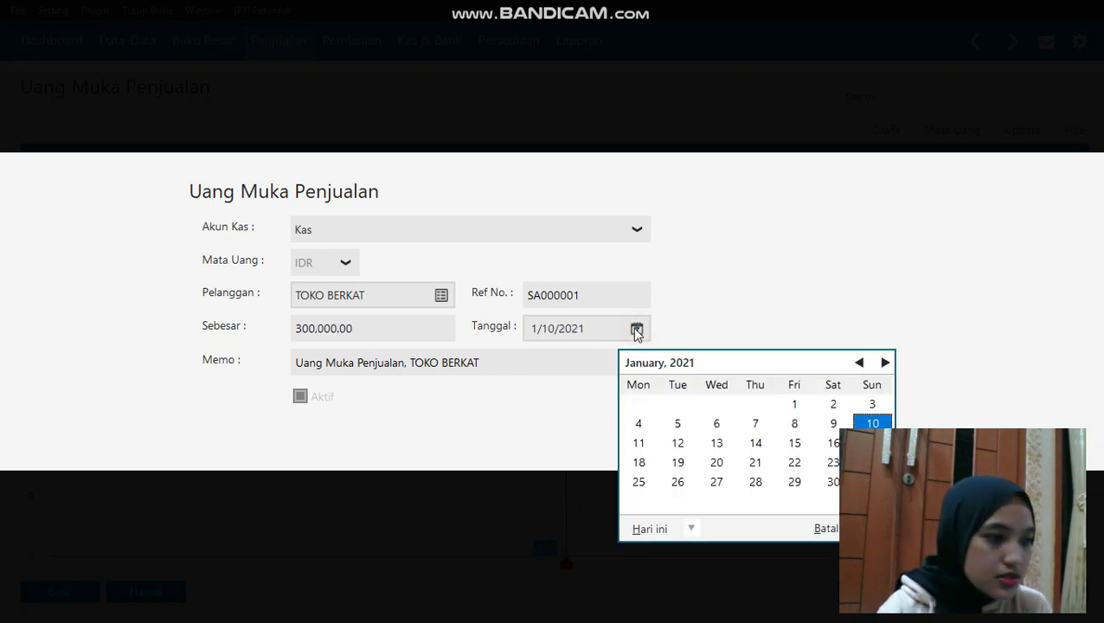
{"action": "left_click", "coordinate": [690, 527]}
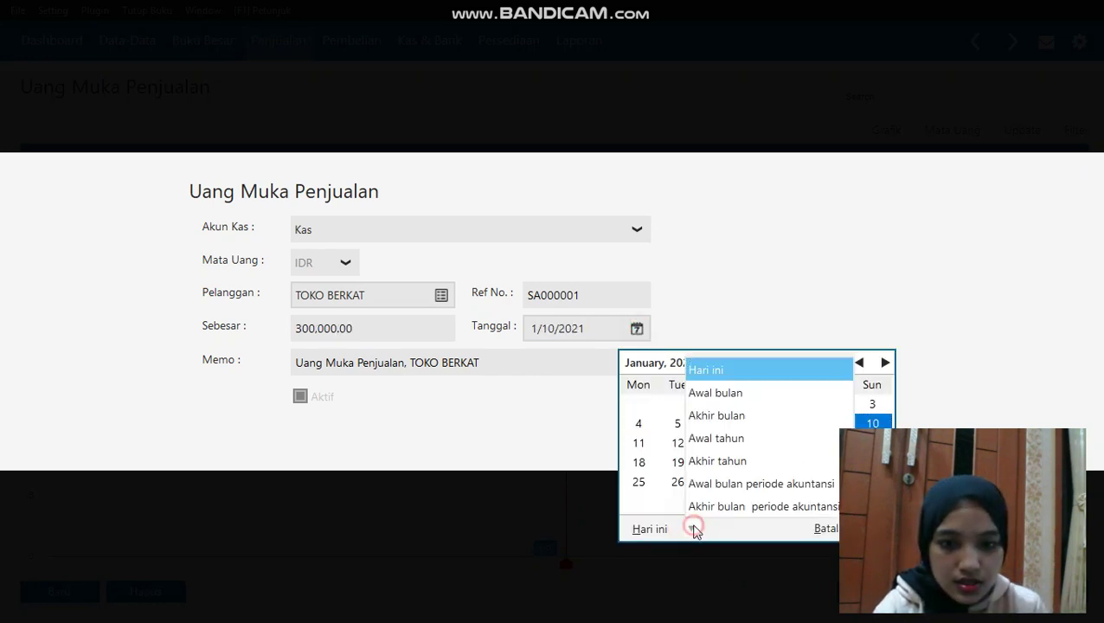
{"action": "left_click", "coordinate": [736, 483]}
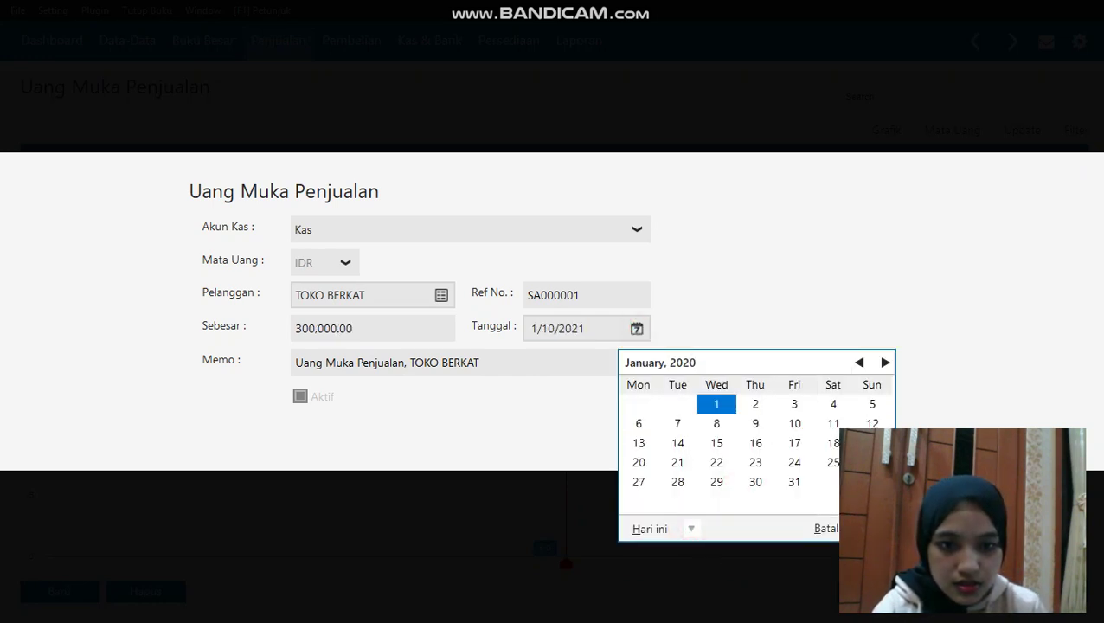
{"action": "left_click", "coordinate": [872, 442]}
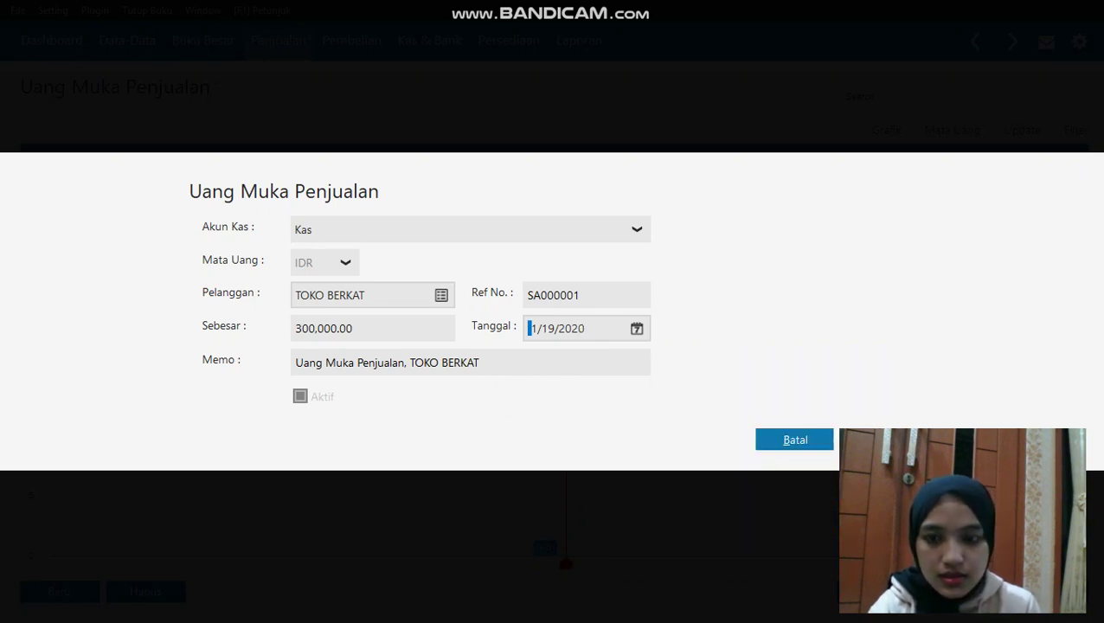
{"action": "left_click", "coordinate": [873, 439]}
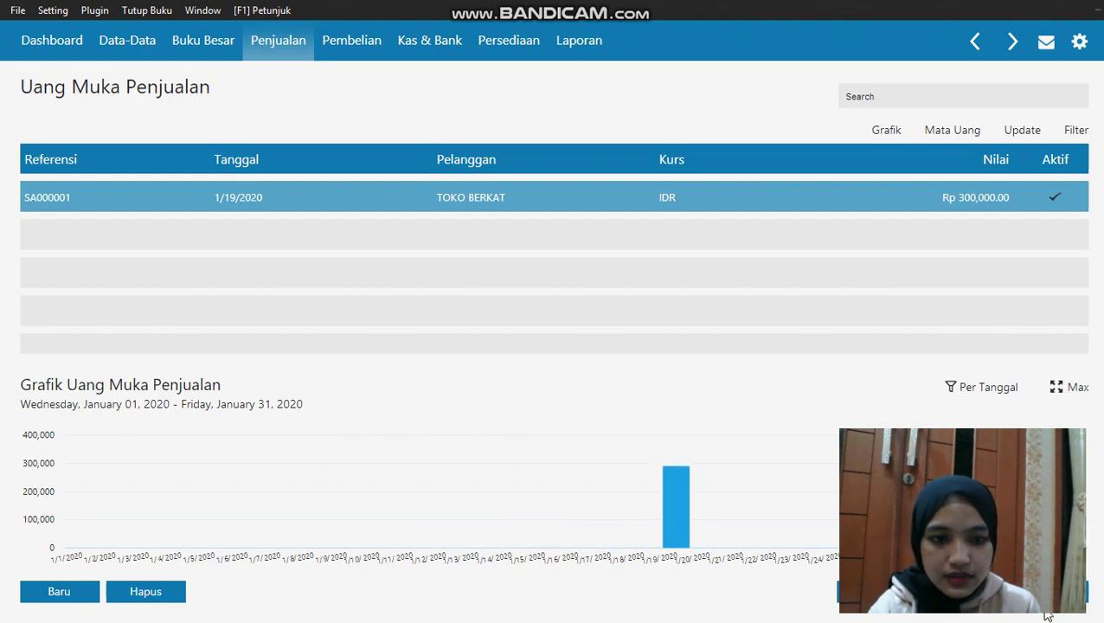
{"action": "left_click", "coordinate": [1083, 591]}
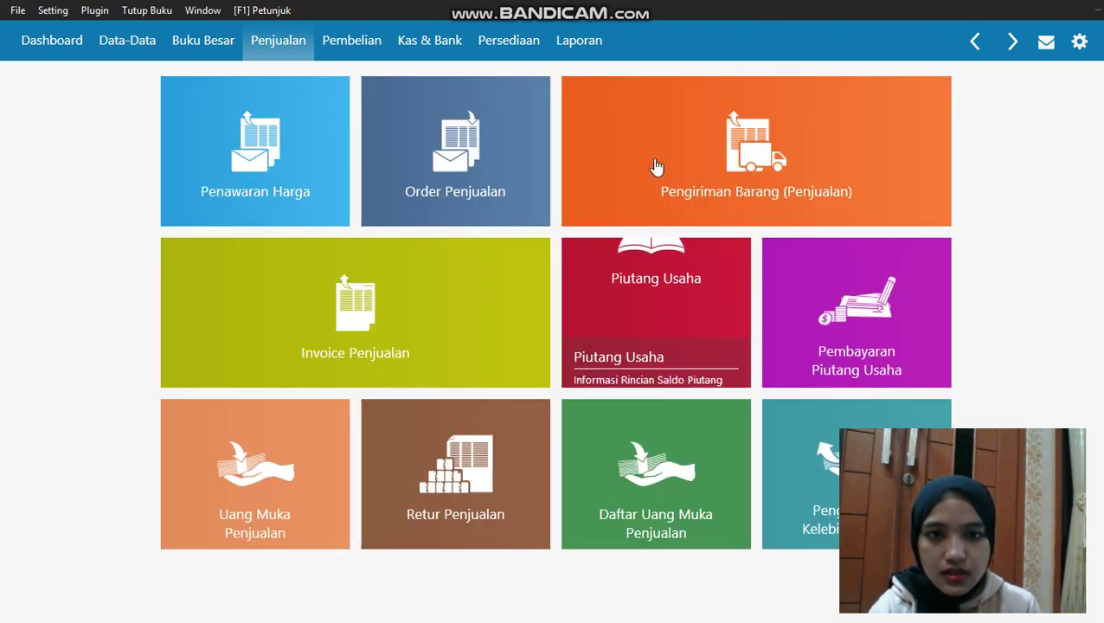
Start a new sales delivery for customer TOKO BERKAT
{"action": "left_click", "coordinate": [570, 217]}
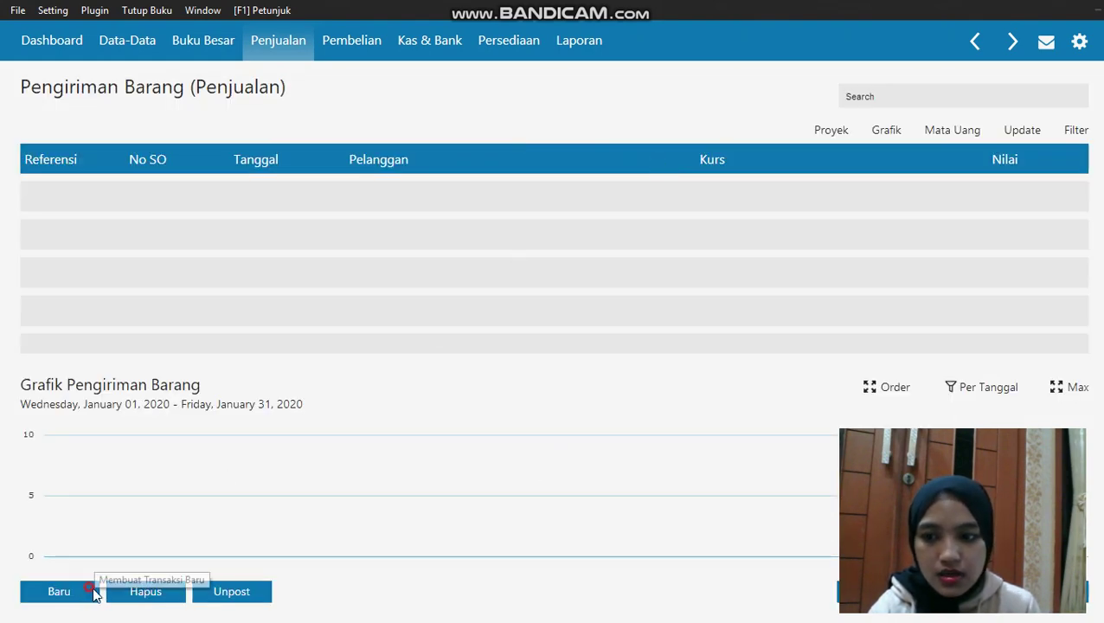
{"action": "left_click", "coordinate": [59, 591]}
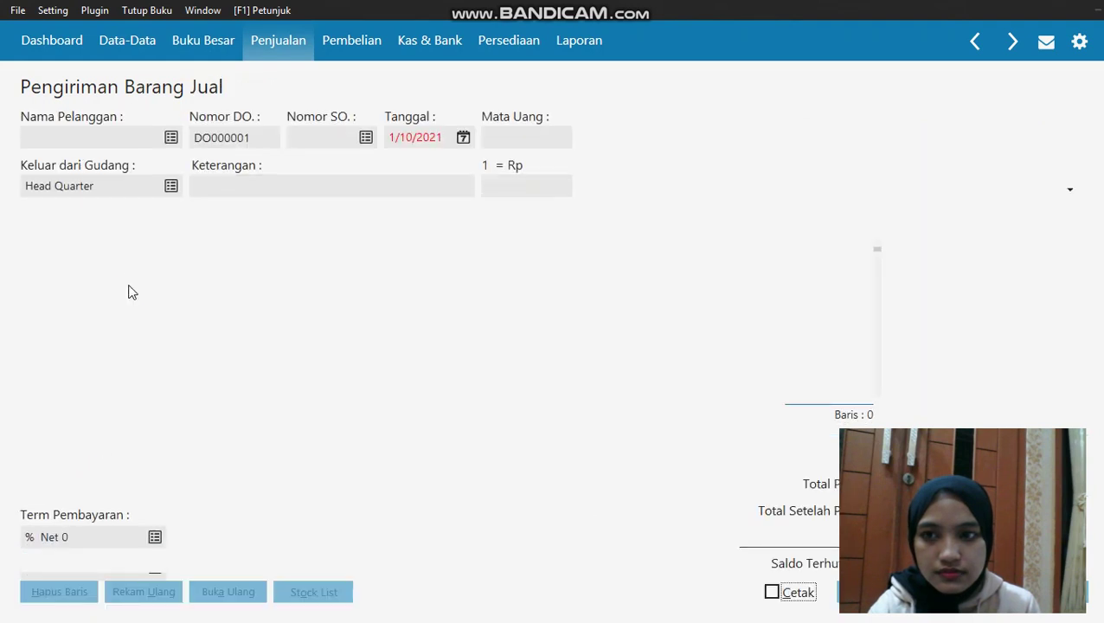
{"action": "left_click", "coordinate": [170, 143]}
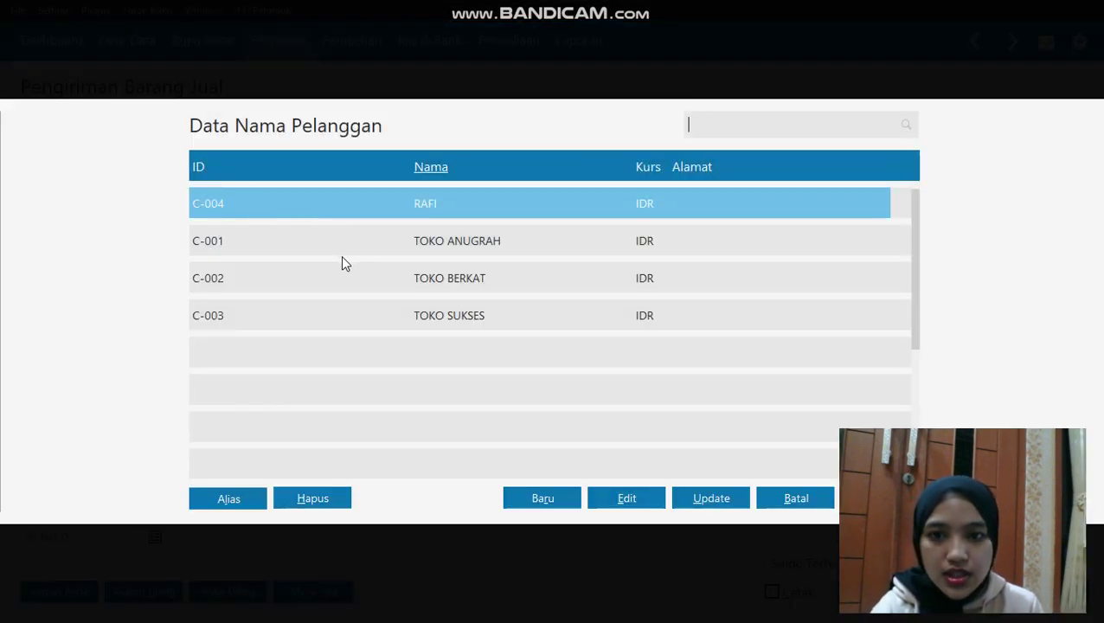
{"action": "left_click", "coordinate": [347, 273]}
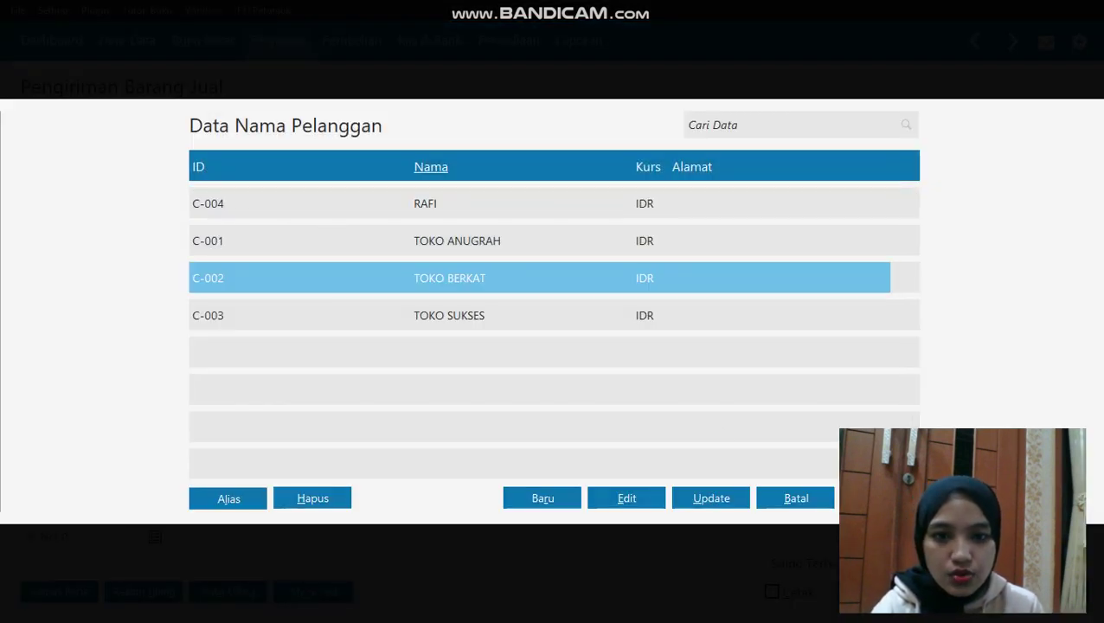
{"action": "key", "text": "Return"}
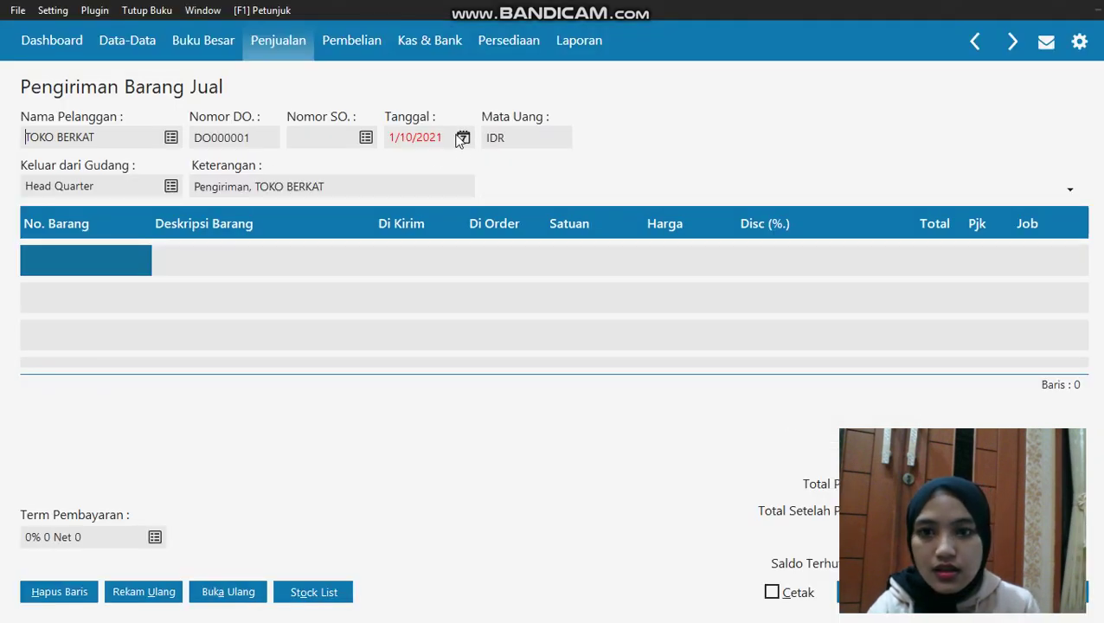
Set the delivery date to 1/19/2020
{"action": "left_click", "coordinate": [462, 138]}
{"action": "left_click", "coordinate": [448, 334]}
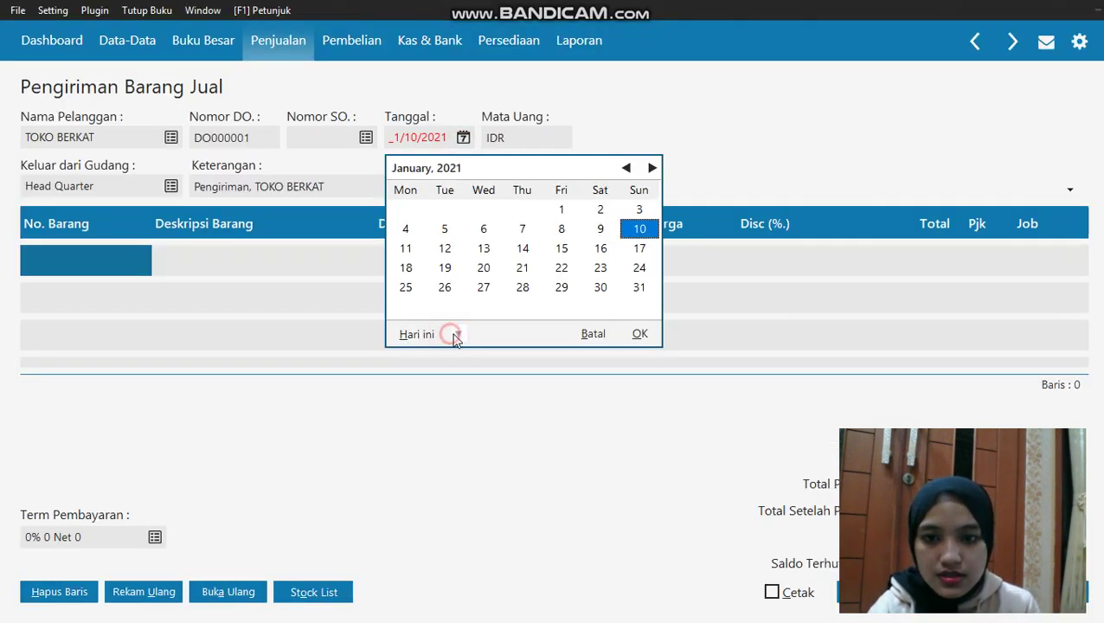
{"action": "left_click", "coordinate": [457, 334]}
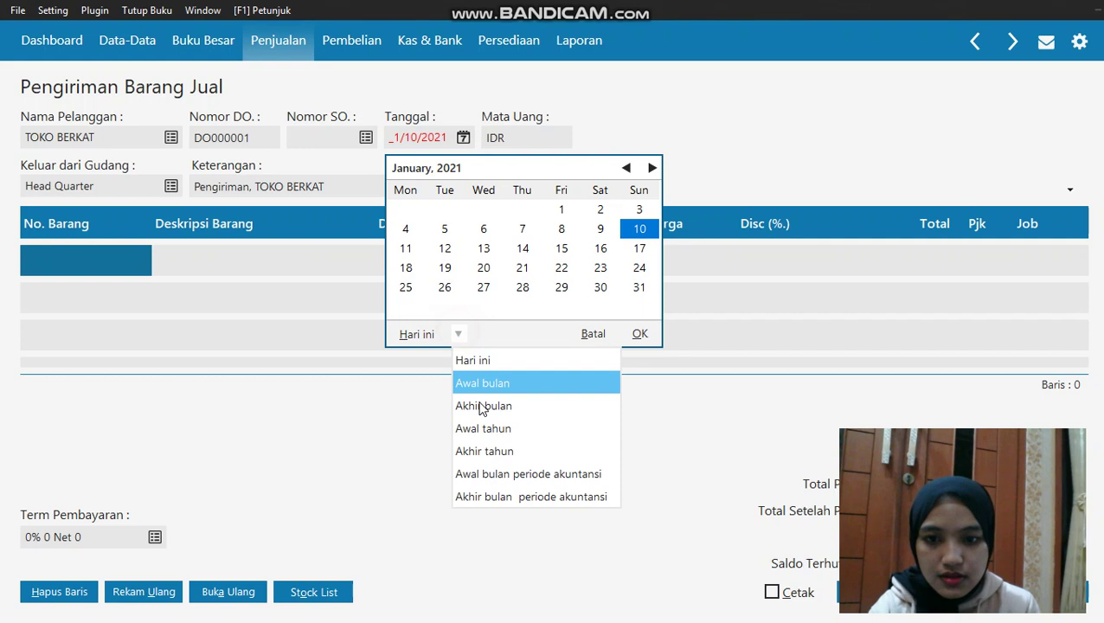
{"action": "left_click", "coordinate": [505, 474]}
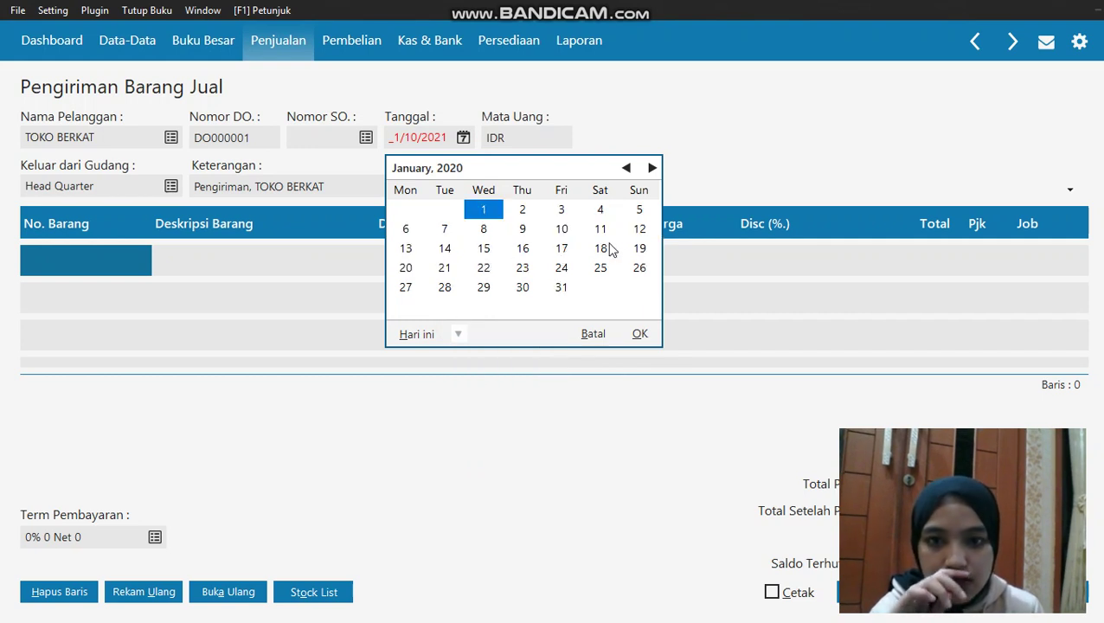
{"action": "left_click", "coordinate": [642, 248]}
{"action": "left_click", "coordinate": [639, 333]}
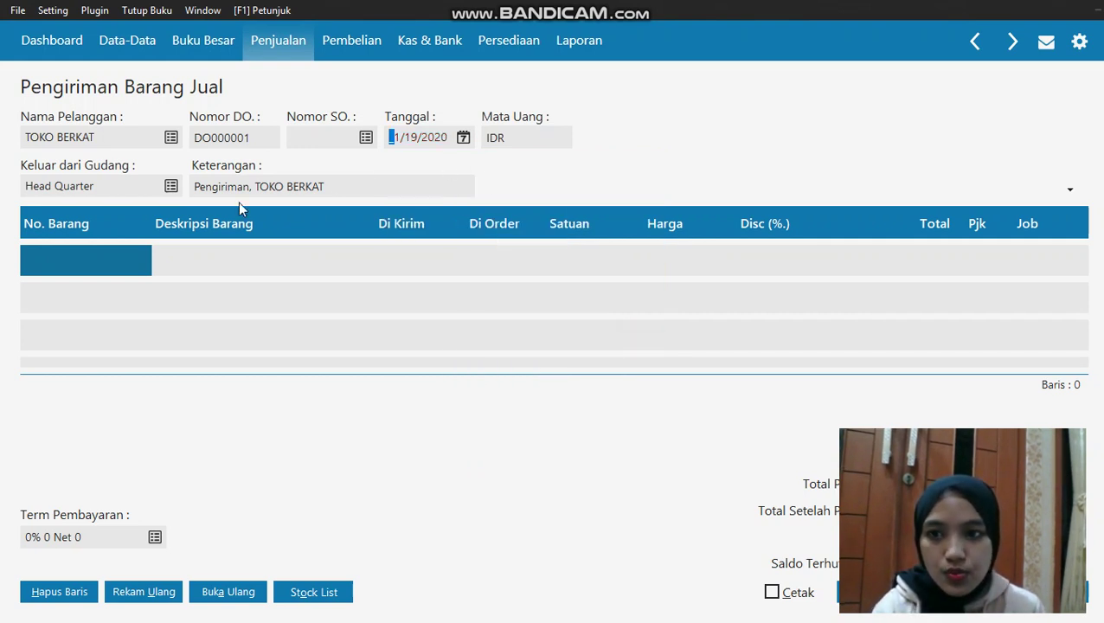
Add BATERAI SAMSUNG with quantity 5 at price 75,000
{"action": "left_click", "coordinate": [118, 263]}
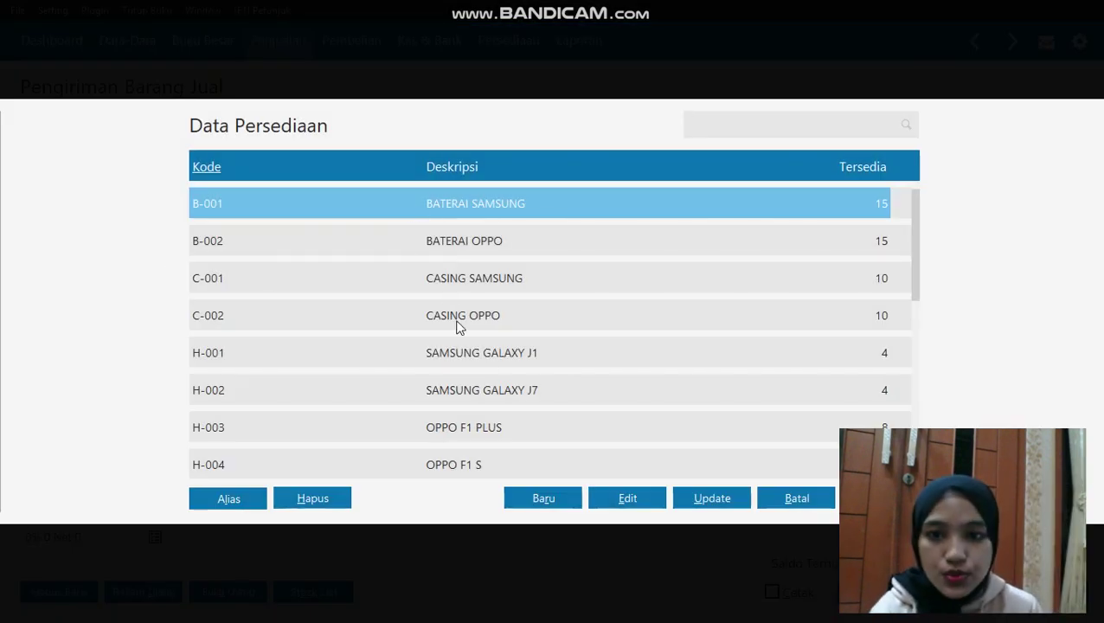
{"action": "left_click", "coordinate": [450, 212]}
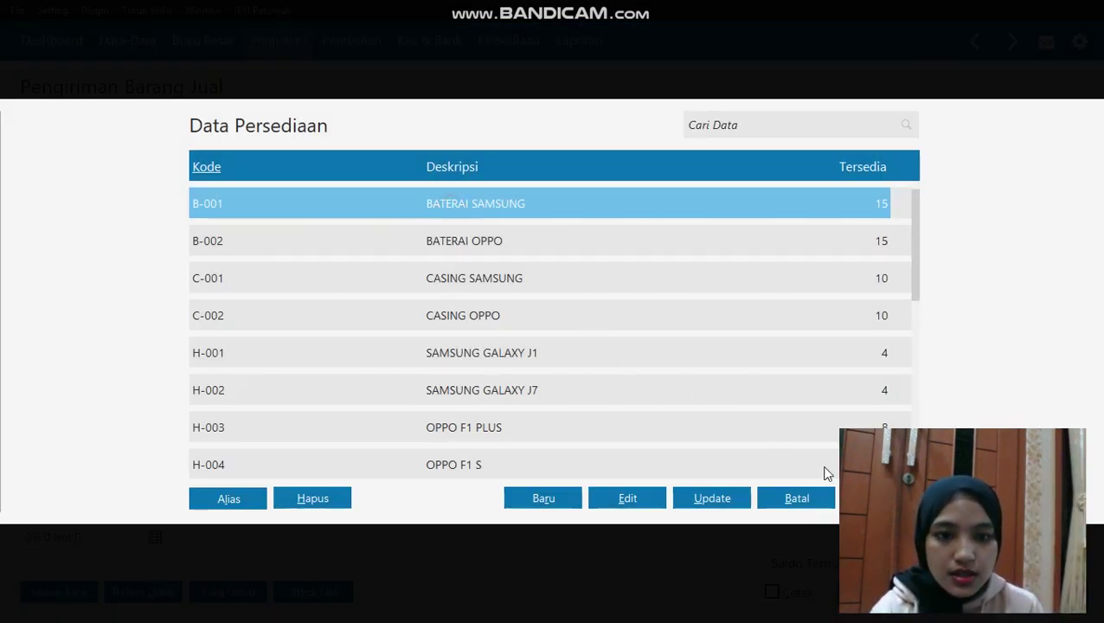
{"action": "left_click", "coordinate": [817, 498]}
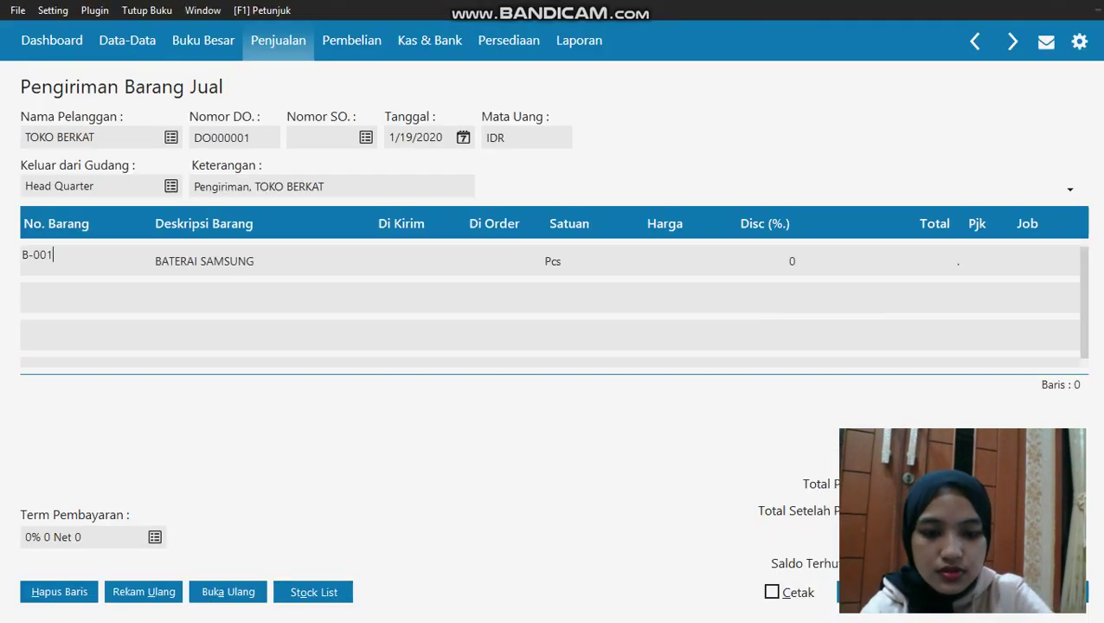
{"action": "left_click", "coordinate": [399, 272]}
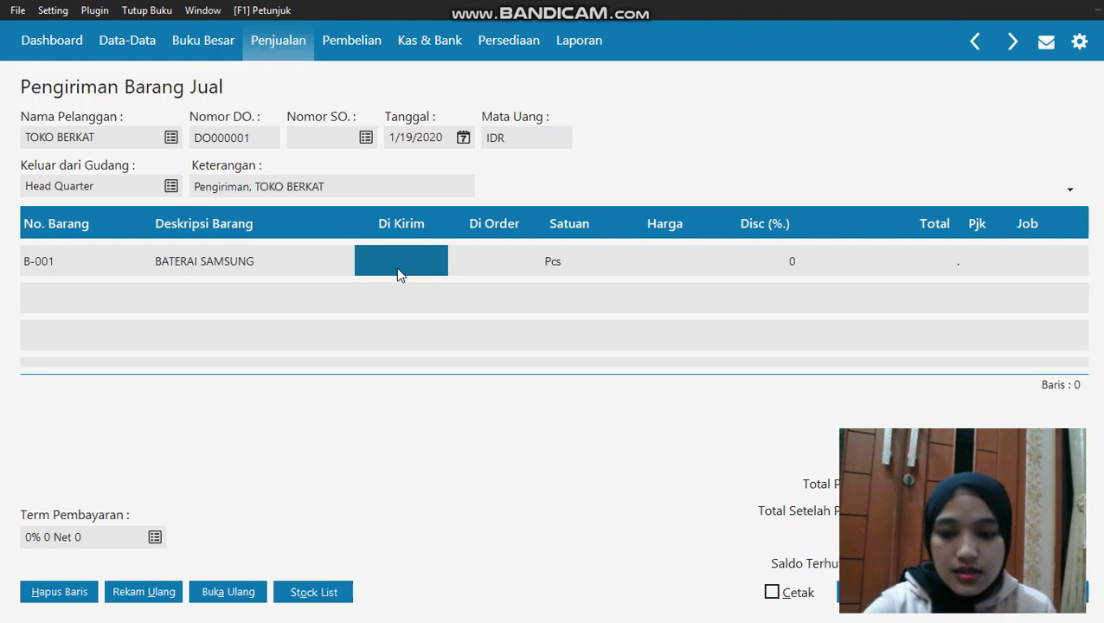
{"action": "type", "text": "5"}
{"action": "left_click", "coordinate": [664, 259]}
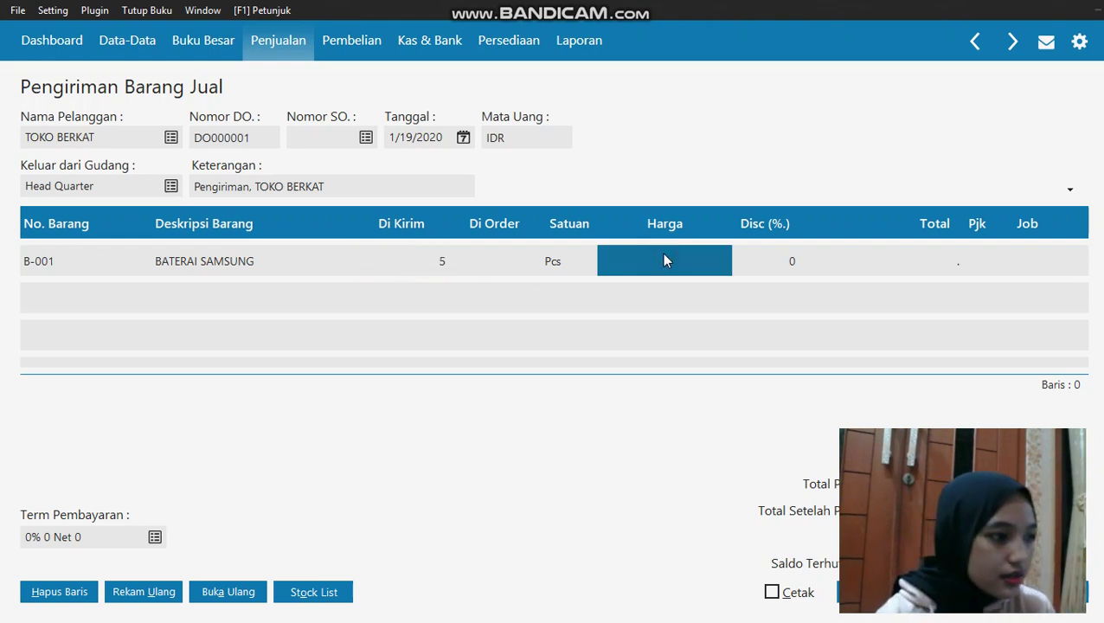
{"action": "type", "text": "75,"}
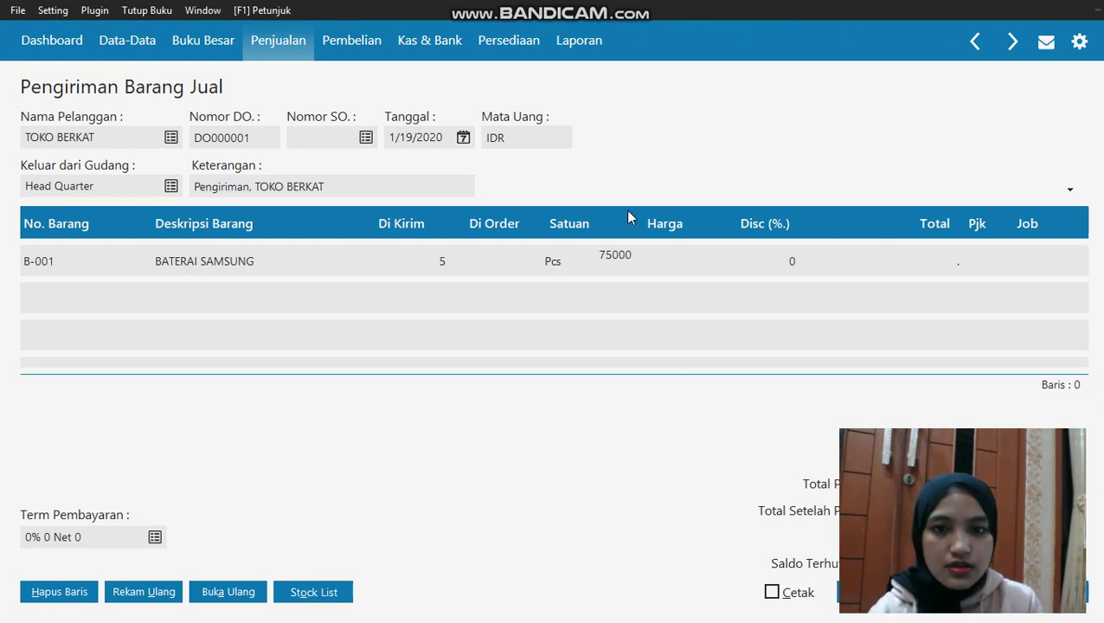
{"action": "type", "text": "000"}
{"action": "key", "text": "Return"}
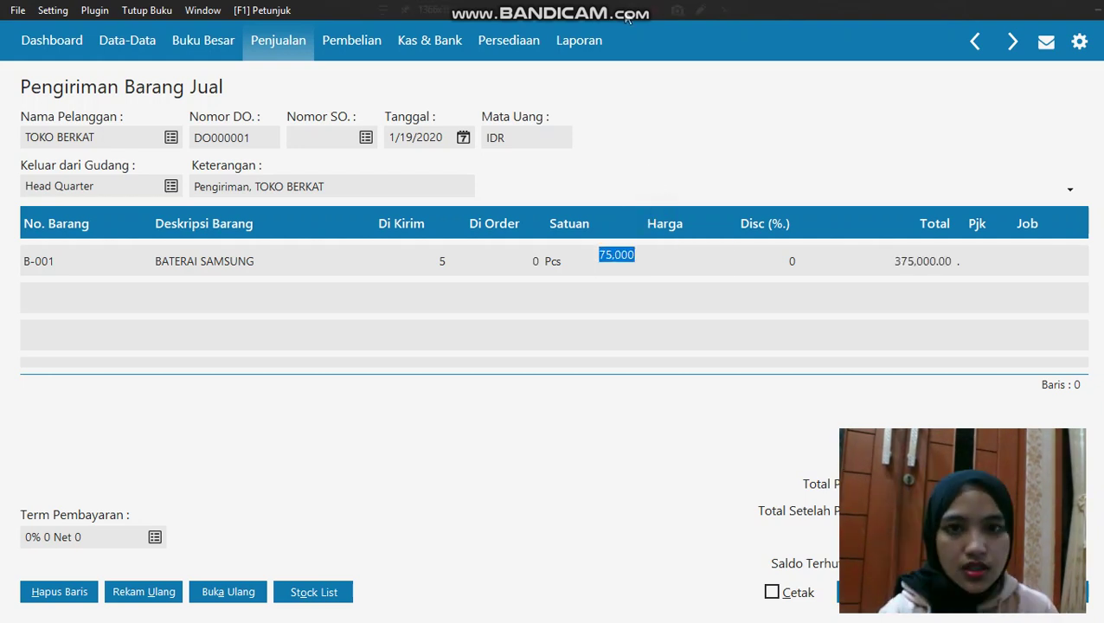
Add a second line of BATERAI OPPO, quantity 6 at price 65,000
{"action": "left_click", "coordinate": [69, 276]}
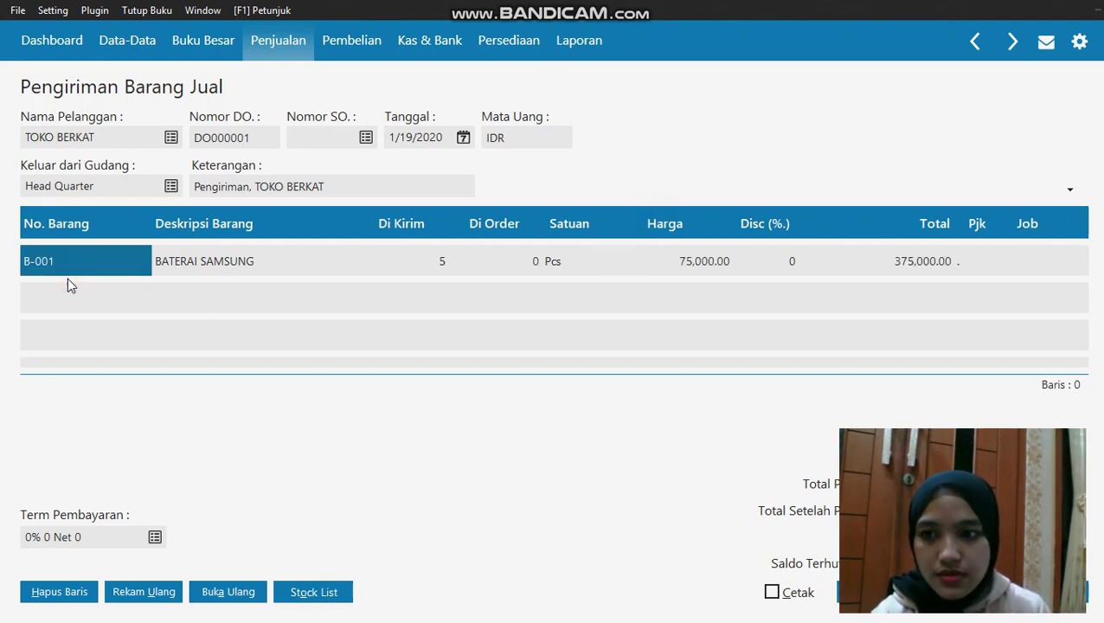
{"action": "key", "text": "Down"}
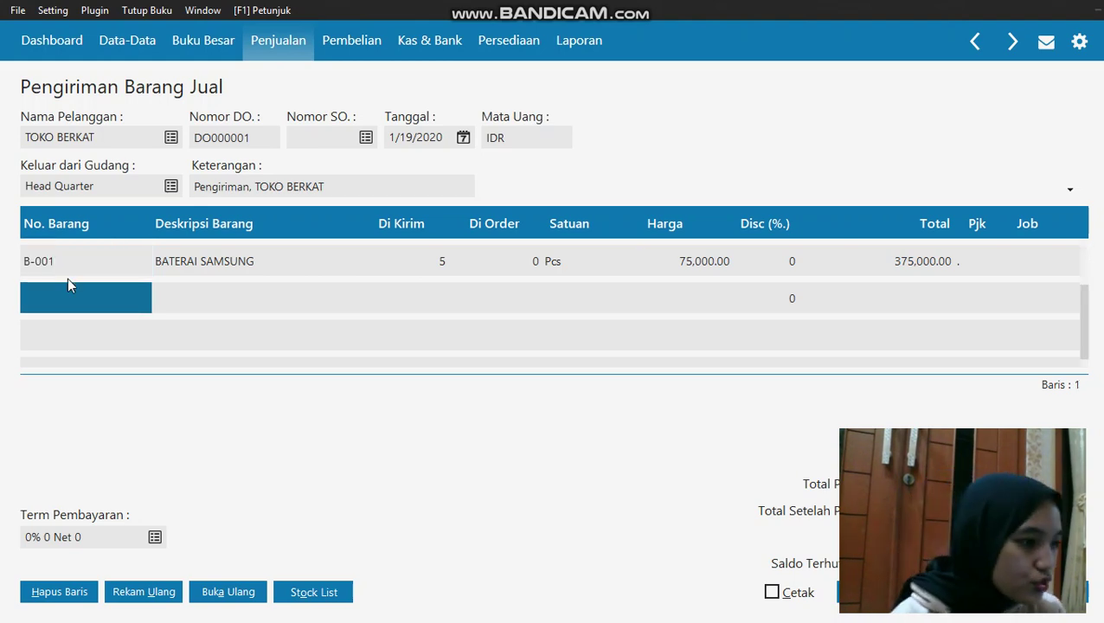
{"action": "double_click", "coordinate": [46, 298]}
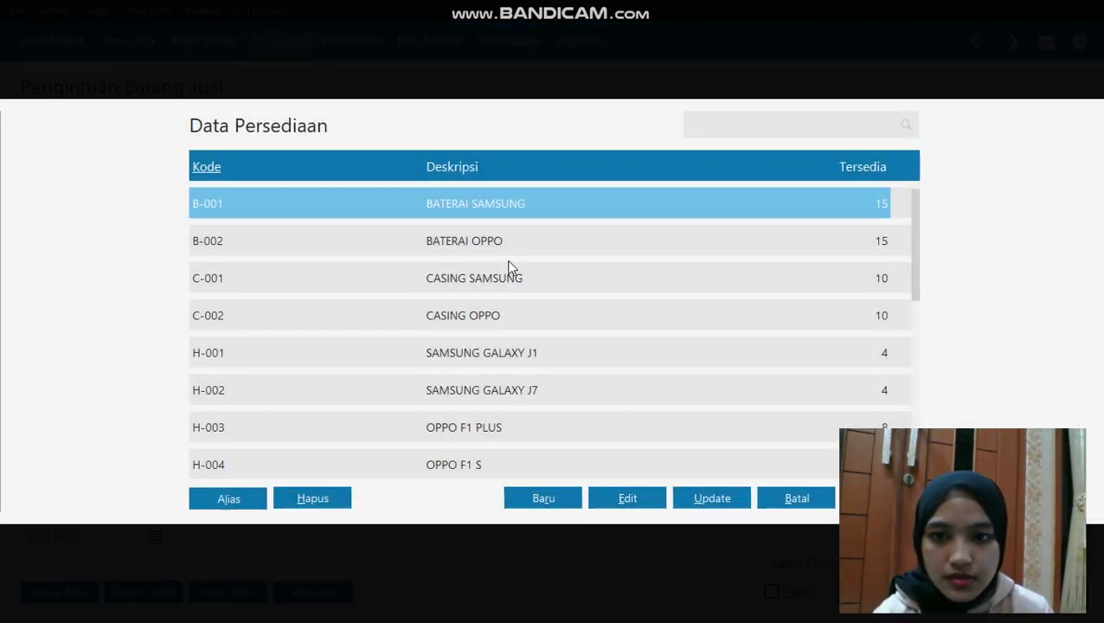
{"action": "left_click", "coordinate": [509, 246]}
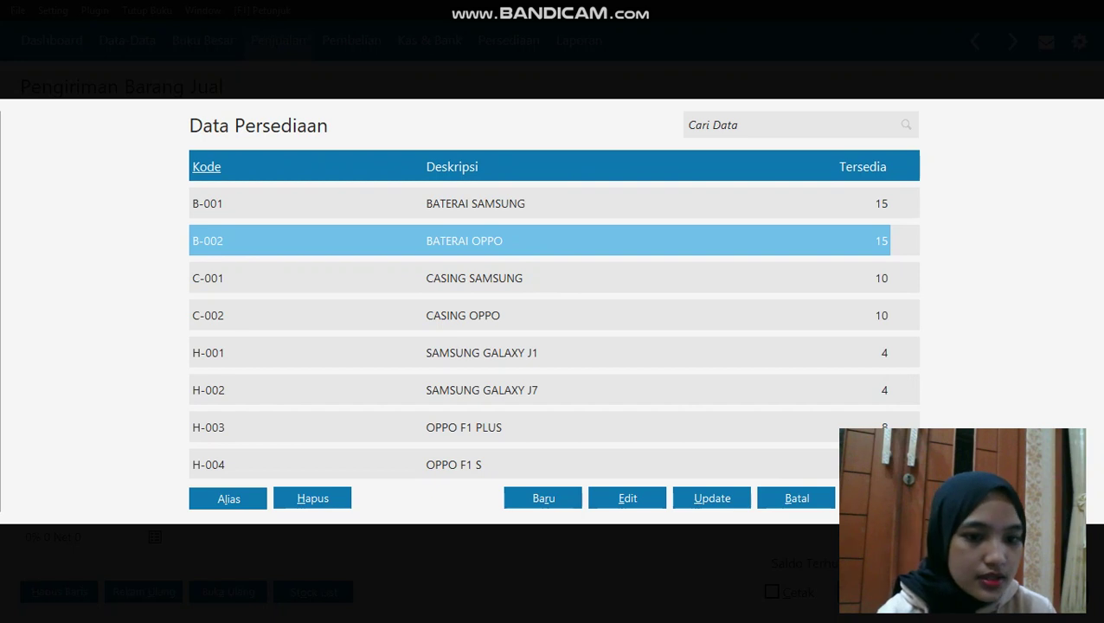
{"action": "key", "text": "Return"}
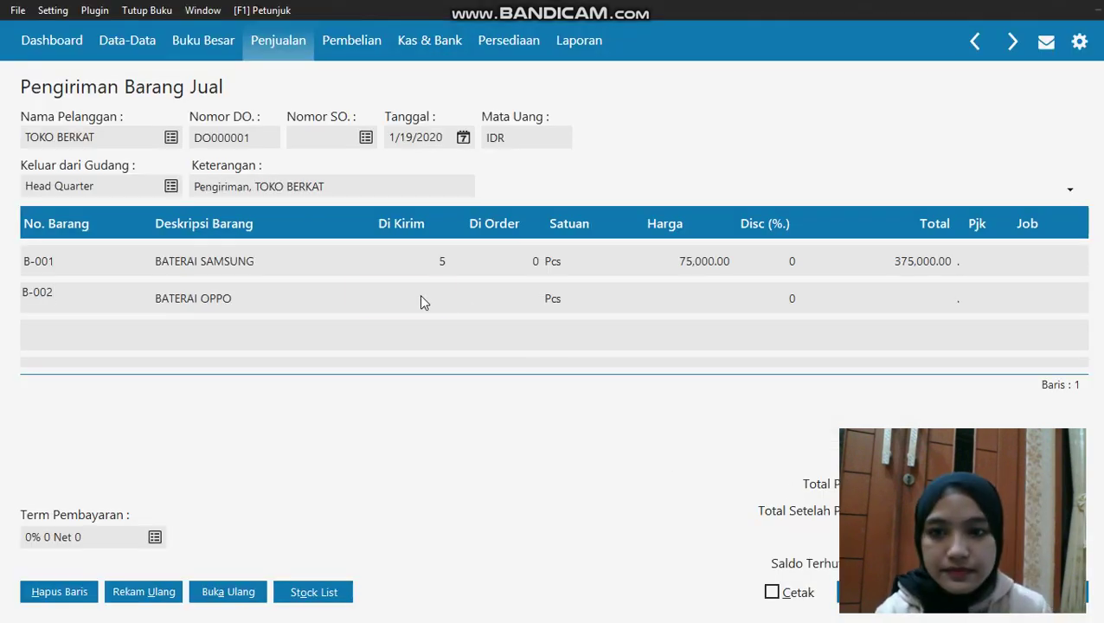
{"action": "left_click", "coordinate": [422, 298]}
{"action": "type", "text": "6"}
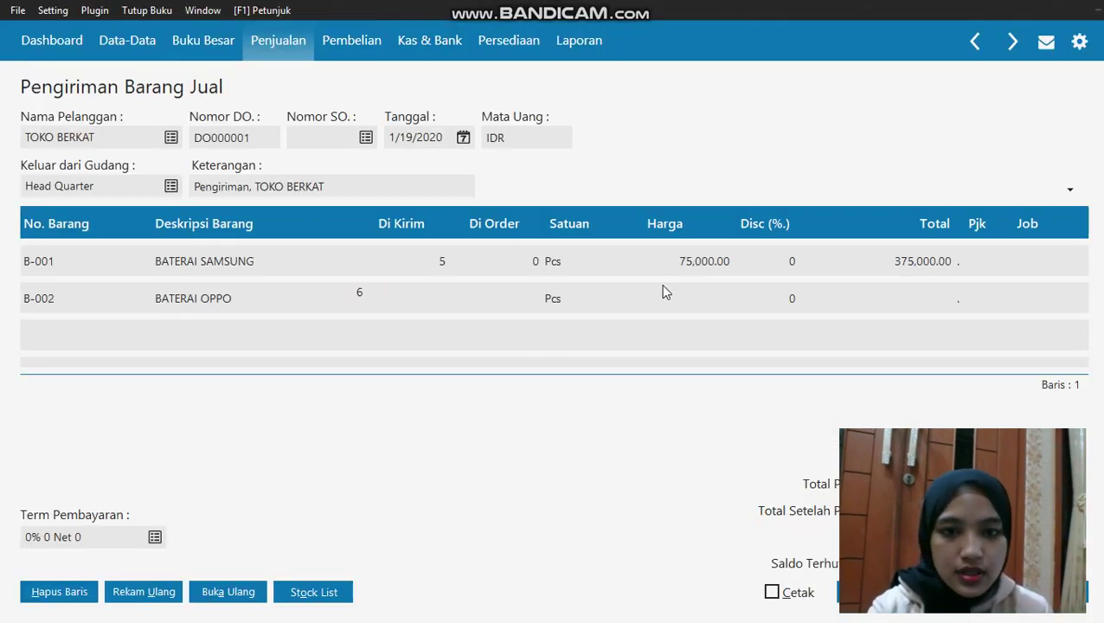
{"action": "left_click", "coordinate": [673, 296]}
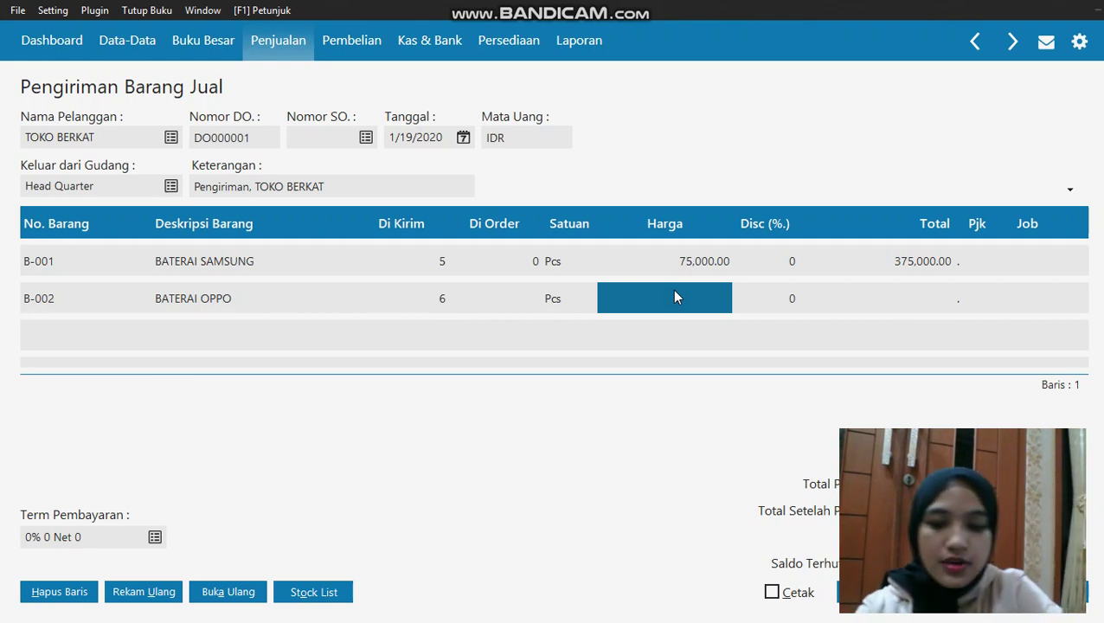
{"action": "type", "text": "65,00"}
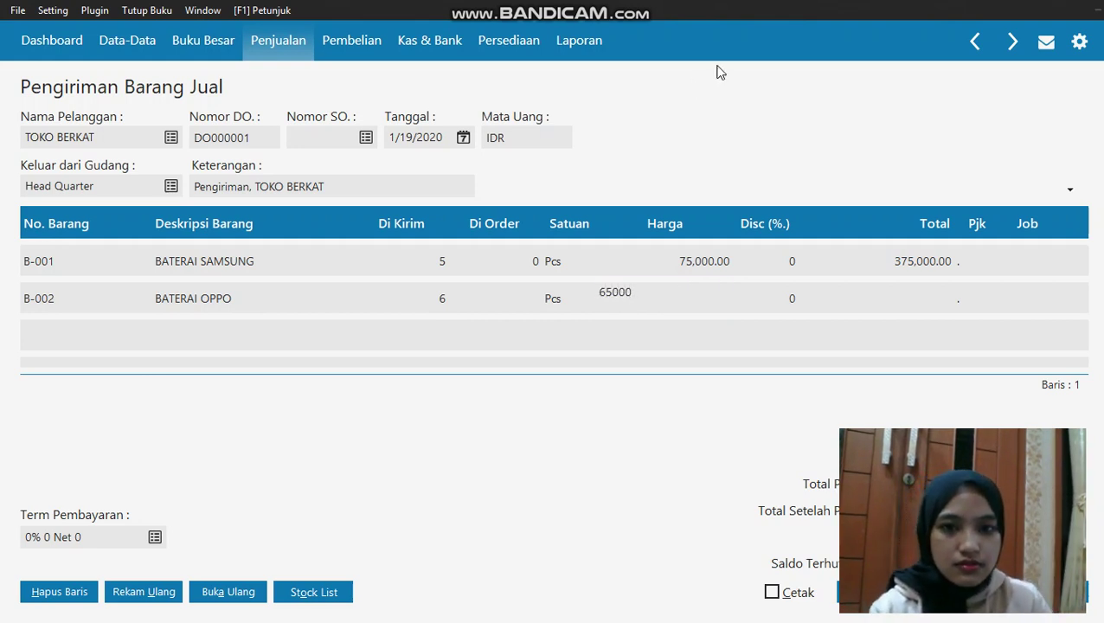
{"action": "type", "text": "0"}
{"action": "key", "text": "Return"}
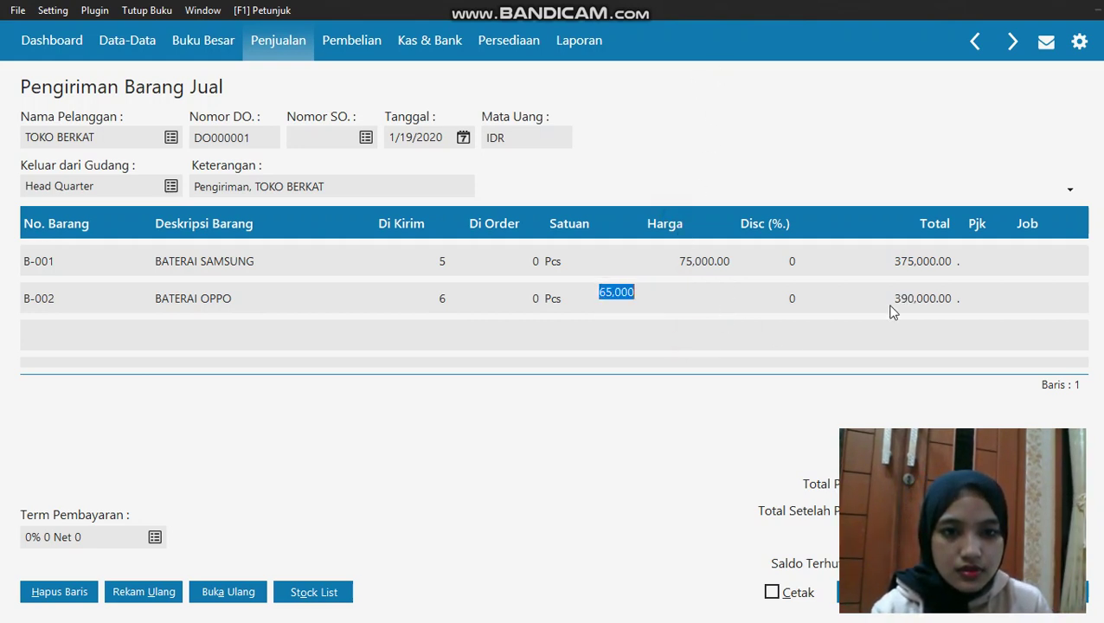
{"action": "left_click", "coordinate": [906, 299]}
{"action": "key", "text": "Down"}
{"action": "key", "text": "Left"}
{"action": "key", "text": "Left"}
{"action": "key", "text": "Left"}
{"action": "key", "text": "Left"}
{"action": "key", "text": "Left"}
{"action": "key", "text": "Left"}
{"action": "key", "text": "Left"}
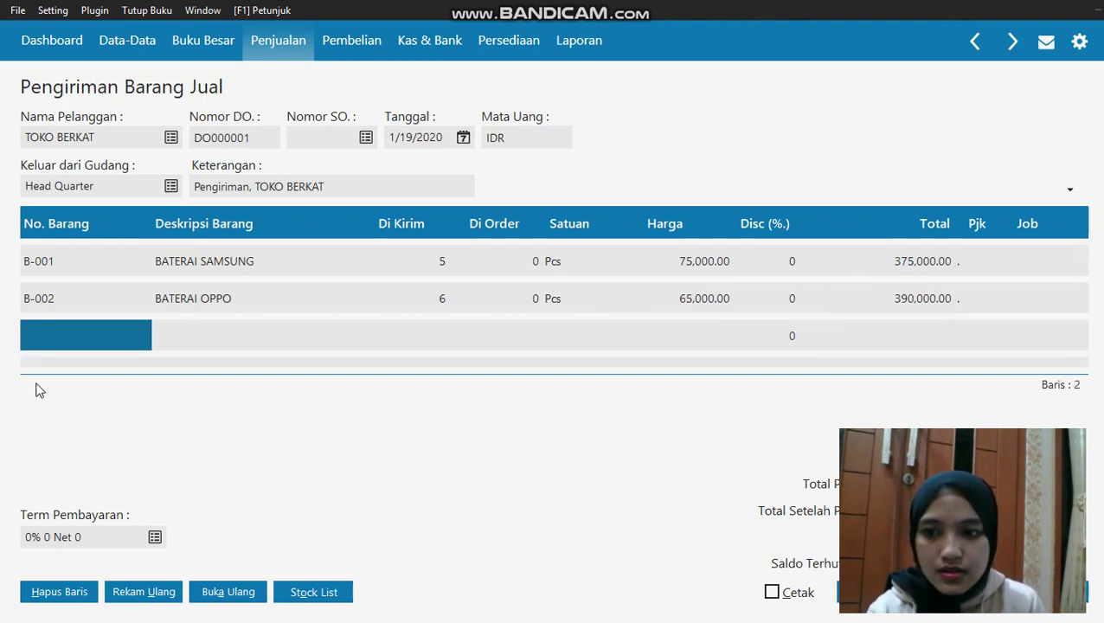
Add CASING SAMSUNG with quantity 4 at price 160,000
{"action": "double_click", "coordinate": [69, 337]}
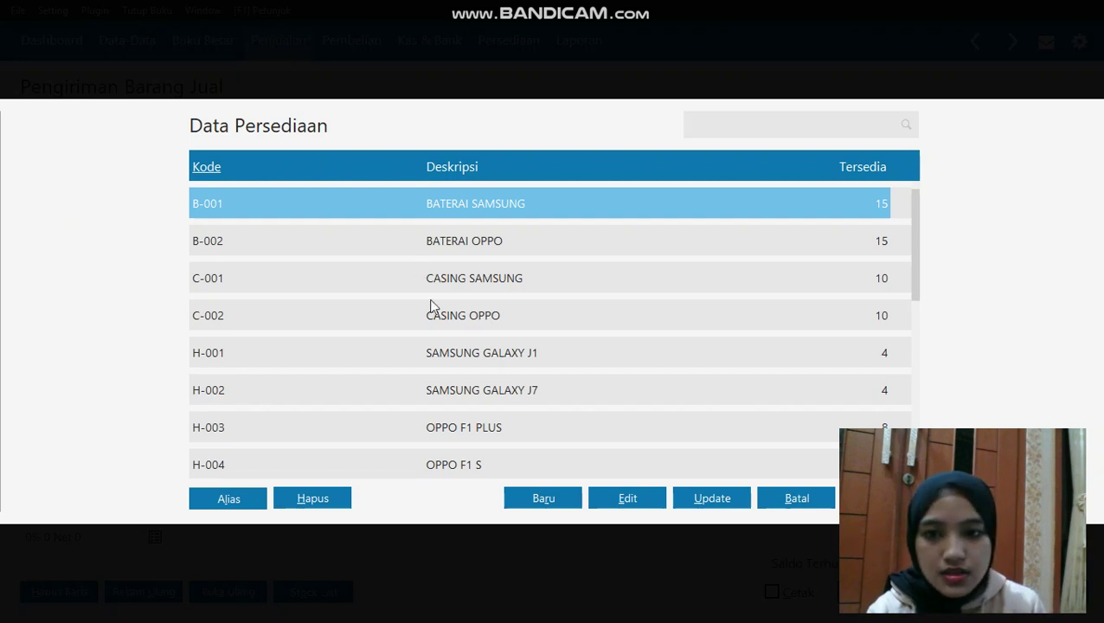
{"action": "left_click", "coordinate": [456, 279]}
{"action": "key", "text": "Escape"}
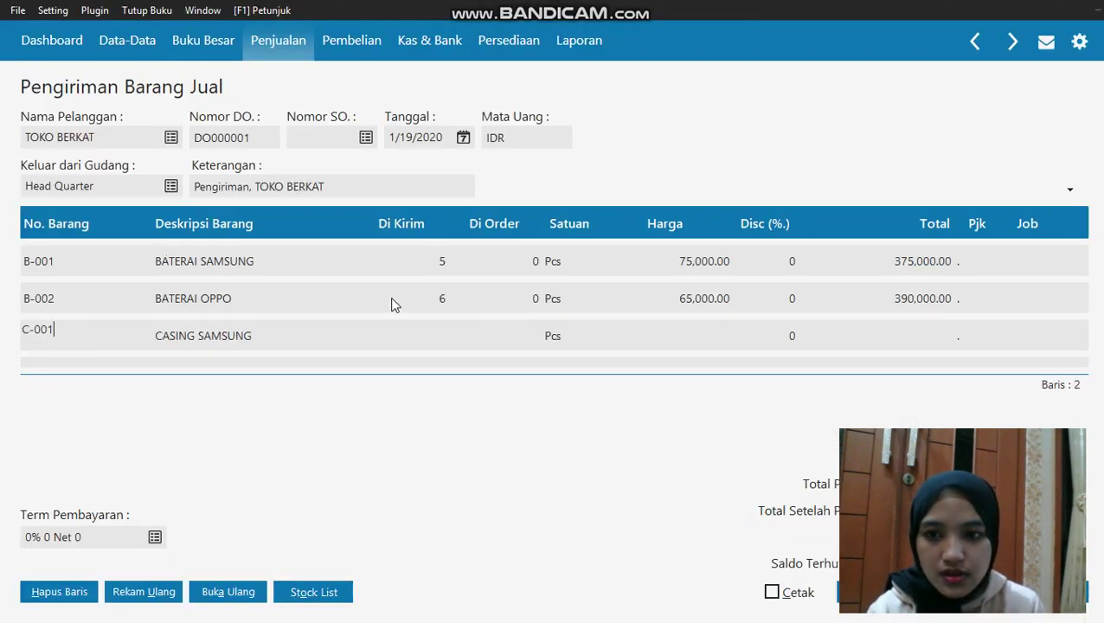
{"action": "left_click", "coordinate": [416, 337]}
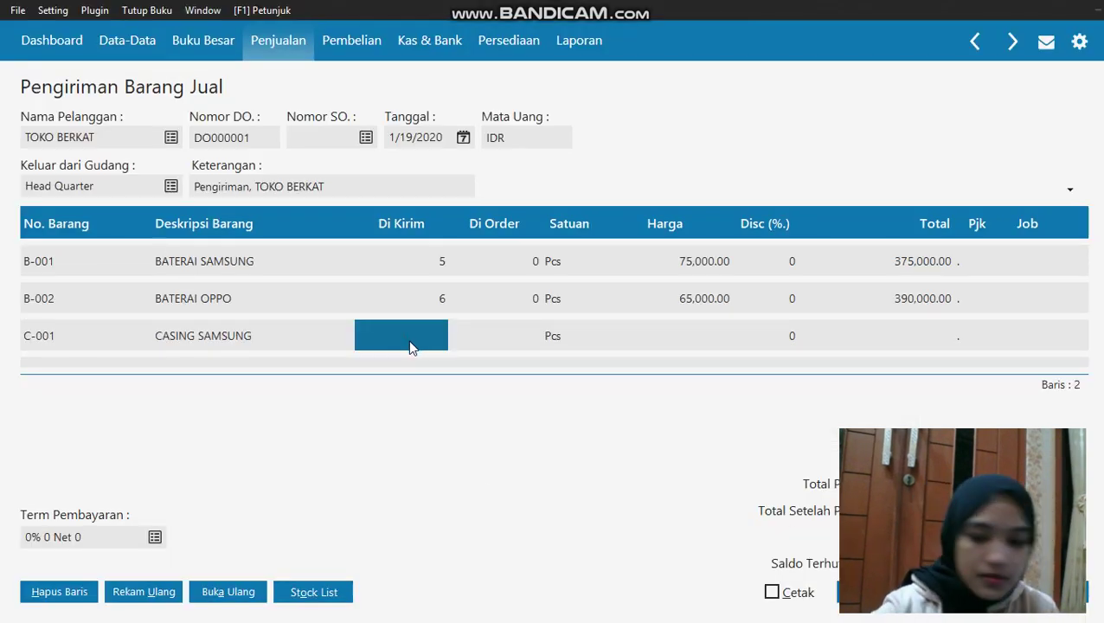
{"action": "type", "text": "4"}
{"action": "left_click", "coordinate": [693, 336]}
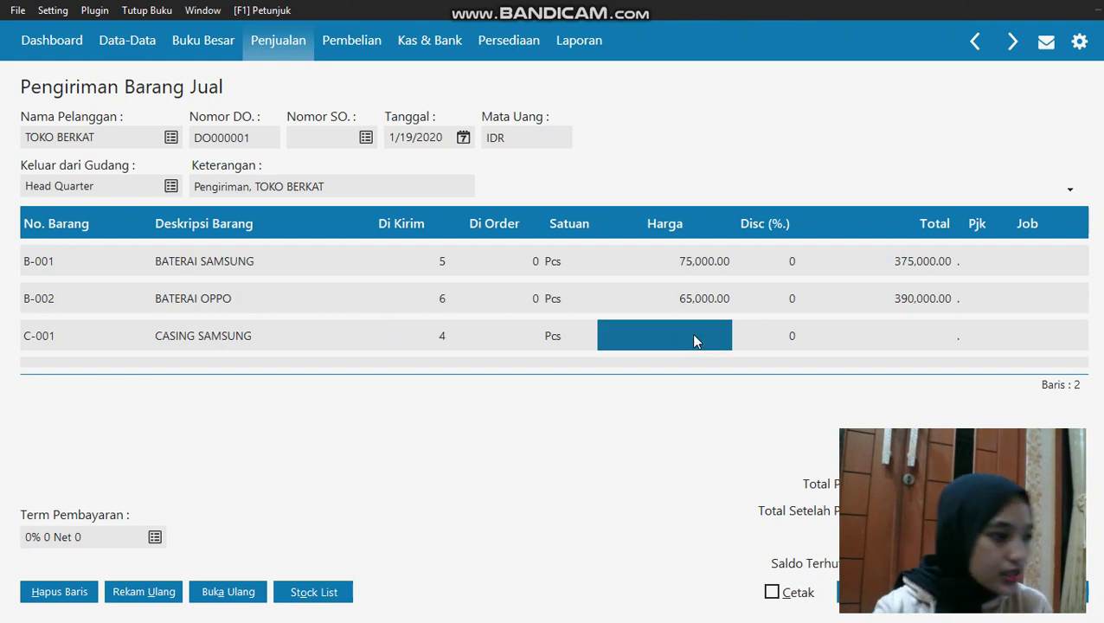
{"action": "type", "text": "160000"}
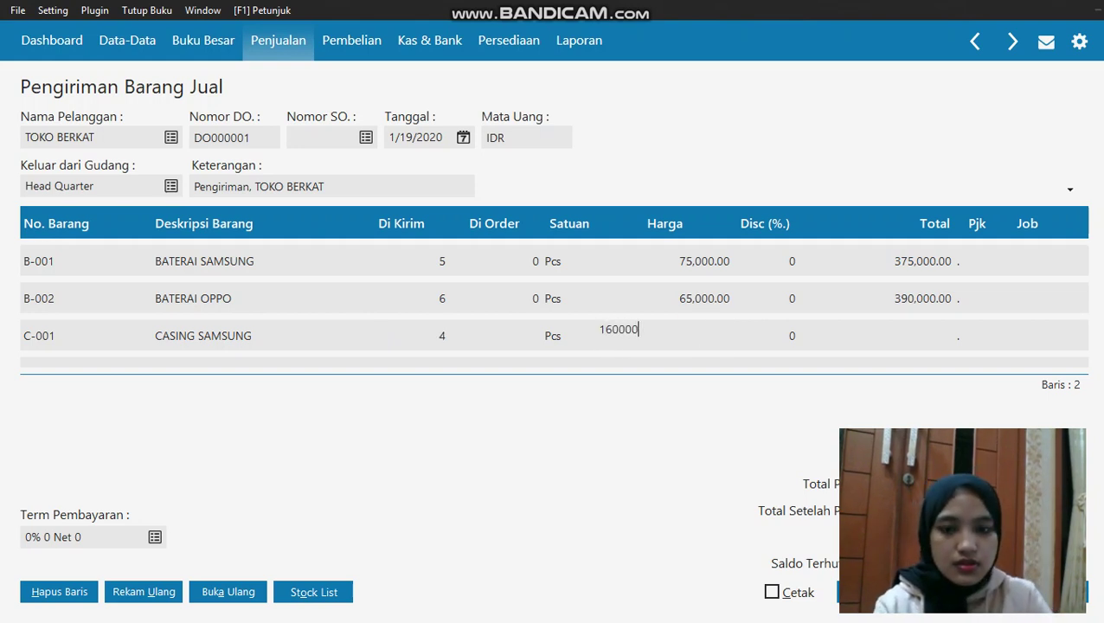
{"action": "key", "text": "Return"}
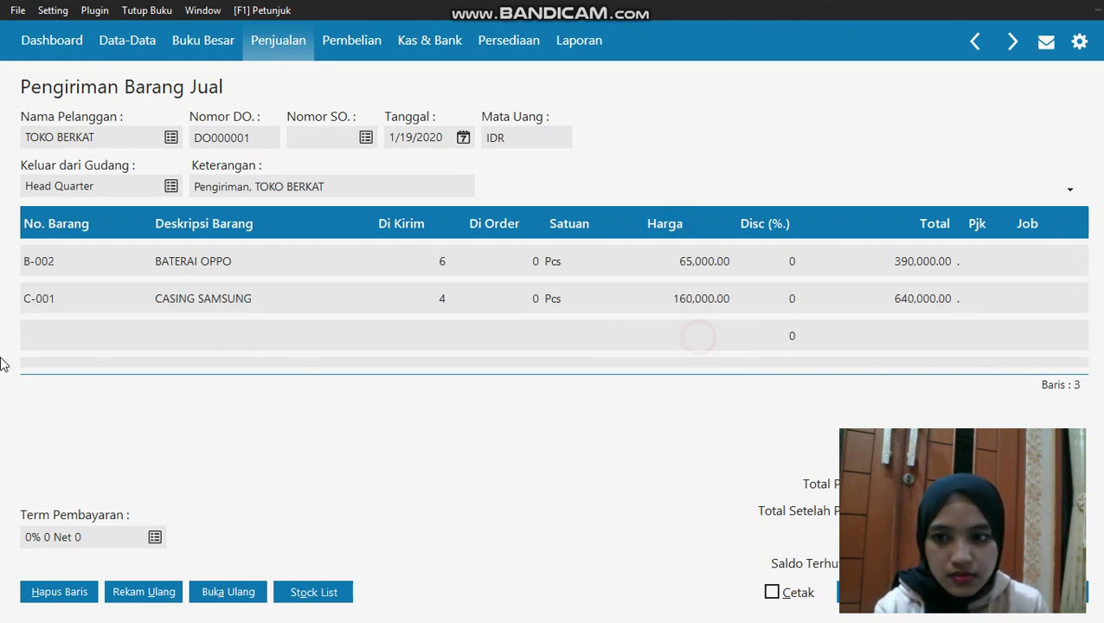
Add CASING OPPO (C-002) with quantity 5 at price 65,000
{"action": "left_click", "coordinate": [50, 334]}
{"action": "left_click", "coordinate": [50, 334]}
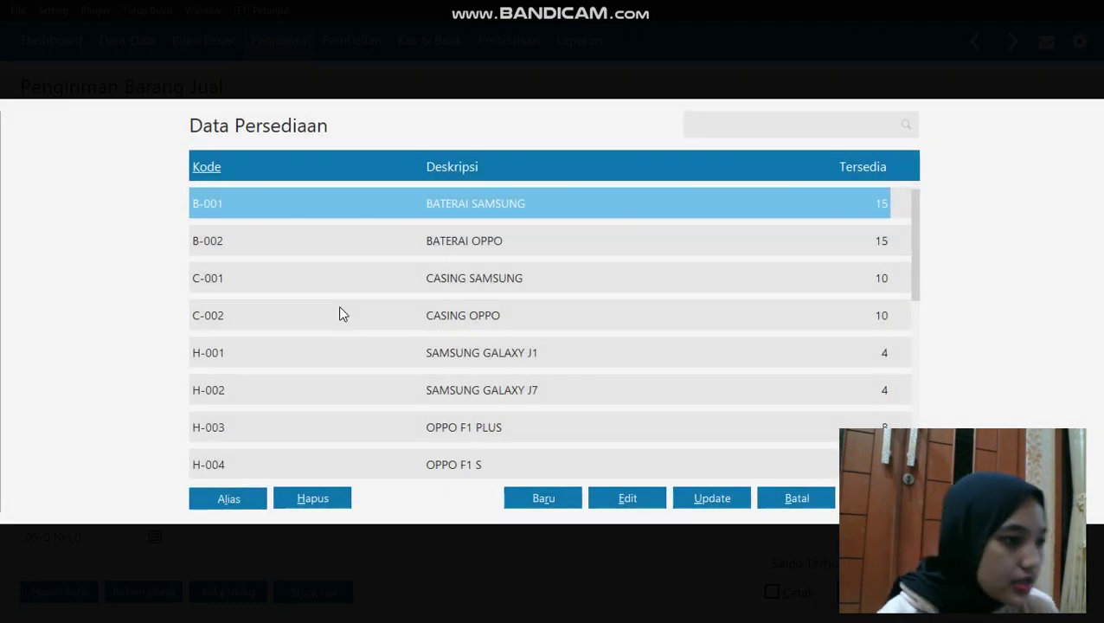
{"action": "double_click", "coordinate": [438, 319]}
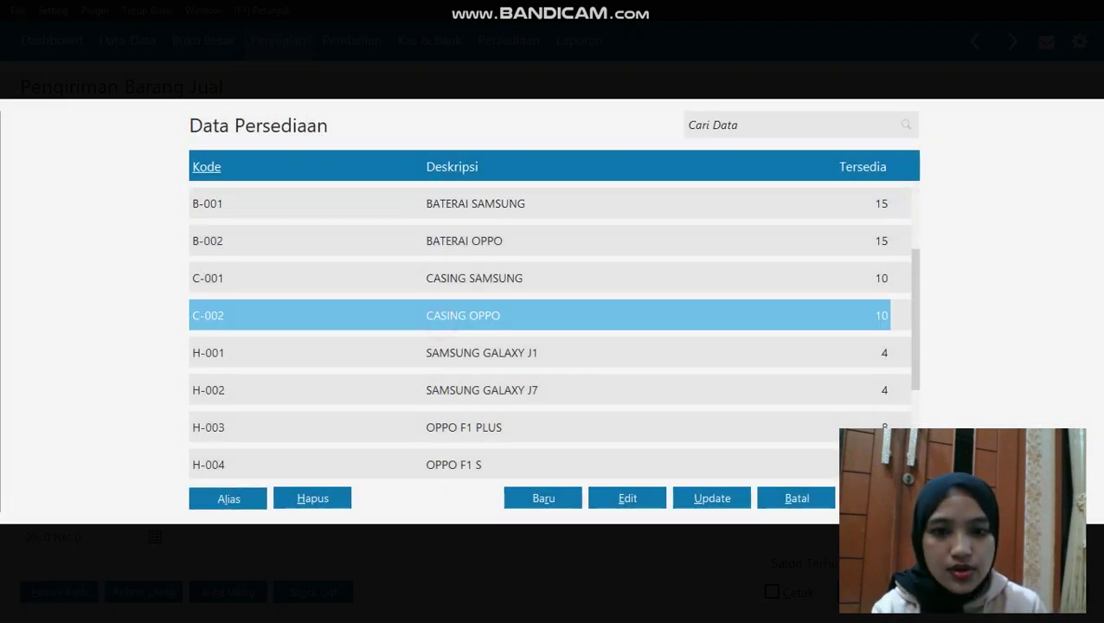
{"action": "left_click", "coordinate": [442, 333]}
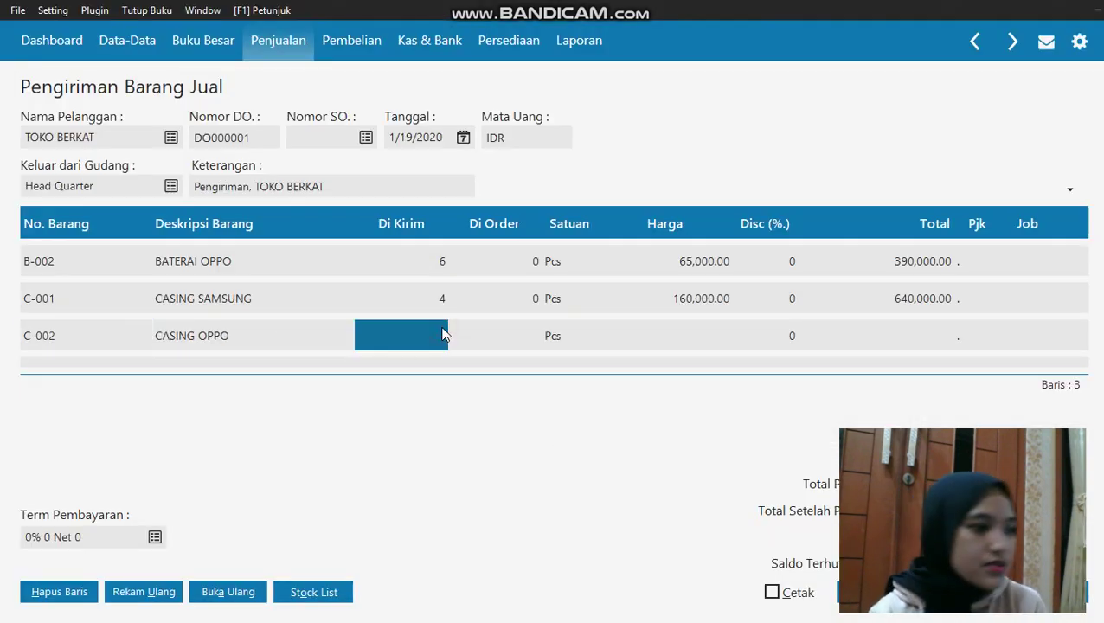
{"action": "type", "text": "5"}
{"action": "left_click", "coordinate": [719, 330]}
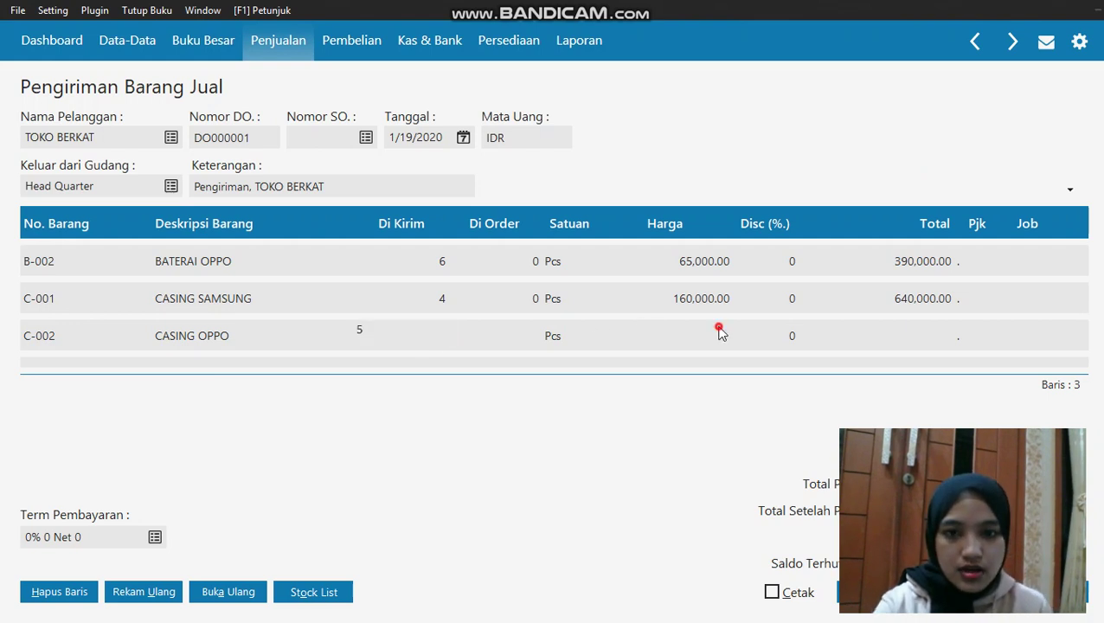
{"action": "left_click", "coordinate": [715, 329]}
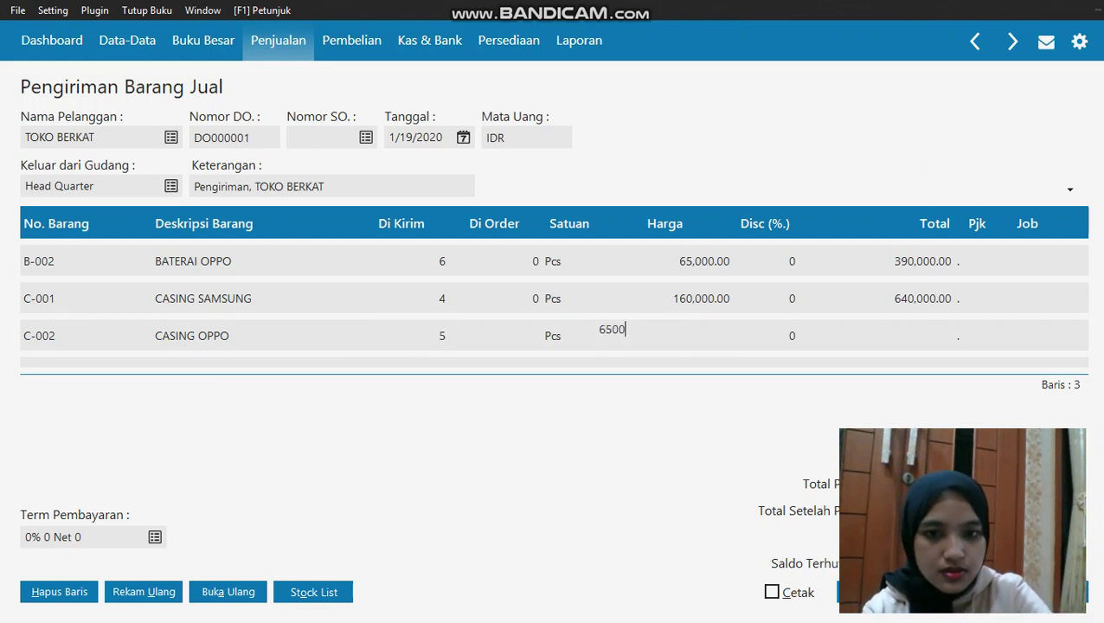
{"action": "key", "text": "Return"}
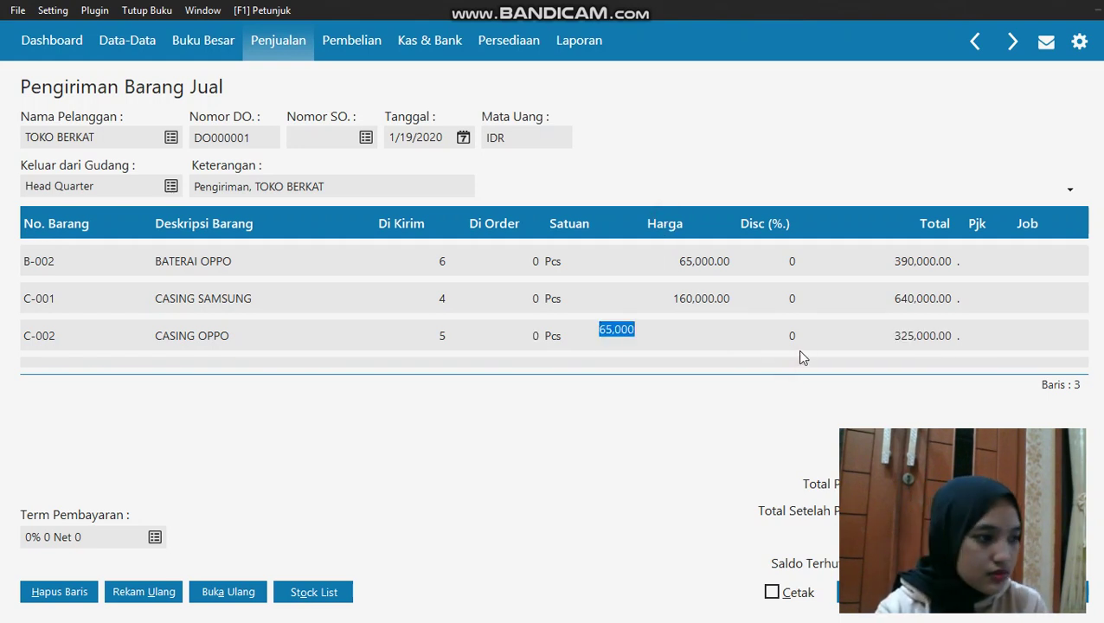
{"action": "key", "text": "Down"}
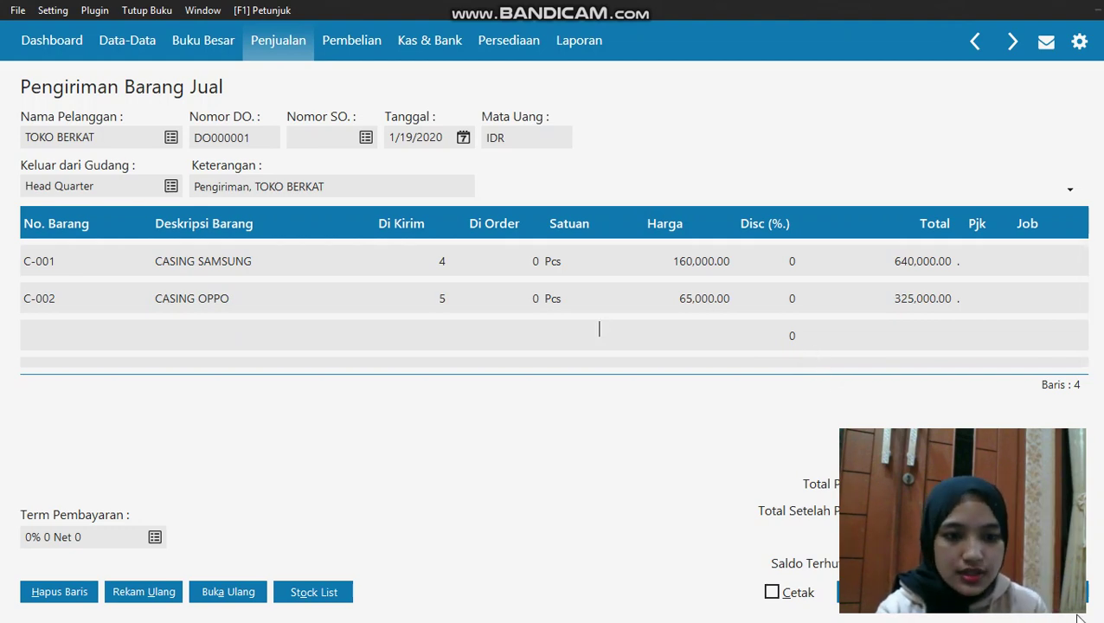
{"action": "key", "text": "Up"}
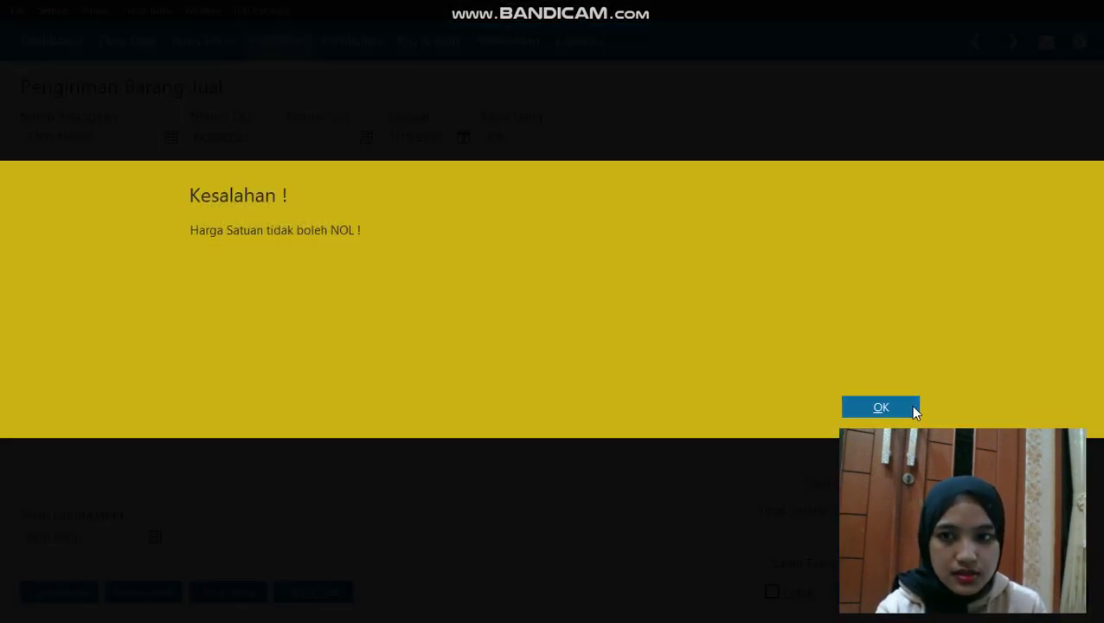
Clear the zero-price error, save delivery DO000001 at Rp 1,730,000.00, and return to sales menu
{"action": "left_click", "coordinate": [915, 411]}
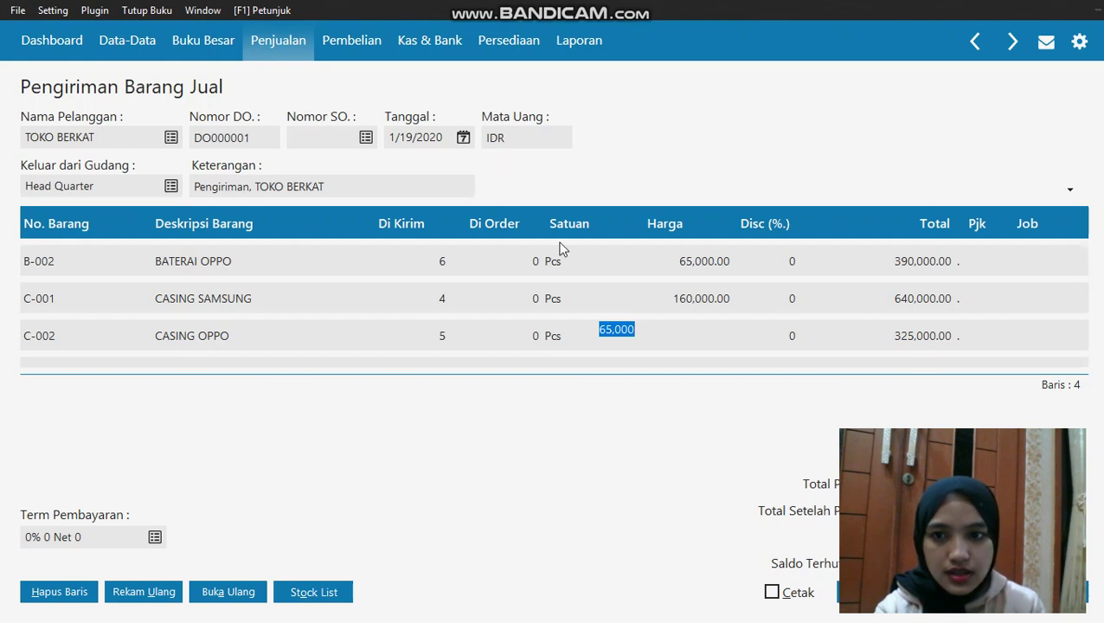
{"action": "left_click", "coordinate": [779, 342]}
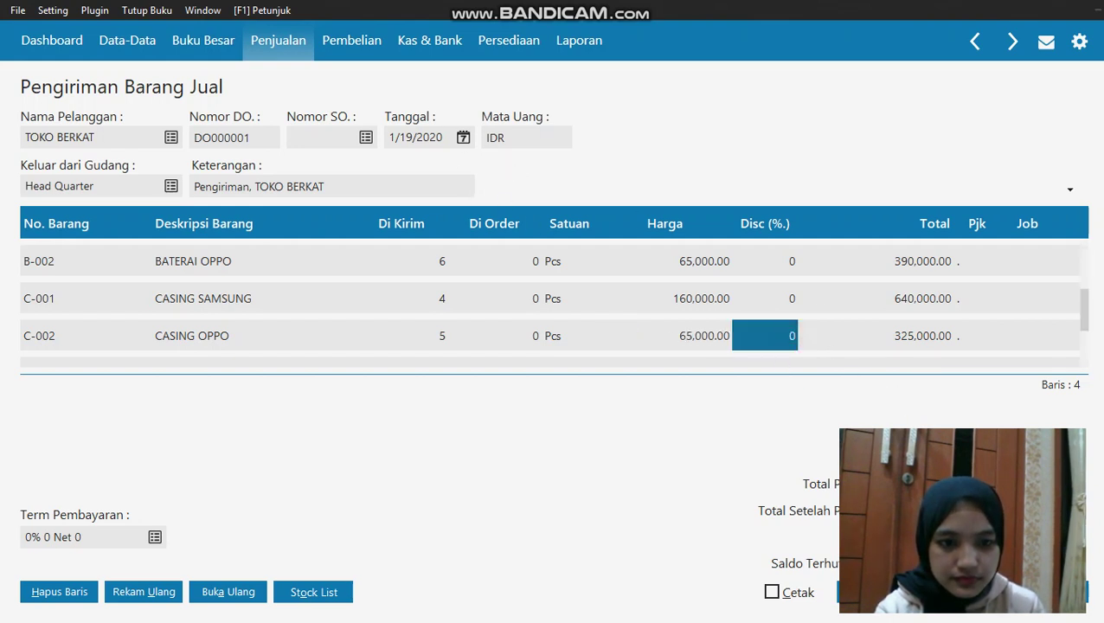
{"action": "left_click", "coordinate": [960, 592]}
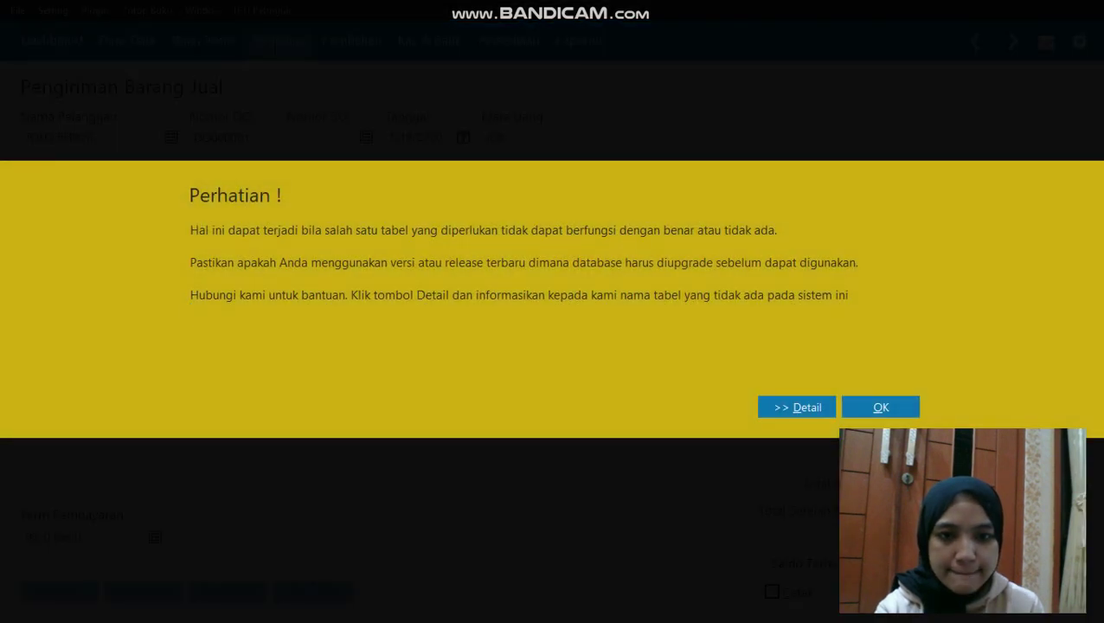
{"action": "left_click", "coordinate": [897, 414]}
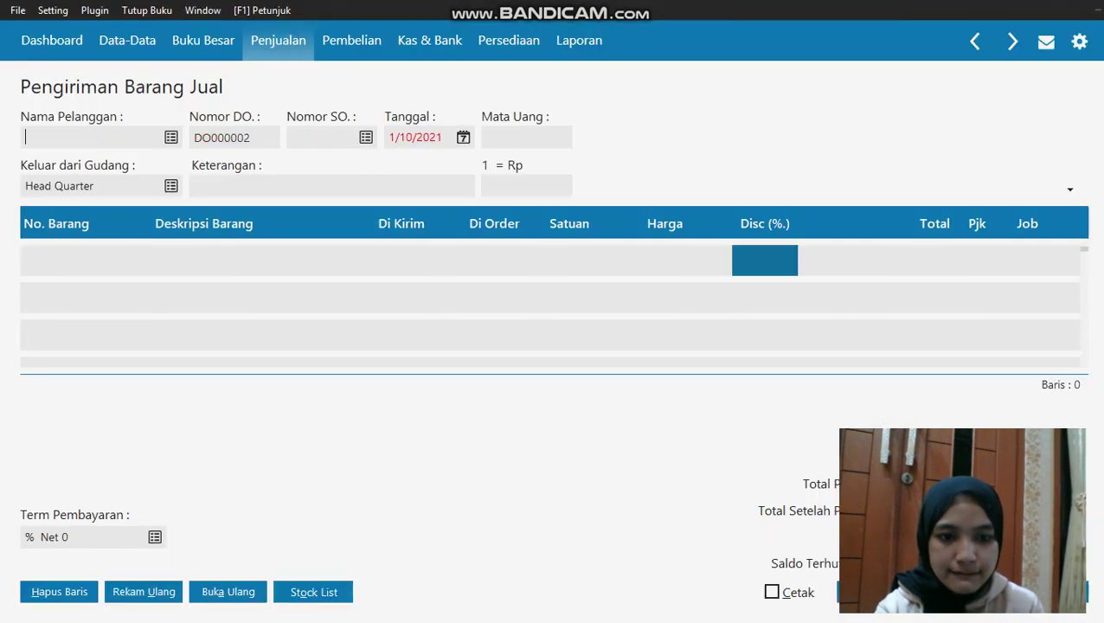
{"action": "key", "text": "Escape"}
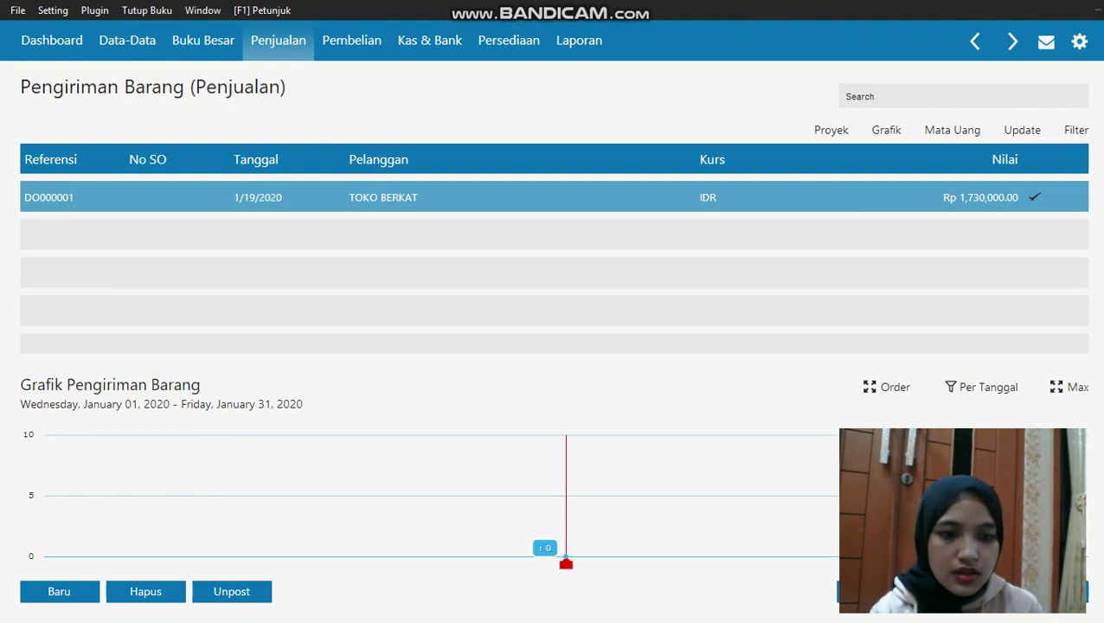
{"action": "key", "text": "Escape"}
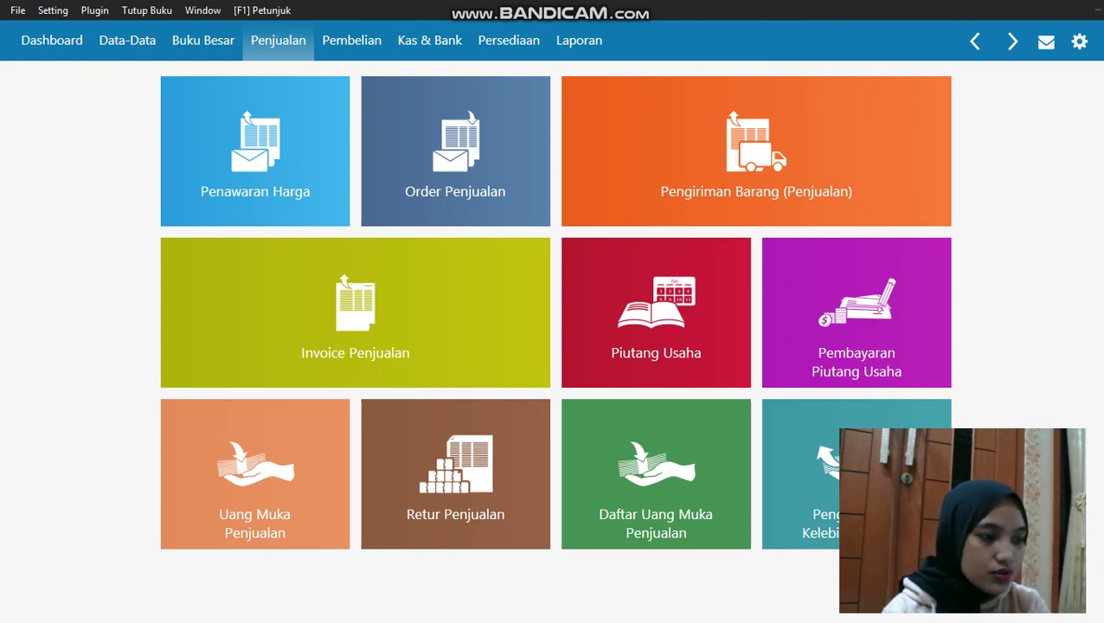
{"action": "mouse_move", "coordinate": [690, 308]}
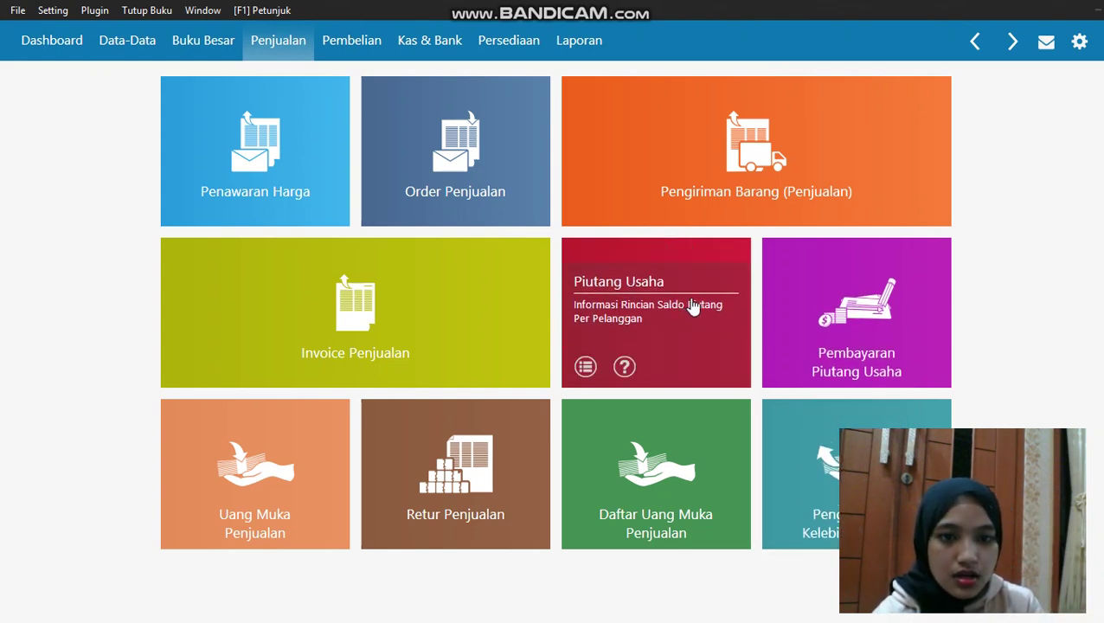
Start a new receivable payment from the paying customer dated 19 January 2020
{"action": "left_click", "coordinate": [811, 314]}
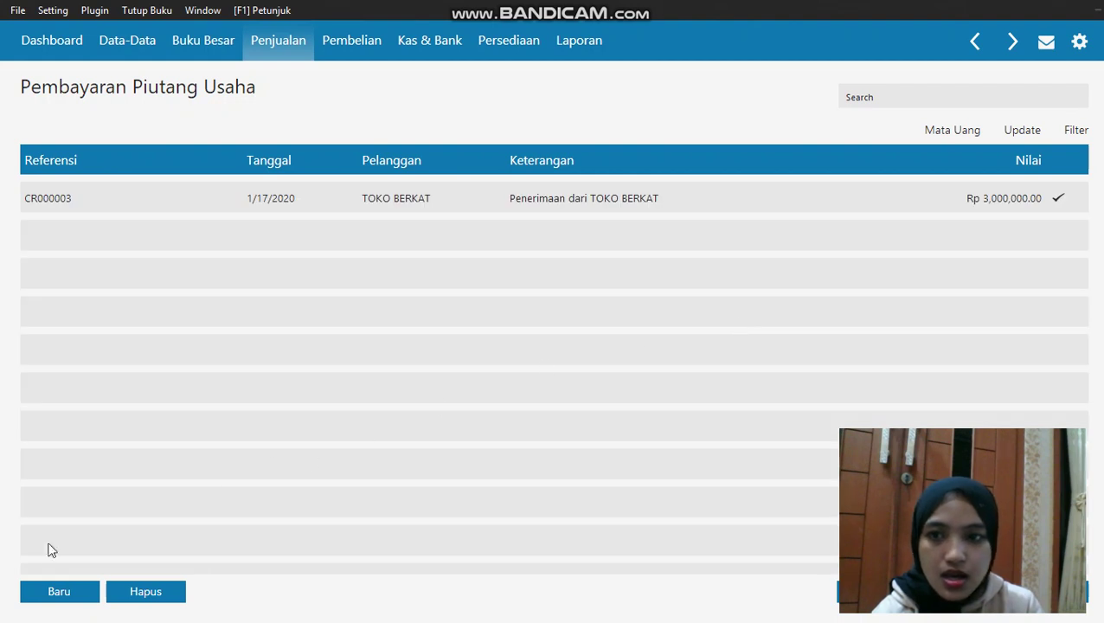
{"action": "left_click", "coordinate": [49, 597]}
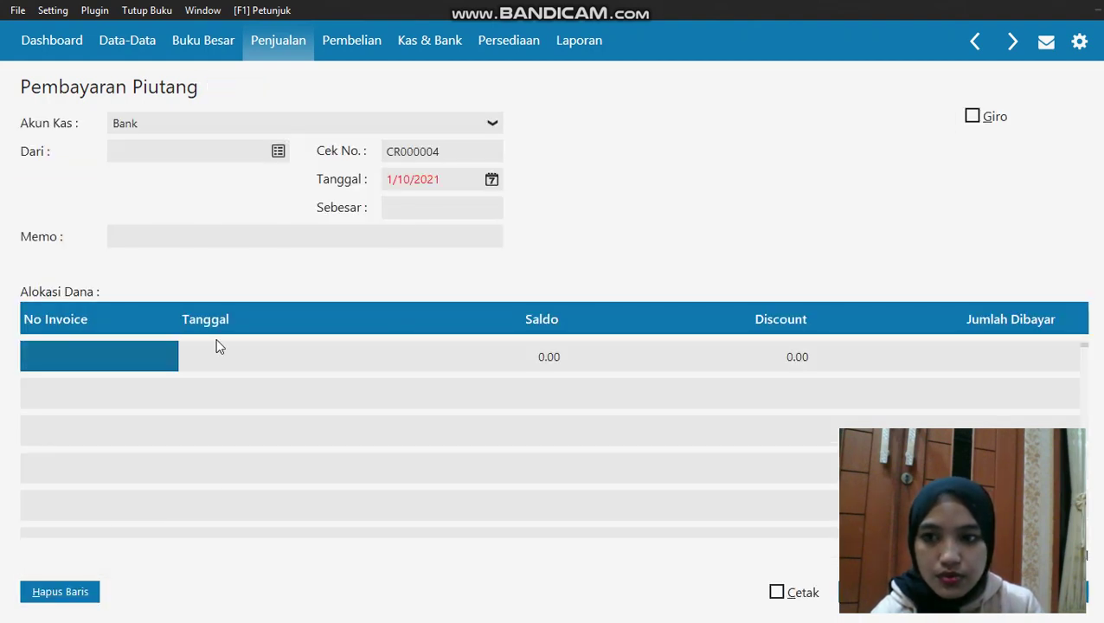
{"action": "left_click", "coordinate": [277, 151]}
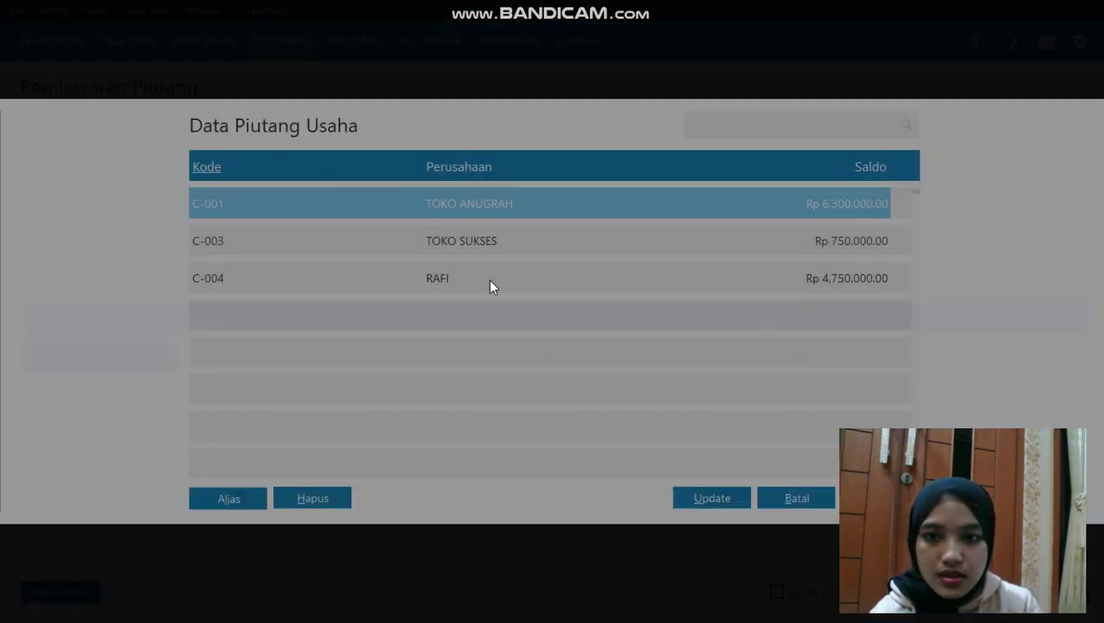
{"action": "double_click", "coordinate": [473, 284]}
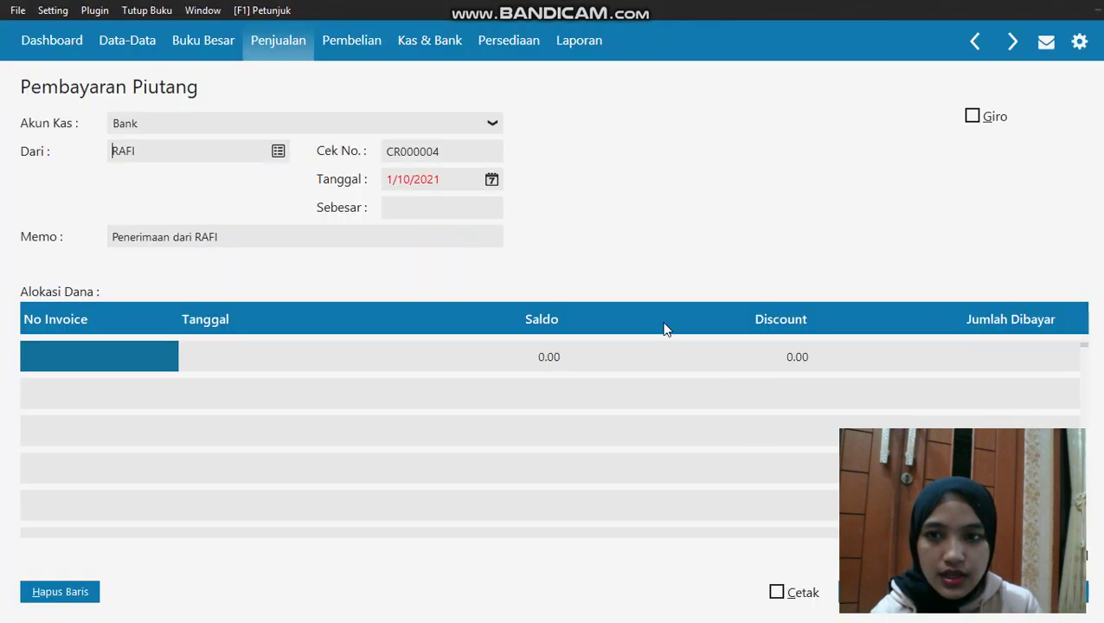
{"action": "left_click", "coordinate": [491, 179]}
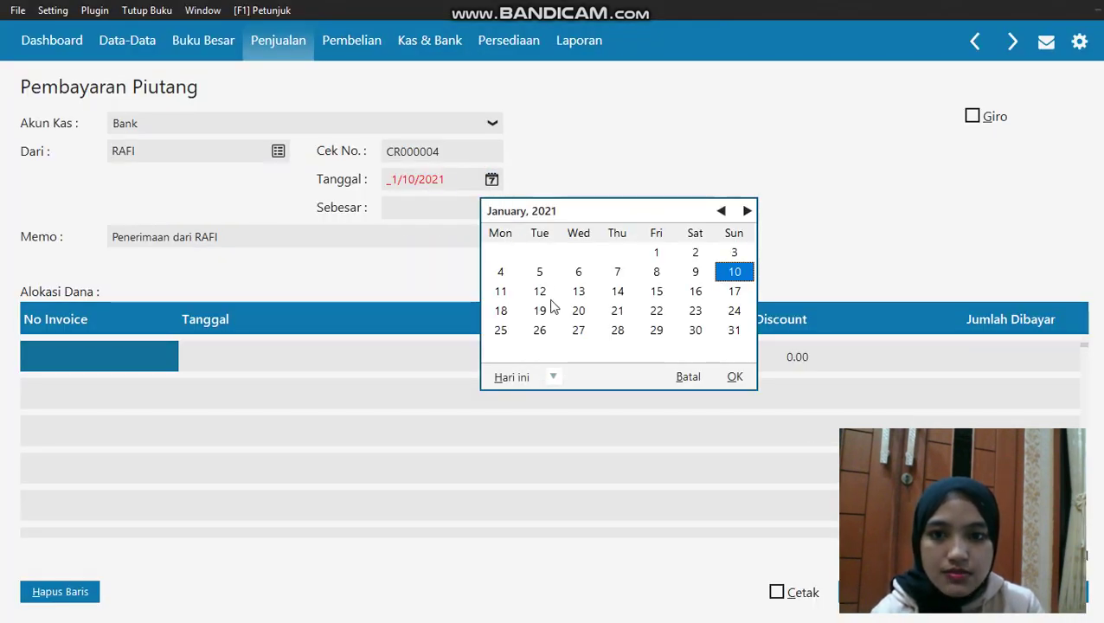
{"action": "left_click", "coordinate": [552, 375]}
{"action": "left_click", "coordinate": [590, 517]}
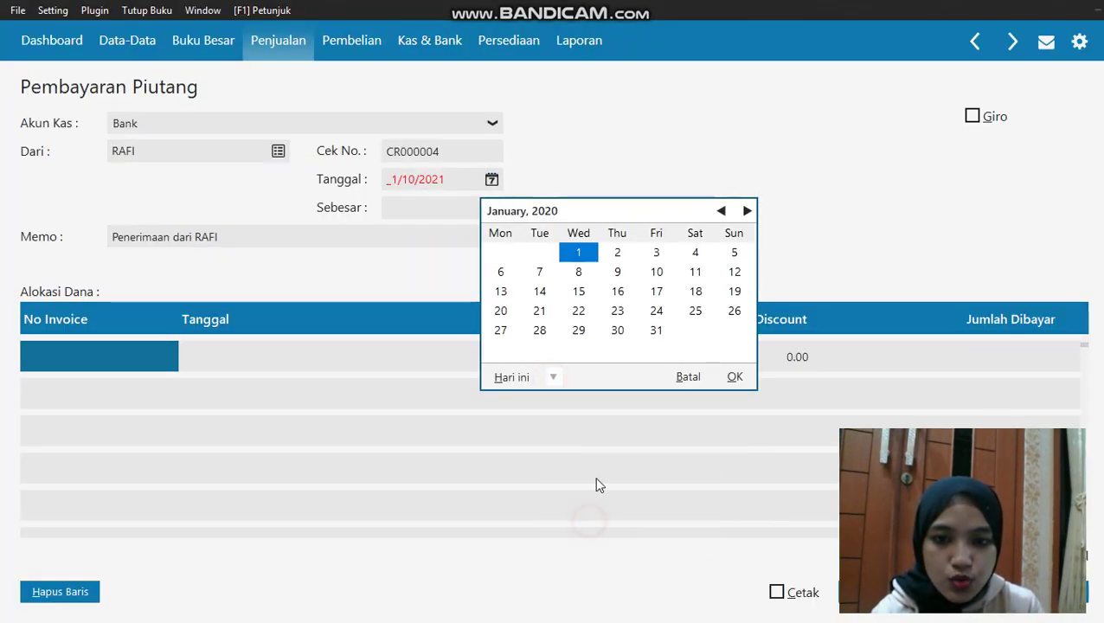
{"action": "left_click", "coordinate": [733, 292]}
{"action": "left_click", "coordinate": [732, 375]}
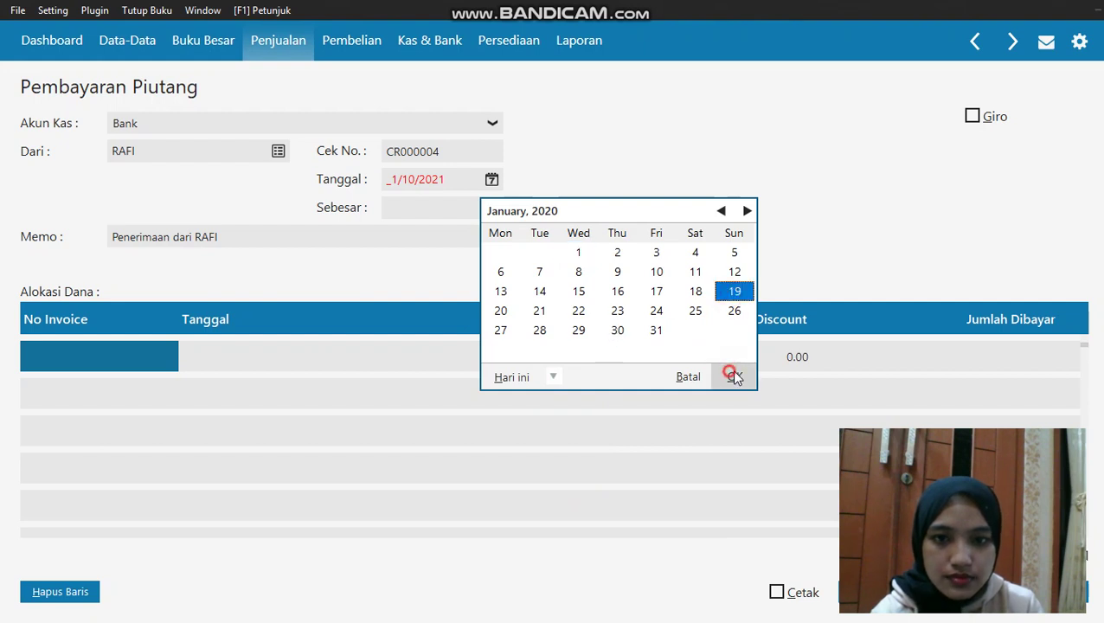
Allocate the payment to invoice INV-005 with 4000000 paid
{"action": "left_click", "coordinate": [157, 352]}
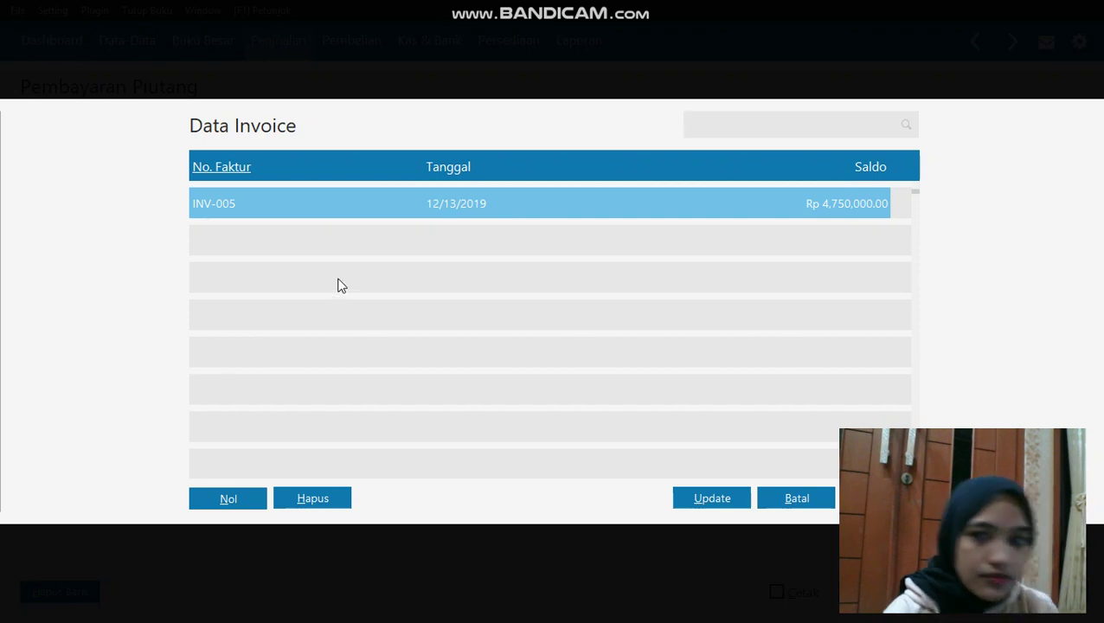
{"action": "double_click", "coordinate": [498, 199]}
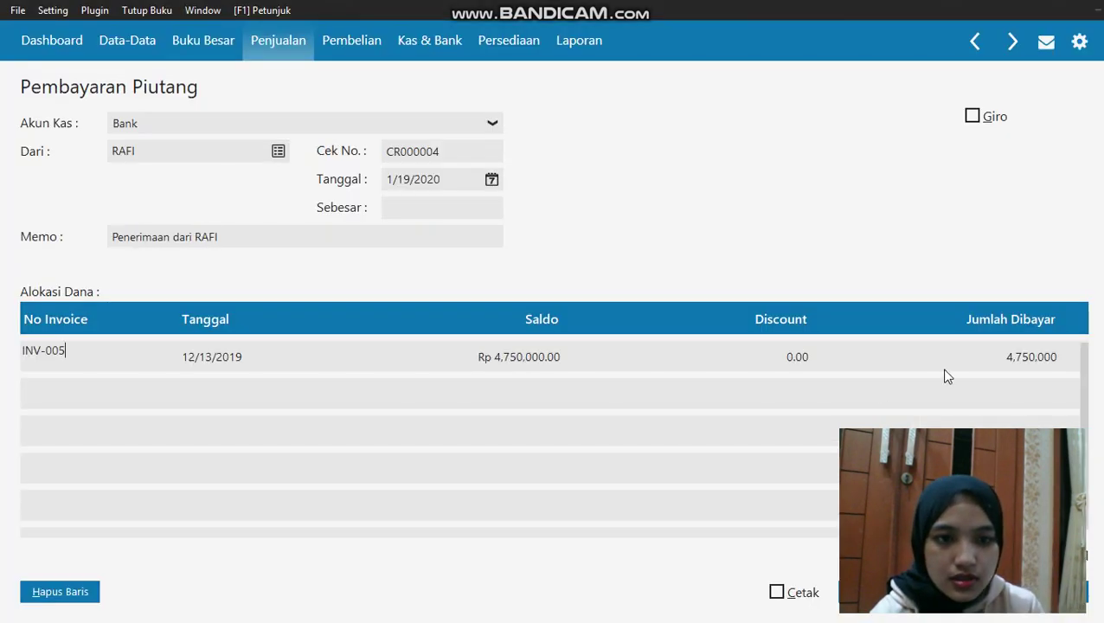
{"action": "left_click", "coordinate": [1008, 361]}
{"action": "key", "text": "BackSpace"}
{"action": "type", "text": "4"}
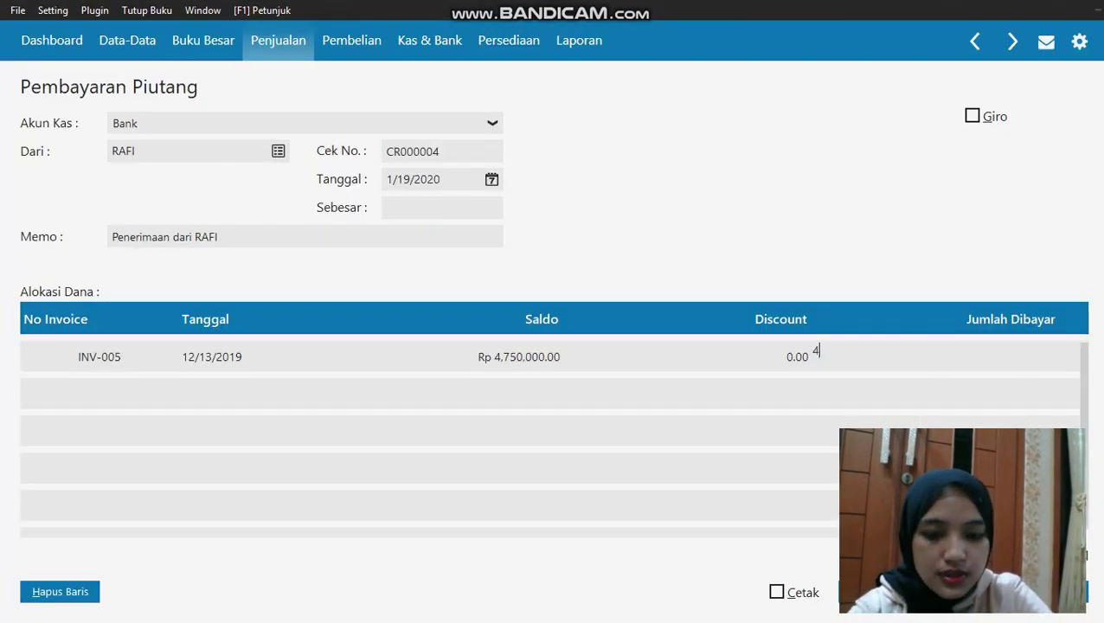
{"action": "type", "text": "000"}
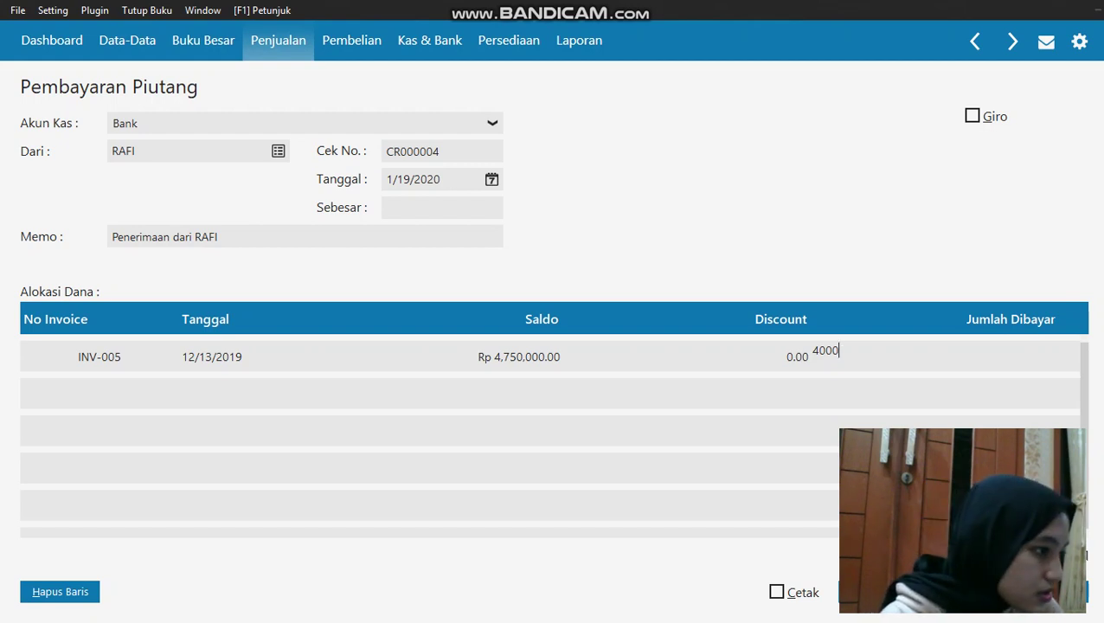
{"action": "type", "text": "000"}
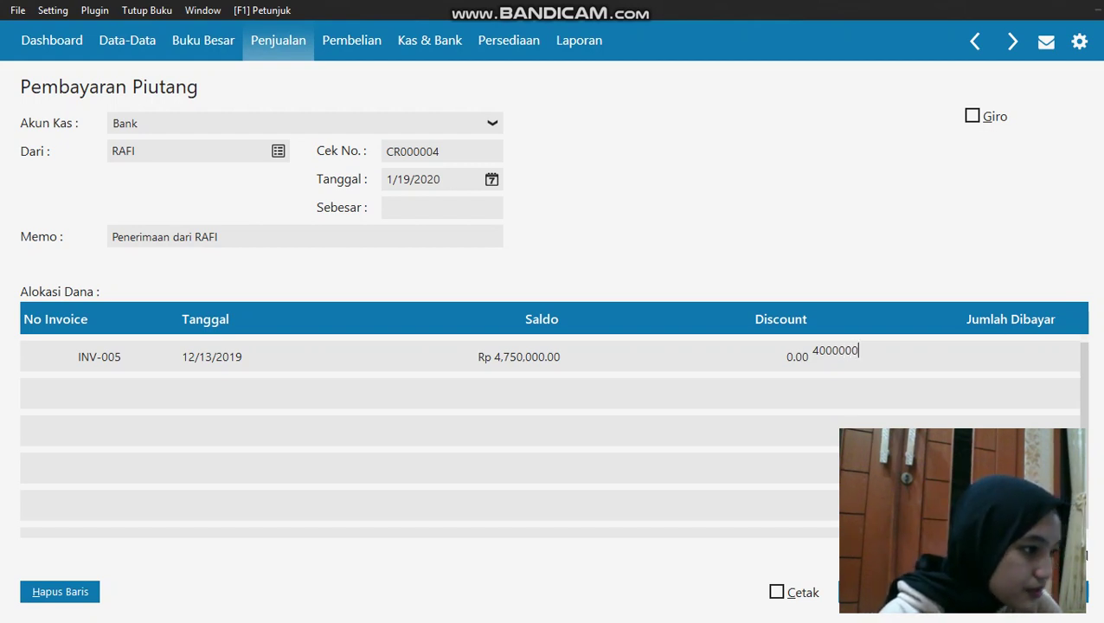
Commit the Rp 4,000,000 amount, save receipt CR000004, and close the form
{"action": "left_click", "coordinate": [1013, 309]}
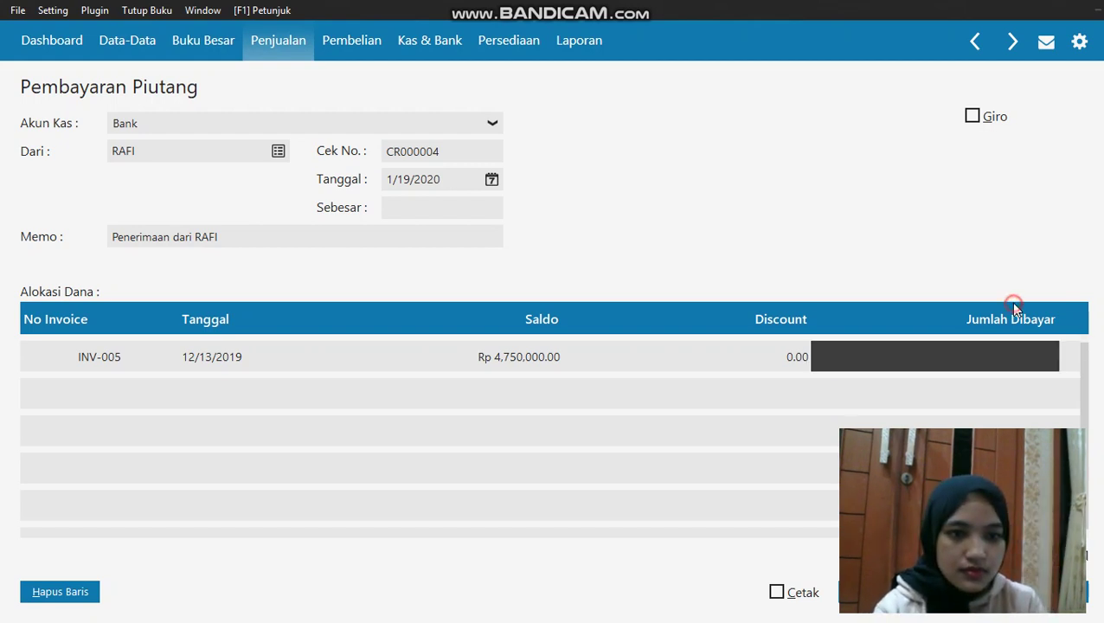
{"action": "left_click", "coordinate": [1003, 272]}
{"action": "left_click", "coordinate": [920, 389]}
{"action": "left_click", "coordinate": [731, 336]}
{"action": "left_click", "coordinate": [712, 379]}
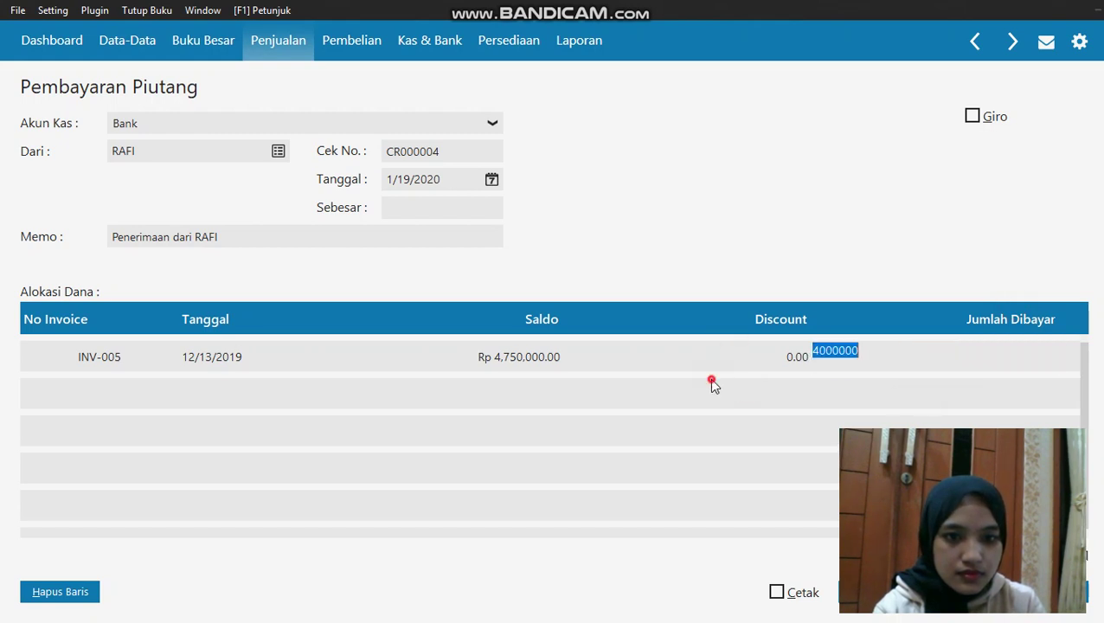
{"action": "left_click", "coordinate": [723, 339]}
{"action": "left_click", "coordinate": [481, 209]}
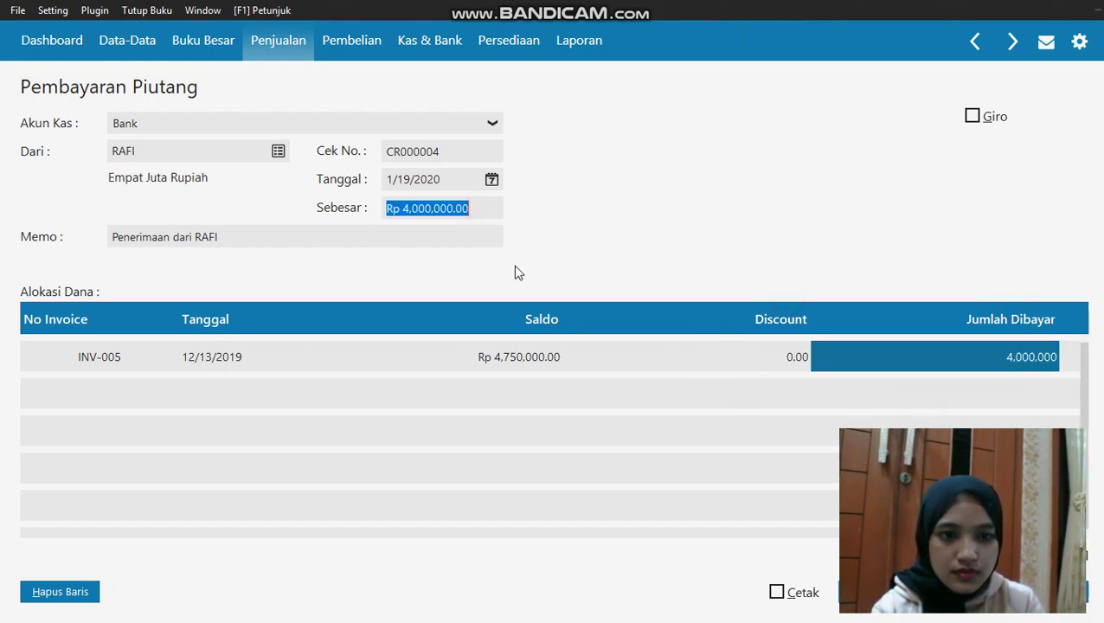
{"action": "left_click", "coordinate": [817, 419]}
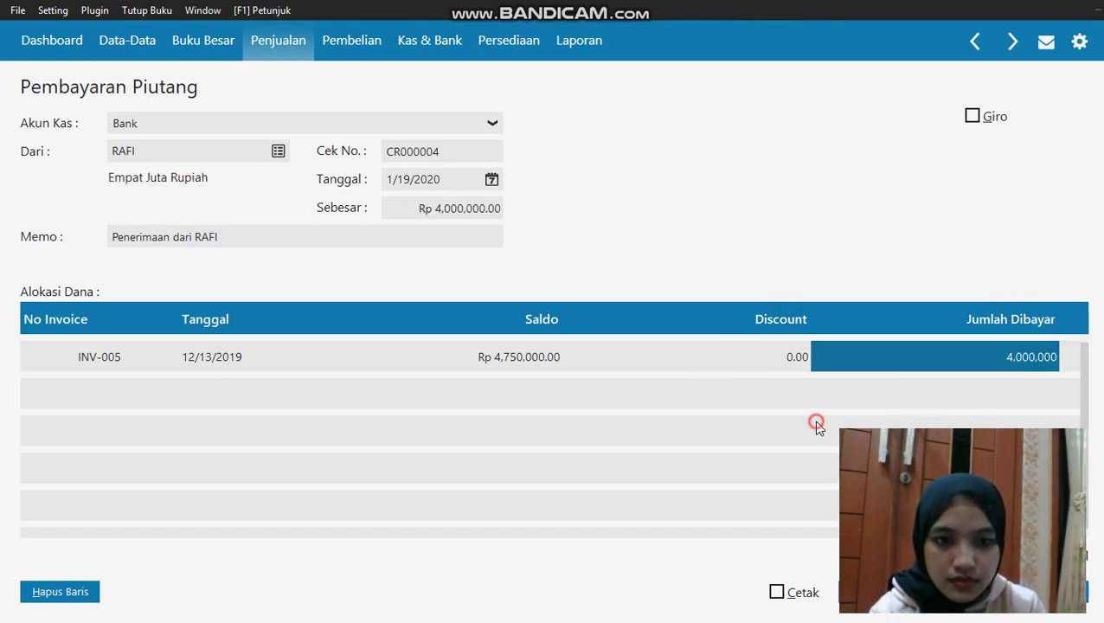
{"action": "left_click", "coordinate": [1077, 593]}
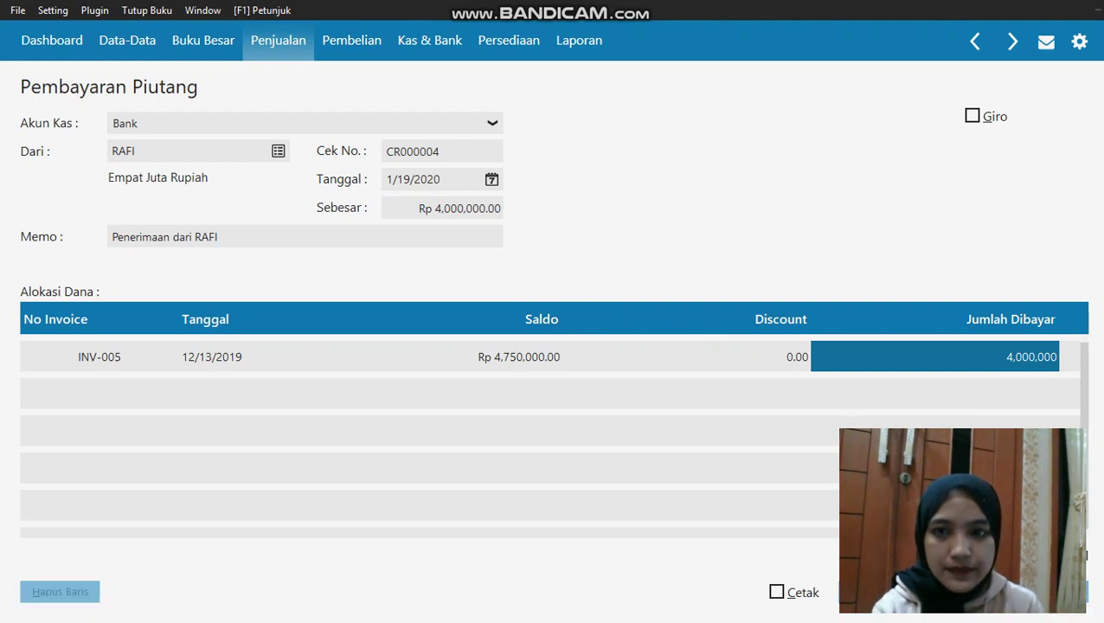
{"action": "left_click", "coordinate": [882, 597]}
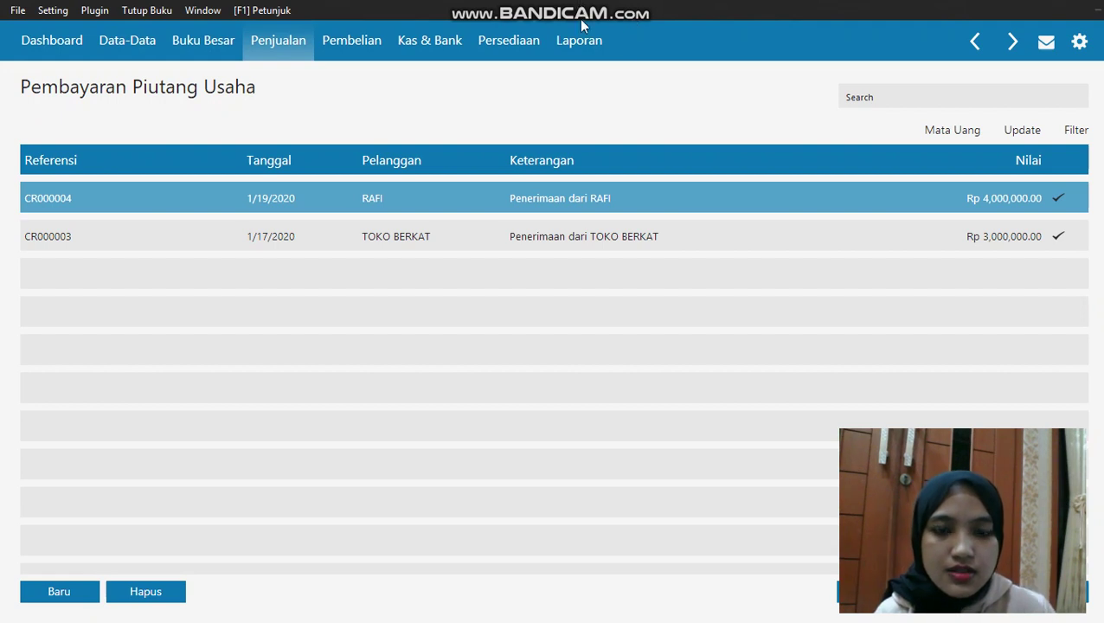
Create receivable payment CR000005 with Bank as cash account and TOKO ANUGRAH as payer
{"action": "left_click", "coordinate": [277, 39]}
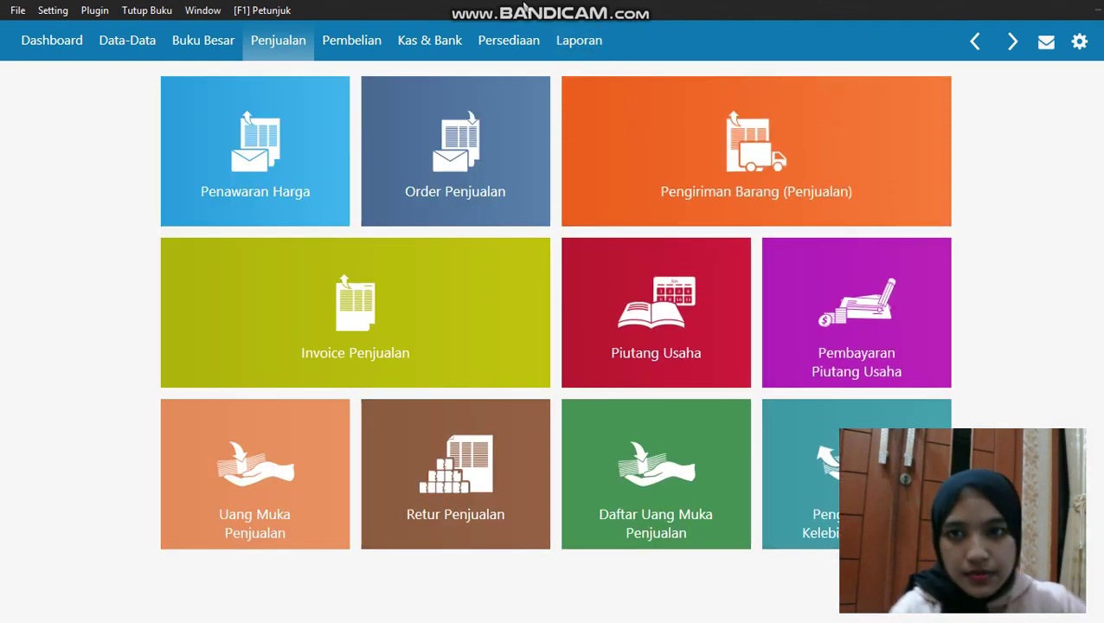
{"action": "left_click", "coordinate": [800, 294]}
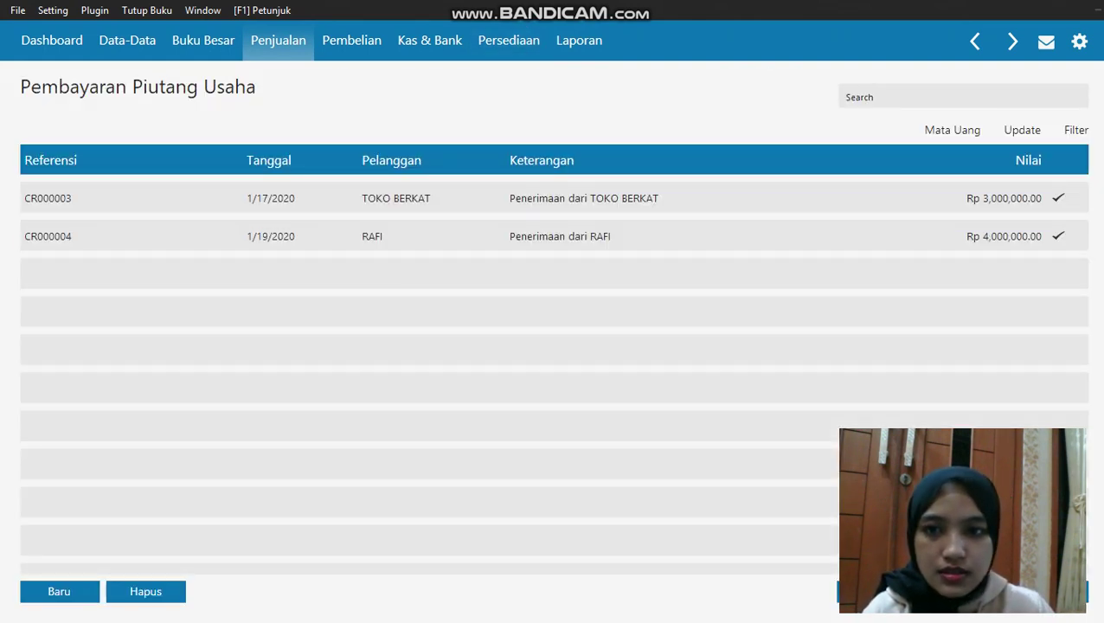
{"action": "left_click", "coordinate": [52, 591]}
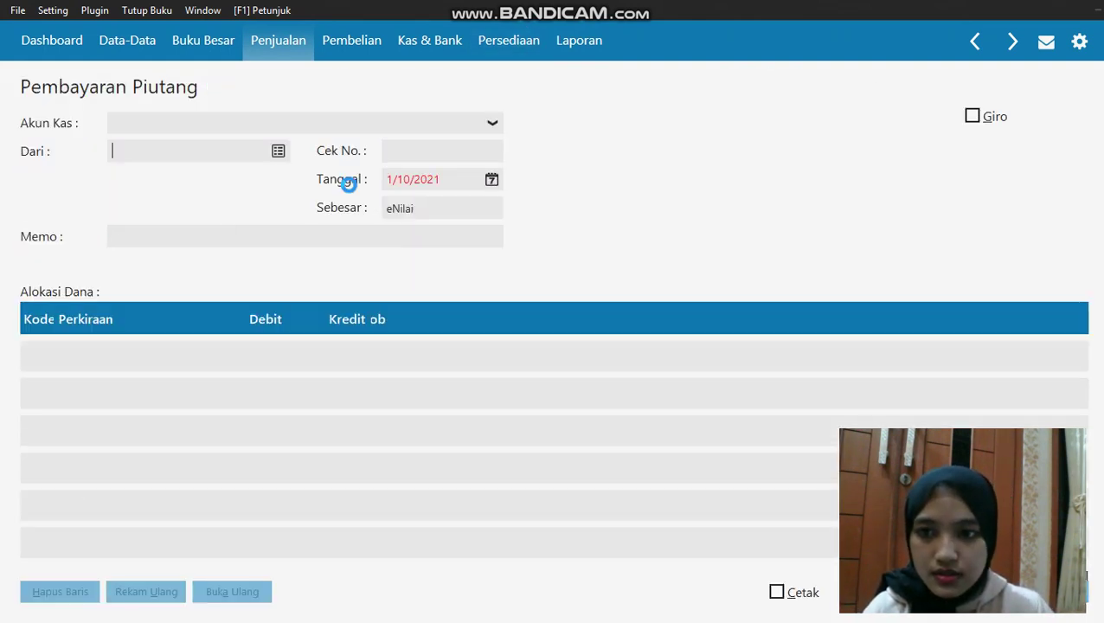
{"action": "left_click", "coordinate": [374, 123]}
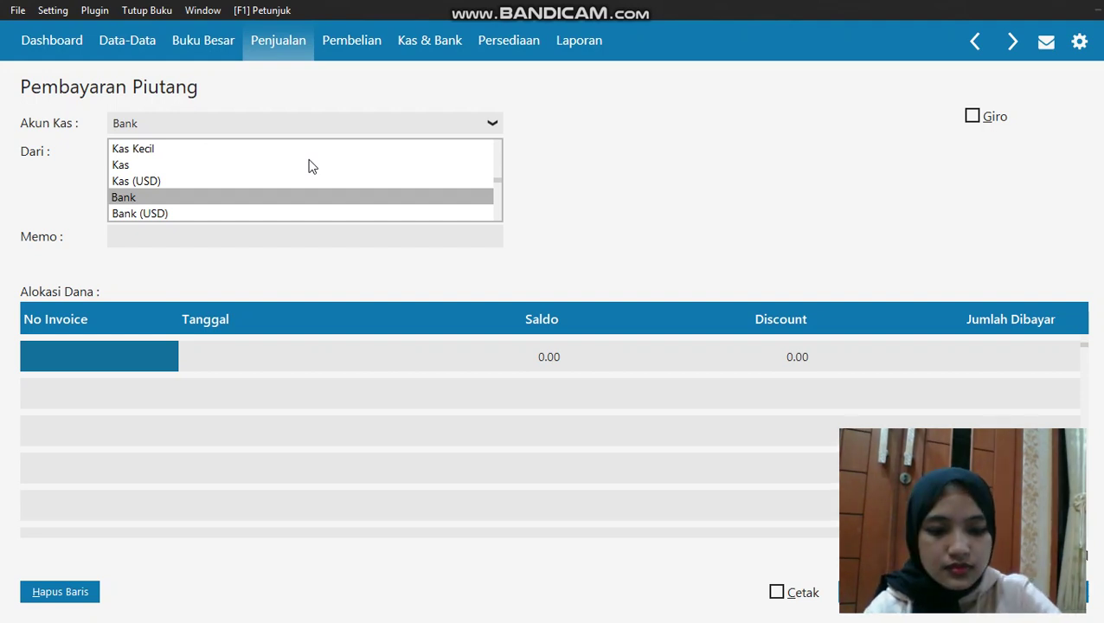
{"action": "left_click", "coordinate": [464, 20]}
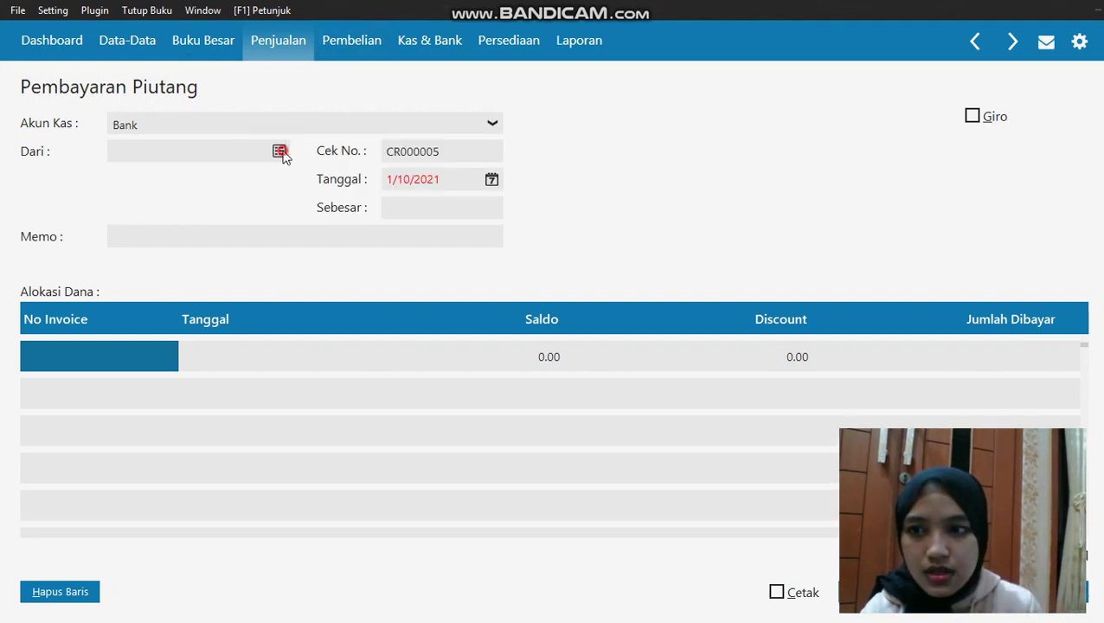
{"action": "left_click", "coordinate": [278, 150]}
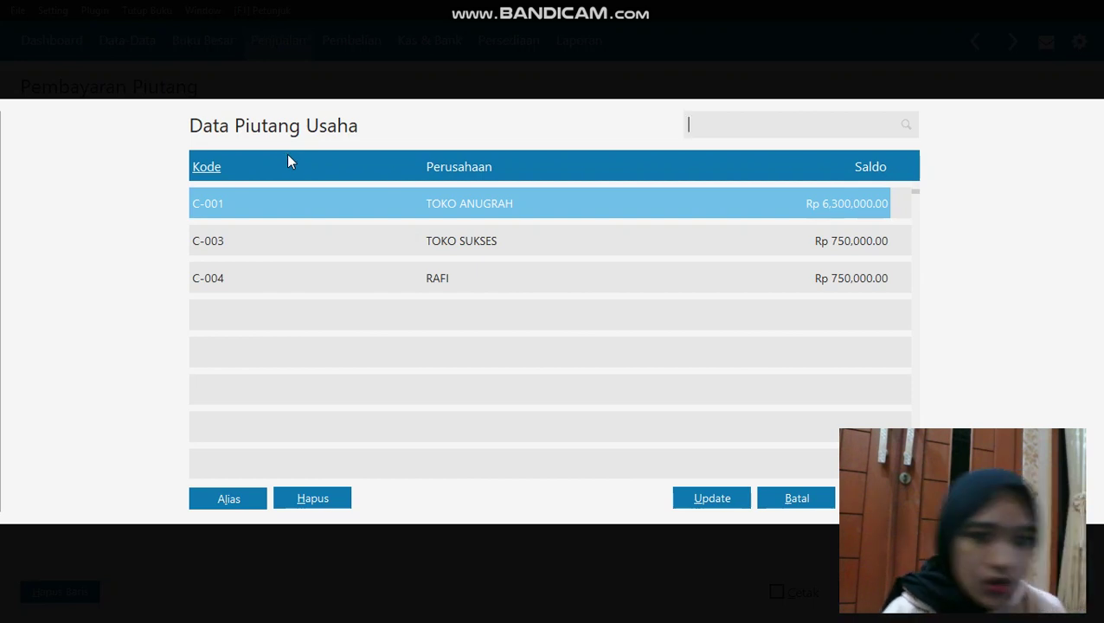
{"action": "left_click", "coordinate": [346, 222]}
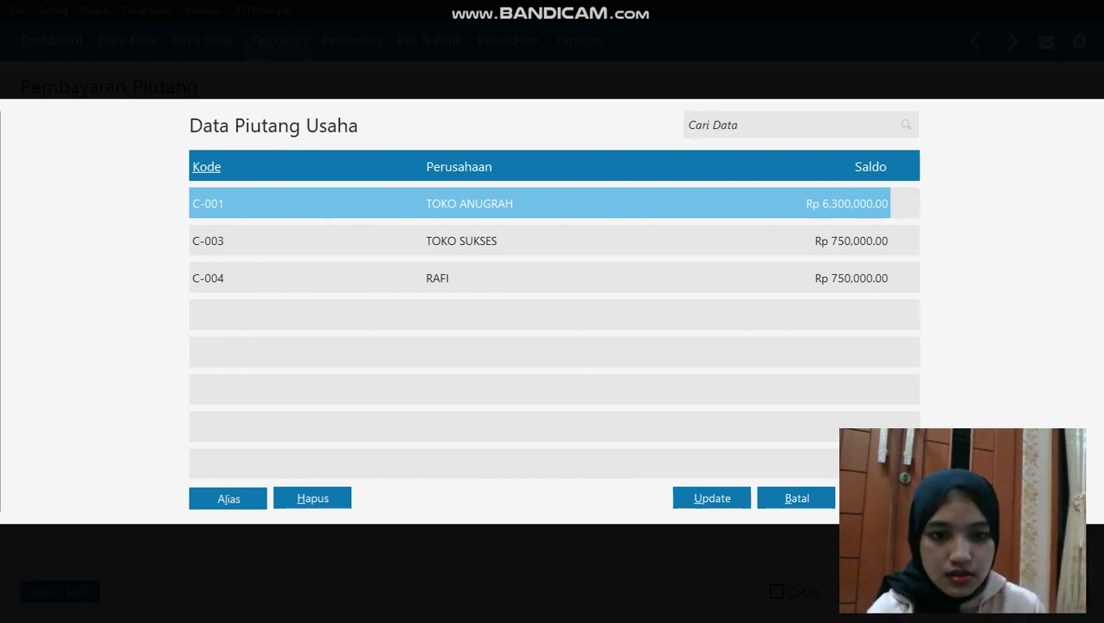
{"action": "key", "text": "Return"}
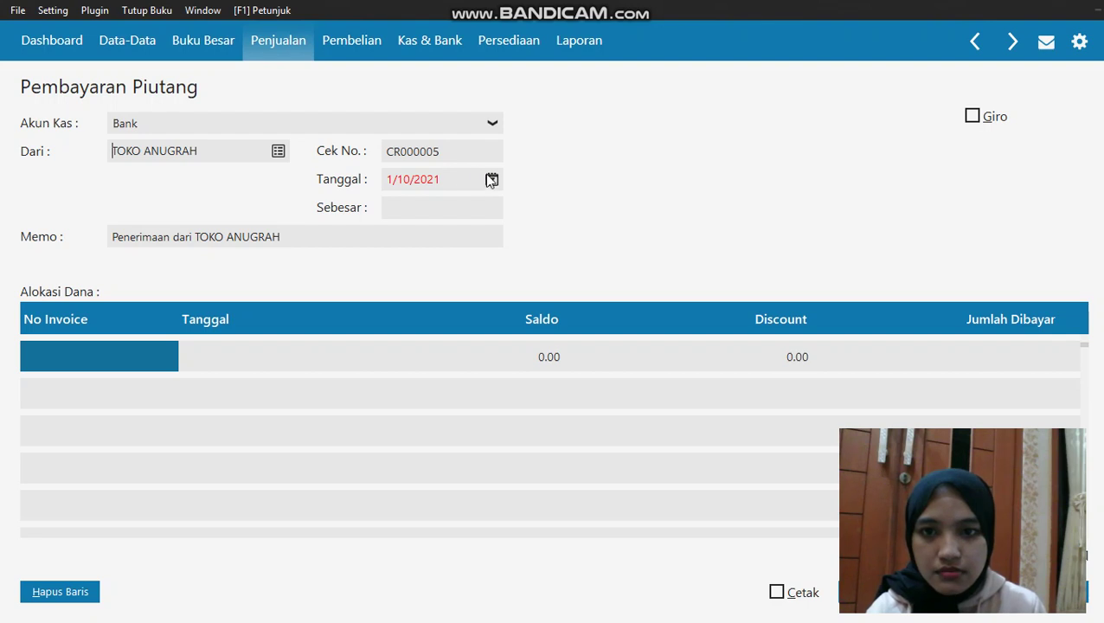
{"action": "left_click", "coordinate": [490, 179]}
Set the TOKO ANUGRAH payment date to 1/20/2020
{"action": "left_click", "coordinate": [551, 378]}
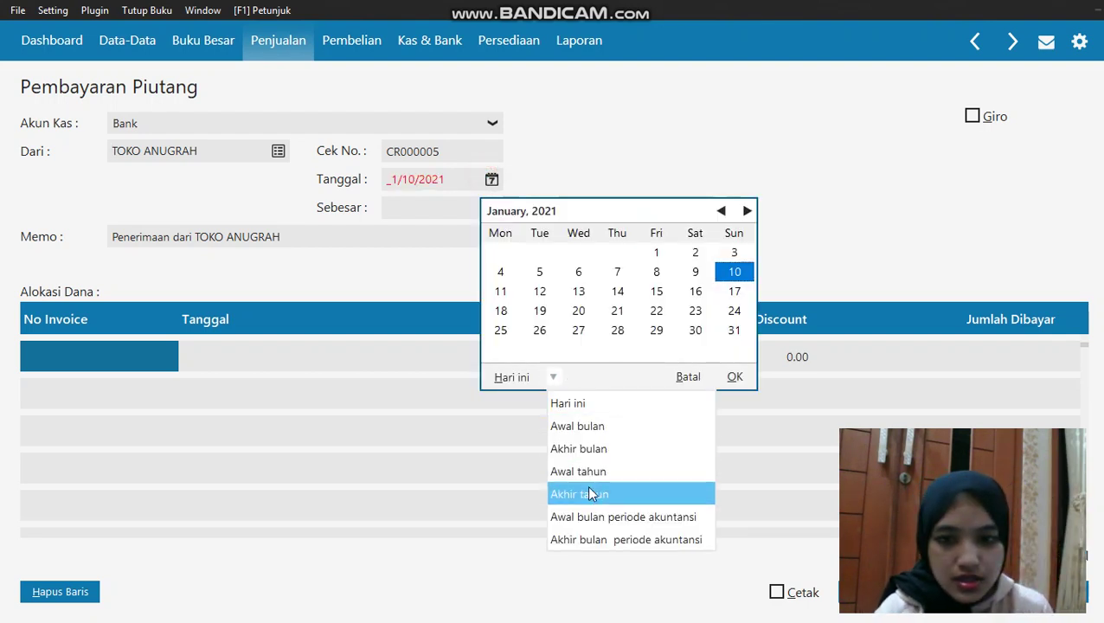
{"action": "left_click", "coordinate": [575, 516]}
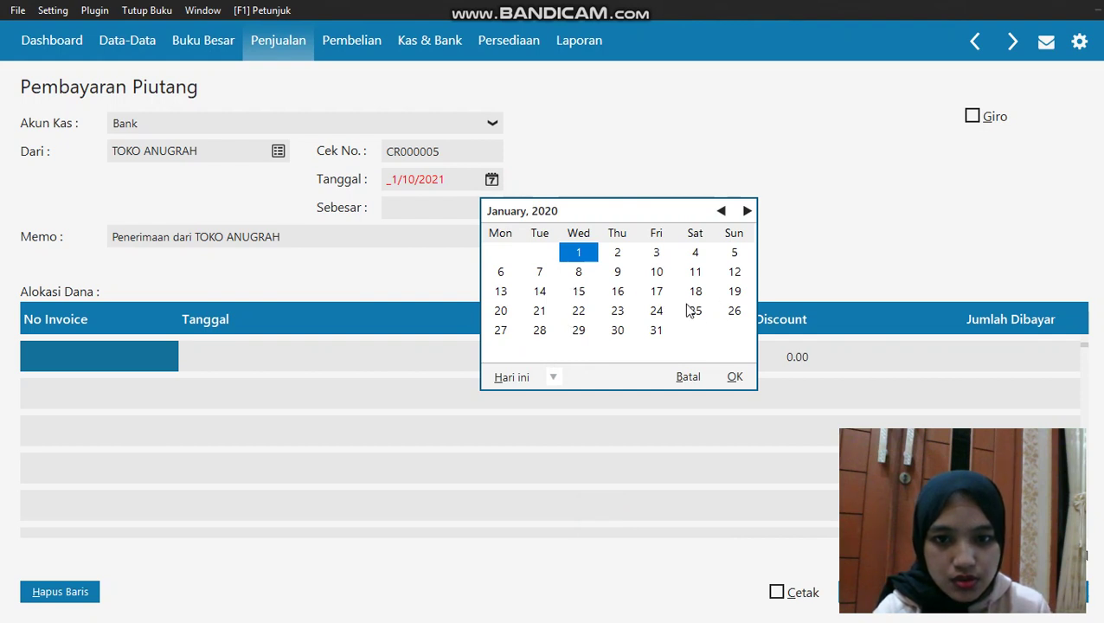
{"action": "left_click", "coordinate": [515, 312]}
{"action": "left_click", "coordinate": [726, 377]}
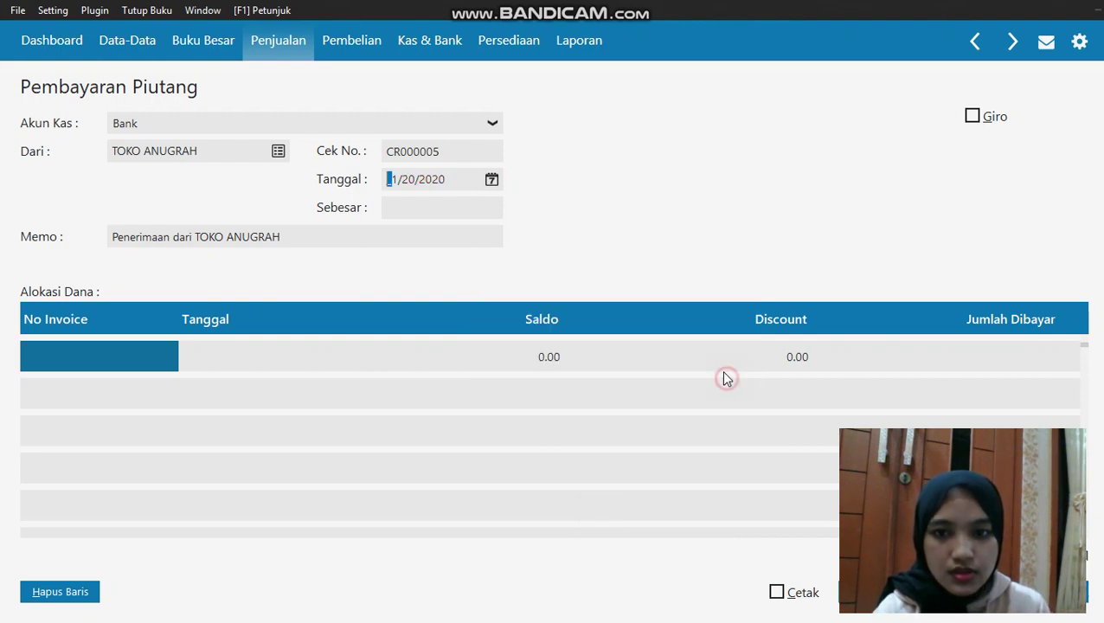
Apply the payment to invoices INV-001 and INV-002
{"action": "double_click", "coordinate": [146, 357]}
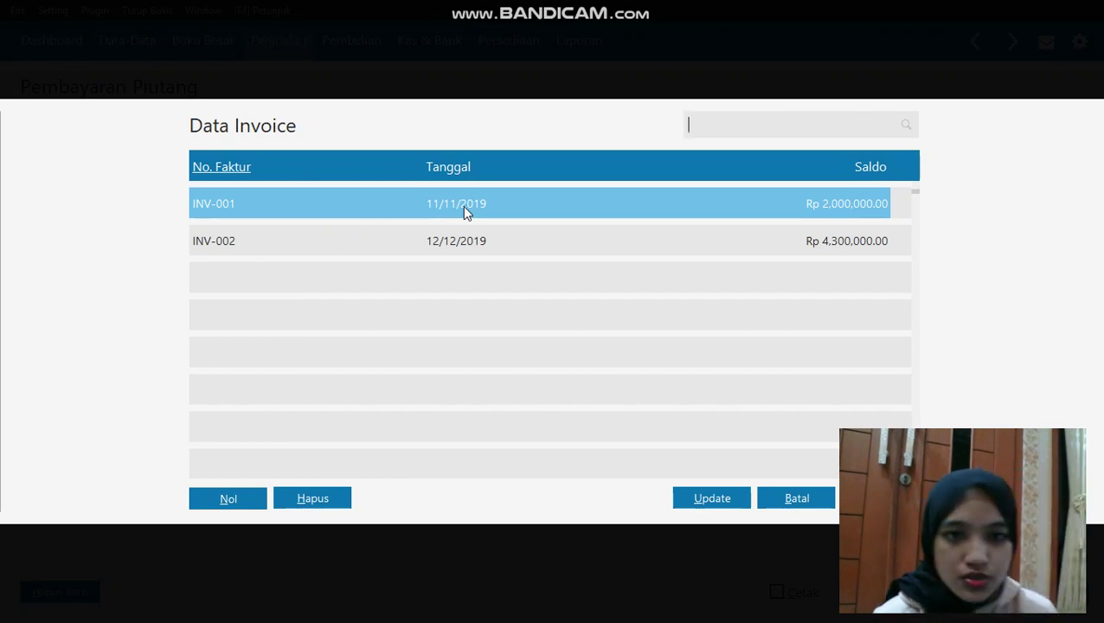
{"action": "key", "text": "Return"}
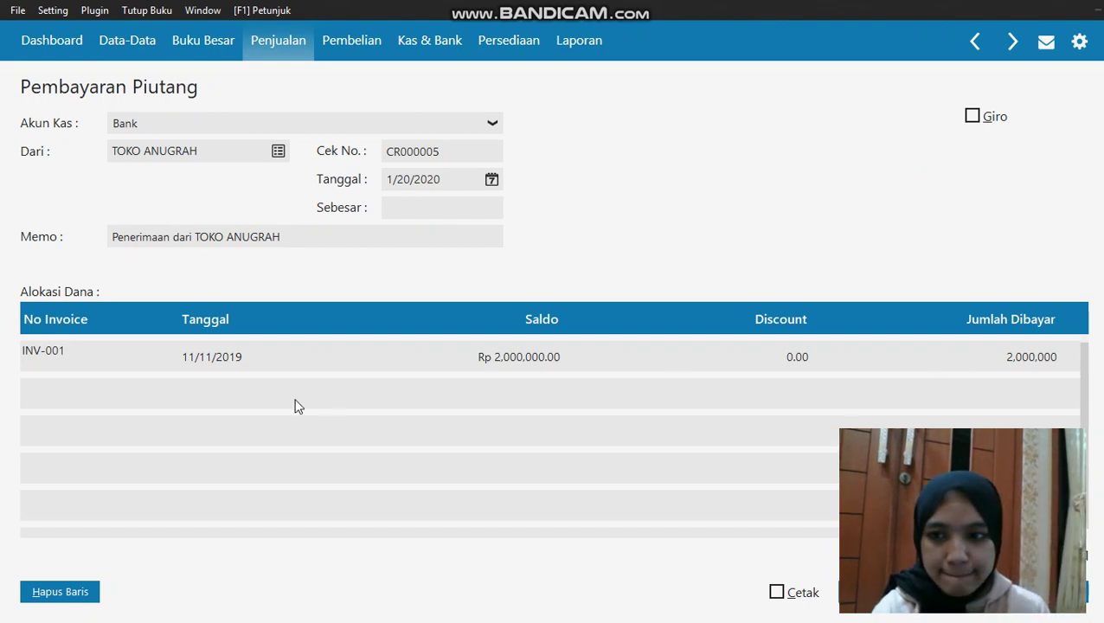
{"action": "left_click", "coordinate": [85, 387]}
{"action": "left_click", "coordinate": [67, 401]}
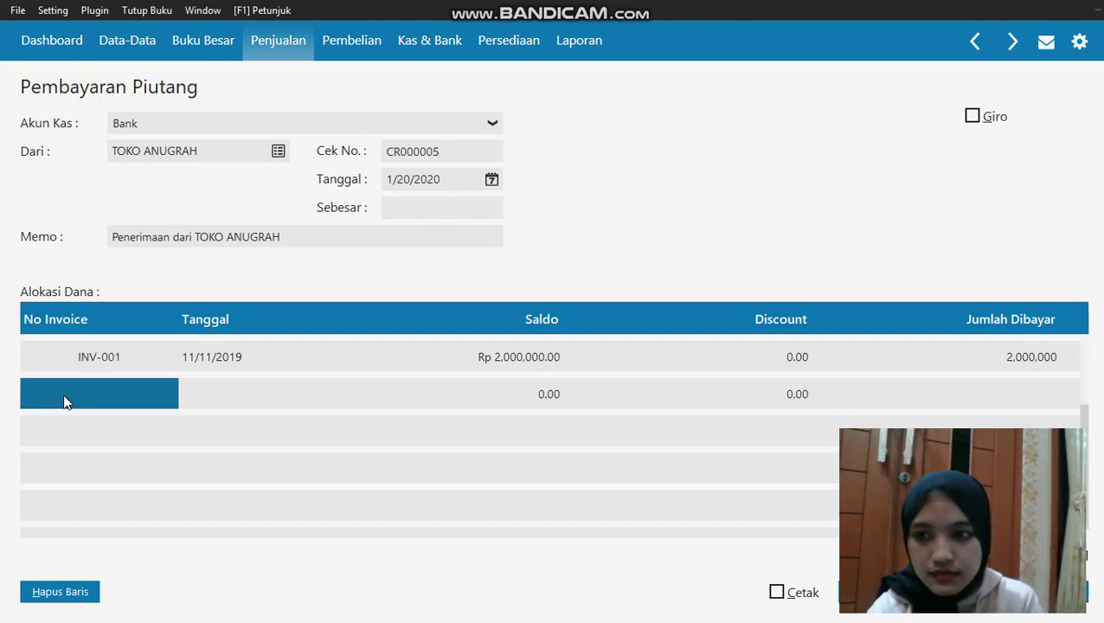
{"action": "left_click", "coordinate": [64, 398]}
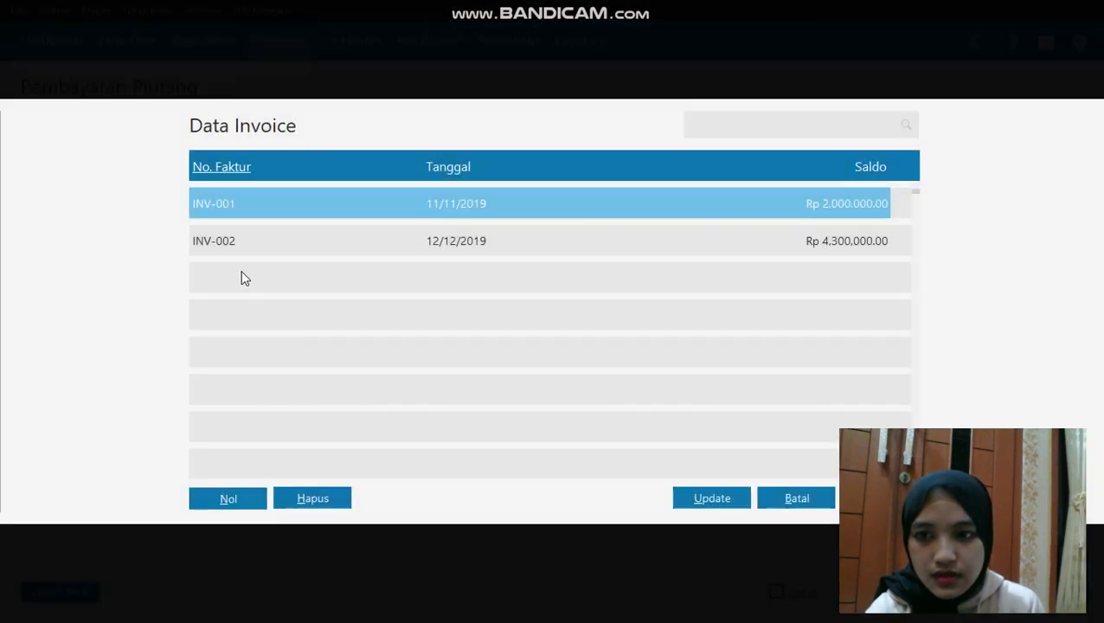
{"action": "left_click", "coordinate": [253, 246]}
{"action": "left_click", "coordinate": [880, 498]}
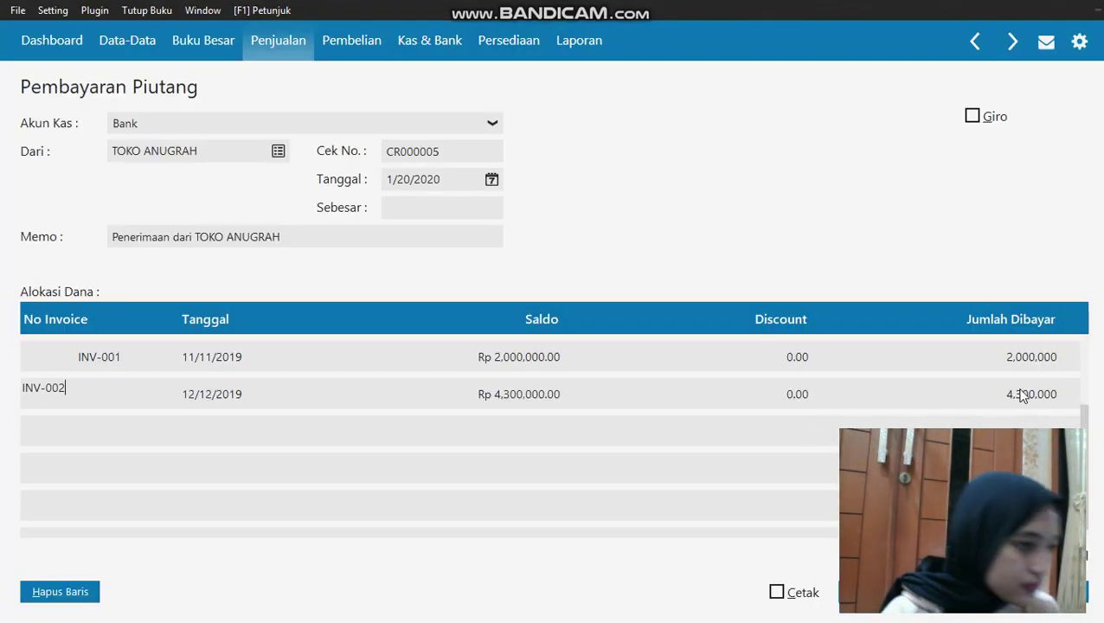
Change INV-002's paid amount to 4,000,000, bringing the total to Rp 6,000,000
{"action": "left_click", "coordinate": [1020, 396]}
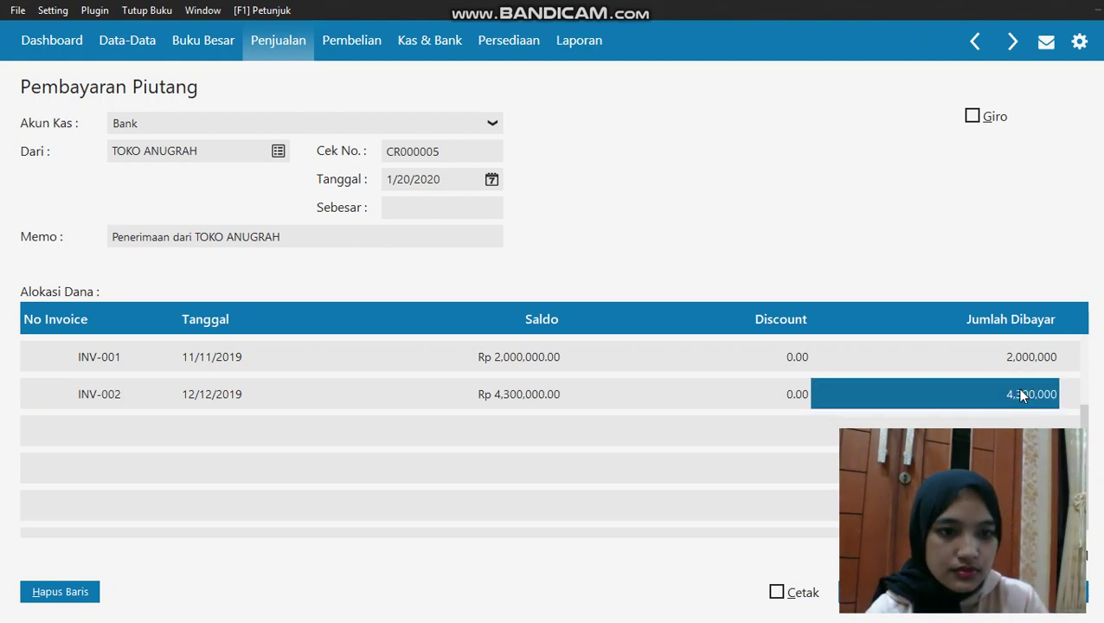
{"action": "left_click", "coordinate": [946, 391]}
{"action": "key", "text": "BackSpace"}
{"action": "type", "text": "4000000"}
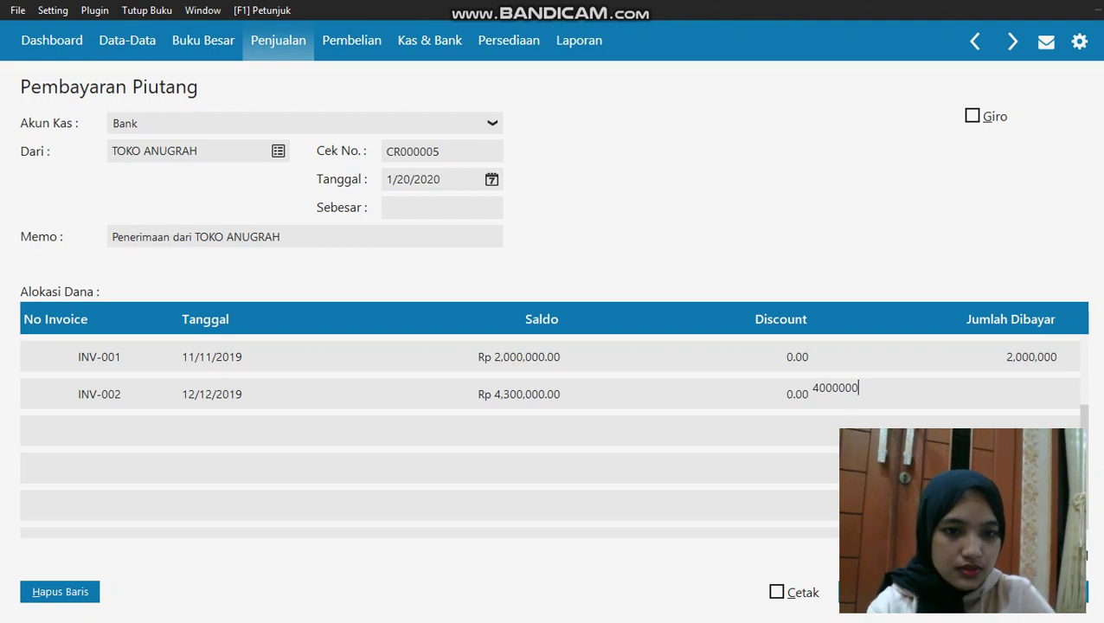
{"action": "key", "text": "Return"}
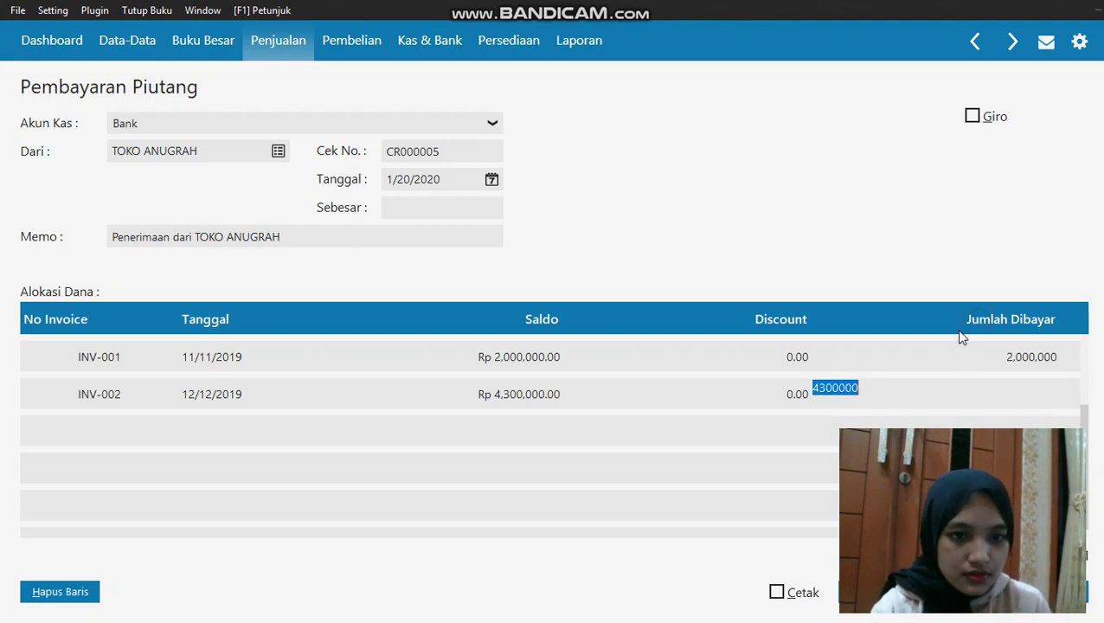
{"action": "key", "text": "Return"}
{"action": "left_click", "coordinate": [482, 208]}
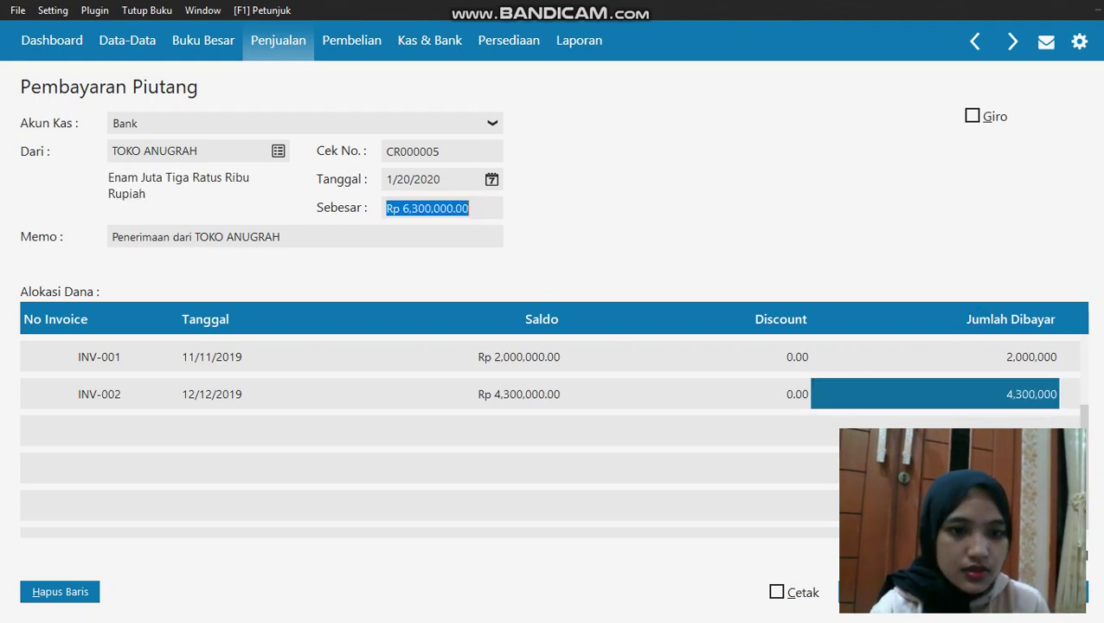
{"action": "left_click", "coordinate": [1030, 392]}
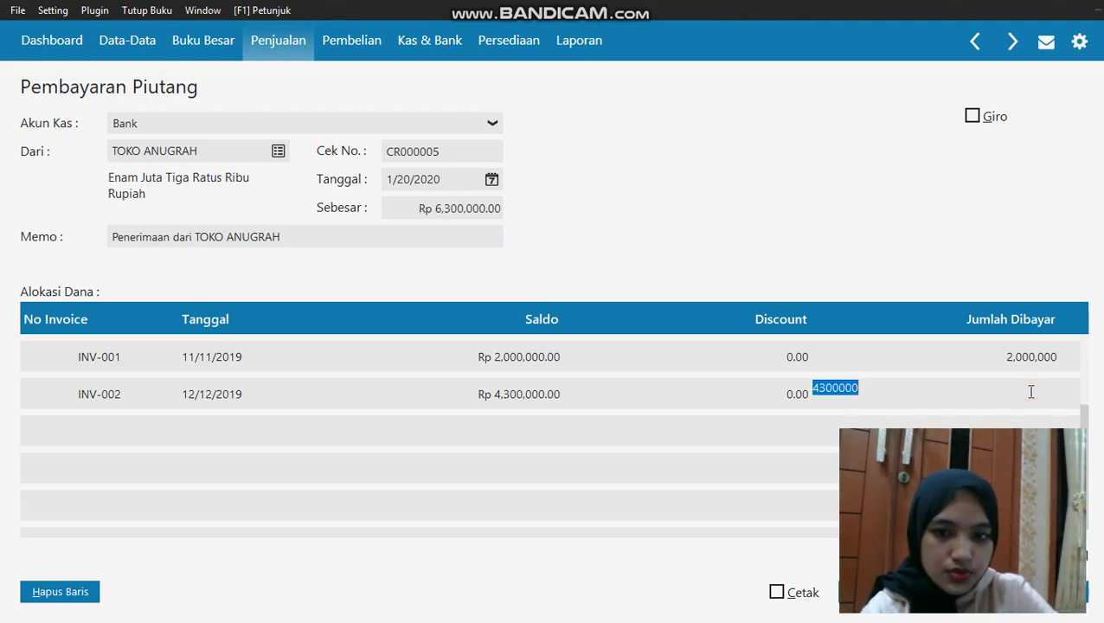
{"action": "key", "text": "BackSpace"}
{"action": "type", "text": "40"}
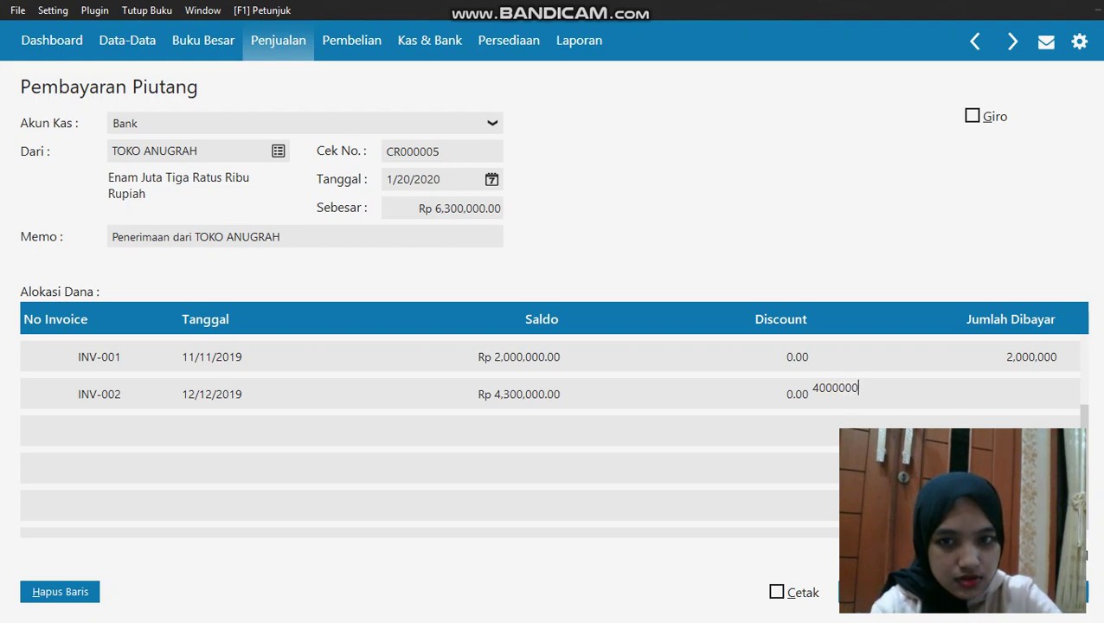
{"action": "left_click", "coordinate": [484, 208]}
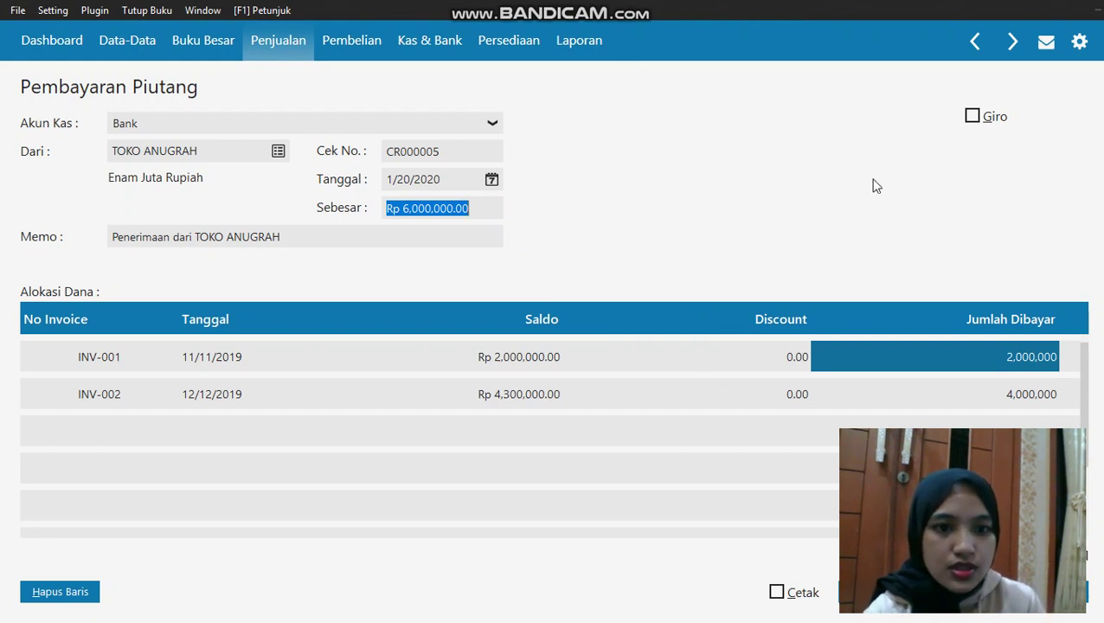
Mark the payment as giro BG010023 with due date 1/24/2020
{"action": "left_click", "coordinate": [972, 116]}
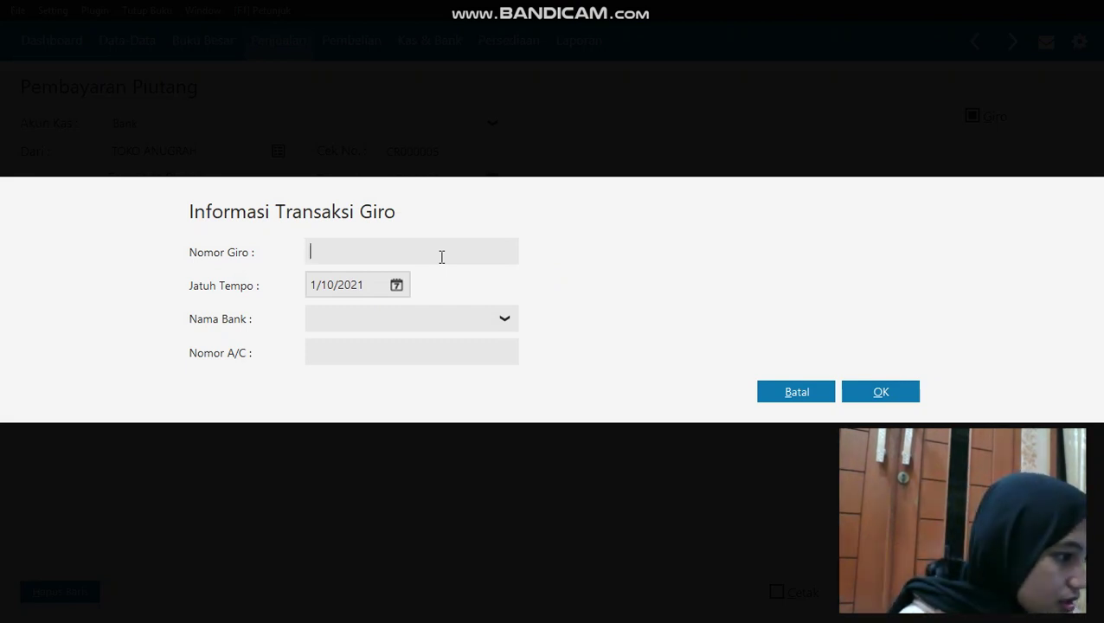
{"action": "type", "text": "BG"}
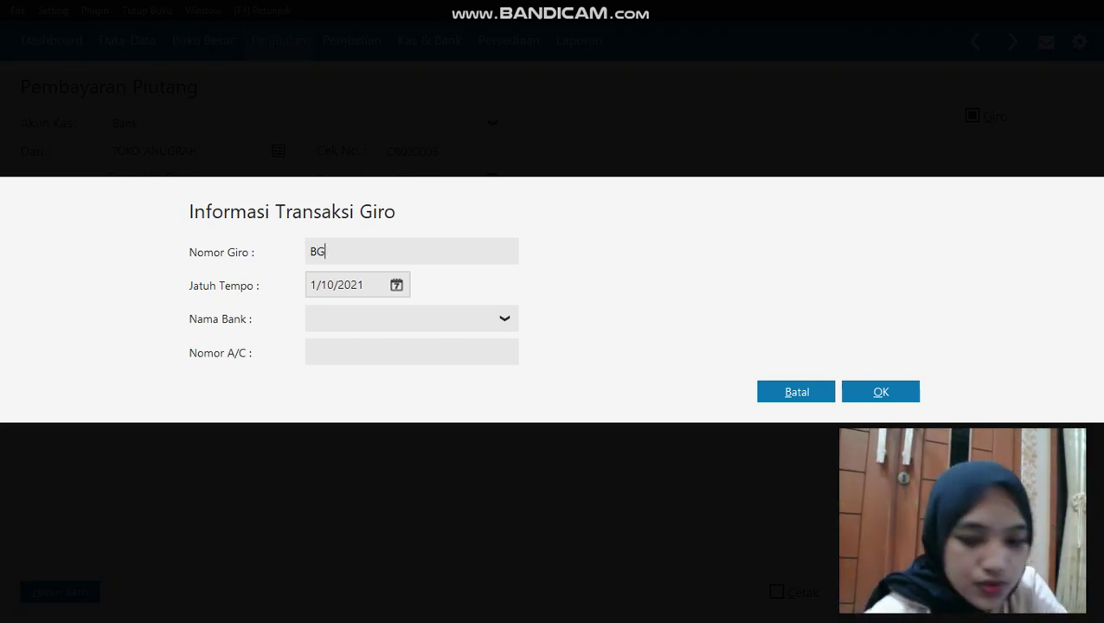
{"action": "type", "text": "01"}
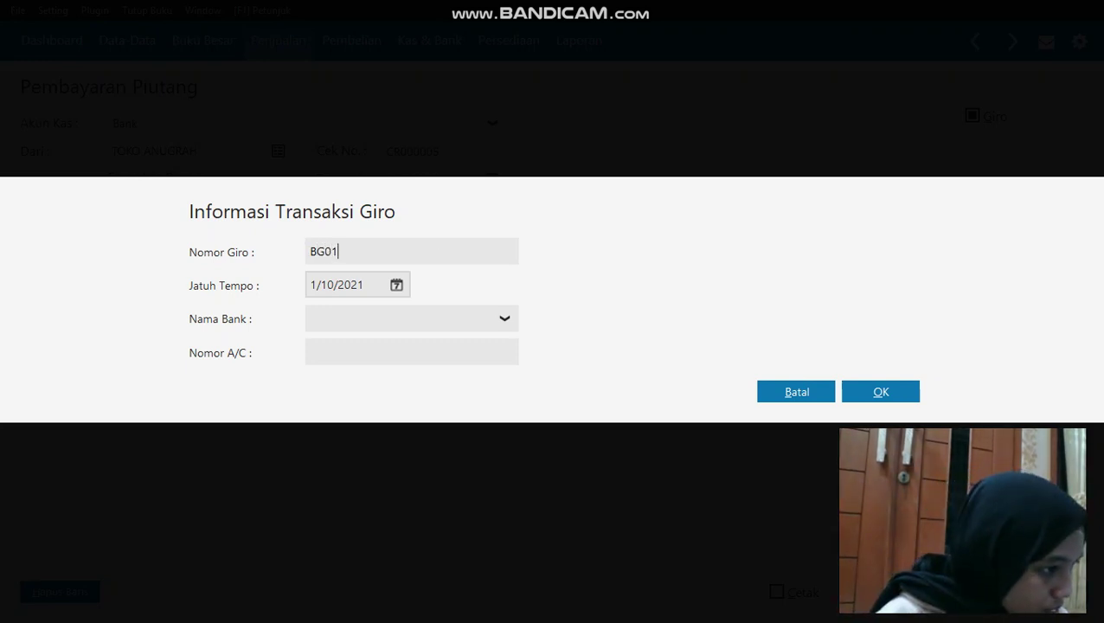
{"action": "type", "text": "0023"}
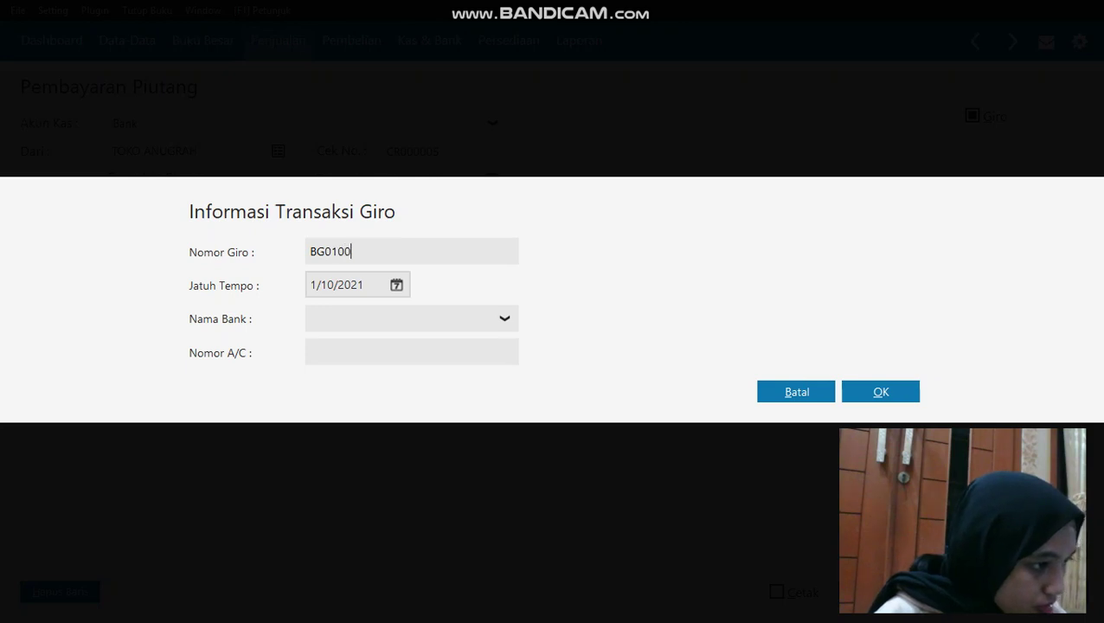
{"action": "left_click", "coordinate": [396, 285]}
{"action": "left_click", "coordinate": [459, 481]}
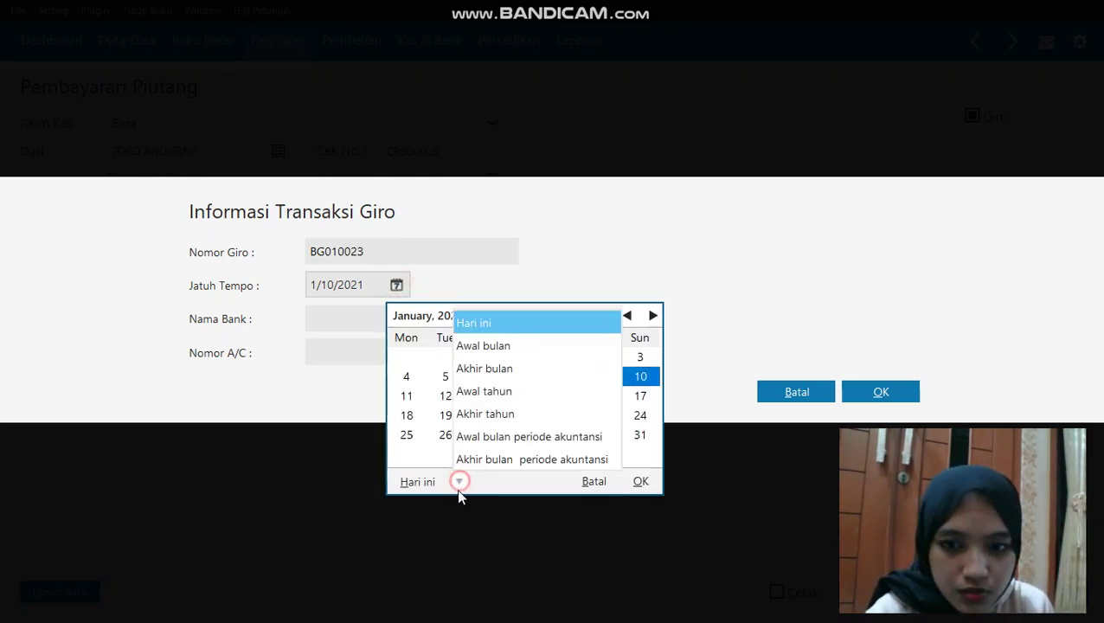
{"action": "left_click", "coordinate": [505, 438]}
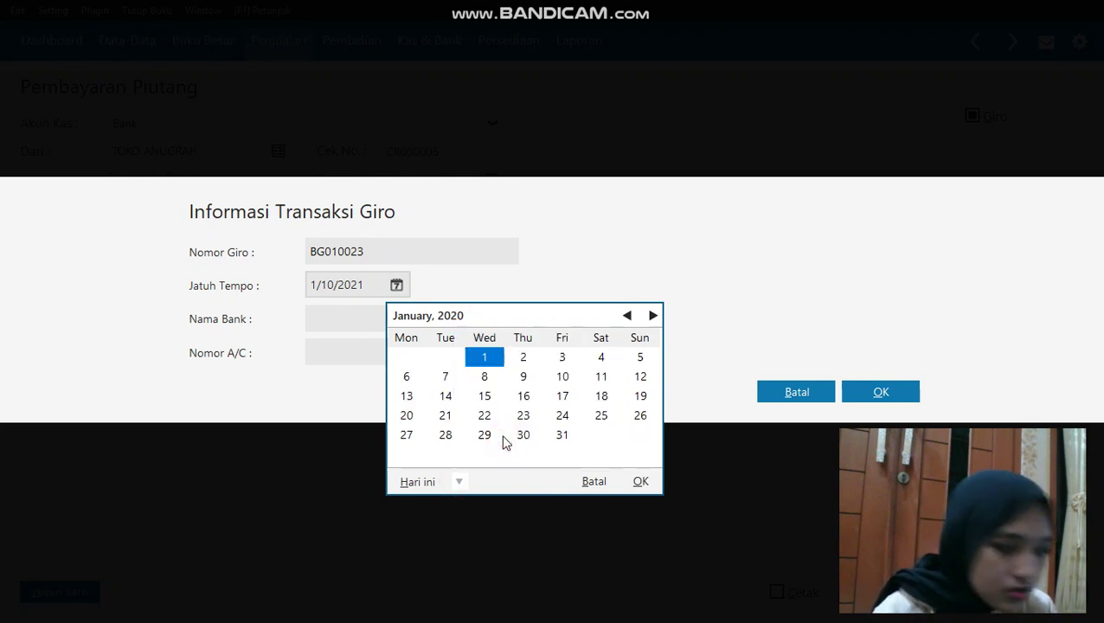
{"action": "left_click", "coordinate": [562, 414]}
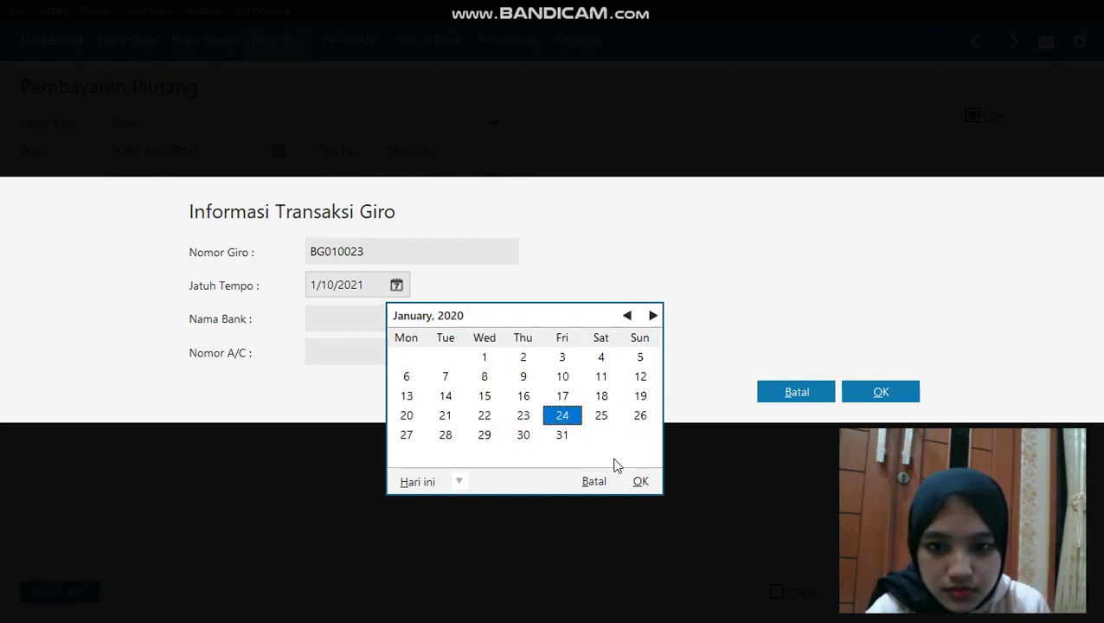
{"action": "left_click", "coordinate": [640, 480]}
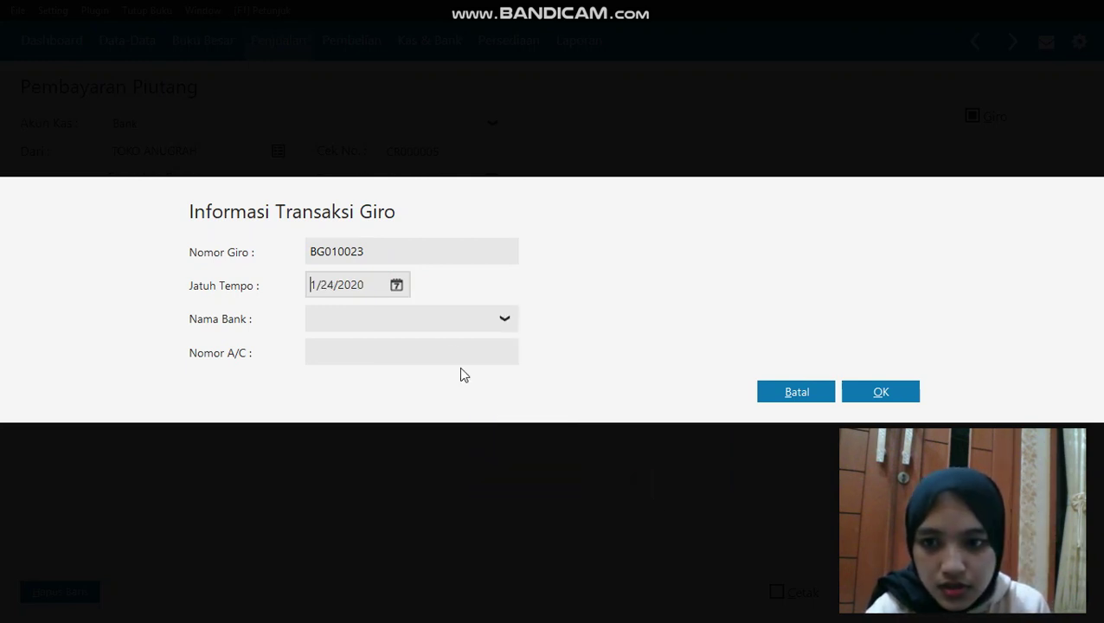
Confirm the giro details, save receipt CR000005, and close the payments list
{"action": "left_click", "coordinate": [507, 319]}
{"action": "left_click", "coordinate": [478, 317]}
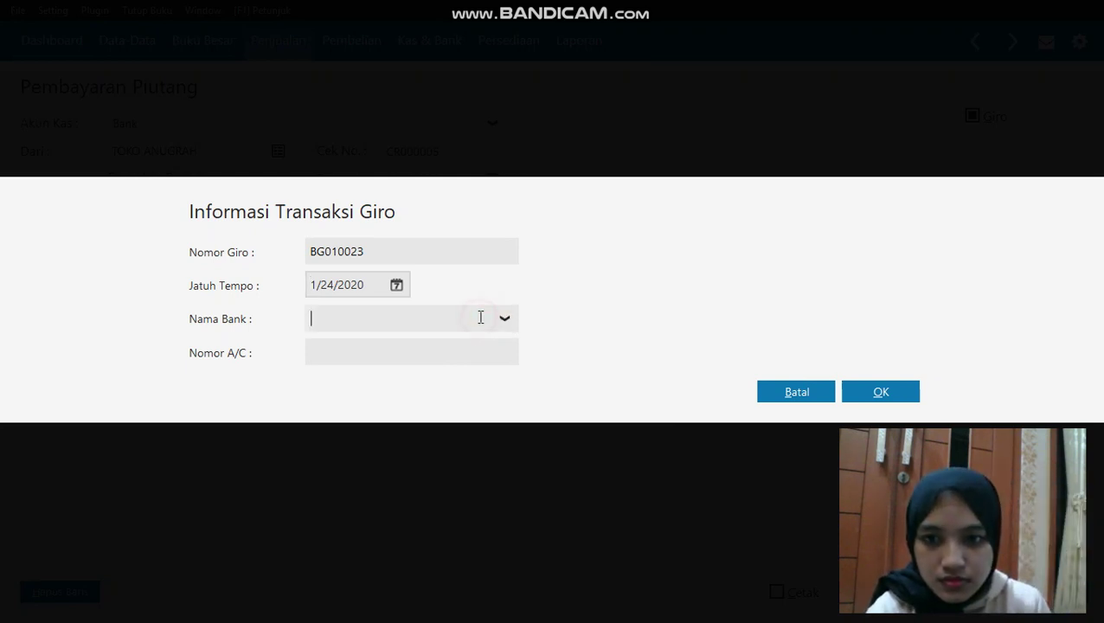
{"action": "left_click", "coordinate": [902, 393]}
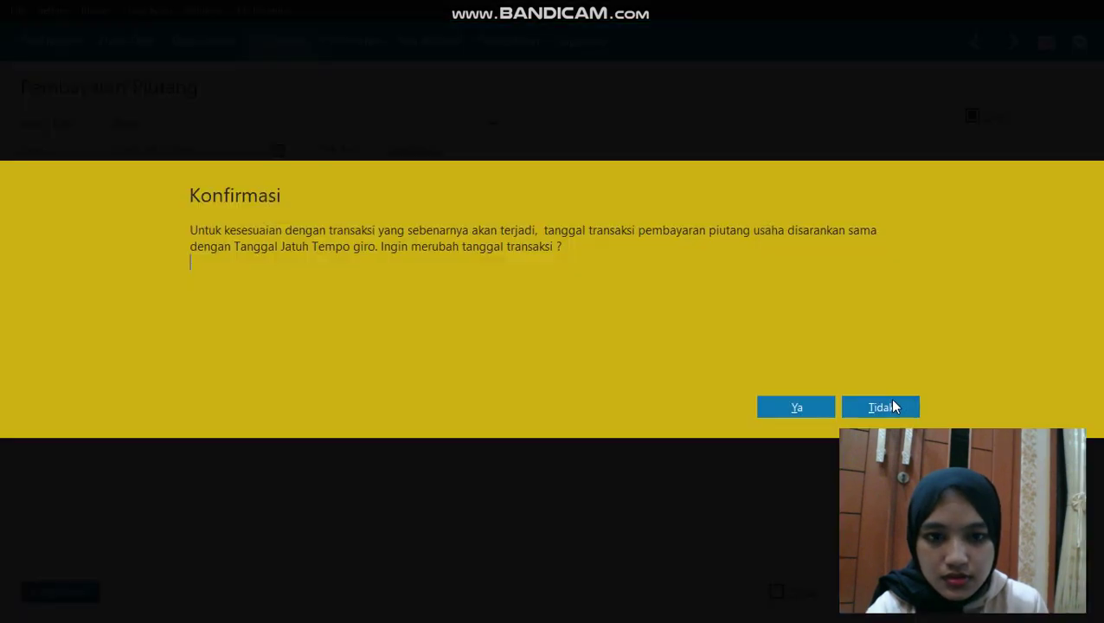
{"action": "left_click", "coordinate": [821, 407]}
{"action": "key", "text": "Return"}
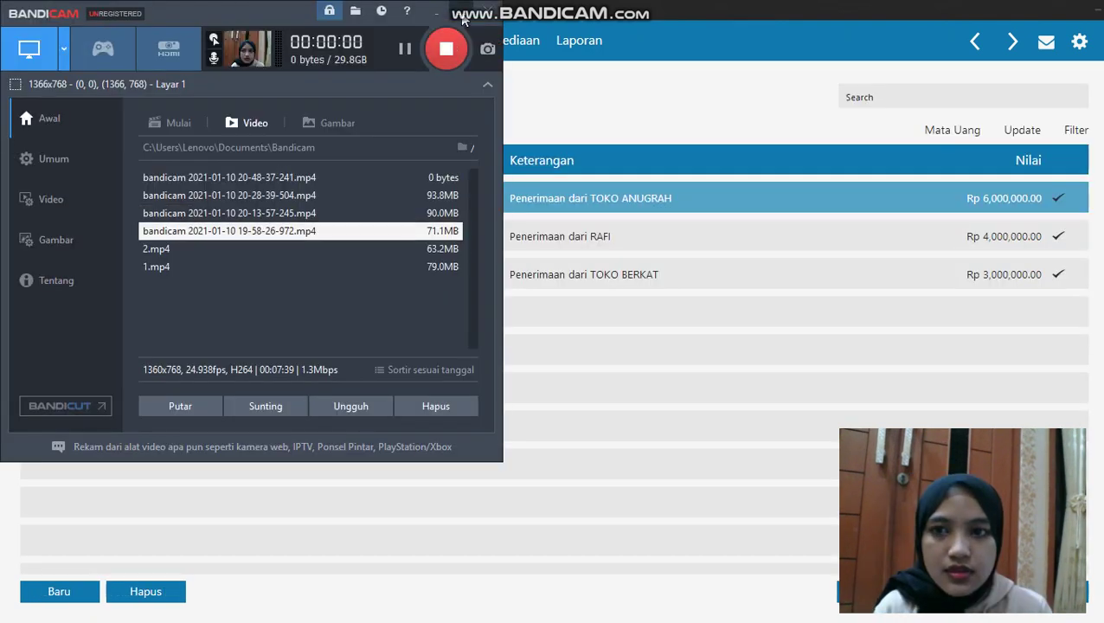
{"action": "left_click", "coordinate": [463, 16]}
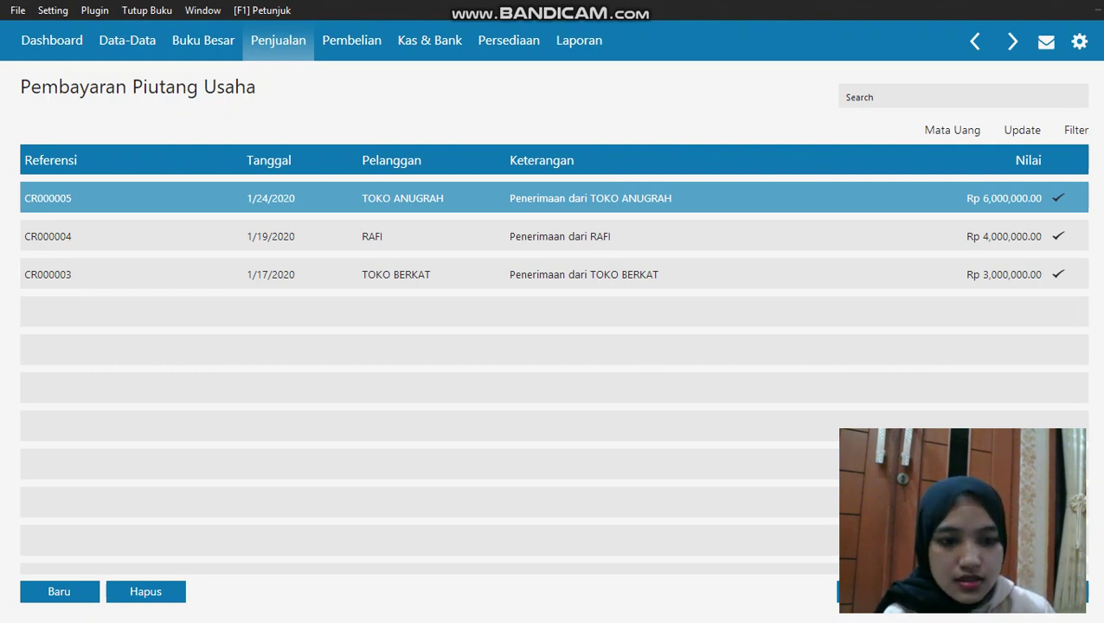
{"action": "key", "text": "Escape"}
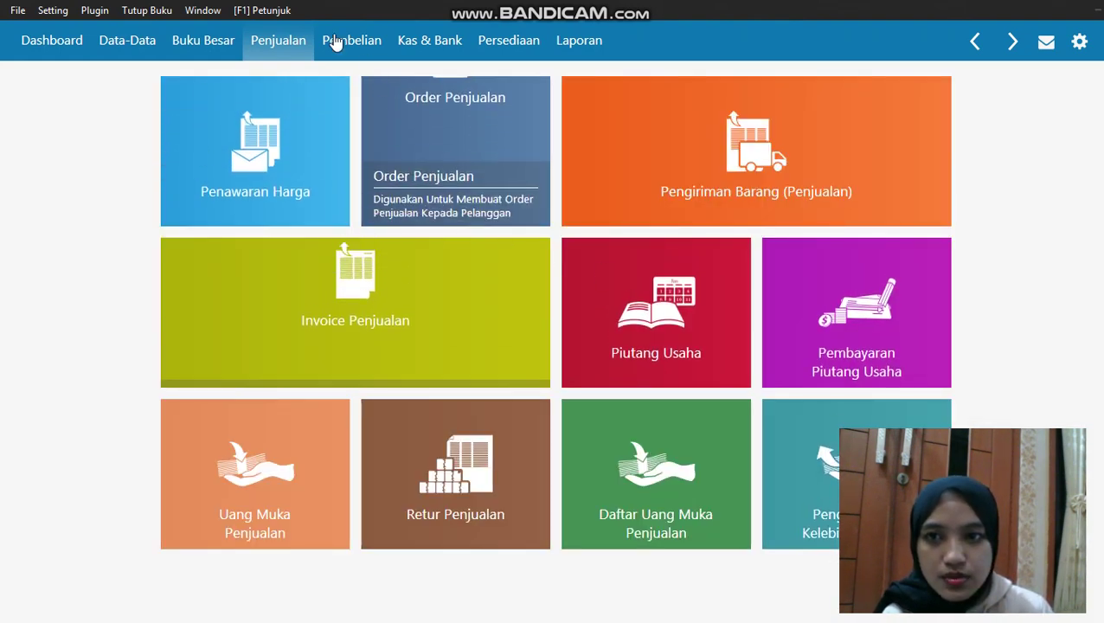
Start a new sales invoice for customer TOKO ANUGRAH
{"action": "left_click", "coordinate": [262, 308]}
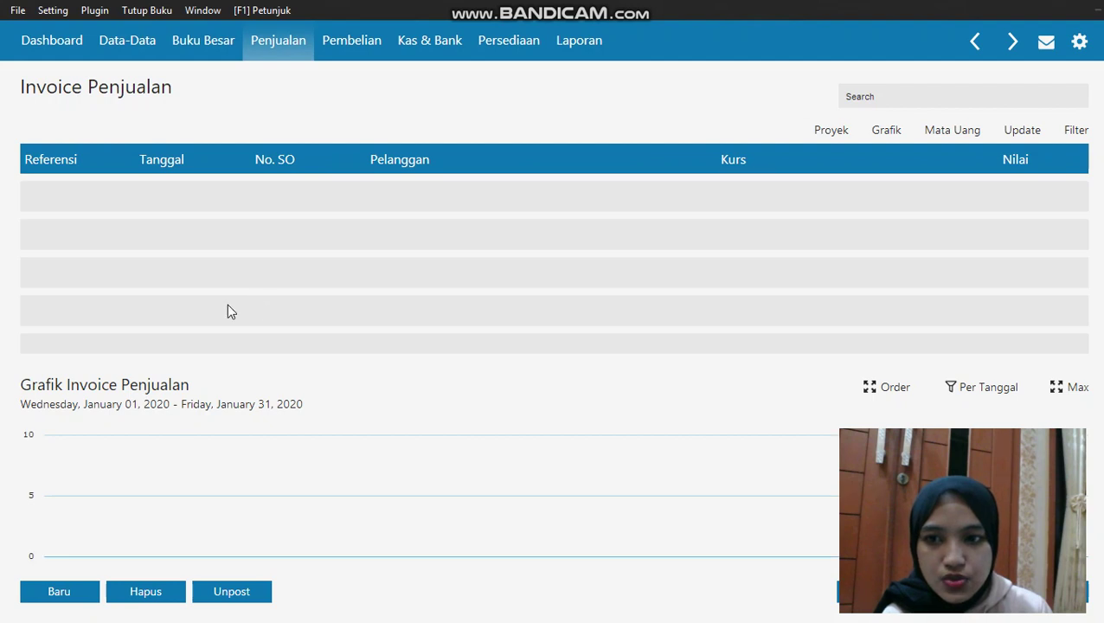
{"action": "left_click", "coordinate": [50, 588]}
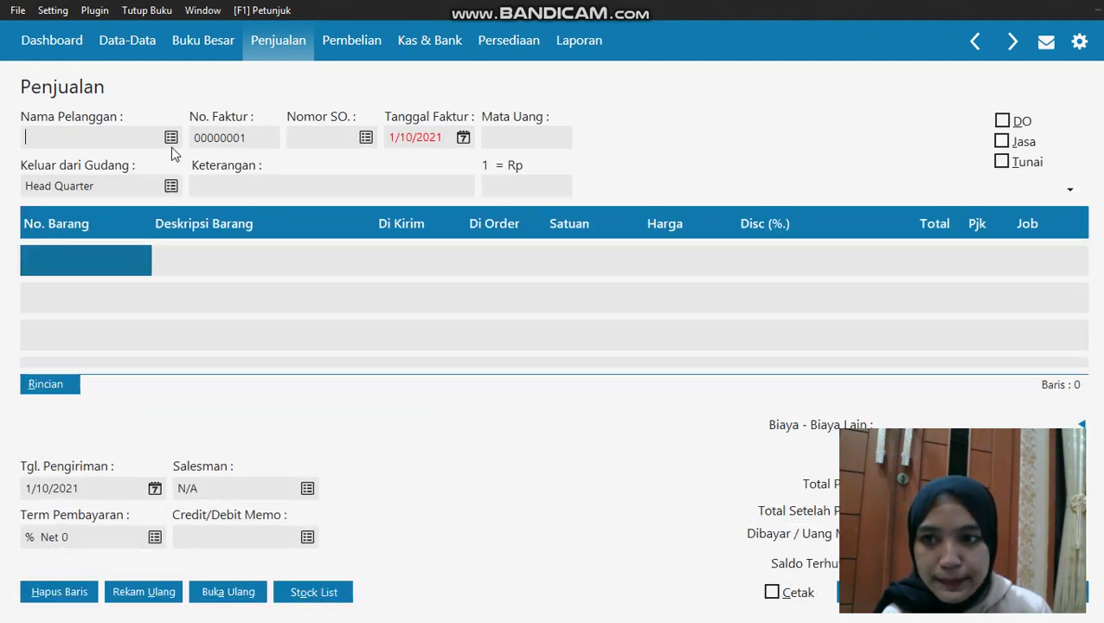
{"action": "left_click", "coordinate": [171, 138]}
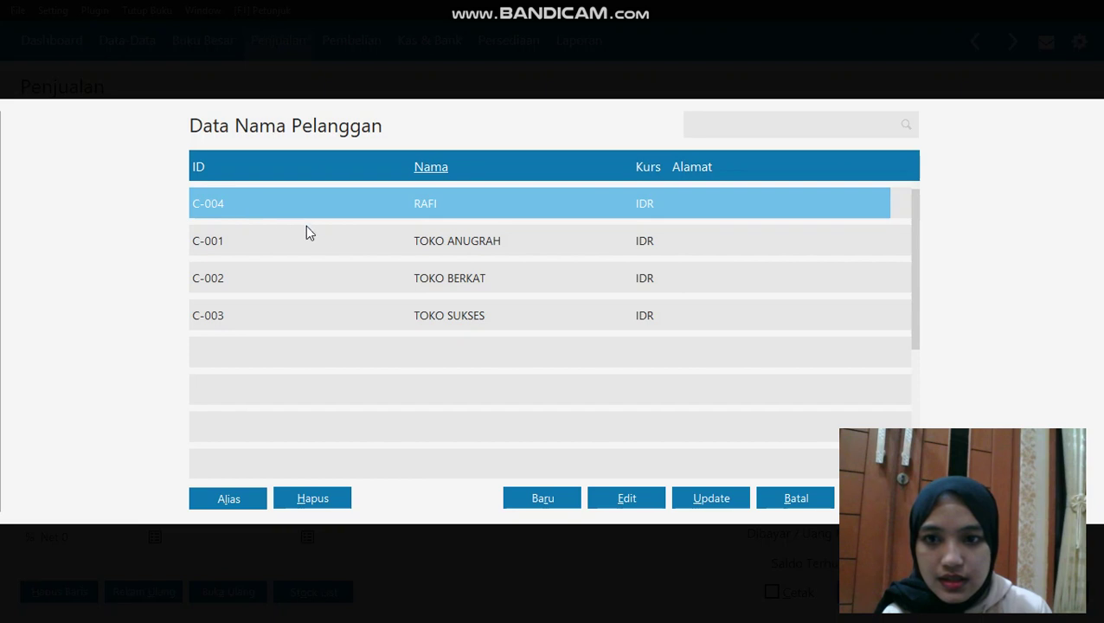
{"action": "left_click", "coordinate": [320, 240]}
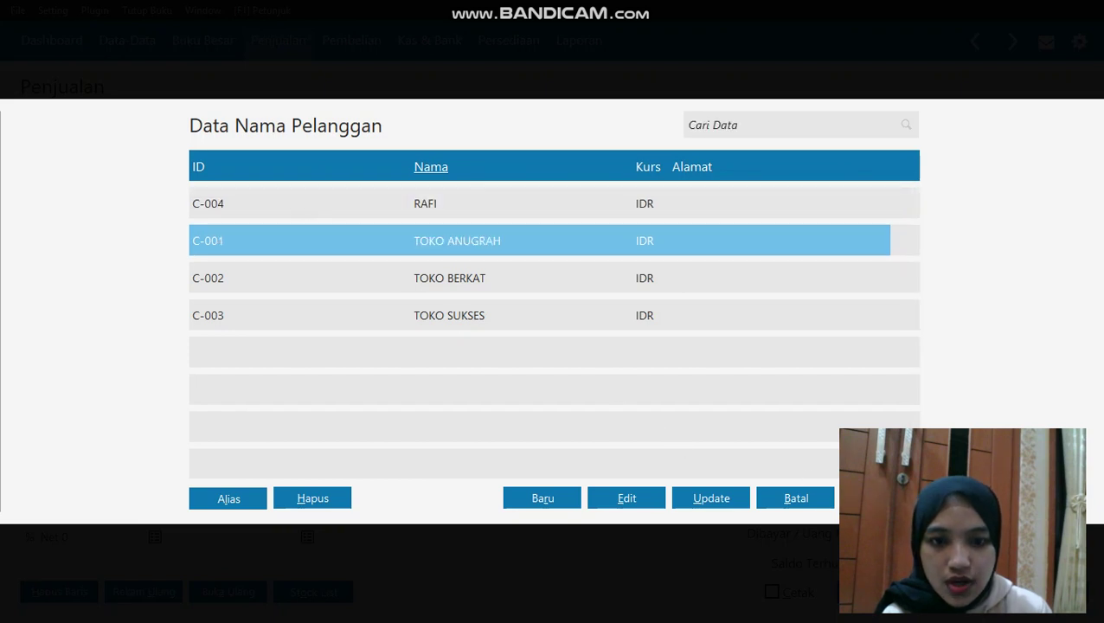
{"action": "double_click", "coordinate": [494, 242]}
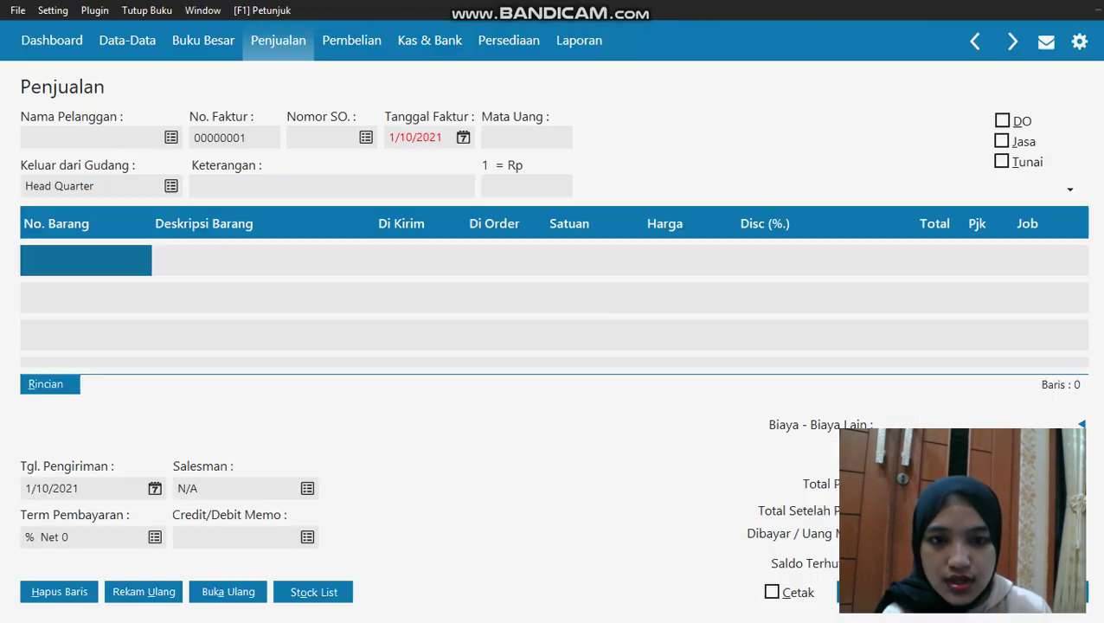
Date the invoice 1/21/2020 and mark it as a cash sale (Tunai)
{"action": "left_click", "coordinate": [459, 138]}
{"action": "left_click", "coordinate": [458, 334]}
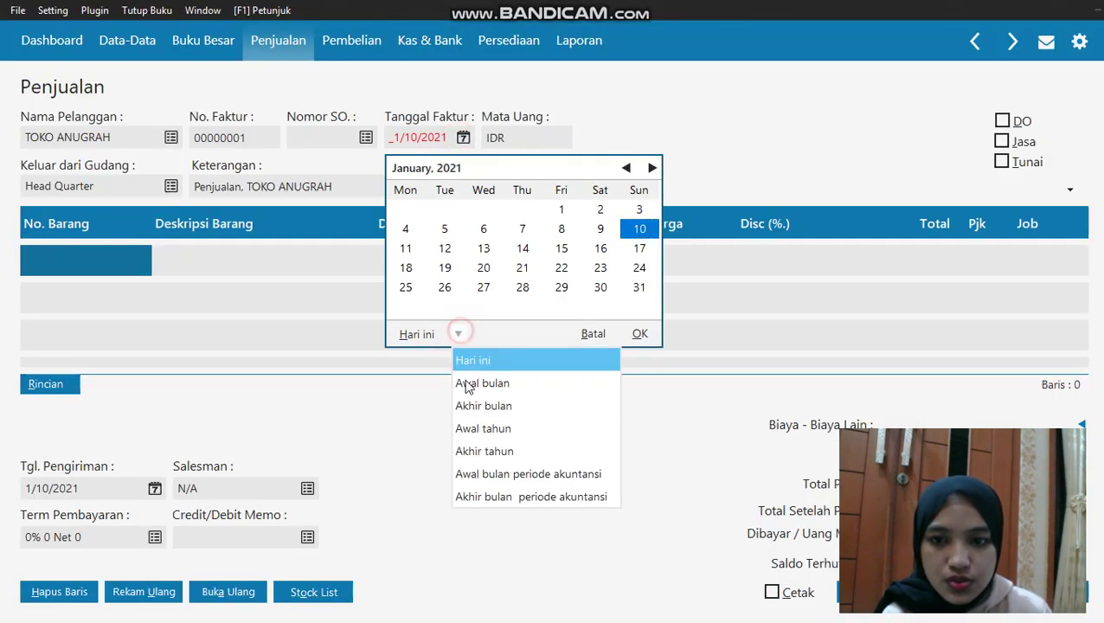
{"action": "left_click", "coordinate": [533, 472]}
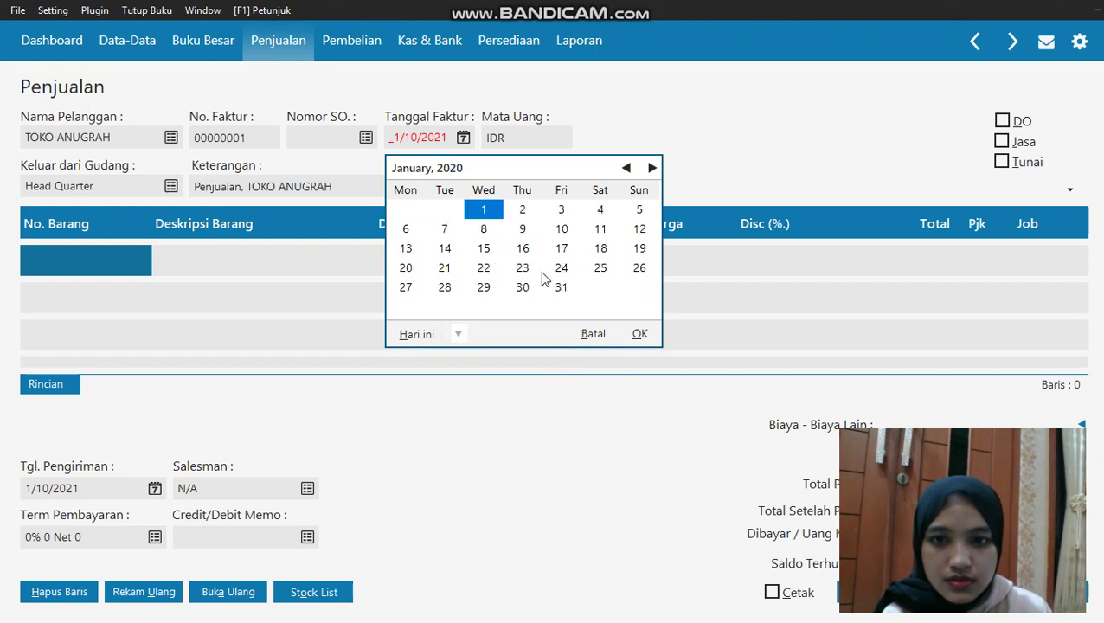
{"action": "left_click", "coordinate": [446, 268]}
{"action": "left_click", "coordinate": [636, 334]}
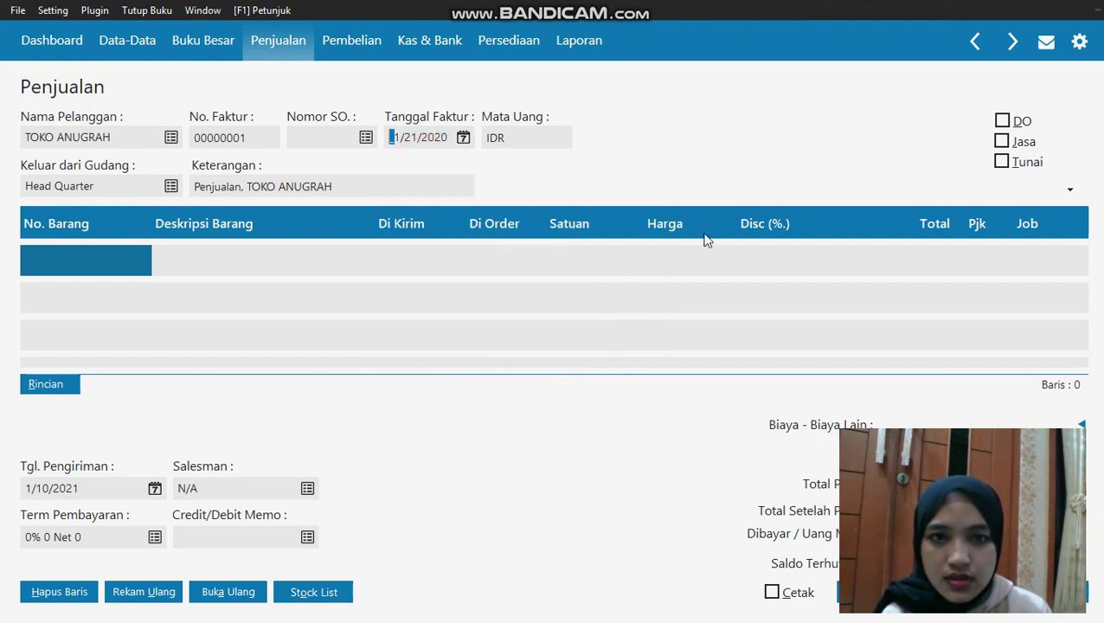
{"action": "left_click", "coordinate": [1001, 162]}
Add a line for 2 SAMSUNG GALAXY J1 at 2,000,000 each
{"action": "left_click", "coordinate": [48, 259]}
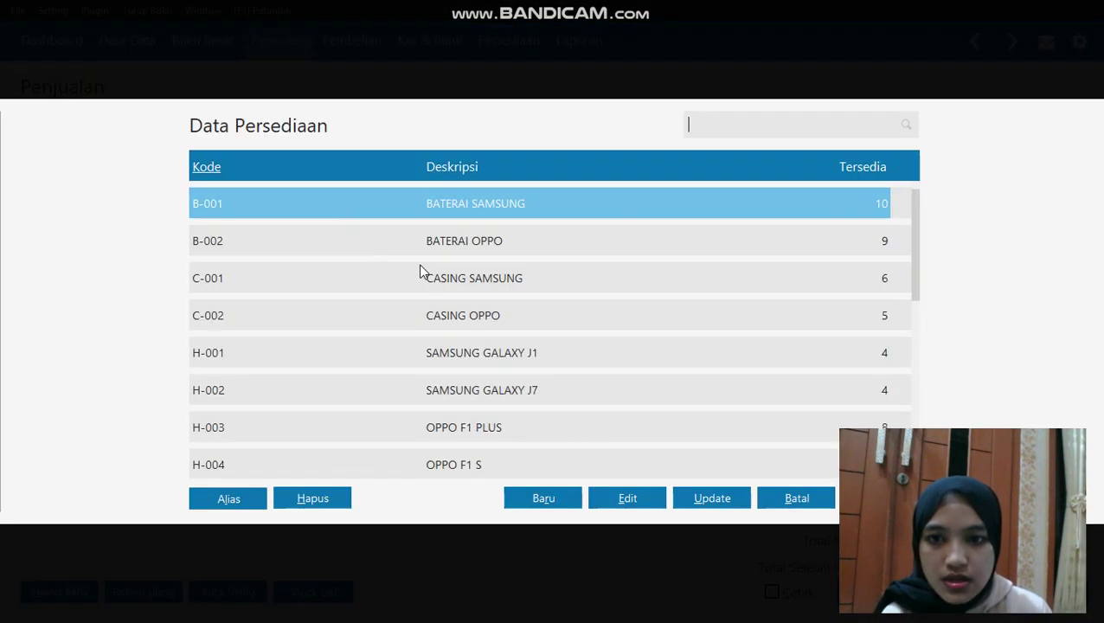
{"action": "left_click", "coordinate": [467, 362]}
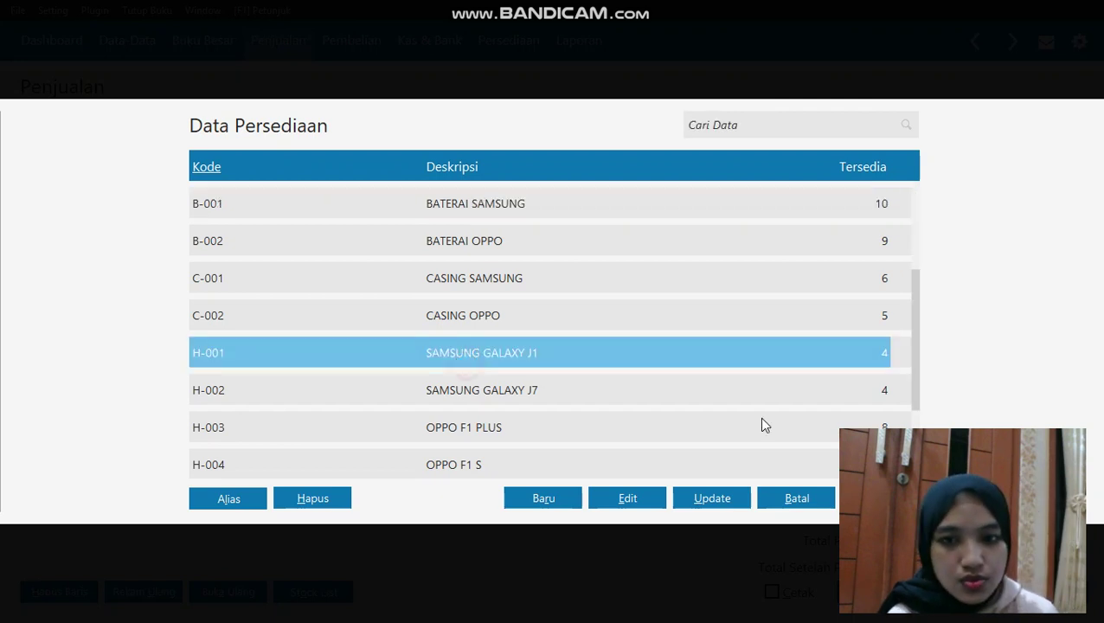
{"action": "key", "text": "Return"}
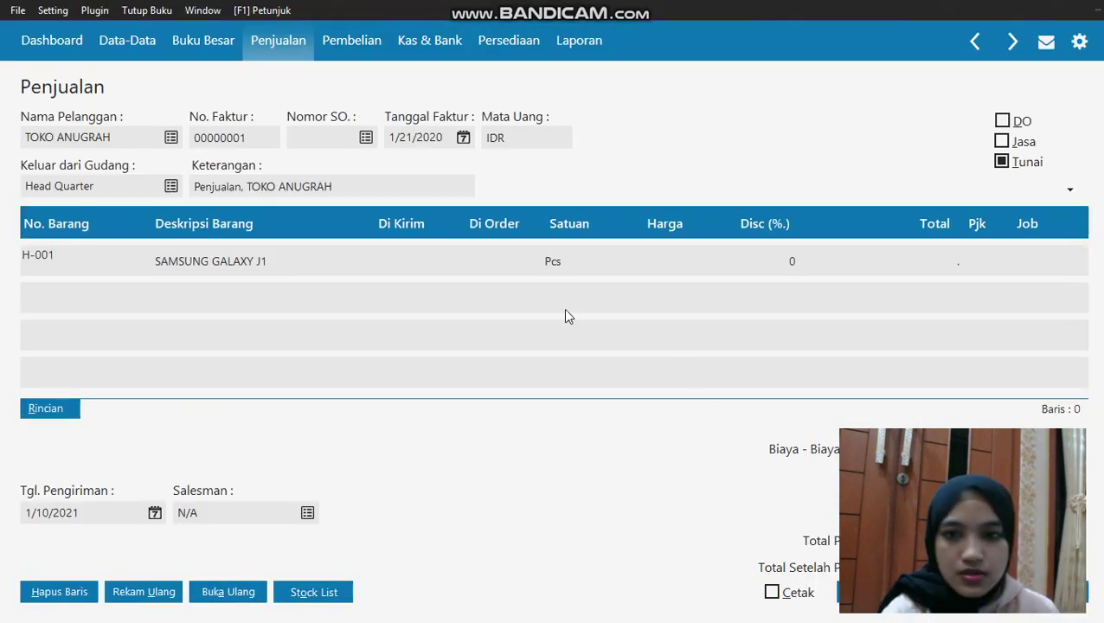
{"action": "left_click", "coordinate": [419, 251]}
{"action": "type", "text": "2"}
{"action": "left_click", "coordinate": [662, 270]}
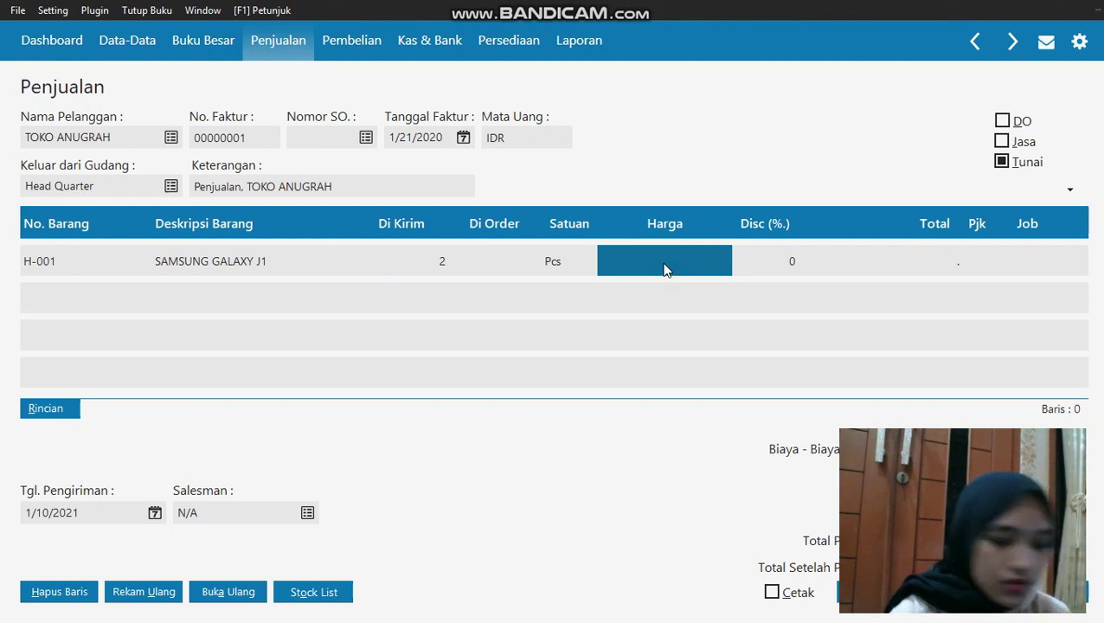
{"action": "type", "text": "2000"}
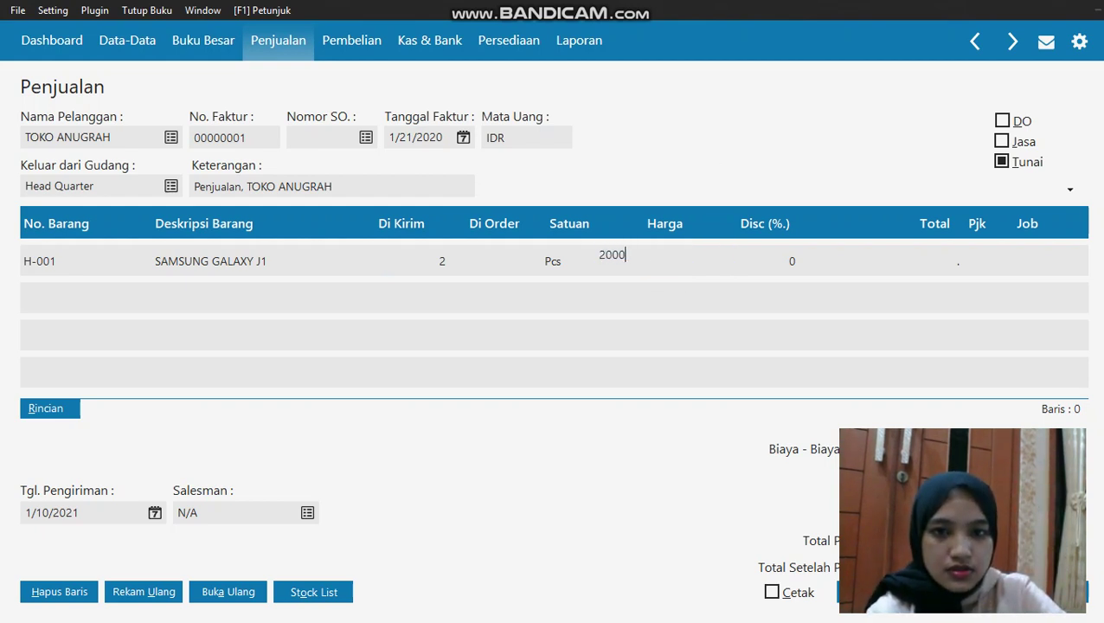
{"action": "type", "text": "000"}
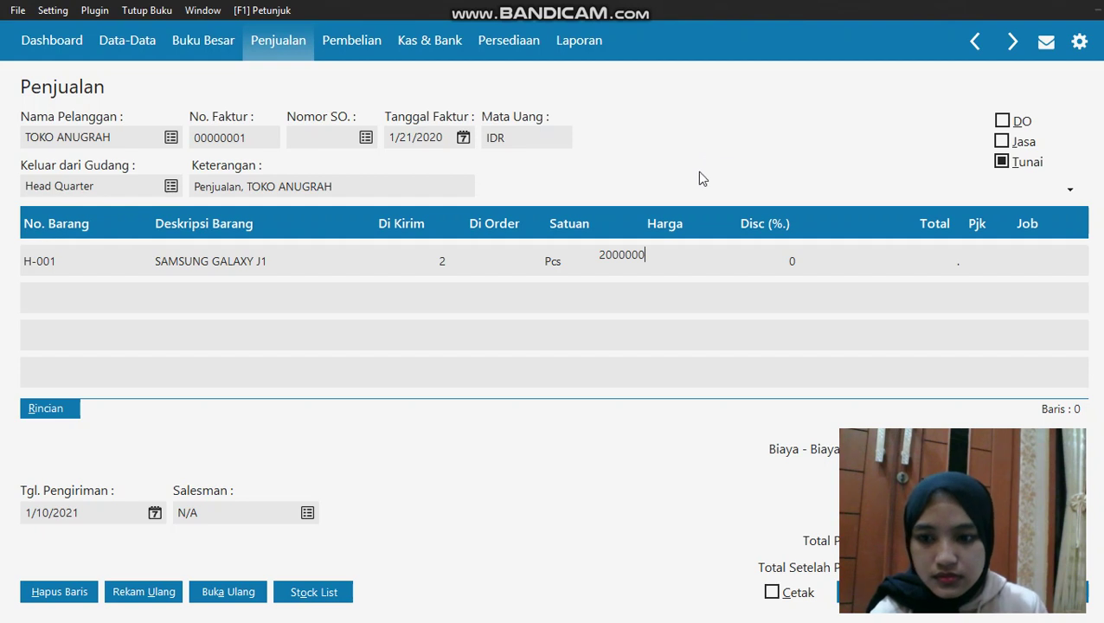
{"action": "key", "text": "Return"}
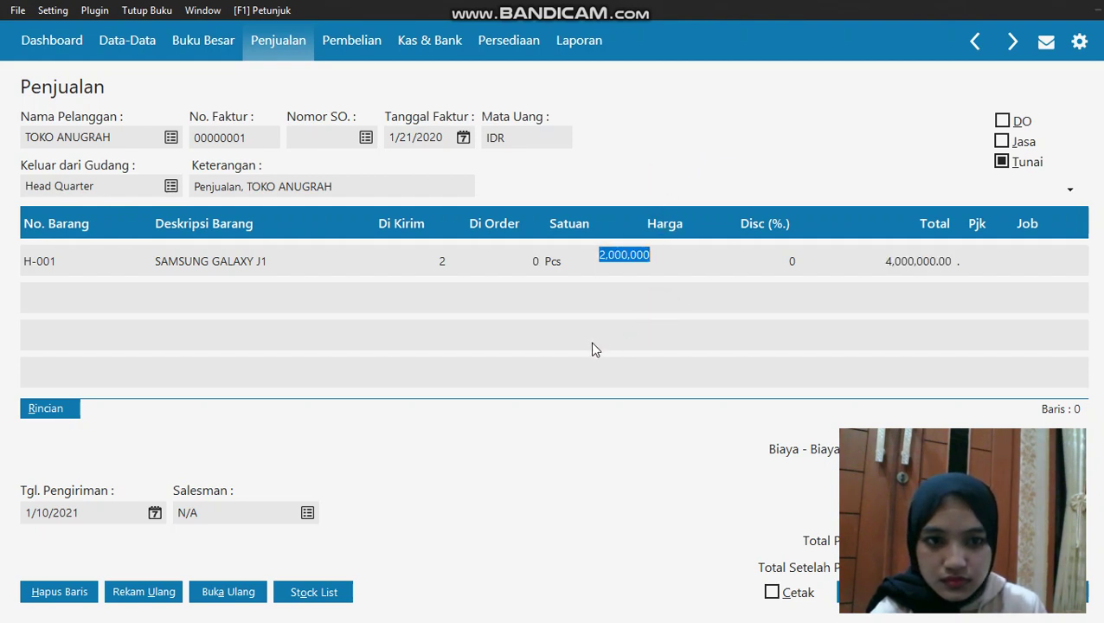
{"action": "left_click", "coordinate": [219, 519]}
{"action": "left_click", "coordinate": [307, 512]}
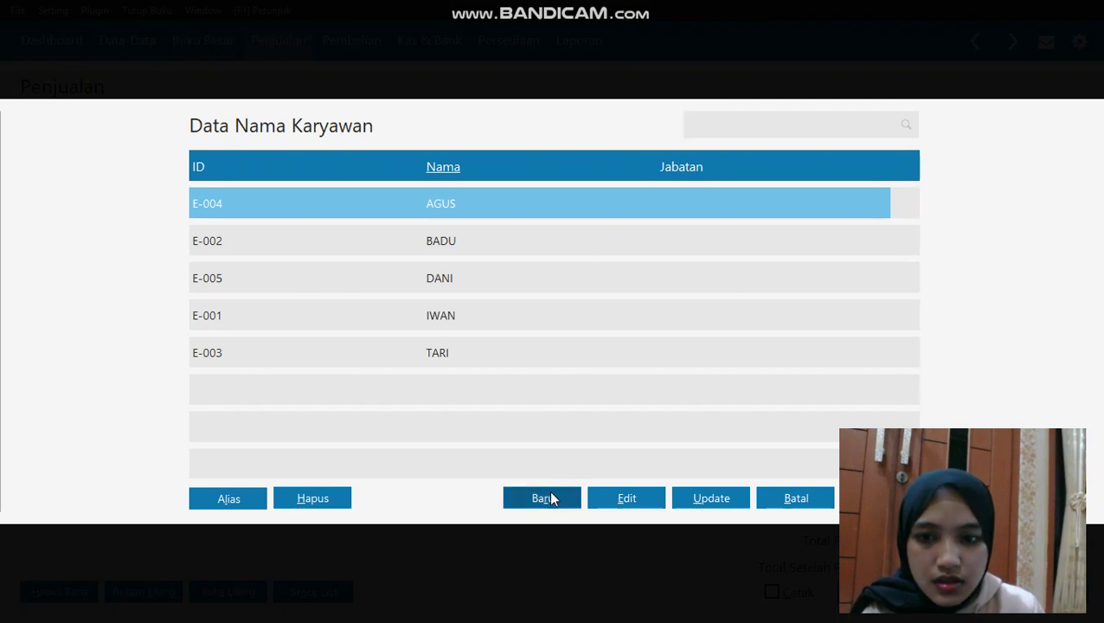
Create employee E-006 CHANDRA and assign him as the invoice's salesman
{"action": "left_click", "coordinate": [551, 496]}
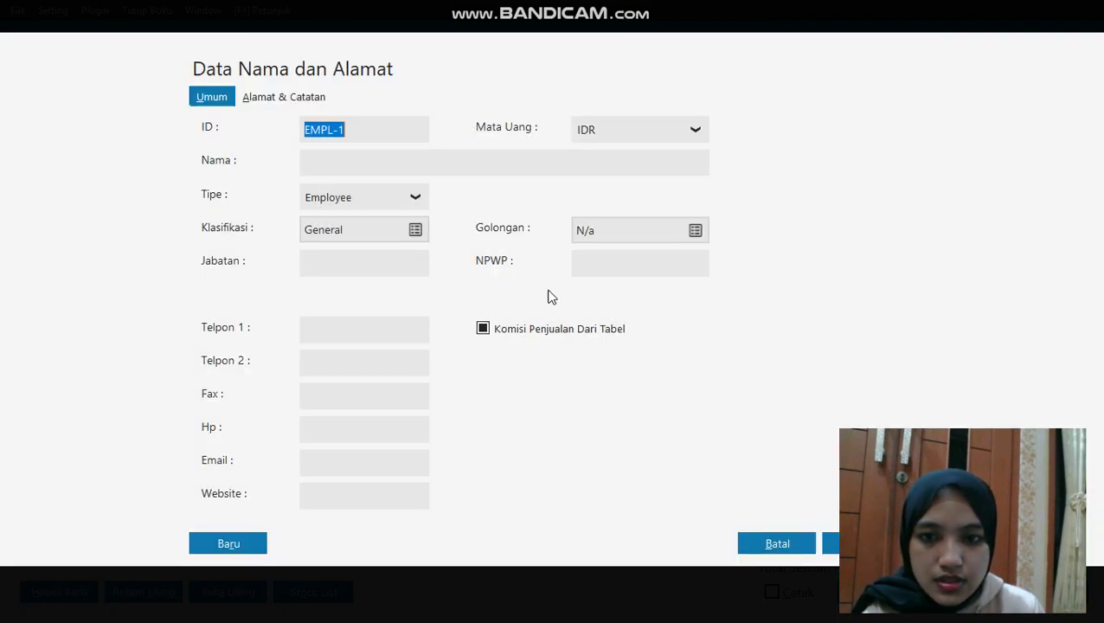
{"action": "left_click", "coordinate": [407, 131]}
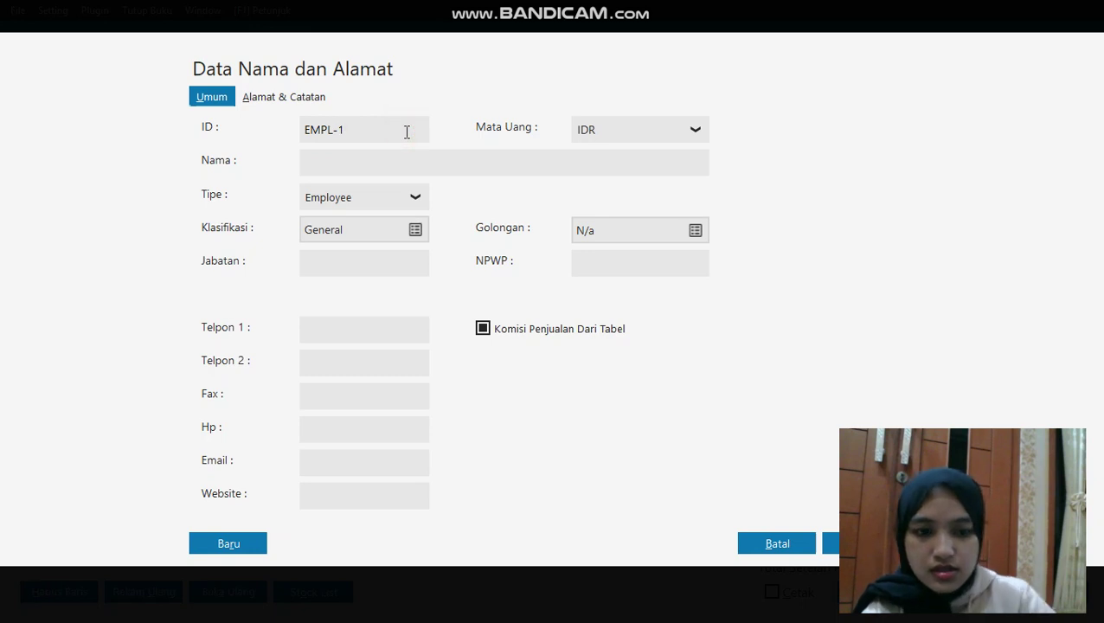
{"action": "key", "text": "BackSpace"}
{"action": "key", "text": "BackSpace"}
{"action": "key", "text": "BackSpace"}
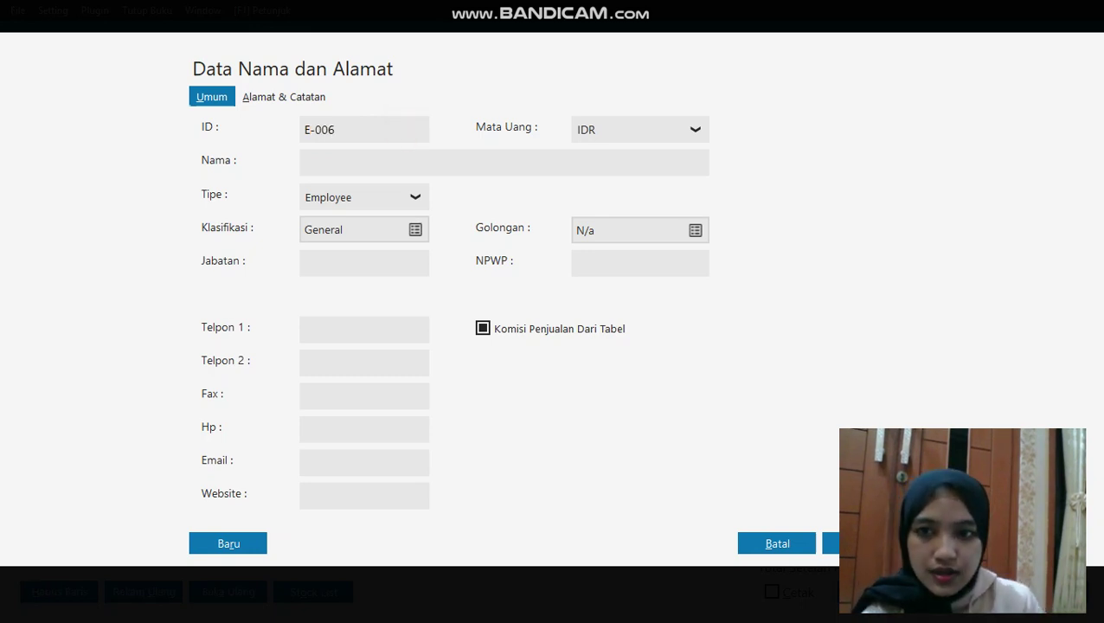
{"action": "left_click", "coordinate": [366, 162]}
{"action": "type", "text": "CHANDRA"}
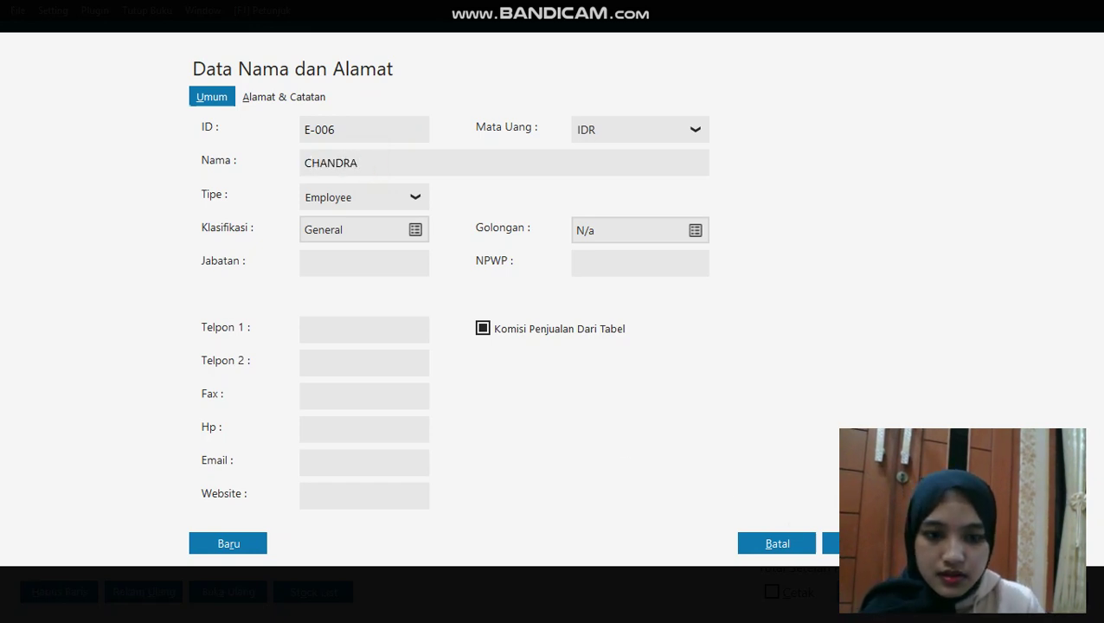
{"action": "left_click", "coordinate": [861, 543]}
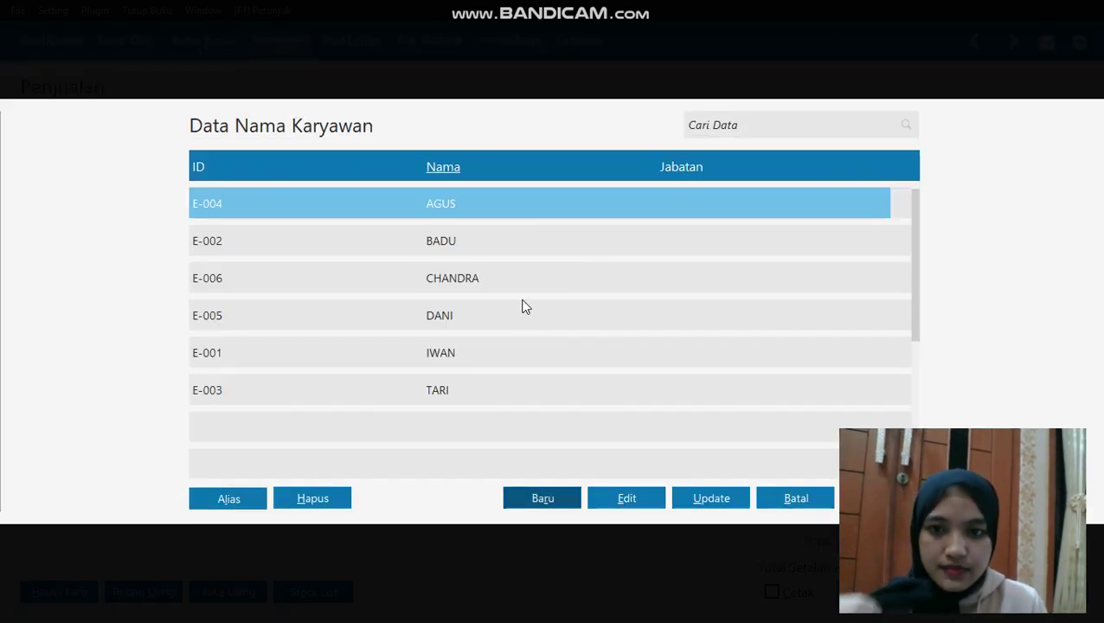
{"action": "left_click", "coordinate": [525, 284]}
{"action": "left_click", "coordinate": [879, 498]}
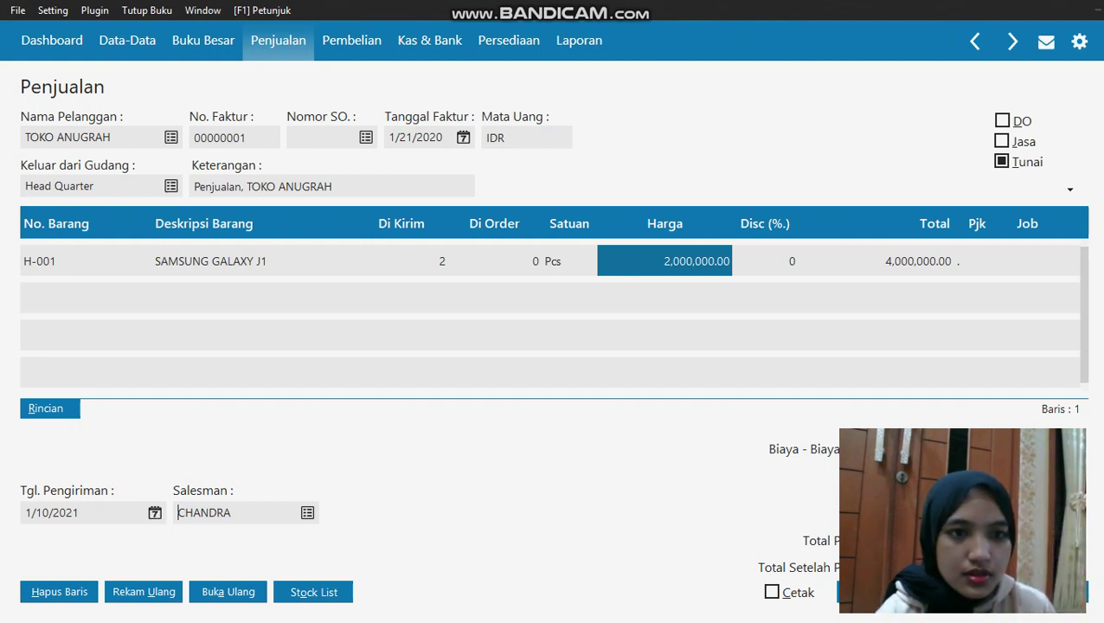
Save sales invoice 00000001 for TOKO ANUGRAH and close back to the Penjualan menu
{"action": "left_click", "coordinate": [962, 591]}
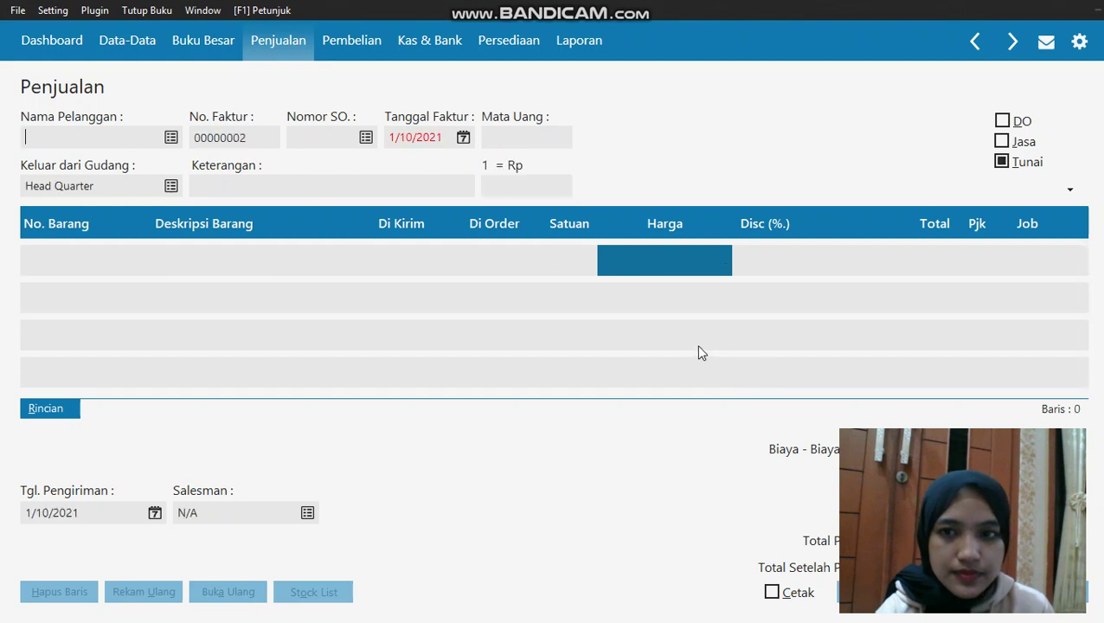
{"action": "left_click", "coordinate": [1047, 591]}
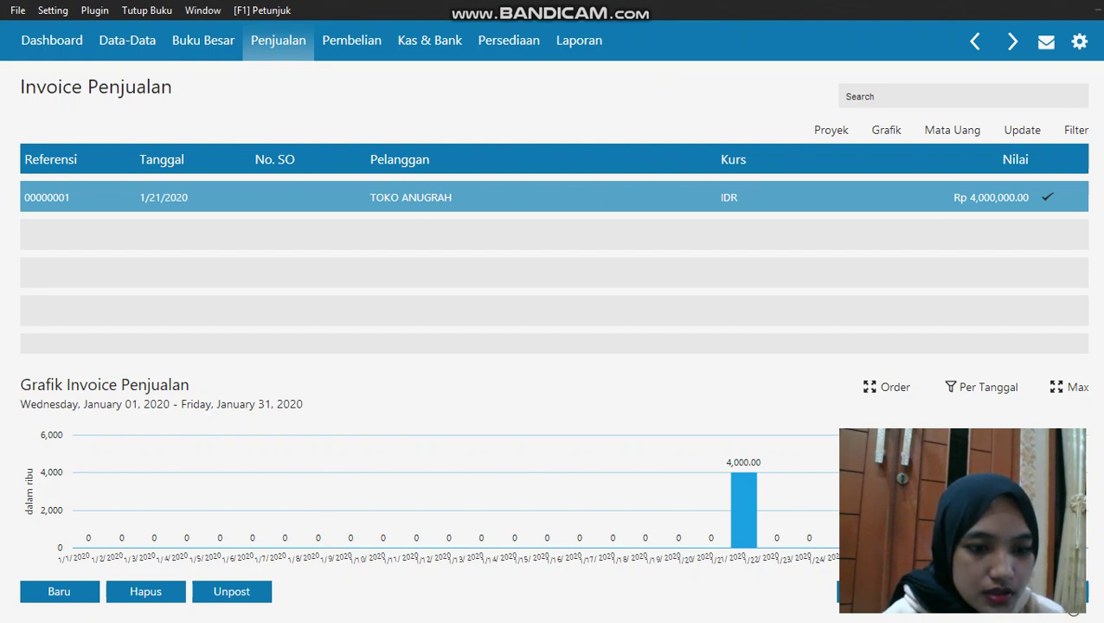
{"action": "left_click", "coordinate": [1047, 591]}
{"action": "mouse_move", "coordinate": [839, 378]}
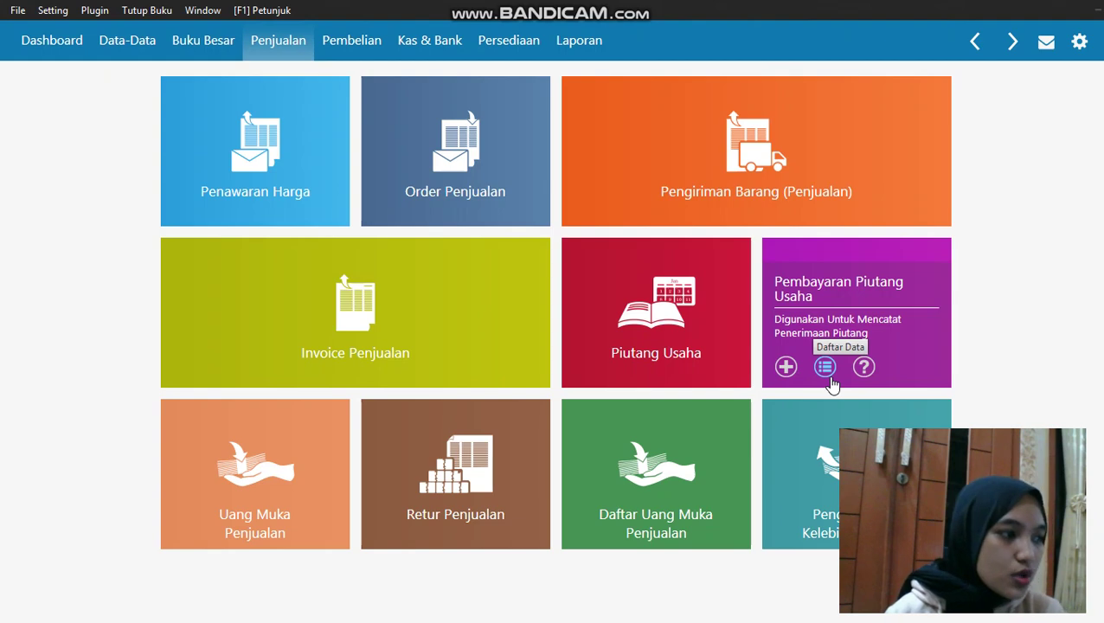
Start a new Pembayaran Hutang Usaha with TOKO SEMANGAT as the payee
{"action": "left_click", "coordinate": [374, 45]}
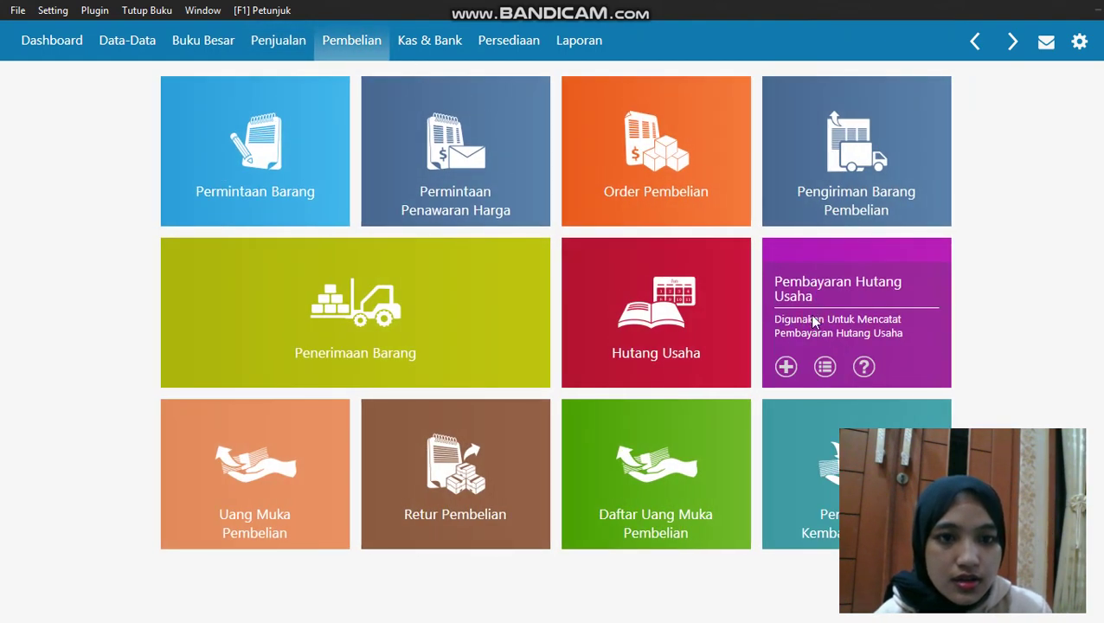
{"action": "left_click", "coordinate": [813, 322]}
{"action": "left_click", "coordinate": [70, 592]}
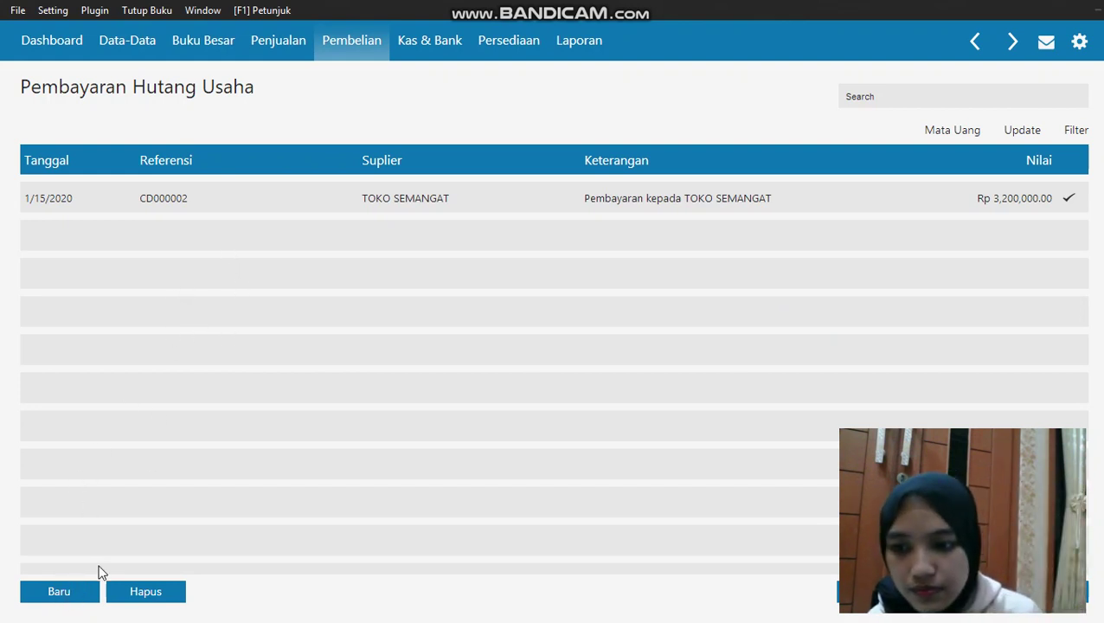
{"action": "left_click", "coordinate": [91, 593]}
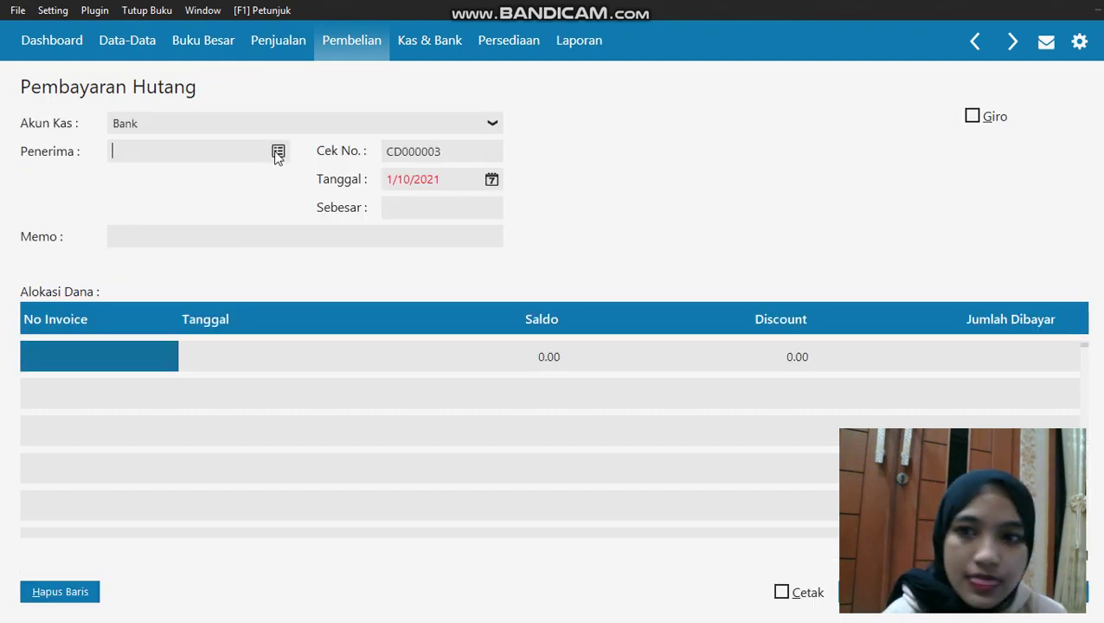
{"action": "left_click", "coordinate": [277, 151]}
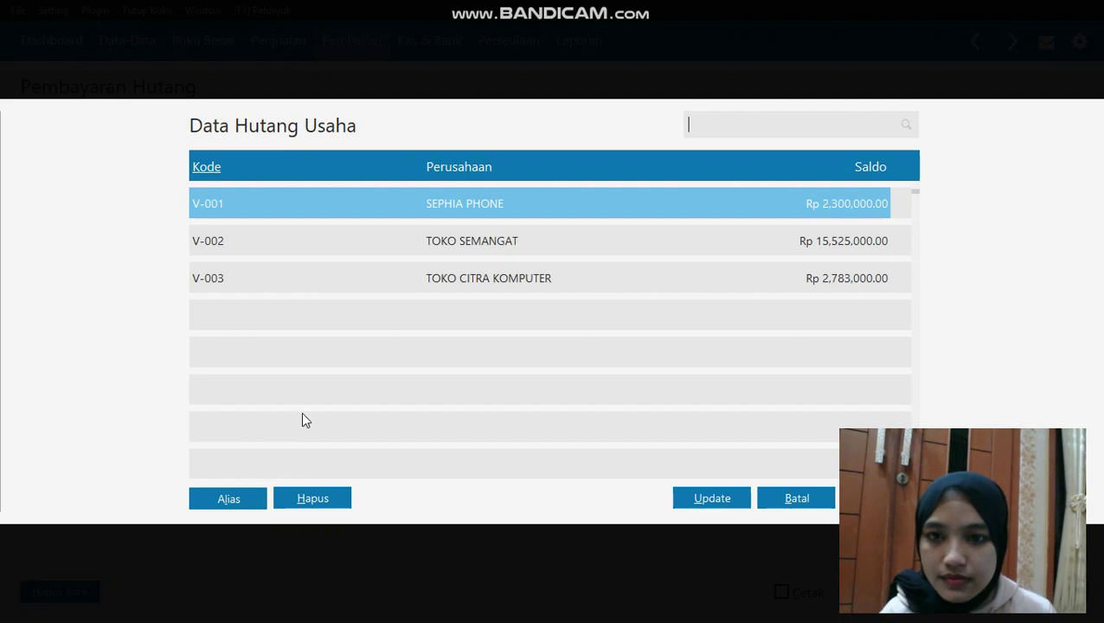
{"action": "double_click", "coordinate": [511, 241]}
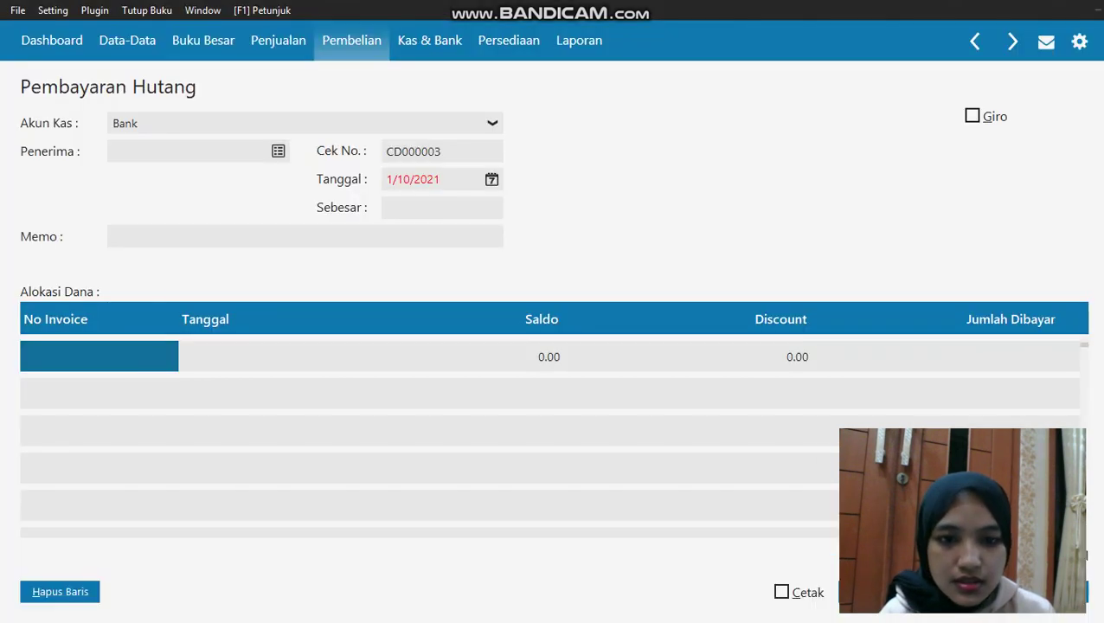
Date the payment 1/21/2020 and apply it to invoice 00000002
{"action": "left_click", "coordinate": [491, 179]}
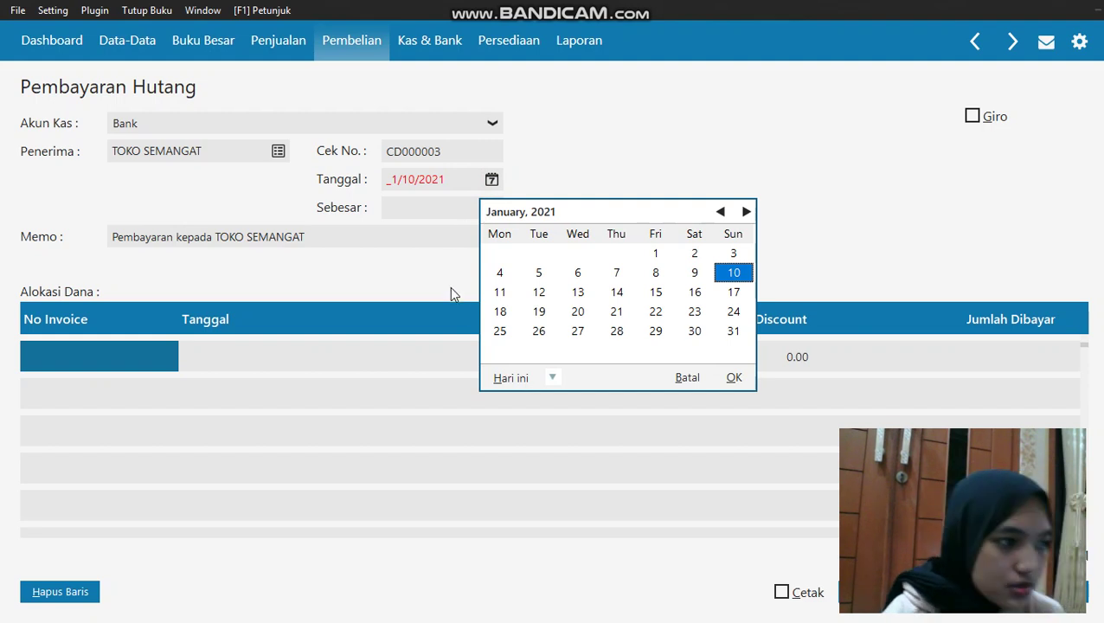
{"action": "left_click", "coordinate": [552, 378]}
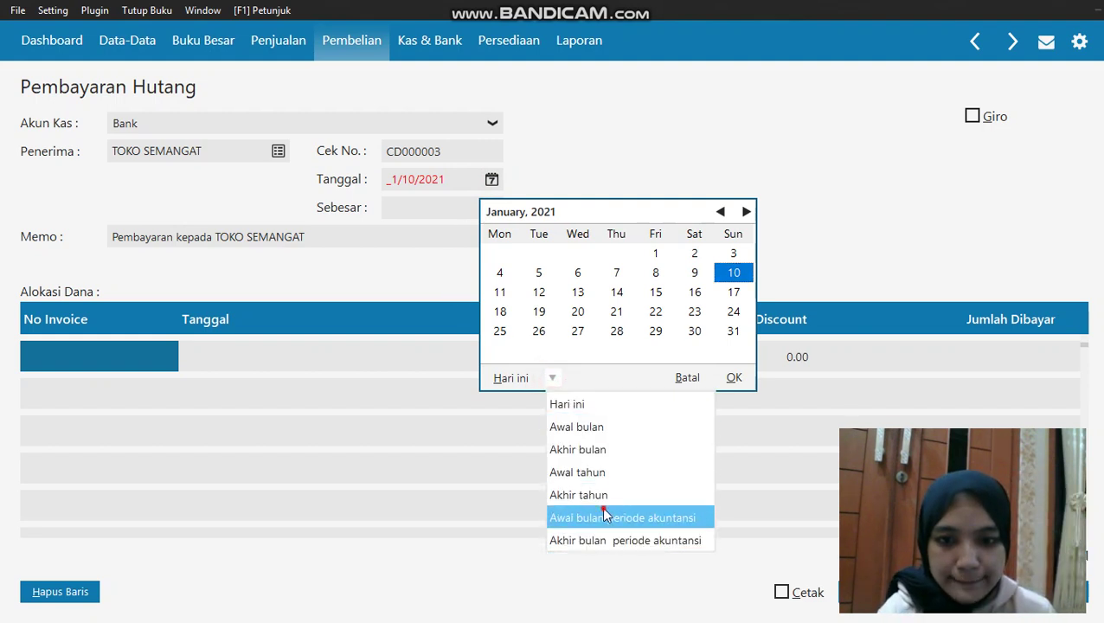
{"action": "left_click", "coordinate": [604, 514]}
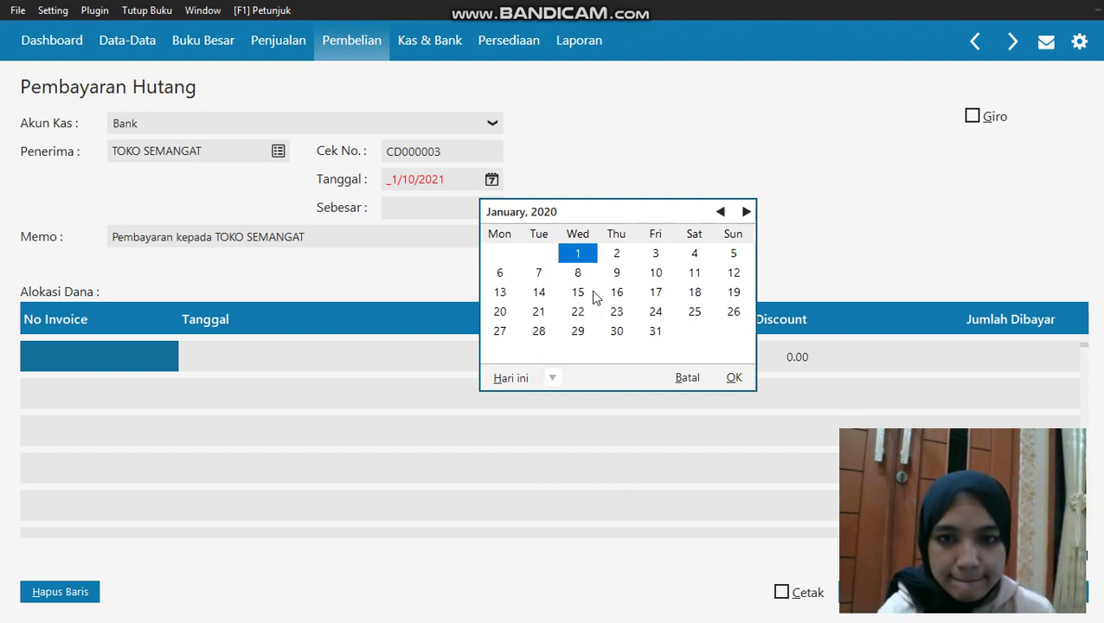
{"action": "left_click", "coordinate": [543, 311]}
{"action": "left_click", "coordinate": [732, 381]}
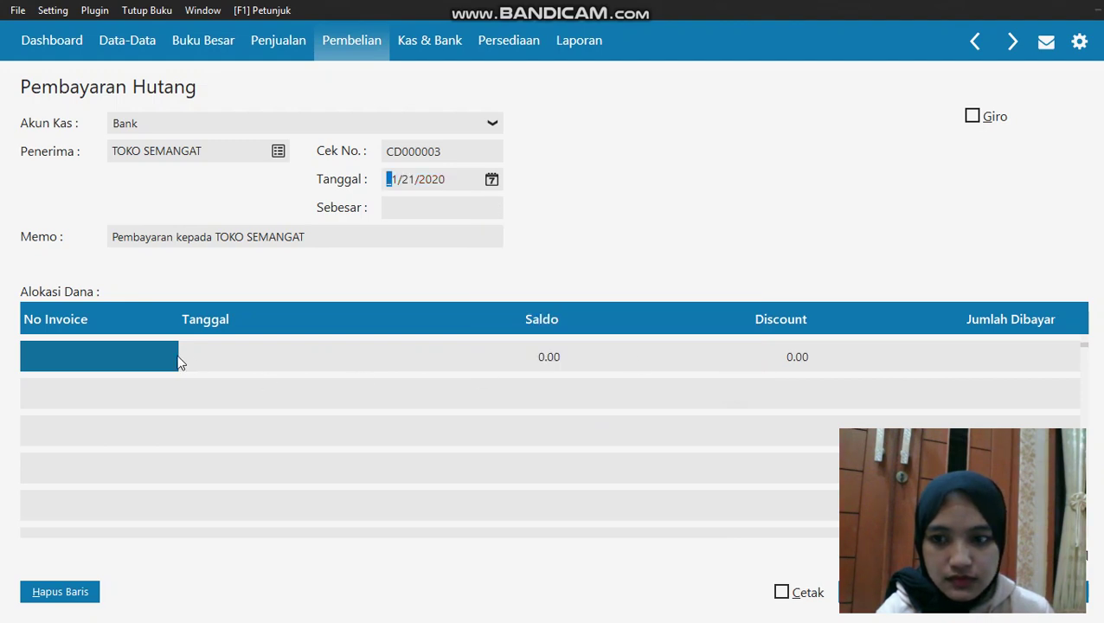
{"action": "double_click", "coordinate": [178, 358]}
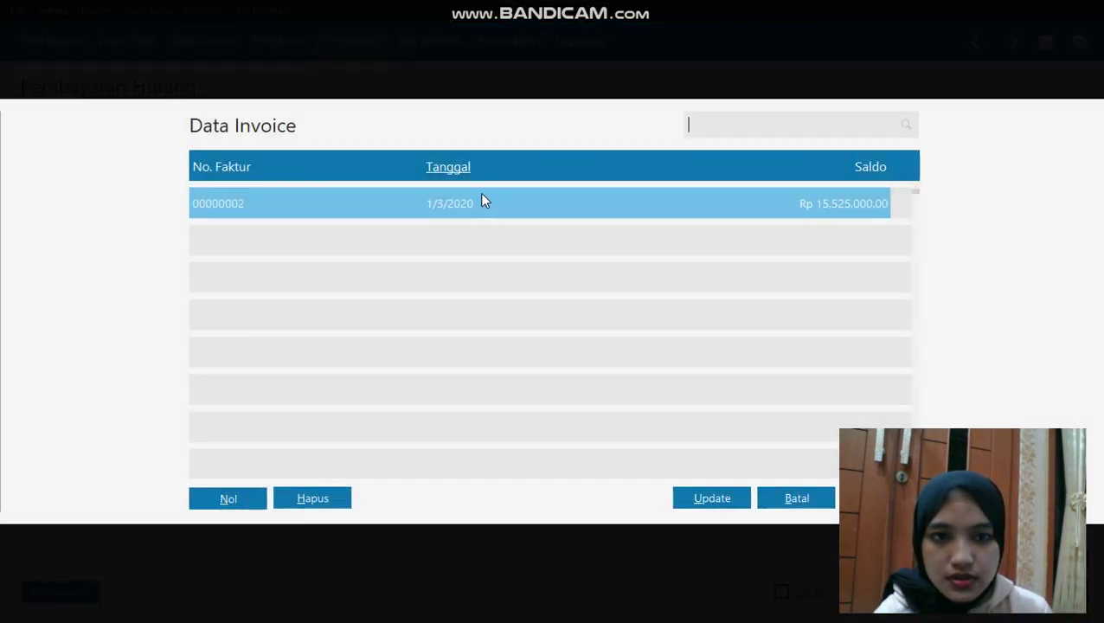
{"action": "key", "text": "Return"}
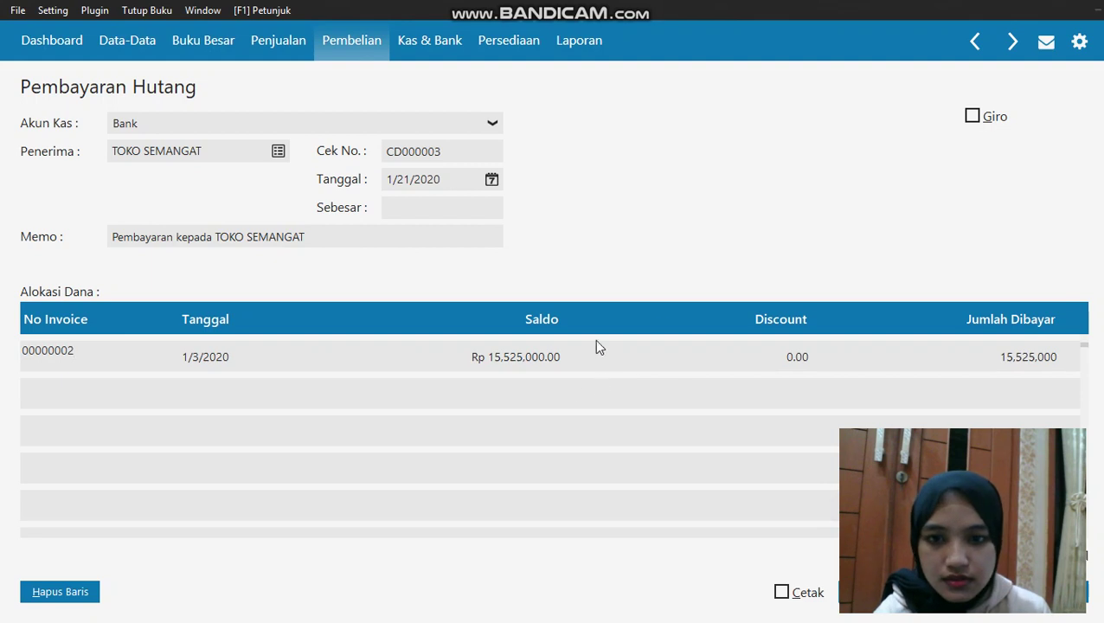
Mark the payment as giro, pay 3,100,000 on the invoice, and save it
{"action": "left_click", "coordinate": [971, 116]}
{"action": "left_click", "coordinate": [1010, 357]}
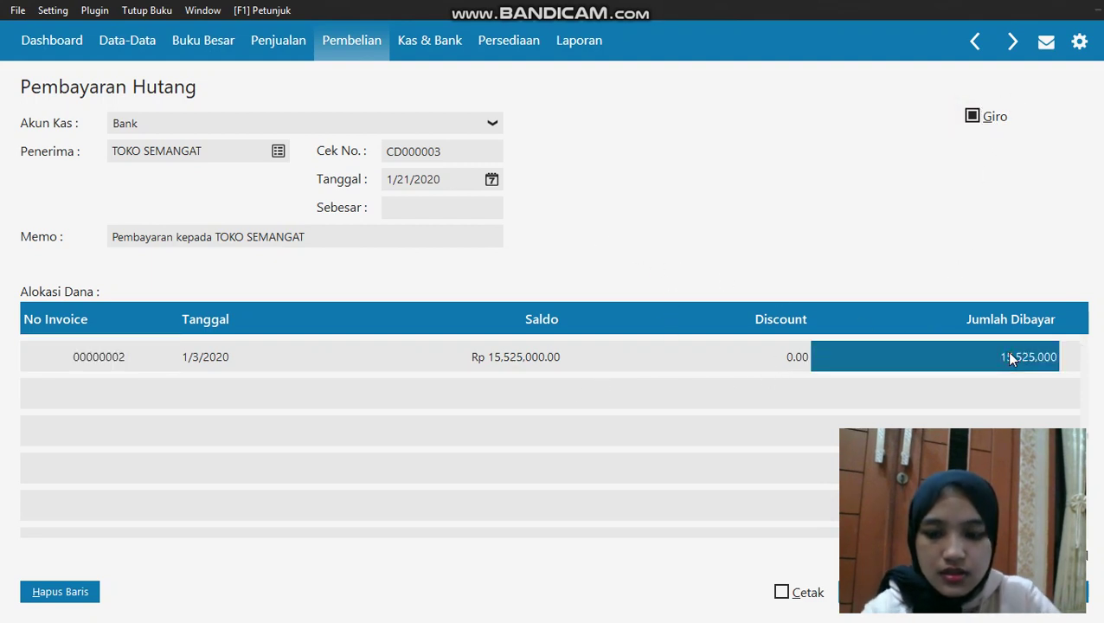
{"action": "type", "text": "3100000"}
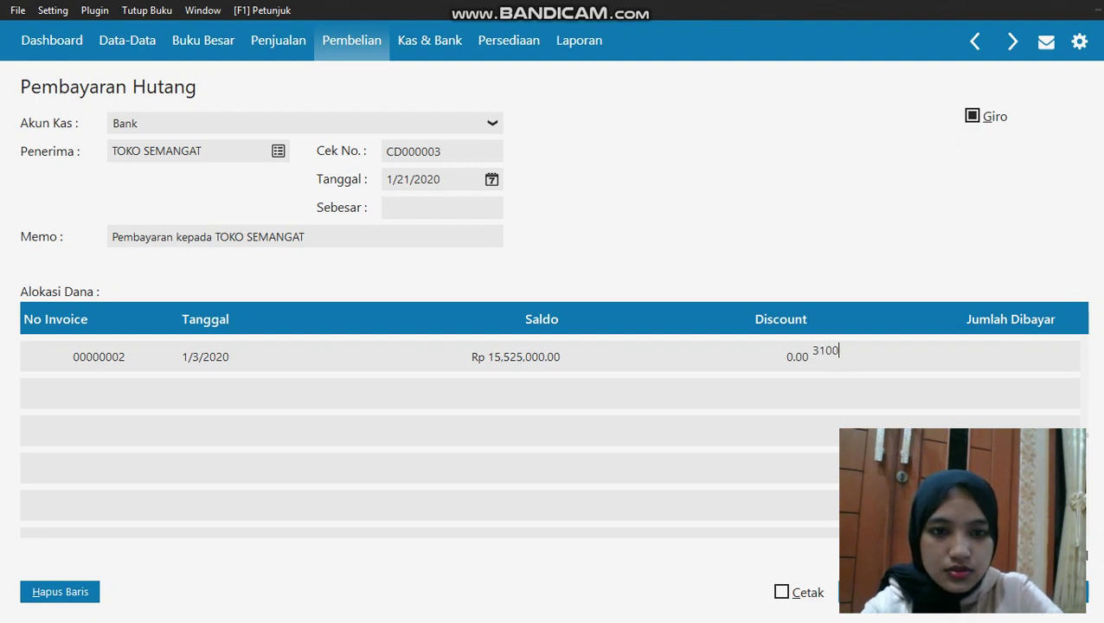
{"action": "left_click", "coordinate": [1010, 398]}
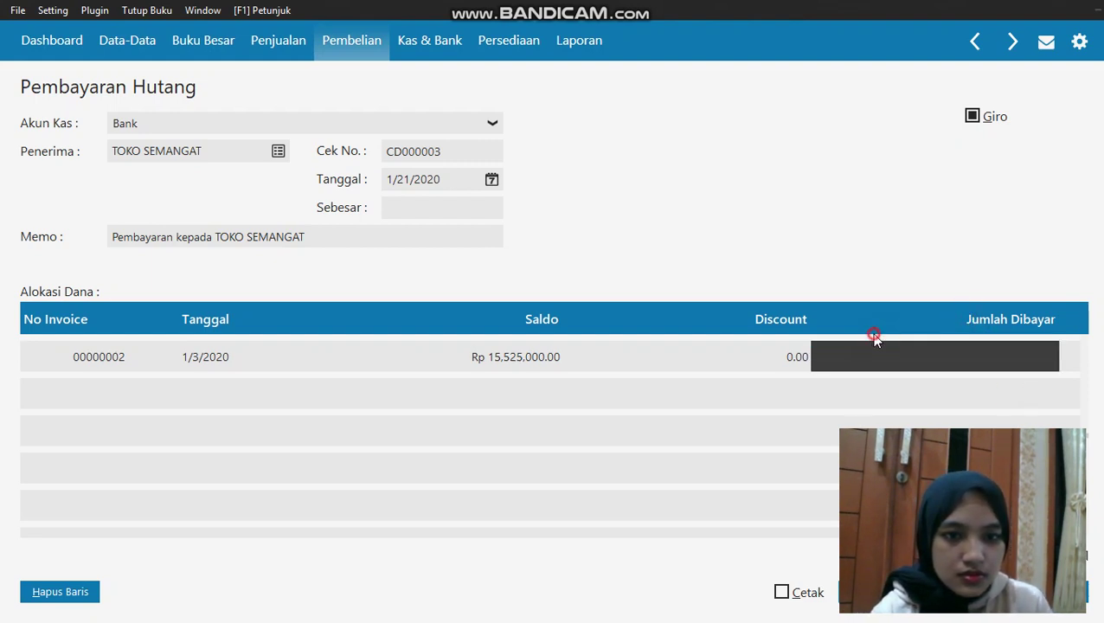
{"action": "left_click", "coordinate": [492, 208]}
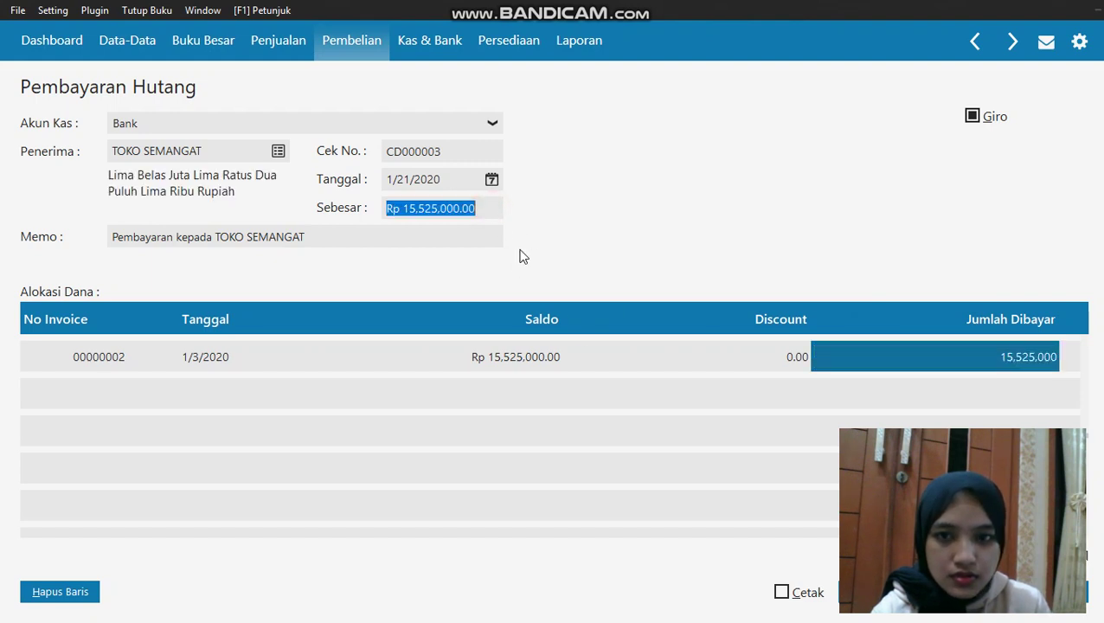
{"action": "left_click", "coordinate": [1038, 363]}
{"action": "type", "text": "3100"}
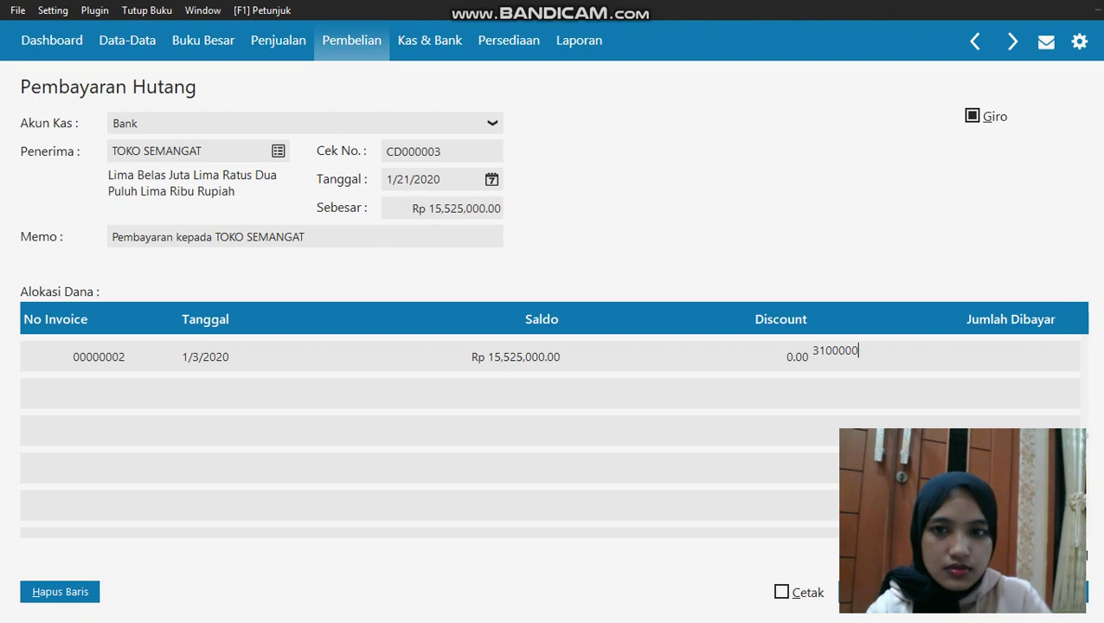
{"action": "left_click", "coordinate": [473, 208]}
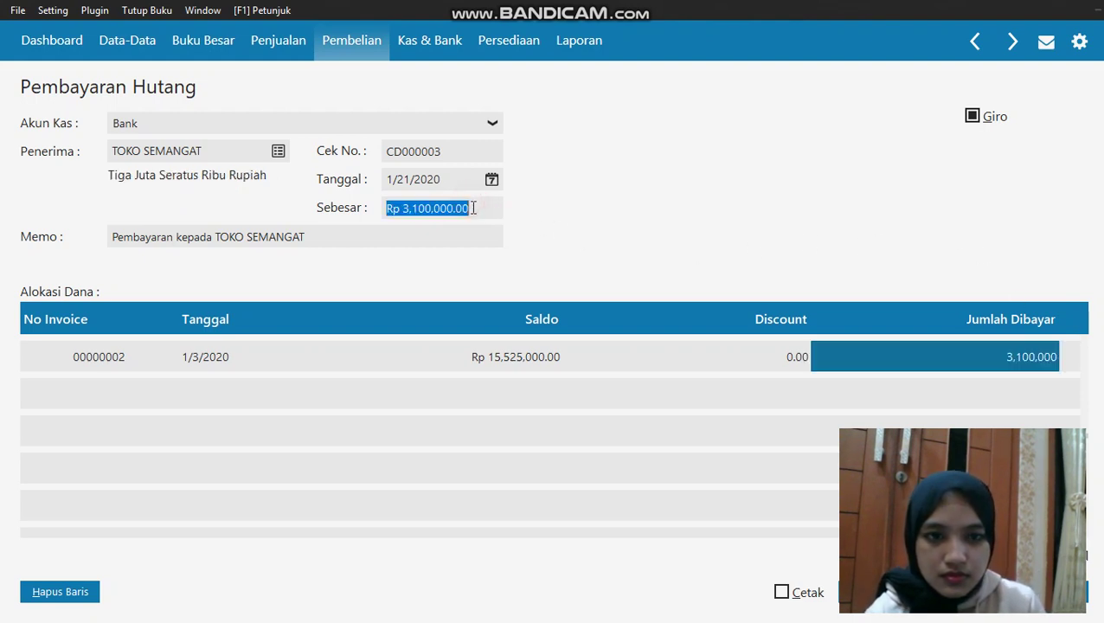
{"action": "left_click", "coordinate": [613, 452]}
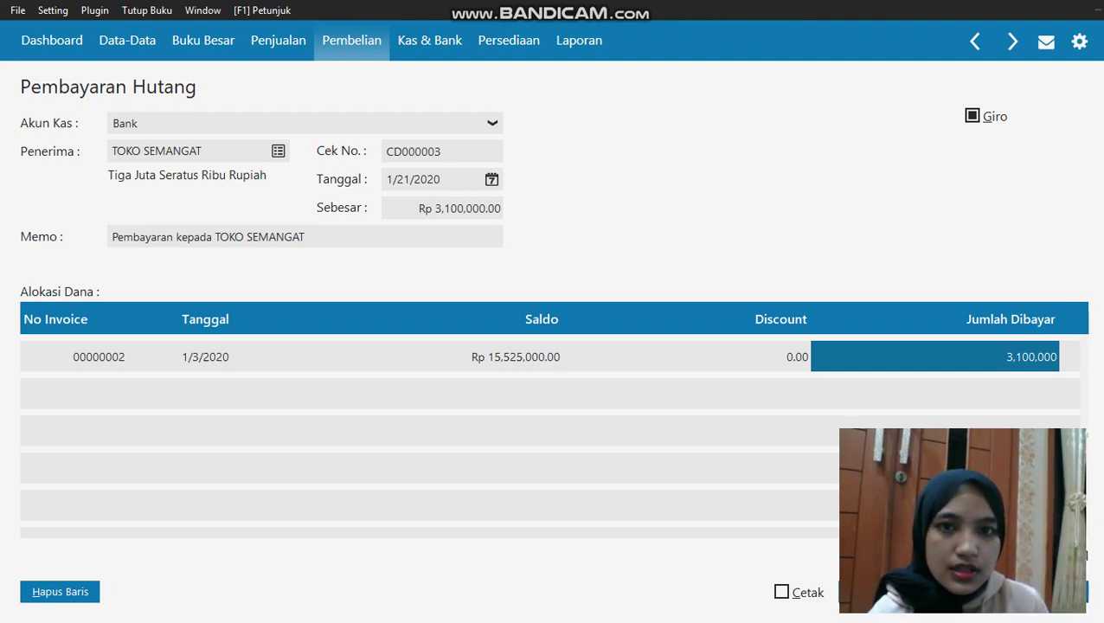
{"action": "left_click", "coordinate": [874, 592]}
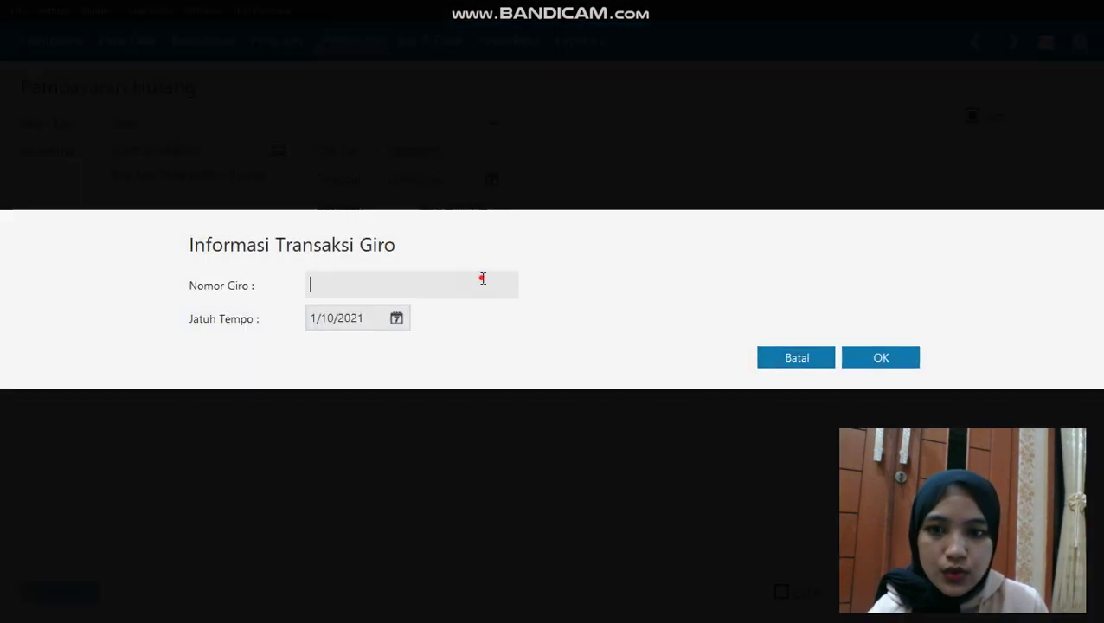
Enter giro number BG0001 with due date 1/28/2020
{"action": "left_click", "coordinate": [481, 278]}
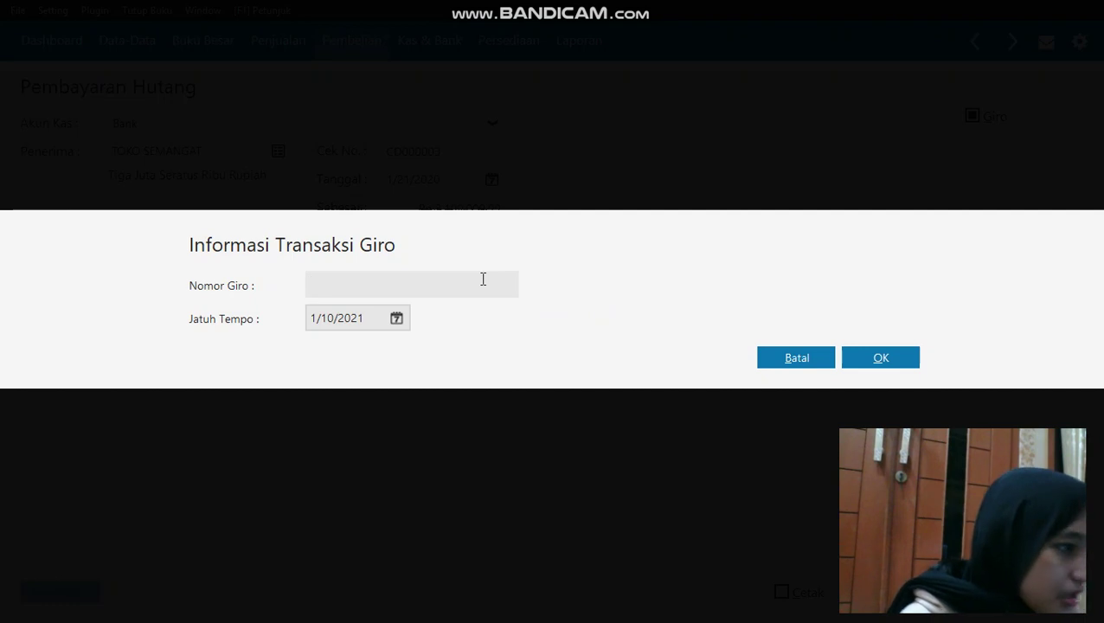
{"action": "type", "text": "B"}
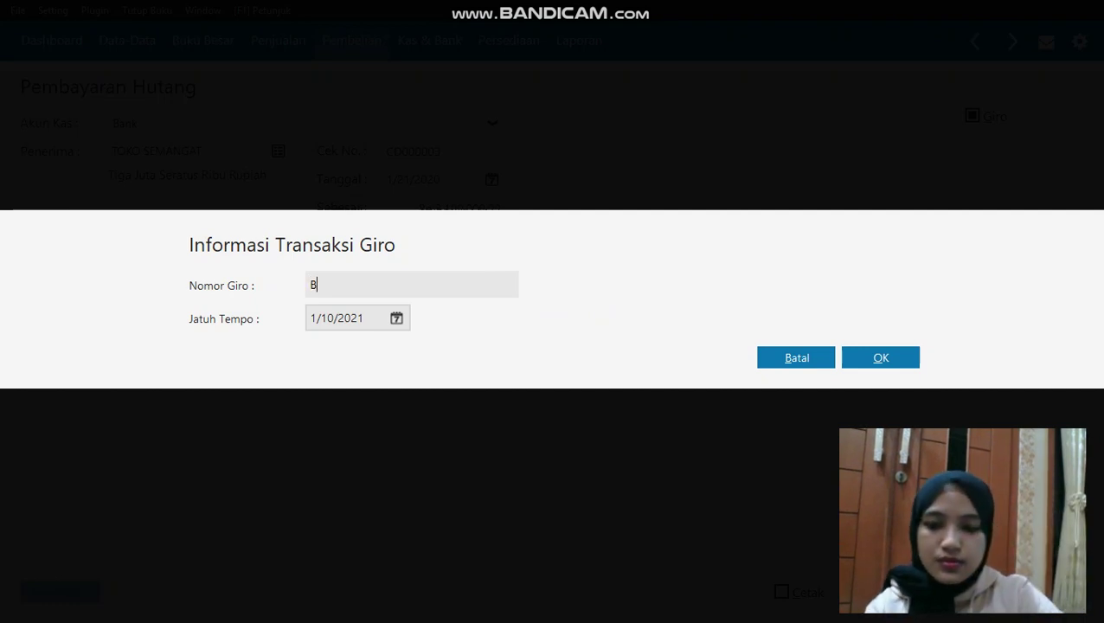
{"action": "type", "text": "G0001"}
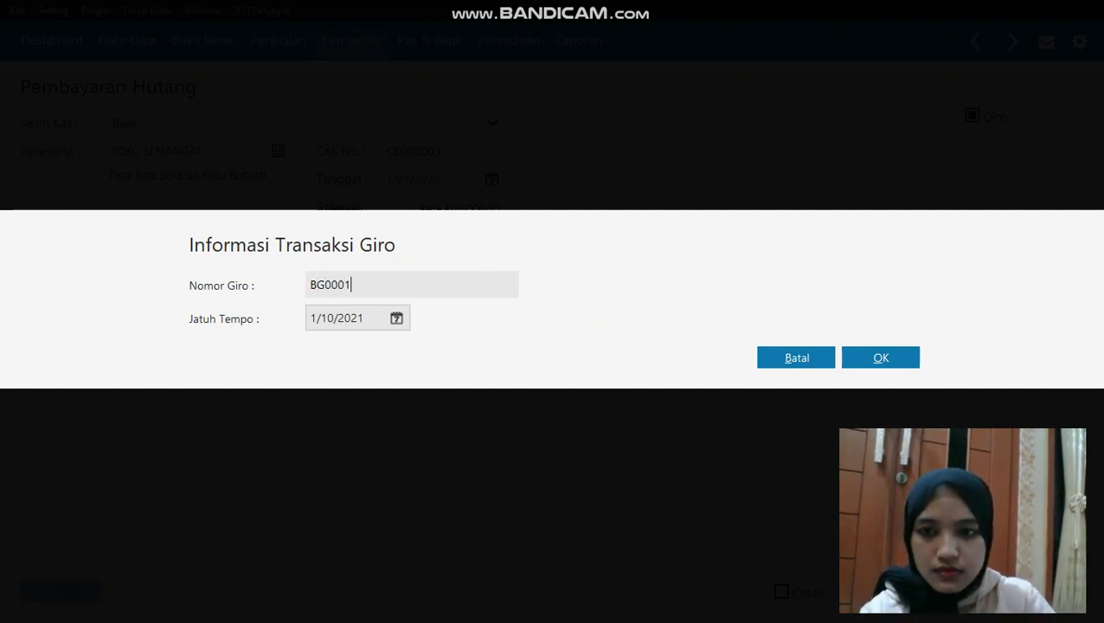
{"action": "left_click", "coordinate": [397, 319]}
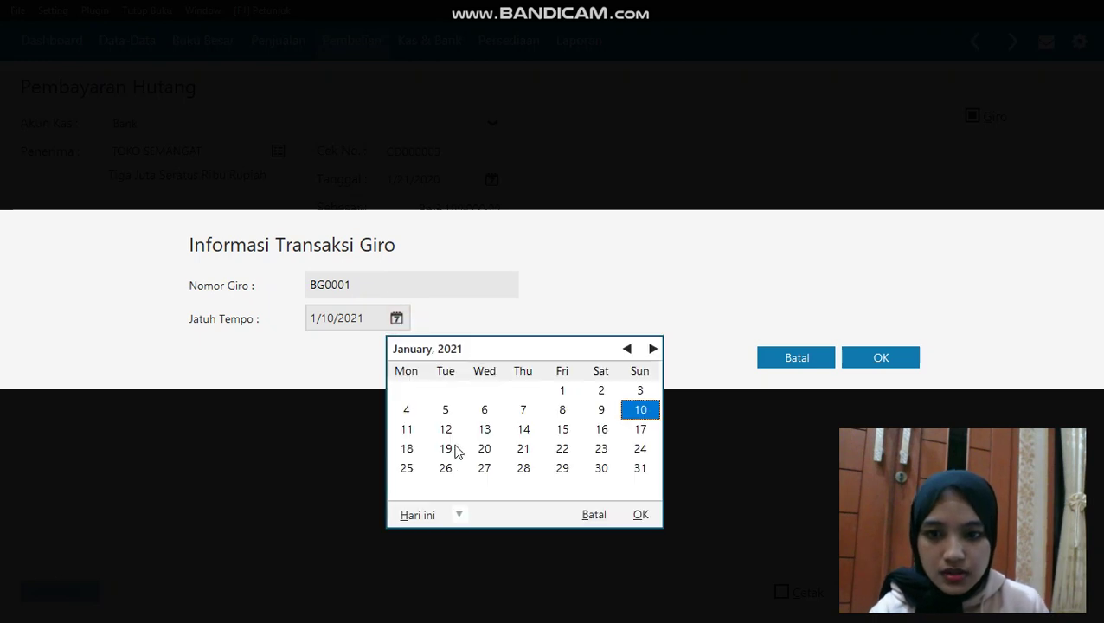
{"action": "left_click", "coordinate": [458, 514]}
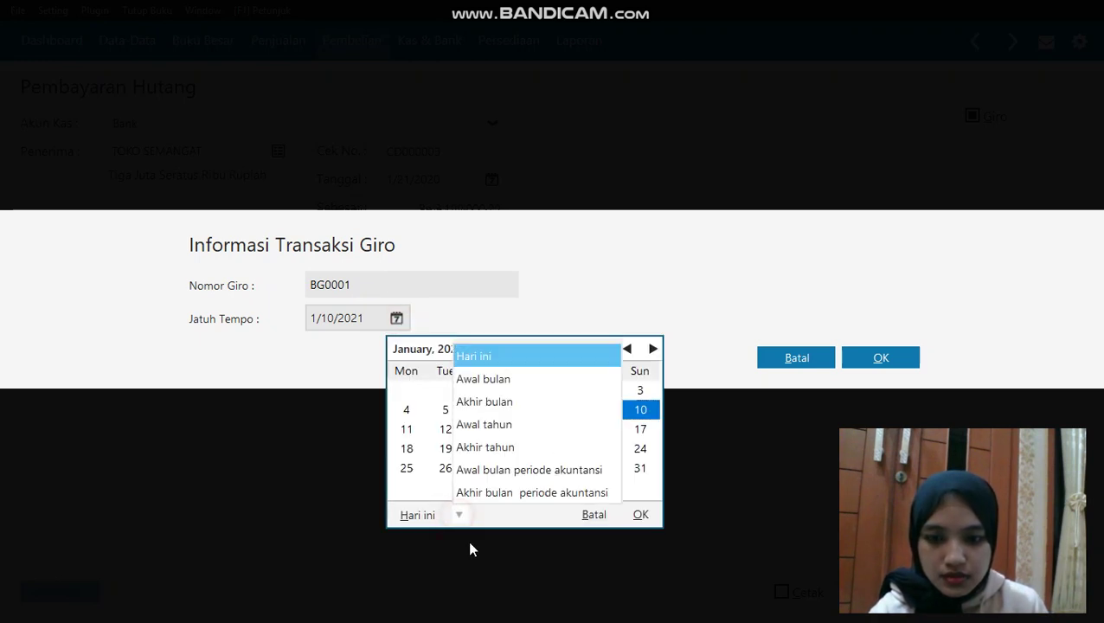
{"action": "left_click", "coordinate": [461, 517]}
{"action": "left_click", "coordinate": [459, 516]}
{"action": "left_click", "coordinate": [491, 469]}
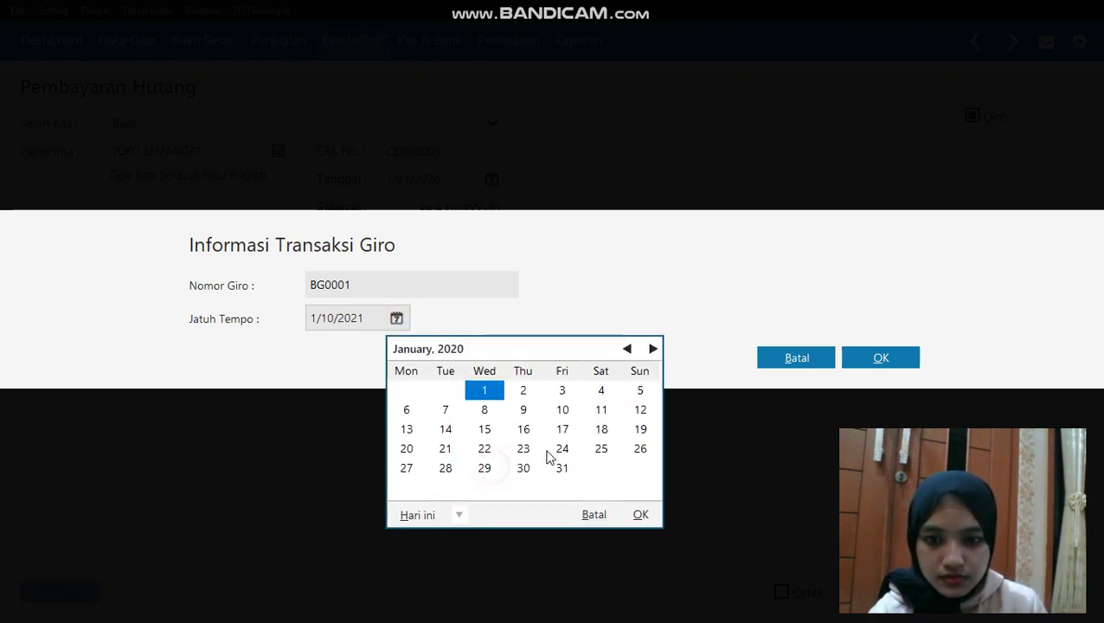
{"action": "left_click", "coordinate": [447, 469]}
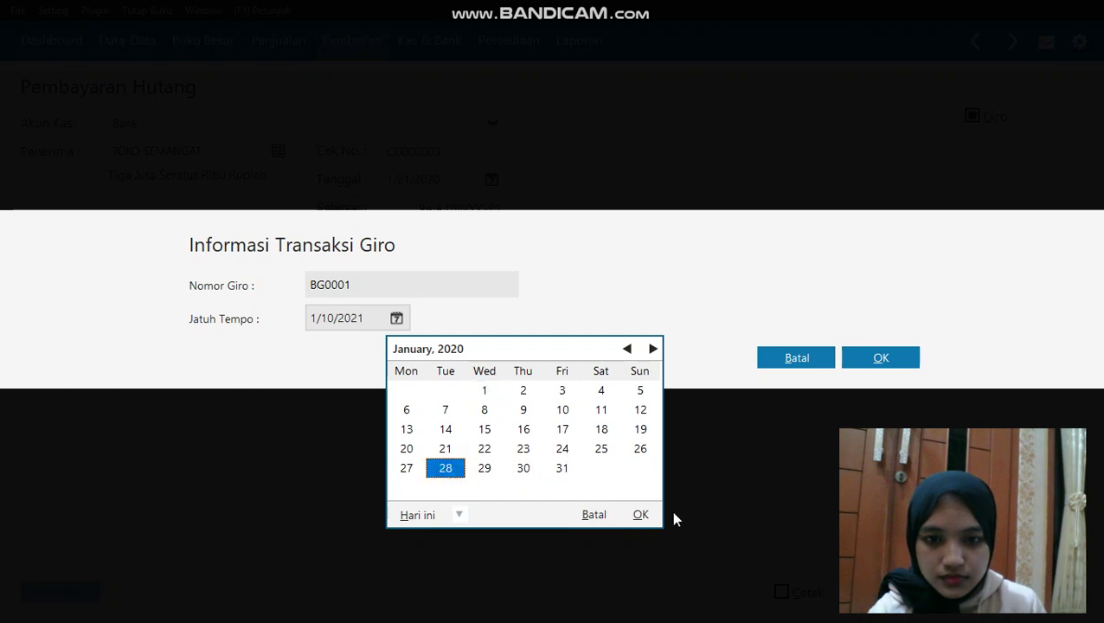
{"action": "left_click", "coordinate": [641, 514]}
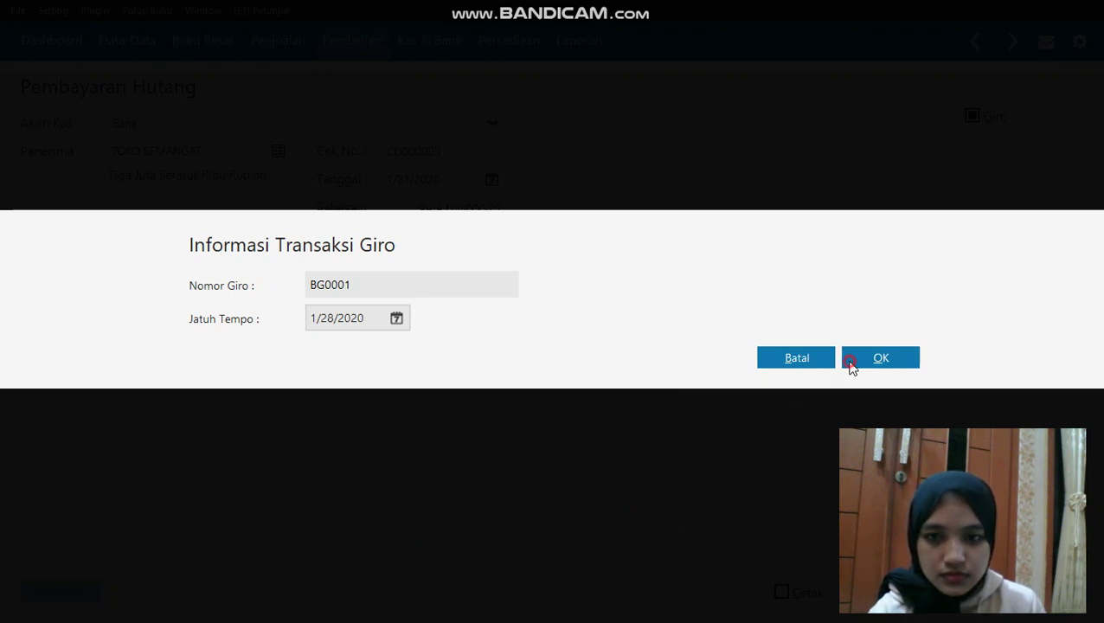
Confirm the giro, accept saving it, and close the debt payment form
{"action": "left_click", "coordinate": [852, 363]}
{"action": "left_click", "coordinate": [806, 410]}
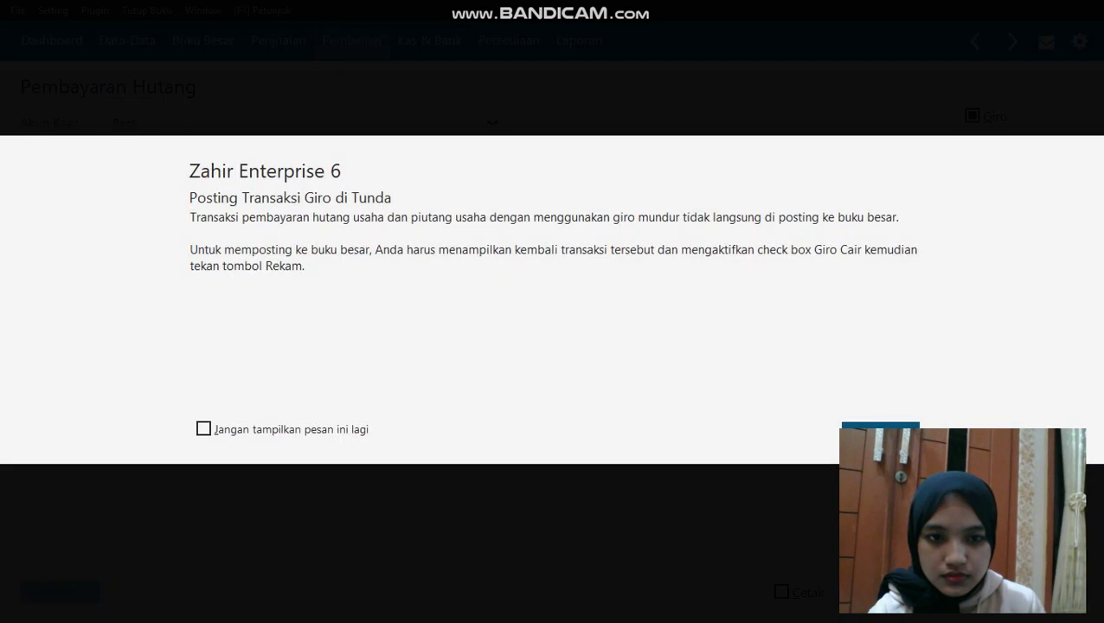
{"action": "left_click", "coordinate": [880, 437]}
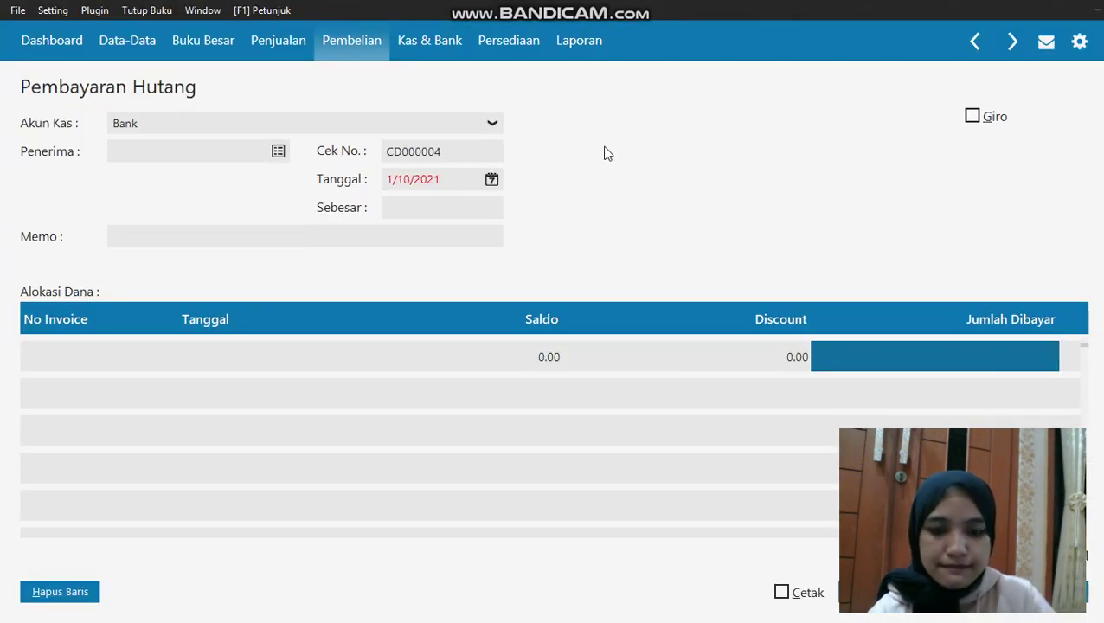
{"action": "left_click", "coordinate": [879, 592]}
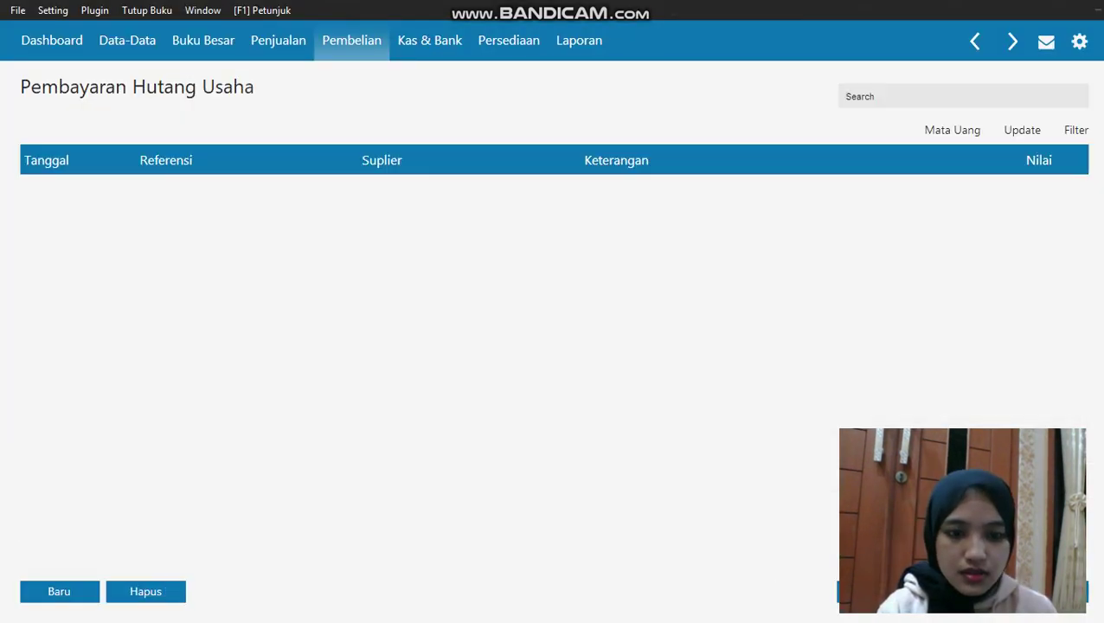
Go to Kas & Bank and open the Giro Masuk list
{"action": "left_click", "coordinate": [879, 591]}
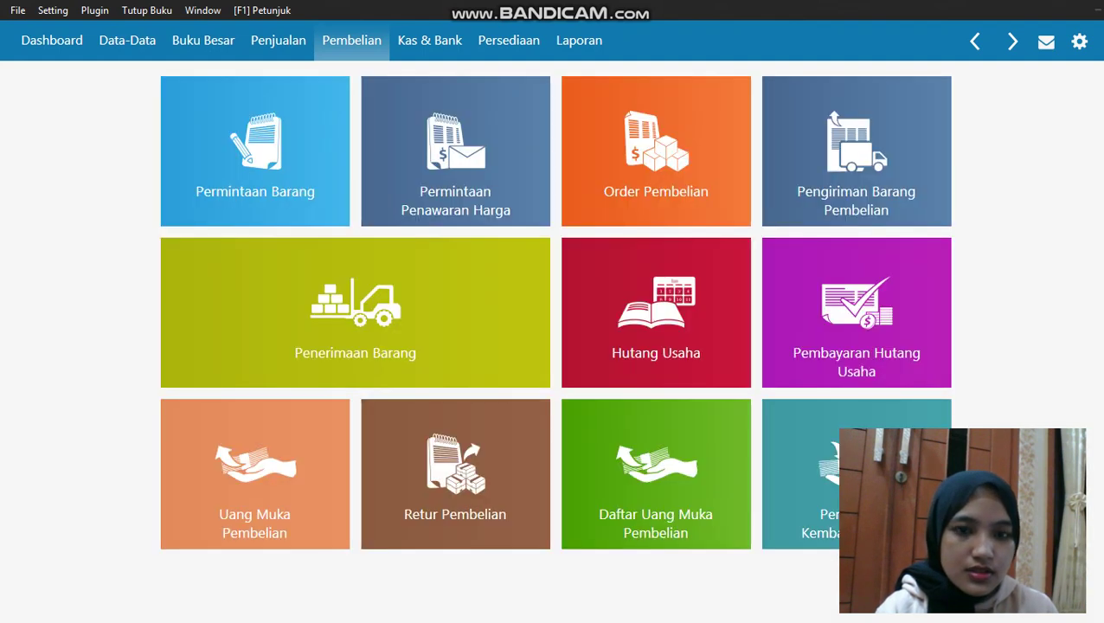
{"action": "mouse_move", "coordinate": [668, 294]}
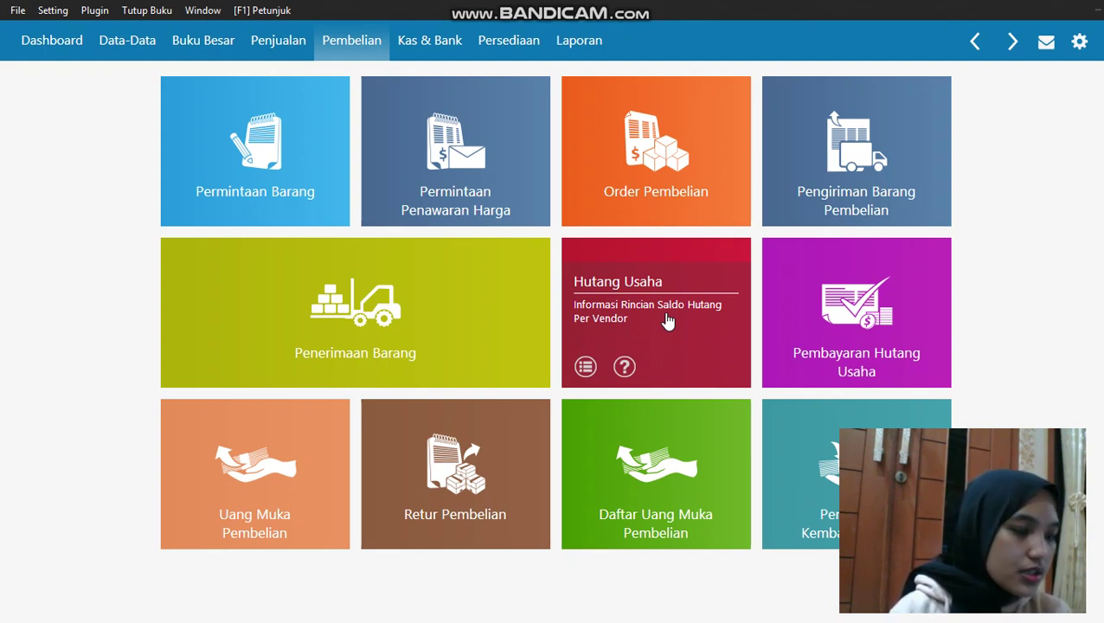
{"action": "left_click", "coordinate": [431, 54]}
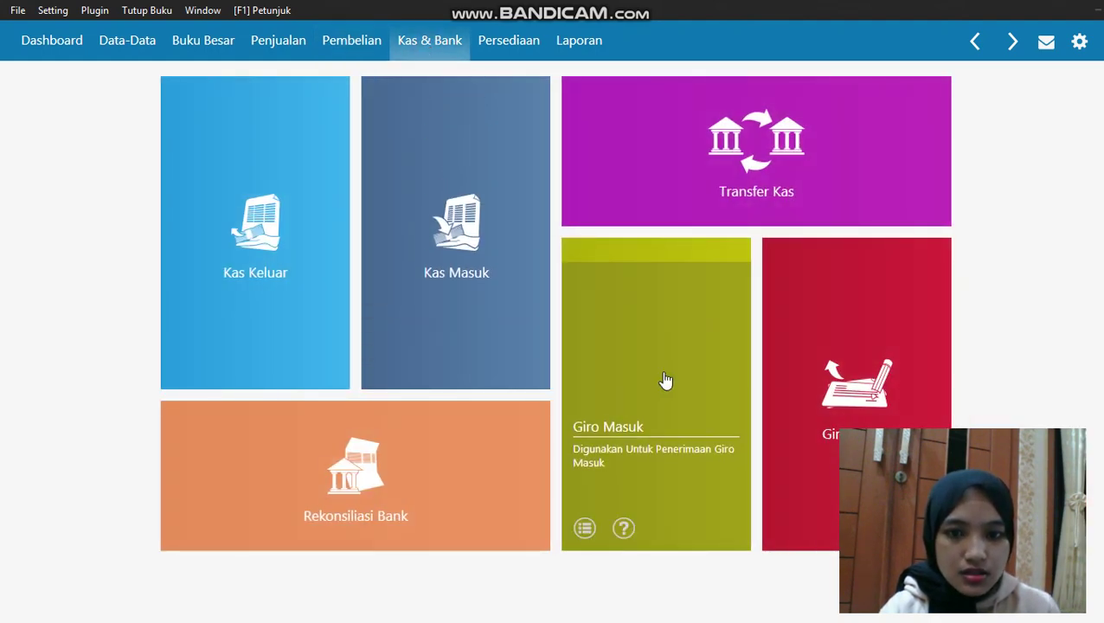
{"action": "left_click", "coordinate": [666, 381]}
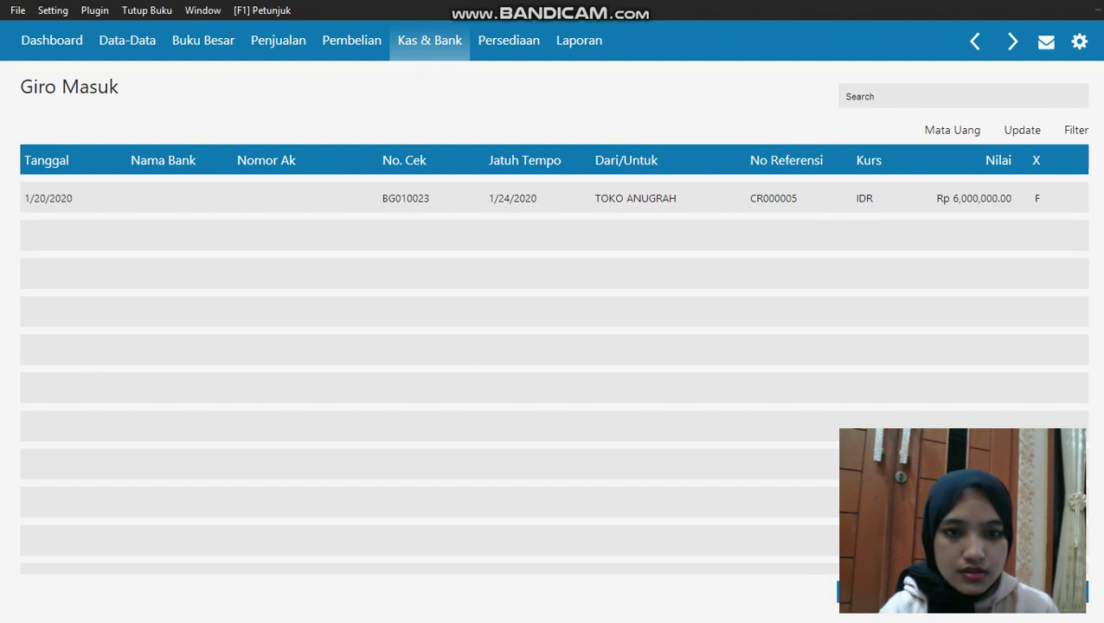
Review giro BG010023's 1/24/2020 receipt unchanged, then close the Giro Masuk list
{"action": "left_click", "coordinate": [826, 185]}
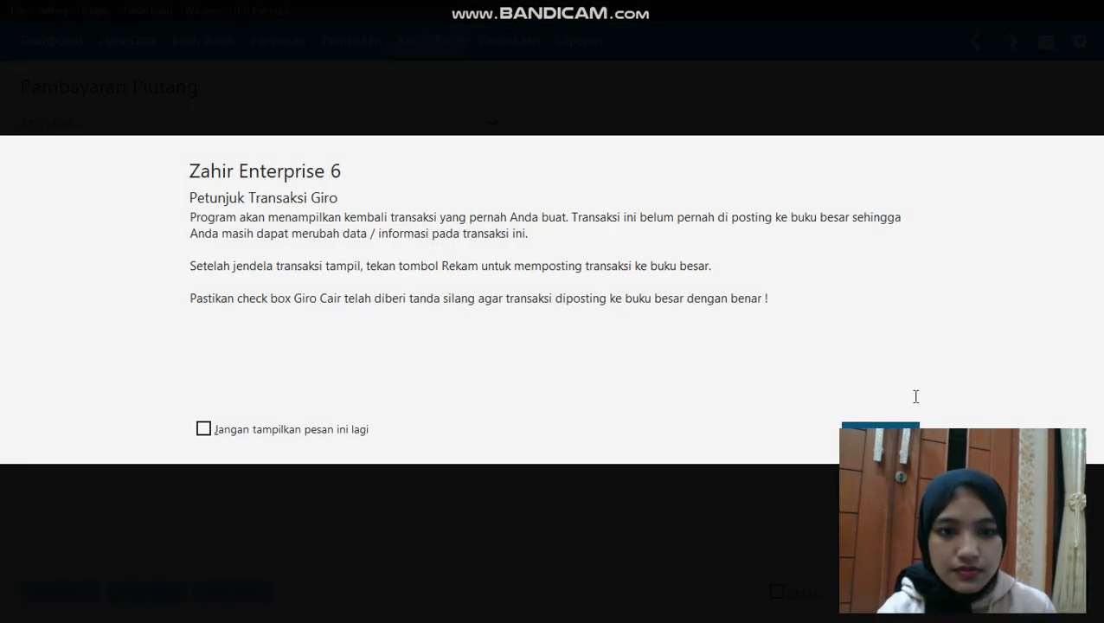
{"action": "left_click", "coordinate": [882, 433]}
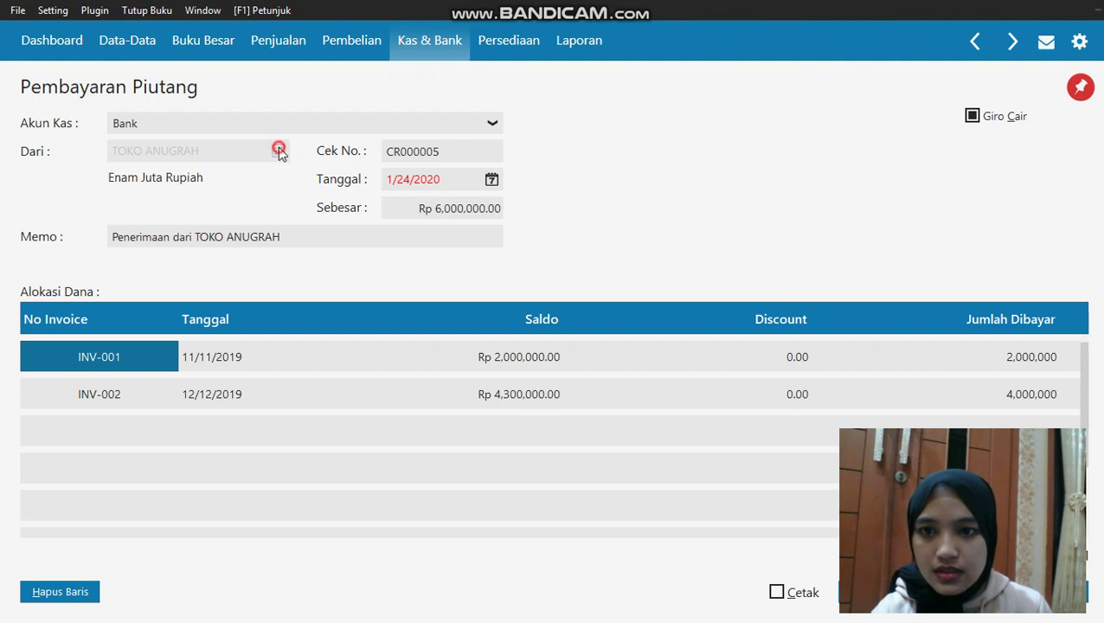
{"action": "left_click", "coordinate": [490, 180]}
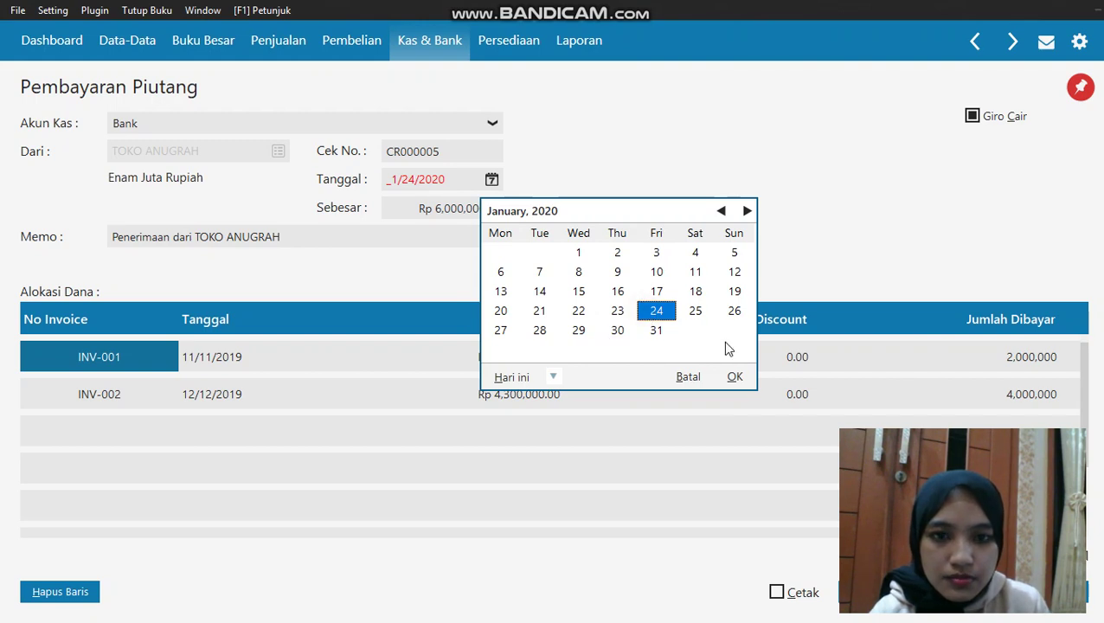
{"action": "left_click", "coordinate": [734, 376]}
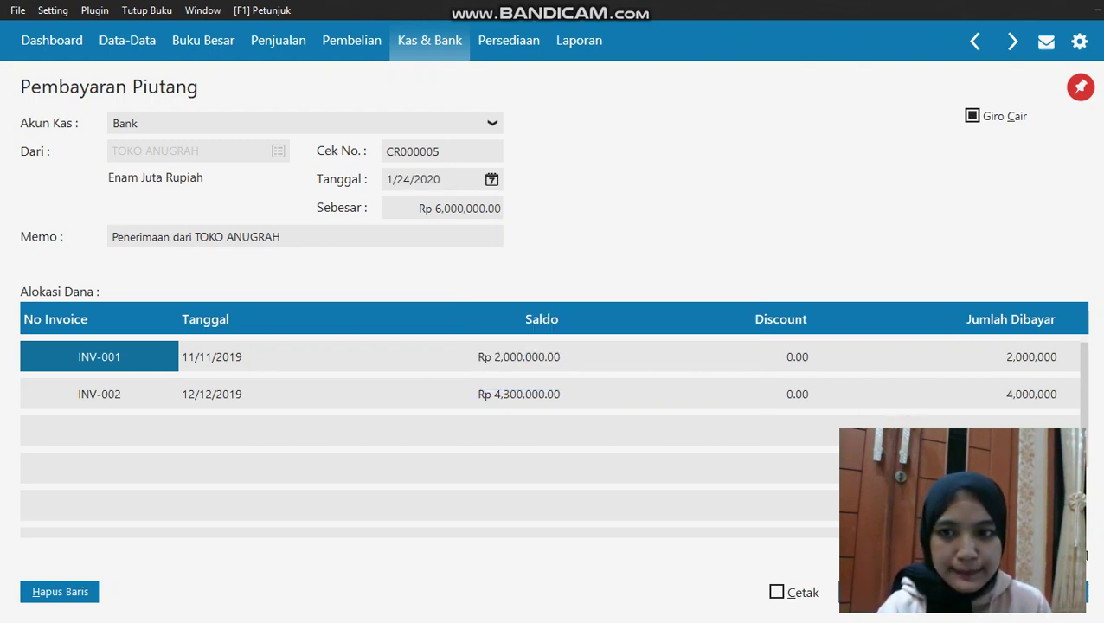
{"action": "key", "text": "alt+s"}
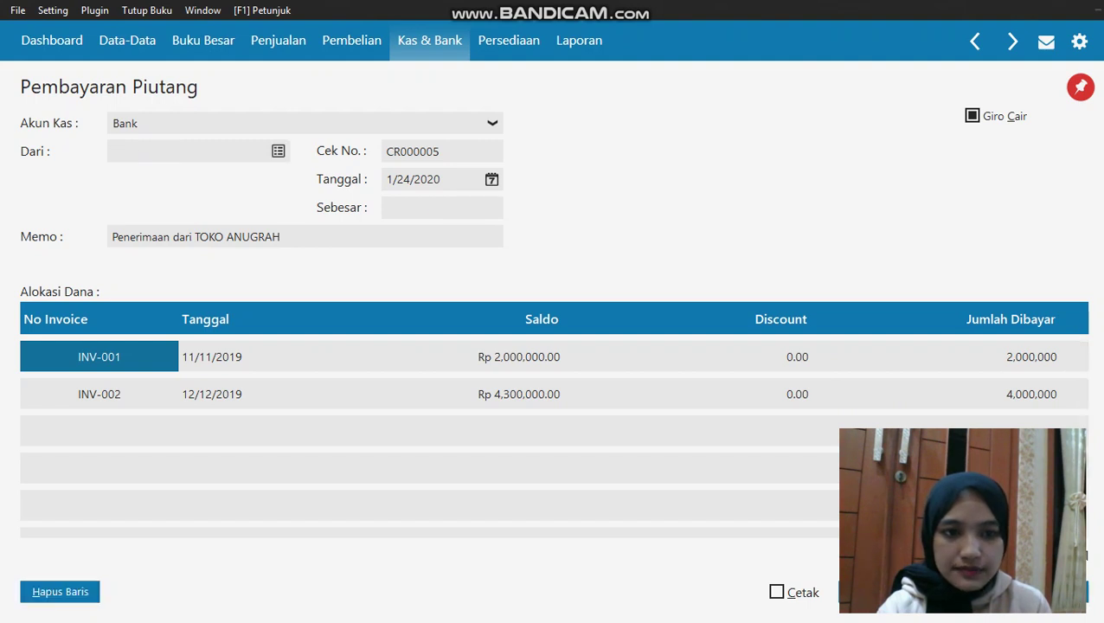
{"action": "key", "text": "alt+c"}
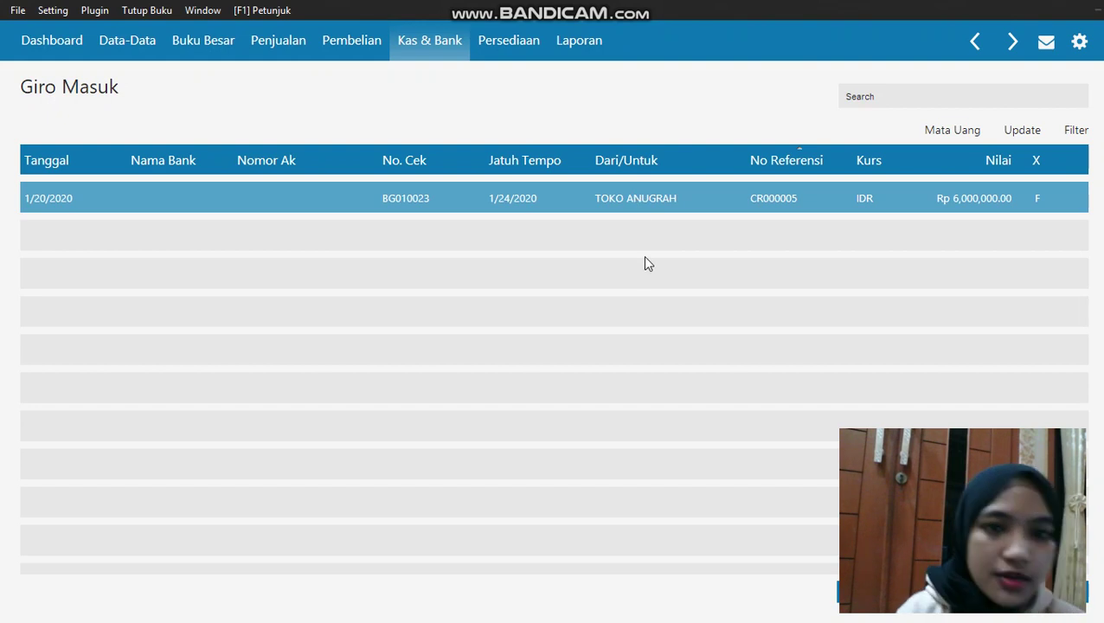
{"action": "left_click", "coordinate": [1071, 601]}
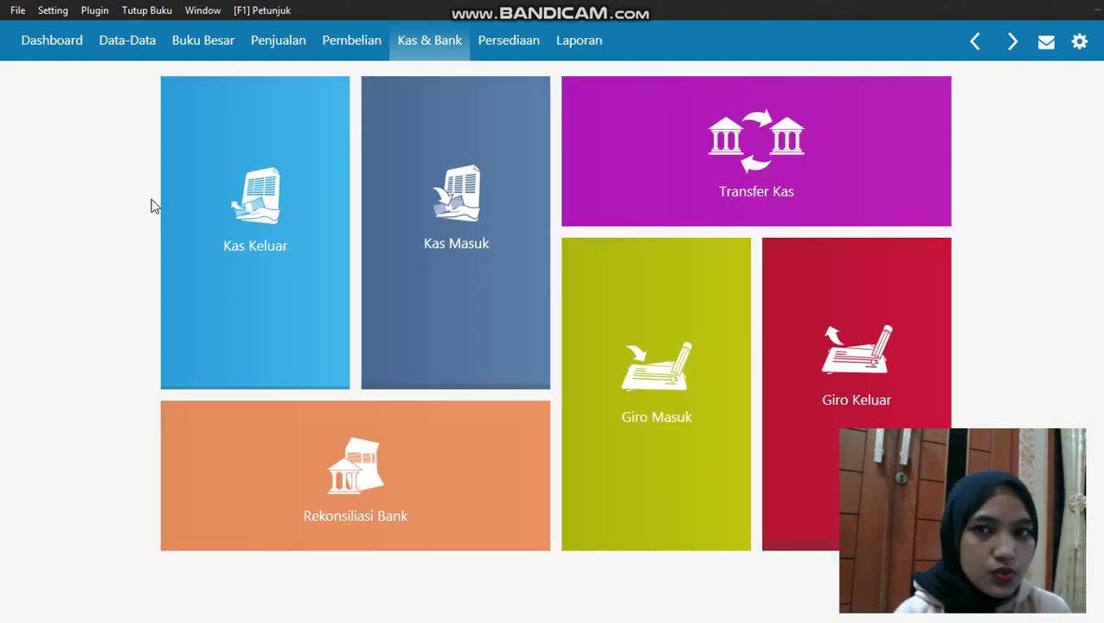
Start a new Kas Keluar entry paying from the Kas account to IWAN
{"action": "mouse_move", "coordinate": [190, 106]}
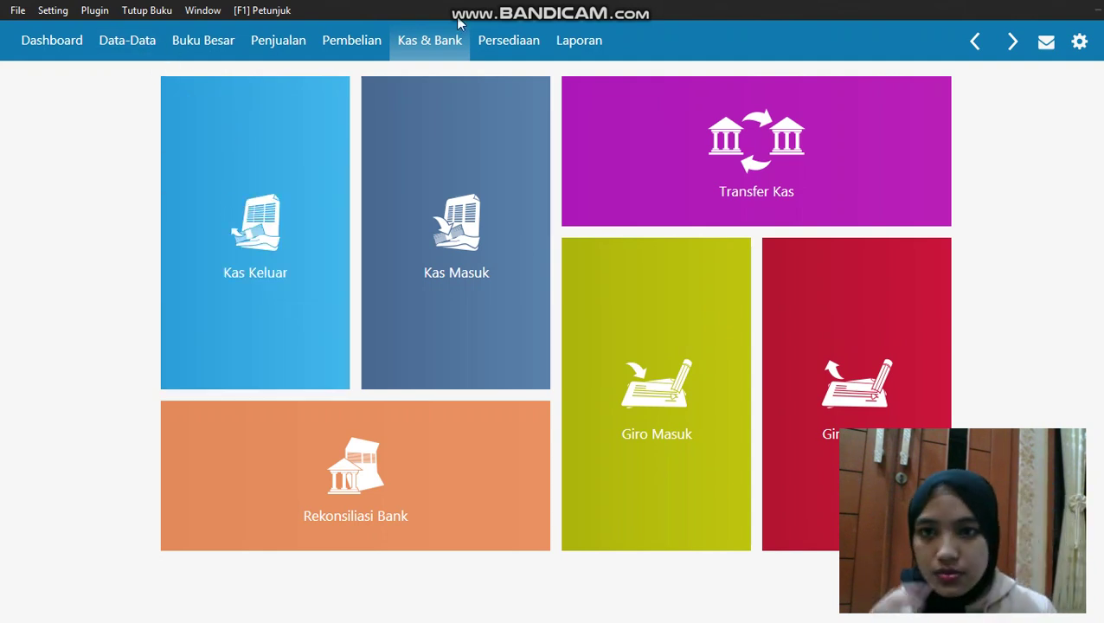
{"action": "left_click", "coordinate": [266, 150]}
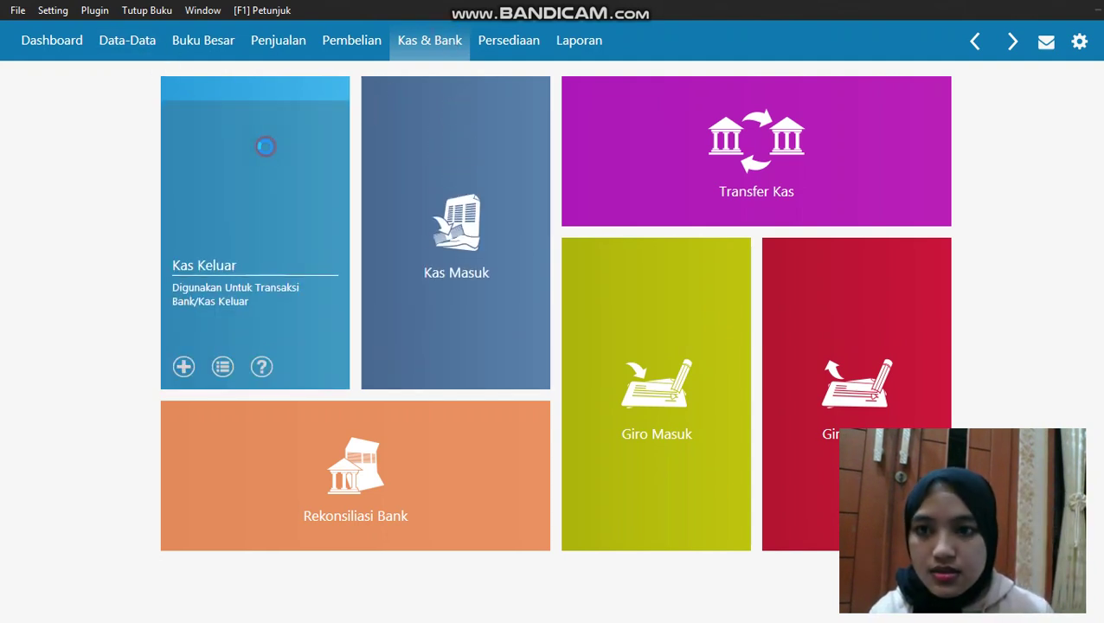
{"action": "left_click", "coordinate": [79, 595]}
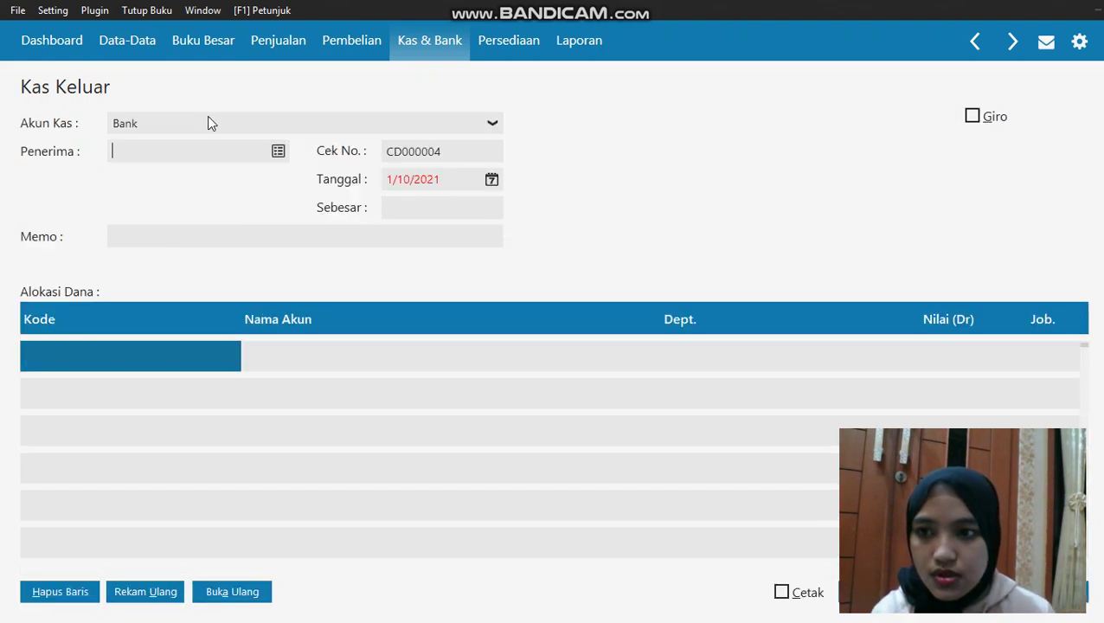
{"action": "left_click", "coordinate": [208, 119]}
{"action": "left_click", "coordinate": [213, 163]}
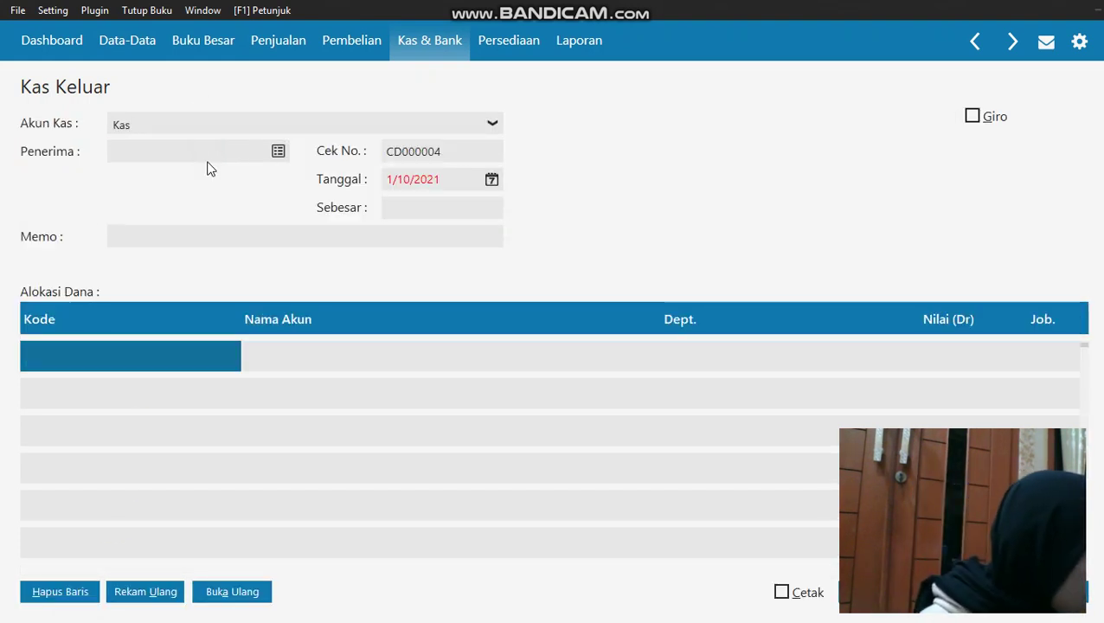
{"action": "left_click", "coordinate": [276, 152]}
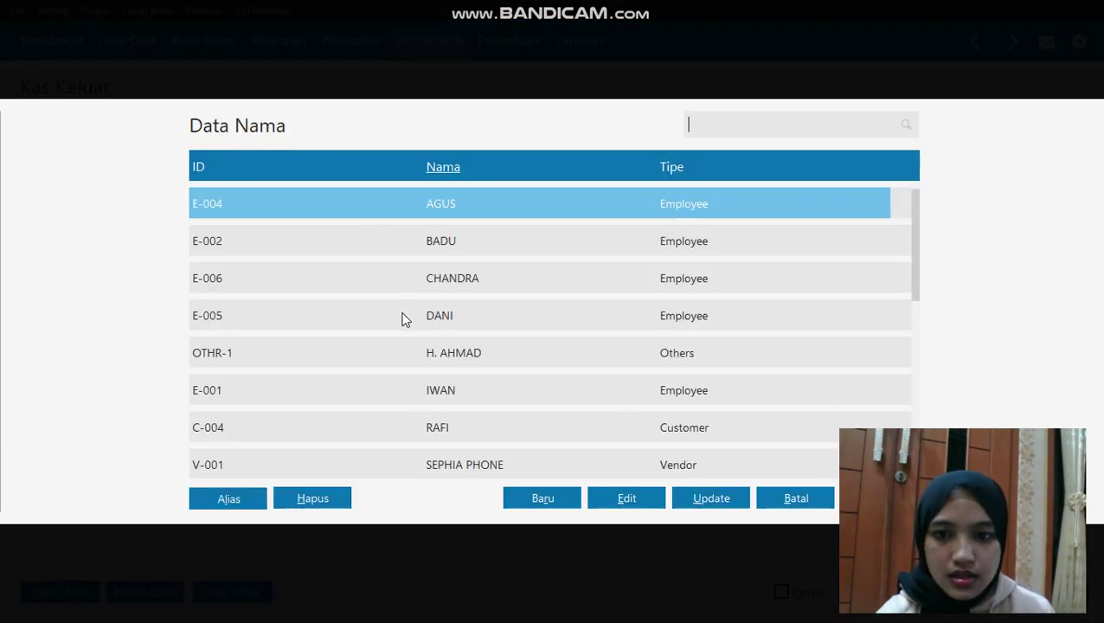
{"action": "left_click", "coordinate": [451, 390]}
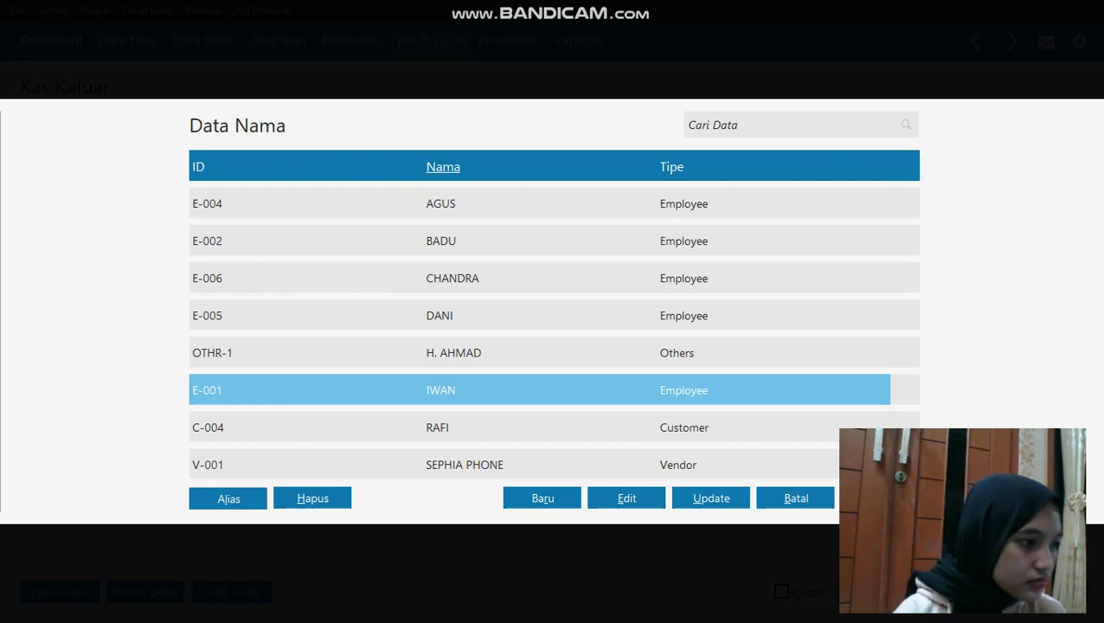
{"action": "key", "text": "Return"}
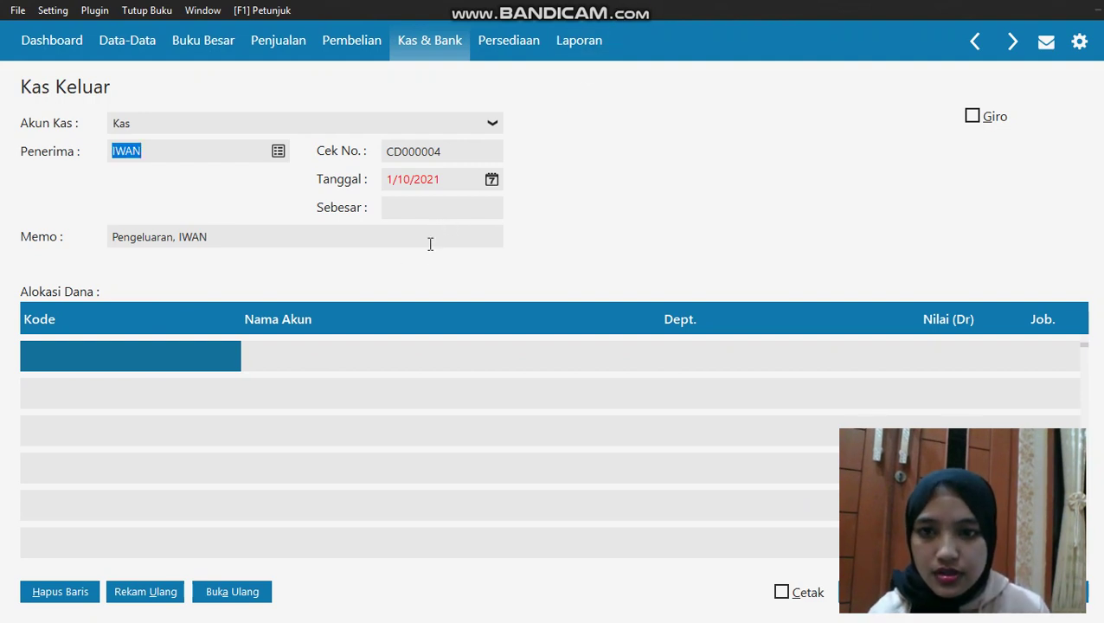
Set the transaction date to 1/25/2020
{"action": "left_click", "coordinate": [491, 180]}
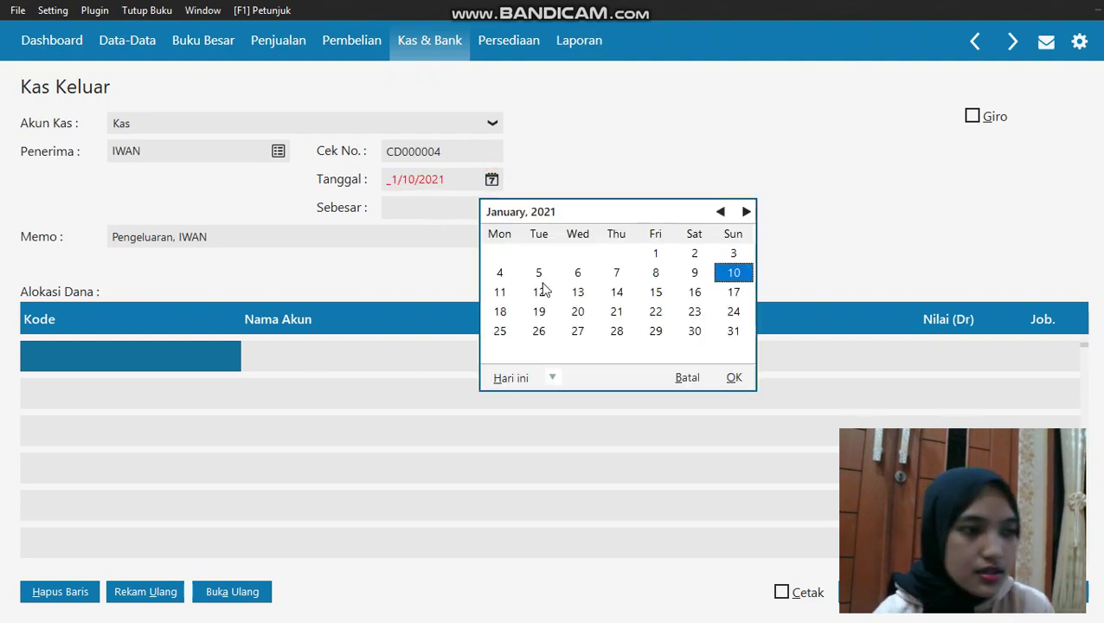
{"action": "left_click", "coordinate": [553, 377]}
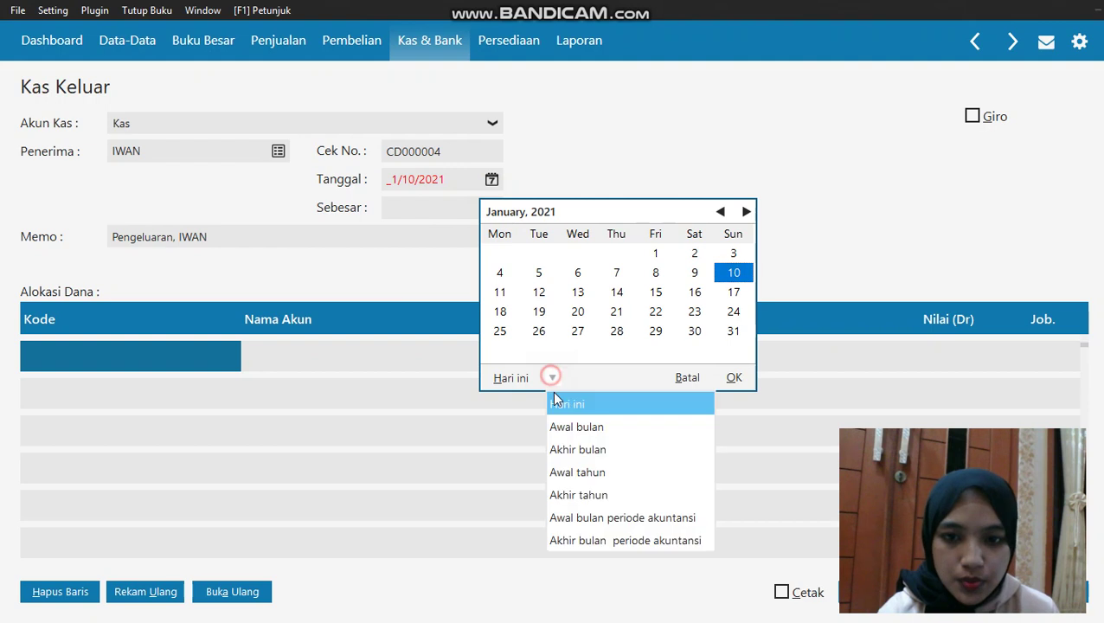
{"action": "left_click", "coordinate": [584, 516]}
{"action": "left_click", "coordinate": [694, 311]}
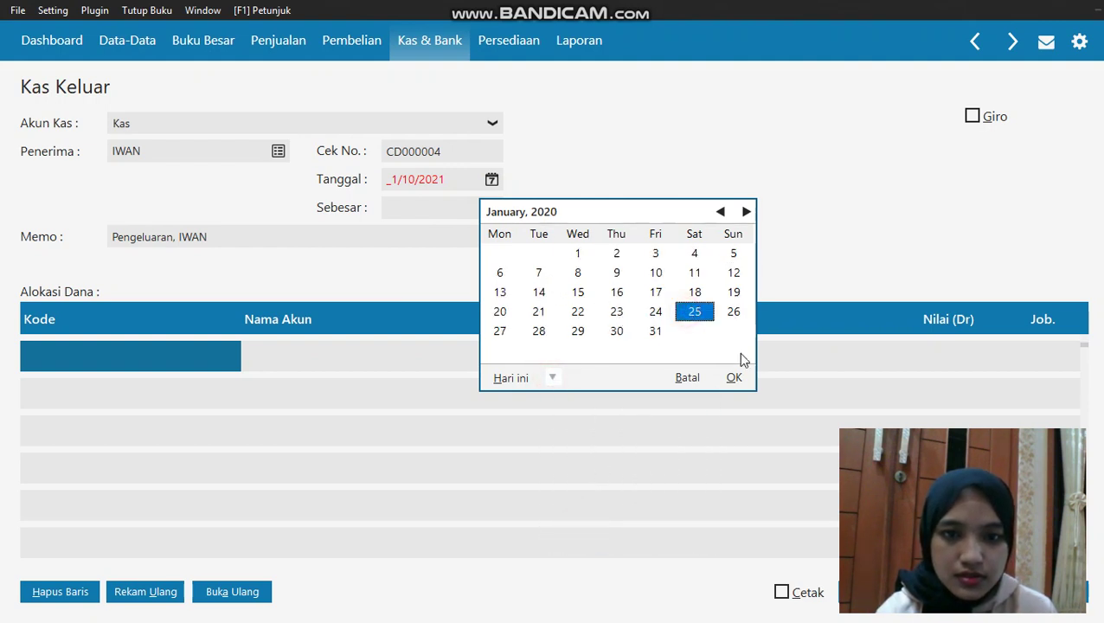
{"action": "left_click", "coordinate": [733, 378]}
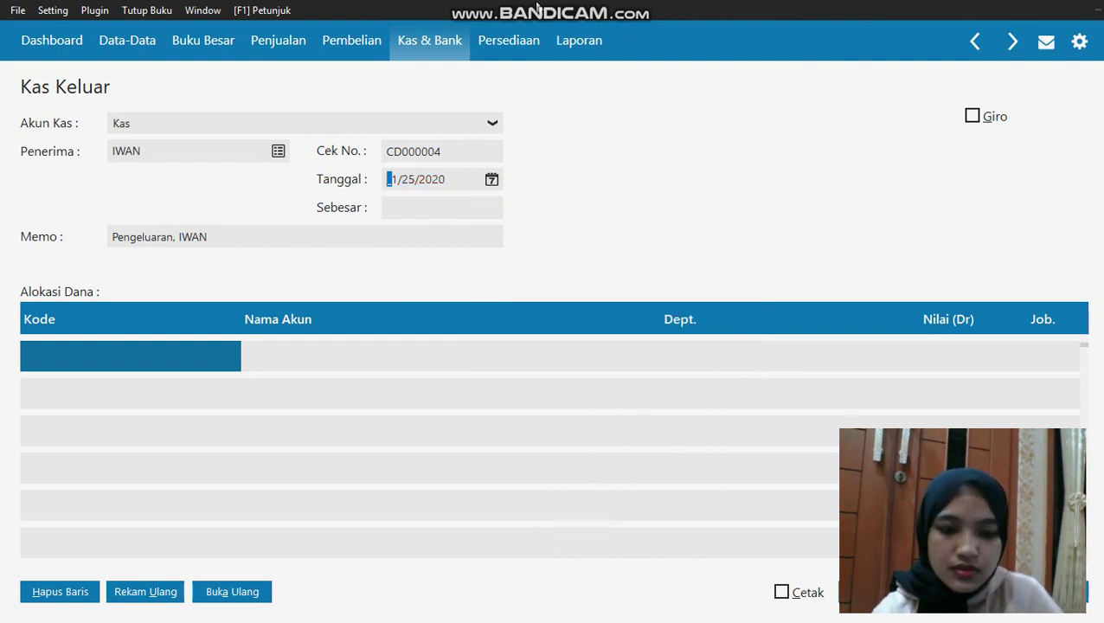
Allocate the first line to account Gaji Direksi dan Karyawan (610000010)
{"action": "double_click", "coordinate": [177, 359]}
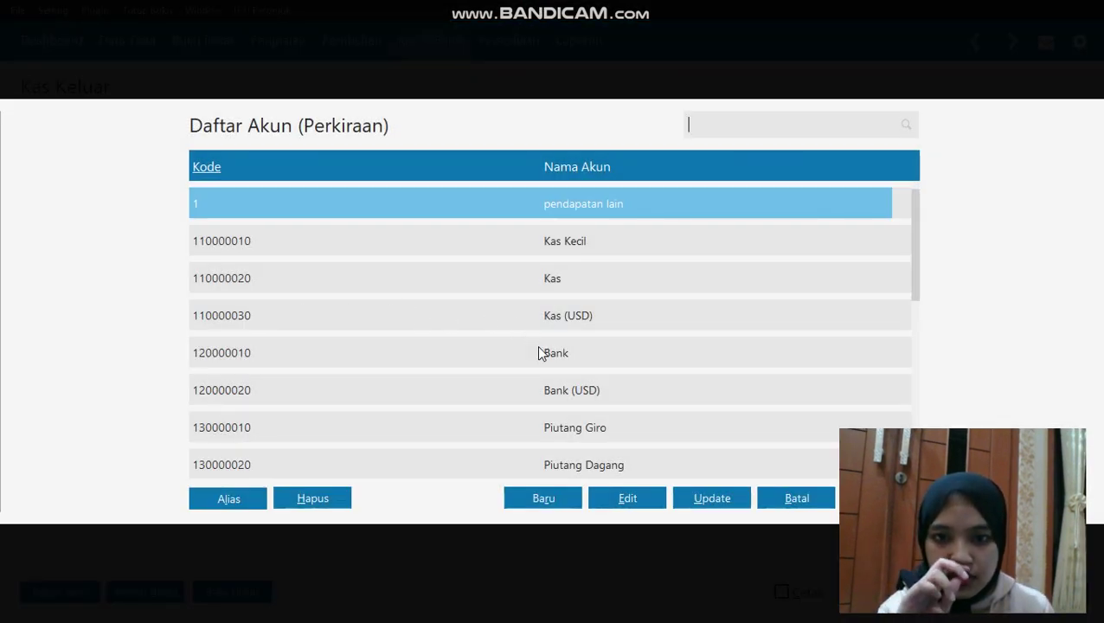
{"action": "key", "text": "Down"}
{"action": "key", "text": "Down"}
{"action": "key", "text": "Down"}
{"action": "key", "text": "Down"}
{"action": "key", "text": "Down"}
{"action": "key", "text": "Down"}
{"action": "key", "text": "Down"}
{"action": "key", "text": "Down"}
{"action": "key", "text": "Down"}
{"action": "key", "text": "Down"}
{"action": "key", "text": "Down"}
{"action": "key", "text": "Down"}
{"action": "key", "text": "Down"}
{"action": "key", "text": "Down"}
{"action": "key", "text": "Down"}
{"action": "key", "text": "Down"}
{"action": "key", "text": "Down"}
{"action": "key", "text": "Down"}
{"action": "key", "text": "Down"}
{"action": "key", "text": "Down"}
{"action": "key", "text": "Down"}
{"action": "key", "text": "Down"}
{"action": "key", "text": "Down"}
{"action": "key", "text": "Down"}
{"action": "key", "text": "Down"}
{"action": "key", "text": "Down"}
{"action": "key", "text": "Down"}
{"action": "key", "text": "Down"}
{"action": "key", "text": "Down"}
{"action": "key", "text": "Down"}
{"action": "key", "text": "Down"}
{"action": "key", "text": "Down"}
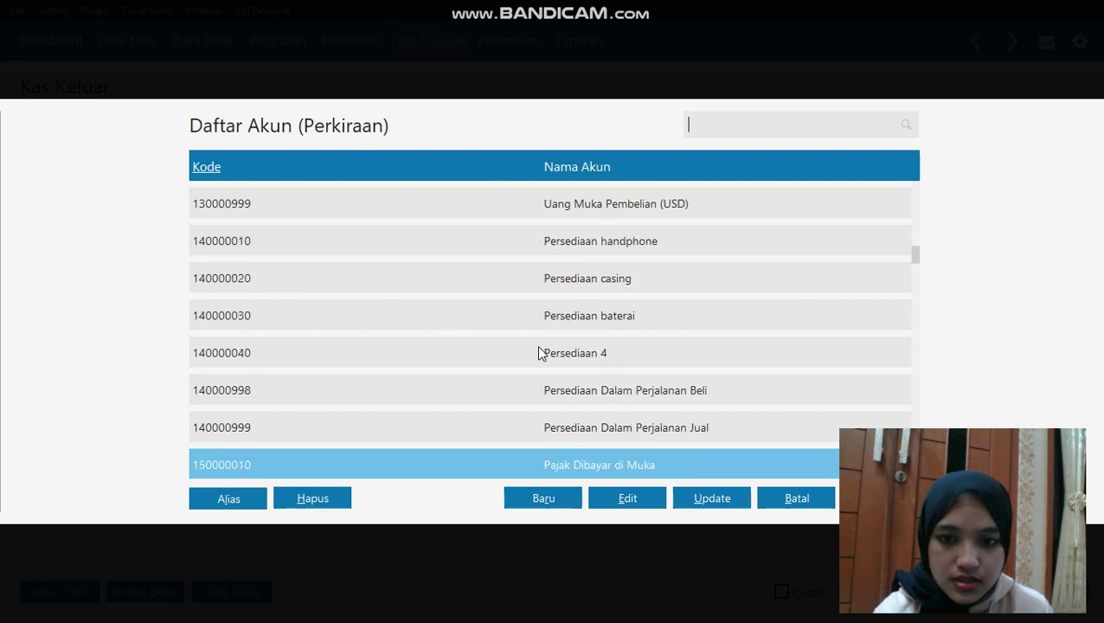
{"action": "key", "text": "Down"}
{"action": "key", "text": "Down"}
{"action": "key", "text": "Down"}
{"action": "key", "text": "Down"}
{"action": "key", "text": "Down"}
{"action": "key", "text": "Down"}
{"action": "key", "text": "Down"}
{"action": "key", "text": "Down"}
{"action": "key", "text": "Down"}
{"action": "key", "text": "Down"}
{"action": "key", "text": "Down"}
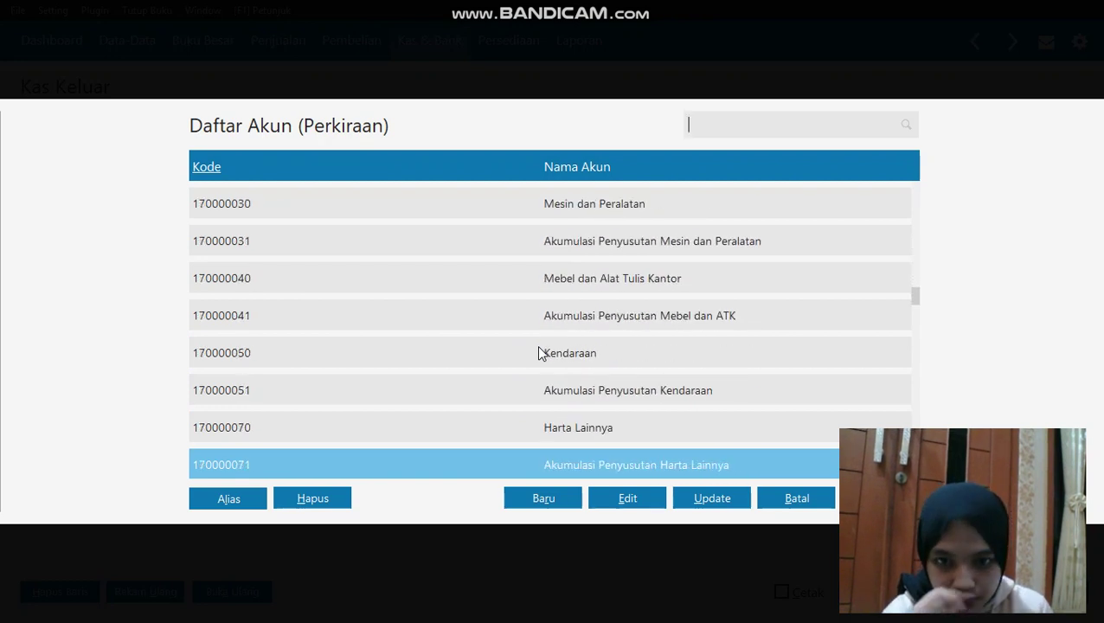
{"action": "key", "text": "Down"}
{"action": "key", "text": "Down"}
{"action": "key", "text": "Down"}
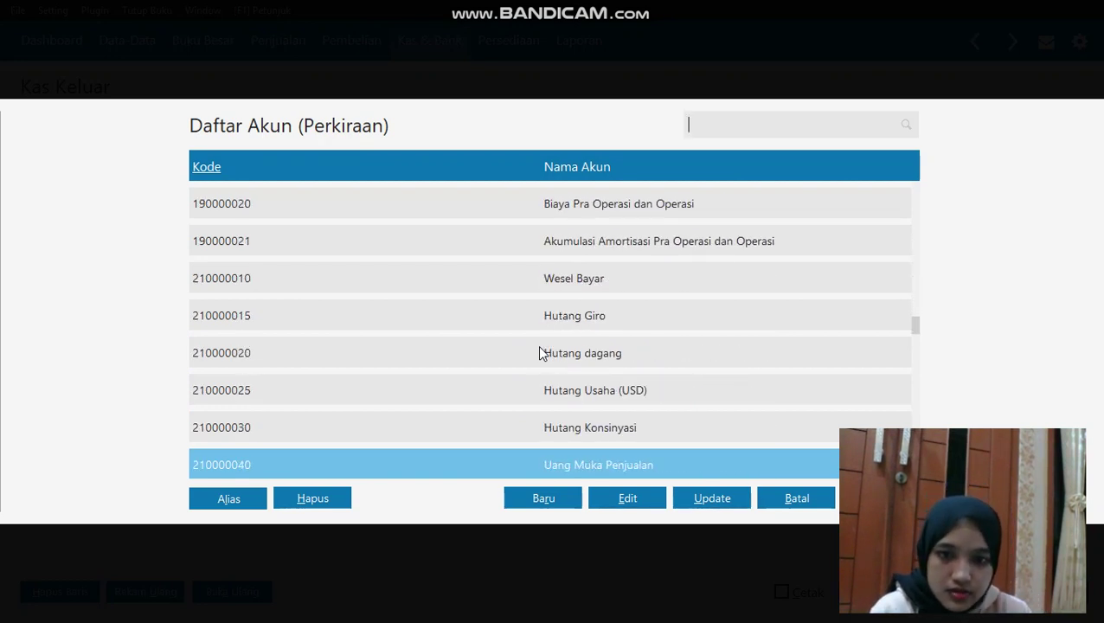
{"action": "key", "text": "Down"}
{"action": "key", "text": "Down"}
{"action": "key", "text": "Down"}
{"action": "key", "text": "Down"}
{"action": "key", "text": "Down"}
{"action": "key", "text": "Down"}
{"action": "key", "text": "Down"}
{"action": "key", "text": "Down"}
{"action": "key", "text": "Down"}
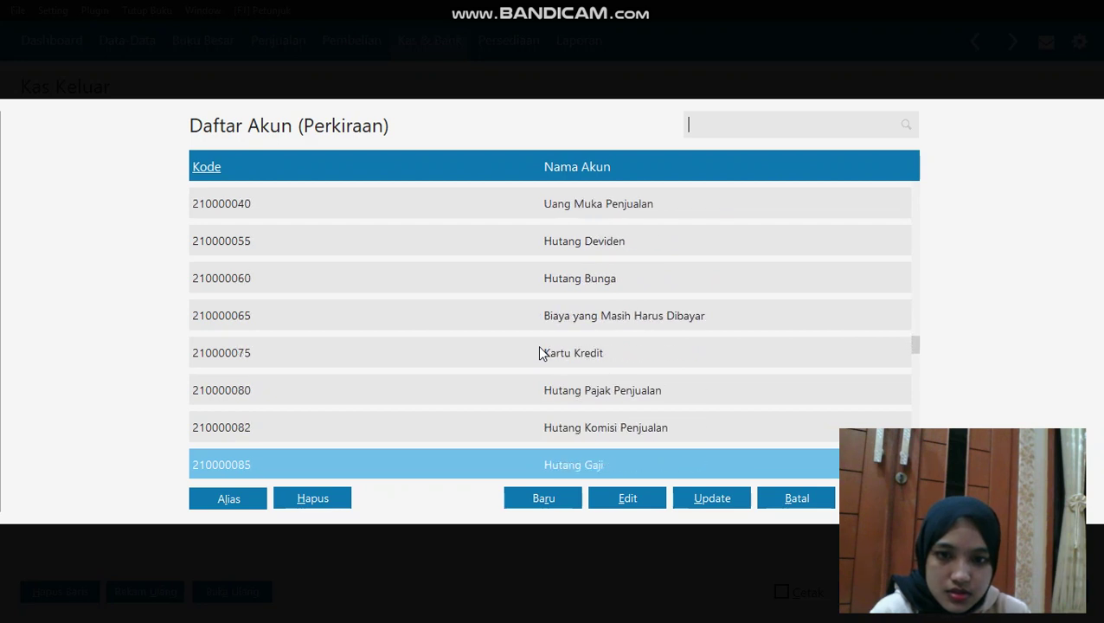
{"action": "key", "text": "Down"}
{"action": "key", "text": "Down"}
{"action": "key", "text": "Down"}
{"action": "key", "text": "Down"}
{"action": "key", "text": "Down"}
{"action": "key", "text": "Down"}
{"action": "key", "text": "Down"}
{"action": "key", "text": "Down"}
{"action": "key", "text": "Down"}
{"action": "key", "text": "Down"}
{"action": "key", "text": "Down"}
{"action": "key", "text": "Down"}
{"action": "key", "text": "Down"}
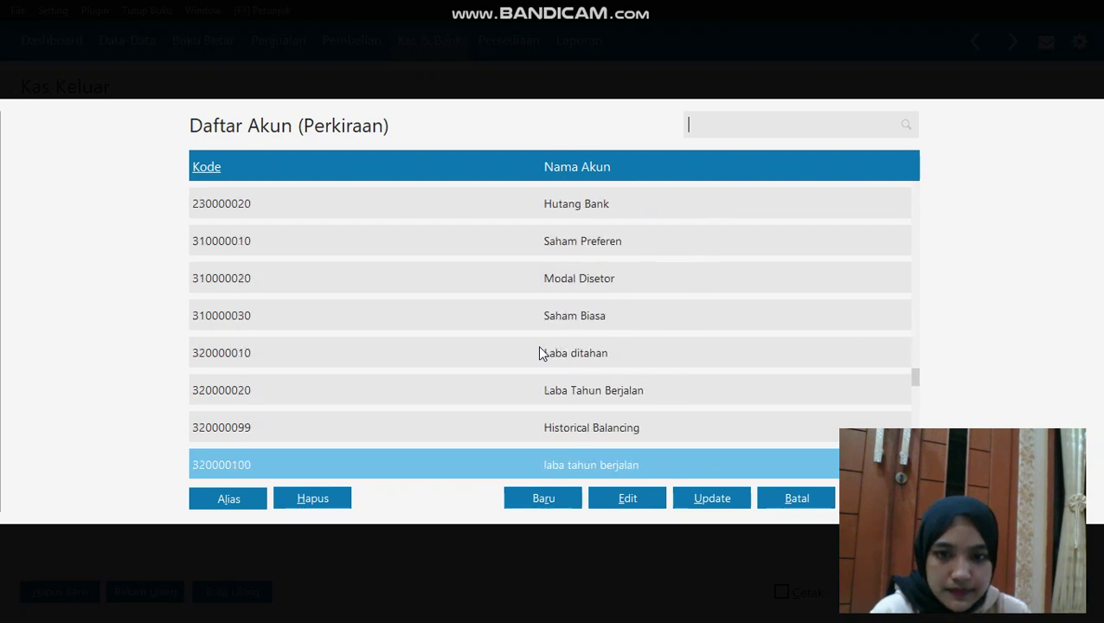
{"action": "key", "text": "Down"}
{"action": "key", "text": "Down"}
{"action": "key", "text": "Down"}
{"action": "key", "text": "Down"}
{"action": "key", "text": "Down"}
{"action": "key", "text": "Down"}
{"action": "key", "text": "Down"}
{"action": "key", "text": "Down"}
{"action": "key", "text": "Down"}
{"action": "key", "text": "Down"}
{"action": "key", "text": "Down"}
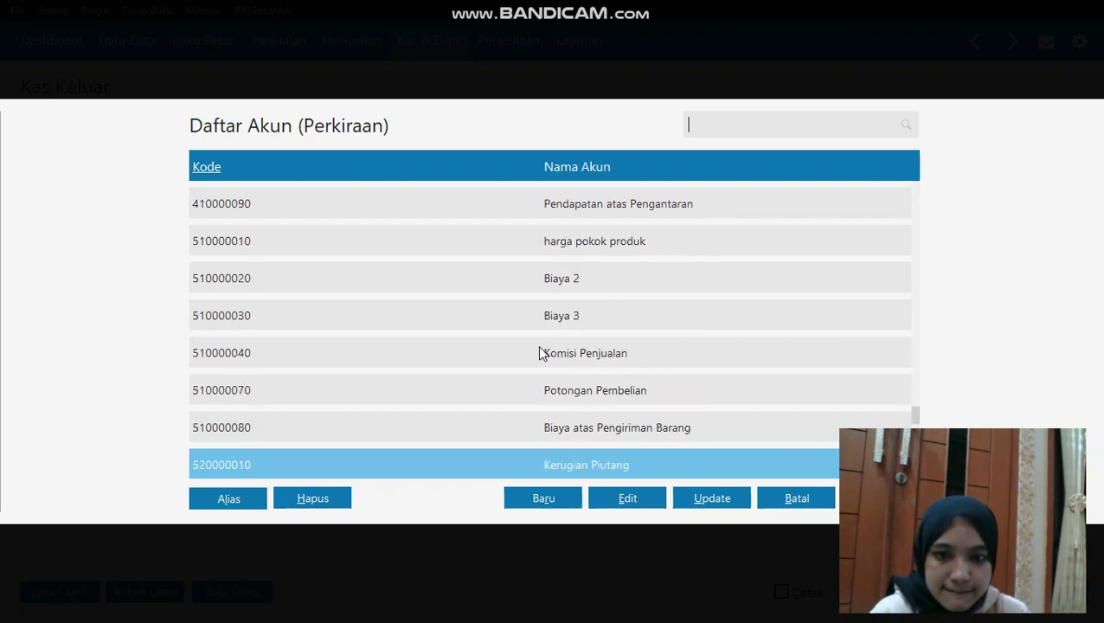
{"action": "key", "text": "Down"}
{"action": "key", "text": "Down"}
{"action": "key", "text": "Down"}
{"action": "key", "text": "Down"}
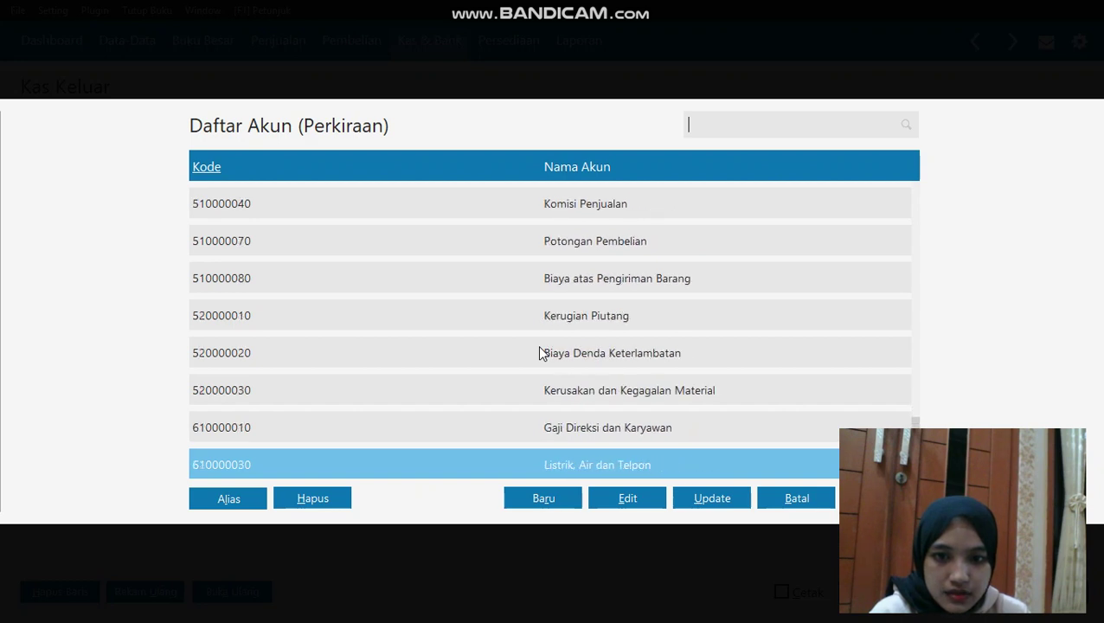
{"action": "left_click", "coordinate": [573, 424]}
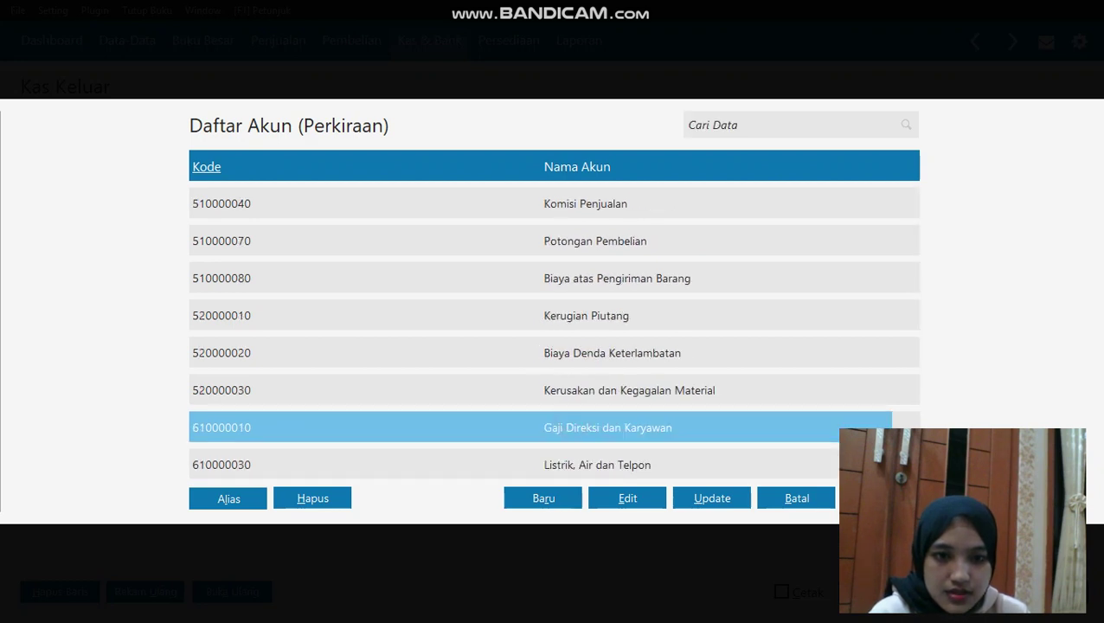
{"action": "key", "text": "Return"}
Enter 700,000 as the salary amount, fill the total, and save the payment
{"action": "left_click", "coordinate": [909, 362]}
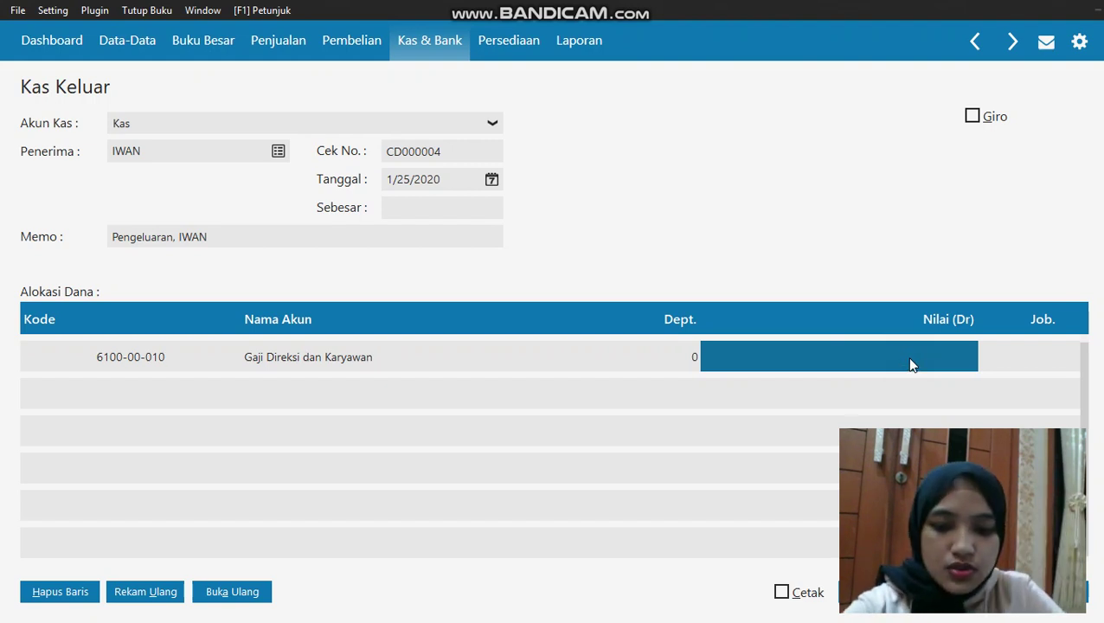
{"action": "type", "text": "700000"}
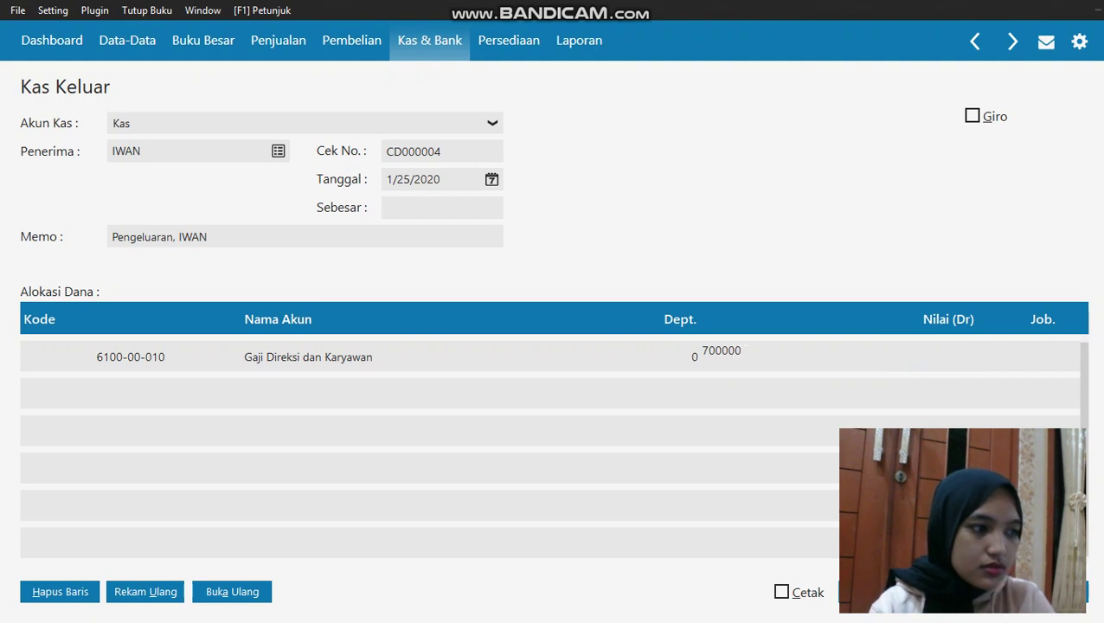
{"action": "left_click", "coordinate": [929, 377]}
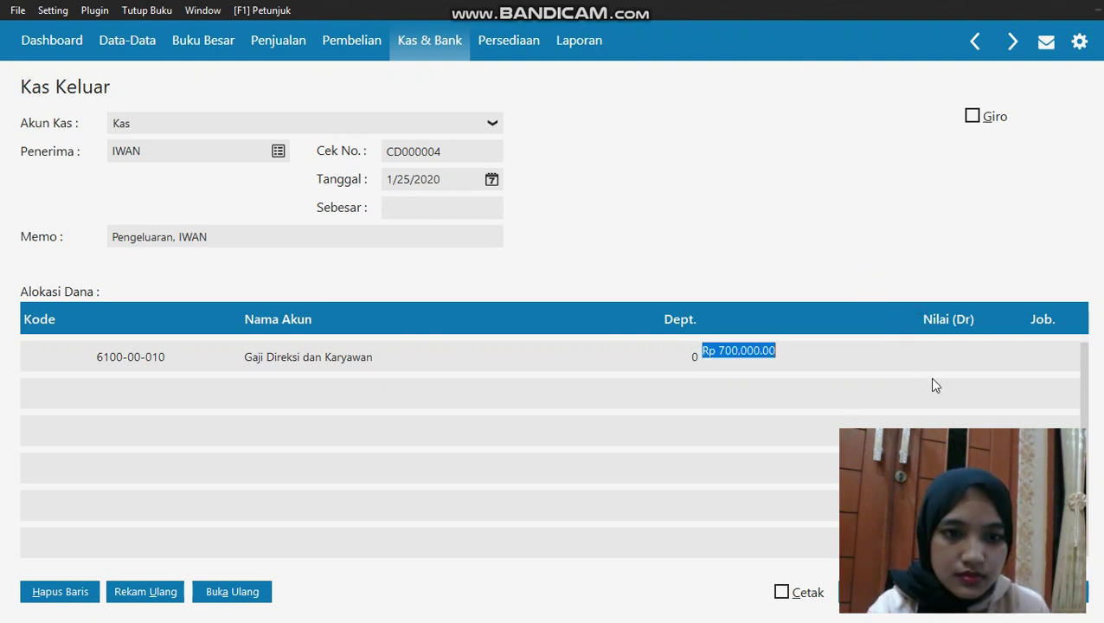
{"action": "left_click", "coordinate": [437, 206]}
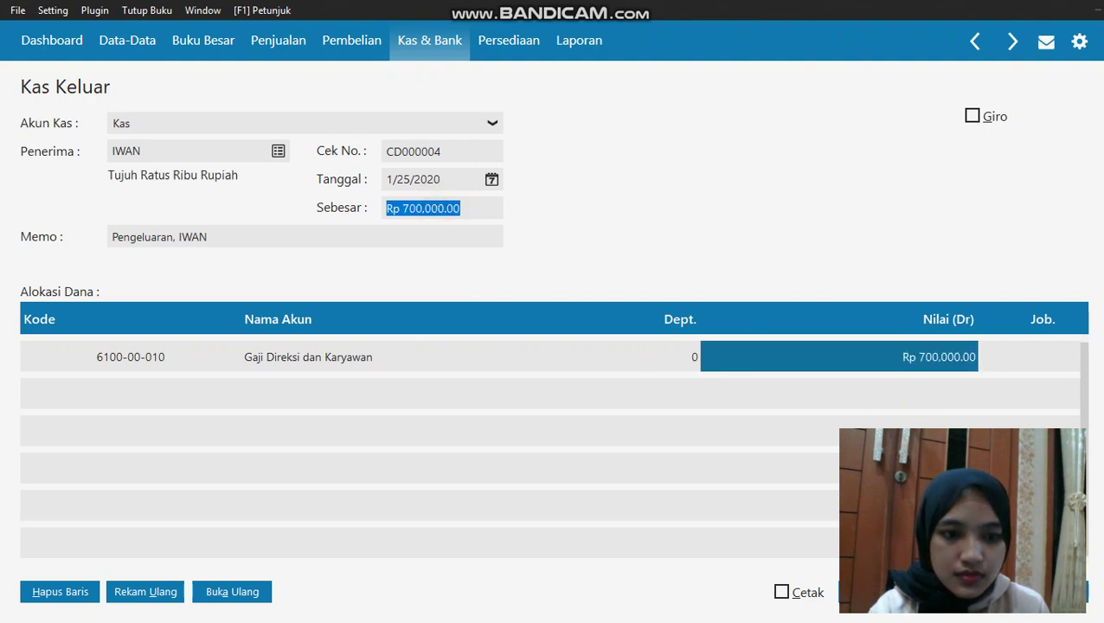
{"action": "left_click", "coordinate": [1053, 592]}
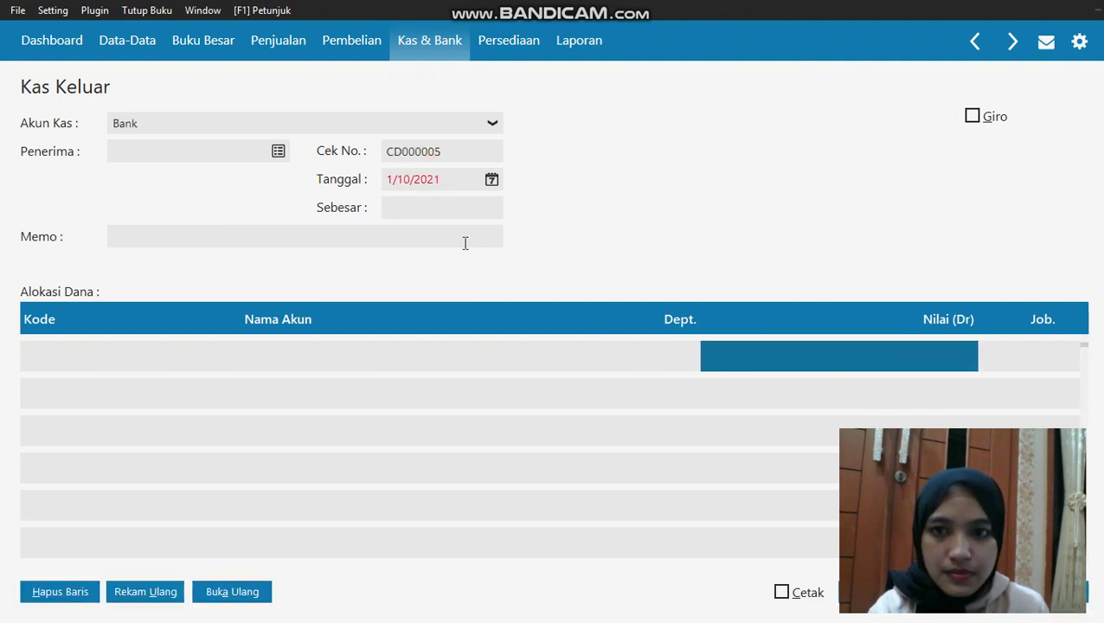
Pay from Kas to BADU, dated 1/25/2020
{"action": "left_click", "coordinate": [213, 122]}
{"action": "left_click", "coordinate": [279, 160]}
{"action": "left_click", "coordinate": [279, 153]}
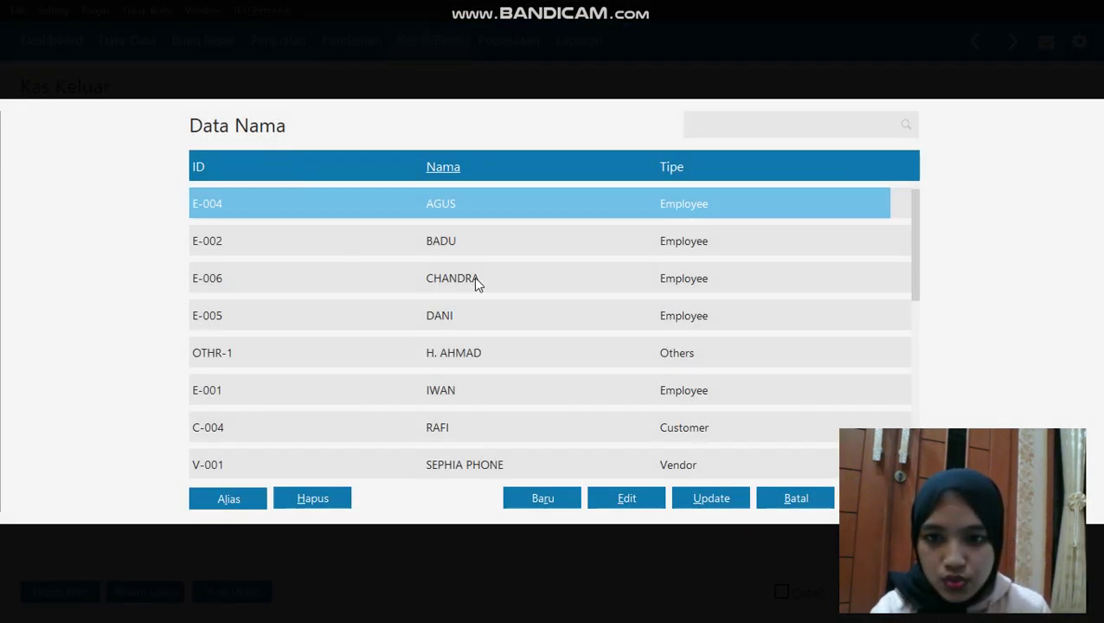
{"action": "double_click", "coordinate": [464, 251]}
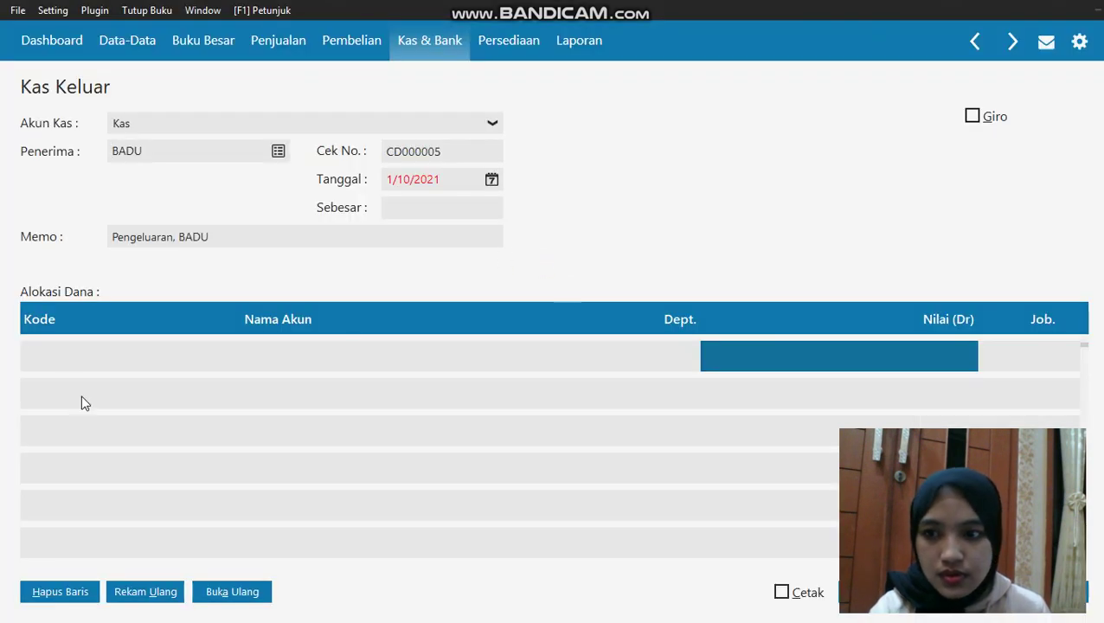
{"action": "left_click", "coordinate": [492, 179]}
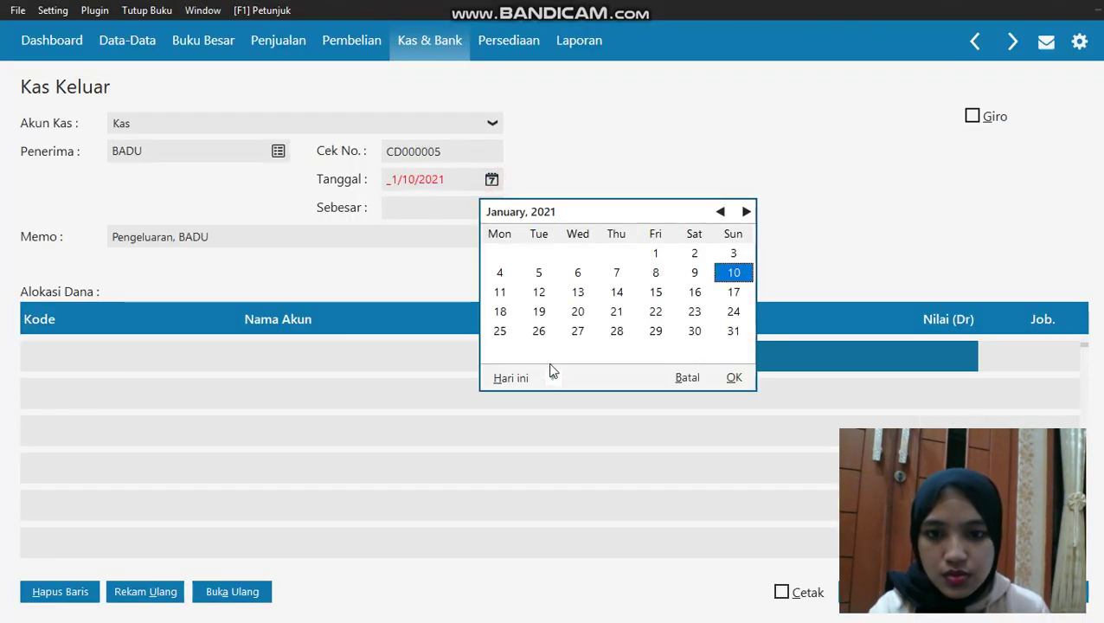
{"action": "left_click", "coordinate": [552, 378]}
{"action": "left_click", "coordinate": [580, 519]}
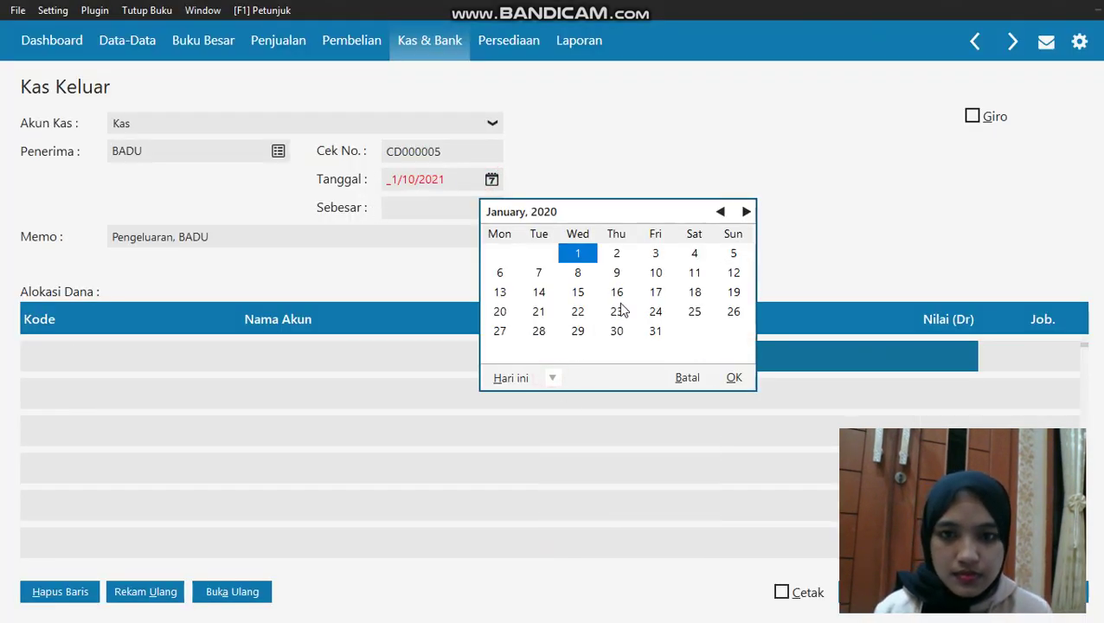
{"action": "left_click", "coordinate": [694, 313]}
{"action": "left_click", "coordinate": [734, 378]}
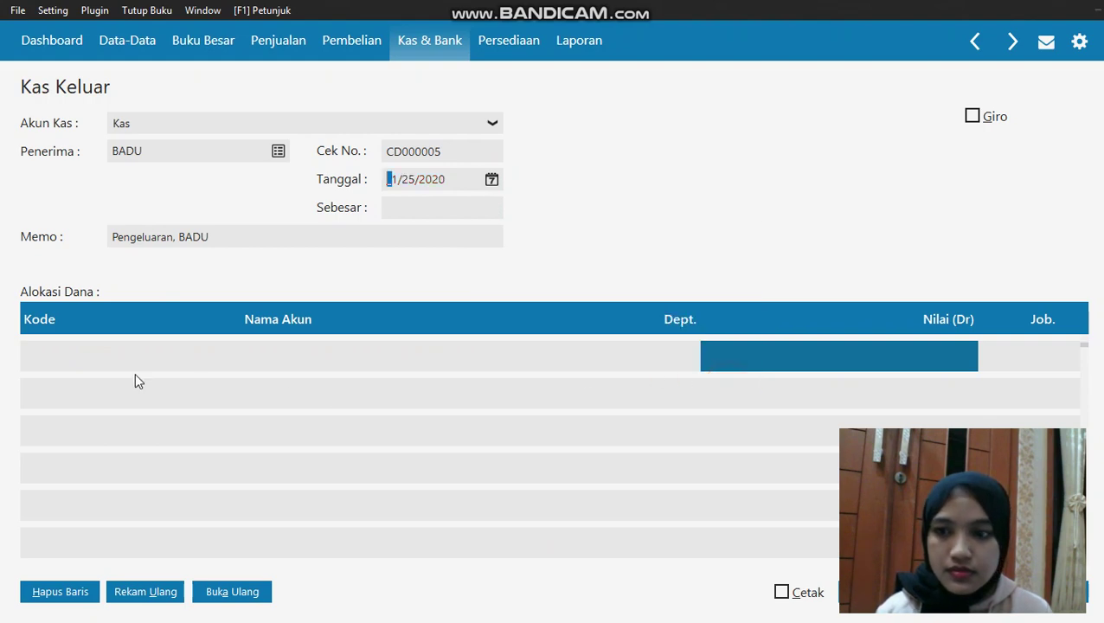
Search the accounts for GAJI and put Gaji Direksi dan Karyawan on the first line
{"action": "left_click", "coordinate": [74, 352]}
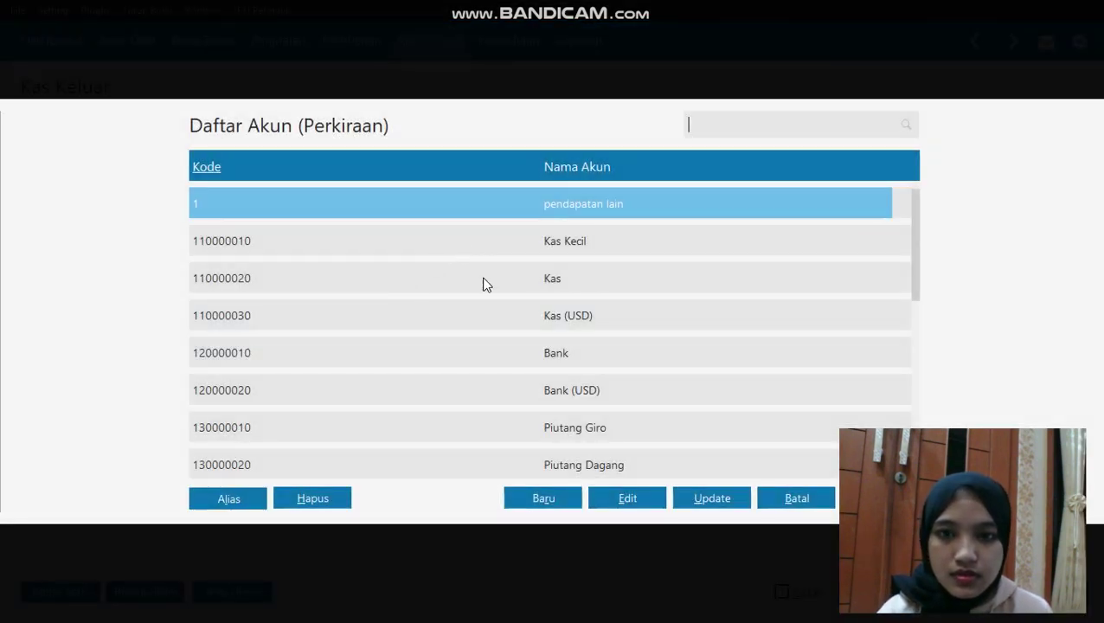
{"action": "key", "text": "Down"}
{"action": "key", "text": "Down"}
{"action": "key", "text": "Down"}
{"action": "key", "text": "Down"}
{"action": "key", "text": "Down"}
{"action": "key", "text": "Down"}
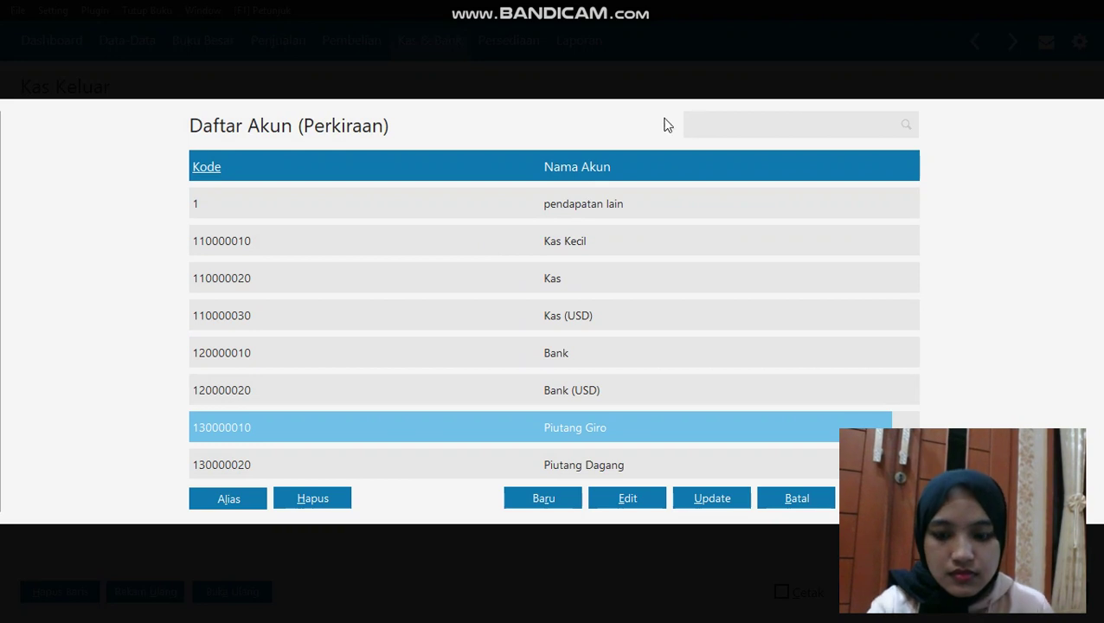
{"action": "type", "text": "GF"}
{"action": "key", "text": "BackSpace"}
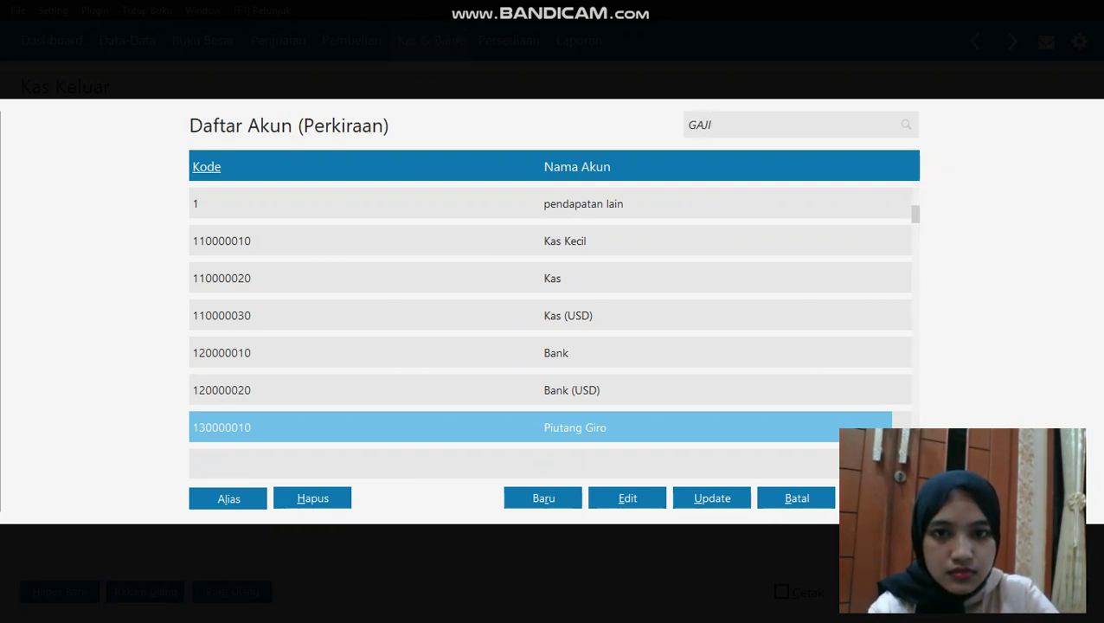
{"action": "left_click", "coordinate": [910, 128]}
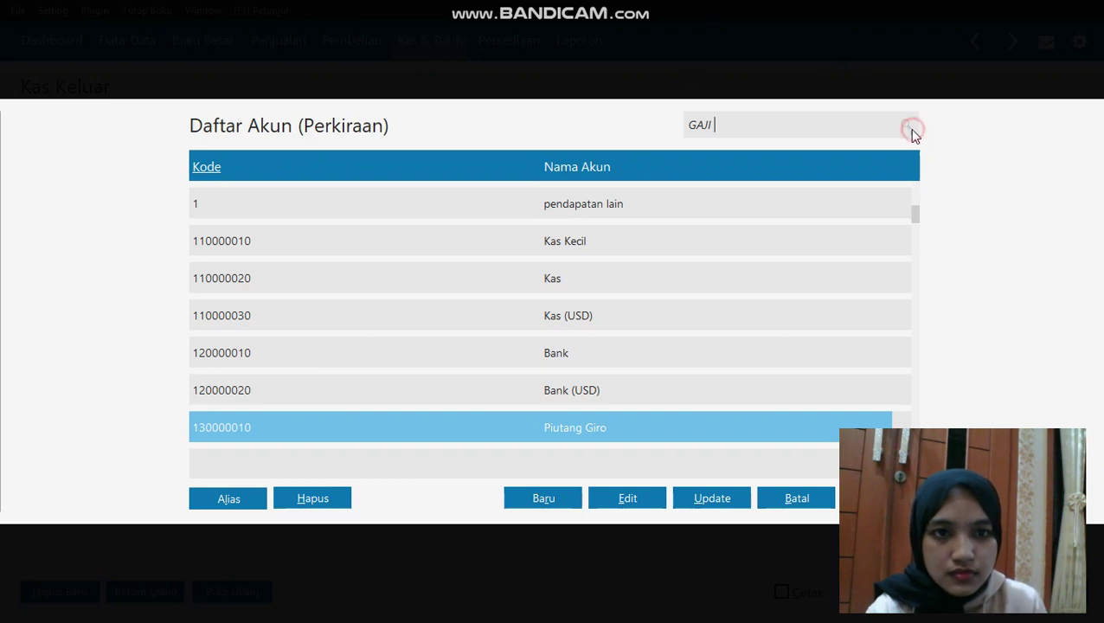
{"action": "left_click", "coordinate": [837, 127]}
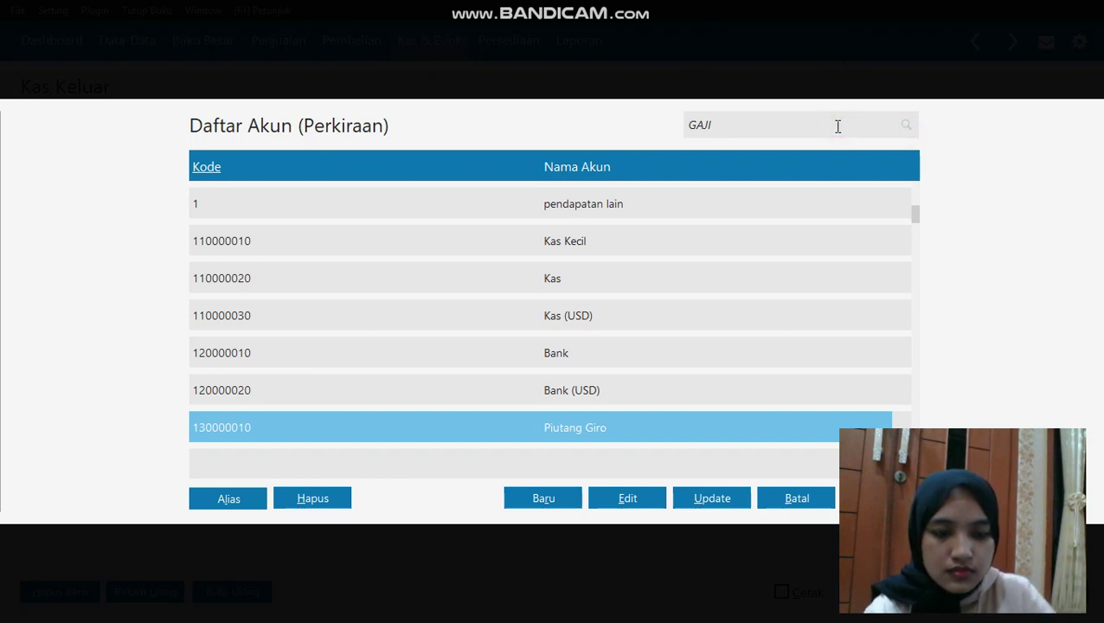
{"action": "key", "text": "Down"}
{"action": "key", "text": "Down"}
{"action": "key", "text": "Down"}
{"action": "key", "text": "Down"}
{"action": "key", "text": "Down"}
{"action": "key", "text": "Down"}
{"action": "key", "text": "Down"}
{"action": "key", "text": "Down"}
{"action": "key", "text": "Down"}
{"action": "key", "text": "Down"}
{"action": "key", "text": "Down"}
{"action": "key", "text": "Down"}
{"action": "key", "text": "Down"}
{"action": "key", "text": "Down"}
{"action": "key", "text": "Down"}
{"action": "key", "text": "Down"}
{"action": "key", "text": "Down"}
{"action": "key", "text": "Down"}
{"action": "key", "text": "Down"}
{"action": "key", "text": "Down"}
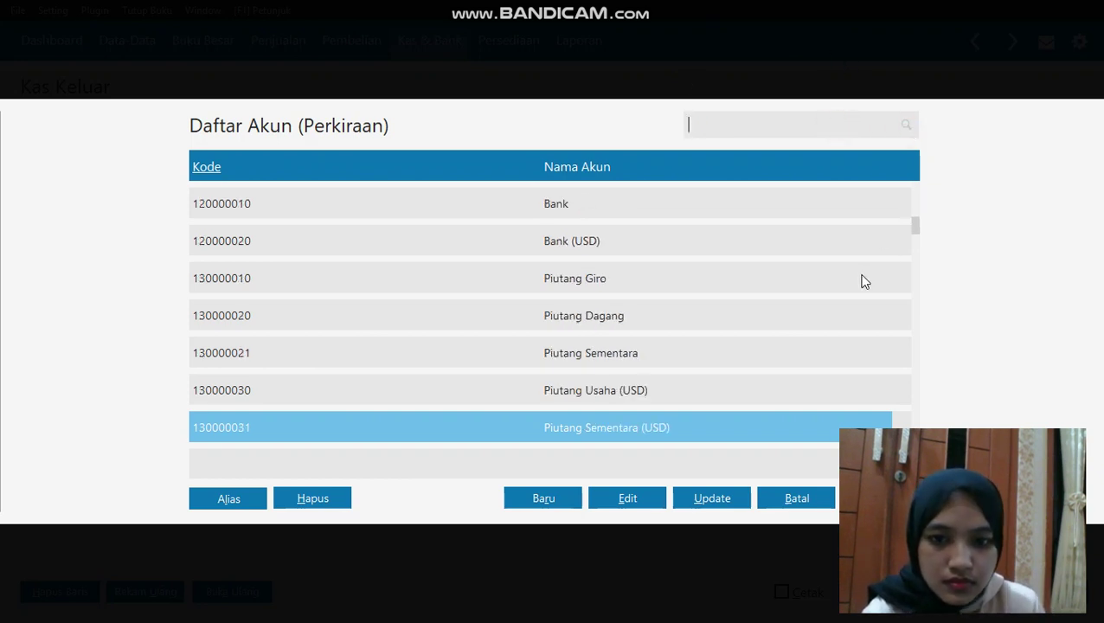
{"action": "key", "text": "Down"}
{"action": "key", "text": "Down"}
{"action": "key", "text": "Down"}
{"action": "key", "text": "Down"}
{"action": "key", "text": "Down"}
{"action": "key", "text": "Down"}
{"action": "key", "text": "Down"}
{"action": "key", "text": "Down"}
{"action": "key", "text": "Down"}
{"action": "key", "text": "Down"}
{"action": "key", "text": "Down"}
{"action": "key", "text": "Down"}
{"action": "key", "text": "Down"}
{"action": "key", "text": "Down"}
{"action": "key", "text": "Down"}
{"action": "key", "text": "Down"}
{"action": "key", "text": "Down"}
{"action": "key", "text": "Down"}
{"action": "key", "text": "Down"}
{"action": "key", "text": "Down"}
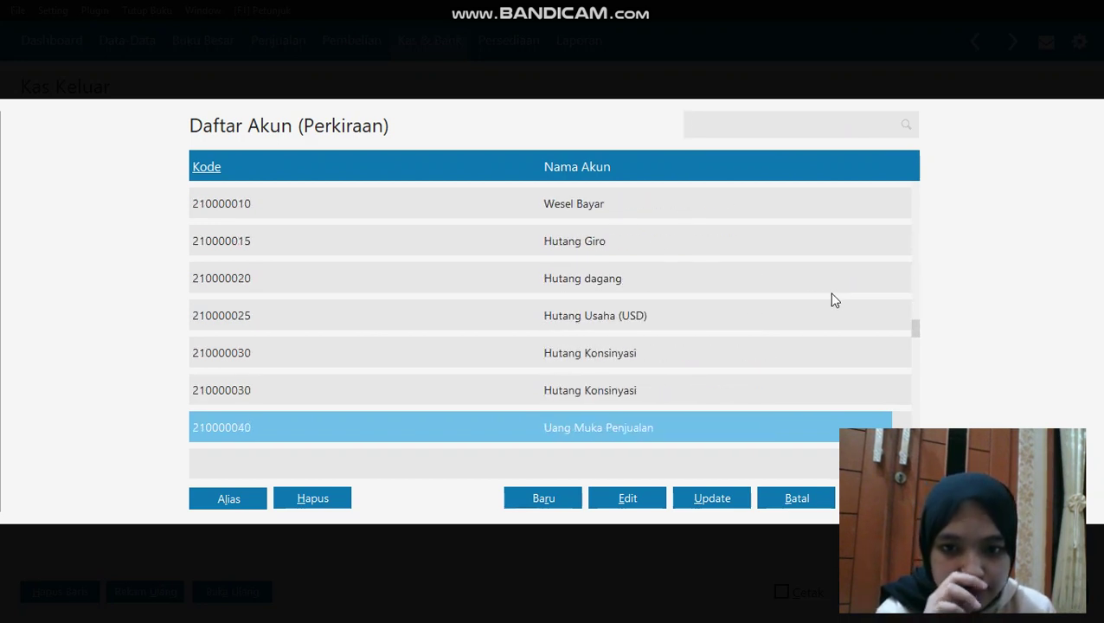
{"action": "key", "text": "Down"}
{"action": "key", "text": "Down"}
{"action": "key", "text": "Down"}
{"action": "key", "text": "Down"}
{"action": "key", "text": "Down"}
{"action": "key", "text": "Down"}
{"action": "key", "text": "Down"}
{"action": "key", "text": "Down"}
{"action": "key", "text": "Down"}
{"action": "key", "text": "Down"}
{"action": "key", "text": "Down"}
{"action": "key", "text": "Down"}
{"action": "key", "text": "Down"}
{"action": "key", "text": "Down"}
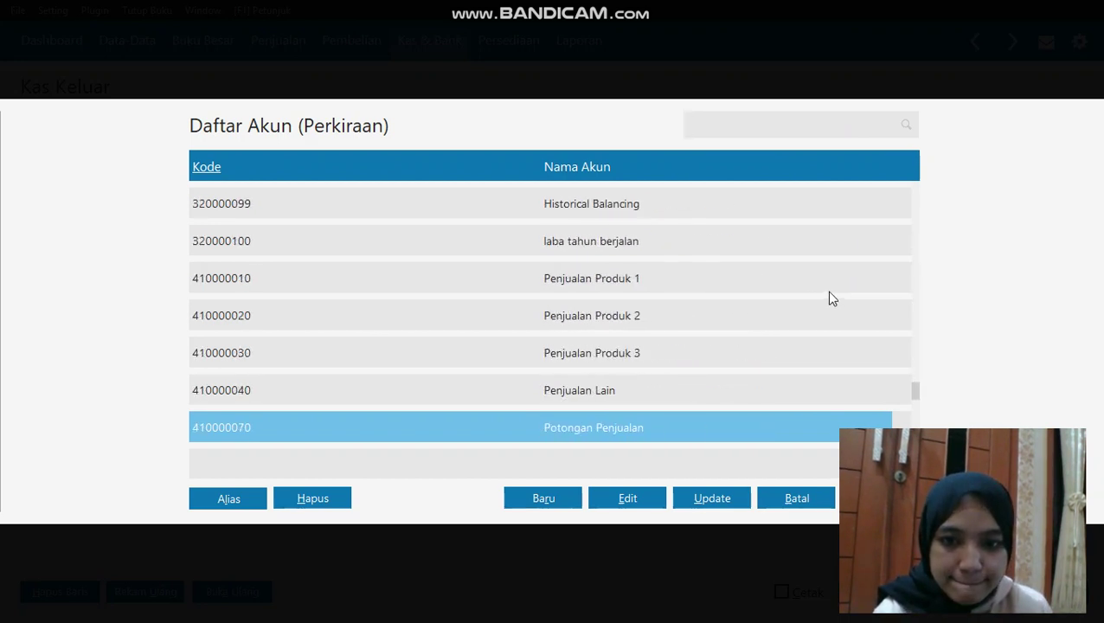
{"action": "key", "text": "Down"}
{"action": "key", "text": "Down"}
{"action": "key", "text": "Down"}
{"action": "key", "text": "Down"}
{"action": "key", "text": "Down"}
{"action": "key", "text": "Down"}
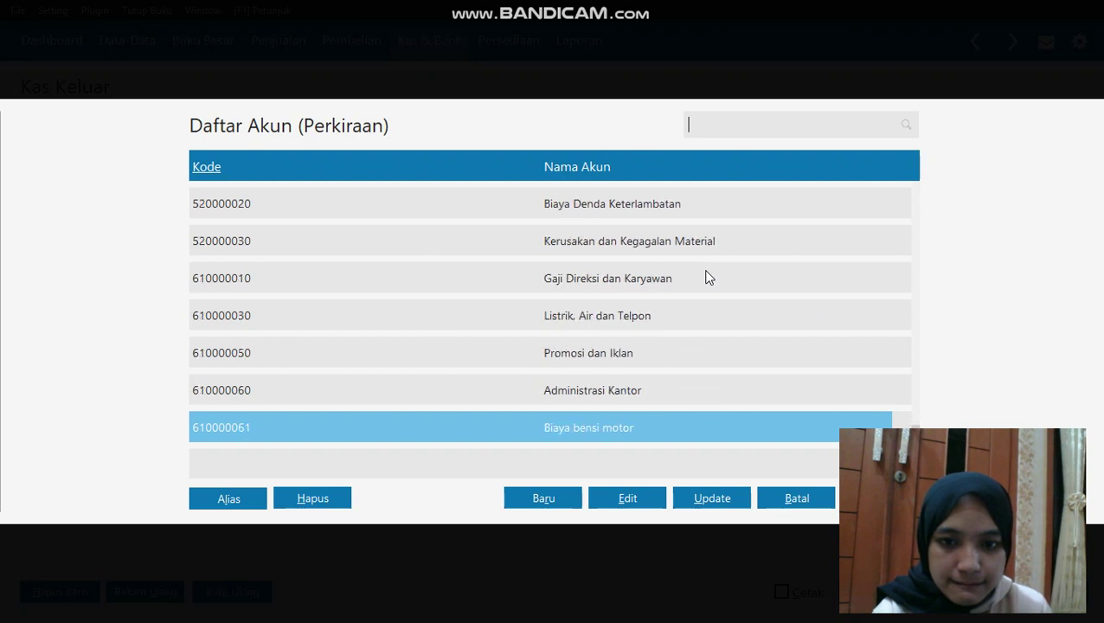
{"action": "double_click", "coordinate": [668, 285]}
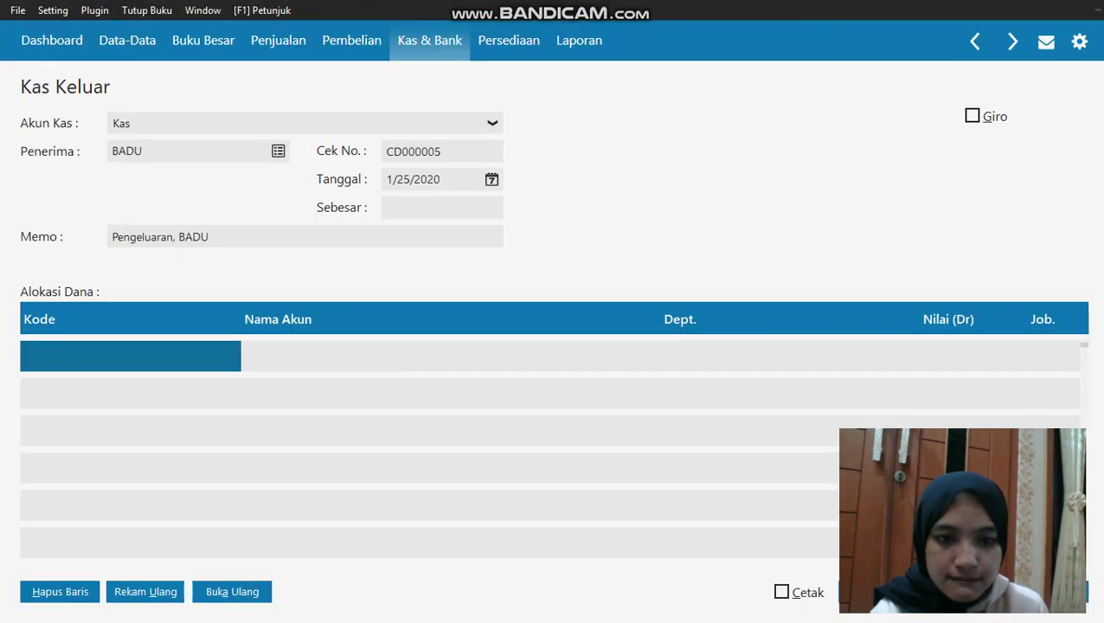
Enter BADU's 950,000 salary amount, commit the total, and save with Ctrl+S
{"action": "left_click", "coordinate": [922, 355]}
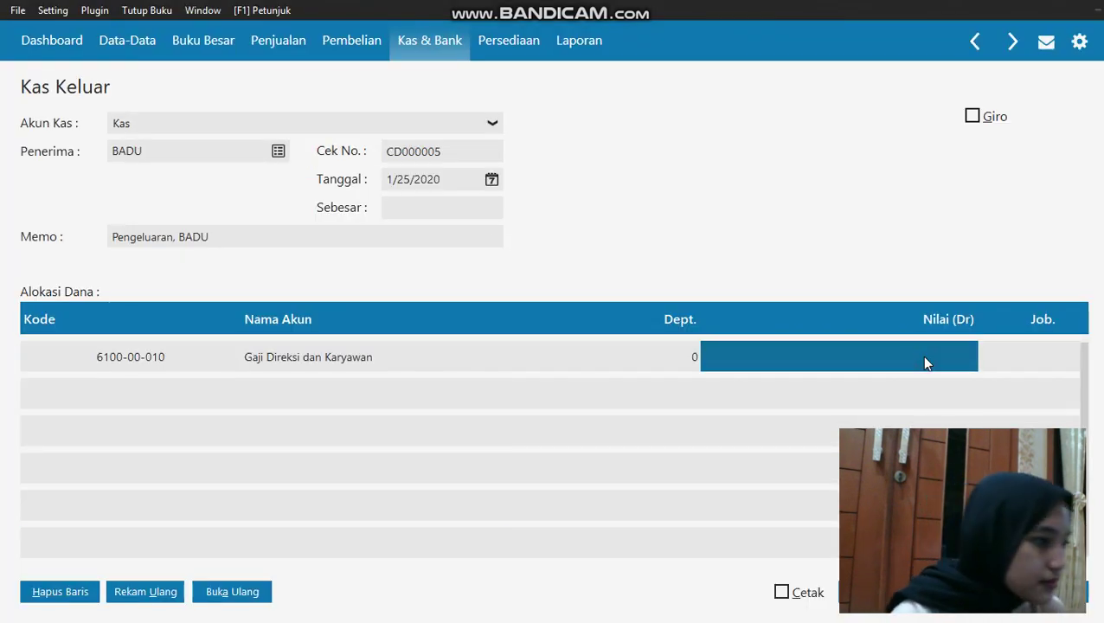
{"action": "left_click", "coordinate": [925, 357]}
{"action": "type", "text": "96"}
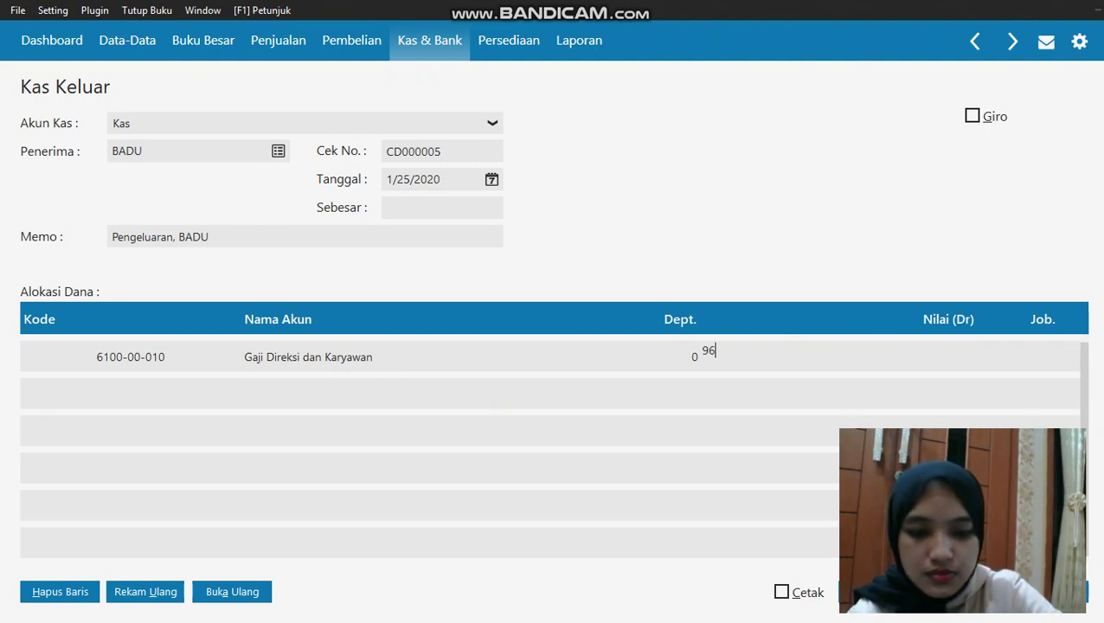
{"action": "key", "text": "BackSpace"}
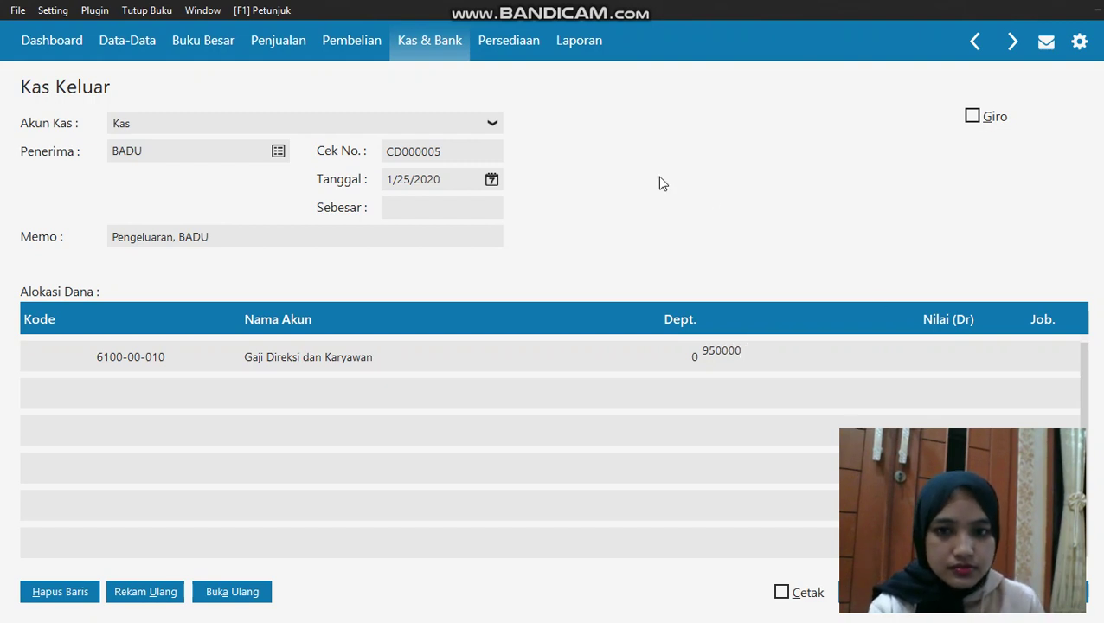
{"action": "left_click", "coordinate": [430, 208]}
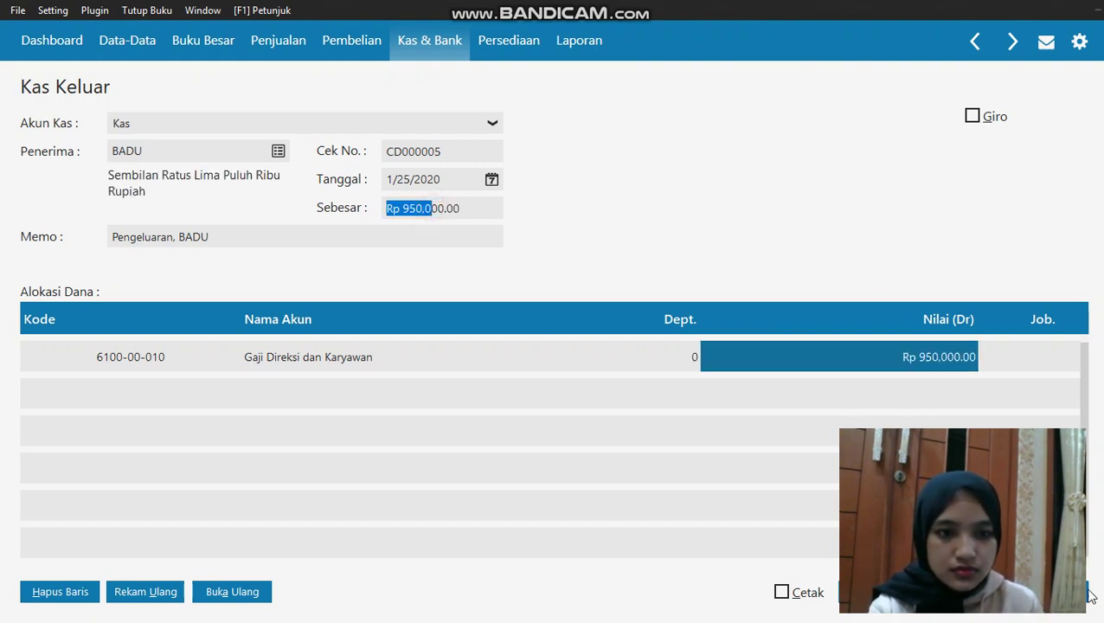
{"action": "key", "text": "ctrl+s"}
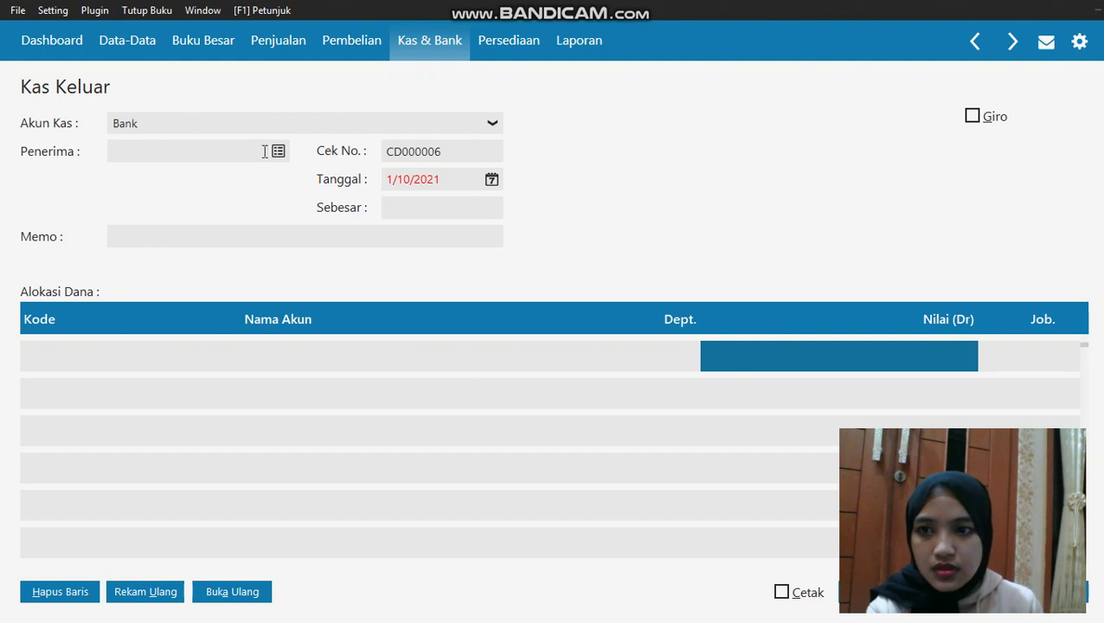
Pay from Kas to TARI, dated 1/25/2020
{"action": "left_click", "coordinate": [259, 127]}
{"action": "left_click", "coordinate": [262, 165]}
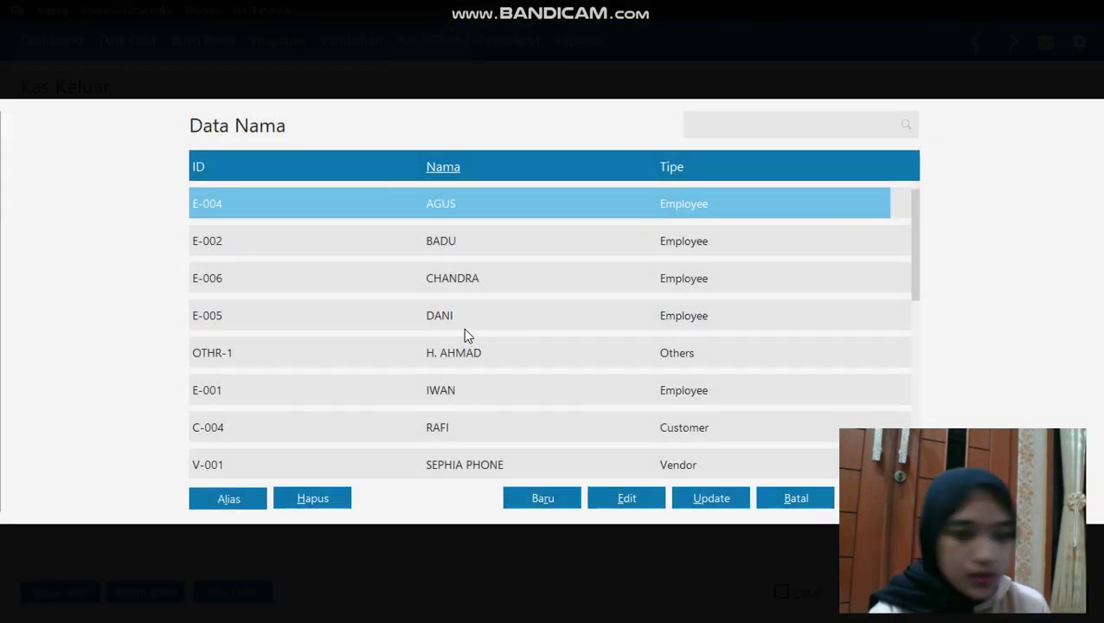
{"action": "left_click", "coordinate": [442, 426]}
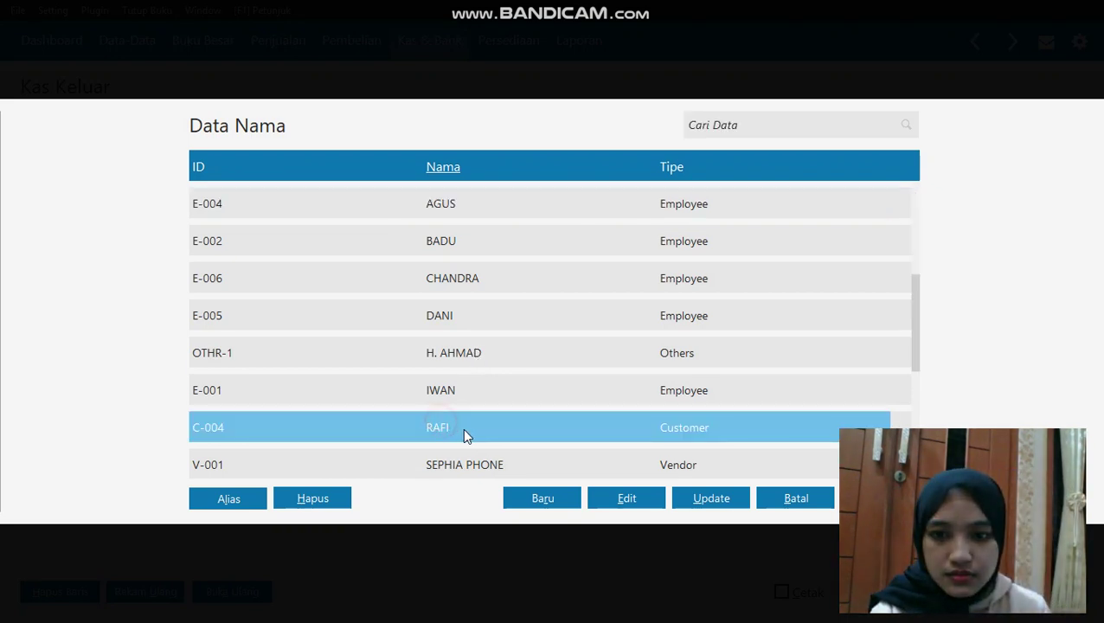
{"action": "scroll", "coordinate": [464, 259], "scroll_direction": "down", "scroll_amount": 5}
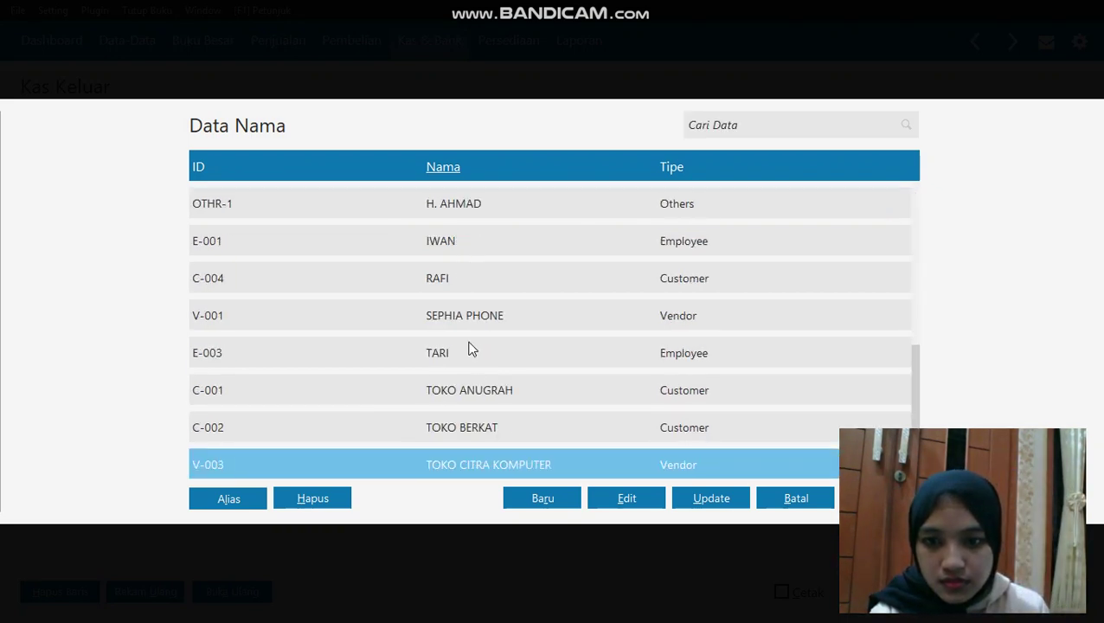
{"action": "left_click", "coordinate": [472, 357]}
{"action": "key", "text": "Return"}
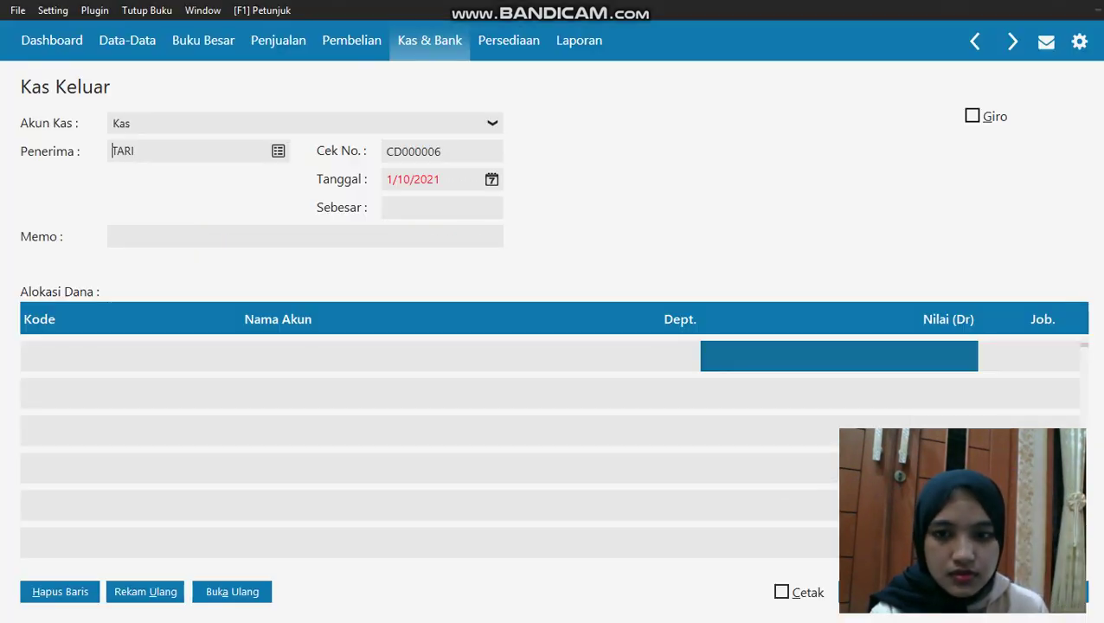
{"action": "left_click", "coordinate": [490, 181]}
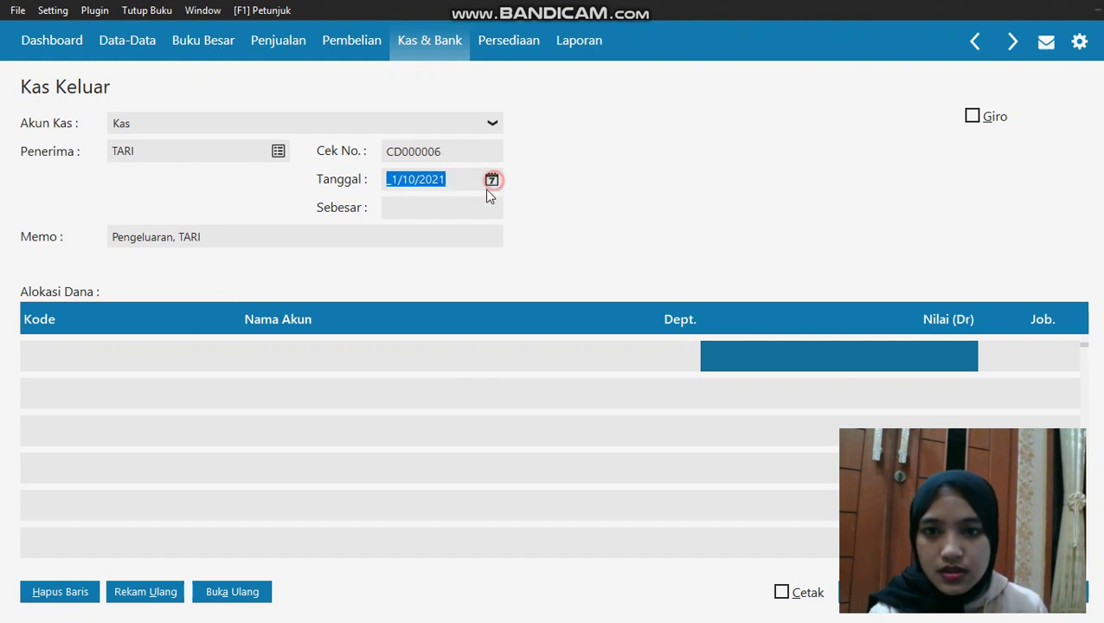
{"action": "left_click", "coordinate": [552, 377]}
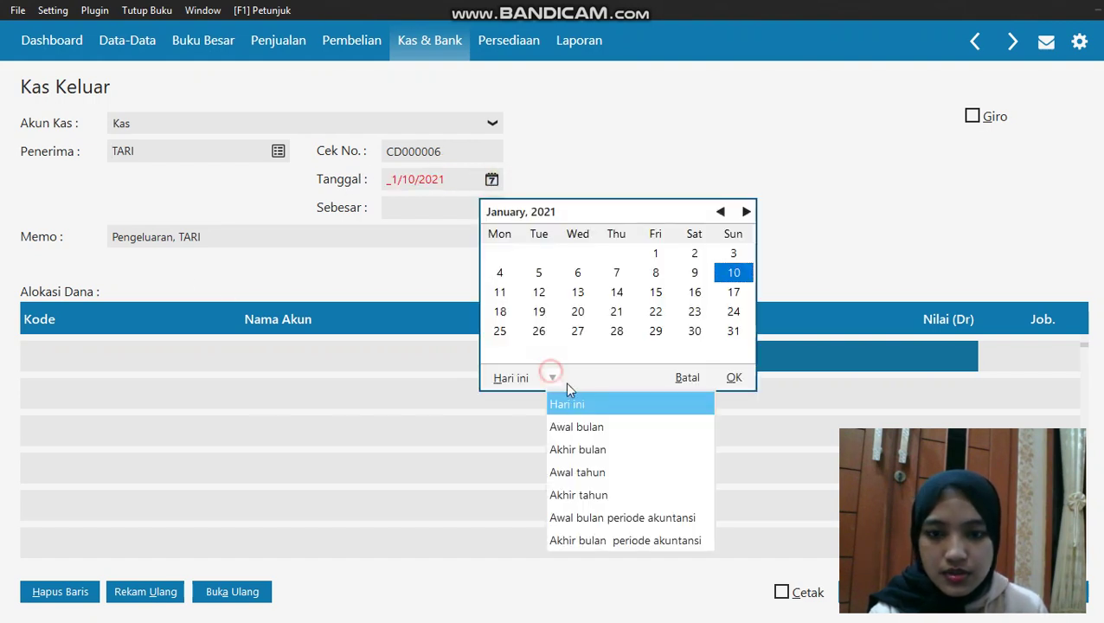
{"action": "left_click", "coordinate": [576, 518]}
{"action": "left_click", "coordinate": [694, 311]}
{"action": "left_click", "coordinate": [734, 377]}
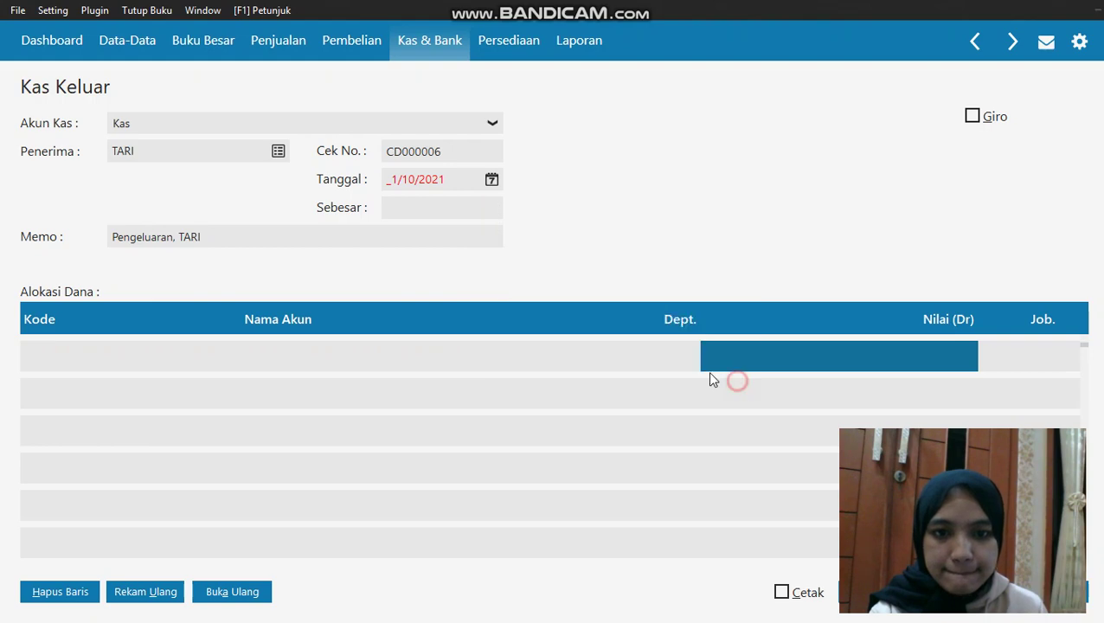
Allocate the first row to Gaji Direksi dan Karyawan
{"action": "left_click", "coordinate": [76, 345]}
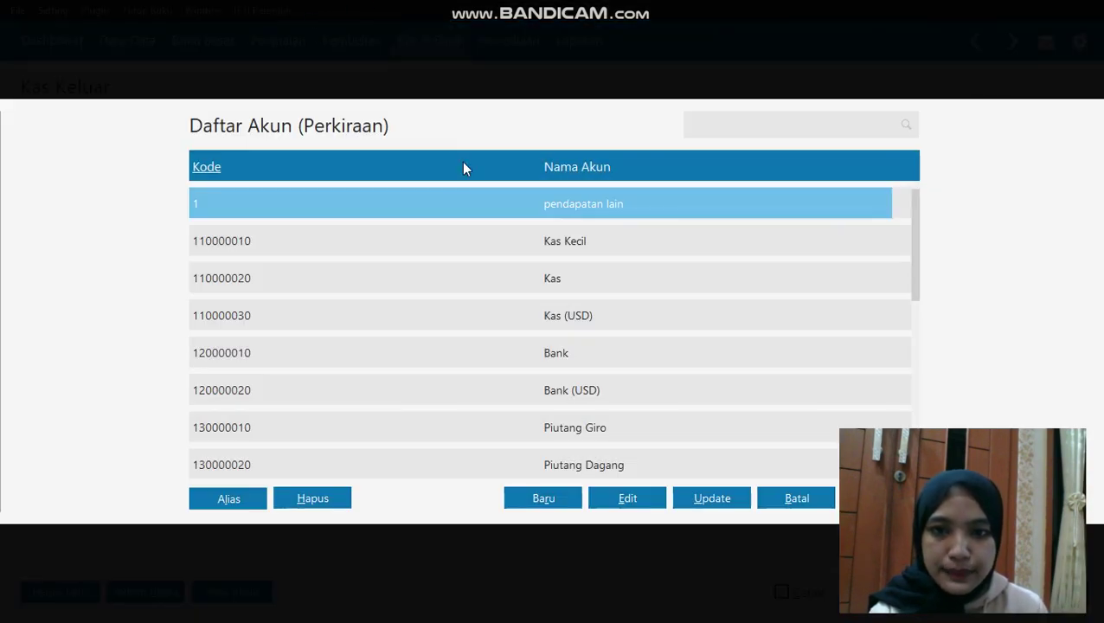
{"action": "key", "text": "Down"}
{"action": "key", "text": "Down"}
{"action": "key", "text": "Down"}
{"action": "key", "text": "Down"}
{"action": "key", "text": "Down"}
{"action": "key", "text": "Down"}
{"action": "key", "text": "Down"}
{"action": "key", "text": "Down"}
{"action": "key", "text": "Down"}
{"action": "key", "text": "Down"}
{"action": "key", "text": "Down"}
{"action": "key", "text": "Down"}
{"action": "key", "text": "Down"}
{"action": "key", "text": "Down"}
{"action": "key", "text": "Down"}
{"action": "key", "text": "Down"}
{"action": "key", "text": "Down"}
{"action": "key", "text": "Down"}
{"action": "key", "text": "Down"}
{"action": "key", "text": "Down"}
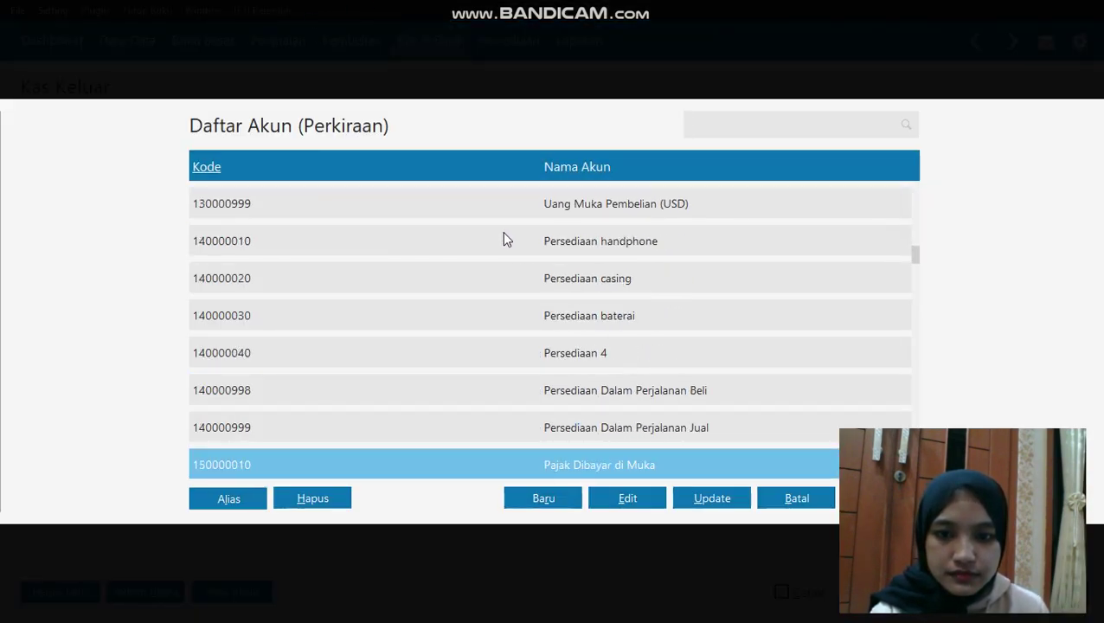
{"action": "key", "text": "Down"}
{"action": "key", "text": "Down"}
{"action": "key", "text": "Down"}
{"action": "key", "text": "Down"}
{"action": "key", "text": "Down"}
{"action": "key", "text": "Down"}
{"action": "key", "text": "Down"}
{"action": "key", "text": "Down"}
{"action": "key", "text": "Down"}
{"action": "key", "text": "Down"}
{"action": "key", "text": "Down"}
{"action": "key", "text": "Down"}
{"action": "key", "text": "Down"}
{"action": "key", "text": "Down"}
{"action": "key", "text": "Down"}
{"action": "key", "text": "Down"}
{"action": "key", "text": "Down"}
{"action": "key", "text": "Down"}
{"action": "key", "text": "Down"}
{"action": "key", "text": "Down"}
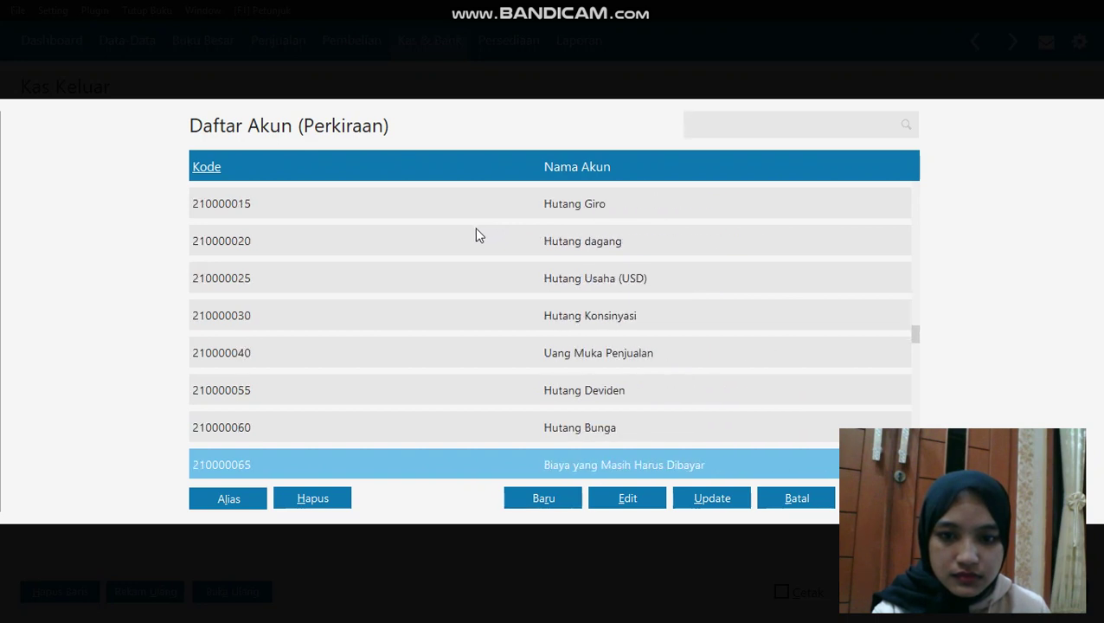
{"action": "key", "text": "Down"}
{"action": "key", "text": "Down"}
{"action": "key", "text": "Down"}
{"action": "key", "text": "Down"}
{"action": "key", "text": "Down"}
{"action": "key", "text": "Down"}
{"action": "key", "text": "Down"}
{"action": "key", "text": "Down"}
{"action": "key", "text": "Down"}
{"action": "key", "text": "Down"}
{"action": "key", "text": "Down"}
{"action": "key", "text": "Down"}
{"action": "key", "text": "Down"}
{"action": "key", "text": "Down"}
{"action": "key", "text": "Down"}
{"action": "key", "text": "Down"}
{"action": "key", "text": "Down"}
{"action": "key", "text": "Down"}
{"action": "key", "text": "Down"}
{"action": "key", "text": "Down"}
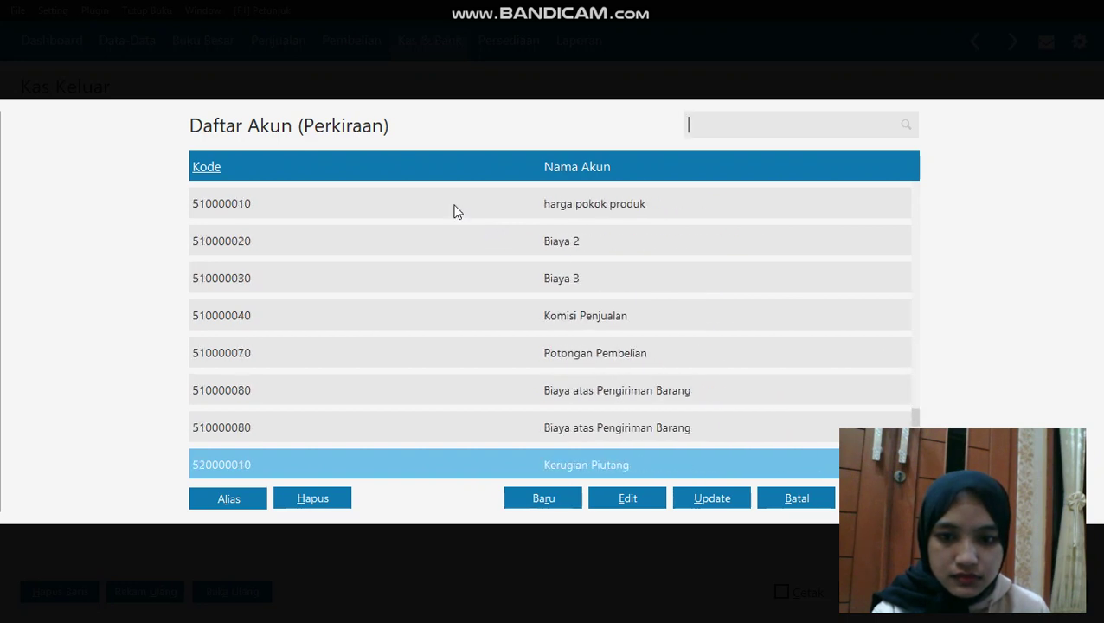
{"action": "key", "text": "Down"}
{"action": "key", "text": "Down"}
{"action": "key", "text": "Down"}
{"action": "key", "text": "Down"}
{"action": "key", "text": "Down"}
{"action": "key", "text": "Down"}
{"action": "key", "text": "Down"}
{"action": "key", "text": "Down"}
{"action": "key", "text": "Down"}
{"action": "key", "text": "Down"}
{"action": "key", "text": "Down"}
{"action": "key", "text": "Down"}
{"action": "key", "text": "Down"}
{"action": "key", "text": "Down"}
{"action": "key", "text": "Down"}
{"action": "key", "text": "Down"}
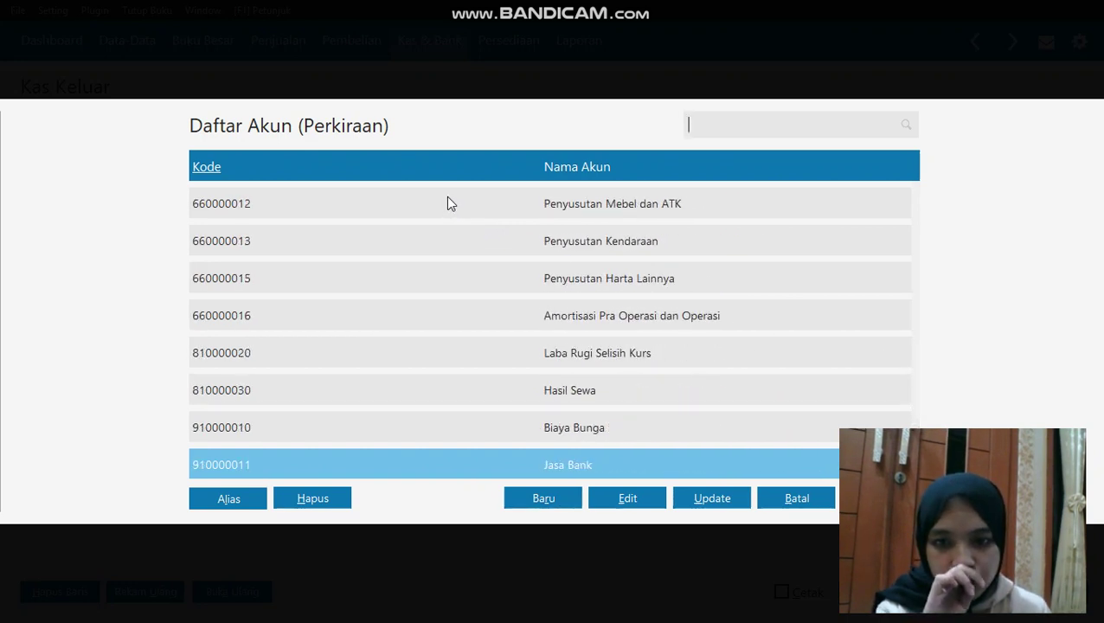
{"action": "key", "text": "Up"}
{"action": "key", "text": "Up"}
{"action": "key", "text": "Up"}
{"action": "key", "text": "Up"}
{"action": "key", "text": "Up"}
{"action": "key", "text": "Up"}
{"action": "key", "text": "Up"}
{"action": "key", "text": "Up"}
{"action": "key", "text": "Up"}
{"action": "key", "text": "Up"}
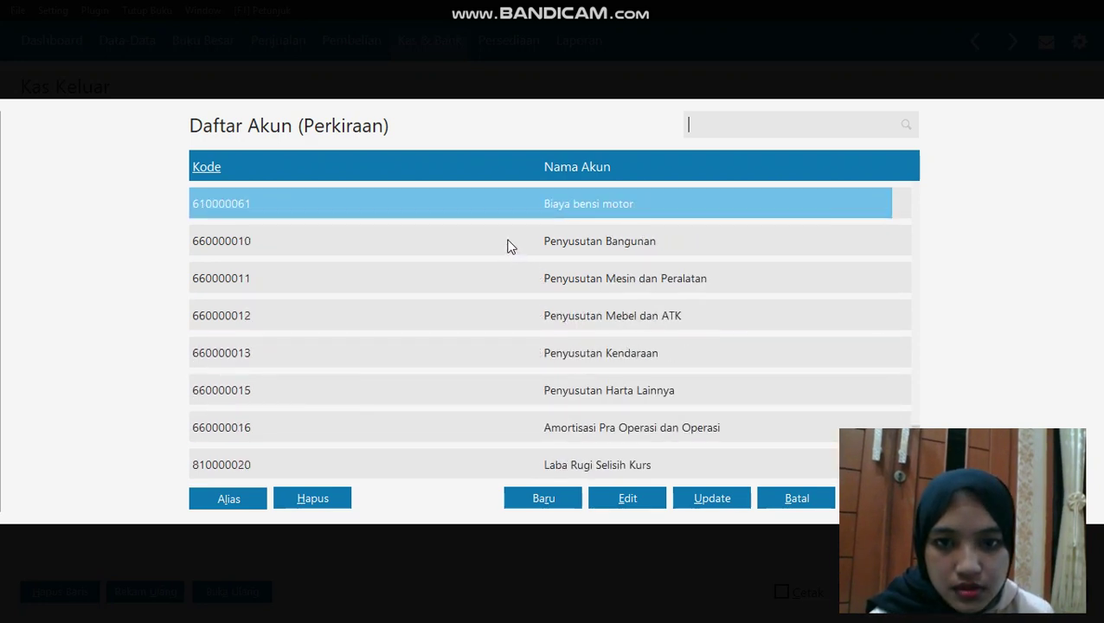
{"action": "key", "text": "Up"}
{"action": "key", "text": "Up"}
{"action": "key", "text": "Up"}
{"action": "key", "text": "Up"}
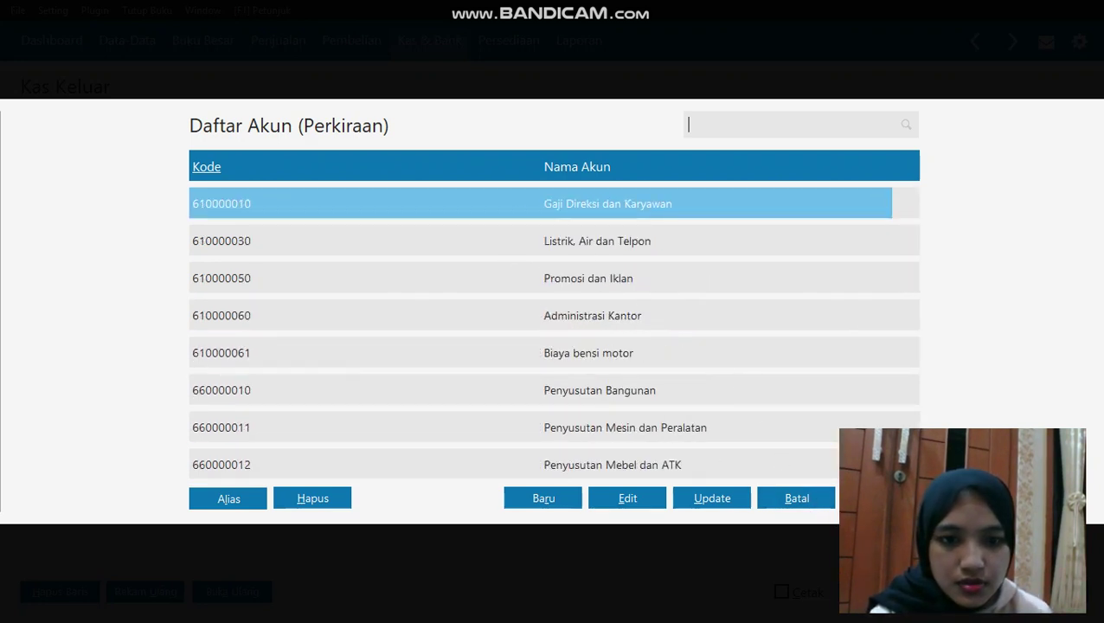
{"action": "key", "text": "Return"}
Enter TARI's 400,000 amount, commit the total, and save
{"action": "key", "text": "Tab"}
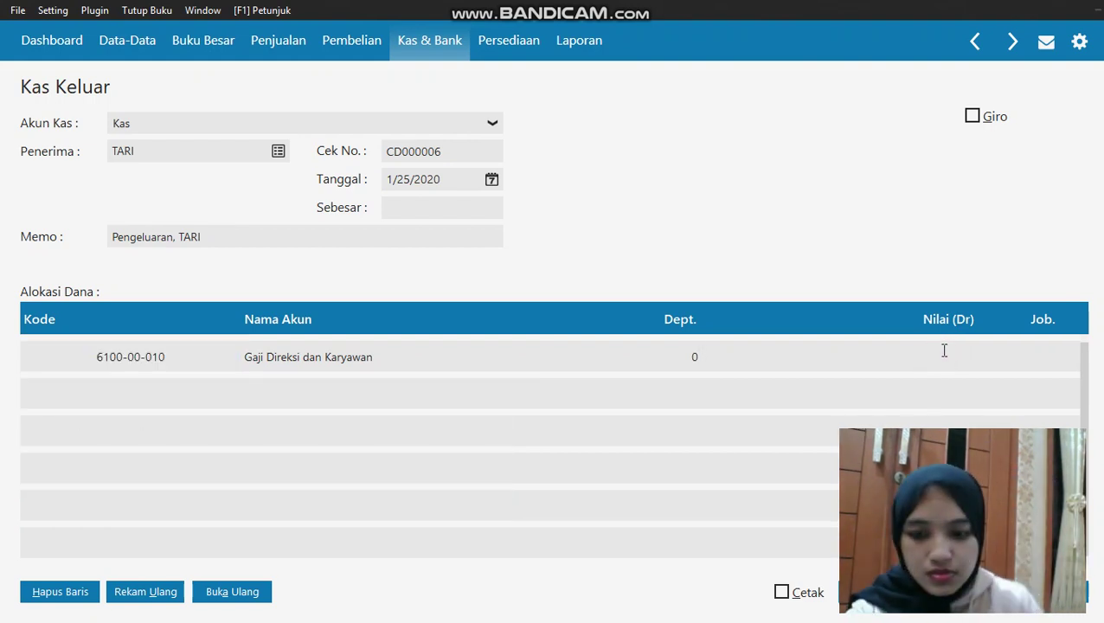
{"action": "type", "text": "400000"}
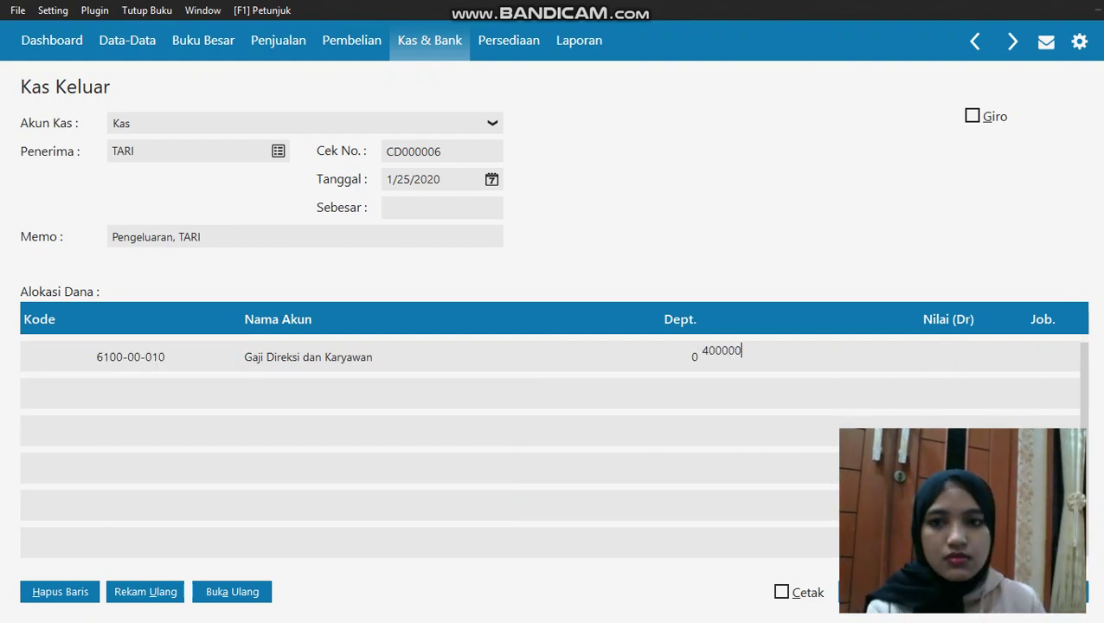
{"action": "left_click", "coordinate": [460, 210]}
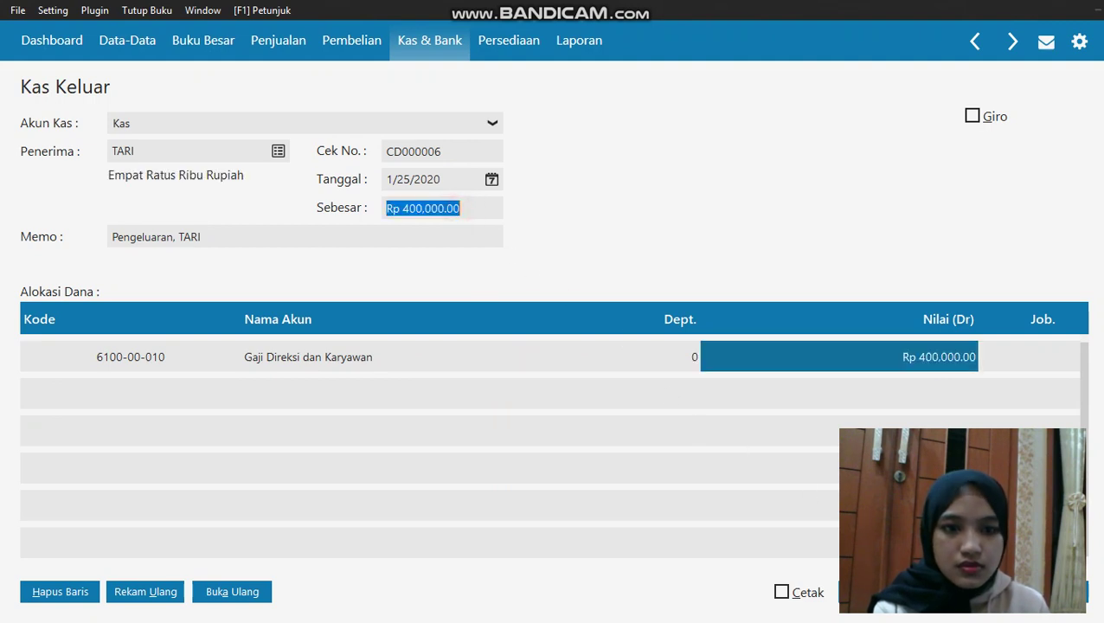
{"action": "key", "text": "ctrl+s"}
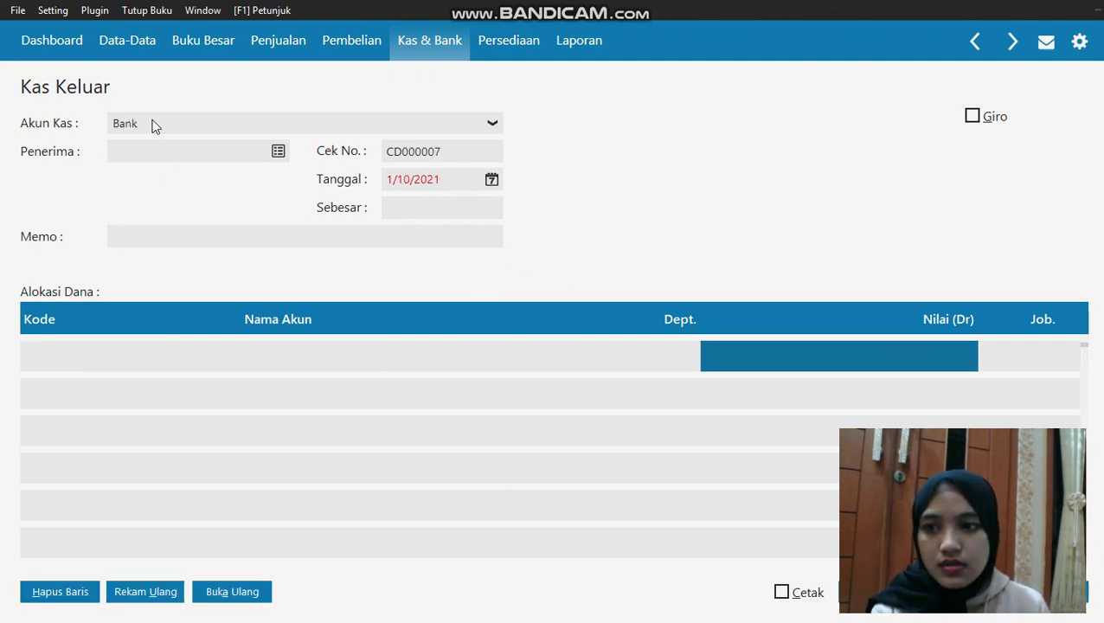
Pay from Kas to AGUS, dated 1/25/2020
{"action": "left_click", "coordinate": [153, 123]}
{"action": "left_click", "coordinate": [177, 166]}
{"action": "left_click", "coordinate": [278, 150]}
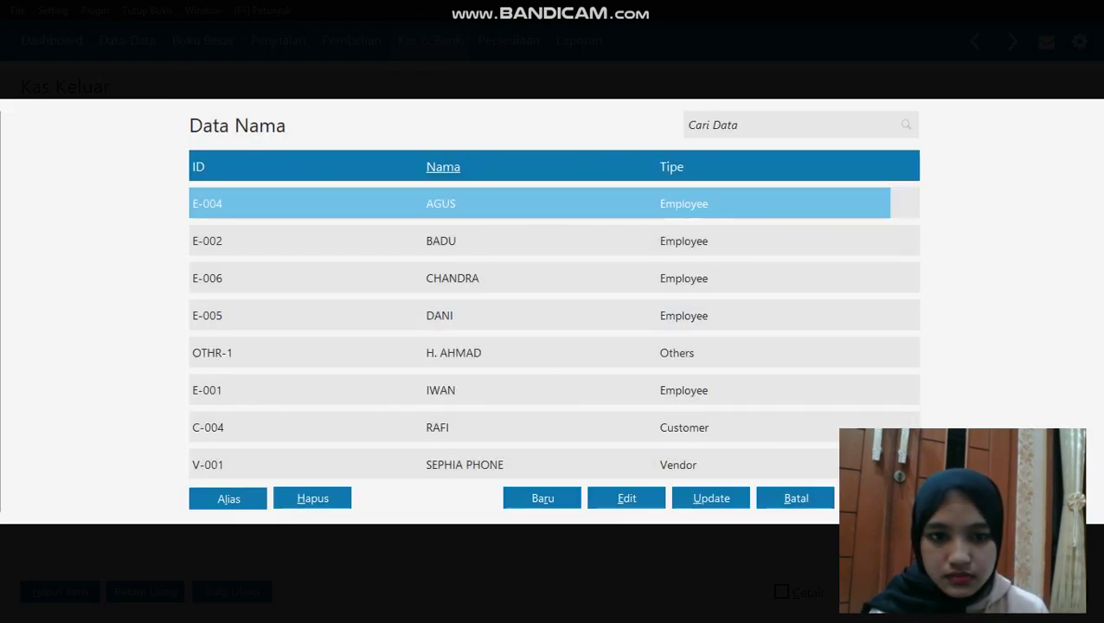
{"action": "key", "text": "Return"}
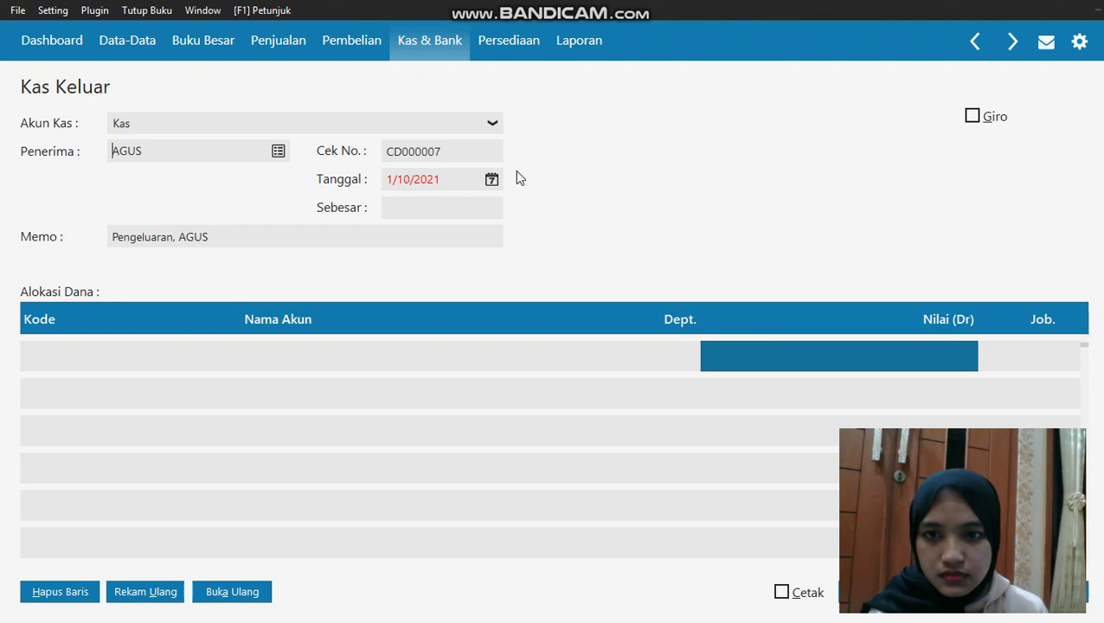
{"action": "left_click", "coordinate": [491, 179]}
{"action": "left_click", "coordinate": [551, 378]}
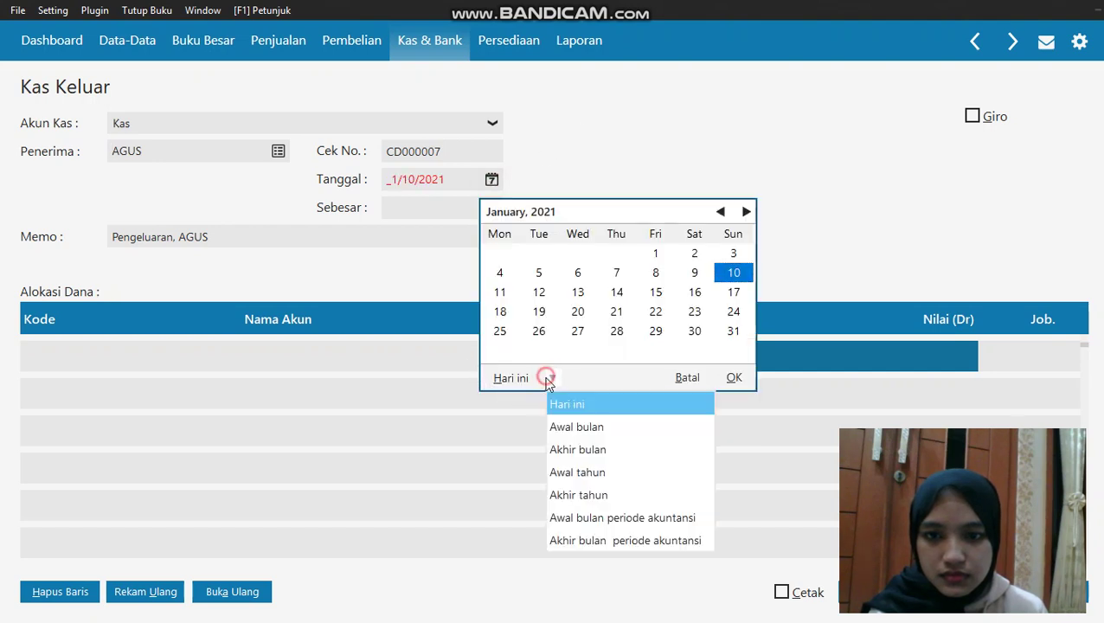
{"action": "left_click", "coordinate": [591, 517]}
{"action": "left_click", "coordinate": [694, 312]}
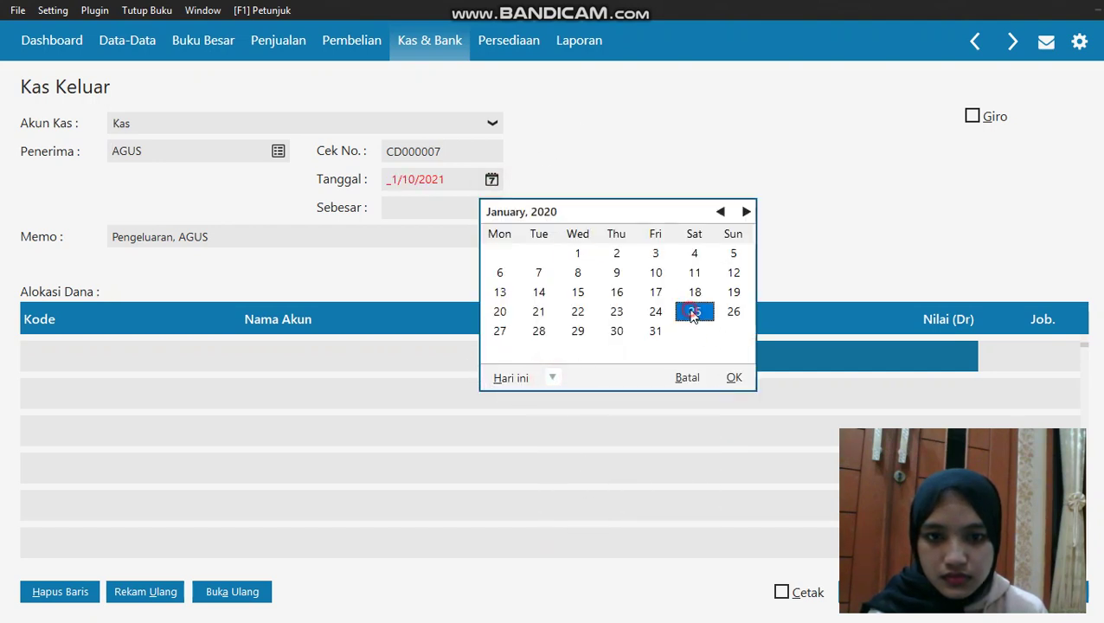
{"action": "left_click", "coordinate": [734, 378]}
Allocate the first row to Gaji Direksi dan Karyawan (6100-00-010)
{"action": "left_click", "coordinate": [92, 350]}
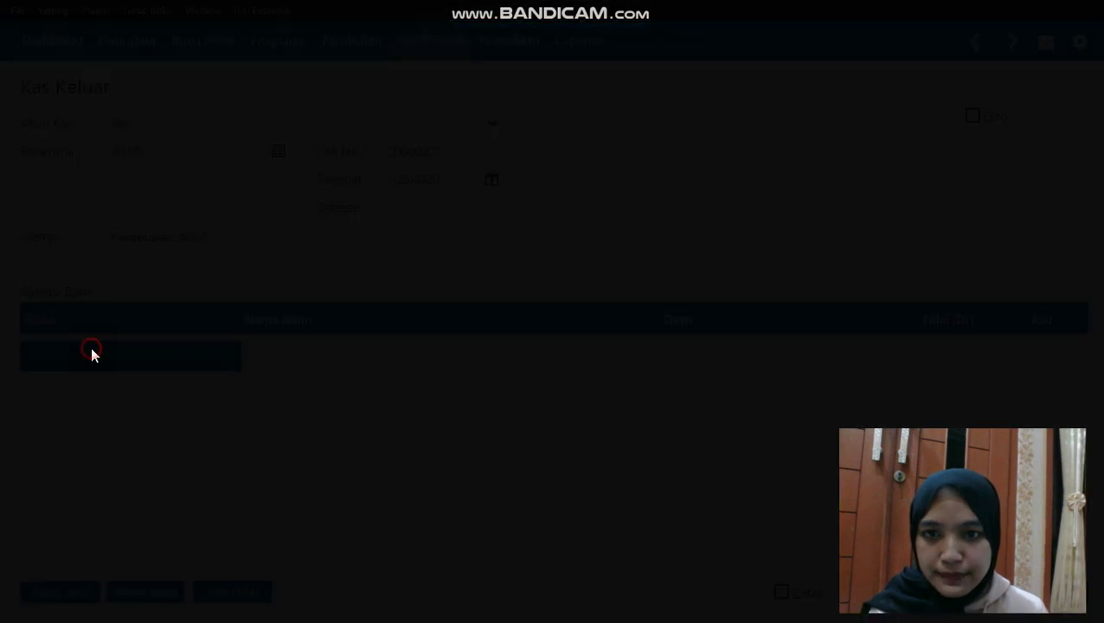
{"action": "key", "text": "Down"}
{"action": "key", "text": "Down"}
{"action": "key", "text": "Down"}
{"action": "key", "text": "Down"}
{"action": "key", "text": "Down"}
{"action": "key", "text": "Down"}
{"action": "key", "text": "Down"}
{"action": "key", "text": "Down"}
{"action": "key", "text": "Down"}
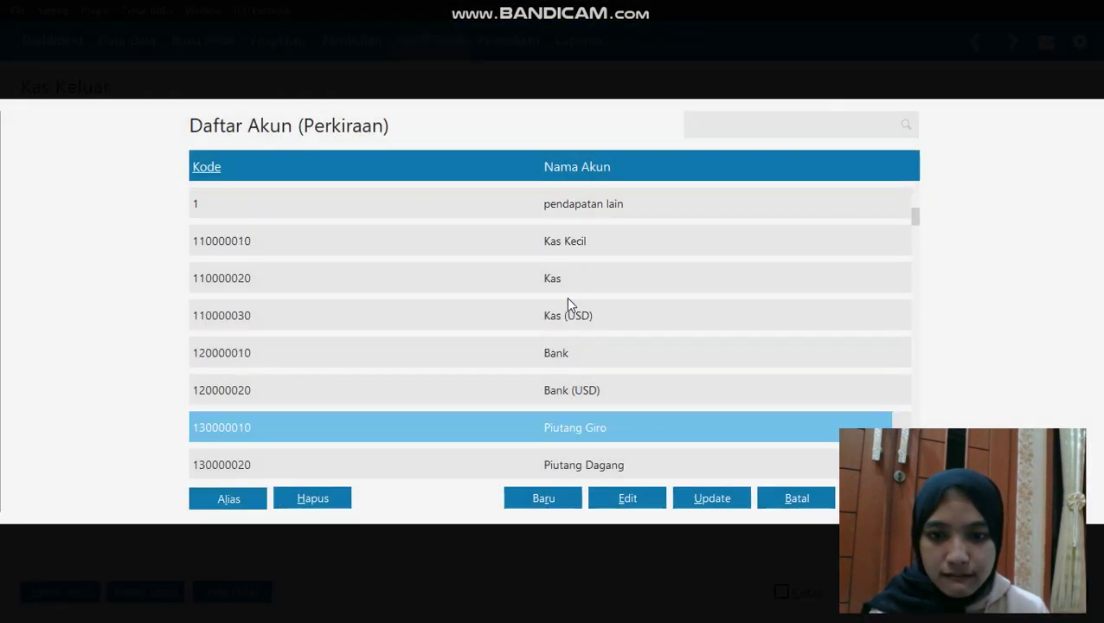
{"action": "key", "text": "Down"}
{"action": "key", "text": "Down"}
{"action": "key", "text": "Down"}
{"action": "key", "text": "Down"}
{"action": "key", "text": "Down"}
{"action": "key", "text": "Down"}
{"action": "key", "text": "Down"}
{"action": "key", "text": "Down"}
{"action": "key", "text": "Down"}
{"action": "key", "text": "Down"}
{"action": "key", "text": "Down"}
{"action": "key", "text": "Down"}
{"action": "key", "text": "Down"}
{"action": "key", "text": "Down"}
{"action": "key", "text": "Down"}
{"action": "key", "text": "Down"}
{"action": "key", "text": "Down"}
{"action": "key", "text": "Down"}
{"action": "key", "text": "Down"}
{"action": "key", "text": "Down"}
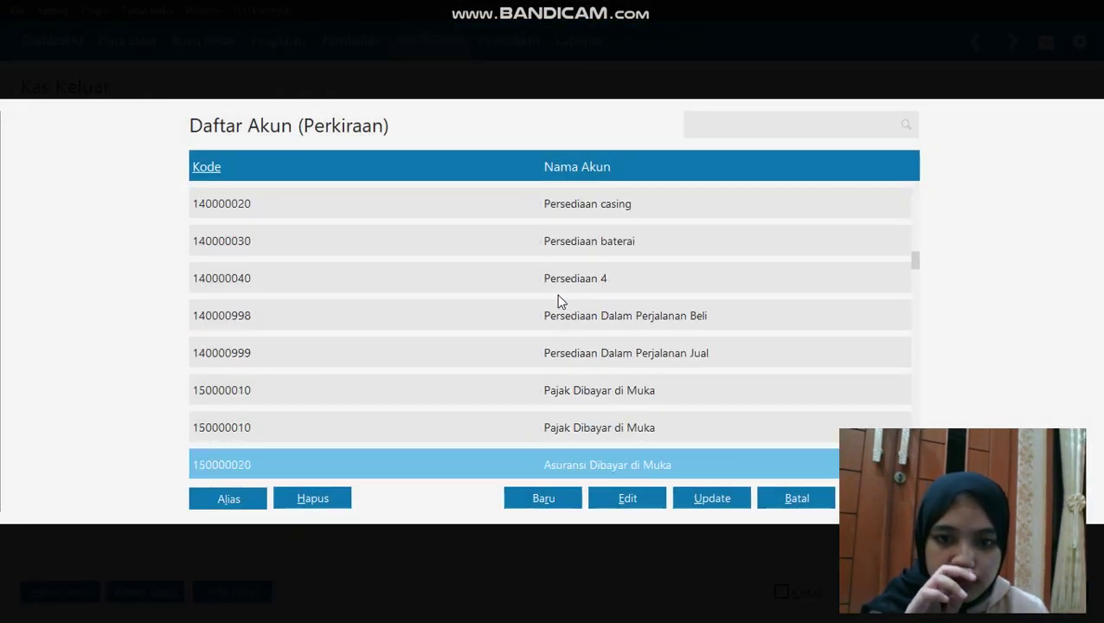
{"action": "key", "text": "Down"}
{"action": "key", "text": "Down"}
{"action": "key", "text": "Down"}
{"action": "key", "text": "Down"}
{"action": "key", "text": "Down"}
{"action": "key", "text": "Down"}
{"action": "key", "text": "Down"}
{"action": "key", "text": "Down"}
{"action": "key", "text": "Down"}
{"action": "key", "text": "Down"}
{"action": "key", "text": "Down"}
{"action": "key", "text": "Down"}
{"action": "key", "text": "Down"}
{"action": "key", "text": "Down"}
{"action": "key", "text": "Down"}
{"action": "key", "text": "Down"}
{"action": "key", "text": "Down"}
{"action": "key", "text": "Down"}
{"action": "key", "text": "Down"}
{"action": "key", "text": "Down"}
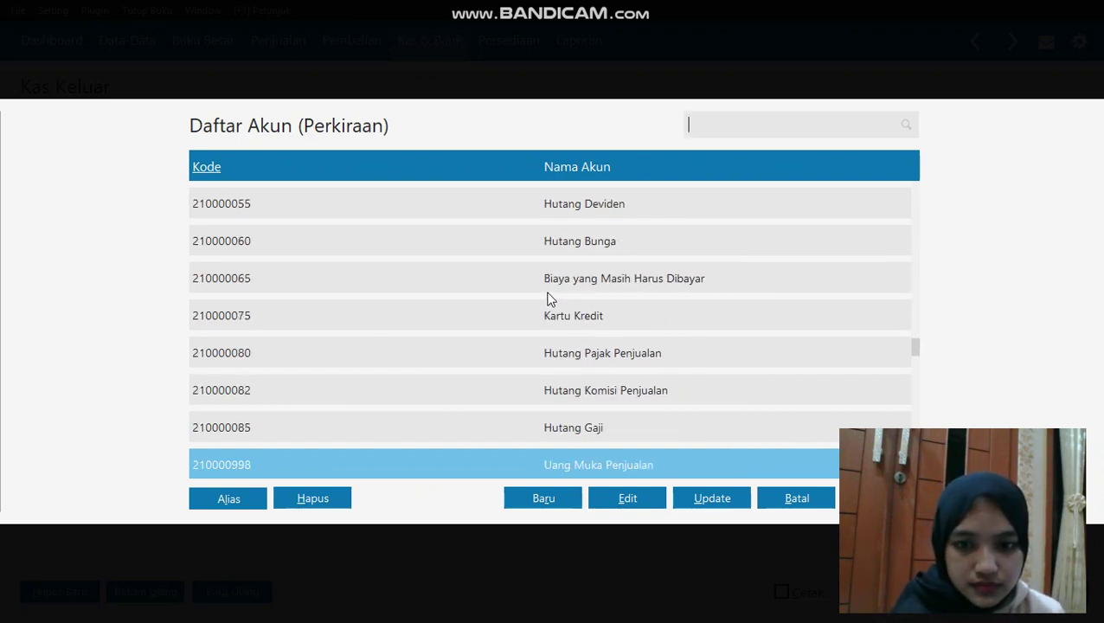
{"action": "key", "text": "Down"}
{"action": "key", "text": "Down"}
{"action": "key", "text": "Down"}
{"action": "key", "text": "Down"}
{"action": "key", "text": "Down"}
{"action": "key", "text": "Down"}
{"action": "key", "text": "Down"}
{"action": "key", "text": "Down"}
{"action": "key", "text": "Down"}
{"action": "key", "text": "Down"}
{"action": "key", "text": "Down"}
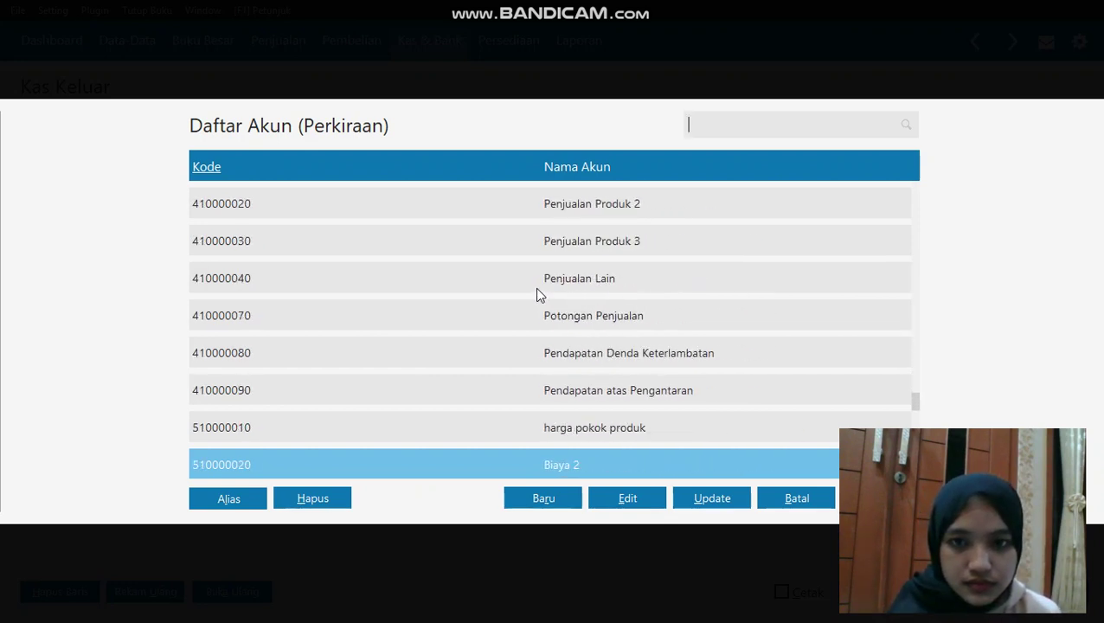
{"action": "key", "text": "Down"}
{"action": "key", "text": "Down"}
{"action": "key", "text": "Down"}
{"action": "key", "text": "Down"}
{"action": "key", "text": "Down"}
{"action": "key", "text": "Down"}
{"action": "key", "text": "Down"}
{"action": "key", "text": "Down"}
{"action": "key", "text": "Down"}
{"action": "key", "text": "Down"}
{"action": "key", "text": "Down"}
{"action": "key", "text": "Down"}
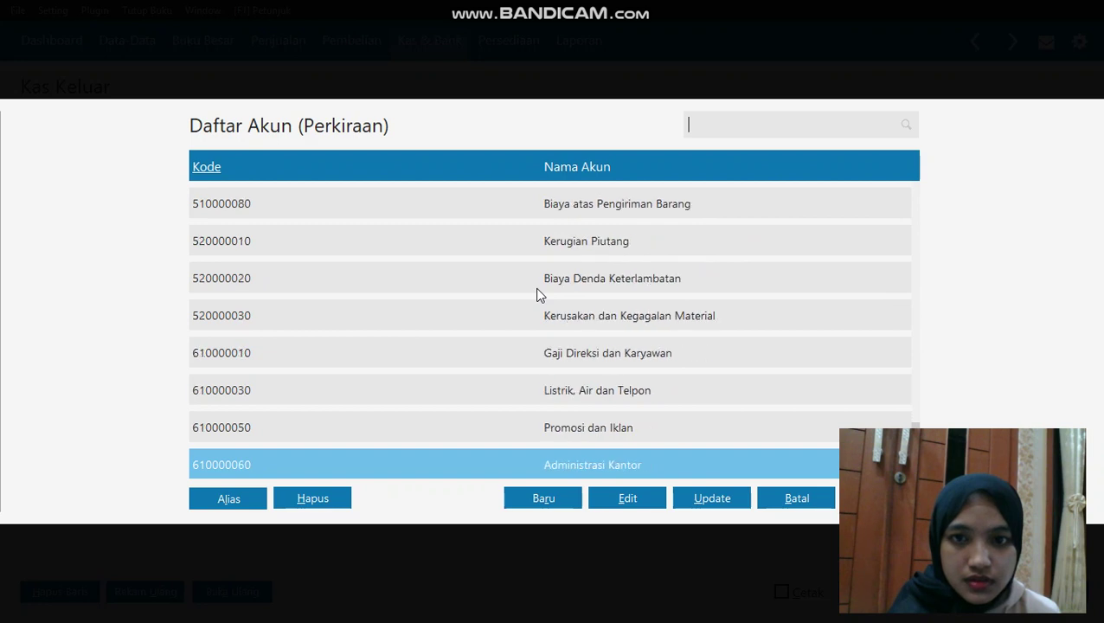
{"action": "key", "text": "Up"}
{"action": "key", "text": "Up"}
{"action": "key", "text": "Up"}
{"action": "key", "text": "Up"}
{"action": "key", "text": "Up"}
{"action": "key", "text": "Up"}
{"action": "key", "text": "Up"}
{"action": "key", "text": "Up"}
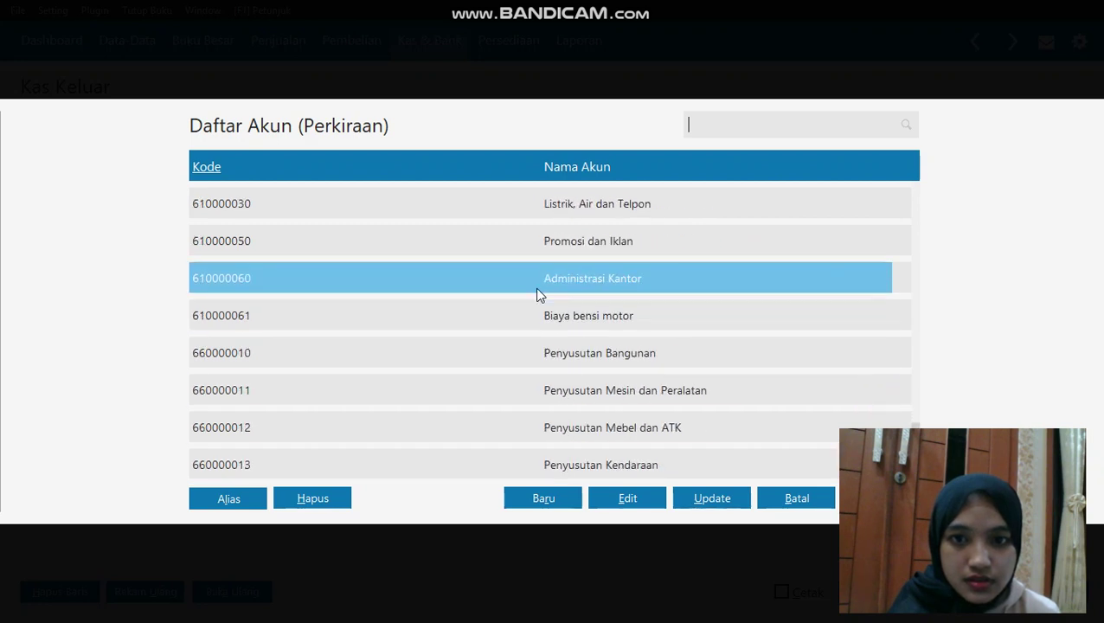
{"action": "key", "text": "Return"}
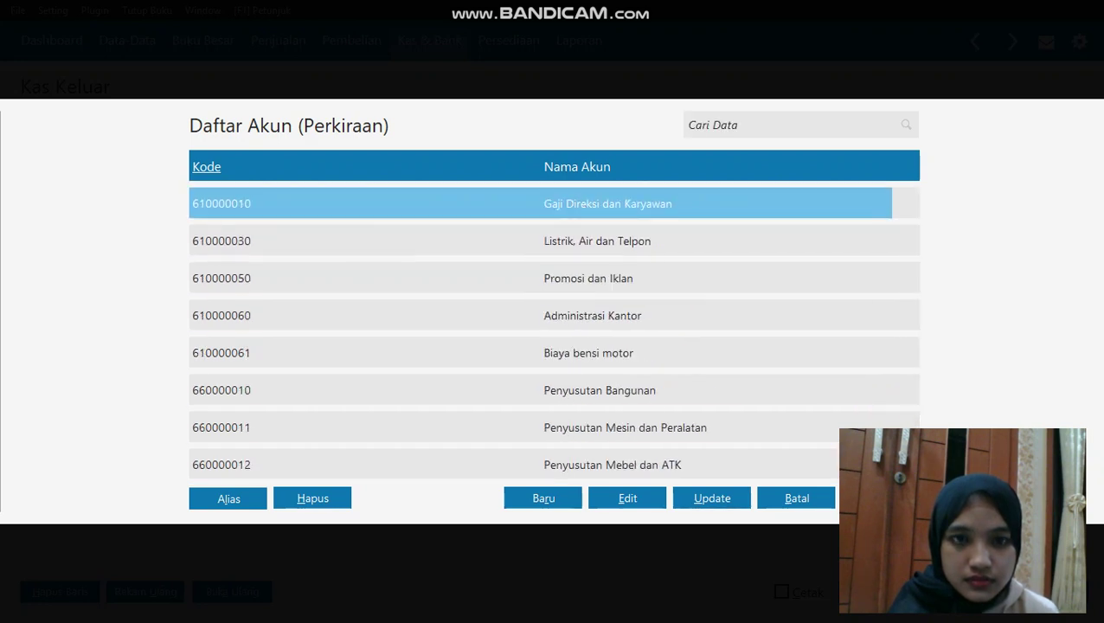
{"action": "key", "text": "Return"}
Enter 125,000 as AGUS's amount, update the total, and save the voucher
{"action": "left_click", "coordinate": [886, 344]}
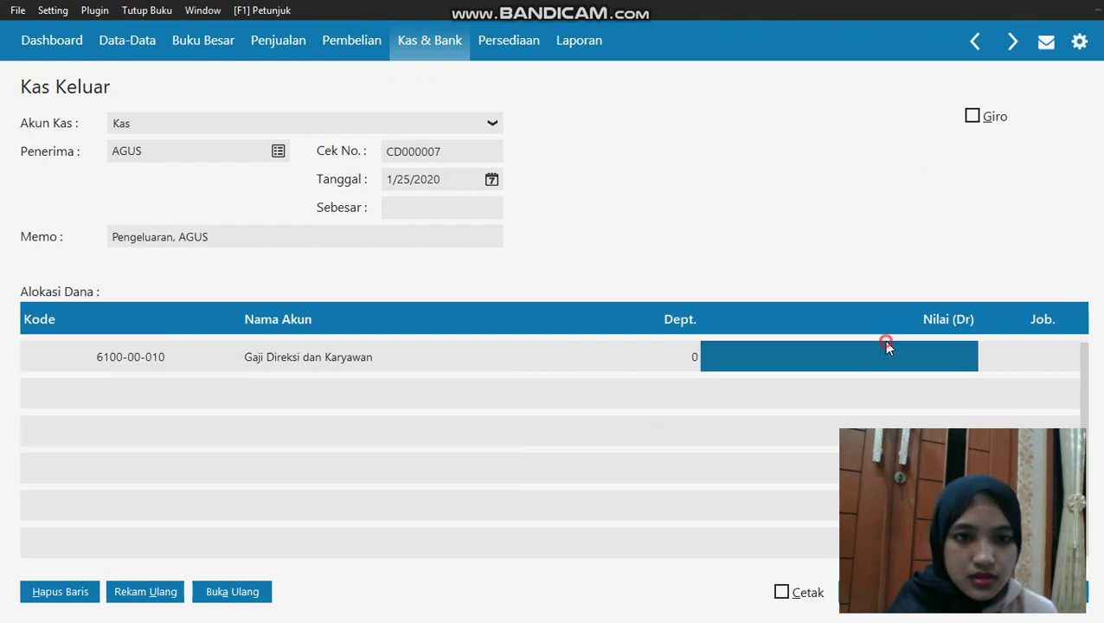
{"action": "left_click", "coordinate": [885, 352]}
{"action": "type", "text": "1"}
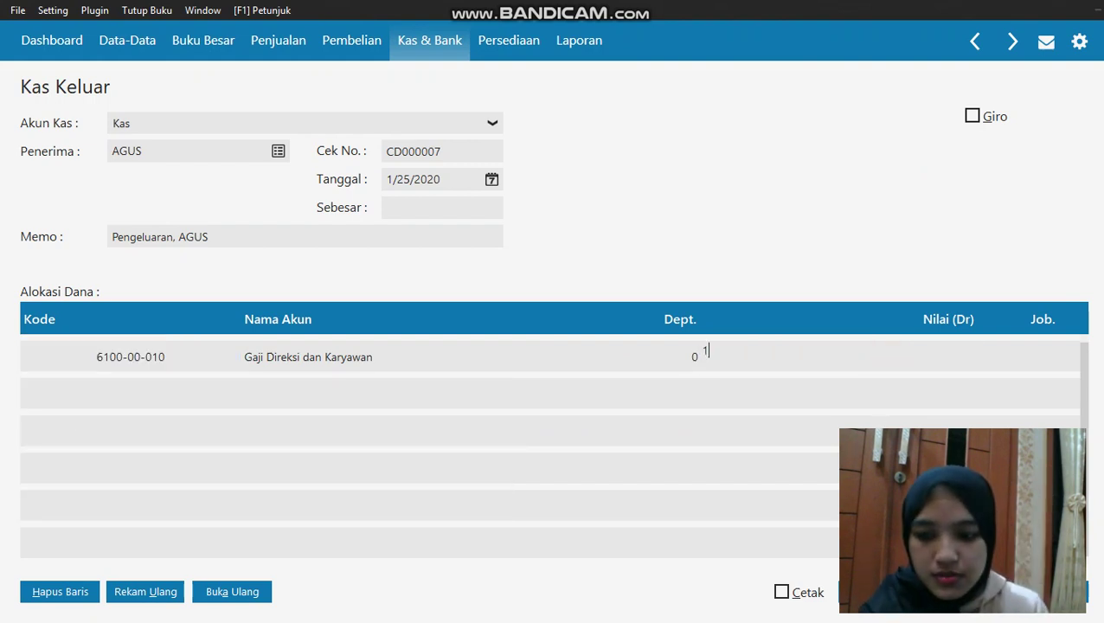
{"action": "type", "text": "25000"}
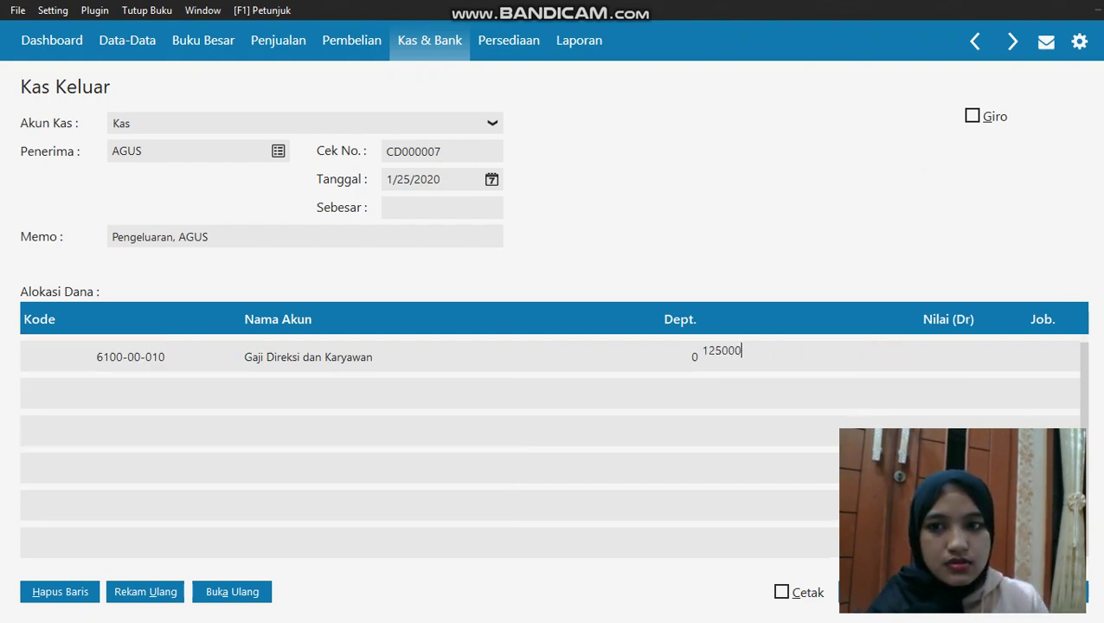
{"action": "left_click", "coordinate": [479, 208]}
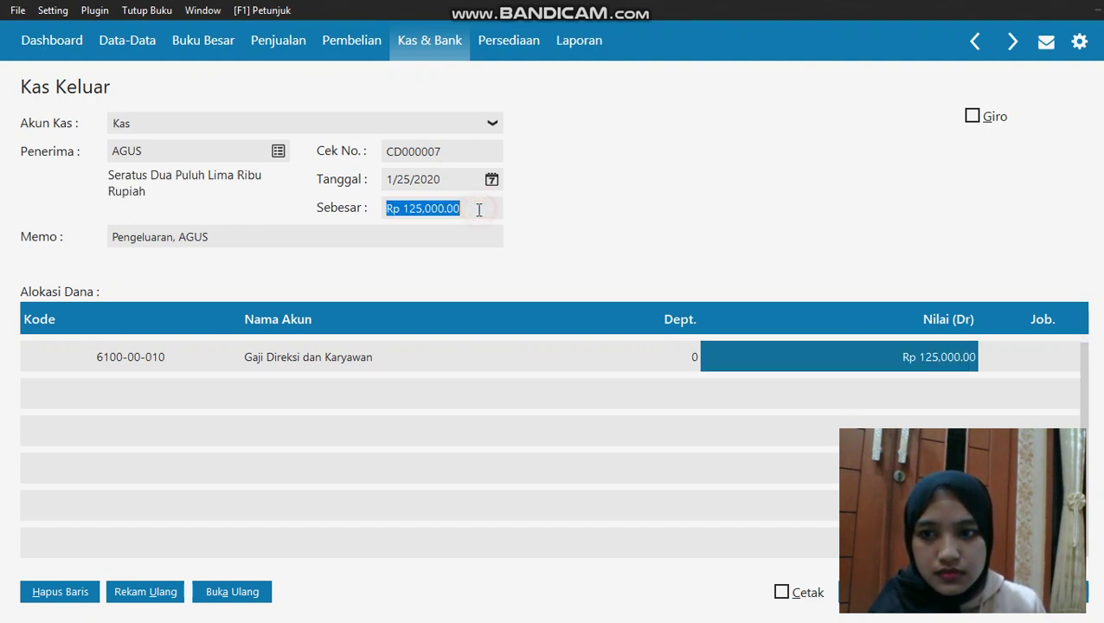
{"action": "left_click", "coordinate": [1038, 591]}
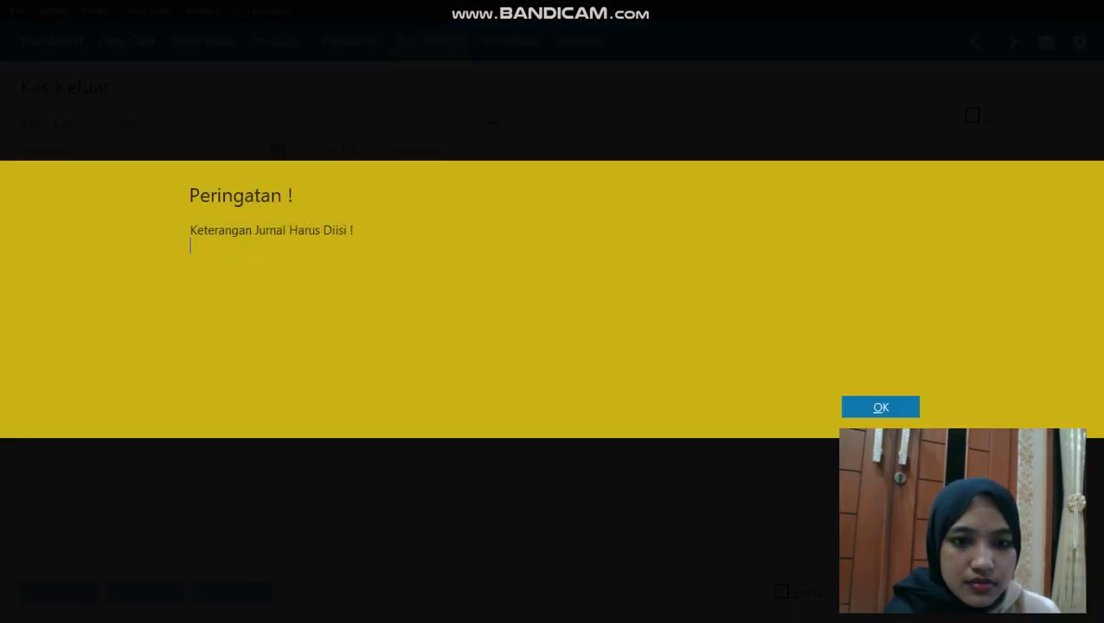
Dismiss the memo warning, close the Kas Keluar form and list, and open Giro Keluar
{"action": "left_click", "coordinate": [875, 409]}
{"action": "left_click", "coordinate": [963, 592]}
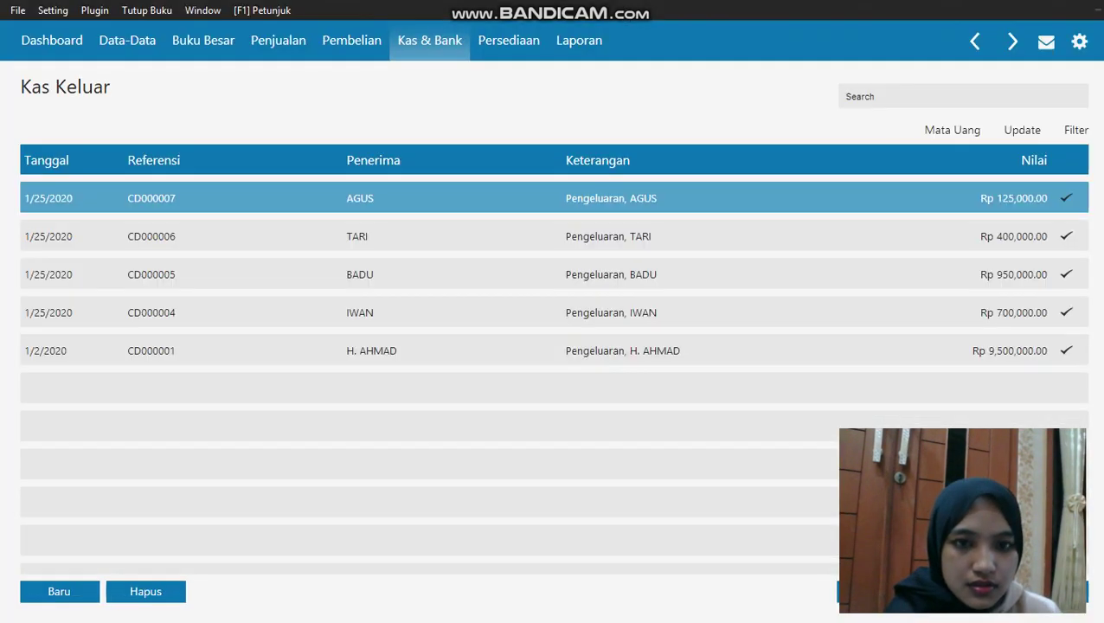
{"action": "left_click", "coordinate": [963, 591]}
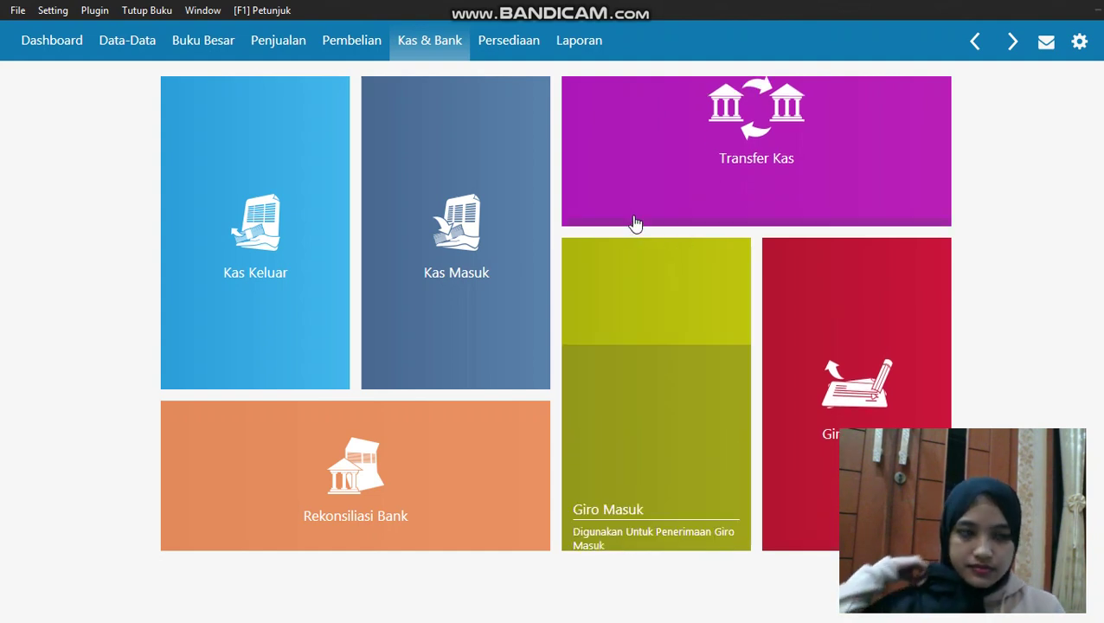
{"action": "mouse_move", "coordinate": [633, 223]}
{"action": "mouse_move", "coordinate": [458, 180]}
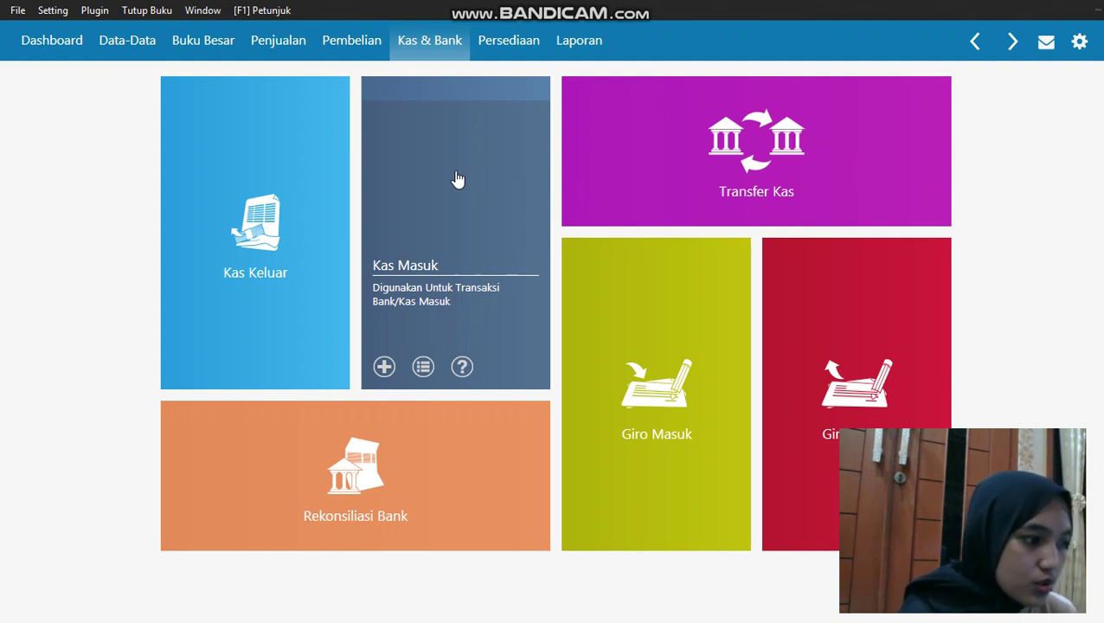
{"action": "left_click", "coordinate": [892, 370]}
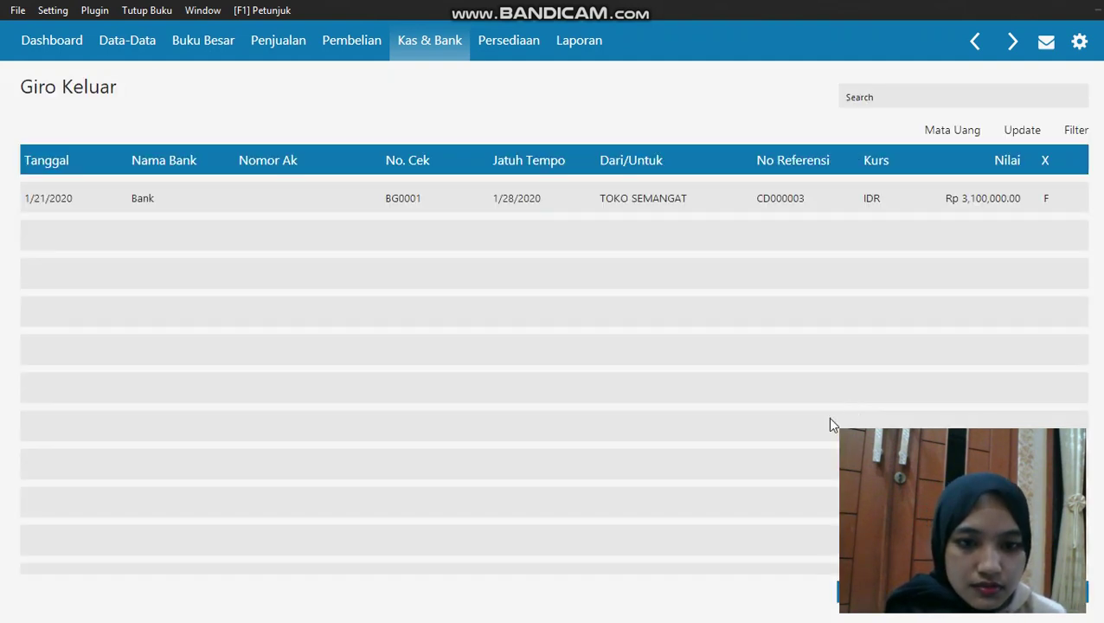
Open giro BG0001 to TOKO SEMANGAT and set the payment date to 1/28/2020
{"action": "left_click", "coordinate": [849, 199]}
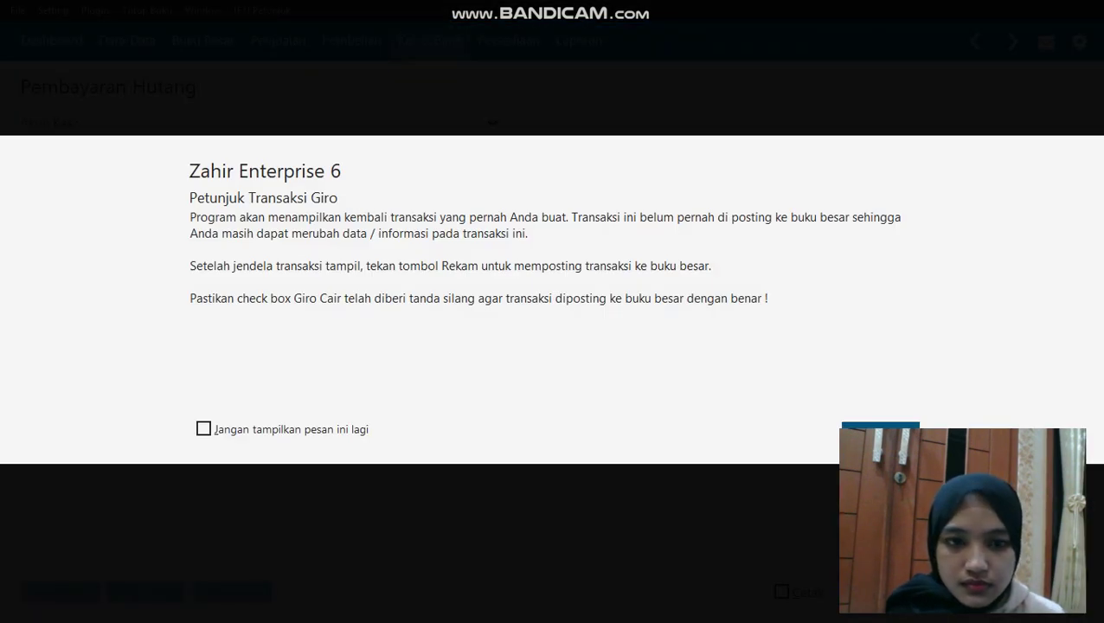
{"action": "left_click", "coordinate": [880, 439]}
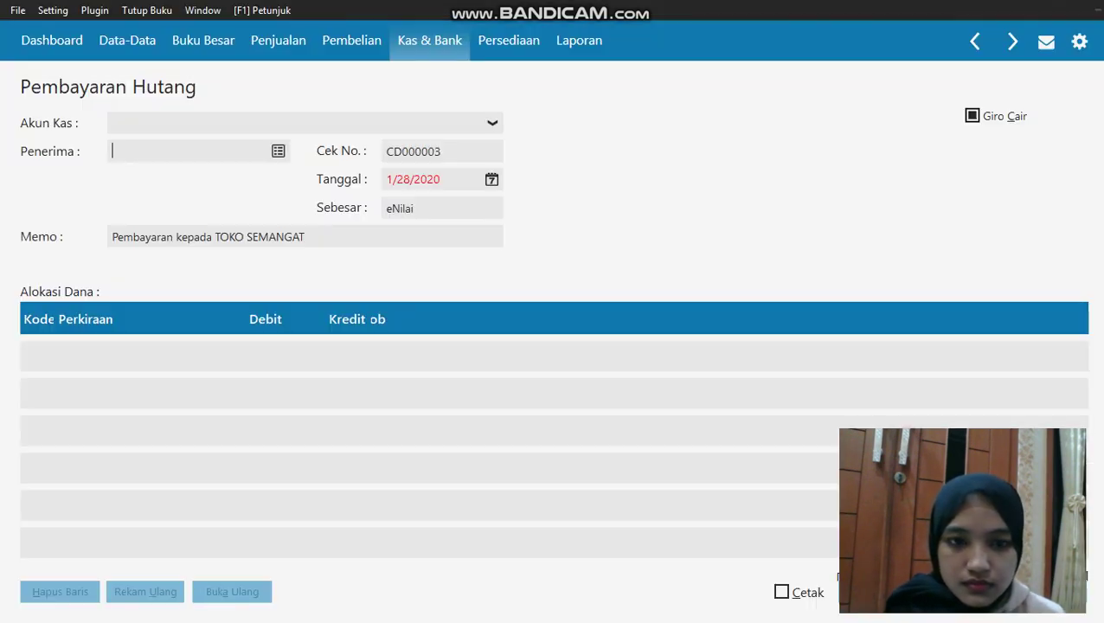
{"action": "left_click", "coordinate": [491, 180]}
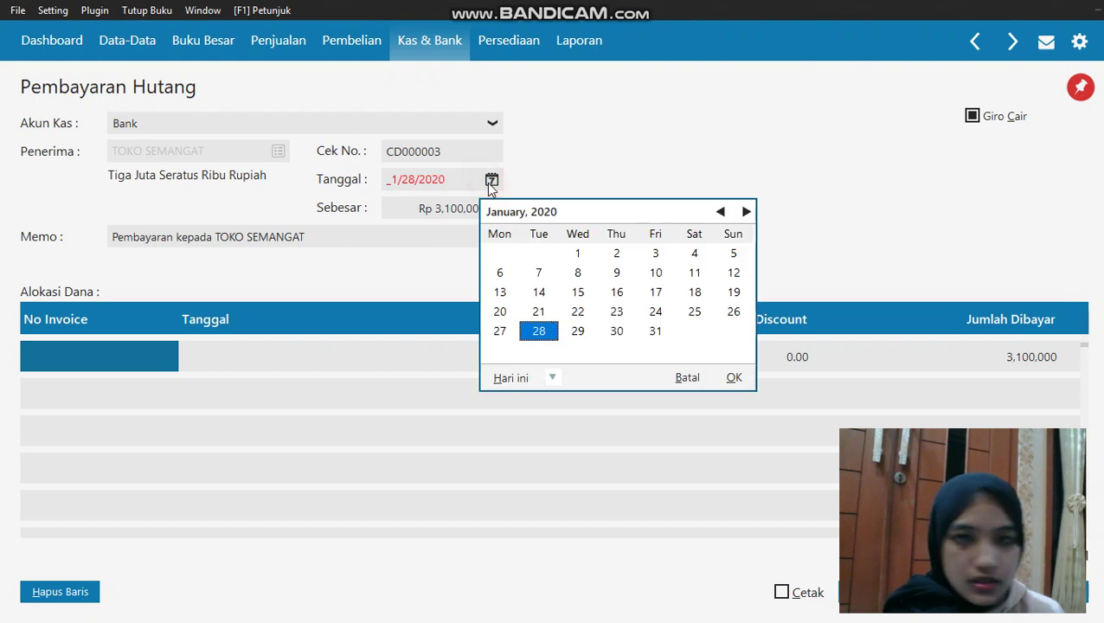
{"action": "left_click", "coordinate": [551, 378]}
{"action": "left_click", "coordinate": [593, 512]}
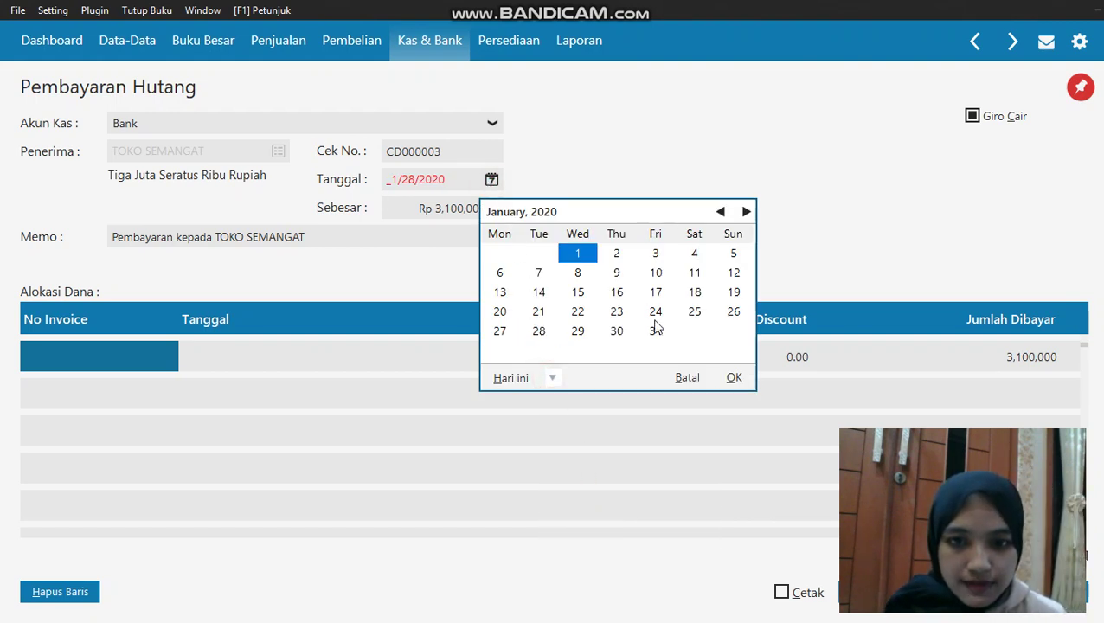
{"action": "left_click", "coordinate": [538, 331]}
{"action": "left_click", "coordinate": [732, 377]}
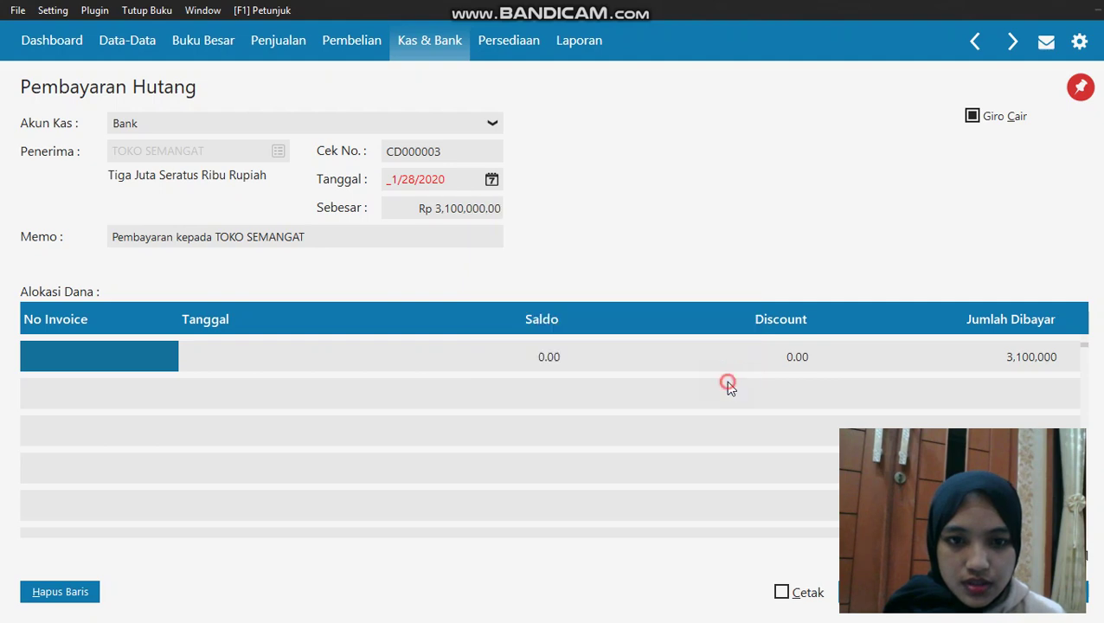
Apply 3,100,000 to invoice 00000002 and save the giro payment
{"action": "left_click", "coordinate": [183, 354]}
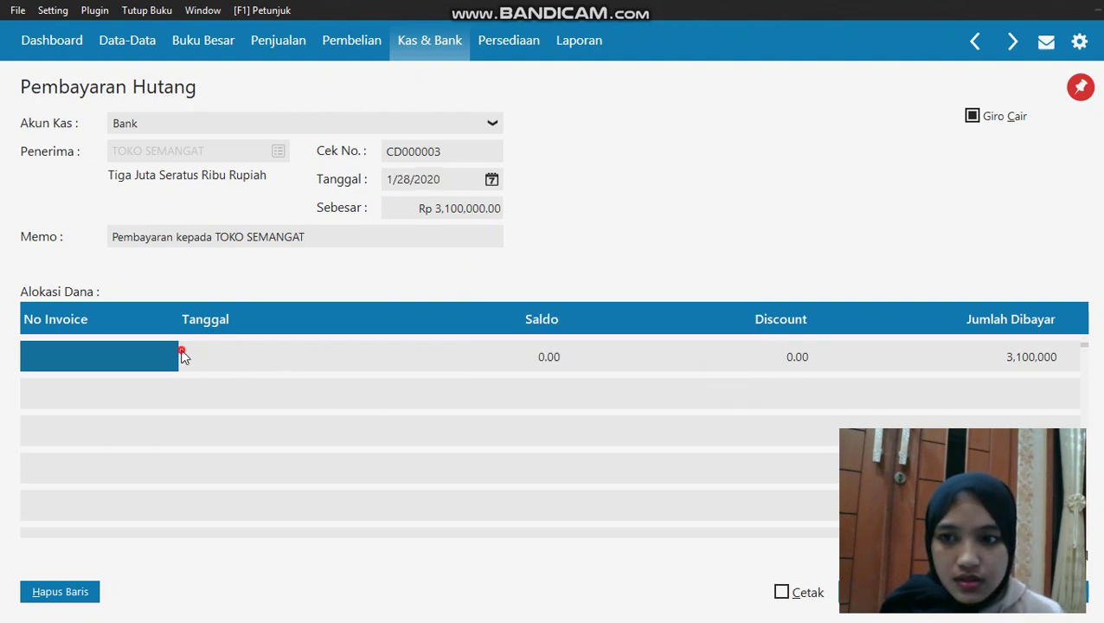
{"action": "left_click", "coordinate": [145, 361]}
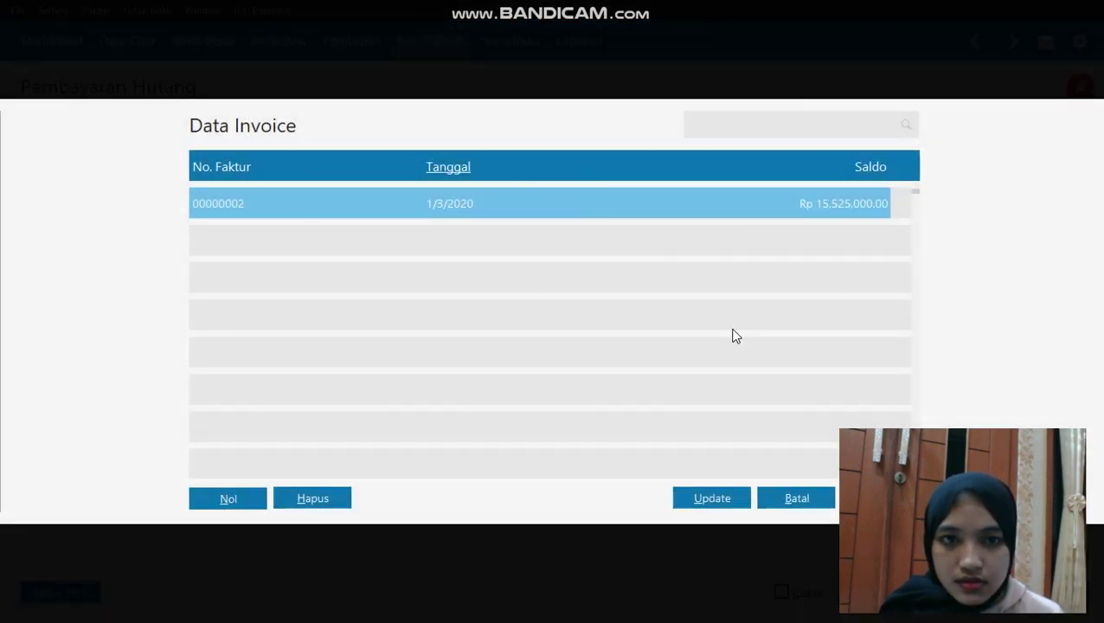
{"action": "key", "text": "Escape"}
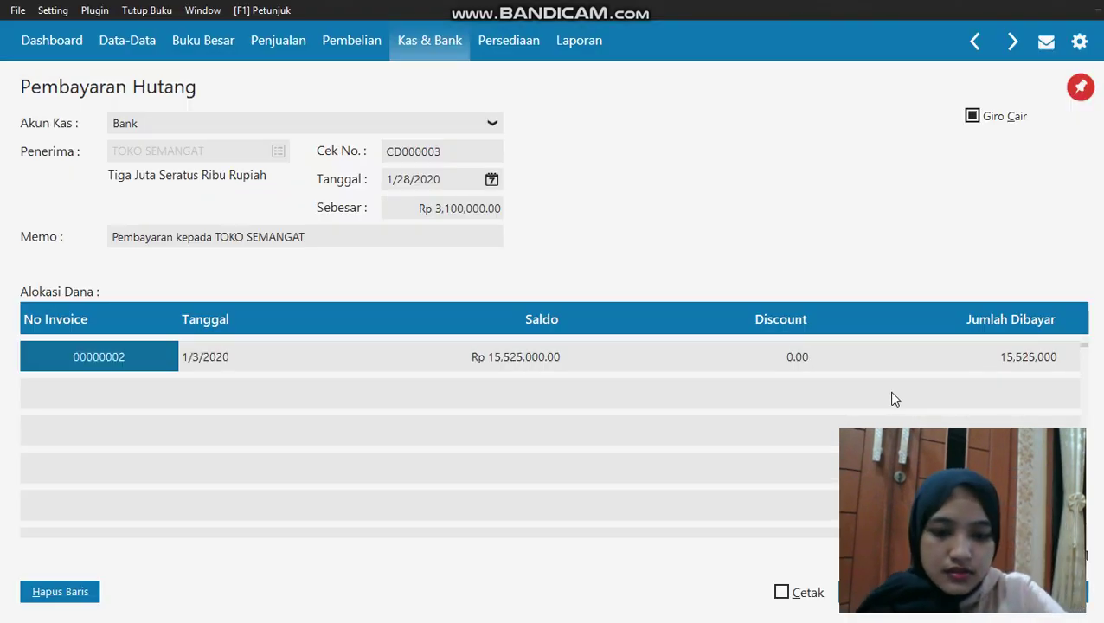
{"action": "key", "text": "Return"}
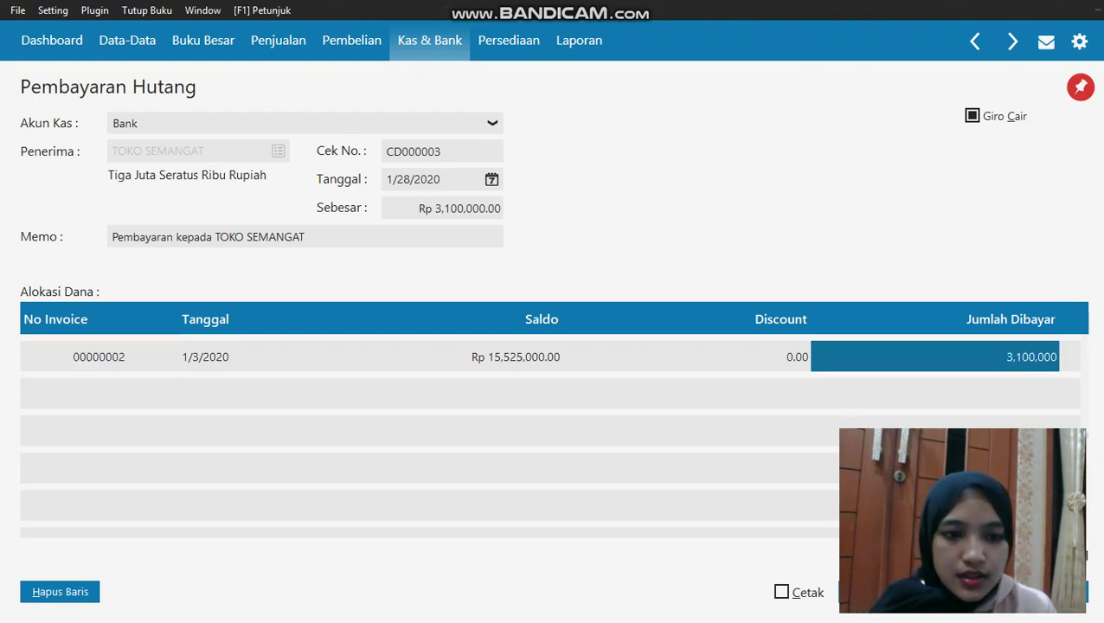
{"action": "left_click", "coordinate": [1064, 593]}
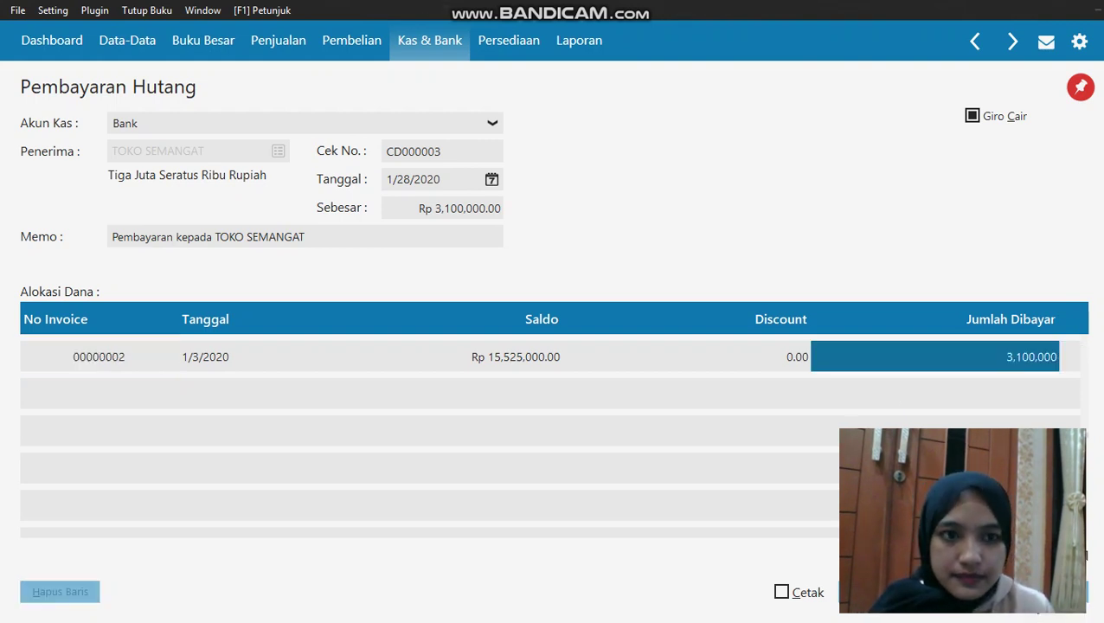
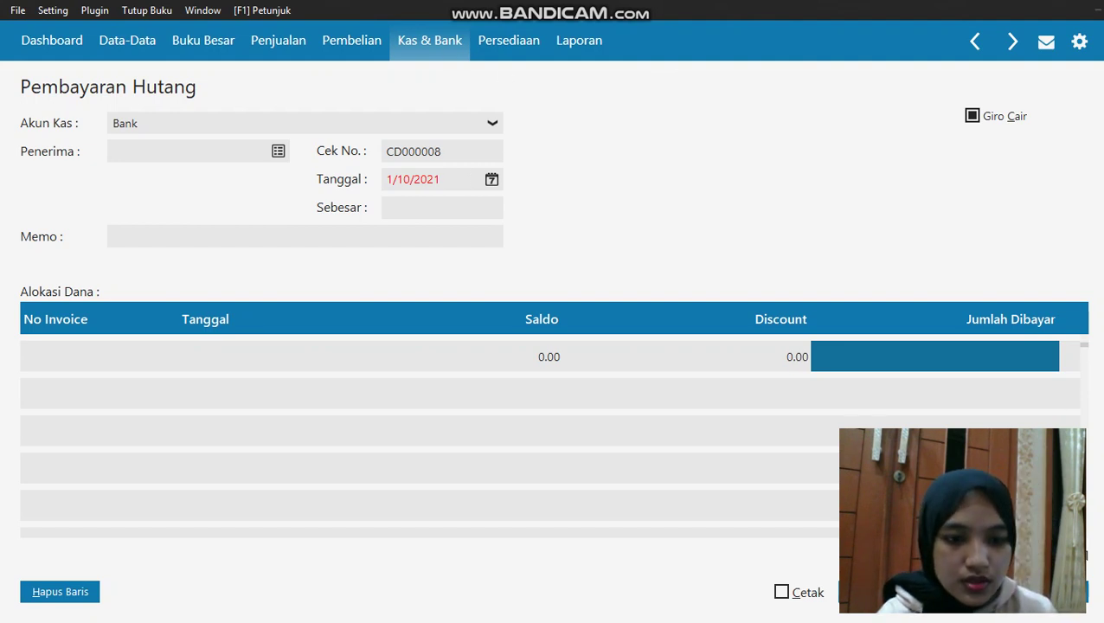
Leave the debt payment form and go to Persediaan's Pemakaian / Penyesuaian Barang list
{"action": "left_click", "coordinate": [628, 95]}
{"action": "left_click", "coordinate": [430, 40]}
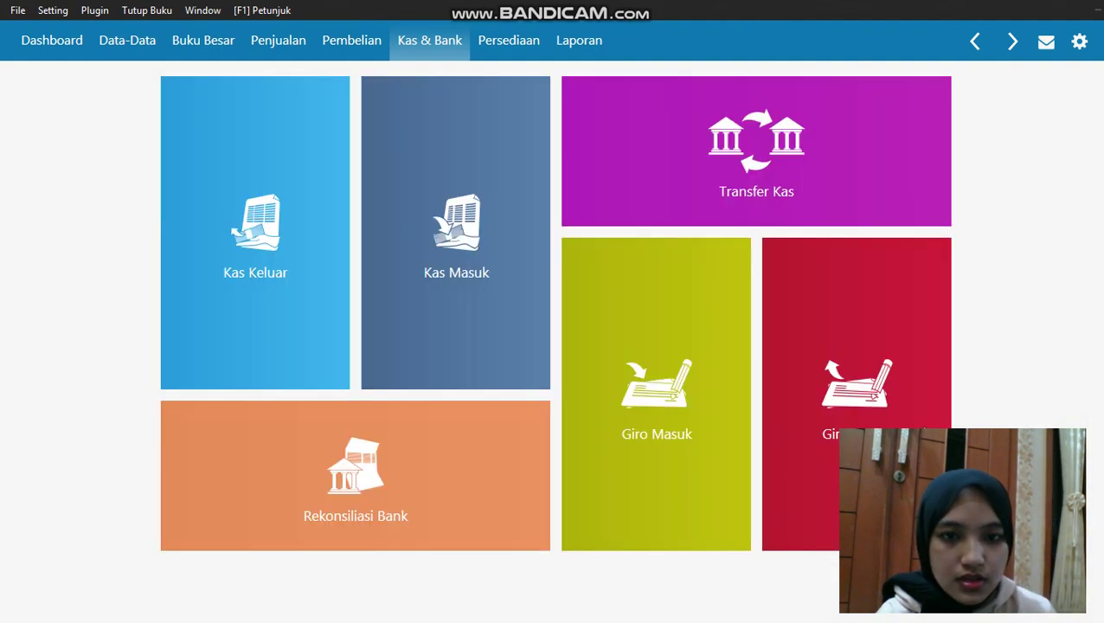
{"action": "left_click", "coordinate": [516, 43]}
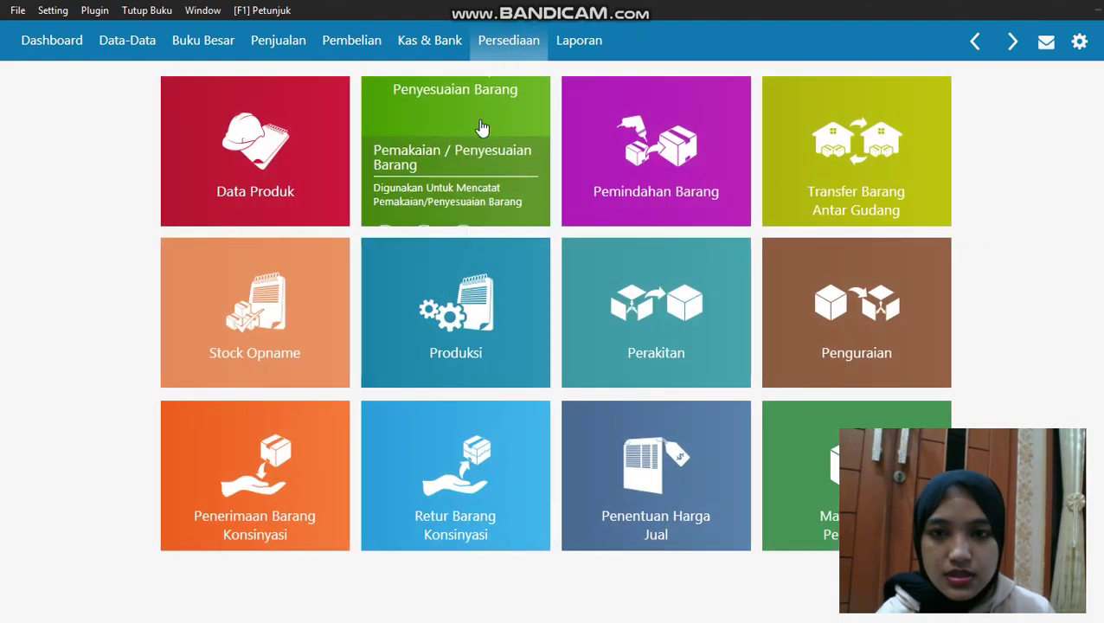
{"action": "left_click", "coordinate": [474, 121]}
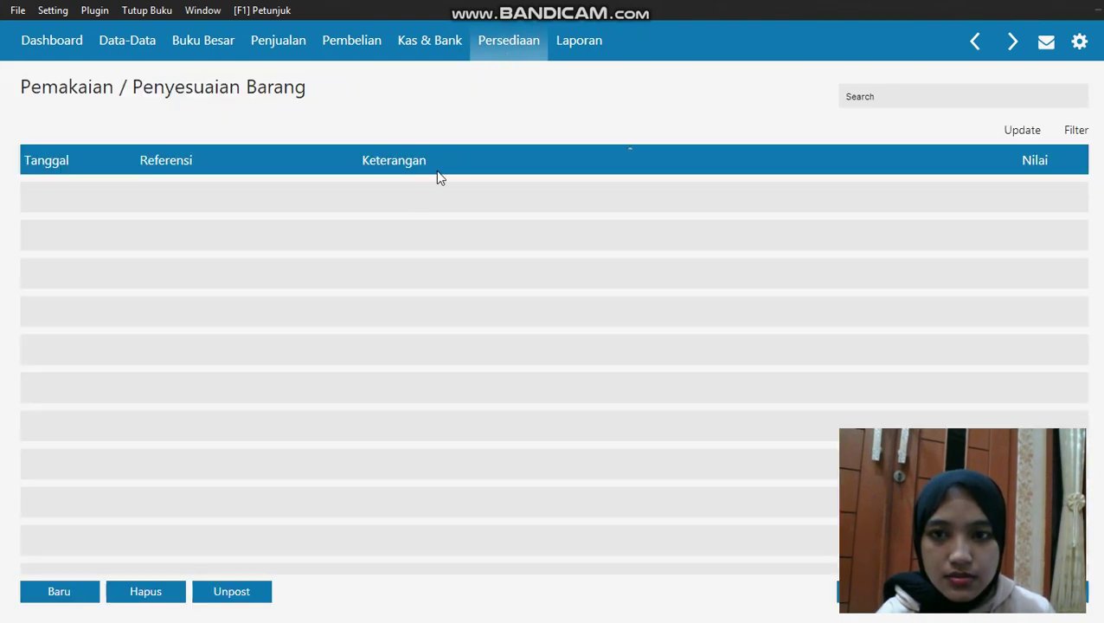
Create new adjustment entry IJ000001 dated 29 January 2020 and bring up the product lookup
{"action": "left_click", "coordinate": [59, 592]}
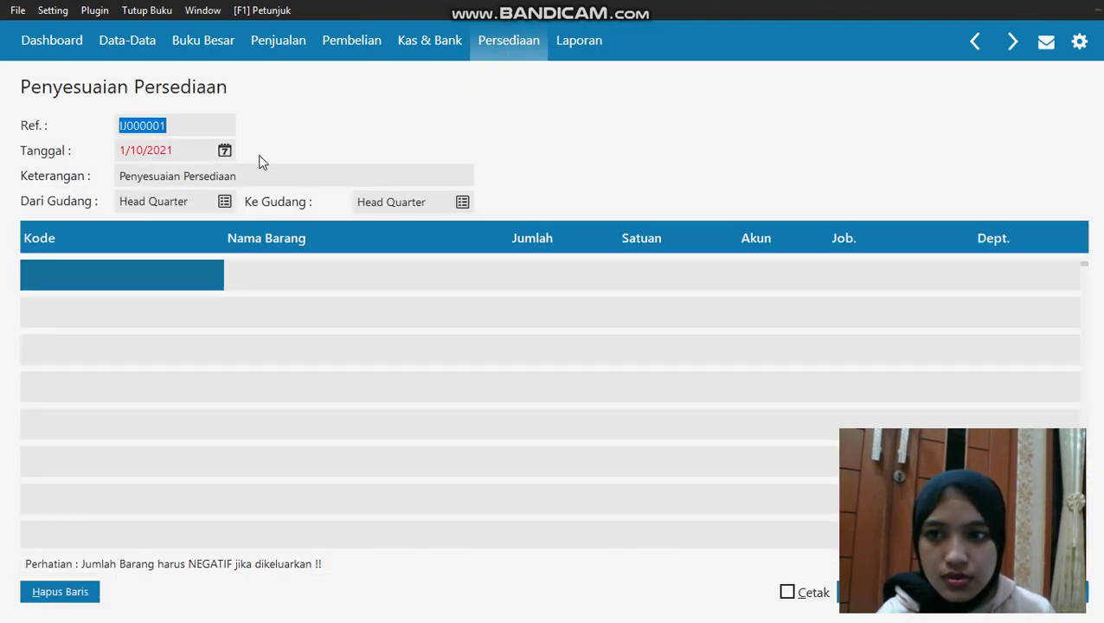
{"action": "left_click", "coordinate": [224, 150]}
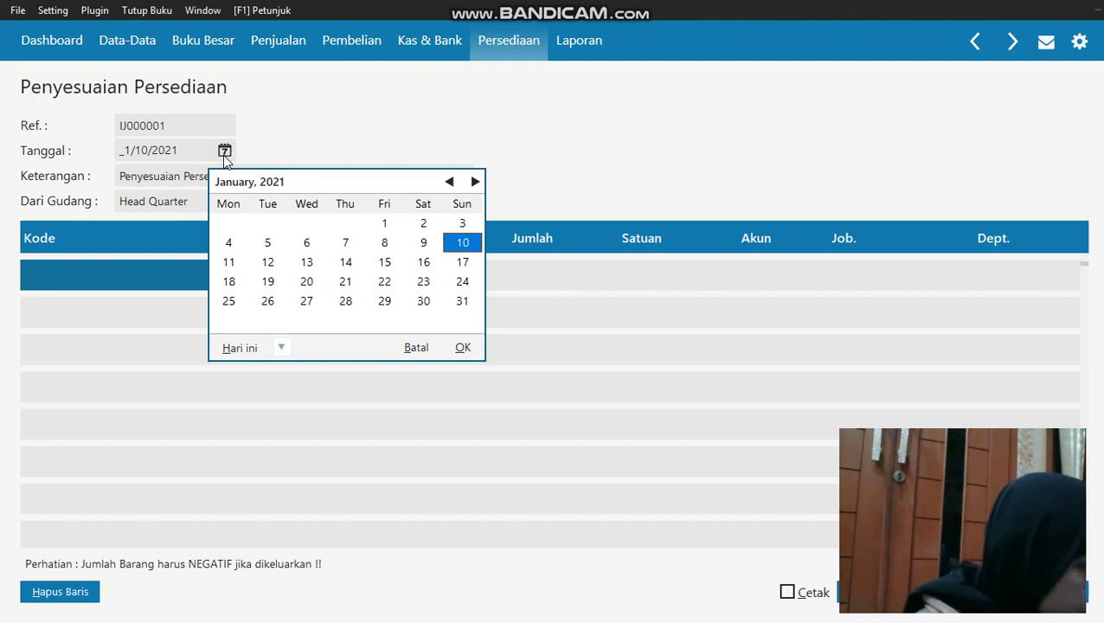
{"action": "left_click", "coordinate": [282, 349]}
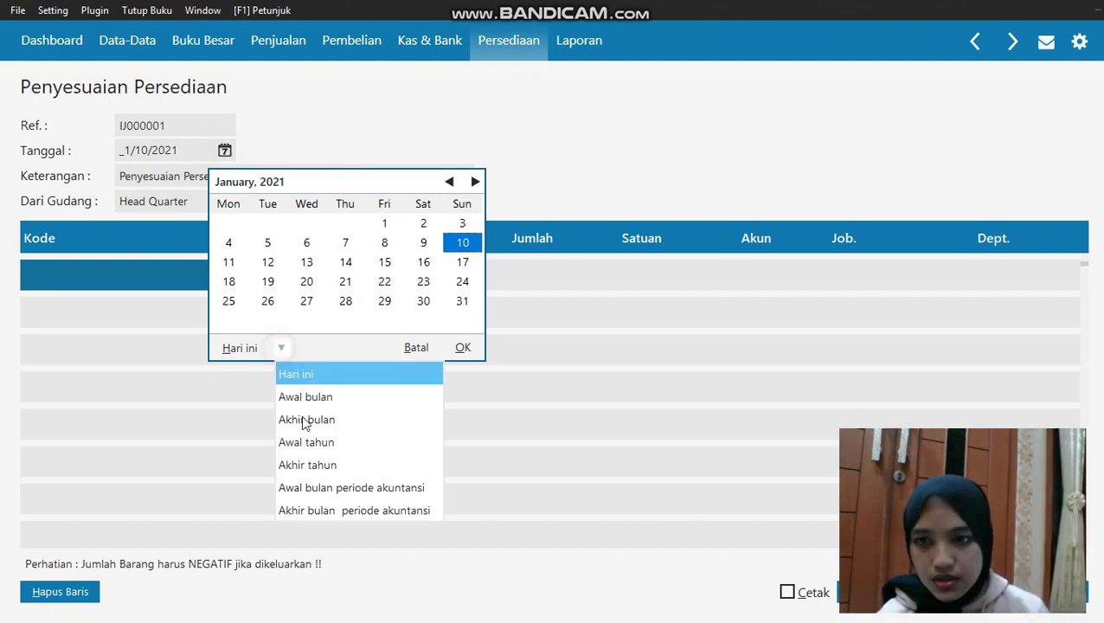
{"action": "left_click", "coordinate": [305, 485]}
{"action": "left_click", "coordinate": [308, 301]}
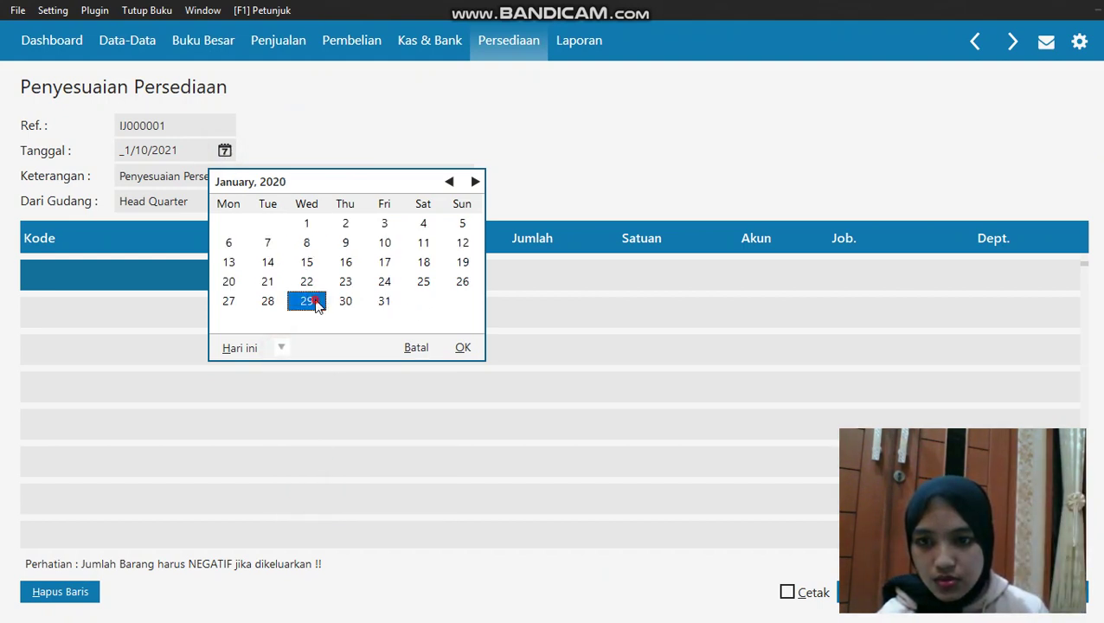
{"action": "left_click", "coordinate": [463, 347]}
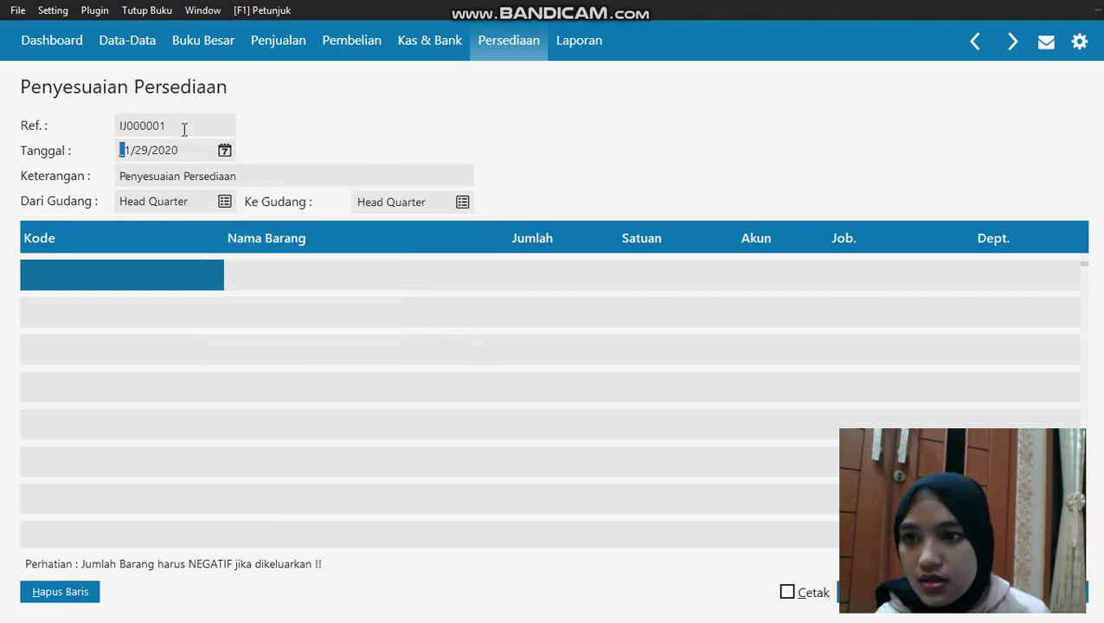
{"action": "double_click", "coordinate": [147, 273]}
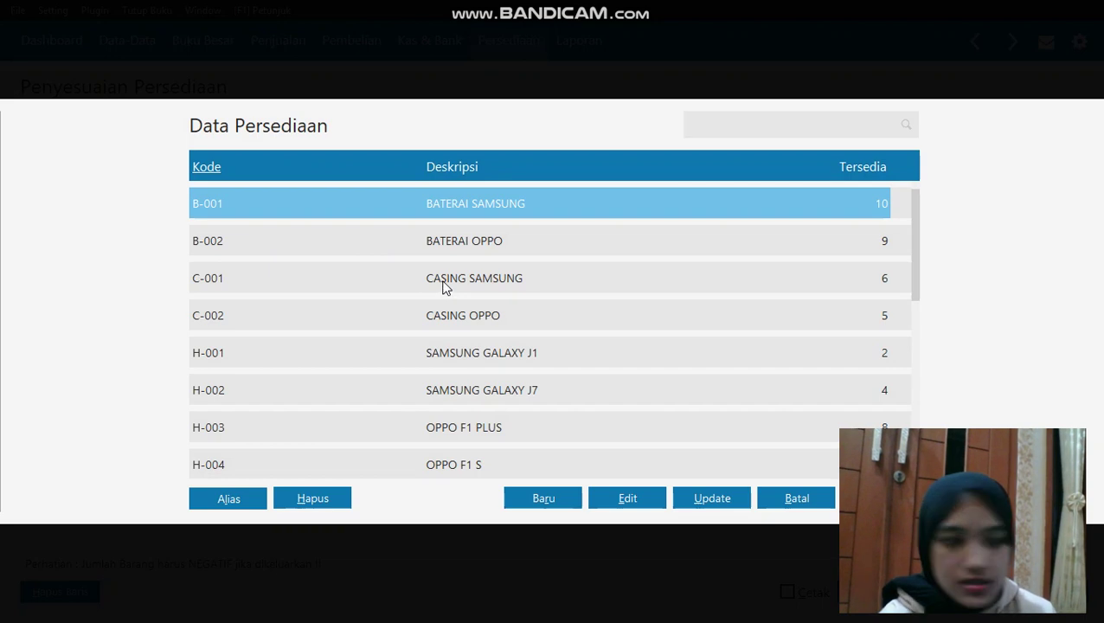
Add CASING SAMSUNG (C-001) to the first row with quantity -1
{"action": "left_click", "coordinate": [442, 287]}
{"action": "key", "text": "Return"}
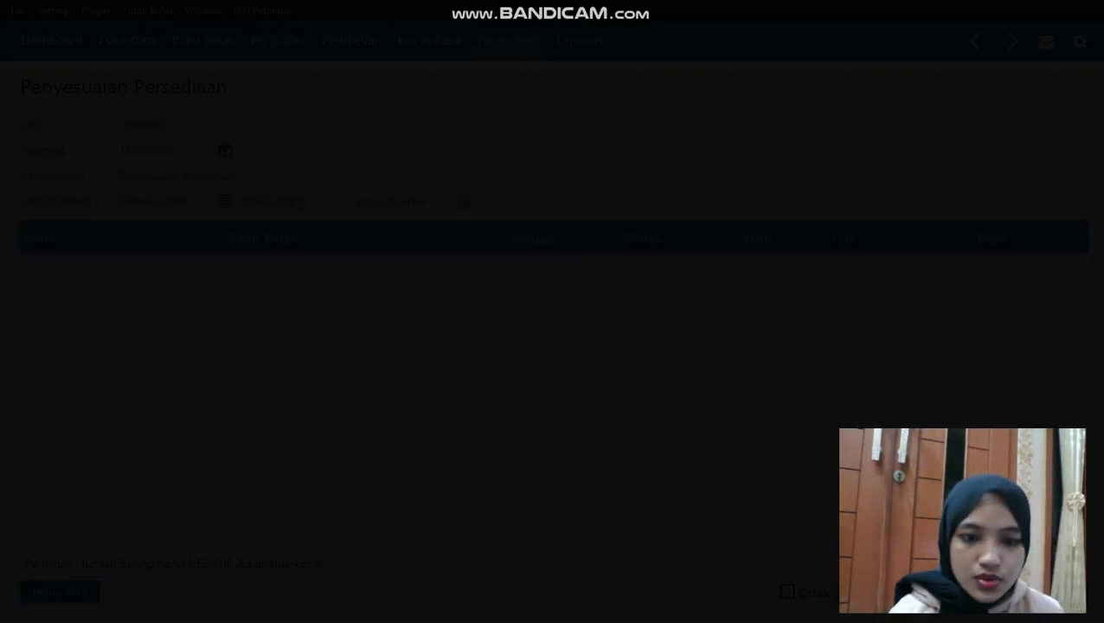
{"action": "left_click", "coordinate": [520, 271]}
{"action": "type", "text": "-1"}
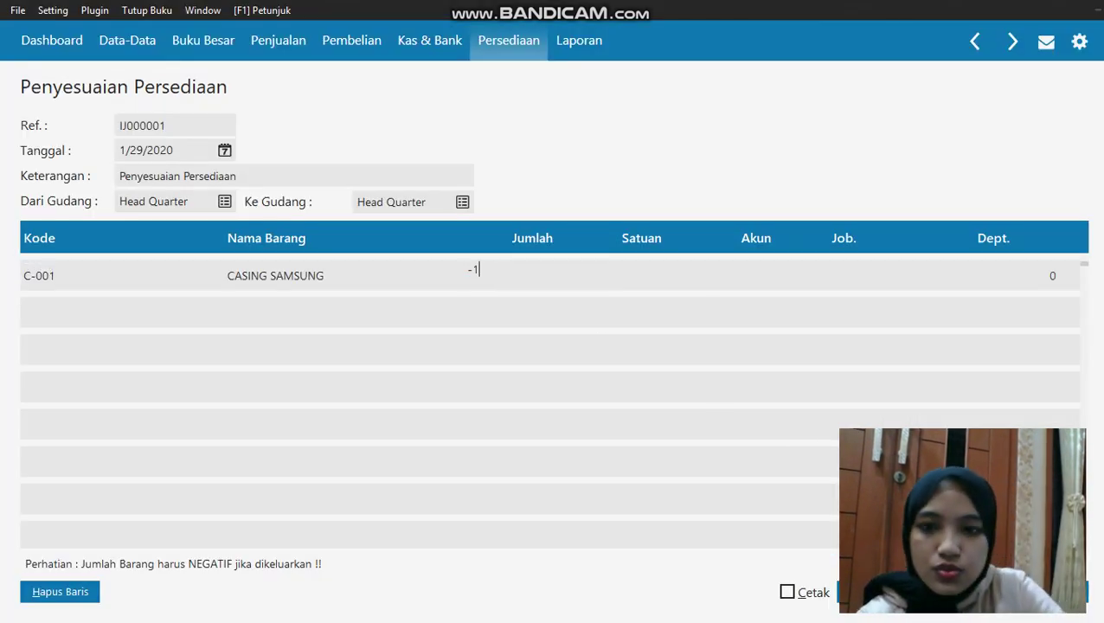
{"action": "left_click", "coordinate": [666, 282]}
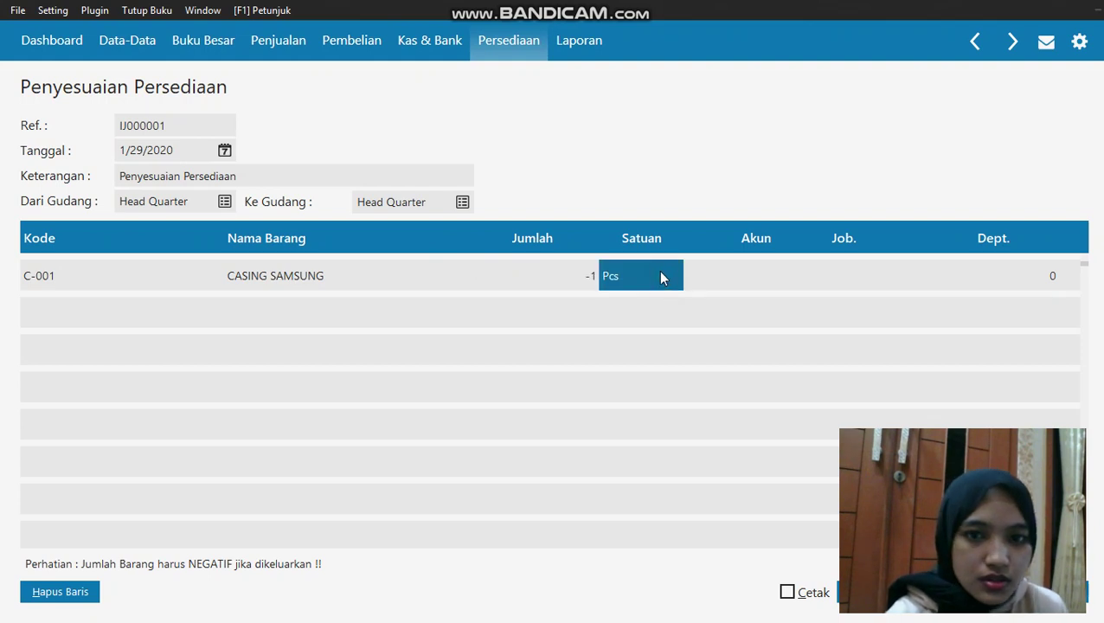
Charge the row to account 52000-0030 Kerusakan dan Kegagalan Material and save the entry
{"action": "double_click", "coordinate": [786, 265]}
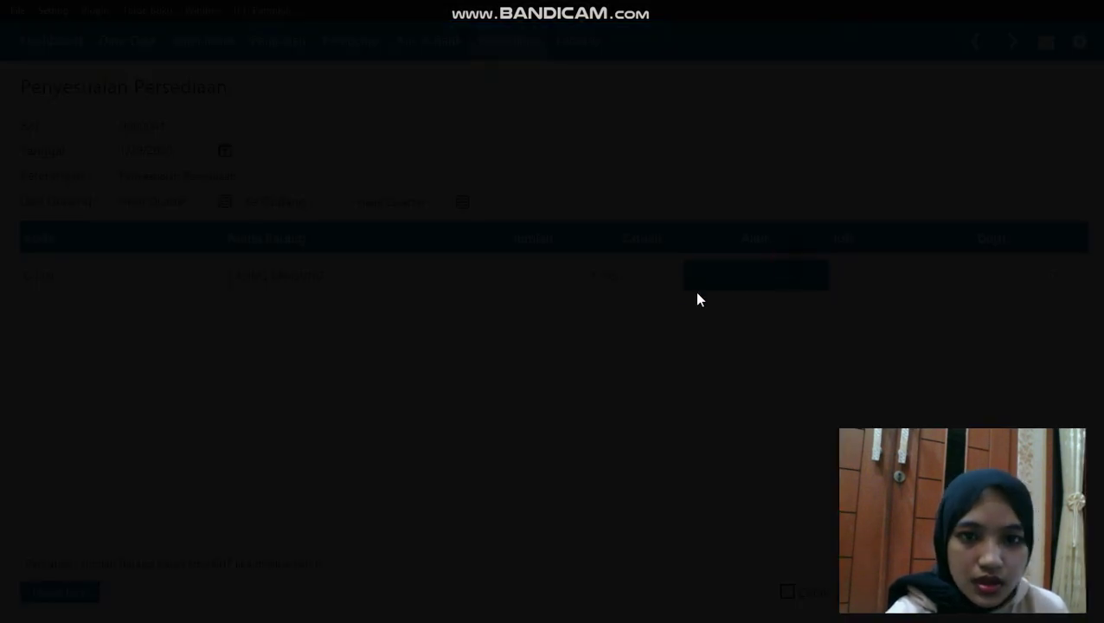
{"action": "key", "text": "Down"}
{"action": "key", "text": "Down"}
{"action": "key", "text": "Down"}
{"action": "key", "text": "Down"}
{"action": "key", "text": "Down"}
{"action": "key", "text": "Down"}
{"action": "key", "text": "Down"}
{"action": "key", "text": "Down"}
{"action": "key", "text": "Down"}
{"action": "key", "text": "Down"}
{"action": "key", "text": "Down"}
{"action": "key", "text": "Down"}
{"action": "key", "text": "Down"}
{"action": "key", "text": "Down"}
{"action": "key", "text": "Down"}
{"action": "key", "text": "Down"}
{"action": "key", "text": "Down"}
{"action": "key", "text": "Down"}
{"action": "key", "text": "Down"}
{"action": "key", "text": "Down"}
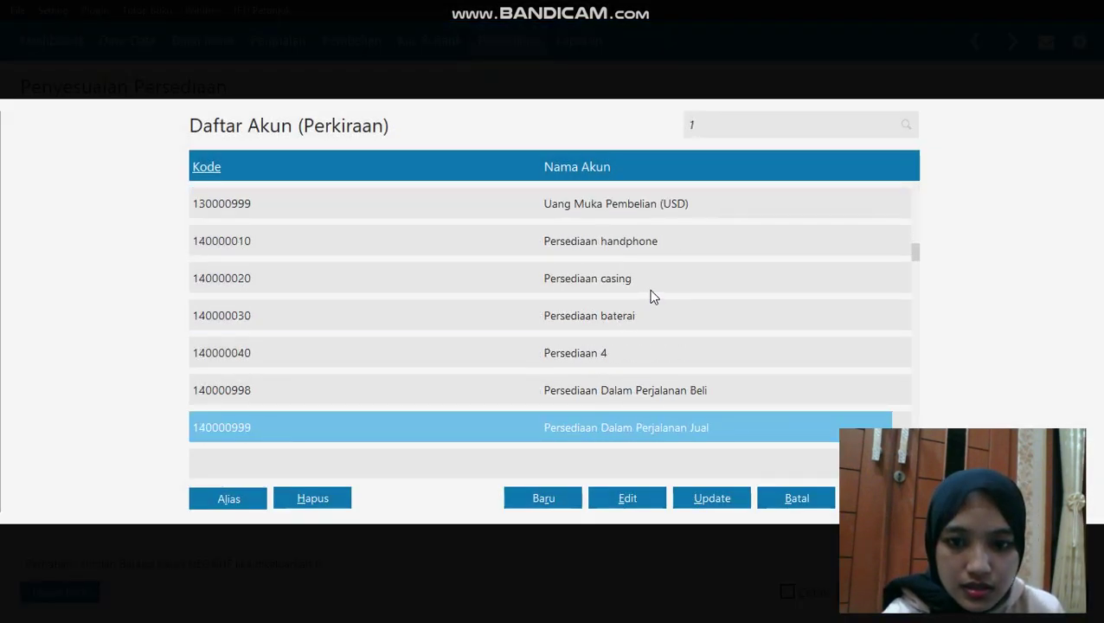
{"action": "key", "text": "Down"}
{"action": "key", "text": "Down"}
{"action": "key", "text": "Down"}
{"action": "key", "text": "Down"}
{"action": "key", "text": "Down"}
{"action": "key", "text": "Down"}
{"action": "key", "text": "Down"}
{"action": "key", "text": "Down"}
{"action": "key", "text": "Down"}
{"action": "key", "text": "Down"}
{"action": "key", "text": "Down"}
{"action": "key", "text": "Down"}
{"action": "key", "text": "Down"}
{"action": "key", "text": "Down"}
{"action": "key", "text": "Down"}
{"action": "key", "text": "Down"}
{"action": "key", "text": "Down"}
{"action": "key", "text": "Down"}
{"action": "key", "text": "Down"}
{"action": "key", "text": "Down"}
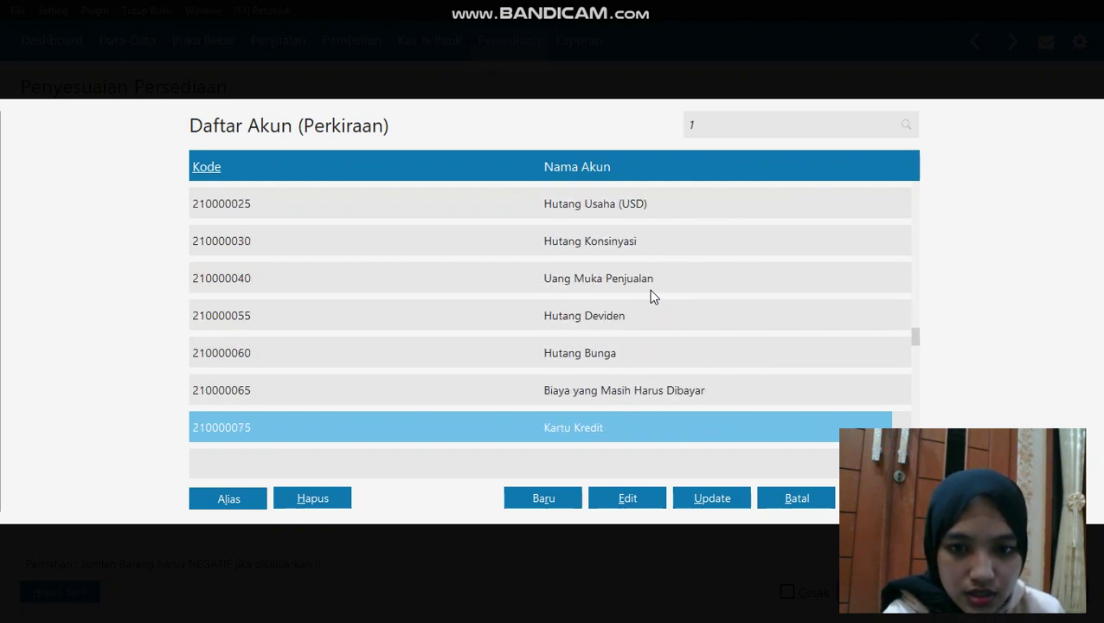
{"action": "key", "text": "Down"}
{"action": "key", "text": "Down"}
{"action": "key", "text": "Down"}
{"action": "key", "text": "Down"}
{"action": "key", "text": "Down"}
{"action": "key", "text": "Down"}
{"action": "key", "text": "Down"}
{"action": "key", "text": "Down"}
{"action": "key", "text": "Down"}
{"action": "key", "text": "Down"}
{"action": "key", "text": "Down"}
{"action": "key", "text": "Down"}
{"action": "key", "text": "Down"}
{"action": "key", "text": "Down"}
{"action": "key", "text": "Down"}
{"action": "key", "text": "Down"}
{"action": "key", "text": "Down"}
{"action": "key", "text": "Down"}
{"action": "key", "text": "Down"}
{"action": "key", "text": "Down"}
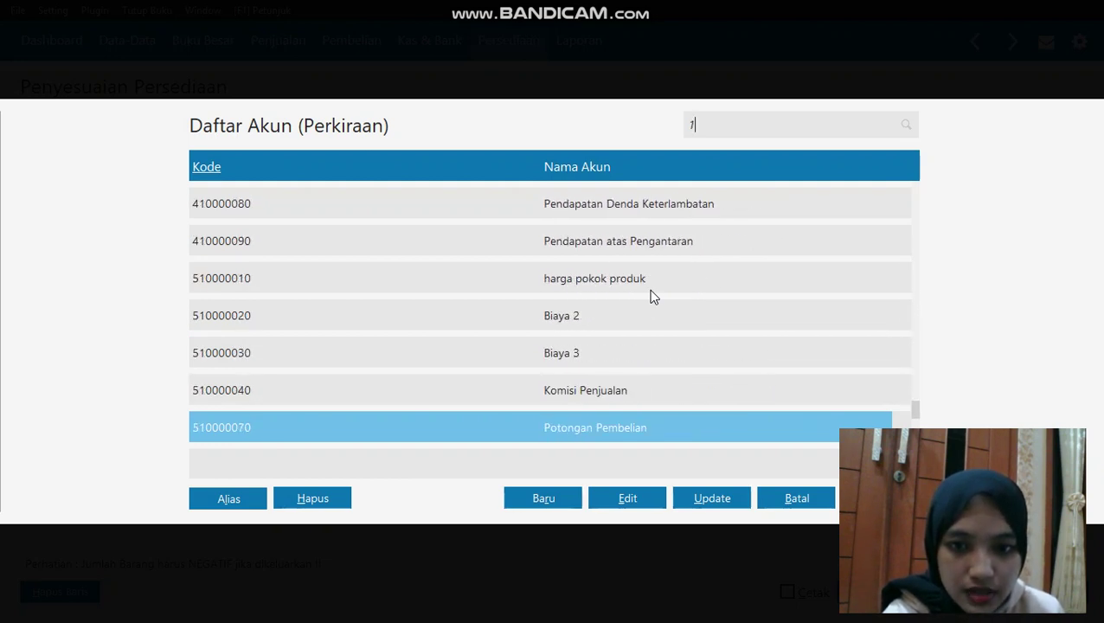
{"action": "key", "text": "Down"}
{"action": "key", "text": "Down"}
{"action": "key", "text": "Down"}
{"action": "key", "text": "Down"}
{"action": "key", "text": "Down"}
{"action": "key", "text": "Down"}
{"action": "key", "text": "Down"}
{"action": "left_click", "coordinate": [657, 315]}
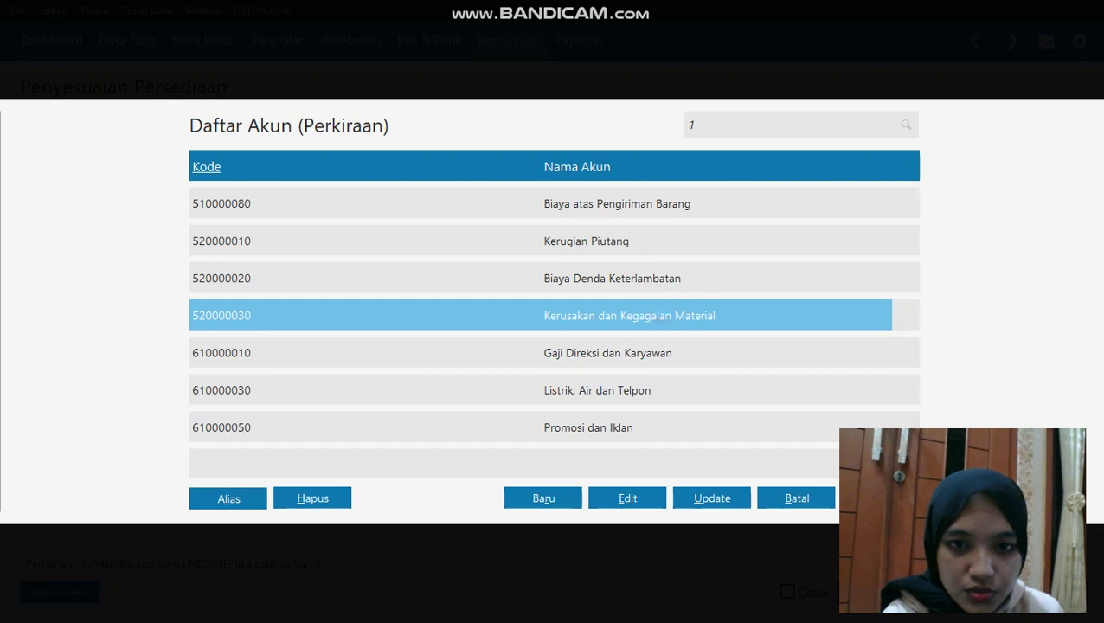
{"action": "key", "text": "Return"}
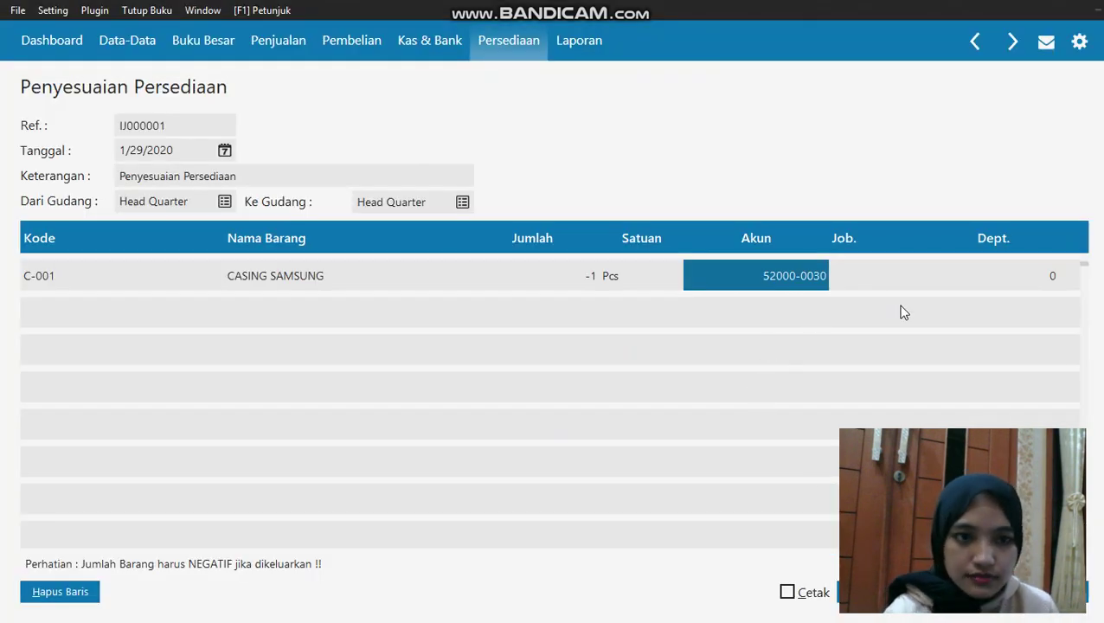
{"action": "left_click", "coordinate": [946, 272]}
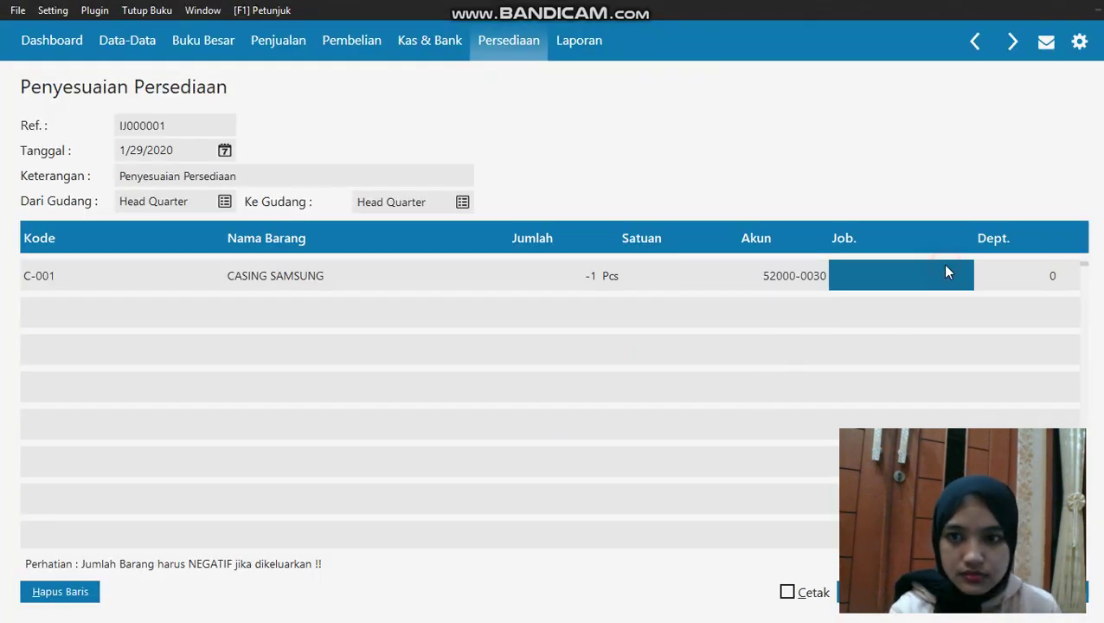
{"action": "left_click", "coordinate": [536, 275]}
{"action": "left_click", "coordinate": [638, 289]}
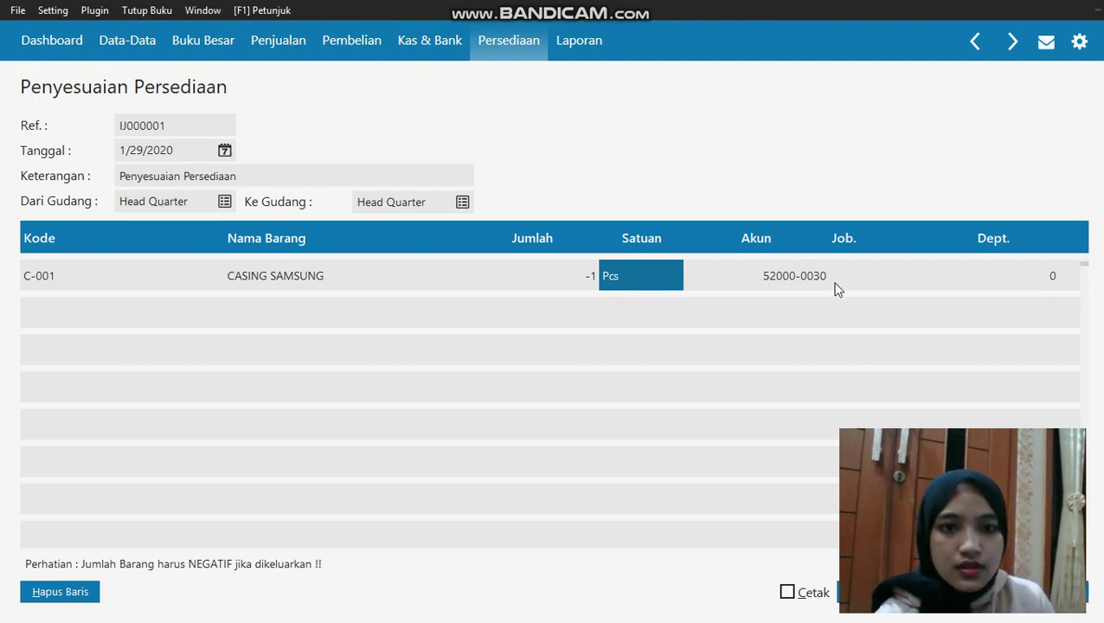
{"action": "left_click", "coordinate": [873, 592]}
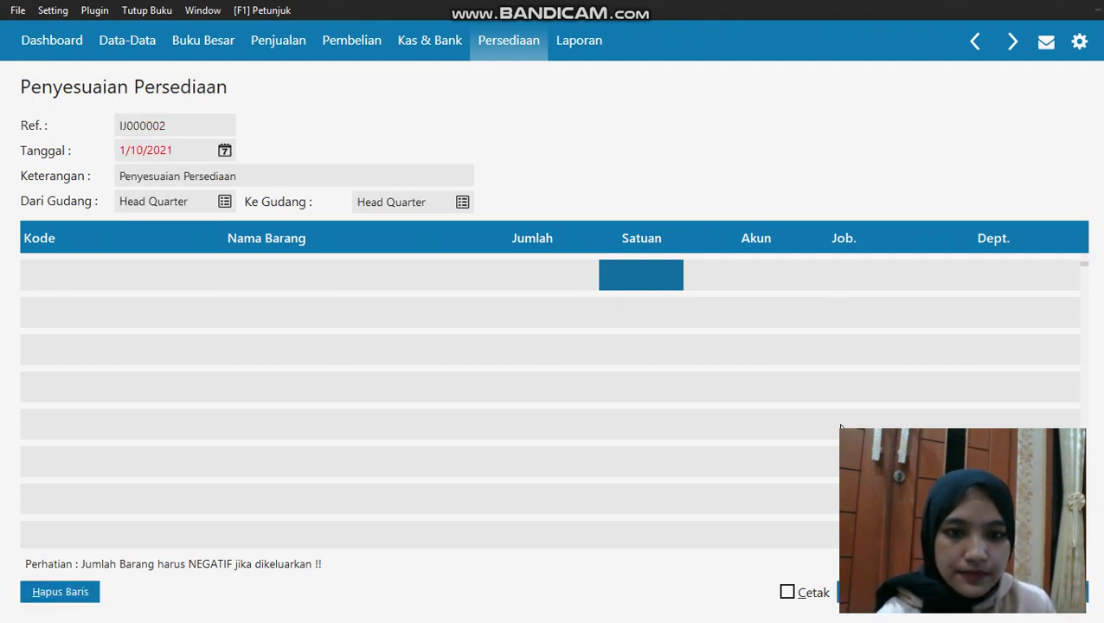